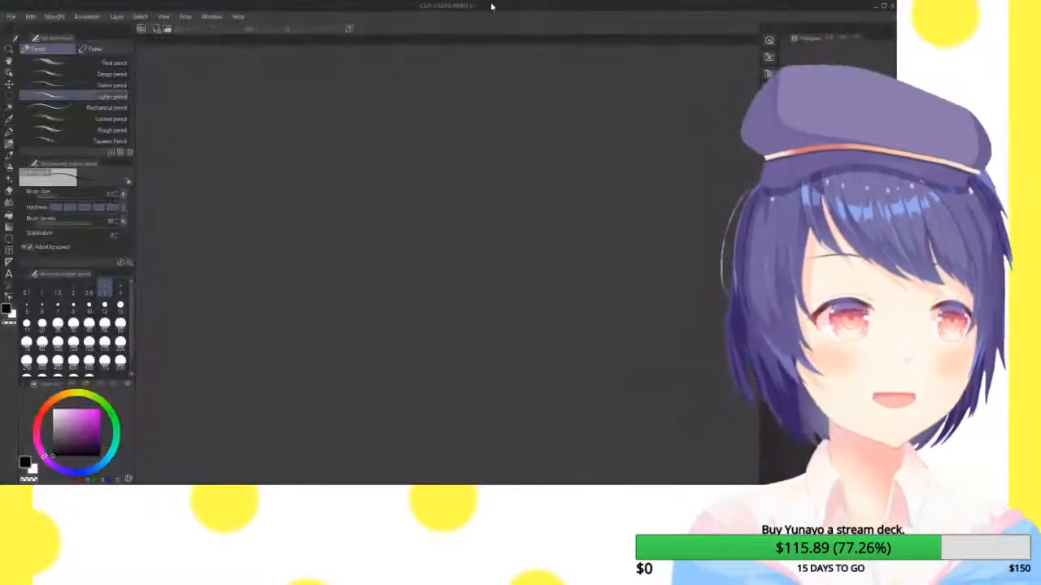
{"action": "left_click_drag", "start_coordinate": [491, 5], "coordinate": [188, 8]}
{"action": "double_click", "coordinate": [189, 8]}
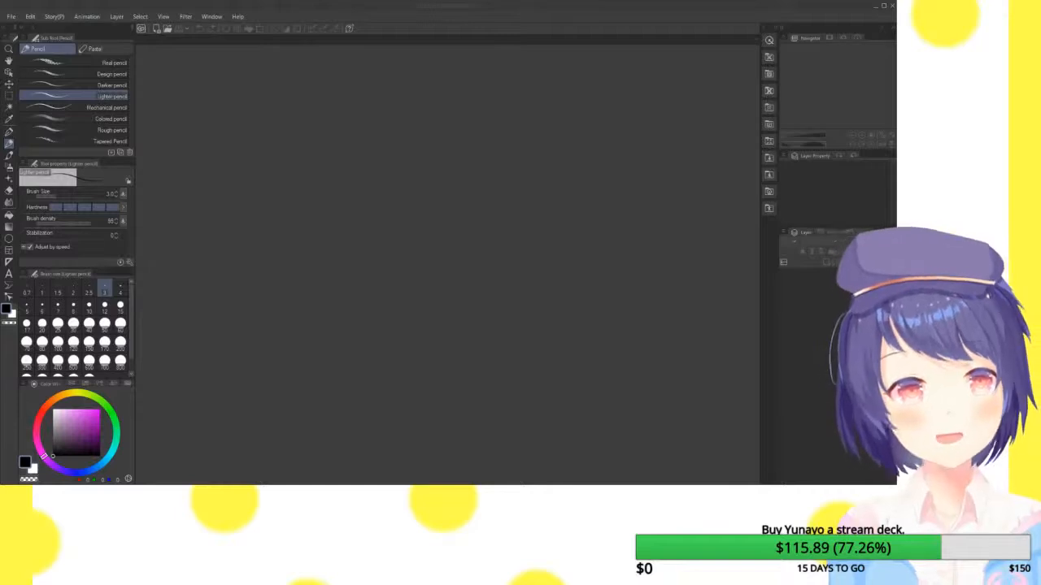
{"action": "double_click", "coordinate": [187, 7]}
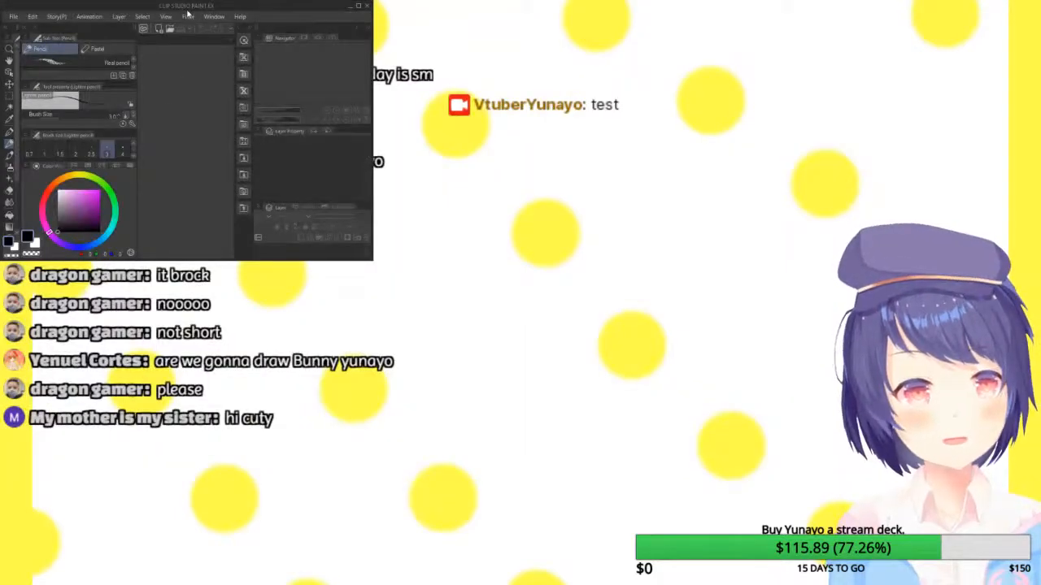
{"action": "double_click", "coordinate": [187, 8]}
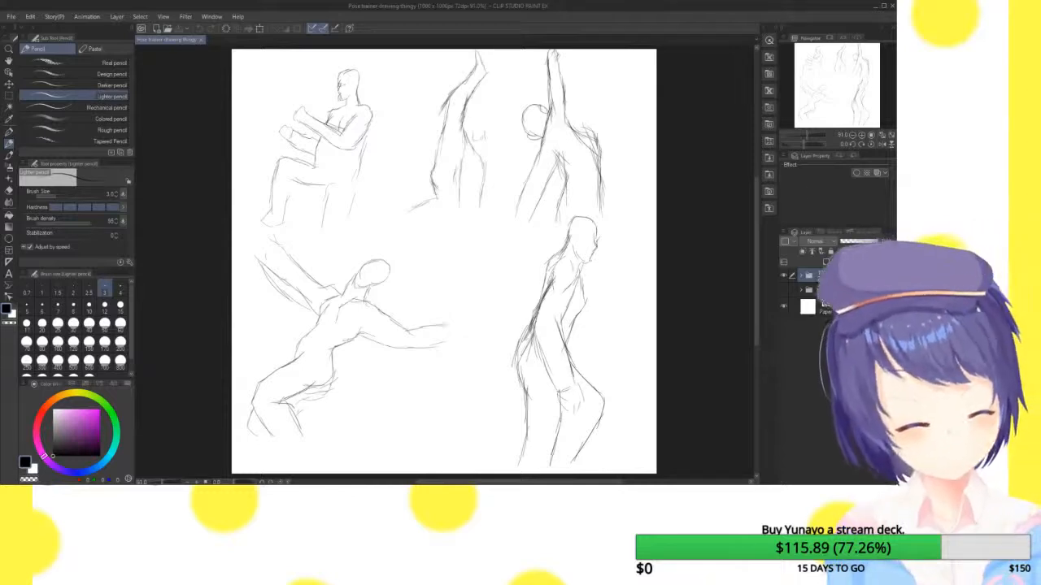
- Hide the old pose sketches and add a new folder containing an empty layer for the new drawings
{"action": "left_click", "coordinate": [845, 262]}
{"action": "left_click", "coordinate": [784, 291]}
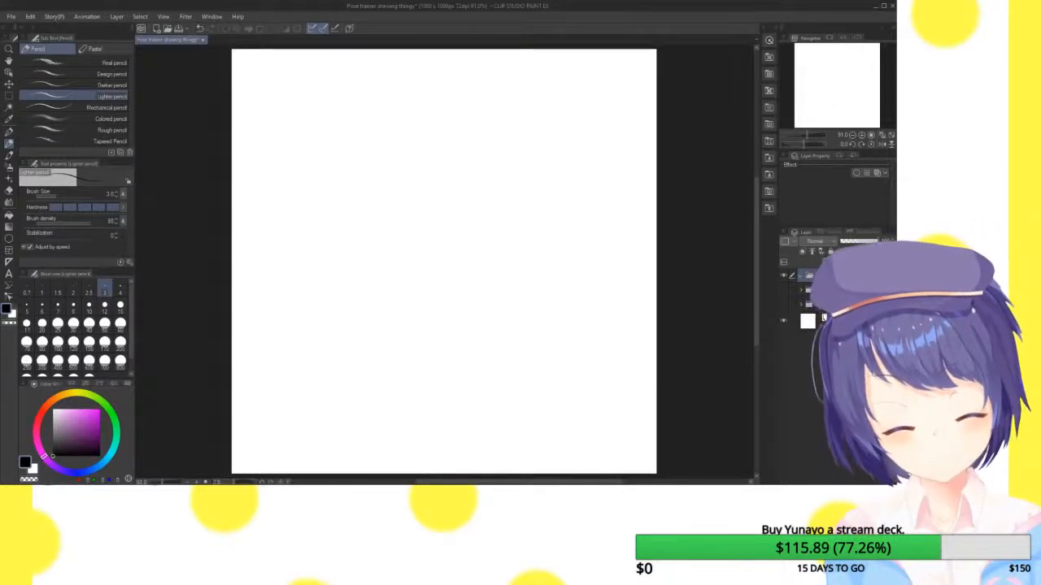
{"action": "left_click", "coordinate": [826, 261]}
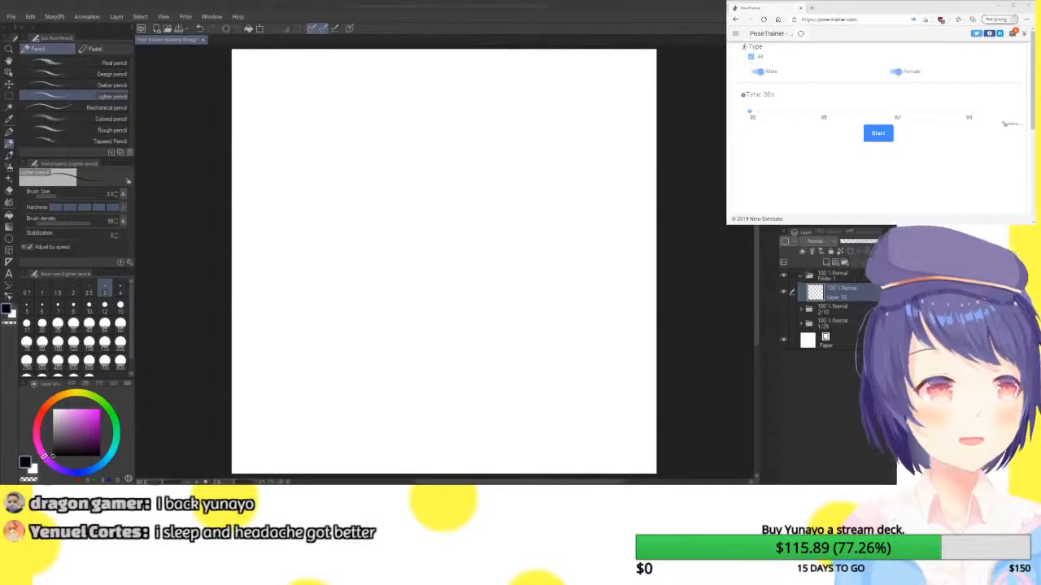
- Switch to PoseTrainer in the browser, set the time per pose to 60s and start the session
{"action": "left_click", "coordinate": [889, 10]}
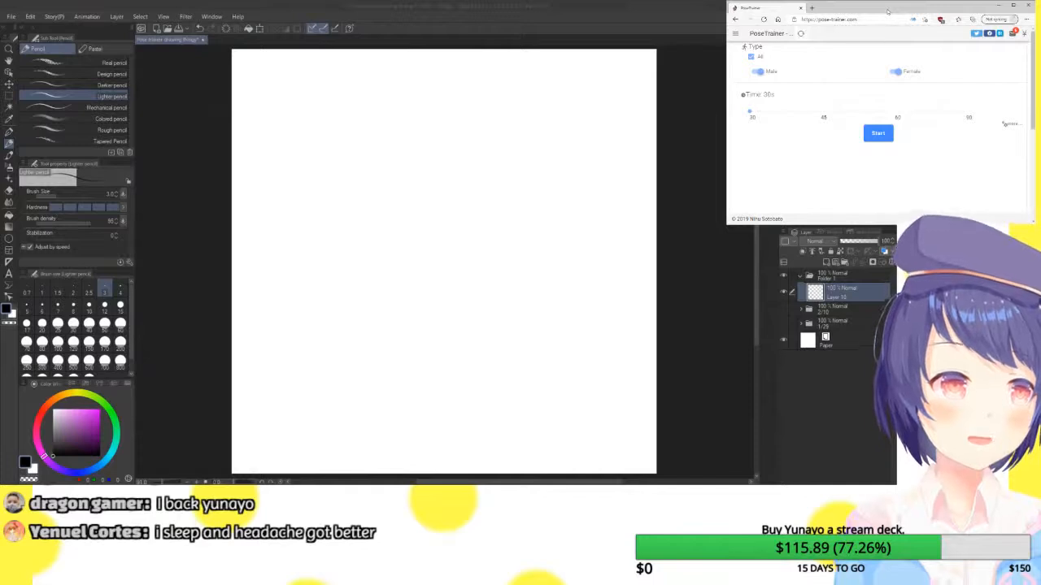
{"action": "left_click", "coordinate": [897, 112]}
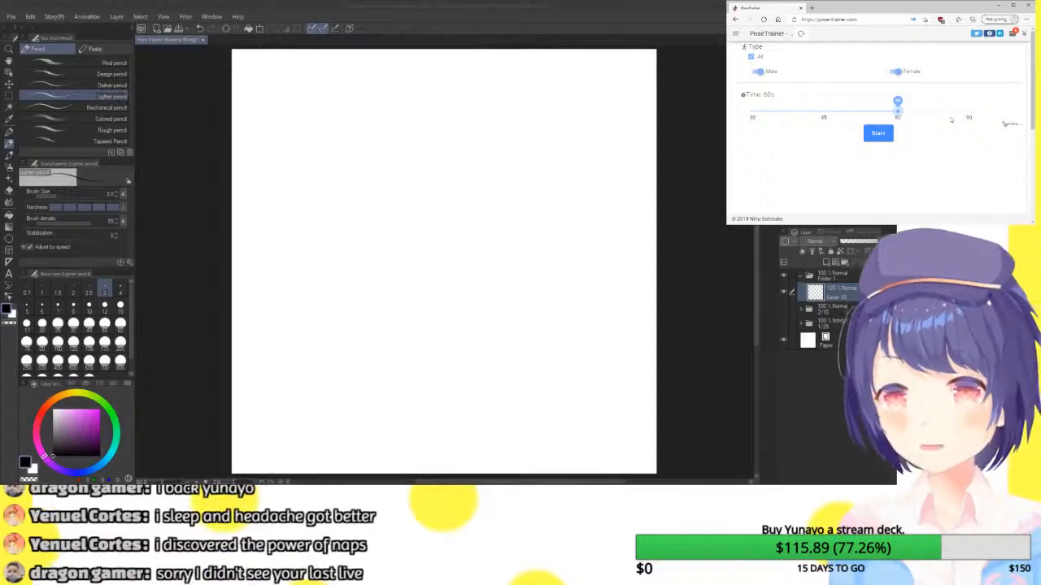
{"action": "key", "text": "ctrl+minus"}
{"action": "key", "text": "ctrl+minus"}
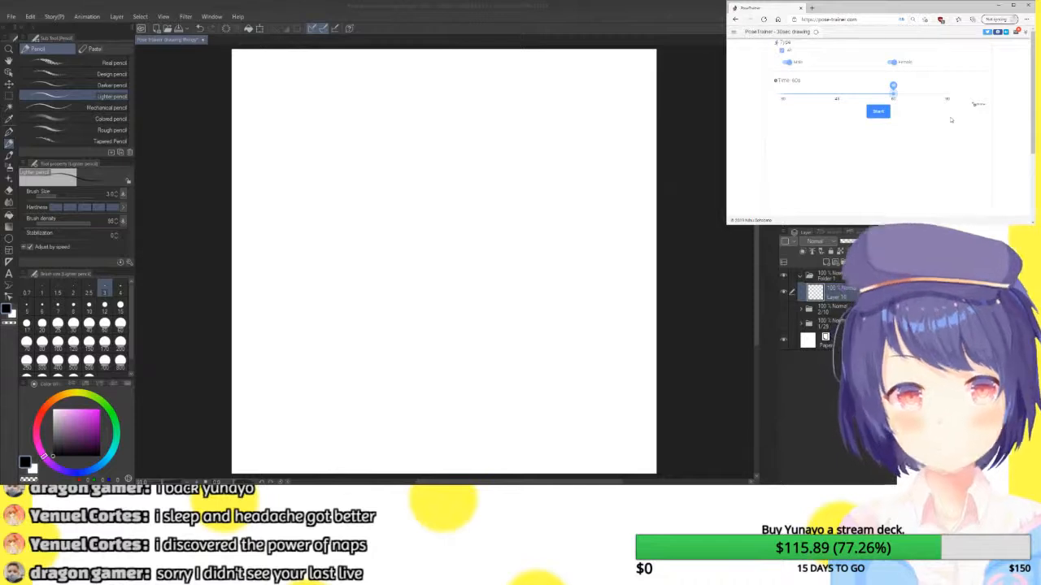
{"action": "key", "text": "ctrl+plus"}
{"action": "key", "text": "ctrl+plus"}
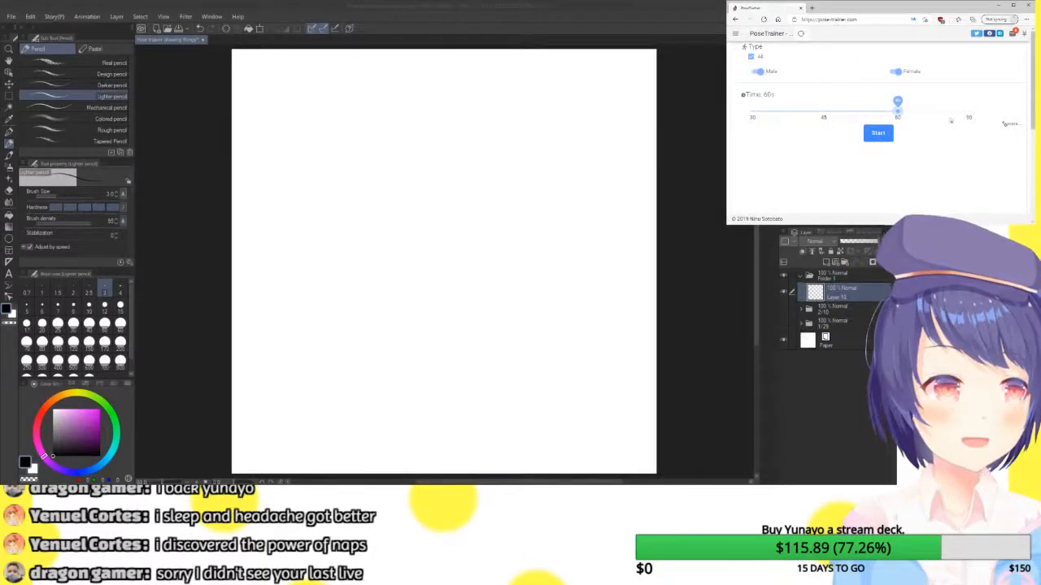
{"action": "left_click", "coordinate": [879, 133]}
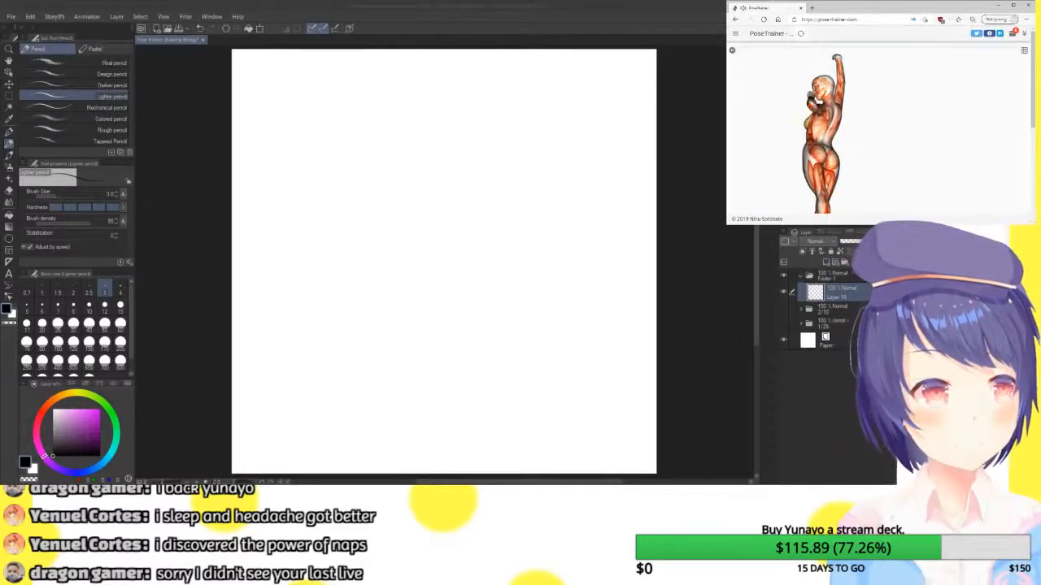
- Sketch the top of the standing figure's head, its neck and its raised arm with the Lighter pencil
{"action": "mouse_move", "coordinate": [383, 84]}
{"action": "left_mouse_down"}
{"action": "mouse_move", "coordinate": [414, 68]}
{"action": "mouse_move", "coordinate": [436, 79]}
{"action": "mouse_move", "coordinate": [437, 162]}
{"action": "left_mouse_up"}
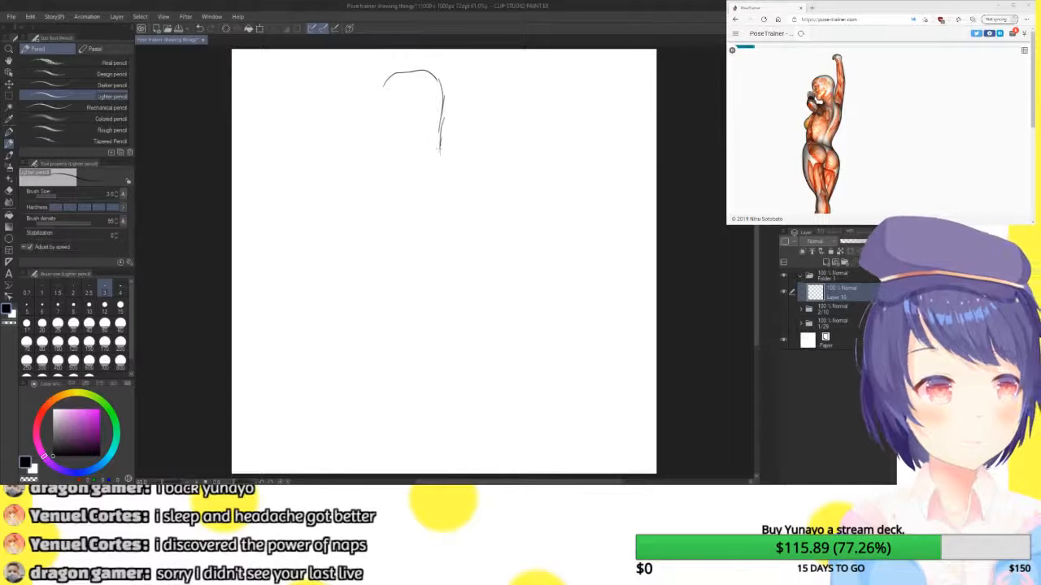
{"action": "mouse_move", "coordinate": [442, 91]}
{"action": "left_mouse_down"}
{"action": "mouse_move", "coordinate": [445, 181]}
{"action": "mouse_move", "coordinate": [457, 172]}
{"action": "mouse_move", "coordinate": [445, 167]}
{"action": "mouse_move", "coordinate": [451, 122]}
{"action": "mouse_move", "coordinate": [483, 54]}
{"action": "mouse_move", "coordinate": [498, 80]}
{"action": "mouse_move", "coordinate": [510, 65]}
{"action": "mouse_move", "coordinate": [491, 126]}
{"action": "left_mouse_up"}
{"action": "left_click_drag", "start_coordinate": [501, 99], "coordinate": [489, 142]}
{"action": "left_click_drag", "start_coordinate": [498, 117], "coordinate": [474, 193]}
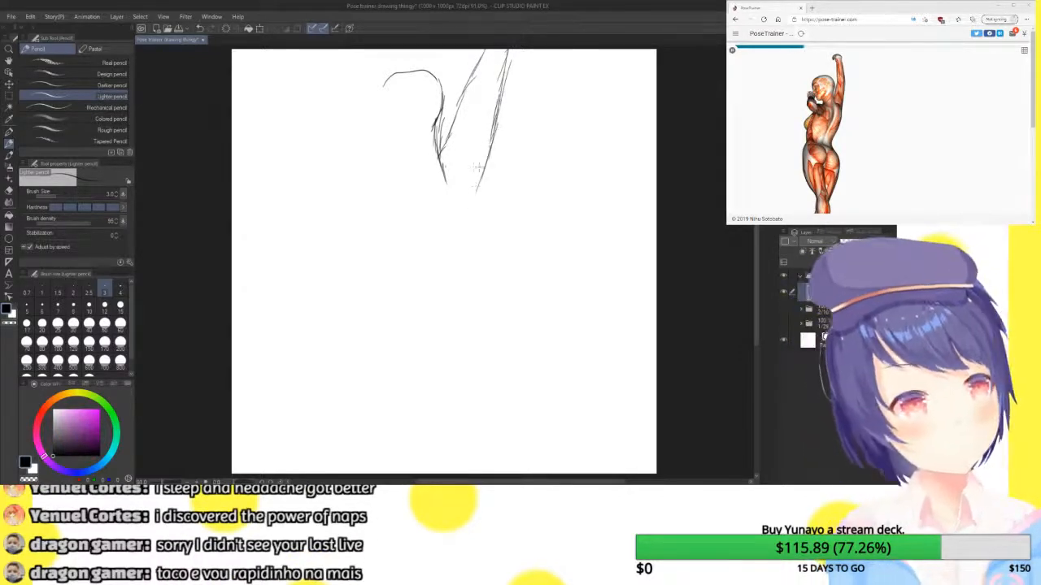
- Sketch the standing figure's back contour from the raised arm's armpit down to the waist
{"action": "left_click_drag", "start_coordinate": [490, 153], "coordinate": [465, 222]}
{"action": "left_click_drag", "start_coordinate": [493, 130], "coordinate": [469, 203]}
{"action": "left_click_drag", "start_coordinate": [486, 159], "coordinate": [459, 243]}
{"action": "left_click_drag", "start_coordinate": [476, 189], "coordinate": [452, 259]}
{"action": "left_click_drag", "start_coordinate": [465, 210], "coordinate": [445, 275]}
{"action": "mouse_move", "coordinate": [459, 229]}
{"action": "left_mouse_down"}
{"action": "mouse_move", "coordinate": [431, 296]}
{"action": "mouse_move", "coordinate": [436, 315]}
{"action": "left_mouse_up"}
{"action": "left_click_drag", "start_coordinate": [449, 262], "coordinate": [437, 328]}
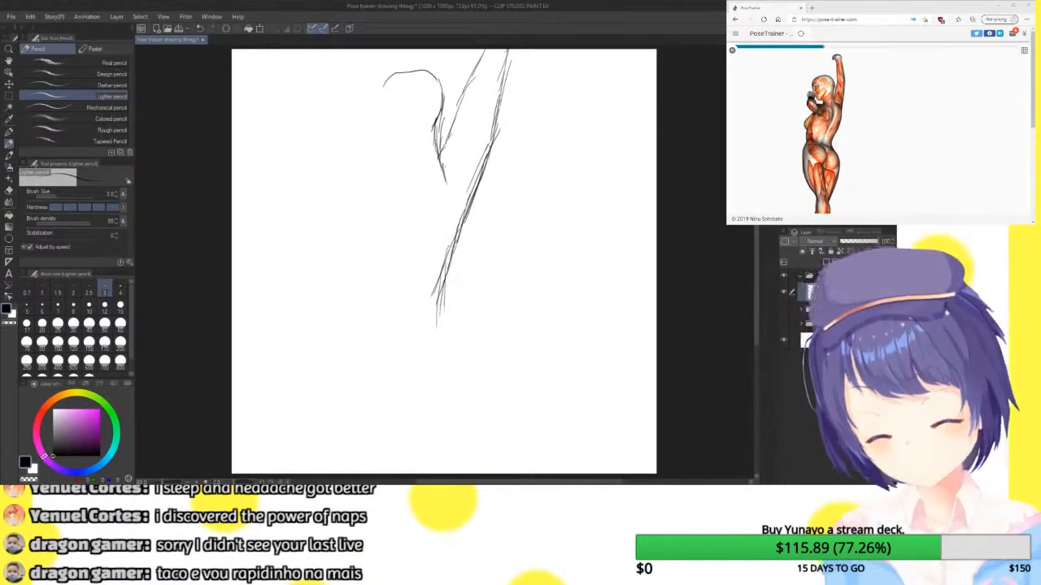
- Continue the standing figure's back contour around the hip and down the thigh to the canvas's lower edge
{"action": "left_click_drag", "start_coordinate": [455, 280], "coordinate": [439, 355]}
{"action": "left_click_drag", "start_coordinate": [444, 318], "coordinate": [487, 405]}
{"action": "left_click_drag", "start_coordinate": [469, 364], "coordinate": [462, 370]}
{"action": "mouse_move", "coordinate": [443, 329]}
{"action": "left_mouse_down"}
{"action": "mouse_move", "coordinate": [480, 400]}
{"action": "mouse_move", "coordinate": [471, 431]}
{"action": "left_mouse_up"}
{"action": "left_click_drag", "start_coordinate": [482, 395], "coordinate": [465, 447]}
{"action": "mouse_move", "coordinate": [485, 413]}
{"action": "left_mouse_down"}
{"action": "mouse_move", "coordinate": [472, 423]}
{"action": "mouse_move", "coordinate": [464, 475]}
{"action": "left_mouse_up"}
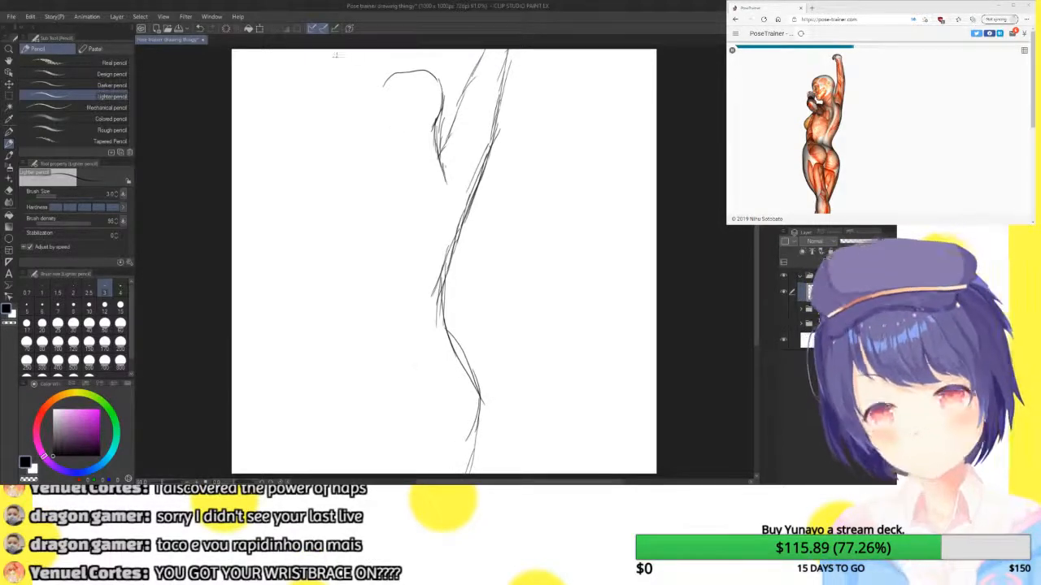
- Sketch the standing figure's face, bent arm and front contour from the chest down to the thigh
{"action": "mouse_move", "coordinate": [389, 78]}
{"action": "left_mouse_down"}
{"action": "mouse_move", "coordinate": [382, 122]}
{"action": "mouse_move", "coordinate": [393, 121]}
{"action": "mouse_move", "coordinate": [399, 147]}
{"action": "mouse_move", "coordinate": [388, 139]}
{"action": "mouse_move", "coordinate": [418, 126]}
{"action": "mouse_move", "coordinate": [418, 161]}
{"action": "mouse_move", "coordinate": [367, 165]}
{"action": "mouse_move", "coordinate": [374, 140]}
{"action": "mouse_move", "coordinate": [355, 132]}
{"action": "mouse_move", "coordinate": [344, 173]}
{"action": "mouse_move", "coordinate": [385, 205]}
{"action": "mouse_move", "coordinate": [391, 192]}
{"action": "mouse_move", "coordinate": [379, 197]}
{"action": "mouse_move", "coordinate": [365, 248]}
{"action": "mouse_move", "coordinate": [362, 240]}
{"action": "mouse_move", "coordinate": [374, 282]}
{"action": "left_mouse_up"}
{"action": "left_click_drag", "start_coordinate": [366, 243], "coordinate": [375, 305]}
{"action": "left_click_drag", "start_coordinate": [373, 268], "coordinate": [377, 350]}
{"action": "mouse_move", "coordinate": [378, 288]}
{"action": "left_mouse_down"}
{"action": "mouse_move", "coordinate": [356, 379]}
{"action": "mouse_move", "coordinate": [371, 442]}
{"action": "left_mouse_up"}
{"action": "left_click_drag", "start_coordinate": [361, 392], "coordinate": [382, 470]}
{"action": "left_click_drag", "start_coordinate": [366, 413], "coordinate": [384, 473]}
{"action": "left_click_drag", "start_coordinate": [367, 431], "coordinate": [388, 464]}
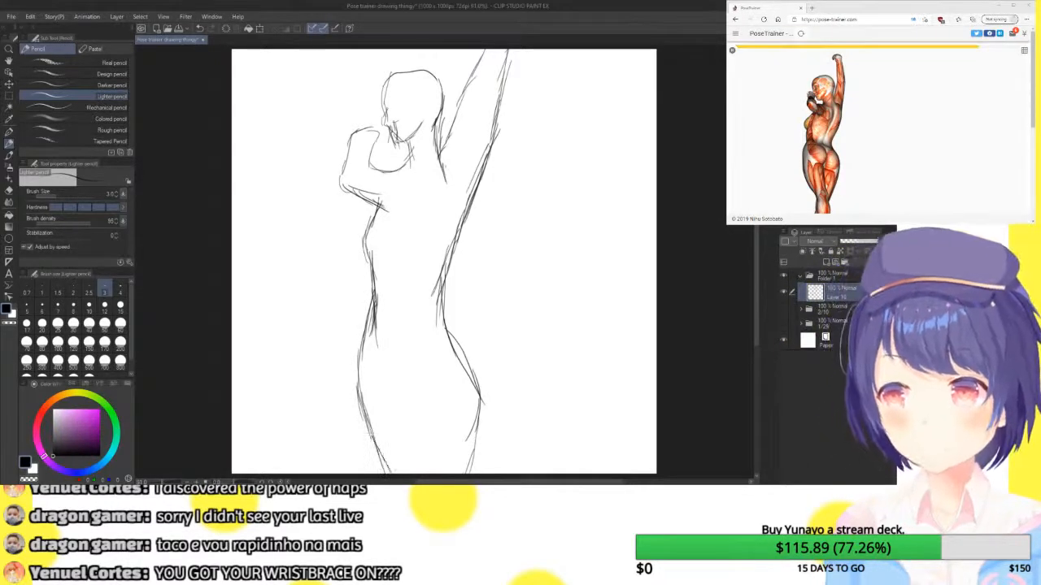
- Draw the lines separating the standing figure's buttocks and thighs
{"action": "left_click_drag", "start_coordinate": [421, 410], "coordinate": [431, 471]}
{"action": "left_click_drag", "start_coordinate": [415, 355], "coordinate": [423, 412]}
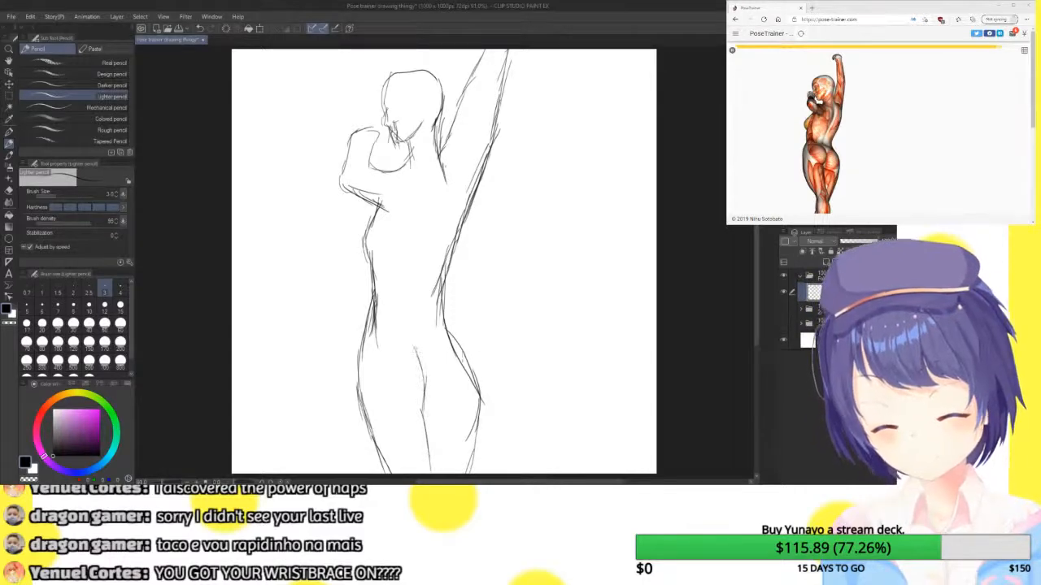
{"action": "left_click_drag", "start_coordinate": [421, 366], "coordinate": [436, 473]}
{"action": "left_click_drag", "start_coordinate": [431, 431], "coordinate": [442, 473]}
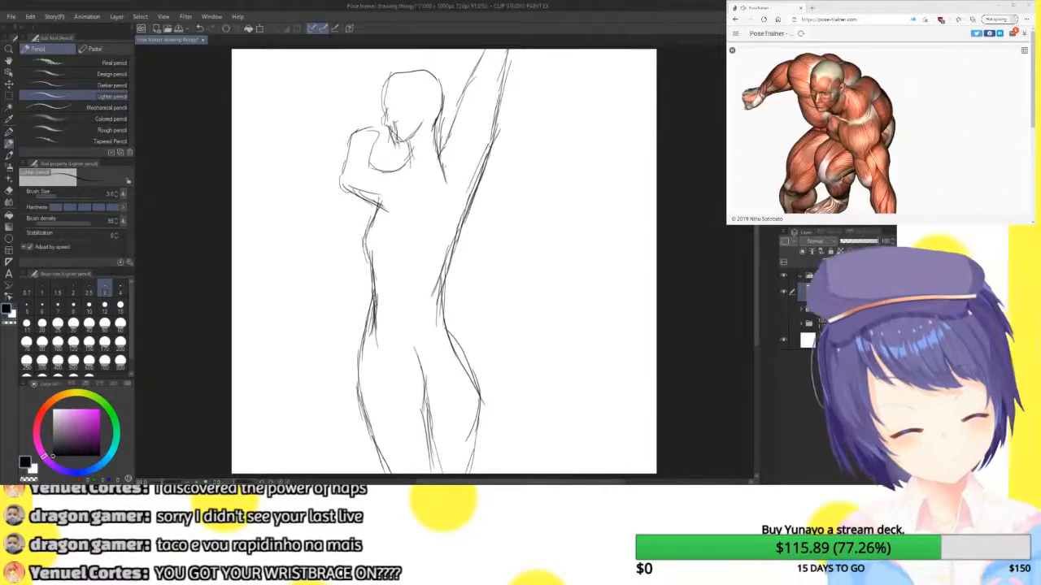
- Hide the standing sketch, add a new layer and outline the crouching figure's head, jaw and shoulder start
{"action": "left_click", "coordinate": [784, 315]}
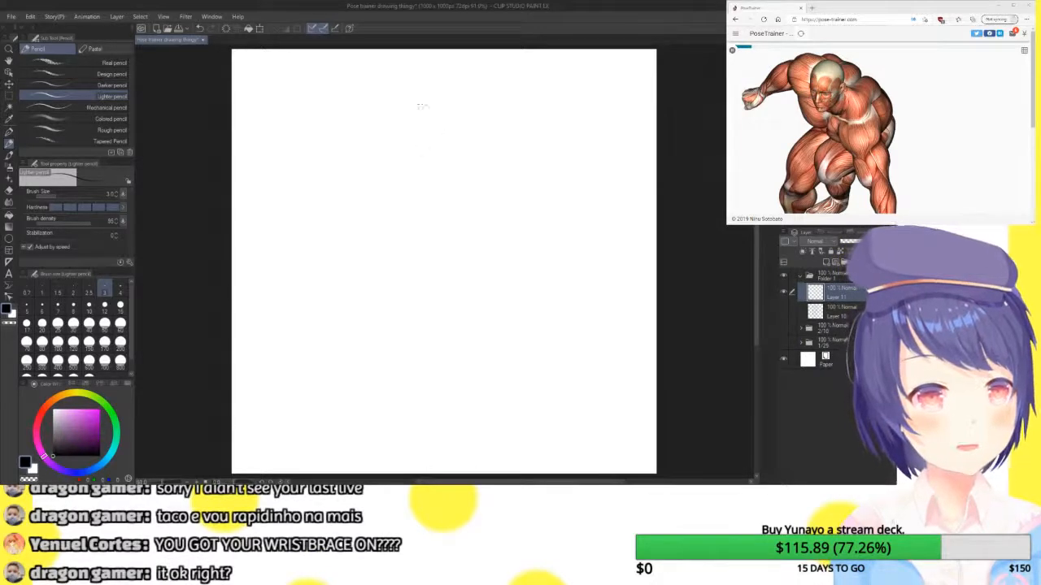
{"action": "mouse_move", "coordinate": [407, 114]}
{"action": "left_mouse_down"}
{"action": "mouse_move", "coordinate": [454, 88]}
{"action": "mouse_move", "coordinate": [468, 101]}
{"action": "mouse_move", "coordinate": [475, 148]}
{"action": "mouse_move", "coordinate": [460, 135]}
{"action": "mouse_move", "coordinate": [480, 150]}
{"action": "left_mouse_up"}
{"action": "mouse_move", "coordinate": [421, 103]}
{"action": "left_mouse_down"}
{"action": "mouse_move", "coordinate": [411, 141]}
{"action": "mouse_move", "coordinate": [398, 140]}
{"action": "mouse_move", "coordinate": [401, 196]}
{"action": "mouse_move", "coordinate": [454, 177]}
{"action": "mouse_move", "coordinate": [452, 168]}
{"action": "left_mouse_up"}
{"action": "mouse_move", "coordinate": [406, 198]}
{"action": "left_mouse_down"}
{"action": "mouse_move", "coordinate": [461, 158]}
{"action": "mouse_move", "coordinate": [406, 204]}
{"action": "left_mouse_up"}
{"action": "mouse_move", "coordinate": [409, 203]}
{"action": "left_mouse_down"}
{"action": "mouse_move", "coordinate": [442, 186]}
{"action": "mouse_move", "coordinate": [460, 155]}
{"action": "mouse_move", "coordinate": [449, 168]}
{"action": "mouse_move", "coordinate": [475, 161]}
{"action": "mouse_move", "coordinate": [475, 178]}
{"action": "mouse_move", "coordinate": [514, 193]}
{"action": "left_mouse_up"}
- Sketch the crouching figure's shoulder and back curve, and the near arm reaching down to the canvas's lower edge
{"action": "mouse_move", "coordinate": [473, 127]}
{"action": "left_mouse_down"}
{"action": "mouse_move", "coordinate": [514, 120]}
{"action": "mouse_move", "coordinate": [519, 155]}
{"action": "mouse_move", "coordinate": [532, 146]}
{"action": "mouse_move", "coordinate": [570, 187]}
{"action": "mouse_move", "coordinate": [593, 249]}
{"action": "left_mouse_up"}
{"action": "mouse_move", "coordinate": [581, 202]}
{"action": "left_mouse_down"}
{"action": "mouse_move", "coordinate": [590, 234]}
{"action": "mouse_move", "coordinate": [582, 317]}
{"action": "left_mouse_up"}
{"action": "mouse_move", "coordinate": [509, 189]}
{"action": "left_mouse_down"}
{"action": "mouse_move", "coordinate": [549, 286]}
{"action": "mouse_move", "coordinate": [555, 268]}
{"action": "mouse_move", "coordinate": [562, 337]}
{"action": "left_mouse_up"}
{"action": "left_click_drag", "start_coordinate": [462, 210], "coordinate": [455, 319]}
{"action": "mouse_move", "coordinate": [463, 234]}
{"action": "left_mouse_down"}
{"action": "mouse_move", "coordinate": [452, 309]}
{"action": "mouse_move", "coordinate": [504, 422]}
{"action": "left_mouse_up"}
{"action": "left_click_drag", "start_coordinate": [483, 376], "coordinate": [496, 403]}
{"action": "left_click_drag", "start_coordinate": [560, 320], "coordinate": [574, 413]}
{"action": "left_click_drag", "start_coordinate": [576, 366], "coordinate": [570, 449]}
{"action": "left_click_drag", "start_coordinate": [571, 399], "coordinate": [561, 471]}
{"action": "left_click_drag", "start_coordinate": [497, 410], "coordinate": [491, 469]}
{"action": "left_click_drag", "start_coordinate": [486, 412], "coordinate": [479, 470]}
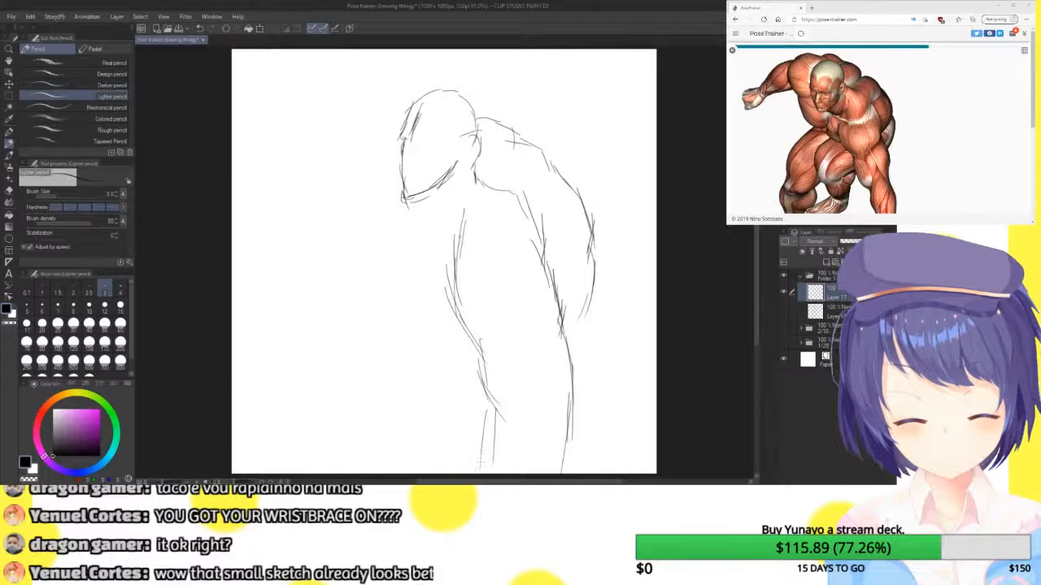
- Sketch the crouching figure's other arm stretched outward from the shoulder, ending in the forearm and hand
{"action": "mouse_move", "coordinate": [387, 122]}
{"action": "left_mouse_down"}
{"action": "mouse_move", "coordinate": [348, 173]}
{"action": "mouse_move", "coordinate": [353, 198]}
{"action": "mouse_move", "coordinate": [408, 106]}
{"action": "mouse_move", "coordinate": [342, 114]}
{"action": "mouse_move", "coordinate": [281, 146]}
{"action": "mouse_move", "coordinate": [271, 186]}
{"action": "left_mouse_up"}
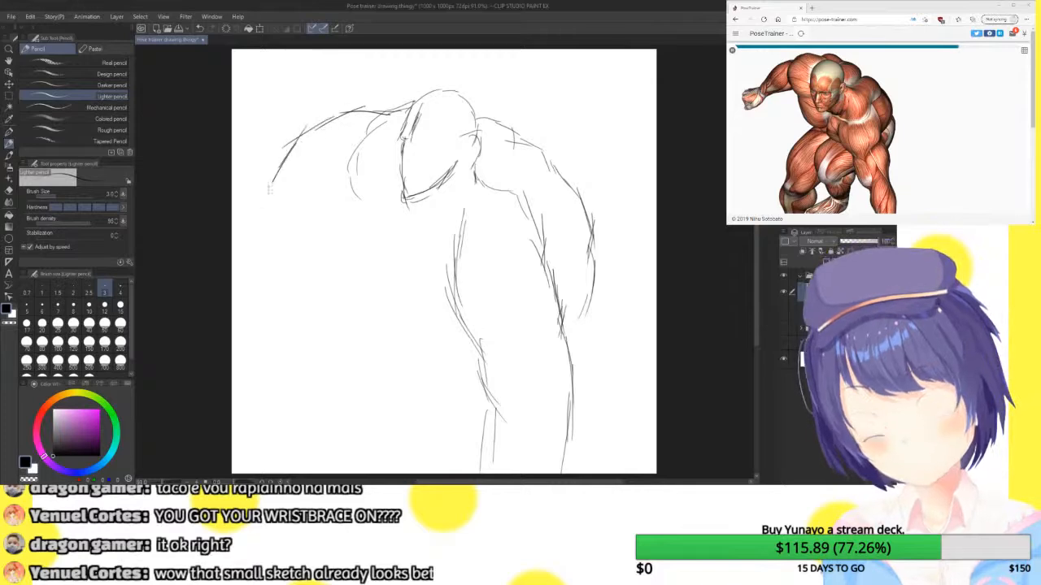
{"action": "mouse_move", "coordinate": [359, 154]}
{"action": "left_mouse_down"}
{"action": "mouse_move", "coordinate": [329, 209]}
{"action": "mouse_move", "coordinate": [283, 232]}
{"action": "mouse_move", "coordinate": [292, 225]}
{"action": "mouse_move", "coordinate": [248, 218]}
{"action": "mouse_move", "coordinate": [259, 265]}
{"action": "left_mouse_up"}
{"action": "left_click_drag", "start_coordinate": [283, 229], "coordinate": [276, 264]}
{"action": "left_click_drag", "start_coordinate": [265, 200], "coordinate": [283, 232]}
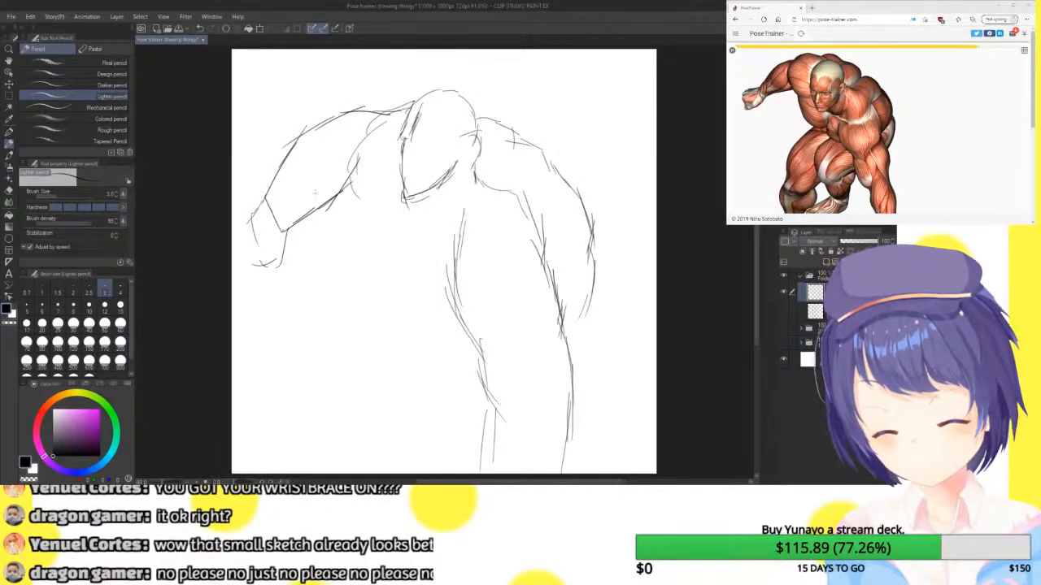
- Sketch the crouching figure's torso side and the thigh contours below it
{"action": "mouse_move", "coordinate": [349, 193]}
{"action": "left_mouse_down"}
{"action": "mouse_move", "coordinate": [329, 274]}
{"action": "mouse_move", "coordinate": [364, 315]}
{"action": "mouse_move", "coordinate": [314, 359]}
{"action": "mouse_move", "coordinate": [288, 444]}
{"action": "left_mouse_up"}
{"action": "left_click_drag", "start_coordinate": [301, 390], "coordinate": [289, 469]}
{"action": "left_click_drag", "start_coordinate": [294, 417], "coordinate": [283, 475]}
{"action": "left_click_drag", "start_coordinate": [405, 387], "coordinate": [354, 473]}
{"action": "mouse_move", "coordinate": [408, 387]}
{"action": "left_mouse_down"}
{"action": "mouse_move", "coordinate": [393, 474]}
{"action": "mouse_move", "coordinate": [398, 458]}
{"action": "left_mouse_up"}
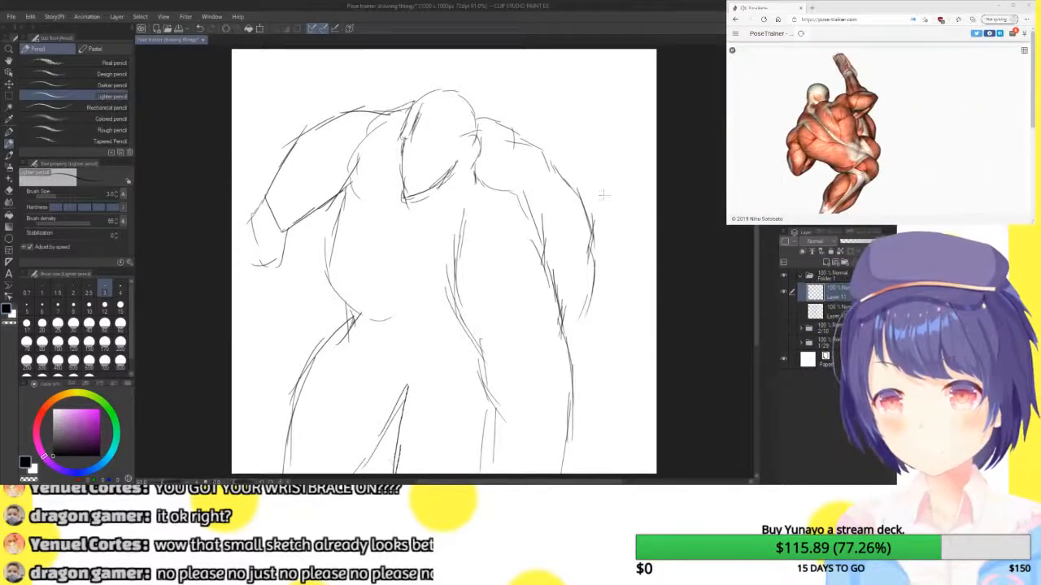
- Hide the crouching sketch, add a new layer and sketch the back-view figure's head, shoulder and lowered bent arm
{"action": "left_click", "coordinate": [787, 308]}
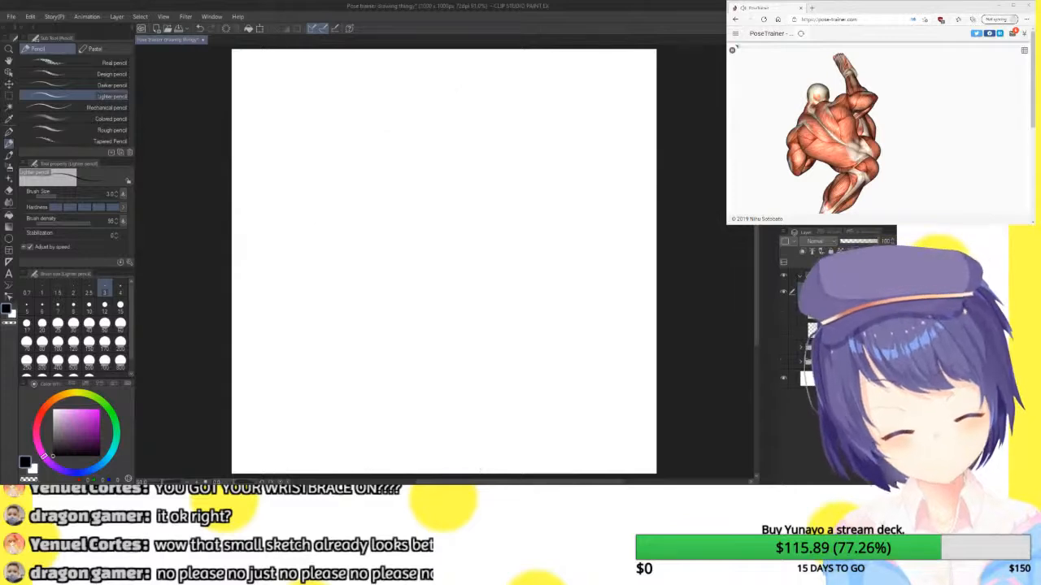
{"action": "mouse_move", "coordinate": [393, 91]}
{"action": "left_mouse_down"}
{"action": "mouse_move", "coordinate": [371, 118]}
{"action": "mouse_move", "coordinate": [391, 153]}
{"action": "left_mouse_up"}
{"action": "mouse_move", "coordinate": [388, 96]}
{"action": "left_mouse_down"}
{"action": "mouse_move", "coordinate": [431, 82]}
{"action": "mouse_move", "coordinate": [444, 99]}
{"action": "mouse_move", "coordinate": [439, 126]}
{"action": "mouse_move", "coordinate": [453, 127]}
{"action": "mouse_move", "coordinate": [388, 158]}
{"action": "mouse_move", "coordinate": [340, 218]}
{"action": "mouse_move", "coordinate": [332, 353]}
{"action": "mouse_move", "coordinate": [389, 318]}
{"action": "left_mouse_up"}
{"action": "left_click_drag", "start_coordinate": [375, 283], "coordinate": [364, 338]}
{"action": "left_click_drag", "start_coordinate": [357, 346], "coordinate": [407, 289]}
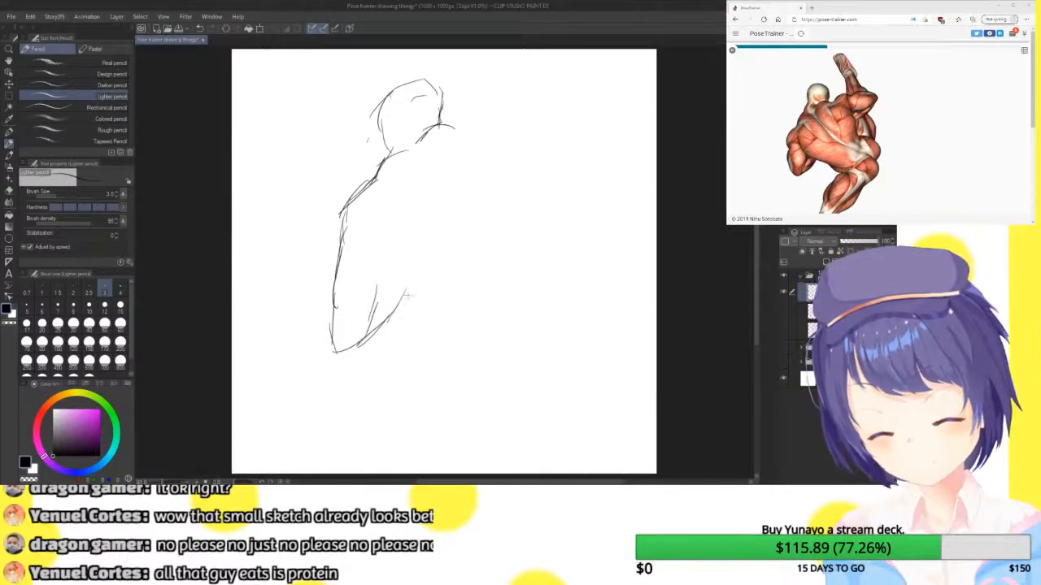
- Sketch the back-view figure's torso side from the armpit to the hip and the leg contour below
{"action": "left_click_drag", "start_coordinate": [372, 228], "coordinate": [372, 281]}
{"action": "mouse_move", "coordinate": [378, 262]}
{"action": "left_mouse_down"}
{"action": "mouse_move", "coordinate": [400, 301]}
{"action": "mouse_move", "coordinate": [388, 283]}
{"action": "mouse_move", "coordinate": [483, 355]}
{"action": "mouse_move", "coordinate": [445, 421]}
{"action": "left_mouse_up"}
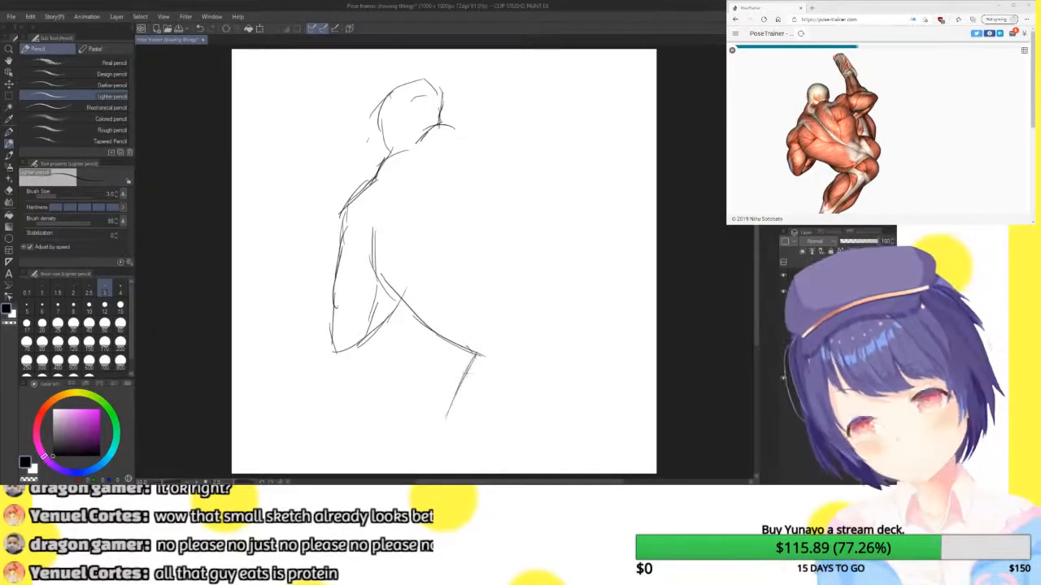
{"action": "left_click_drag", "start_coordinate": [468, 370], "coordinate": [446, 427]}
{"action": "left_click_drag", "start_coordinate": [467, 390], "coordinate": [446, 438]}
{"action": "left_click_drag", "start_coordinate": [465, 388], "coordinate": [459, 398]}
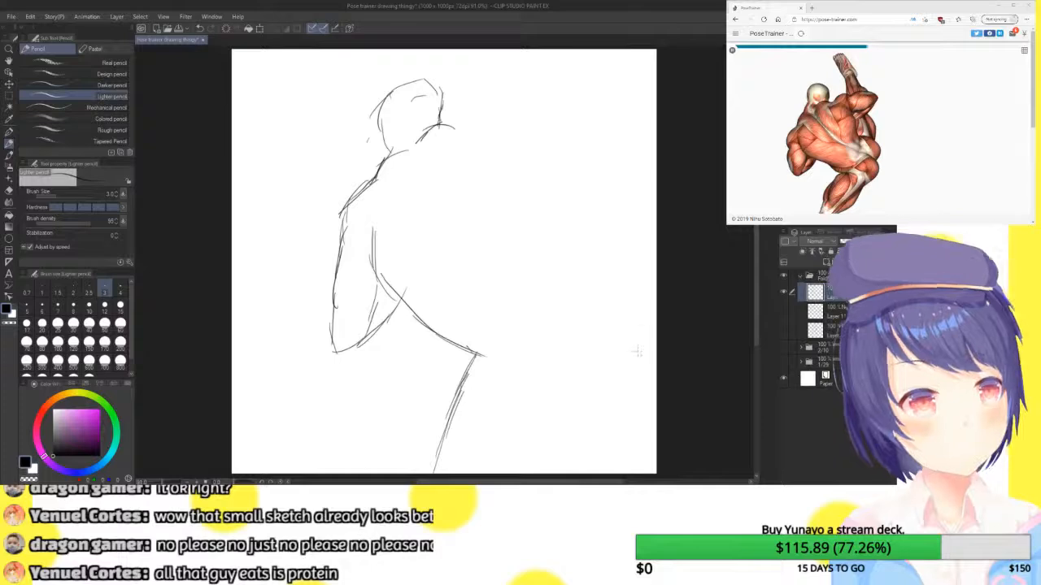
- Sketch the opposite side of the back-view figure, covering the thigh, the buttock and the waist
{"action": "mouse_move", "coordinate": [556, 305]}
{"action": "left_mouse_down"}
{"action": "mouse_move", "coordinate": [593, 326]}
{"action": "mouse_move", "coordinate": [536, 470]}
{"action": "left_mouse_up"}
{"action": "left_click_drag", "start_coordinate": [561, 423], "coordinate": [534, 462]}
{"action": "left_click_drag", "start_coordinate": [595, 345], "coordinate": [616, 314]}
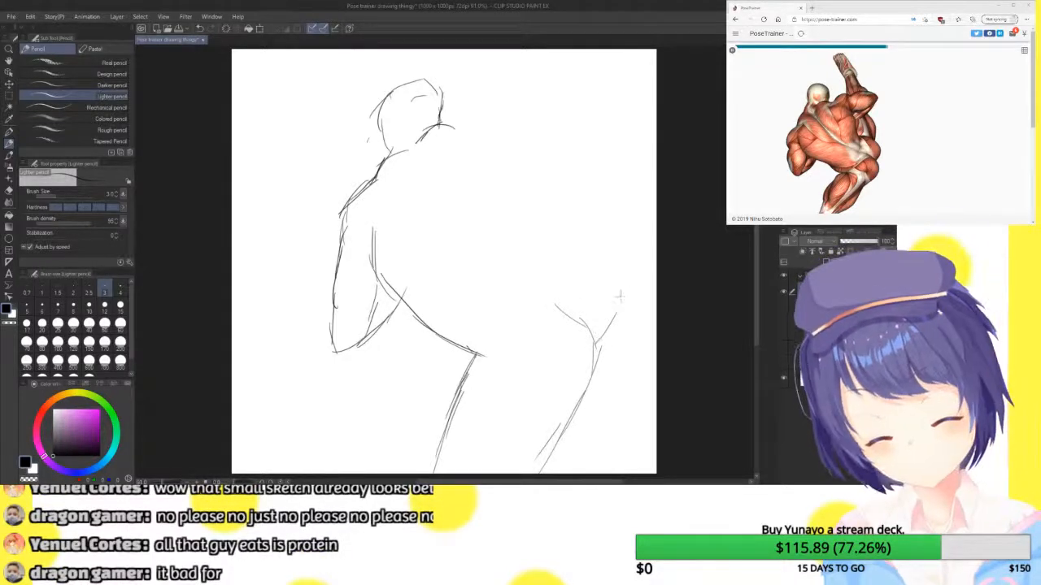
{"action": "left_click_drag", "start_coordinate": [623, 276], "coordinate": [609, 231]}
{"action": "mouse_move", "coordinate": [599, 218]}
{"action": "left_mouse_down"}
{"action": "mouse_move", "coordinate": [626, 257]}
{"action": "mouse_move", "coordinate": [613, 259]}
{"action": "mouse_move", "coordinate": [611, 167]}
{"action": "left_mouse_up"}
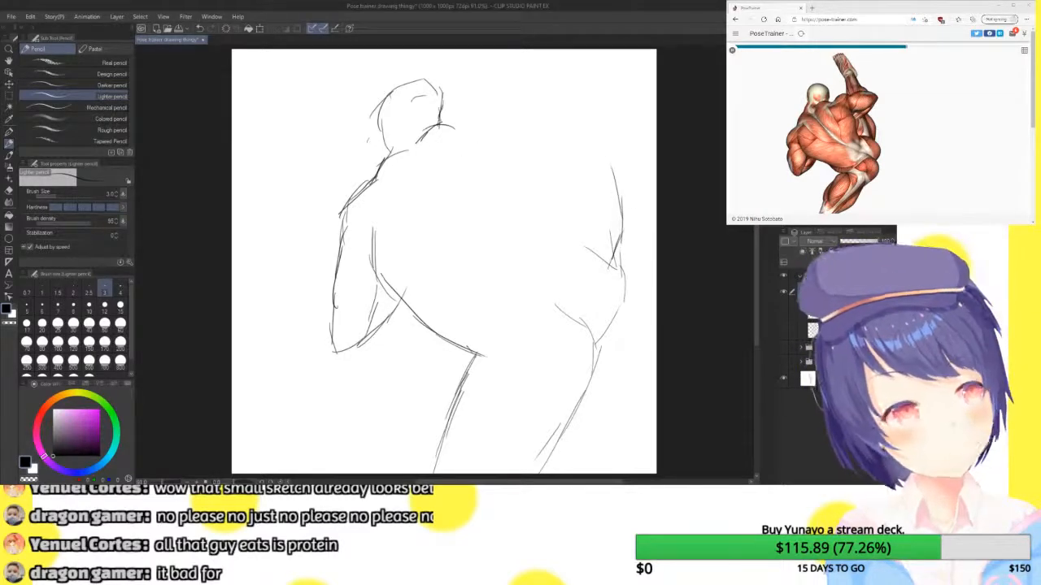
- Sketch the back-view figure's upper back contour, the bent upper arm and the crossing shoulder-blade and side lines
{"action": "mouse_move", "coordinate": [461, 134]}
{"action": "left_mouse_down"}
{"action": "mouse_move", "coordinate": [532, 144]}
{"action": "mouse_move", "coordinate": [588, 127]}
{"action": "mouse_move", "coordinate": [623, 152]}
{"action": "mouse_move", "coordinate": [633, 146]}
{"action": "mouse_move", "coordinate": [547, 231]}
{"action": "left_mouse_up"}
{"action": "mouse_move", "coordinate": [592, 154]}
{"action": "left_mouse_down"}
{"action": "mouse_move", "coordinate": [525, 195]}
{"action": "mouse_move", "coordinate": [514, 224]}
{"action": "mouse_move", "coordinate": [521, 249]}
{"action": "left_mouse_up"}
{"action": "left_click_drag", "start_coordinate": [527, 202], "coordinate": [499, 258]}
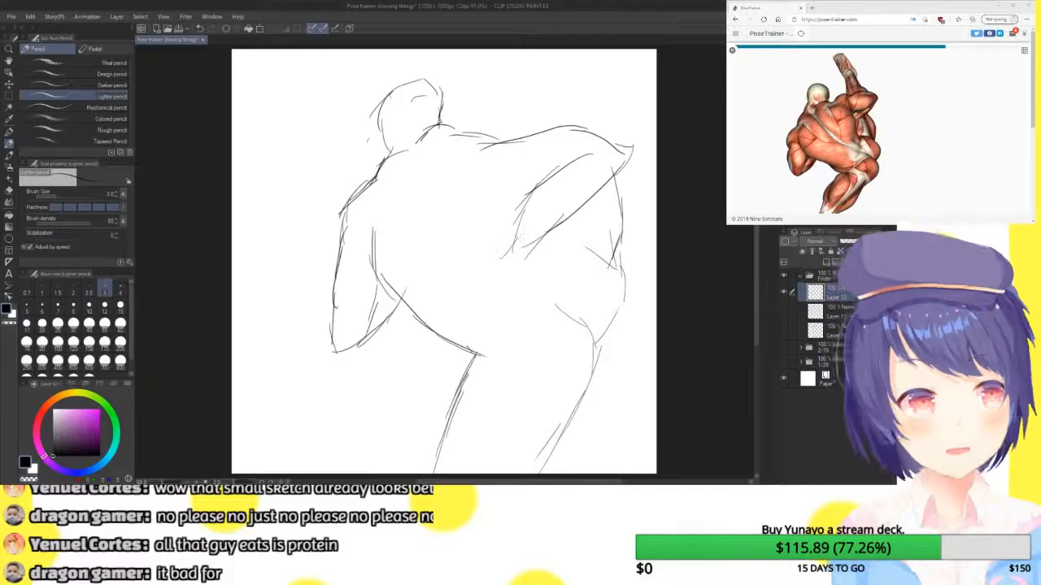
{"action": "mouse_move", "coordinate": [483, 186]}
{"action": "left_mouse_down"}
{"action": "mouse_move", "coordinate": [532, 198]}
{"action": "mouse_move", "coordinate": [576, 255]}
{"action": "left_mouse_up"}
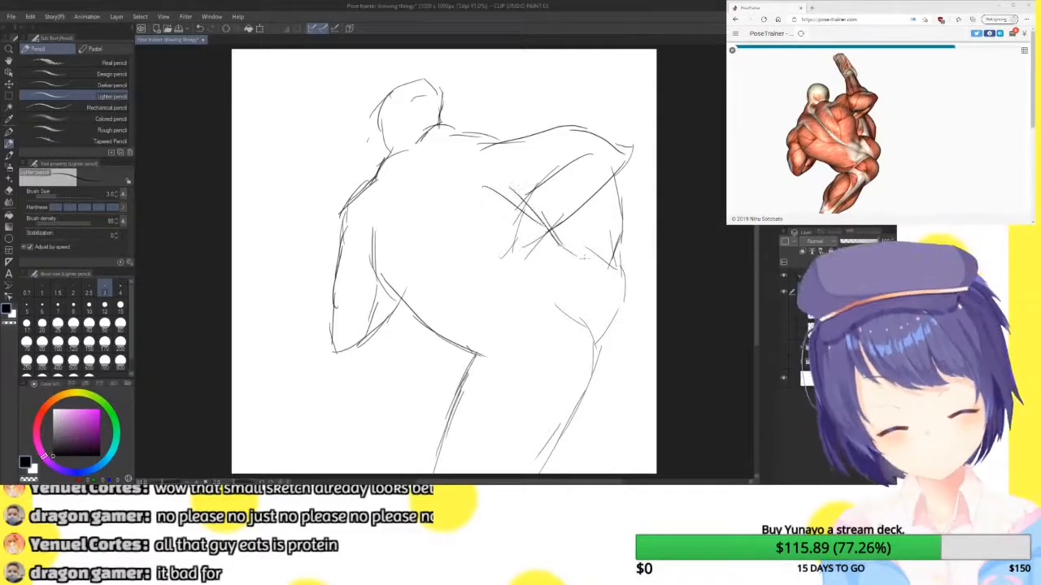
- Draw both edges of the back-view figure's raised forearm up to the canvas's upper edge
{"action": "left_click_drag", "start_coordinate": [606, 102], "coordinate": [610, 148]}
{"action": "mouse_move", "coordinate": [597, 78]}
{"action": "left_mouse_down"}
{"action": "mouse_move", "coordinate": [610, 117]}
{"action": "mouse_move", "coordinate": [606, 109]}
{"action": "left_mouse_up"}
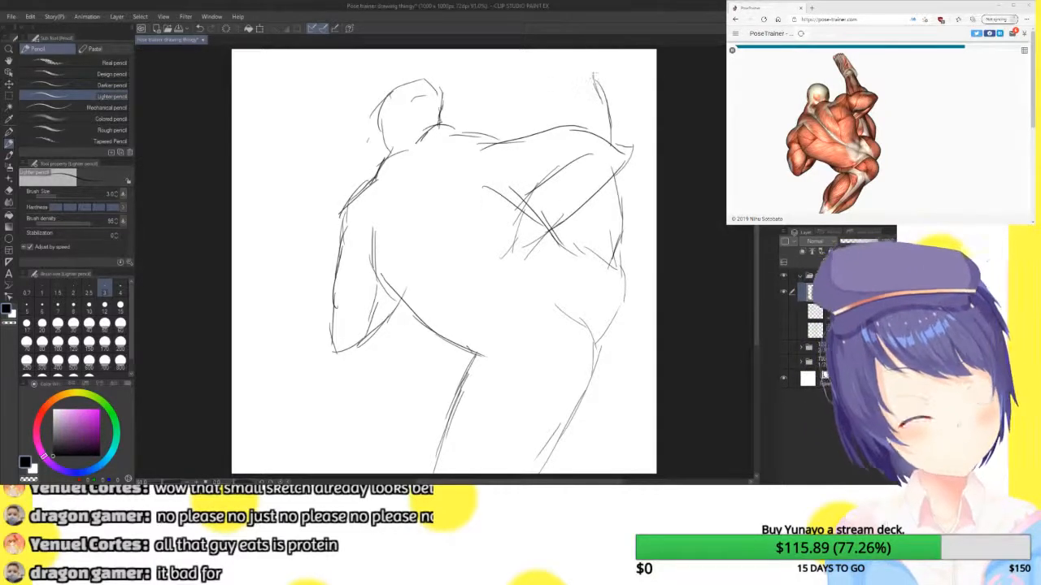
{"action": "left_click_drag", "start_coordinate": [594, 52], "coordinate": [597, 87]}
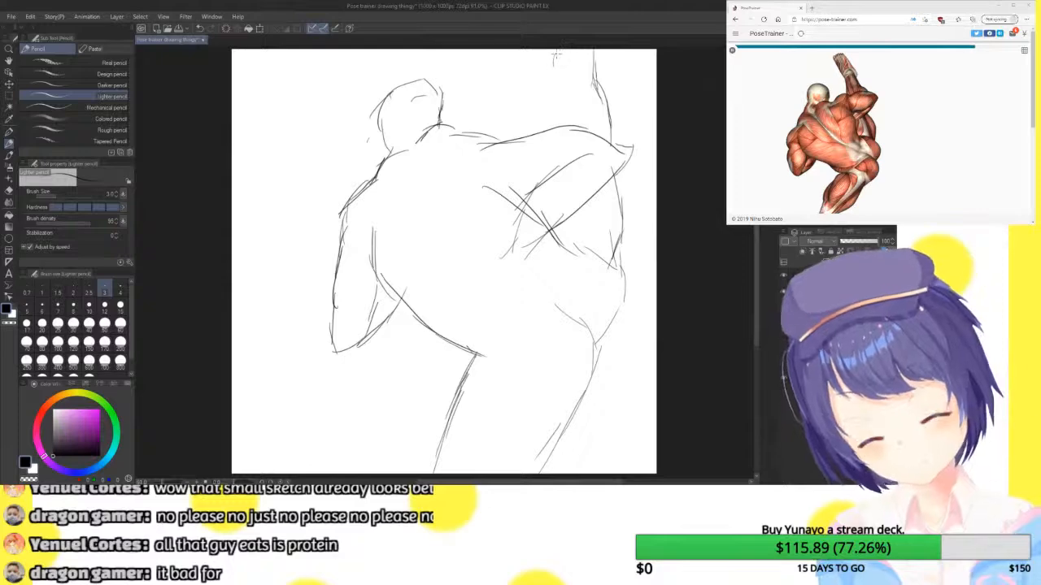
{"action": "left_click_drag", "start_coordinate": [551, 54], "coordinate": [556, 133]}
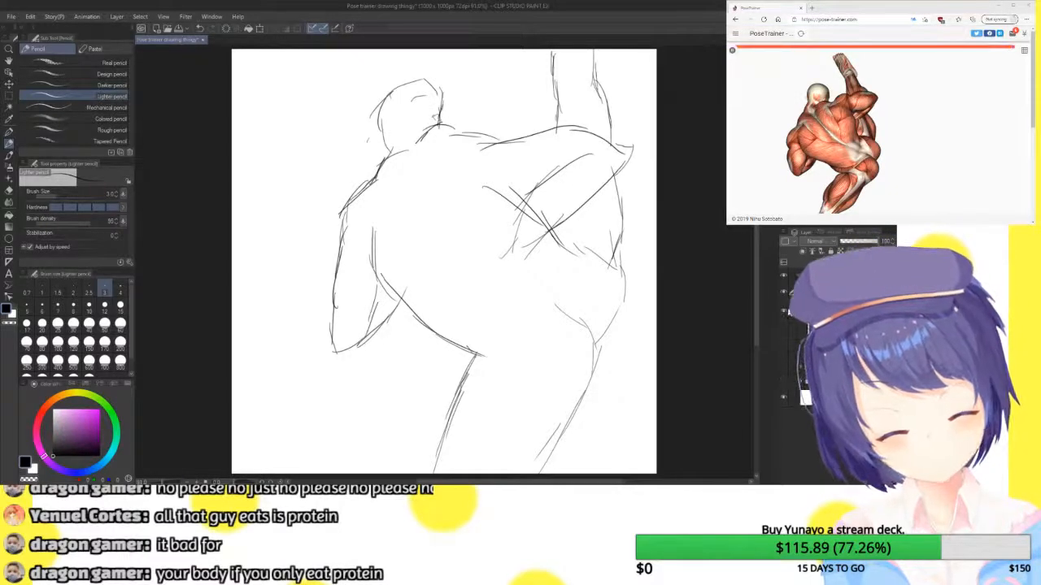
- Hide the back-view sketch, add an empty layer for the next pose and switch back to PoseTrainer
{"action": "left_click", "coordinate": [784, 312]}
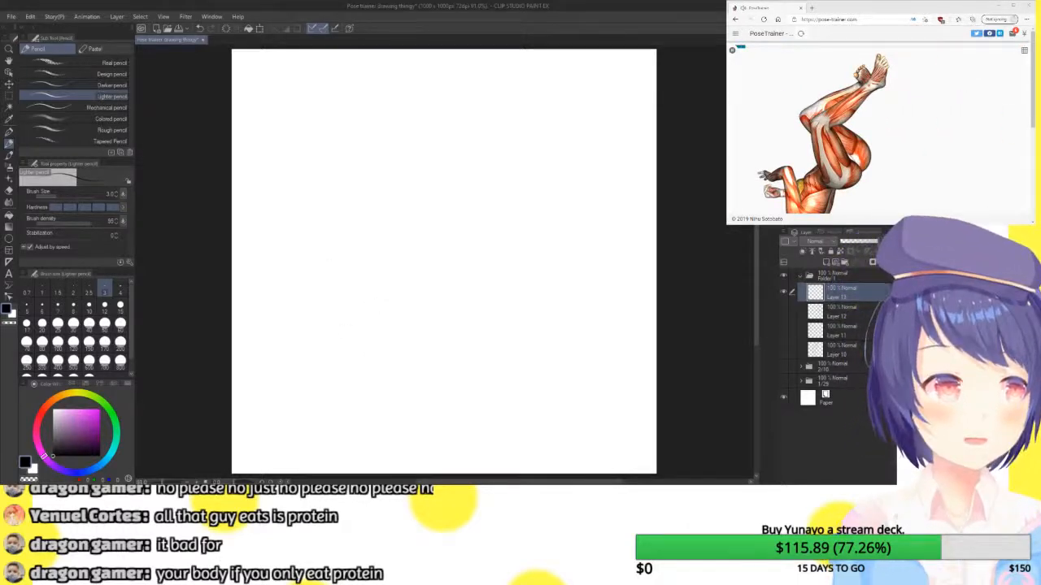
{"action": "left_click", "coordinate": [943, 9]}
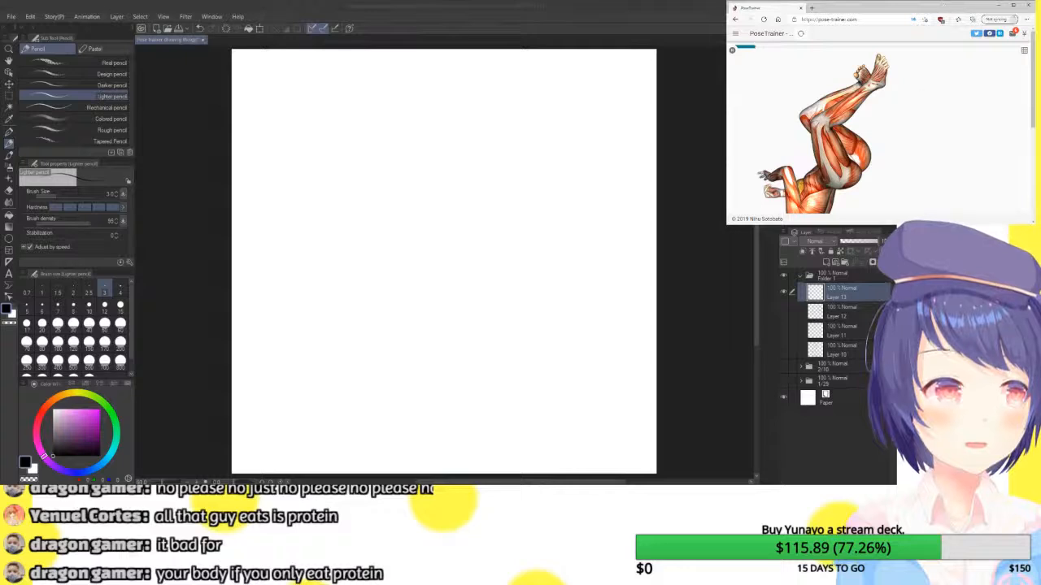
- Enlarge the reference window to show the whole pose and sketch the upside-down figure's head, neck and curved back
{"action": "left_click_drag", "start_coordinate": [943, 225], "coordinate": [944, 270]}
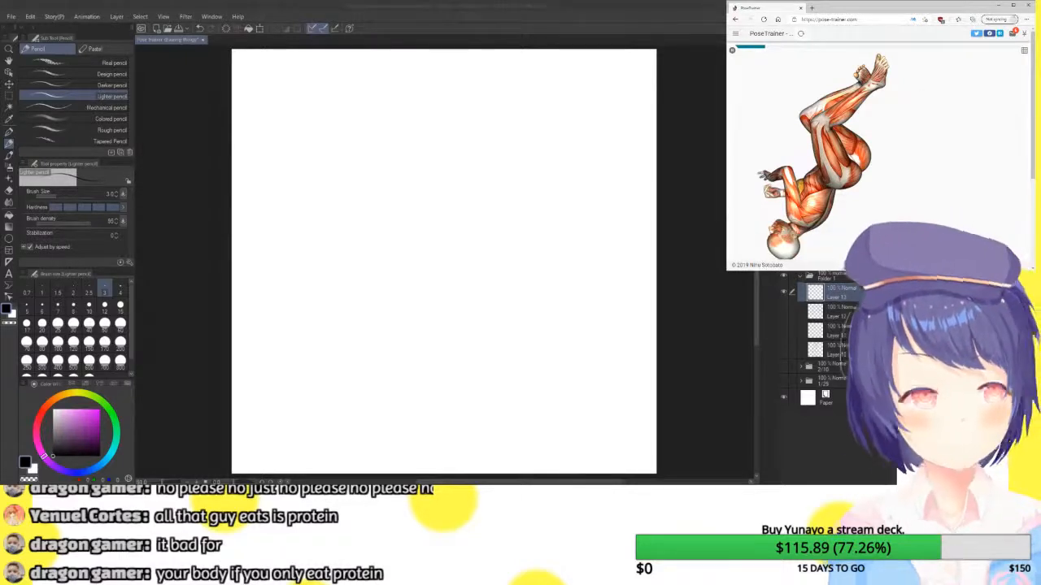
{"action": "left_click_drag", "start_coordinate": [367, 415], "coordinate": [410, 431]}
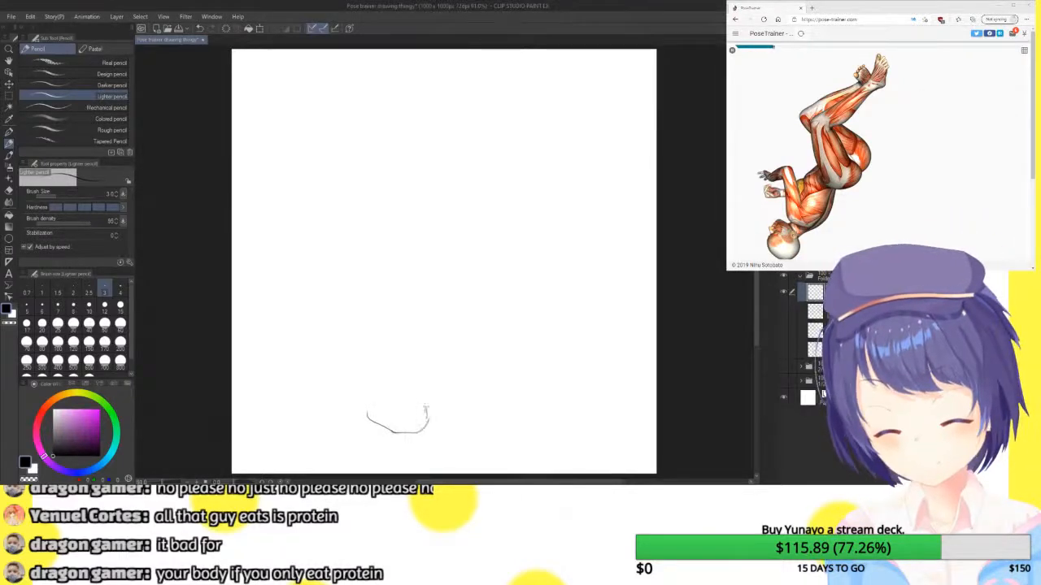
{"action": "left_click_drag", "start_coordinate": [437, 358], "coordinate": [429, 417]}
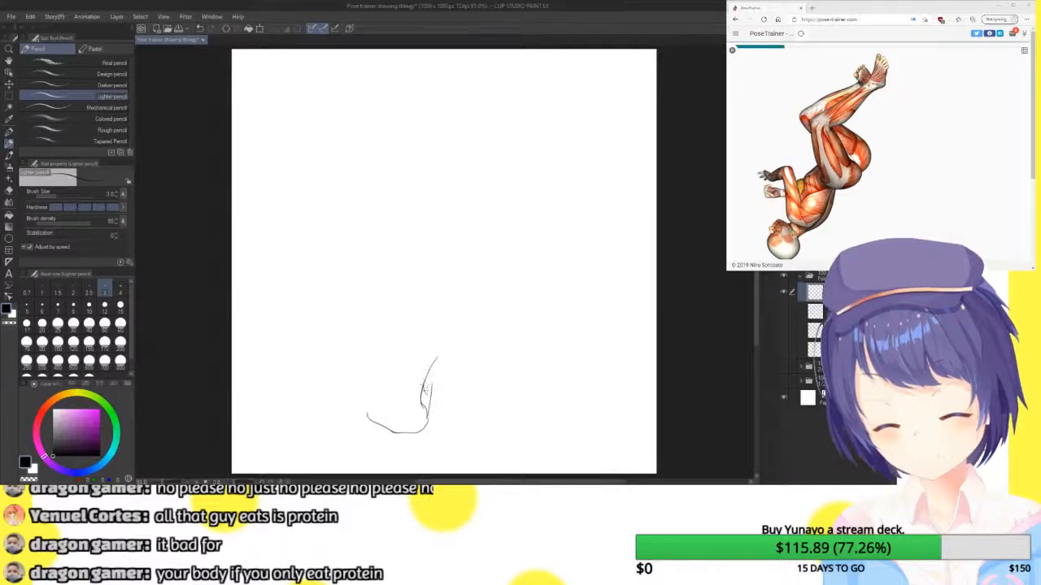
{"action": "mouse_move", "coordinate": [428, 376]}
{"action": "left_mouse_down"}
{"action": "mouse_move", "coordinate": [489, 336]}
{"action": "mouse_move", "coordinate": [463, 354]}
{"action": "mouse_move", "coordinate": [517, 262]}
{"action": "mouse_move", "coordinate": [493, 303]}
{"action": "left_mouse_up"}
{"action": "mouse_move", "coordinate": [468, 218]}
{"action": "left_mouse_down"}
{"action": "mouse_move", "coordinate": [490, 249]}
{"action": "mouse_move", "coordinate": [525, 264]}
{"action": "left_mouse_up"}
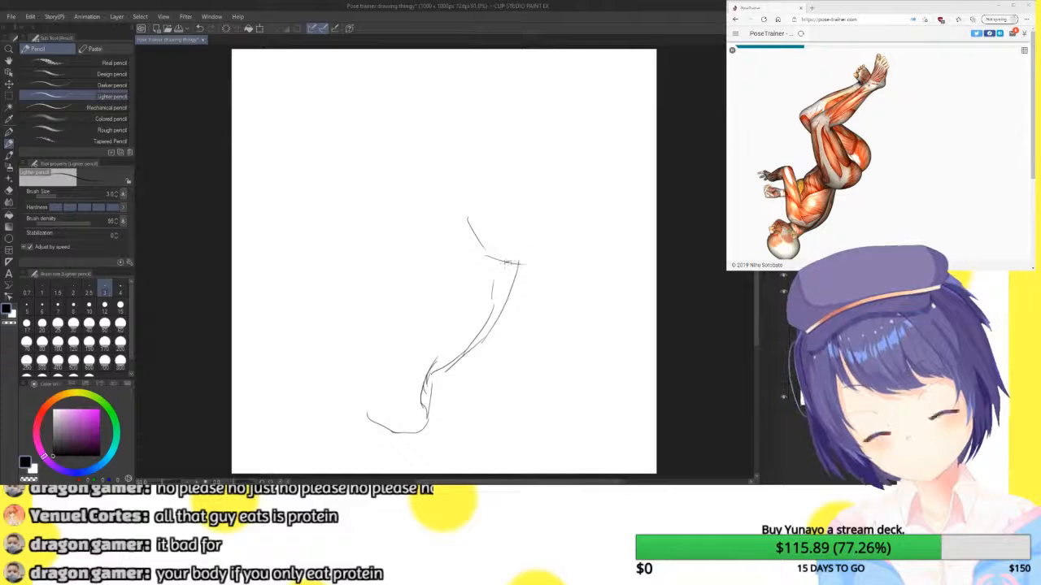
- Sketch the upside-down figure's buttocks, thighs and bent lower legs up to the canvas's upper edge
{"action": "left_click_drag", "start_coordinate": [524, 193], "coordinate": [543, 229]}
{"action": "mouse_move", "coordinate": [566, 207]}
{"action": "left_mouse_down"}
{"action": "mouse_move", "coordinate": [532, 230]}
{"action": "mouse_move", "coordinate": [541, 132]}
{"action": "left_mouse_up"}
{"action": "left_click_drag", "start_coordinate": [537, 213], "coordinate": [501, 132]}
{"action": "mouse_move", "coordinate": [520, 182]}
{"action": "left_mouse_down"}
{"action": "mouse_move", "coordinate": [497, 106]}
{"action": "mouse_move", "coordinate": [588, 50]}
{"action": "left_mouse_up"}
{"action": "left_click_drag", "start_coordinate": [423, 103], "coordinate": [513, 47]}
{"action": "mouse_move", "coordinate": [444, 80]}
{"action": "left_mouse_down"}
{"action": "mouse_move", "coordinate": [431, 102]}
{"action": "mouse_move", "coordinate": [419, 167]}
{"action": "left_mouse_up"}
{"action": "left_click_drag", "start_coordinate": [423, 125], "coordinate": [468, 221]}
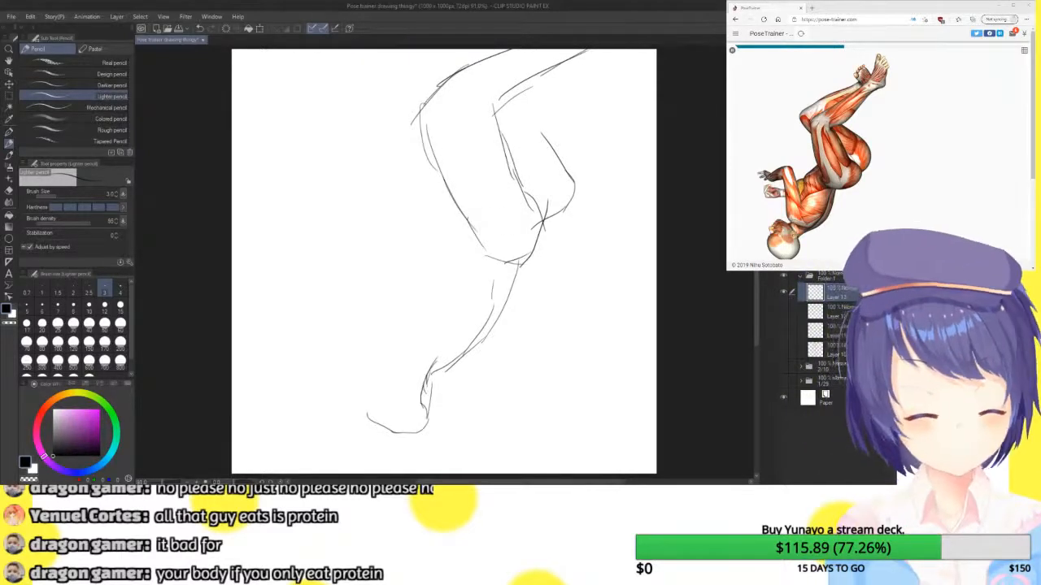
{"action": "left_click_drag", "start_coordinate": [533, 125], "coordinate": [569, 163]}
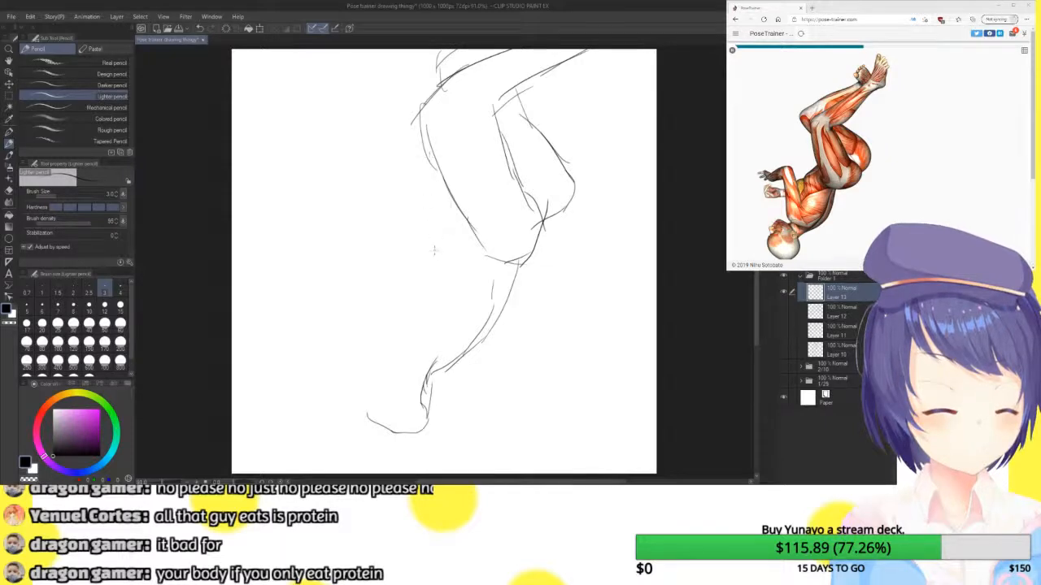
- Draw the upside-down figure's belly and chest contour and the edges of the nearer upper arm
{"action": "mouse_move", "coordinate": [455, 213]}
{"action": "left_mouse_down"}
{"action": "mouse_move", "coordinate": [415, 270]}
{"action": "mouse_move", "coordinate": [380, 286]}
{"action": "mouse_move", "coordinate": [404, 295]}
{"action": "mouse_move", "coordinate": [397, 327]}
{"action": "left_mouse_up"}
{"action": "mouse_move", "coordinate": [403, 275]}
{"action": "left_mouse_down"}
{"action": "mouse_move", "coordinate": [372, 299]}
{"action": "mouse_move", "coordinate": [371, 322]}
{"action": "mouse_move", "coordinate": [402, 330]}
{"action": "left_mouse_up"}
{"action": "left_click_drag", "start_coordinate": [356, 283], "coordinate": [374, 320]}
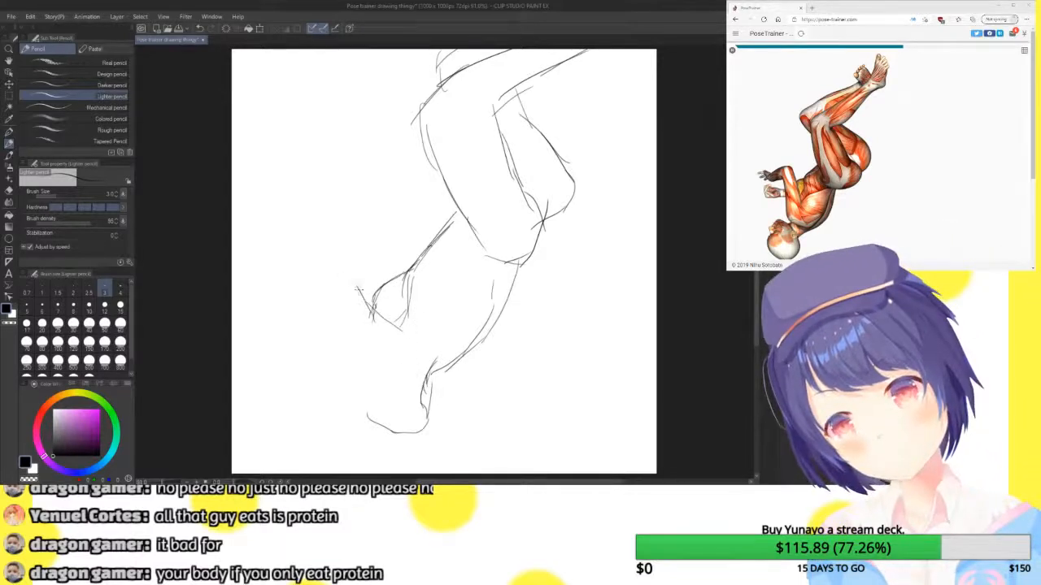
{"action": "left_click_drag", "start_coordinate": [349, 260], "coordinate": [373, 310]}
{"action": "left_click_drag", "start_coordinate": [349, 222], "coordinate": [362, 283]}
- Add the upside-down figure's forearms and both hands, plus the shoulder and face lines
{"action": "left_click_drag", "start_coordinate": [308, 217], "coordinate": [353, 225]}
{"action": "mouse_move", "coordinate": [294, 200]}
{"action": "left_mouse_down"}
{"action": "mouse_move", "coordinate": [316, 214]}
{"action": "mouse_move", "coordinate": [305, 241]}
{"action": "mouse_move", "coordinate": [276, 230]}
{"action": "mouse_move", "coordinate": [296, 190]}
{"action": "mouse_move", "coordinate": [281, 236]}
{"action": "left_mouse_up"}
{"action": "mouse_move", "coordinate": [293, 232]}
{"action": "left_mouse_down"}
{"action": "mouse_move", "coordinate": [326, 261]}
{"action": "mouse_move", "coordinate": [333, 286]}
{"action": "left_mouse_up"}
{"action": "left_click_drag", "start_coordinate": [309, 244], "coordinate": [342, 307]}
{"action": "mouse_move", "coordinate": [320, 262]}
{"action": "left_mouse_down"}
{"action": "mouse_move", "coordinate": [349, 307]}
{"action": "mouse_move", "coordinate": [330, 279]}
{"action": "mouse_move", "coordinate": [337, 310]}
{"action": "mouse_move", "coordinate": [274, 264]}
{"action": "left_mouse_up"}
{"action": "mouse_move", "coordinate": [348, 301]}
{"action": "left_mouse_down"}
{"action": "mouse_move", "coordinate": [330, 319]}
{"action": "mouse_move", "coordinate": [363, 323]}
{"action": "mouse_move", "coordinate": [353, 321]}
{"action": "mouse_move", "coordinate": [361, 351]}
{"action": "mouse_move", "coordinate": [402, 367]}
{"action": "mouse_move", "coordinate": [370, 409]}
{"action": "left_mouse_up"}
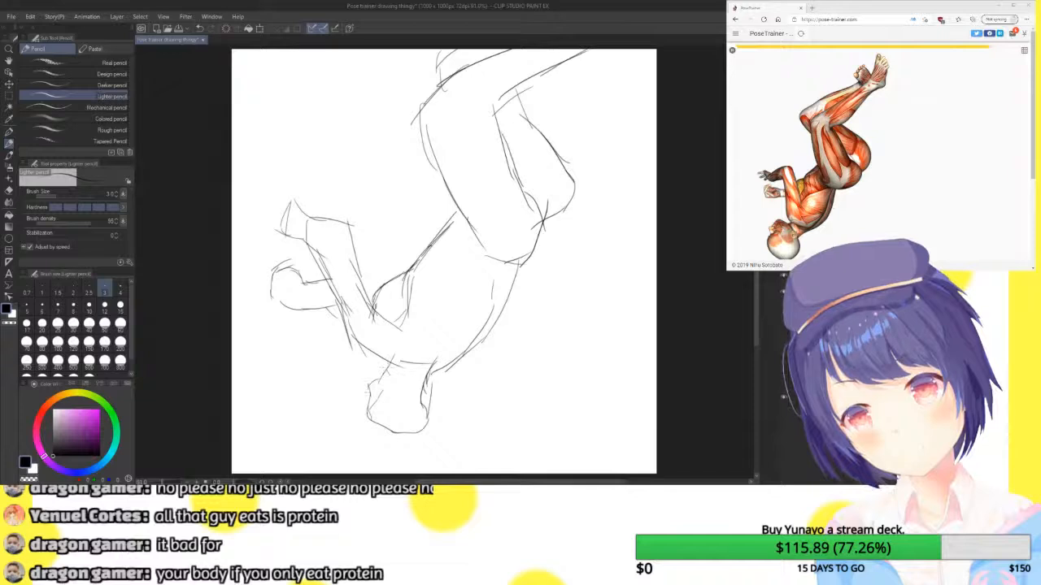
{"action": "left_click_drag", "start_coordinate": [384, 368], "coordinate": [394, 376]}
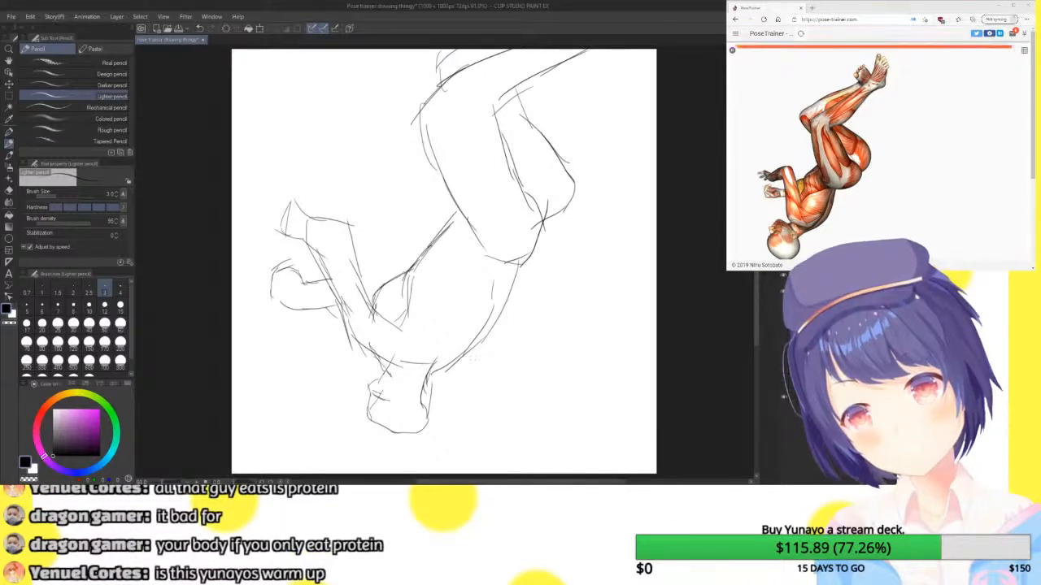
- Hide the upside-down sketch and, on a new layer, draw the standing side-view figure's back contour from head to thigh
{"action": "left_click", "coordinate": [785, 309]}
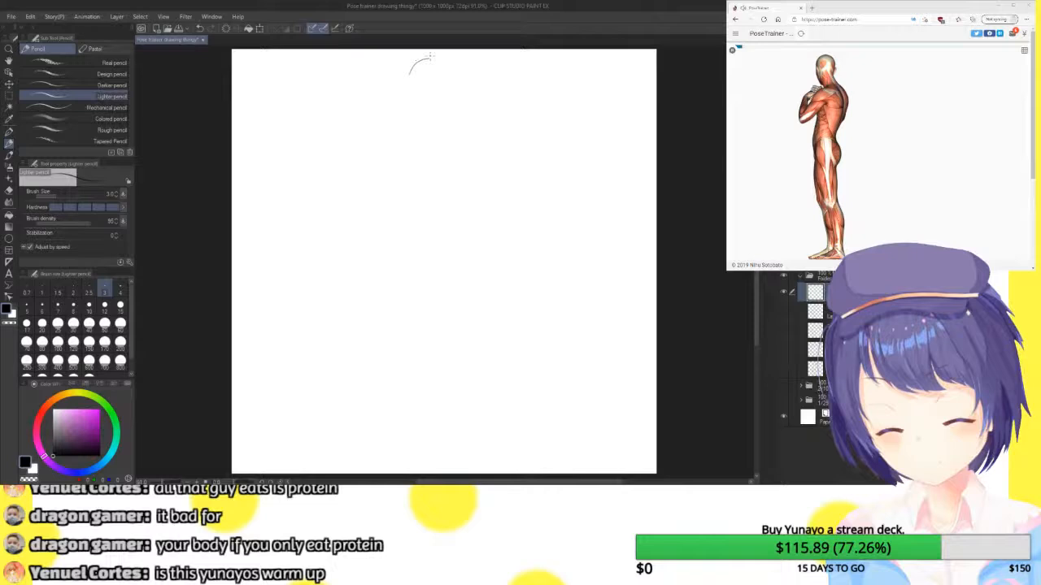
{"action": "mouse_move", "coordinate": [478, 61]}
{"action": "left_mouse_down"}
{"action": "mouse_move", "coordinate": [465, 116]}
{"action": "mouse_move", "coordinate": [470, 108]}
{"action": "mouse_move", "coordinate": [472, 148]}
{"action": "mouse_move", "coordinate": [500, 189]}
{"action": "mouse_move", "coordinate": [503, 241]}
{"action": "mouse_move", "coordinate": [504, 217]}
{"action": "mouse_move", "coordinate": [478, 338]}
{"action": "left_mouse_up"}
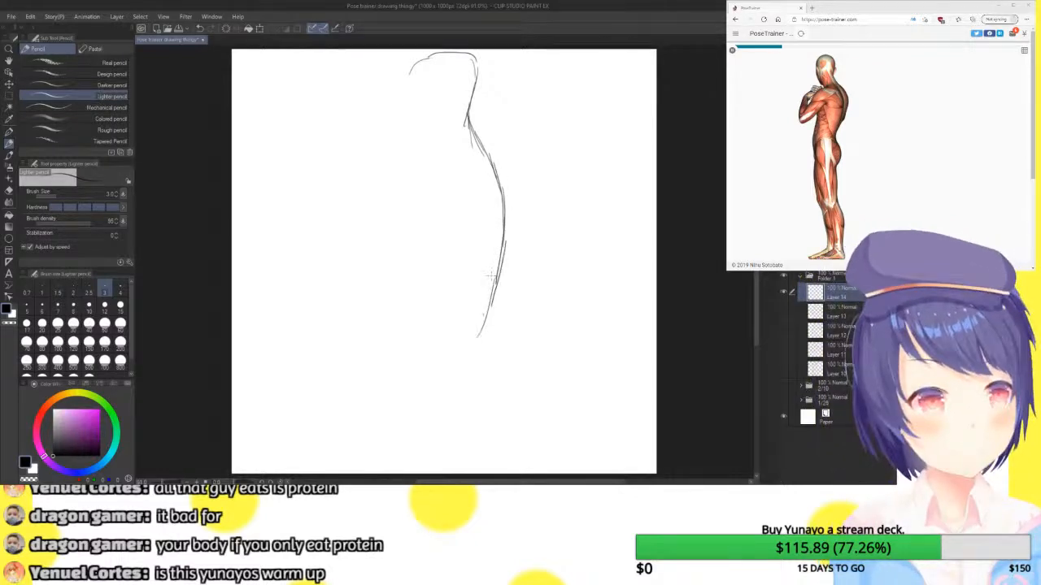
{"action": "mouse_move", "coordinate": [511, 224]}
{"action": "left_mouse_down"}
{"action": "mouse_move", "coordinate": [474, 305]}
{"action": "mouse_move", "coordinate": [477, 376]}
{"action": "left_mouse_up"}
{"action": "mouse_move", "coordinate": [472, 333]}
{"action": "left_mouse_down"}
{"action": "mouse_move", "coordinate": [490, 405]}
{"action": "mouse_move", "coordinate": [476, 462]}
{"action": "left_mouse_up"}
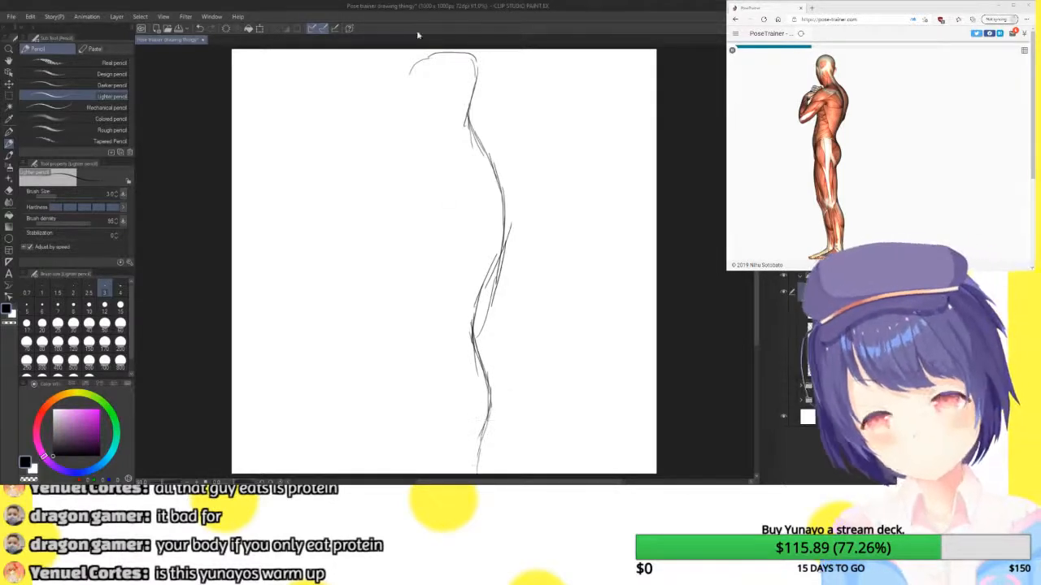
- Sketch the standing figure's face outline, neck, shoulder and inner lines of the folded arm
{"action": "left_click_drag", "start_coordinate": [417, 63], "coordinate": [409, 114]}
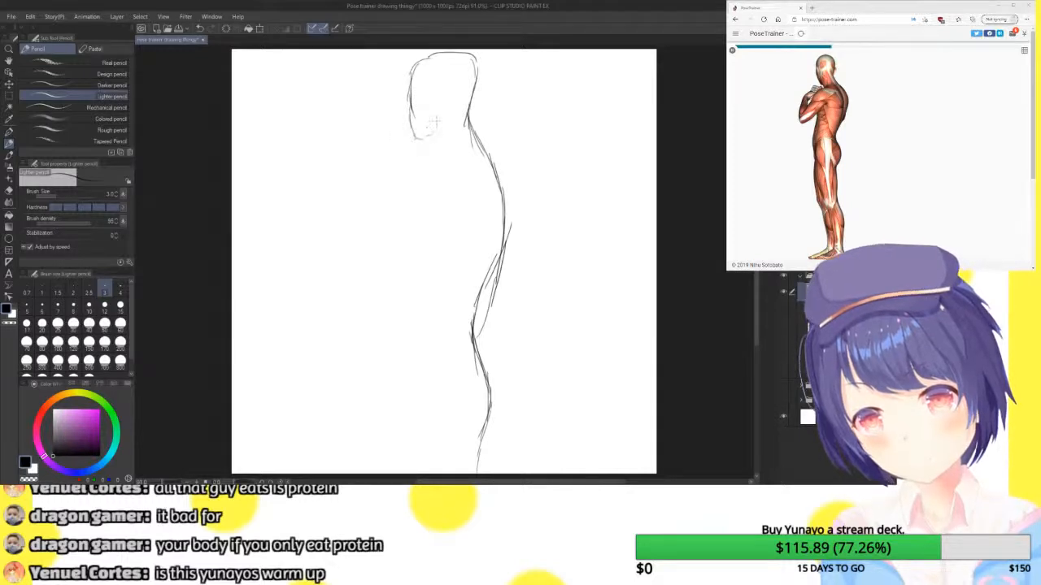
{"action": "left_click_drag", "start_coordinate": [439, 159], "coordinate": [419, 193]}
{"action": "mouse_move", "coordinate": [439, 158]}
{"action": "left_mouse_down"}
{"action": "mouse_move", "coordinate": [393, 246]}
{"action": "mouse_move", "coordinate": [418, 198]}
{"action": "mouse_move", "coordinate": [421, 213]}
{"action": "left_mouse_up"}
{"action": "left_click_drag", "start_coordinate": [477, 165], "coordinate": [422, 223]}
{"action": "left_click_drag", "start_coordinate": [439, 161], "coordinate": [379, 249]}
{"action": "left_click_drag", "start_coordinate": [396, 198], "coordinate": [382, 247]}
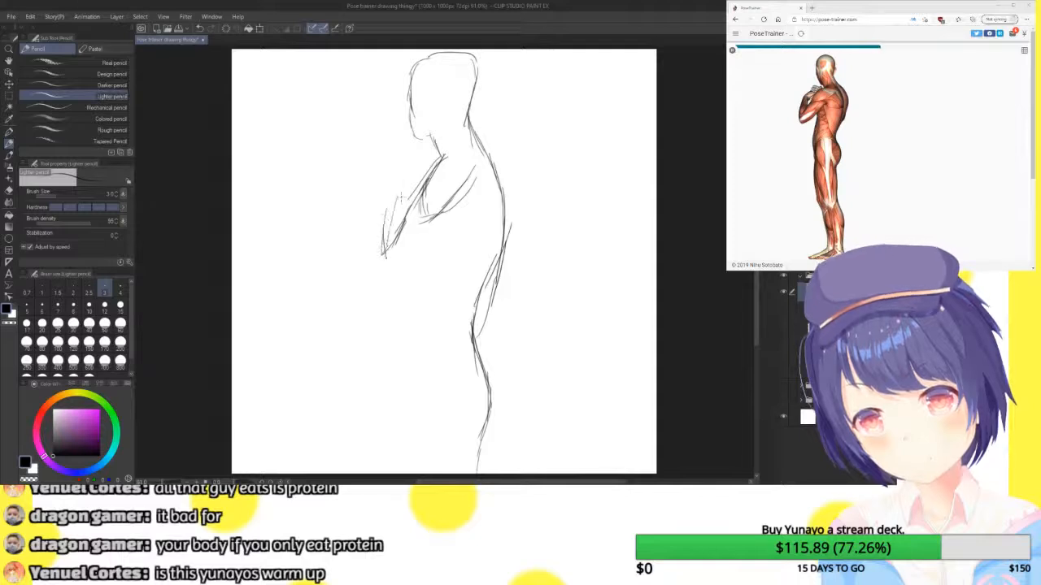
- Draw the standing figure's outer forearm, the elbow and the fist held below the chin
{"action": "left_click_drag", "start_coordinate": [370, 169], "coordinate": [351, 258]}
{"action": "mouse_move", "coordinate": [358, 221]}
{"action": "left_mouse_down"}
{"action": "mouse_move", "coordinate": [351, 285]}
{"action": "mouse_move", "coordinate": [413, 267]}
{"action": "mouse_move", "coordinate": [449, 229]}
{"action": "left_mouse_up"}
{"action": "left_click_drag", "start_coordinate": [374, 307], "coordinate": [418, 261]}
{"action": "mouse_move", "coordinate": [389, 173]}
{"action": "left_mouse_down"}
{"action": "mouse_move", "coordinate": [385, 181]}
{"action": "mouse_move", "coordinate": [413, 147]}
{"action": "mouse_move", "coordinate": [431, 146]}
{"action": "left_mouse_up"}
{"action": "left_click_drag", "start_coordinate": [419, 140], "coordinate": [430, 157]}
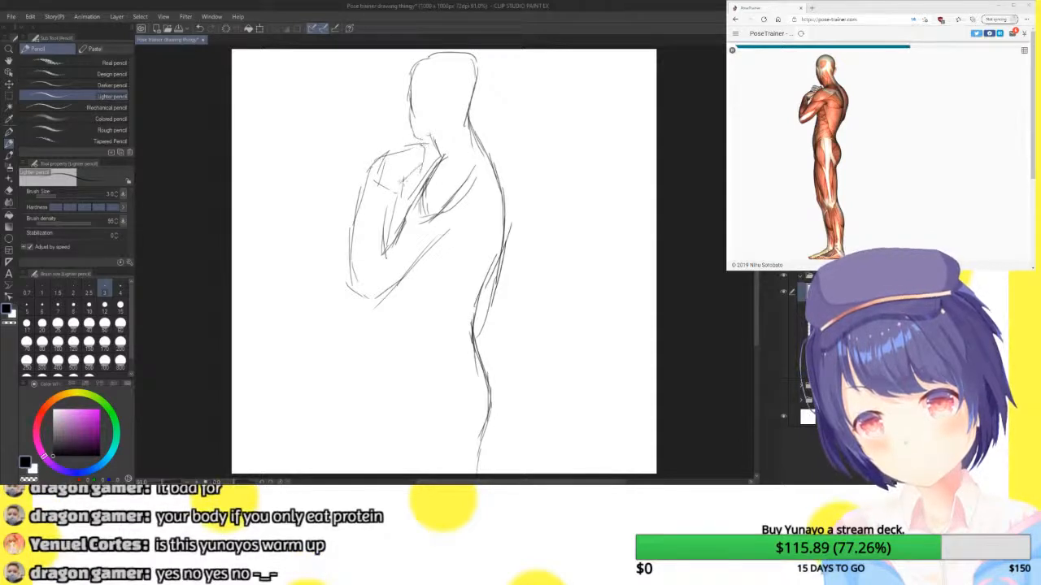
{"action": "left_click_drag", "start_coordinate": [396, 153], "coordinate": [415, 132]}
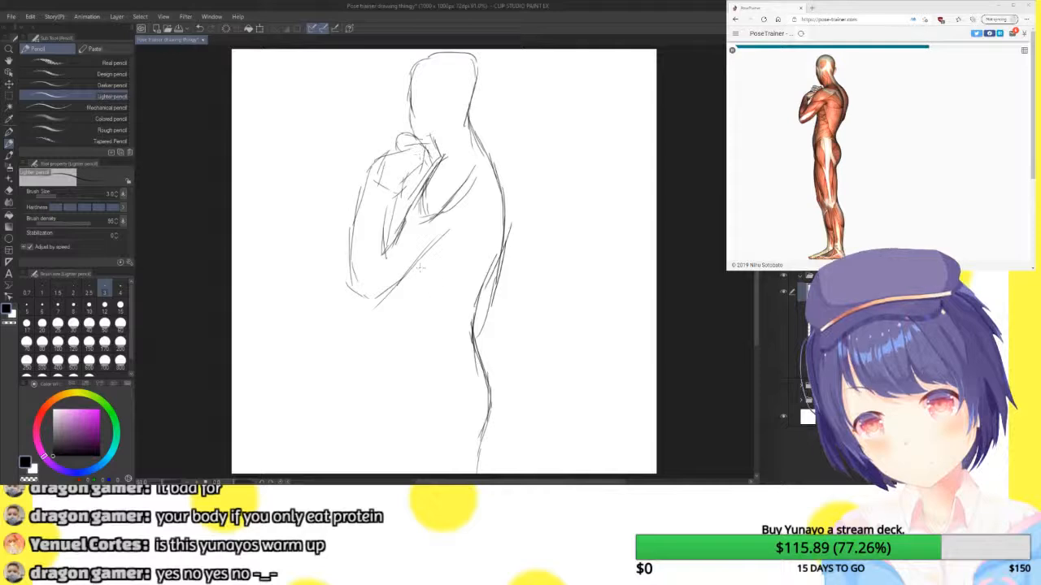
- Draw the standing figure's belly and front thigh lines to the canvas's lower edge, with extra head and back lines
{"action": "left_click_drag", "start_coordinate": [418, 267], "coordinate": [413, 345]}
{"action": "mouse_move", "coordinate": [417, 309]}
{"action": "left_mouse_down"}
{"action": "mouse_move", "coordinate": [405, 407]}
{"action": "mouse_move", "coordinate": [418, 436]}
{"action": "left_mouse_up"}
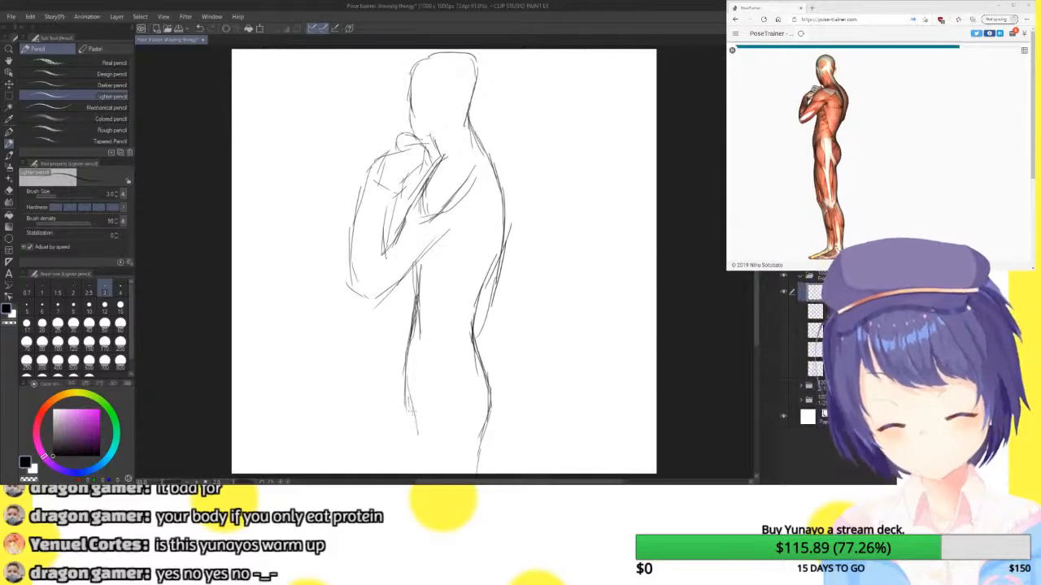
{"action": "left_click_drag", "start_coordinate": [406, 395], "coordinate": [419, 421]}
{"action": "left_click_drag", "start_coordinate": [423, 377], "coordinate": [414, 453]}
{"action": "left_click_drag", "start_coordinate": [418, 403], "coordinate": [415, 472]}
{"action": "left_click_drag", "start_coordinate": [415, 421], "coordinate": [412, 473]}
{"action": "left_click_drag", "start_coordinate": [409, 392], "coordinate": [402, 472]}
{"action": "left_click_drag", "start_coordinate": [408, 426], "coordinate": [398, 474]}
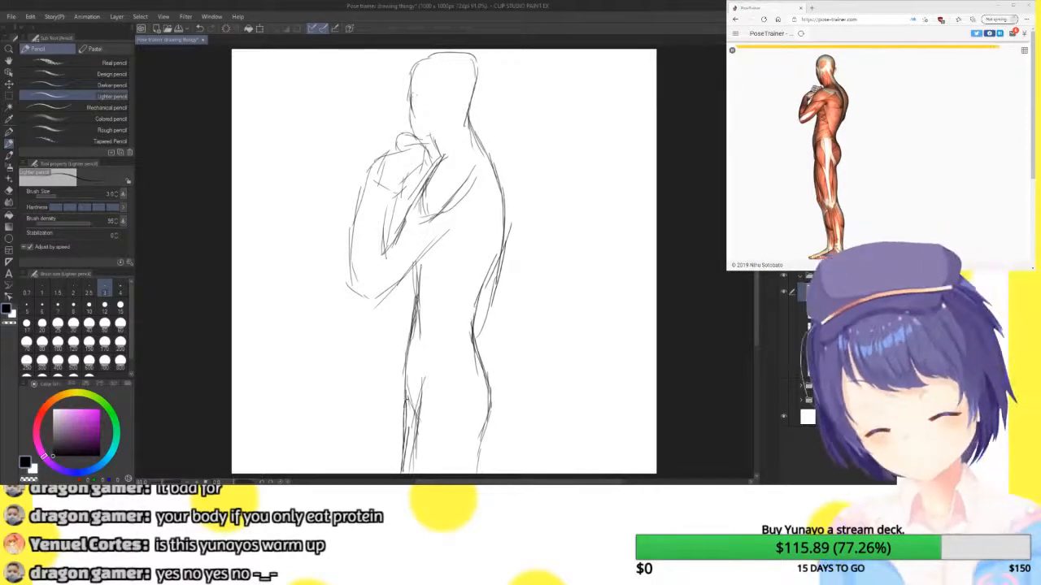
{"action": "left_click_drag", "start_coordinate": [479, 98], "coordinate": [468, 120]}
{"action": "left_click_drag", "start_coordinate": [483, 171], "coordinate": [493, 280]}
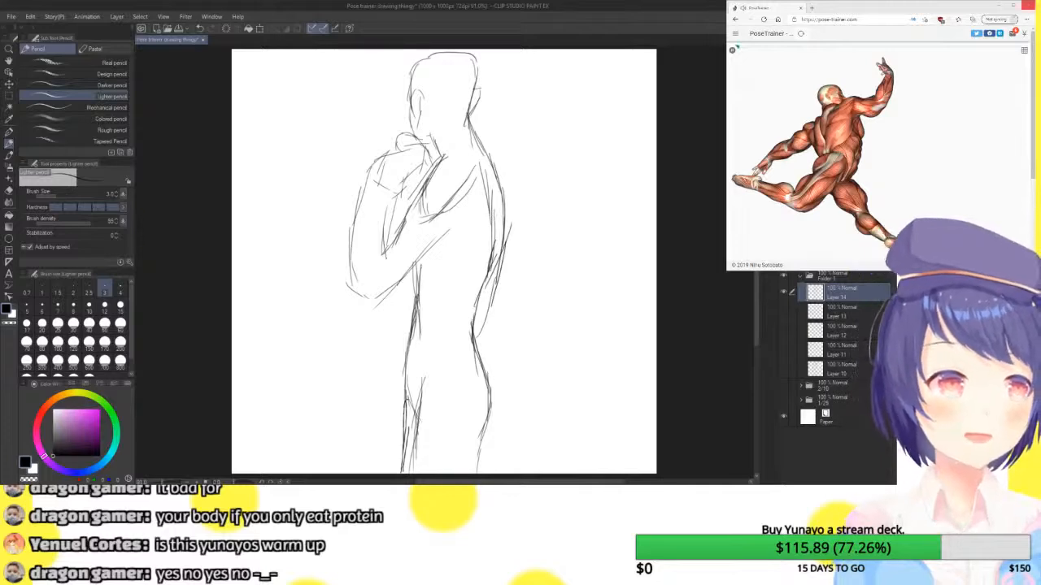
- Switch to the YouTube stream page to read the live chat, and return to the drawing
{"action": "key", "text": "alt+Tab"}
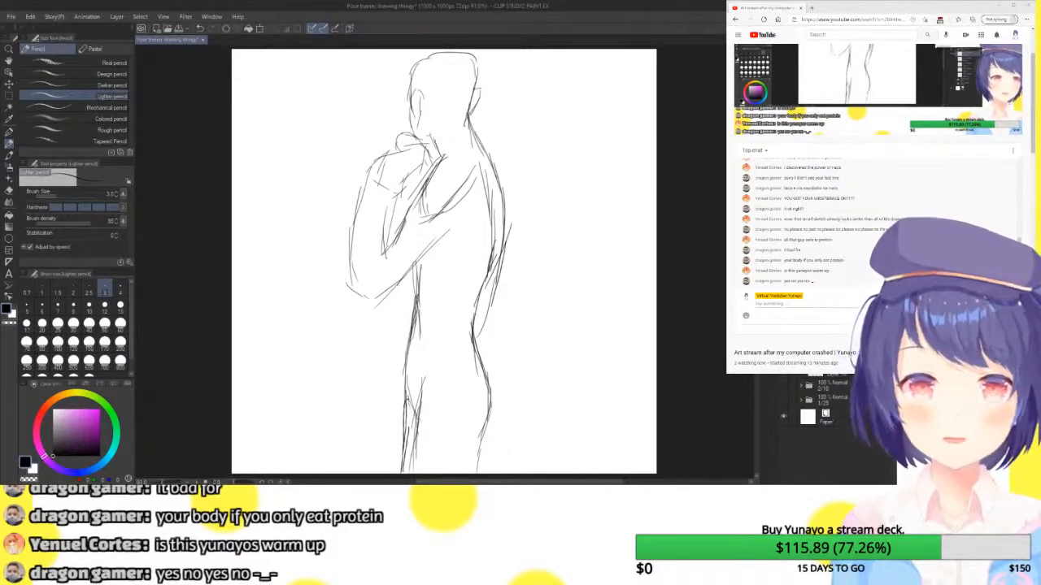
{"action": "key", "text": "alt+Tab"}
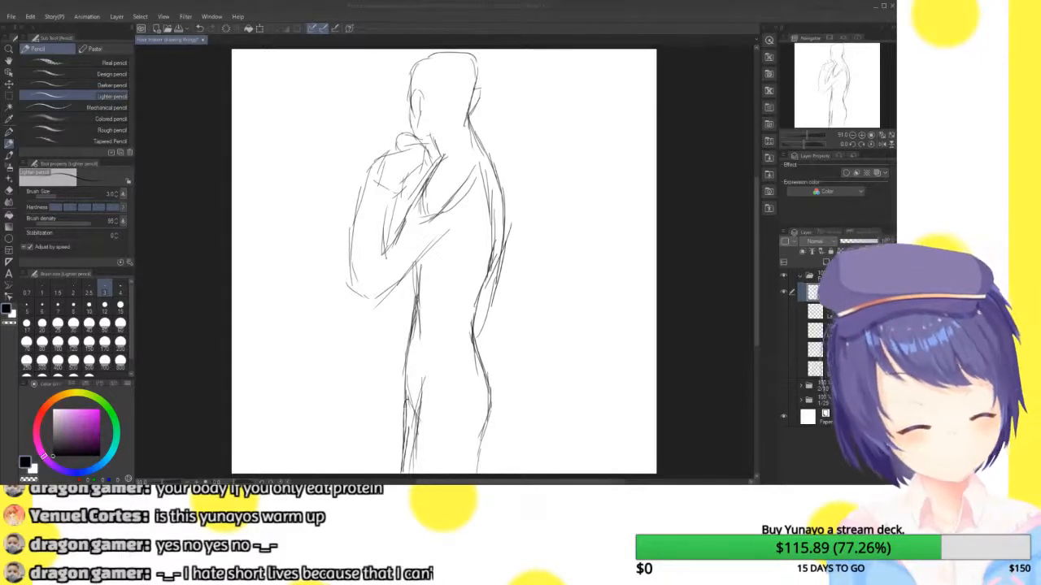
- Show the four hidden pose sketches on Layers 10 to 13 together with the current one
{"action": "left_click", "coordinate": [784, 311]}
{"action": "left_click", "coordinate": [784, 331]}
{"action": "left_click", "coordinate": [784, 349]}
{"action": "left_click", "coordinate": [784, 369]}
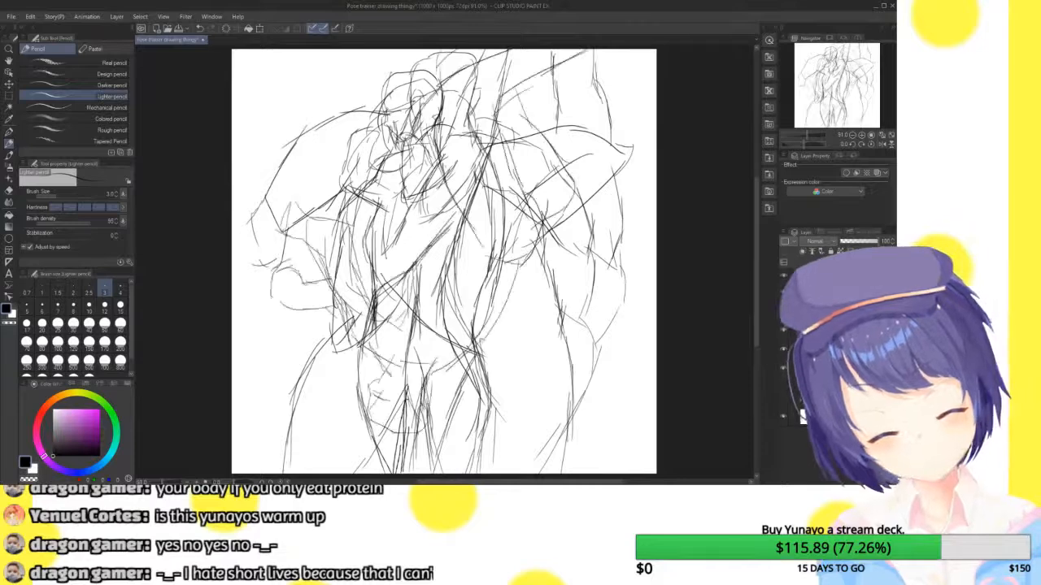
- Scale down the Layer 10 pose sketch and place it in the canvas's upper-left corner
{"action": "key", "text": "ctrl+t"}
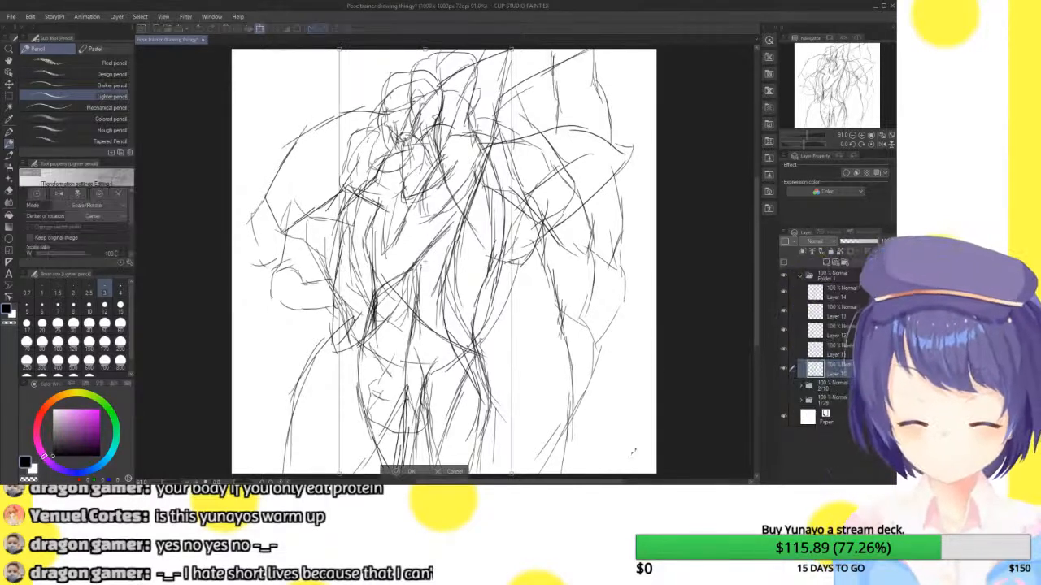
{"action": "mouse_move", "coordinate": [478, 387]}
{"action": "left_mouse_down"}
{"action": "mouse_move", "coordinate": [408, 217]}
{"action": "mouse_move", "coordinate": [420, 245]}
{"action": "left_mouse_up"}
{"action": "left_click_drag", "start_coordinate": [413, 84], "coordinate": [318, 90]}
{"action": "left_click", "coordinate": [259, 263]}
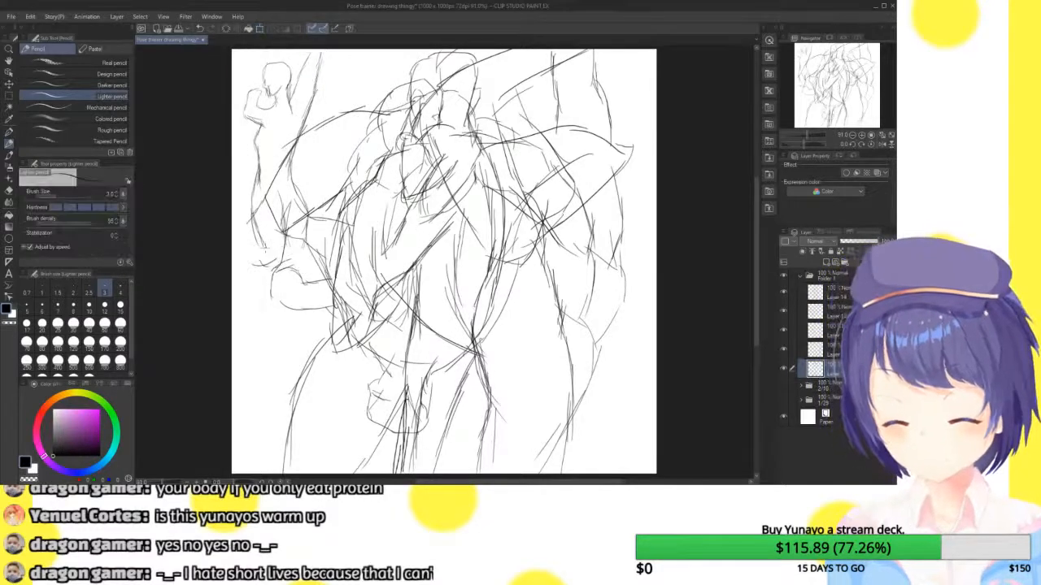
- Scale the Layer 11 pose sketch to about 51% and place it at the canvas's upper middle
{"action": "key", "text": "ctrl+t"}
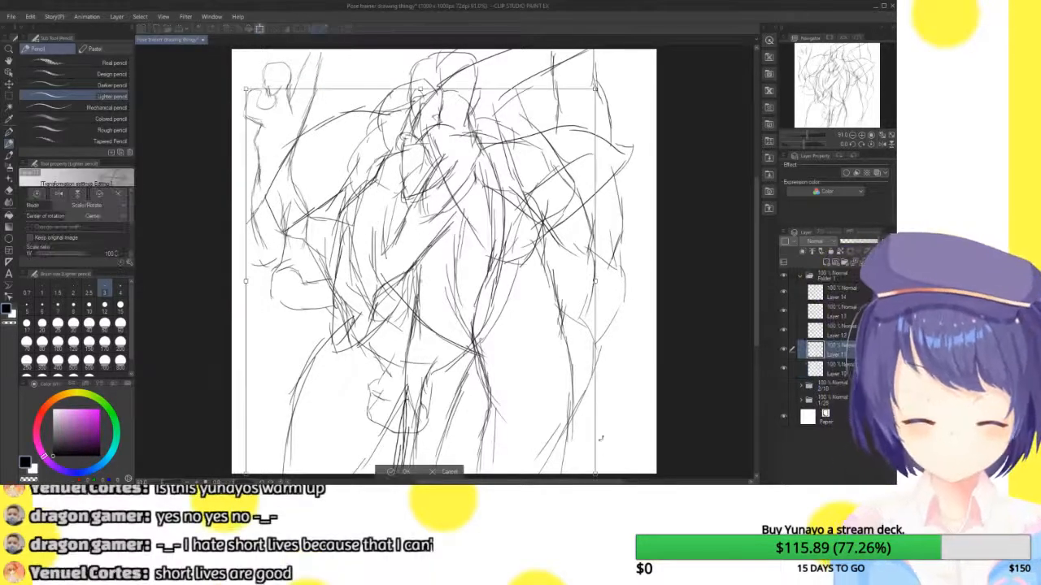
{"action": "mouse_move", "coordinate": [319, 171]}
{"action": "left_mouse_down"}
{"action": "mouse_move", "coordinate": [320, 131]}
{"action": "mouse_move", "coordinate": [399, 131]}
{"action": "left_mouse_up"}
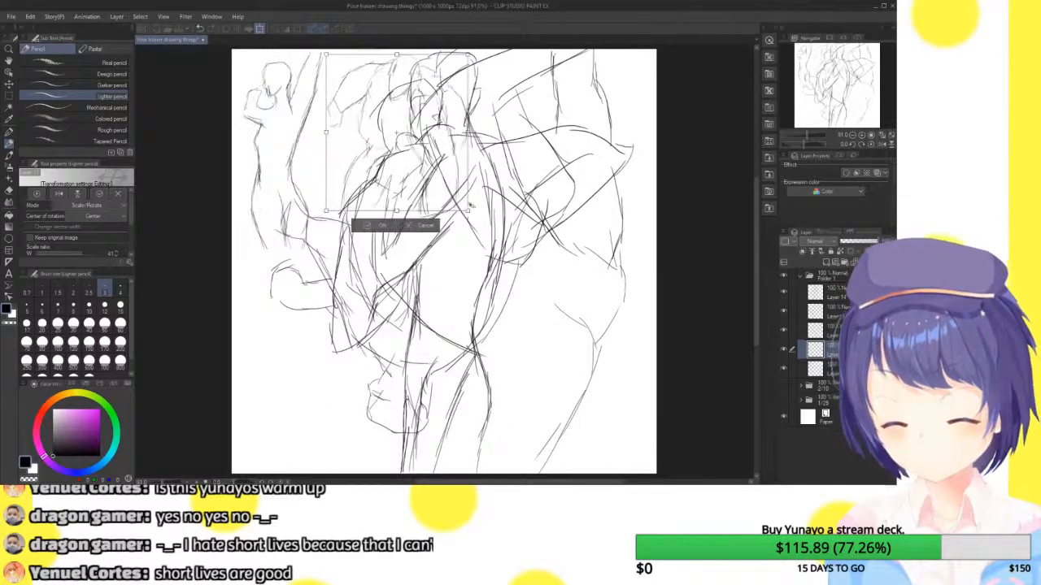
{"action": "left_click_drag", "start_coordinate": [470, 212], "coordinate": [505, 252]}
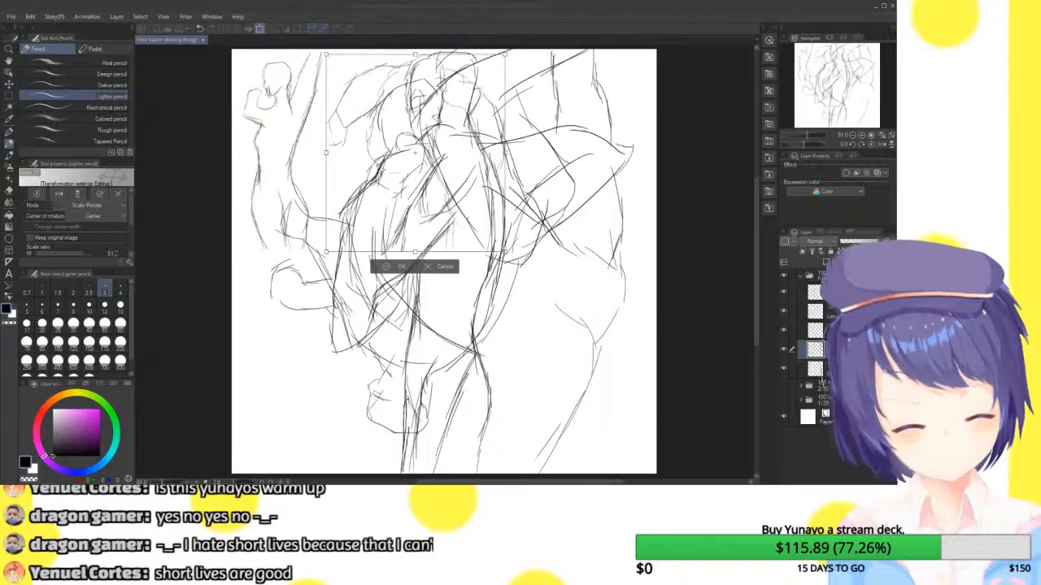
{"action": "key", "text": "Return"}
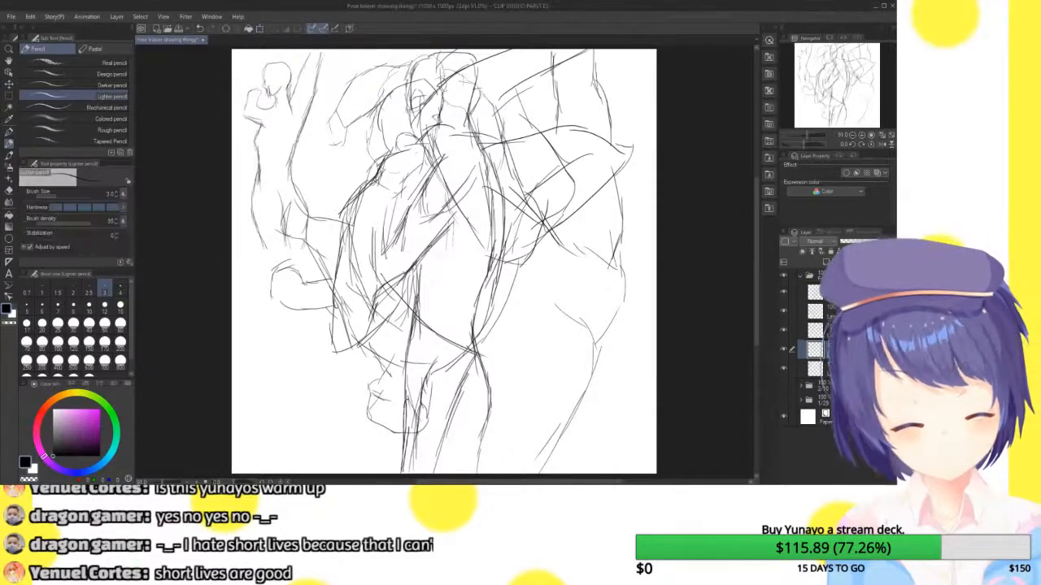
- Scale the Layer 12 back-view sketch to about half size in the canvas's upper-right corner
{"action": "left_click", "coordinate": [846, 331]}
{"action": "key", "text": "ctrl+t"}
{"action": "left_click_drag", "start_coordinate": [328, 474], "coordinate": [482, 262]}
{"action": "left_click", "coordinate": [542, 279]}
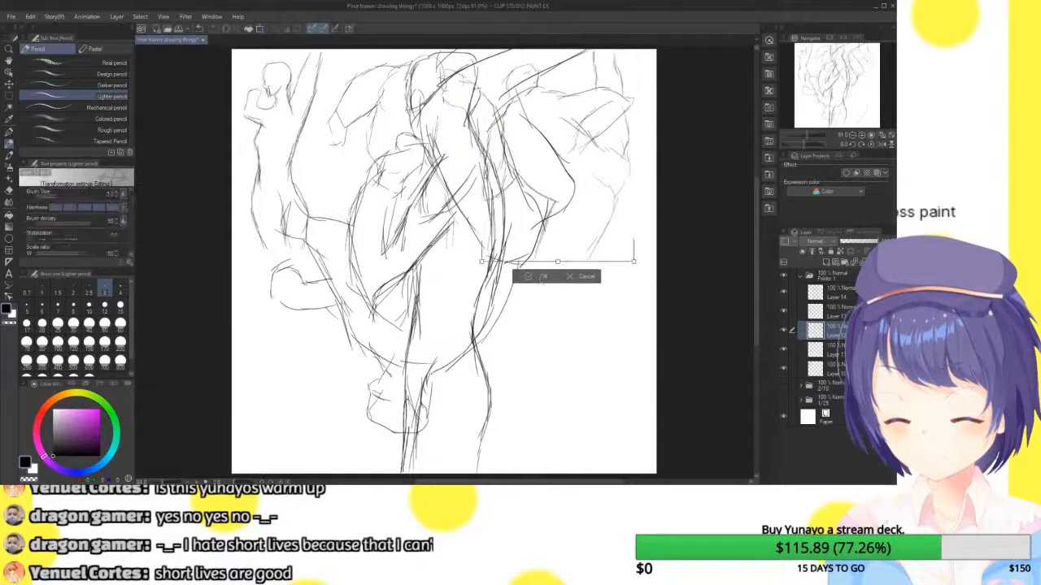
- Scale the Layer 13 upside-down sketch to about half size and place it in the canvas's lower-left area
{"action": "left_click", "coordinate": [852, 311]}
{"action": "key", "text": "ctrl+t"}
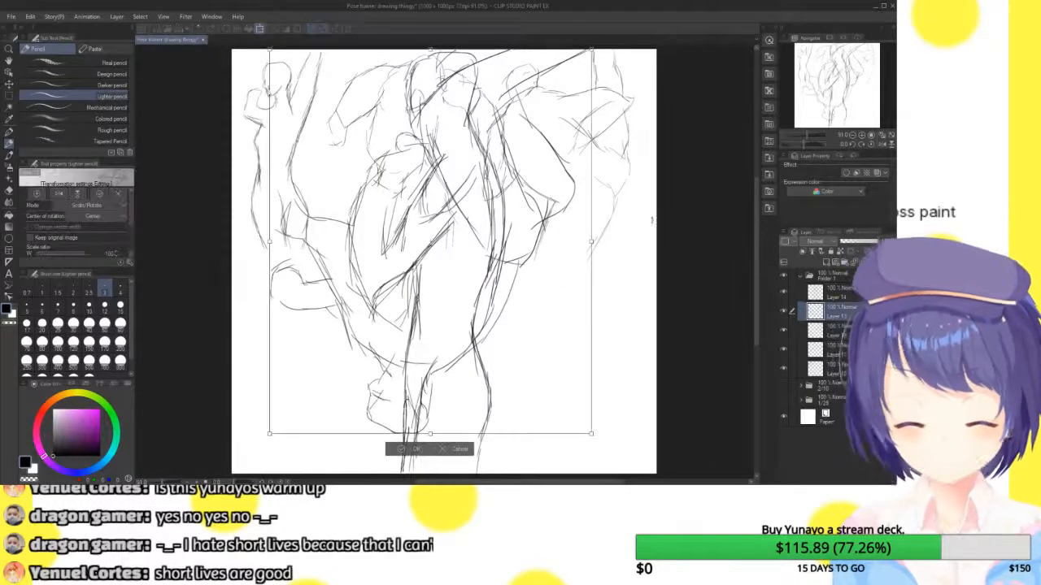
{"action": "mouse_move", "coordinate": [627, 43]}
{"action": "left_mouse_down"}
{"action": "mouse_move", "coordinate": [379, 305]}
{"action": "mouse_move", "coordinate": [434, 237]}
{"action": "left_mouse_up"}
{"action": "mouse_move", "coordinate": [400, 275]}
{"action": "left_mouse_down"}
{"action": "mouse_move", "coordinate": [402, 313]}
{"action": "mouse_move", "coordinate": [381, 314]}
{"action": "mouse_move", "coordinate": [379, 281]}
{"action": "left_mouse_up"}
{"action": "left_click", "coordinate": [299, 473]}
- Scale the Layer 14 standing side-view sketch to 50% and place it in the canvas's lower-right area
{"action": "key", "text": "ctrl+t"}
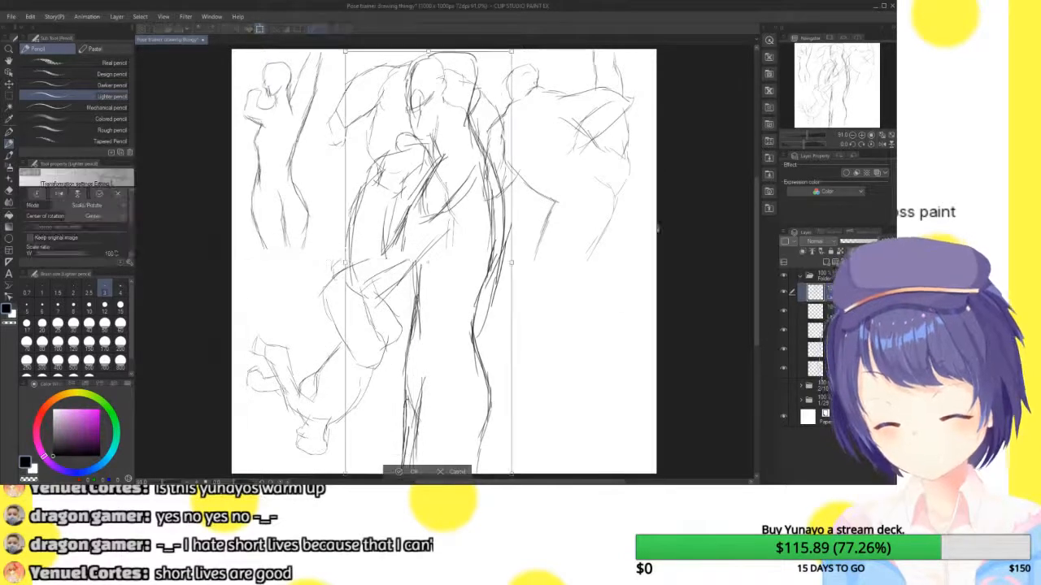
{"action": "left_click_drag", "start_coordinate": [347, 49], "coordinate": [428, 261]}
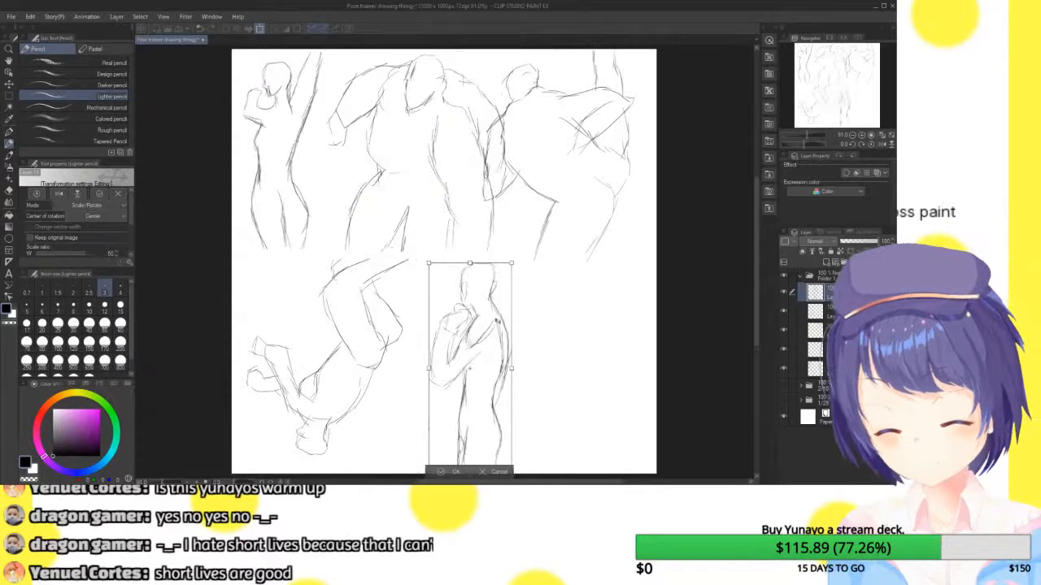
{"action": "left_click_drag", "start_coordinate": [492, 322], "coordinate": [569, 322]}
{"action": "left_click", "coordinate": [533, 472]}
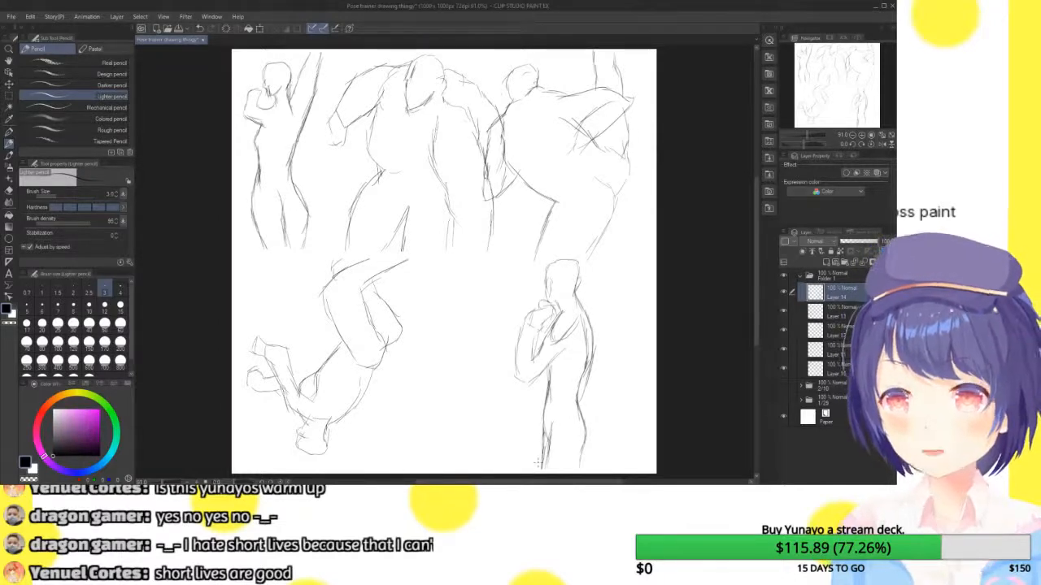
{"action": "mouse_move", "coordinate": [466, 107]}
{"action": "left_mouse_down"}
{"action": "mouse_move", "coordinate": [431, 85]}
{"action": "mouse_move", "coordinate": [455, 273]}
{"action": "left_mouse_up"}
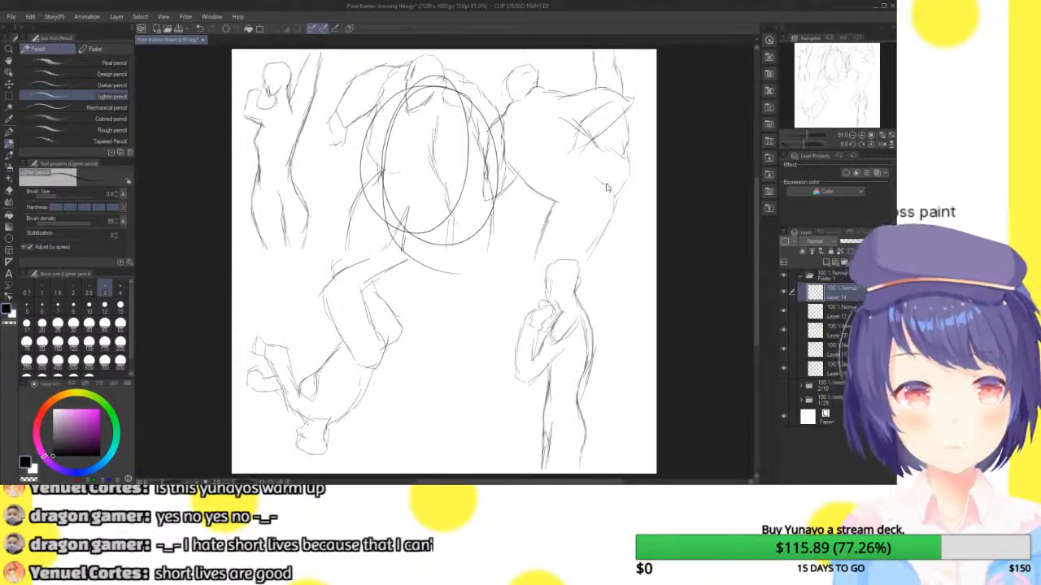
{"action": "key", "text": "ctrl+z"}
{"action": "key", "text": "ctrl+z"}
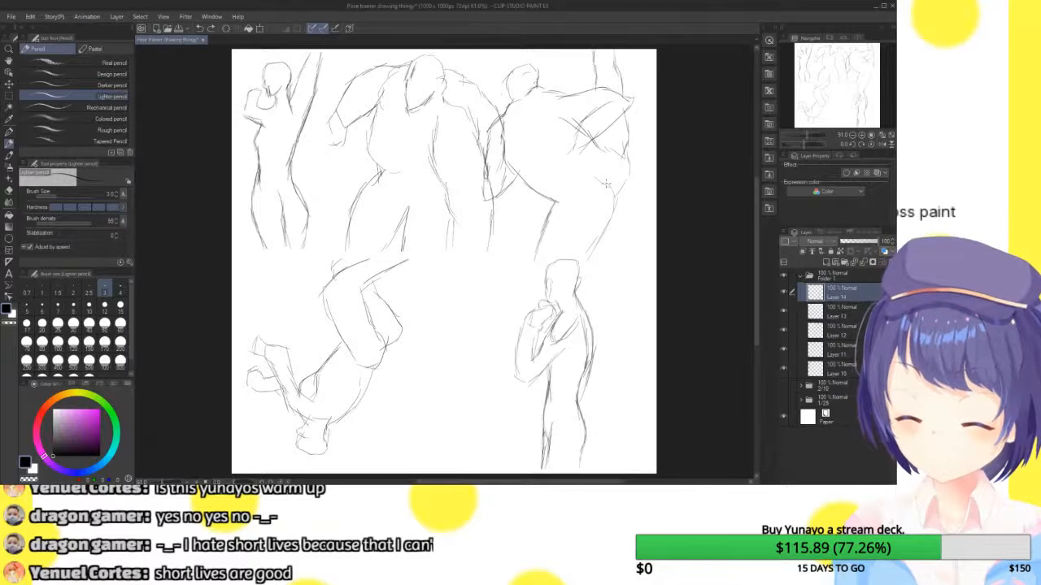
- Draw a small tick beside the standing side-view figure and collapse Folder 1
{"action": "left_click_drag", "start_coordinate": [615, 282], "coordinate": [606, 309]}
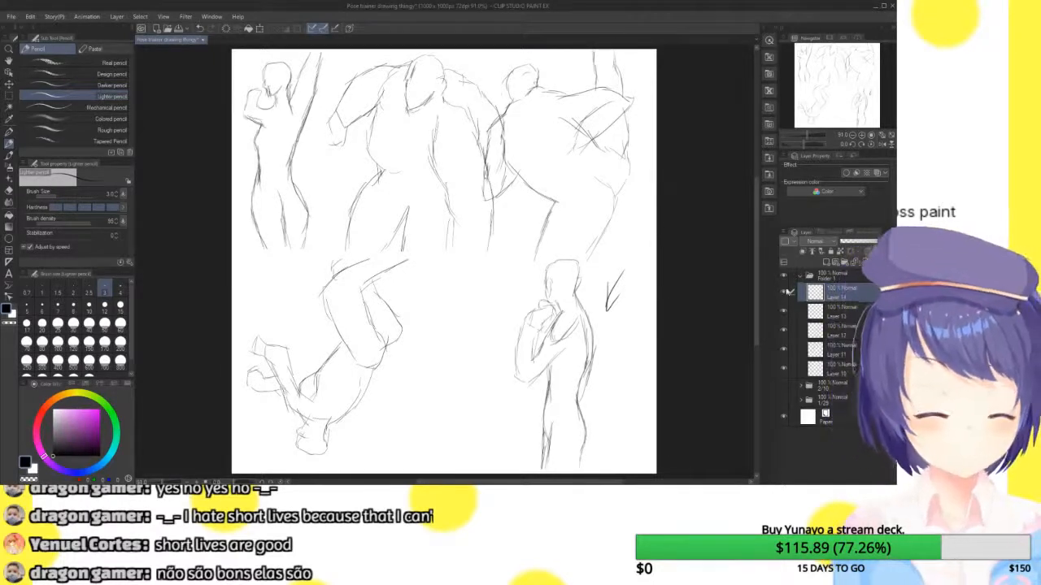
{"action": "left_click", "coordinate": [801, 277]}
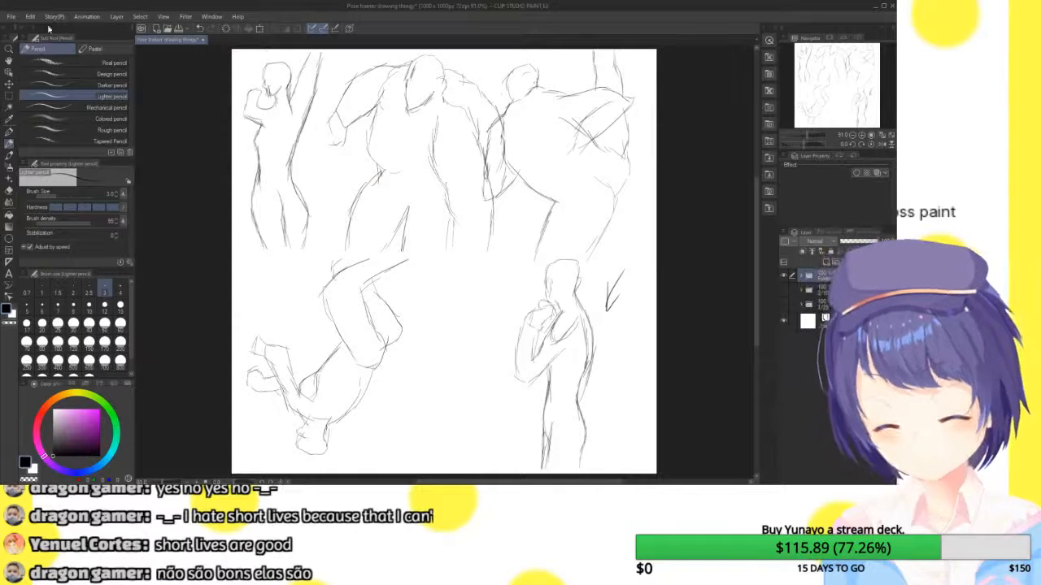
- Close the pose sketch document and create a new blank 1000 x 1000 px illustration at 72 dpi
{"action": "left_click", "coordinate": [201, 40]}
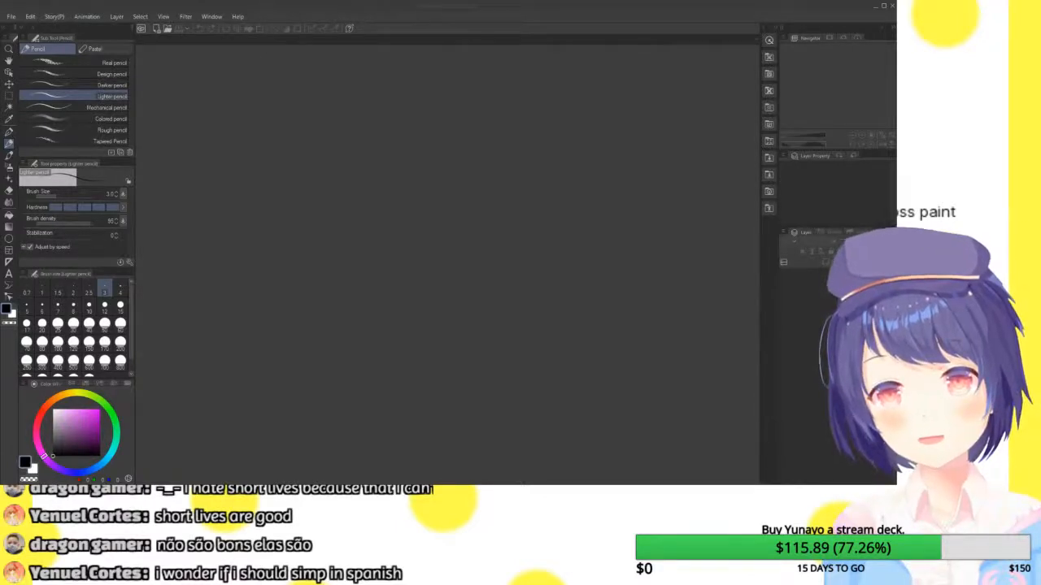
{"action": "key", "text": "Return"}
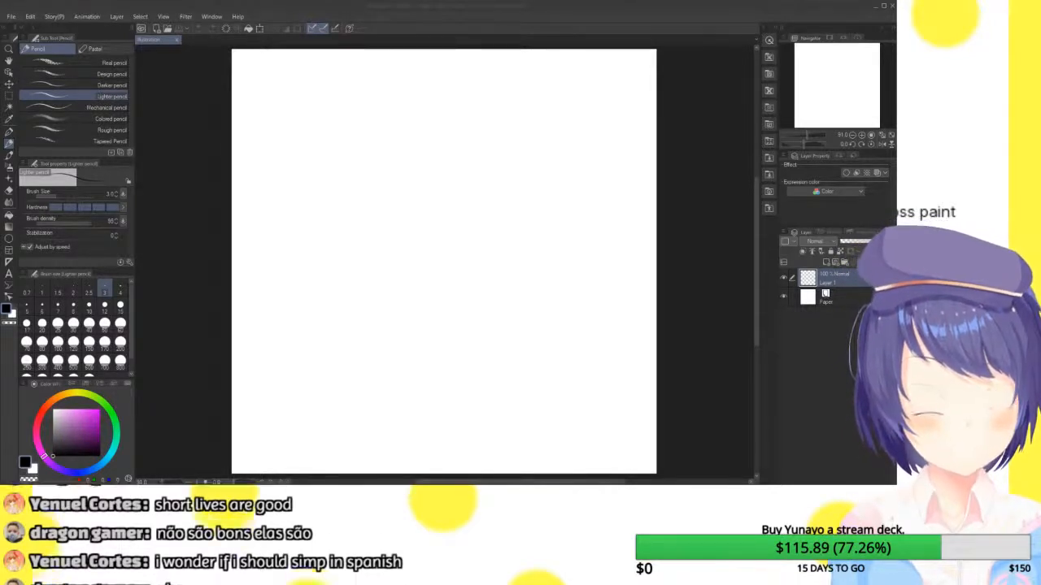
{"action": "key", "text": "ctrl+v"}
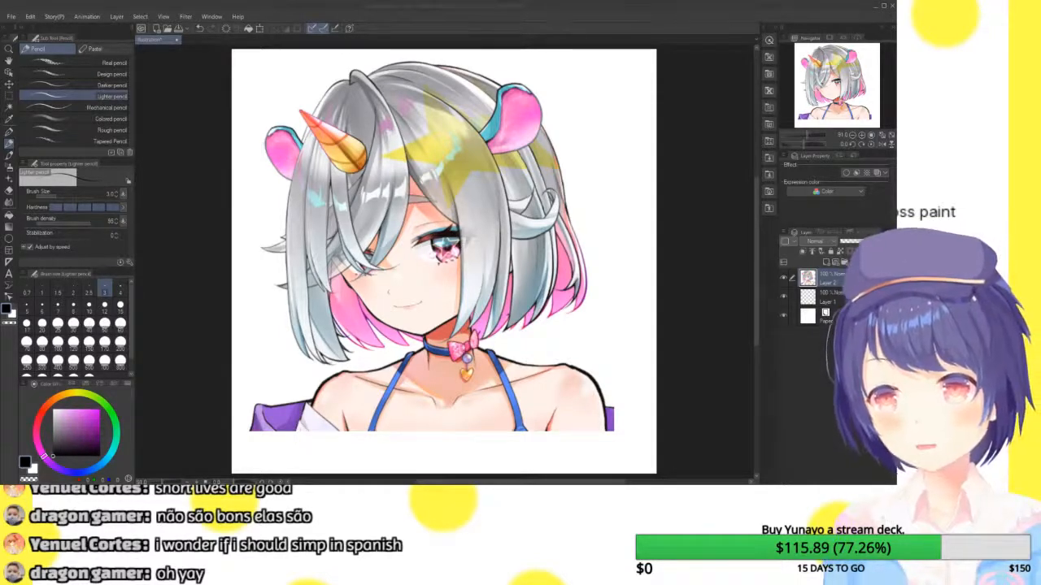
{"action": "key", "text": "ctrl+z"}
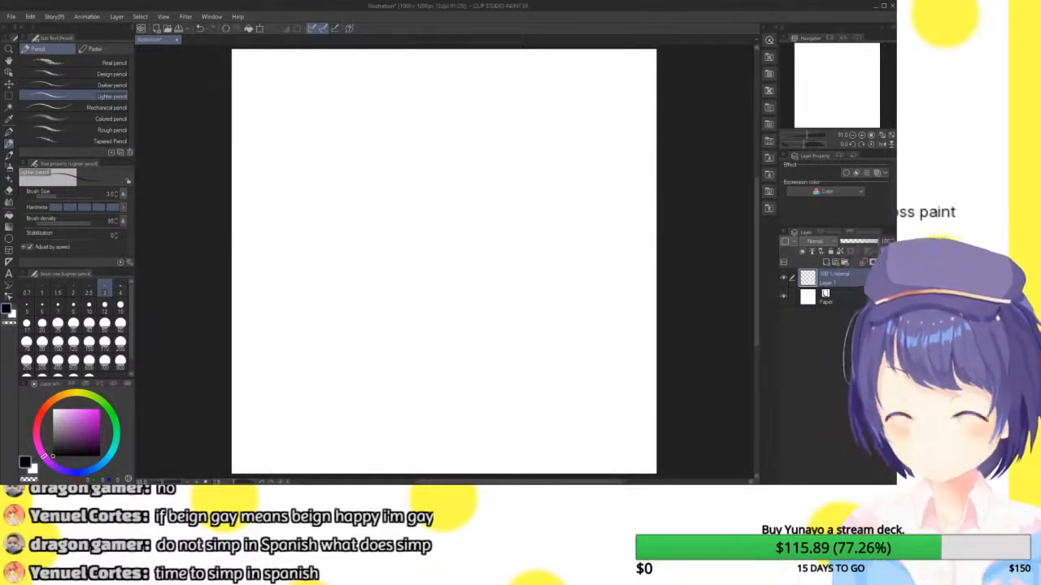
{"action": "mouse_move", "coordinate": [449, 77]}
{"action": "left_mouse_down"}
{"action": "mouse_move", "coordinate": [462, 51]}
{"action": "mouse_move", "coordinate": [467, 285]}
{"action": "left_mouse_up"}
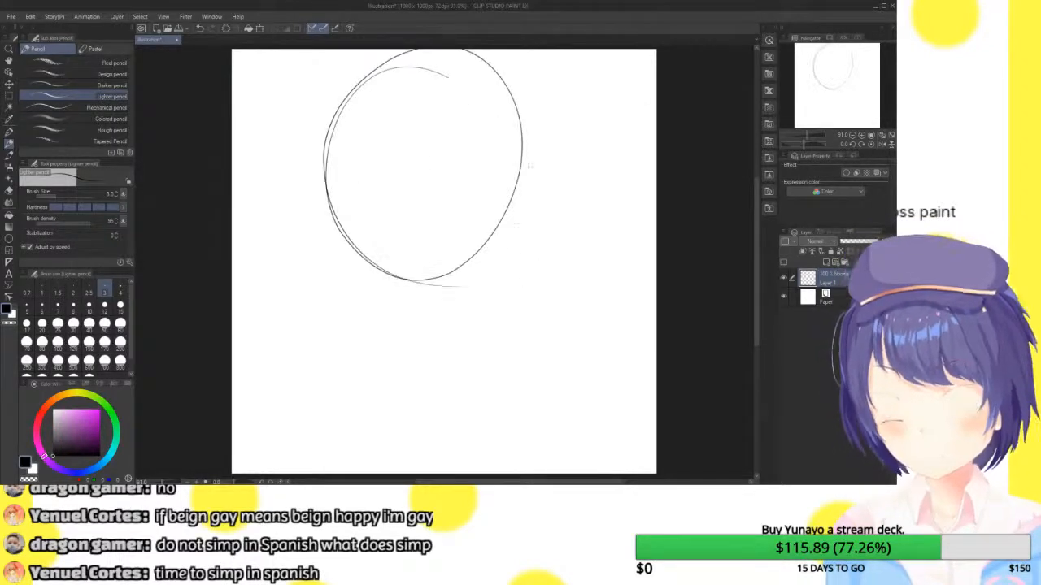
{"action": "key", "text": "ctrl+z"}
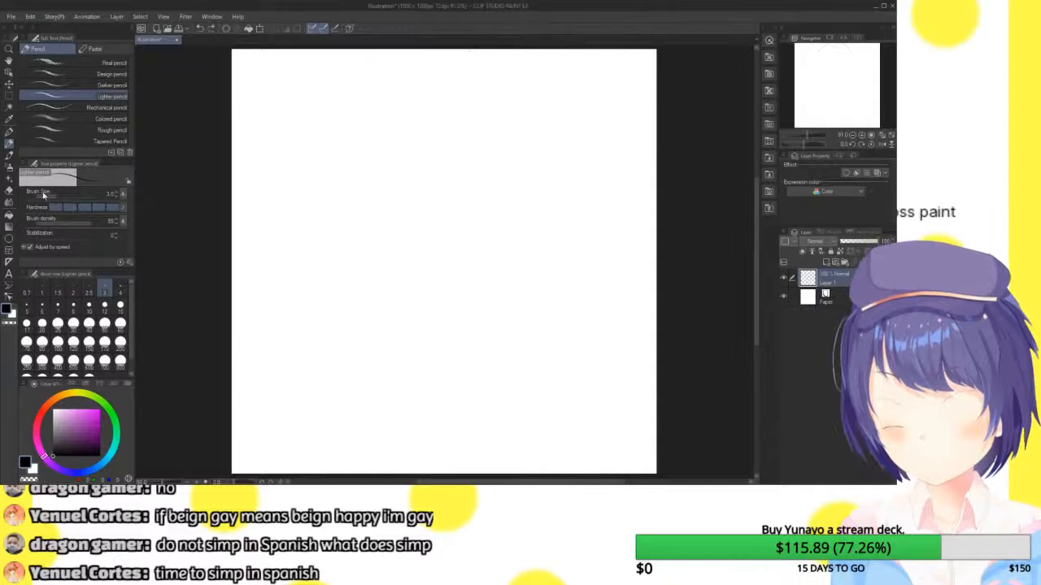
- Draw a large outlined circle with the Ellipse tool in the upper middle of the canvas
{"action": "left_click", "coordinate": [9, 236]}
{"action": "left_click_drag", "start_coordinate": [331, 68], "coordinate": [535, 268]}
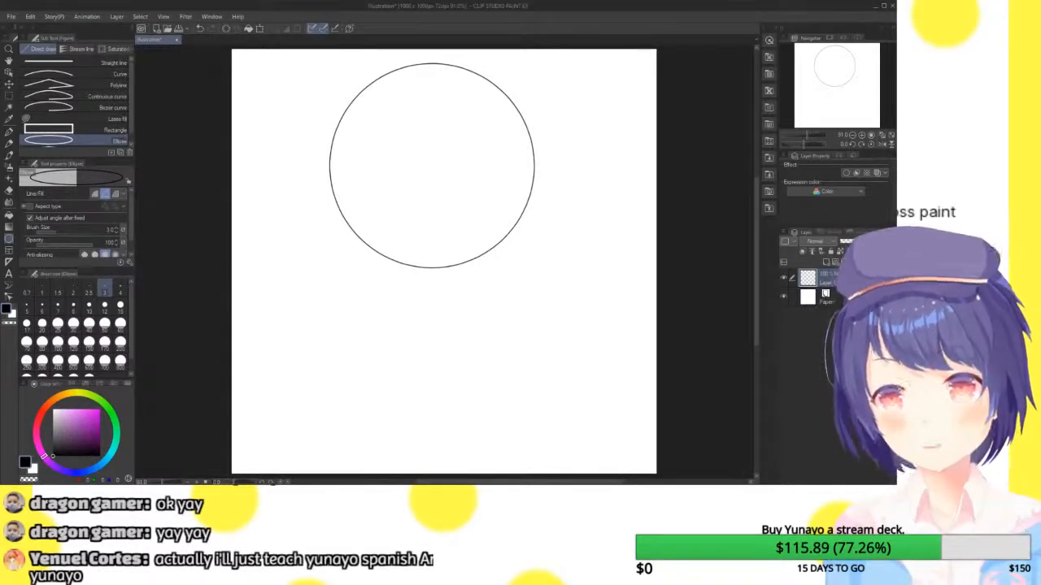
- Hide the circle's layer and pencil-sketch a front-facing figure's head, shoulders and bent arms on a new layer
{"action": "left_click", "coordinate": [784, 279]}
{"action": "left_click", "coordinate": [826, 261]}
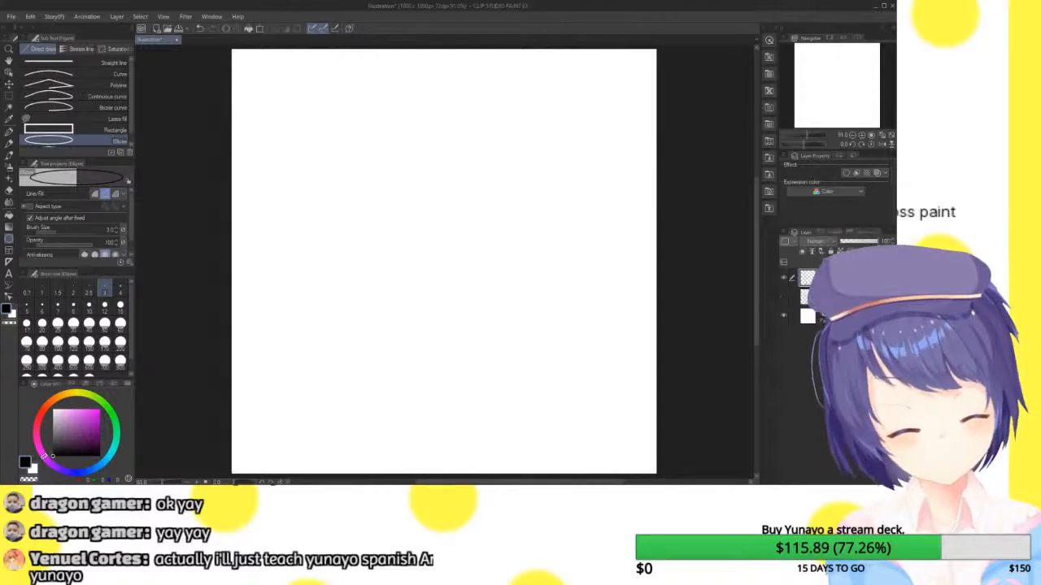
{"action": "left_click_drag", "start_coordinate": [421, 83], "coordinate": [450, 96]}
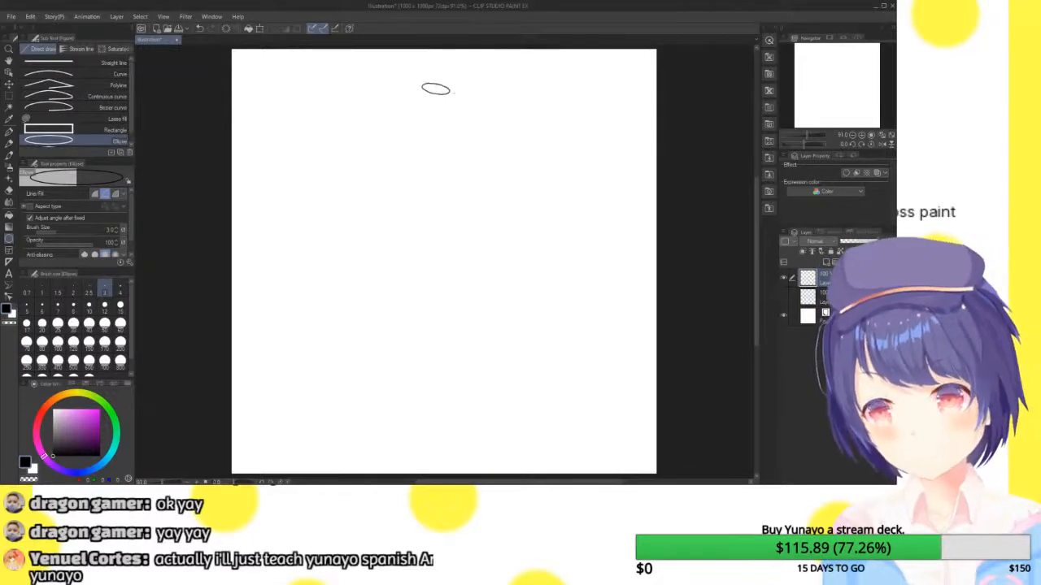
{"action": "key", "text": "ctrl+z"}
{"action": "key", "text": "p"}
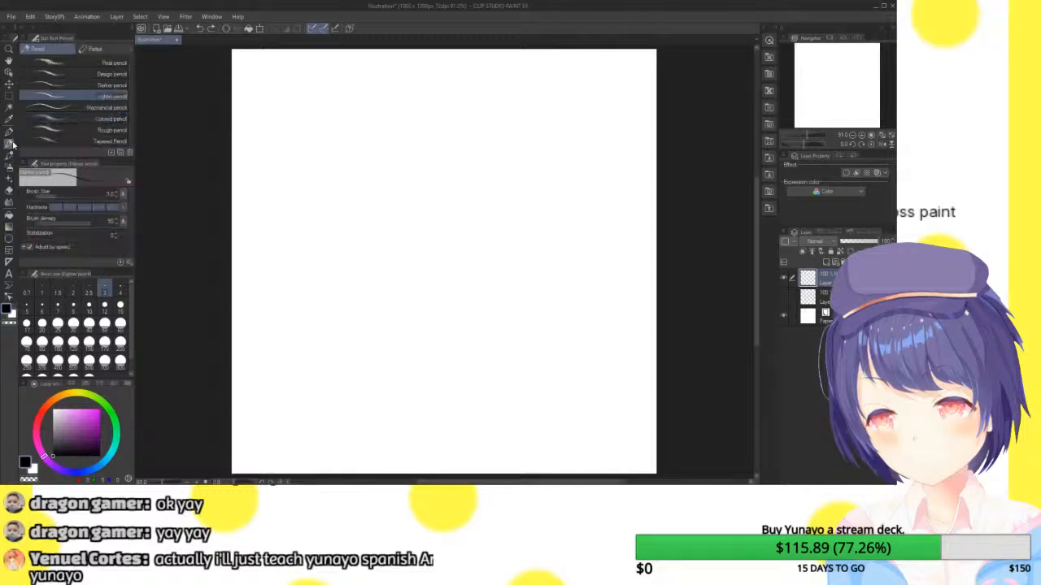
{"action": "mouse_move", "coordinate": [413, 85]}
{"action": "left_mouse_down"}
{"action": "mouse_move", "coordinate": [398, 122]}
{"action": "mouse_move", "coordinate": [417, 157]}
{"action": "mouse_move", "coordinate": [450, 147]}
{"action": "mouse_move", "coordinate": [457, 109]}
{"action": "mouse_move", "coordinate": [412, 85]}
{"action": "mouse_move", "coordinate": [457, 135]}
{"action": "mouse_move", "coordinate": [440, 178]}
{"action": "mouse_move", "coordinate": [419, 184]}
{"action": "mouse_move", "coordinate": [419, 166]}
{"action": "mouse_move", "coordinate": [398, 178]}
{"action": "mouse_move", "coordinate": [374, 173]}
{"action": "mouse_move", "coordinate": [362, 262]}
{"action": "mouse_move", "coordinate": [372, 273]}
{"action": "mouse_move", "coordinate": [402, 243]}
{"action": "mouse_move", "coordinate": [431, 181]}
{"action": "mouse_move", "coordinate": [408, 228]}
{"action": "left_mouse_up"}
{"action": "left_click_drag", "start_coordinate": [400, 184], "coordinate": [378, 228]}
{"action": "left_click_drag", "start_coordinate": [402, 190], "coordinate": [390, 223]}
{"action": "mouse_move", "coordinate": [430, 178]}
{"action": "left_mouse_down"}
{"action": "mouse_move", "coordinate": [398, 187]}
{"action": "mouse_move", "coordinate": [409, 172]}
{"action": "mouse_move", "coordinate": [421, 181]}
{"action": "left_mouse_up"}
{"action": "mouse_move", "coordinate": [431, 175]}
{"action": "left_mouse_down"}
{"action": "mouse_move", "coordinate": [472, 169]}
{"action": "mouse_move", "coordinate": [479, 184]}
{"action": "mouse_move", "coordinate": [490, 267]}
{"action": "mouse_move", "coordinate": [465, 265]}
{"action": "mouse_move", "coordinate": [443, 196]}
{"action": "mouse_move", "coordinate": [481, 269]}
{"action": "mouse_move", "coordinate": [476, 231]}
{"action": "left_mouse_up"}
{"action": "mouse_move", "coordinate": [452, 179]}
{"action": "left_mouse_down"}
{"action": "mouse_move", "coordinate": [412, 173]}
{"action": "mouse_move", "coordinate": [446, 186]}
{"action": "left_mouse_up"}
{"action": "mouse_move", "coordinate": [409, 253]}
{"action": "left_mouse_down"}
{"action": "mouse_move", "coordinate": [399, 296]}
{"action": "mouse_move", "coordinate": [398, 261]}
{"action": "left_mouse_up"}
{"action": "left_click_drag", "start_coordinate": [401, 255], "coordinate": [391, 286]}
- Draw a tabletop under the figure's elbows, delete the figure sketch layer and show the circle again
{"action": "left_click_drag", "start_coordinate": [303, 273], "coordinate": [584, 264]}
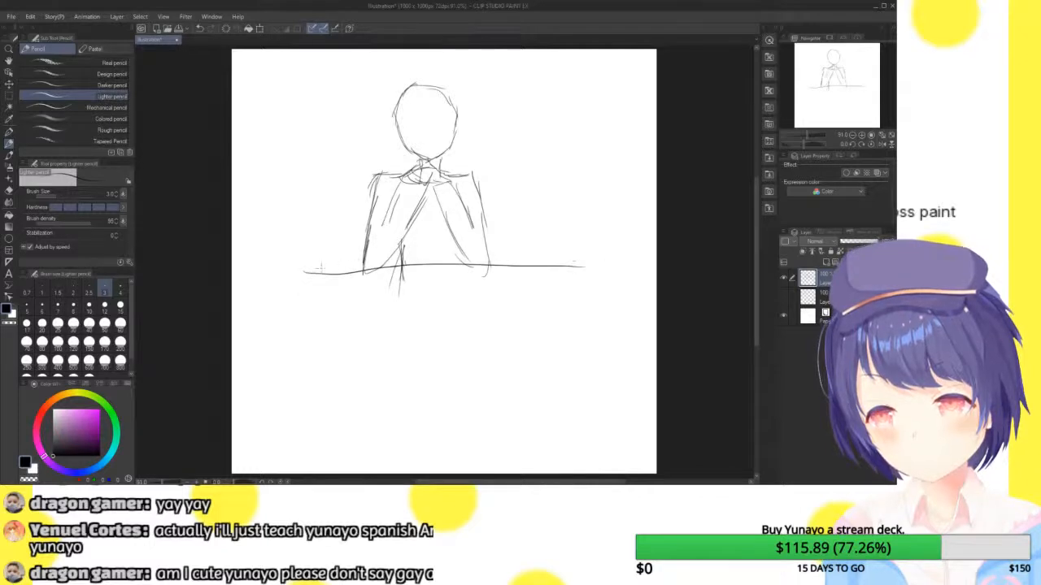
{"action": "left_click_drag", "start_coordinate": [303, 280], "coordinate": [561, 284]}
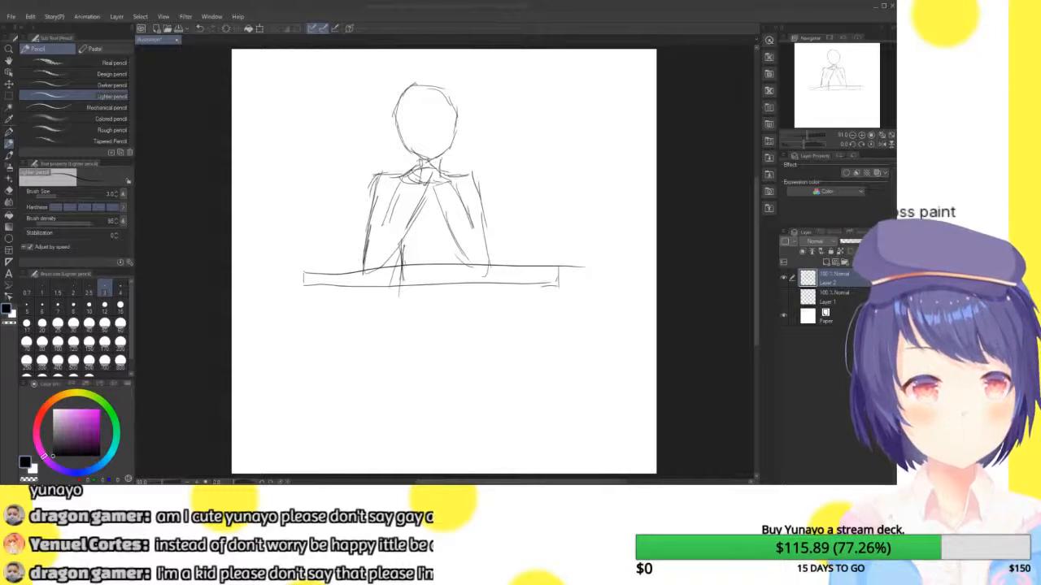
{"action": "left_click", "coordinate": [784, 280]}
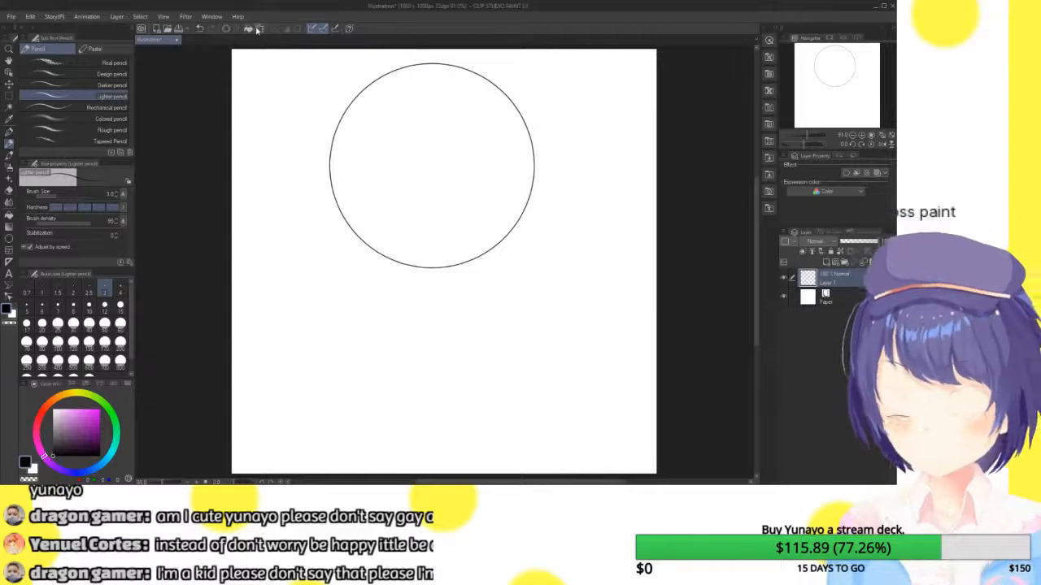
- Scale the circle down to about 65% and place it near the top middle of the canvas
{"action": "key", "text": "ctrl+t"}
{"action": "left_click_drag", "start_coordinate": [534, 267], "coordinate": [469, 186]}
{"action": "key", "text": "Return"}
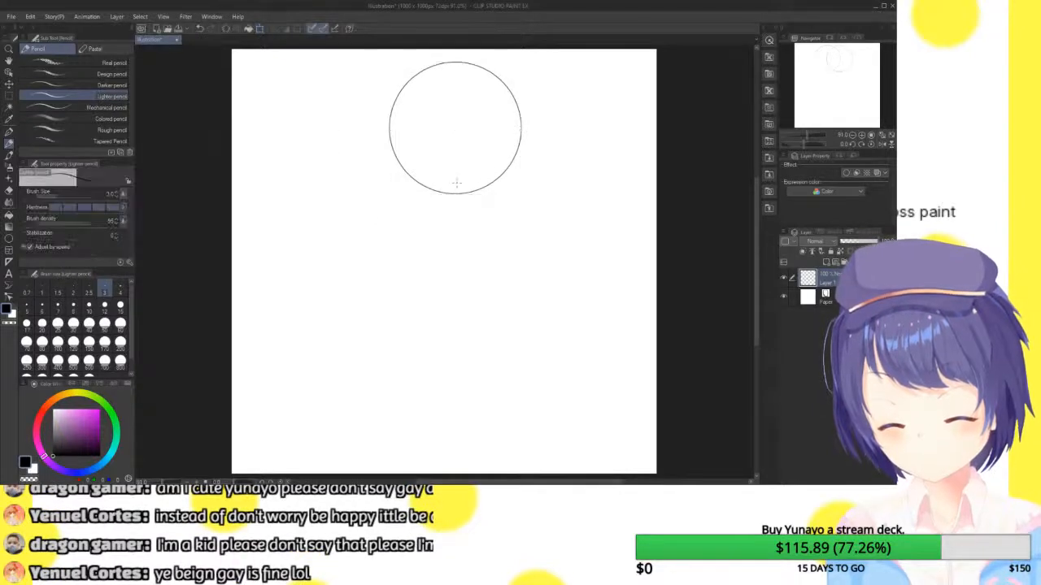
- On a new layer, pencil a curved, tilted vertical centre line through the circle, extending past its lower edge
{"action": "left_click", "coordinate": [834, 264]}
{"action": "left_click", "coordinate": [862, 136]}
{"action": "left_click", "coordinate": [862, 136]}
{"action": "left_click", "coordinate": [862, 136]}
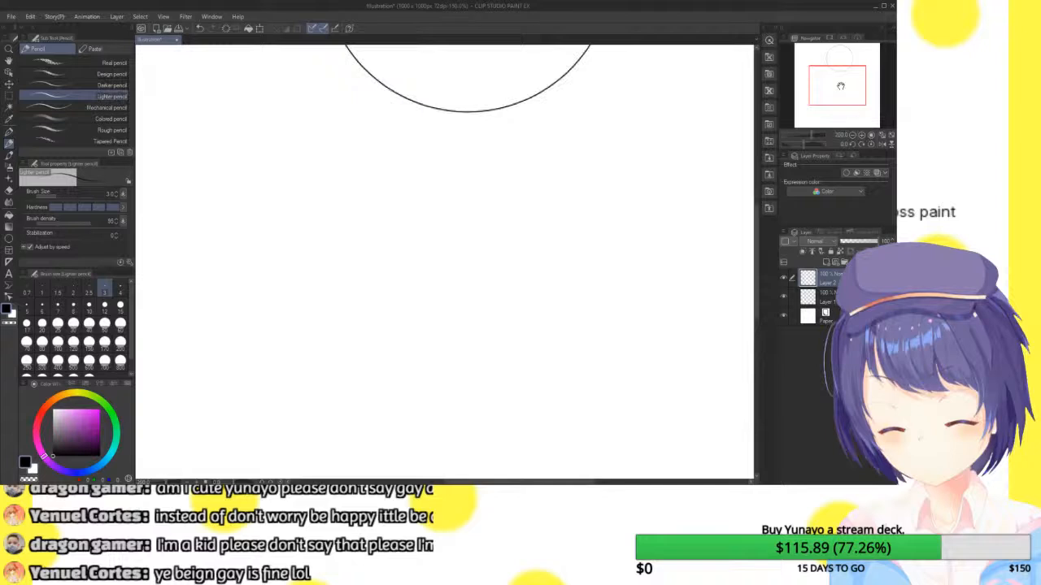
{"action": "left_click_drag", "start_coordinate": [841, 87], "coordinate": [844, 60]}
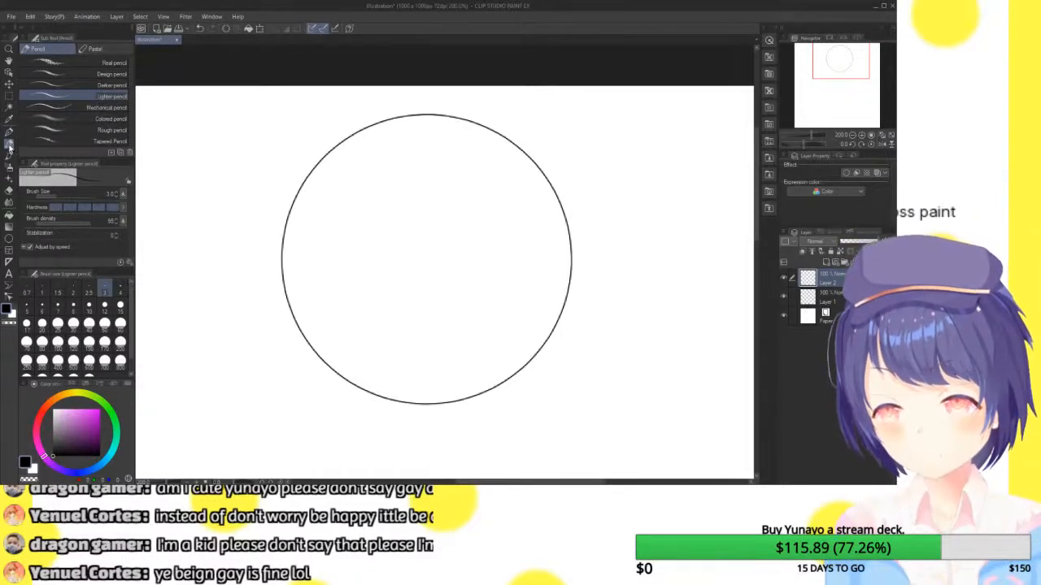
{"action": "mouse_move", "coordinate": [404, 119]}
{"action": "left_mouse_down"}
{"action": "mouse_move", "coordinate": [400, 233]}
{"action": "mouse_move", "coordinate": [476, 452]}
{"action": "left_mouse_up"}
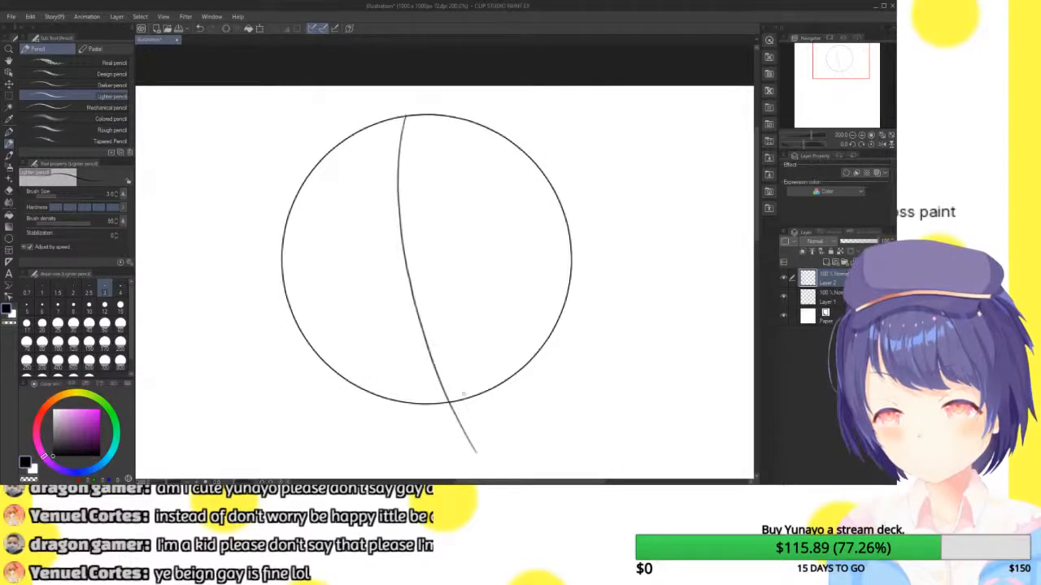
{"action": "key", "text": "ctrl+z"}
{"action": "left_click_drag", "start_coordinate": [407, 118], "coordinate": [473, 453]}
{"action": "key", "text": "ctrl+z"}
{"action": "mouse_move", "coordinate": [405, 118]}
{"action": "left_mouse_down"}
{"action": "mouse_move", "coordinate": [391, 237]}
{"action": "mouse_move", "coordinate": [422, 395]}
{"action": "mouse_move", "coordinate": [472, 480]}
{"action": "left_mouse_up"}
{"action": "key", "text": "ctrl+z"}
{"action": "key", "text": "ctrl+z"}
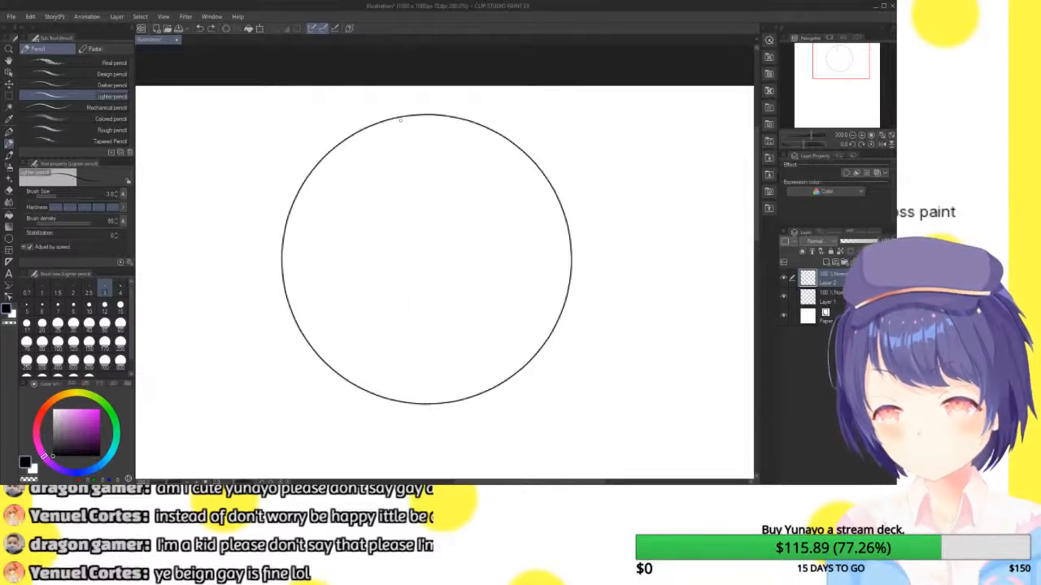
{"action": "mouse_move", "coordinate": [398, 116]}
{"action": "left_mouse_down"}
{"action": "mouse_move", "coordinate": [407, 282]}
{"action": "mouse_move", "coordinate": [455, 401]}
{"action": "mouse_move", "coordinate": [504, 468]}
{"action": "left_mouse_up"}
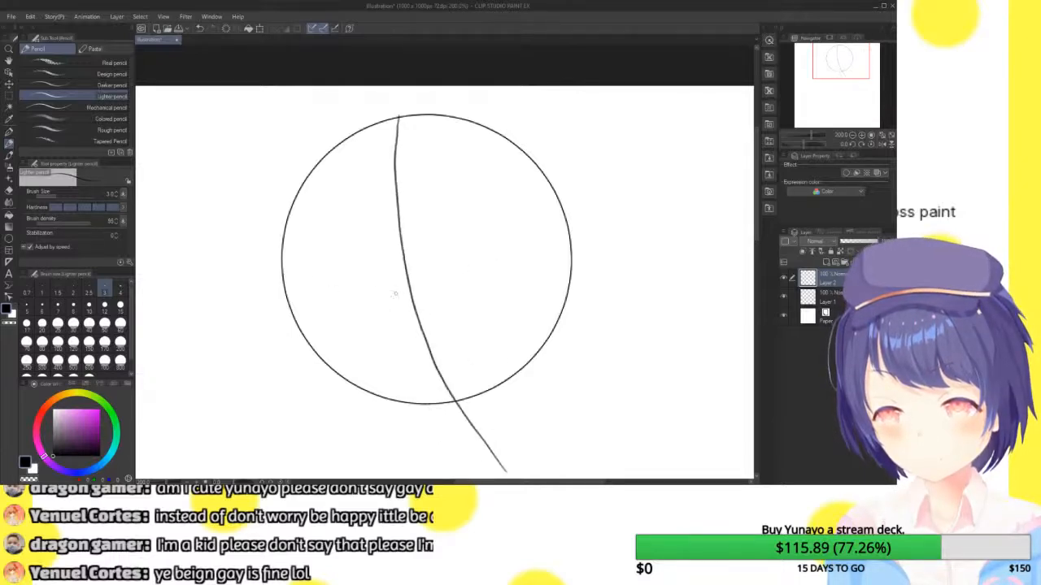
- Draw four slightly tilted, roughly parallel facial guidelines across the lower half of the circle
{"action": "left_click_drag", "start_coordinate": [283, 288], "coordinate": [597, 234]}
{"action": "key", "text": "ctrl+z"}
{"action": "left_click_drag", "start_coordinate": [284, 291], "coordinate": [570, 240]}
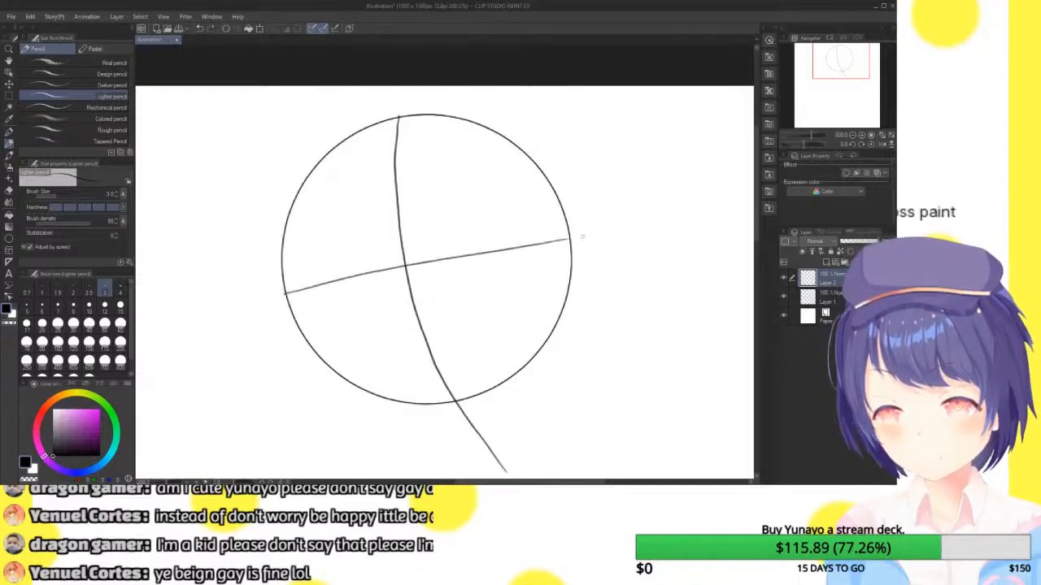
{"action": "left_click_drag", "start_coordinate": [306, 347], "coordinate": [560, 298]}
{"action": "left_click_drag", "start_coordinate": [291, 324], "coordinate": [528, 259]}
{"action": "key", "text": "ctrl+z"}
{"action": "left_click_drag", "start_coordinate": [289, 317], "coordinate": [544, 275]}
{"action": "left_click_drag", "start_coordinate": [332, 382], "coordinate": [541, 331]}
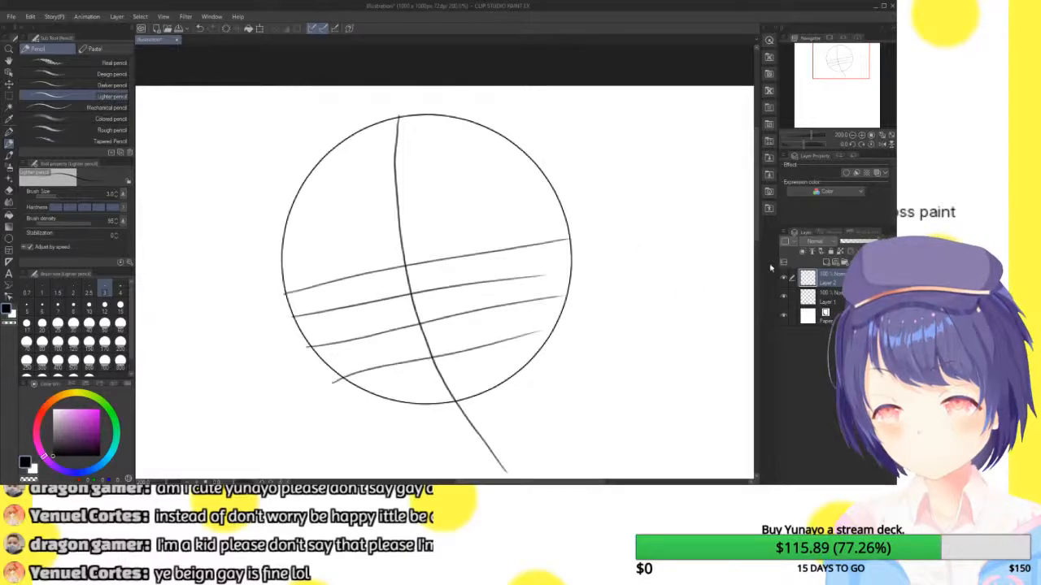
- Group the circle, the guidelines and a new blank layer in a new folder, and select the blank layer
{"action": "left_click", "coordinate": [848, 262]}
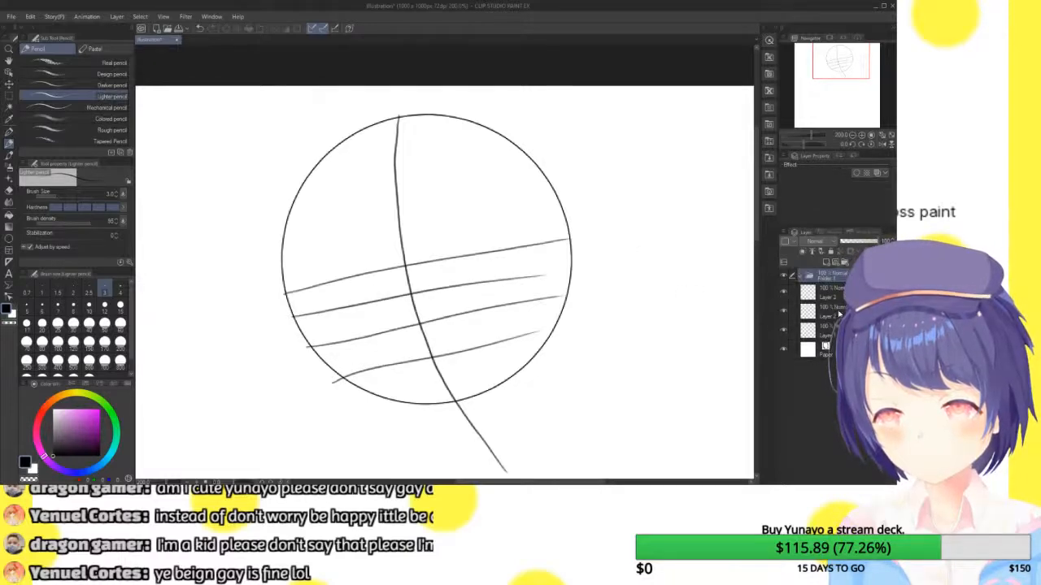
{"action": "left_click", "coordinate": [834, 329]}
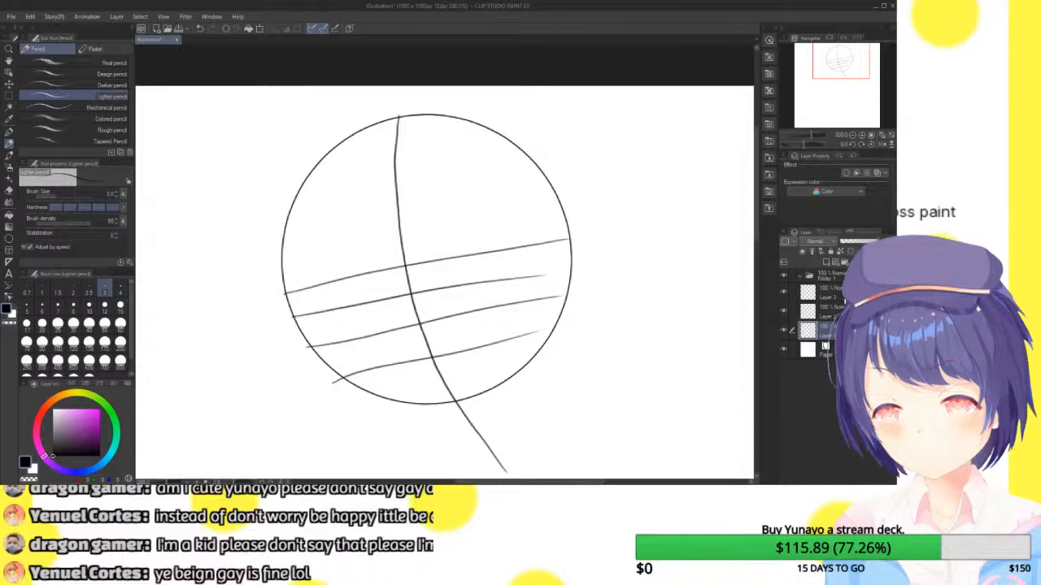
{"action": "left_click_drag", "start_coordinate": [831, 311], "coordinate": [830, 278]}
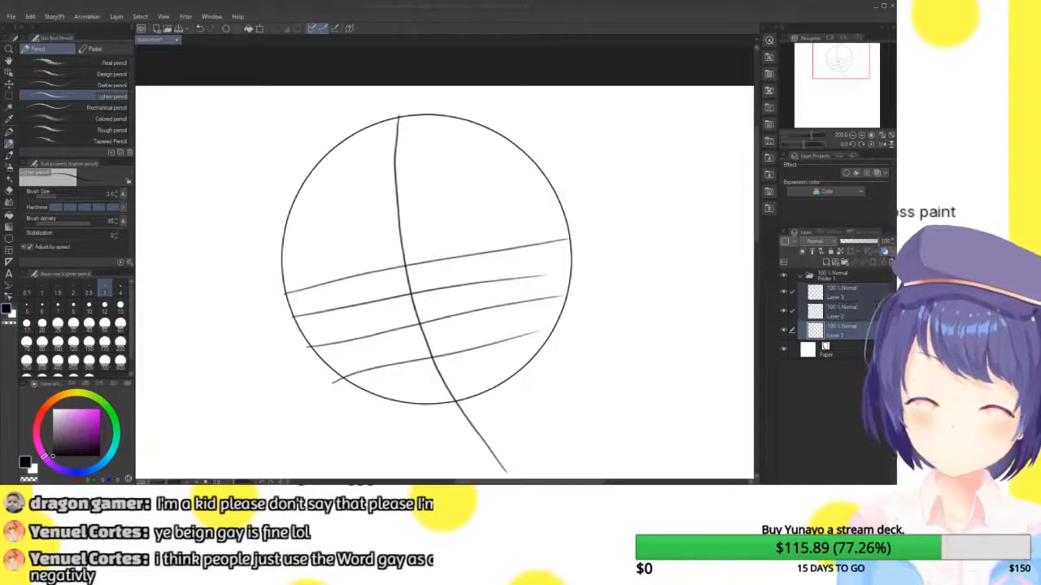
{"action": "left_click", "coordinate": [821, 294]}
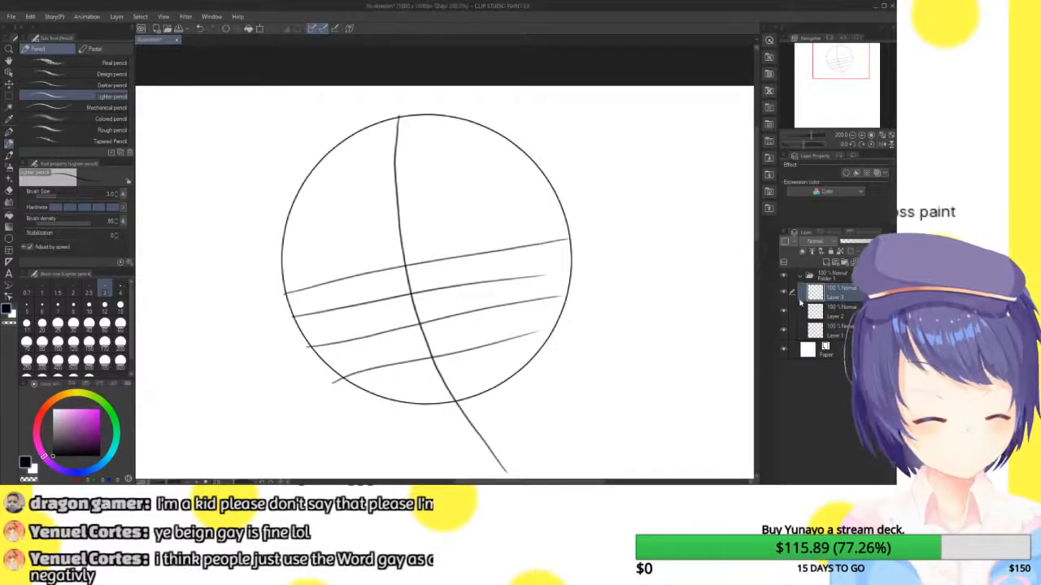
- Sketch the right side of the jaw from the circle's lower-right edge down to the centre line at the chin
{"action": "left_click_drag", "start_coordinate": [846, 72], "coordinate": [847, 82]}
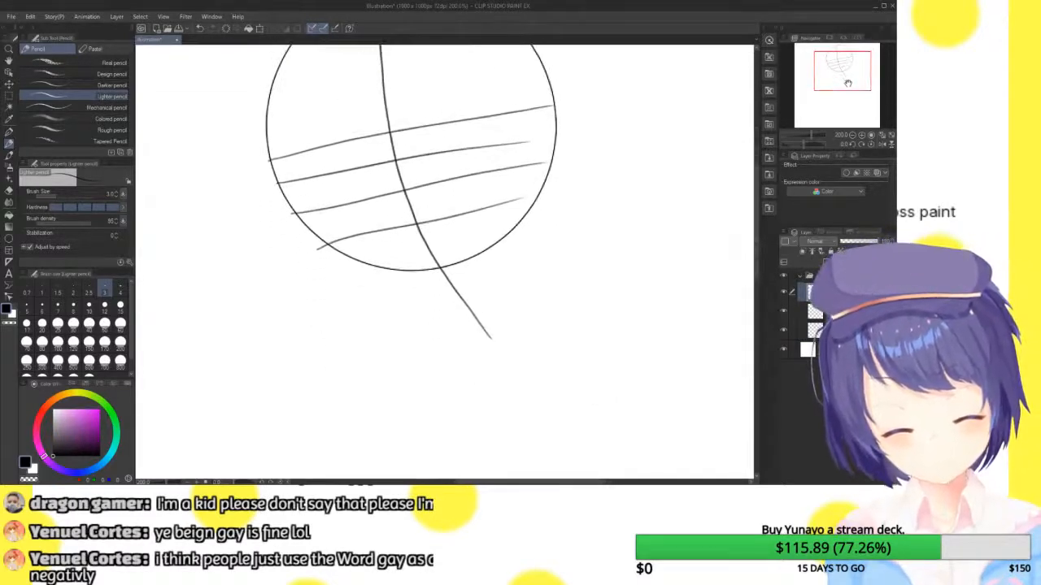
{"action": "left_click", "coordinate": [860, 137]}
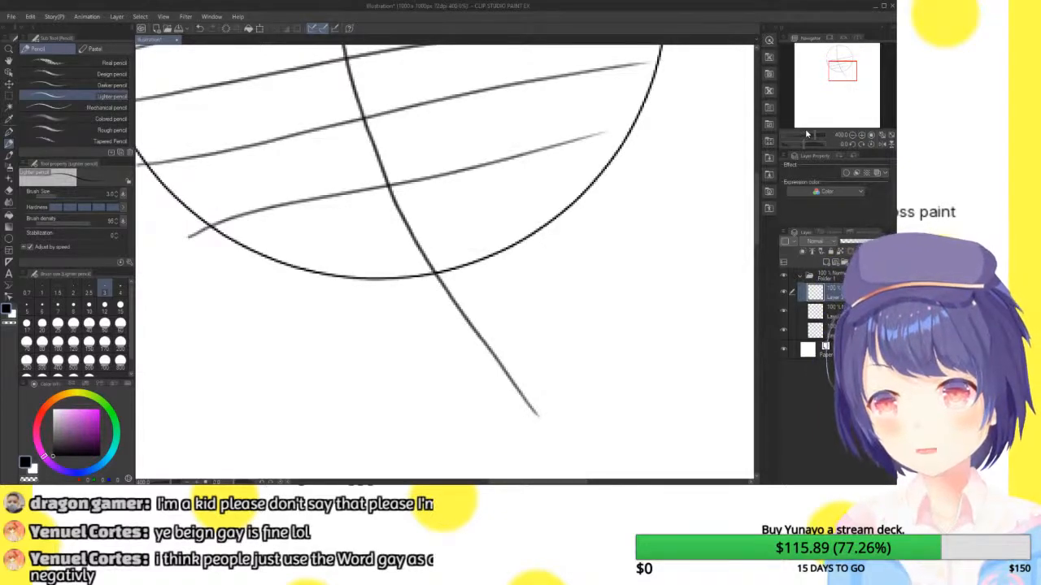
{"action": "left_click_drag", "start_coordinate": [637, 123], "coordinate": [623, 224]}
{"action": "key", "text": "ctrl+z"}
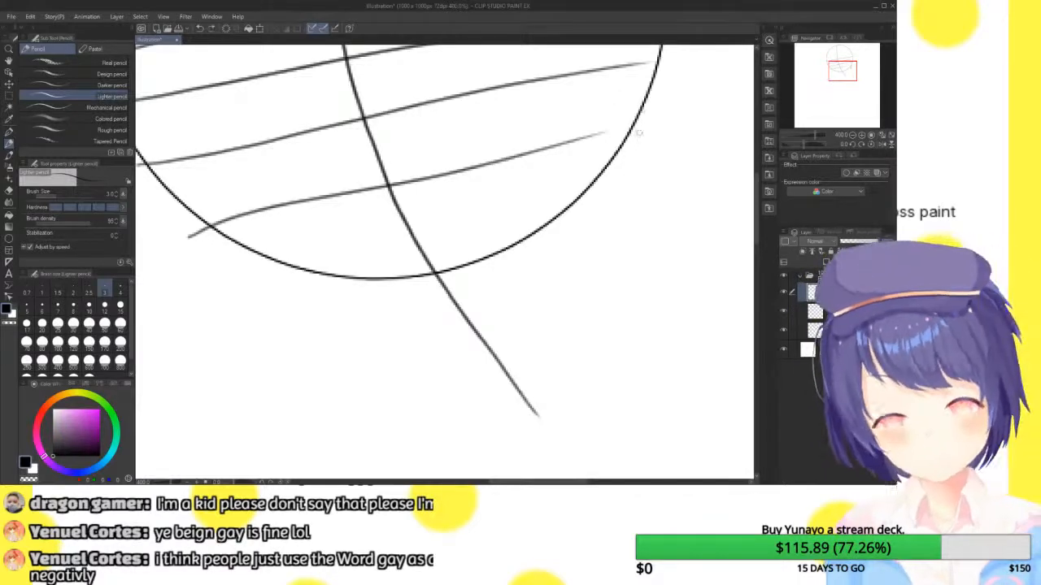
{"action": "left_click_drag", "start_coordinate": [643, 109], "coordinate": [623, 226]}
{"action": "left_click_drag", "start_coordinate": [629, 177], "coordinate": [612, 264]}
{"action": "left_click_drag", "start_coordinate": [625, 210], "coordinate": [595, 291]}
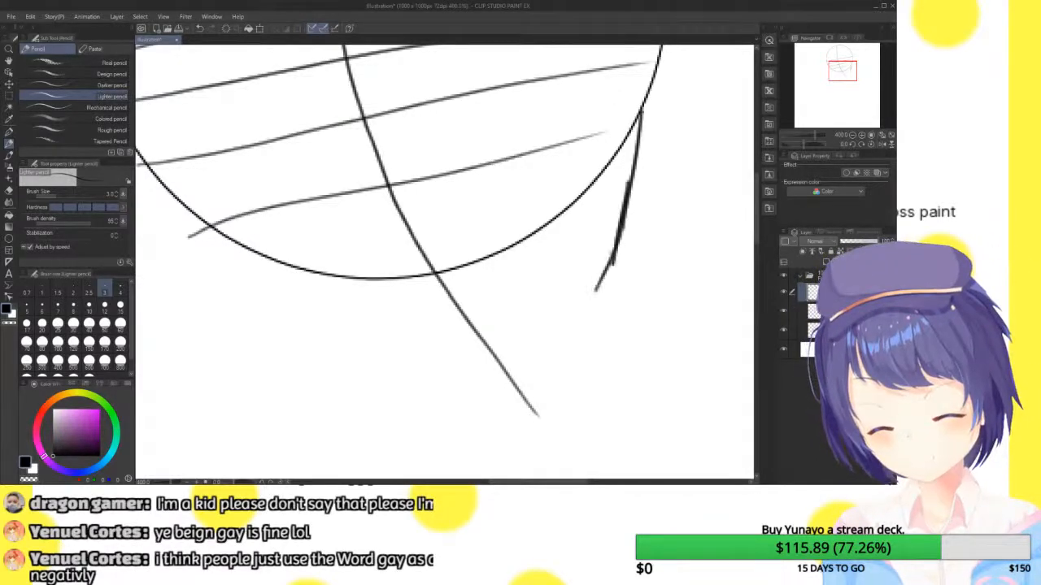
{"action": "left_click_drag", "start_coordinate": [614, 253], "coordinate": [519, 381]}
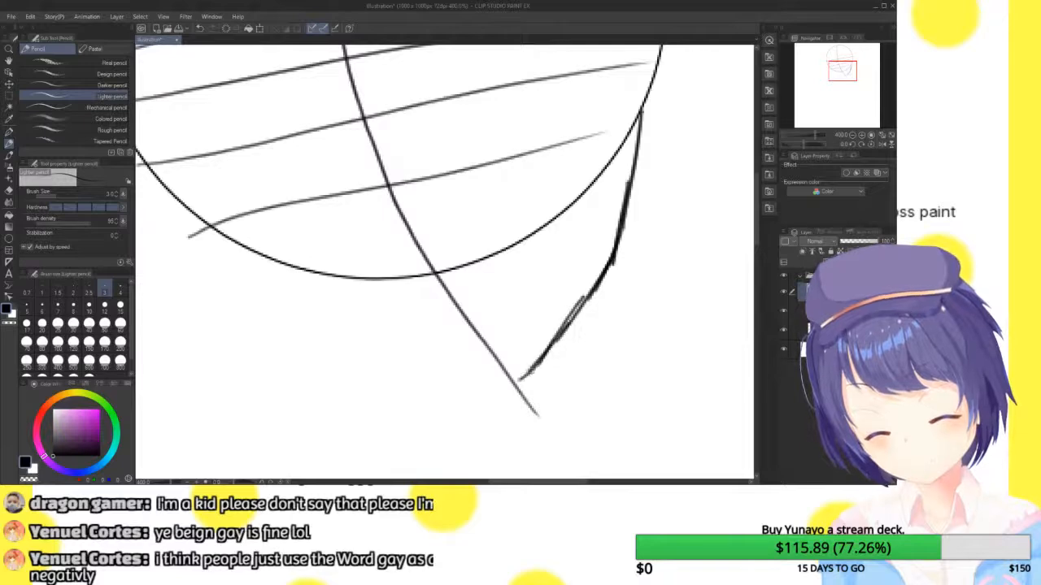
- Sketch the left side of the jaw from the circle's lower-left edge to the chin
{"action": "left_click_drag", "start_coordinate": [180, 199], "coordinate": [264, 278]}
{"action": "left_click_drag", "start_coordinate": [210, 224], "coordinate": [313, 306]}
{"action": "left_click_drag", "start_coordinate": [238, 242], "coordinate": [340, 330]}
{"action": "left_click_drag", "start_coordinate": [294, 288], "coordinate": [369, 358]}
{"action": "mouse_move", "coordinate": [330, 324]}
{"action": "left_mouse_down"}
{"action": "mouse_move", "coordinate": [419, 374]}
{"action": "mouse_move", "coordinate": [538, 370]}
{"action": "left_mouse_up"}
- Check the head shape at a smaller scale and undo the left jawline strokes
{"action": "left_click", "coordinate": [851, 136]}
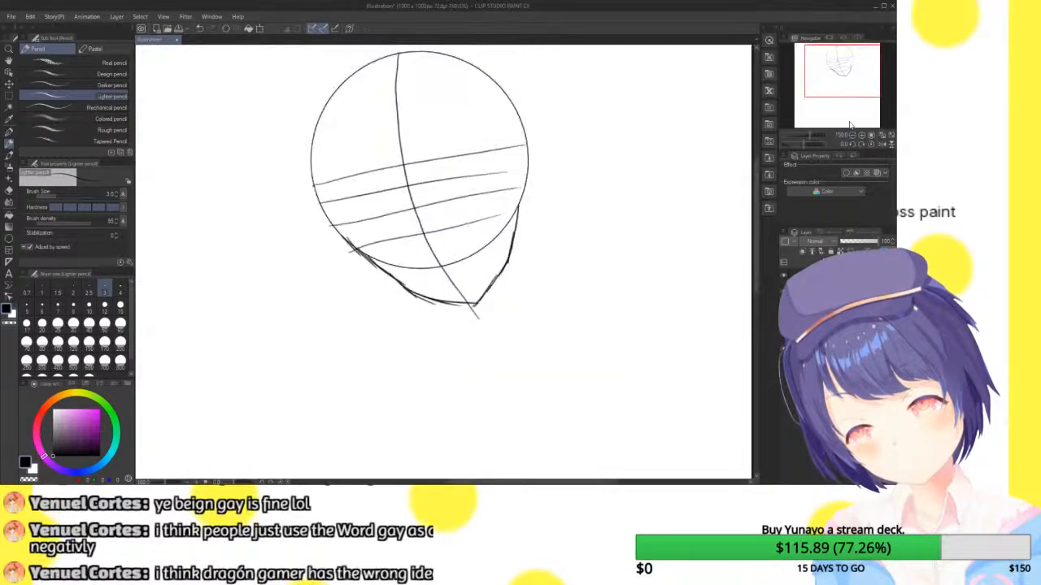
{"action": "left_click", "coordinate": [862, 135]}
{"action": "left_click", "coordinate": [862, 135]}
{"action": "left_click", "coordinate": [863, 136]}
{"action": "left_click", "coordinate": [871, 135]}
{"action": "left_click", "coordinate": [863, 136]}
{"action": "left_click", "coordinate": [863, 135]}
{"action": "key", "text": "ctrl+z"}
{"action": "key", "text": "ctrl+z"}
{"action": "key", "text": "ctrl+z"}
{"action": "key", "text": "ctrl+z"}
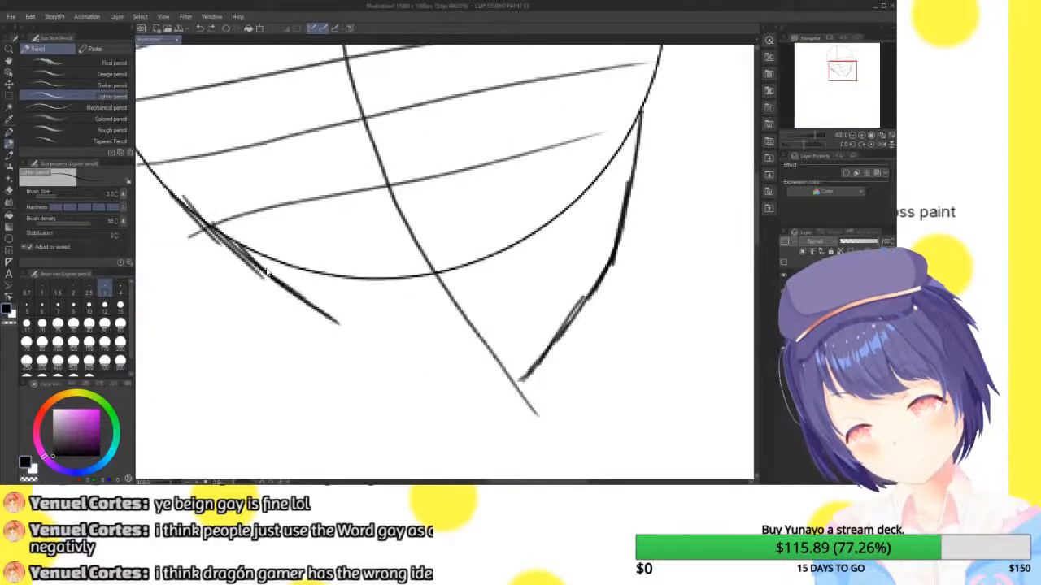
{"action": "key", "text": "ctrl+z"}
{"action": "key", "text": "ctrl+z"}
- Redraw the left jawline as a smoother curve from the circle's lower-left edge to the centre line, undoing the extra chin strokes
{"action": "mouse_move", "coordinate": [183, 200]}
{"action": "left_mouse_down"}
{"action": "mouse_move", "coordinate": [266, 274]}
{"action": "mouse_move", "coordinate": [367, 332]}
{"action": "left_mouse_up"}
{"action": "left_click_drag", "start_coordinate": [297, 302], "coordinate": [476, 360]}
{"action": "mouse_move", "coordinate": [382, 332]}
{"action": "left_mouse_down"}
{"action": "mouse_move", "coordinate": [497, 356]}
{"action": "mouse_move", "coordinate": [579, 298]}
{"action": "left_mouse_up"}
{"action": "mouse_move", "coordinate": [505, 347]}
{"action": "left_mouse_down"}
{"action": "mouse_move", "coordinate": [623, 255]}
{"action": "mouse_move", "coordinate": [604, 253]}
{"action": "left_mouse_up"}
{"action": "mouse_move", "coordinate": [537, 329]}
{"action": "left_mouse_down"}
{"action": "mouse_move", "coordinate": [615, 241]}
{"action": "mouse_move", "coordinate": [573, 264]}
{"action": "mouse_move", "coordinate": [481, 363]}
{"action": "left_mouse_up"}
{"action": "key", "text": "ctrl+z"}
{"action": "key", "text": "ctrl+z"}
{"action": "key", "text": "ctrl+z"}
{"action": "key", "text": "ctrl+z"}
{"action": "key", "text": "ctrl+z"}
{"action": "key", "text": "ctrl+z"}
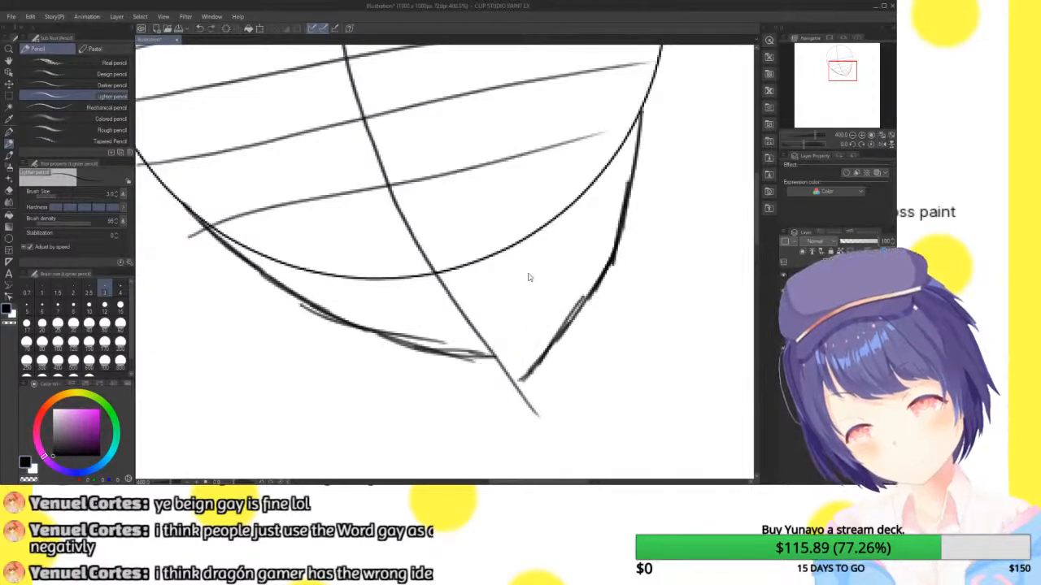
- Undo the right jawline and redraw it from the circle's lower-right edge down to the chin, where the left jawline meets the centre line
{"action": "mouse_move", "coordinate": [579, 303]}
{"action": "left_mouse_down"}
{"action": "mouse_move", "coordinate": [530, 365]}
{"action": "mouse_move", "coordinate": [597, 256]}
{"action": "mouse_move", "coordinate": [586, 316]}
{"action": "left_mouse_up"}
{"action": "key", "text": "ctrl+z"}
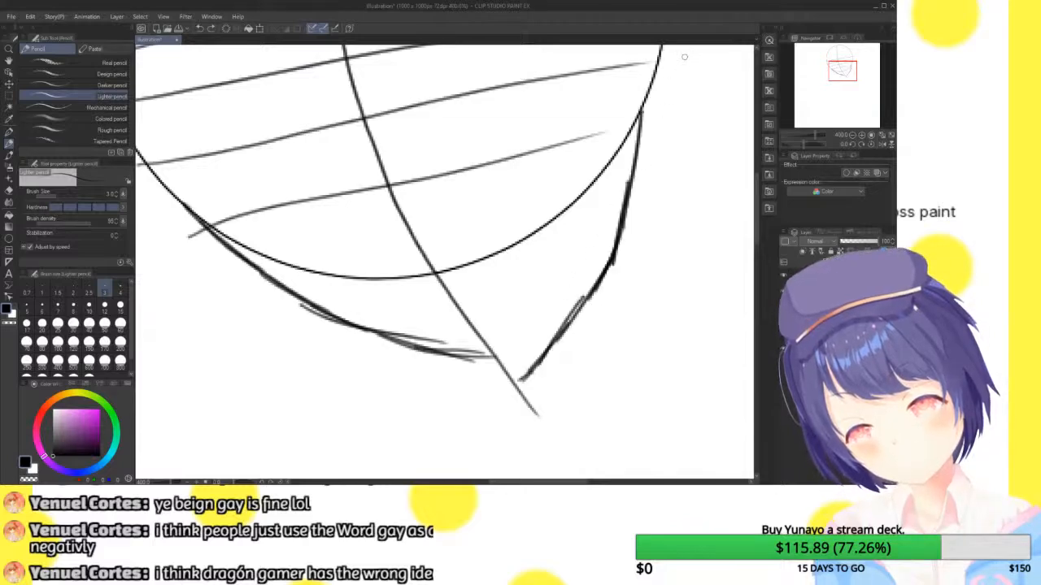
{"action": "key", "text": "ctrl+z"}
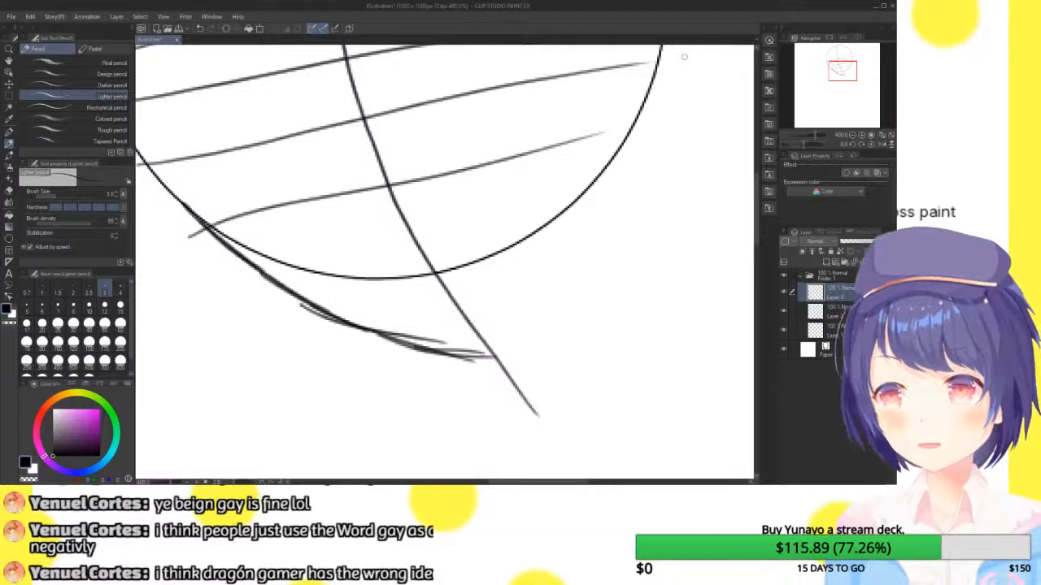
{"action": "left_click_drag", "start_coordinate": [641, 116], "coordinate": [596, 212]}
{"action": "key", "text": "ctrl+z"}
{"action": "left_click_drag", "start_coordinate": [638, 120], "coordinate": [612, 216]}
{"action": "left_click_drag", "start_coordinate": [630, 156], "coordinate": [591, 256]}
{"action": "left_click_drag", "start_coordinate": [618, 187], "coordinate": [568, 278]}
{"action": "left_click_drag", "start_coordinate": [598, 225], "coordinate": [539, 311]}
{"action": "left_click_drag", "start_coordinate": [573, 262], "coordinate": [493, 360]}
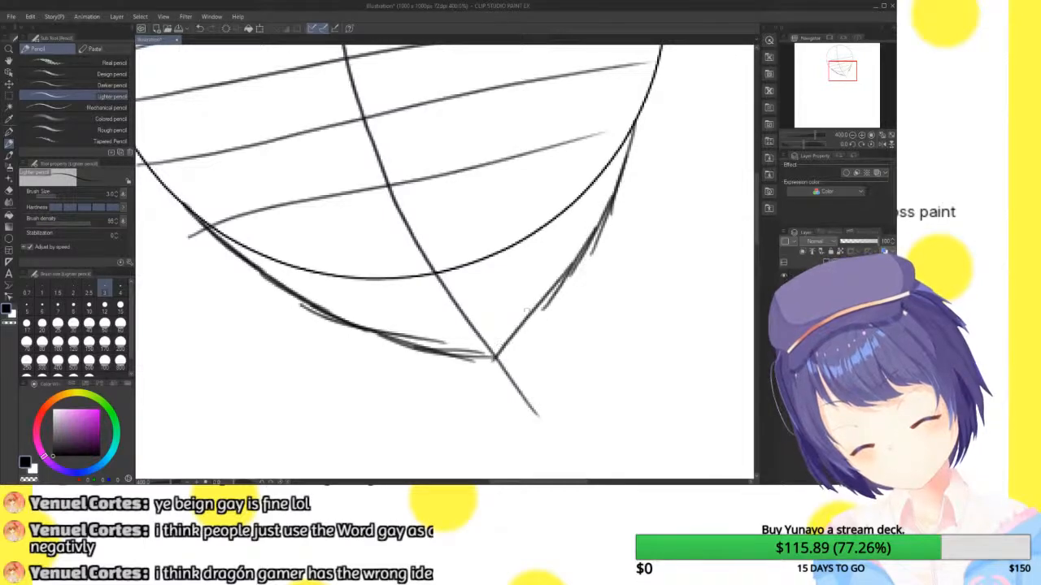
- Rotate the whole head sketch folder slightly clockwise
{"action": "left_click", "coordinate": [850, 136]}
{"action": "left_click", "coordinate": [849, 136]}
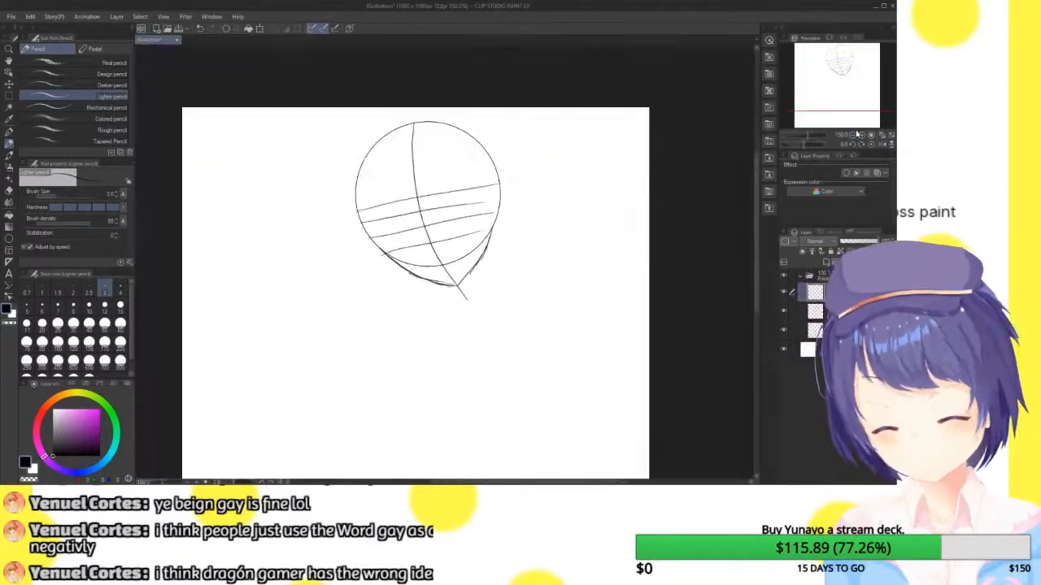
{"action": "left_click_drag", "start_coordinate": [854, 90], "coordinate": [854, 88]}
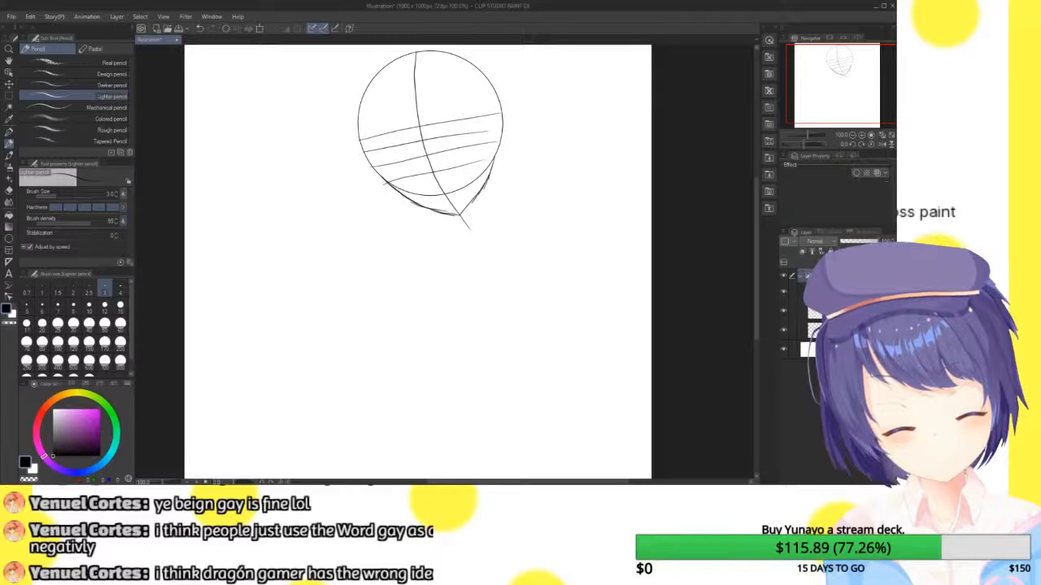
{"action": "left_click", "coordinate": [259, 28]}
{"action": "mouse_move", "coordinate": [541, 132]}
{"action": "left_mouse_down"}
{"action": "mouse_move", "coordinate": [548, 139]}
{"action": "mouse_move", "coordinate": [517, 163]}
{"action": "left_mouse_up"}
{"action": "left_click", "coordinate": [411, 253]}
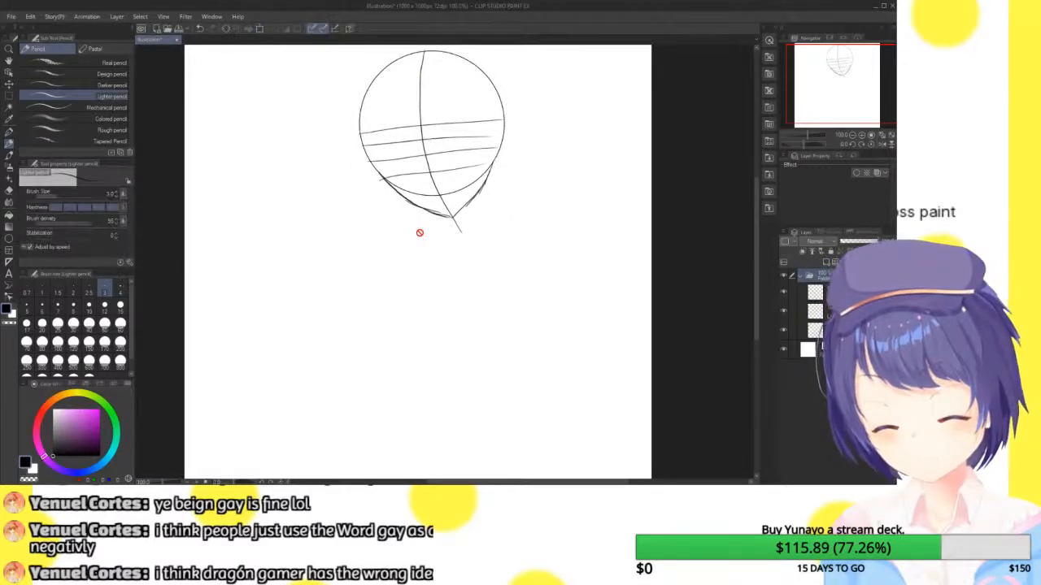
- Add a layer for the body and shift the whole head sketch folder slightly to the left
{"action": "left_click", "coordinate": [862, 137]}
{"action": "left_click", "coordinate": [862, 136]}
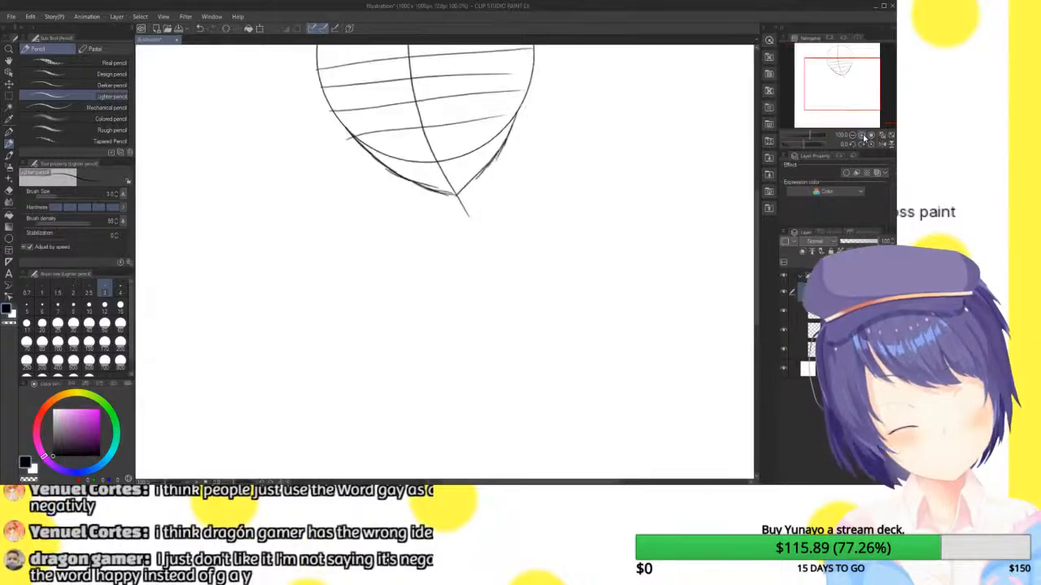
{"action": "mouse_move", "coordinate": [840, 84]}
{"action": "left_mouse_down"}
{"action": "mouse_move", "coordinate": [843, 74]}
{"action": "mouse_move", "coordinate": [843, 96]}
{"action": "left_mouse_up"}
{"action": "left_click", "coordinate": [852, 136]}
{"action": "left_click", "coordinate": [889, 138]}
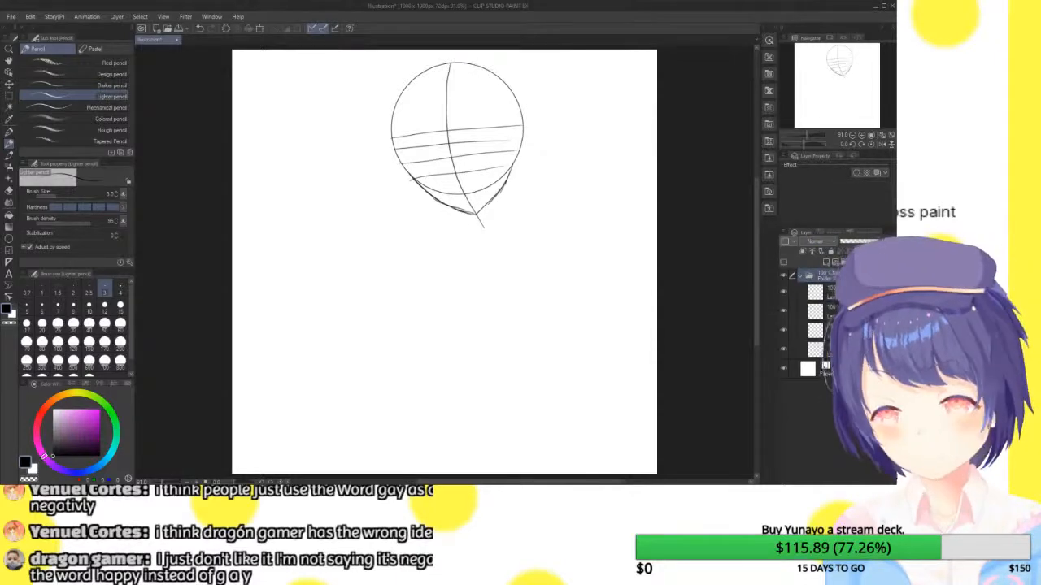
{"action": "key", "text": "ctrl+t"}
{"action": "left_click_drag", "start_coordinate": [488, 141], "coordinate": [479, 141]}
{"action": "key", "text": "Return"}
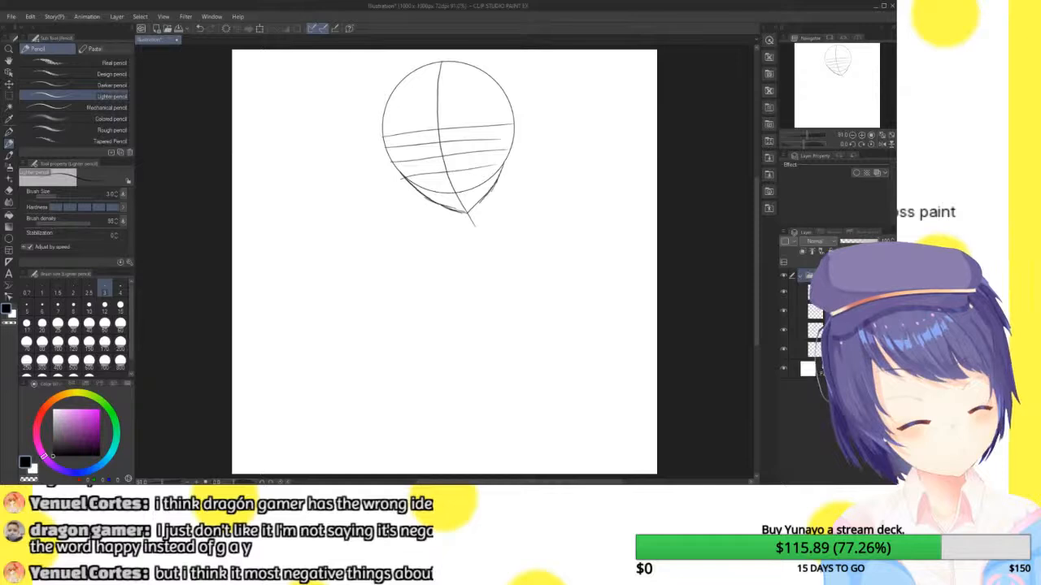
- On the top layer in the folder, sketch the neck, the shoulder line with joint circles and the left arm bent toward the neck
{"action": "left_click", "coordinate": [821, 292]}
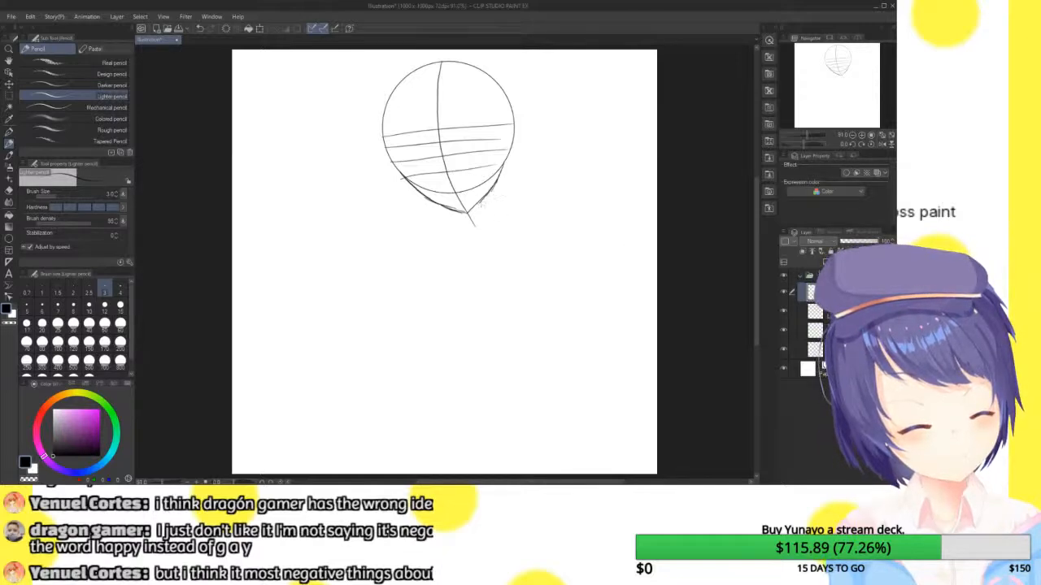
{"action": "mouse_move", "coordinate": [485, 221]}
{"action": "left_mouse_down"}
{"action": "mouse_move", "coordinate": [474, 234]}
{"action": "mouse_move", "coordinate": [485, 221]}
{"action": "left_mouse_up"}
{"action": "mouse_move", "coordinate": [386, 235]}
{"action": "left_mouse_down"}
{"action": "mouse_move", "coordinate": [459, 231]}
{"action": "mouse_move", "coordinate": [463, 221]}
{"action": "mouse_move", "coordinate": [398, 238]}
{"action": "mouse_move", "coordinate": [555, 231]}
{"action": "left_mouse_up"}
{"action": "key", "text": "ctrl+z"}
{"action": "mouse_move", "coordinate": [406, 232]}
{"action": "left_mouse_down"}
{"action": "mouse_move", "coordinate": [429, 241]}
{"action": "mouse_move", "coordinate": [384, 362]}
{"action": "left_mouse_up"}
{"action": "mouse_move", "coordinate": [395, 306]}
{"action": "left_mouse_down"}
{"action": "mouse_move", "coordinate": [385, 376]}
{"action": "mouse_move", "coordinate": [387, 346]}
{"action": "mouse_move", "coordinate": [433, 275]}
{"action": "left_mouse_up"}
{"action": "mouse_move", "coordinate": [401, 355]}
{"action": "left_mouse_down"}
{"action": "mouse_move", "coordinate": [442, 248]}
{"action": "mouse_move", "coordinate": [395, 365]}
{"action": "left_mouse_up"}
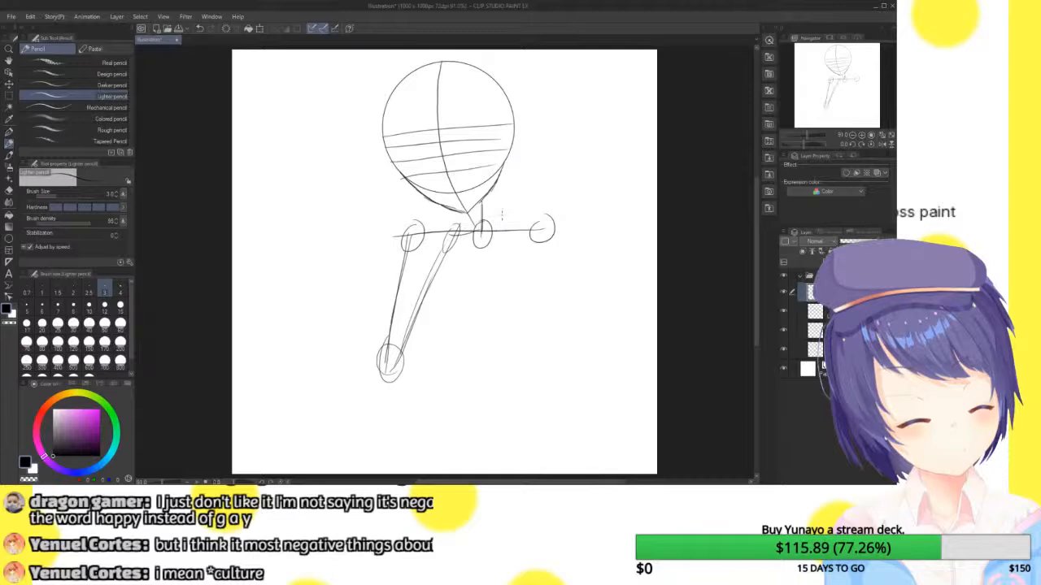
- Sketch the ribcage, the spine line and the right arm bent at the elbow with the forearm raised to the neck
{"action": "mouse_move", "coordinate": [541, 281]}
{"action": "left_mouse_down"}
{"action": "mouse_move", "coordinate": [560, 367]}
{"action": "mouse_move", "coordinate": [561, 353]}
{"action": "mouse_move", "coordinate": [508, 276]}
{"action": "left_mouse_up"}
{"action": "mouse_move", "coordinate": [477, 236]}
{"action": "left_mouse_down"}
{"action": "mouse_move", "coordinate": [525, 336]}
{"action": "mouse_move", "coordinate": [453, 235]}
{"action": "mouse_move", "coordinate": [418, 276]}
{"action": "mouse_move", "coordinate": [423, 334]}
{"action": "mouse_move", "coordinate": [506, 327]}
{"action": "left_mouse_up"}
{"action": "left_click_drag", "start_coordinate": [506, 257], "coordinate": [532, 327]}
{"action": "left_click_drag", "start_coordinate": [534, 233], "coordinate": [507, 335]}
{"action": "left_click_drag", "start_coordinate": [480, 230], "coordinate": [472, 341]}
{"action": "left_click_drag", "start_coordinate": [471, 299], "coordinate": [476, 394]}
{"action": "left_click_drag", "start_coordinate": [477, 333], "coordinate": [486, 403]}
- Sketch the pelvis below the ribcage with hip joint circles and the starts of both thighs at the canvas edge
{"action": "scroll", "coordinate": [444, 260], "scroll_direction": "down", "scroll_amount": 2}
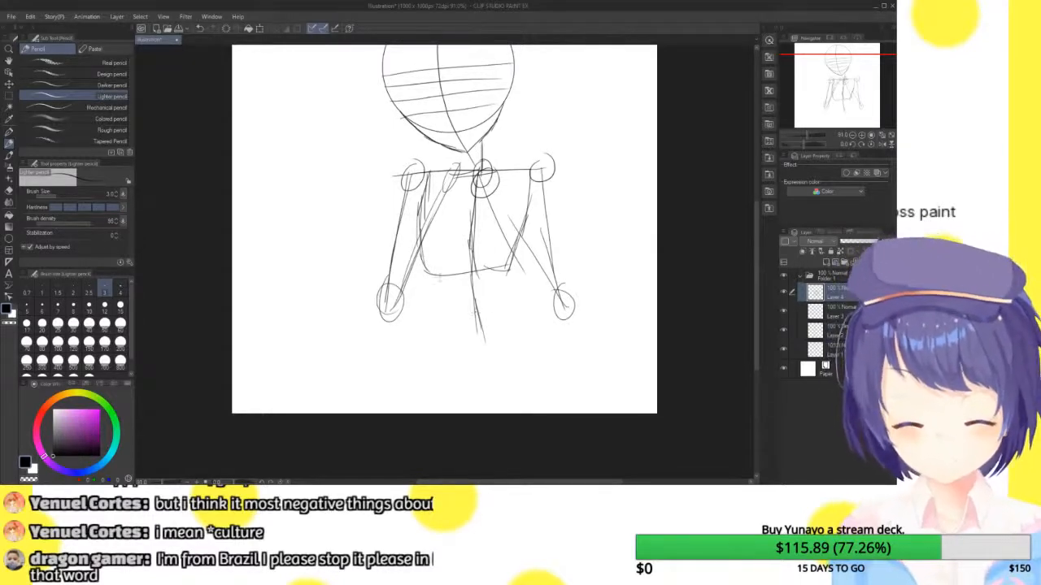
{"action": "left_click_drag", "start_coordinate": [429, 293], "coordinate": [519, 289]}
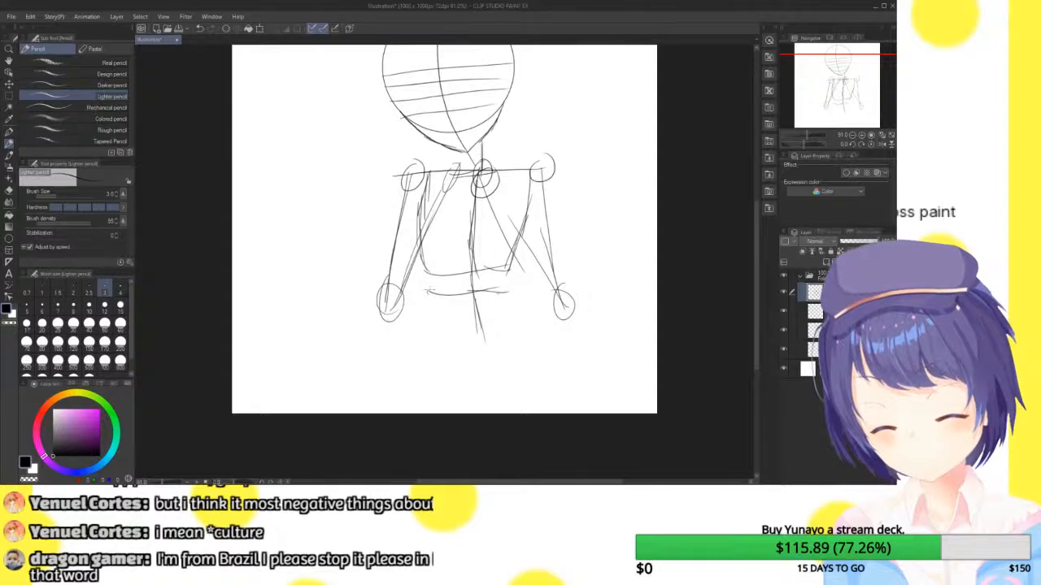
{"action": "mouse_move", "coordinate": [426, 307]}
{"action": "left_mouse_down"}
{"action": "mouse_move", "coordinate": [422, 378]}
{"action": "mouse_move", "coordinate": [537, 367]}
{"action": "left_mouse_up"}
{"action": "left_click_drag", "start_coordinate": [509, 285], "coordinate": [530, 362]}
{"action": "left_click_drag", "start_coordinate": [527, 311], "coordinate": [537, 376]}
{"action": "mouse_move", "coordinate": [533, 358]}
{"action": "left_mouse_down"}
{"action": "mouse_move", "coordinate": [539, 379]}
{"action": "mouse_move", "coordinate": [536, 358]}
{"action": "left_mouse_up"}
{"action": "mouse_move", "coordinate": [429, 372]}
{"action": "left_mouse_down"}
{"action": "mouse_move", "coordinate": [368, 412]}
{"action": "mouse_move", "coordinate": [379, 413]}
{"action": "left_mouse_up"}
{"action": "mouse_move", "coordinate": [537, 362]}
{"action": "left_mouse_down"}
{"action": "mouse_move", "coordinate": [519, 408]}
{"action": "mouse_move", "coordinate": [528, 413]}
{"action": "left_mouse_up"}
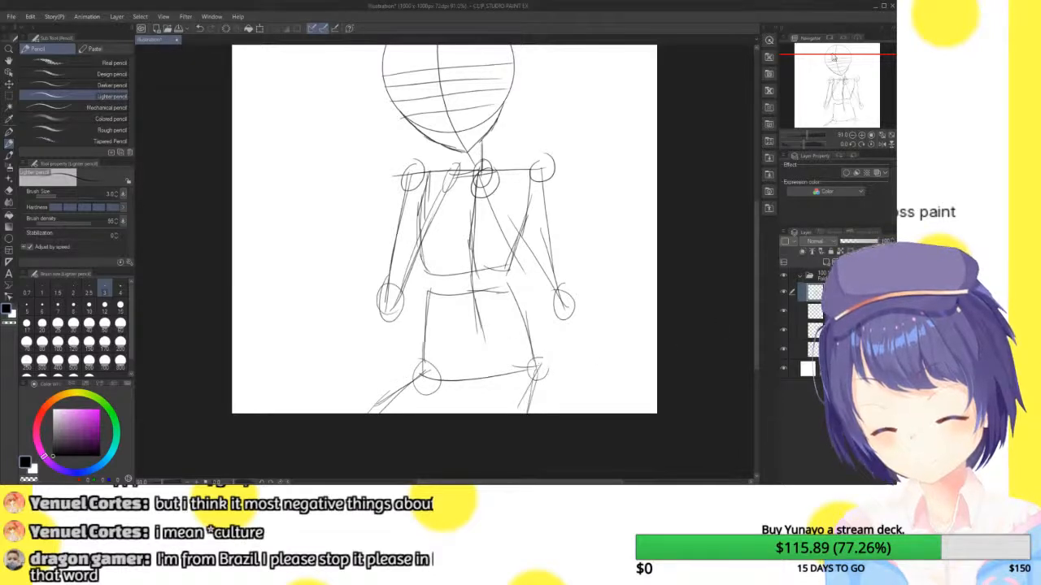
{"action": "left_click", "coordinate": [854, 241]}
{"action": "left_click", "coordinate": [859, 241]}
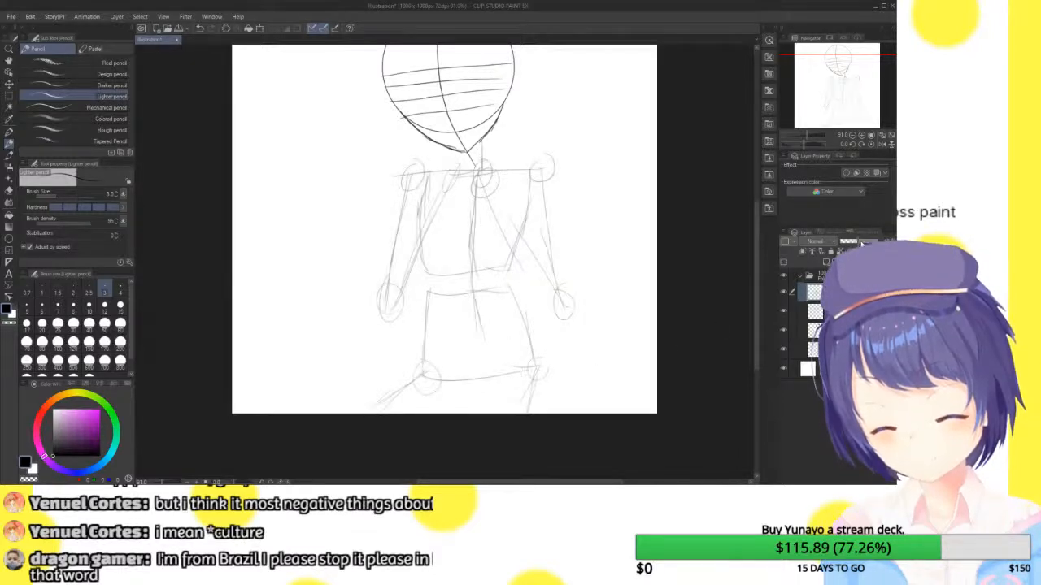
{"action": "left_click", "coordinate": [872, 241]}
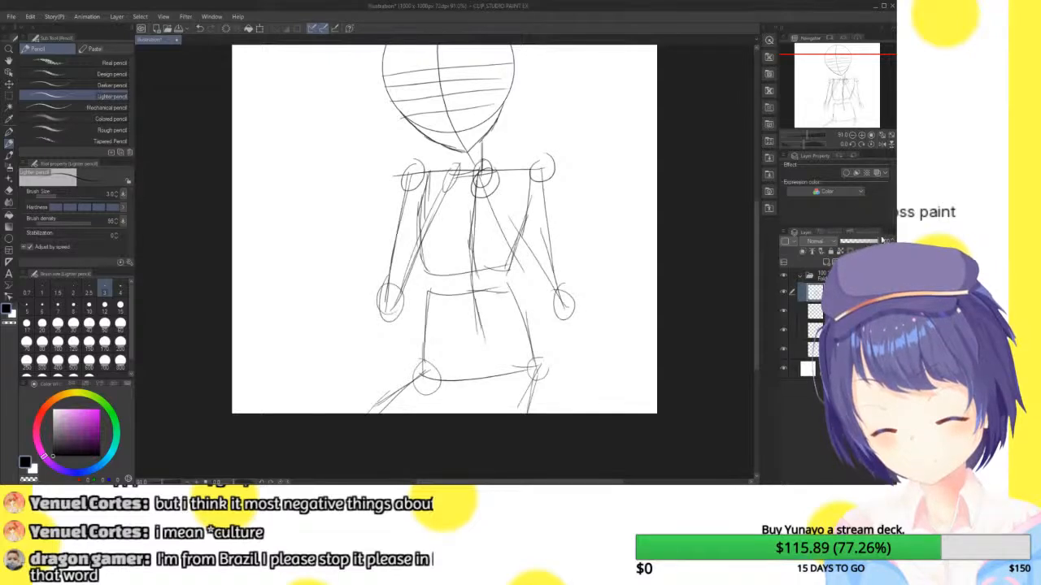
- On a new layer above the folder, sketch two nearly horizontal table edge lines across the canvas at elbow height
{"action": "key", "text": "ctrl+shift+n"}
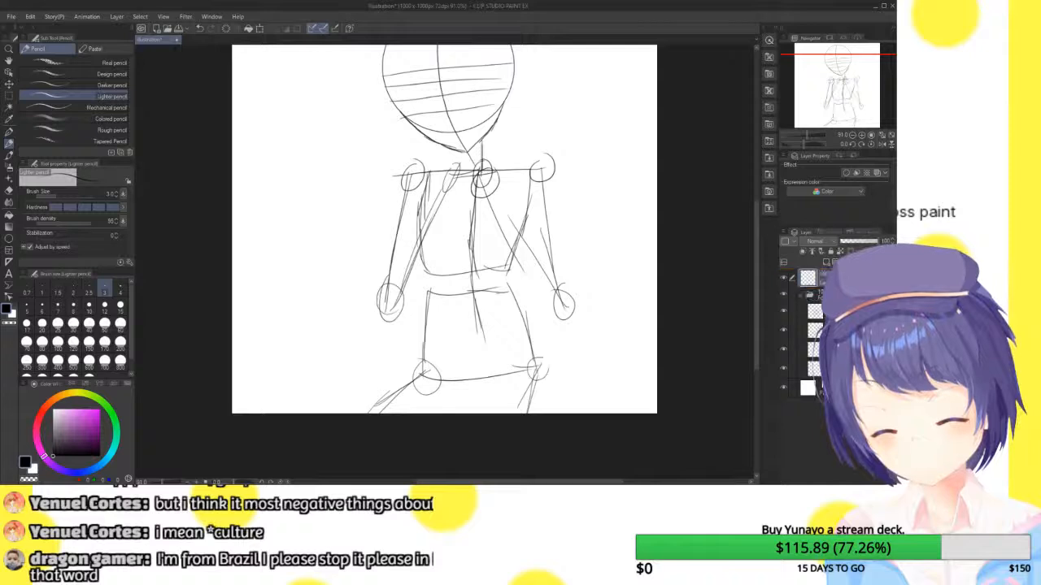
{"action": "left_click", "coordinate": [852, 136]}
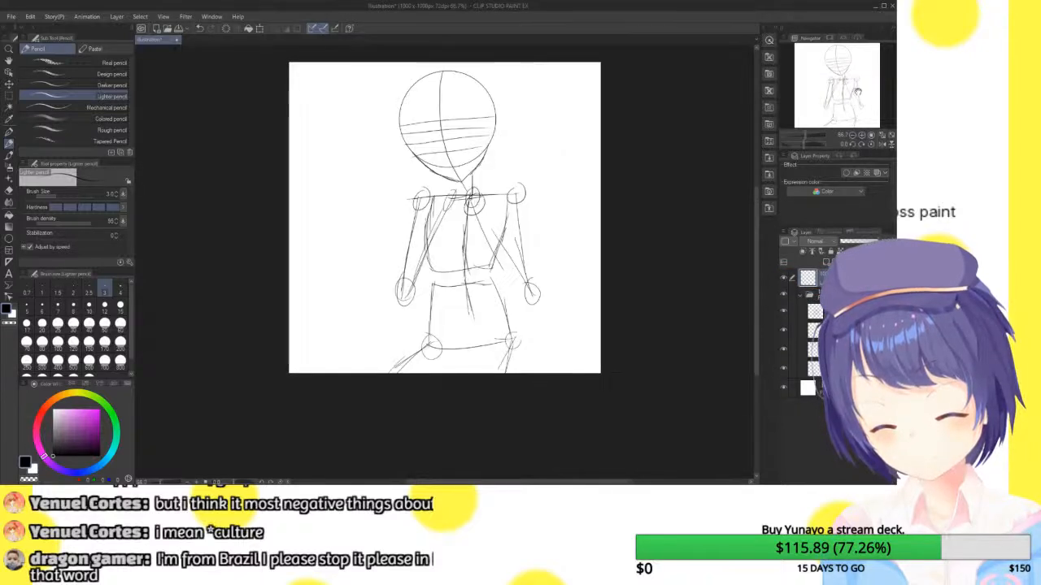
{"action": "left_click_drag", "start_coordinate": [295, 306], "coordinate": [602, 288]}
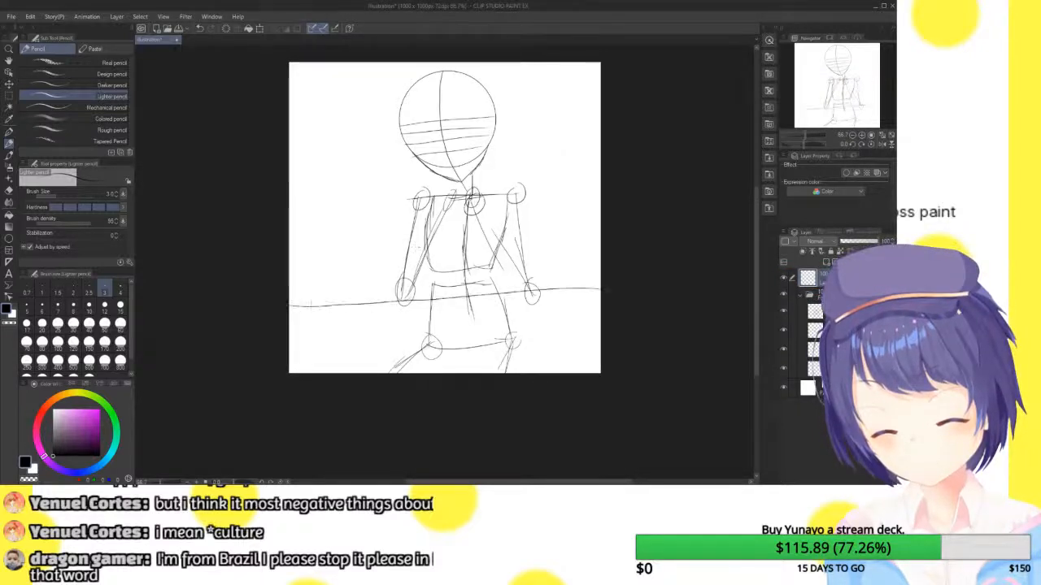
{"action": "key", "text": "ctrl+z"}
{"action": "left_click_drag", "start_coordinate": [290, 310], "coordinate": [601, 300]}
{"action": "left_click_drag", "start_coordinate": [292, 313], "coordinate": [601, 306]}
- Sketch a chair backrest and its sides around the figure's torso and set the layer's opacity to 45%
{"action": "mouse_move", "coordinate": [530, 236]}
{"action": "left_mouse_down"}
{"action": "mouse_move", "coordinate": [535, 161]}
{"action": "mouse_move", "coordinate": [481, 166]}
{"action": "left_mouse_up"}
{"action": "mouse_move", "coordinate": [393, 167]}
{"action": "left_mouse_down"}
{"action": "mouse_move", "coordinate": [382, 230]}
{"action": "mouse_move", "coordinate": [380, 217]}
{"action": "mouse_move", "coordinate": [381, 366]}
{"action": "mouse_move", "coordinate": [358, 374]}
{"action": "left_mouse_up"}
{"action": "mouse_move", "coordinate": [534, 211]}
{"action": "left_mouse_down"}
{"action": "mouse_move", "coordinate": [537, 348]}
{"action": "mouse_move", "coordinate": [517, 373]}
{"action": "left_mouse_up"}
{"action": "mouse_move", "coordinate": [540, 338]}
{"action": "left_mouse_down"}
{"action": "mouse_move", "coordinate": [543, 373]}
{"action": "mouse_move", "coordinate": [533, 374]}
{"action": "left_mouse_up"}
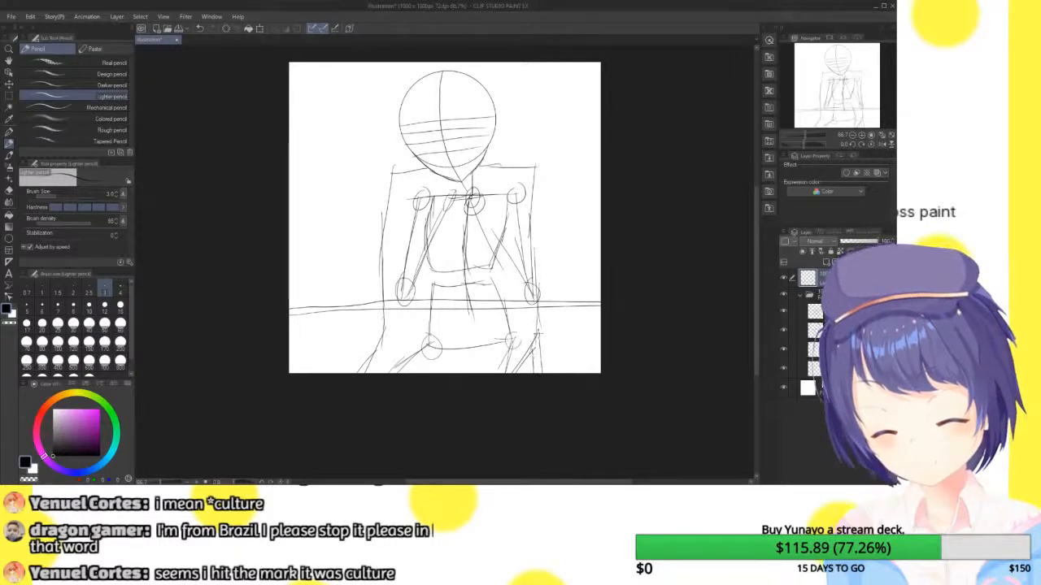
{"action": "left_click", "coordinate": [862, 242]}
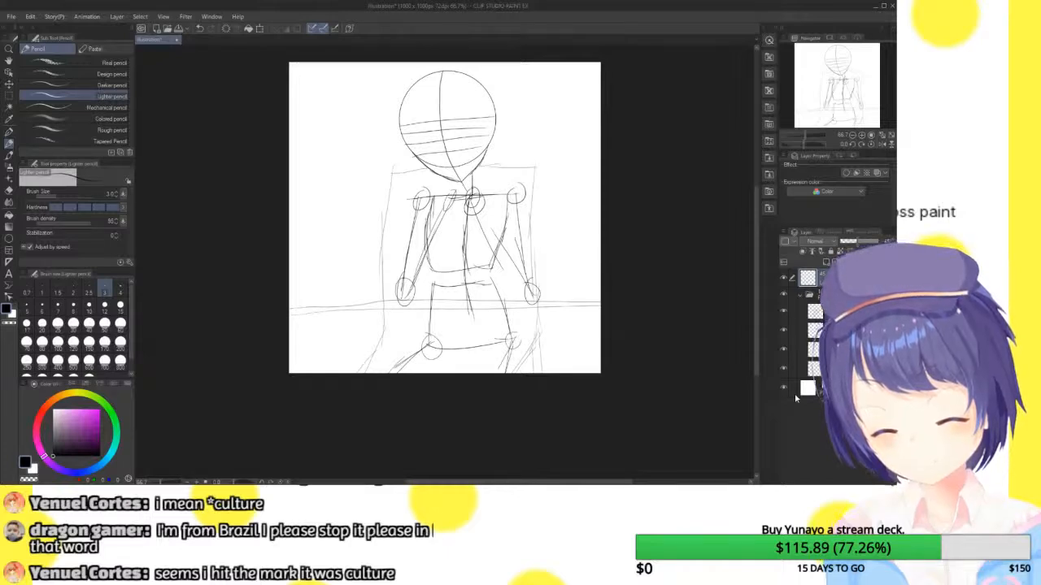
- Add a new layer inside the folder, reduce the body skeleton layer's opacity and make the new layer active
{"action": "left_click", "coordinate": [816, 295]}
{"action": "key", "text": "ctrl+shift+n"}
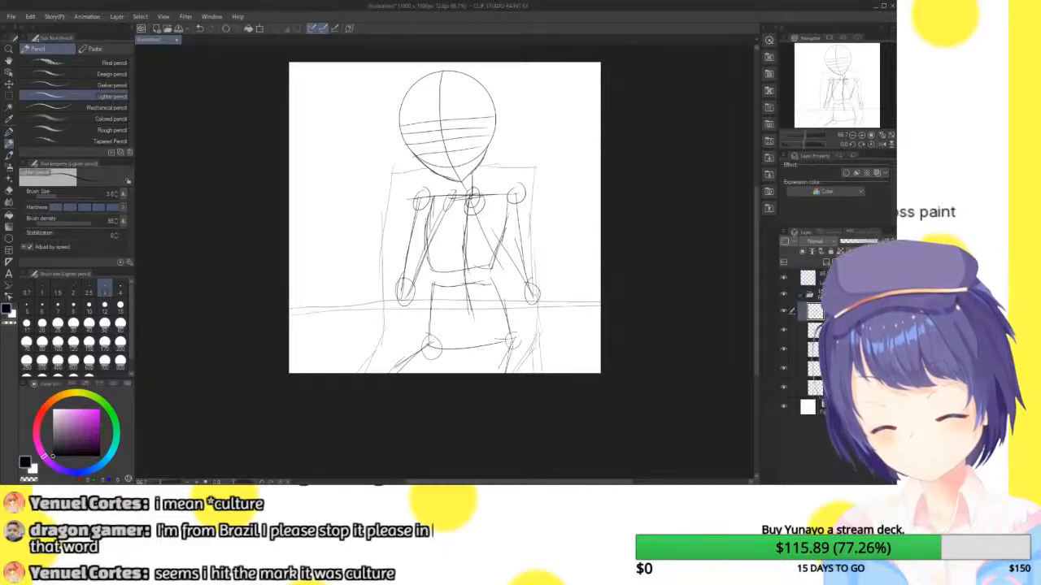
{"action": "left_click", "coordinate": [784, 331]}
{"action": "left_click", "coordinate": [784, 331]}
{"action": "left_click", "coordinate": [836, 330]}
{"action": "left_click", "coordinate": [864, 241]}
{"action": "left_click", "coordinate": [836, 313]}
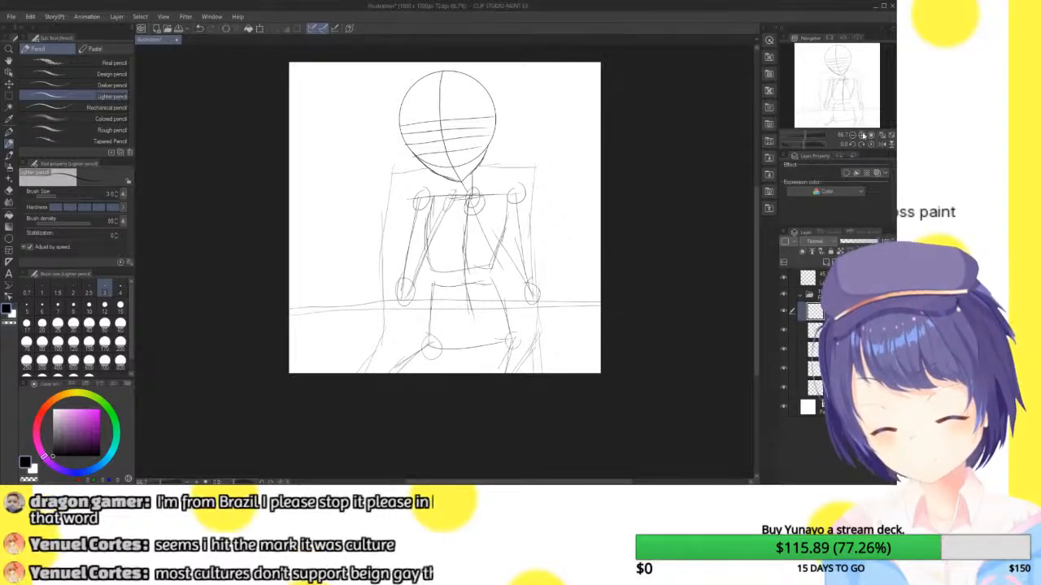
- Outline the right side of the neck from the jaw down to the shoulder line, undoing the first attempts
{"action": "left_click", "coordinate": [861, 135]}
{"action": "left_click", "coordinate": [862, 135]}
{"action": "left_click", "coordinate": [862, 135]}
{"action": "left_click_drag", "start_coordinate": [846, 92], "coordinate": [849, 75]}
{"action": "left_click_drag", "start_coordinate": [520, 156], "coordinate": [516, 212]}
{"action": "left_click_drag", "start_coordinate": [524, 155], "coordinate": [513, 226]}
{"action": "key", "text": "ctrl+z"}
{"action": "key", "text": "ctrl+z"}
{"action": "key", "text": "ctrl+z"}
{"action": "key", "text": "ctrl+z"}
{"action": "left_click_drag", "start_coordinate": [527, 143], "coordinate": [523, 247]}
- Outline the left shoulder from the neck to the upper arm and the right shoulder from the neck over its joint circle
{"action": "mouse_move", "coordinate": [468, 203]}
{"action": "left_mouse_down"}
{"action": "mouse_move", "coordinate": [473, 236]}
{"action": "mouse_move", "coordinate": [409, 254]}
{"action": "mouse_move", "coordinate": [366, 241]}
{"action": "left_mouse_up"}
{"action": "mouse_move", "coordinate": [434, 242]}
{"action": "left_mouse_down"}
{"action": "mouse_move", "coordinate": [353, 239]}
{"action": "mouse_move", "coordinate": [306, 270]}
{"action": "mouse_move", "coordinate": [296, 333]}
{"action": "left_mouse_up"}
{"action": "left_click_drag", "start_coordinate": [309, 262], "coordinate": [301, 335]}
{"action": "left_click_drag", "start_coordinate": [307, 281], "coordinate": [296, 354]}
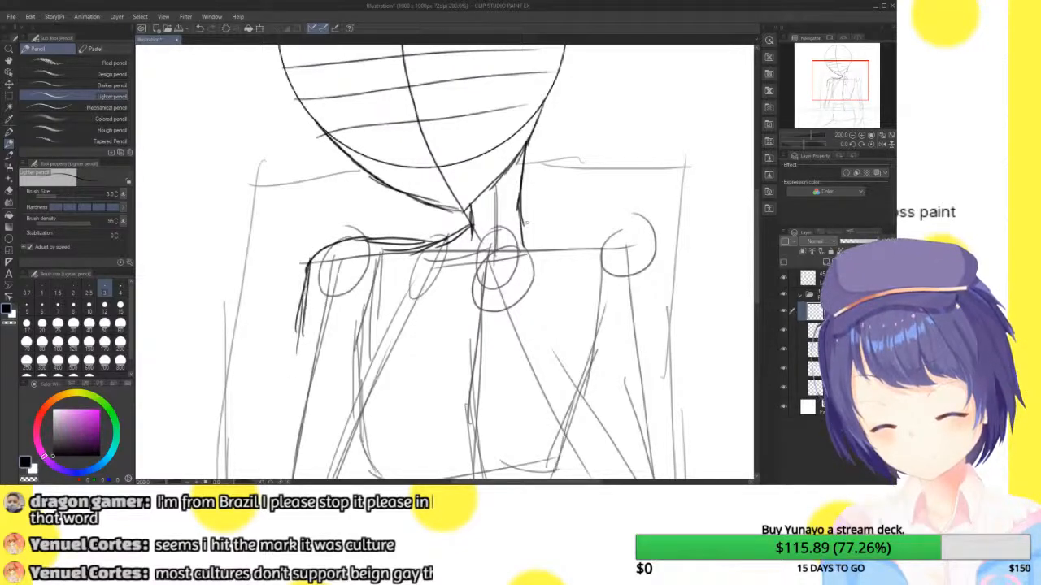
{"action": "mouse_move", "coordinate": [522, 221]}
{"action": "left_mouse_down"}
{"action": "mouse_move", "coordinate": [567, 246]}
{"action": "mouse_move", "coordinate": [606, 250]}
{"action": "mouse_move", "coordinate": [641, 227]}
{"action": "mouse_move", "coordinate": [667, 267]}
{"action": "mouse_move", "coordinate": [659, 330]}
{"action": "left_mouse_up"}
- Outline the outer side of the right upper arm from the shoulder down toward the elbow
{"action": "mouse_move", "coordinate": [843, 70]}
{"action": "left_mouse_down"}
{"action": "mouse_move", "coordinate": [845, 96]}
{"action": "mouse_move", "coordinate": [849, 85]}
{"action": "left_mouse_up"}
{"action": "left_click_drag", "start_coordinate": [603, 130], "coordinate": [611, 208]}
{"action": "left_click_drag", "start_coordinate": [600, 148], "coordinate": [641, 311]}
{"action": "left_click_drag", "start_coordinate": [618, 243], "coordinate": [652, 351]}
{"action": "left_click_drag", "start_coordinate": [638, 299], "coordinate": [652, 350]}
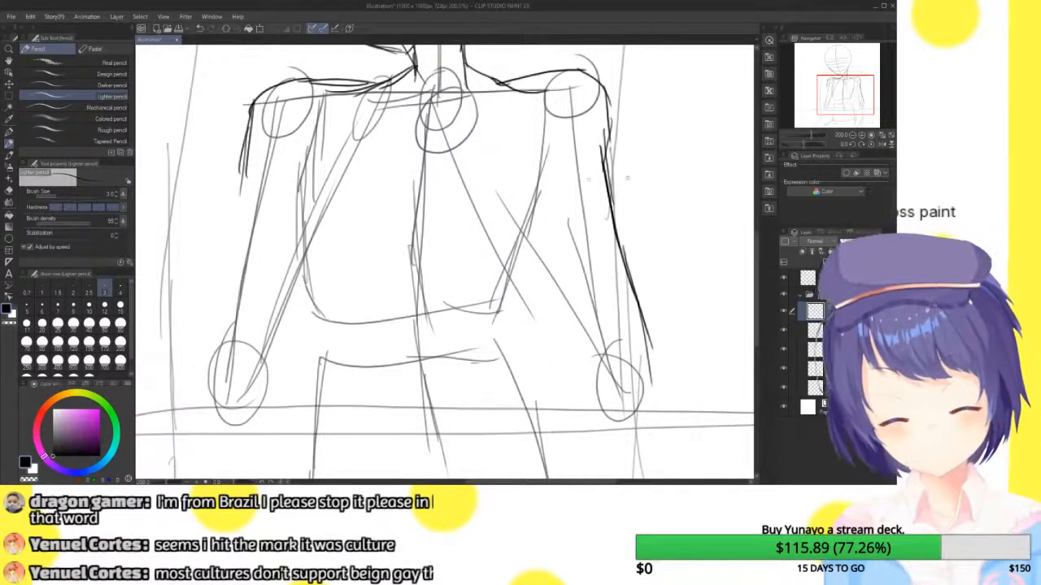
- Undo the extra strokes beside the right arm and strengthen its outer contour just above the elbow
{"action": "mouse_move", "coordinate": [614, 191]}
{"action": "left_mouse_down"}
{"action": "mouse_move", "coordinate": [685, 186]}
{"action": "mouse_move", "coordinate": [652, 118]}
{"action": "mouse_move", "coordinate": [661, 162]}
{"action": "left_mouse_up"}
{"action": "key", "text": "ctrl+z"}
{"action": "key", "text": "ctrl+z"}
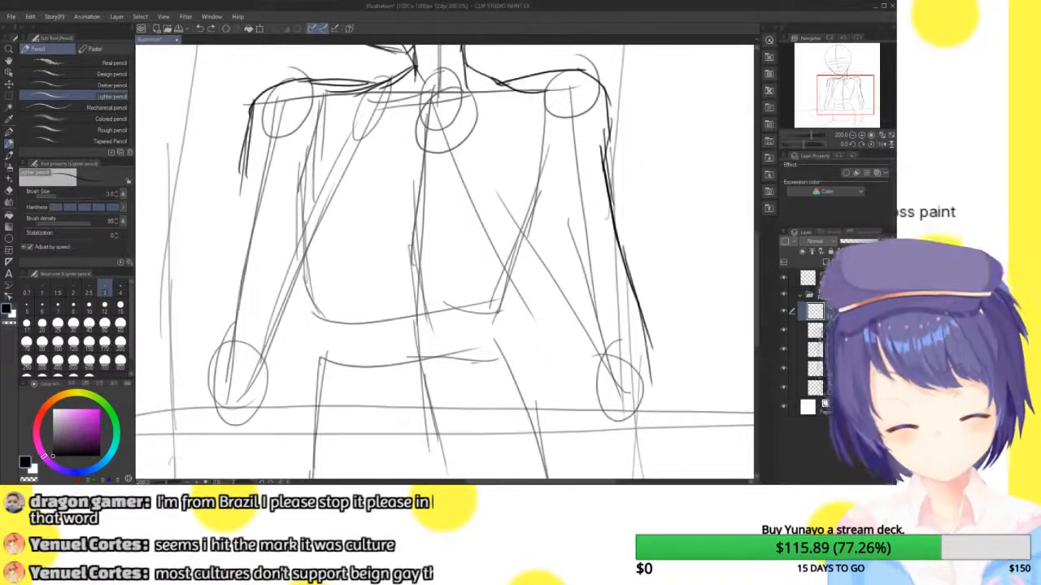
{"action": "left_click_drag", "start_coordinate": [615, 234], "coordinate": [642, 312]}
{"action": "left_click_drag", "start_coordinate": [625, 256], "coordinate": [650, 361]}
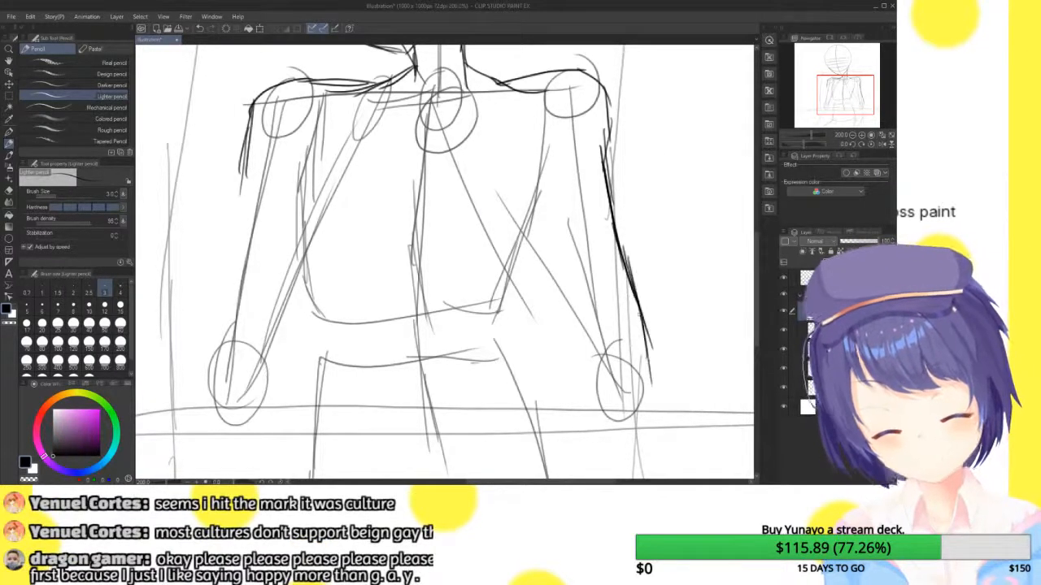
- Outline the underside of the right elbow and the lower edge of the raised forearm beside it
{"action": "scroll", "coordinate": [841, 122], "scroll_direction": "down", "scroll_amount": 3}
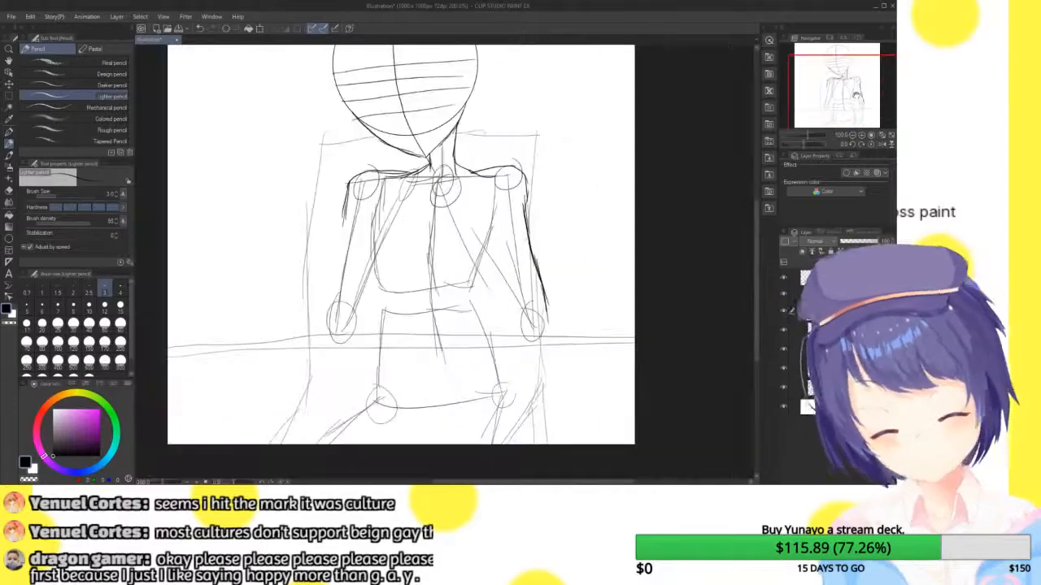
{"action": "left_click", "coordinate": [866, 137]}
{"action": "left_click", "coordinate": [854, 137]}
{"action": "left_click", "coordinate": [852, 136]}
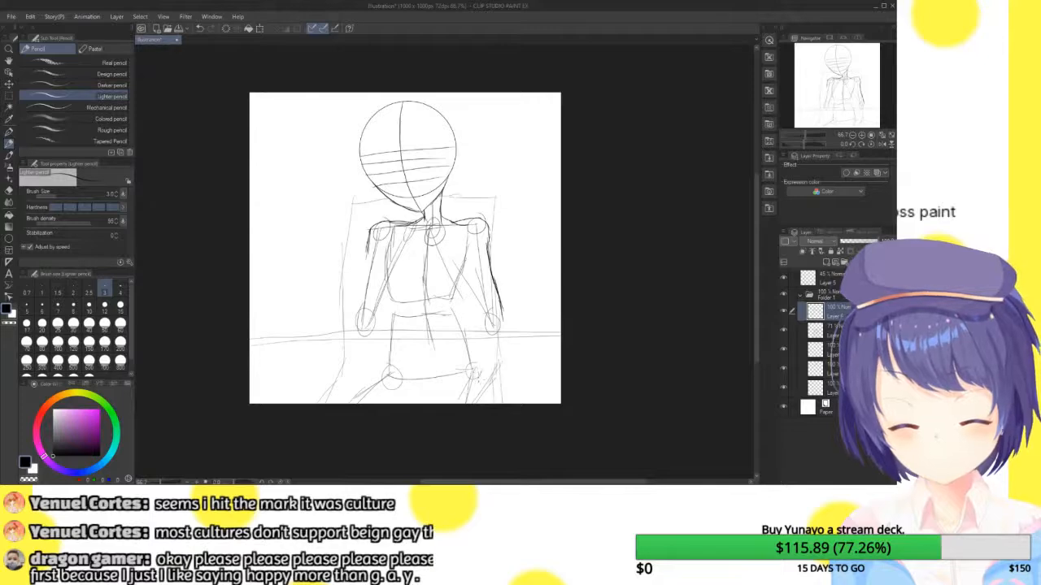
{"action": "left_click", "coordinate": [864, 137]}
{"action": "left_click", "coordinate": [863, 136]}
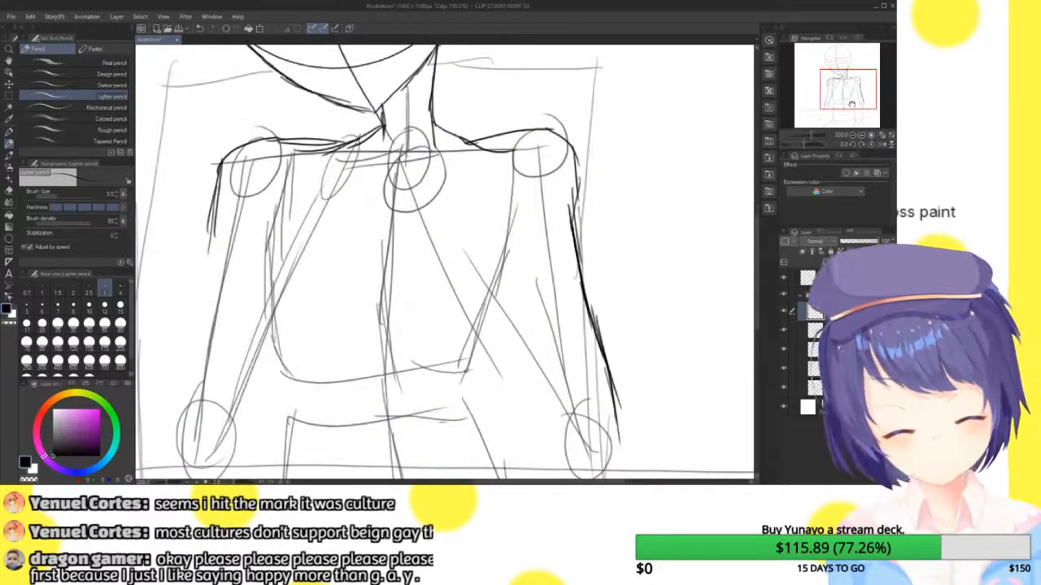
{"action": "left_click", "coordinate": [863, 137]}
{"action": "left_click", "coordinate": [863, 137]}
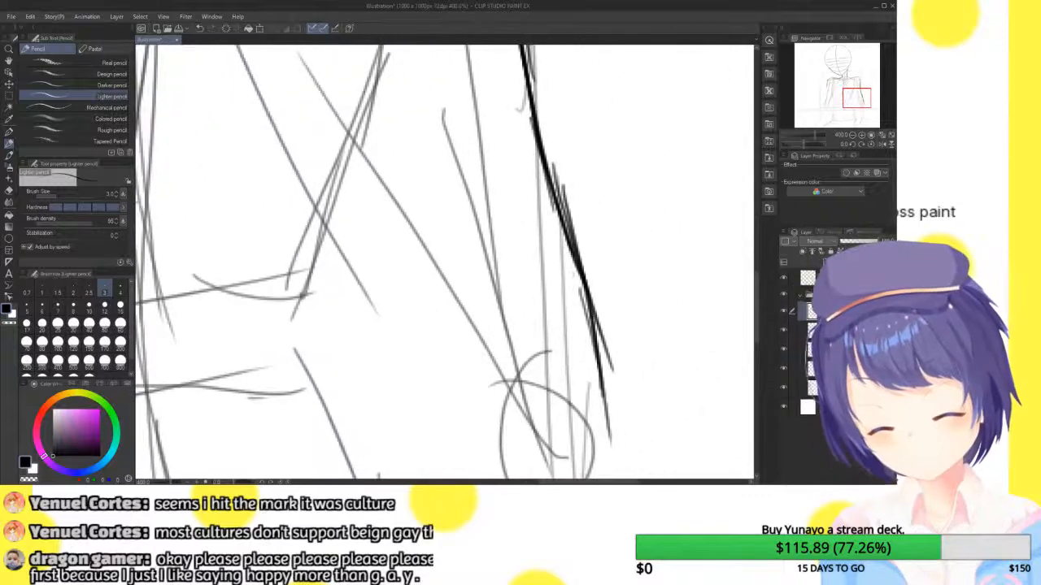
{"action": "mouse_move", "coordinate": [594, 305]}
{"action": "left_mouse_down"}
{"action": "mouse_move", "coordinate": [594, 348]}
{"action": "mouse_move", "coordinate": [508, 399]}
{"action": "left_mouse_up"}
{"action": "mouse_move", "coordinate": [370, 195]}
{"action": "left_mouse_down"}
{"action": "mouse_move", "coordinate": [397, 258]}
{"action": "mouse_move", "coordinate": [509, 398]}
{"action": "left_mouse_up"}
{"action": "left_click_drag", "start_coordinate": [348, 195], "coordinate": [493, 339]}
- Extend the lower contour of the right forearm up to the joint circle at the base of the neck
{"action": "left_click", "coordinate": [853, 136]}
{"action": "left_click", "coordinate": [853, 135]}
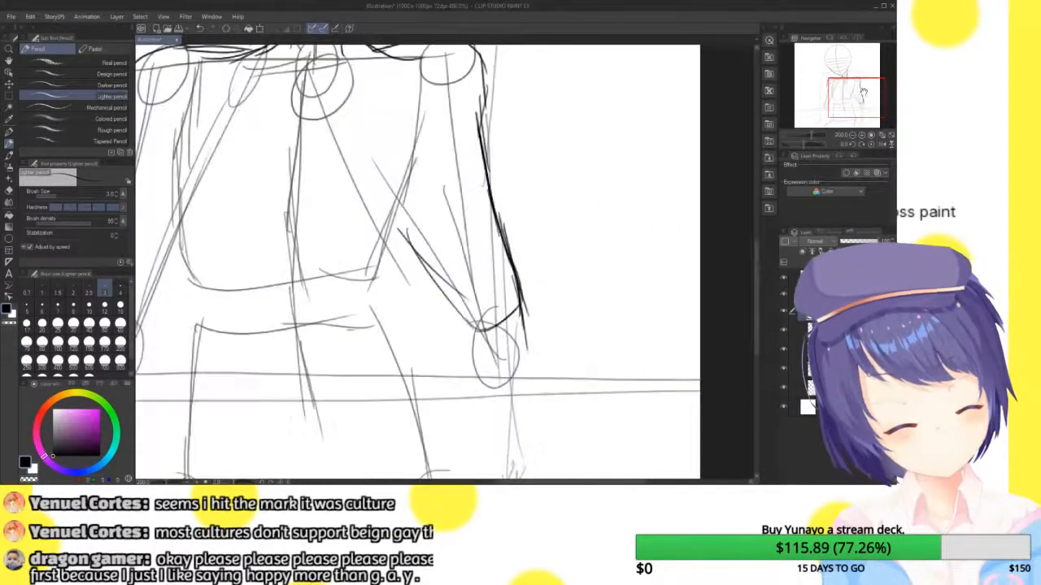
{"action": "left_click_drag", "start_coordinate": [859, 95], "coordinate": [851, 91]}
{"action": "left_click_drag", "start_coordinate": [363, 161], "coordinate": [471, 330]}
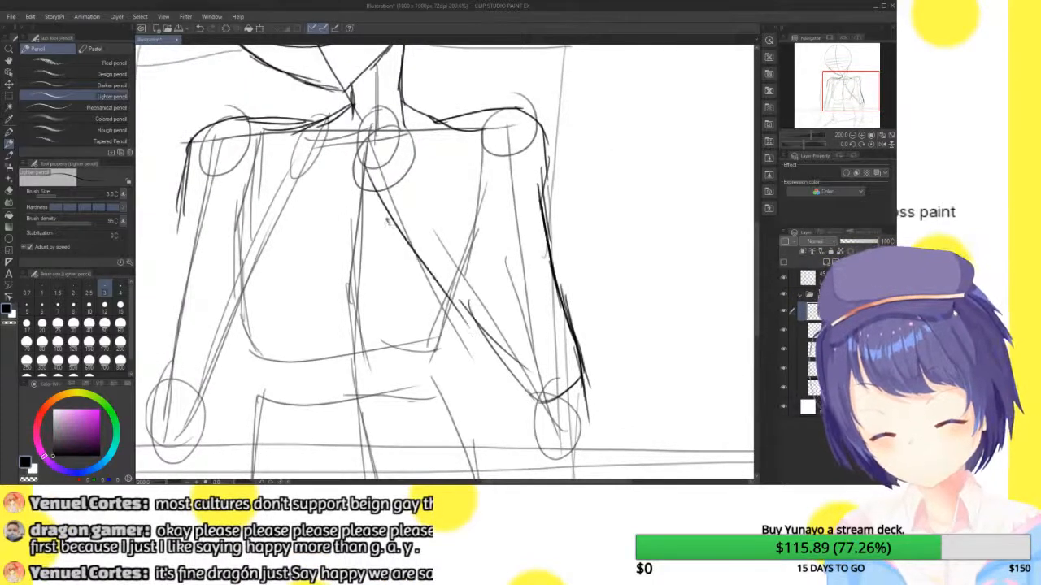
{"action": "left_click_drag", "start_coordinate": [385, 216], "coordinate": [499, 351]}
- Fade the body skeleton layer further and outline the right forearm's upper edge from the neck toward the elbow
{"action": "left_click_drag", "start_coordinate": [868, 236], "coordinate": [846, 241]}
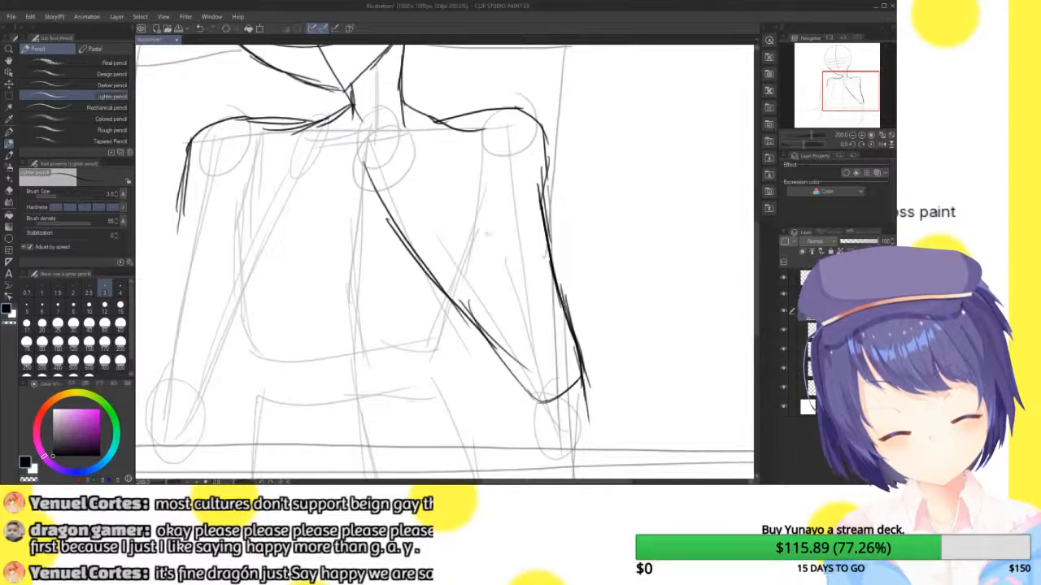
{"action": "mouse_move", "coordinate": [402, 147]}
{"action": "left_mouse_down"}
{"action": "mouse_move", "coordinate": [436, 199]}
{"action": "mouse_move", "coordinate": [487, 229]}
{"action": "mouse_move", "coordinate": [532, 317]}
{"action": "left_mouse_up"}
{"action": "left_click_drag", "start_coordinate": [510, 267], "coordinate": [535, 322]}
- Outline the inner side of the right upper arm from below the shoulder joint down to the forearm
{"action": "left_click_drag", "start_coordinate": [495, 210], "coordinate": [512, 272]}
{"action": "left_click_drag", "start_coordinate": [488, 180], "coordinate": [500, 238]}
{"action": "left_click_drag", "start_coordinate": [485, 163], "coordinate": [506, 253]}
{"action": "left_click_drag", "start_coordinate": [479, 182], "coordinate": [493, 233]}
{"action": "left_click_drag", "start_coordinate": [480, 193], "coordinate": [502, 256]}
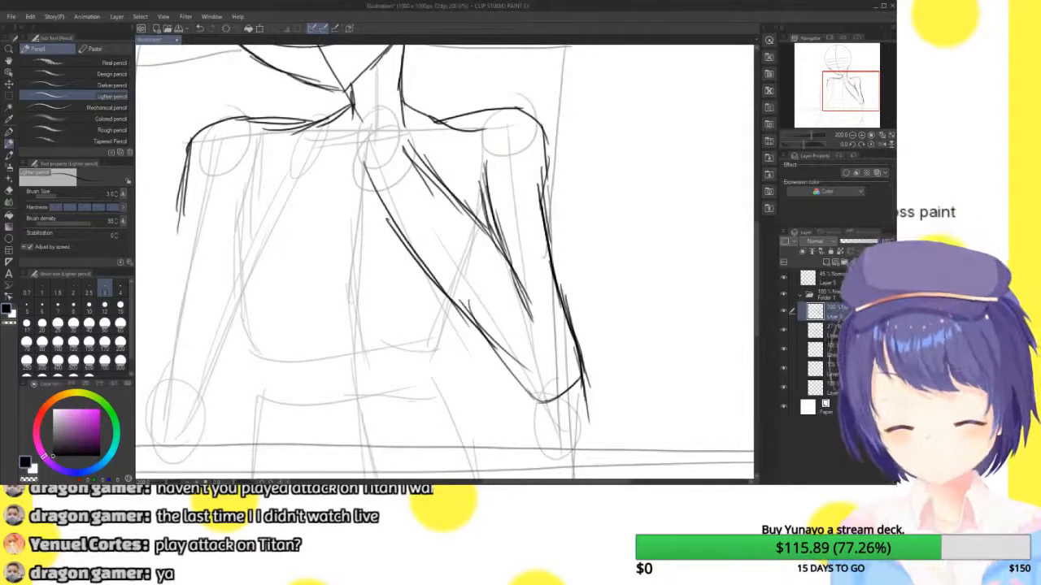
{"action": "left_click_drag", "start_coordinate": [409, 145], "coordinate": [400, 152]}
{"action": "key", "text": "ctrl+z"}
{"action": "mouse_move", "coordinate": [379, 109]}
{"action": "left_mouse_down"}
{"action": "mouse_move", "coordinate": [409, 136]}
{"action": "mouse_move", "coordinate": [356, 105]}
{"action": "left_mouse_up"}
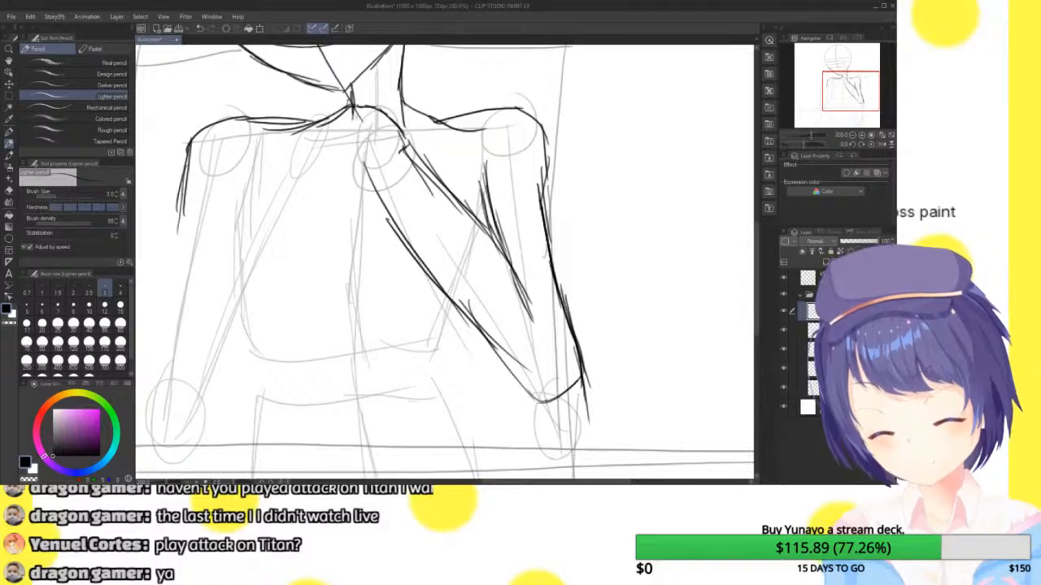
{"action": "mouse_move", "coordinate": [344, 165]}
{"action": "left_mouse_down"}
{"action": "mouse_move", "coordinate": [355, 106]}
{"action": "mouse_move", "coordinate": [343, 167]}
{"action": "left_mouse_up"}
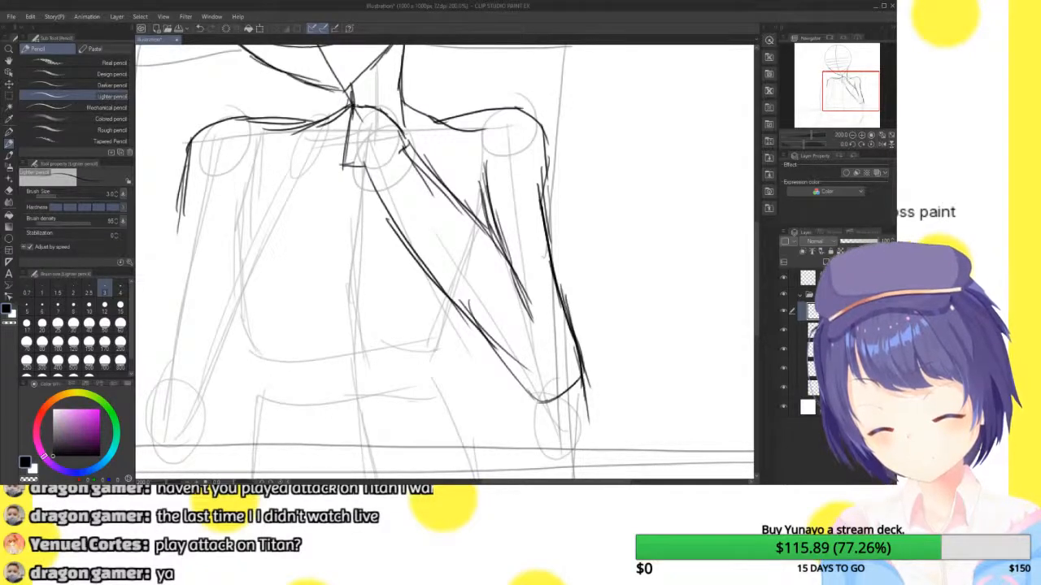
{"action": "key", "text": "ctrl+z"}
{"action": "key", "text": "ctrl+z"}
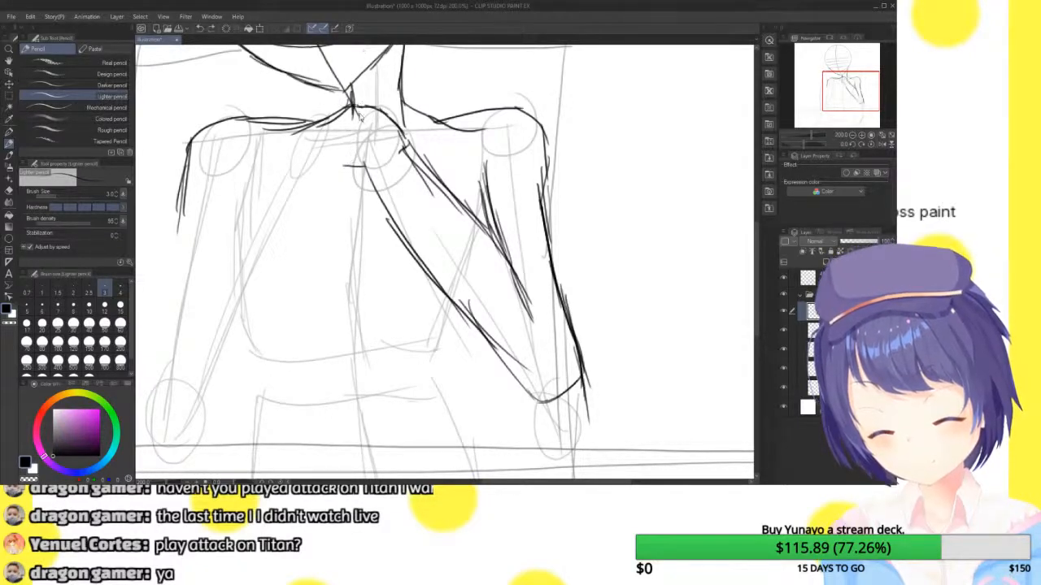
{"action": "key", "text": "ctrl+z"}
{"action": "key", "text": "ctrl+z"}
{"action": "key", "text": "ctrl+z"}
{"action": "key", "text": "ctrl+z"}
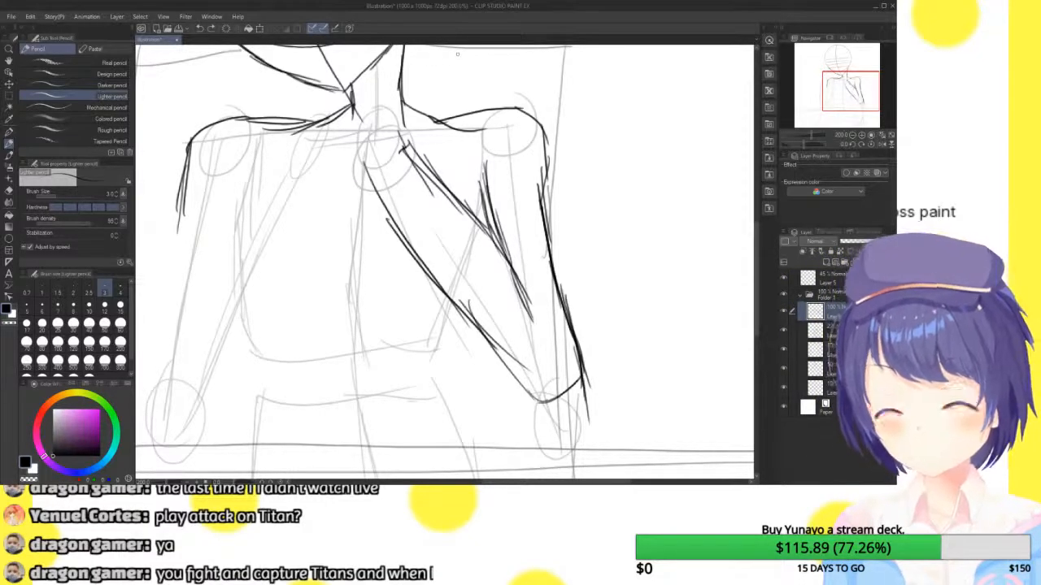
- Sketch the clasped hands under the chin over the neck's joint circle and close the right forearm at the wrist
{"action": "left_click_drag", "start_coordinate": [371, 157], "coordinate": [396, 221]}
{"action": "mouse_move", "coordinate": [366, 153]}
{"action": "left_mouse_down"}
{"action": "mouse_move", "coordinate": [379, 174]}
{"action": "mouse_move", "coordinate": [342, 137]}
{"action": "mouse_move", "coordinate": [288, 117]}
{"action": "mouse_move", "coordinate": [289, 140]}
{"action": "mouse_move", "coordinate": [287, 127]}
{"action": "mouse_move", "coordinate": [315, 104]}
{"action": "mouse_move", "coordinate": [368, 95]}
{"action": "mouse_move", "coordinate": [406, 143]}
{"action": "mouse_move", "coordinate": [362, 97]}
{"action": "mouse_move", "coordinate": [338, 93]}
{"action": "mouse_move", "coordinate": [327, 125]}
{"action": "mouse_move", "coordinate": [347, 116]}
{"action": "left_mouse_up"}
{"action": "left_click_drag", "start_coordinate": [350, 109], "coordinate": [373, 162]}
{"action": "left_click_drag", "start_coordinate": [365, 169], "coordinate": [401, 146]}
{"action": "mouse_move", "coordinate": [325, 131]}
{"action": "left_mouse_down"}
{"action": "mouse_move", "coordinate": [351, 149]}
{"action": "mouse_move", "coordinate": [393, 150]}
{"action": "left_mouse_up"}
- Outline the outer edge of the left upper arm from the shoulder down and around the elbow
{"action": "left_click_drag", "start_coordinate": [857, 95], "coordinate": [846, 95]}
{"action": "left_click_drag", "start_coordinate": [306, 160], "coordinate": [279, 313]}
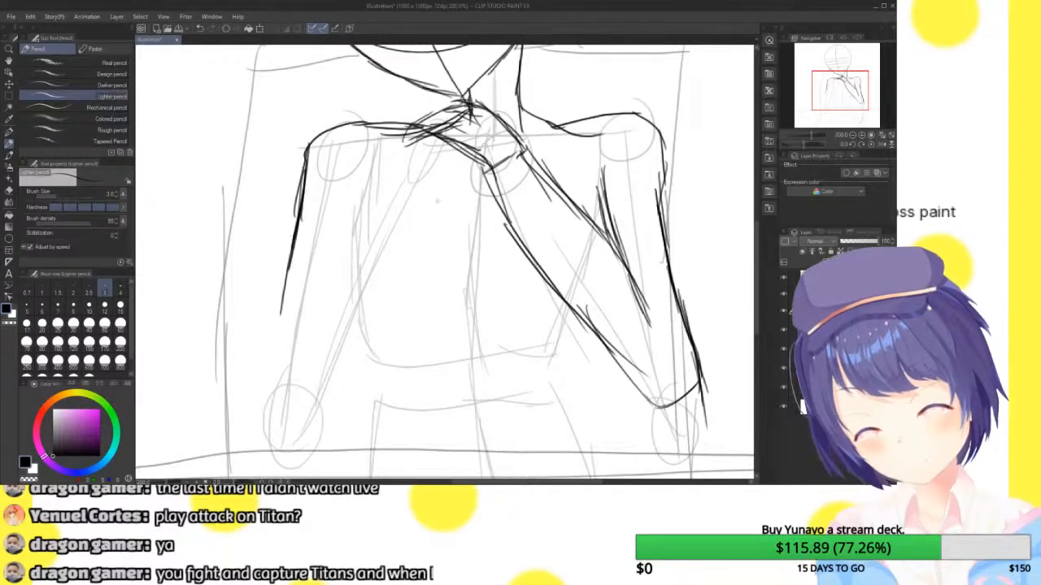
{"action": "mouse_move", "coordinate": [288, 250]}
{"action": "left_mouse_down"}
{"action": "mouse_move", "coordinate": [277, 328]}
{"action": "mouse_move", "coordinate": [283, 372]}
{"action": "mouse_move", "coordinate": [315, 381]}
{"action": "mouse_move", "coordinate": [302, 383]}
{"action": "mouse_move", "coordinate": [336, 359]}
{"action": "left_mouse_up"}
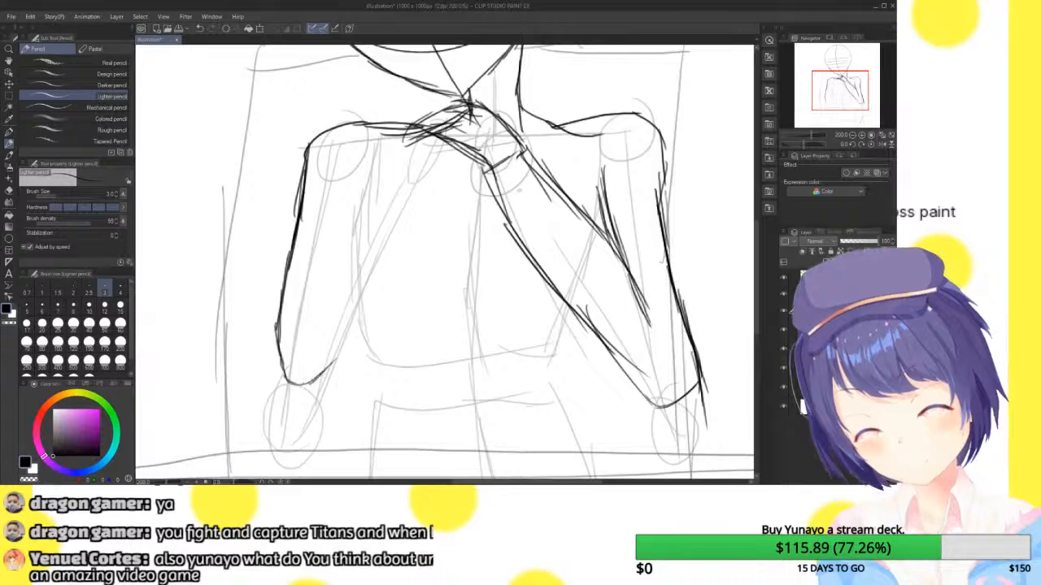
{"action": "mouse_move", "coordinate": [271, 328]}
{"action": "left_mouse_down"}
{"action": "mouse_move", "coordinate": [287, 389]}
{"action": "mouse_move", "coordinate": [310, 398]}
{"action": "mouse_move", "coordinate": [354, 363]}
{"action": "left_mouse_up"}
- Outline the lower and upper edges of the left forearm from the elbow up toward the clasped hands
{"action": "left_click_drag", "start_coordinate": [316, 402], "coordinate": [384, 299]}
{"action": "mouse_move", "coordinate": [362, 353]}
{"action": "left_mouse_down"}
{"action": "mouse_move", "coordinate": [412, 223]}
{"action": "mouse_move", "coordinate": [453, 170]}
{"action": "left_mouse_up"}
{"action": "mouse_move", "coordinate": [364, 222]}
{"action": "left_mouse_down"}
{"action": "mouse_move", "coordinate": [406, 167]}
{"action": "mouse_move", "coordinate": [348, 237]}
{"action": "left_mouse_up"}
{"action": "left_click_drag", "start_coordinate": [384, 182], "coordinate": [331, 290]}
{"action": "left_click_drag", "start_coordinate": [351, 234], "coordinate": [309, 347]}
{"action": "left_click_drag", "start_coordinate": [394, 176], "coordinate": [378, 199]}
{"action": "mouse_move", "coordinate": [388, 163]}
{"action": "left_mouse_down"}
{"action": "mouse_move", "coordinate": [367, 205]}
{"action": "mouse_move", "coordinate": [372, 195]}
{"action": "left_mouse_up"}
- Connect the left forearm to the clasped hands at the wrist and add the small fingertip contour beside the neck
{"action": "left_click_drag", "start_coordinate": [428, 142], "coordinate": [399, 170]}
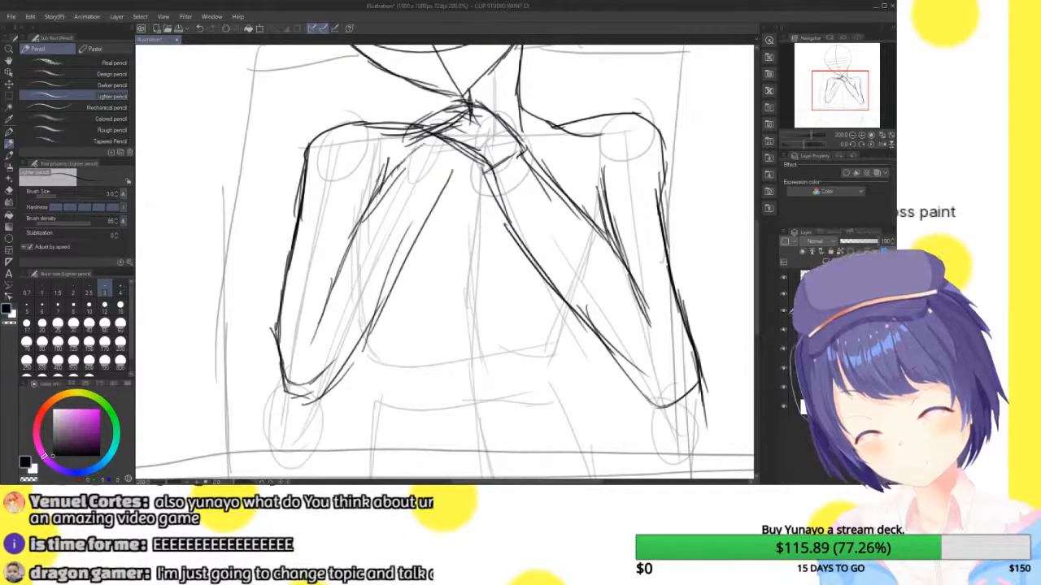
{"action": "mouse_move", "coordinate": [429, 143]}
{"action": "left_mouse_down"}
{"action": "mouse_move", "coordinate": [409, 154]}
{"action": "mouse_move", "coordinate": [423, 145]}
{"action": "mouse_move", "coordinate": [444, 177]}
{"action": "left_mouse_up"}
{"action": "left_click_drag", "start_coordinate": [480, 158], "coordinate": [453, 167]}
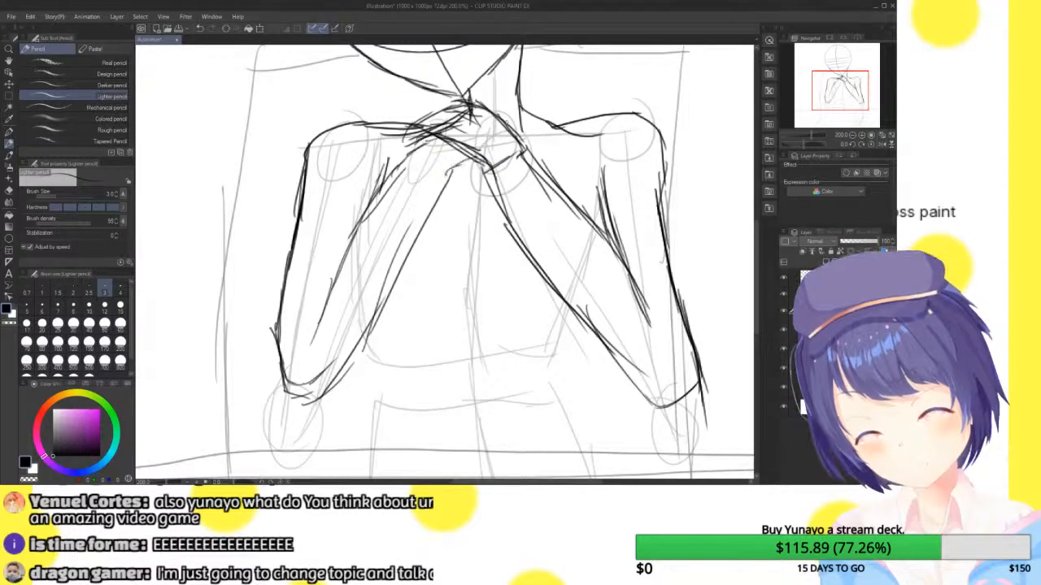
{"action": "left_click_drag", "start_coordinate": [524, 123], "coordinate": [531, 152]}
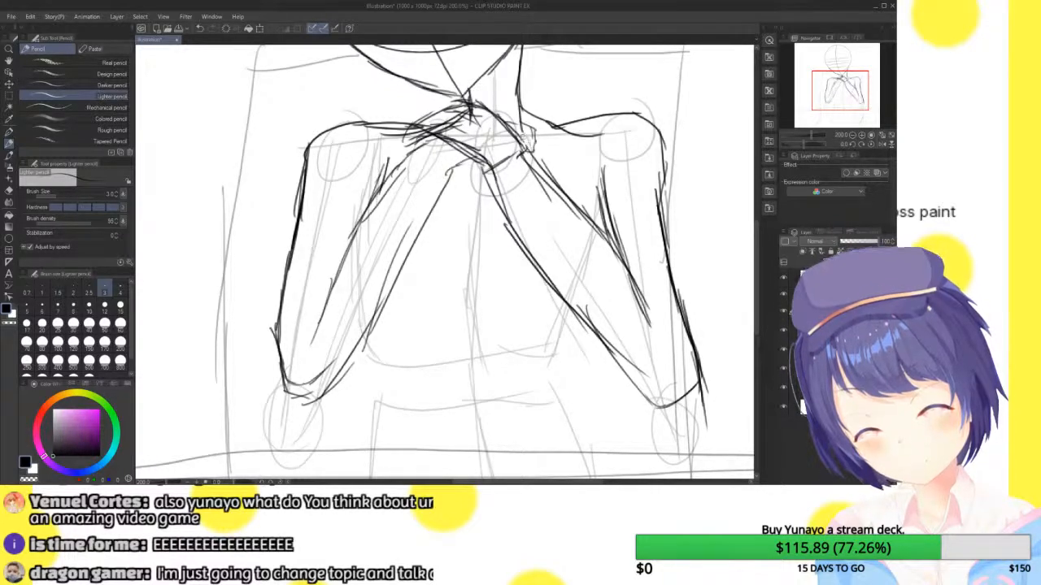
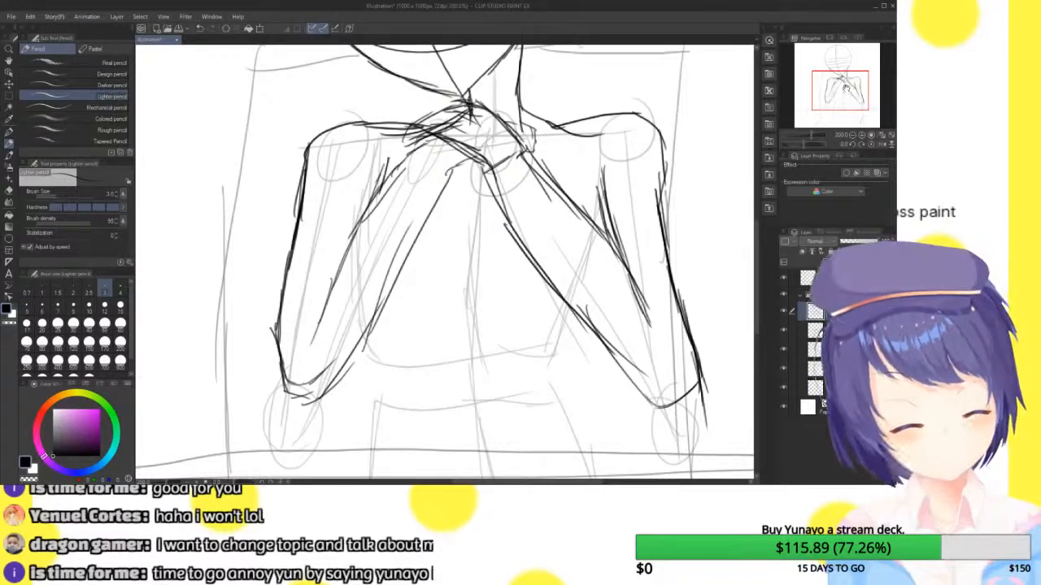
- Draw the inner edge of the left upper arm and the chest curves between the two forearms
{"action": "mouse_move", "coordinate": [591, 199]}
{"action": "left_mouse_down"}
{"action": "mouse_move", "coordinate": [570, 178]}
{"action": "mouse_move", "coordinate": [583, 210]}
{"action": "left_mouse_up"}
{"action": "mouse_move", "coordinate": [361, 148]}
{"action": "left_mouse_down"}
{"action": "mouse_move", "coordinate": [321, 200]}
{"action": "mouse_move", "coordinate": [314, 237]}
{"action": "left_mouse_up"}
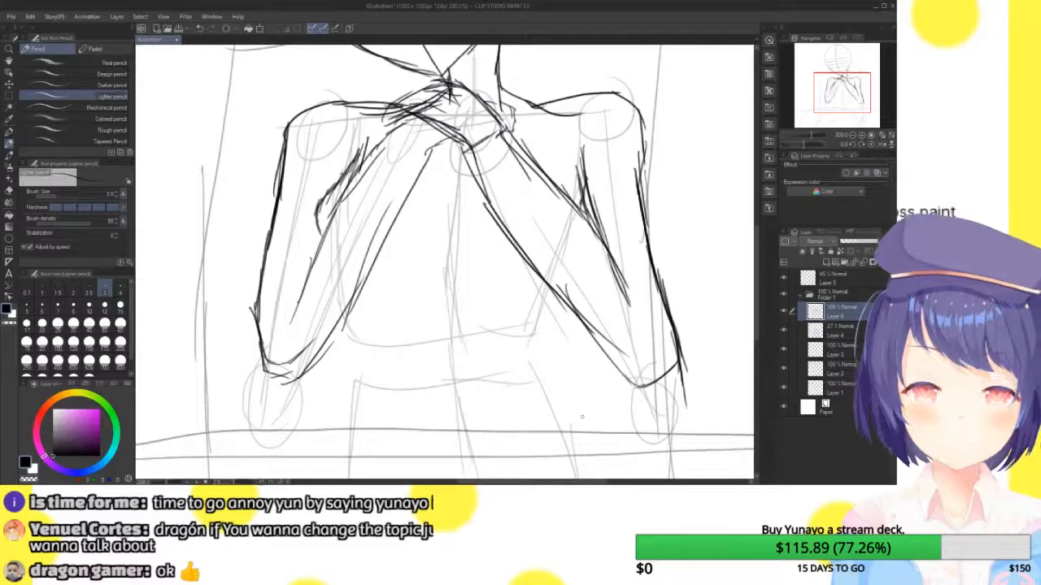
{"action": "mouse_move", "coordinate": [368, 263]}
{"action": "left_mouse_down"}
{"action": "mouse_move", "coordinate": [399, 275]}
{"action": "mouse_move", "coordinate": [436, 255]}
{"action": "mouse_move", "coordinate": [451, 172]}
{"action": "mouse_move", "coordinate": [461, 255]}
{"action": "mouse_move", "coordinate": [520, 263]}
{"action": "mouse_move", "coordinate": [476, 266]}
{"action": "mouse_move", "coordinate": [451, 213]}
{"action": "mouse_move", "coordinate": [460, 260]}
{"action": "left_mouse_up"}
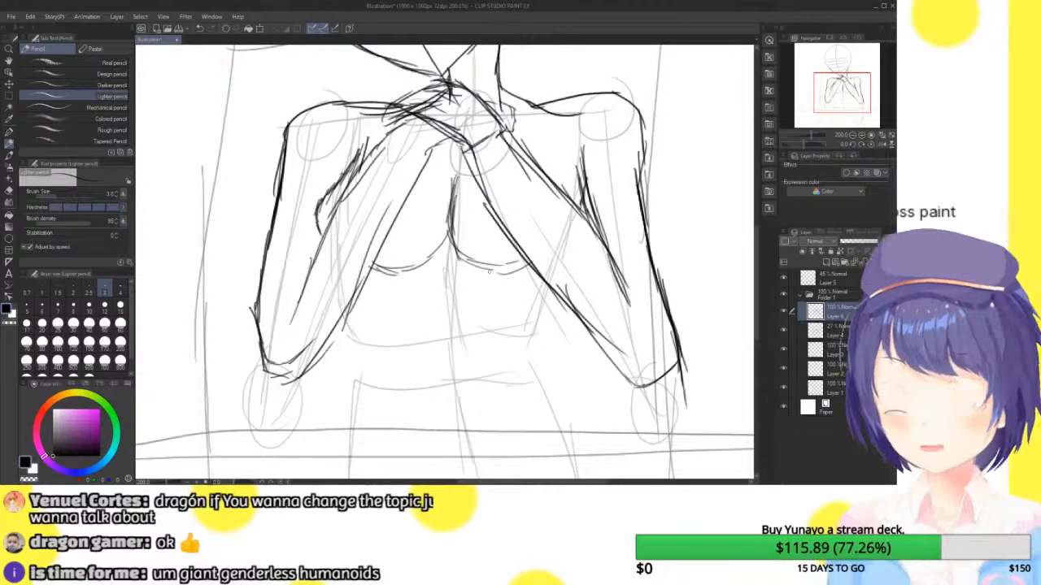
- Outline the right side of the waist from below the right forearm down to the hip
{"action": "left_click_drag", "start_coordinate": [545, 275], "coordinate": [532, 350]}
{"action": "mouse_move", "coordinate": [528, 314]}
{"action": "left_mouse_down"}
{"action": "mouse_move", "coordinate": [535, 384]}
{"action": "mouse_move", "coordinate": [527, 219]}
{"action": "left_mouse_up"}
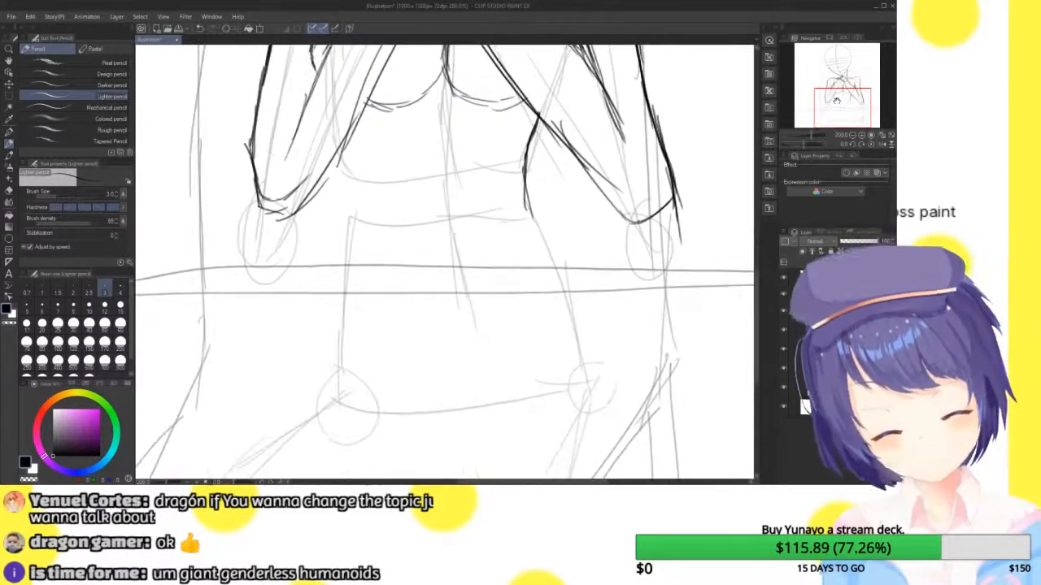
{"action": "left_click_drag", "start_coordinate": [523, 165], "coordinate": [537, 222]}
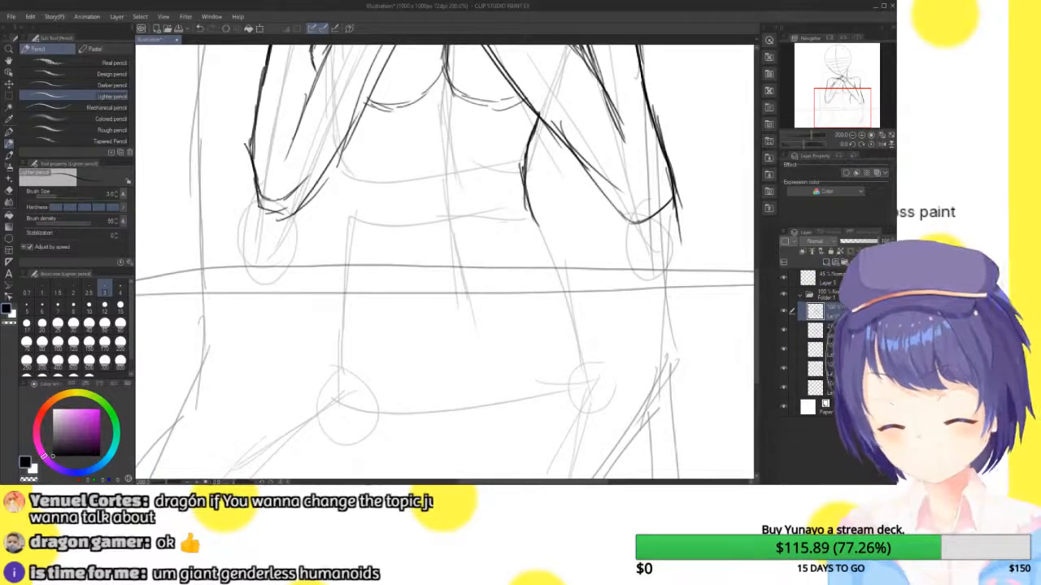
- Add a straight, near-horizontal line between the elbows just above the table edge on the 45% Layer 5
{"action": "left_click", "coordinate": [826, 277]}
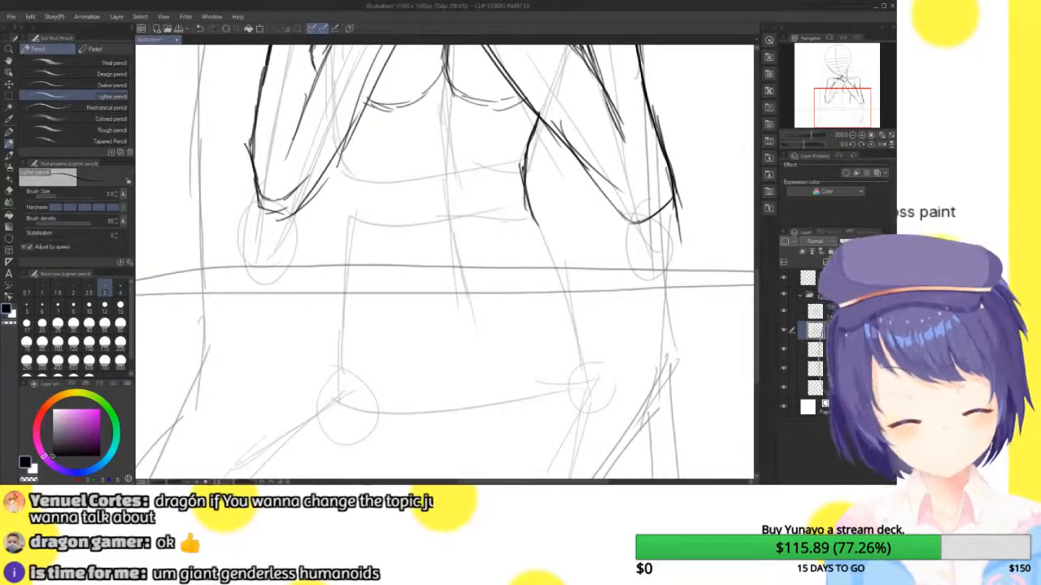
{"action": "left_click_drag", "start_coordinate": [234, 210], "coordinate": [755, 236]}
{"action": "key", "text": "ctrl+z"}
{"action": "left_click_drag", "start_coordinate": [208, 228], "coordinate": [663, 200]}
{"action": "key", "text": "ctrl+z"}
{"action": "left_click_drag", "start_coordinate": [222, 231], "coordinate": [519, 215]}
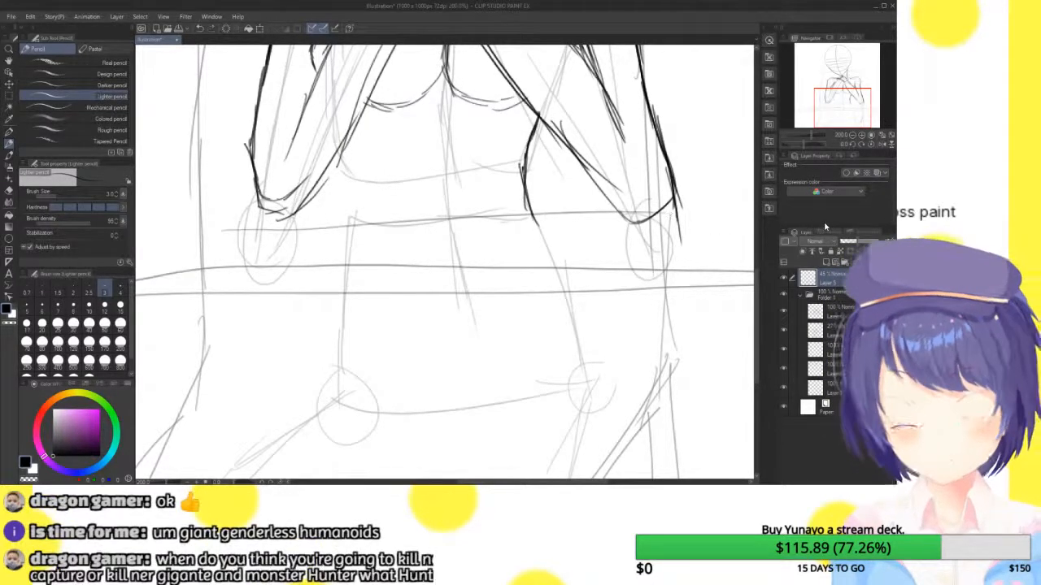
- On the body outline layer, draw the right hip and outer thigh to the canvas edge, plus that leg's inner contour
{"action": "left_click", "coordinate": [821, 311]}
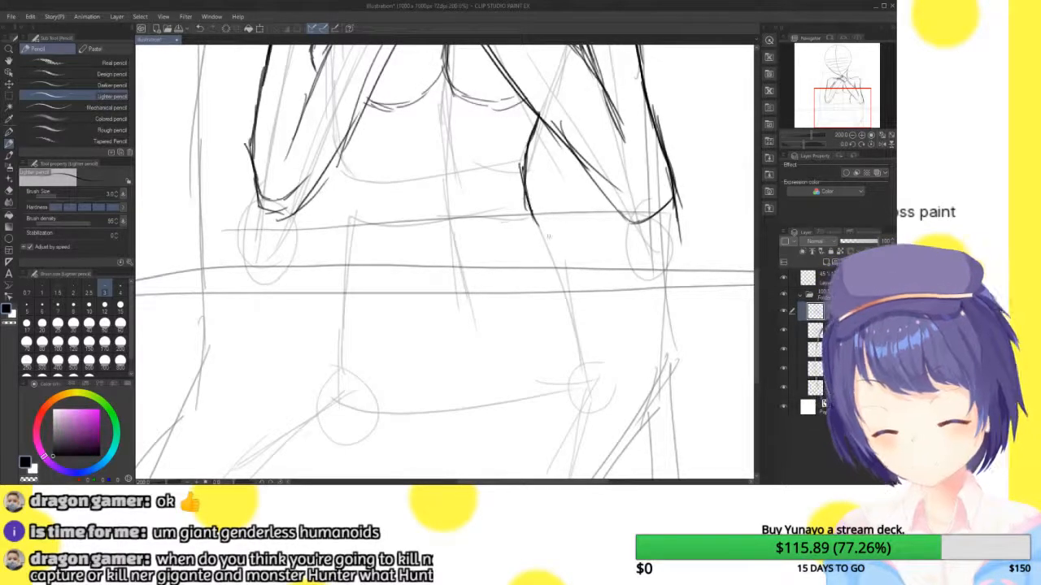
{"action": "left_click_drag", "start_coordinate": [543, 242], "coordinate": [606, 380]}
{"action": "left_click_drag", "start_coordinate": [600, 343], "coordinate": [609, 397]}
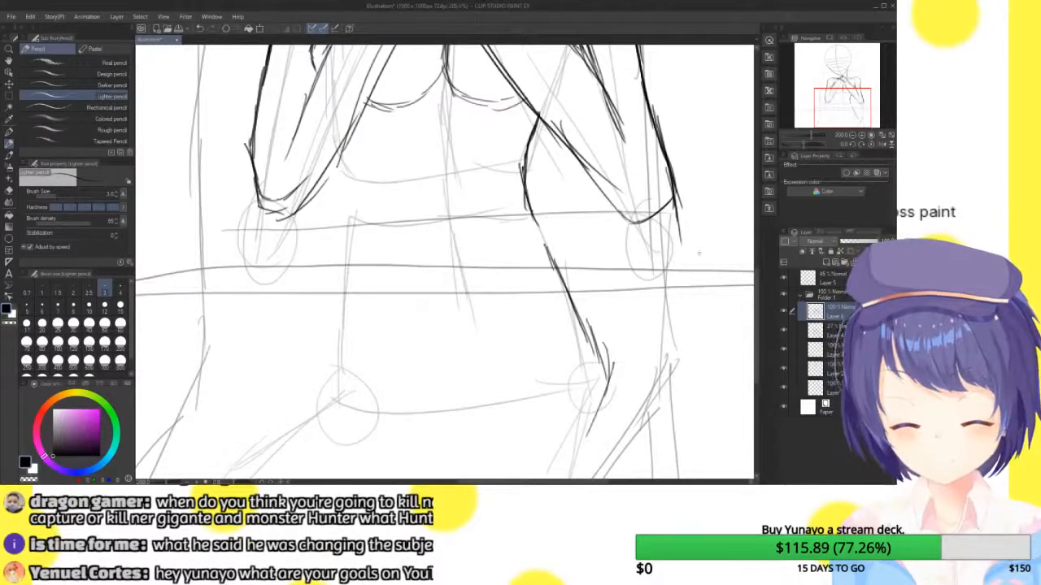
{"action": "scroll", "coordinate": [444, 260], "scroll_direction": "down", "scroll_amount": 3}
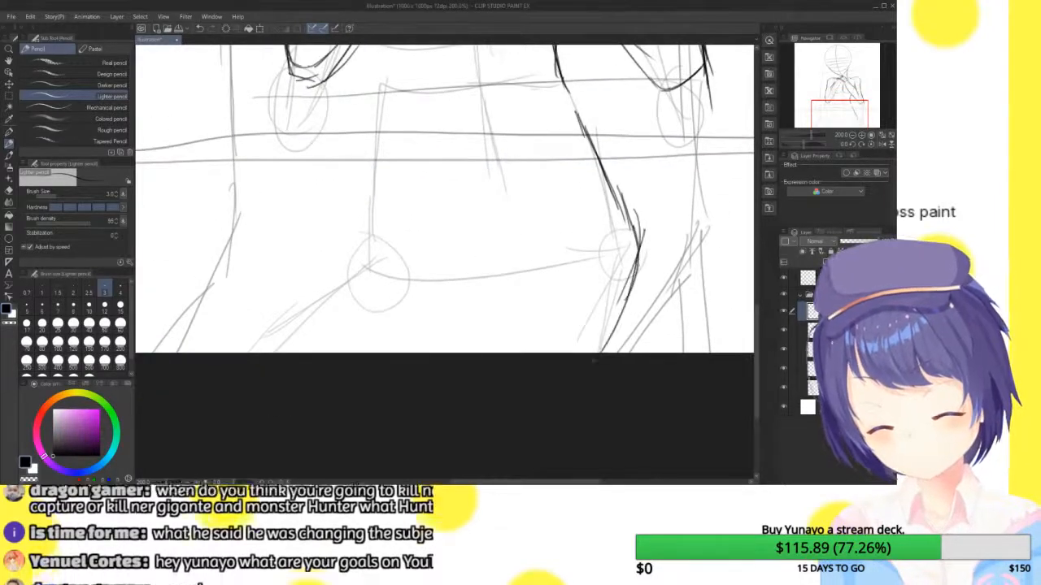
{"action": "left_click_drag", "start_coordinate": [639, 244], "coordinate": [597, 351]}
{"action": "left_click_drag", "start_coordinate": [507, 241], "coordinate": [452, 353]}
{"action": "left_click_drag", "start_coordinate": [480, 286], "coordinate": [453, 353]}
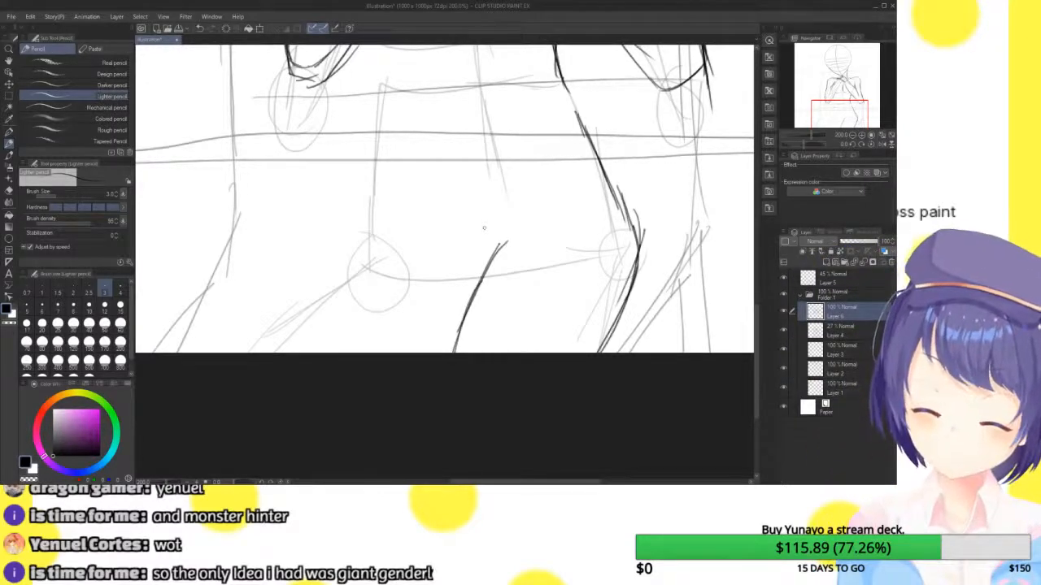
- Outline the left hip and the outer edge of the left thigh down to the lower canvas edge
{"action": "left_click_drag", "start_coordinate": [835, 109], "coordinate": [831, 107]}
{"action": "left_click_drag", "start_coordinate": [420, 153], "coordinate": [399, 244]}
{"action": "left_click_drag", "start_coordinate": [414, 180], "coordinate": [392, 282]}
{"action": "mouse_move", "coordinate": [403, 236]}
{"action": "left_mouse_down"}
{"action": "mouse_move", "coordinate": [379, 298]}
{"action": "mouse_move", "coordinate": [356, 307]}
{"action": "left_mouse_up"}
{"action": "left_click_drag", "start_coordinate": [392, 262], "coordinate": [295, 383]}
- Draw the left thigh's inner edge from the point where the legs meet down to the lower canvas edge
{"action": "left_click_drag", "start_coordinate": [557, 250], "coordinate": [536, 285]}
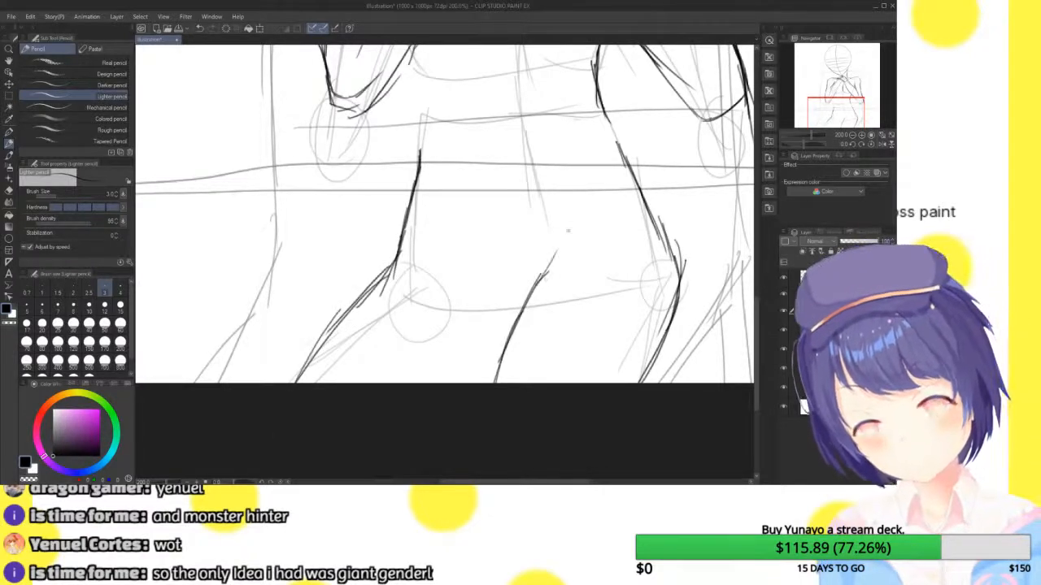
{"action": "mouse_move", "coordinate": [561, 239]}
{"action": "left_mouse_down"}
{"action": "mouse_move", "coordinate": [544, 281]}
{"action": "mouse_move", "coordinate": [537, 272]}
{"action": "mouse_move", "coordinate": [514, 305]}
{"action": "left_mouse_up"}
{"action": "left_click_drag", "start_coordinate": [553, 260], "coordinate": [482, 352]}
{"action": "left_click_drag", "start_coordinate": [518, 295], "coordinate": [454, 383]}
{"action": "left_click_drag", "start_coordinate": [495, 322], "coordinate": [441, 384]}
{"action": "left_click_drag", "start_coordinate": [543, 266], "coordinate": [515, 280]}
- Sketch the hip crease running diagonally from the lower belly to where the thighs meet
{"action": "left_click_drag", "start_coordinate": [473, 200], "coordinate": [517, 275]}
{"action": "left_click_drag", "start_coordinate": [485, 213], "coordinate": [532, 285]}
{"action": "left_click_drag", "start_coordinate": [506, 252], "coordinate": [520, 279]}
{"action": "mouse_move", "coordinate": [488, 220]}
{"action": "left_mouse_down"}
{"action": "mouse_move", "coordinate": [534, 270]}
{"action": "mouse_move", "coordinate": [496, 228]}
{"action": "left_mouse_up"}
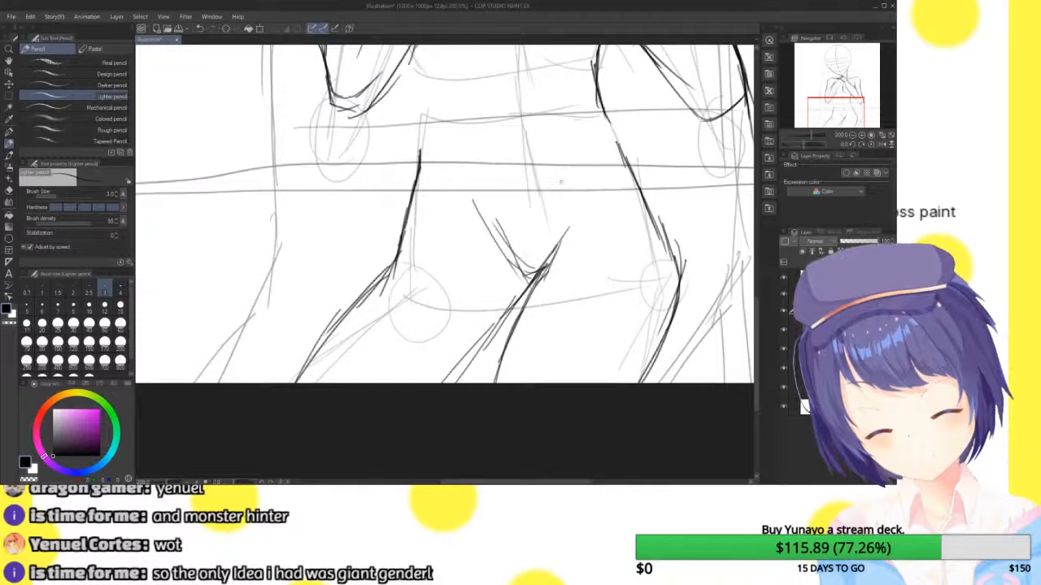
- Create a new layer above the body outline and hide the 27% body skeleton layer
{"action": "scroll", "coordinate": [561, 182], "scroll_direction": "down", "scroll_amount": 4}
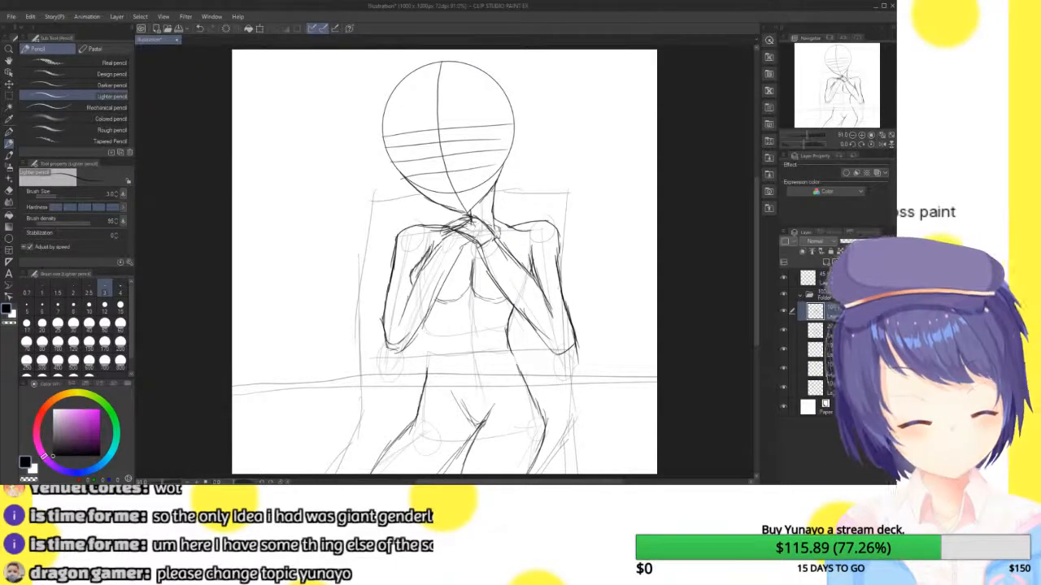
{"action": "key", "text": "ctrl+shift+n"}
{"action": "left_click", "coordinate": [783, 312]}
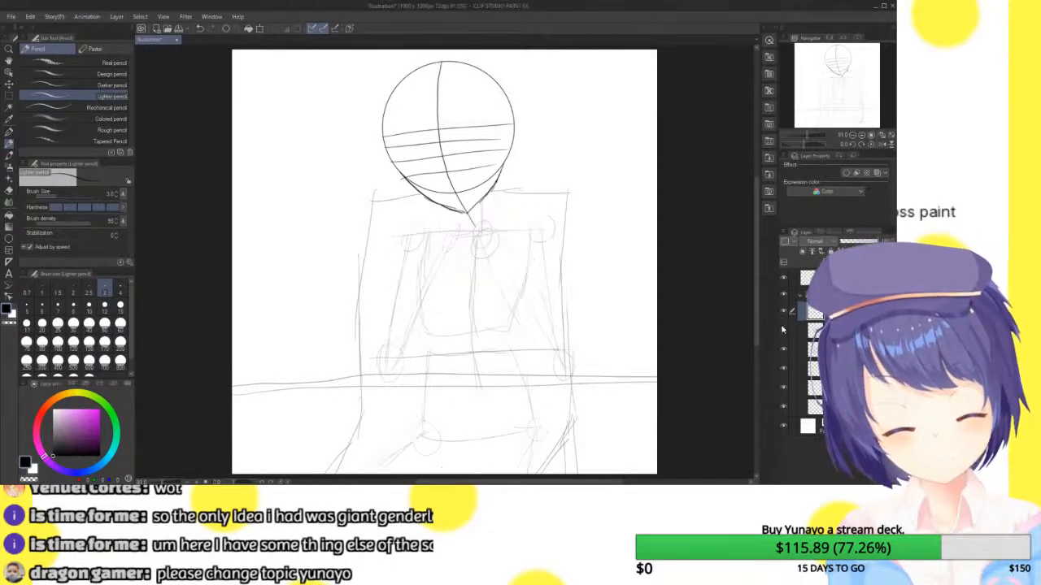
{"action": "left_click", "coordinate": [782, 314]}
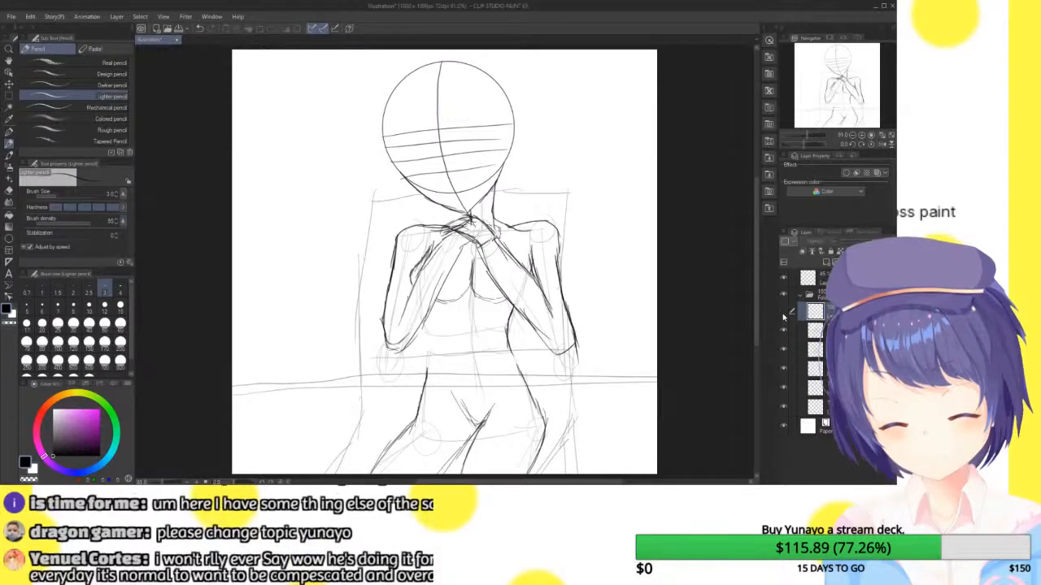
{"action": "left_click", "coordinate": [783, 352]}
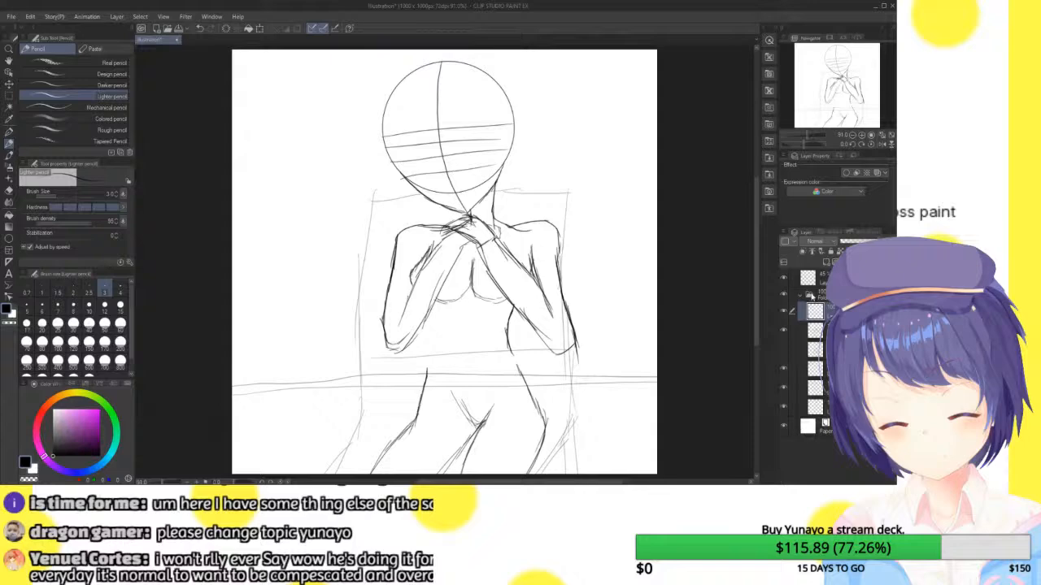
- Outline the left side of the torso on the new layer from the chest through the waist to the hip
{"action": "left_click", "coordinate": [863, 136]}
{"action": "left_click", "coordinate": [864, 136]}
{"action": "left_click", "coordinate": [864, 136]}
{"action": "left_click_drag", "start_coordinate": [561, 296], "coordinate": [578, 343]}
{"action": "left_click_drag", "start_coordinate": [436, 242], "coordinate": [433, 317]}
{"action": "left_click_drag", "start_coordinate": [437, 277], "coordinate": [426, 357]}
{"action": "left_click_drag", "start_coordinate": [432, 313], "coordinate": [424, 374]}
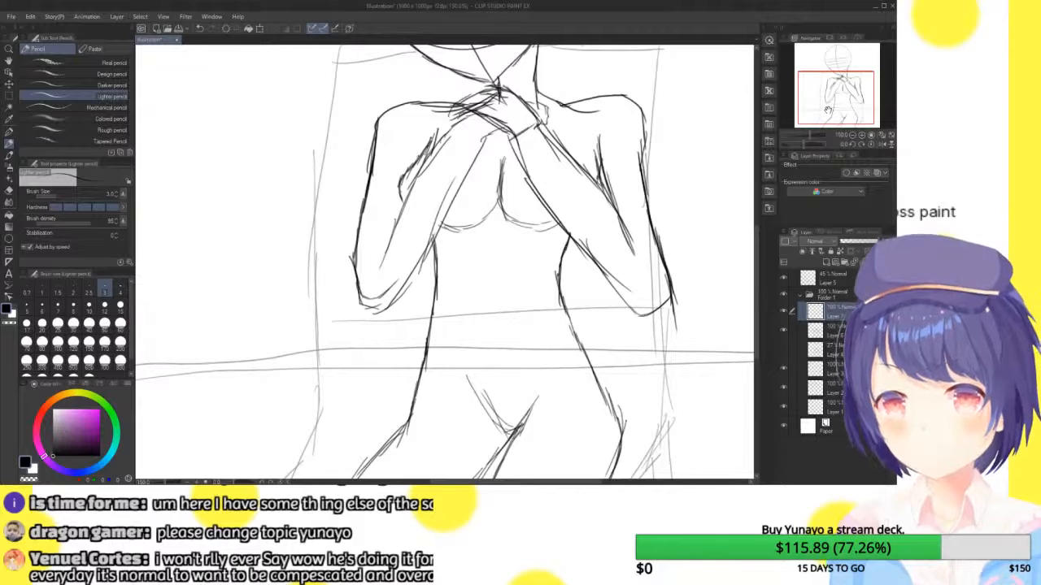
- Add another new layer and lower the opacity of the facial guideline layer to about 23%
{"action": "left_click_drag", "start_coordinate": [832, 92], "coordinate": [834, 63]}
{"action": "key", "text": "ctrl+shift+n"}
{"action": "left_click", "coordinate": [816, 407]}
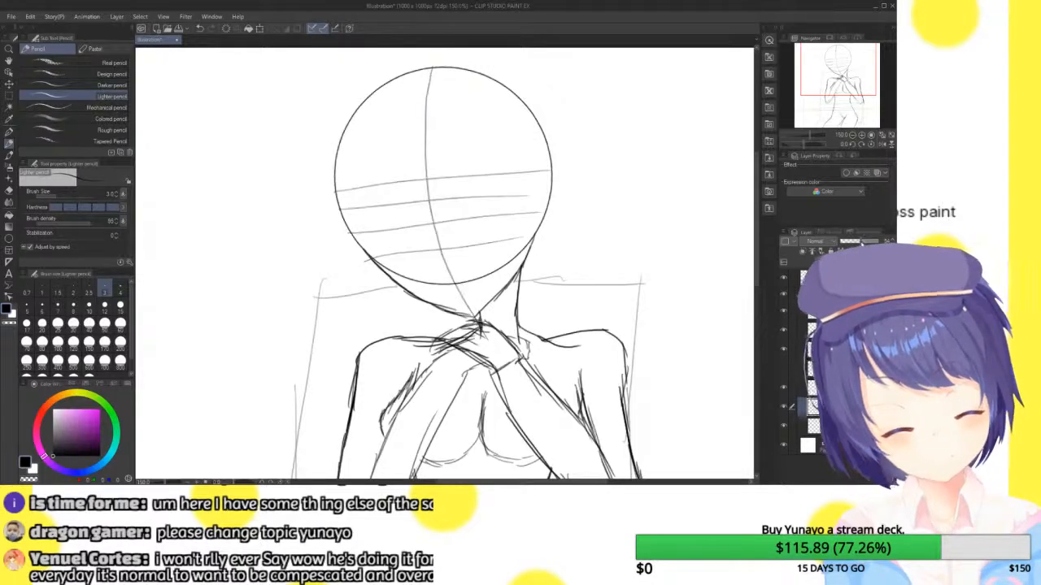
{"action": "left_click_drag", "start_coordinate": [848, 244], "coordinate": [854, 244]}
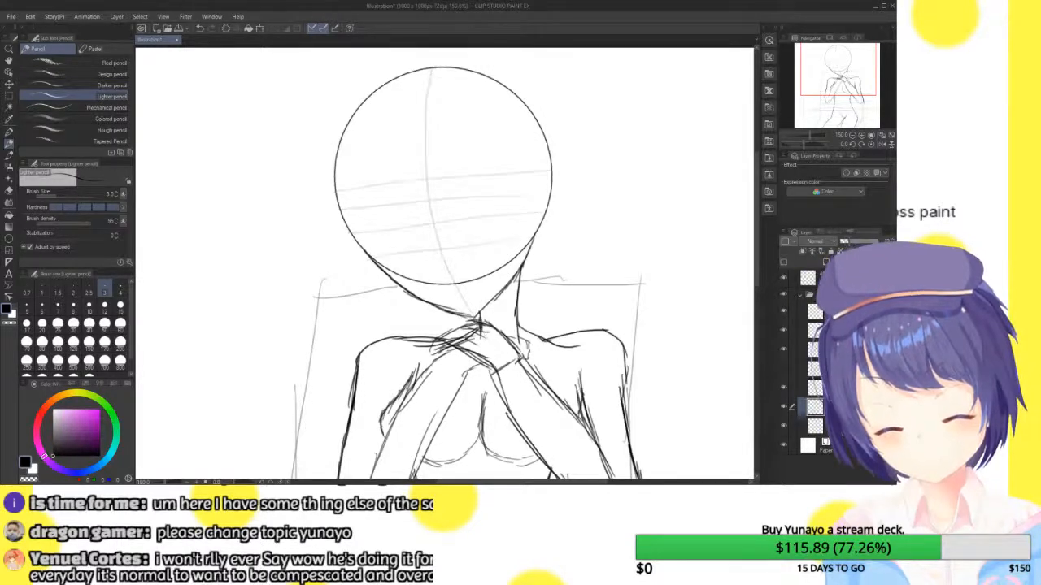
- Make the new top layer active over the lower face and save the illustration as "Yunayo minimaru fanart"
{"action": "left_click", "coordinate": [838, 311]}
{"action": "left_click", "coordinate": [862, 136]}
{"action": "left_click", "coordinate": [862, 136]}
{"action": "left_click", "coordinate": [862, 136]}
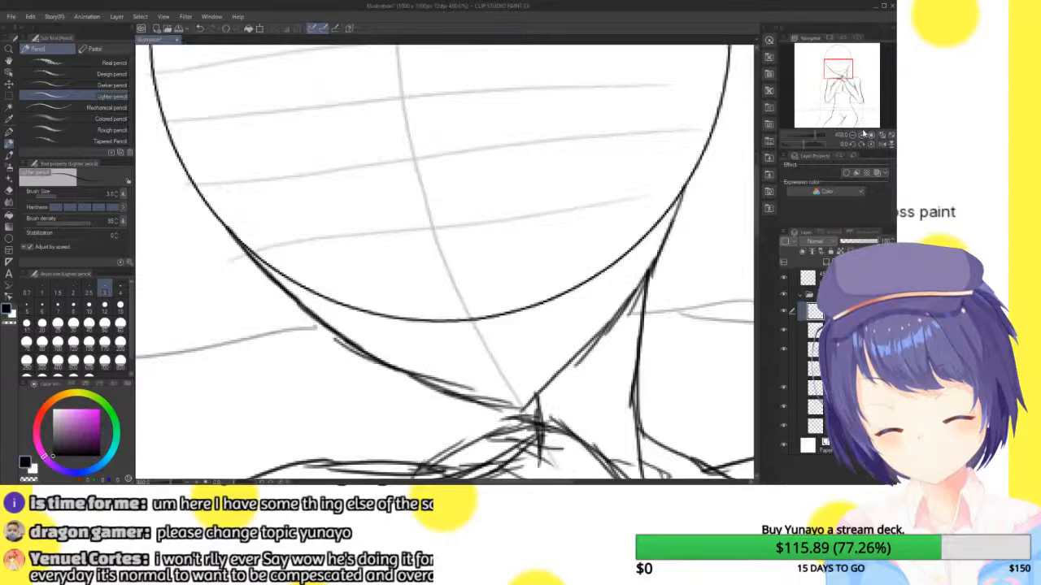
{"action": "left_click_drag", "start_coordinate": [846, 71], "coordinate": [841, 71]}
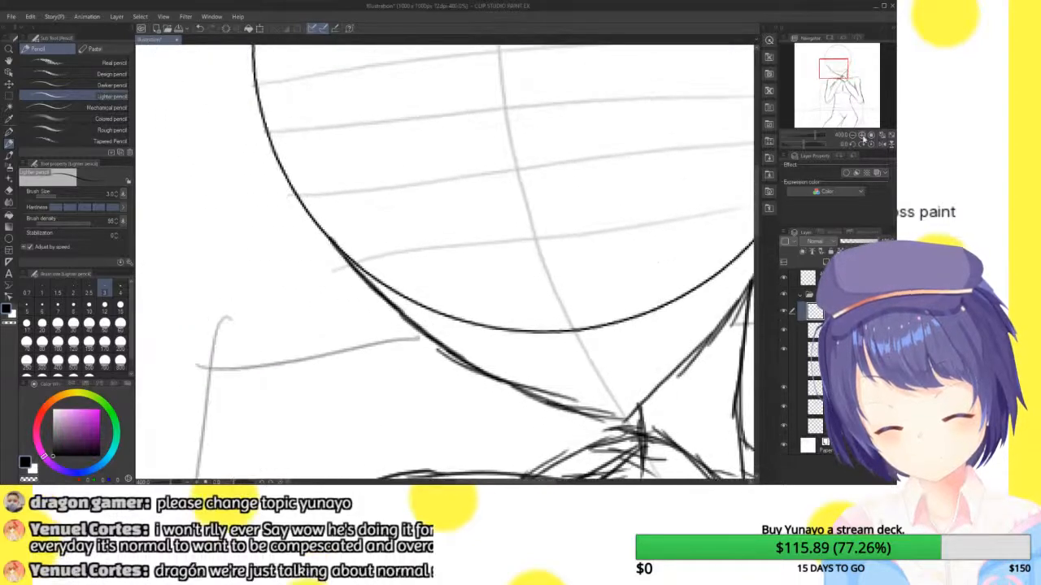
{"action": "left_click_drag", "start_coordinate": [818, 136], "coordinate": [805, 149]}
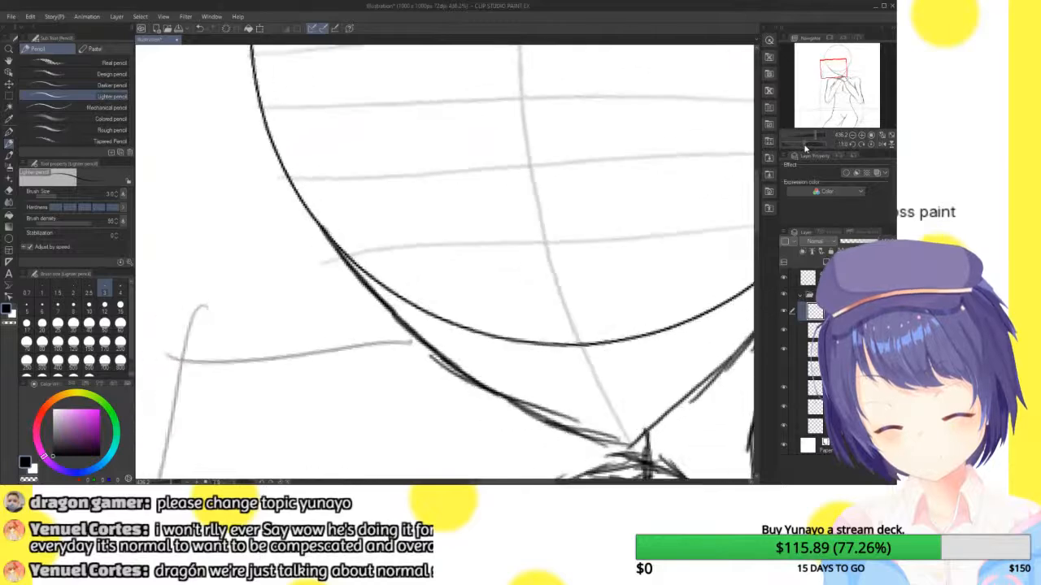
{"action": "left_click_drag", "start_coordinate": [832, 73], "coordinate": [839, 68]}
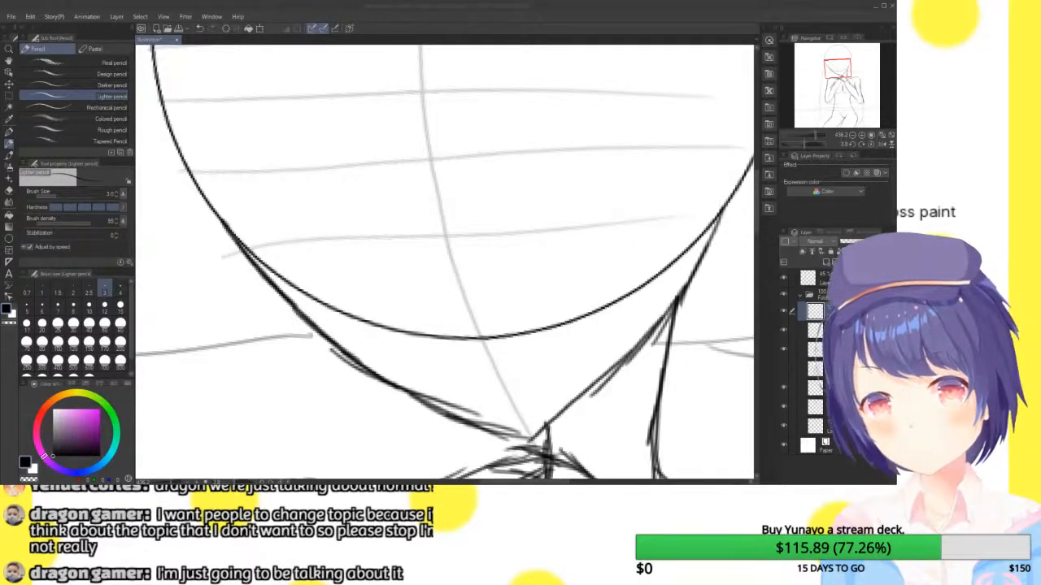
{"action": "key", "text": "alt+Tab"}
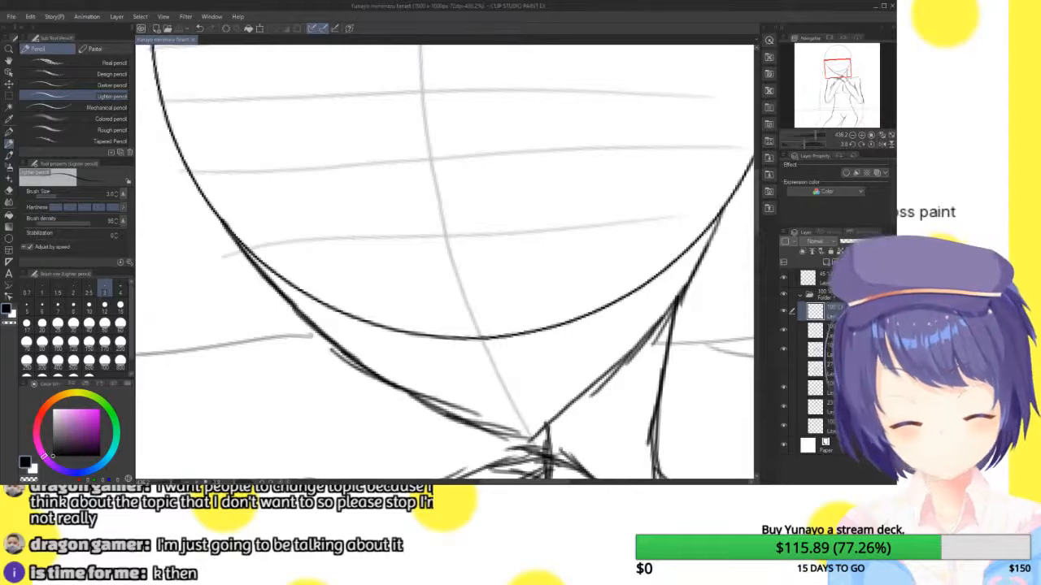
{"action": "left_click_drag", "start_coordinate": [836, 72], "coordinate": [834, 72]}
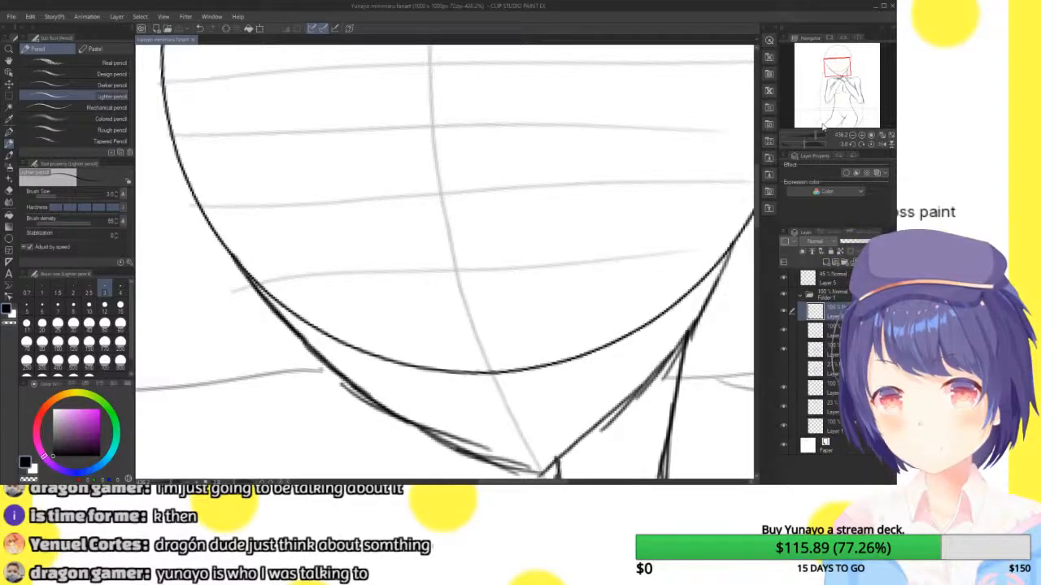
- Draw a thick upper lash line for the character's eye with a downturned outer corner, along the facial guideline
{"action": "left_click_drag", "start_coordinate": [841, 63], "coordinate": [837, 64]}
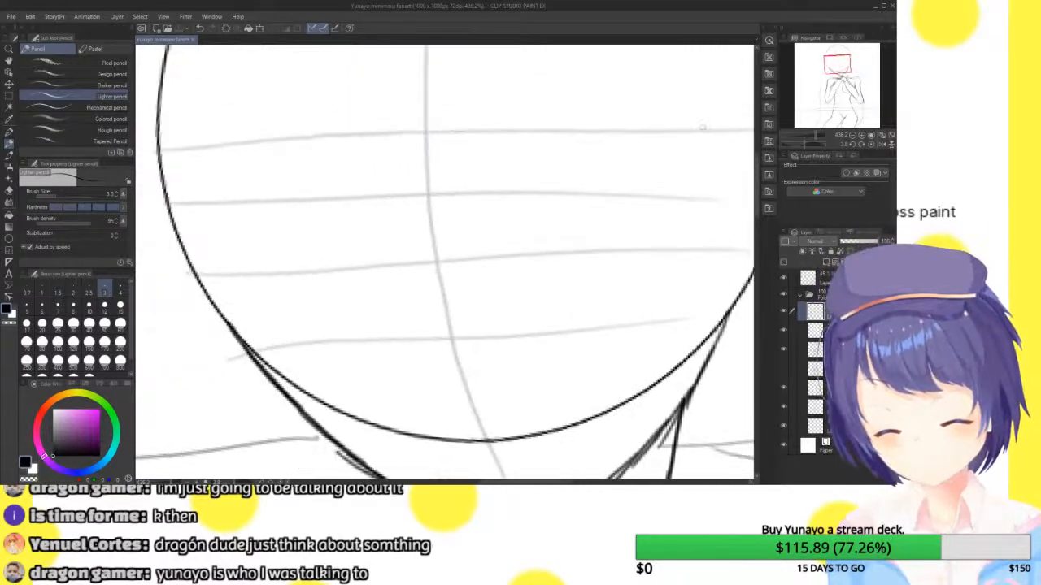
{"action": "left_click_drag", "start_coordinate": [523, 267], "coordinate": [624, 252]}
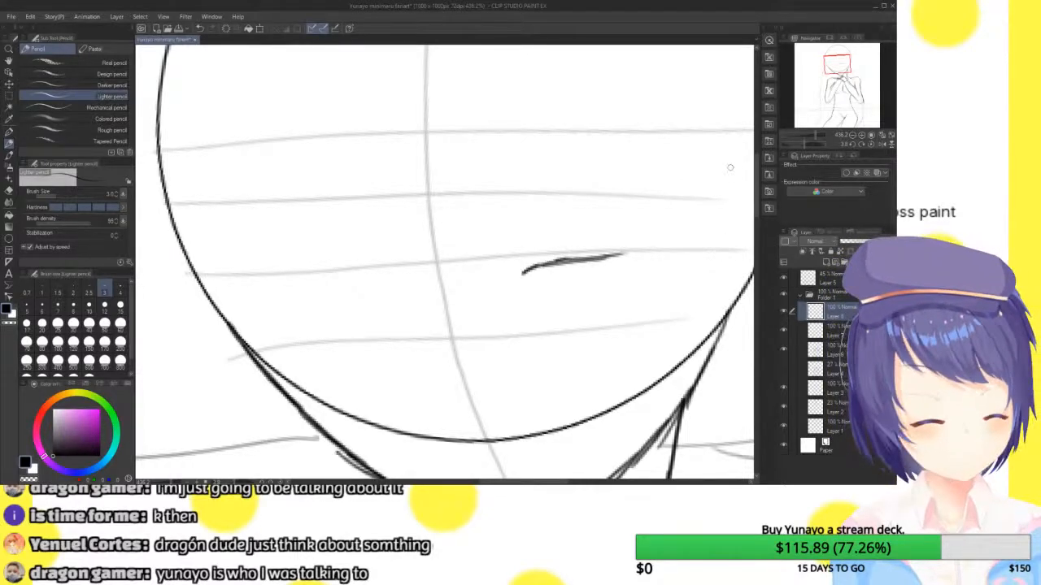
{"action": "left_click_drag", "start_coordinate": [573, 260], "coordinate": [643, 254]}
{"action": "mouse_move", "coordinate": [605, 258]}
{"action": "left_mouse_down"}
{"action": "mouse_move", "coordinate": [657, 258]}
{"action": "mouse_move", "coordinate": [637, 304]}
{"action": "left_mouse_up"}
{"action": "mouse_move", "coordinate": [647, 262]}
{"action": "left_mouse_down"}
{"action": "mouse_move", "coordinate": [637, 302]}
{"action": "mouse_move", "coordinate": [640, 283]}
{"action": "mouse_move", "coordinate": [583, 272]}
{"action": "mouse_move", "coordinate": [514, 277]}
{"action": "mouse_move", "coordinate": [650, 257]}
{"action": "left_mouse_up"}
{"action": "mouse_move", "coordinate": [649, 257]}
{"action": "left_mouse_down"}
{"action": "mouse_move", "coordinate": [641, 291]}
{"action": "mouse_move", "coordinate": [610, 265]}
{"action": "mouse_move", "coordinate": [522, 274]}
{"action": "left_mouse_up"}
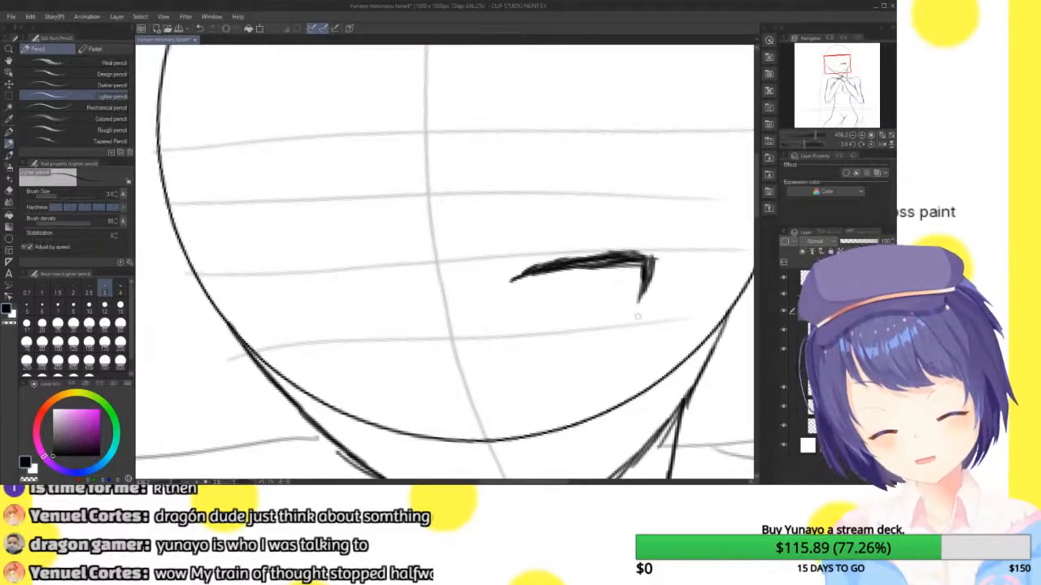
- Complete the eye with a curved lower lid and two iris sides, and draw a thin arched eyebrow line above it
{"action": "mouse_move", "coordinate": [644, 289]}
{"action": "left_mouse_down"}
{"action": "mouse_move", "coordinate": [621, 324]}
{"action": "mouse_move", "coordinate": [562, 335]}
{"action": "mouse_move", "coordinate": [543, 325]}
{"action": "mouse_move", "coordinate": [583, 331]}
{"action": "left_mouse_up"}
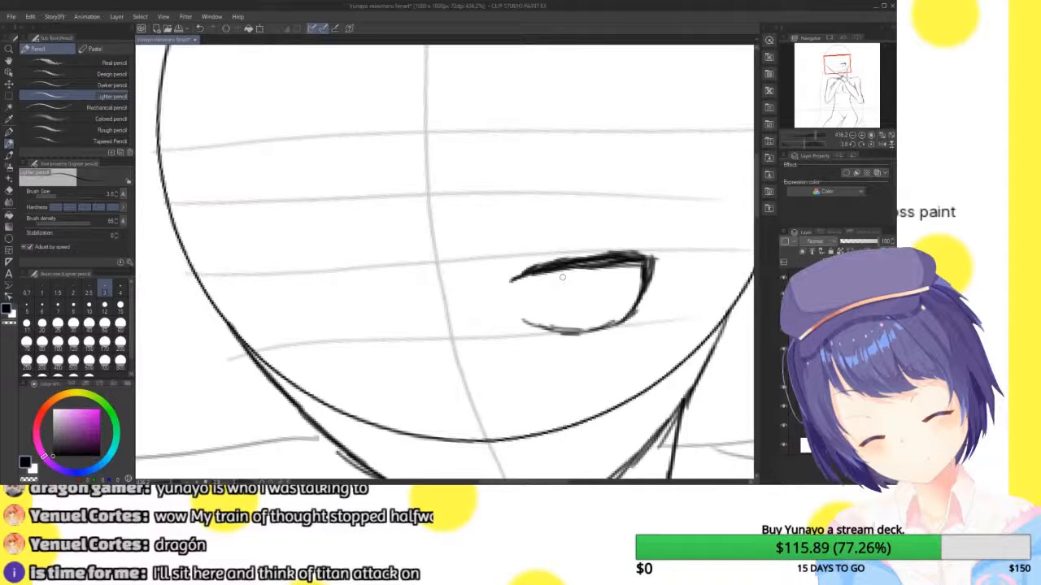
{"action": "mouse_move", "coordinate": [559, 267]}
{"action": "left_mouse_down"}
{"action": "mouse_move", "coordinate": [550, 308]}
{"action": "mouse_move", "coordinate": [568, 332]}
{"action": "left_mouse_up"}
{"action": "left_click_drag", "start_coordinate": [550, 270], "coordinate": [557, 325]}
{"action": "left_click_drag", "start_coordinate": [602, 267], "coordinate": [601, 327]}
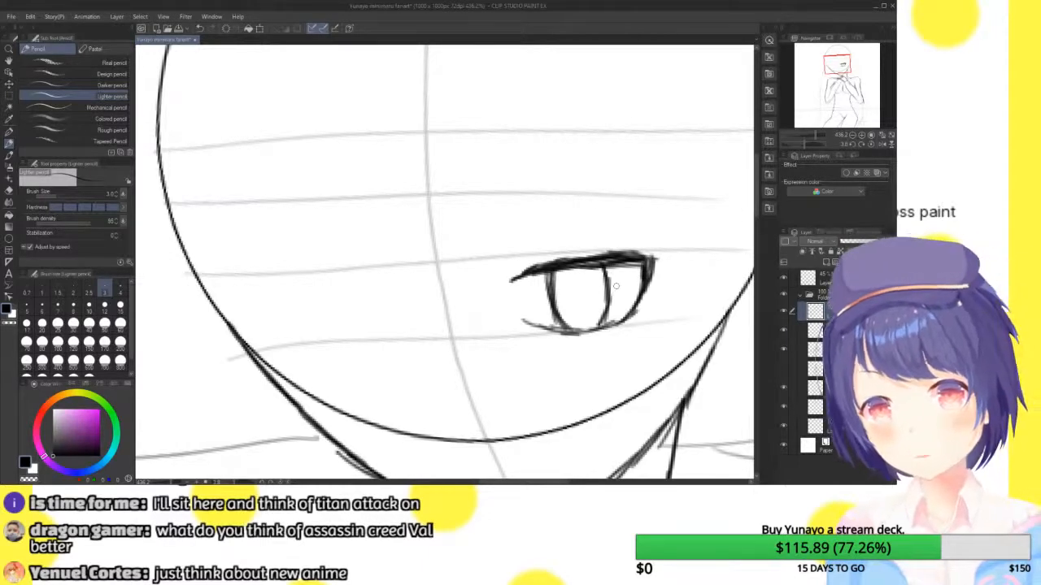
{"action": "left_click_drag", "start_coordinate": [846, 56], "coordinate": [850, 59]}
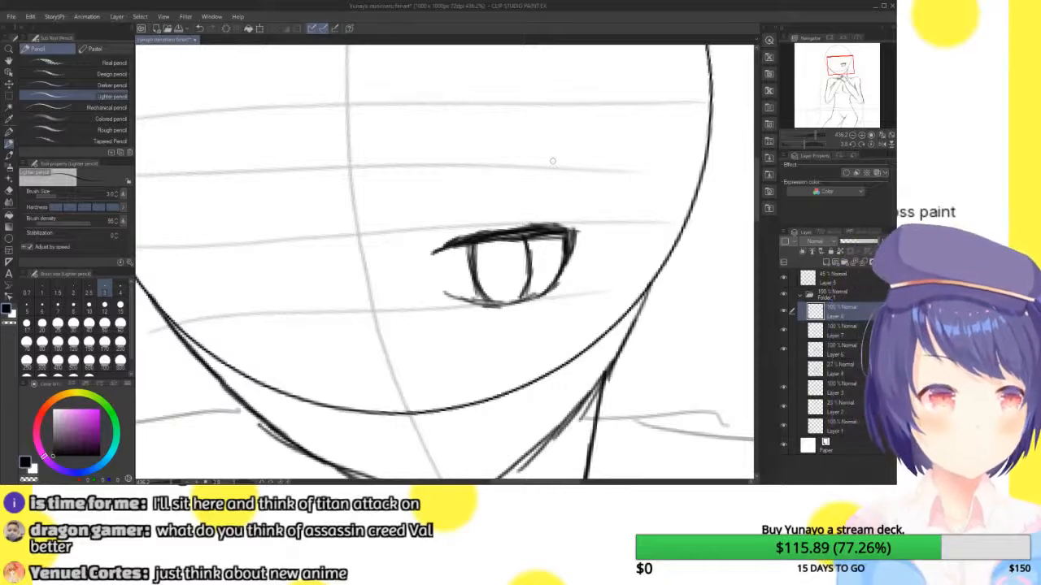
{"action": "left_click_drag", "start_coordinate": [405, 200], "coordinate": [550, 190]}
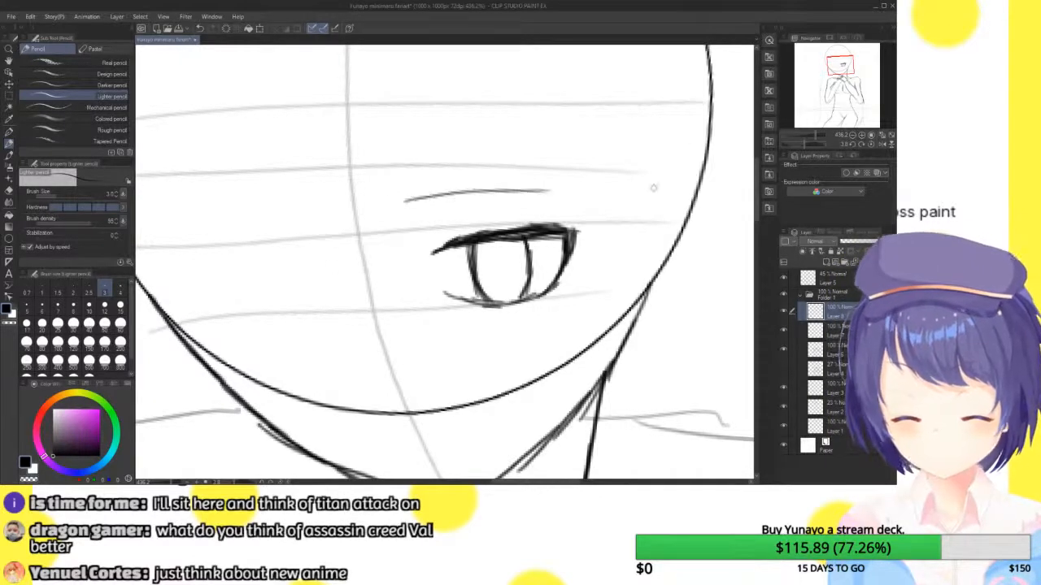
{"action": "left_click_drag", "start_coordinate": [849, 69], "coordinate": [846, 75]}
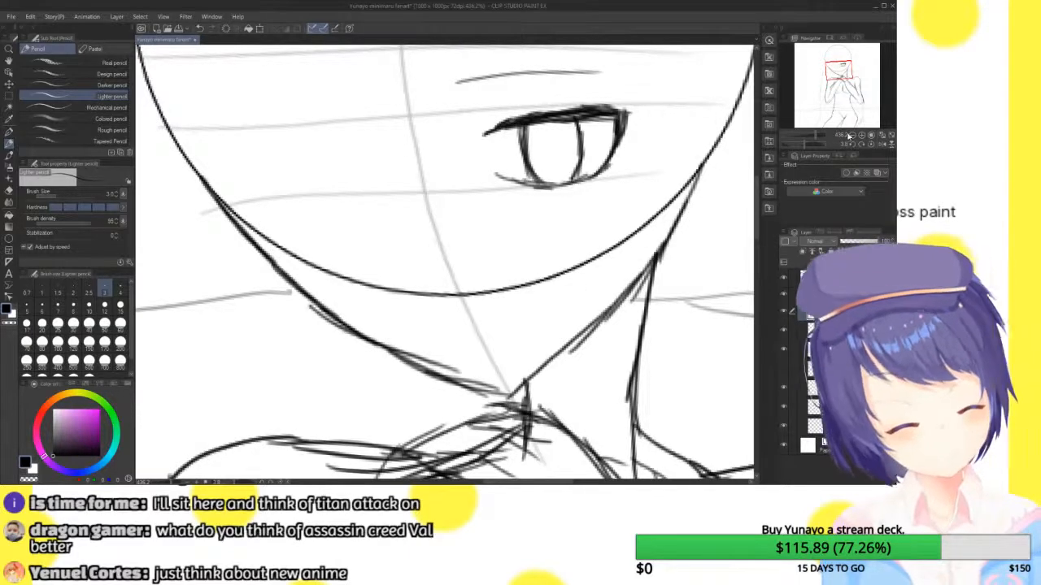
{"action": "left_click_drag", "start_coordinate": [849, 135], "coordinate": [811, 130]}
{"action": "left_click_drag", "start_coordinate": [839, 59], "coordinate": [837, 68]}
{"action": "left_click_drag", "start_coordinate": [697, 137], "coordinate": [691, 371]}
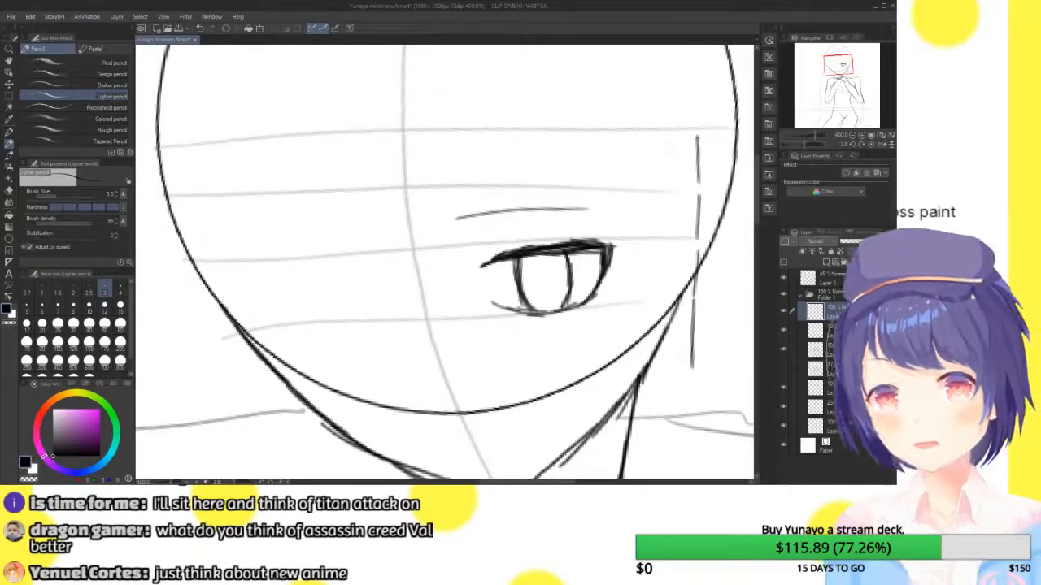
{"action": "left_click_drag", "start_coordinate": [691, 370], "coordinate": [697, 134]}
- Draw a small nose mark on the vertical face guideline and a slightly smiling mouth line beneath it
{"action": "key", "text": "ctrl+plus"}
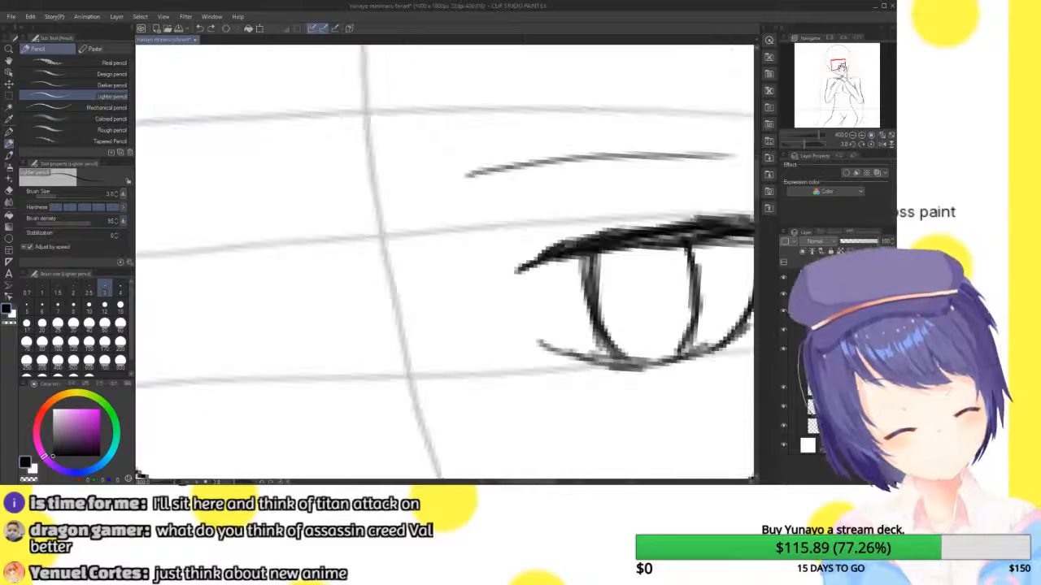
{"action": "scroll", "coordinate": [444, 262], "scroll_direction": "down", "scroll_amount": 5}
{"action": "mouse_move", "coordinate": [545, 261]}
{"action": "left_mouse_down"}
{"action": "mouse_move", "coordinate": [541, 300]}
{"action": "mouse_move", "coordinate": [540, 290]}
{"action": "mouse_move", "coordinate": [561, 319]}
{"action": "left_mouse_up"}
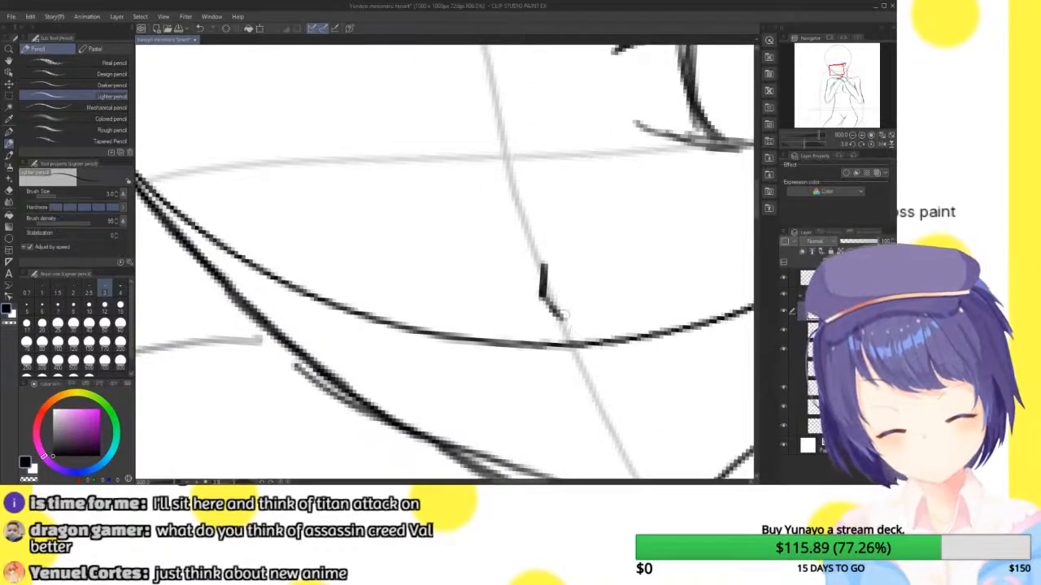
{"action": "mouse_move", "coordinate": [533, 395]}
{"action": "left_mouse_down"}
{"action": "mouse_move", "coordinate": [614, 396]}
{"action": "mouse_move", "coordinate": [653, 382]}
{"action": "mouse_move", "coordinate": [672, 361]}
{"action": "left_mouse_up"}
{"action": "left_click_drag", "start_coordinate": [864, 136], "coordinate": [851, 136]}
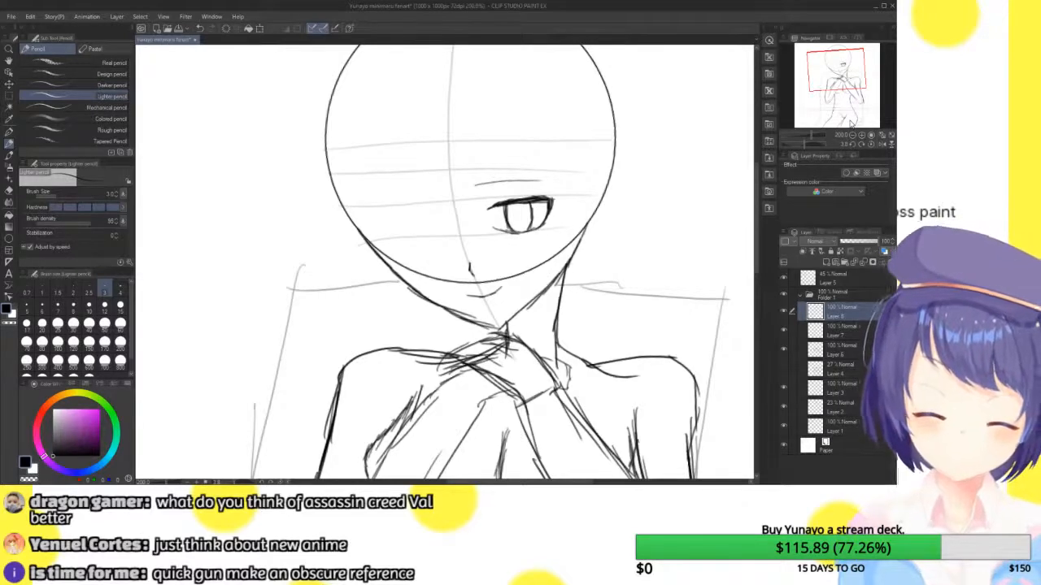
- Add a new layer and sketch the long central bang from the crown of the head down toward the nose
{"action": "left_click", "coordinate": [826, 263]}
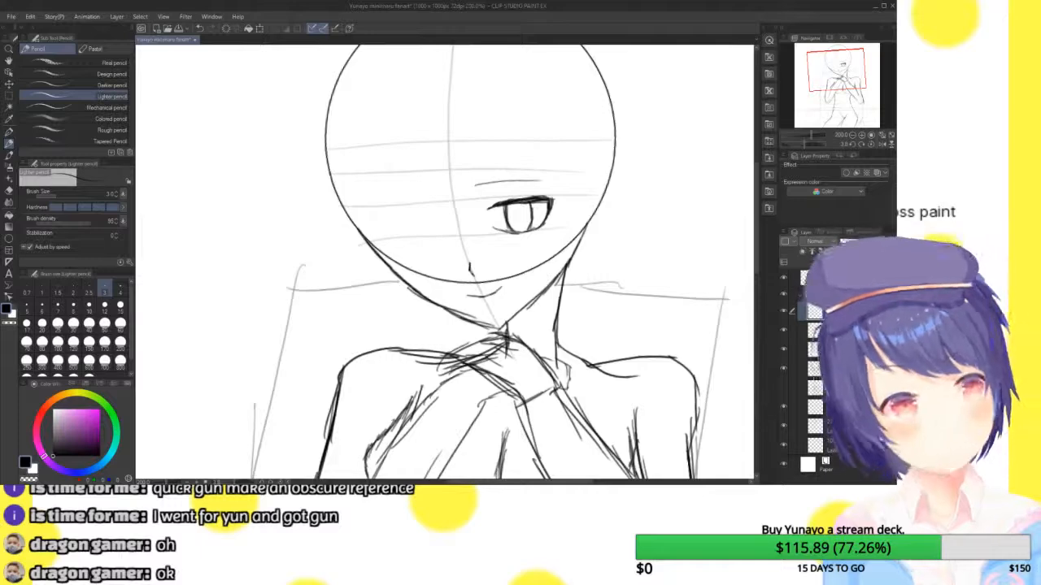
{"action": "mouse_move", "coordinate": [455, 244]}
{"action": "left_mouse_down"}
{"action": "mouse_move", "coordinate": [449, 325]}
{"action": "mouse_move", "coordinate": [467, 229]}
{"action": "left_mouse_up"}
{"action": "mouse_move", "coordinate": [462, 65]}
{"action": "left_mouse_down"}
{"action": "mouse_move", "coordinate": [480, 52]}
{"action": "mouse_move", "coordinate": [496, 130]}
{"action": "mouse_move", "coordinate": [491, 200]}
{"action": "left_mouse_up"}
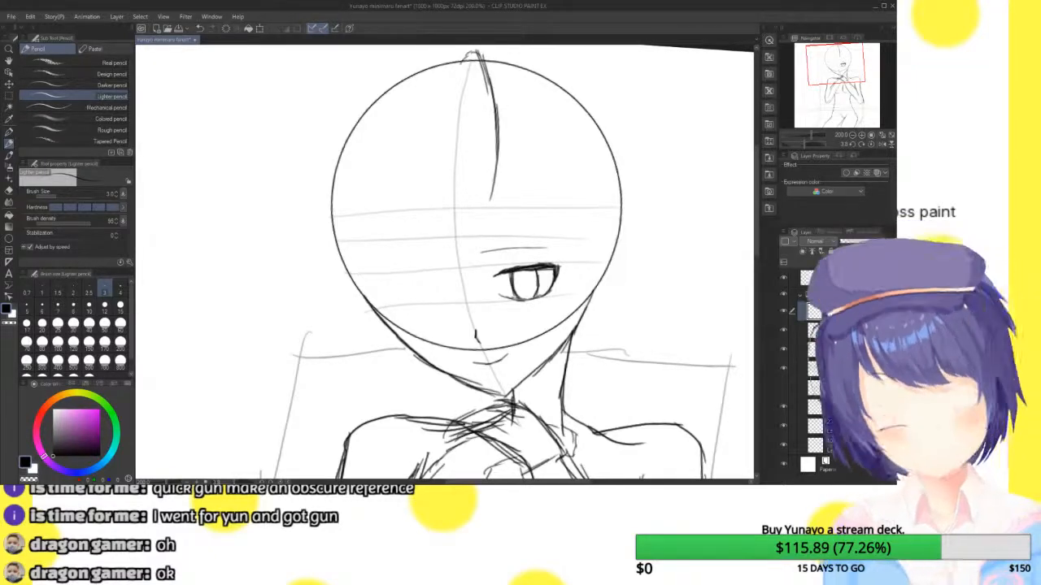
{"action": "left_click_drag", "start_coordinate": [497, 132], "coordinate": [486, 232]}
{"action": "left_click_drag", "start_coordinate": [498, 167], "coordinate": [478, 291]}
{"action": "left_click_drag", "start_coordinate": [491, 234], "coordinate": [461, 316]}
{"action": "left_click_drag", "start_coordinate": [463, 213], "coordinate": [457, 328]}
- Extend the central bang with tapering strands sweeping down and left to the lower edge of the head circle
{"action": "scroll", "coordinate": [456, 322], "scroll_direction": "up", "scroll_amount": 5}
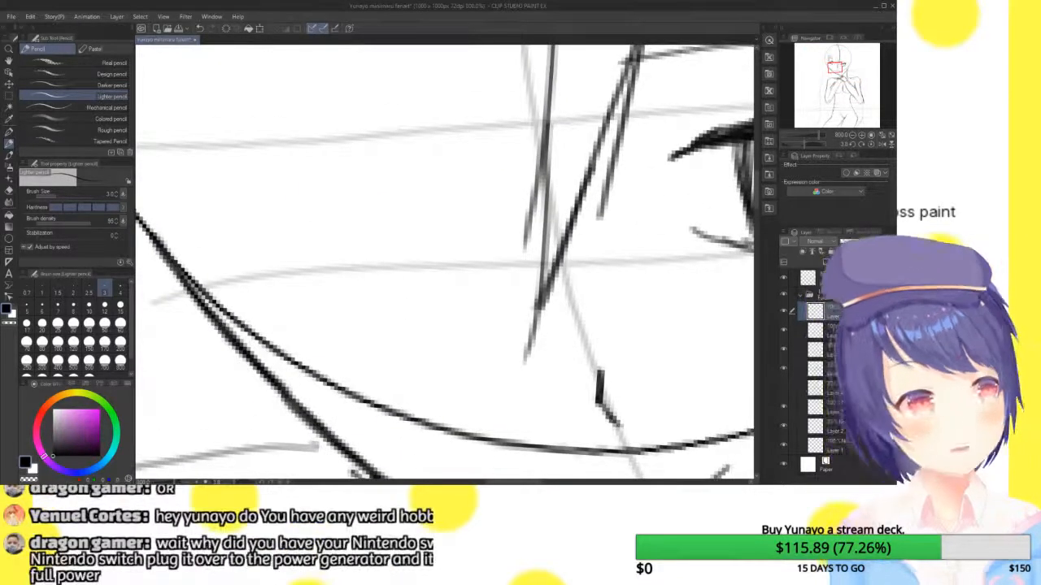
{"action": "scroll", "coordinate": [443, 273], "scroll_direction": "down", "scroll_amount": 2}
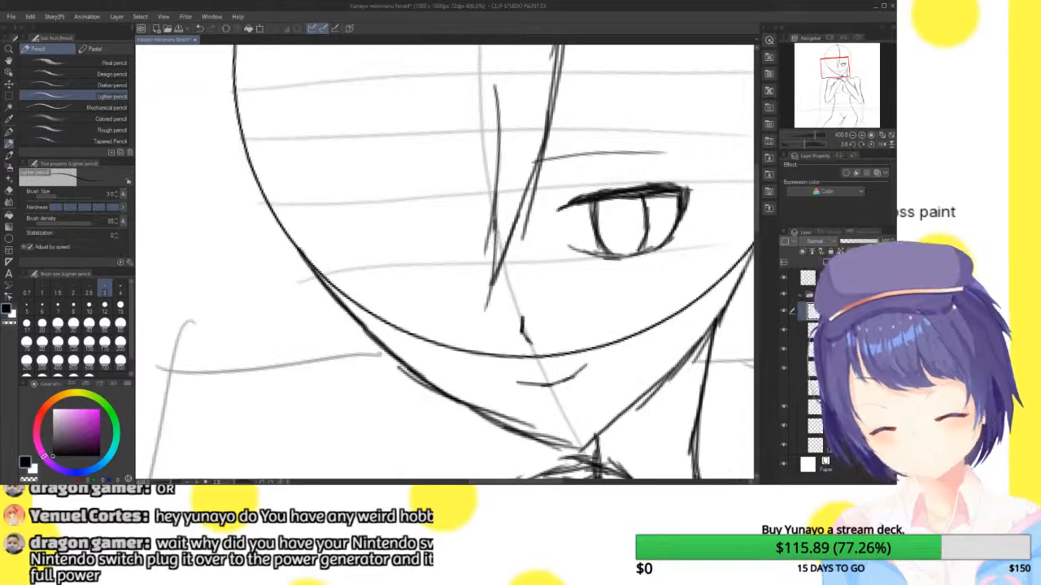
{"action": "left_click_drag", "start_coordinate": [496, 219], "coordinate": [467, 317]}
{"action": "left_click_drag", "start_coordinate": [488, 262], "coordinate": [439, 348]}
{"action": "left_click_drag", "start_coordinate": [461, 223], "coordinate": [449, 347]}
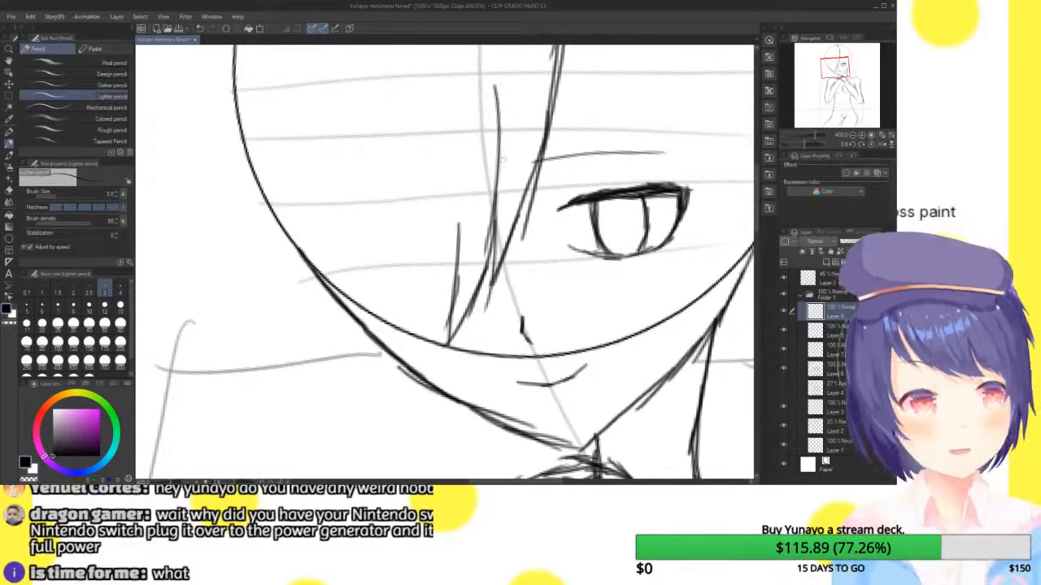
- Sketch further tapering bang strands across the left half of the face down to the jawline
{"action": "left_click_drag", "start_coordinate": [474, 167], "coordinate": [460, 228]}
{"action": "left_click_drag", "start_coordinate": [464, 222], "coordinate": [431, 311]}
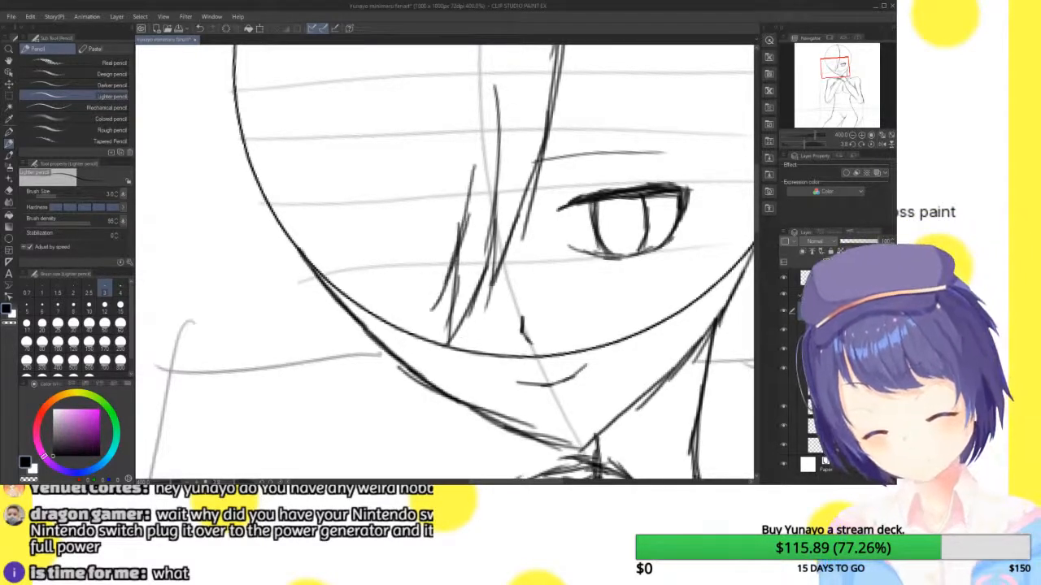
{"action": "left_click_drag", "start_coordinate": [457, 248], "coordinate": [395, 370]}
{"action": "left_click_drag", "start_coordinate": [457, 268], "coordinate": [393, 357]}
{"action": "mouse_move", "coordinate": [423, 313]}
{"action": "left_mouse_down"}
{"action": "mouse_move", "coordinate": [367, 388]}
{"action": "mouse_move", "coordinate": [415, 184]}
{"action": "left_mouse_up"}
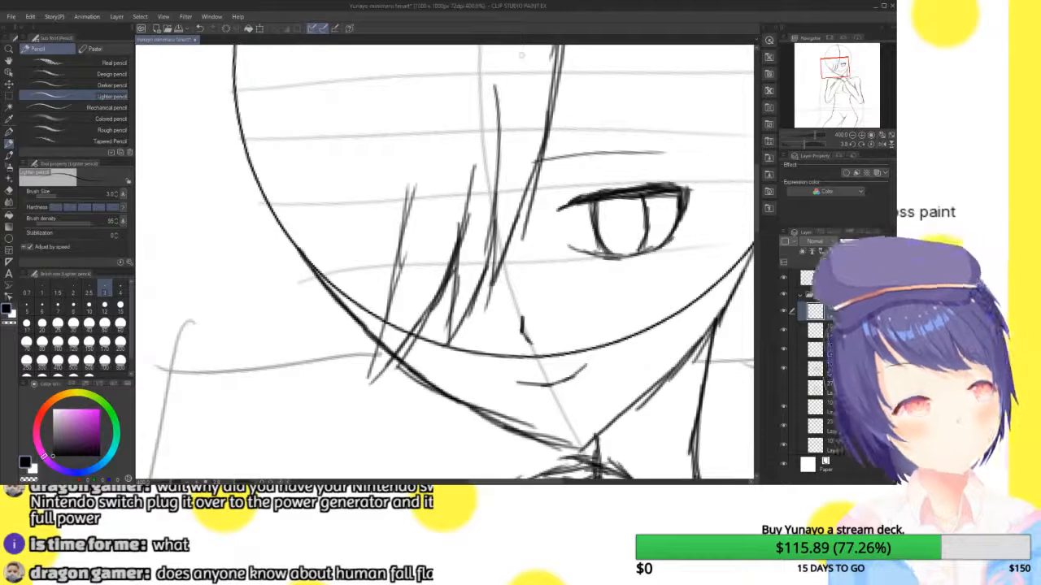
- Draw a narrow teardrop shape with a pointed top and rounded base on the forehead, using the layer below the hair layer
{"action": "left_click_drag", "start_coordinate": [835, 70], "coordinate": [834, 63]}
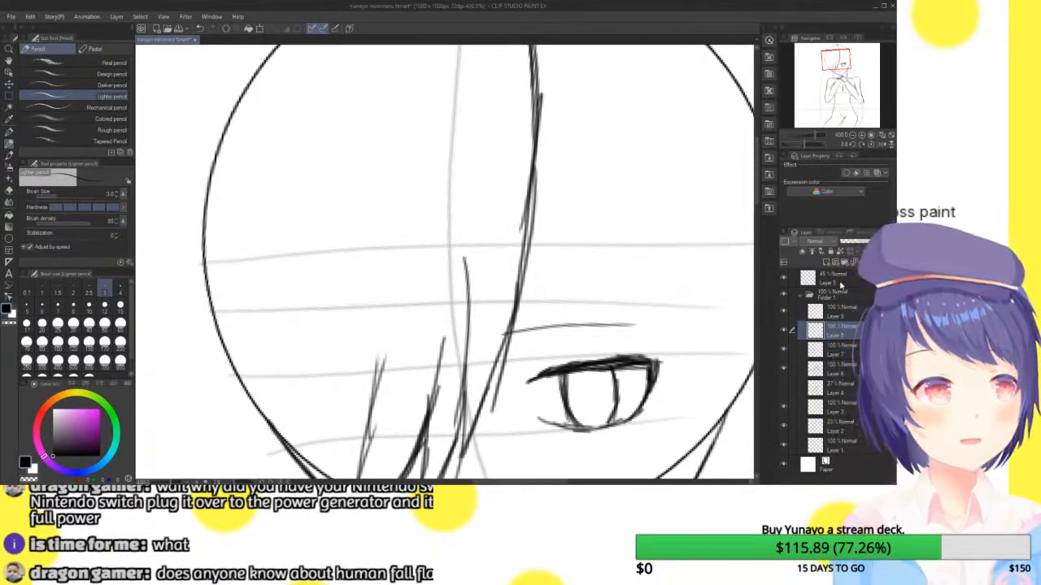
{"action": "mouse_move", "coordinate": [458, 310]}
{"action": "left_mouse_down"}
{"action": "mouse_move", "coordinate": [444, 203]}
{"action": "mouse_move", "coordinate": [453, 239]}
{"action": "mouse_move", "coordinate": [431, 179]}
{"action": "mouse_move", "coordinate": [468, 270]}
{"action": "left_mouse_up"}
{"action": "left_click_drag", "start_coordinate": [422, 153], "coordinate": [446, 225]}
{"action": "left_click_drag", "start_coordinate": [405, 126], "coordinate": [418, 242]}
{"action": "left_click_drag", "start_coordinate": [415, 169], "coordinate": [416, 278]}
{"action": "left_click_drag", "start_coordinate": [417, 208], "coordinate": [411, 299]}
{"action": "mouse_move", "coordinate": [418, 230]}
{"action": "left_mouse_down"}
{"action": "mouse_move", "coordinate": [411, 308]}
{"action": "mouse_move", "coordinate": [467, 322]}
{"action": "mouse_move", "coordinate": [469, 306]}
{"action": "left_mouse_up"}
{"action": "left_click_drag", "start_coordinate": [410, 301], "coordinate": [437, 317]}
- Return to the hair layer and sketch strands sweeping diagonally from beneath the teardrop shape and left forehead toward the nose
{"action": "left_click", "coordinate": [841, 312]}
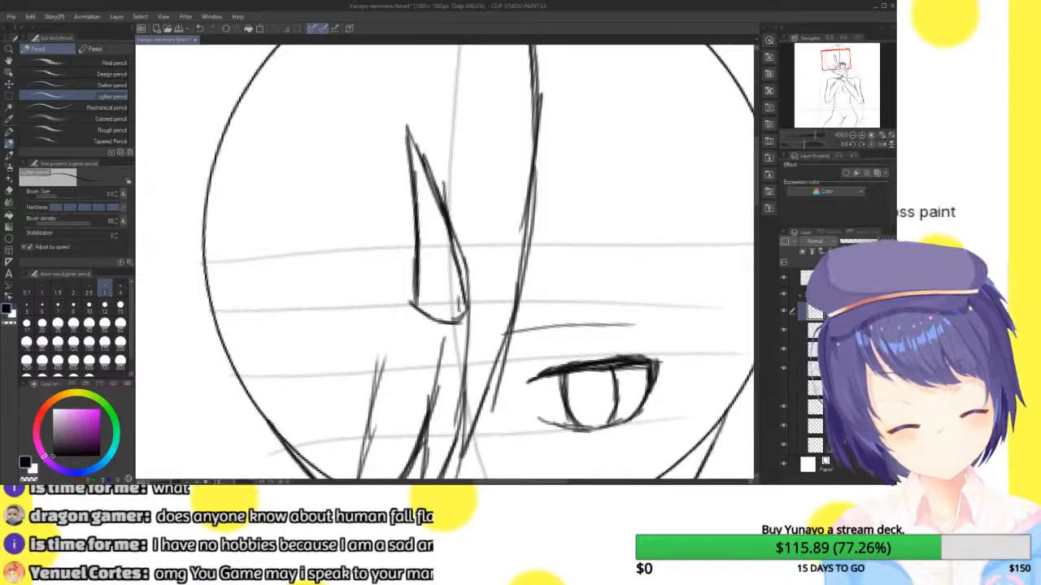
{"action": "left_click_drag", "start_coordinate": [842, 63], "coordinate": [815, 74]}
{"action": "mouse_move", "coordinate": [389, 119]}
{"action": "left_mouse_down"}
{"action": "mouse_move", "coordinate": [388, 192]}
{"action": "mouse_move", "coordinate": [414, 281]}
{"action": "left_mouse_up"}
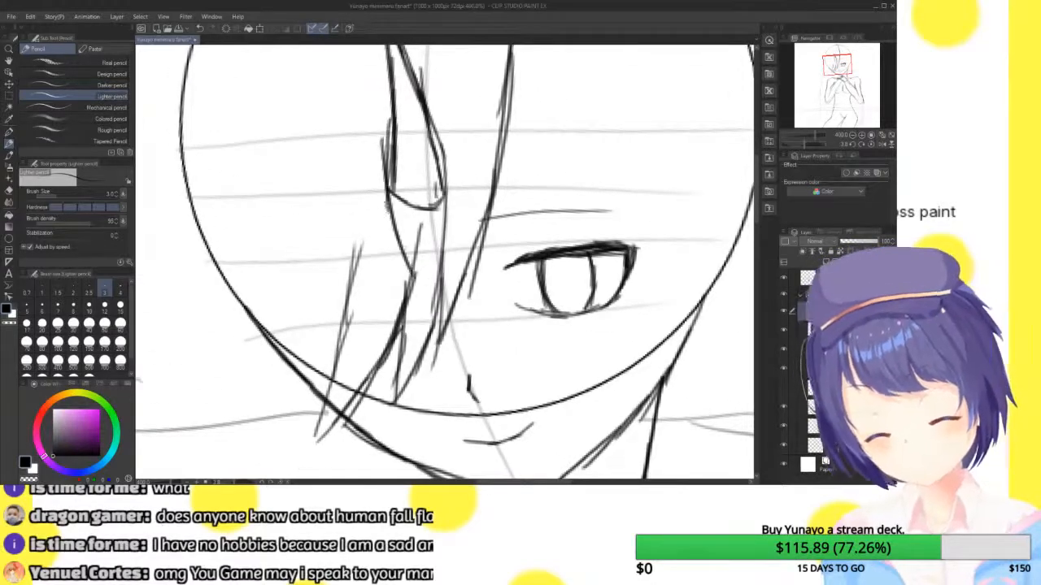
{"action": "left_click_drag", "start_coordinate": [382, 196], "coordinate": [467, 350]}
{"action": "left_click_drag", "start_coordinate": [309, 162], "coordinate": [458, 352]}
{"action": "left_click_drag", "start_coordinate": [319, 259], "coordinate": [486, 363]}
{"action": "left_click_drag", "start_coordinate": [403, 322], "coordinate": [497, 368]}
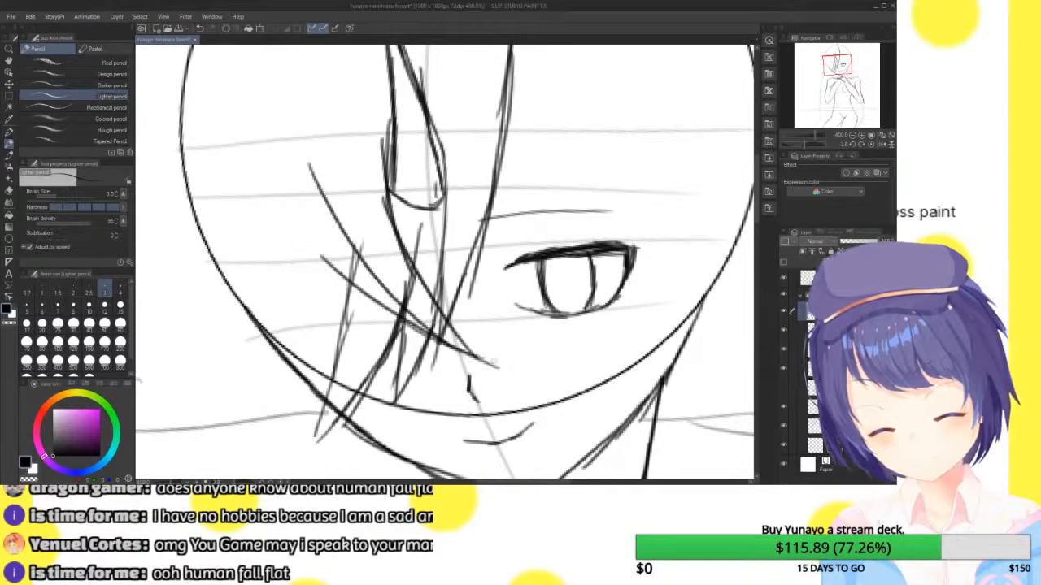
- Add more curved strands from the left edge of the head, sweeping diagonally across the covered side of the face
{"action": "left_click_drag", "start_coordinate": [268, 144], "coordinate": [345, 309]}
{"action": "left_click_drag", "start_coordinate": [272, 207], "coordinate": [440, 370]}
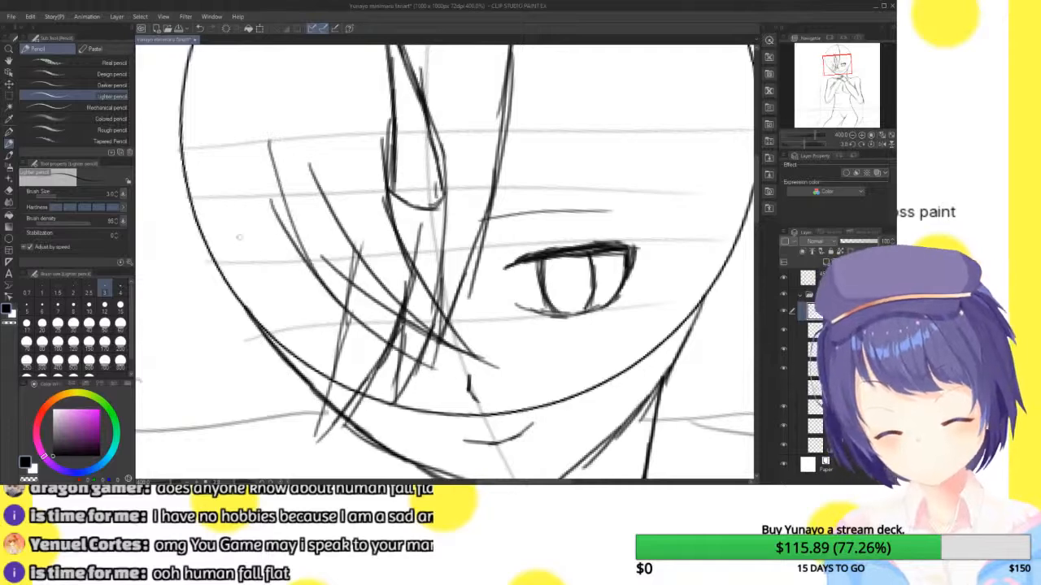
{"action": "left_click_drag", "start_coordinate": [210, 192], "coordinate": [436, 372]}
{"action": "left_click_drag", "start_coordinate": [299, 225], "coordinate": [333, 274]}
{"action": "left_click_drag", "start_coordinate": [283, 188], "coordinate": [348, 284]}
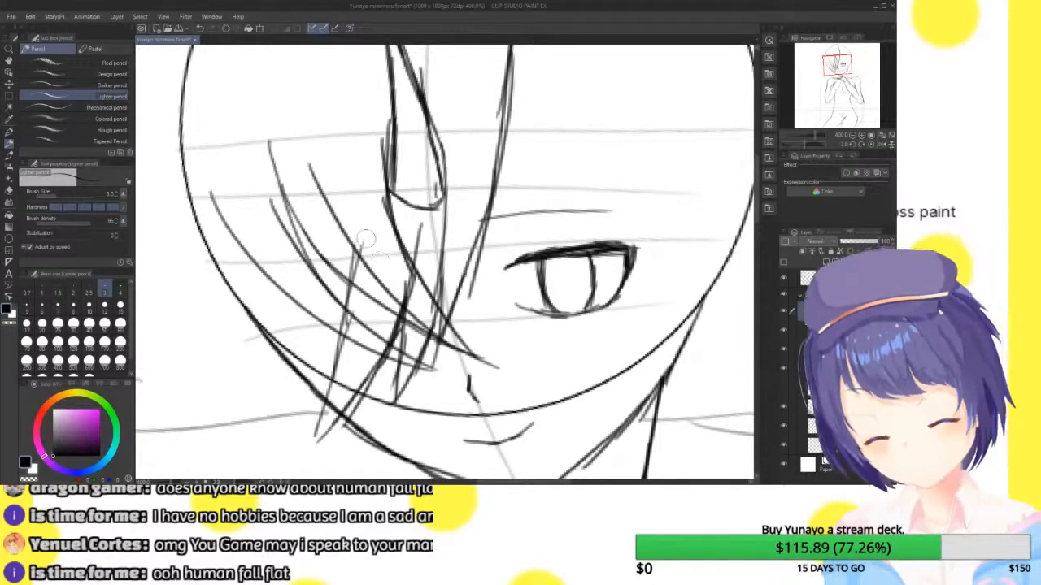
- Erase the overlapping segments where the downward bangs cross the diagonal hair strands
{"action": "mouse_move", "coordinate": [404, 299]}
{"action": "left_mouse_down"}
{"action": "mouse_move", "coordinate": [397, 327]}
{"action": "mouse_move", "coordinate": [444, 329]}
{"action": "left_mouse_up"}
{"action": "mouse_move", "coordinate": [355, 261]}
{"action": "left_mouse_down"}
{"action": "mouse_move", "coordinate": [368, 277]}
{"action": "mouse_move", "coordinate": [360, 265]}
{"action": "left_mouse_up"}
{"action": "left_click_drag", "start_coordinate": [345, 318], "coordinate": [348, 323]}
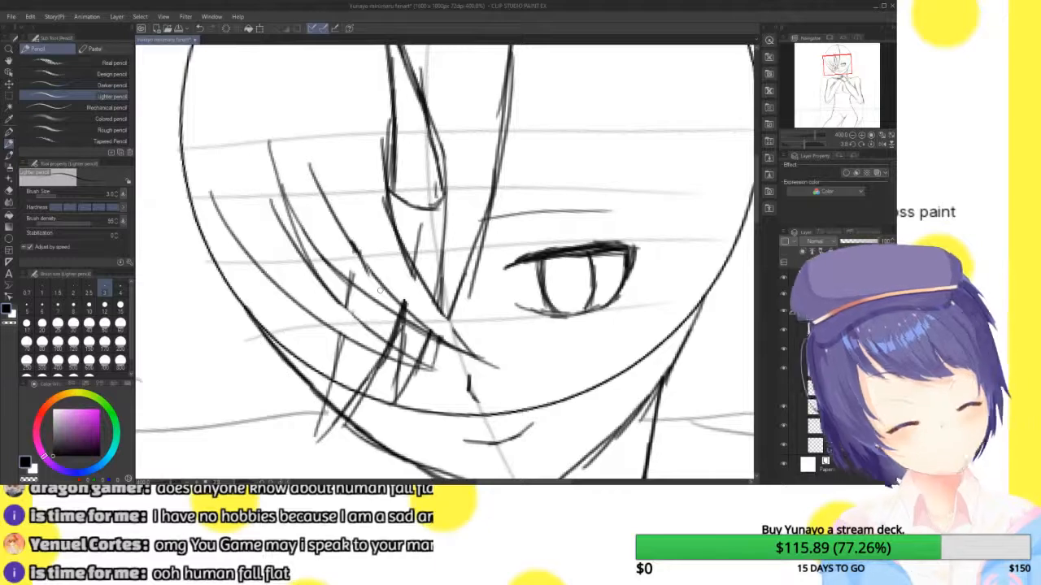
- Sketch long side-hair strands from the left cheek down past the jaw
{"action": "scroll", "coordinate": [379, 289], "scroll_direction": "down", "scroll_amount": 4}
{"action": "scroll", "coordinate": [379, 289], "scroll_direction": "up", "scroll_amount": 2}
{"action": "mouse_move", "coordinate": [275, 210]}
{"action": "left_mouse_down"}
{"action": "mouse_move", "coordinate": [299, 283]}
{"action": "mouse_move", "coordinate": [278, 228]}
{"action": "mouse_move", "coordinate": [300, 332]}
{"action": "left_mouse_up"}
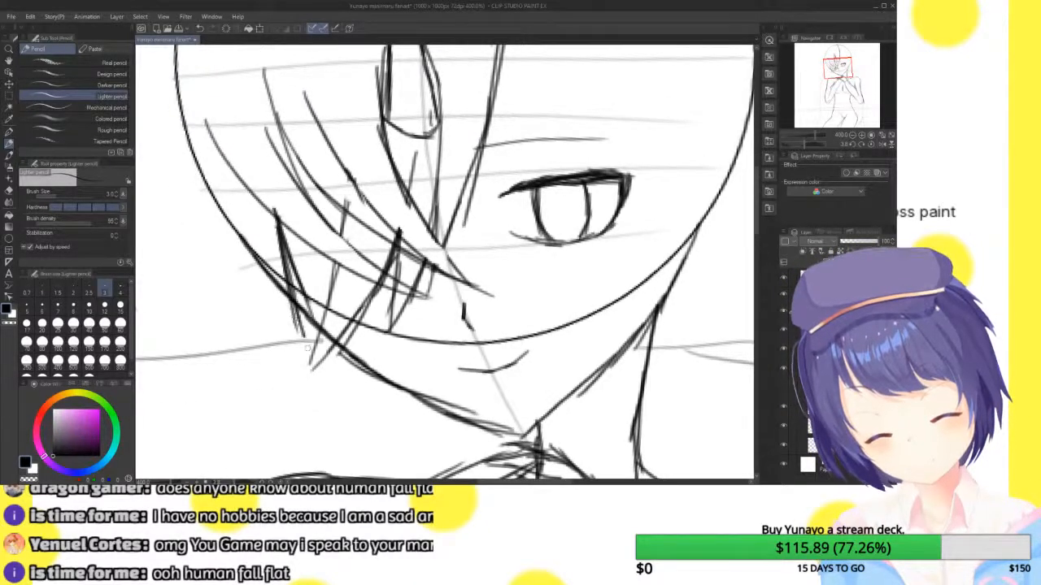
{"action": "left_click_drag", "start_coordinate": [288, 276], "coordinate": [358, 461]}
{"action": "left_click_drag", "start_coordinate": [322, 378], "coordinate": [369, 452]}
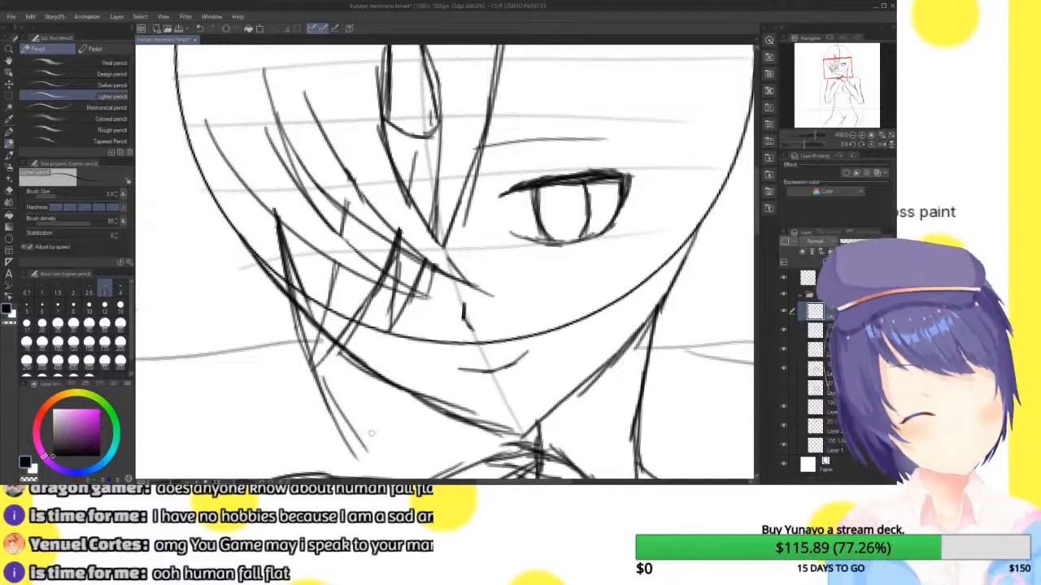
{"action": "left_click_drag", "start_coordinate": [282, 362], "coordinate": [349, 454]}
{"action": "left_click_drag", "start_coordinate": [260, 280], "coordinate": [343, 454]}
{"action": "left_click_drag", "start_coordinate": [262, 300], "coordinate": [314, 447]}
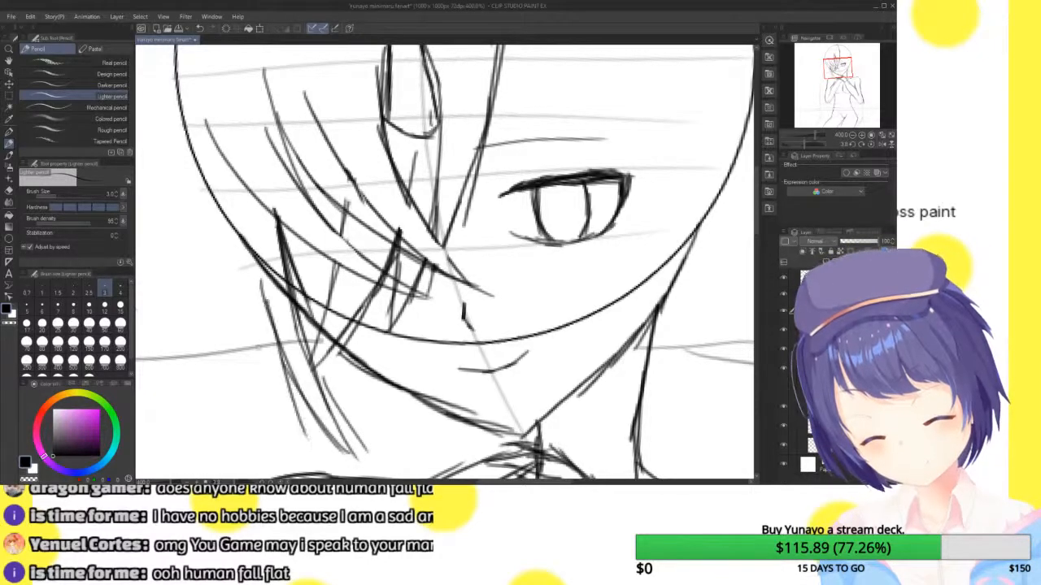
- Add outer side-hair strands to the left of the cheek, curving down toward the shoulder
{"action": "left_click_drag", "start_coordinate": [234, 332], "coordinate": [302, 448]}
{"action": "left_click_drag", "start_coordinate": [206, 316], "coordinate": [312, 465]}
{"action": "left_click_drag", "start_coordinate": [288, 394], "coordinate": [323, 464]}
{"action": "mouse_move", "coordinate": [213, 330]}
{"action": "left_mouse_down"}
{"action": "mouse_move", "coordinate": [252, 457]}
{"action": "mouse_move", "coordinate": [264, 453]}
{"action": "left_mouse_up"}
- Fill the area under the left jaw with short curved hair strands running toward the neck
{"action": "left_click_drag", "start_coordinate": [347, 348], "coordinate": [367, 449]}
{"action": "left_click_drag", "start_coordinate": [327, 391], "coordinate": [367, 454]}
{"action": "left_click_drag", "start_coordinate": [360, 367], "coordinate": [399, 453]}
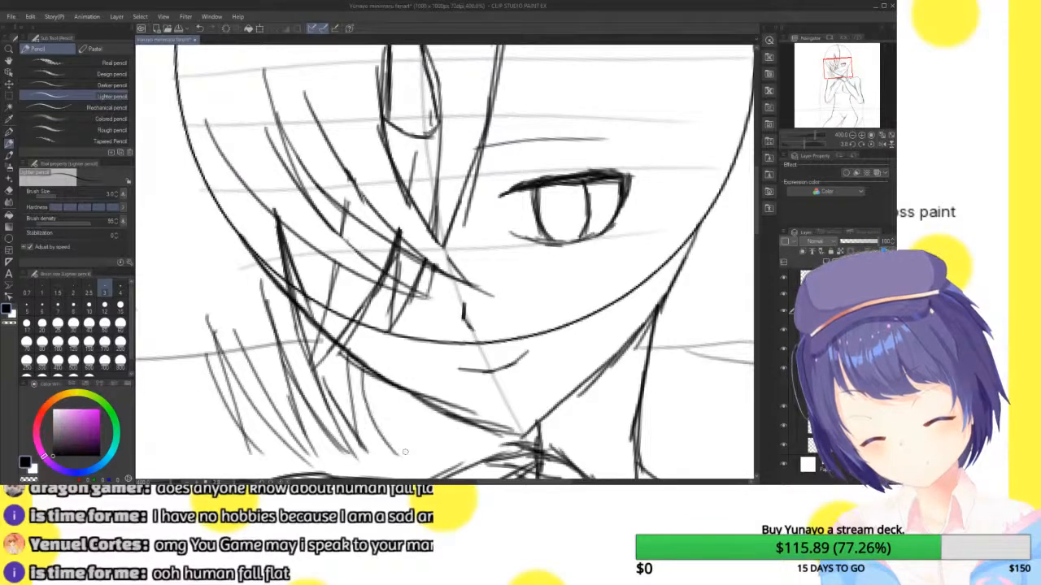
{"action": "left_click_drag", "start_coordinate": [373, 363], "coordinate": [415, 452]}
{"action": "mouse_move", "coordinate": [400, 393]}
{"action": "left_mouse_down"}
{"action": "mouse_move", "coordinate": [434, 440]}
{"action": "mouse_move", "coordinate": [488, 449]}
{"action": "left_mouse_up"}
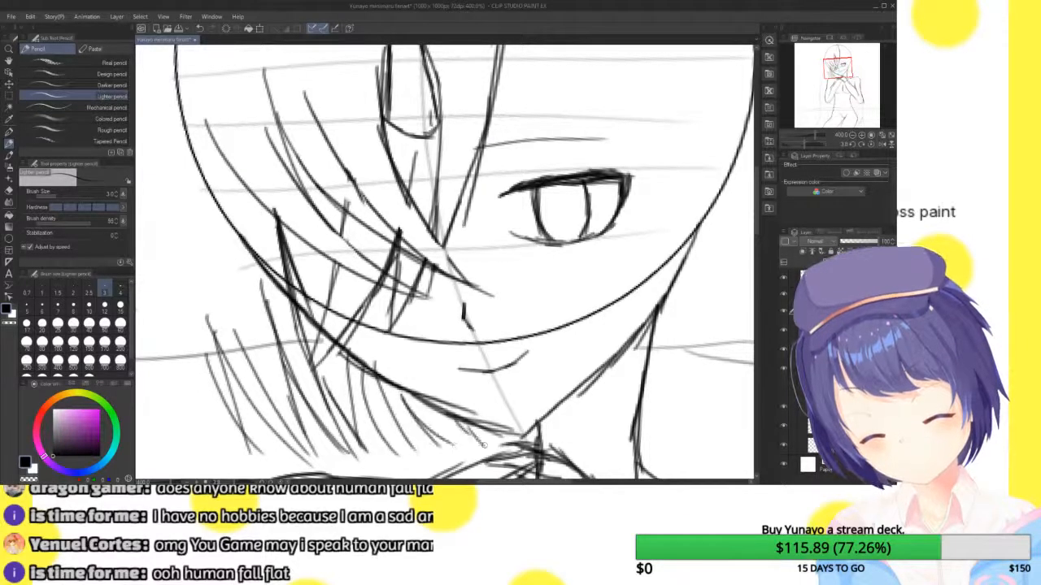
{"action": "left_click_drag", "start_coordinate": [322, 374], "coordinate": [359, 425]}
{"action": "left_click_drag", "start_coordinate": [328, 356], "coordinate": [363, 405]}
{"action": "left_click_drag", "start_coordinate": [338, 360], "coordinate": [421, 439]}
{"action": "left_click_drag", "start_coordinate": [371, 379], "coordinate": [452, 442]}
{"action": "left_click_drag", "start_coordinate": [315, 377], "coordinate": [379, 434]}
- Outline the outer left edge of the hair from the side of the head down to the side-strand tips
{"action": "scroll", "coordinate": [626, 354], "scroll_direction": "down", "scroll_amount": 4}
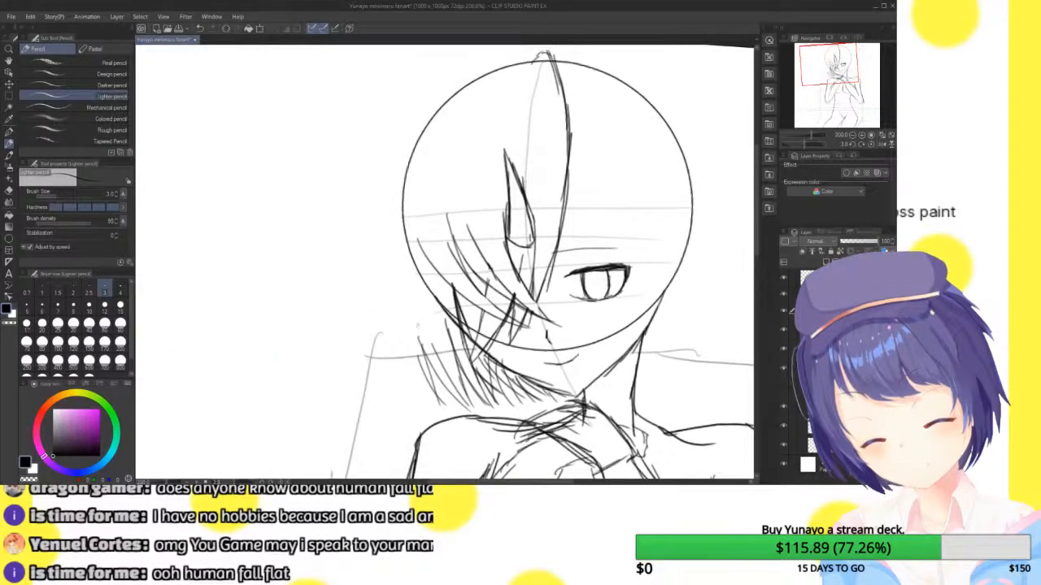
{"action": "left_click_drag", "start_coordinate": [402, 197], "coordinate": [403, 269]}
{"action": "mouse_move", "coordinate": [404, 262]}
{"action": "left_mouse_down"}
{"action": "mouse_move", "coordinate": [420, 376]}
{"action": "mouse_move", "coordinate": [439, 395]}
{"action": "left_mouse_up"}
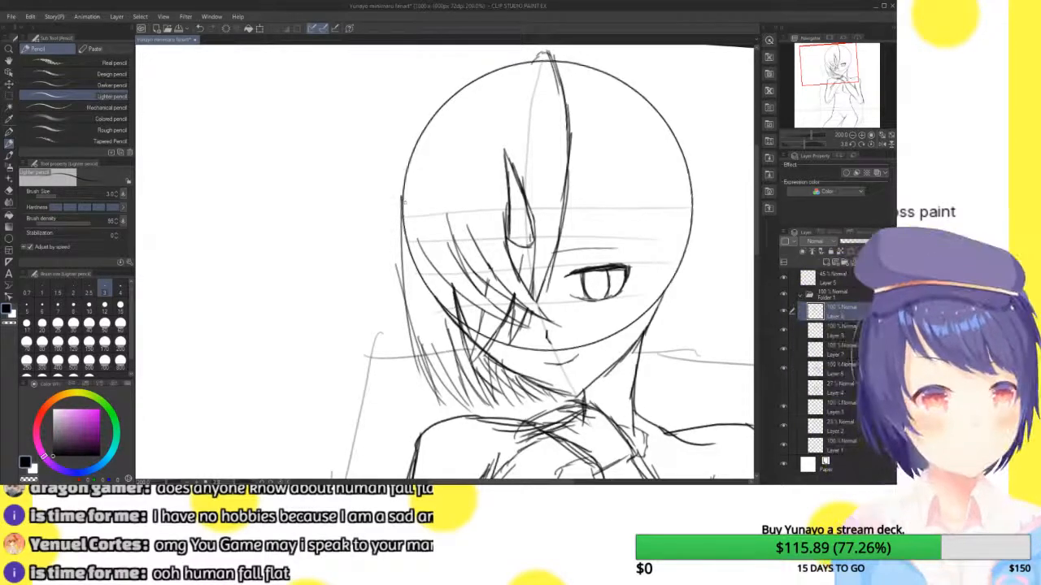
- Sketch a bang strand across the forehead to the visible eye and side-hair strands running down past the right jaw
{"action": "mouse_move", "coordinate": [565, 208]}
{"action": "left_mouse_down"}
{"action": "mouse_move", "coordinate": [594, 252]}
{"action": "mouse_move", "coordinate": [623, 265]}
{"action": "left_mouse_up"}
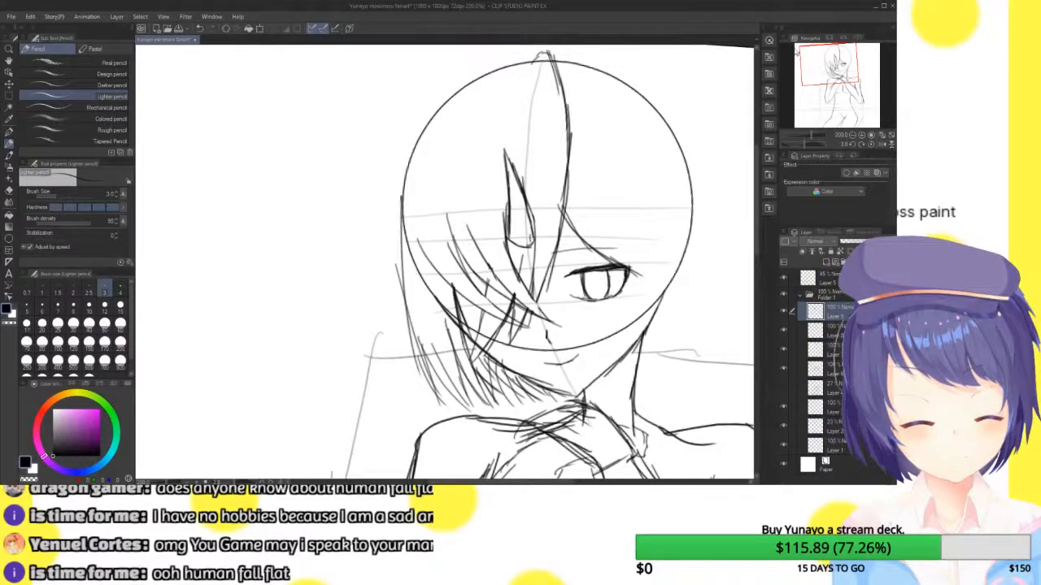
{"action": "left_click_drag", "start_coordinate": [624, 226], "coordinate": [634, 347]}
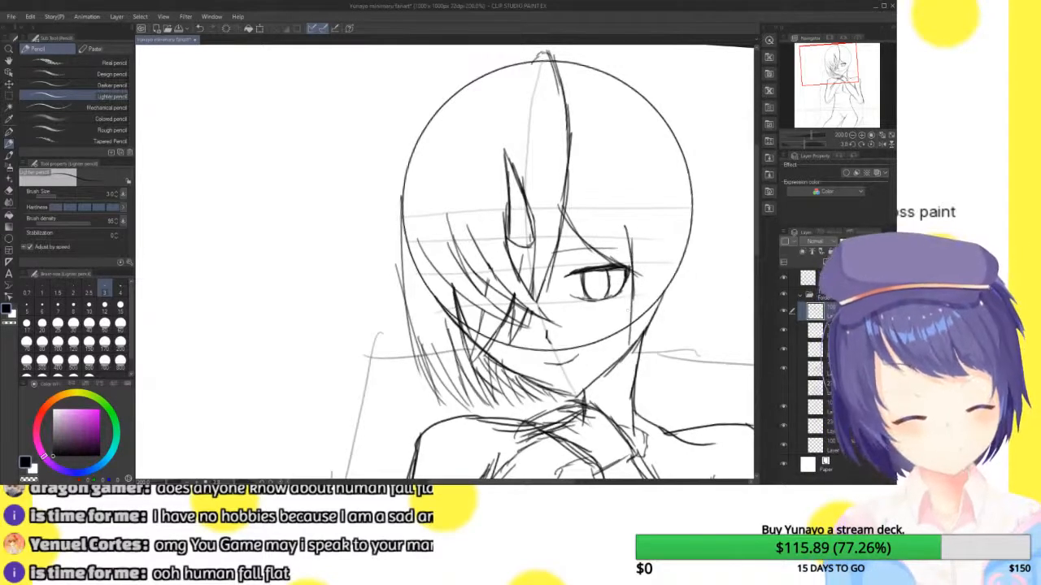
{"action": "left_click_drag", "start_coordinate": [633, 298], "coordinate": [627, 394]}
{"action": "mouse_move", "coordinate": [648, 314]}
{"action": "left_mouse_down"}
{"action": "mouse_move", "coordinate": [634, 395]}
{"action": "mouse_move", "coordinate": [644, 394]}
{"action": "left_mouse_up"}
{"action": "left_click_drag", "start_coordinate": [693, 298], "coordinate": [660, 382]}
{"action": "left_click_drag", "start_coordinate": [699, 275], "coordinate": [676, 388]}
{"action": "left_click_drag", "start_coordinate": [692, 175], "coordinate": [696, 391]}
{"action": "left_click_drag", "start_coordinate": [701, 251], "coordinate": [686, 358]}
{"action": "left_click_drag", "start_coordinate": [701, 314], "coordinate": [675, 389]}
- Outline the outer hair along the top of the head circle, covering its upper right and left sides
{"action": "mouse_move", "coordinate": [701, 134]}
{"action": "left_mouse_down"}
{"action": "mouse_move", "coordinate": [680, 203]}
{"action": "mouse_move", "coordinate": [664, 174]}
{"action": "left_mouse_up"}
{"action": "left_click_drag", "start_coordinate": [400, 209], "coordinate": [439, 109]}
{"action": "mouse_move", "coordinate": [407, 157]}
{"action": "left_mouse_down"}
{"action": "mouse_move", "coordinate": [500, 58]}
{"action": "mouse_move", "coordinate": [611, 75]}
{"action": "mouse_move", "coordinate": [693, 140]}
{"action": "mouse_move", "coordinate": [691, 154]}
{"action": "mouse_move", "coordinate": [662, 145]}
{"action": "left_mouse_up"}
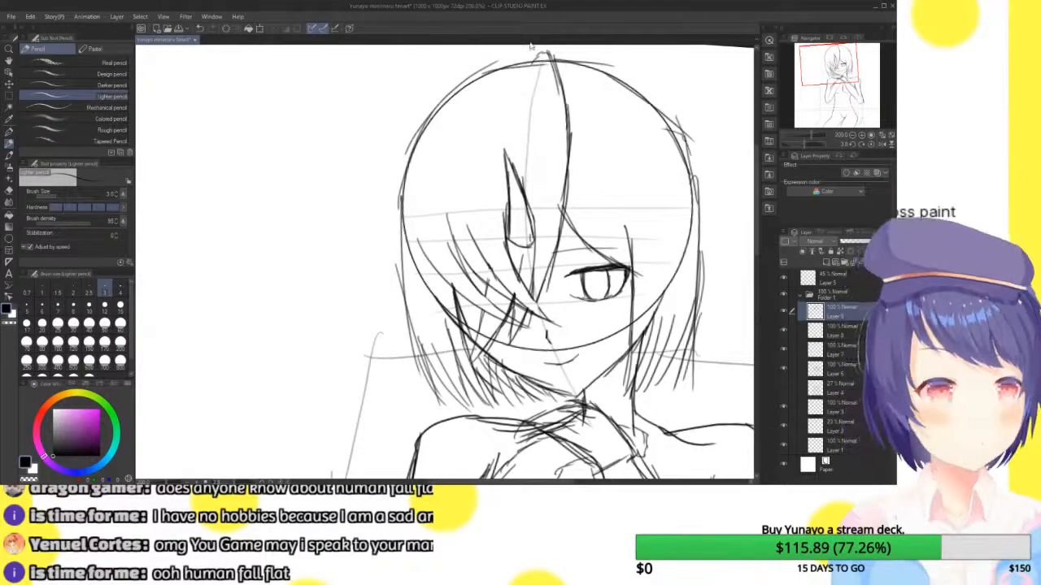
- Thicken the long center bang with extra strokes from the crown down to the brow
{"action": "mouse_move", "coordinate": [544, 59]}
{"action": "left_mouse_down"}
{"action": "mouse_move", "coordinate": [558, 122]}
{"action": "mouse_move", "coordinate": [549, 160]}
{"action": "left_mouse_up"}
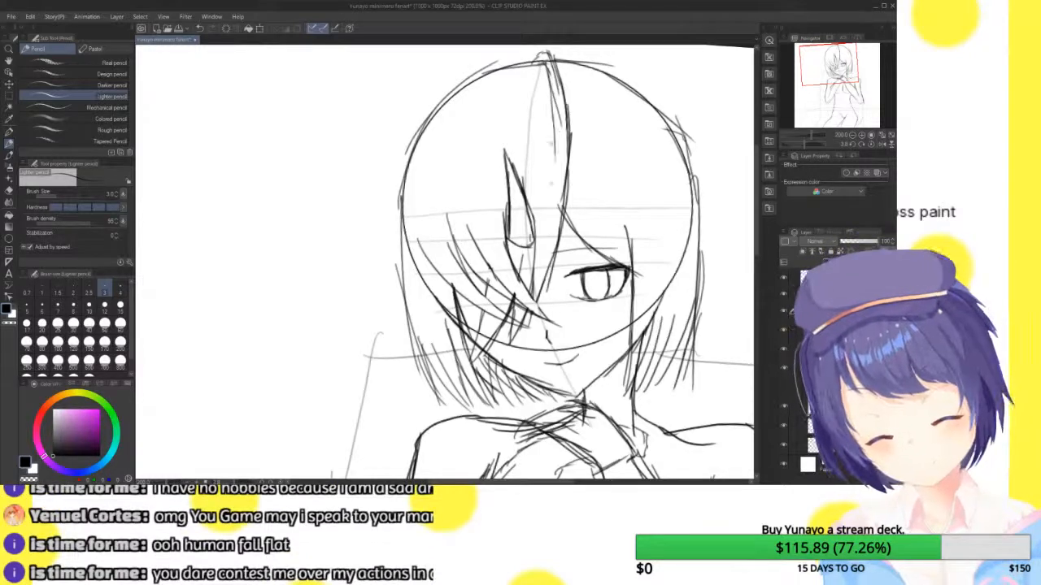
{"action": "left_click_drag", "start_coordinate": [559, 122], "coordinate": [552, 232]}
{"action": "left_click_drag", "start_coordinate": [561, 171], "coordinate": [543, 256]}
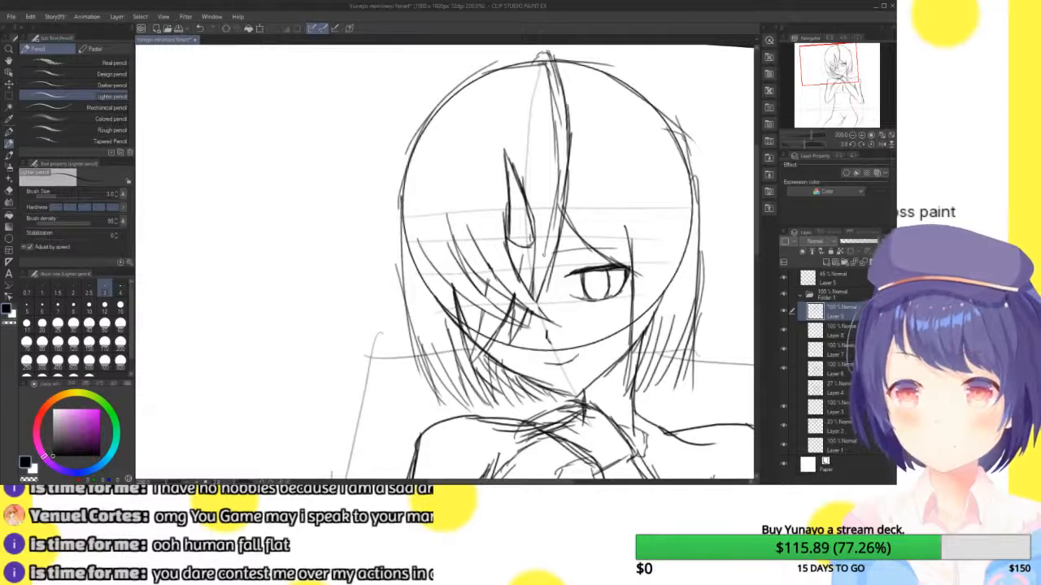
- Sketch the inner fringe contour from beside the visible eye, arching over the forehead and down the left side of the face
{"action": "left_click_drag", "start_coordinate": [631, 279], "coordinate": [613, 143]}
{"action": "left_click_drag", "start_coordinate": [599, 120], "coordinate": [616, 156]}
{"action": "mouse_move", "coordinate": [561, 120]}
{"action": "left_mouse_down"}
{"action": "mouse_move", "coordinate": [503, 139]}
{"action": "mouse_move", "coordinate": [444, 181]}
{"action": "mouse_move", "coordinate": [425, 218]}
{"action": "left_mouse_up"}
{"action": "left_click_drag", "start_coordinate": [429, 181], "coordinate": [439, 301]}
{"action": "left_click_drag", "start_coordinate": [413, 226], "coordinate": [446, 337]}
{"action": "left_click_drag", "start_coordinate": [423, 244], "coordinate": [464, 337]}
{"action": "left_click_drag", "start_coordinate": [434, 189], "coordinate": [424, 235]}
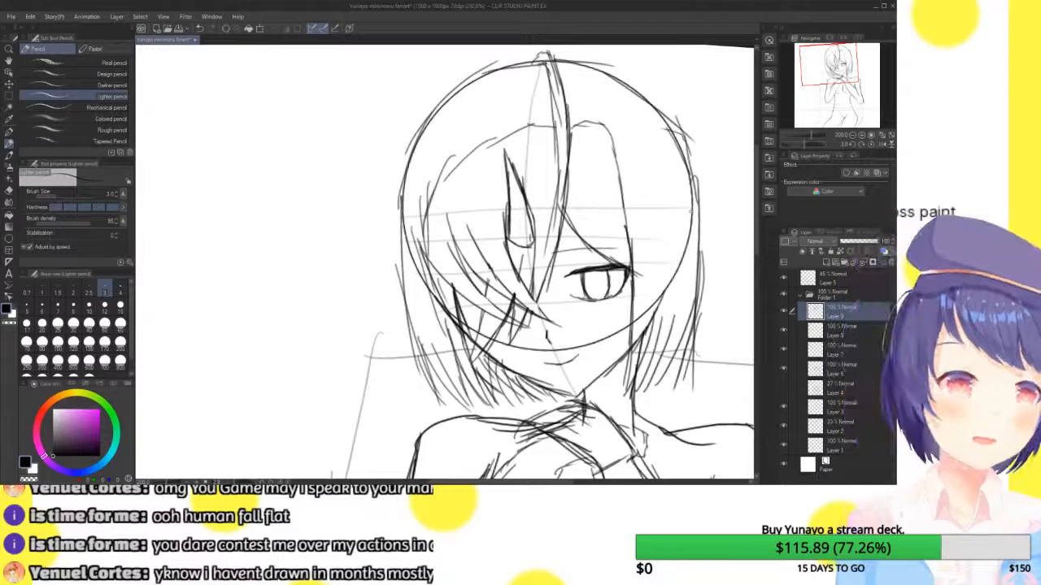
- Add hair lines from the crown toward the left side and long inner strands along the right side of the head
{"action": "mouse_move", "coordinate": [611, 143]}
{"action": "left_mouse_down"}
{"action": "mouse_move", "coordinate": [563, 75]}
{"action": "mouse_move", "coordinate": [480, 117]}
{"action": "mouse_move", "coordinate": [447, 169]}
{"action": "left_mouse_up"}
{"action": "left_click_drag", "start_coordinate": [472, 123], "coordinate": [419, 257]}
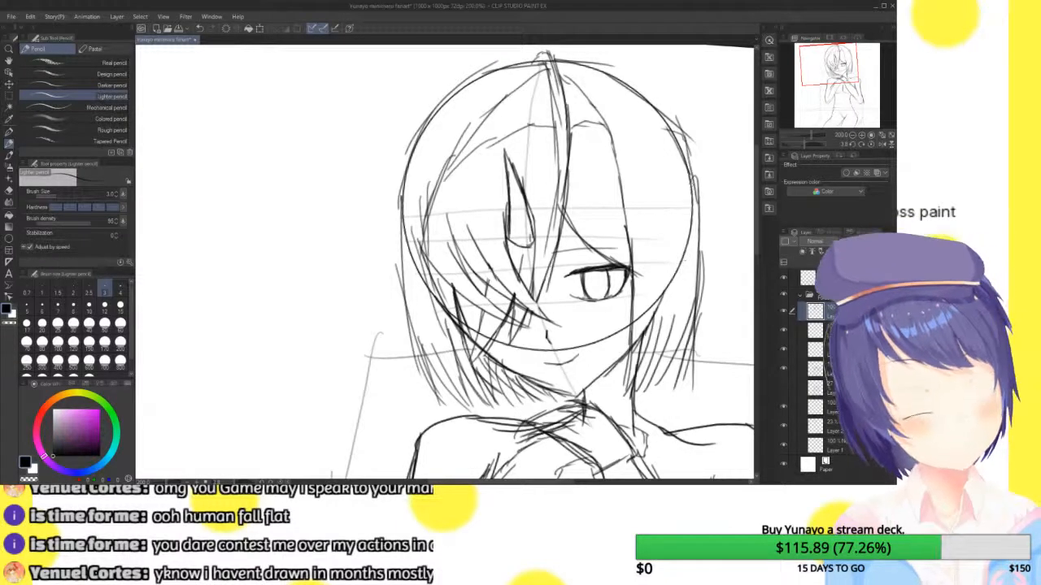
{"action": "left_click_drag", "start_coordinate": [670, 155], "coordinate": [645, 271]}
{"action": "left_click_drag", "start_coordinate": [673, 227], "coordinate": [665, 327]}
{"action": "mouse_move", "coordinate": [648, 189]}
{"action": "left_mouse_down"}
{"action": "mouse_move", "coordinate": [634, 328]}
{"action": "mouse_move", "coordinate": [638, 159]}
{"action": "left_mouse_up"}
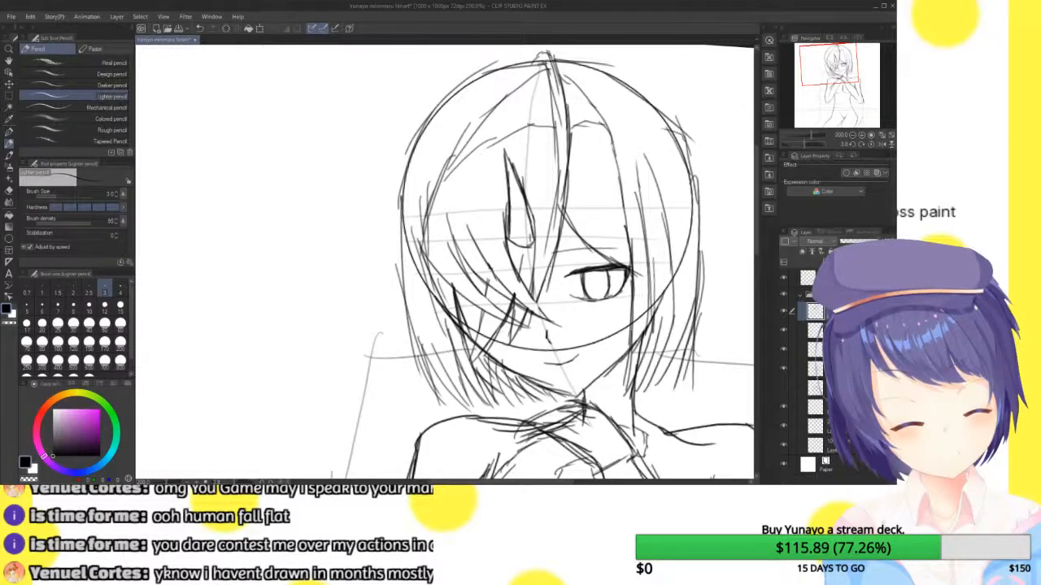
- Hide the construction sketches on Layer 1 and Layer 2, and make Layer 8 the active layer
{"action": "left_click", "coordinate": [784, 425]}
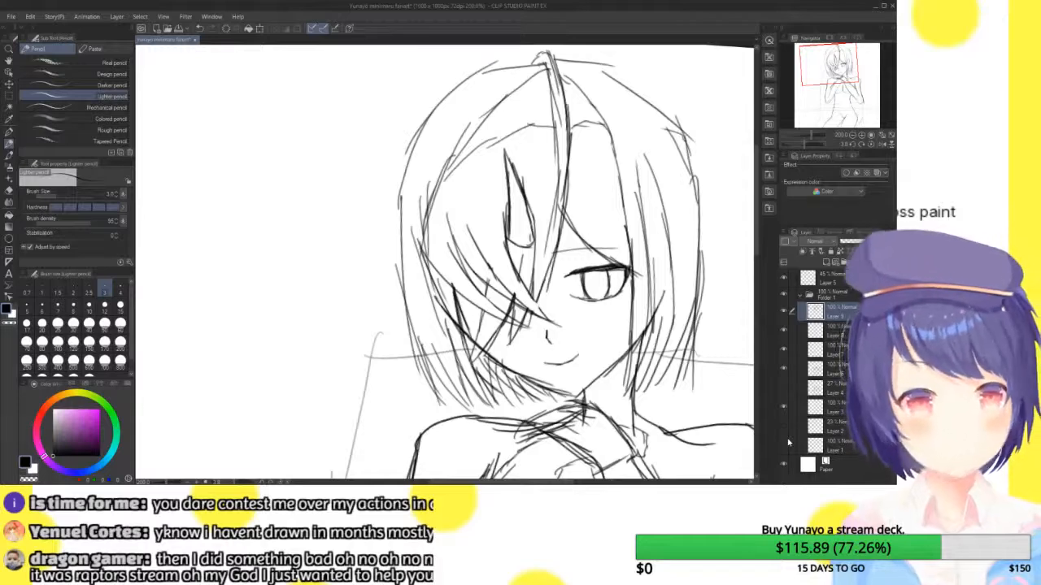
{"action": "left_click", "coordinate": [784, 335]}
{"action": "left_click", "coordinate": [783, 335]}
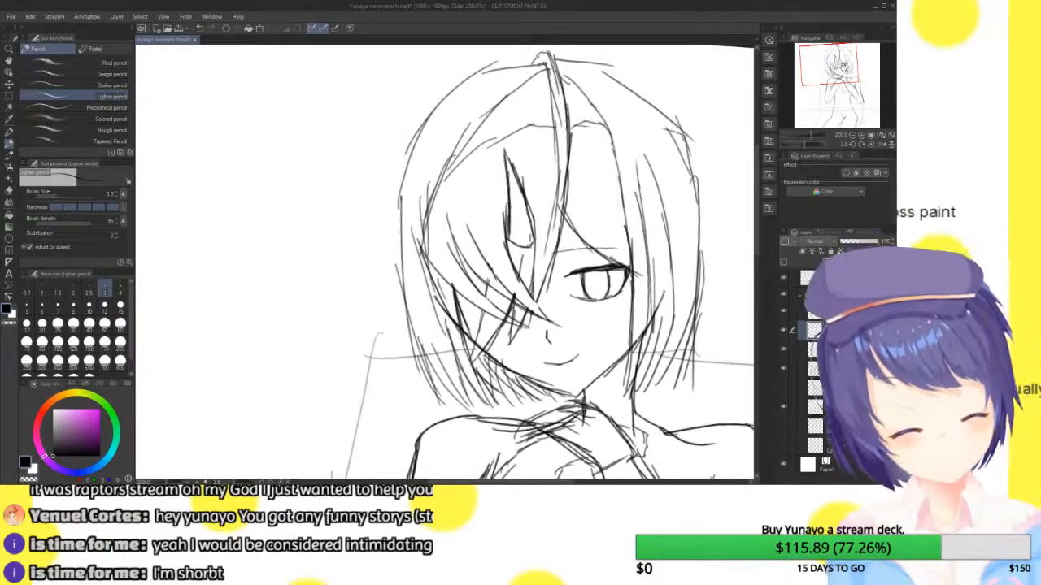
- Sketch a rounded, ear-like shape on the upper right side of the hair and darken its upper curve
{"action": "left_click_drag", "start_coordinate": [842, 67], "coordinate": [850, 74]}
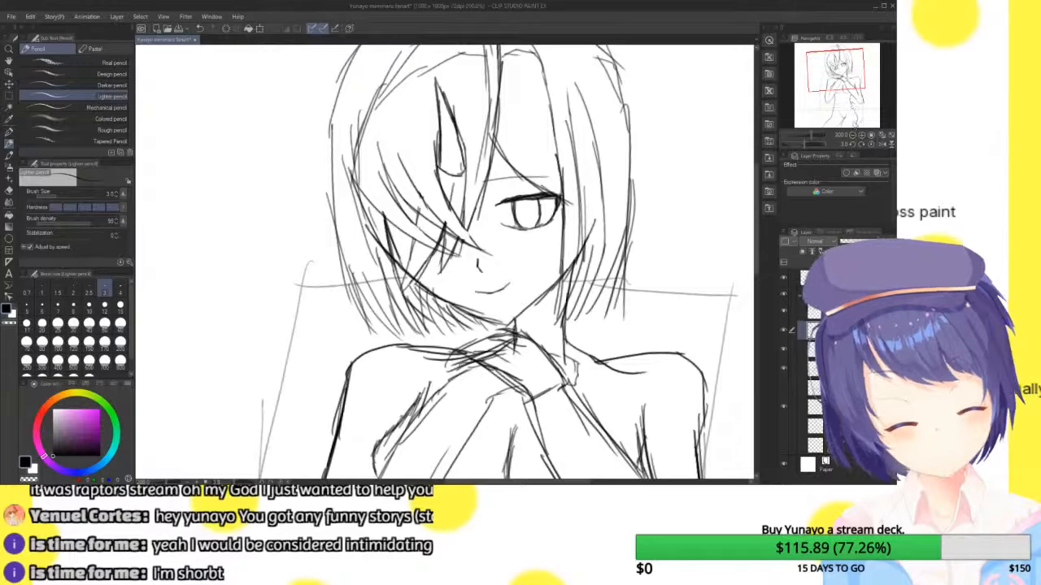
{"action": "left_click_drag", "start_coordinate": [847, 70], "coordinate": [849, 59]}
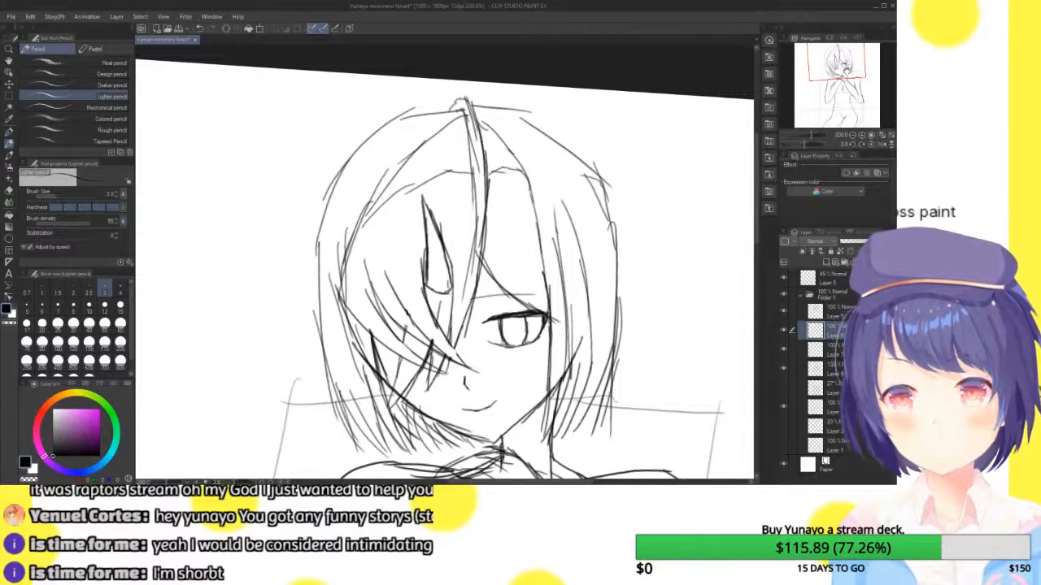
{"action": "left_click_drag", "start_coordinate": [849, 68], "coordinate": [849, 77]}
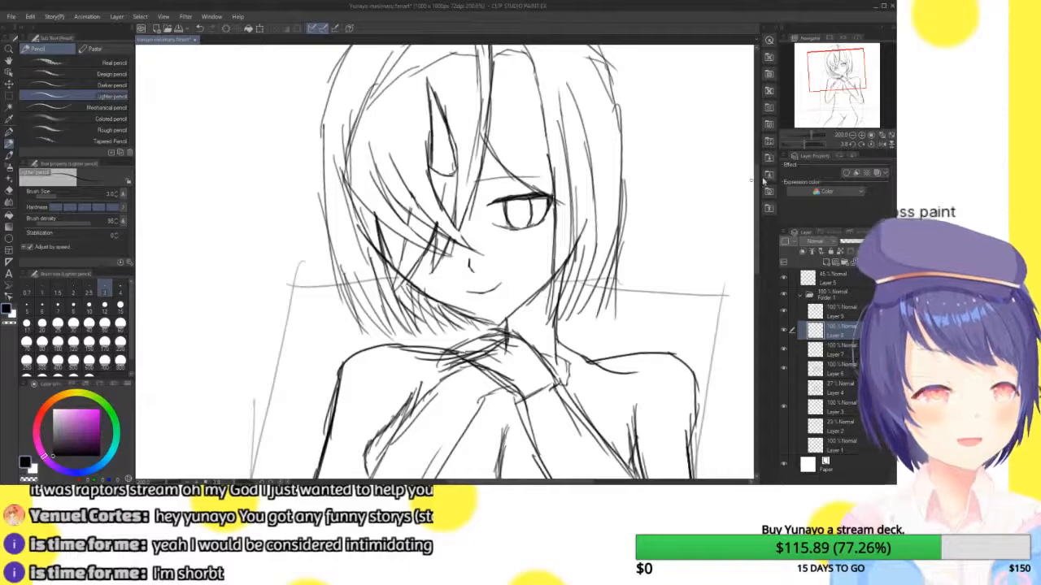
{"action": "left_click_drag", "start_coordinate": [842, 74], "coordinate": [846, 66]}
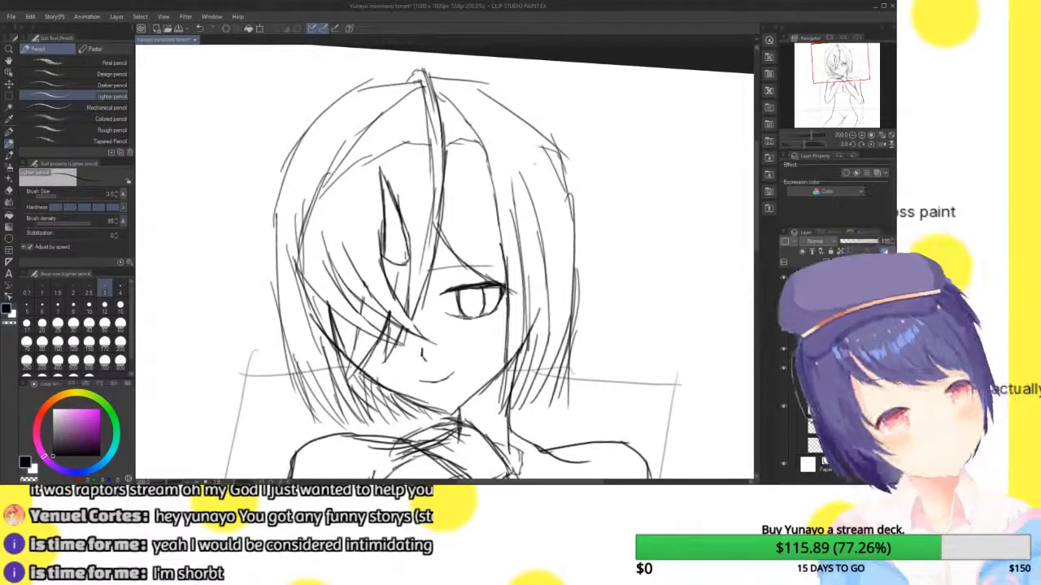
{"action": "mouse_move", "coordinate": [493, 187]}
{"action": "left_mouse_down"}
{"action": "mouse_move", "coordinate": [538, 159]}
{"action": "mouse_move", "coordinate": [560, 204]}
{"action": "mouse_move", "coordinate": [516, 217]}
{"action": "left_mouse_up"}
{"action": "key", "text": "ctrl+z"}
{"action": "key", "text": "ctrl+z"}
{"action": "key", "text": "ctrl+z"}
{"action": "key", "text": "ctrl+z"}
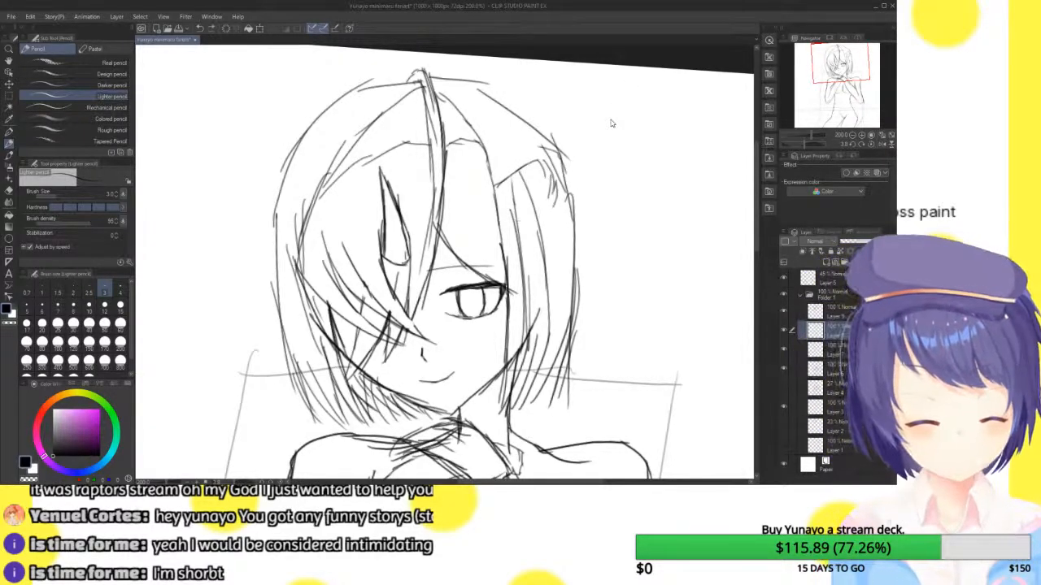
{"action": "mouse_move", "coordinate": [490, 187]}
{"action": "left_mouse_down"}
{"action": "mouse_move", "coordinate": [537, 160]}
{"action": "mouse_move", "coordinate": [576, 155]}
{"action": "mouse_move", "coordinate": [581, 200]}
{"action": "mouse_move", "coordinate": [548, 220]}
{"action": "mouse_move", "coordinate": [491, 226]}
{"action": "left_mouse_up"}
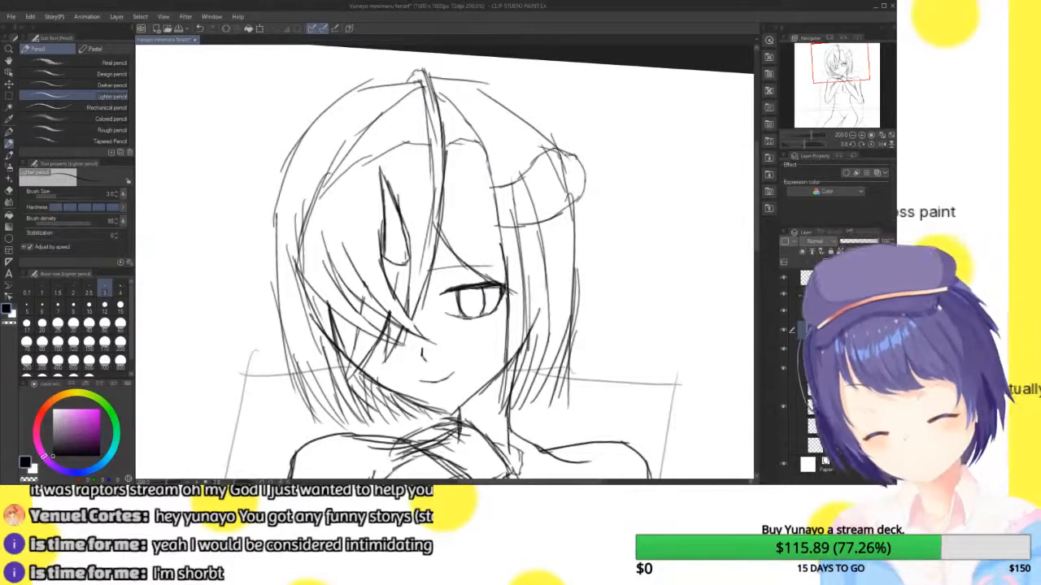
{"action": "left_click_drag", "start_coordinate": [550, 160], "coordinate": [496, 201]}
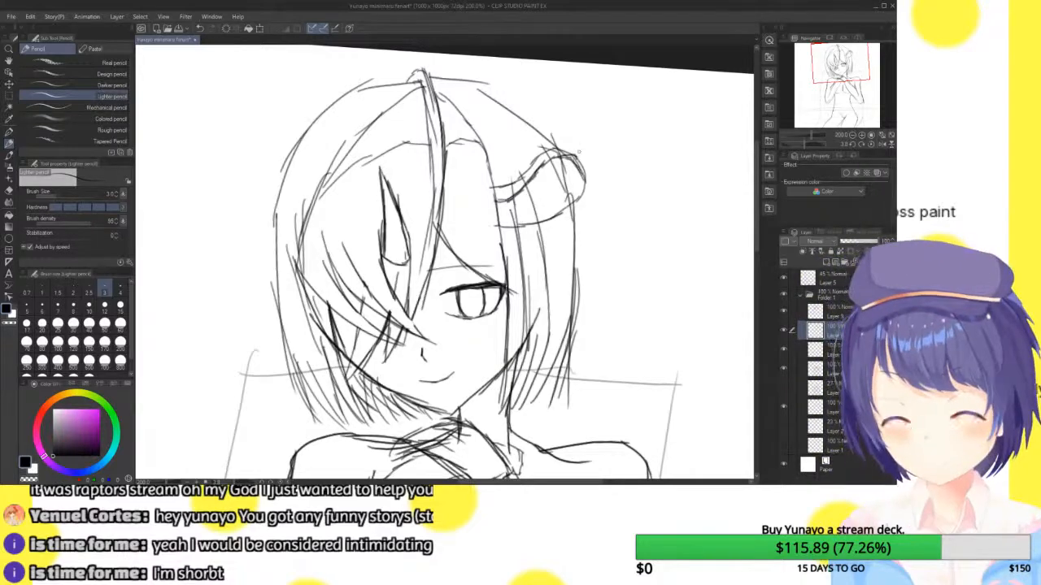
- Select the rounded shape on the right side of the hair, scale it down, reposition it against the head, and deselect
{"action": "key", "text": "m"}
{"action": "left_click_drag", "start_coordinate": [456, 90], "coordinate": [647, 242]}
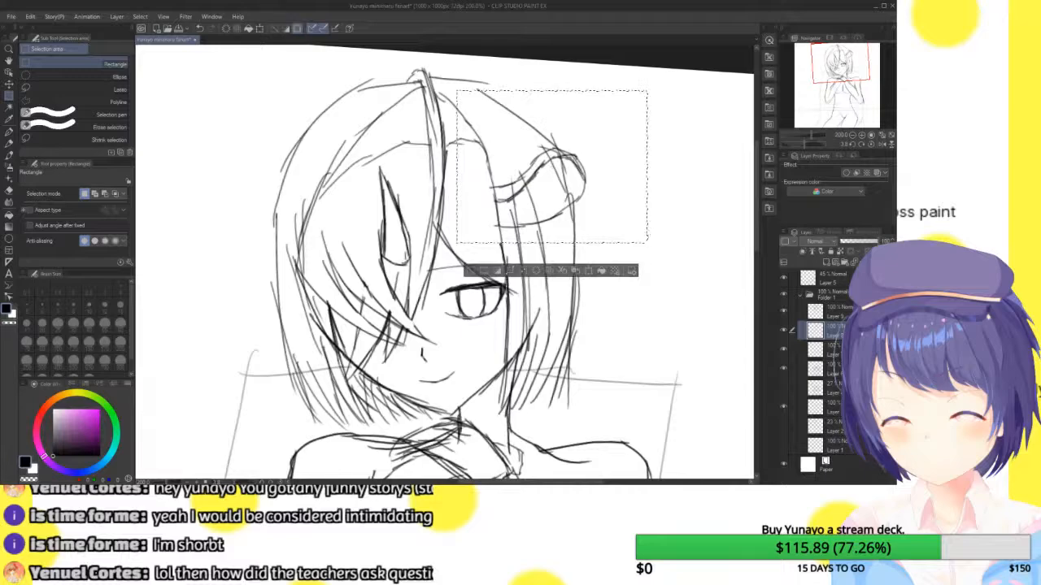
{"action": "key", "text": "ctrl+t"}
{"action": "left_click_drag", "start_coordinate": [639, 108], "coordinate": [604, 129]}
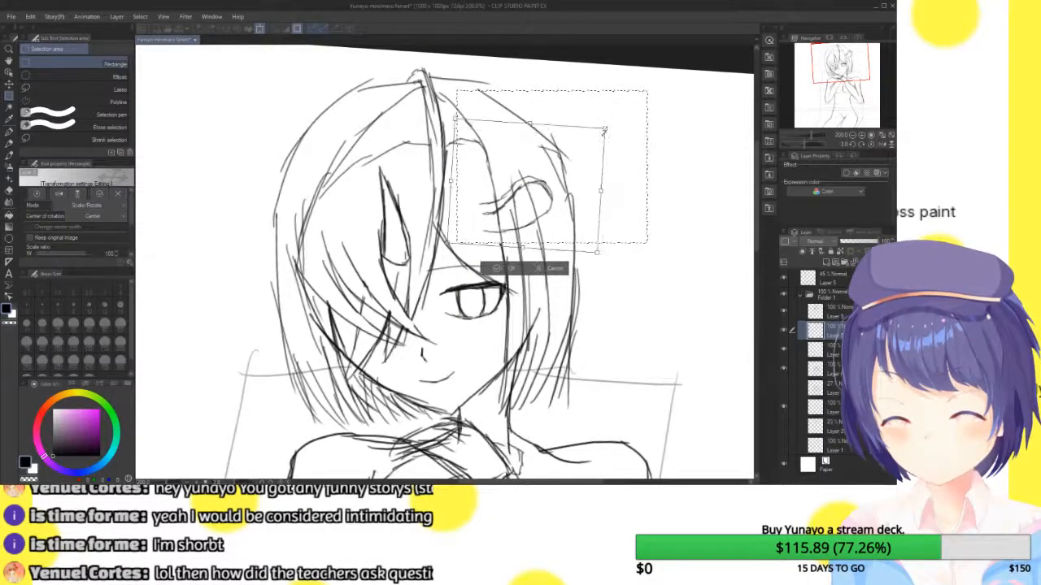
{"action": "left_click_drag", "start_coordinate": [574, 170], "coordinate": [588, 165]}
{"action": "key", "text": "Return"}
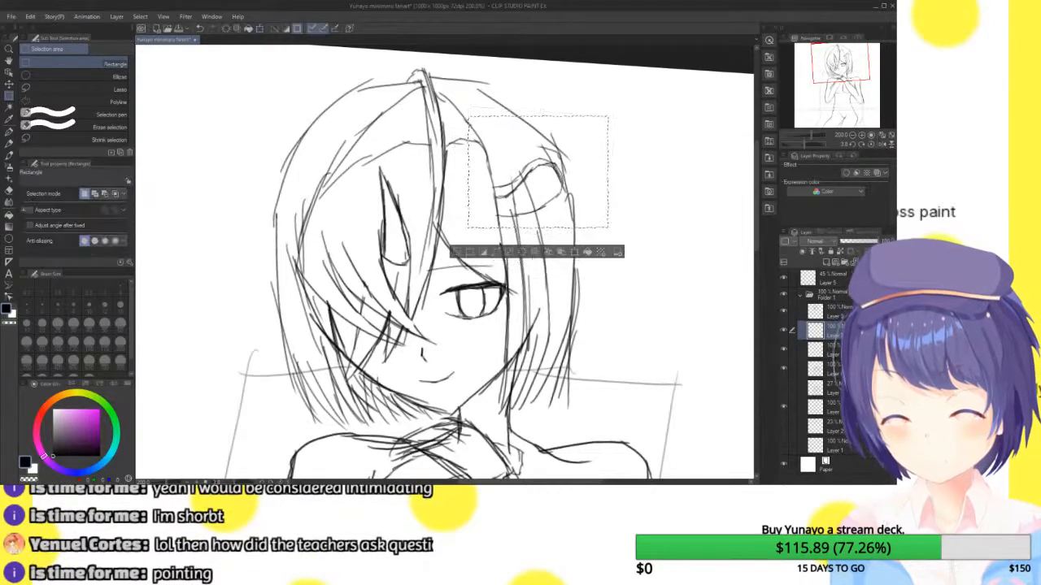
{"action": "left_click", "coordinate": [456, 252]}
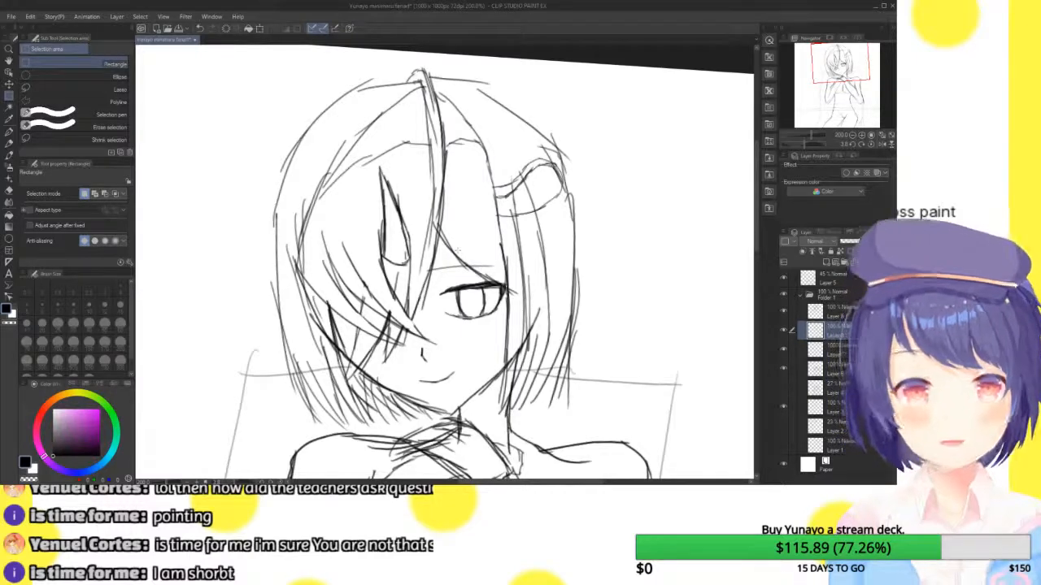
- Sketch a matching rounded, ear-like shape on the upper left side of the hair with the Lighter pencil
{"action": "left_click_drag", "start_coordinate": [276, 204], "coordinate": [303, 220]}
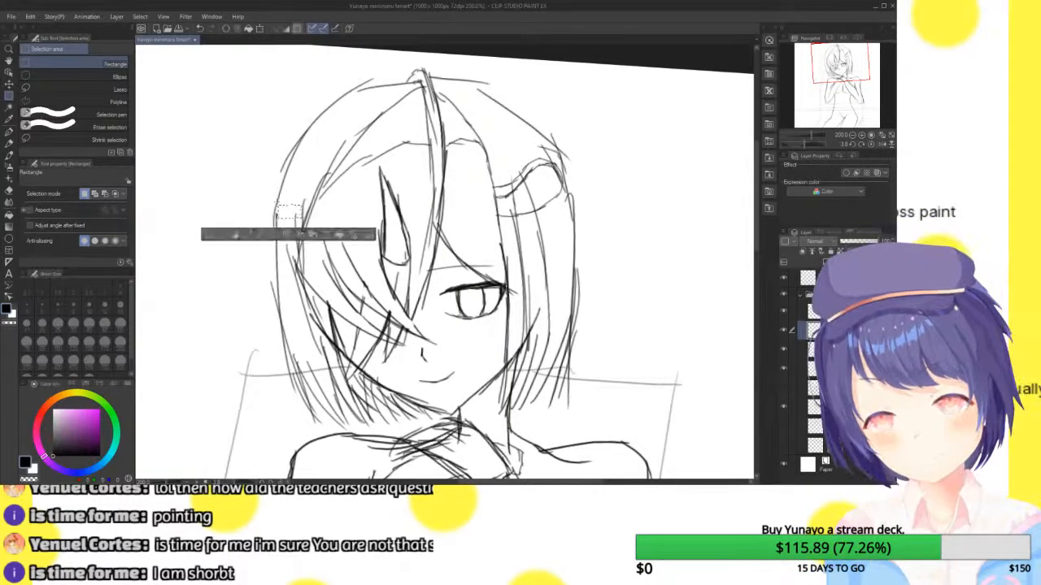
{"action": "key", "text": "ctrl+d"}
{"action": "key", "text": "p"}
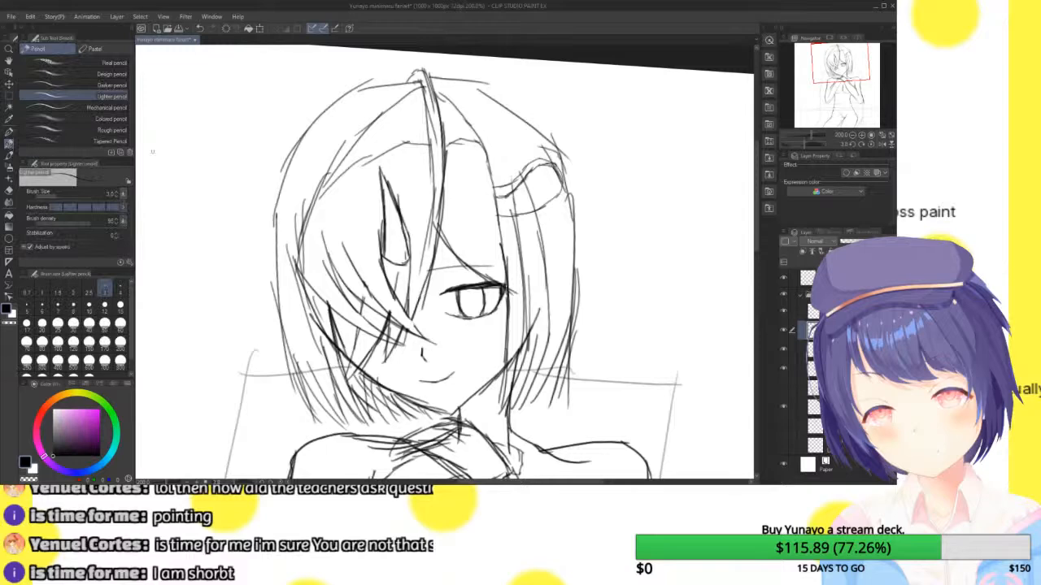
{"action": "mouse_move", "coordinate": [309, 217]}
{"action": "left_mouse_down"}
{"action": "mouse_move", "coordinate": [263, 157]}
{"action": "mouse_move", "coordinate": [242, 213]}
{"action": "mouse_move", "coordinate": [291, 236]}
{"action": "left_mouse_up"}
{"action": "mouse_move", "coordinate": [249, 166]}
{"action": "left_mouse_down"}
{"action": "mouse_move", "coordinate": [240, 182]}
{"action": "mouse_move", "coordinate": [301, 225]}
{"action": "mouse_move", "coordinate": [303, 238]}
{"action": "left_mouse_up"}
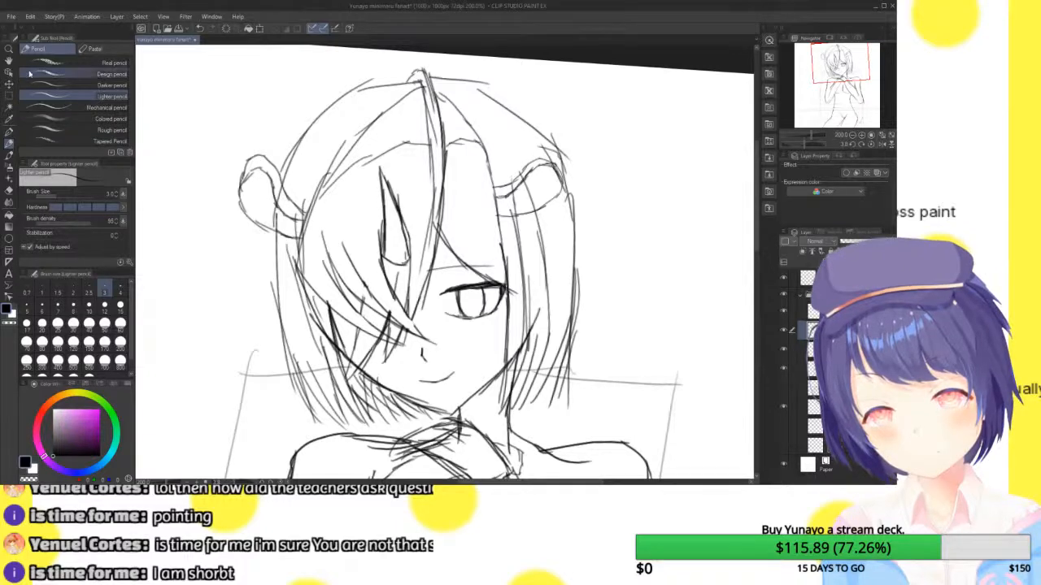
- Select the rounded shape on the left side of the hair, shrink it, shift it against the head, and deselect
{"action": "key", "text": "m"}
{"action": "left_click_drag", "start_coordinate": [209, 121], "coordinate": [331, 257]}
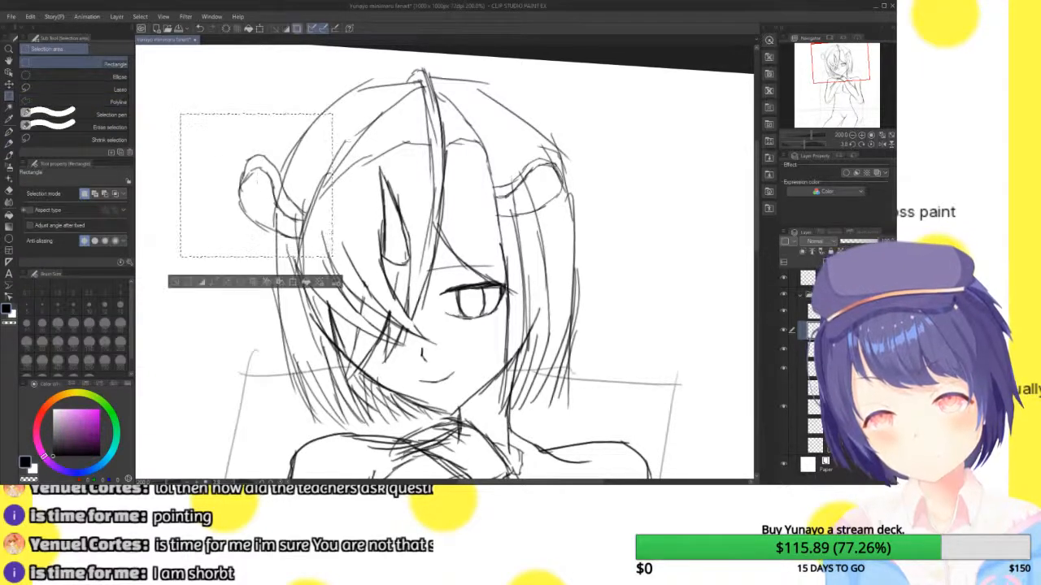
{"action": "left_click", "coordinate": [259, 29]}
{"action": "left_click_drag", "start_coordinate": [181, 106], "coordinate": [209, 144]}
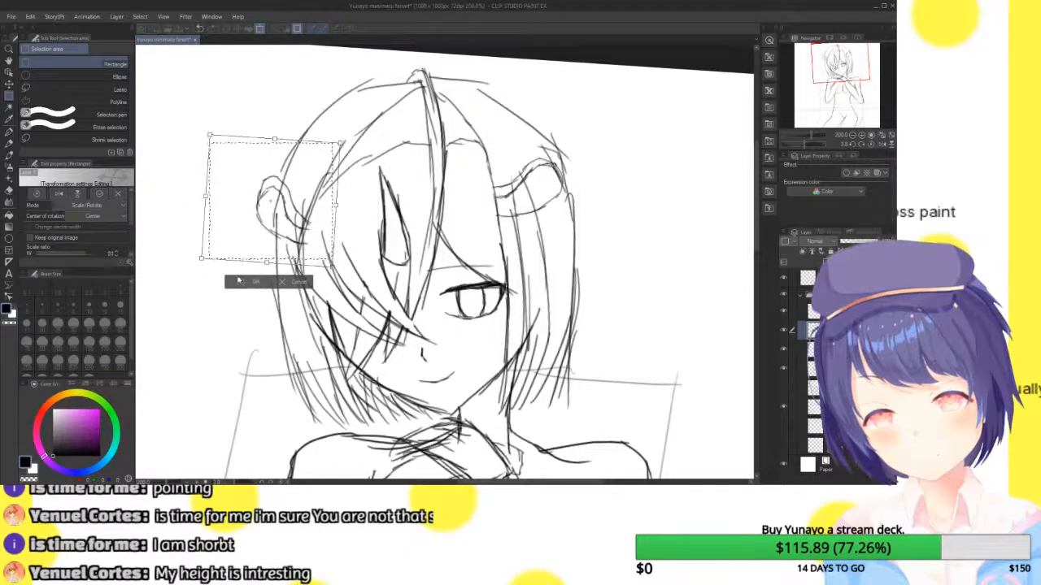
{"action": "left_click", "coordinate": [252, 281]}
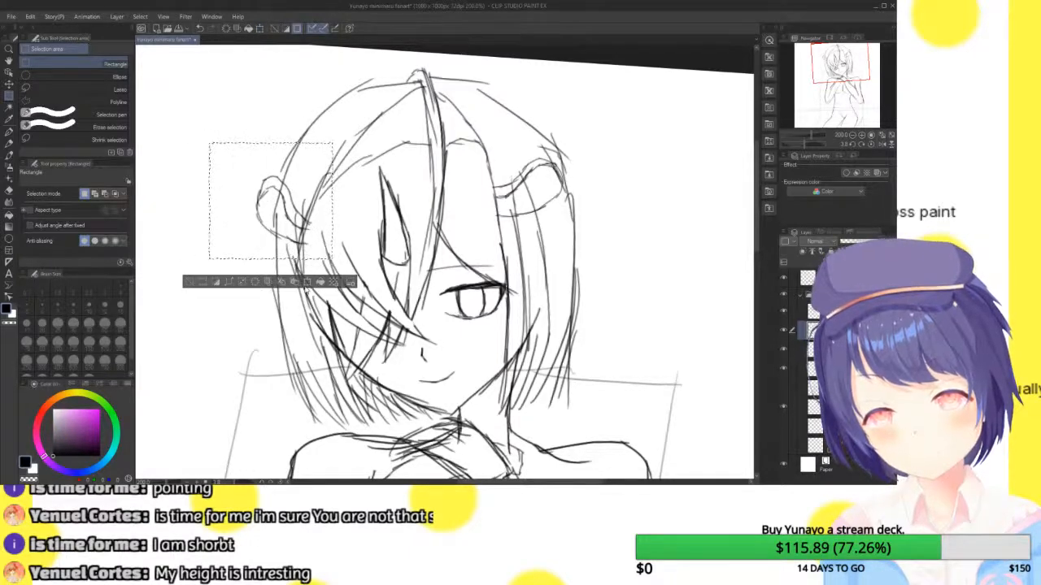
{"action": "left_click", "coordinate": [308, 281]}
{"action": "left_click", "coordinate": [248, 281]}
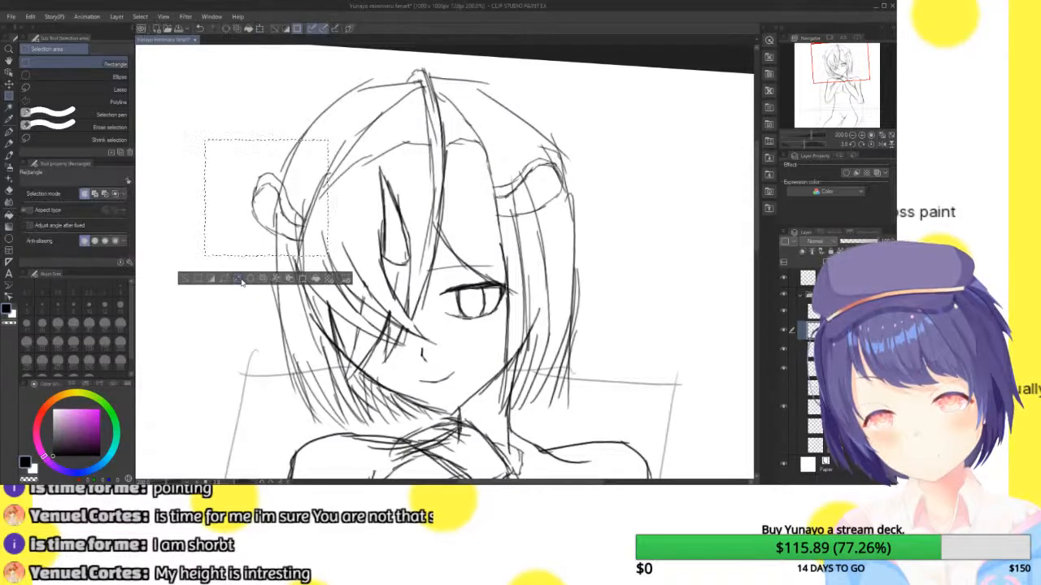
{"action": "left_click", "coordinate": [190, 280]}
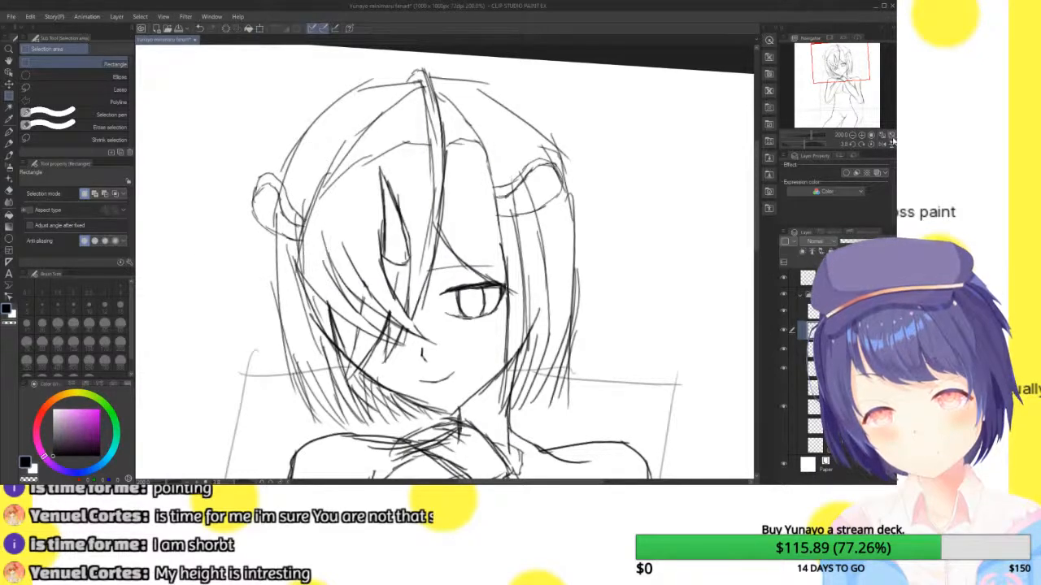
- Examine the whole drawing upright and mirrored horizontally to check the character's balance and proportions
{"action": "left_click", "coordinate": [891, 136]}
{"action": "left_click", "coordinate": [864, 143]}
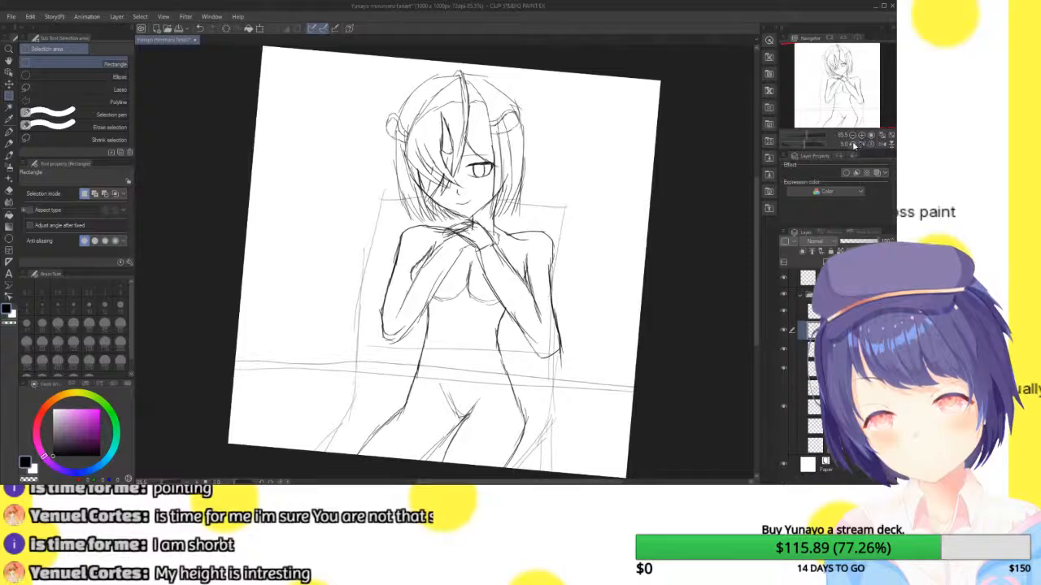
{"action": "left_click", "coordinate": [867, 145]}
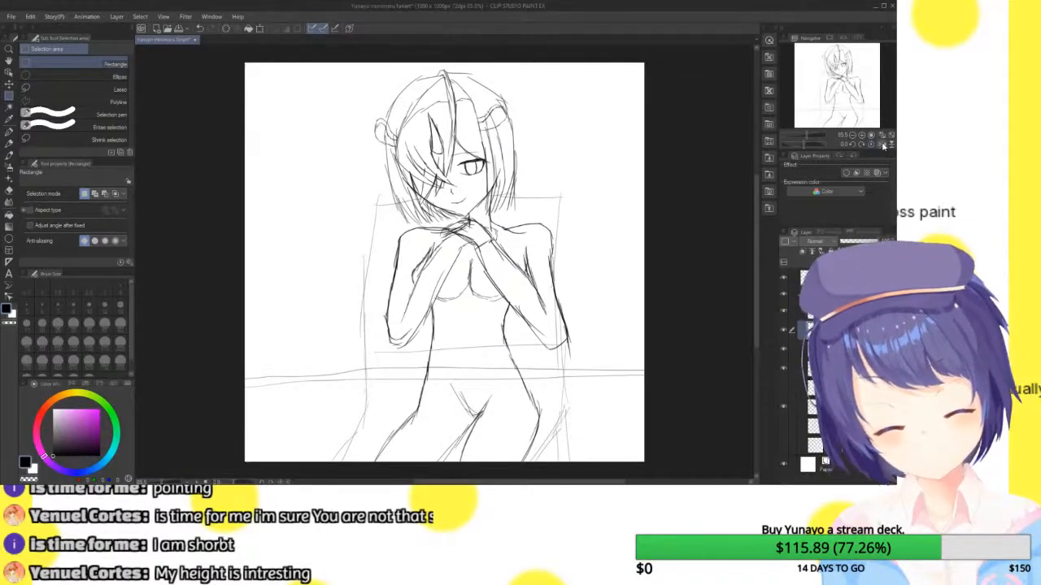
{"action": "left_click", "coordinate": [884, 144]}
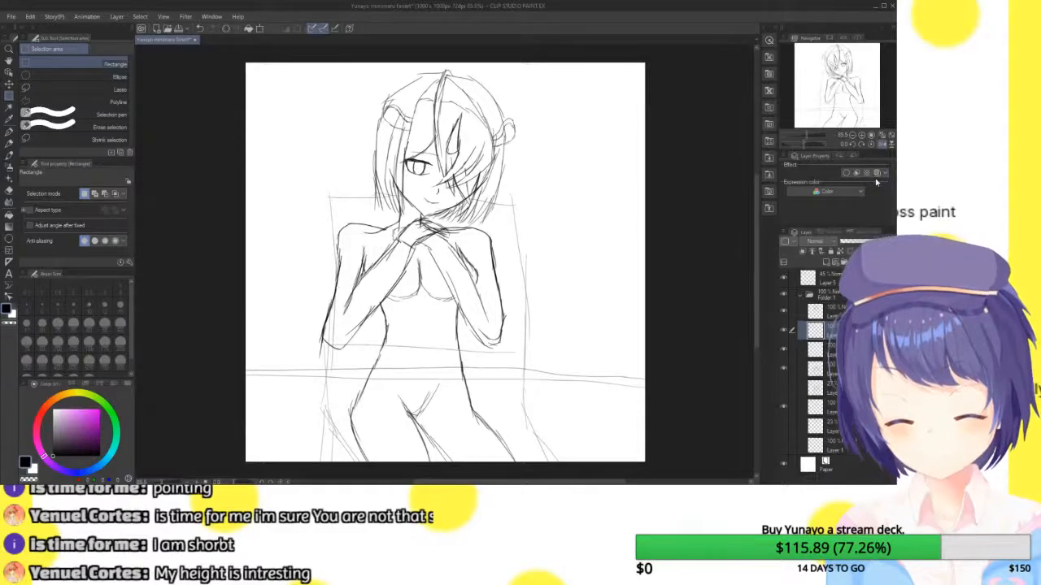
{"action": "left_click", "coordinate": [883, 145]}
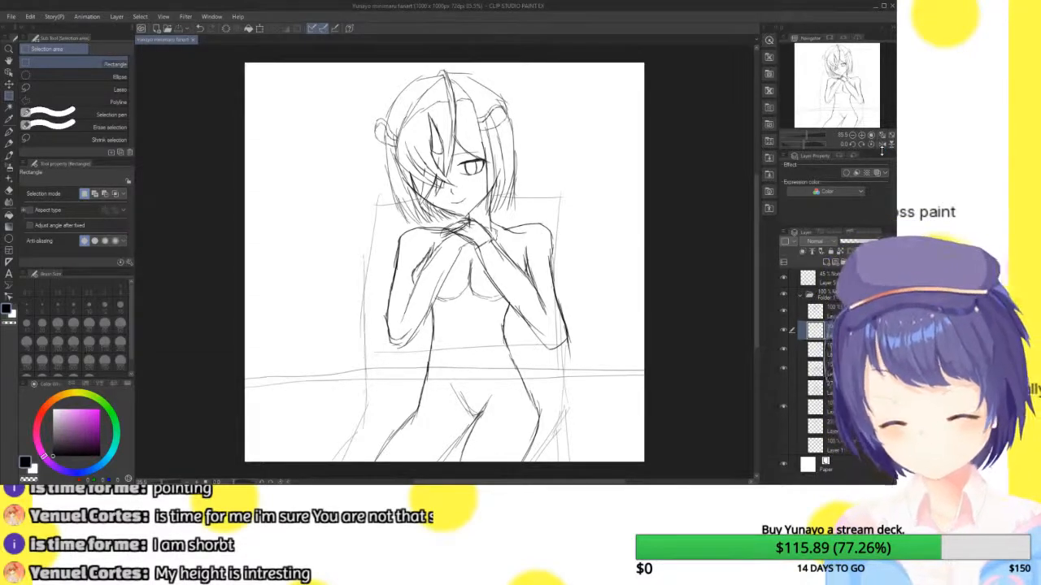
- On the arm sketch's layer, erase the short inner upper-arm strokes of the right-hand arm and redraw them closer to the chest with the Lighter pencil
{"action": "left_click_drag", "start_coordinate": [846, 135], "coordinate": [864, 136]}
{"action": "left_click_drag", "start_coordinate": [846, 93], "coordinate": [855, 95]}
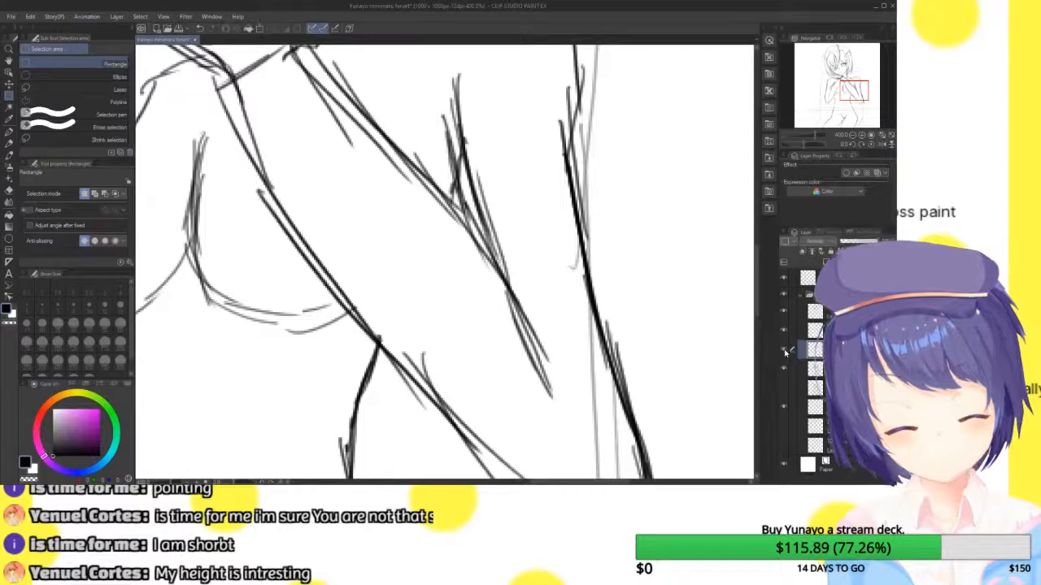
{"action": "left_click", "coordinate": [817, 369]}
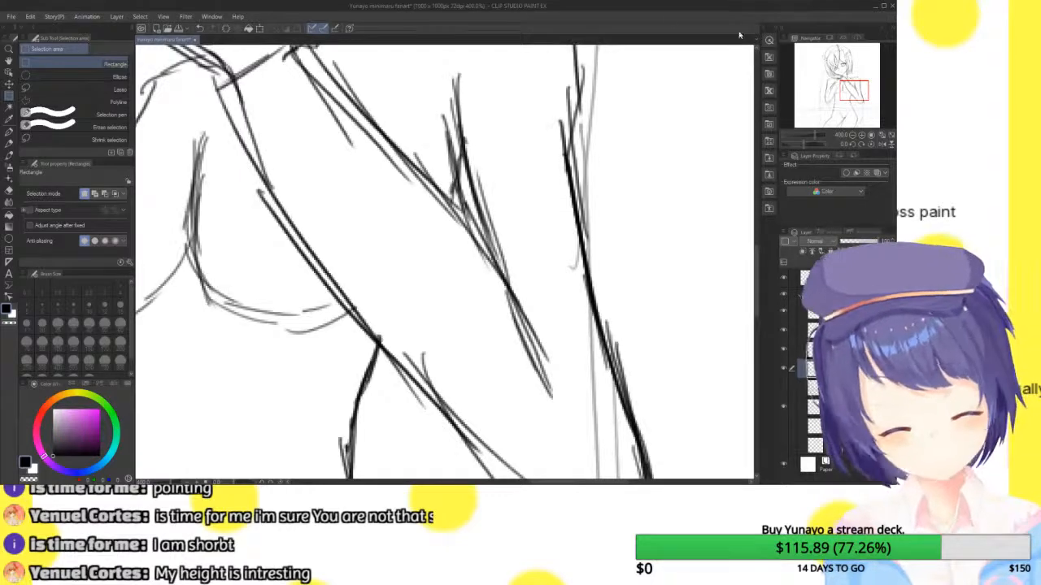
{"action": "left_click_drag", "start_coordinate": [460, 93], "coordinate": [455, 83]}
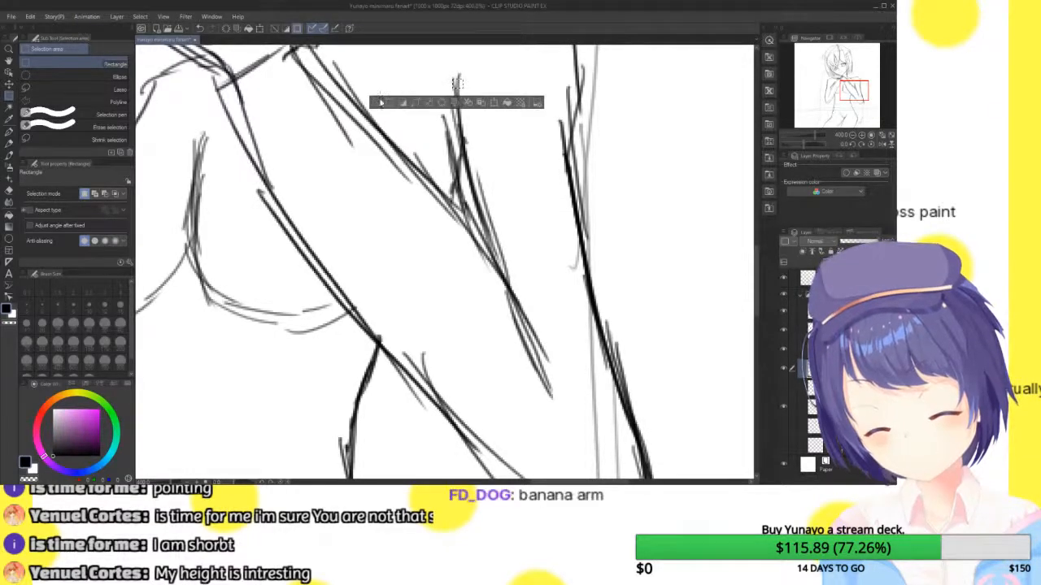
{"action": "left_click", "coordinate": [376, 98]}
{"action": "left_click", "coordinate": [8, 145]}
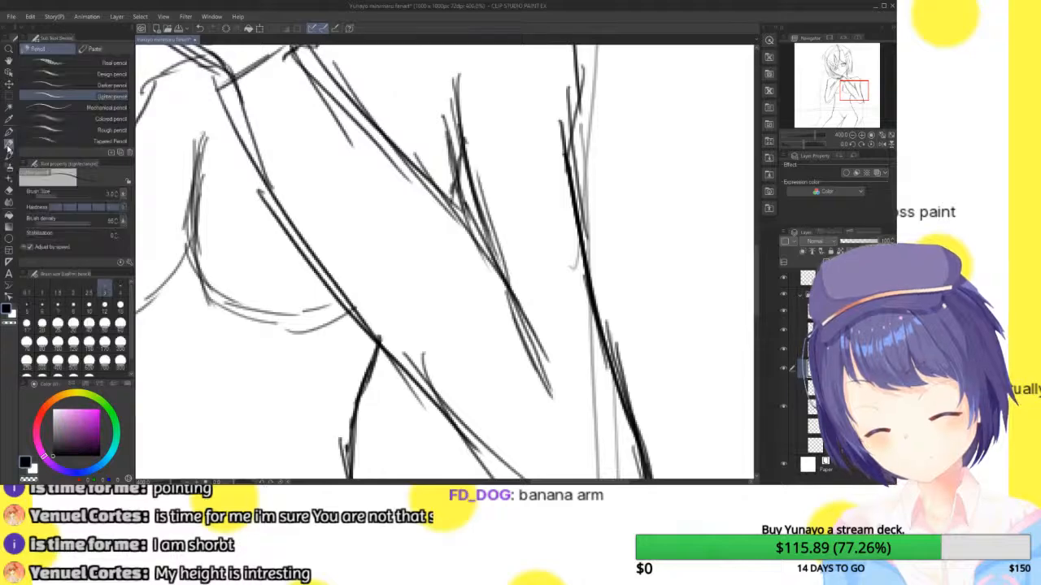
{"action": "mouse_move", "coordinate": [462, 84]}
{"action": "left_mouse_down"}
{"action": "mouse_move", "coordinate": [457, 163]}
{"action": "mouse_move", "coordinate": [470, 210]}
{"action": "mouse_move", "coordinate": [485, 190]}
{"action": "left_mouse_up"}
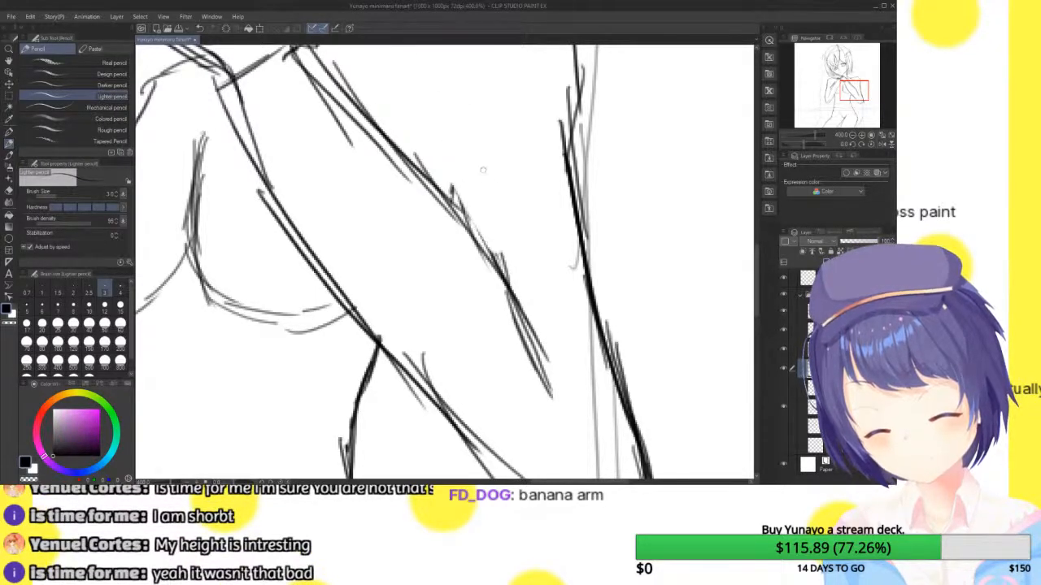
{"action": "left_click_drag", "start_coordinate": [472, 233], "coordinate": [437, 112]}
{"action": "mouse_move", "coordinate": [449, 171]}
{"action": "left_mouse_down"}
{"action": "mouse_move", "coordinate": [432, 81]}
{"action": "mouse_move", "coordinate": [439, 181]}
{"action": "left_mouse_up"}
{"action": "mouse_move", "coordinate": [410, 70]}
{"action": "left_mouse_down"}
{"action": "mouse_move", "coordinate": [457, 221]}
{"action": "mouse_move", "coordinate": [408, 64]}
{"action": "left_mouse_up"}
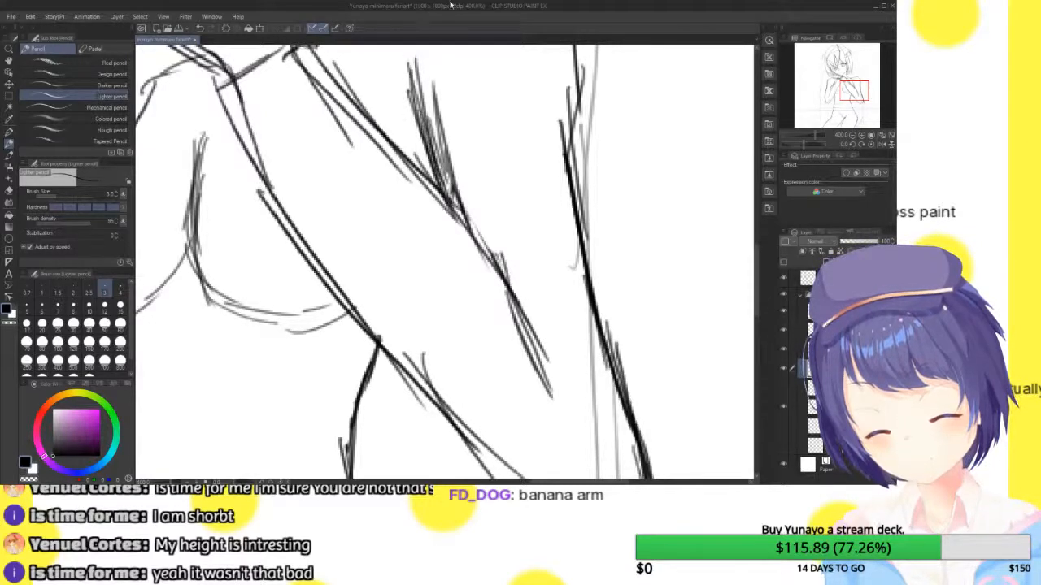
- Try a squared elbow outline beside the right-hand arm's elbow, compare it with undo and redo, and undo the trial strokes
{"action": "left_click", "coordinate": [886, 135]}
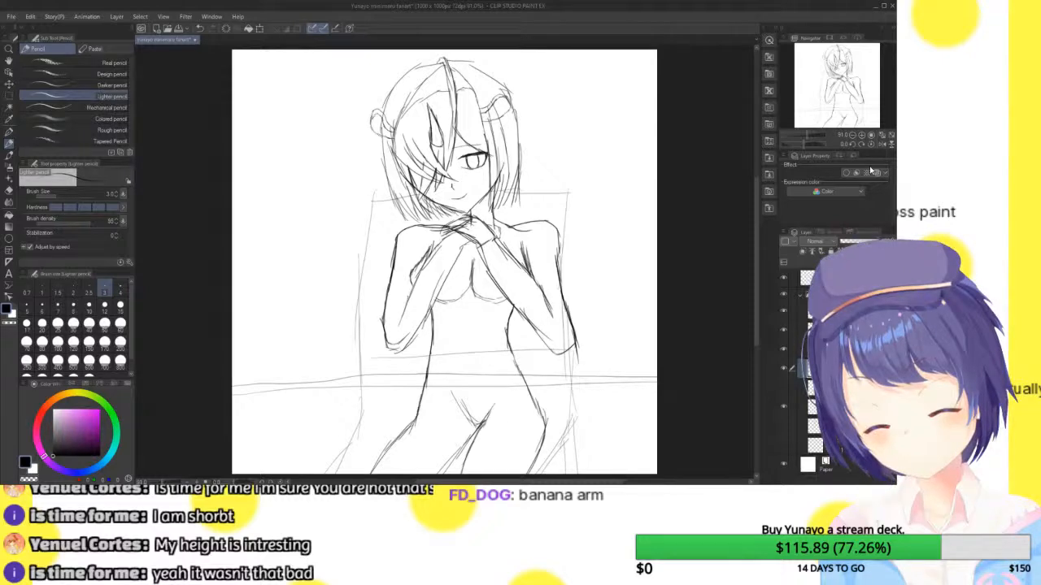
{"action": "left_click", "coordinate": [851, 135]}
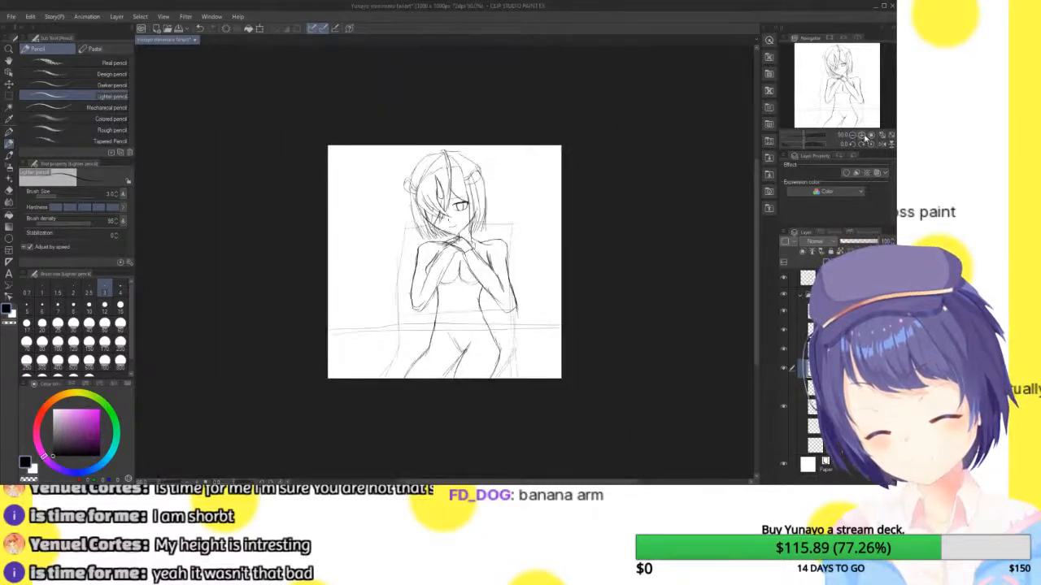
{"action": "left_click", "coordinate": [863, 136]}
{"action": "left_click_drag", "start_coordinate": [842, 100], "coordinate": [850, 93]}
{"action": "mouse_move", "coordinate": [586, 301]}
{"action": "left_mouse_down"}
{"action": "mouse_move", "coordinate": [612, 350]}
{"action": "mouse_move", "coordinate": [646, 341]}
{"action": "left_mouse_up"}
{"action": "left_click_drag", "start_coordinate": [624, 287], "coordinate": [646, 342]}
{"action": "key", "text": "ctrl+z"}
{"action": "key", "text": "ctrl+z"}
{"action": "key", "text": "ctrl+z"}
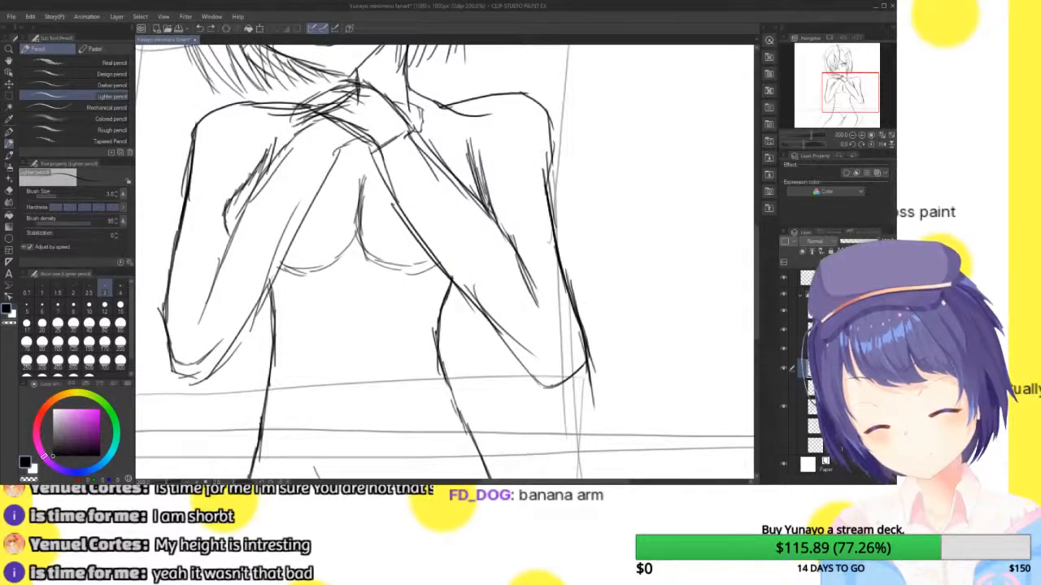
{"action": "key", "text": "ctrl+y"}
{"action": "key", "text": "ctrl+y"}
{"action": "key", "text": "ctrl+y"}
{"action": "key", "text": "ctrl+y"}
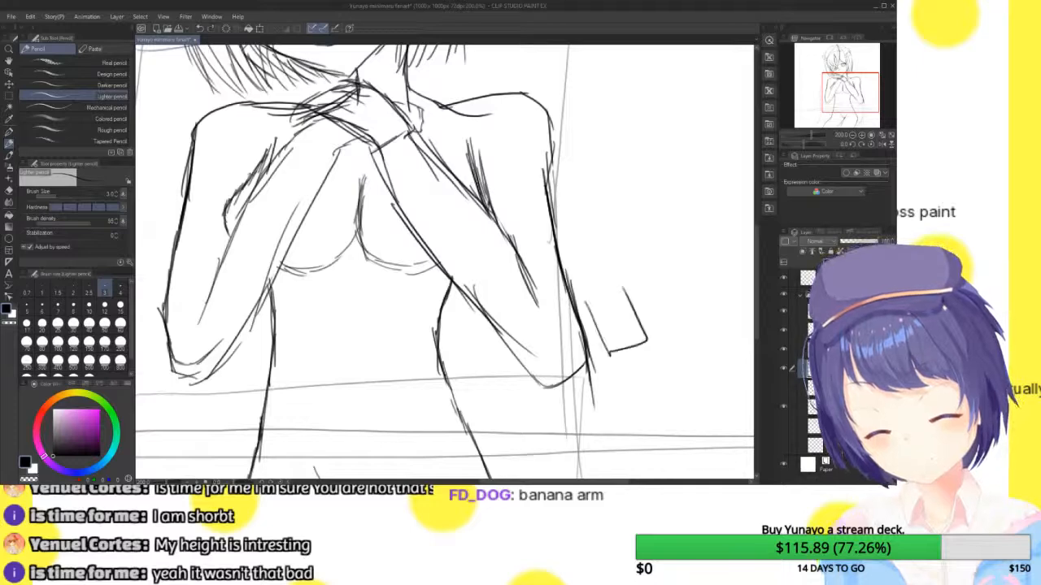
{"action": "key", "text": "ctrl+z"}
{"action": "key", "text": "ctrl+z"}
{"action": "key", "text": "ctrl+z"}
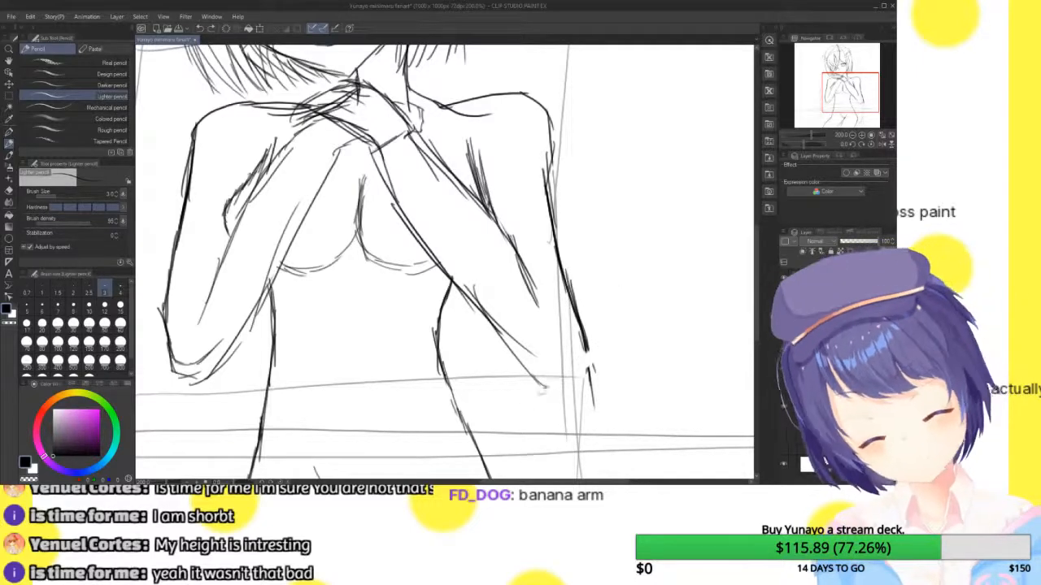
- Erase the elbow of the right-hand arm and redraw it higher, joining the forearm's underside to a shortened outer arm line
{"action": "key", "text": "ctrl+z"}
{"action": "key", "text": "ctrl+z"}
{"action": "key", "text": "ctrl+z"}
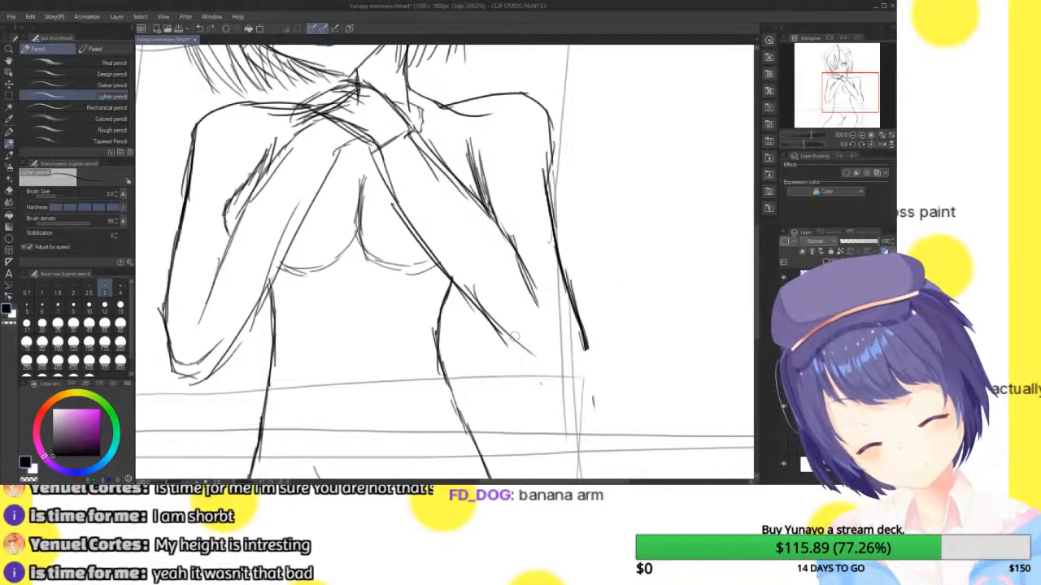
{"action": "left_click_drag", "start_coordinate": [465, 299], "coordinate": [530, 351]}
{"action": "mouse_move", "coordinate": [483, 322]}
{"action": "left_mouse_down"}
{"action": "mouse_move", "coordinate": [550, 365]}
{"action": "mouse_move", "coordinate": [576, 368]}
{"action": "mouse_move", "coordinate": [577, 353]}
{"action": "left_mouse_up"}
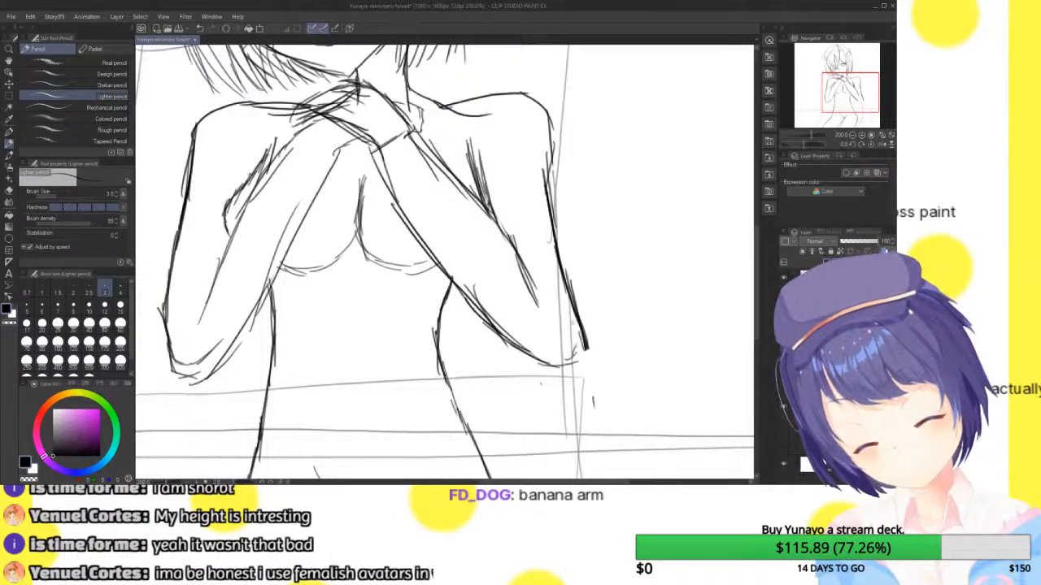
{"action": "left_click_drag", "start_coordinate": [572, 285], "coordinate": [578, 359]}
{"action": "left_click_drag", "start_coordinate": [573, 312], "coordinate": [577, 366]}
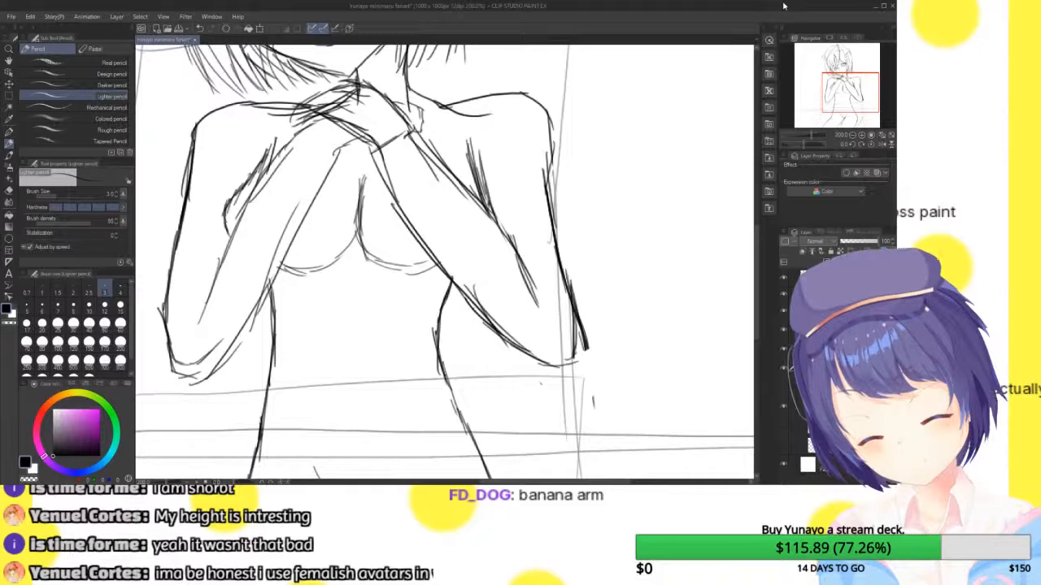
- Check the reworked arm against the whole figure and add a new layer at the top of Folder 1
{"action": "left_click", "coordinate": [852, 135]}
{"action": "left_click_drag", "start_coordinate": [859, 96], "coordinate": [854, 89]}
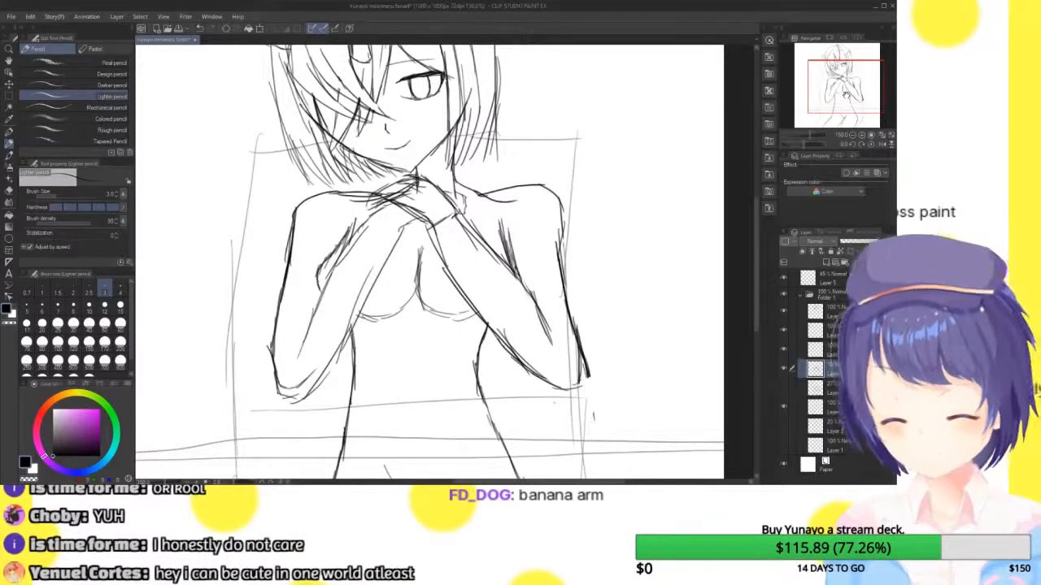
{"action": "mouse_move", "coordinate": [845, 95]}
{"action": "left_mouse_down"}
{"action": "mouse_move", "coordinate": [845, 114]}
{"action": "mouse_move", "coordinate": [850, 90]}
{"action": "left_mouse_up"}
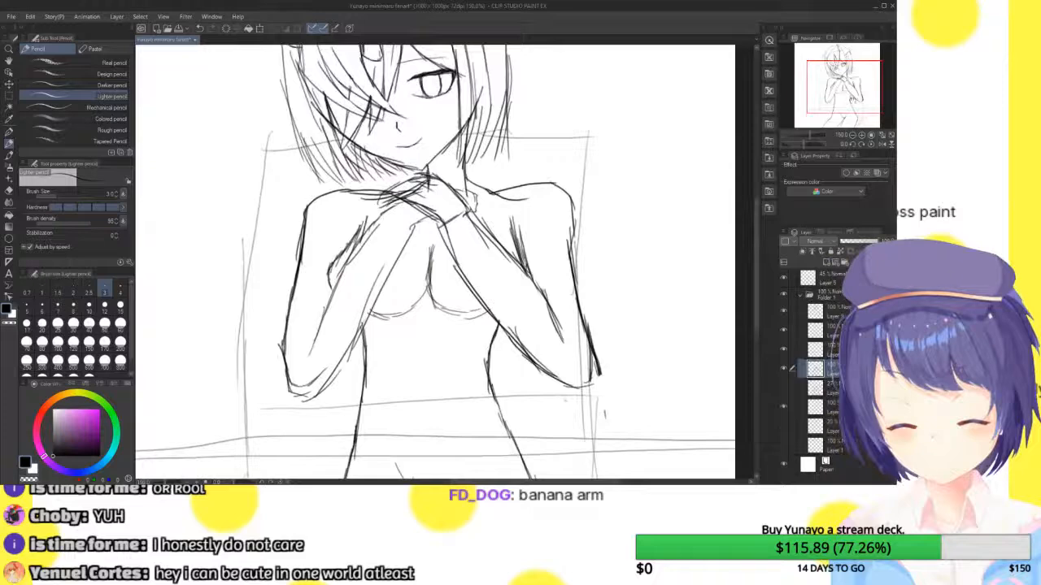
{"action": "left_click", "coordinate": [890, 135]}
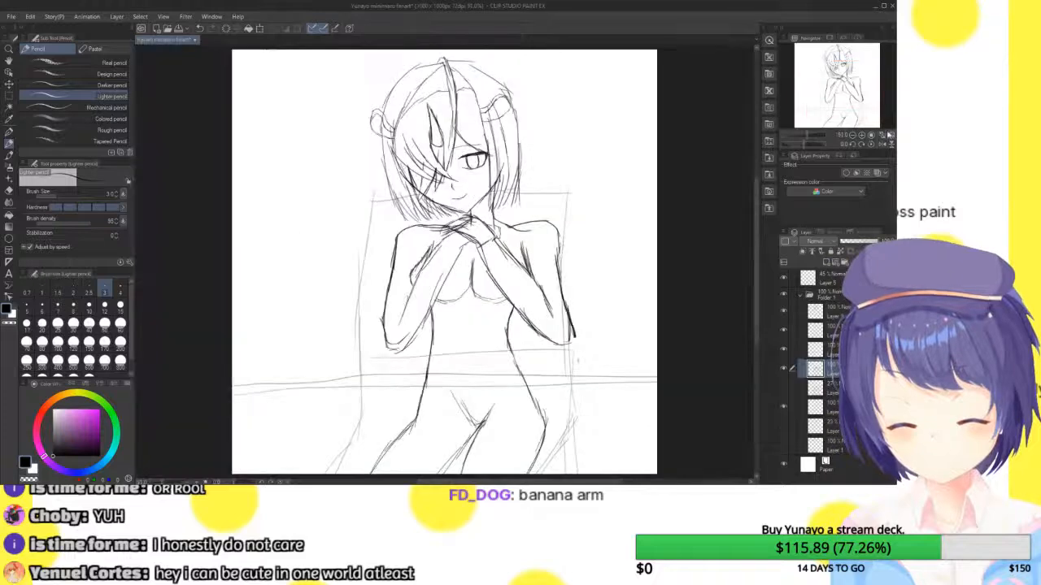
{"action": "left_click", "coordinate": [808, 295]}
{"action": "left_click", "coordinate": [829, 264]}
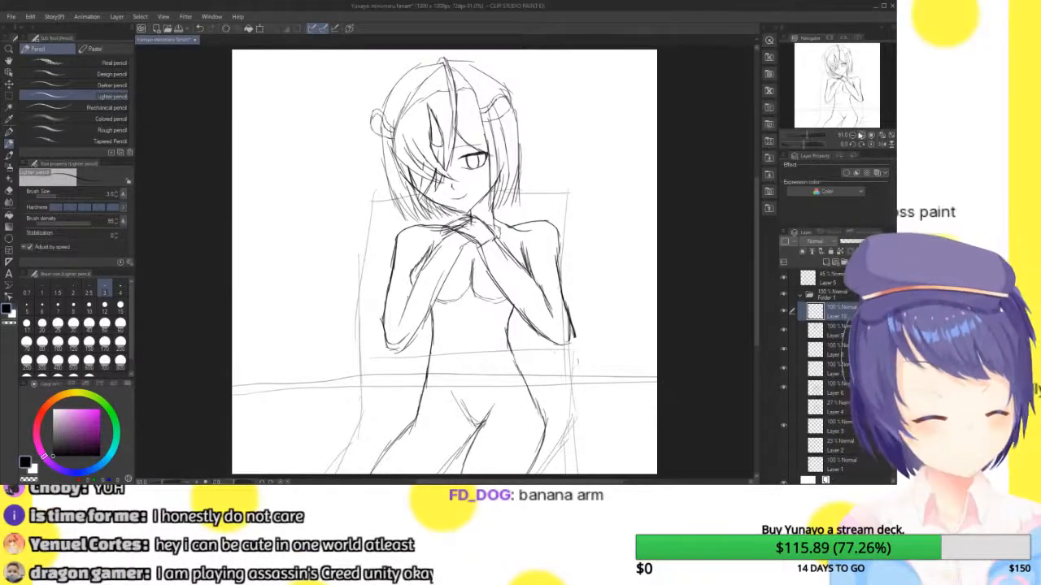
- Sketch the garment's strap lines from the right side of the neck down past the wrist to the right-hand upper arm
{"action": "left_click", "coordinate": [862, 135]}
{"action": "left_click", "coordinate": [862, 135]}
{"action": "left_click", "coordinate": [862, 135]}
{"action": "left_click_drag", "start_coordinate": [839, 84], "coordinate": [844, 80]}
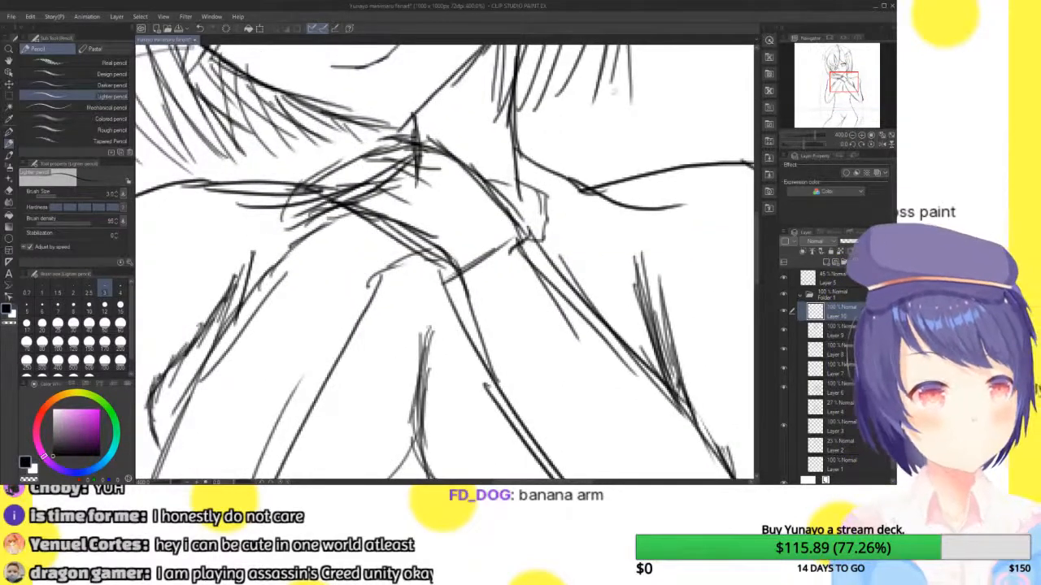
{"action": "left_click_drag", "start_coordinate": [518, 149], "coordinate": [570, 257]}
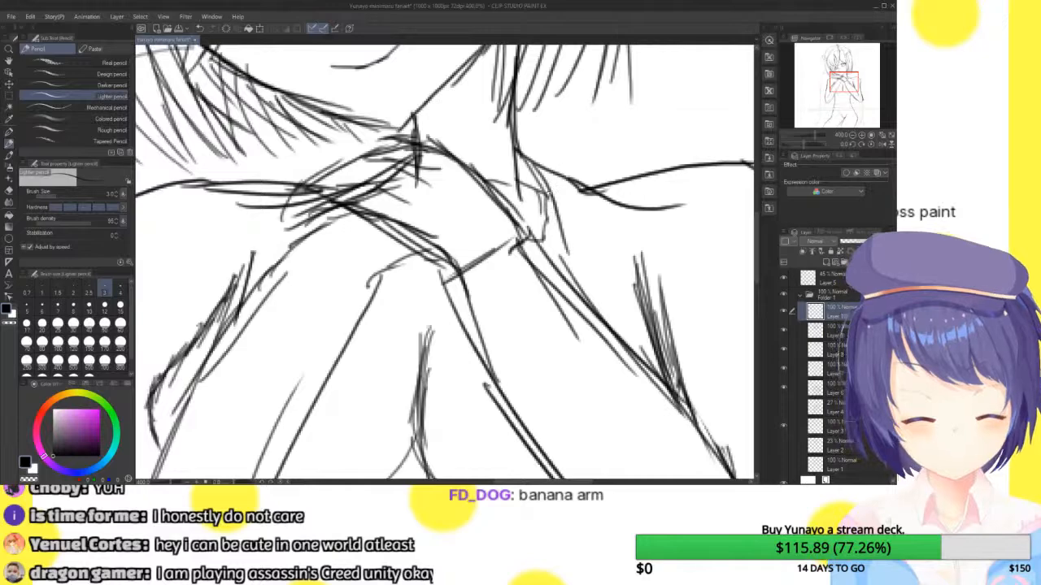
{"action": "left_click_drag", "start_coordinate": [548, 191], "coordinate": [578, 290]}
{"action": "mouse_move", "coordinate": [516, 149]}
{"action": "left_mouse_down"}
{"action": "mouse_move", "coordinate": [534, 148]}
{"action": "mouse_move", "coordinate": [563, 173]}
{"action": "mouse_move", "coordinate": [579, 239]}
{"action": "left_mouse_up"}
{"action": "left_click_drag", "start_coordinate": [574, 197], "coordinate": [611, 295]}
{"action": "left_click_drag", "start_coordinate": [581, 210], "coordinate": [623, 299]}
{"action": "left_click_drag", "start_coordinate": [604, 249], "coordinate": [646, 343]}
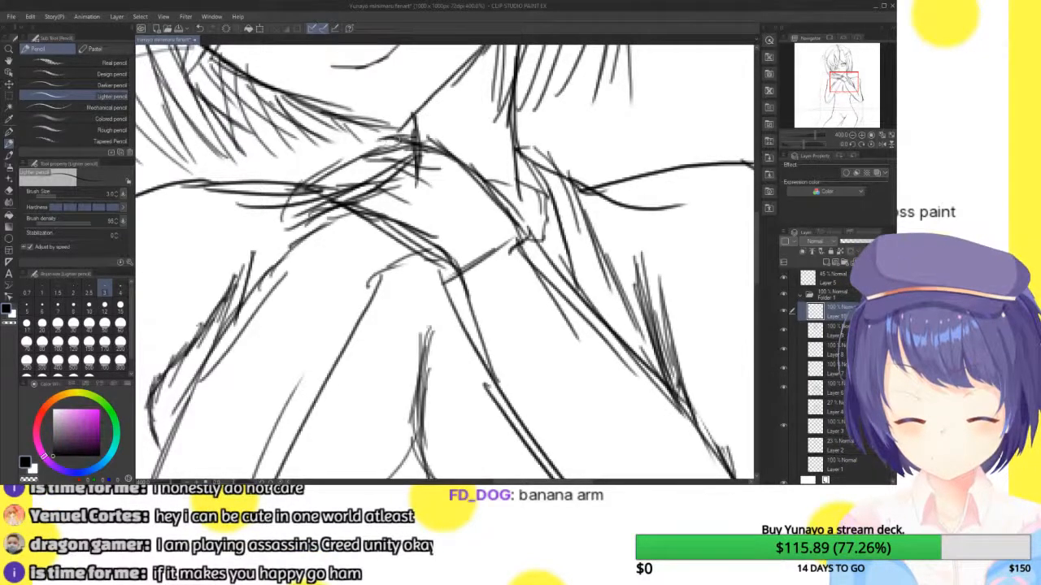
- Sketch the matching garment edge from the clasped hands down along the inside of the left-hand upper arm
{"action": "left_click_drag", "start_coordinate": [844, 78], "coordinate": [838, 84]}
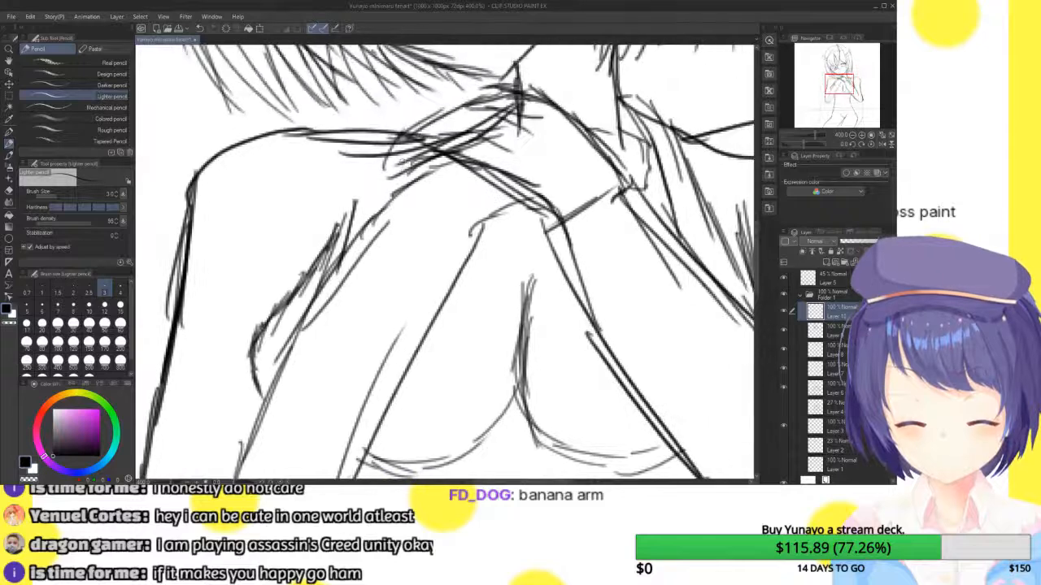
{"action": "left_click_drag", "start_coordinate": [418, 161], "coordinate": [363, 219]}
{"action": "left_click_drag", "start_coordinate": [388, 184], "coordinate": [323, 259]}
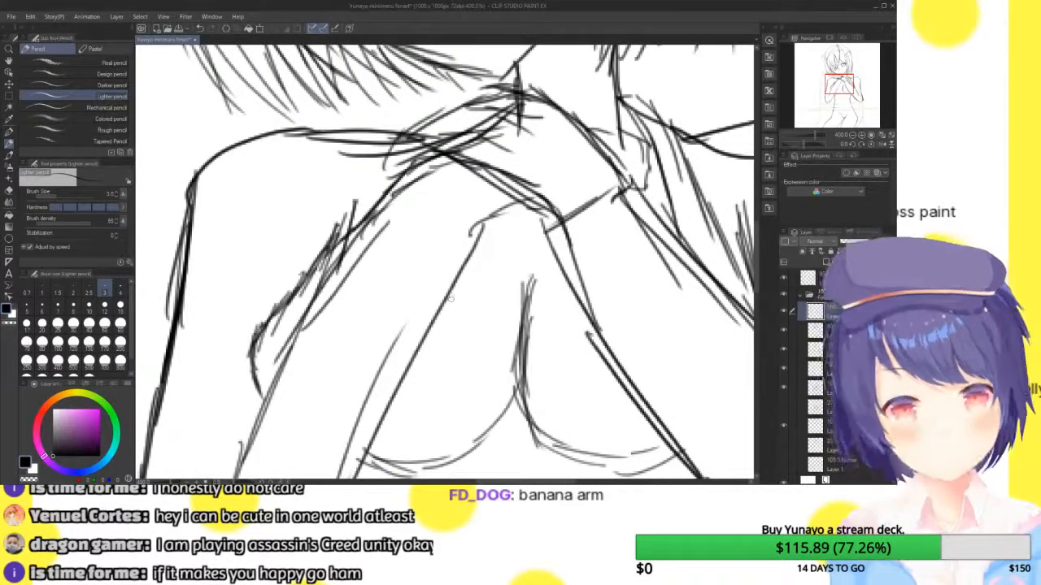
- Sketch the curved neckline edges of the garment between the two forearms, meeting at the center of the chest
{"action": "mouse_move", "coordinate": [452, 283]}
{"action": "left_mouse_down"}
{"action": "mouse_move", "coordinate": [471, 355]}
{"action": "mouse_move", "coordinate": [514, 409]}
{"action": "left_mouse_up"}
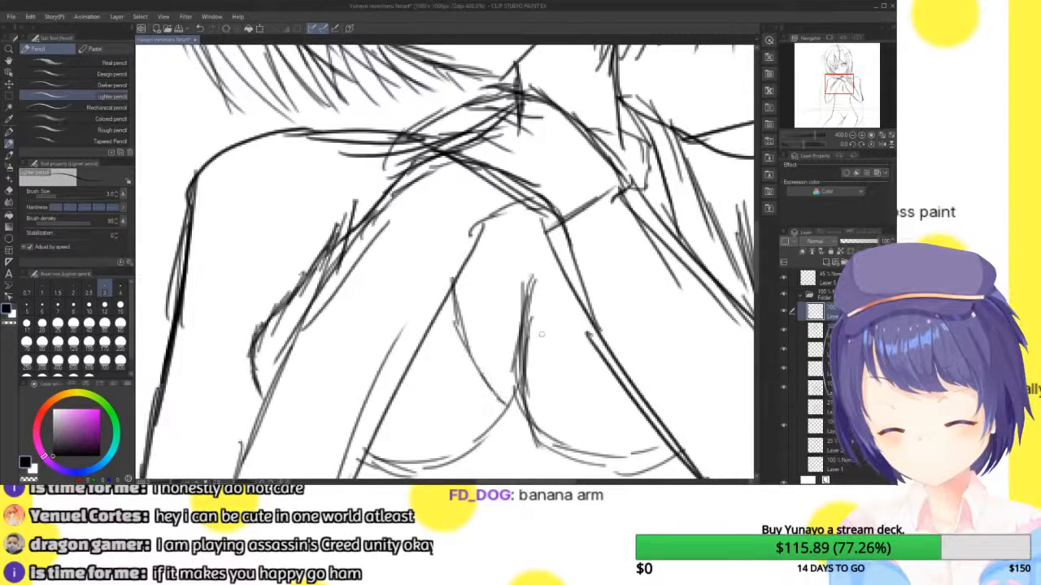
{"action": "mouse_move", "coordinate": [536, 407]}
{"action": "left_mouse_down"}
{"action": "mouse_move", "coordinate": [577, 333]}
{"action": "mouse_move", "coordinate": [569, 348]}
{"action": "left_mouse_up"}
{"action": "left_click_drag", "start_coordinate": [584, 300], "coordinate": [575, 345]}
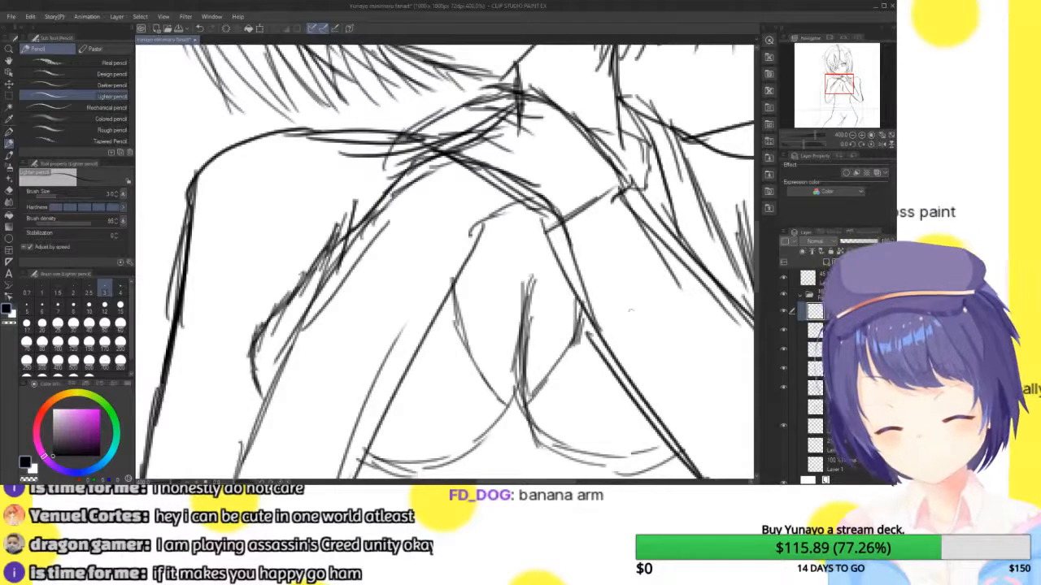
{"action": "mouse_move", "coordinate": [840, 87]}
{"action": "left_mouse_down"}
{"action": "mouse_move", "coordinate": [843, 95]}
{"action": "mouse_move", "coordinate": [845, 86]}
{"action": "left_mouse_up"}
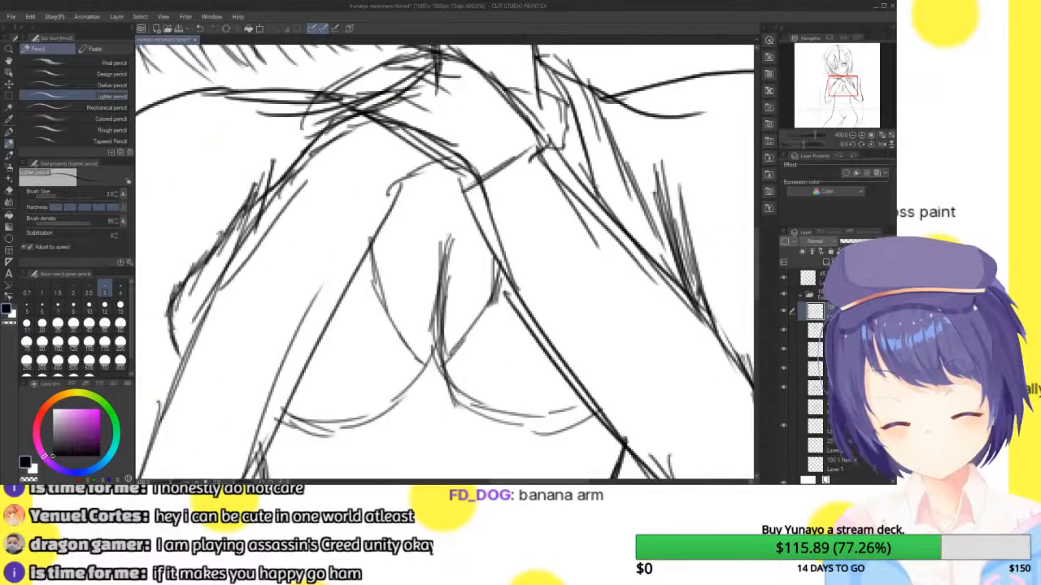
{"action": "left_click_drag", "start_coordinate": [503, 274], "coordinate": [488, 309]}
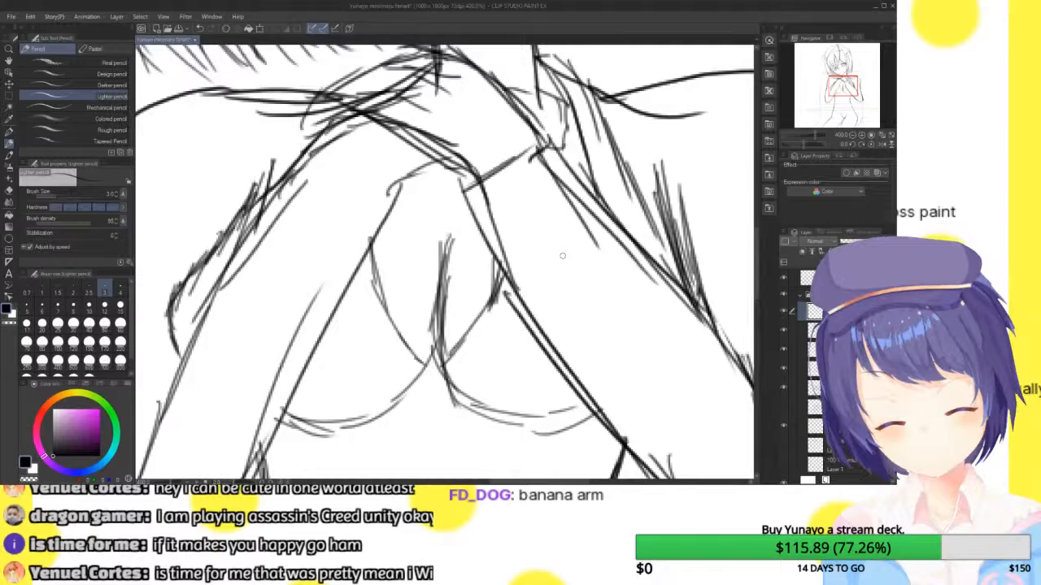
- Sketch an off-shoulder garment band across both upper arms and the chest, and reinforce the outer arm edges below it
{"action": "left_click_drag", "start_coordinate": [842, 86], "coordinate": [844, 93]}
{"action": "scroll", "coordinate": [844, 94], "scroll_direction": "down", "scroll_amount": 3}
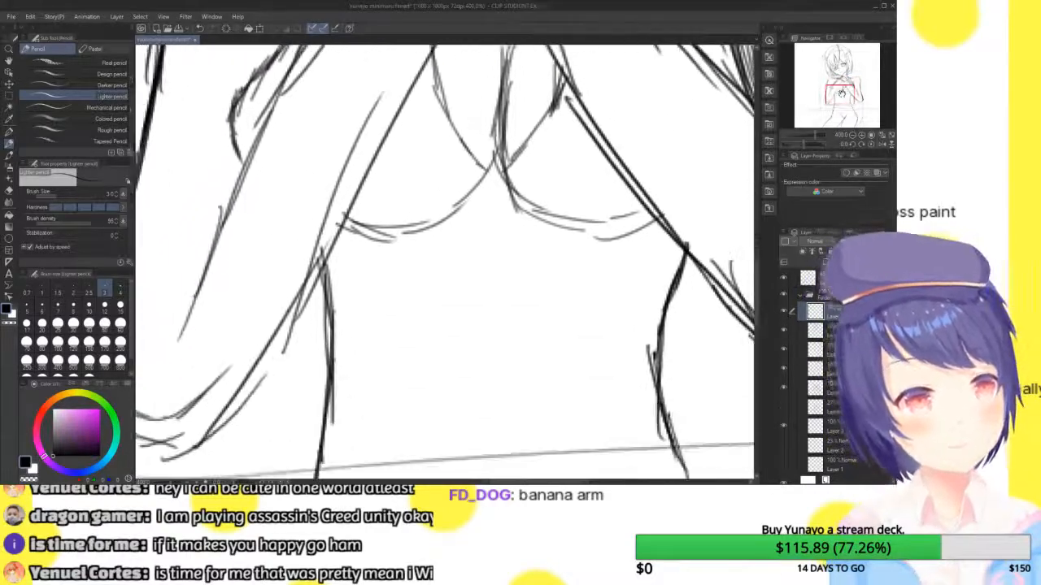
{"action": "left_click_drag", "start_coordinate": [844, 93], "coordinate": [845, 86]}
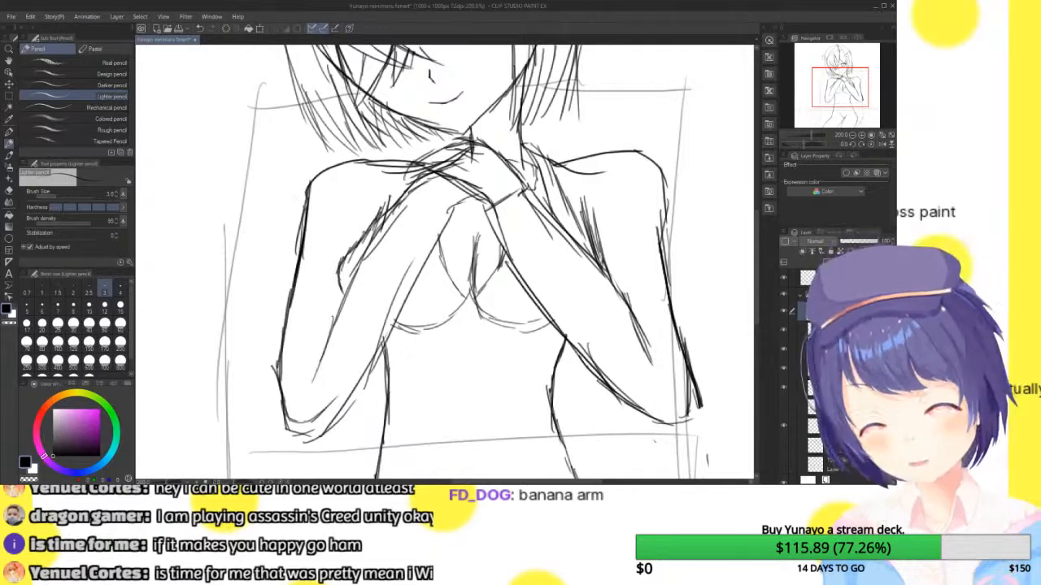
{"action": "left_click_drag", "start_coordinate": [302, 208], "coordinate": [369, 239]}
{"action": "left_click_drag", "start_coordinate": [300, 214], "coordinate": [363, 245]}
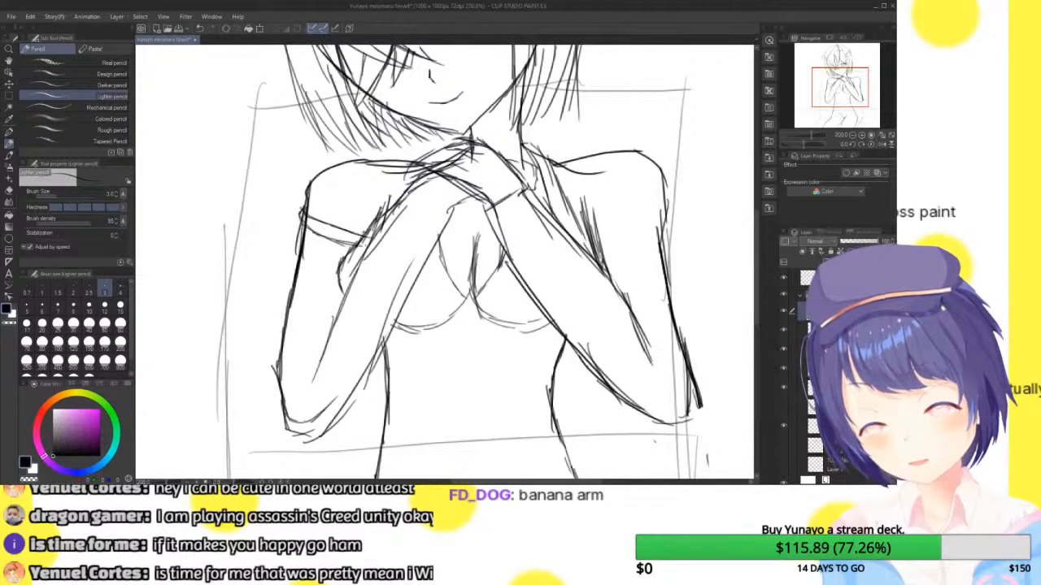
{"action": "mouse_move", "coordinate": [430, 242]}
{"action": "left_mouse_down"}
{"action": "mouse_move", "coordinate": [506, 246]}
{"action": "mouse_move", "coordinate": [492, 262]}
{"action": "left_mouse_up"}
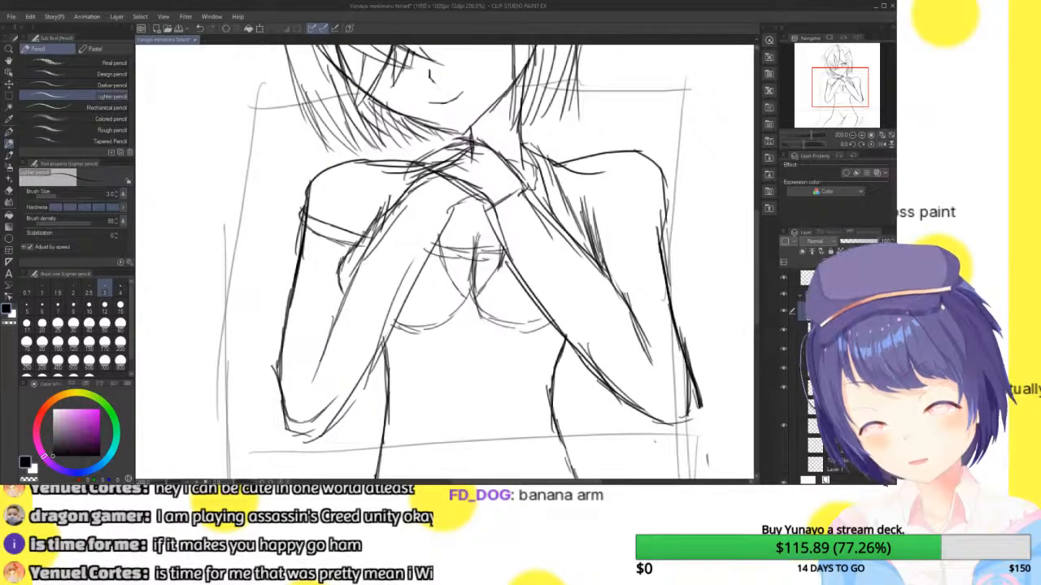
{"action": "left_click_drag", "start_coordinate": [580, 243], "coordinate": [653, 231]}
{"action": "mouse_move", "coordinate": [628, 239]}
{"action": "left_mouse_down"}
{"action": "mouse_move", "coordinate": [673, 232]}
{"action": "mouse_move", "coordinate": [675, 252]}
{"action": "mouse_move", "coordinate": [660, 252]}
{"action": "left_mouse_up"}
{"action": "mouse_move", "coordinate": [673, 247]}
{"action": "left_mouse_down"}
{"action": "mouse_move", "coordinate": [589, 254]}
{"action": "mouse_move", "coordinate": [673, 310]}
{"action": "left_mouse_up"}
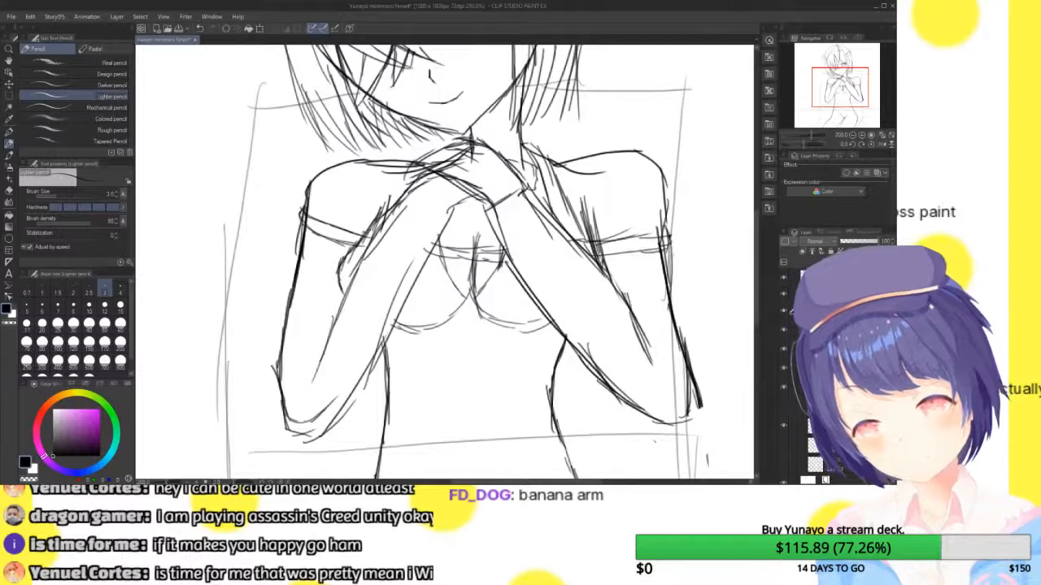
{"action": "left_click_drag", "start_coordinate": [302, 208], "coordinate": [293, 298]}
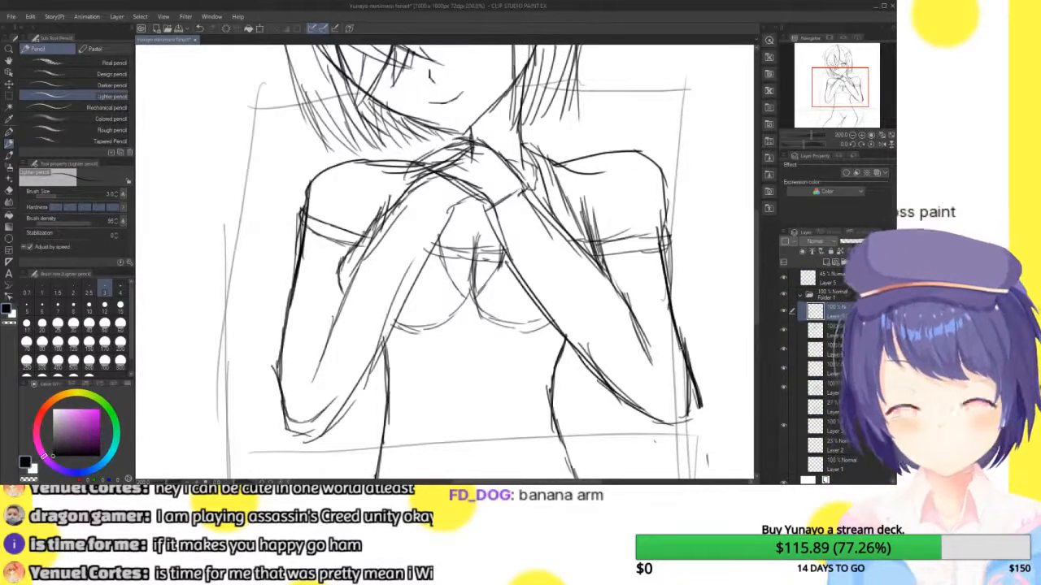
- Sketch the opening and outer edge of a loose sleeve flaring around the left-hand arm, from the upper-arm band toward the elbow
{"action": "left_click", "coordinate": [856, 135]}
{"action": "left_click_drag", "start_coordinate": [855, 97], "coordinate": [864, 114]}
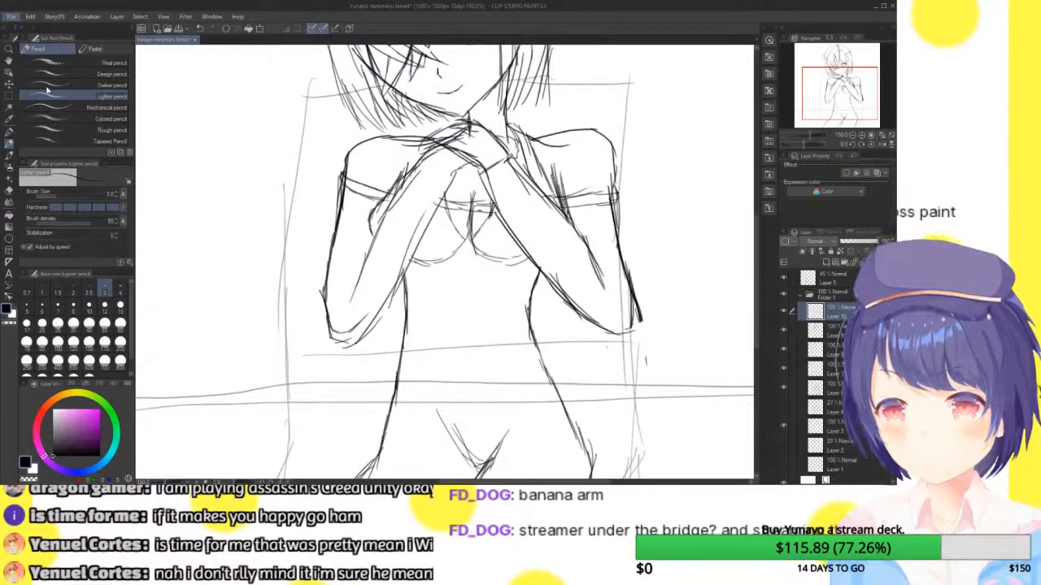
{"action": "mouse_move", "coordinate": [312, 196]}
{"action": "left_mouse_down"}
{"action": "mouse_move", "coordinate": [341, 194]}
{"action": "mouse_move", "coordinate": [295, 202]}
{"action": "mouse_move", "coordinate": [323, 238]}
{"action": "left_mouse_up"}
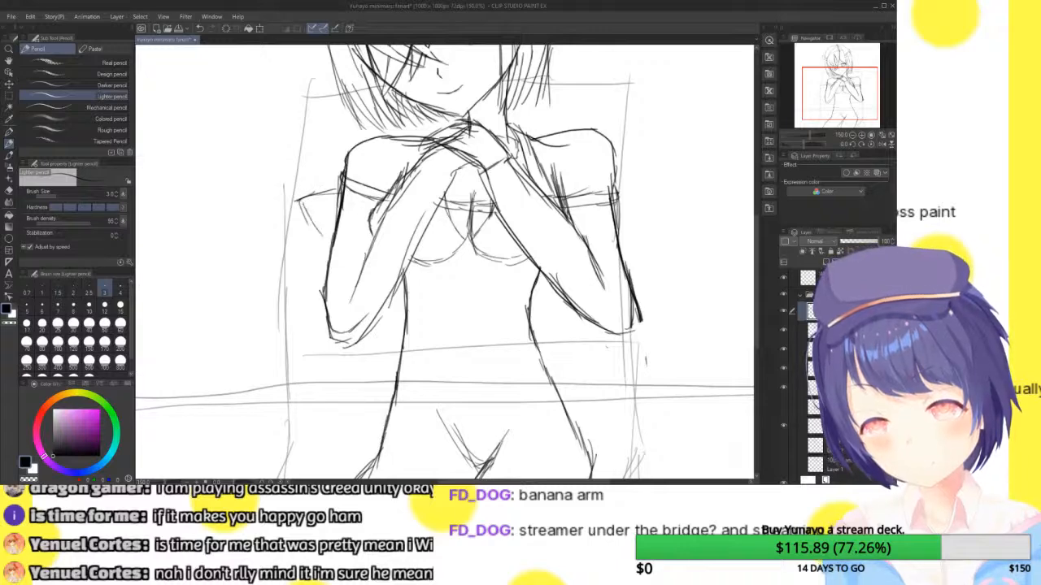
{"action": "left_click_drag", "start_coordinate": [301, 203], "coordinate": [368, 258]}
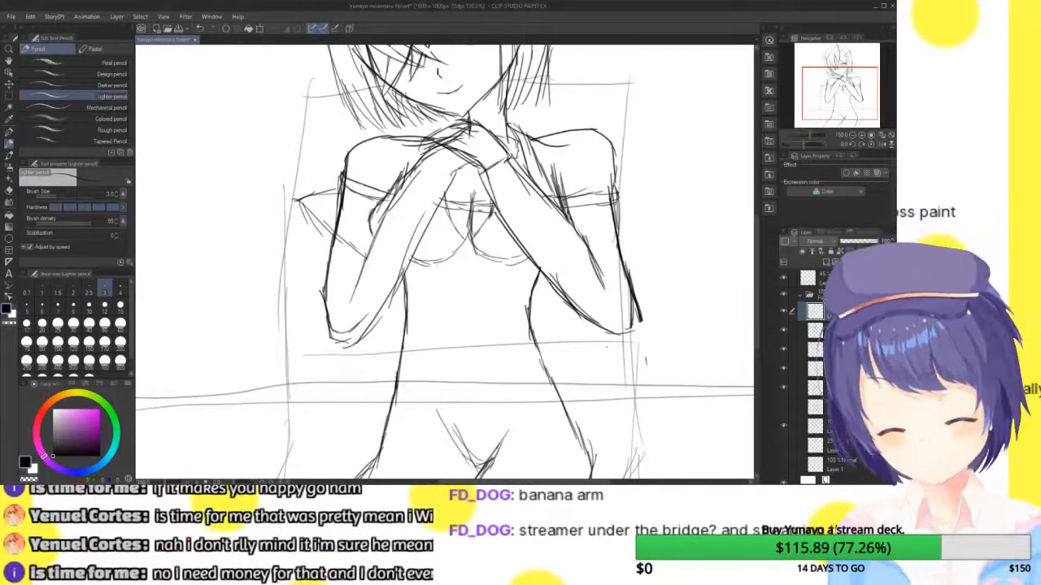
{"action": "left_click_drag", "start_coordinate": [294, 193], "coordinate": [309, 323]}
{"action": "mouse_move", "coordinate": [295, 262]}
{"action": "left_mouse_down"}
{"action": "mouse_move", "coordinate": [318, 346]}
{"action": "mouse_move", "coordinate": [376, 330]}
{"action": "mouse_move", "coordinate": [402, 287]}
{"action": "left_mouse_up"}
- Sketch the left-hand sleeve's inner edge along the forearm up to a cuff line at the wrist, with fold lines inside
{"action": "left_click_drag", "start_coordinate": [387, 322], "coordinate": [427, 258]}
{"action": "left_click_drag", "start_coordinate": [395, 298], "coordinate": [442, 233]}
{"action": "mouse_move", "coordinate": [424, 269]}
{"action": "left_mouse_down"}
{"action": "mouse_move", "coordinate": [463, 206]}
{"action": "mouse_move", "coordinate": [457, 171]}
{"action": "mouse_move", "coordinate": [407, 150]}
{"action": "left_mouse_up"}
{"action": "mouse_move", "coordinate": [372, 207]}
{"action": "left_mouse_down"}
{"action": "mouse_move", "coordinate": [396, 158]}
{"action": "mouse_move", "coordinate": [343, 304]}
{"action": "left_mouse_up"}
{"action": "left_click_drag", "start_coordinate": [358, 256], "coordinate": [346, 296]}
{"action": "mouse_move", "coordinate": [415, 150]}
{"action": "left_mouse_down"}
{"action": "mouse_move", "coordinate": [405, 167]}
{"action": "mouse_move", "coordinate": [456, 216]}
{"action": "left_mouse_up"}
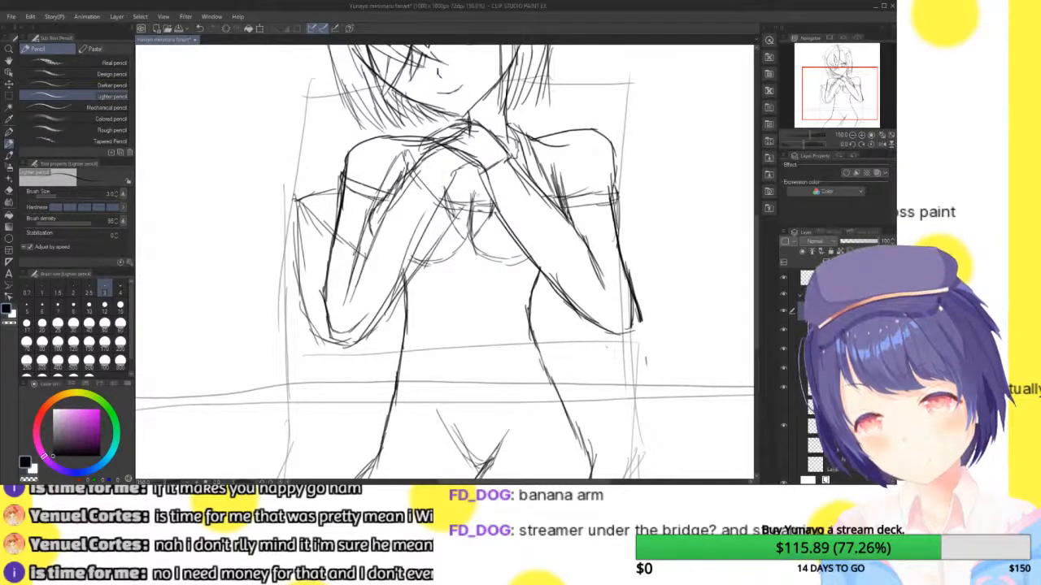
- Sketch the right-hand sleeve's flared outer edge from the upper-arm band down and its underside along the forearm to the elbow
{"action": "left_click_drag", "start_coordinate": [612, 202], "coordinate": [675, 208]}
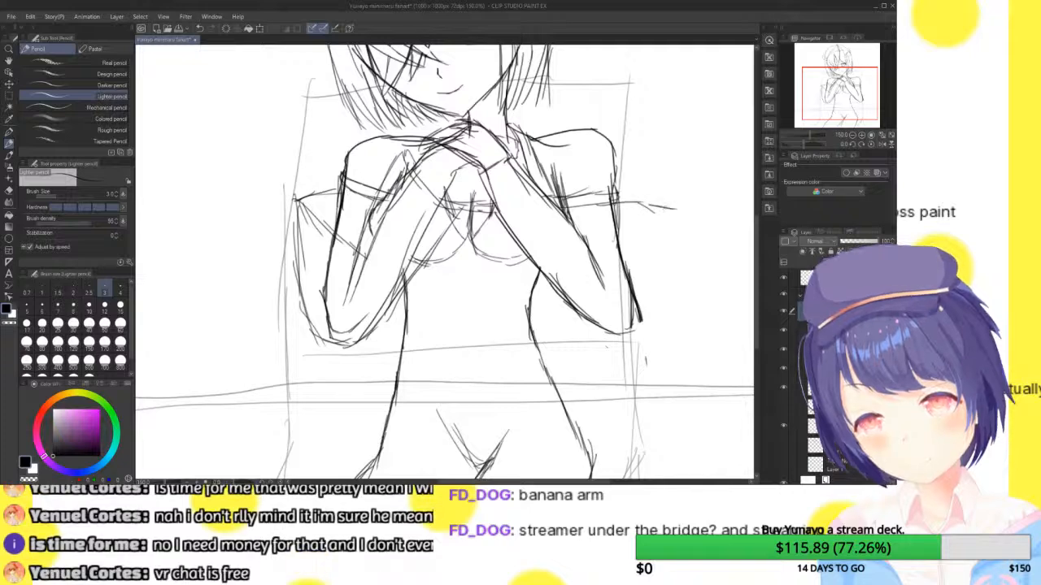
{"action": "mouse_move", "coordinate": [667, 203]}
{"action": "left_mouse_down"}
{"action": "mouse_move", "coordinate": [636, 324]}
{"action": "mouse_move", "coordinate": [578, 337]}
{"action": "left_mouse_up"}
{"action": "mouse_move", "coordinate": [489, 185]}
{"action": "left_mouse_down"}
{"action": "mouse_move", "coordinate": [472, 222]}
{"action": "mouse_move", "coordinate": [527, 268]}
{"action": "left_mouse_up"}
{"action": "left_click_drag", "start_coordinate": [470, 223], "coordinate": [588, 342]}
{"action": "left_click_drag", "start_coordinate": [493, 254], "coordinate": [594, 337]}
- Sketch the cuff of the right-hand sleeve across the wrist and add fold lines along the inner upper arm
{"action": "left_click_drag", "start_coordinate": [470, 203], "coordinate": [504, 225]}
{"action": "left_click_drag", "start_coordinate": [545, 176], "coordinate": [503, 206]}
{"action": "mouse_move", "coordinate": [550, 158]}
{"action": "left_mouse_down"}
{"action": "mouse_move", "coordinate": [535, 180]}
{"action": "mouse_move", "coordinate": [522, 179]}
{"action": "mouse_move", "coordinate": [470, 223]}
{"action": "mouse_move", "coordinate": [590, 239]}
{"action": "mouse_move", "coordinate": [566, 258]}
{"action": "left_mouse_up"}
{"action": "left_click_drag", "start_coordinate": [591, 218], "coordinate": [574, 257]}
{"action": "left_click_drag", "start_coordinate": [590, 210], "coordinate": [576, 254]}
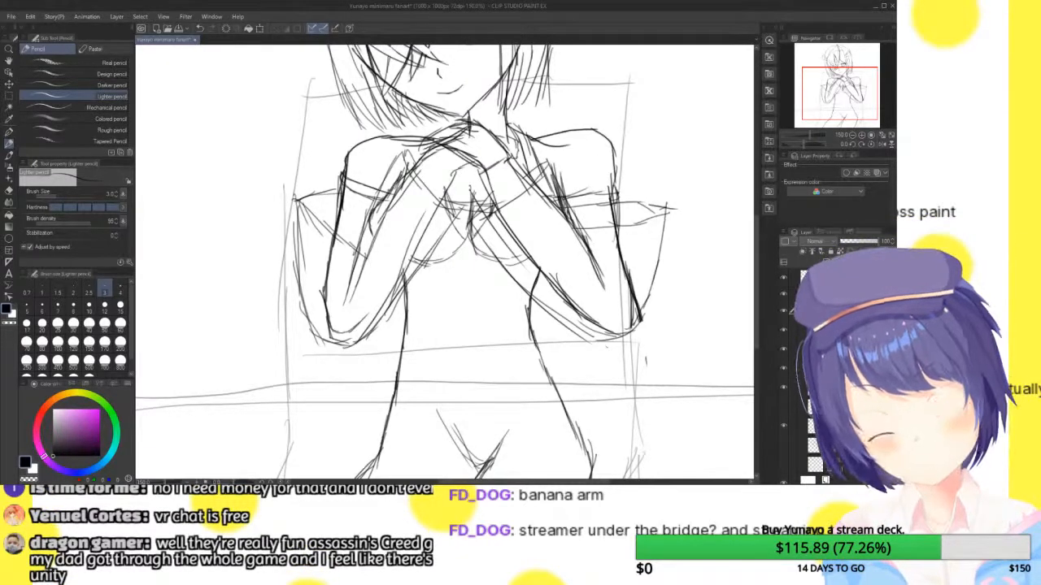
- Sketch the jacket's front-opening edges below the chest and the starts of its outer sides beneath the elbows
{"action": "mouse_move", "coordinate": [498, 262]}
{"action": "left_mouse_down"}
{"action": "mouse_move", "coordinate": [479, 275]}
{"action": "mouse_move", "coordinate": [475, 330]}
{"action": "left_mouse_up"}
{"action": "left_click_drag", "start_coordinate": [479, 278], "coordinate": [474, 350]}
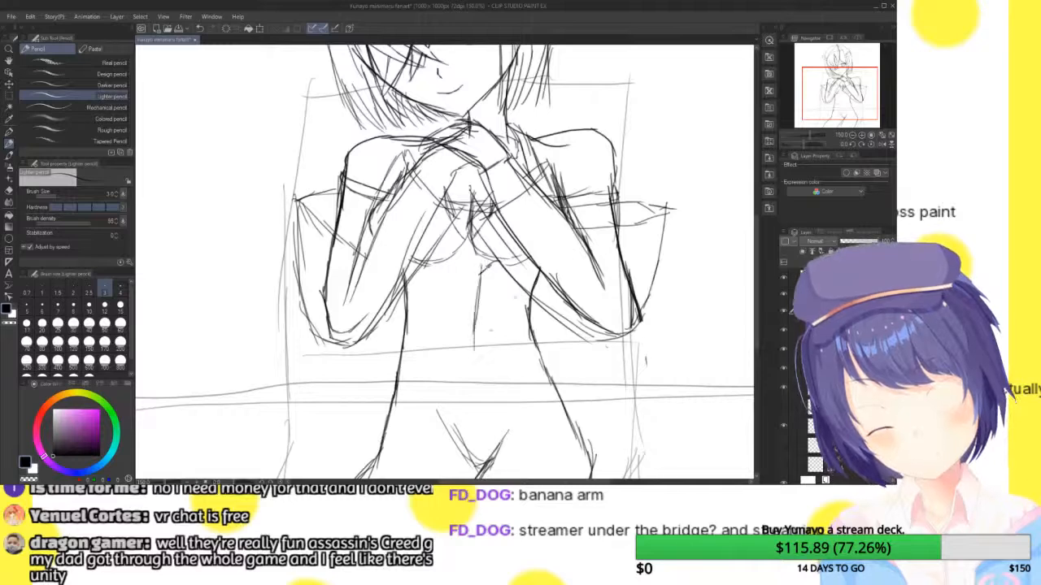
{"action": "left_click_drag", "start_coordinate": [570, 328], "coordinate": [569, 352]}
{"action": "mouse_move", "coordinate": [405, 270]}
{"action": "left_mouse_down"}
{"action": "mouse_move", "coordinate": [431, 313]}
{"action": "mouse_move", "coordinate": [428, 350]}
{"action": "left_mouse_up"}
{"action": "left_click_drag", "start_coordinate": [393, 298], "coordinate": [388, 356]}
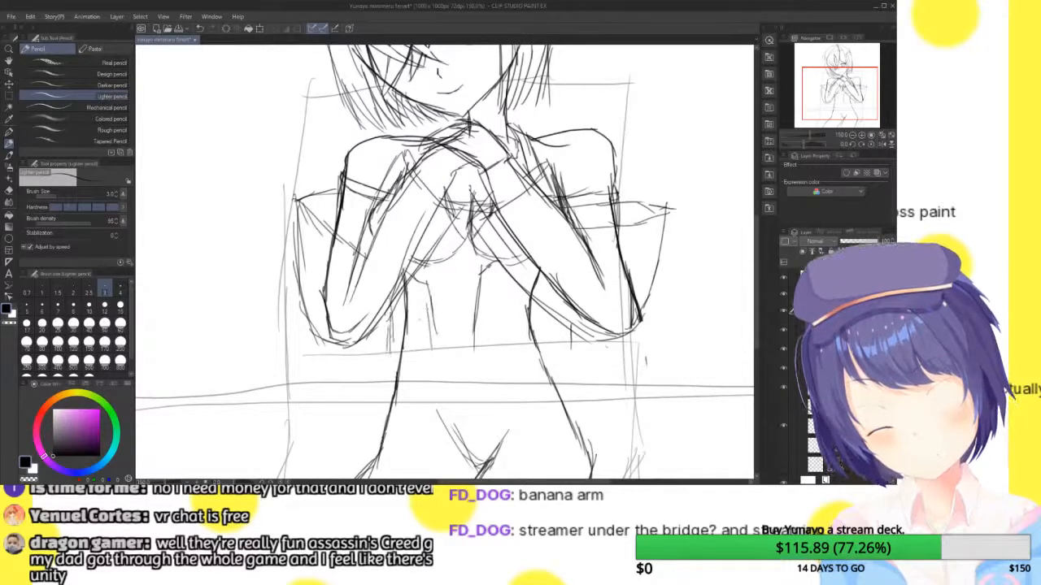
- Sketch the right-hand jacket panel's outer side down to the hip and its bottom edge back toward the center
{"action": "left_click_drag", "start_coordinate": [840, 92], "coordinate": [843, 104]}
{"action": "left_click_drag", "start_coordinate": [538, 233], "coordinate": [555, 298]}
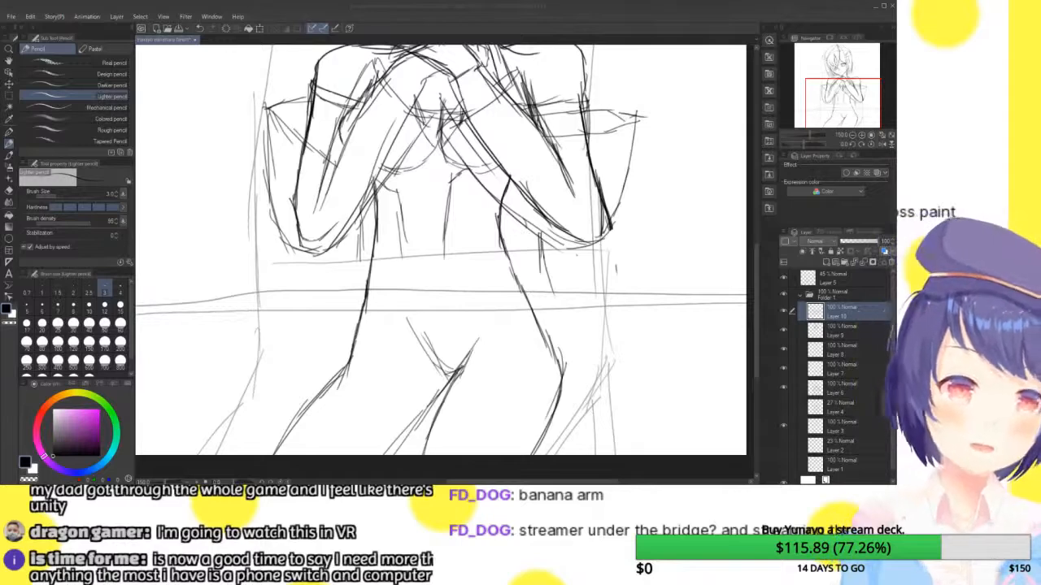
{"action": "left_click_drag", "start_coordinate": [556, 222], "coordinate": [573, 332]}
{"action": "mouse_move", "coordinate": [564, 288]}
{"action": "left_mouse_down"}
{"action": "mouse_move", "coordinate": [592, 363]}
{"action": "mouse_move", "coordinate": [546, 350]}
{"action": "mouse_move", "coordinate": [453, 358]}
{"action": "left_mouse_up"}
{"action": "left_click_drag", "start_coordinate": [594, 360], "coordinate": [561, 372]}
{"action": "left_click_drag", "start_coordinate": [486, 355], "coordinate": [453, 357]}
{"action": "left_click_drag", "start_coordinate": [581, 336], "coordinate": [577, 314]}
{"action": "left_click_drag", "start_coordinate": [480, 350], "coordinate": [421, 363]}
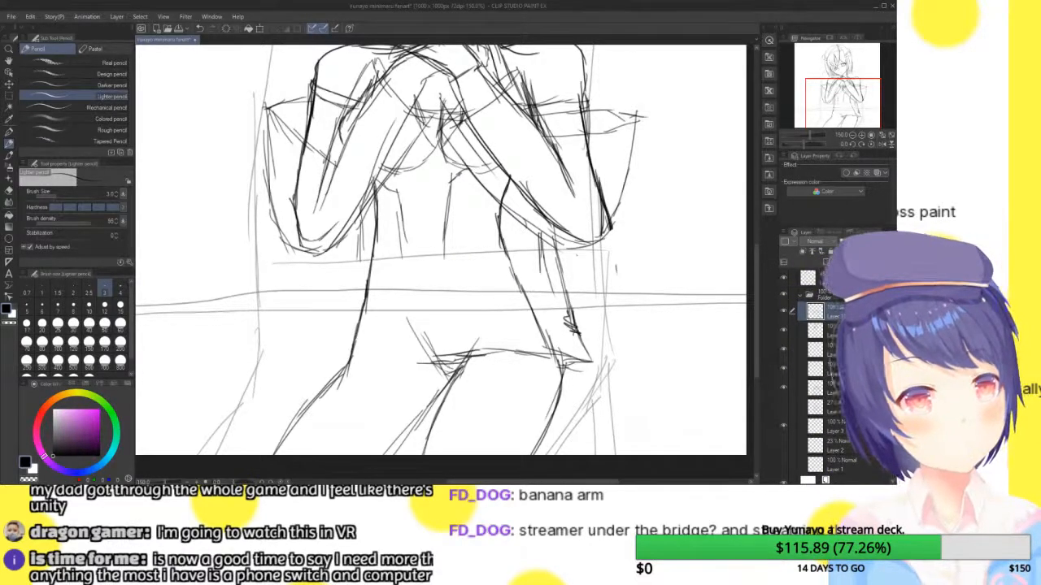
- Sketch the lower part of the right-hand front-opening edge down to the jacket's bottom corner and clean up the lines there
{"action": "left_click_drag", "start_coordinate": [450, 233], "coordinate": [453, 258]}
{"action": "left_click_drag", "start_coordinate": [462, 297], "coordinate": [484, 361]}
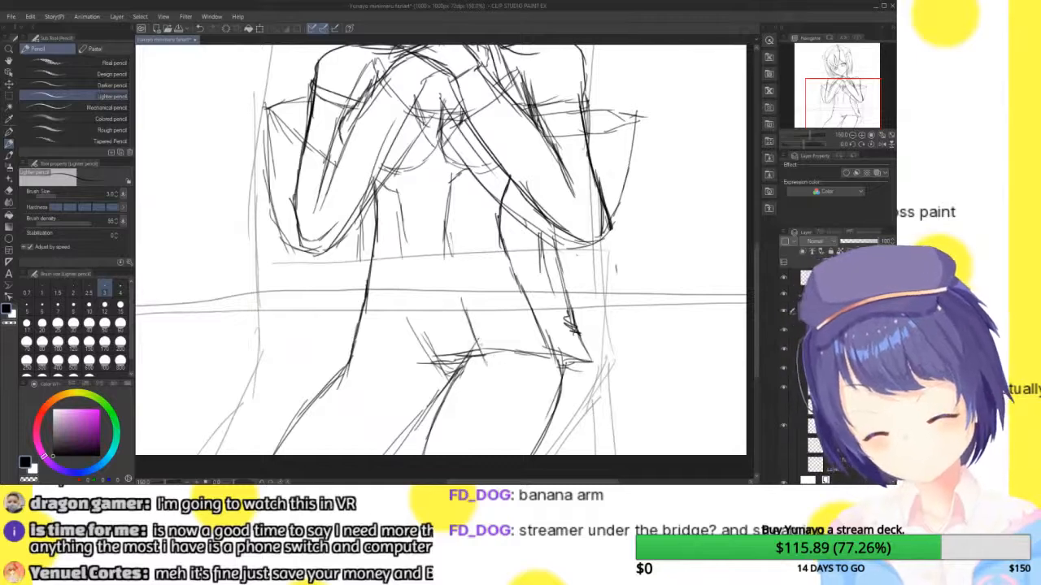
{"action": "left_click_drag", "start_coordinate": [473, 322], "coordinate": [491, 365]}
{"action": "left_click_drag", "start_coordinate": [426, 365], "coordinate": [478, 348]}
- Sketch the left-hand jacket panel with its front edge, bottom edge and outer side down to the hip
{"action": "left_click_drag", "start_coordinate": [405, 226], "coordinate": [408, 263]}
{"action": "mouse_move", "coordinate": [409, 312]}
{"action": "left_mouse_down"}
{"action": "mouse_move", "coordinate": [412, 358]}
{"action": "mouse_move", "coordinate": [390, 362]}
{"action": "left_mouse_up"}
{"action": "mouse_move", "coordinate": [387, 362]}
{"action": "left_mouse_down"}
{"action": "mouse_move", "coordinate": [328, 375]}
{"action": "mouse_move", "coordinate": [347, 376]}
{"action": "left_mouse_up"}
{"action": "mouse_move", "coordinate": [326, 374]}
{"action": "left_mouse_down"}
{"action": "mouse_move", "coordinate": [340, 315]}
{"action": "mouse_move", "coordinate": [326, 333]}
{"action": "mouse_move", "coordinate": [333, 321]}
{"action": "left_mouse_up"}
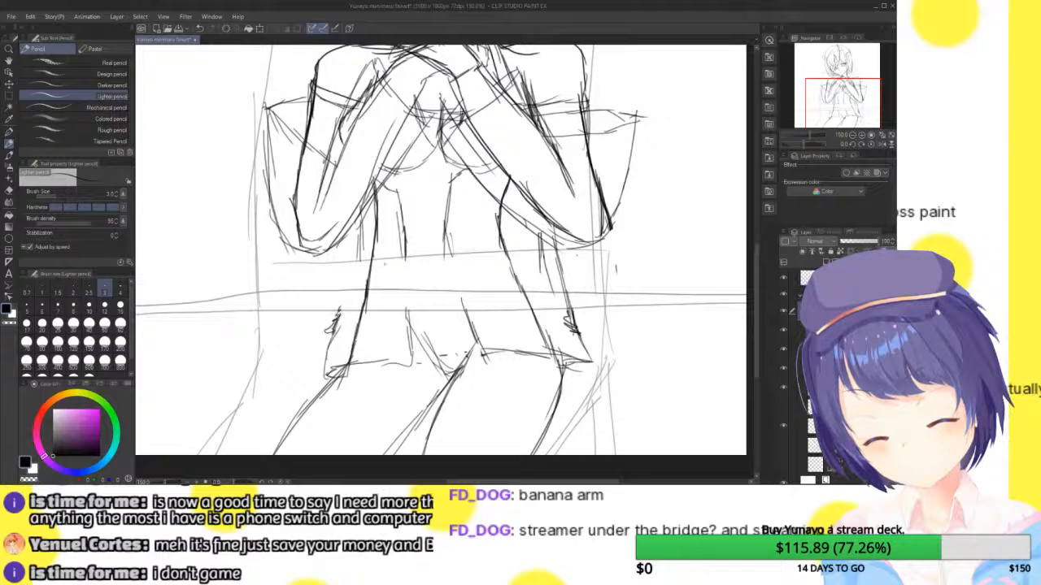
{"action": "mouse_move", "coordinate": [358, 260]}
{"action": "left_mouse_down"}
{"action": "mouse_move", "coordinate": [353, 215]}
{"action": "mouse_move", "coordinate": [337, 311]}
{"action": "left_mouse_up"}
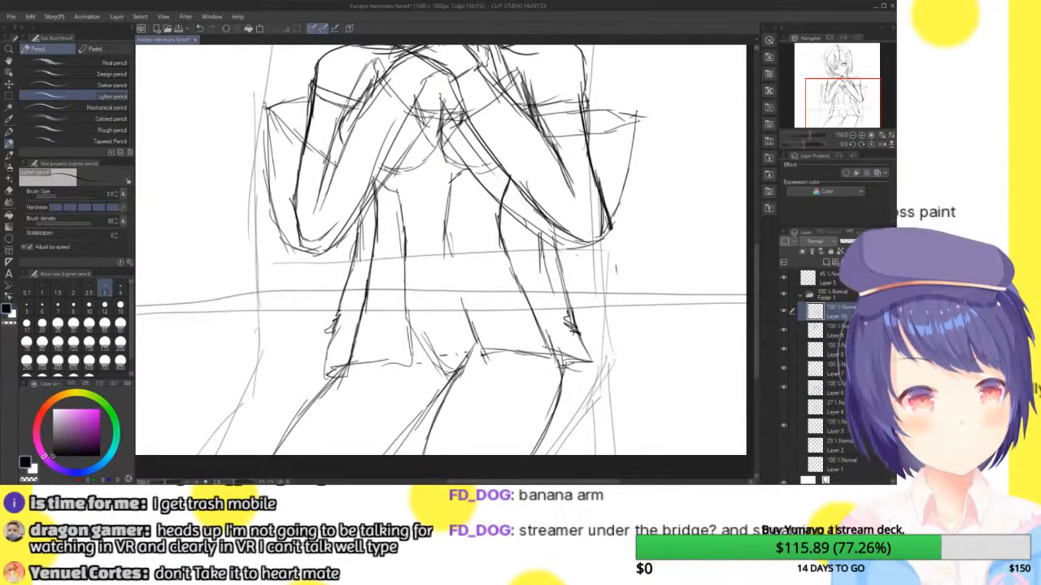
- Connect the right-hand front-opening edge and sketch a curved skirt hem across the thighs with a small star below it
{"action": "left_click_drag", "start_coordinate": [444, 236], "coordinate": [465, 307]}
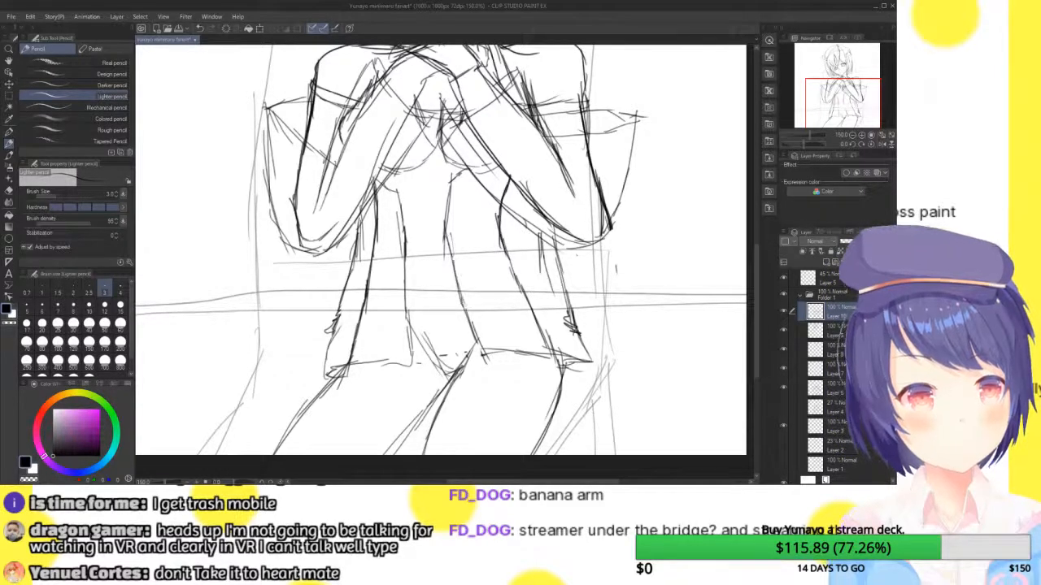
{"action": "mouse_move", "coordinate": [345, 366]}
{"action": "left_mouse_down"}
{"action": "mouse_move", "coordinate": [330, 382]}
{"action": "mouse_move", "coordinate": [363, 394]}
{"action": "mouse_move", "coordinate": [553, 404]}
{"action": "mouse_move", "coordinate": [563, 359]}
{"action": "mouse_move", "coordinate": [569, 401]}
{"action": "mouse_move", "coordinate": [543, 404]}
{"action": "left_mouse_up"}
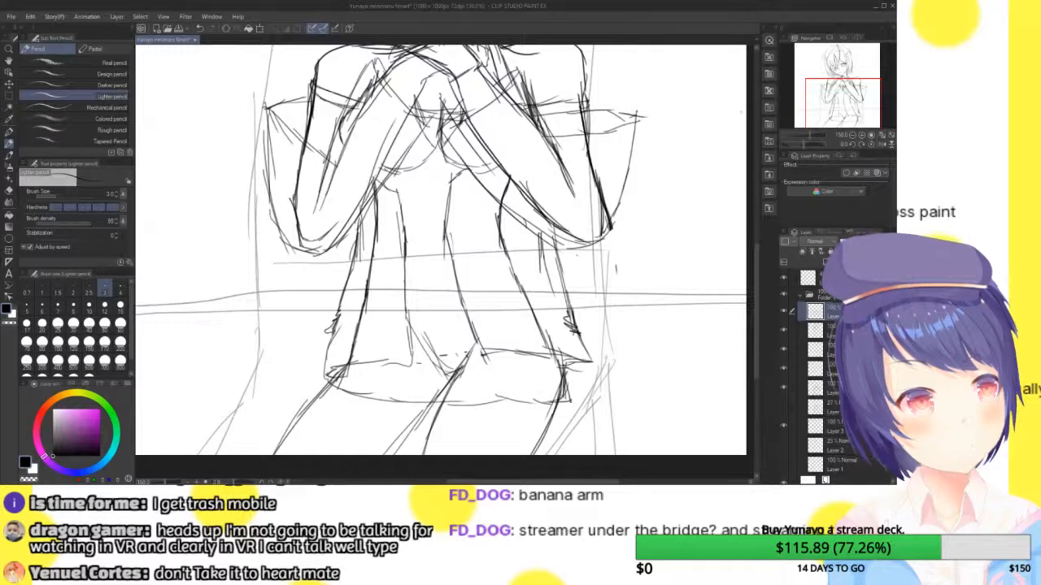
{"action": "left_click_drag", "start_coordinate": [848, 97], "coordinate": [838, 108]}
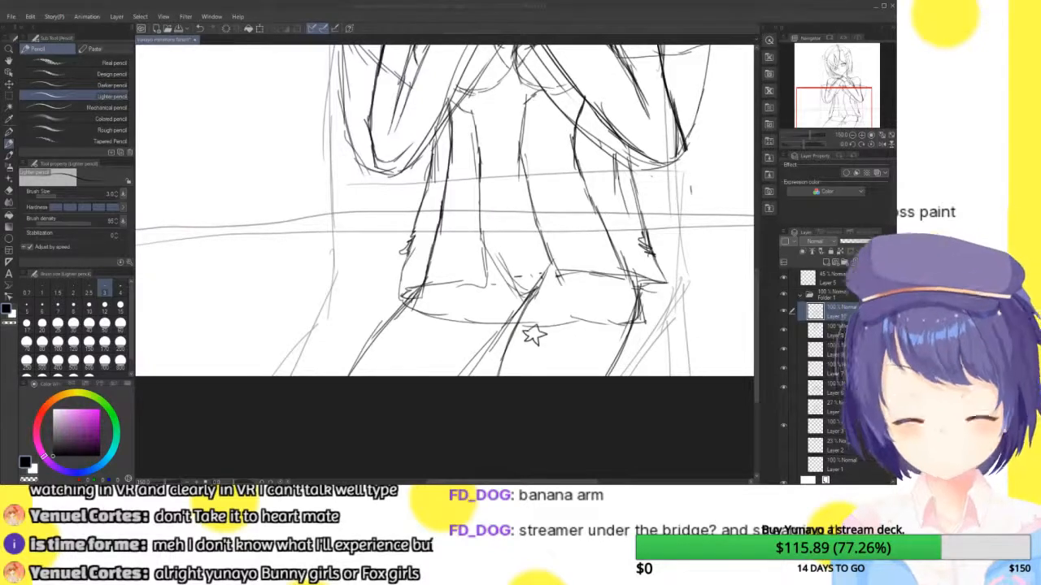
{"action": "left_click_drag", "start_coordinate": [504, 155], "coordinate": [447, 426]}
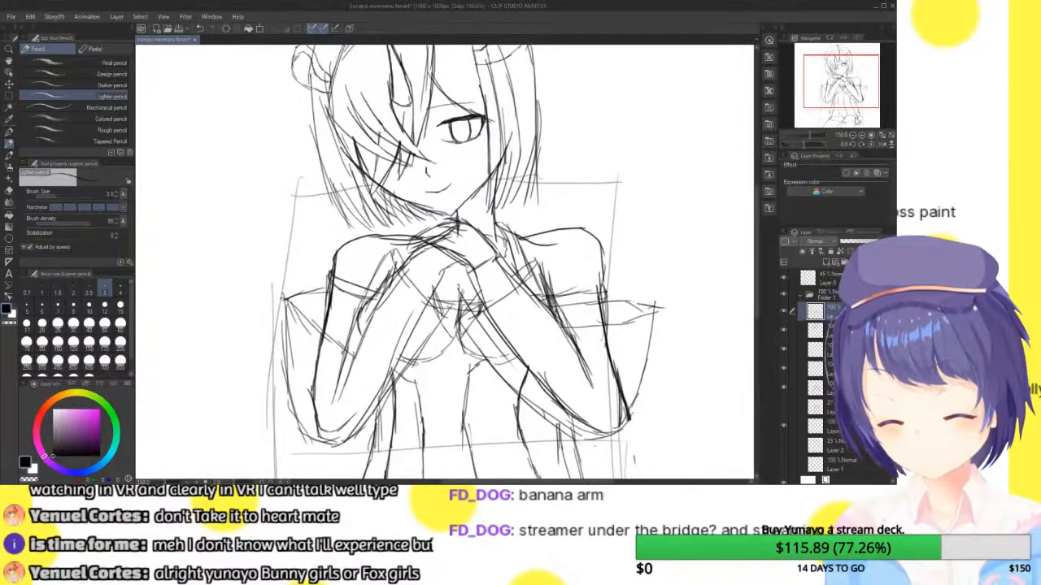
{"action": "left_click", "coordinate": [891, 137]}
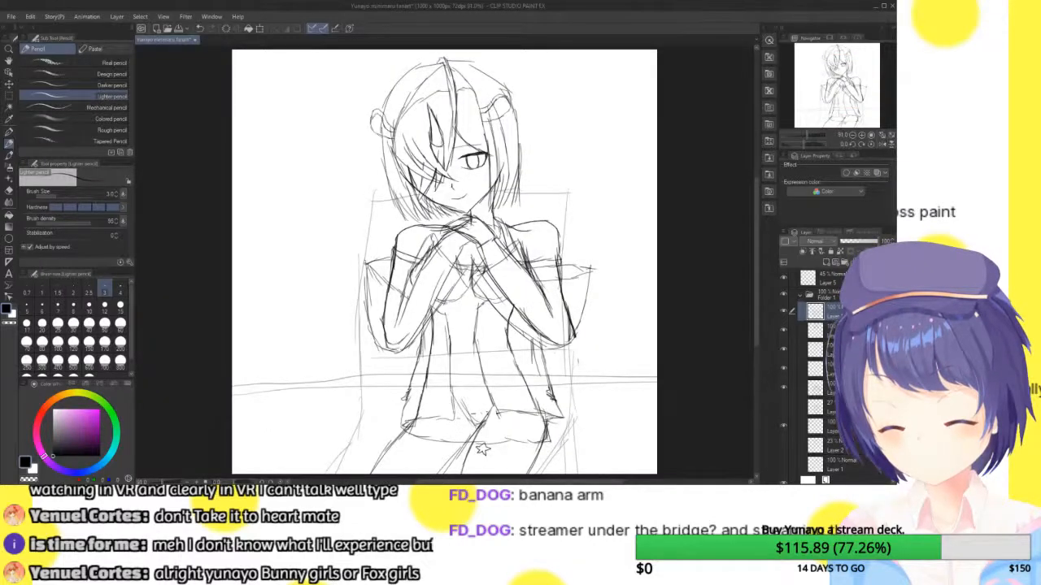
{"action": "left_click", "coordinate": [830, 296]}
{"action": "left_click", "coordinate": [857, 241]}
{"action": "left_click_drag", "start_coordinate": [852, 246], "coordinate": [854, 246]}
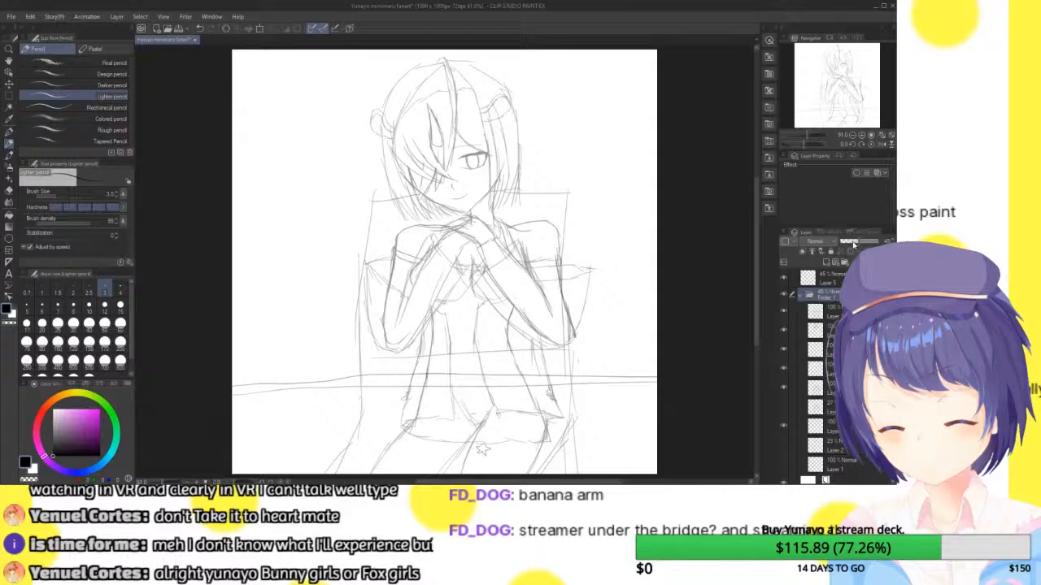
{"action": "left_click_drag", "start_coordinate": [853, 246], "coordinate": [874, 242]}
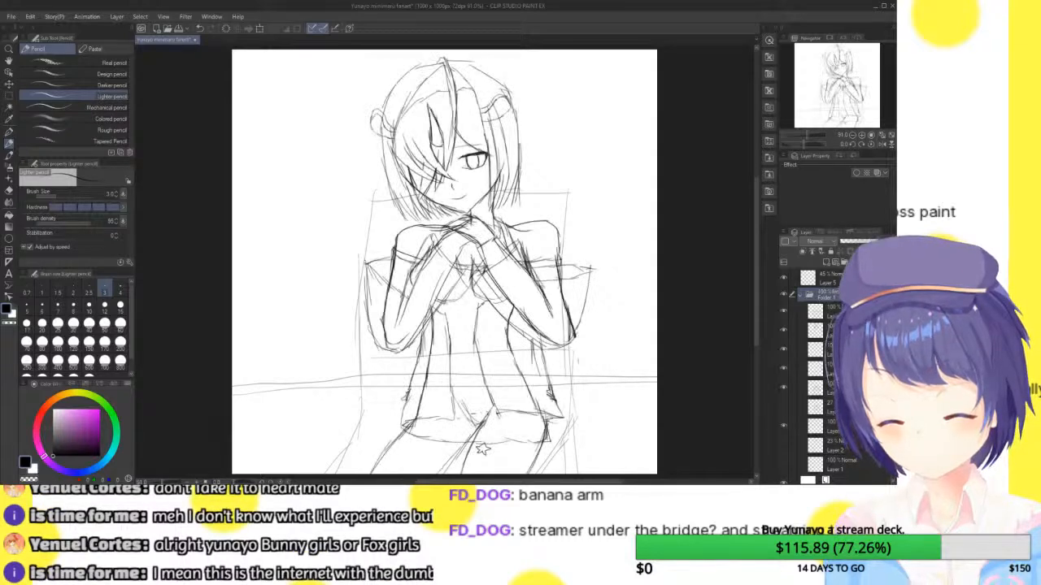
- Set Layer 6's opacity to 37% and lower the opacity of the whole sketch folder, Folder 1
{"action": "left_click", "coordinate": [846, 349]}
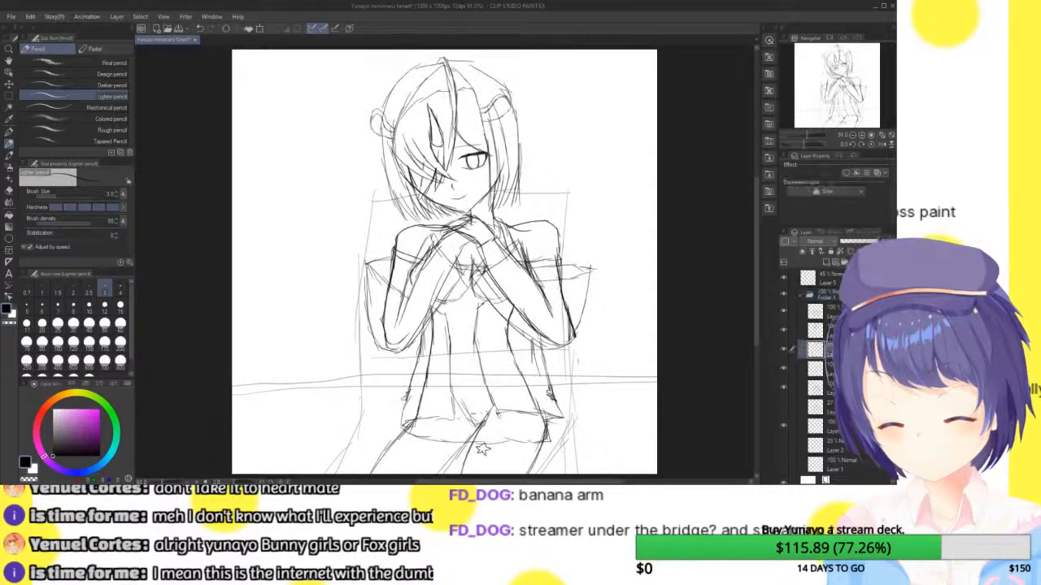
{"action": "left_click", "coordinate": [783, 387]}
{"action": "left_click", "coordinate": [783, 387]}
{"action": "left_click_drag", "start_coordinate": [871, 242], "coordinate": [854, 242]}
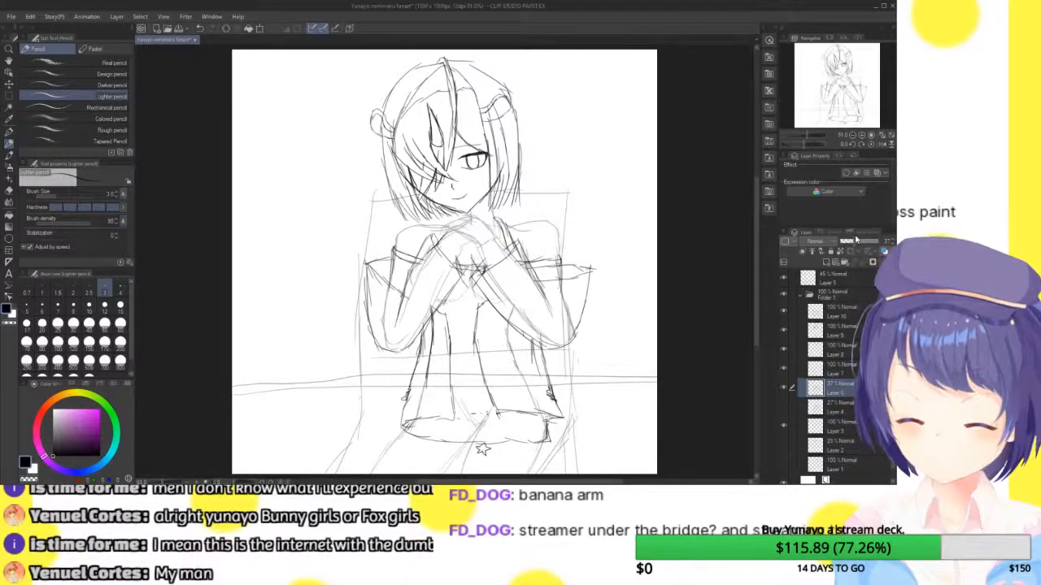
{"action": "left_click", "coordinate": [821, 294]}
{"action": "left_click_drag", "start_coordinate": [877, 242], "coordinate": [856, 243]}
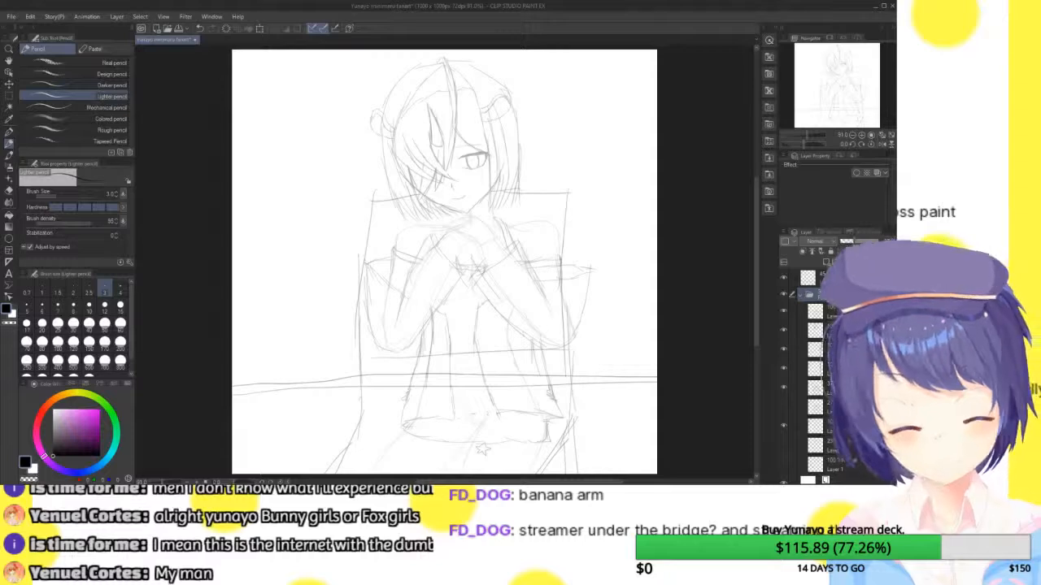
- Create a new folder containing a layer above the sketch folder, and add a new layer at the top of the stack
{"action": "left_click", "coordinate": [846, 261]}
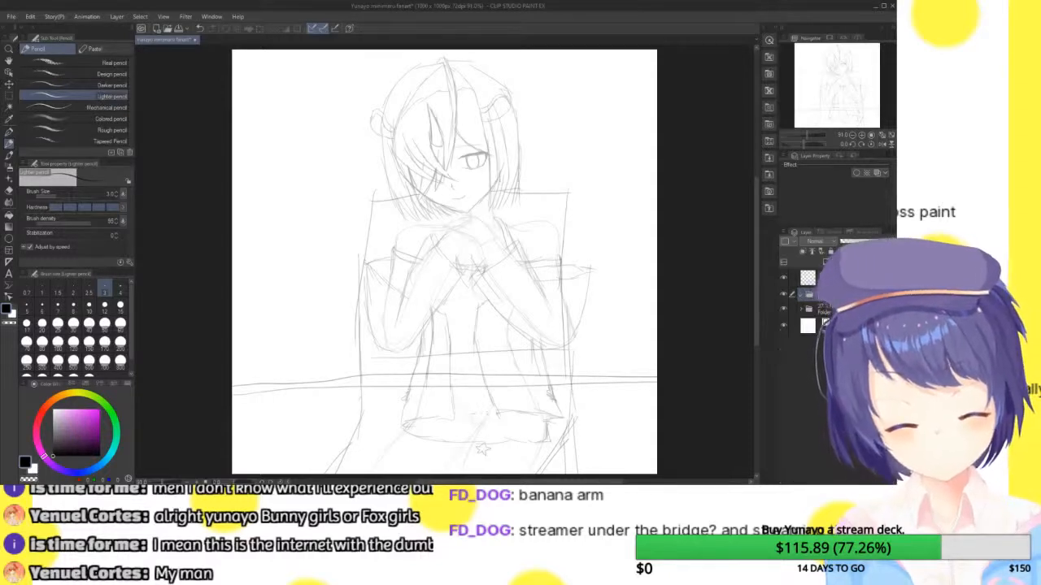
{"action": "key", "text": "ctrl+shift+n"}
{"action": "key", "text": "ctrl+shift+n"}
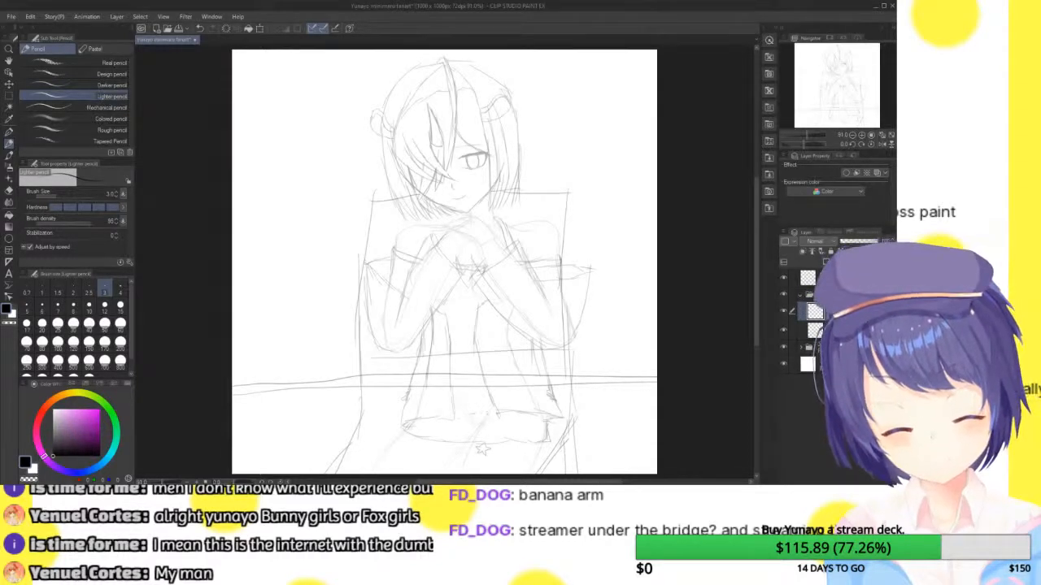
{"action": "key", "text": "ctrl+z"}
{"action": "left_click", "coordinate": [833, 278]}
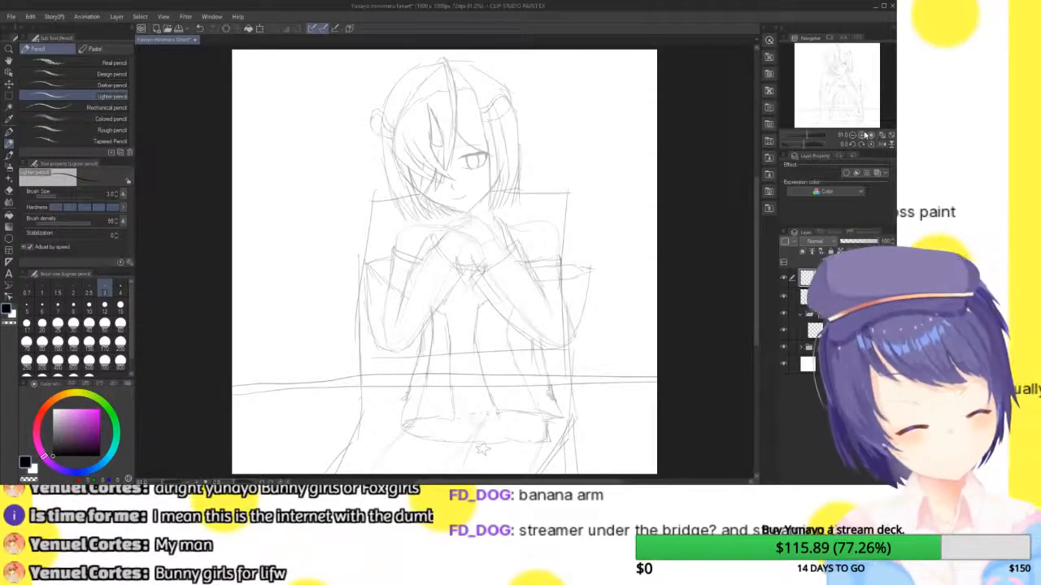
- Ink the top edge of the chair back behind the character's neck with the G-pen at size 4
{"action": "left_click", "coordinate": [863, 135]}
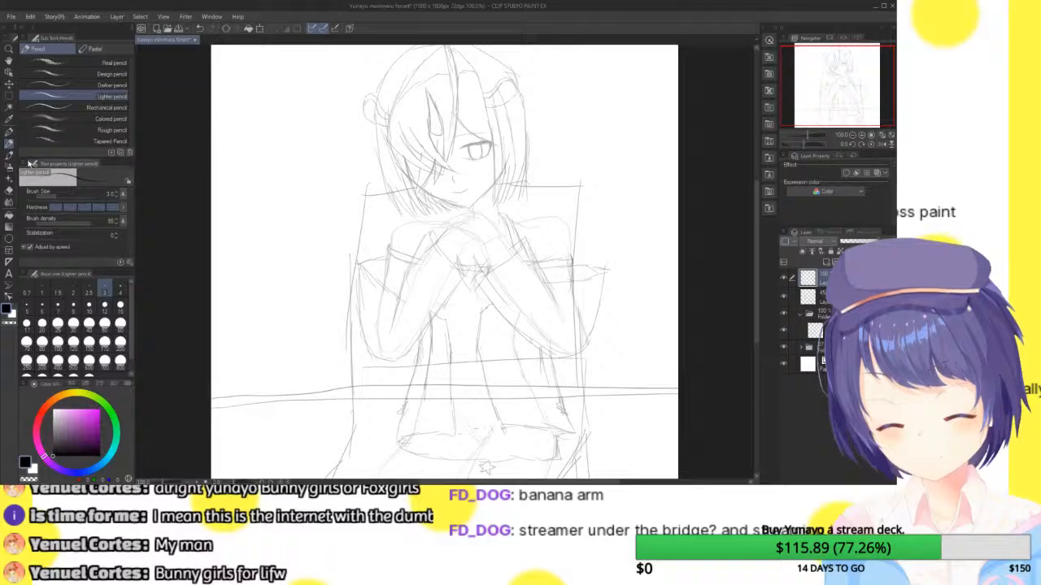
{"action": "left_click", "coordinate": [9, 130]}
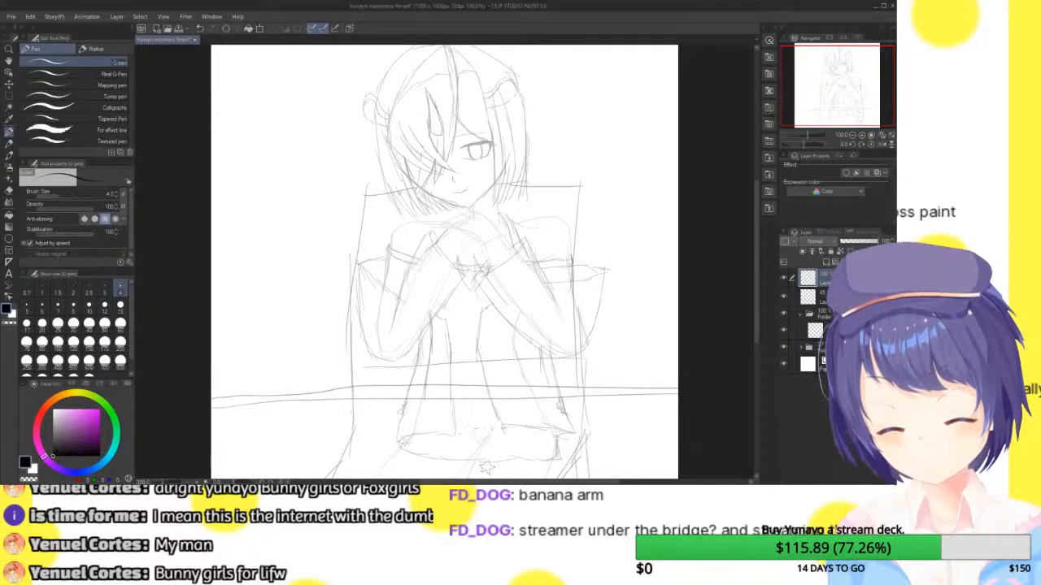
{"action": "left_click_drag", "start_coordinate": [358, 186], "coordinate": [600, 173]}
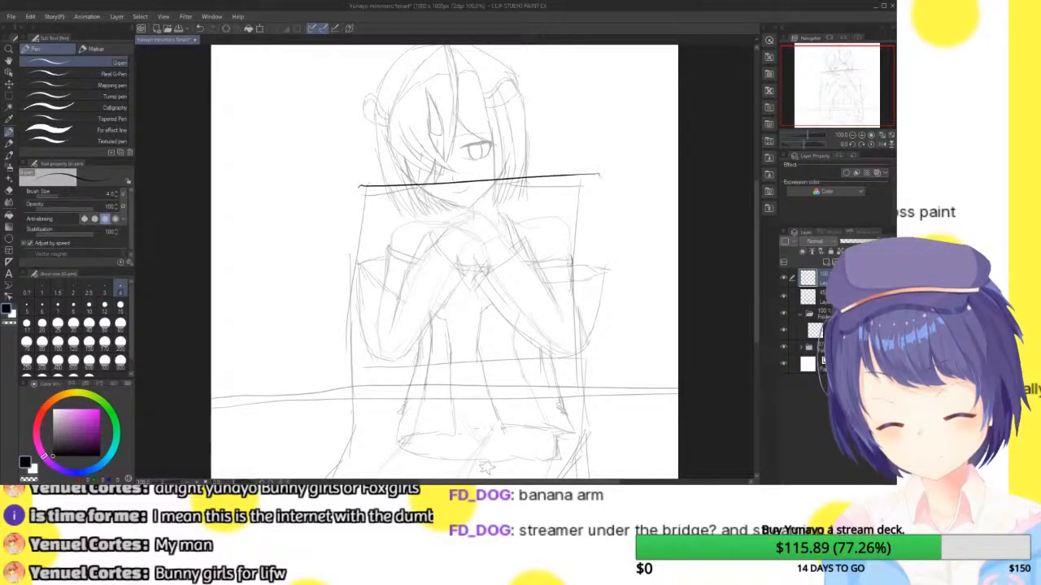
{"action": "key", "text": "ctrl+z"}
{"action": "left_click_drag", "start_coordinate": [365, 191], "coordinate": [594, 184]}
{"action": "left_click_drag", "start_coordinate": [841, 90], "coordinate": [839, 101]}
{"action": "left_click_drag", "start_coordinate": [591, 115], "coordinate": [578, 226]}
{"action": "key", "text": "ctrl+z"}
{"action": "left_click_drag", "start_coordinate": [592, 117], "coordinate": [586, 356]}
{"action": "key", "text": "ctrl+z"}
{"action": "left_click_drag", "start_coordinate": [592, 116], "coordinate": [586, 333]}
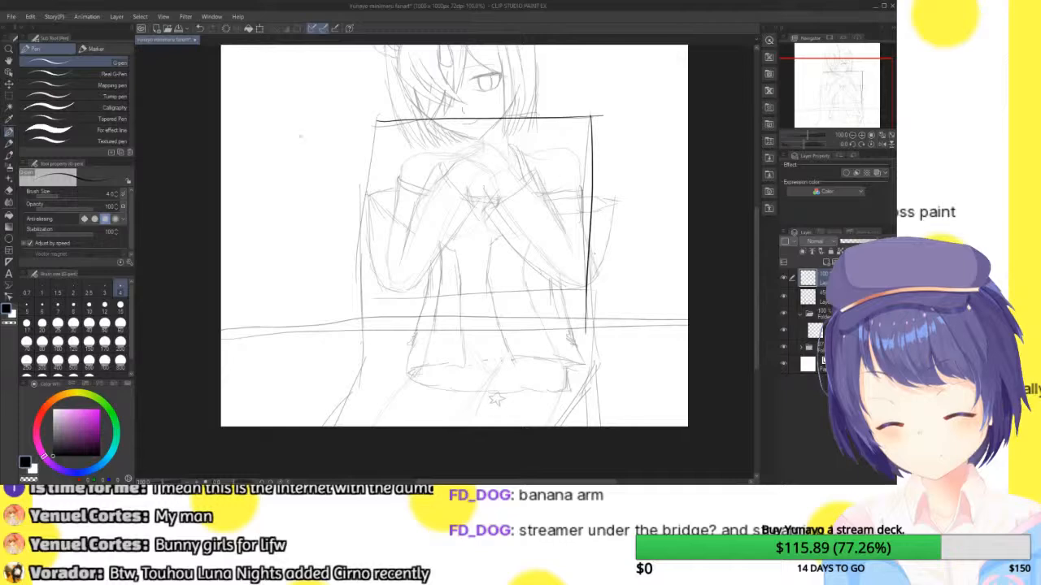
- Replace the freehand right side of the chair back with a straight line and draw its left side the same way
{"action": "left_click", "coordinate": [9, 237]}
{"action": "left_click", "coordinate": [104, 63]}
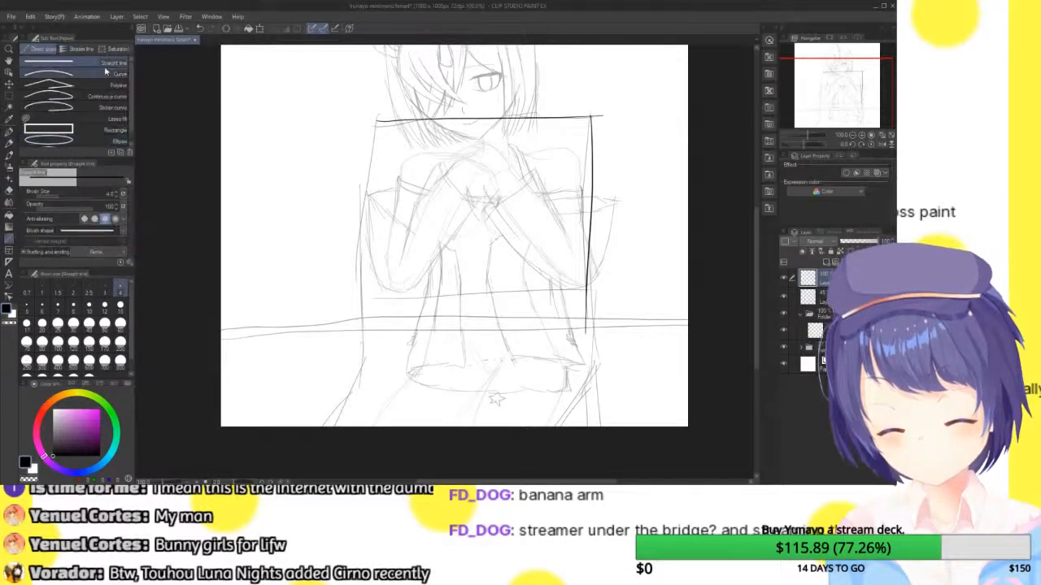
{"action": "key", "text": "ctrl+z"}
{"action": "left_click_drag", "start_coordinate": [595, 117], "coordinate": [595, 366]}
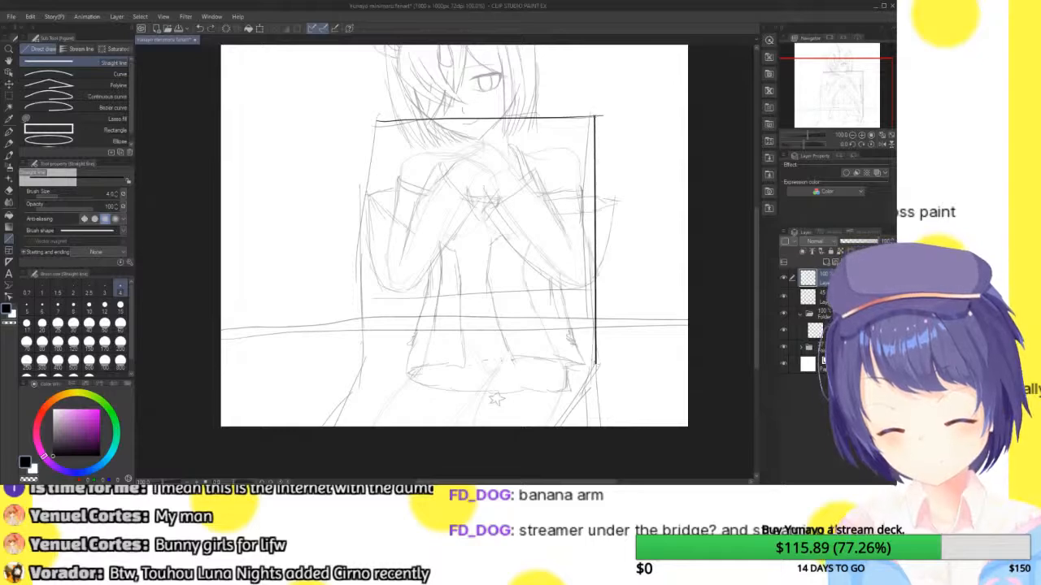
{"action": "left_click_drag", "start_coordinate": [378, 121], "coordinate": [366, 359]}
- Draw straight slanted lines for both seat edges from the chair back's lower corners to the canvas bottom
{"action": "left_click_drag", "start_coordinate": [596, 362], "coordinate": [551, 429]}
{"action": "left_click_drag", "start_coordinate": [365, 361], "coordinate": [323, 427]}
{"action": "left_click_drag", "start_coordinate": [596, 361], "coordinate": [554, 428]}
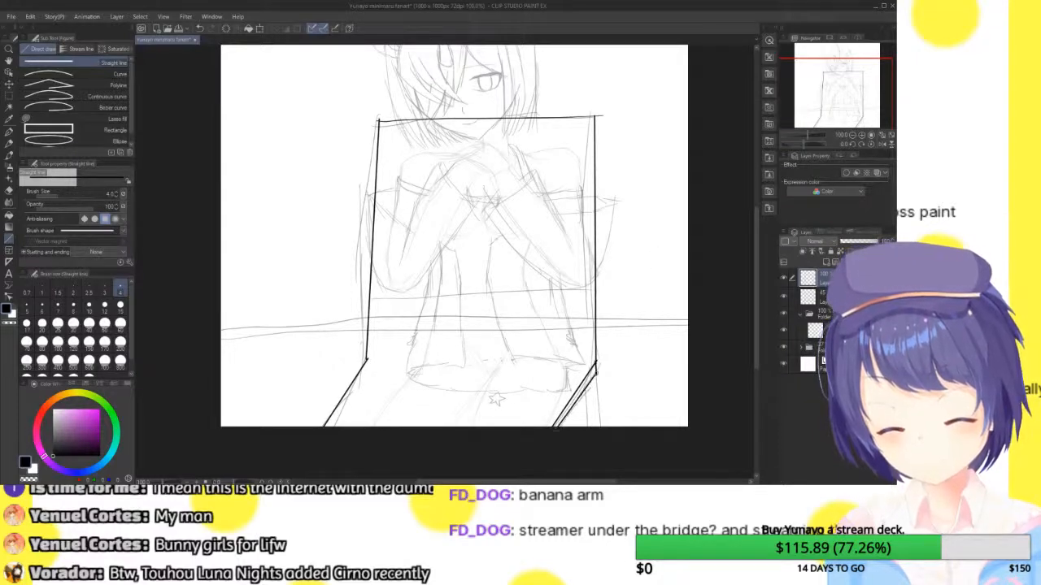
{"action": "key", "text": "ctrl+z"}
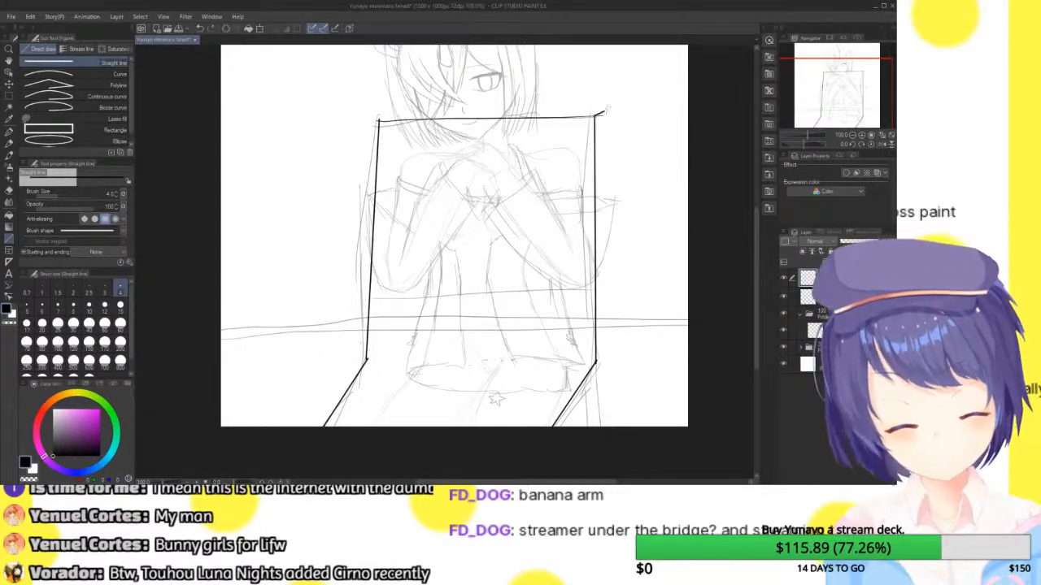
{"action": "left_click_drag", "start_coordinate": [601, 112], "coordinate": [604, 364]}
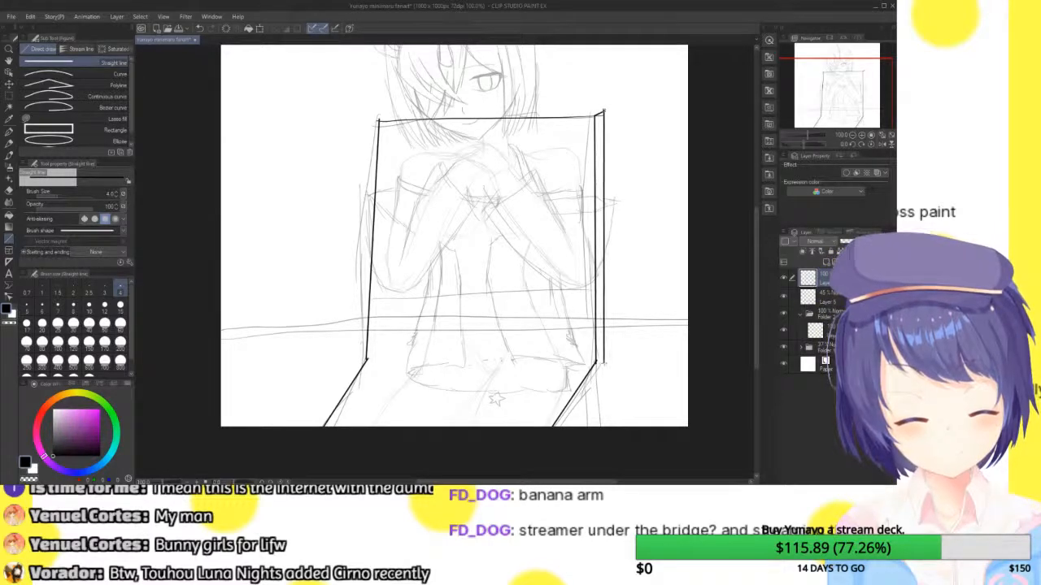
{"action": "key", "text": "ctrl+z"}
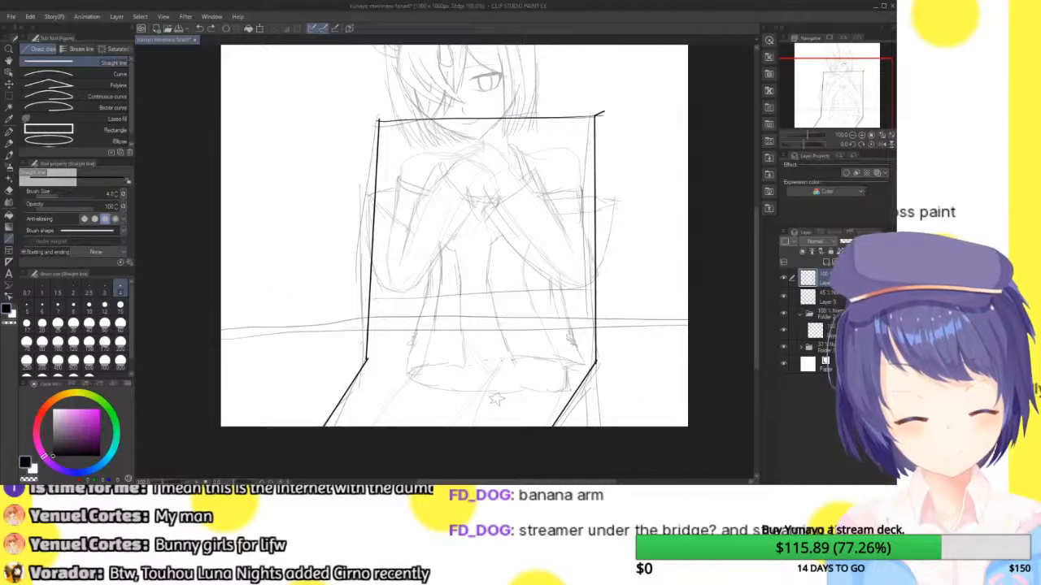
{"action": "left_click_drag", "start_coordinate": [226, 296], "coordinate": [699, 283]}
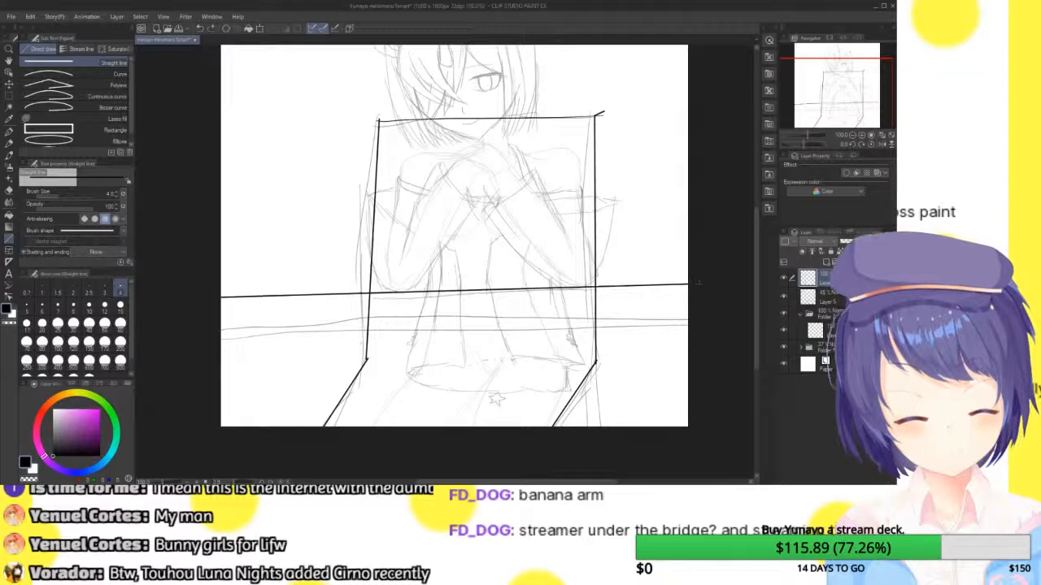
{"action": "key", "text": "ctrl+z"}
{"action": "left_click_drag", "start_coordinate": [213, 300], "coordinate": [709, 300]}
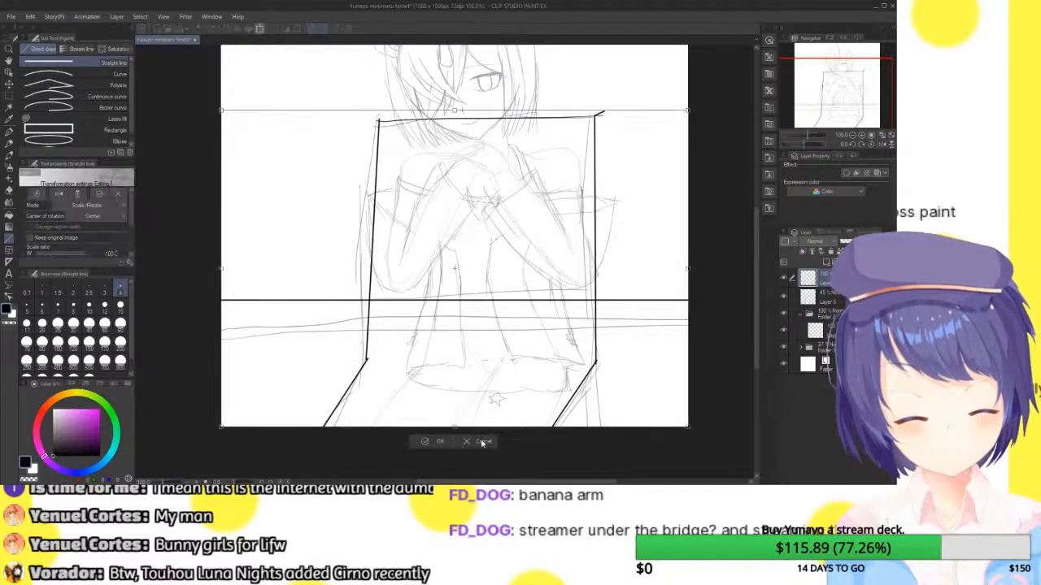
{"action": "key", "text": "ctrl+z"}
- Draw a horizontal straight line across the canvas on a new layer, merge it into the chair line art, and add a parallel line just below
{"action": "left_click", "coordinate": [827, 262]}
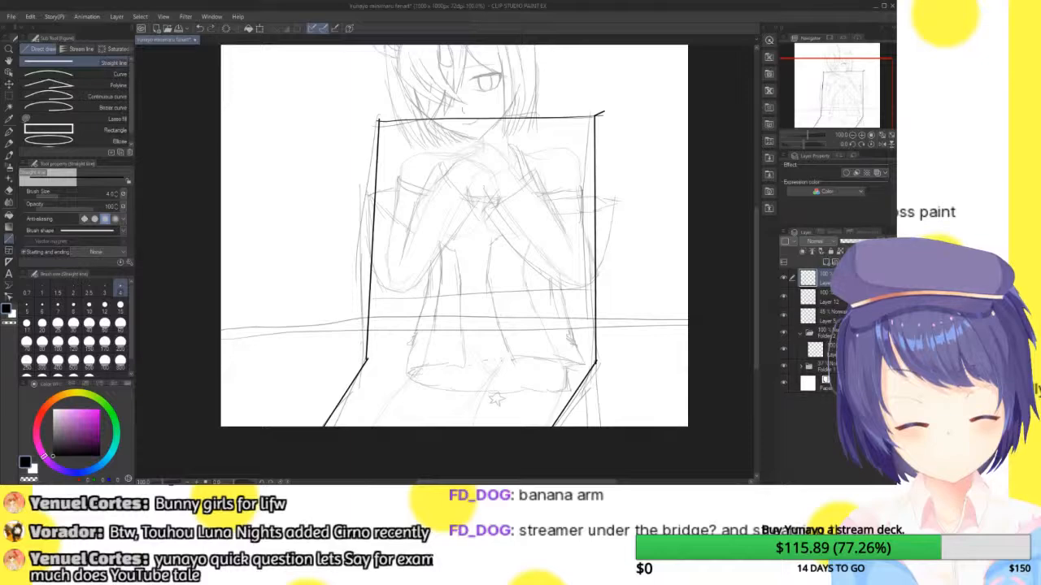
{"action": "left_click_drag", "start_coordinate": [208, 295], "coordinate": [645, 284]}
{"action": "left_click", "coordinate": [436, 306]}
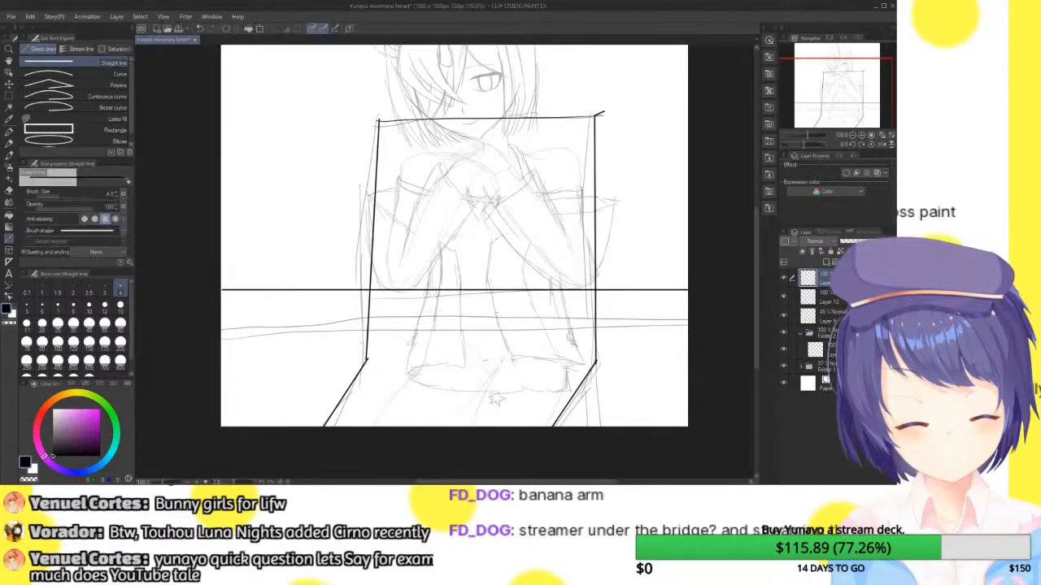
{"action": "key", "text": "ctrl+z"}
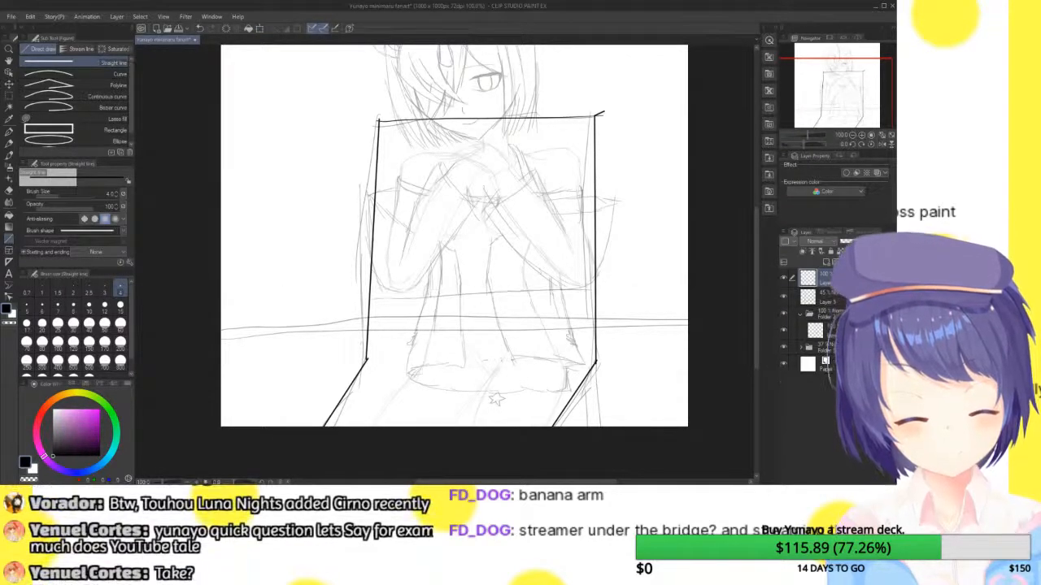
{"action": "key", "text": "ctrl+y"}
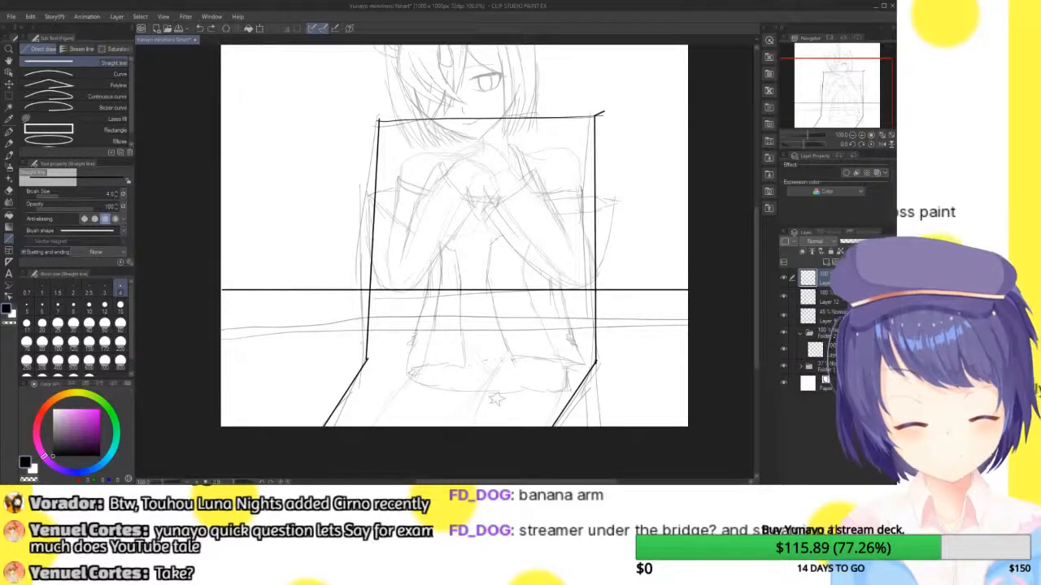
{"action": "key", "text": "ctrl+e"}
{"action": "left_click", "coordinate": [784, 278]}
{"action": "left_click", "coordinate": [784, 278]}
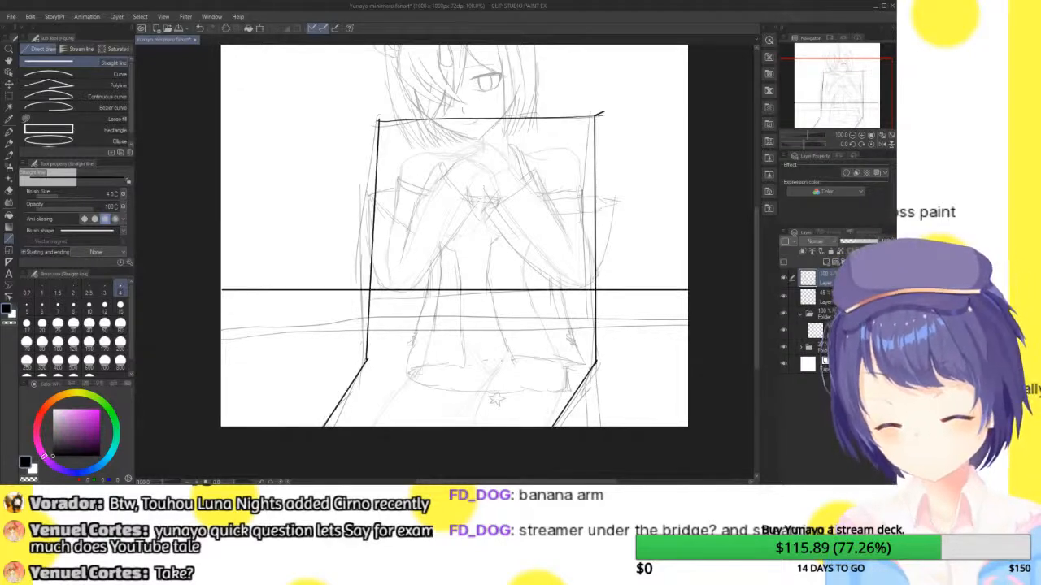
{"action": "left_click_drag", "start_coordinate": [215, 299], "coordinate": [690, 299]}
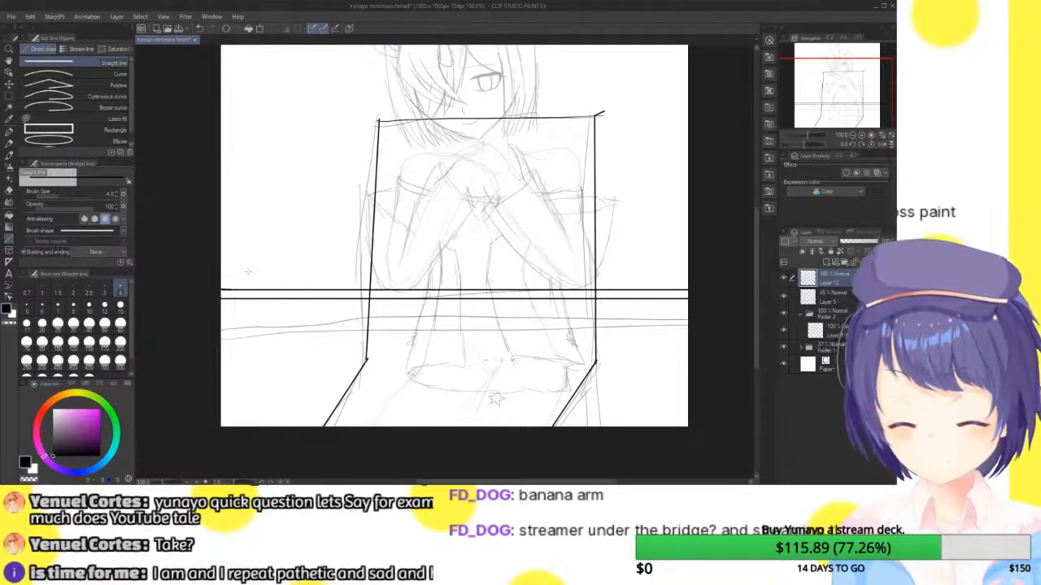
- Draw parallel straight lines giving thickness to the chair back and right seat edge, plus two vertical leg lines below the right seat corner
{"action": "mouse_move", "coordinate": [603, 112]}
{"action": "left_mouse_down"}
{"action": "mouse_move", "coordinate": [615, 242]}
{"action": "mouse_move", "coordinate": [603, 372]}
{"action": "mouse_move", "coordinate": [562, 424]}
{"action": "left_mouse_up"}
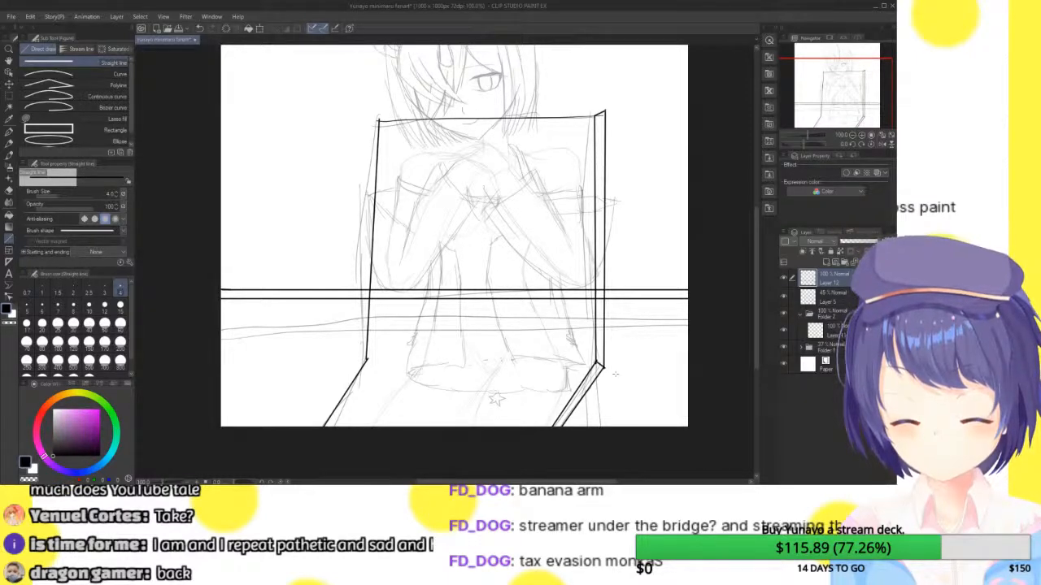
{"action": "key", "text": "ctrl+z"}
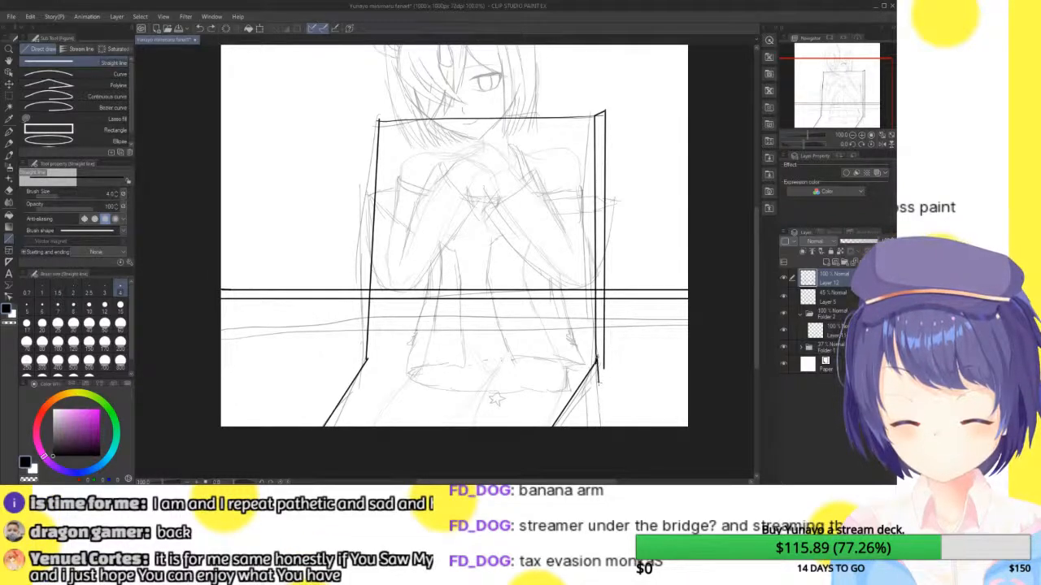
{"action": "left_click_drag", "start_coordinate": [603, 368], "coordinate": [560, 426]}
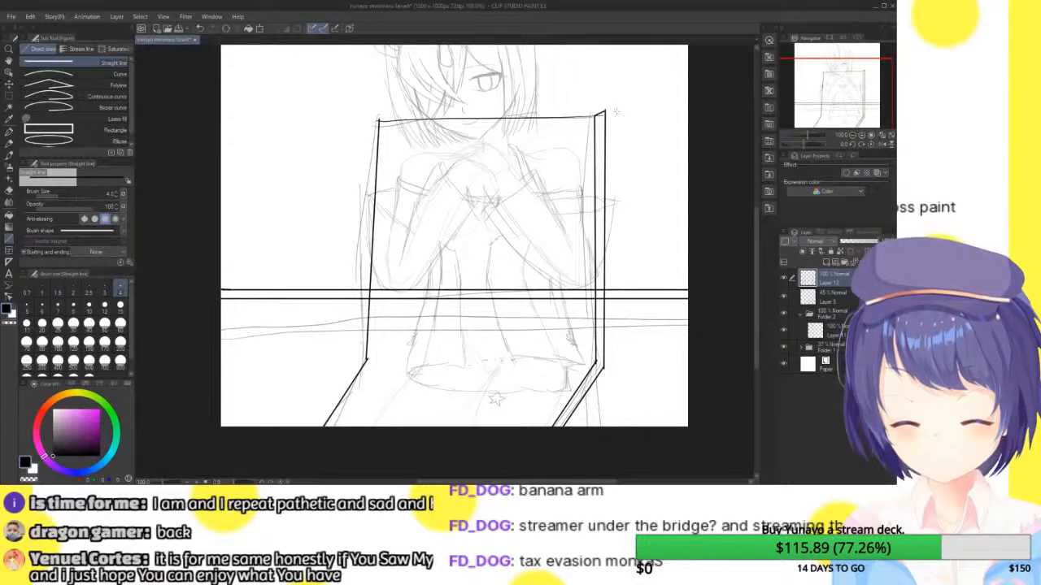
{"action": "left_click_drag", "start_coordinate": [604, 111], "coordinate": [379, 114]}
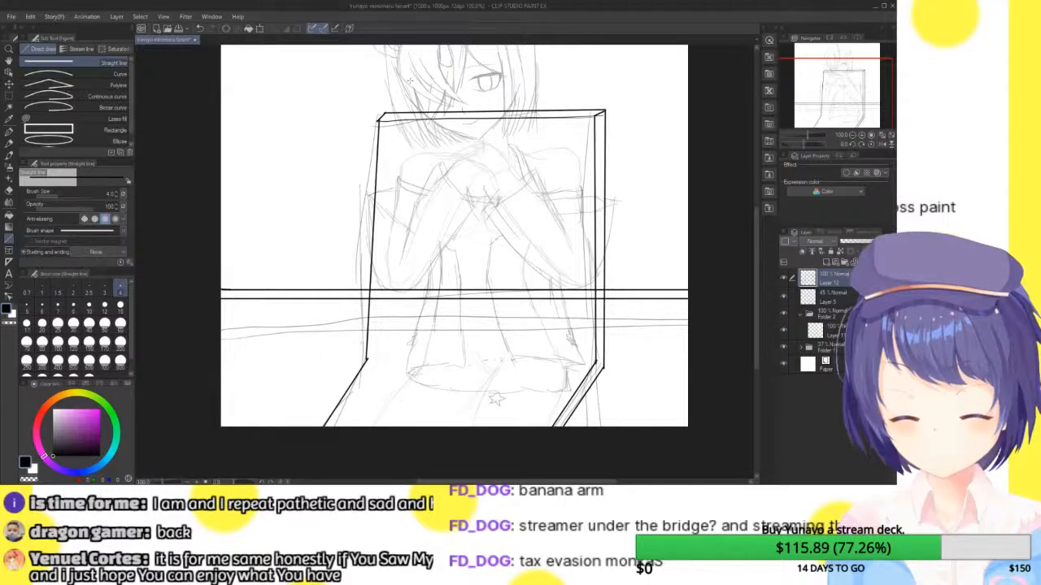
{"action": "left_click_drag", "start_coordinate": [604, 367], "coordinate": [603, 432]}
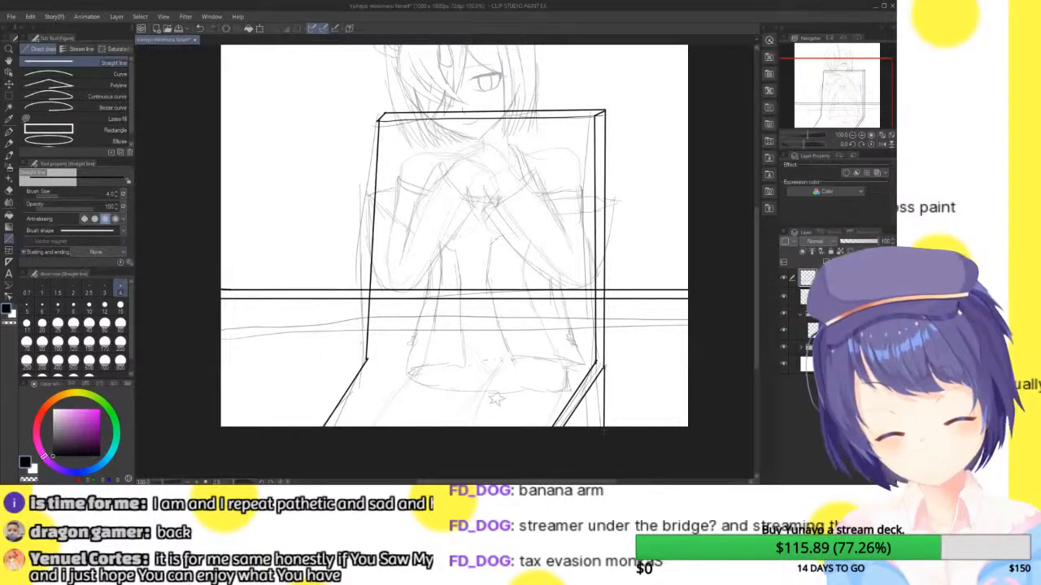
{"action": "left_click_drag", "start_coordinate": [597, 375], "coordinate": [594, 436]}
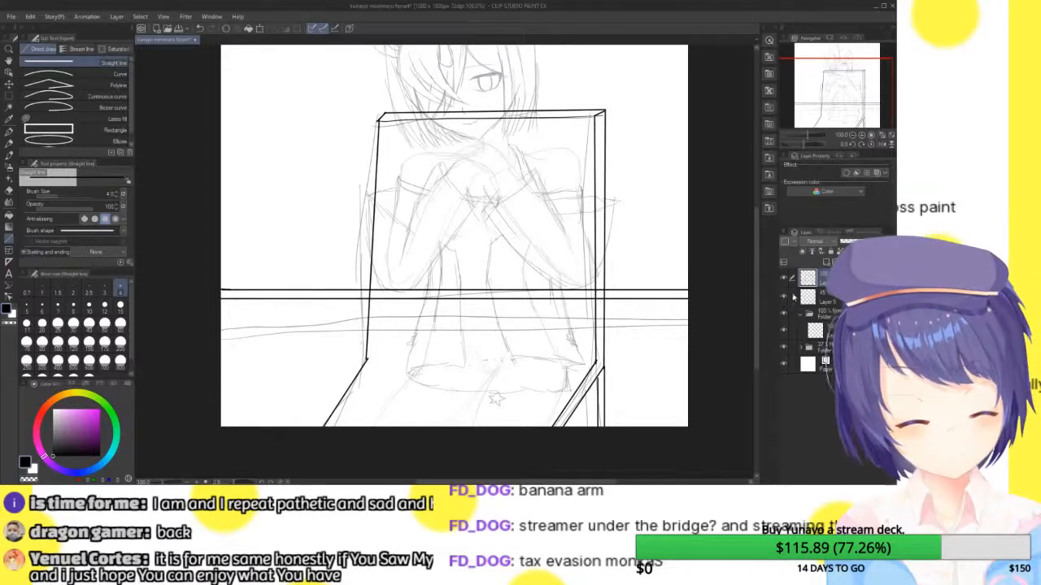
- Delete the rough chair and table sketch layer and select the layer inside Folder 2
{"action": "key", "text": "Delete"}
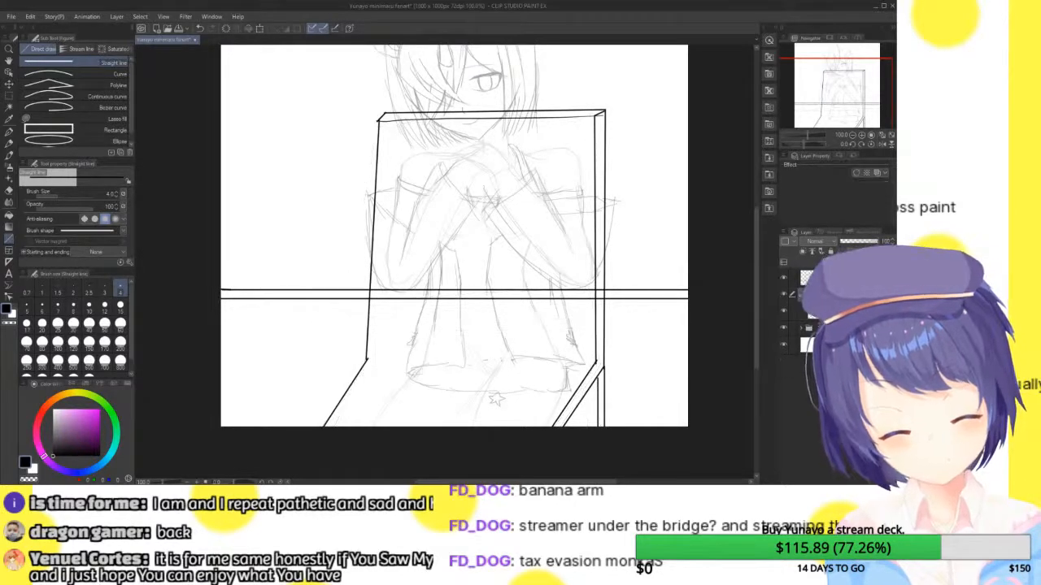
{"action": "left_click", "coordinate": [837, 312]}
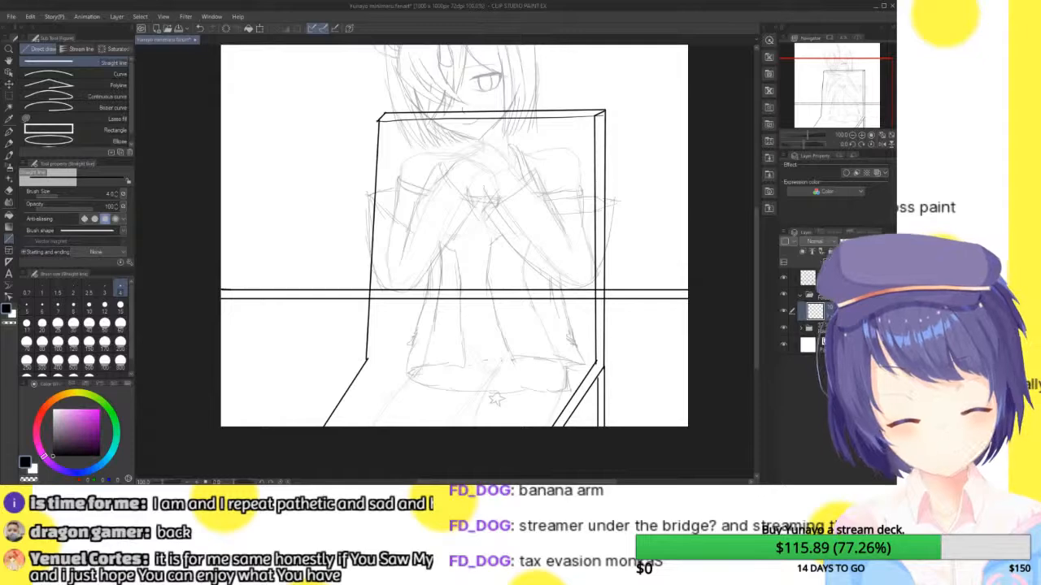
{"action": "left_click", "coordinate": [801, 328]}
{"action": "scroll", "coordinate": [787, 447], "scroll_direction": "down", "scroll_amount": 5}
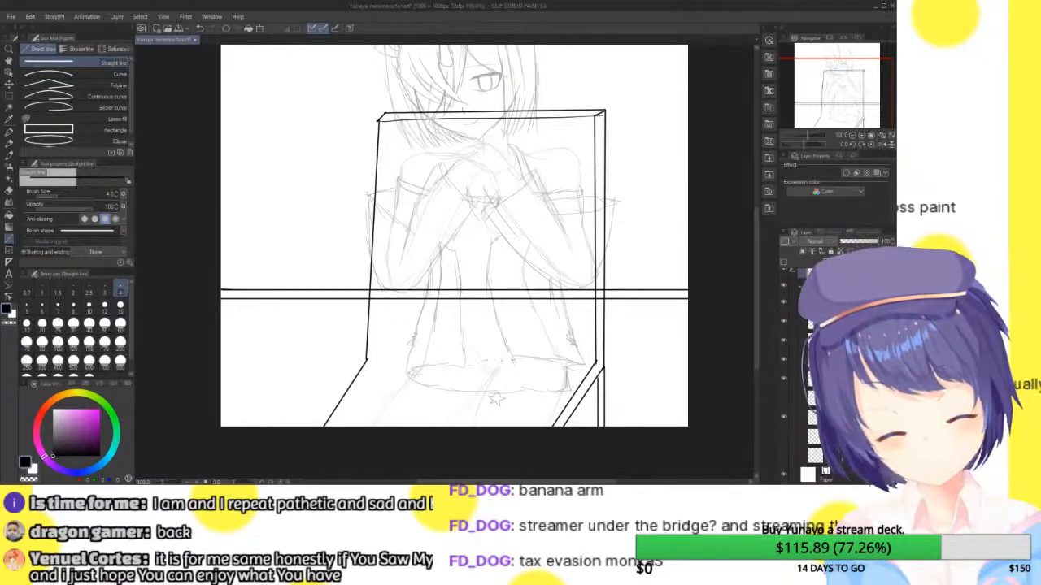
{"action": "scroll", "coordinate": [787, 439], "scroll_direction": "up", "scroll_amount": 5}
{"action": "left_click", "coordinate": [841, 312]}
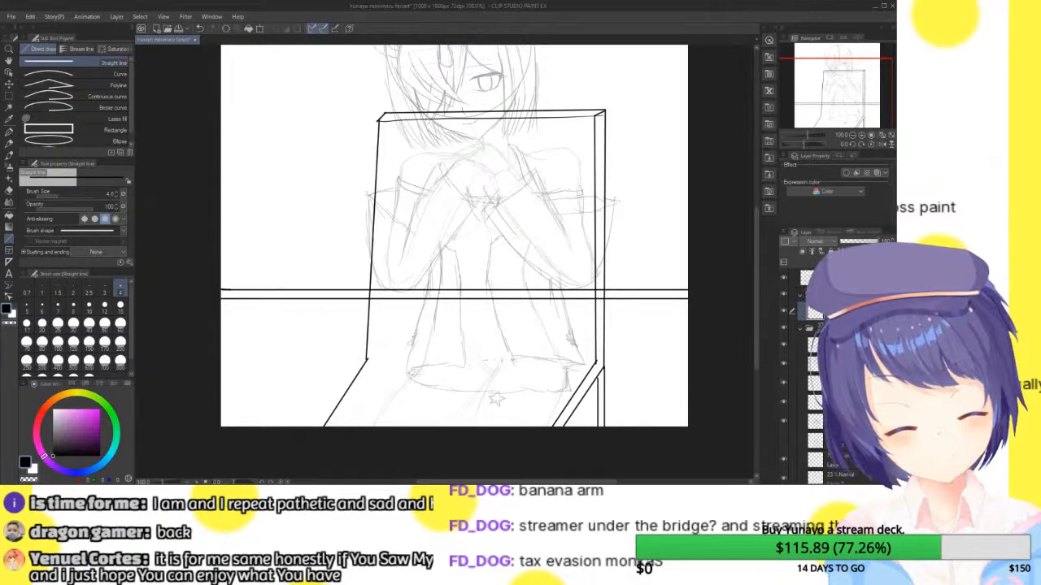
- Draw a size 3 Ellipse circle around the sketched head and shift it slightly right and down to match the skull
{"action": "left_click", "coordinate": [862, 136]}
{"action": "left_click", "coordinate": [862, 135]}
{"action": "left_click_drag", "start_coordinate": [849, 92], "coordinate": [852, 55]}
{"action": "left_click", "coordinate": [49, 140]}
{"action": "left_click_drag", "start_coordinate": [284, 81], "coordinate": [575, 370]}
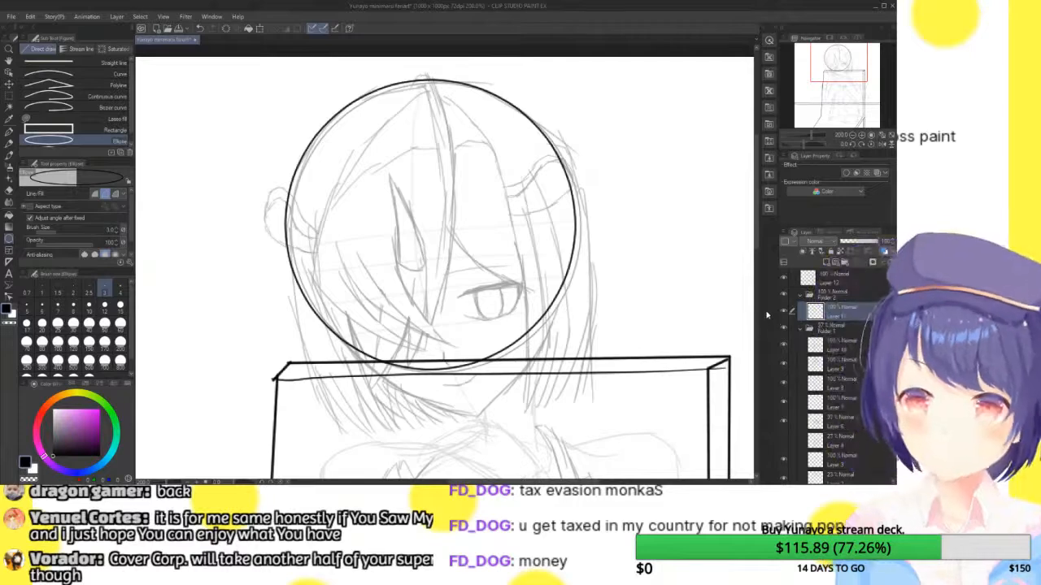
{"action": "key", "text": "ctrl+t"}
{"action": "left_click_drag", "start_coordinate": [539, 183], "coordinate": [551, 187]}
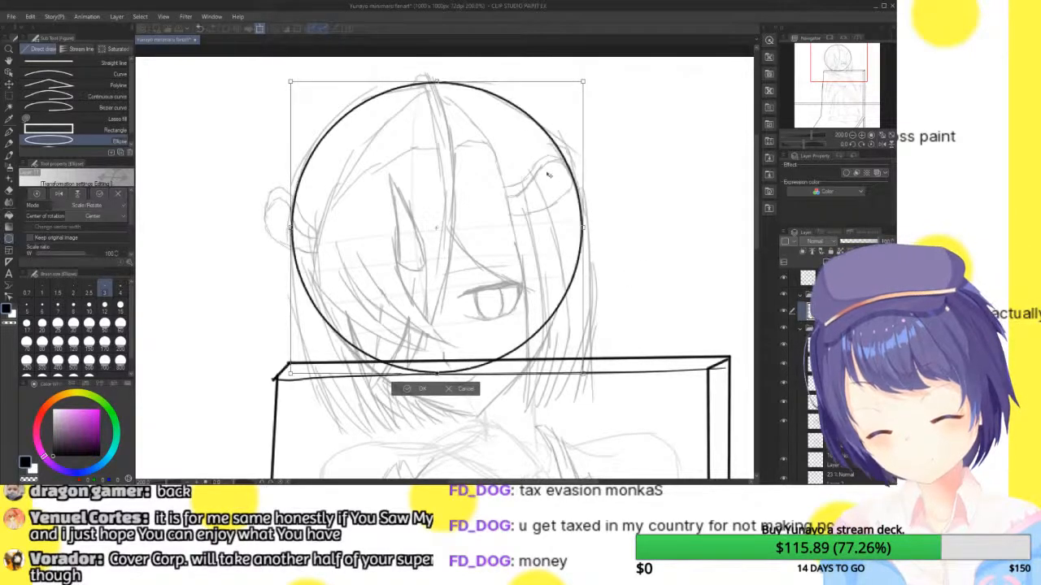
{"action": "left_click", "coordinate": [412, 388]}
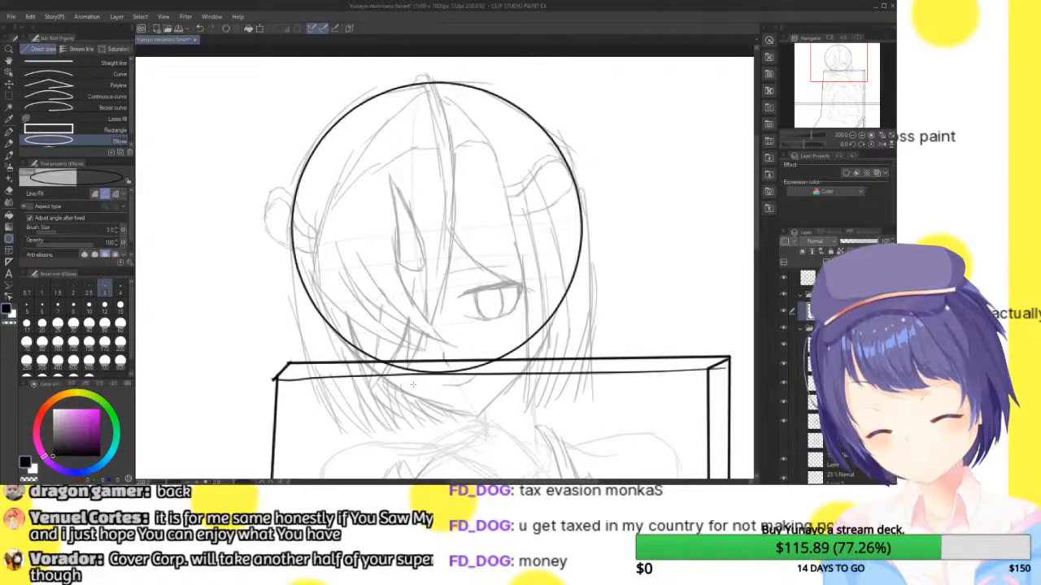
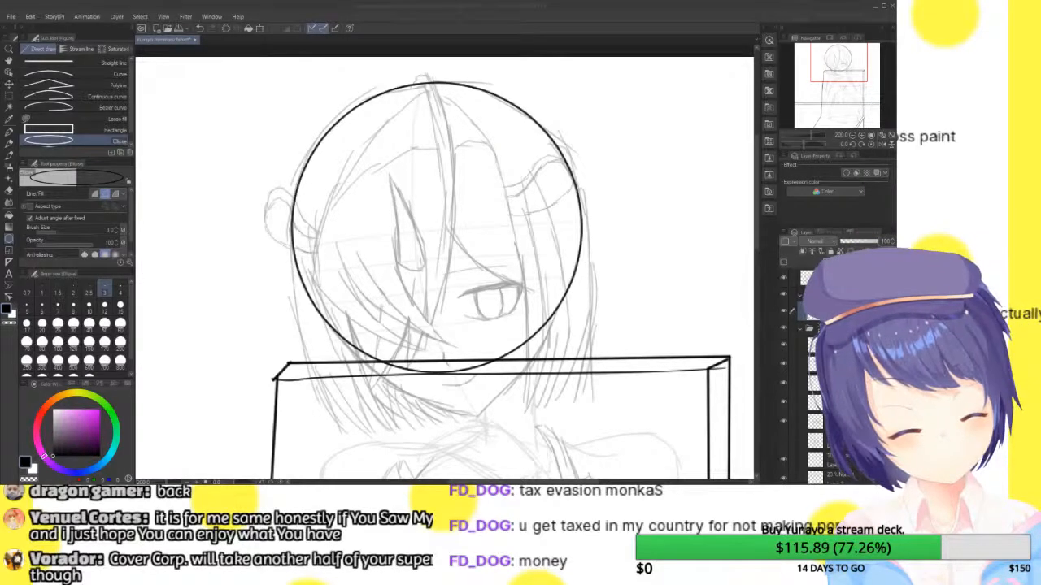
- Draw a curved vertical centre line and four slanted cross guidelines over the head circle with the G-pen at size 2
{"action": "left_click", "coordinate": [862, 135]}
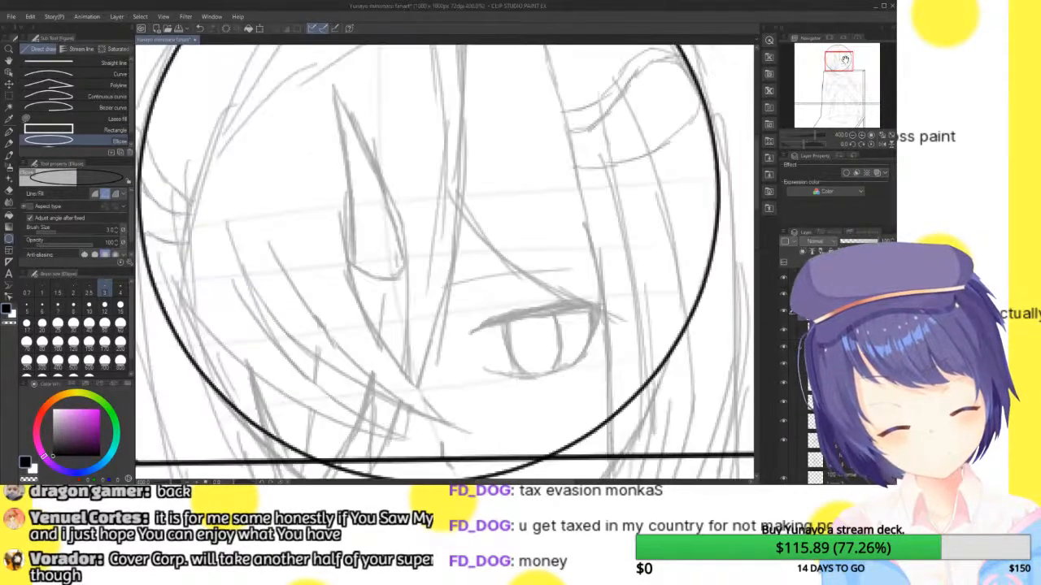
{"action": "left_click", "coordinate": [852, 135]}
{"action": "left_click", "coordinate": [852, 135]}
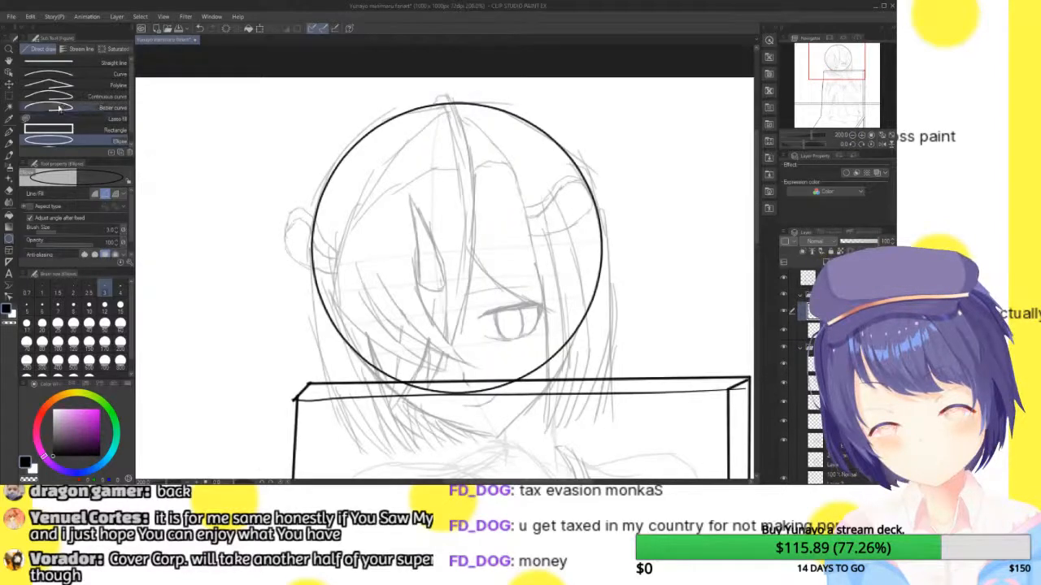
{"action": "left_click", "coordinate": [8, 133]}
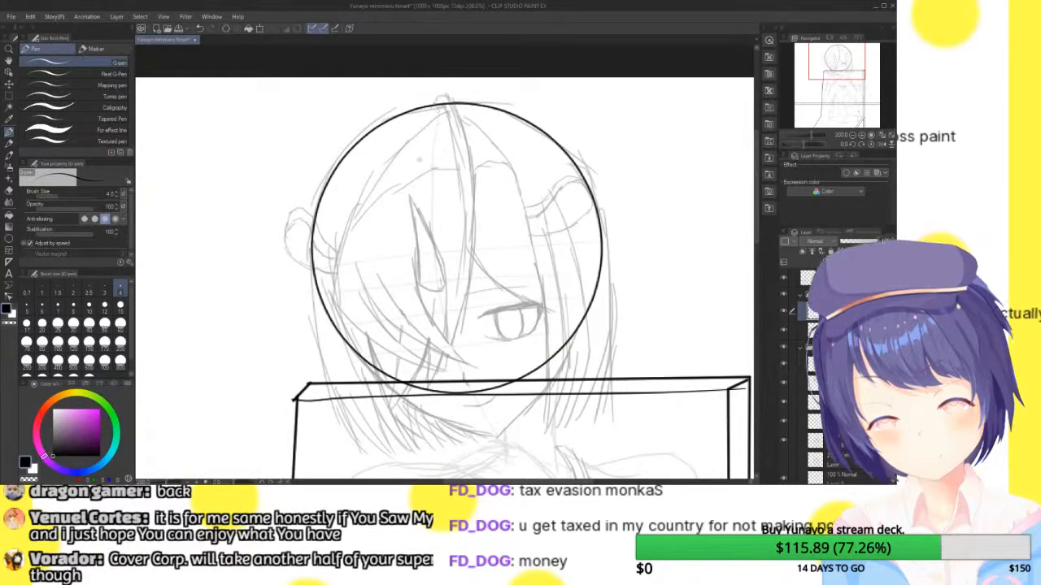
{"action": "left_click", "coordinate": [118, 198]}
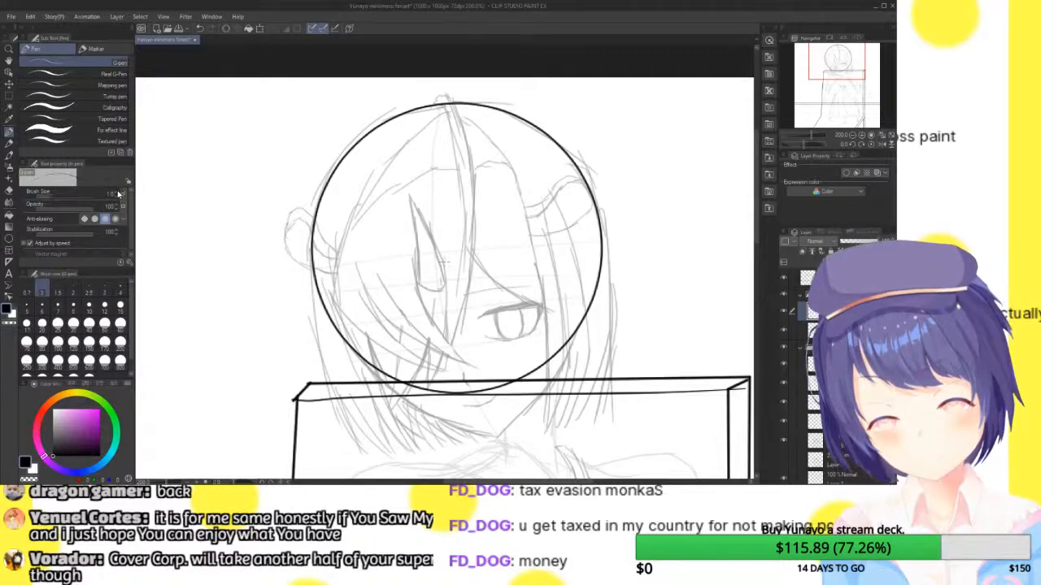
{"action": "left_click", "coordinate": [117, 192]}
{"action": "mouse_move", "coordinate": [440, 102]}
{"action": "left_mouse_down"}
{"action": "mouse_move", "coordinate": [431, 268]}
{"action": "mouse_move", "coordinate": [459, 366]}
{"action": "mouse_move", "coordinate": [502, 448]}
{"action": "left_mouse_up"}
{"action": "left_click_drag", "start_coordinate": [312, 271], "coordinate": [600, 229]}
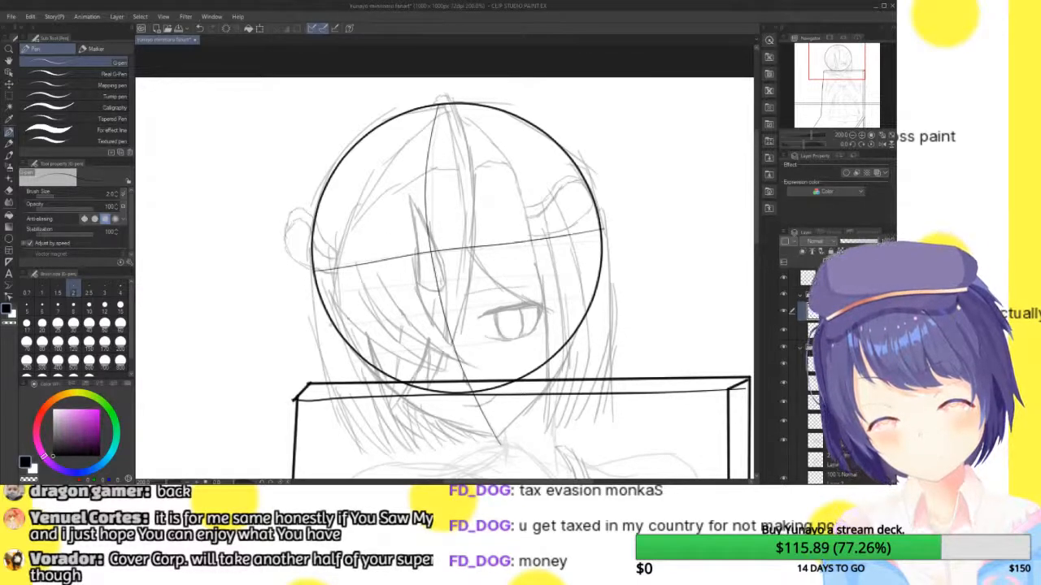
{"action": "left_click_drag", "start_coordinate": [343, 326], "coordinate": [617, 281]}
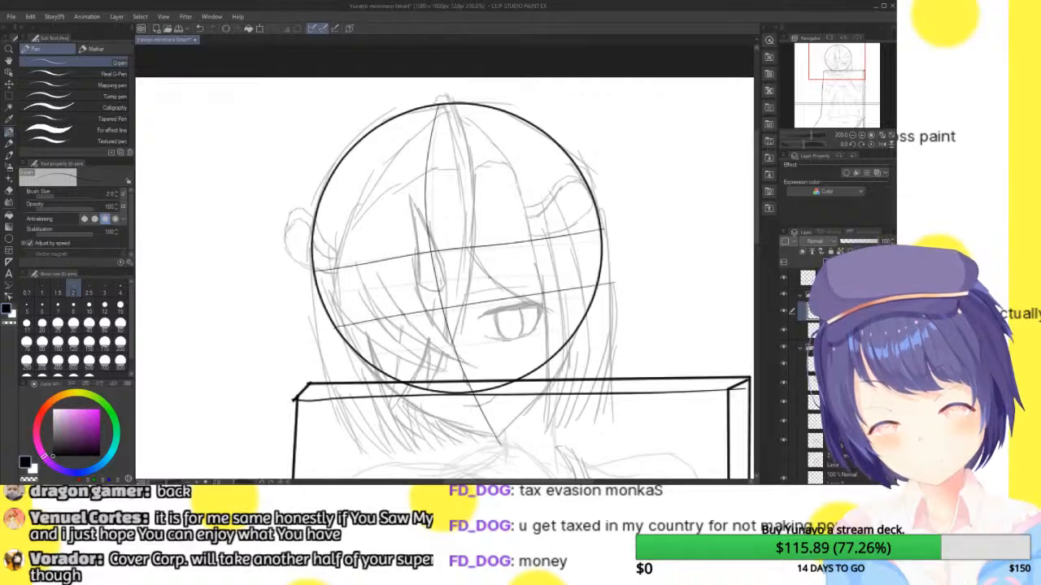
{"action": "left_click_drag", "start_coordinate": [317, 300], "coordinate": [613, 251]}
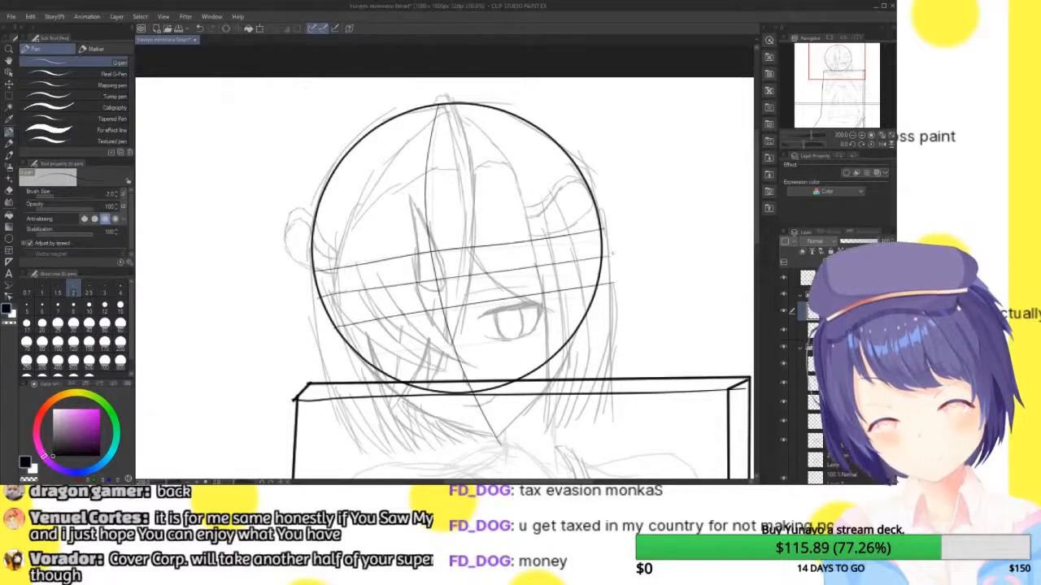
{"action": "left_click_drag", "start_coordinate": [360, 362], "coordinate": [592, 312]}
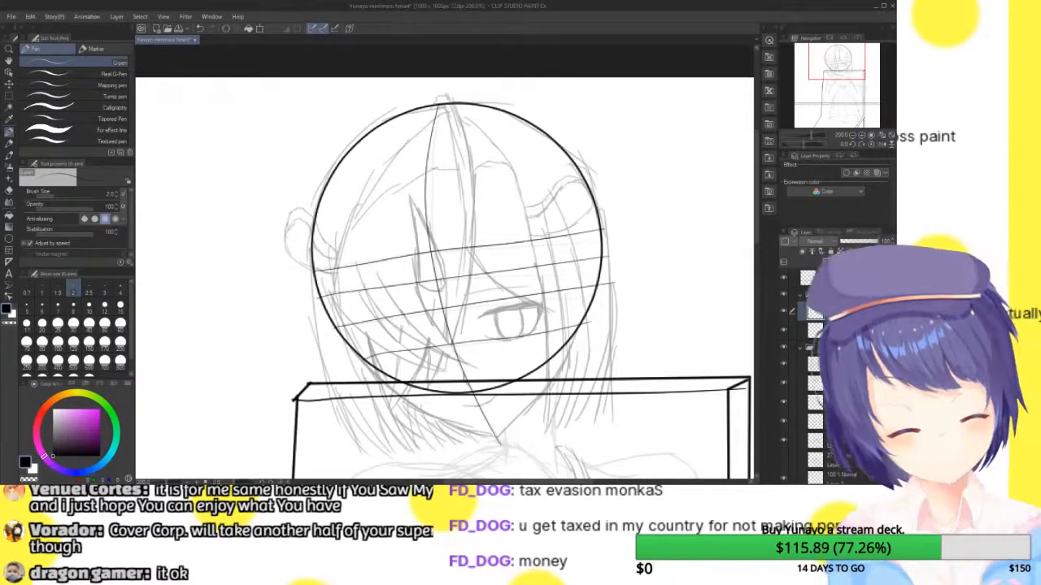
- Lower the opacity of the face guideline layer and draw the jaw and chin outline below the head circle on a separate layer
{"action": "left_click", "coordinate": [862, 136]}
{"action": "left_click_drag", "start_coordinate": [488, 325], "coordinate": [467, 255]}
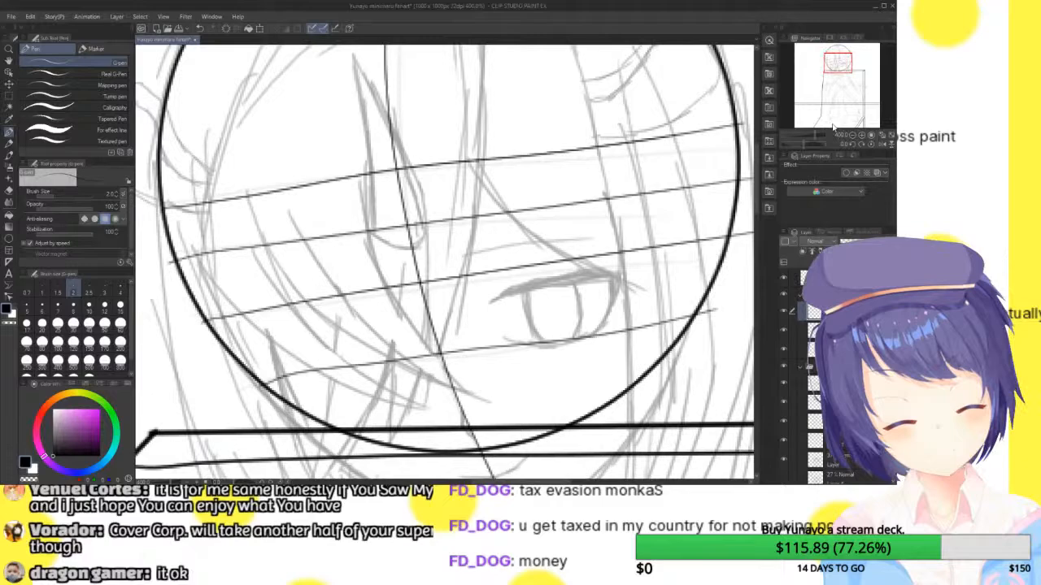
{"action": "left_click", "coordinate": [815, 330]}
{"action": "left_click", "coordinate": [858, 241]}
{"action": "left_click_drag", "start_coordinate": [838, 62], "coordinate": [841, 73]}
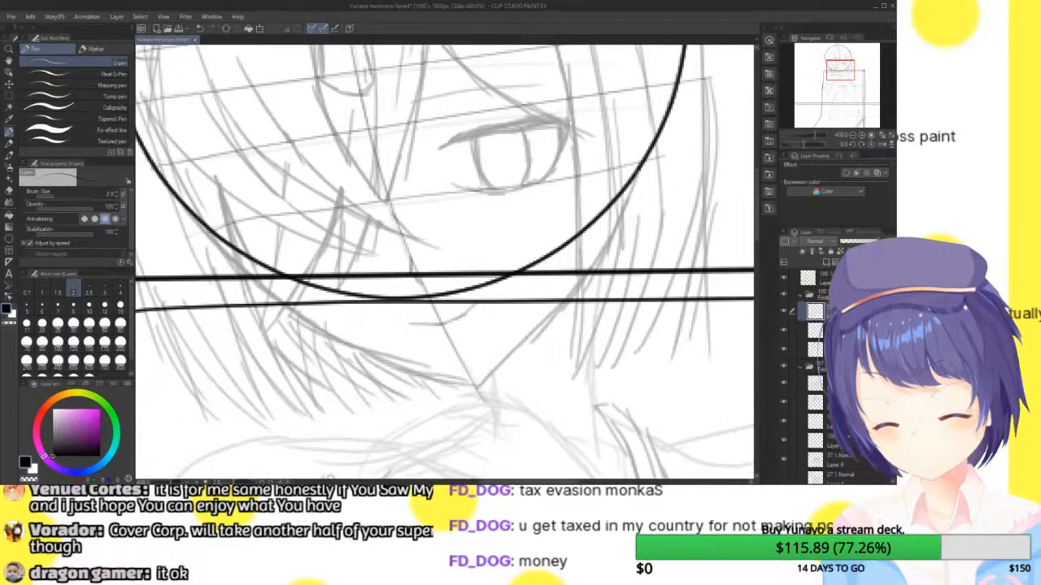
{"action": "mouse_move", "coordinate": [635, 173]}
{"action": "left_mouse_down"}
{"action": "mouse_move", "coordinate": [584, 268]}
{"action": "mouse_move", "coordinate": [477, 388]}
{"action": "mouse_move", "coordinate": [361, 355]}
{"action": "mouse_move", "coordinate": [219, 237]}
{"action": "left_mouse_up"}
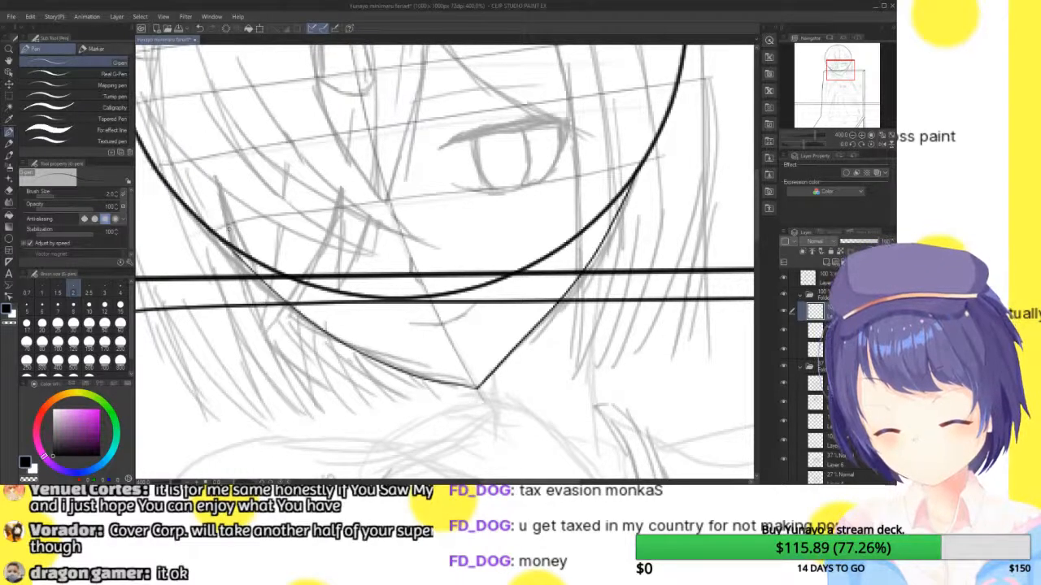
- Redraw the left cheek and jaw line as one smooth curve from the head circle down to the pointed chin
{"action": "key", "text": "ctrl+z"}
{"action": "mouse_move", "coordinate": [203, 226]}
{"action": "left_mouse_down"}
{"action": "mouse_move", "coordinate": [309, 317]}
{"action": "mouse_move", "coordinate": [480, 387]}
{"action": "left_mouse_up"}
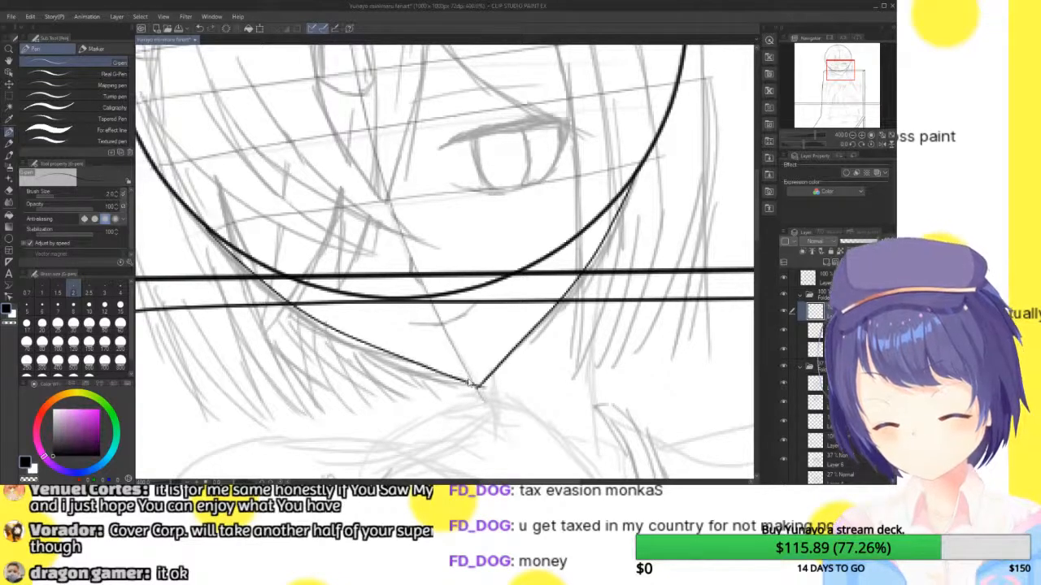
{"action": "key", "text": "ctrl+z"}
{"action": "left_click_drag", "start_coordinate": [478, 387], "coordinate": [373, 350]}
{"action": "left_click_drag", "start_coordinate": [320, 322], "coordinate": [185, 209]}
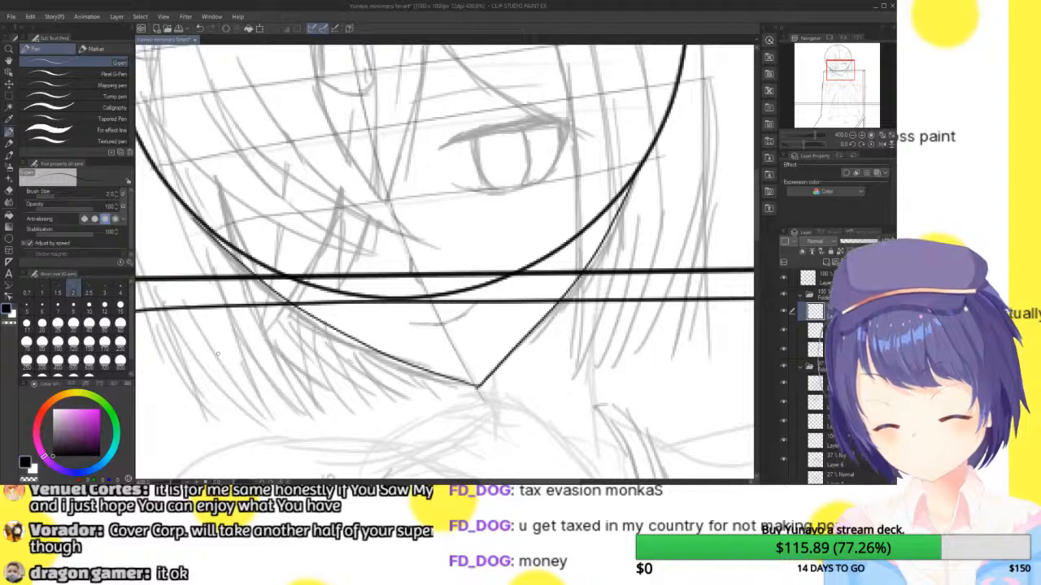
- Draw the two neck lines, a short one beneath the chin and a long one down from the right jaw
{"action": "left_click_drag", "start_coordinate": [840, 68], "coordinate": [839, 75]}
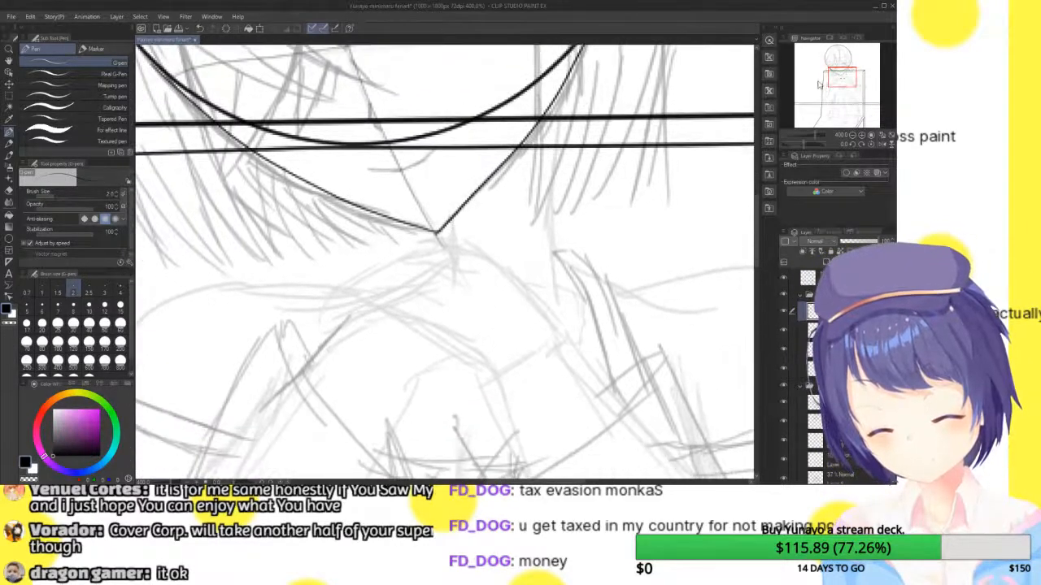
{"action": "left_click_drag", "start_coordinate": [540, 124], "coordinate": [558, 292]}
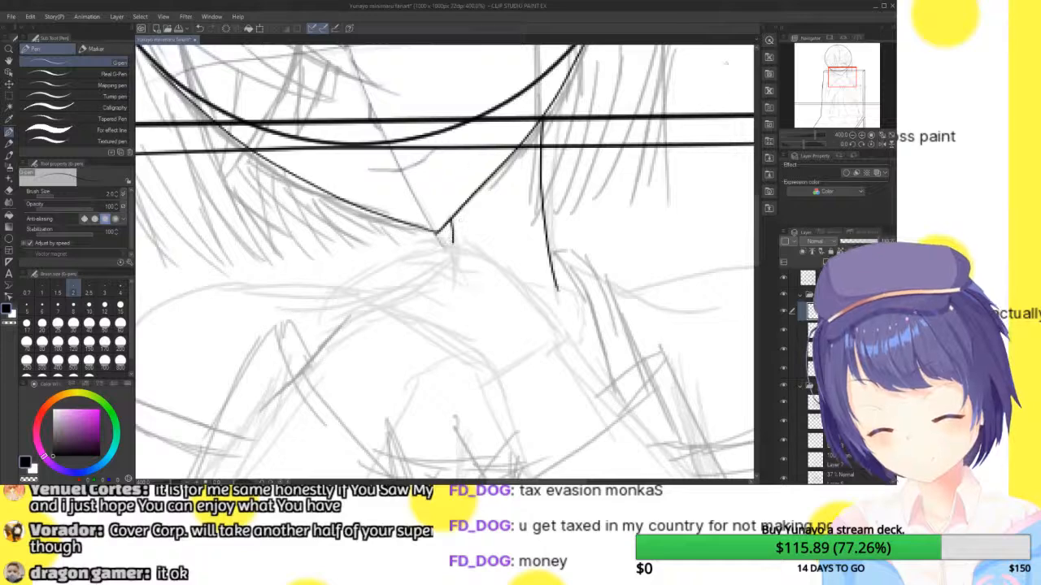
{"action": "left_click_drag", "start_coordinate": [843, 82], "coordinate": [838, 69]}
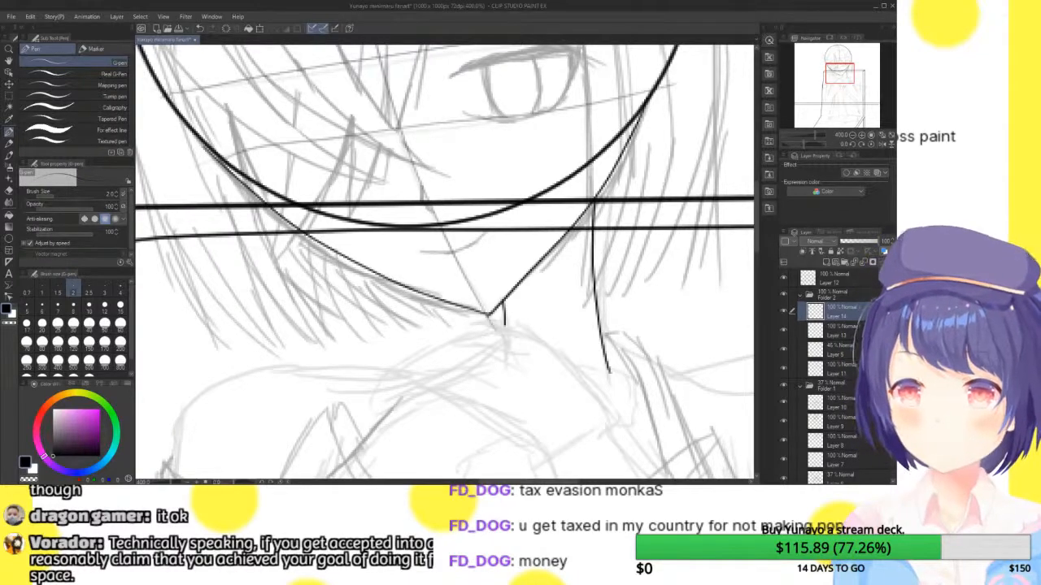
- Trace both rounded shoulder outlines over the sketch, from the base of the neck to the upper arms
{"action": "left_click_drag", "start_coordinate": [839, 71], "coordinate": [846, 78]}
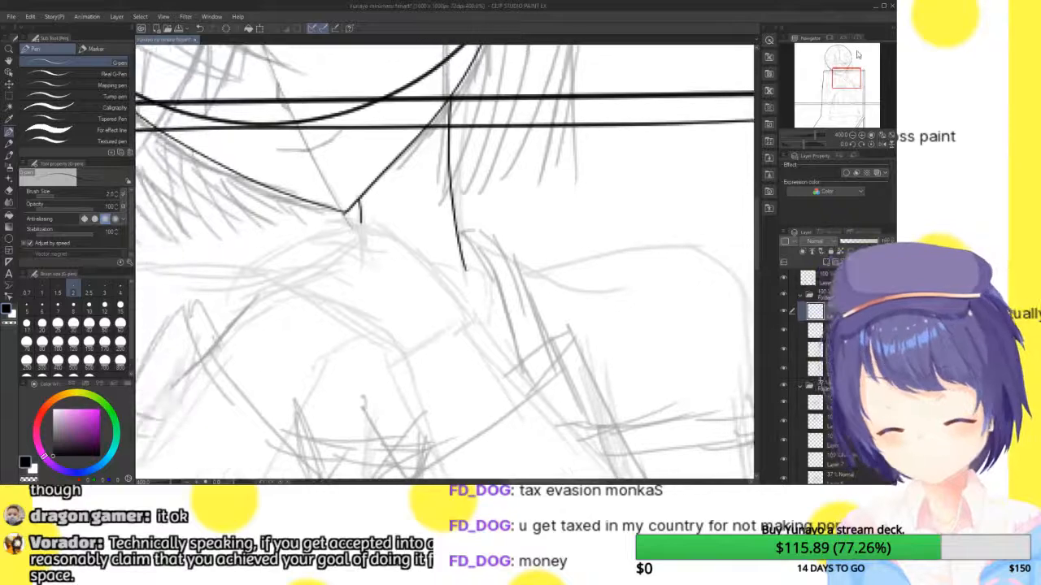
{"action": "mouse_move", "coordinate": [458, 235]}
{"action": "left_mouse_down"}
{"action": "mouse_move", "coordinate": [527, 262]}
{"action": "mouse_move", "coordinate": [675, 240]}
{"action": "mouse_move", "coordinate": [721, 259]}
{"action": "mouse_move", "coordinate": [741, 305]}
{"action": "mouse_move", "coordinate": [750, 419]}
{"action": "left_mouse_up"}
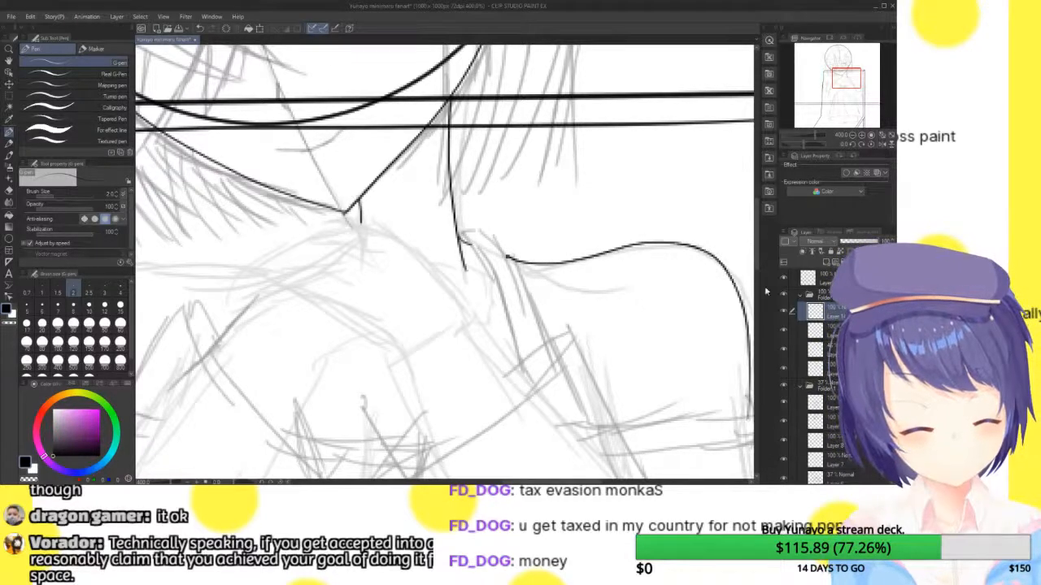
{"action": "mouse_move", "coordinate": [841, 76]}
{"action": "left_mouse_down"}
{"action": "mouse_move", "coordinate": [849, 90]}
{"action": "mouse_move", "coordinate": [838, 80]}
{"action": "left_mouse_up"}
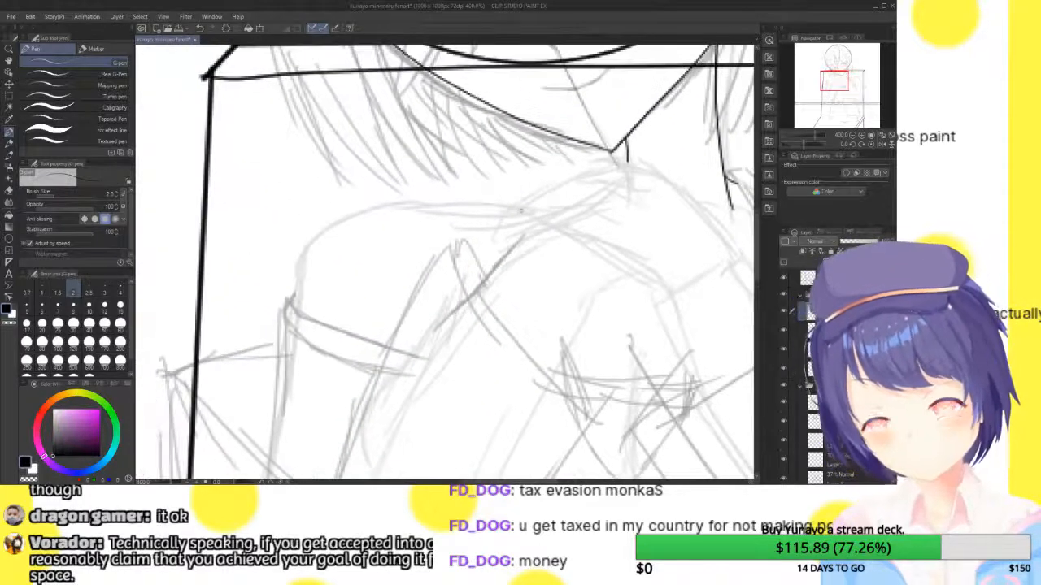
{"action": "mouse_move", "coordinate": [520, 211]}
{"action": "left_mouse_down"}
{"action": "mouse_move", "coordinate": [362, 211]}
{"action": "mouse_move", "coordinate": [303, 256]}
{"action": "mouse_move", "coordinate": [296, 311]}
{"action": "left_mouse_up"}
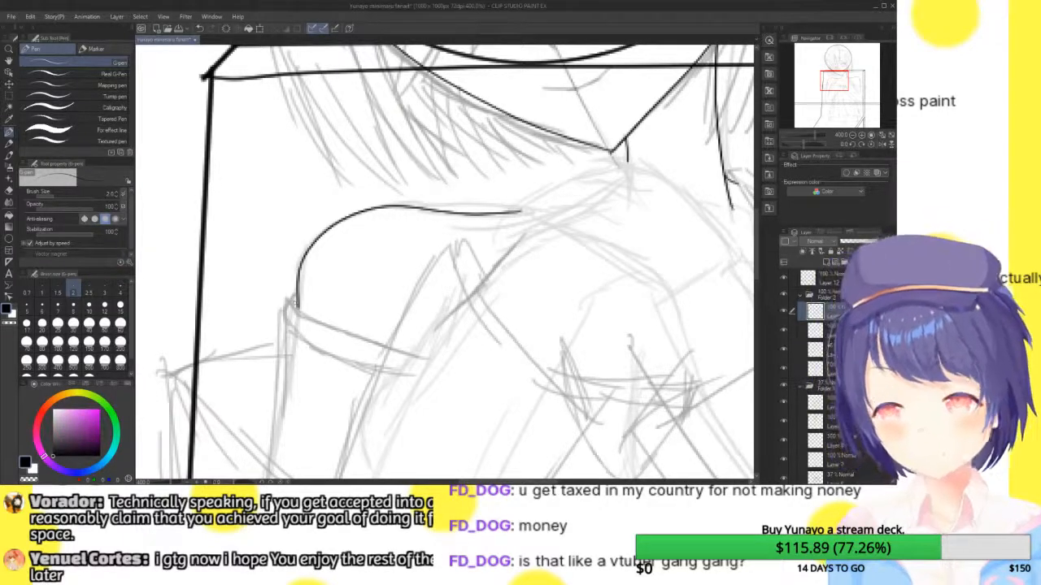
- Draw the curved double-line band around the right-hand upper arm on a new layer, joining it to the shoulder line
{"action": "left_click_drag", "start_coordinate": [841, 80], "coordinate": [849, 93]}
{"action": "left_click", "coordinate": [852, 137]}
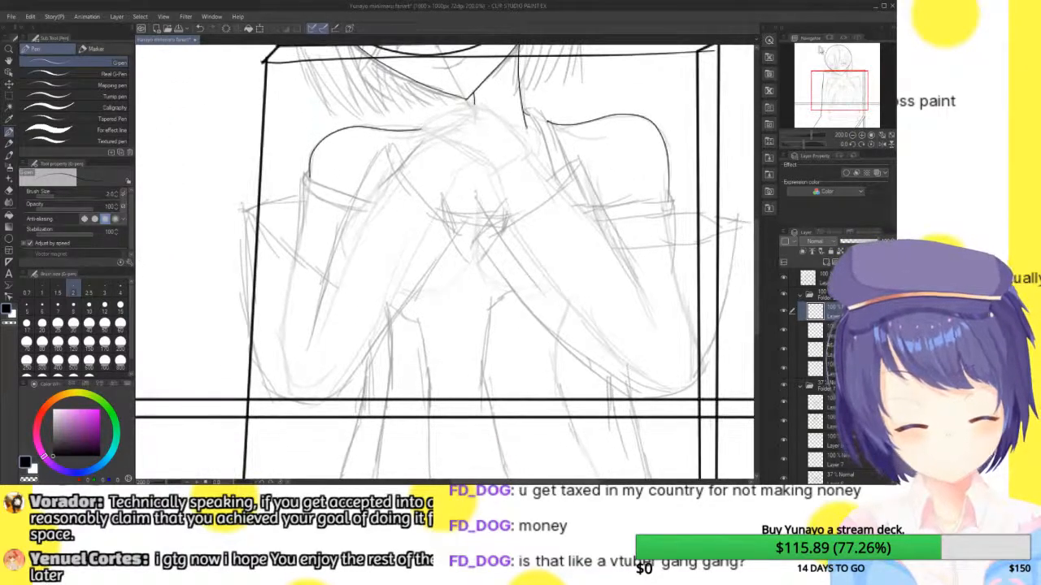
{"action": "left_click", "coordinate": [866, 133]}
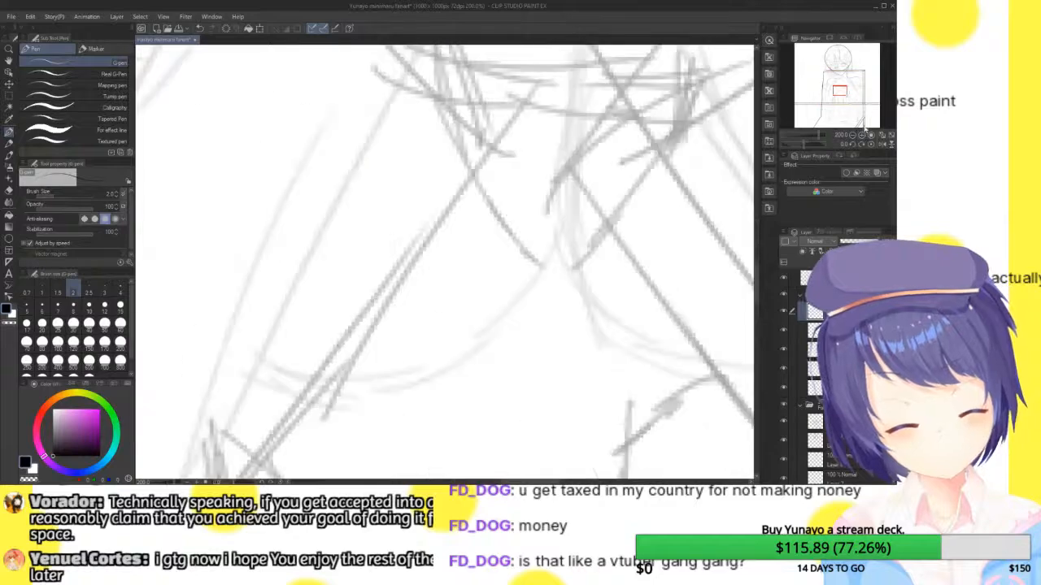
{"action": "mouse_move", "coordinate": [840, 89]}
{"action": "left_mouse_down"}
{"action": "mouse_move", "coordinate": [853, 95]}
{"action": "mouse_move", "coordinate": [852, 87]}
{"action": "mouse_move", "coordinate": [843, 95]}
{"action": "mouse_move", "coordinate": [845, 79]}
{"action": "mouse_move", "coordinate": [855, 84]}
{"action": "left_mouse_up"}
{"action": "left_click", "coordinate": [852, 137]}
{"action": "left_click", "coordinate": [863, 132]}
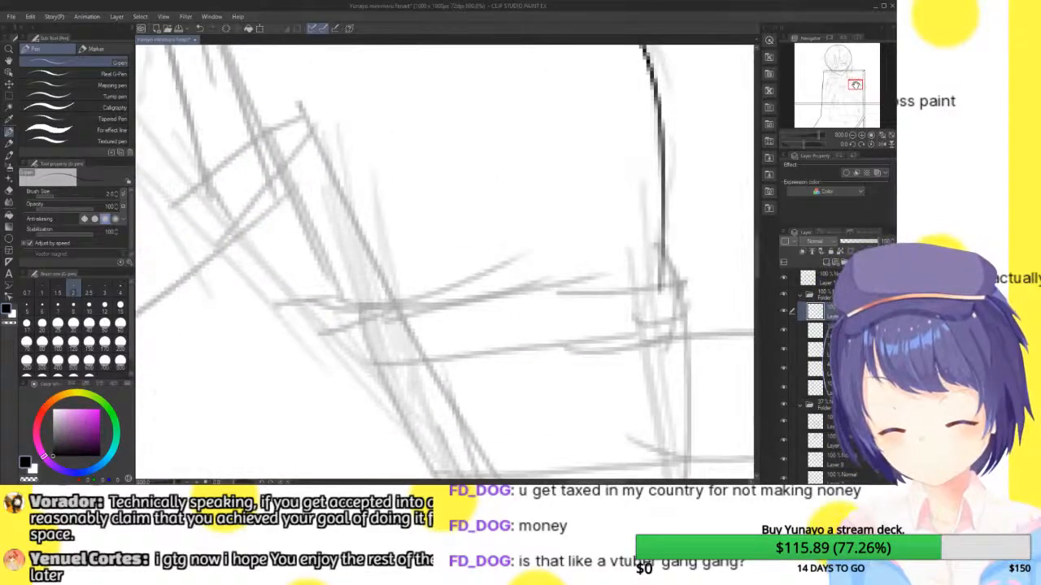
{"action": "mouse_move", "coordinate": [658, 251]}
{"action": "left_mouse_down"}
{"action": "mouse_move", "coordinate": [681, 280]}
{"action": "mouse_move", "coordinate": [649, 290]}
{"action": "mouse_move", "coordinate": [390, 301]}
{"action": "left_mouse_up"}
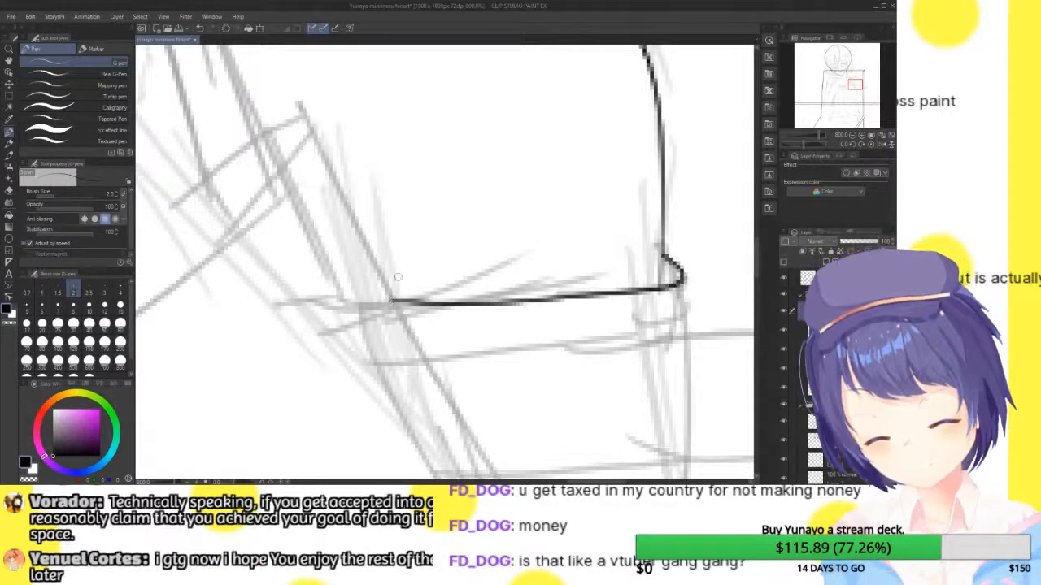
{"action": "mouse_move", "coordinate": [684, 278]}
{"action": "left_mouse_down"}
{"action": "mouse_move", "coordinate": [690, 314]}
{"action": "mouse_move", "coordinate": [675, 323]}
{"action": "mouse_move", "coordinate": [593, 340]}
{"action": "mouse_move", "coordinate": [514, 329]}
{"action": "left_mouse_up"}
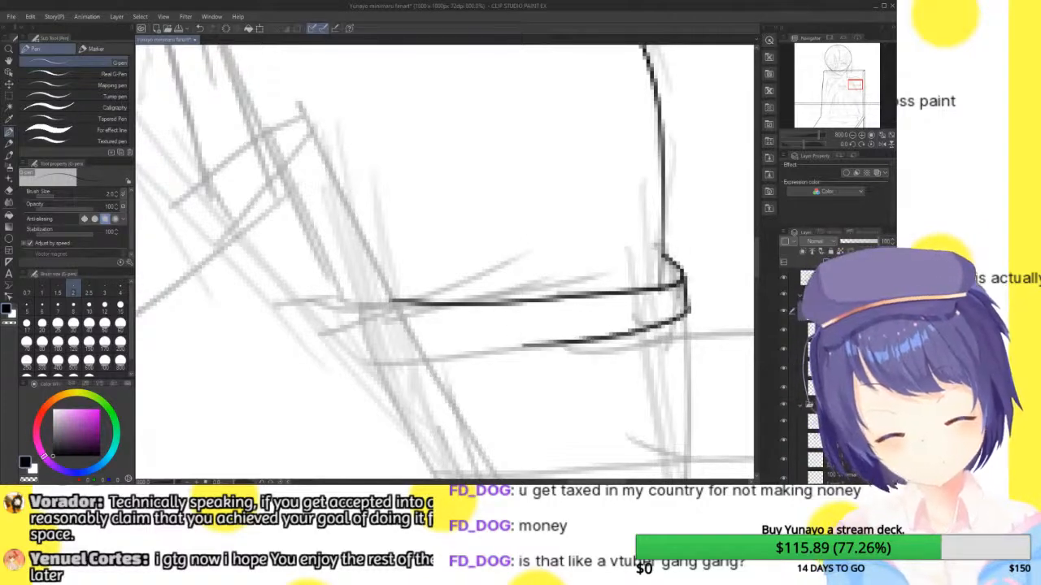
{"action": "left_click_drag", "start_coordinate": [664, 252], "coordinate": [662, 289]}
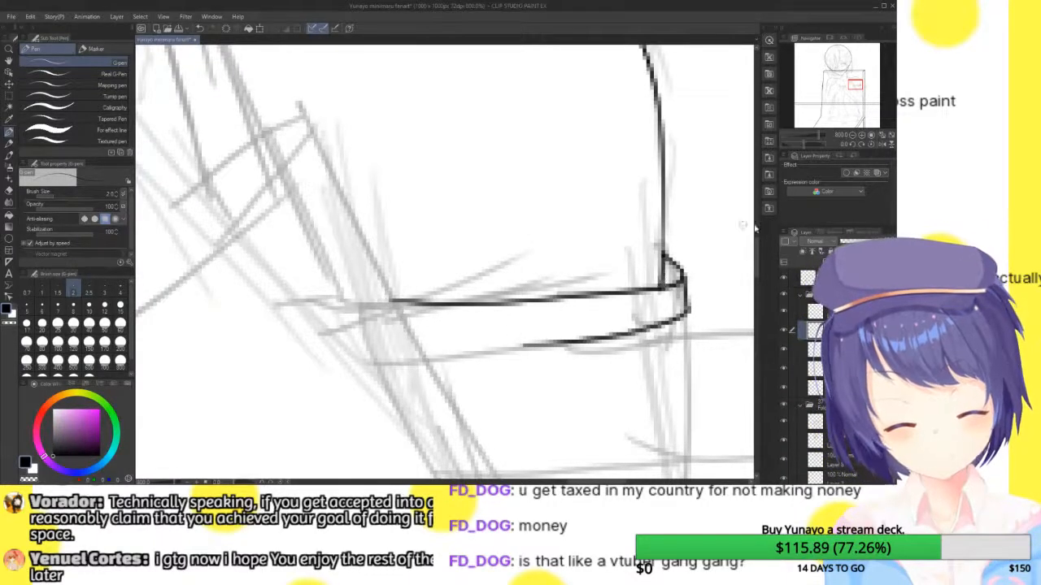
- Select the sleeve line layer and draw the slanted wrist opening of the right-hand sleeve near the clasped hands
{"action": "left_click", "coordinate": [837, 311]}
{"action": "left_click", "coordinate": [853, 135]}
{"action": "left_click_drag", "start_coordinate": [859, 83], "coordinate": [844, 85]}
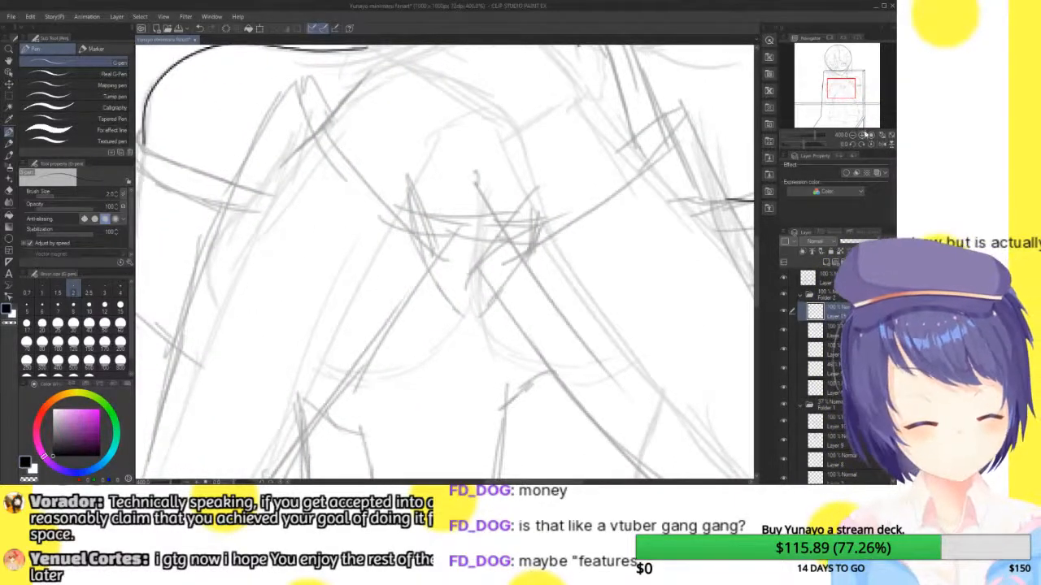
{"action": "left_click", "coordinate": [861, 135]}
{"action": "left_click", "coordinate": [853, 135]}
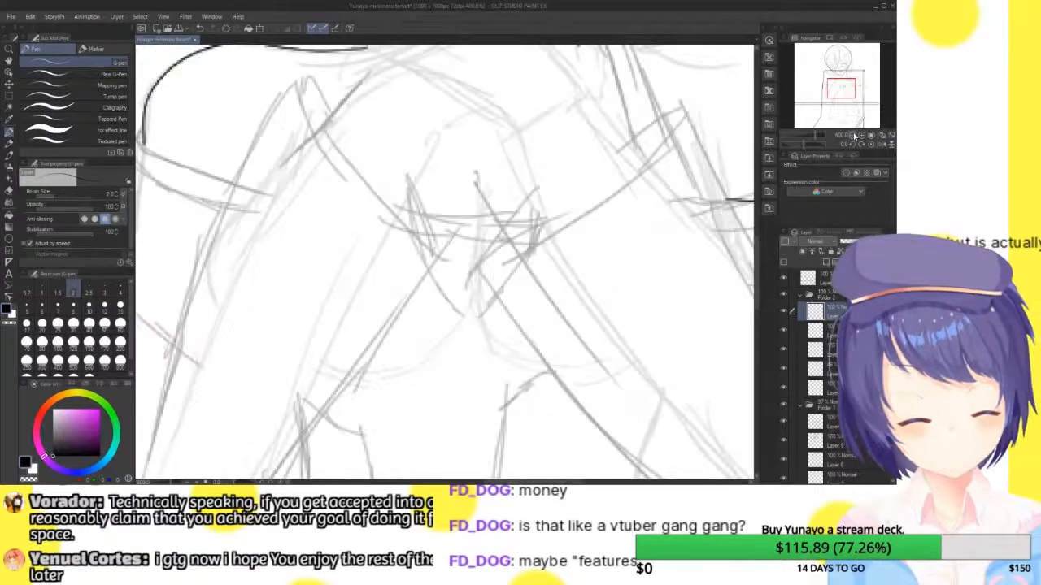
{"action": "left_click_drag", "start_coordinate": [843, 99], "coordinate": [851, 63]}
{"action": "mouse_move", "coordinate": [492, 133]}
{"action": "left_mouse_down"}
{"action": "mouse_move", "coordinate": [550, 101]}
{"action": "mouse_move", "coordinate": [531, 138]}
{"action": "mouse_move", "coordinate": [469, 189]}
{"action": "mouse_move", "coordinate": [361, 238]}
{"action": "mouse_move", "coordinate": [396, 184]}
{"action": "left_mouse_up"}
{"action": "left_click_drag", "start_coordinate": [849, 93], "coordinate": [852, 88]}
{"action": "left_click", "coordinate": [852, 135]}
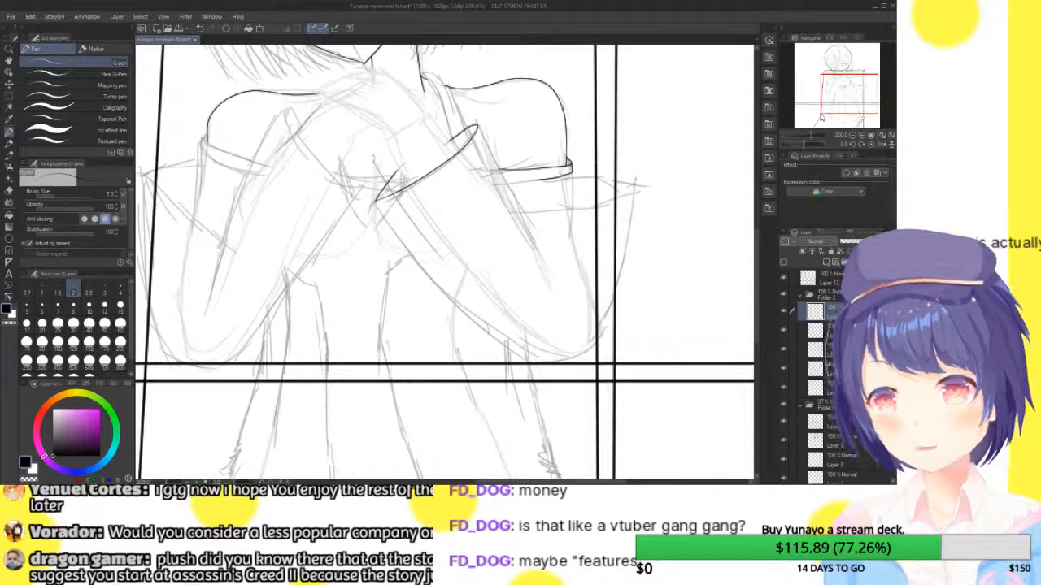
- Draw the inner forearm edge and the long lower edge of the right-hand sleeve from the wrist opening to the elbow
{"action": "scroll", "coordinate": [851, 91], "scroll_direction": "up", "scroll_amount": 2}
{"action": "left_click_drag", "start_coordinate": [853, 86], "coordinate": [849, 79]}
{"action": "left_click_drag", "start_coordinate": [430, 78], "coordinate": [537, 317]}
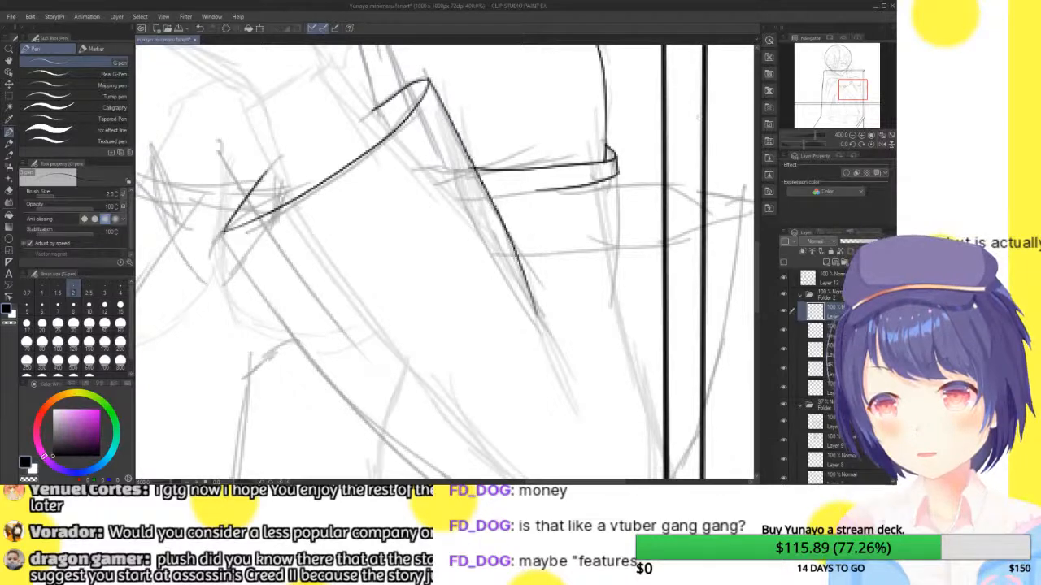
{"action": "left_click_drag", "start_coordinate": [853, 89], "coordinate": [853, 92]}
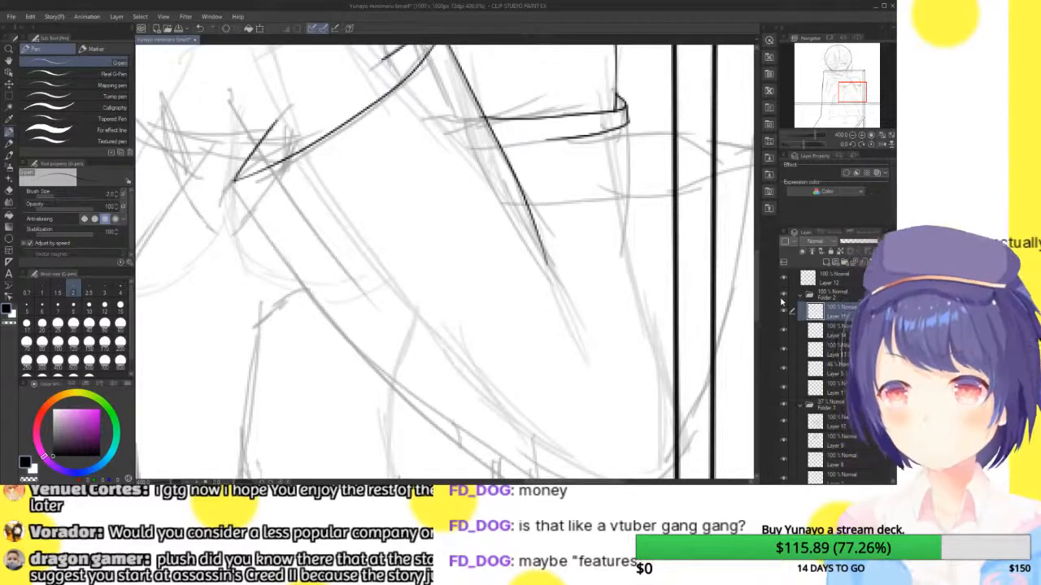
{"action": "left_click_drag", "start_coordinate": [852, 90], "coordinate": [853, 94]}
{"action": "mouse_move", "coordinate": [224, 127]}
{"action": "left_mouse_down"}
{"action": "mouse_move", "coordinate": [306, 238]}
{"action": "mouse_move", "coordinate": [459, 387]}
{"action": "mouse_move", "coordinate": [602, 445]}
{"action": "left_mouse_up"}
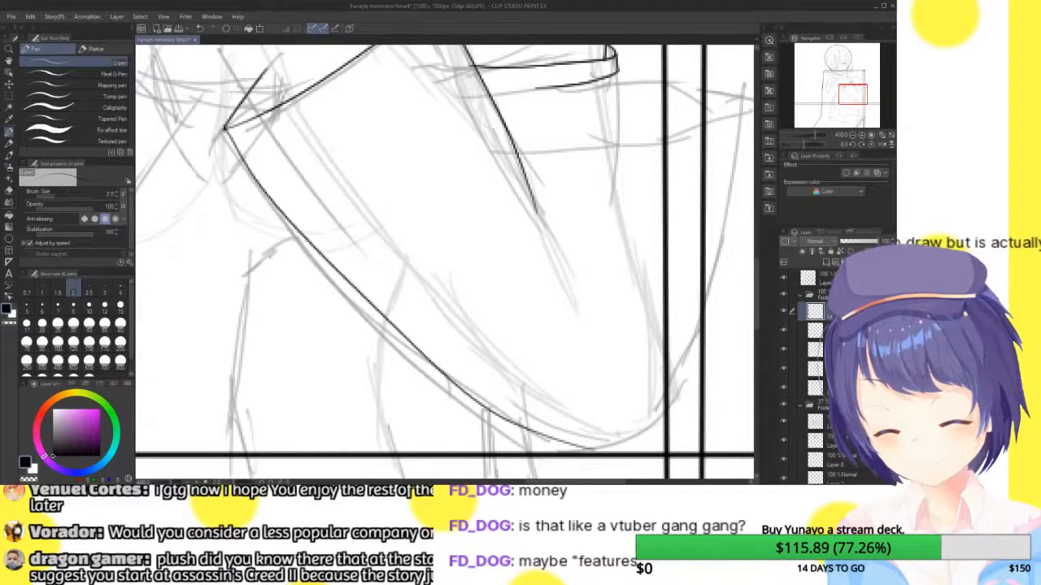
- Draw the right-hand sleeve's outer edge up from the elbow, redoing the first stroke, and add its curved upper opening
{"action": "left_click_drag", "start_coordinate": [853, 92], "coordinate": [858, 95]}
{"action": "mouse_move", "coordinate": [471, 387]}
{"action": "left_mouse_down"}
{"action": "mouse_move", "coordinate": [499, 386]}
{"action": "mouse_move", "coordinate": [550, 338]}
{"action": "mouse_move", "coordinate": [641, 47]}
{"action": "left_mouse_up"}
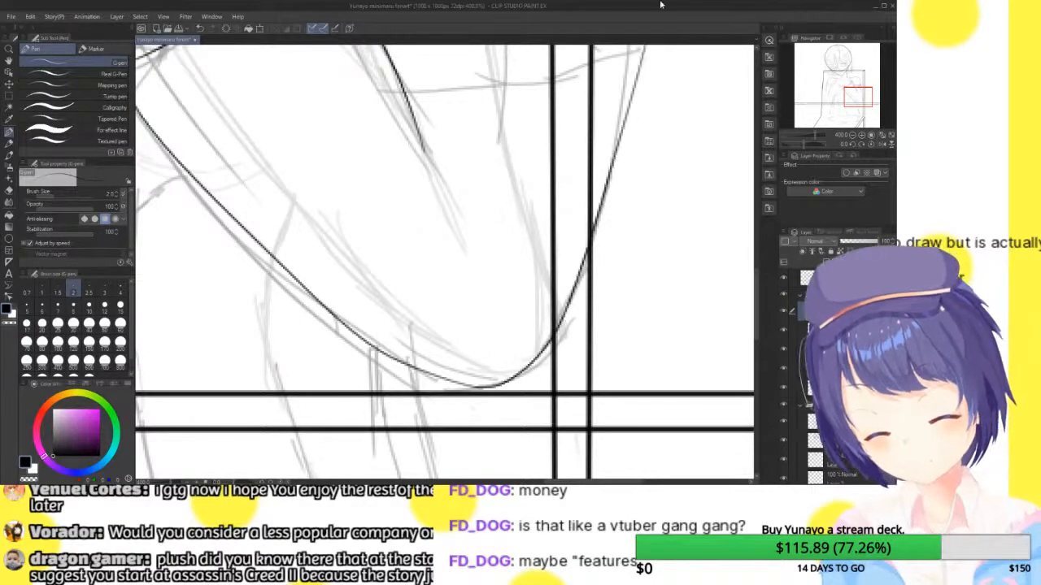
{"action": "left_click_drag", "start_coordinate": [855, 97], "coordinate": [857, 94]}
{"action": "key", "text": "ctrl+z"}
{"action": "mouse_move", "coordinate": [641, 94]}
{"action": "left_mouse_down"}
{"action": "mouse_move", "coordinate": [617, 239]}
{"action": "mouse_move", "coordinate": [580, 350]}
{"action": "mouse_move", "coordinate": [524, 434]}
{"action": "mouse_move", "coordinate": [506, 452]}
{"action": "mouse_move", "coordinate": [468, 447]}
{"action": "mouse_move", "coordinate": [483, 451]}
{"action": "left_mouse_up"}
{"action": "mouse_move", "coordinate": [641, 96]}
{"action": "left_mouse_down"}
{"action": "mouse_move", "coordinate": [522, 135]}
{"action": "mouse_move", "coordinate": [412, 145]}
{"action": "left_mouse_up"}
{"action": "left_click_drag", "start_coordinate": [641, 96], "coordinate": [530, 83]}
{"action": "left_click_drag", "start_coordinate": [475, 86], "coordinate": [424, 90]}
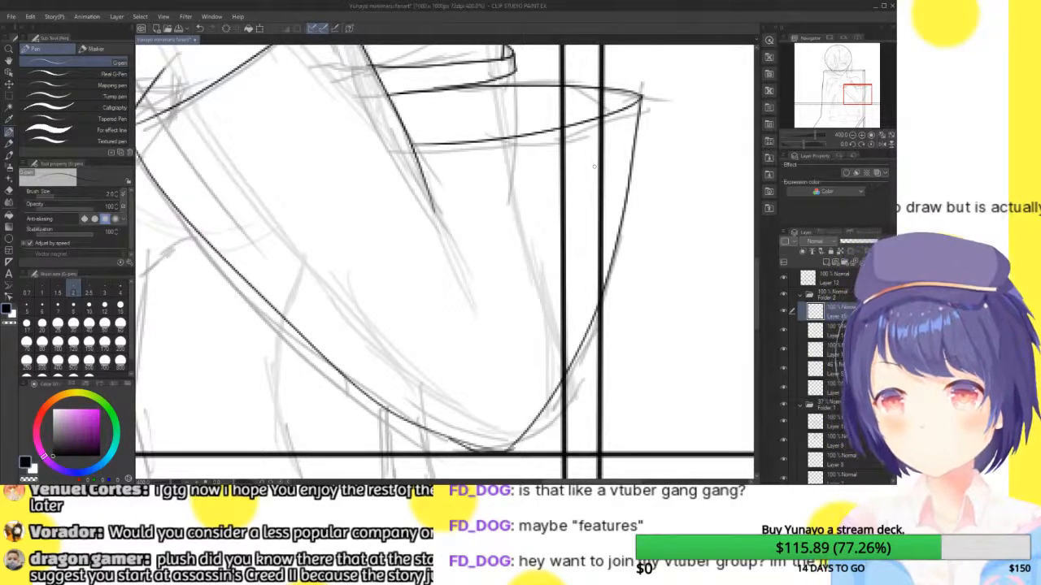
- Erase the part of the right-hand sleeve's upper opening line that runs behind the arm
{"action": "mouse_move", "coordinate": [858, 95]}
{"action": "left_mouse_down"}
{"action": "mouse_move", "coordinate": [852, 88]}
{"action": "mouse_move", "coordinate": [852, 99]}
{"action": "left_mouse_up"}
{"action": "left_click", "coordinate": [852, 136]}
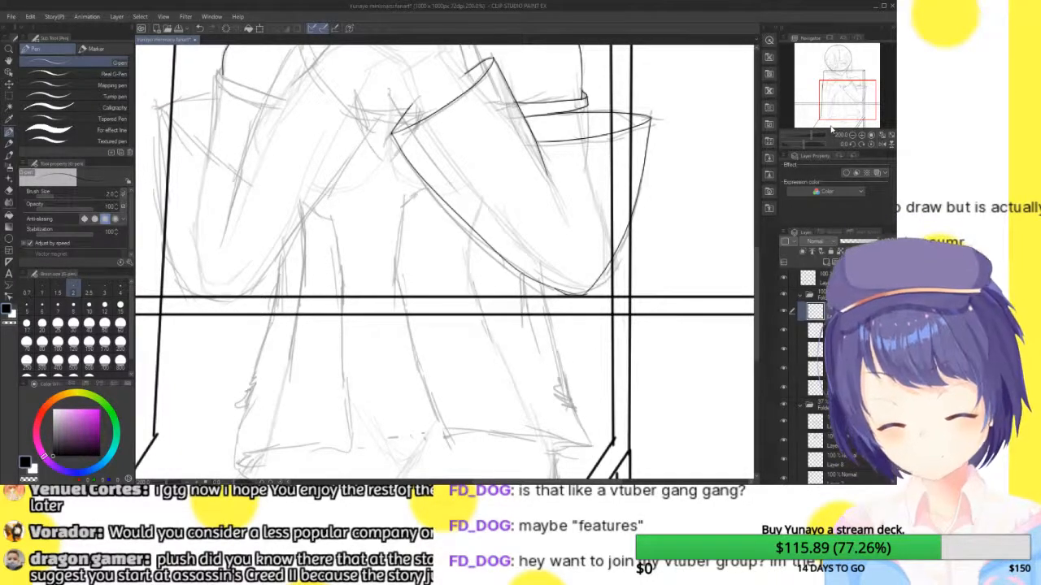
{"action": "left_click", "coordinate": [865, 136]}
{"action": "left_click_drag", "start_coordinate": [850, 97], "coordinate": [853, 94]}
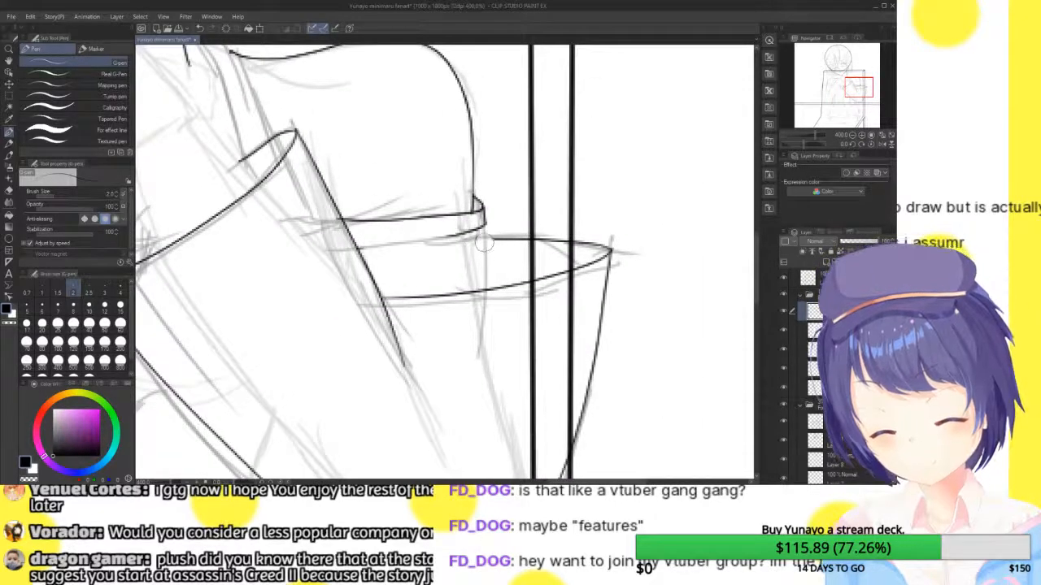
{"action": "left_click_drag", "start_coordinate": [851, 90], "coordinate": [863, 89]}
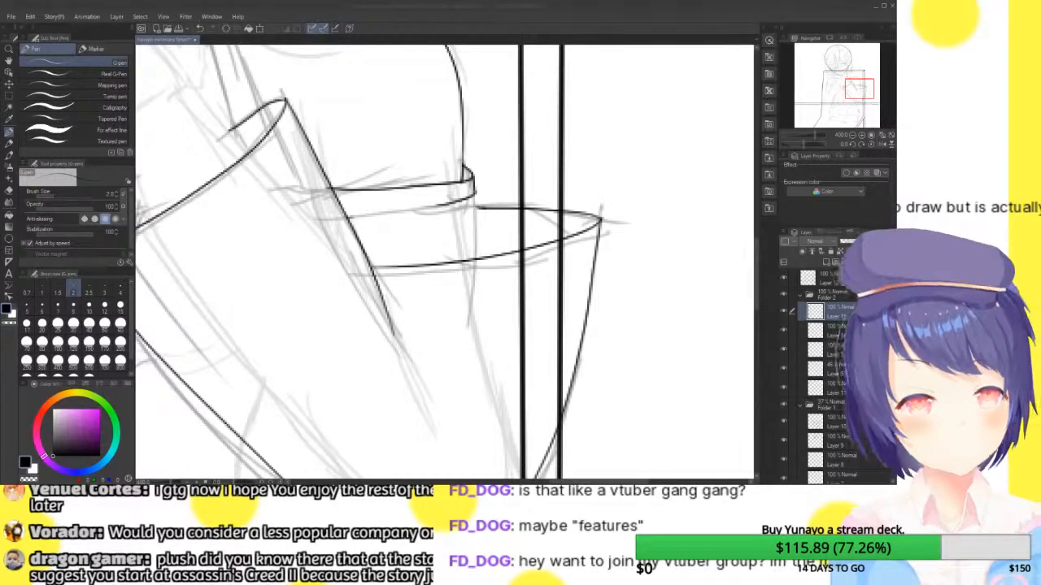
- Draw the curved wrist opening of the left-hand sleeve with short turned-back lines at both ends
{"action": "left_click_drag", "start_coordinate": [860, 89], "coordinate": [843, 90]}
{"action": "scroll", "coordinate": [847, 86], "scroll_direction": "down", "scroll_amount": 2}
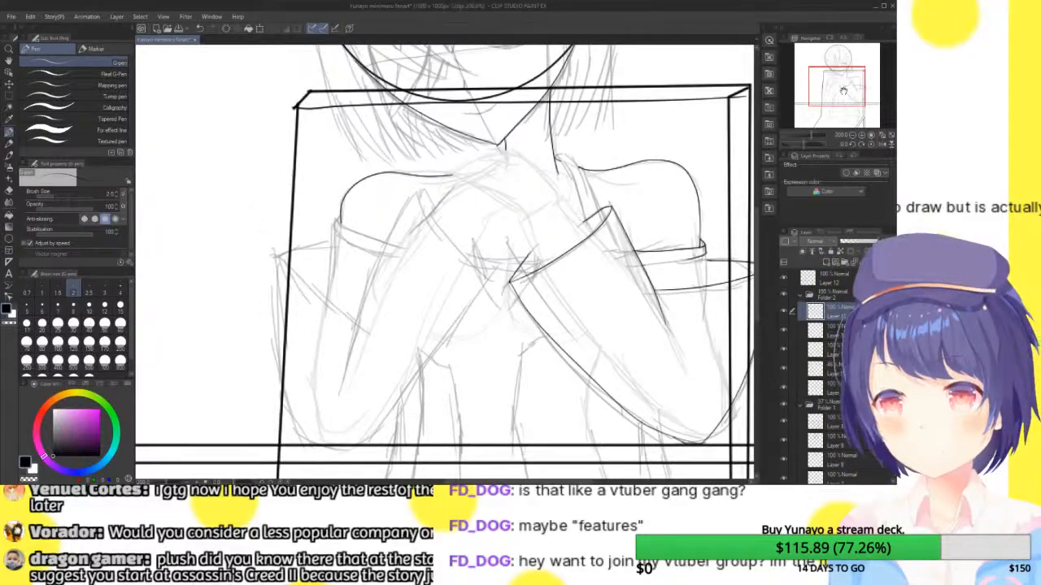
{"action": "double_click", "coordinate": [861, 136]}
{"action": "left_click", "coordinate": [852, 134]}
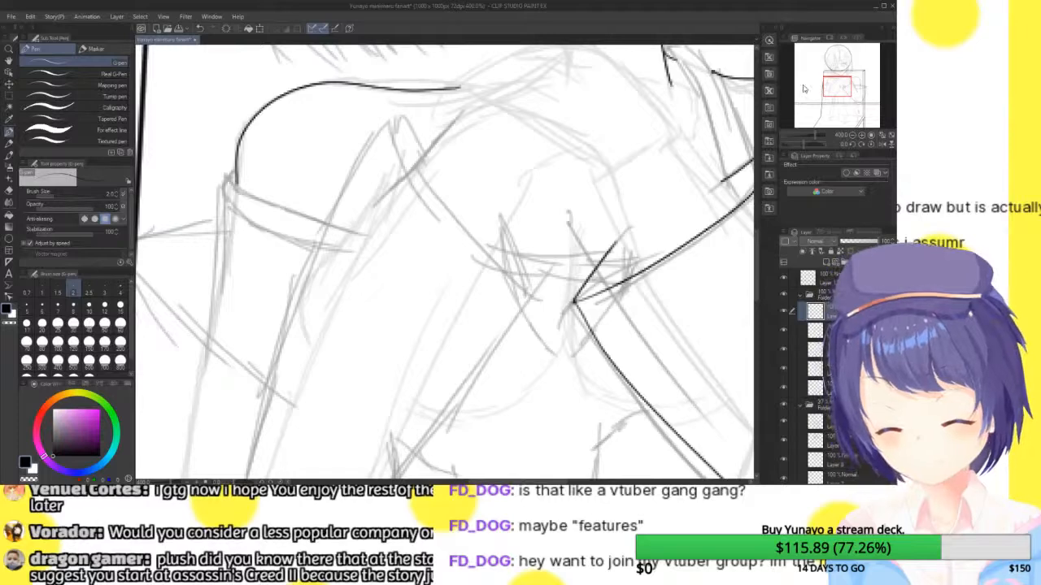
{"action": "mouse_move", "coordinate": [396, 118]}
{"action": "left_mouse_down"}
{"action": "mouse_move", "coordinate": [415, 168]}
{"action": "mouse_move", "coordinate": [475, 243]}
{"action": "mouse_move", "coordinate": [536, 276]}
{"action": "left_mouse_up"}
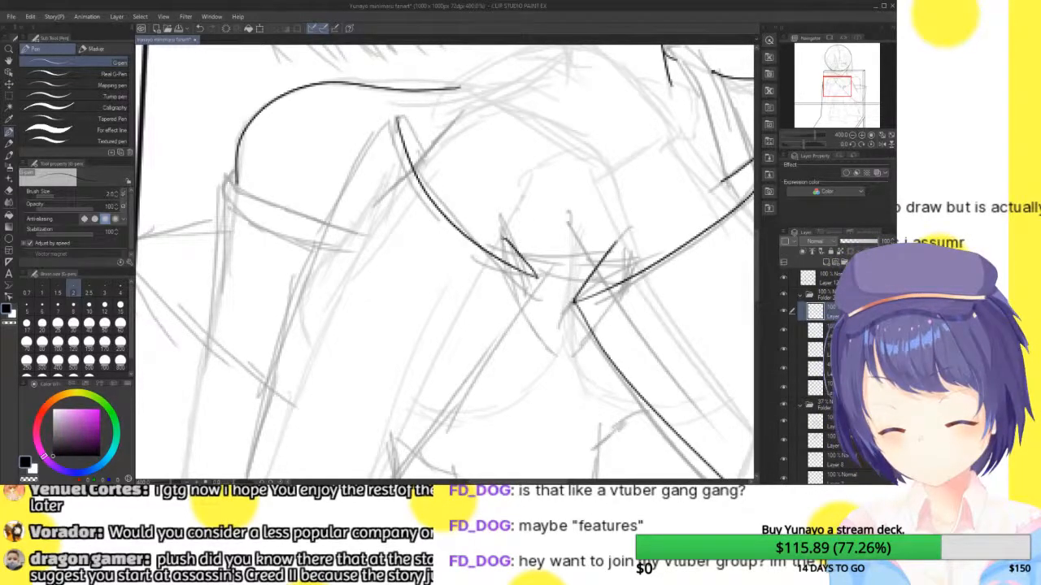
{"action": "left_click_drag", "start_coordinate": [397, 114], "coordinate": [398, 122]}
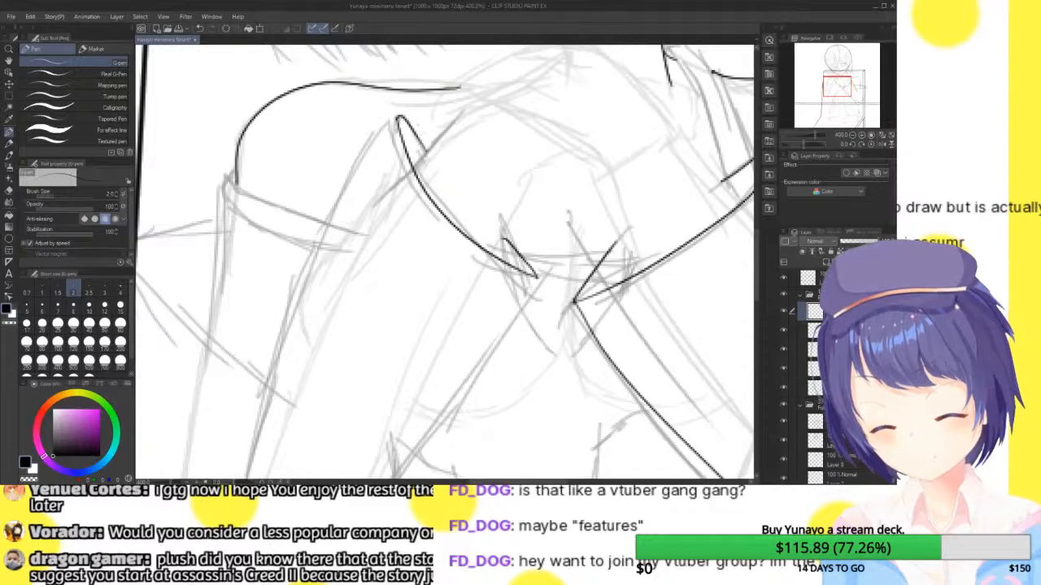
- Outline the left-hand sleeve with its lower, inner and outer edges, and draw its pointed upper opening across the arm
{"action": "left_click_drag", "start_coordinate": [836, 86], "coordinate": [833, 96]}
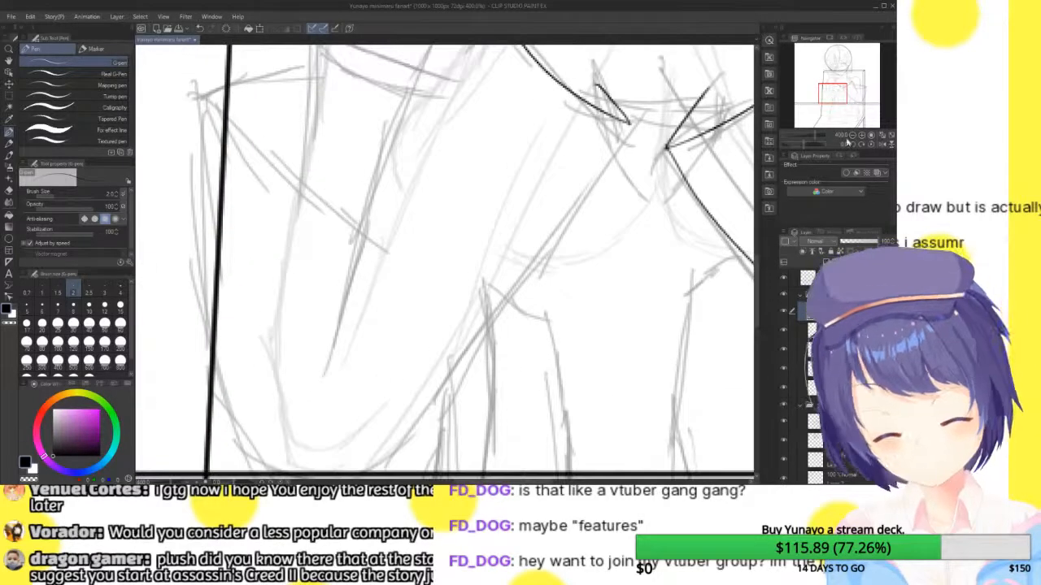
{"action": "left_click", "coordinate": [852, 135]}
{"action": "left_click_drag", "start_coordinate": [514, 234], "coordinate": [467, 293]}
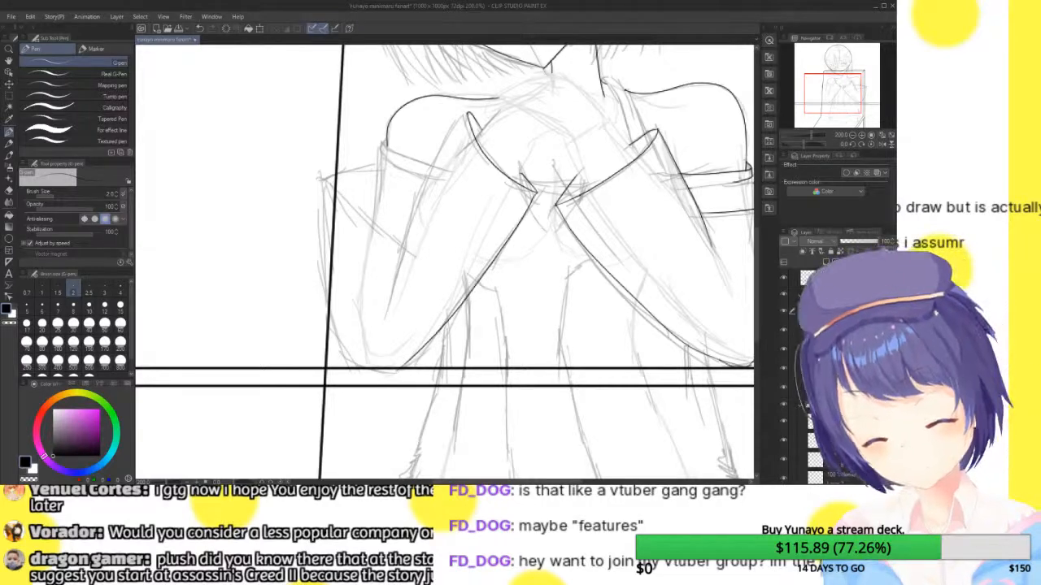
{"action": "left_click_drag", "start_coordinate": [468, 114], "coordinate": [405, 223]}
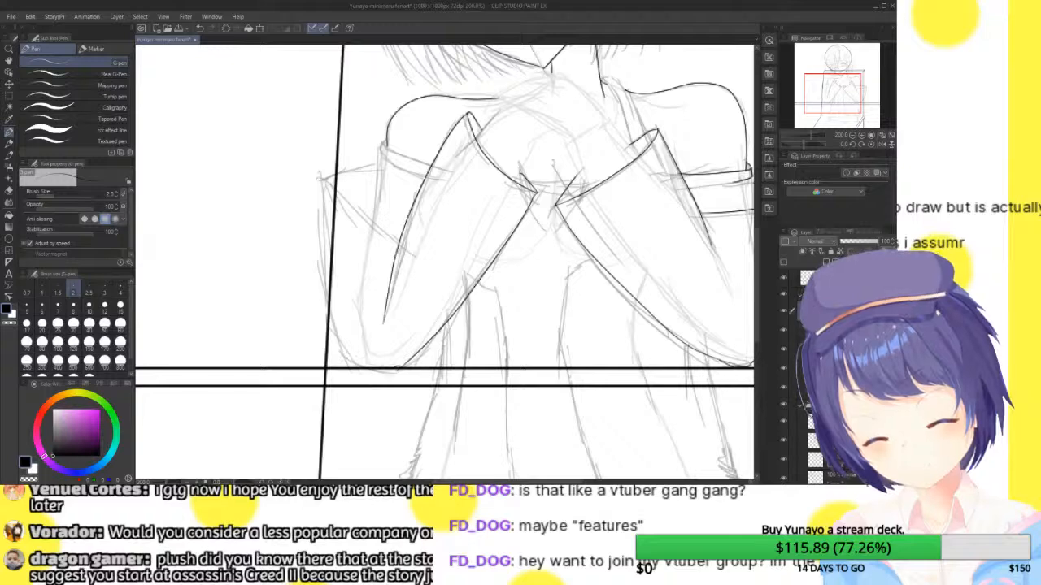
{"action": "left_click_drag", "start_coordinate": [330, 326], "coordinate": [319, 175]}
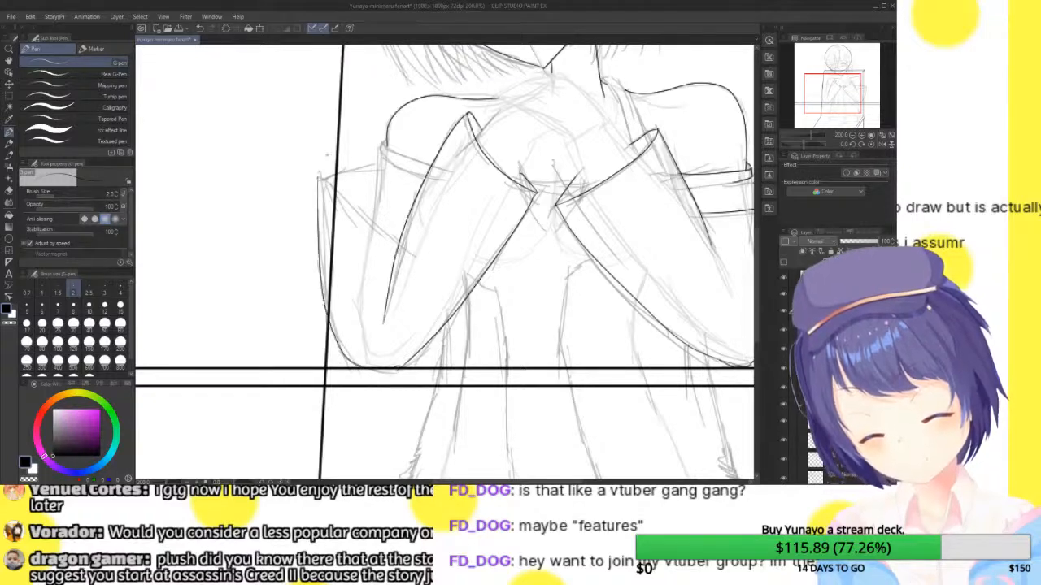
{"action": "left_click_drag", "start_coordinate": [355, 207], "coordinate": [400, 246]}
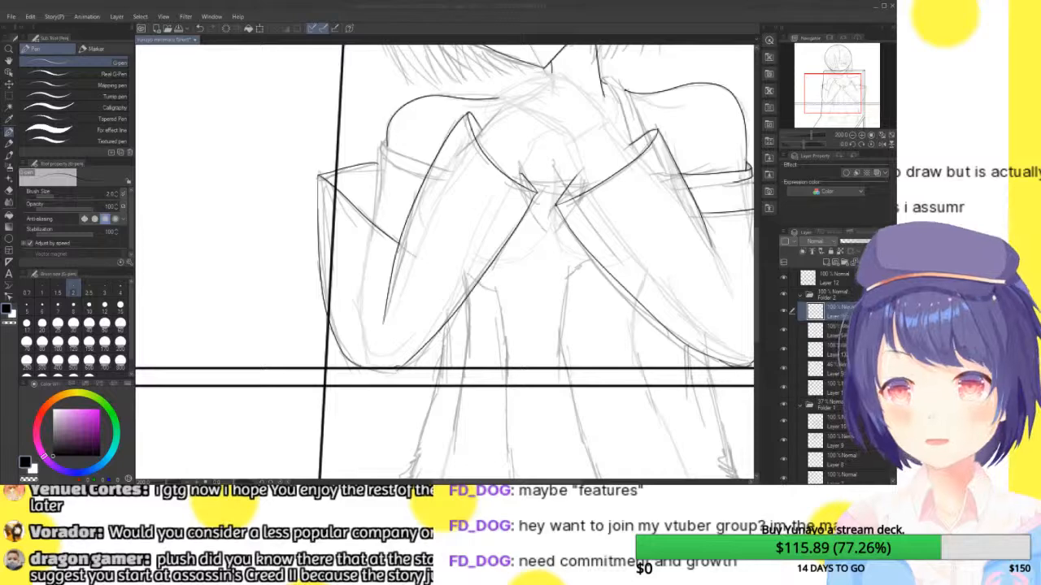
- Extend the inner edge line of the right-hand sleeve further down toward the elbow, following the sketch
{"action": "scroll", "coordinate": [445, 260], "scroll_direction": "up", "scroll_amount": 1}
{"action": "left_click_drag", "start_coordinate": [851, 99], "coordinate": [850, 89]}
{"action": "scroll", "coordinate": [843, 93], "scroll_direction": "up", "scroll_amount": 2}
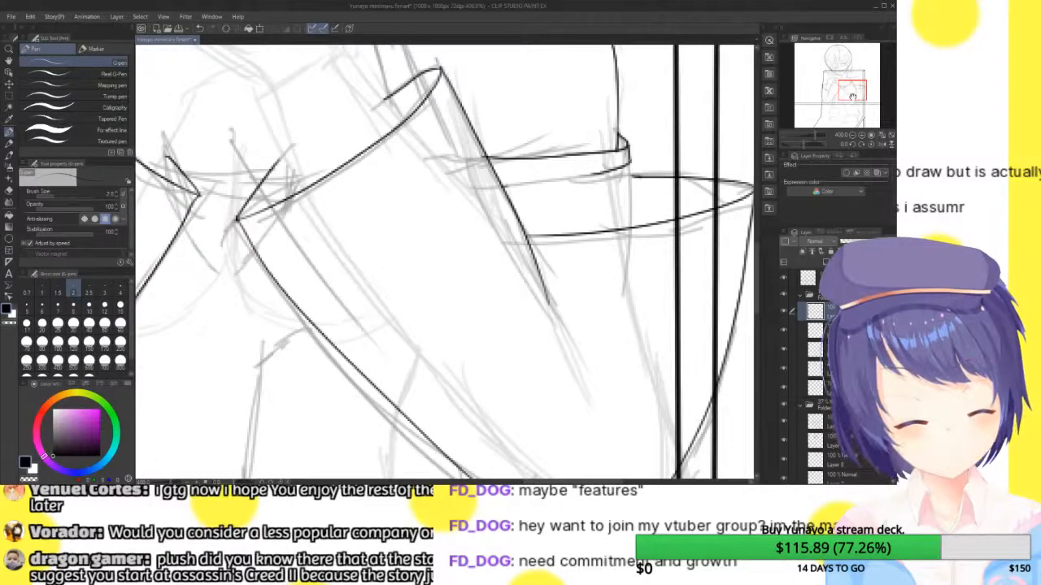
{"action": "left_click", "coordinate": [860, 136]}
{"action": "mouse_move", "coordinate": [866, 98]}
{"action": "left_mouse_down"}
{"action": "mouse_move", "coordinate": [861, 126]}
{"action": "mouse_move", "coordinate": [854, 106]}
{"action": "left_mouse_up"}
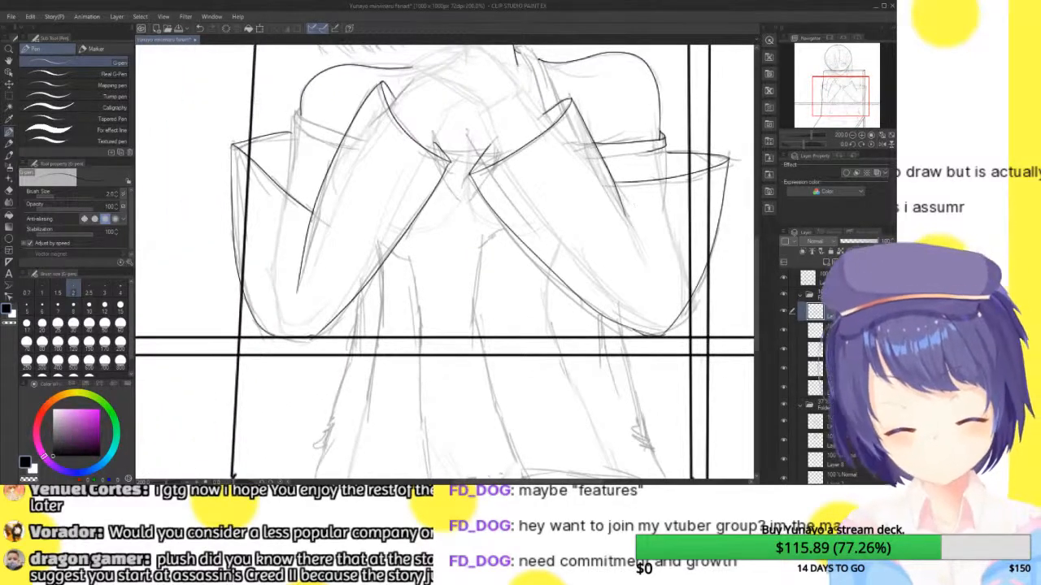
{"action": "left_click_drag", "start_coordinate": [622, 210], "coordinate": [644, 266]}
{"action": "left_click", "coordinate": [782, 309]}
{"action": "left_click", "coordinate": [783, 309]}
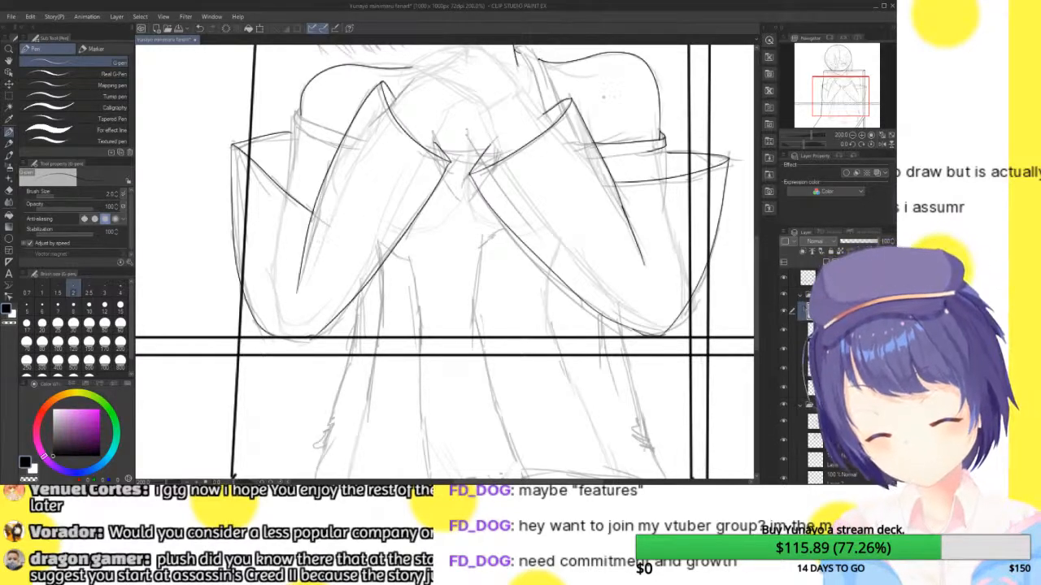
- Draw the two curved edges of the left-hand upper-arm band and the outer edge of each arm down to its sleeve opening
{"action": "double_click", "coordinate": [863, 136]}
{"action": "left_click_drag", "start_coordinate": [840, 96], "coordinate": [826, 85]}
{"action": "mouse_move", "coordinate": [452, 74]}
{"action": "left_mouse_down"}
{"action": "mouse_move", "coordinate": [433, 109]}
{"action": "mouse_move", "coordinate": [457, 140]}
{"action": "mouse_move", "coordinate": [505, 175]}
{"action": "mouse_move", "coordinate": [626, 224]}
{"action": "left_mouse_up"}
{"action": "mouse_move", "coordinate": [446, 86]}
{"action": "left_mouse_down"}
{"action": "mouse_move", "coordinate": [472, 121]}
{"action": "mouse_move", "coordinate": [545, 155]}
{"action": "mouse_move", "coordinate": [634, 176]}
{"action": "left_mouse_up"}
{"action": "mouse_move", "coordinate": [440, 99]}
{"action": "left_mouse_down"}
{"action": "mouse_move", "coordinate": [429, 132]}
{"action": "mouse_move", "coordinate": [392, 414]}
{"action": "left_mouse_up"}
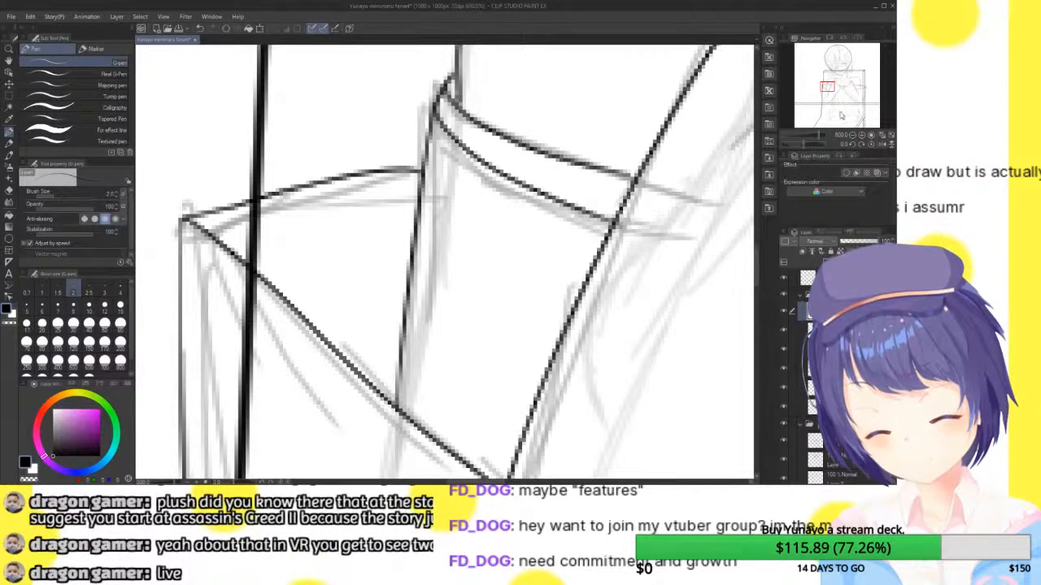
{"action": "left_click", "coordinate": [852, 135]}
{"action": "left_click_drag", "start_coordinate": [833, 86], "coordinate": [854, 91]}
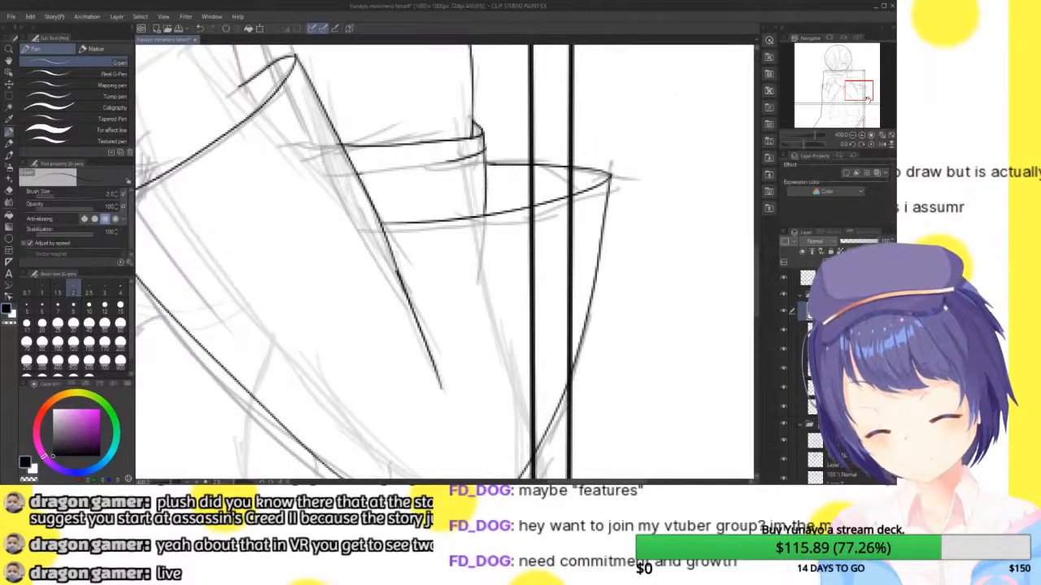
- Check the line art's proportions by viewing the canvas mirrored and with the sketch folder temporarily hidden
{"action": "left_click", "coordinate": [884, 147]}
{"action": "left_click", "coordinate": [882, 146]}
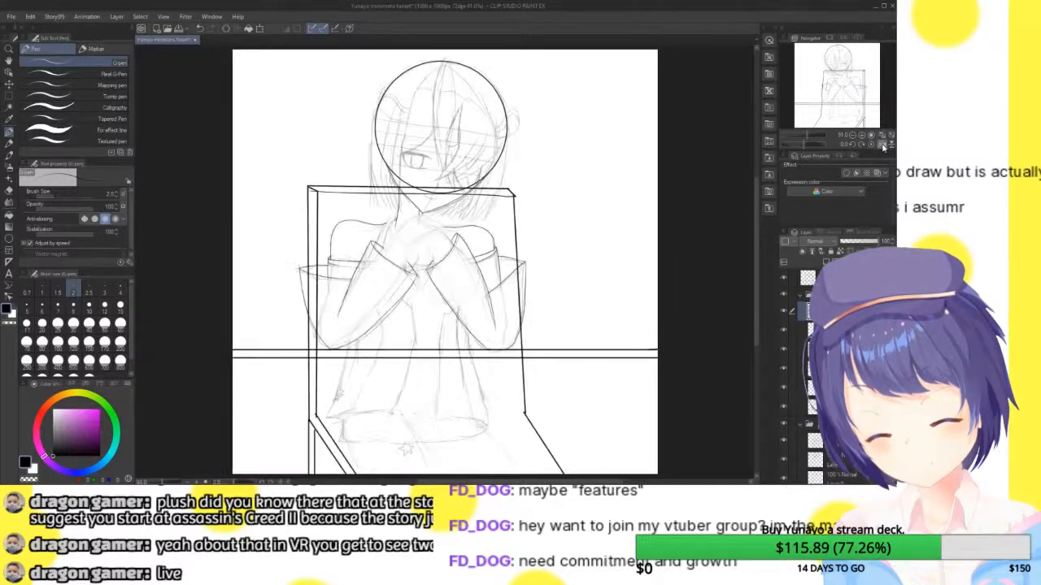
{"action": "left_click", "coordinate": [882, 146]}
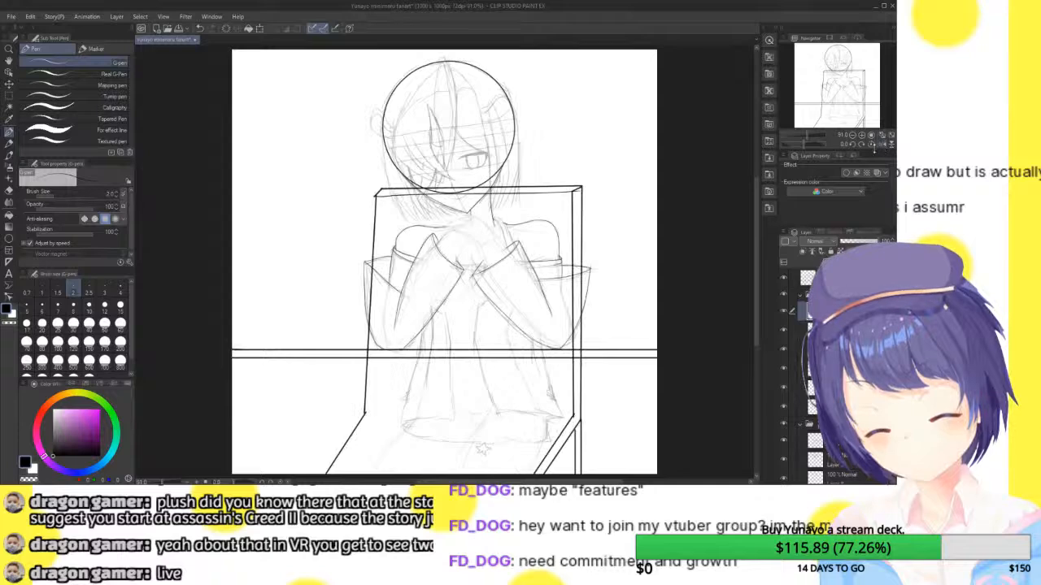
{"action": "left_click", "coordinate": [782, 425]}
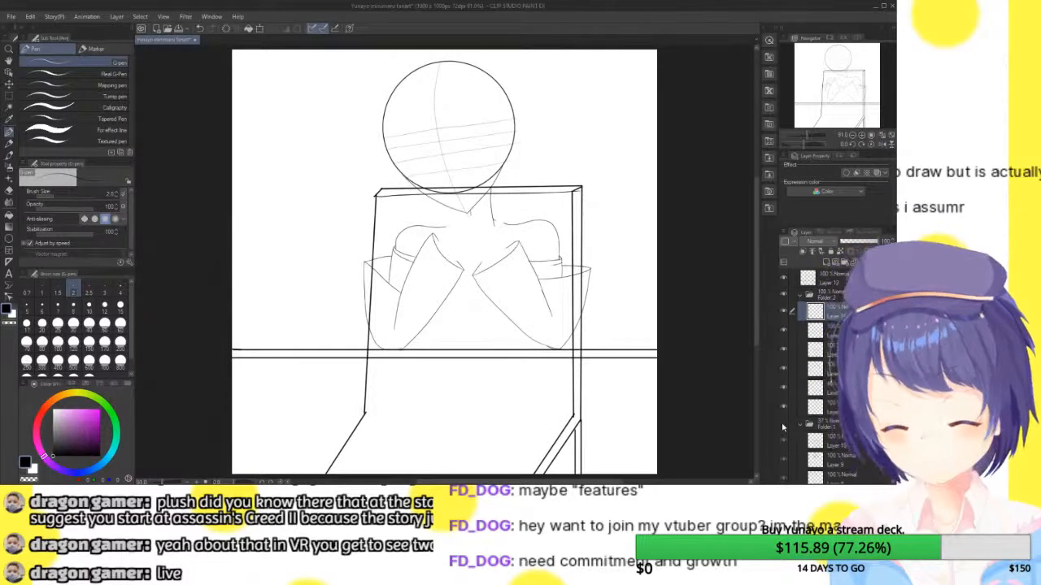
{"action": "left_click", "coordinate": [782, 423]}
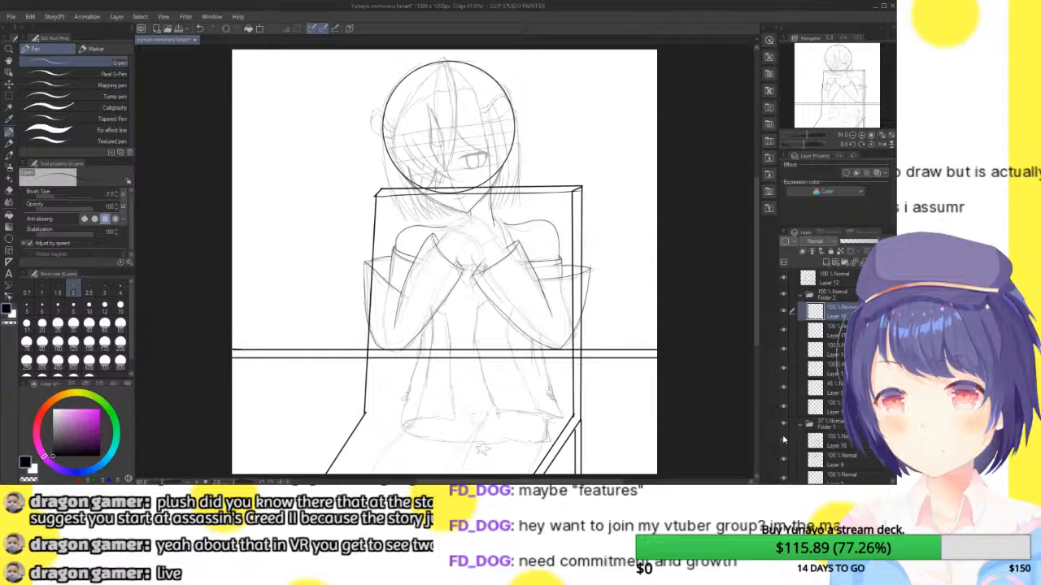
{"action": "left_click", "coordinate": [862, 137]}
{"action": "left_click", "coordinate": [862, 136]}
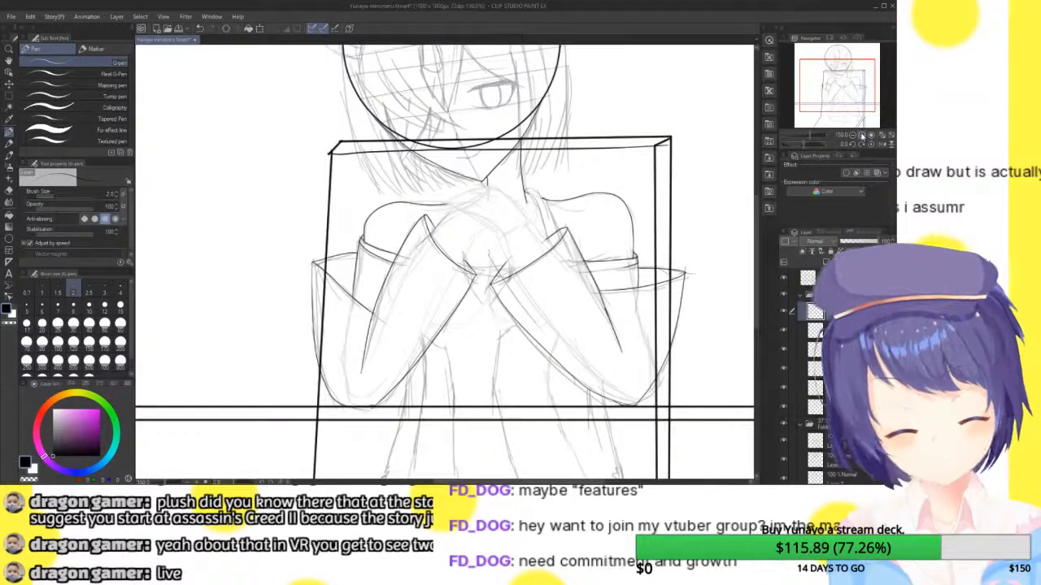
{"action": "left_click", "coordinate": [862, 136]}
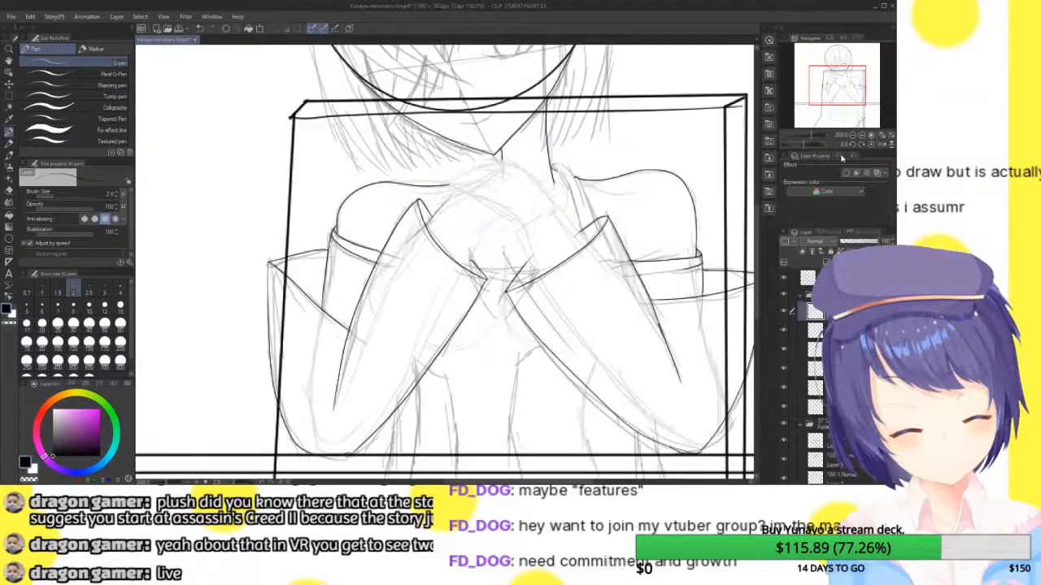
- Add a layer beneath the sleeve line art and draw the strap's two parallel edges from the neck down to the right-hand sleeve's wrist opening
{"action": "left_click", "coordinate": [783, 316]}
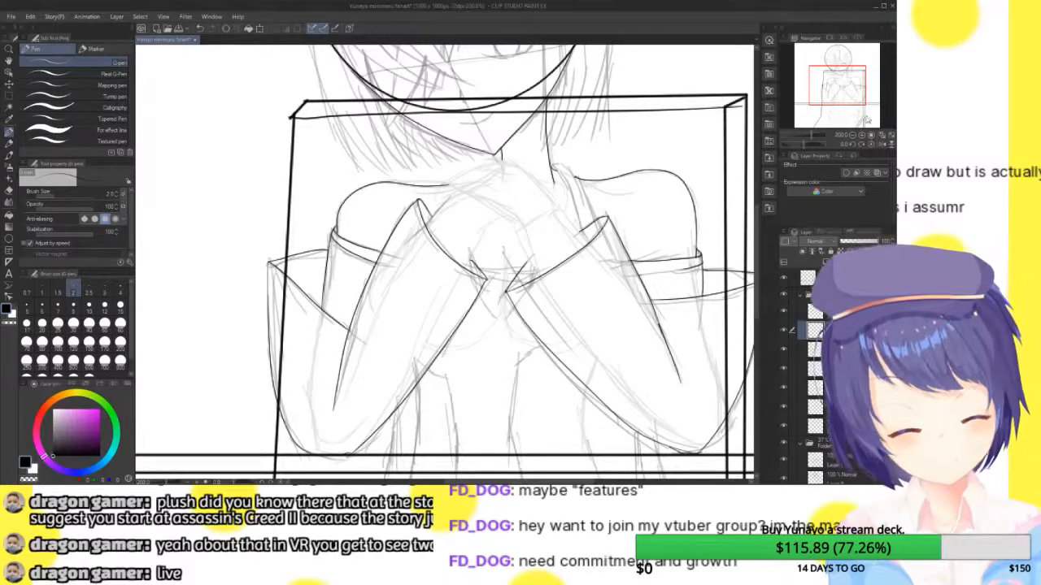
{"action": "scroll", "coordinate": [843, 88], "scroll_direction": "up", "scroll_amount": 2}
{"action": "left_click_drag", "start_coordinate": [842, 87], "coordinate": [849, 85]}
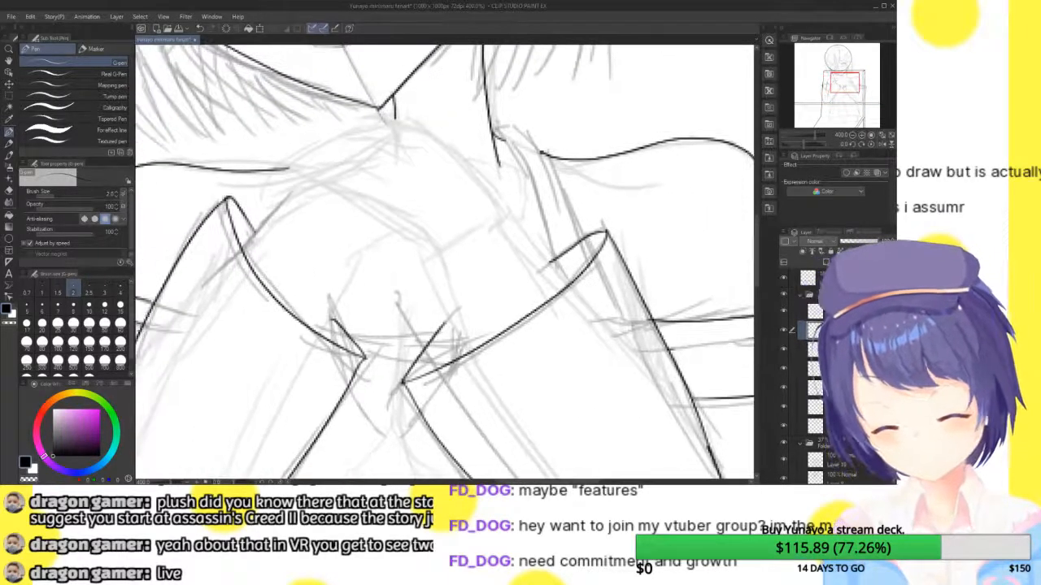
{"action": "left_click_drag", "start_coordinate": [540, 151], "coordinate": [569, 210]}
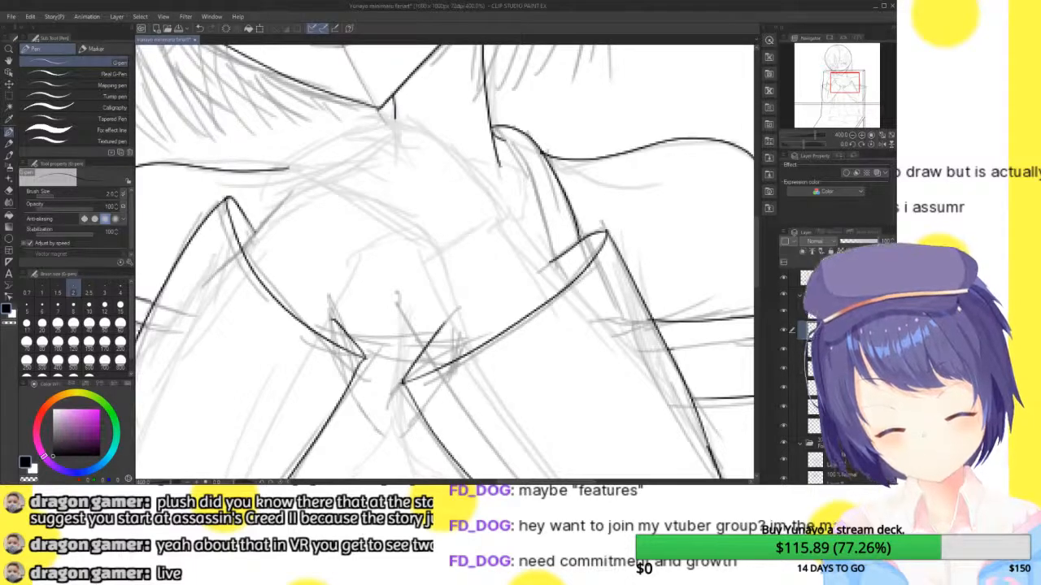
{"action": "left_click_drag", "start_coordinate": [529, 174], "coordinate": [553, 252]}
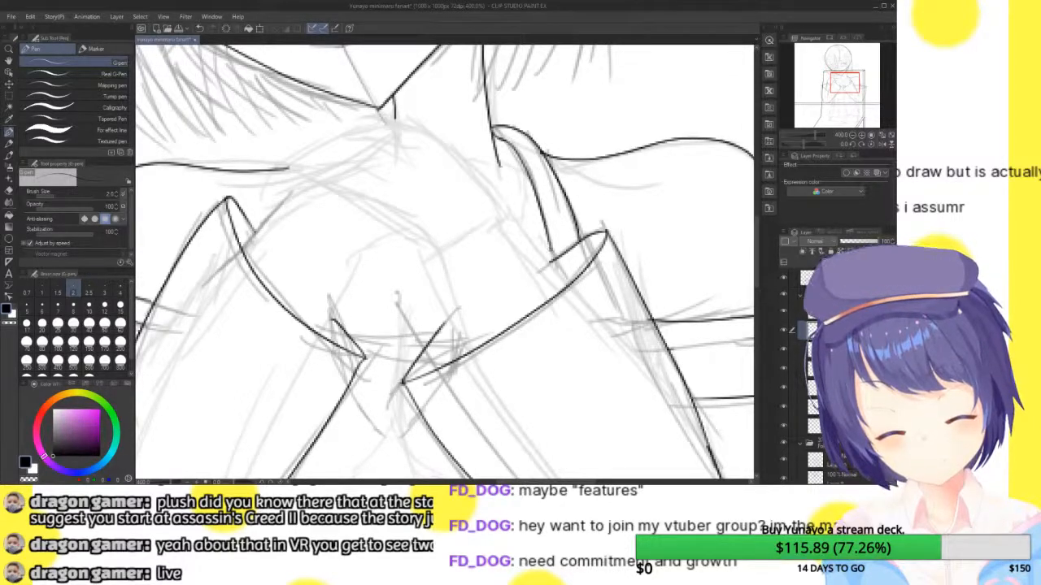
{"action": "left_click_drag", "start_coordinate": [846, 86], "coordinate": [843, 90]}
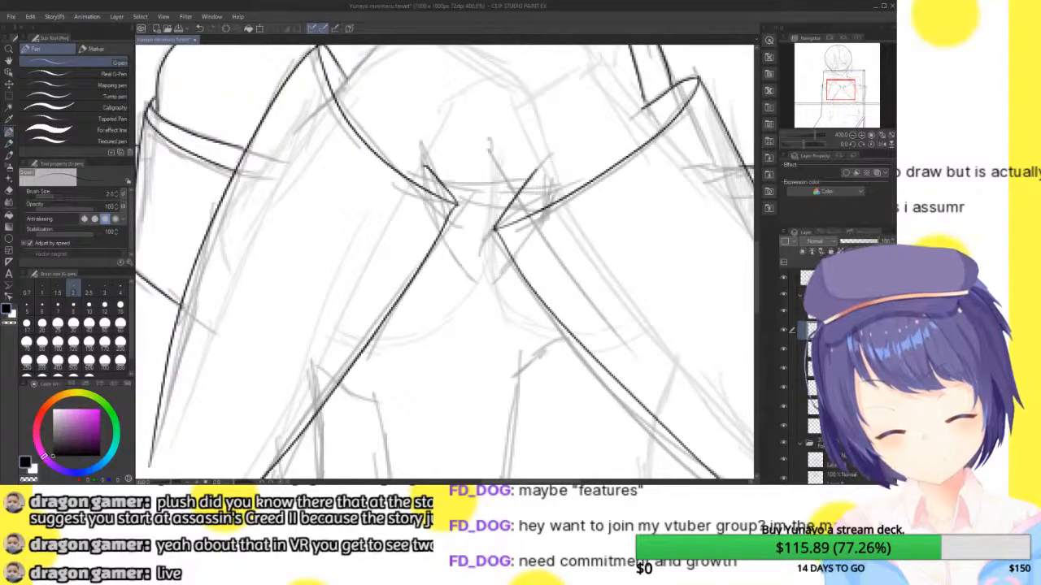
{"action": "left_click", "coordinate": [782, 332]}
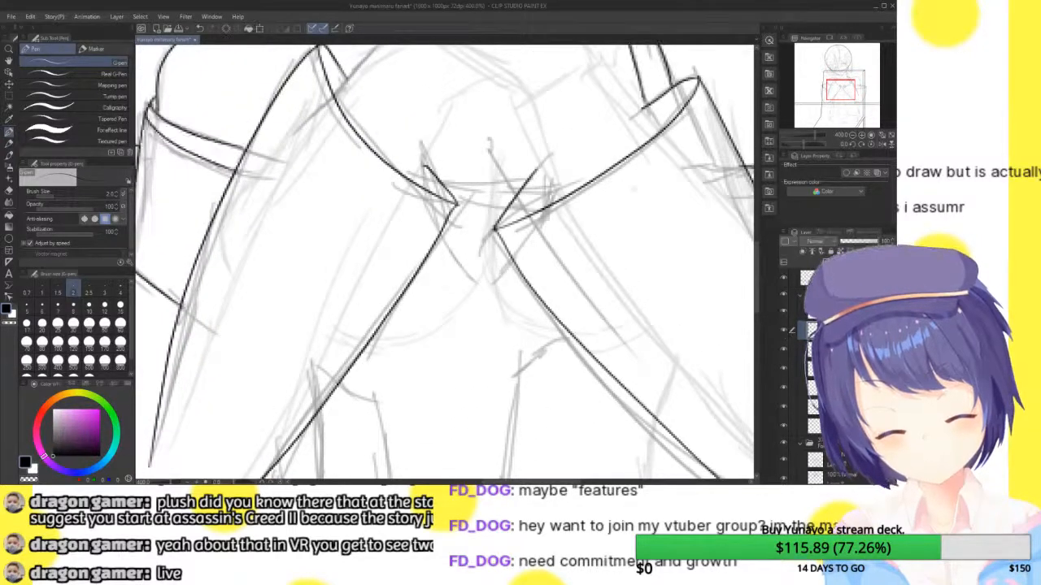
- On Layer 15, ink two near-horizontal lines bridging the gap between the two sleeve cuffs
{"action": "left_click", "coordinate": [813, 348]}
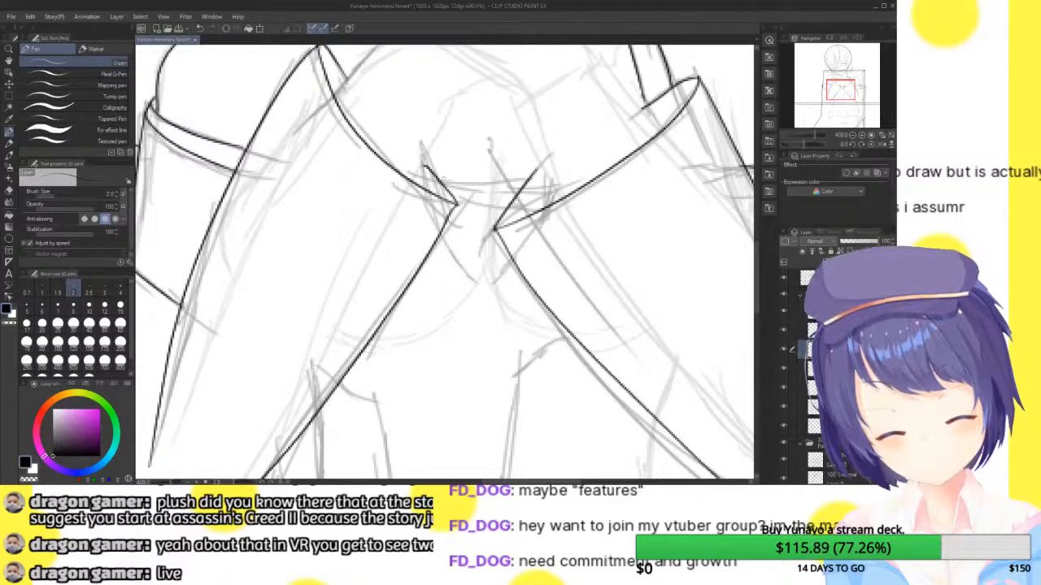
{"action": "left_click_drag", "start_coordinate": [446, 183], "coordinate": [524, 188]}
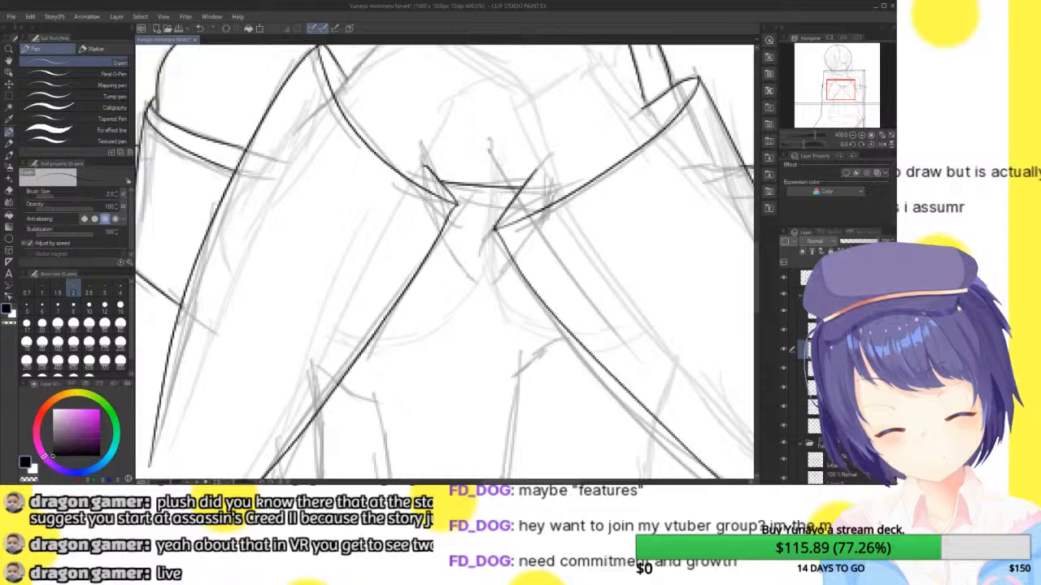
{"action": "left_click_drag", "start_coordinate": [457, 203], "coordinate": [513, 207]}
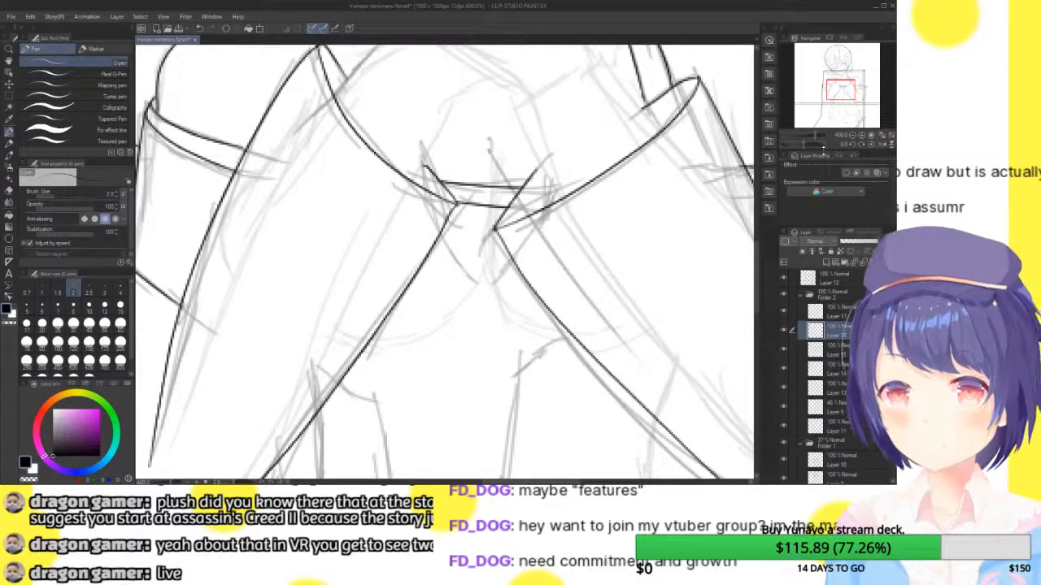
- Ink two short curves just below the meeting cuffs, forming the rounded shape between the forearms
{"action": "left_click_drag", "start_coordinate": [843, 87], "coordinate": [847, 75]}
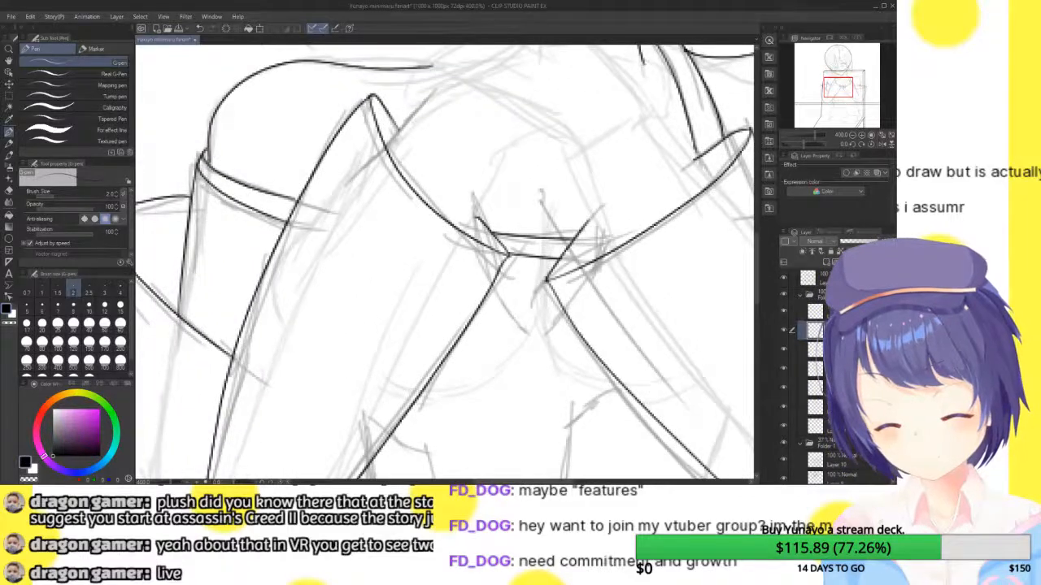
{"action": "left_click_drag", "start_coordinate": [517, 325], "coordinate": [494, 280]}
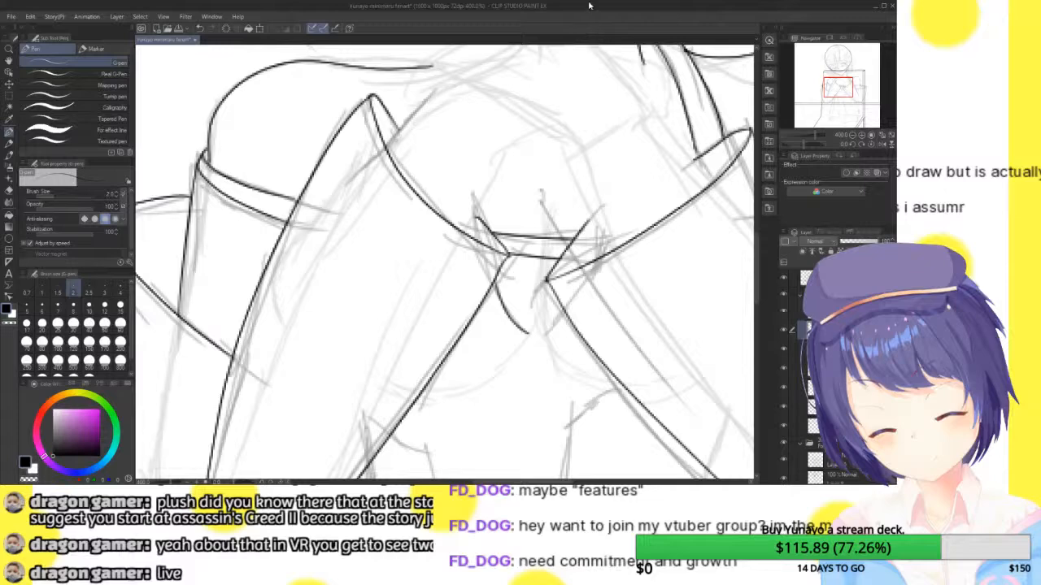
{"action": "left_click_drag", "start_coordinate": [563, 307], "coordinate": [545, 335]}
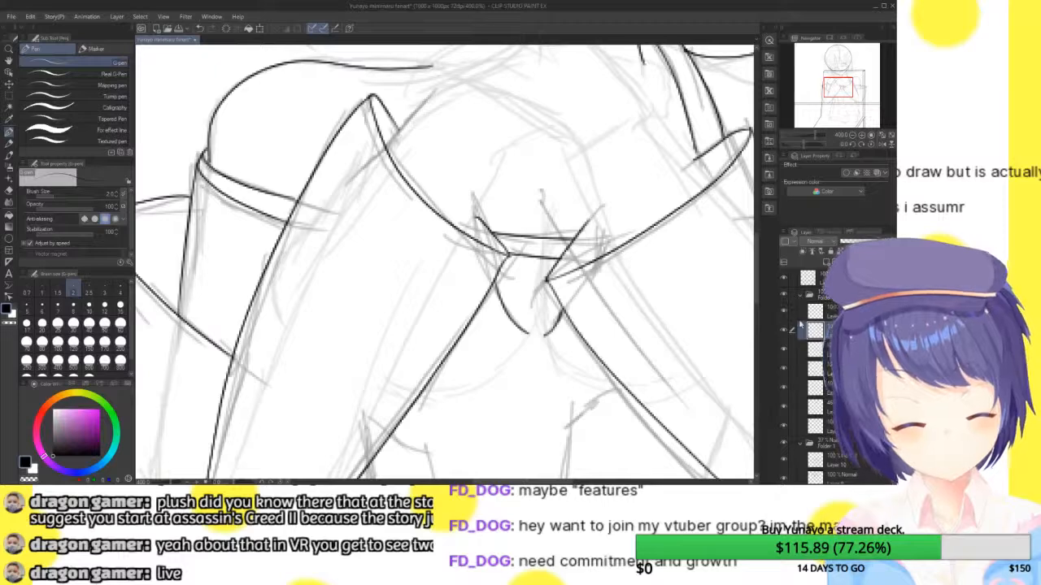
- On Layer 17, ink the upper contour of the raised forearm and hand under the chin, ending at the index fingertip
{"action": "left_click", "coordinate": [783, 347]}
{"action": "left_click", "coordinate": [783, 347]}
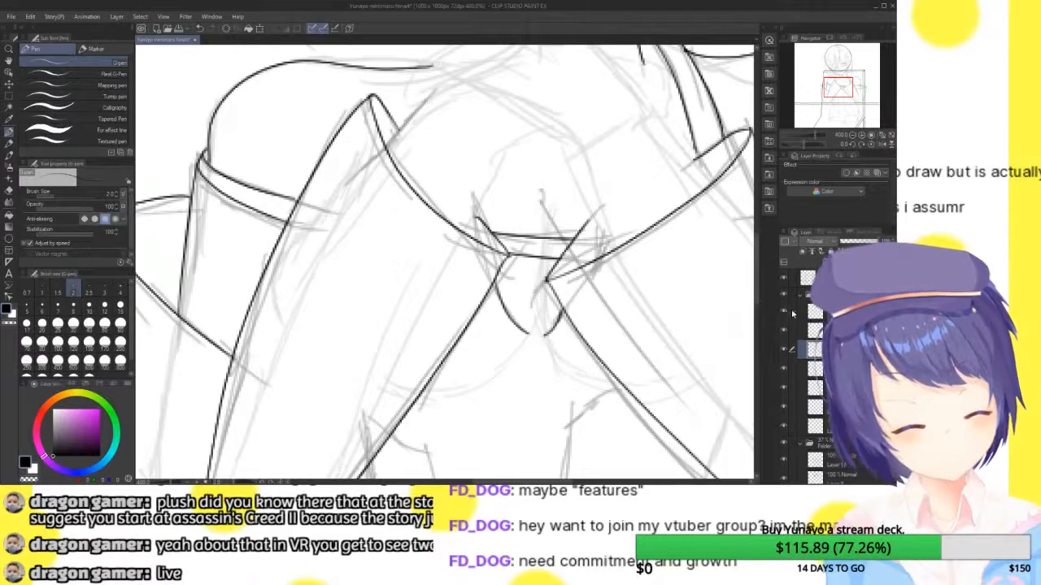
{"action": "mouse_move", "coordinate": [838, 83]}
{"action": "left_mouse_down"}
{"action": "mouse_move", "coordinate": [834, 97]}
{"action": "mouse_move", "coordinate": [829, 79]}
{"action": "left_mouse_up"}
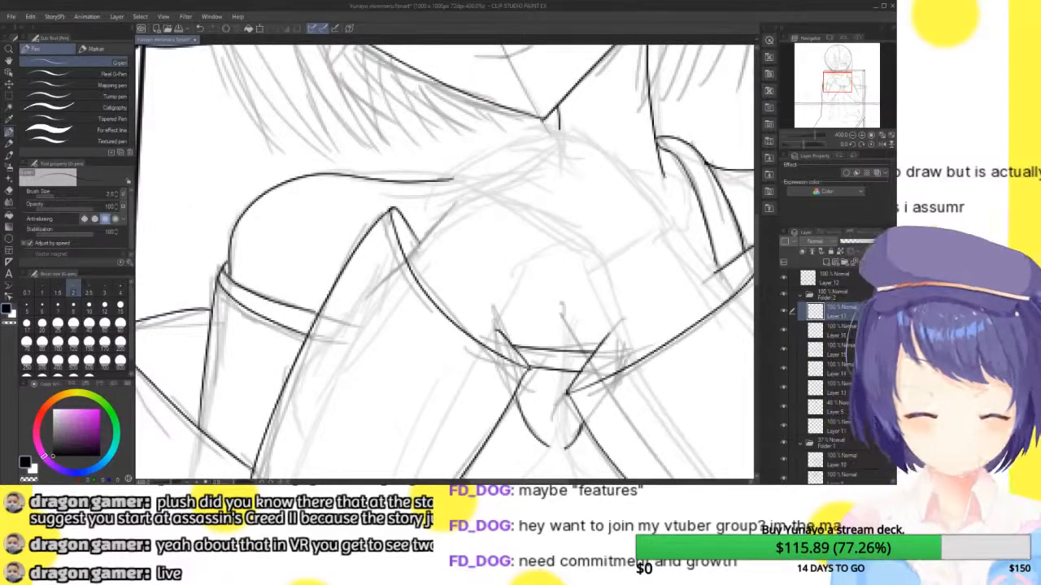
{"action": "mouse_move", "coordinate": [720, 280]}
{"action": "left_mouse_down"}
{"action": "mouse_move", "coordinate": [648, 195]}
{"action": "mouse_move", "coordinate": [555, 120]}
{"action": "mouse_move", "coordinate": [512, 143]}
{"action": "left_mouse_up"}
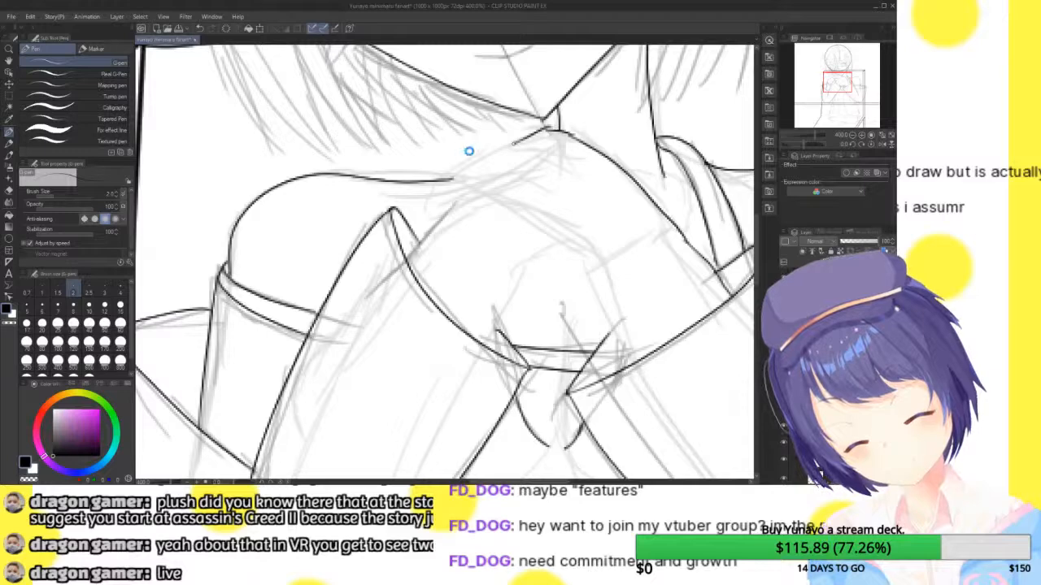
{"action": "left_click_drag", "start_coordinate": [525, 138], "coordinate": [453, 178]}
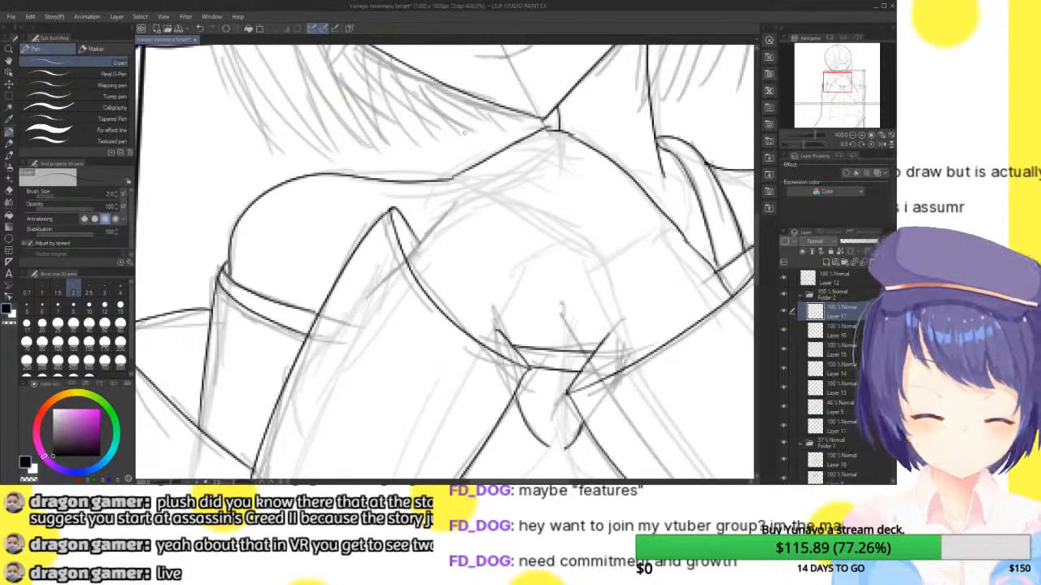
{"action": "left_click_drag", "start_coordinate": [455, 174], "coordinate": [439, 187]}
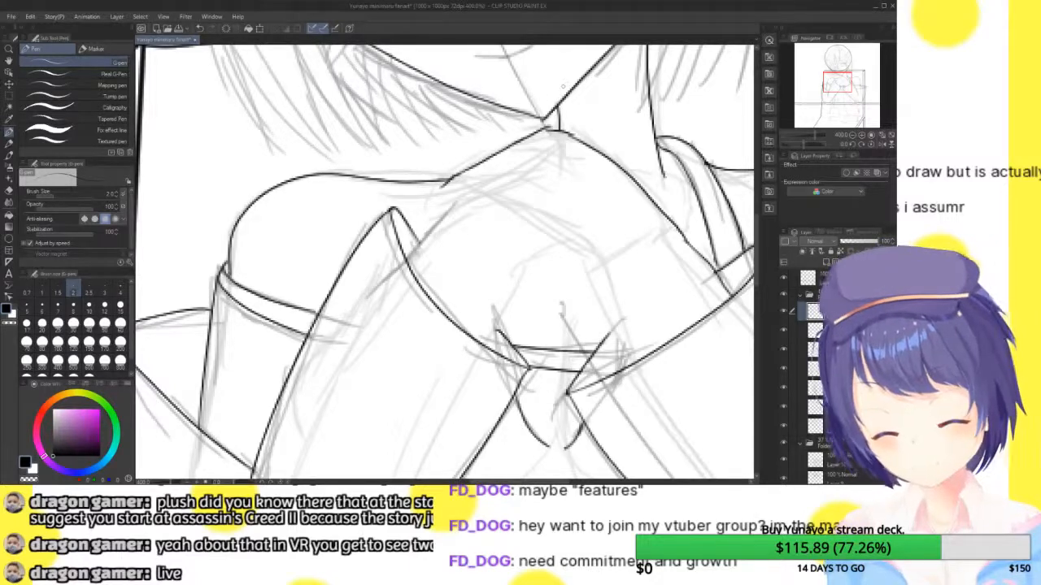
- Ink the dividing lines and small rounded tips of the upper hand's fingers, redrawing the second dividing line
{"action": "left_click_drag", "start_coordinate": [539, 145], "coordinate": [447, 183]}
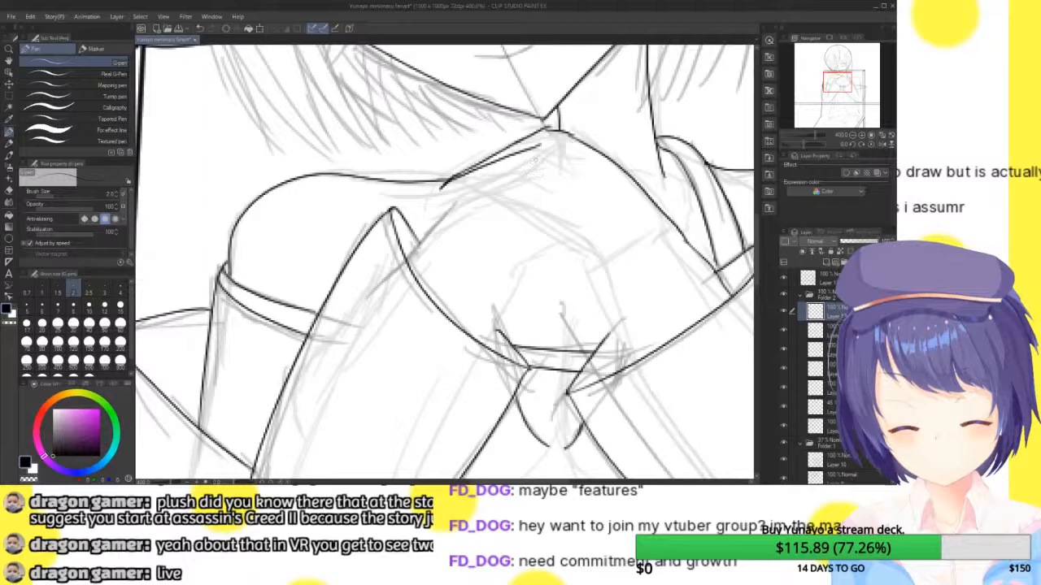
{"action": "left_click_drag", "start_coordinate": [535, 160], "coordinate": [435, 193]}
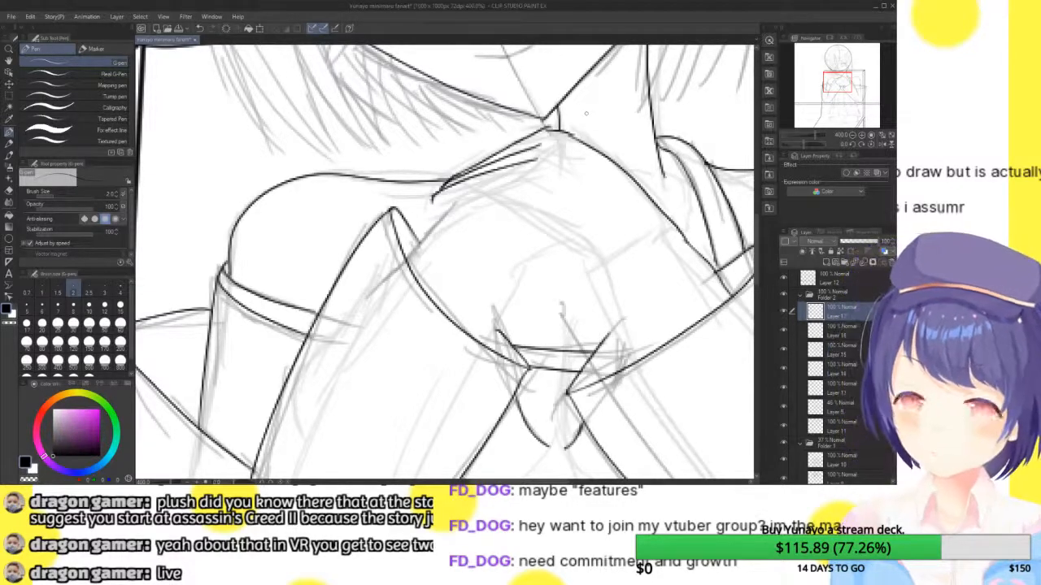
{"action": "key", "text": "ctrl+z"}
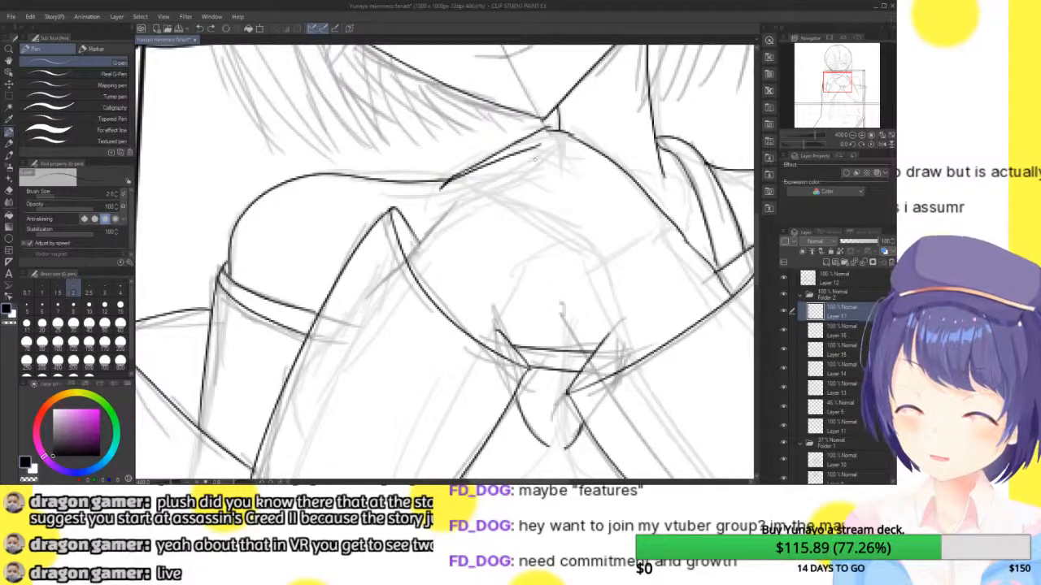
{"action": "left_click_drag", "start_coordinate": [542, 159], "coordinate": [449, 191]}
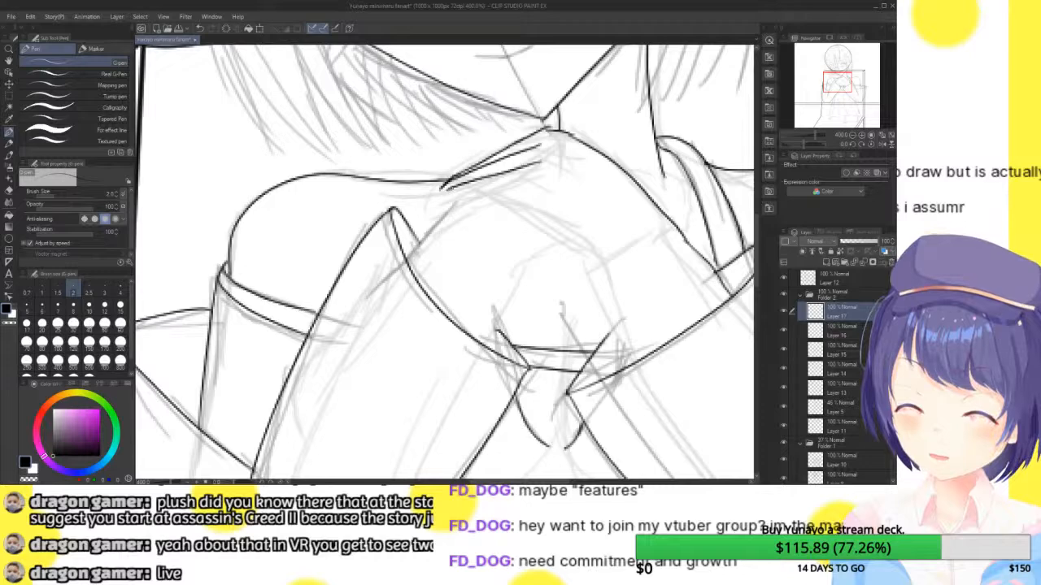
{"action": "mouse_move", "coordinate": [446, 190]}
{"action": "left_mouse_down"}
{"action": "mouse_move", "coordinate": [483, 195]}
{"action": "mouse_move", "coordinate": [540, 171]}
{"action": "left_mouse_up"}
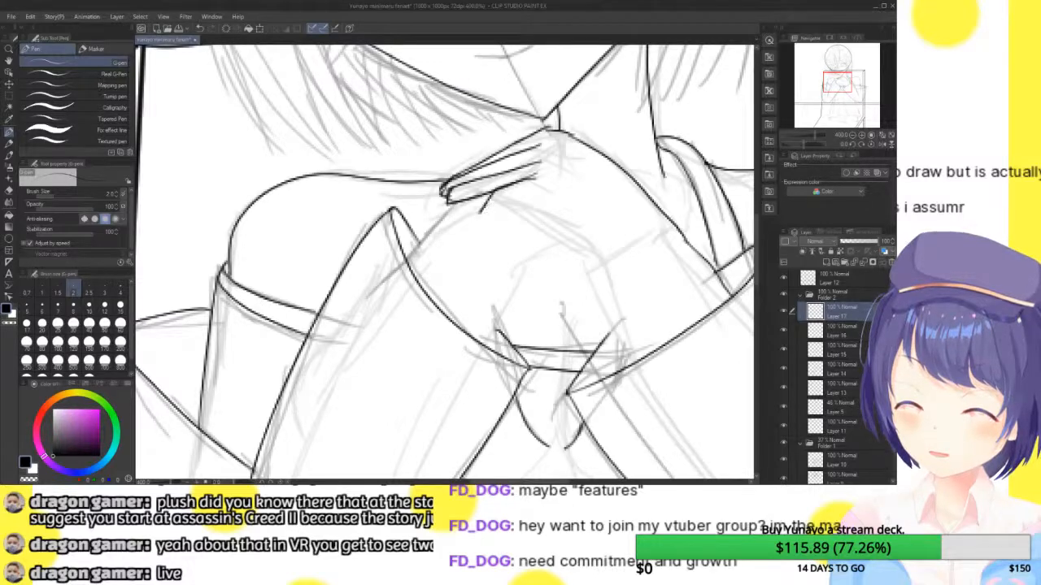
{"action": "mouse_move", "coordinate": [473, 225]}
{"action": "left_mouse_down"}
{"action": "mouse_move", "coordinate": [475, 236]}
{"action": "mouse_move", "coordinate": [517, 195]}
{"action": "mouse_move", "coordinate": [520, 205]}
{"action": "mouse_move", "coordinate": [543, 197]}
{"action": "left_mouse_up"}
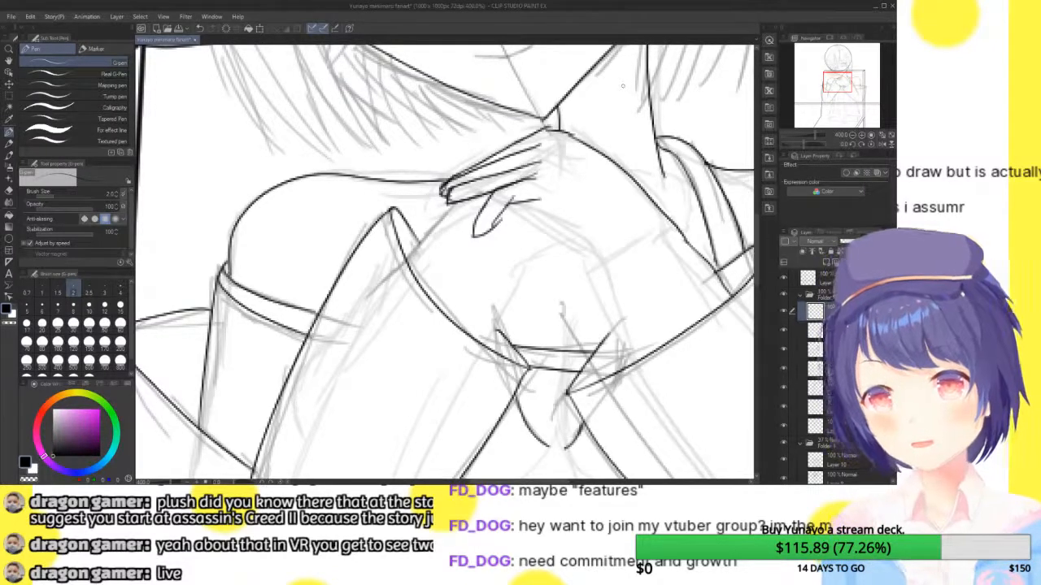
{"action": "key", "text": "ctrl+z"}
{"action": "key", "text": "ctrl+z"}
{"action": "key", "text": "ctrl+z"}
{"action": "key", "text": "ctrl+z"}
{"action": "key", "text": "ctrl+z"}
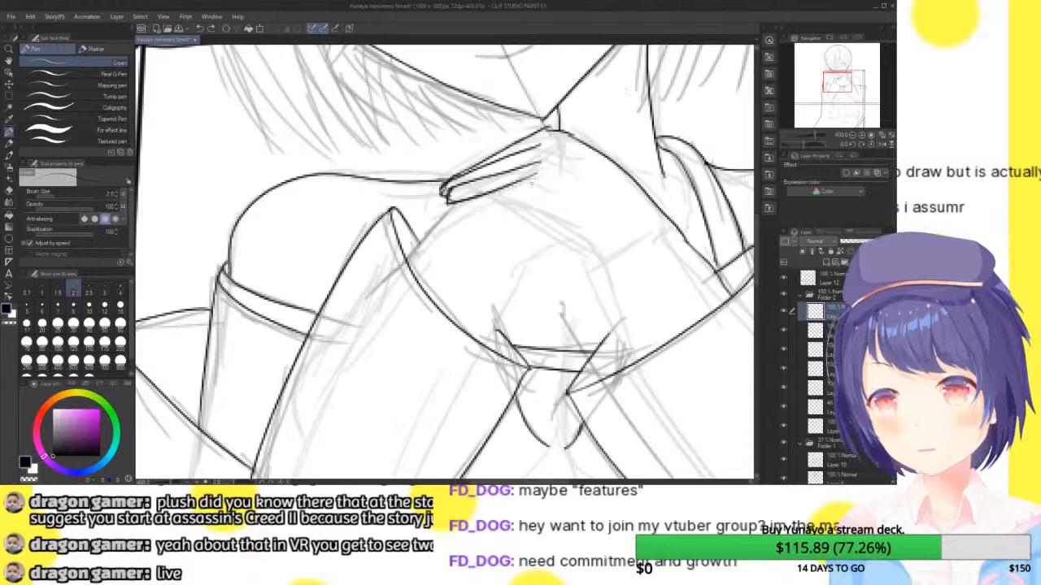
- Ink the upper hand's lowest finger and continue along the palm edge and wrist down to the cuff
{"action": "mouse_move", "coordinate": [541, 177]}
{"action": "left_mouse_down"}
{"action": "mouse_move", "coordinate": [492, 192]}
{"action": "mouse_move", "coordinate": [464, 217]}
{"action": "mouse_move", "coordinate": [553, 193]}
{"action": "mouse_move", "coordinate": [538, 219]}
{"action": "mouse_move", "coordinate": [543, 202]}
{"action": "mouse_move", "coordinate": [574, 244]}
{"action": "left_mouse_up"}
{"action": "key", "text": "ctrl+z"}
{"action": "key", "text": "ctrl+z"}
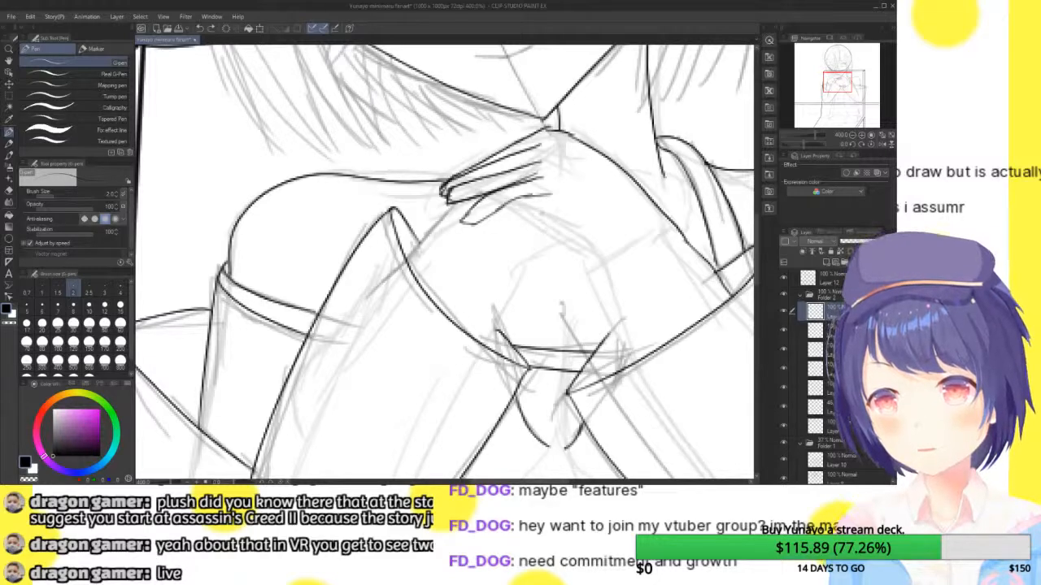
{"action": "mouse_move", "coordinate": [533, 195]}
{"action": "left_mouse_down"}
{"action": "mouse_move", "coordinate": [570, 215]}
{"action": "mouse_move", "coordinate": [629, 358]}
{"action": "left_mouse_up"}
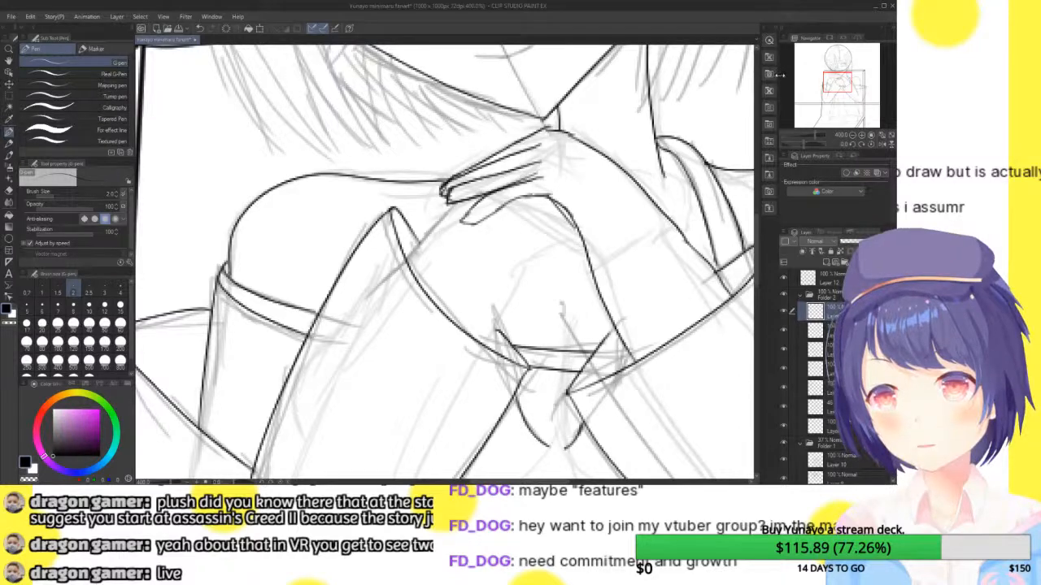
- Add small bumps to the wrist contours and redraw the forearm's lower edge farther out, ending at the cuff
{"action": "left_click_drag", "start_coordinate": [560, 205], "coordinate": [582, 245]}
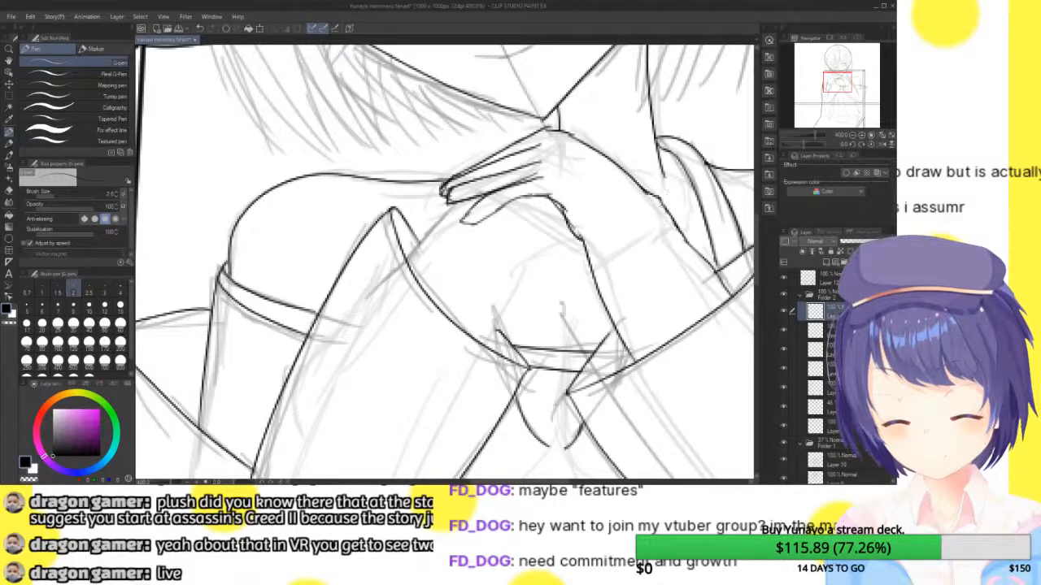
{"action": "left_click_drag", "start_coordinate": [581, 238], "coordinate": [664, 360]}
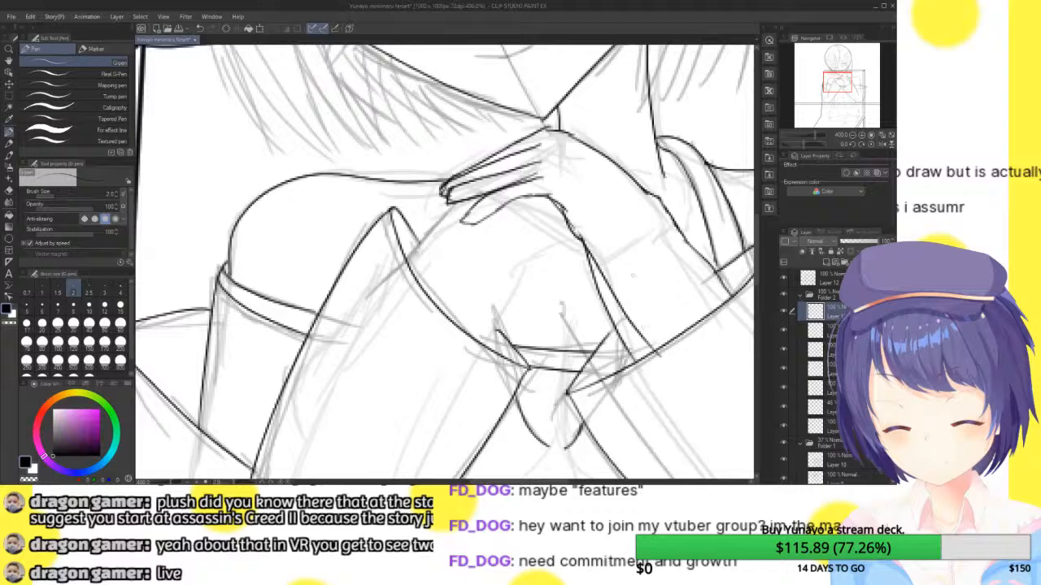
{"action": "key", "text": "ctrl+z"}
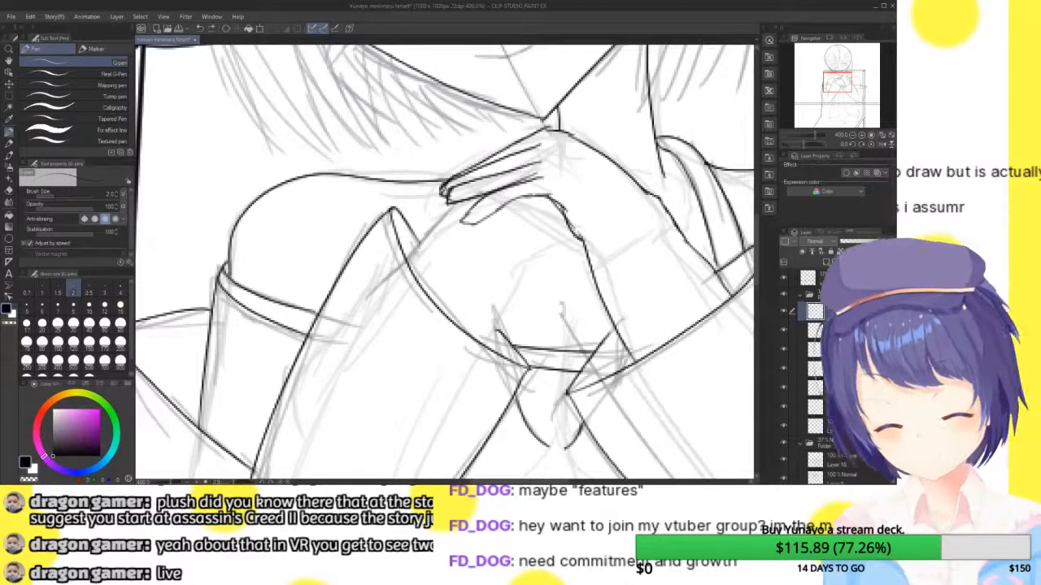
{"action": "left_click_drag", "start_coordinate": [589, 244], "coordinate": [656, 358]}
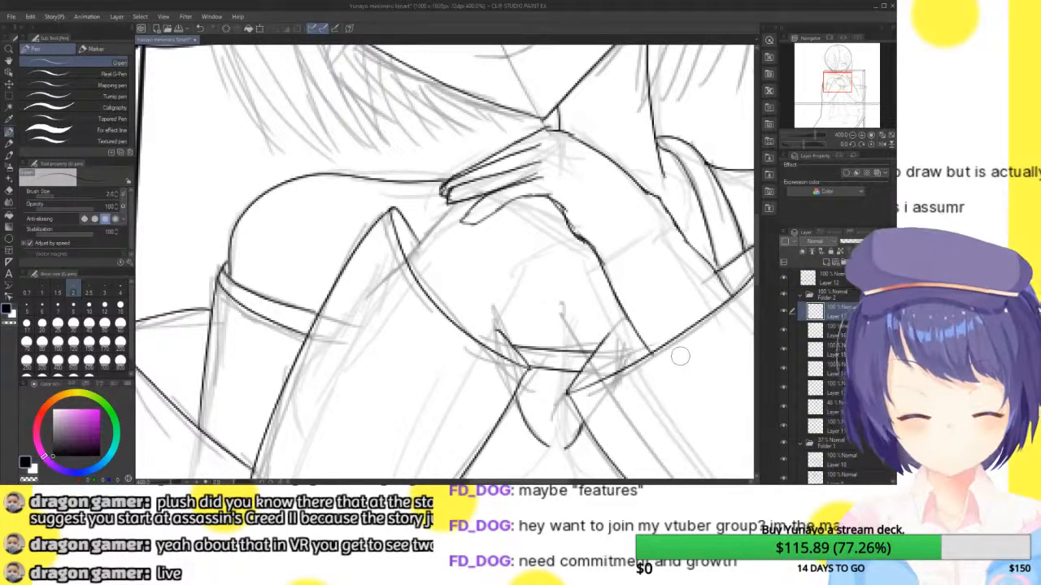
- Extend the short diagonal cuff line up to the lower contour of the raised forearm
{"action": "left_click", "coordinate": [783, 347]}
{"action": "left_click", "coordinate": [781, 349]}
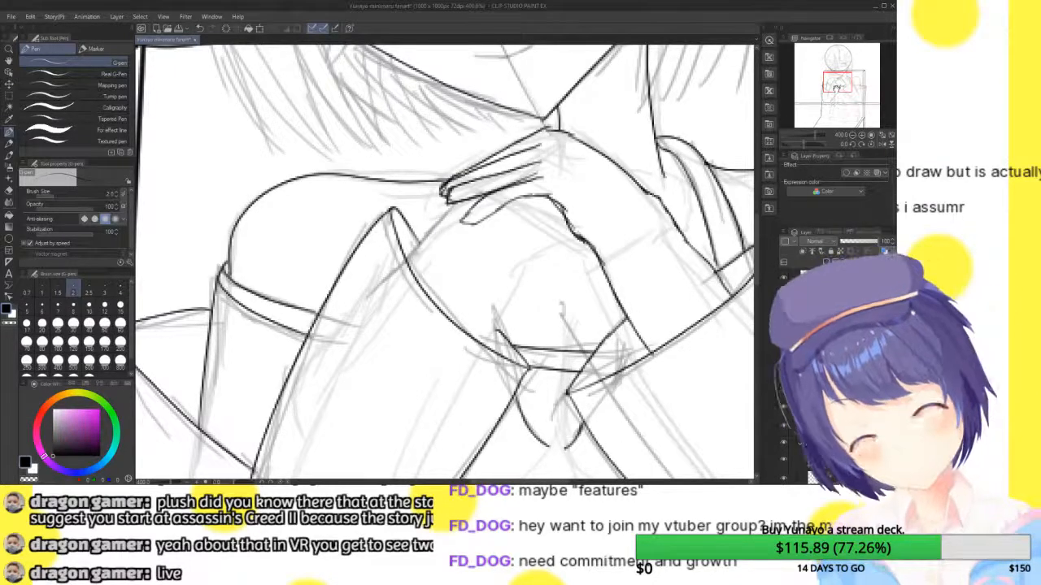
{"action": "left_click_drag", "start_coordinate": [837, 88], "coordinate": [840, 85]}
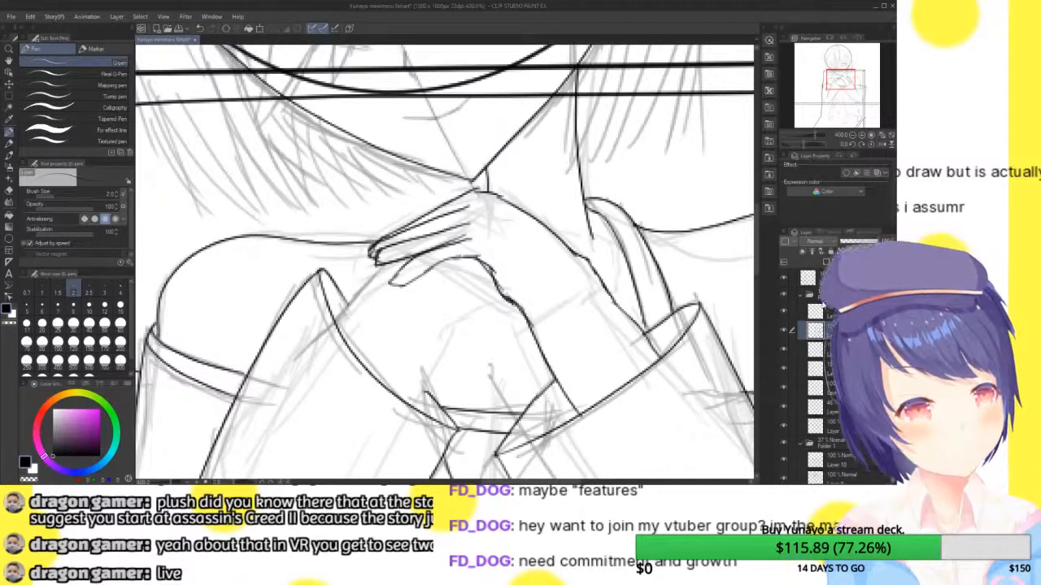
- On Layer 17, ink the other hand's inner palm edge and outer contour, running from its cuff up to the upper hand
{"action": "left_click", "coordinate": [815, 311]}
{"action": "left_click", "coordinate": [862, 135]}
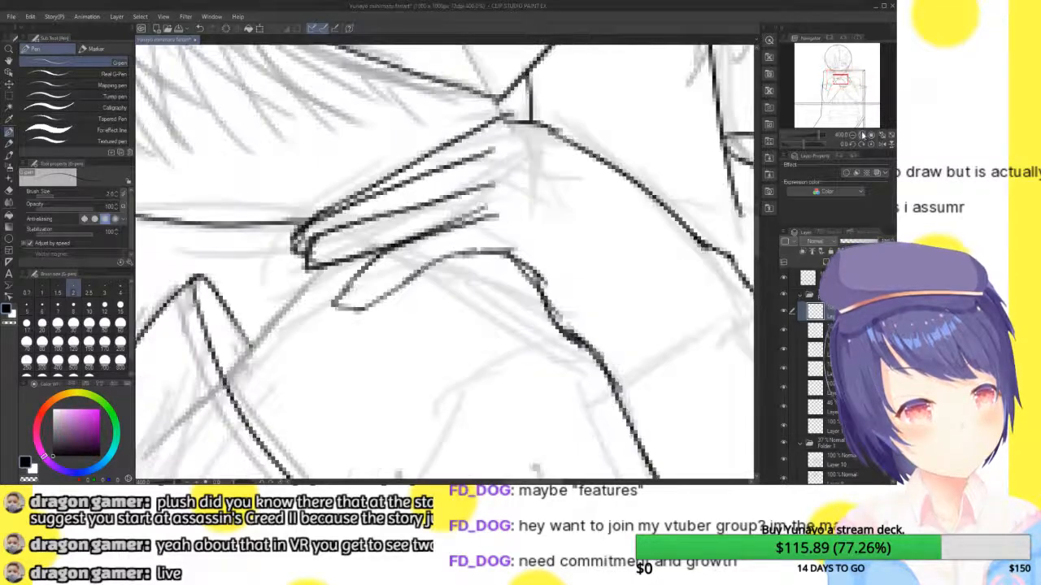
{"action": "left_click", "coordinate": [891, 137]}
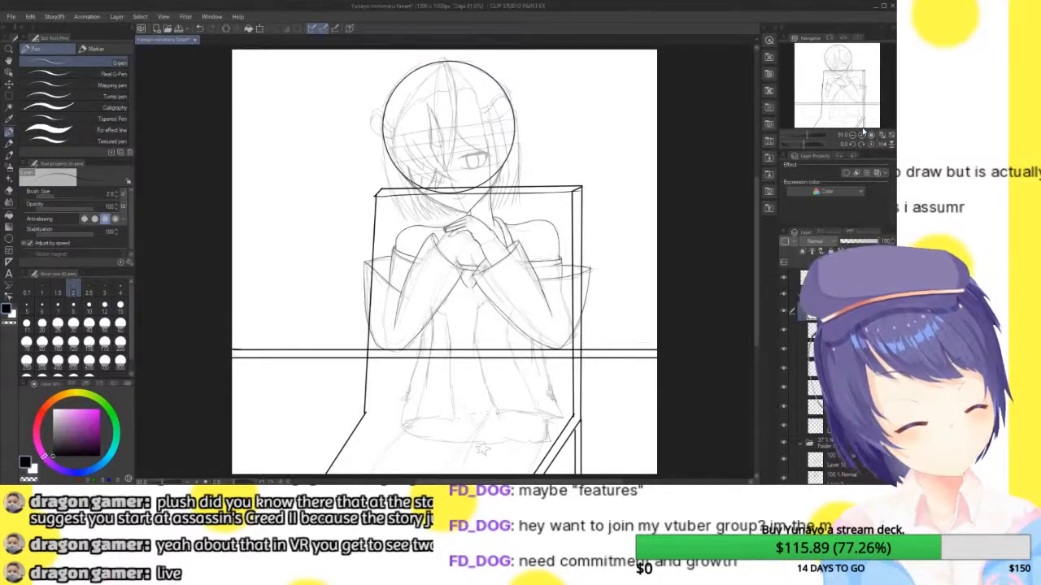
{"action": "left_click", "coordinate": [864, 130]}
{"action": "left_click", "coordinate": [864, 130]}
{"action": "left_click_drag", "start_coordinate": [849, 86], "coordinate": [848, 88]}
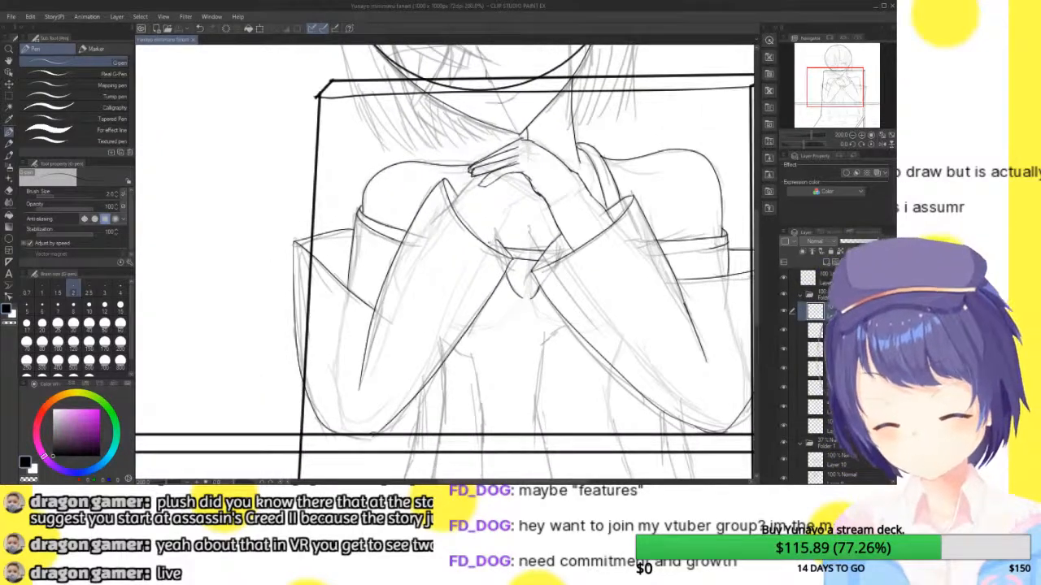
{"action": "left_click", "coordinate": [862, 132]}
{"action": "left_click", "coordinate": [862, 132]}
{"action": "left_click", "coordinate": [862, 133]}
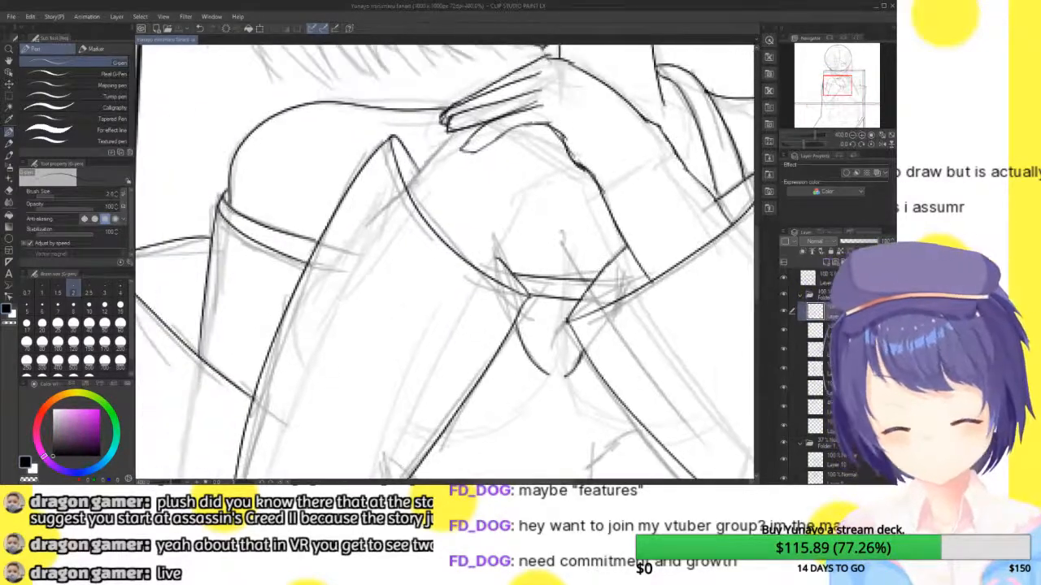
{"action": "mouse_move", "coordinate": [498, 246]}
{"action": "left_mouse_down"}
{"action": "mouse_move", "coordinate": [483, 265]}
{"action": "mouse_move", "coordinate": [527, 192]}
{"action": "mouse_move", "coordinate": [582, 169]}
{"action": "left_mouse_up"}
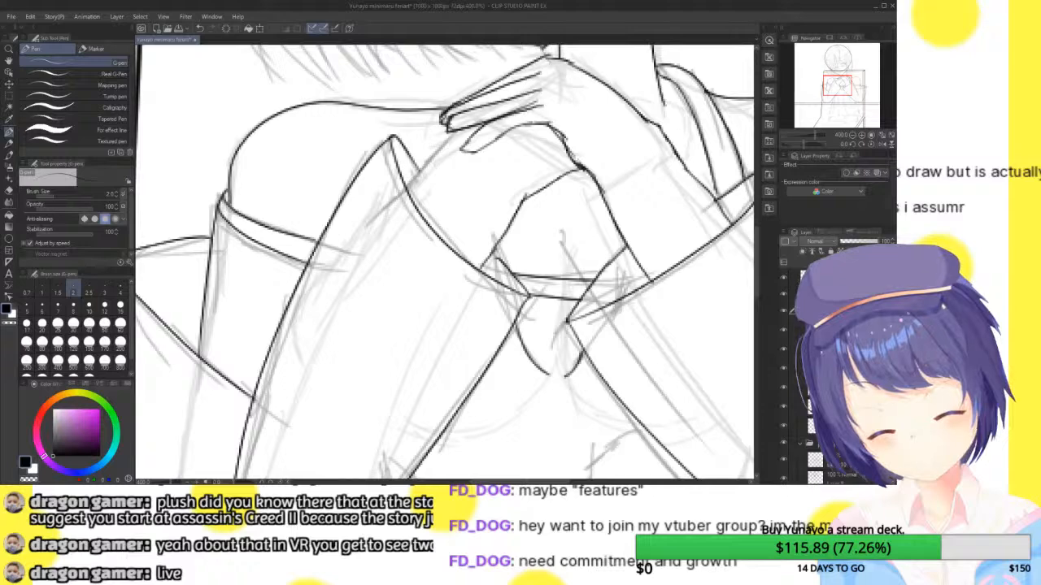
{"action": "left_click_drag", "start_coordinate": [410, 180], "coordinate": [460, 130]}
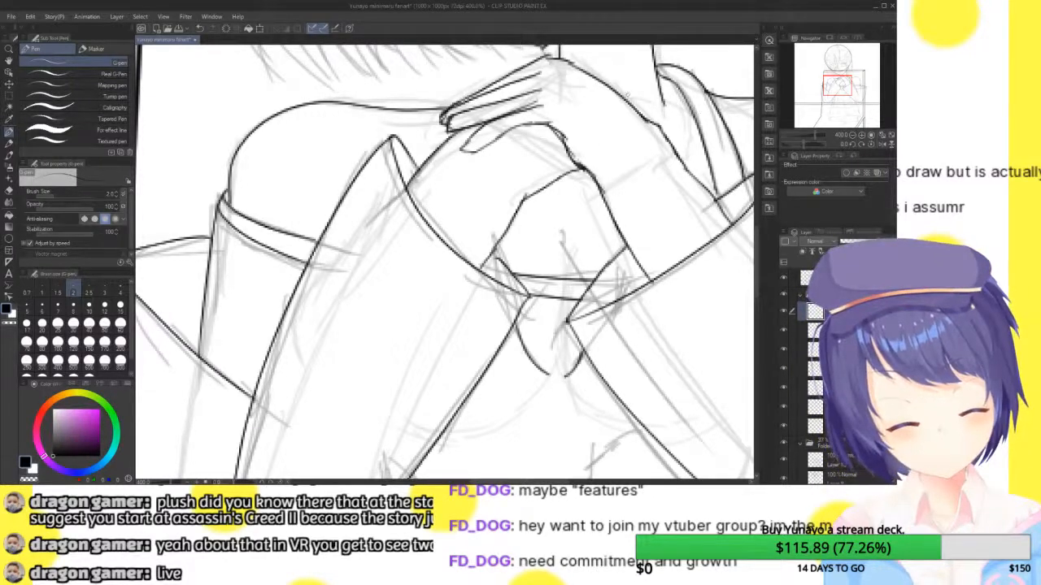
- Ink the other hand's fingertips wrapping out from behind the raised wrist, and review the figure's clasped hands
{"action": "mouse_move", "coordinate": [624, 96]}
{"action": "left_mouse_down"}
{"action": "mouse_move", "coordinate": [681, 108]}
{"action": "mouse_move", "coordinate": [693, 126]}
{"action": "mouse_move", "coordinate": [657, 113]}
{"action": "mouse_move", "coordinate": [690, 132]}
{"action": "mouse_move", "coordinate": [683, 138]}
{"action": "left_mouse_up"}
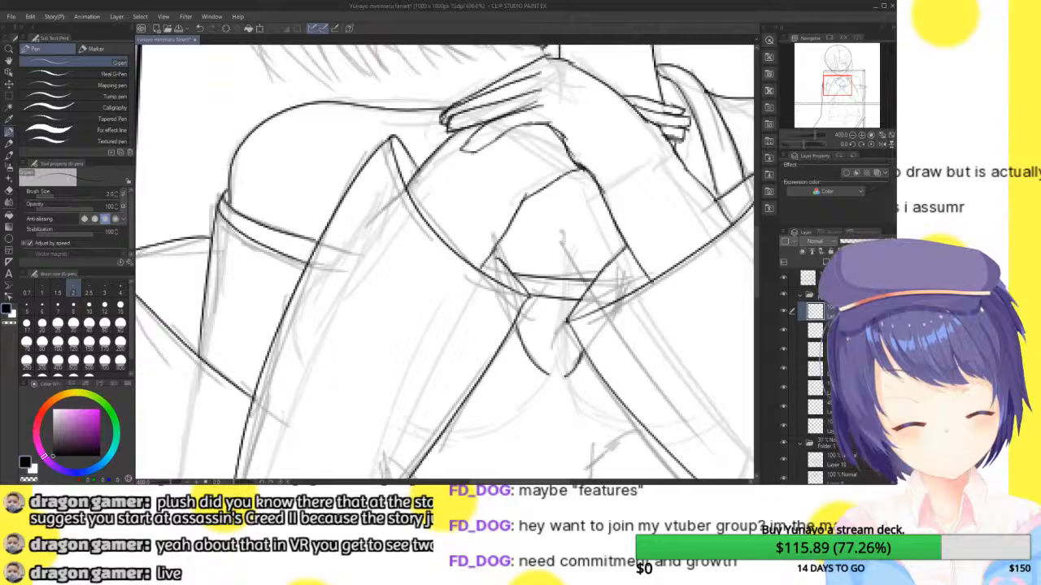
{"action": "left_click", "coordinate": [888, 136]}
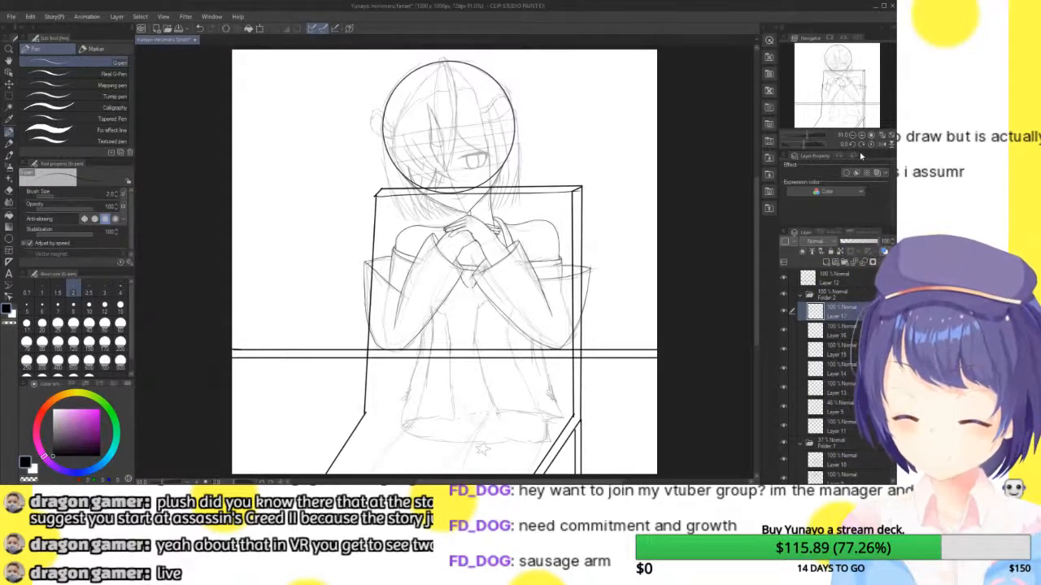
{"action": "left_click", "coordinate": [861, 134]}
{"action": "left_click", "coordinate": [861, 134]}
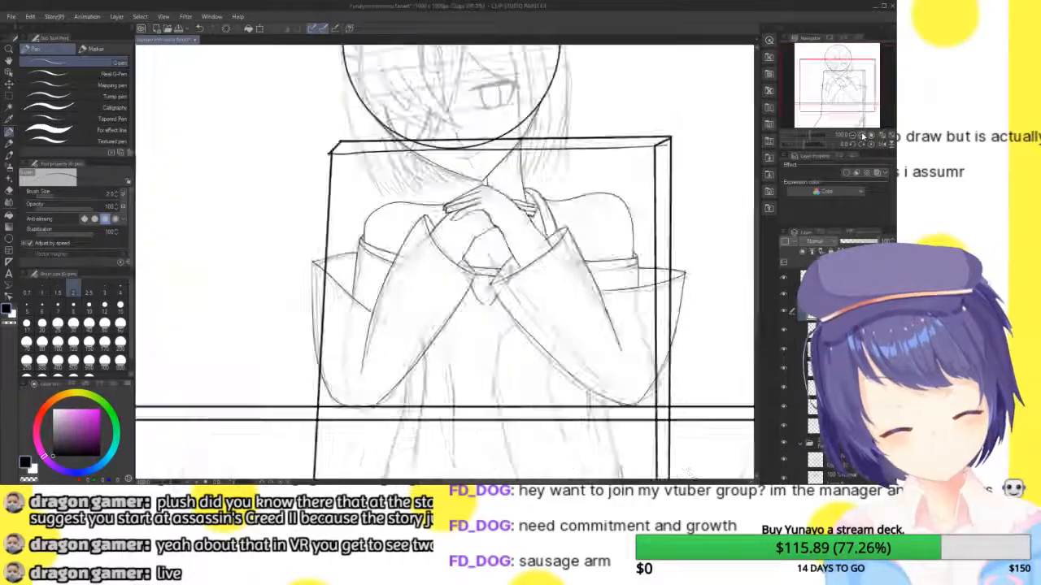
- Extend the lower hand's inner contour from its short stub below the knuckles down to the raised sleeve's cuff
{"action": "left_click", "coordinate": [861, 134]}
{"action": "left_click", "coordinate": [861, 134]}
{"action": "left_click", "coordinate": [861, 134]}
{"action": "left_click_drag", "start_coordinate": [600, 140], "coordinate": [526, 250]}
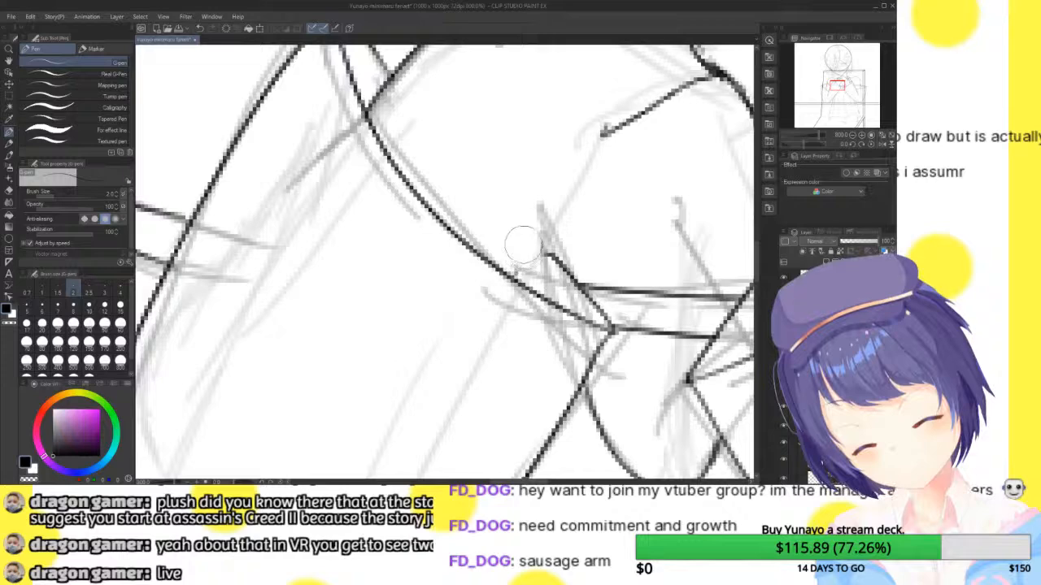
{"action": "mouse_move", "coordinate": [611, 128]}
{"action": "left_mouse_down"}
{"action": "mouse_move", "coordinate": [575, 142]}
{"action": "mouse_move", "coordinate": [556, 174]}
{"action": "left_mouse_up"}
{"action": "left_click_drag", "start_coordinate": [579, 141], "coordinate": [534, 196]}
{"action": "left_click_drag", "start_coordinate": [567, 160], "coordinate": [475, 248]}
{"action": "double_click", "coordinate": [852, 136]}
{"action": "left_click", "coordinate": [852, 139]}
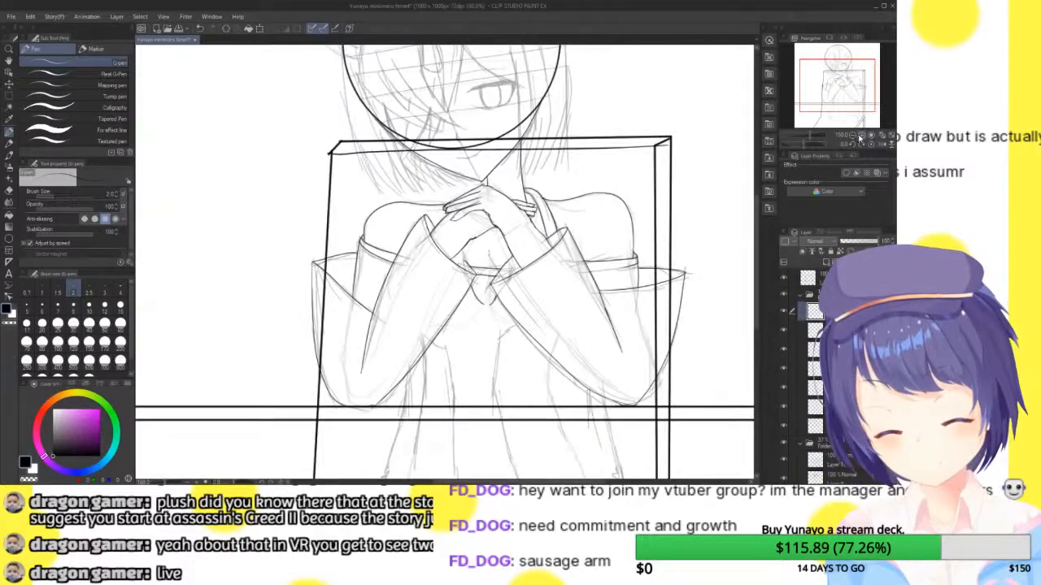
- Redraw the hand's outer contour with a small bump below the curled fingertips, running down to the cuff edge
{"action": "triple_click", "coordinate": [862, 136]}
{"action": "left_click_drag", "start_coordinate": [839, 85], "coordinate": [839, 83]}
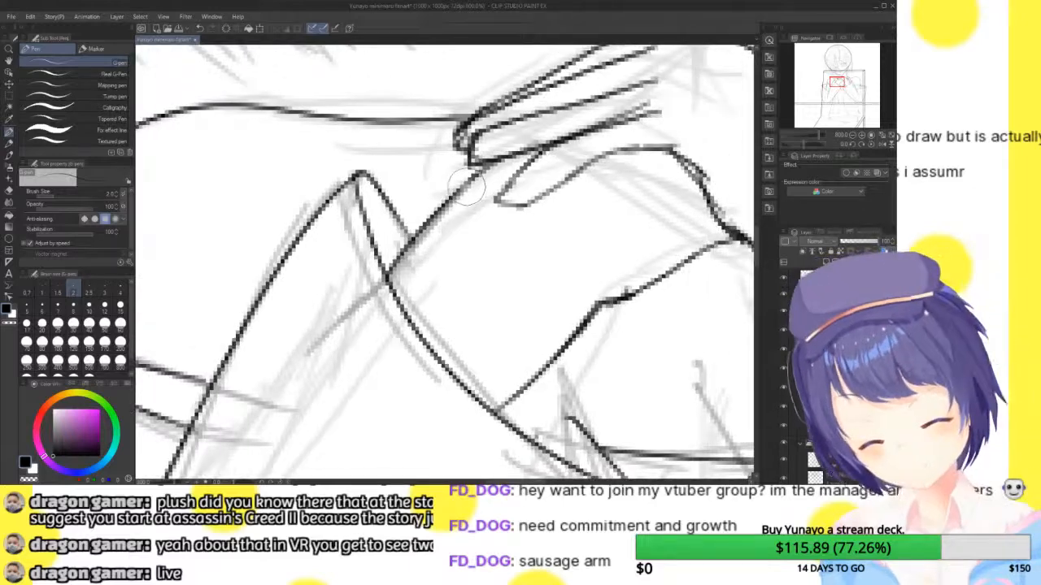
{"action": "mouse_move", "coordinate": [508, 159]}
{"action": "left_mouse_down"}
{"action": "mouse_move", "coordinate": [472, 186]}
{"action": "mouse_move", "coordinate": [473, 205]}
{"action": "mouse_move", "coordinate": [390, 297]}
{"action": "left_mouse_up"}
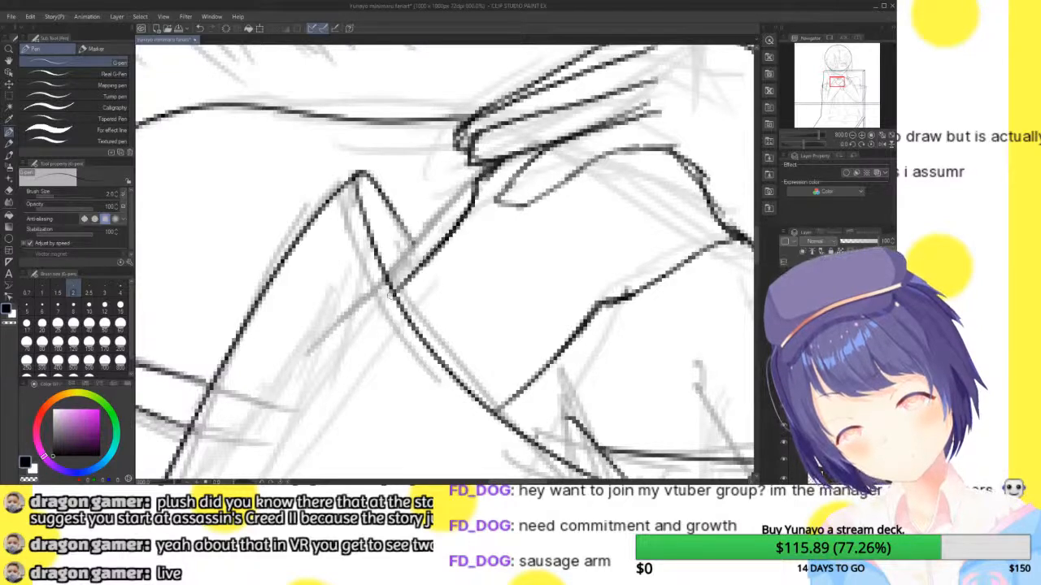
{"action": "left_click", "coordinate": [853, 139]}
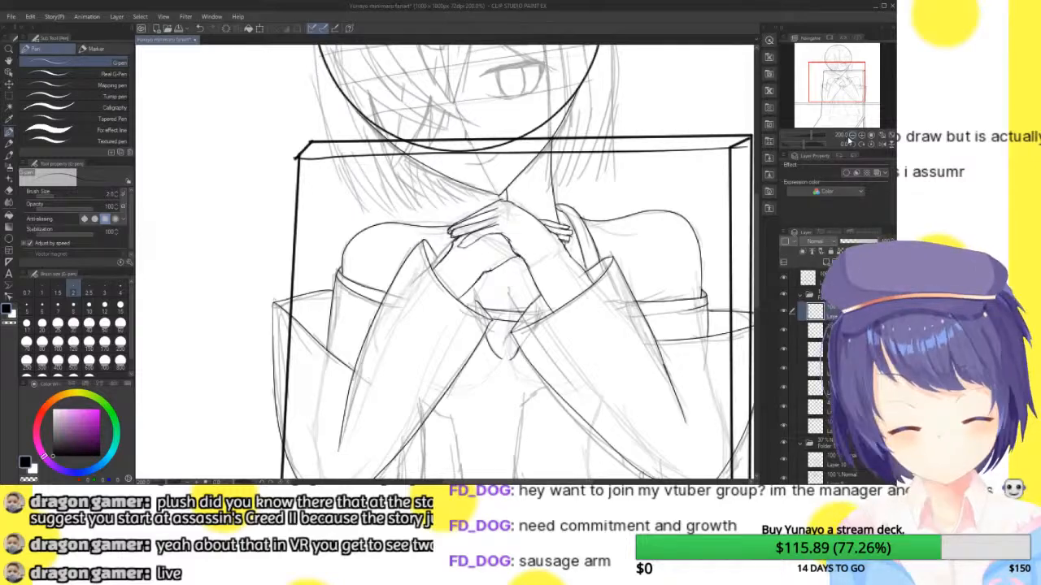
- Extend the short diagonal line inside the cuff opening up to the hand's inner contour
{"action": "left_click_drag", "start_coordinate": [845, 138], "coordinate": [862, 136]}
{"action": "left_click_drag", "start_coordinate": [843, 87], "coordinate": [842, 83]}
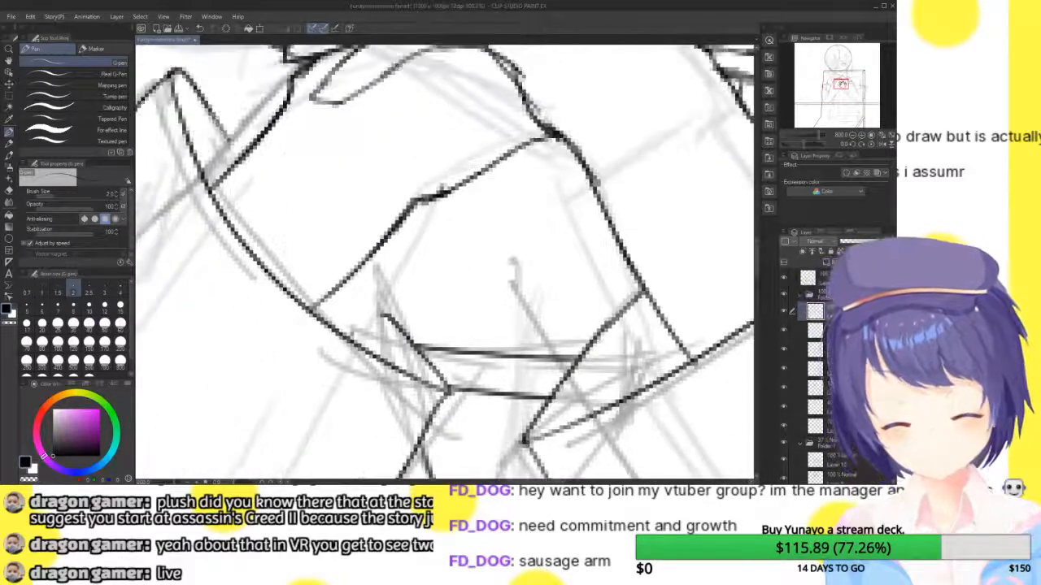
{"action": "left_click_drag", "start_coordinate": [353, 272], "coordinate": [398, 329]}
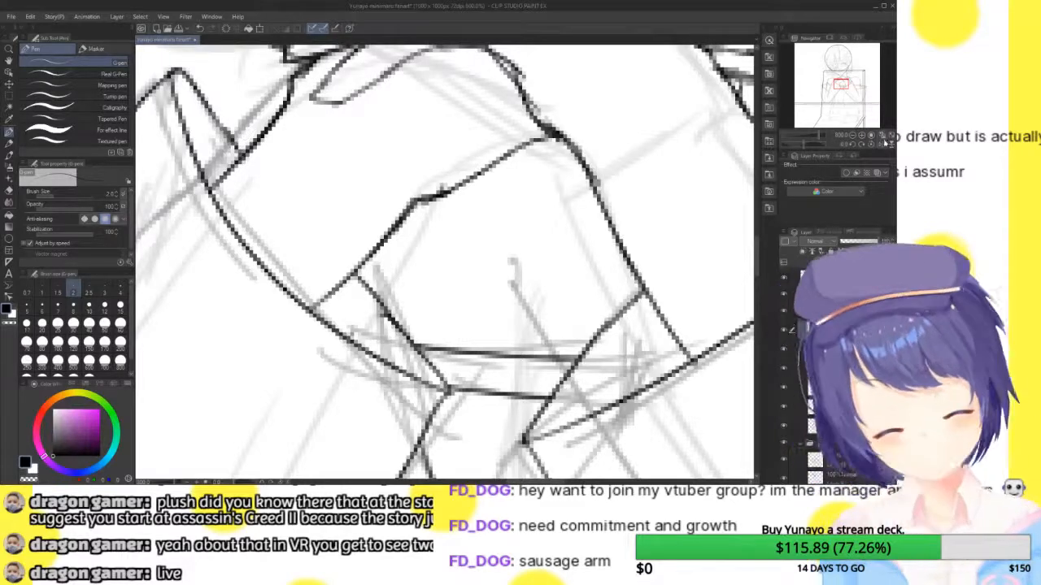
{"action": "left_click", "coordinate": [890, 139]}
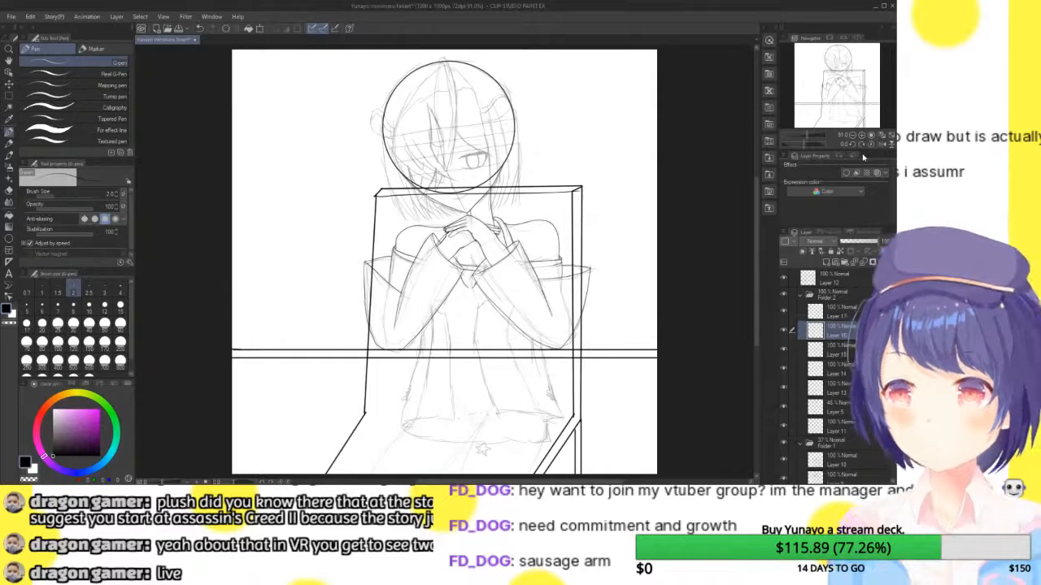
- Check the inked arms and hands with the rough sketch folder hidden and the canvas flipped horizontally, restoring both
{"action": "left_click", "coordinate": [784, 445]}
{"action": "left_click", "coordinate": [784, 446]}
{"action": "left_click", "coordinate": [784, 445]}
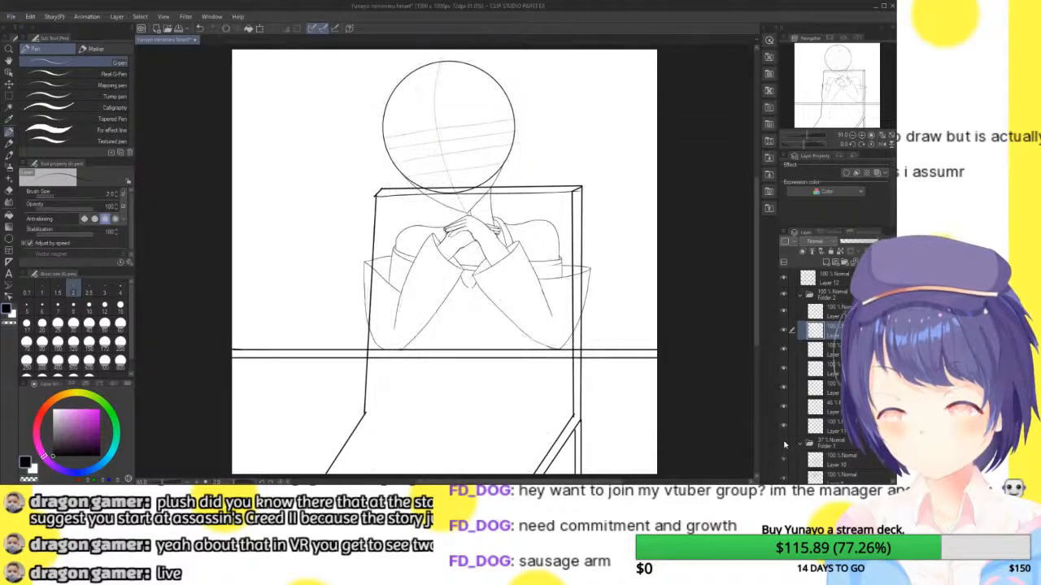
{"action": "left_click", "coordinate": [883, 144]}
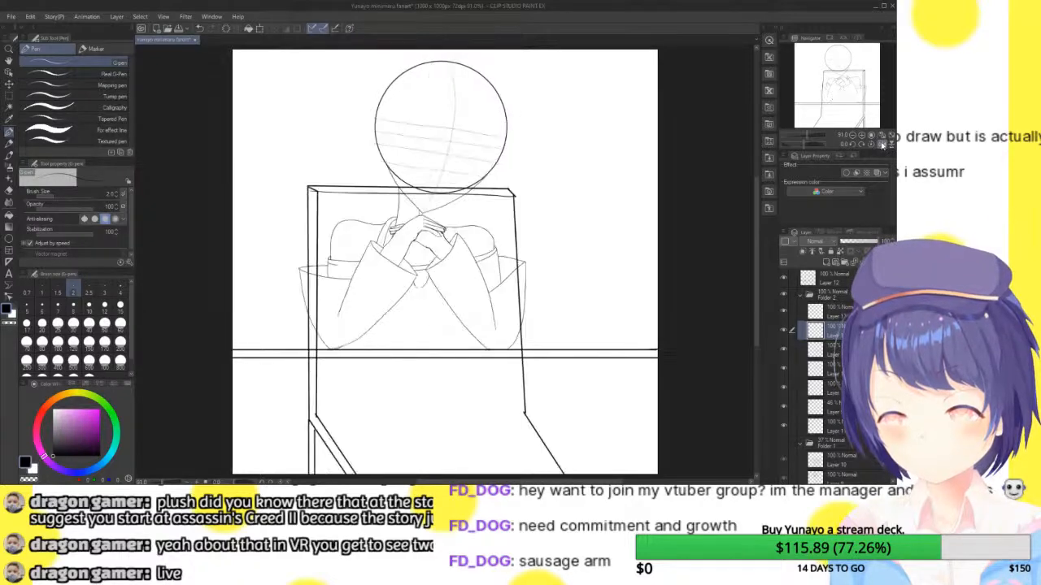
{"action": "left_click", "coordinate": [883, 144]}
{"action": "left_click", "coordinate": [883, 144]}
{"action": "left_click", "coordinate": [883, 144]}
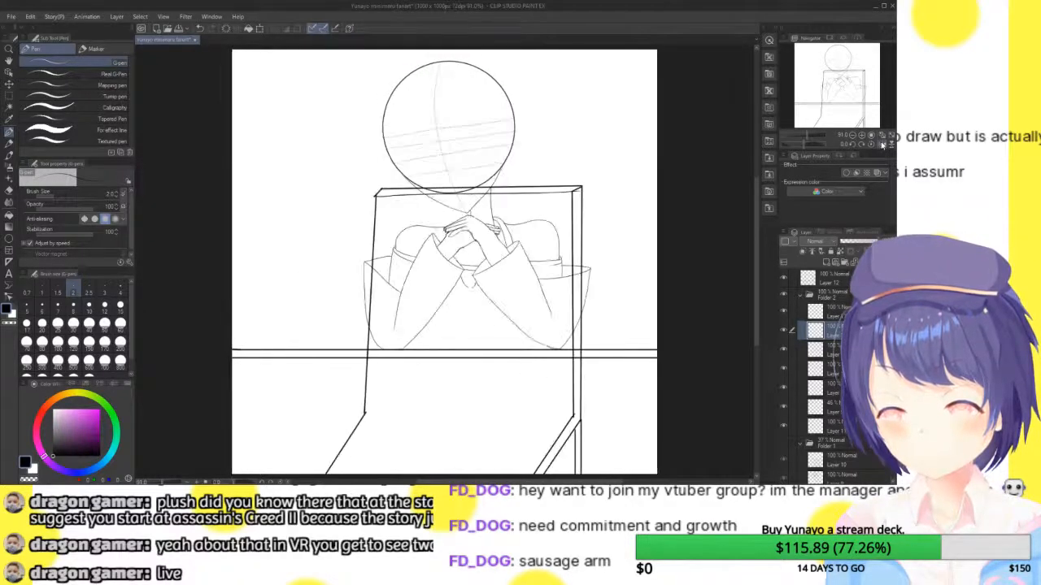
{"action": "left_click", "coordinate": [785, 445]}
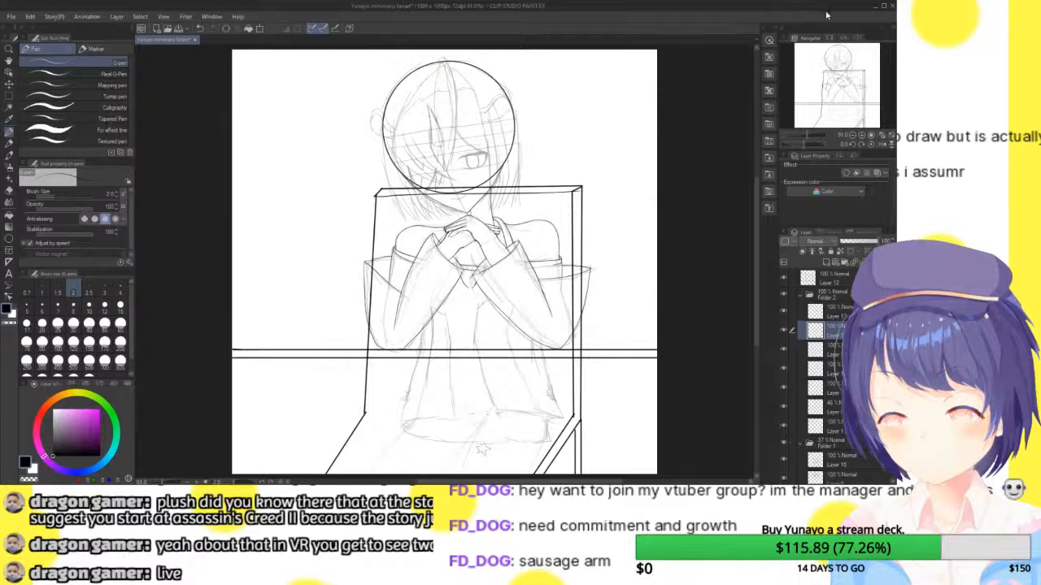
- On a new layer, ink the jacket's two front edges from beneath the forearms down to the horizontal table line
{"action": "left_click", "coordinate": [826, 263]}
{"action": "left_click", "coordinate": [863, 136]}
{"action": "left_click", "coordinate": [863, 135]}
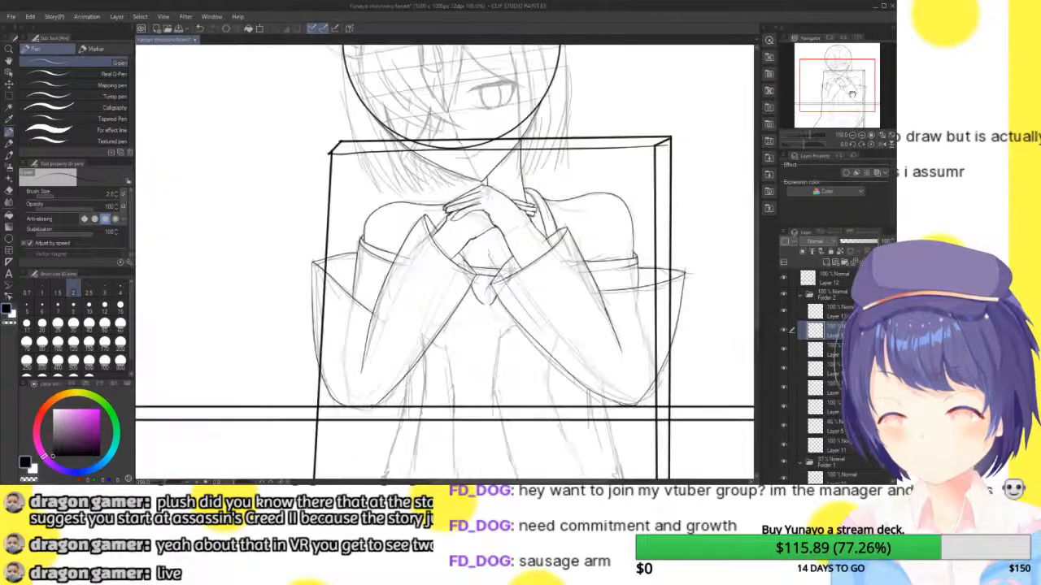
{"action": "left_click", "coordinate": [863, 136]}
{"action": "left_click_drag", "start_coordinate": [843, 87], "coordinate": [842, 96]}
{"action": "left_click", "coordinate": [862, 136]}
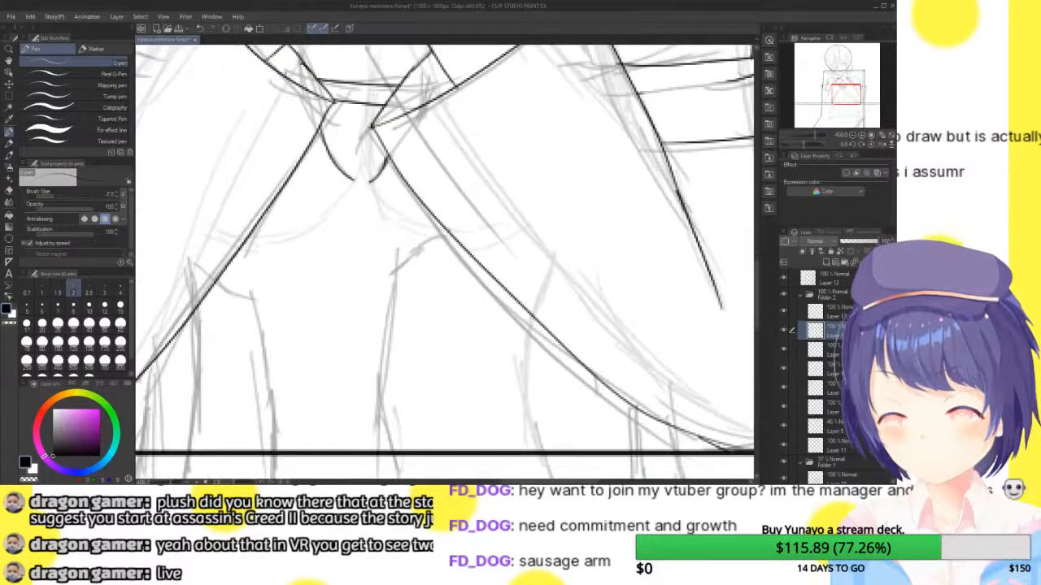
{"action": "mouse_move", "coordinate": [432, 235]}
{"action": "left_mouse_down"}
{"action": "mouse_move", "coordinate": [400, 254]}
{"action": "mouse_move", "coordinate": [389, 297]}
{"action": "mouse_move", "coordinate": [378, 449]}
{"action": "left_mouse_up"}
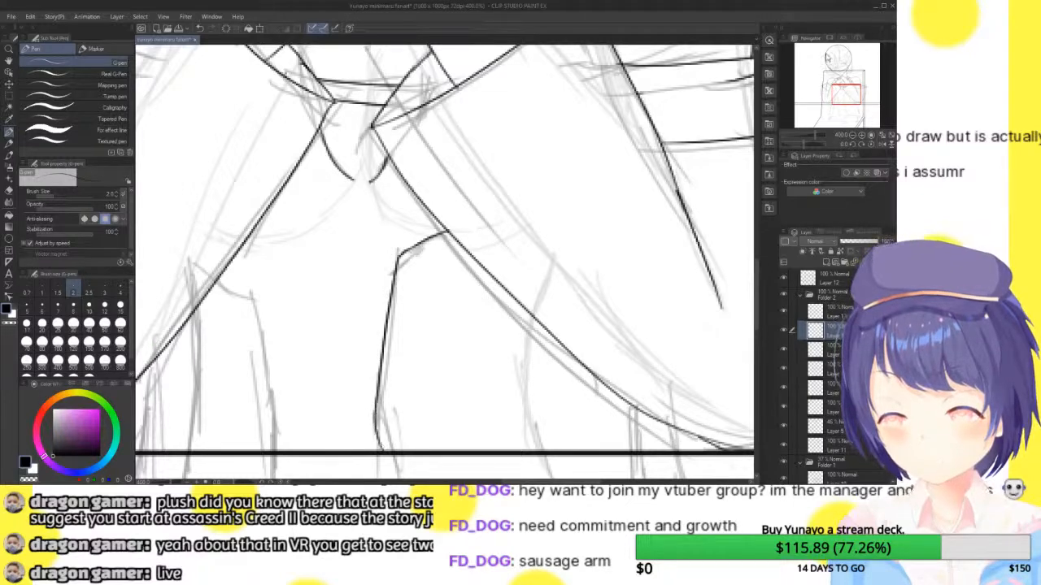
{"action": "left_click_drag", "start_coordinate": [849, 90], "coordinate": [838, 99]}
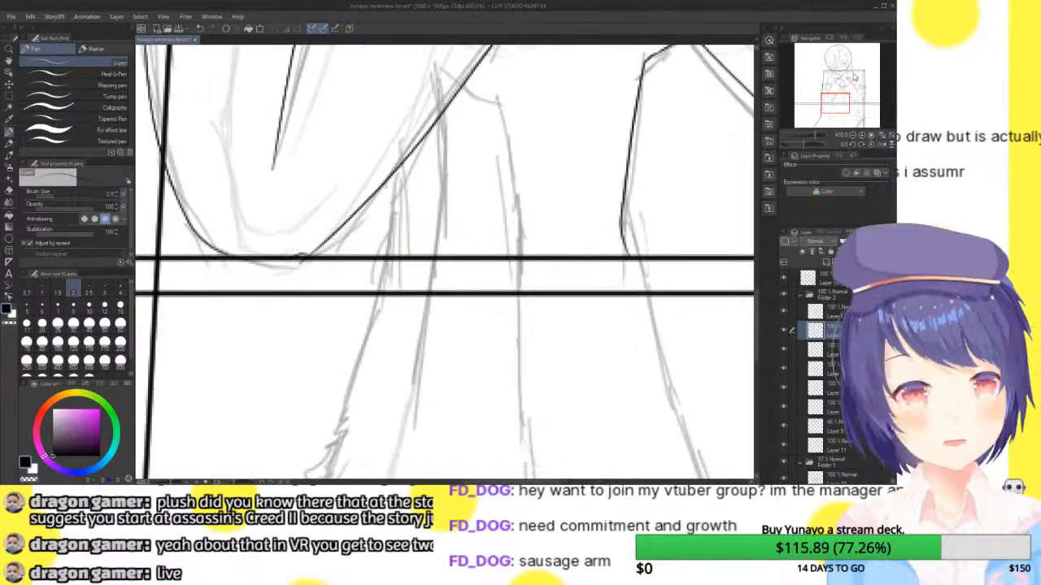
{"action": "mouse_move", "coordinate": [465, 85]}
{"action": "left_mouse_down"}
{"action": "mouse_move", "coordinate": [512, 146]}
{"action": "mouse_move", "coordinate": [522, 254]}
{"action": "left_mouse_up"}
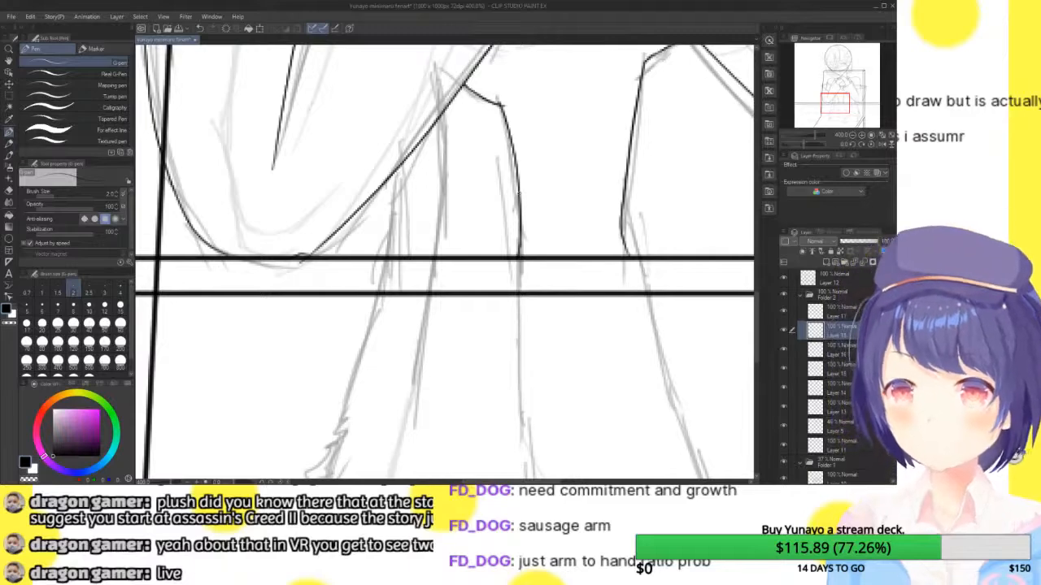
- On Layer 14, ink the short vertical line between the hands and the curved chest lines between the forearms
{"action": "key", "text": "ctrl+0"}
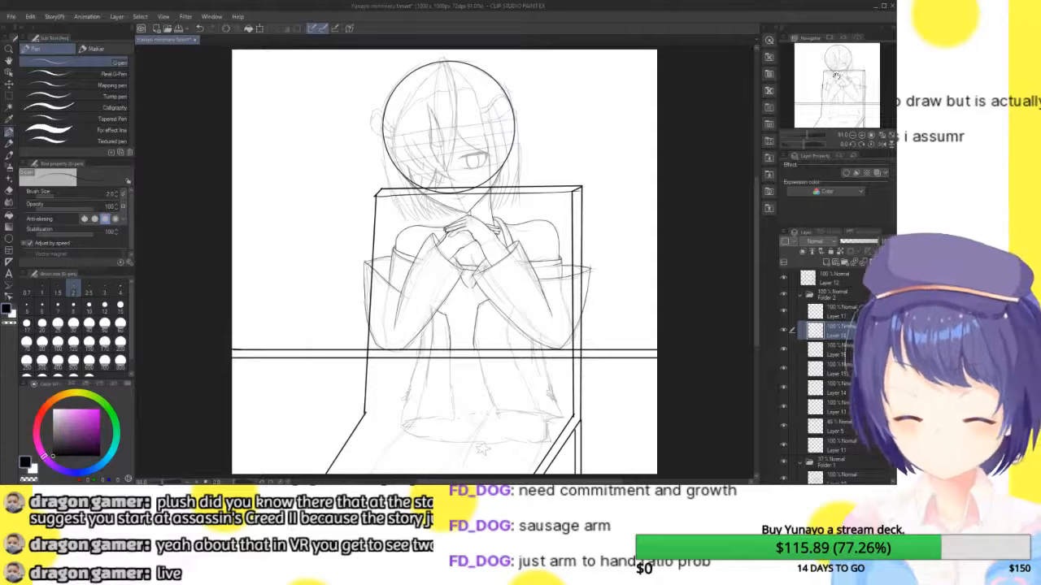
{"action": "key", "text": "ctrl+plus"}
{"action": "key", "text": "ctrl+plus"}
{"action": "key", "text": "ctrl+plus"}
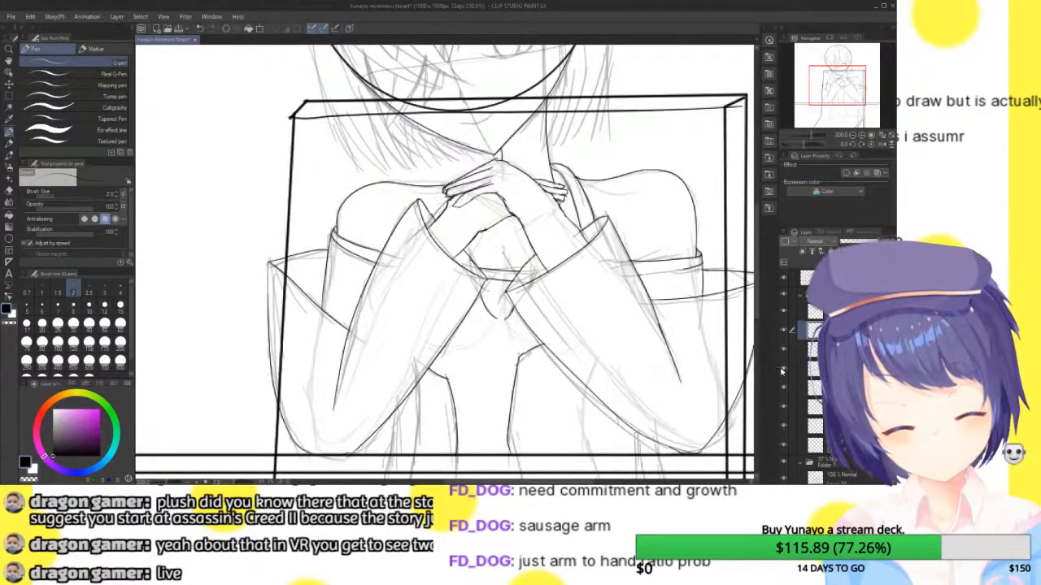
{"action": "left_click", "coordinate": [783, 384]}
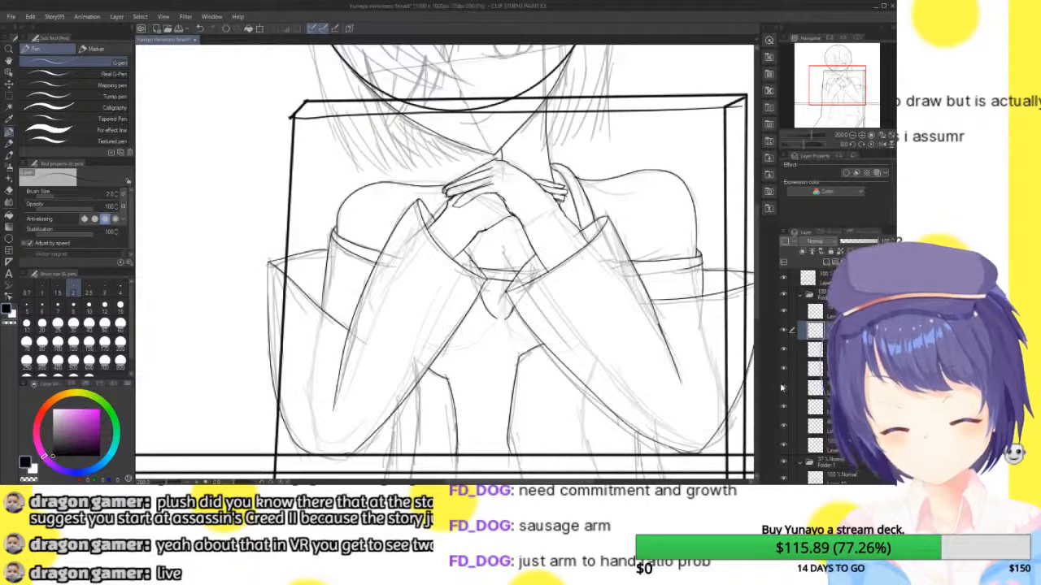
{"action": "key", "text": "ctrl+plus"}
{"action": "key", "text": "ctrl+plus"}
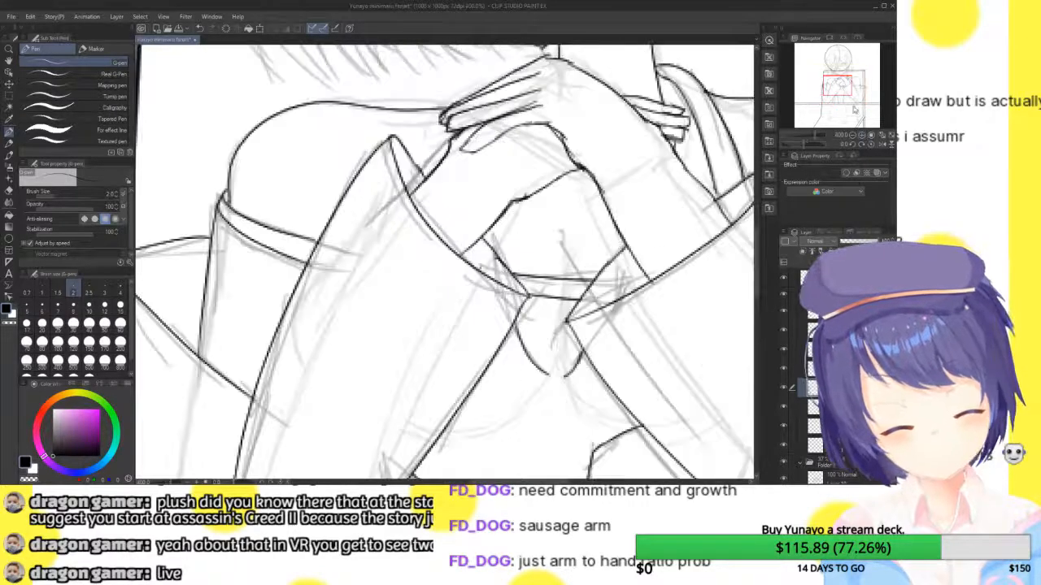
{"action": "left_click_drag", "start_coordinate": [844, 87], "coordinate": [845, 84]}
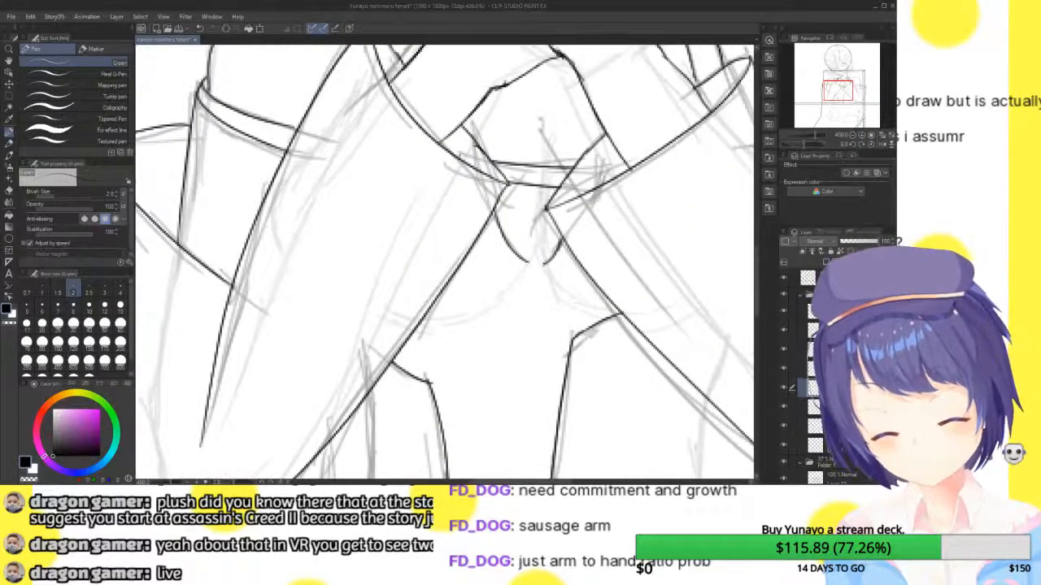
{"action": "left_click_drag", "start_coordinate": [541, 126], "coordinate": [548, 148]}
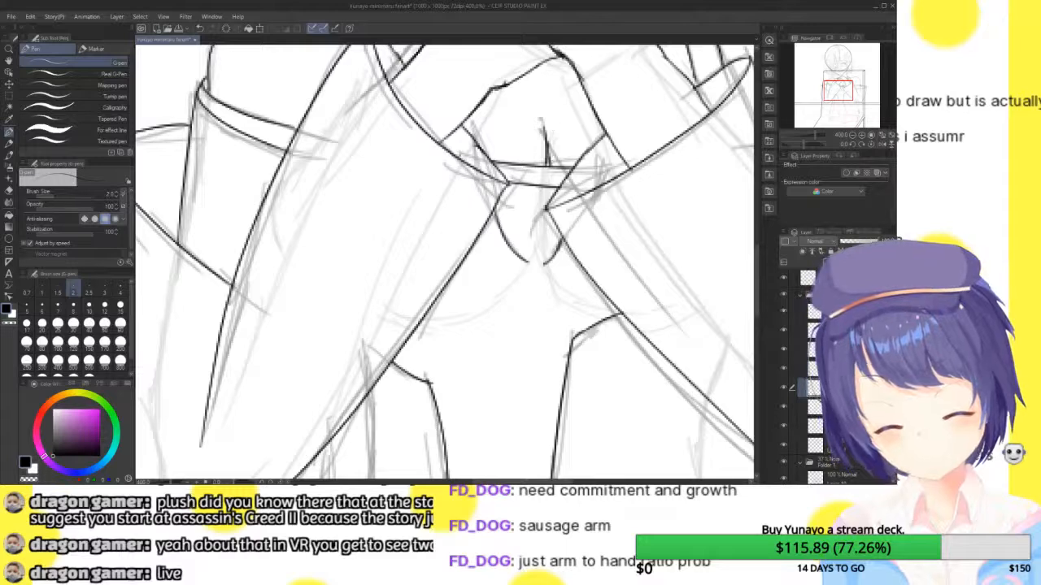
{"action": "mouse_move", "coordinate": [525, 262]}
{"action": "left_mouse_down"}
{"action": "mouse_move", "coordinate": [452, 318]}
{"action": "mouse_move", "coordinate": [423, 321]}
{"action": "left_mouse_up"}
{"action": "left_click_drag", "start_coordinate": [541, 234], "coordinate": [569, 303]}
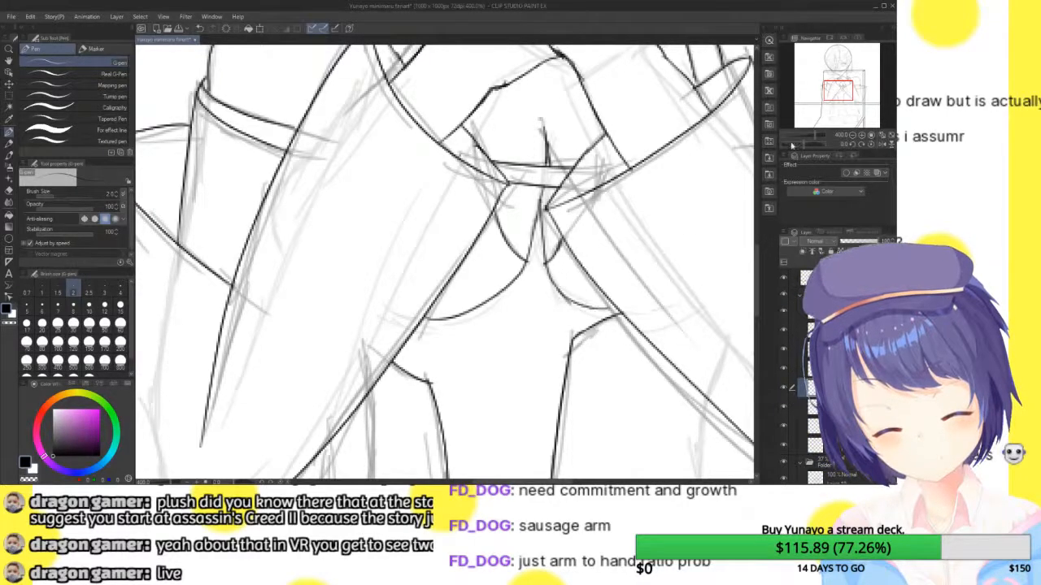
- Undo the chest curves, restore the one beside the first forearm, and redraw the opposite curve down to the other forearm
{"action": "key", "text": "ctrl+z"}
{"action": "key", "text": "ctrl+z"}
{"action": "key", "text": "ctrl+z"}
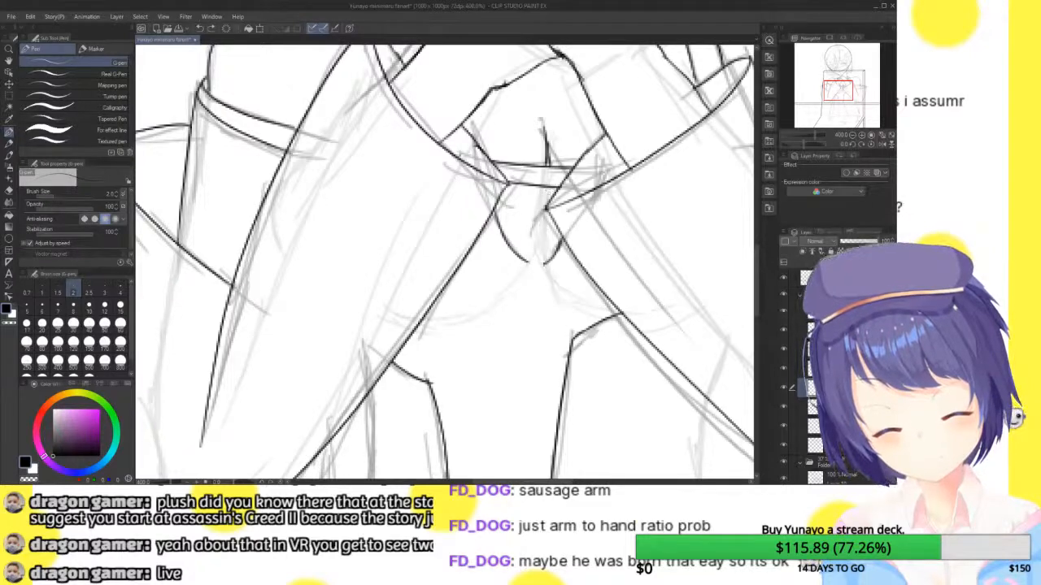
{"action": "key", "text": "ctrl+y"}
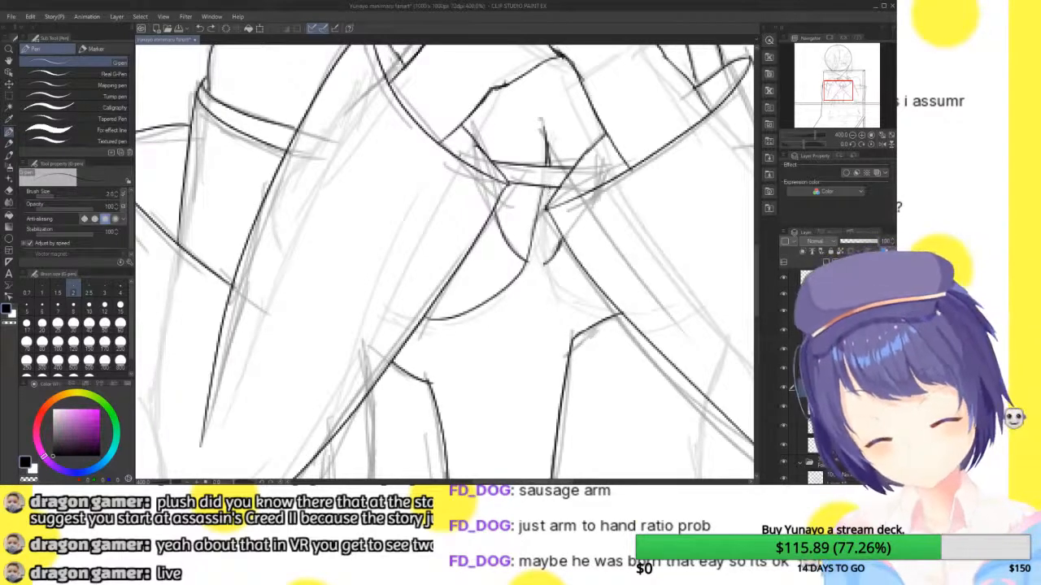
{"action": "mouse_move", "coordinate": [547, 210]}
{"action": "left_mouse_down"}
{"action": "mouse_move", "coordinate": [548, 265]}
{"action": "mouse_move", "coordinate": [621, 311]}
{"action": "left_mouse_up"}
{"action": "mouse_move", "coordinate": [831, 82]}
{"action": "left_mouse_down"}
{"action": "mouse_move", "coordinate": [825, 92]}
{"action": "mouse_move", "coordinate": [840, 91]}
{"action": "left_mouse_up"}
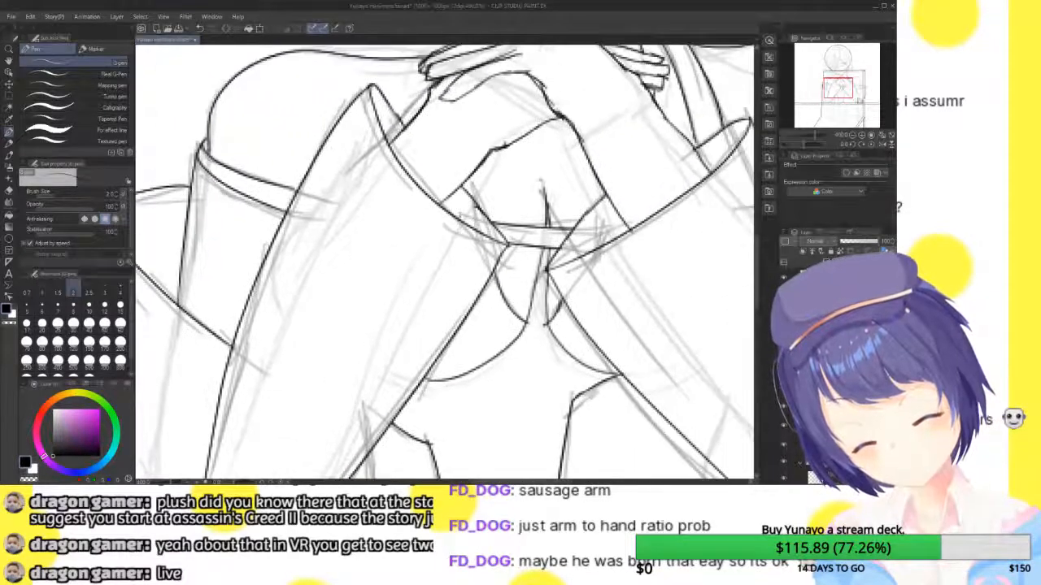
{"action": "left_click", "coordinate": [890, 136]}
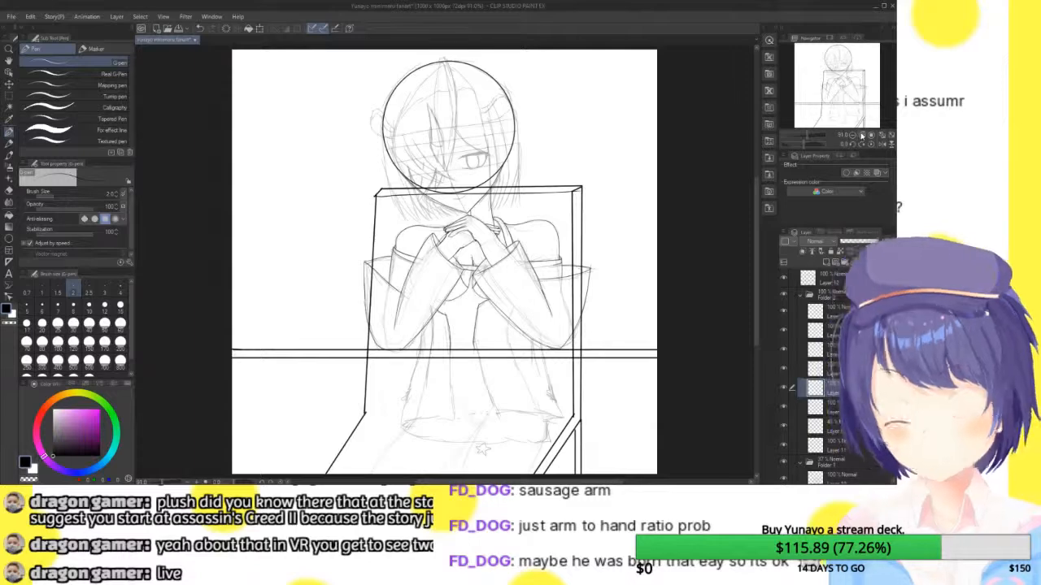
- Ink both lower jacket panels: front edges down to the hem, flared hemlines, and outer edges with small folds up to the sleeves
{"action": "scroll", "coordinate": [849, 92], "scroll_direction": "up", "scroll_amount": 3}
{"action": "left_click_drag", "start_coordinate": [848, 92], "coordinate": [847, 109]}
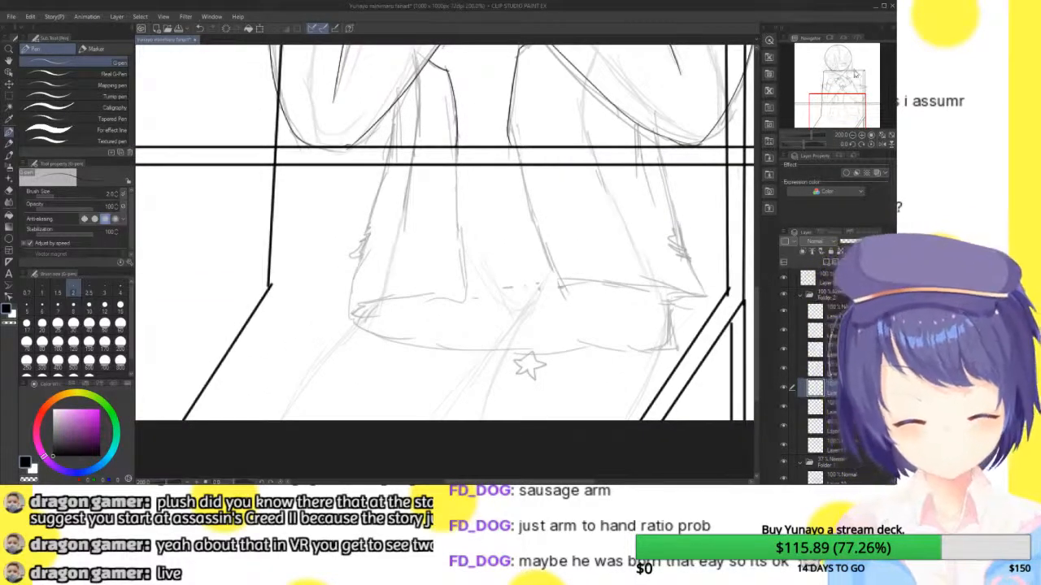
{"action": "scroll", "coordinate": [851, 107], "scroll_direction": "down", "scroll_amount": 1}
{"action": "mouse_move", "coordinate": [852, 106]}
{"action": "left_mouse_down"}
{"action": "mouse_move", "coordinate": [852, 92]}
{"action": "mouse_move", "coordinate": [851, 102]}
{"action": "left_mouse_up"}
{"action": "left_click", "coordinate": [863, 136]}
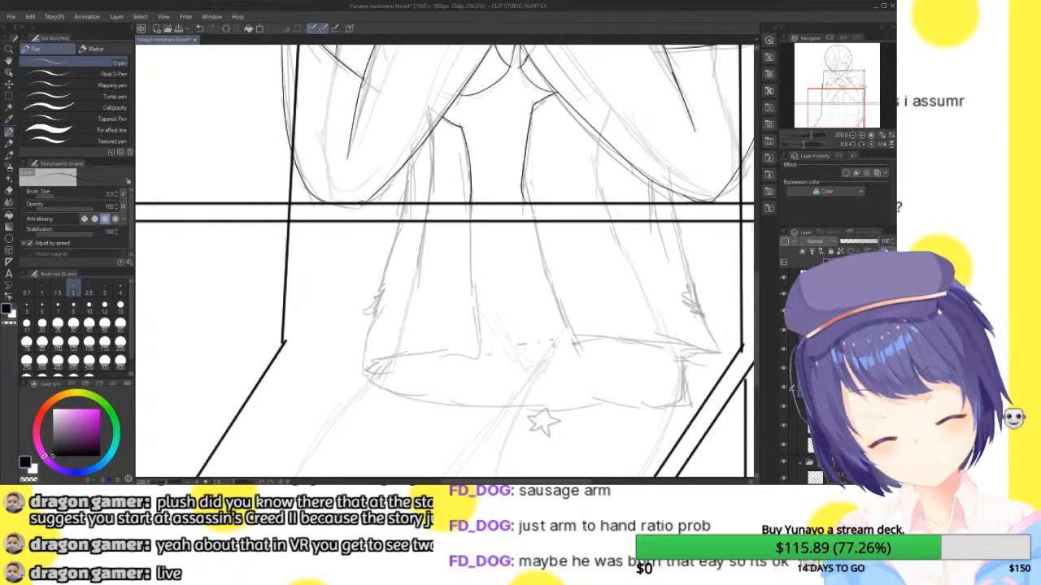
{"action": "left_click_drag", "start_coordinate": [843, 94], "coordinate": [846, 97]}
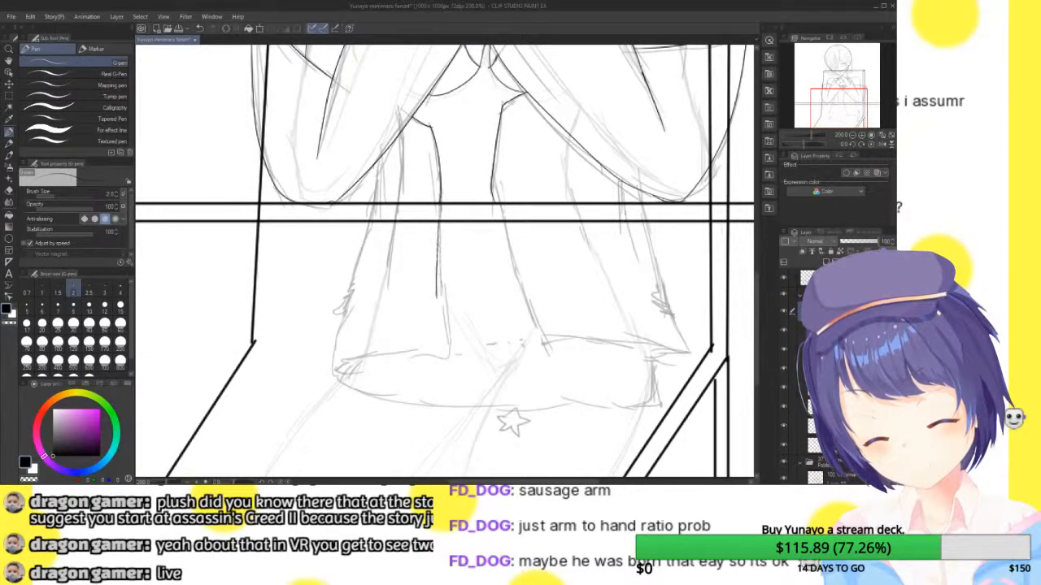
{"action": "left_click_drag", "start_coordinate": [443, 357], "coordinate": [386, 356]}
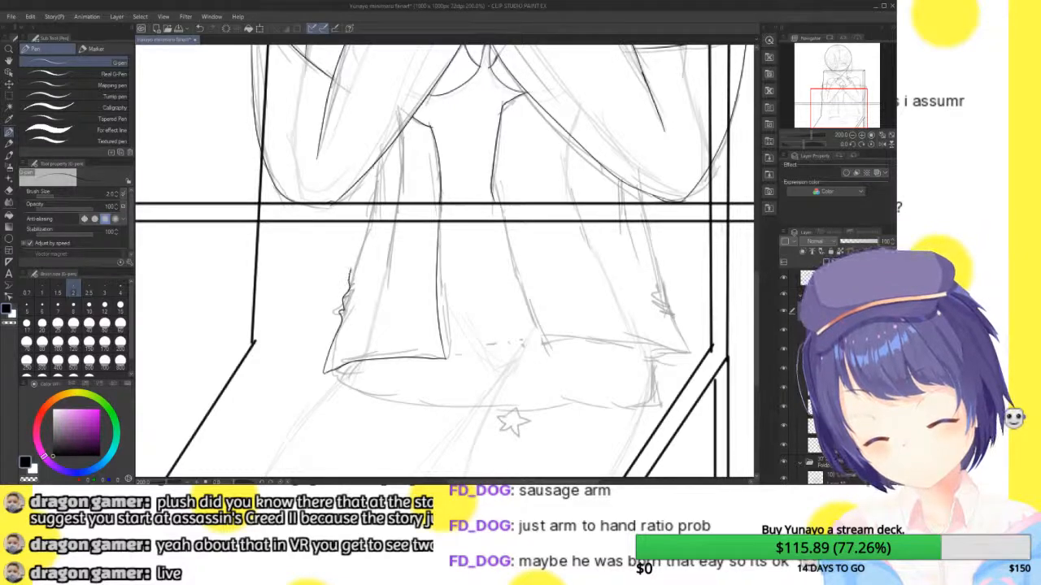
{"action": "left_click_drag", "start_coordinate": [359, 253], "coordinate": [370, 223]}
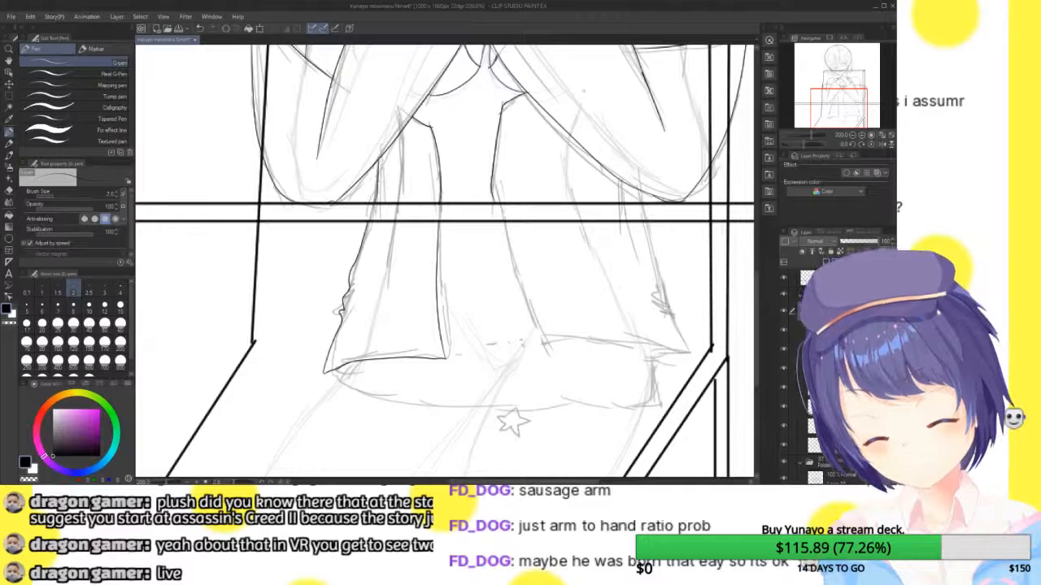
{"action": "left_click_drag", "start_coordinate": [501, 223], "coordinate": [522, 289]}
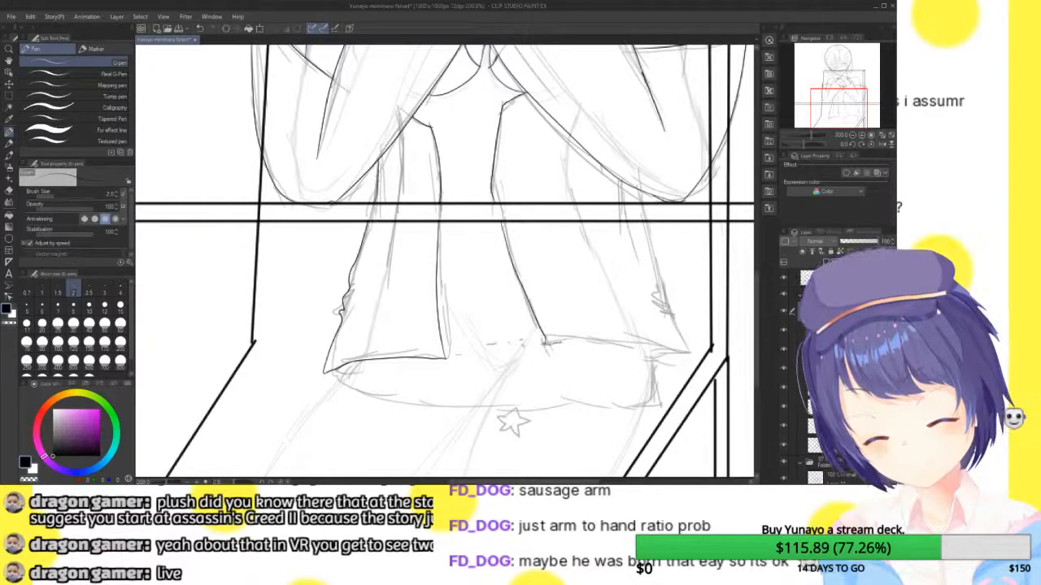
{"action": "mouse_move", "coordinate": [605, 341]}
{"action": "left_mouse_down"}
{"action": "mouse_move", "coordinate": [624, 347]}
{"action": "mouse_move", "coordinate": [671, 317]}
{"action": "left_mouse_up"}
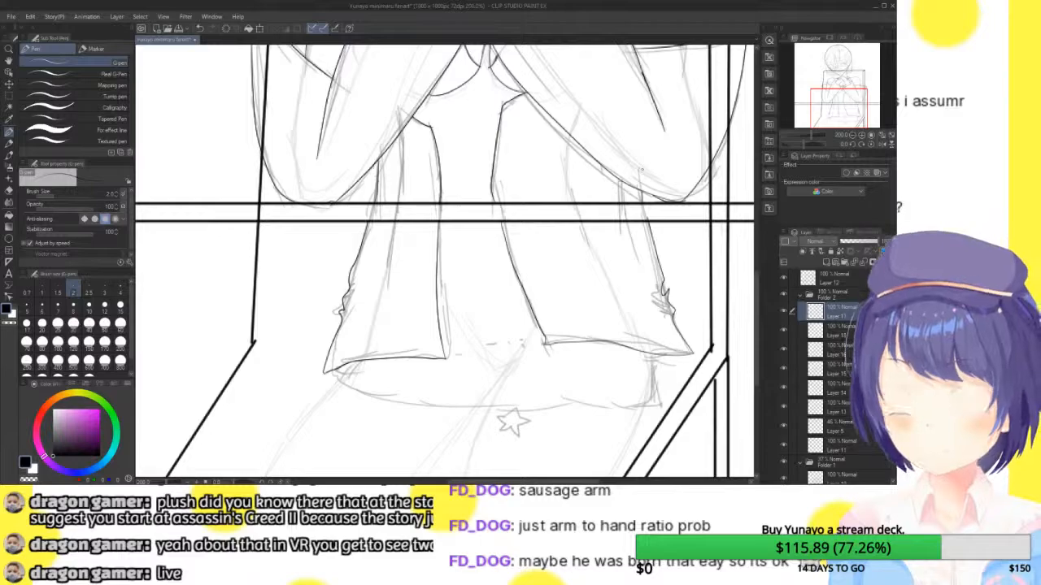
- Ink the shirt hem below the jacket panels: one long wavy bottom curve and a short side edge up to the jacket
{"action": "mouse_move", "coordinate": [858, 130]}
{"action": "left_mouse_down"}
{"action": "mouse_move", "coordinate": [859, 140]}
{"action": "mouse_move", "coordinate": [844, 106]}
{"action": "mouse_move", "coordinate": [844, 119]}
{"action": "left_mouse_up"}
{"action": "left_click", "coordinate": [862, 136]}
{"action": "scroll", "coordinate": [844, 119], "scroll_direction": "down", "scroll_amount": 2}
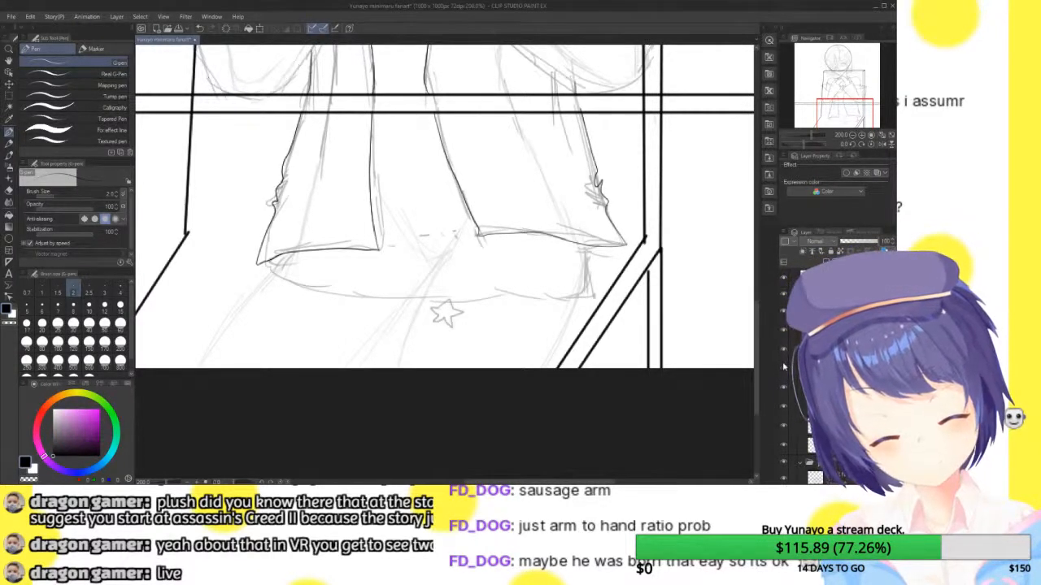
{"action": "mouse_move", "coordinate": [585, 246]}
{"action": "left_mouse_down"}
{"action": "mouse_move", "coordinate": [594, 296]}
{"action": "mouse_move", "coordinate": [348, 295]}
{"action": "mouse_move", "coordinate": [283, 278]}
{"action": "left_mouse_up"}
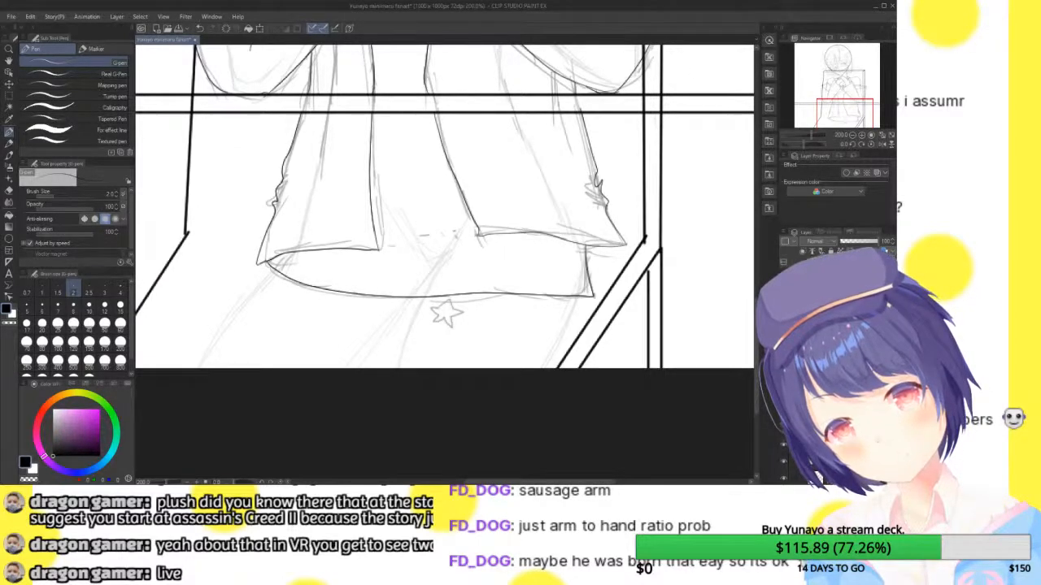
{"action": "left_click", "coordinate": [884, 137]}
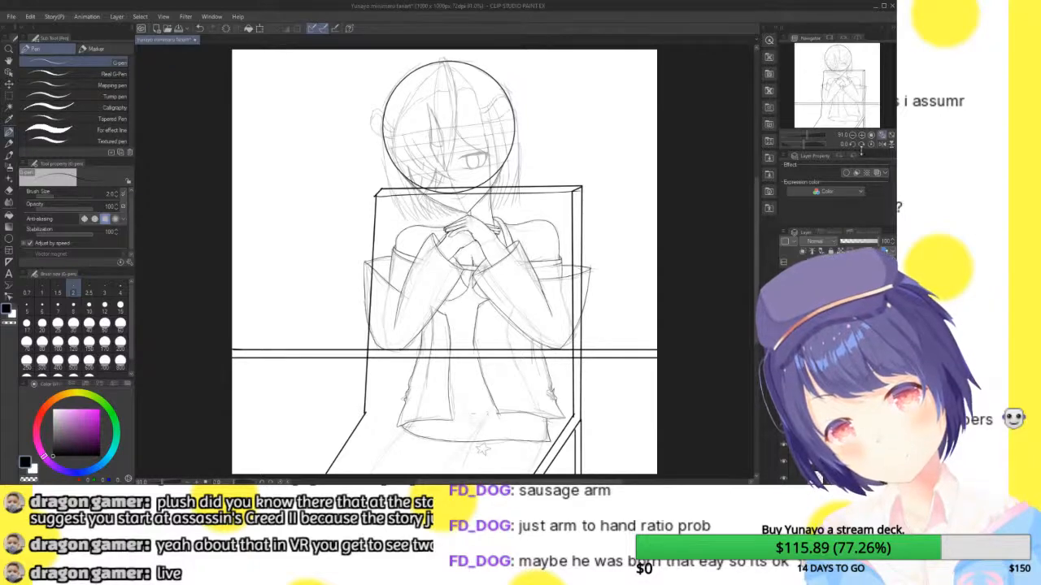
- Ink the legs below the shirt hem down to the canvas edge, with both outer thigh lines and the two inner thigh lines
{"action": "left_click", "coordinate": [862, 136]}
{"action": "left_click", "coordinate": [862, 136]}
{"action": "left_click", "coordinate": [862, 136]}
{"action": "left_click_drag", "start_coordinate": [847, 75], "coordinate": [848, 125]}
{"action": "left_click", "coordinate": [862, 136]}
{"action": "left_click", "coordinate": [862, 136]}
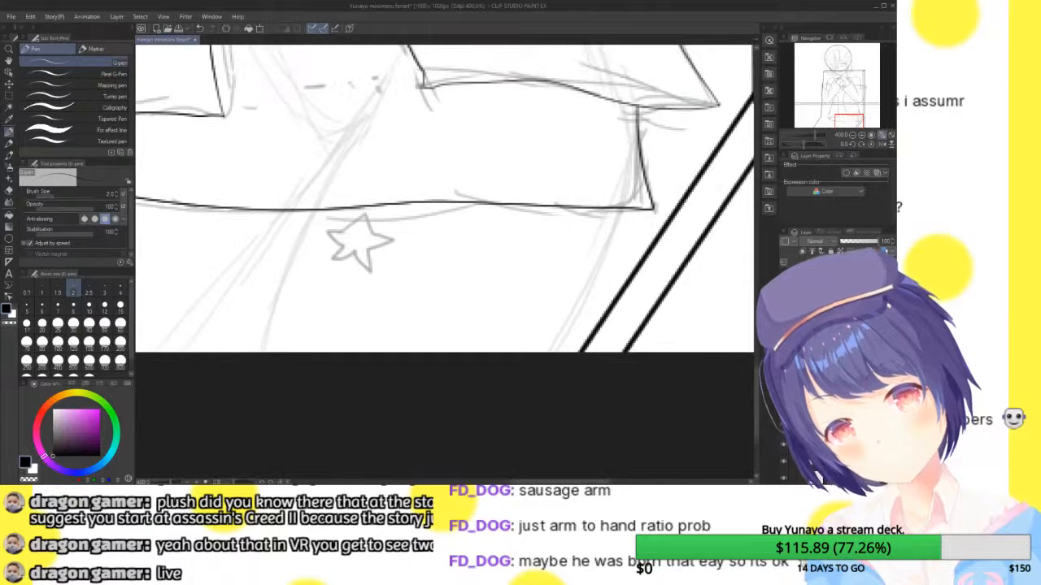
{"action": "left_click_drag", "start_coordinate": [620, 209], "coordinate": [543, 352]}
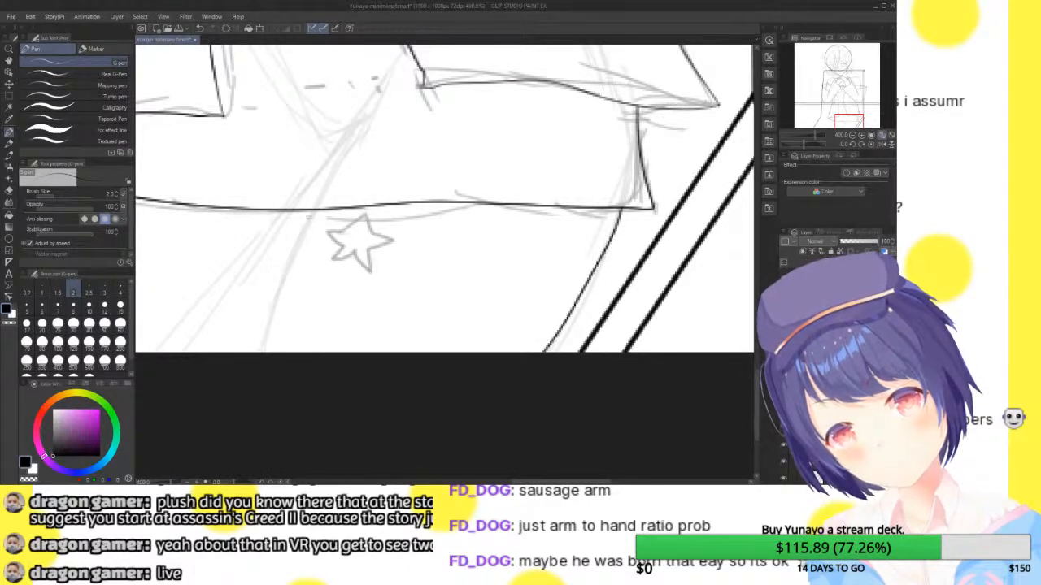
{"action": "left_click_drag", "start_coordinate": [313, 210], "coordinate": [268, 351]}
{"action": "left_click_drag", "start_coordinate": [850, 120], "coordinate": [841, 122]}
{"action": "mouse_move", "coordinate": [530, 173]}
{"action": "left_mouse_down"}
{"action": "mouse_move", "coordinate": [481, 248]}
{"action": "mouse_move", "coordinate": [419, 311]}
{"action": "left_mouse_up"}
{"action": "left_click_drag", "start_coordinate": [838, 118], "coordinate": [810, 108]}
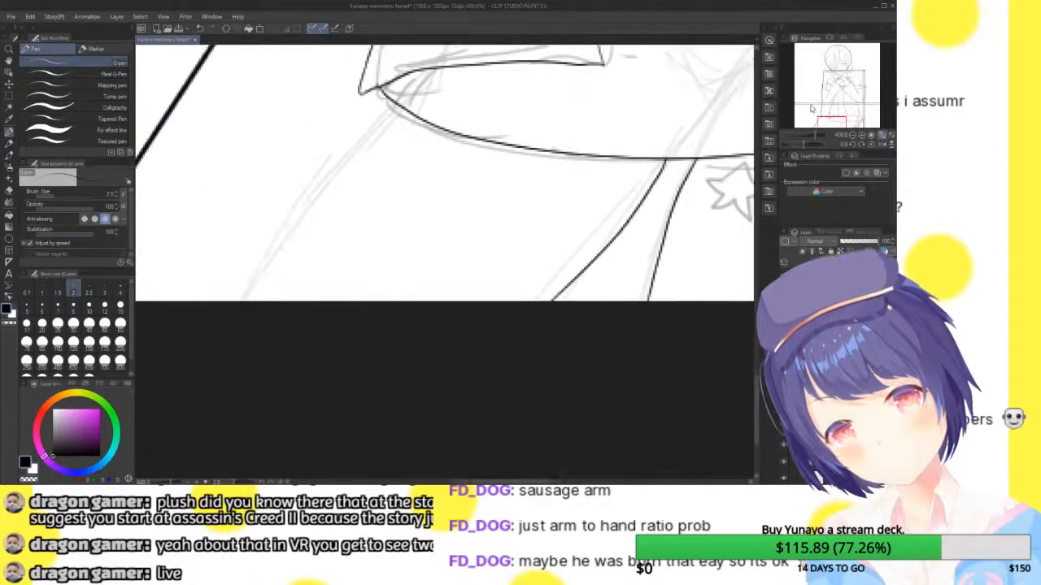
{"action": "left_click_drag", "start_coordinate": [392, 101], "coordinate": [249, 301]}
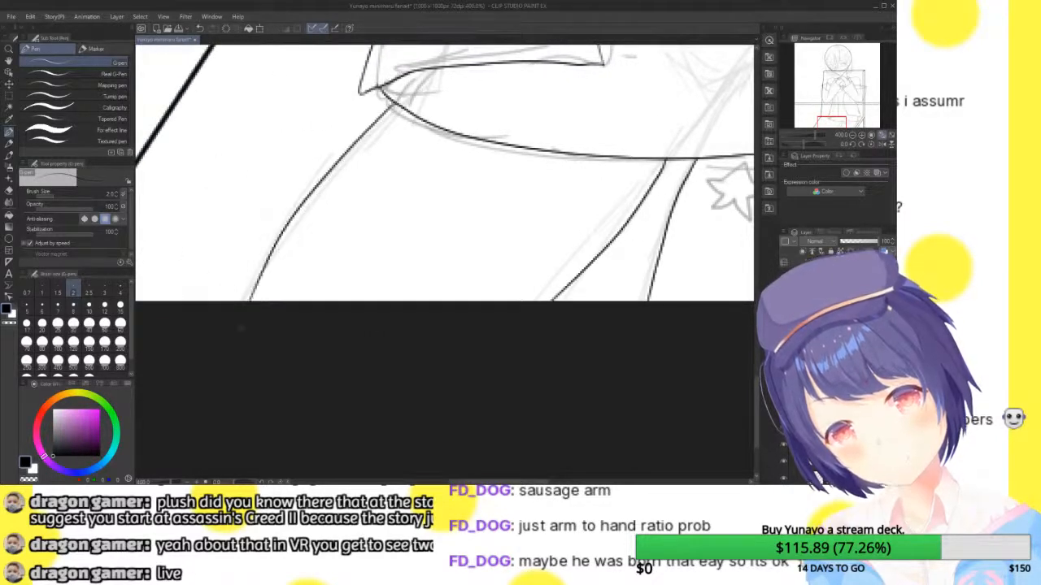
- Ink the small five-pointed star just below the middle of the shirt hem over its sketch
{"action": "left_click_drag", "start_coordinate": [828, 117], "coordinate": [834, 114]}
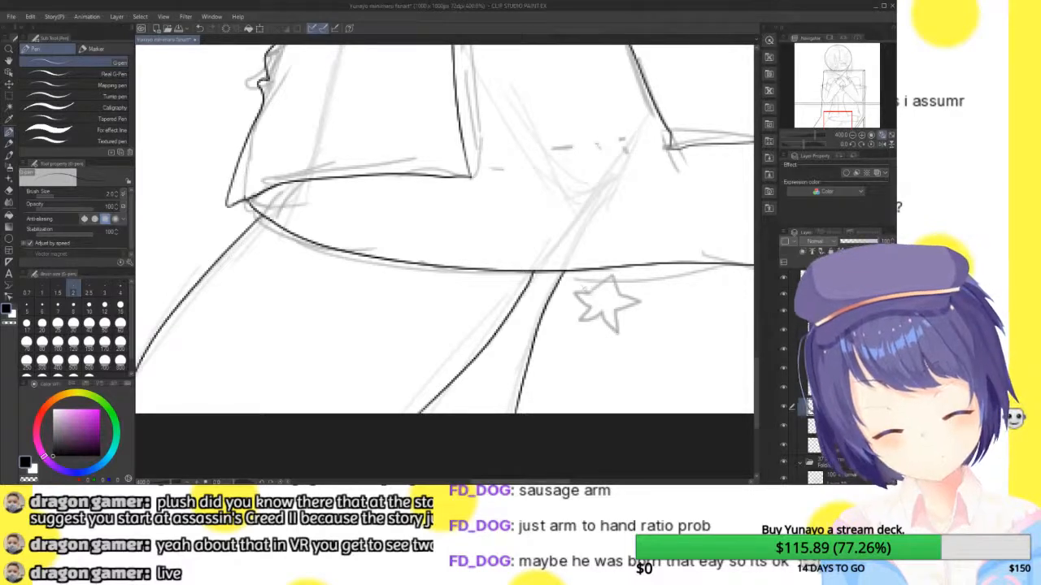
{"action": "mouse_move", "coordinate": [611, 278]}
{"action": "left_mouse_down"}
{"action": "mouse_move", "coordinate": [619, 335]}
{"action": "mouse_move", "coordinate": [602, 314]}
{"action": "mouse_move", "coordinate": [577, 324]}
{"action": "mouse_move", "coordinate": [574, 291]}
{"action": "mouse_move", "coordinate": [594, 290]}
{"action": "left_mouse_up"}
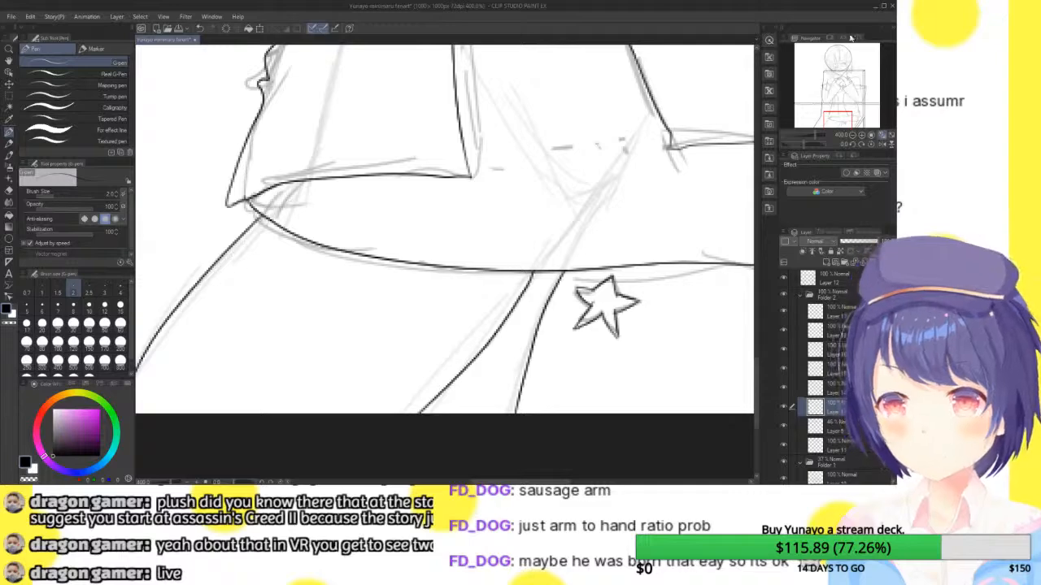
{"action": "left_click", "coordinate": [852, 136]}
{"action": "left_click_drag", "start_coordinate": [848, 117], "coordinate": [846, 96]}
{"action": "left_click", "coordinate": [889, 144]}
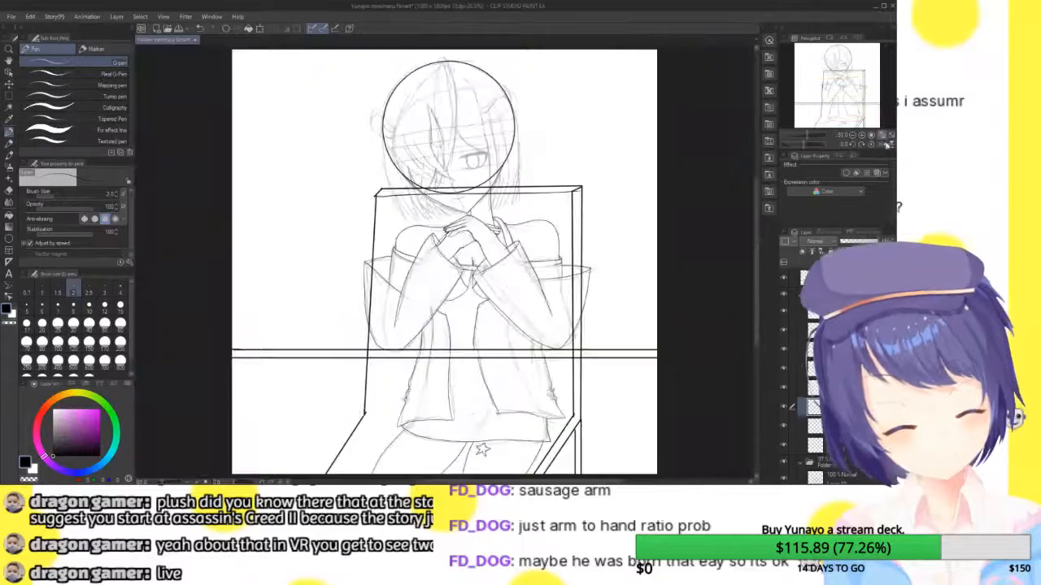
- Review the line art with the rough sketch folder hidden, check the mirrored view and the head area, and show the sketch again
{"action": "left_click", "coordinate": [782, 465]}
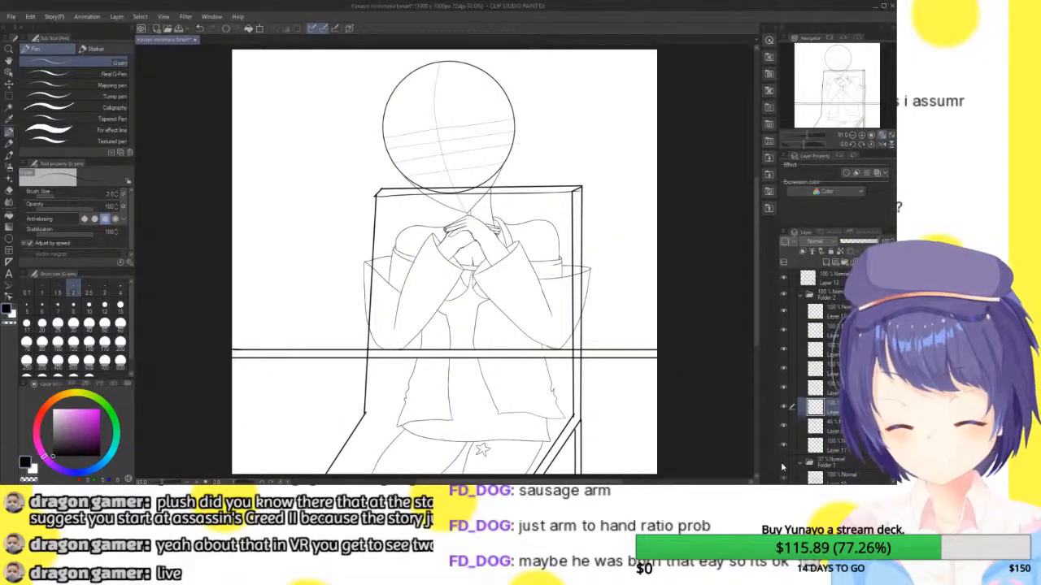
{"action": "left_click", "coordinate": [881, 144]}
{"action": "left_click", "coordinate": [880, 144]}
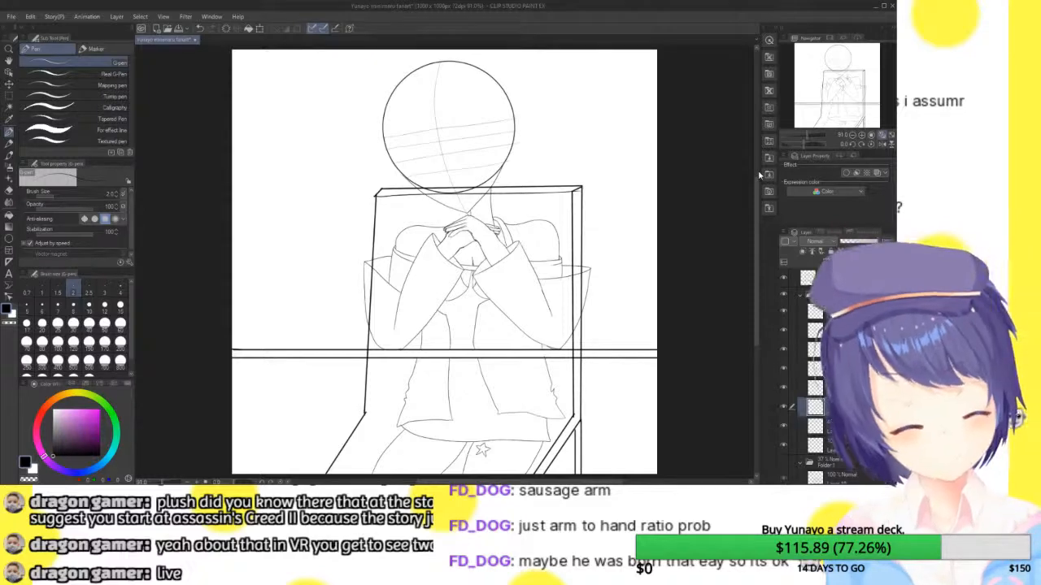
{"action": "left_click", "coordinate": [862, 136]}
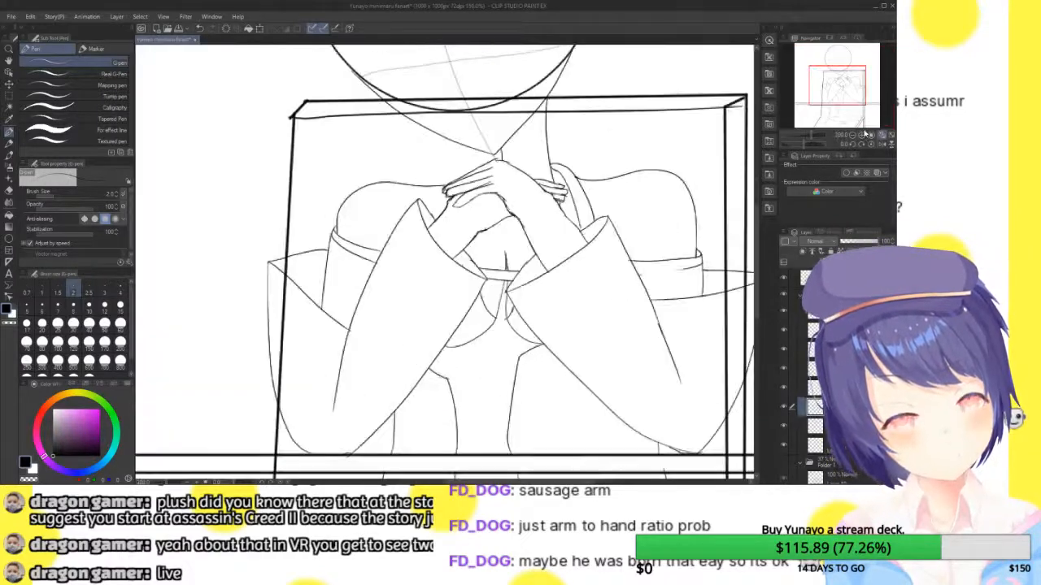
{"action": "left_click_drag", "start_coordinate": [849, 90], "coordinate": [850, 76]}
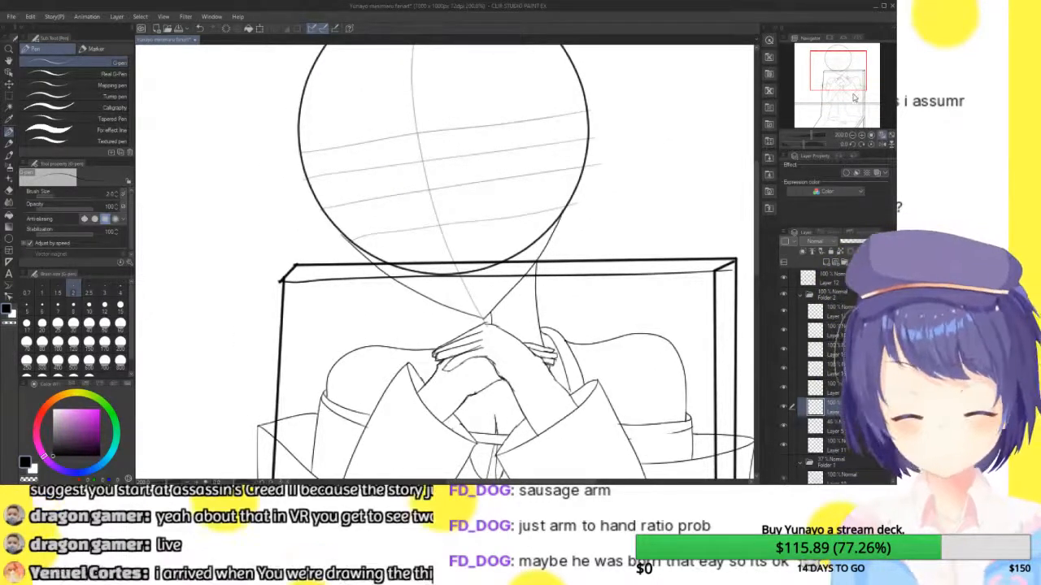
{"action": "left_click", "coordinate": [865, 136]}
{"action": "left_click", "coordinate": [852, 136]}
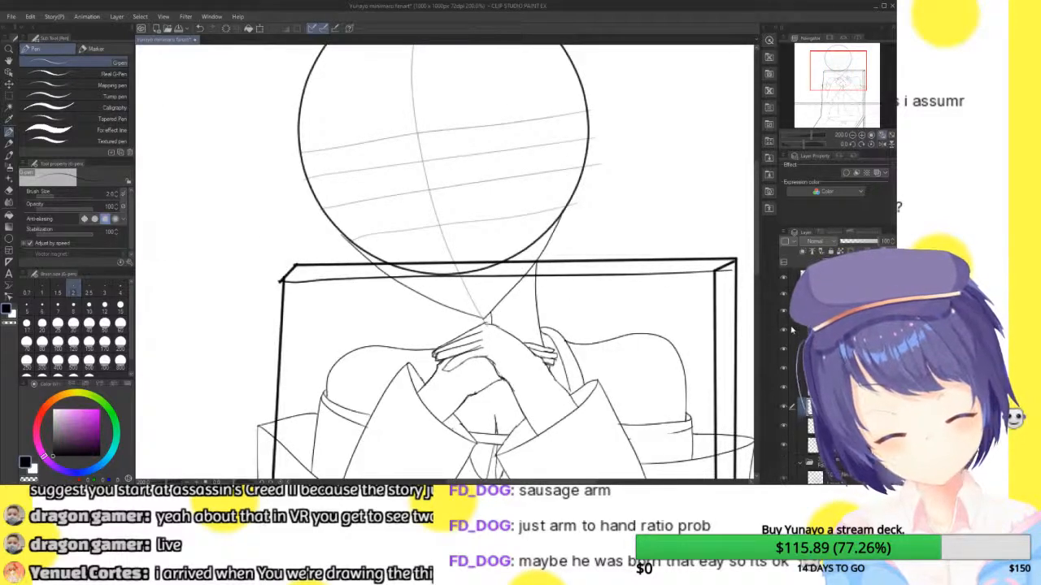
{"action": "left_click", "coordinate": [783, 465]}
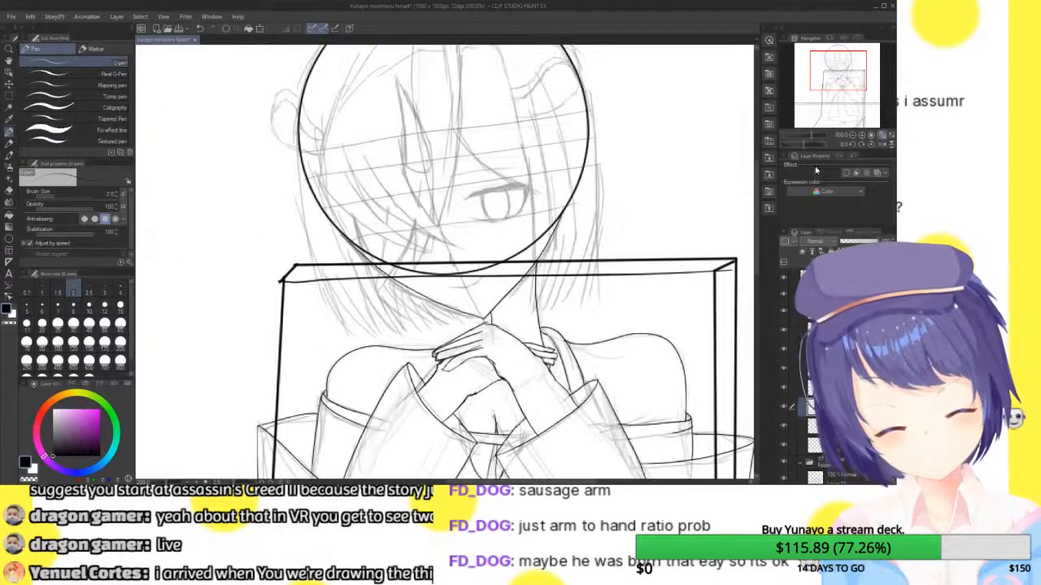
- On a new layer, ink the visible eye: upper lash shape, lower lid curve and the two curved sides of the iris
{"action": "left_click", "coordinate": [866, 136]}
{"action": "left_click_drag", "start_coordinate": [835, 74], "coordinate": [837, 71]}
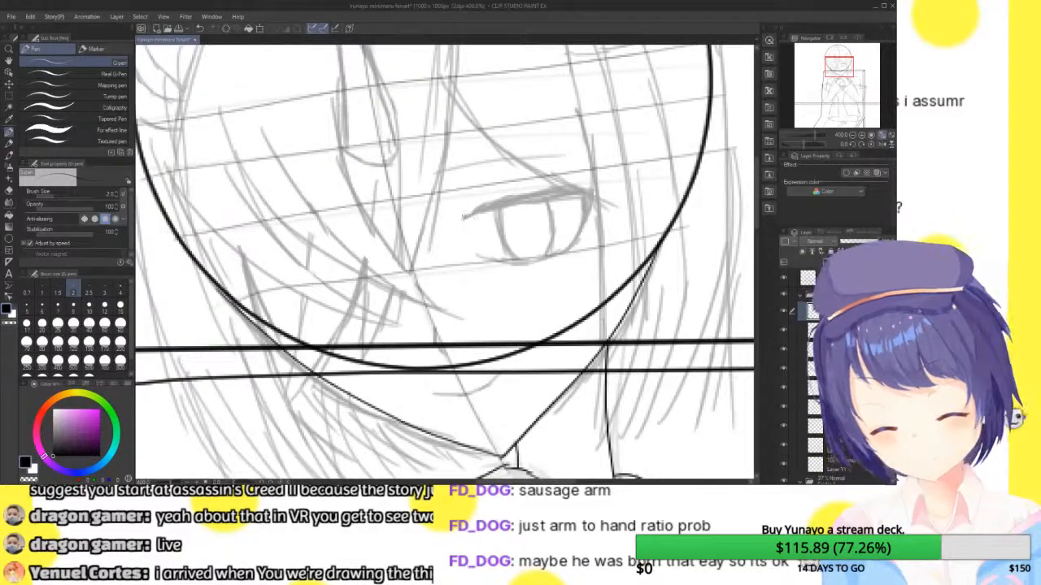
{"action": "mouse_move", "coordinate": [462, 219]}
{"action": "left_mouse_down"}
{"action": "mouse_move", "coordinate": [535, 190]}
{"action": "mouse_move", "coordinate": [579, 186]}
{"action": "left_mouse_up"}
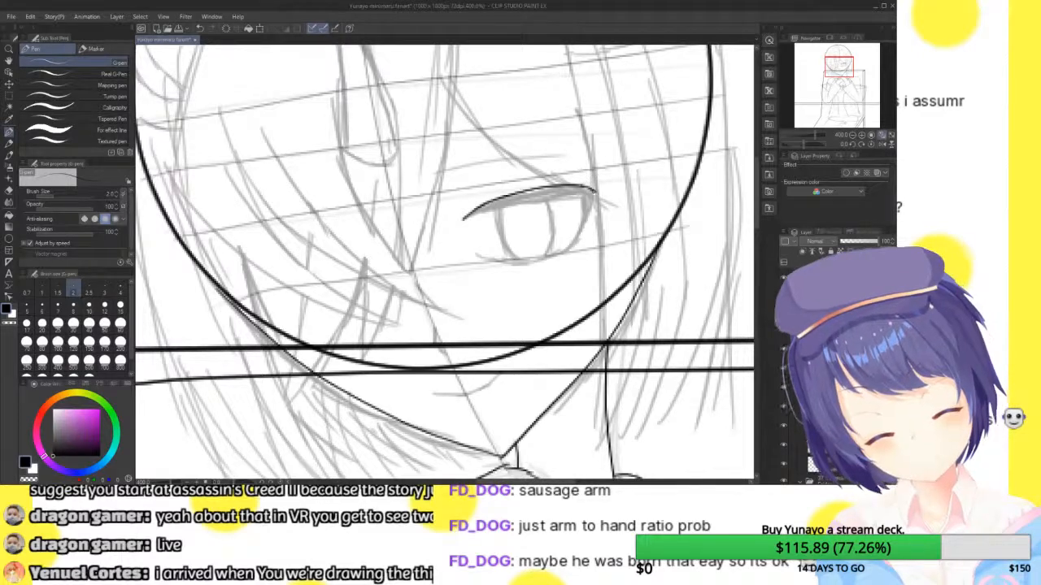
{"action": "mouse_move", "coordinate": [584, 228]}
{"action": "left_mouse_down"}
{"action": "mouse_move", "coordinate": [559, 254]}
{"action": "mouse_move", "coordinate": [475, 255]}
{"action": "left_mouse_up"}
{"action": "mouse_move", "coordinate": [460, 220]}
{"action": "left_mouse_down"}
{"action": "mouse_move", "coordinate": [569, 196]}
{"action": "mouse_move", "coordinate": [581, 226]}
{"action": "left_mouse_up"}
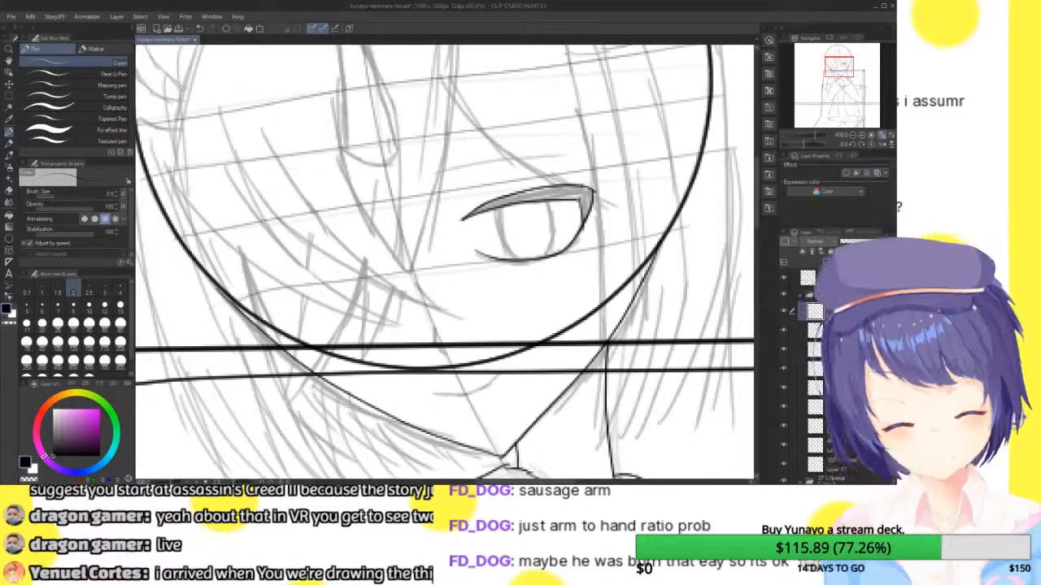
{"action": "mouse_move", "coordinate": [503, 237]}
{"action": "left_mouse_down"}
{"action": "mouse_move", "coordinate": [524, 257]}
{"action": "mouse_move", "coordinate": [550, 216]}
{"action": "mouse_move", "coordinate": [545, 196]}
{"action": "left_mouse_up"}
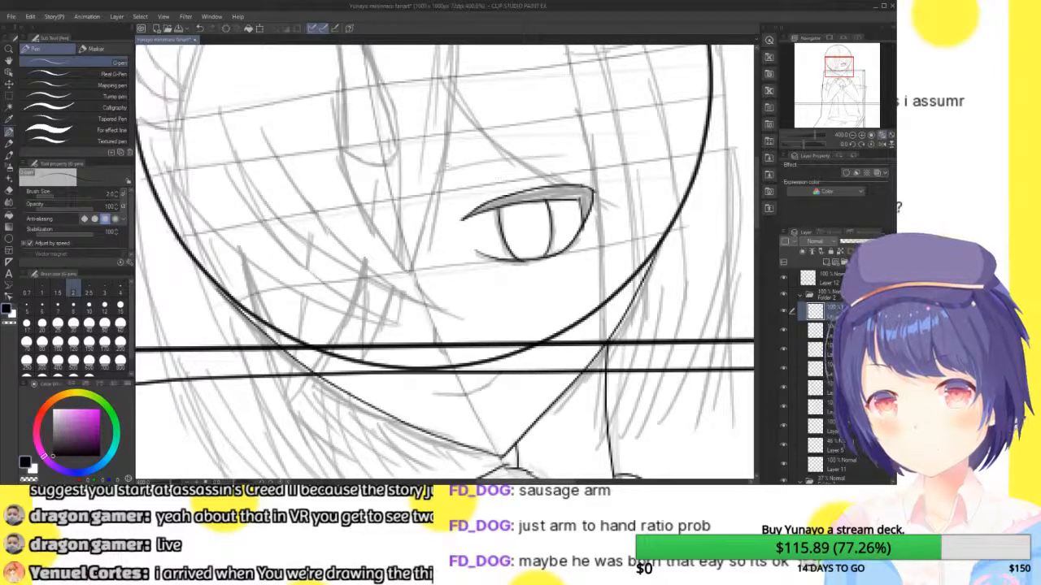
- Ink the short curved line above the eye, the small nose mark and the slightly curved mouth
{"action": "left_click_drag", "start_coordinate": [439, 172], "coordinate": [510, 156]}
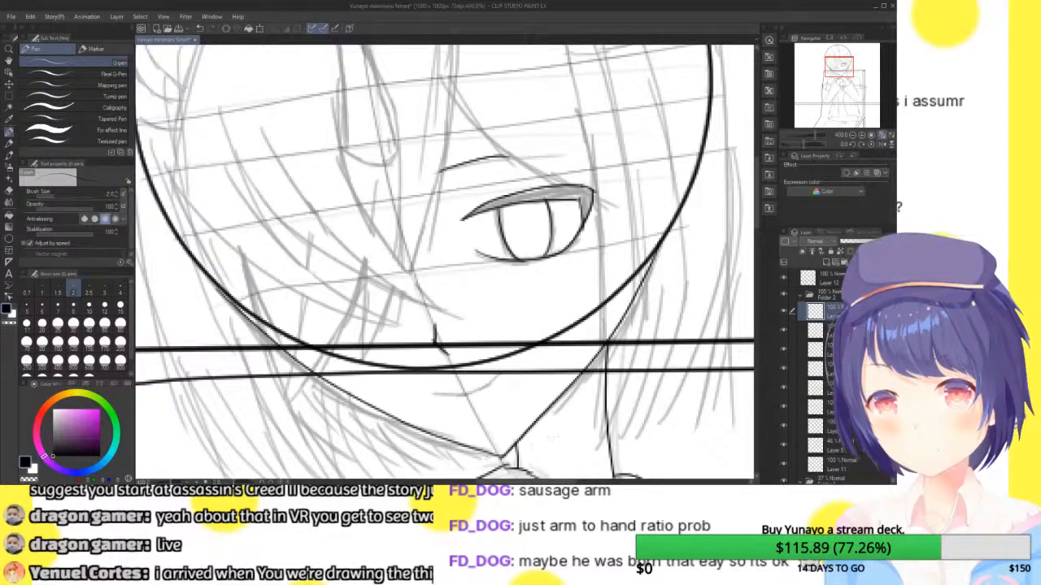
{"action": "left_click", "coordinate": [852, 136]}
{"action": "left_click", "coordinate": [862, 135]}
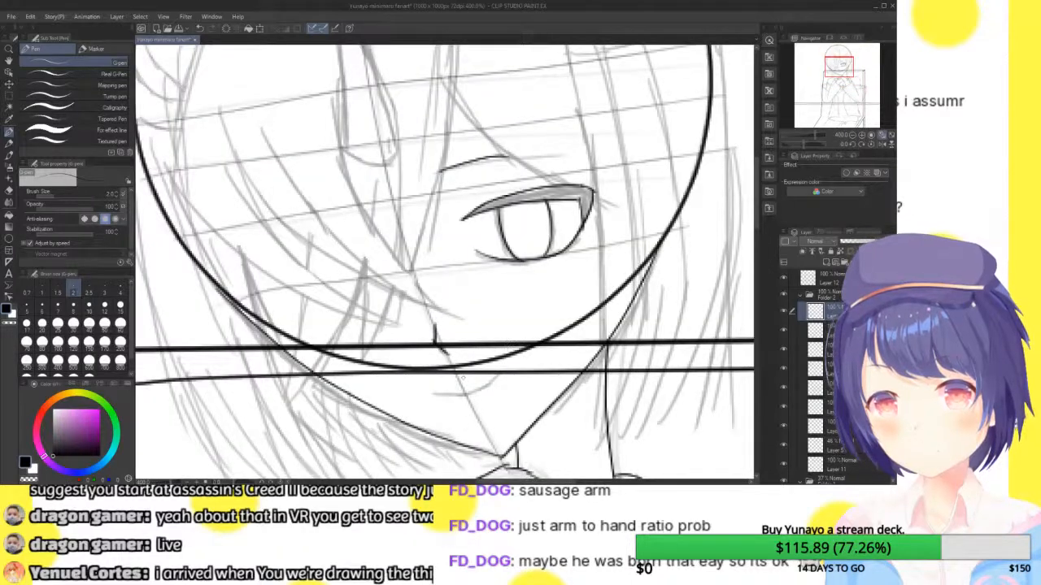
{"action": "left_click_drag", "start_coordinate": [451, 395], "coordinate": [492, 373]}
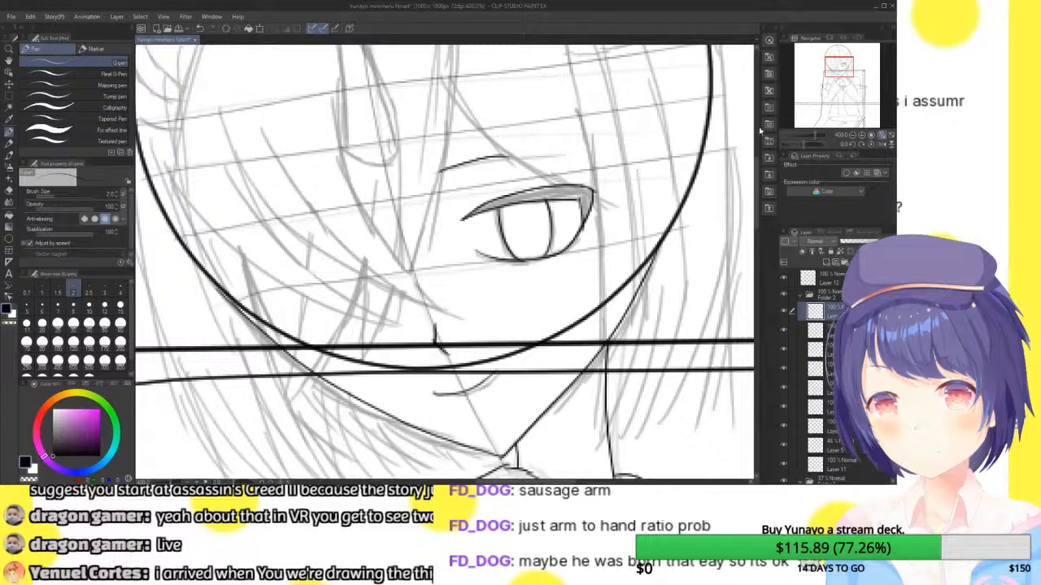
- Lower the opacity of Layer 12 with the chair lines and return to the face line-art layer
{"action": "left_click", "coordinate": [852, 136]}
{"action": "left_click", "coordinate": [784, 278]}
{"action": "left_click", "coordinate": [784, 278]}
{"action": "left_click", "coordinate": [823, 280]}
{"action": "left_click", "coordinate": [860, 241]}
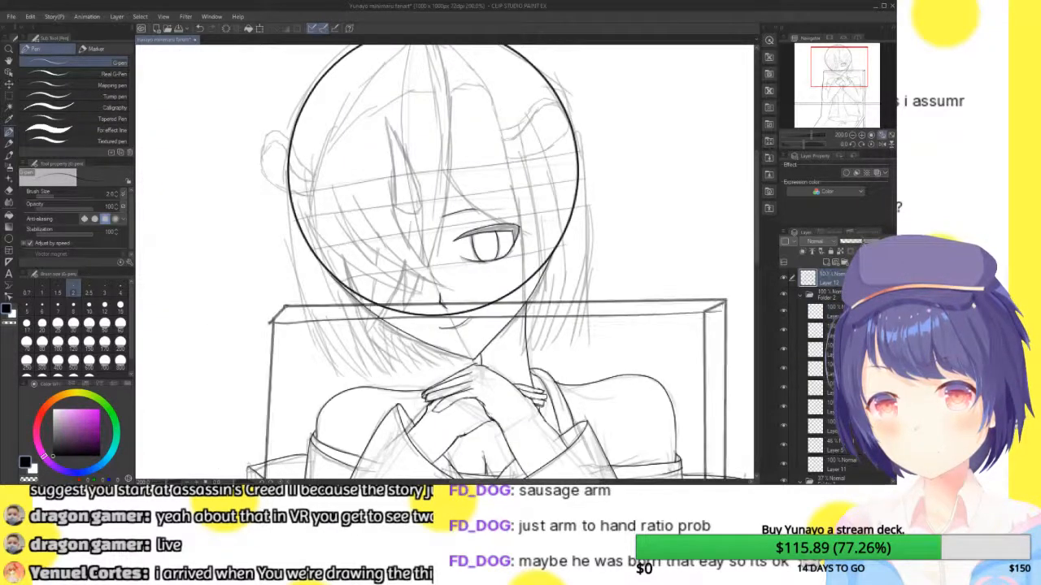
{"action": "left_click", "coordinate": [838, 297]}
{"action": "left_click", "coordinate": [815, 310]}
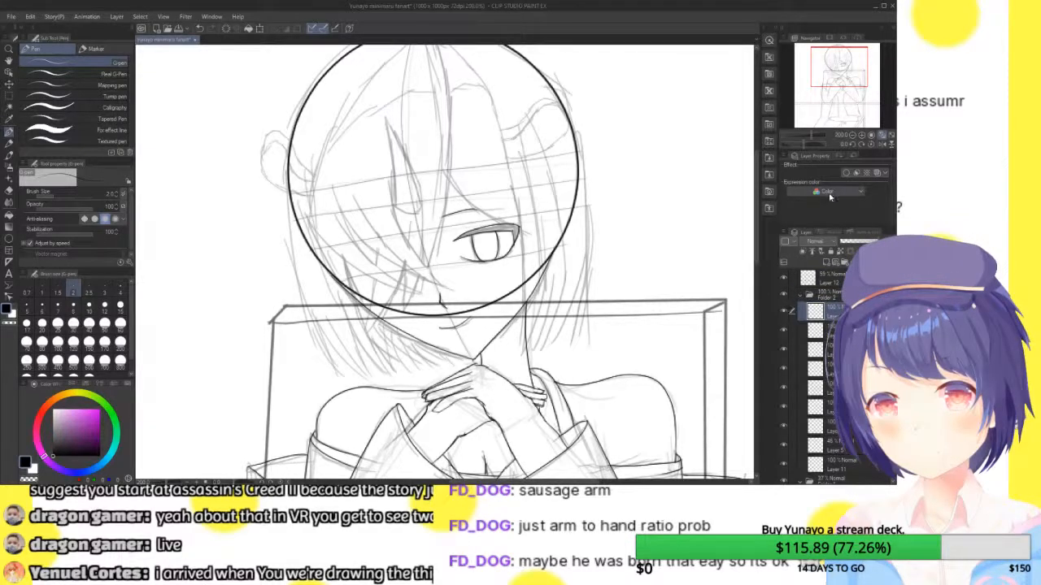
- Ink the pointed horn on the forehead with two long converging sides and a rounded base
{"action": "scroll", "coordinate": [835, 62], "scroll_direction": "up", "scroll_amount": 10}
{"action": "scroll", "coordinate": [835, 62], "scroll_direction": "down", "scroll_amount": 3}
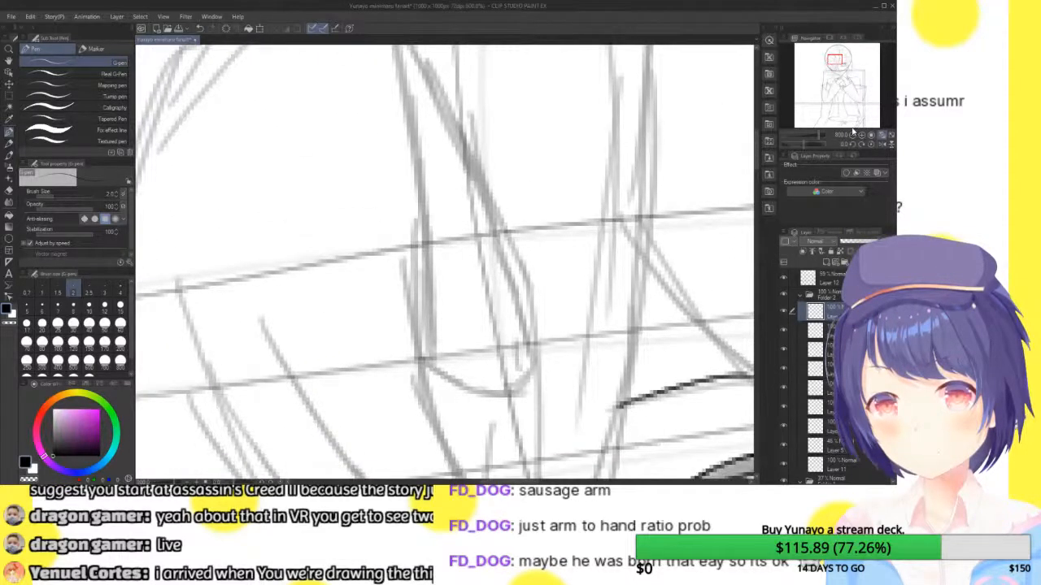
{"action": "mouse_move", "coordinate": [416, 134]}
{"action": "left_mouse_down"}
{"action": "mouse_move", "coordinate": [428, 311]}
{"action": "mouse_move", "coordinate": [477, 326]}
{"action": "mouse_move", "coordinate": [498, 303]}
{"action": "mouse_move", "coordinate": [417, 132]}
{"action": "left_mouse_up"}
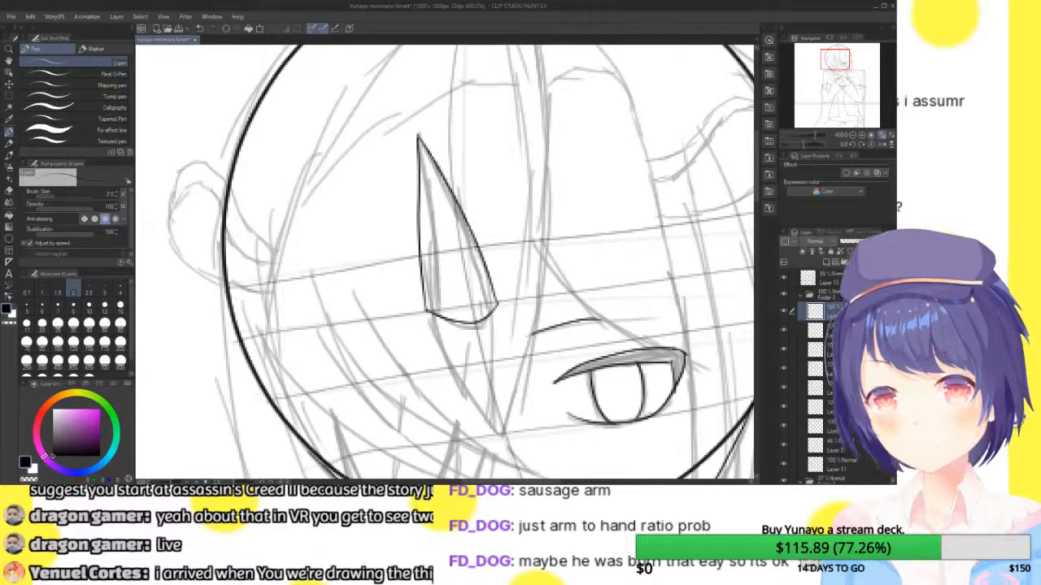
- Ink the rounded ear-like shapes on both sides of the head, each with an inner curve following the outer outline
{"action": "left_click_drag", "start_coordinate": [827, 60], "coordinate": [833, 56]}
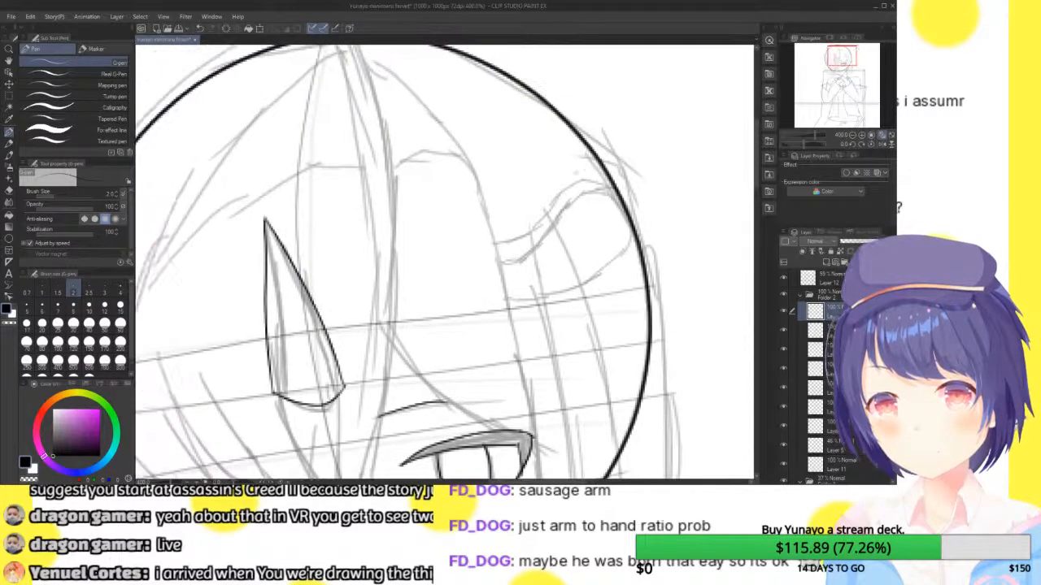
{"action": "mouse_move", "coordinate": [506, 240]}
{"action": "left_mouse_down"}
{"action": "mouse_move", "coordinate": [579, 187]}
{"action": "mouse_move", "coordinate": [622, 213]}
{"action": "mouse_move", "coordinate": [627, 248]}
{"action": "mouse_move", "coordinate": [582, 282]}
{"action": "mouse_move", "coordinate": [503, 294]}
{"action": "left_mouse_up"}
{"action": "mouse_move", "coordinate": [510, 258]}
{"action": "left_mouse_down"}
{"action": "mouse_move", "coordinate": [577, 200]}
{"action": "mouse_move", "coordinate": [623, 213]}
{"action": "left_mouse_up"}
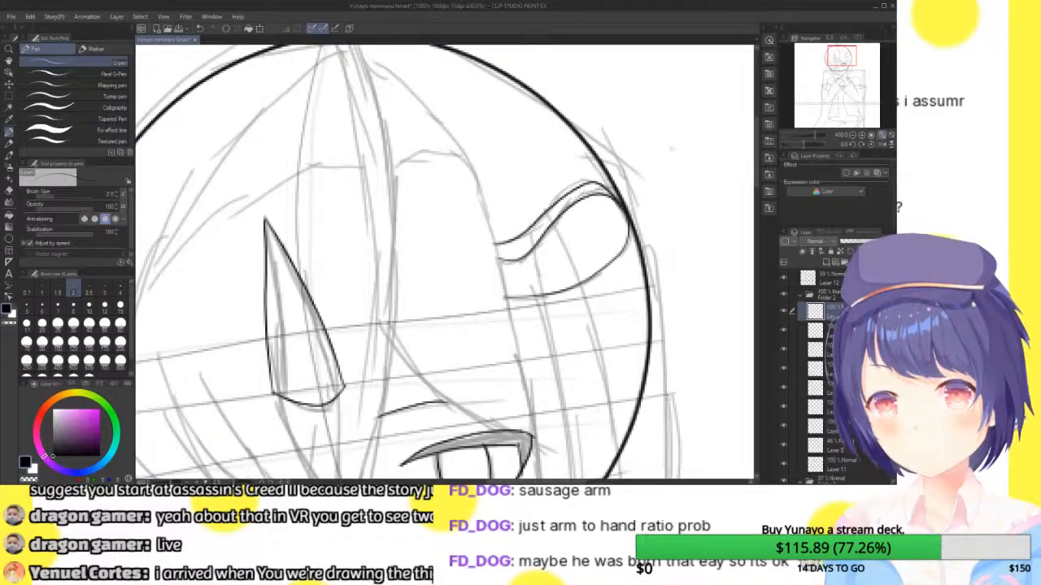
{"action": "left_click_drag", "start_coordinate": [841, 62], "coordinate": [819, 65]}
{"action": "mouse_move", "coordinate": [465, 284]}
{"action": "left_mouse_down"}
{"action": "mouse_move", "coordinate": [395, 201]}
{"action": "mouse_move", "coordinate": [369, 208]}
{"action": "mouse_move", "coordinate": [357, 258]}
{"action": "mouse_move", "coordinate": [366, 284]}
{"action": "mouse_move", "coordinate": [415, 315]}
{"action": "mouse_move", "coordinate": [460, 319]}
{"action": "left_mouse_up"}
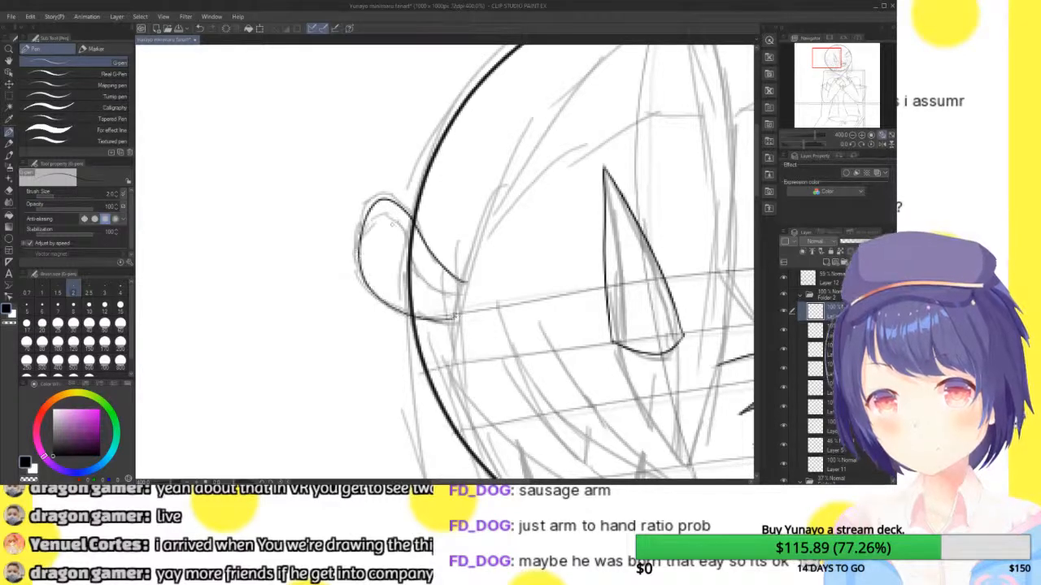
{"action": "mouse_move", "coordinate": [359, 244]}
{"action": "left_mouse_down"}
{"action": "mouse_move", "coordinate": [388, 215]}
{"action": "mouse_move", "coordinate": [410, 221]}
{"action": "mouse_move", "coordinate": [415, 265]}
{"action": "mouse_move", "coordinate": [438, 289]}
{"action": "mouse_move", "coordinate": [465, 283]}
{"action": "left_mouse_up"}
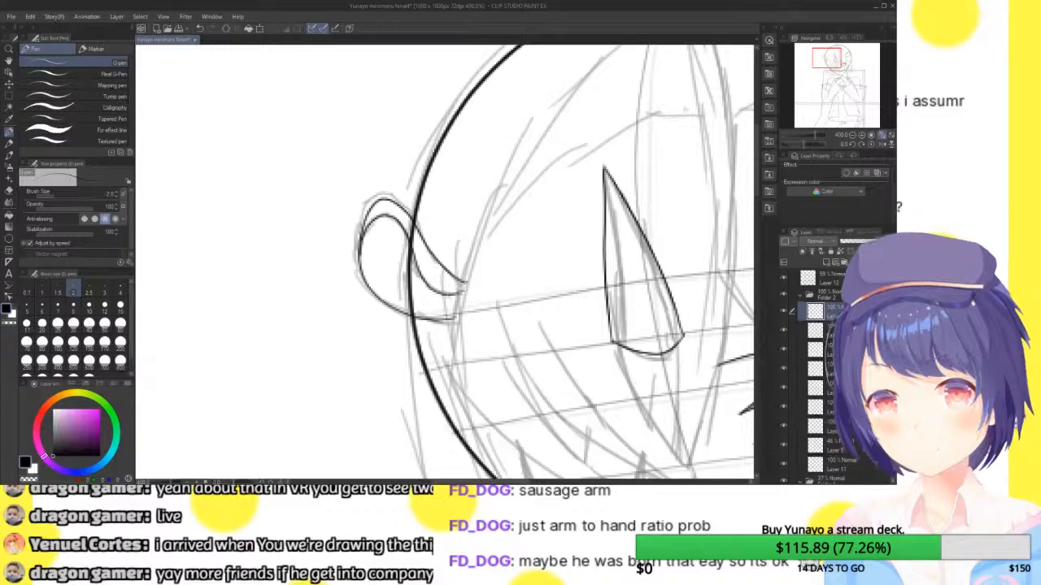
- Ink the long curved fringe strands sweeping from below the horn across the covered eye, tapering to points near the nose
{"action": "left_click_drag", "start_coordinate": [827, 57], "coordinate": [833, 59]}
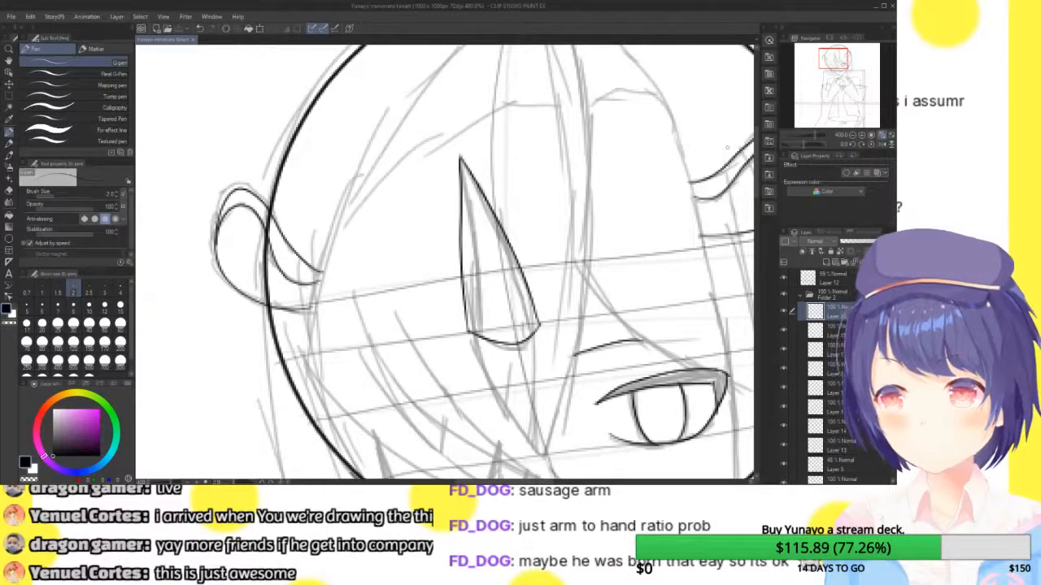
{"action": "left_click_drag", "start_coordinate": [833, 60], "coordinate": [834, 75]}
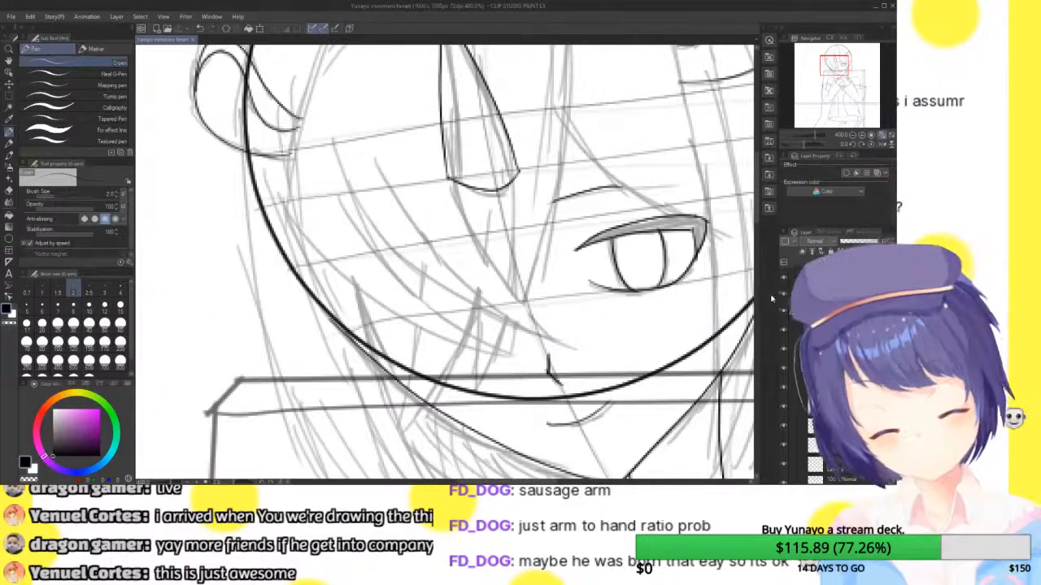
{"action": "mouse_move", "coordinate": [443, 155]}
{"action": "left_mouse_down"}
{"action": "mouse_move", "coordinate": [445, 188]}
{"action": "mouse_move", "coordinate": [488, 258]}
{"action": "mouse_move", "coordinate": [573, 342]}
{"action": "left_mouse_up"}
{"action": "mouse_move", "coordinate": [375, 161]}
{"action": "left_mouse_down"}
{"action": "mouse_move", "coordinate": [425, 238]}
{"action": "mouse_move", "coordinate": [511, 310]}
{"action": "mouse_move", "coordinate": [586, 353]}
{"action": "left_mouse_up"}
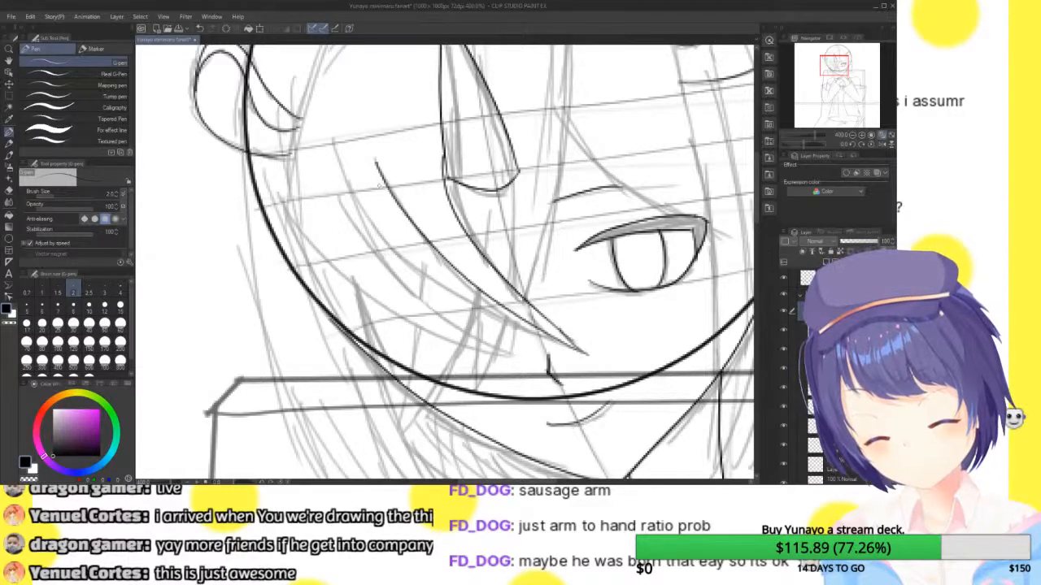
{"action": "mouse_move", "coordinate": [340, 163]}
{"action": "left_mouse_down"}
{"action": "mouse_move", "coordinate": [415, 268]}
{"action": "mouse_move", "coordinate": [474, 310]}
{"action": "mouse_move", "coordinate": [566, 345]}
{"action": "left_mouse_up"}
{"action": "mouse_move", "coordinate": [348, 188]}
{"action": "left_mouse_down"}
{"action": "mouse_move", "coordinate": [384, 259]}
{"action": "mouse_move", "coordinate": [447, 322]}
{"action": "mouse_move", "coordinate": [525, 354]}
{"action": "left_mouse_up"}
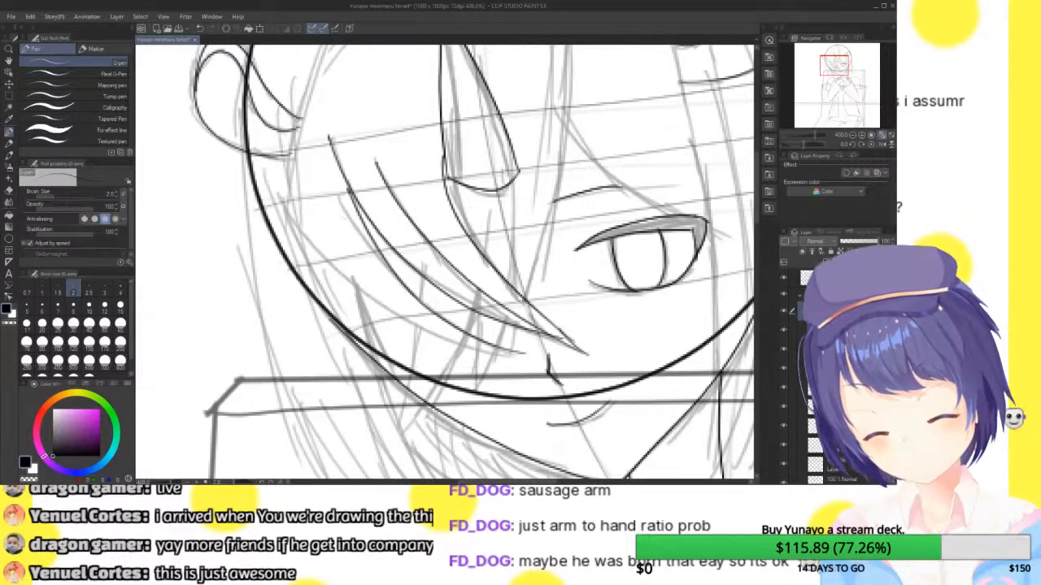
{"action": "mouse_move", "coordinate": [288, 185]}
{"action": "left_mouse_down"}
{"action": "mouse_move", "coordinate": [324, 270]}
{"action": "mouse_move", "coordinate": [386, 309]}
{"action": "mouse_move", "coordinate": [528, 354]}
{"action": "left_mouse_up"}
- Extend the central hair strand from the parting down past the horn, with an inner line converging to its pointed tip
{"action": "left_click_drag", "start_coordinate": [834, 70], "coordinate": [839, 62]}
{"action": "left_click", "coordinate": [852, 135]}
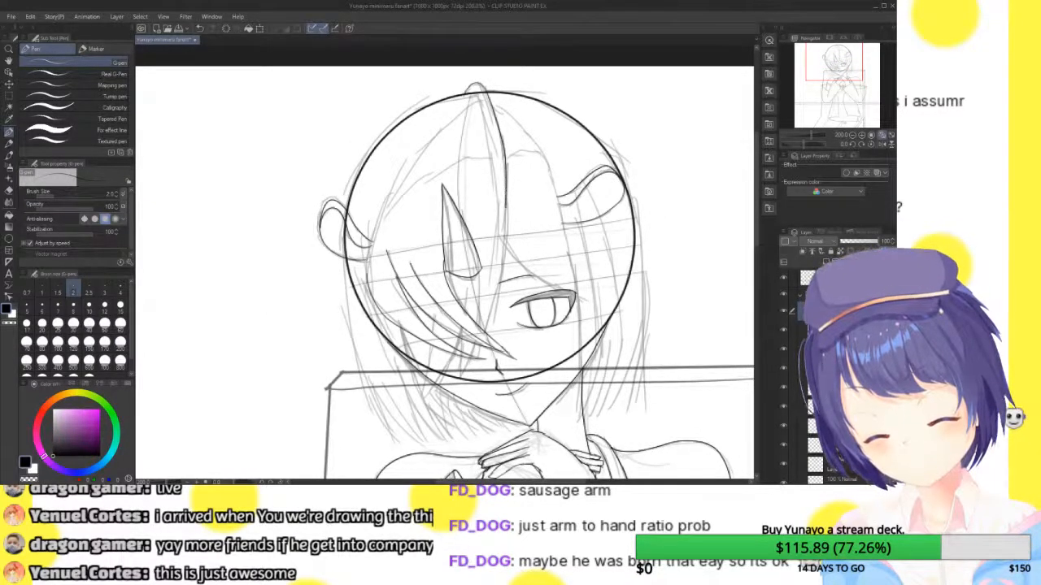
{"action": "left_click_drag", "start_coordinate": [506, 245], "coordinate": [500, 286]}
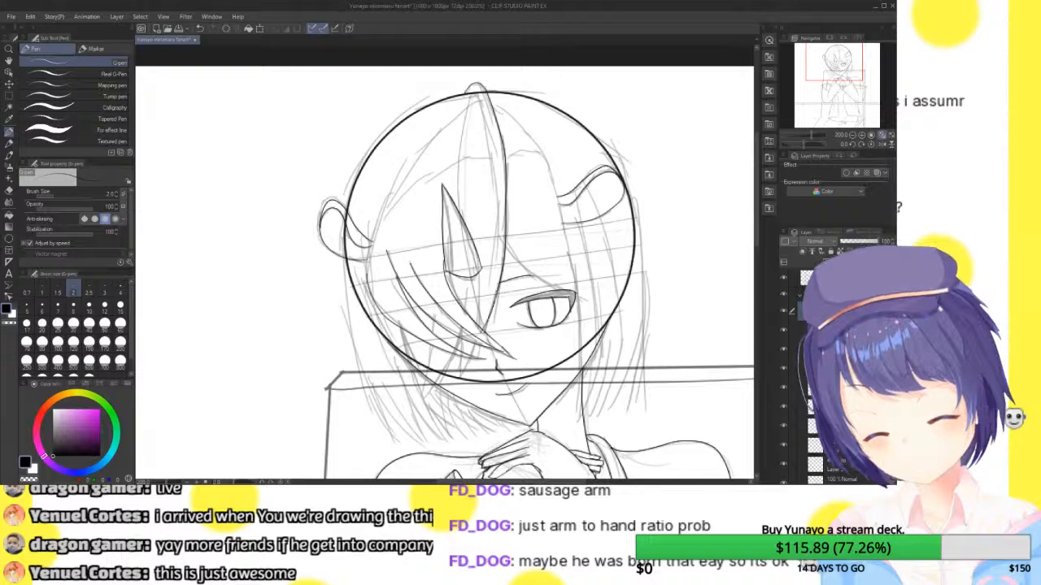
{"action": "left_click_drag", "start_coordinate": [488, 127], "coordinate": [489, 283]}
- Ink the short pointed strand ends between and below the fringe strands, beneath the horn and over the cheek
{"action": "left_click", "coordinate": [864, 135]}
{"action": "left_click_drag", "start_coordinate": [833, 67], "coordinate": [836, 65]}
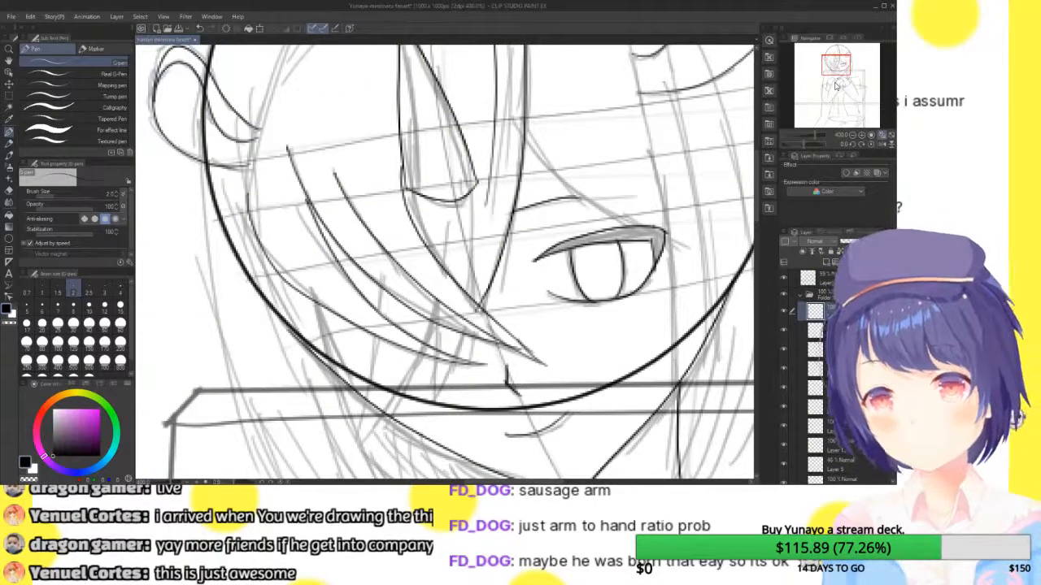
{"action": "mouse_move", "coordinate": [474, 195]}
{"action": "left_mouse_down"}
{"action": "mouse_move", "coordinate": [472, 239]}
{"action": "mouse_move", "coordinate": [439, 273]}
{"action": "left_mouse_up"}
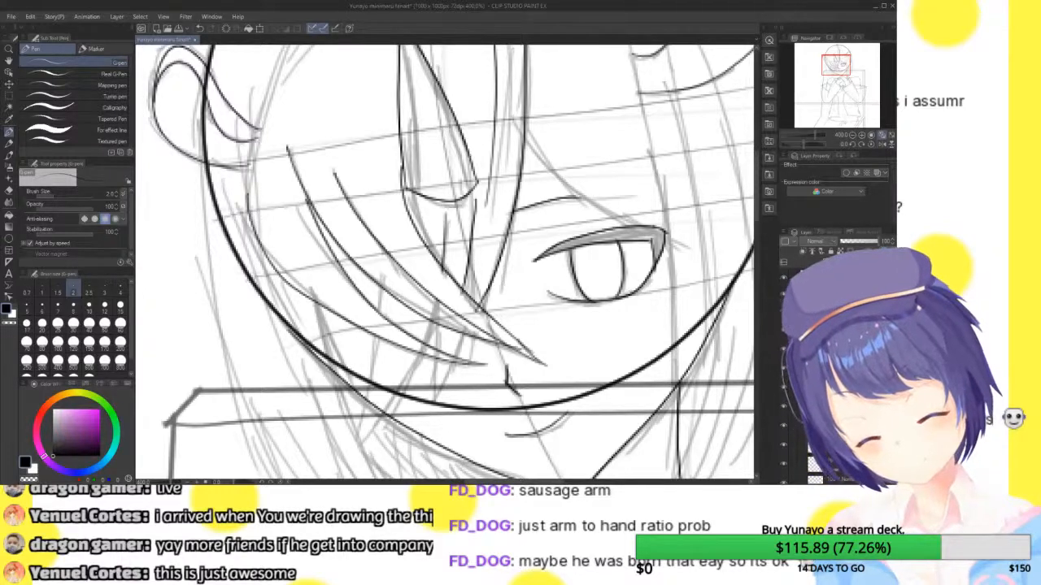
{"action": "left_click_drag", "start_coordinate": [461, 338], "coordinate": [428, 397]}
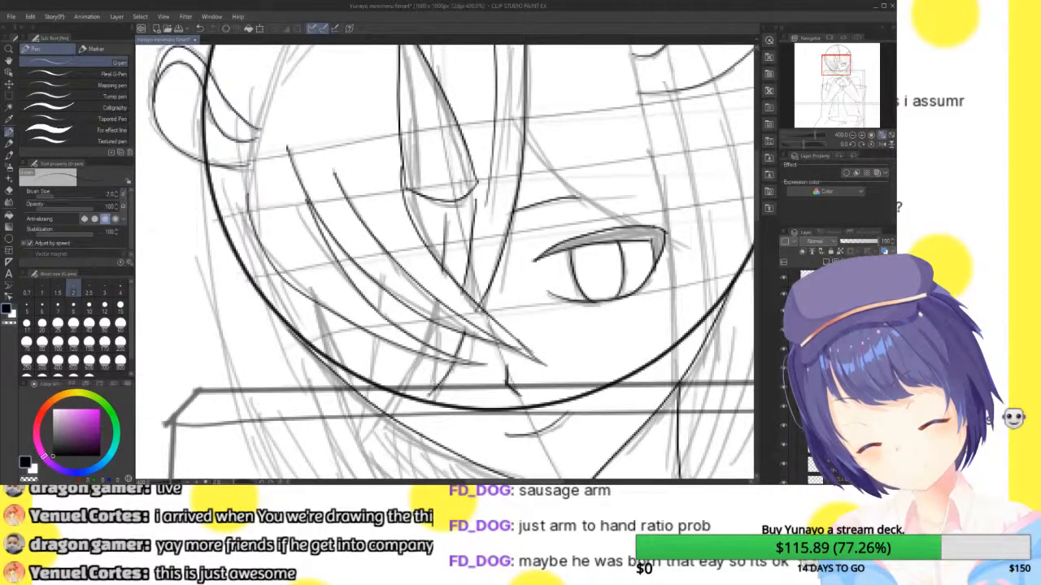
{"action": "mouse_move", "coordinate": [437, 323]}
{"action": "left_mouse_down"}
{"action": "mouse_move", "coordinate": [436, 356]}
{"action": "mouse_move", "coordinate": [353, 448]}
{"action": "left_mouse_up"}
{"action": "left_click_drag", "start_coordinate": [373, 334], "coordinate": [361, 422]}
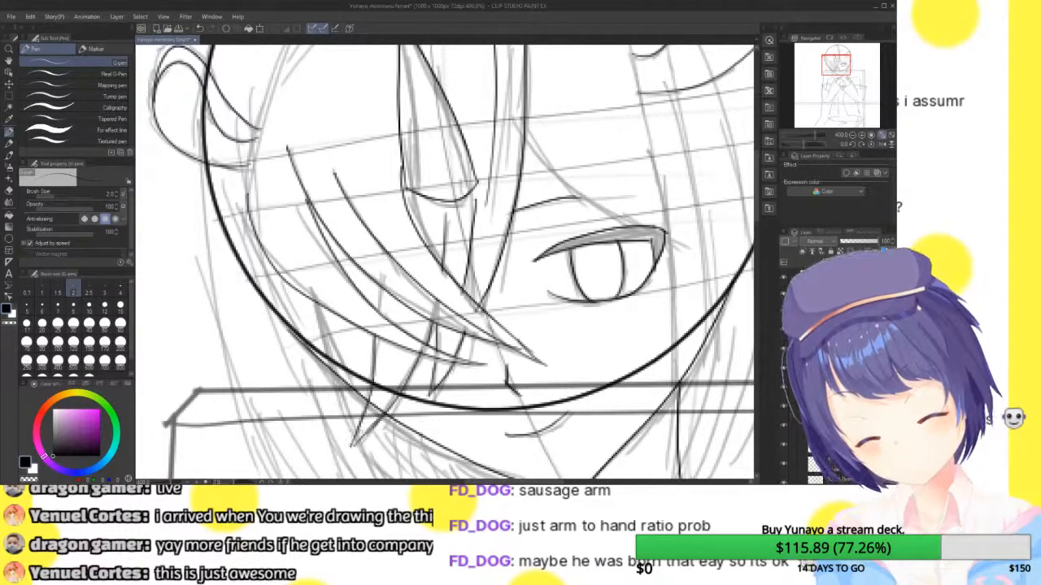
{"action": "key", "text": "ctrl+z"}
{"action": "left_click_drag", "start_coordinate": [381, 337], "coordinate": [362, 431]}
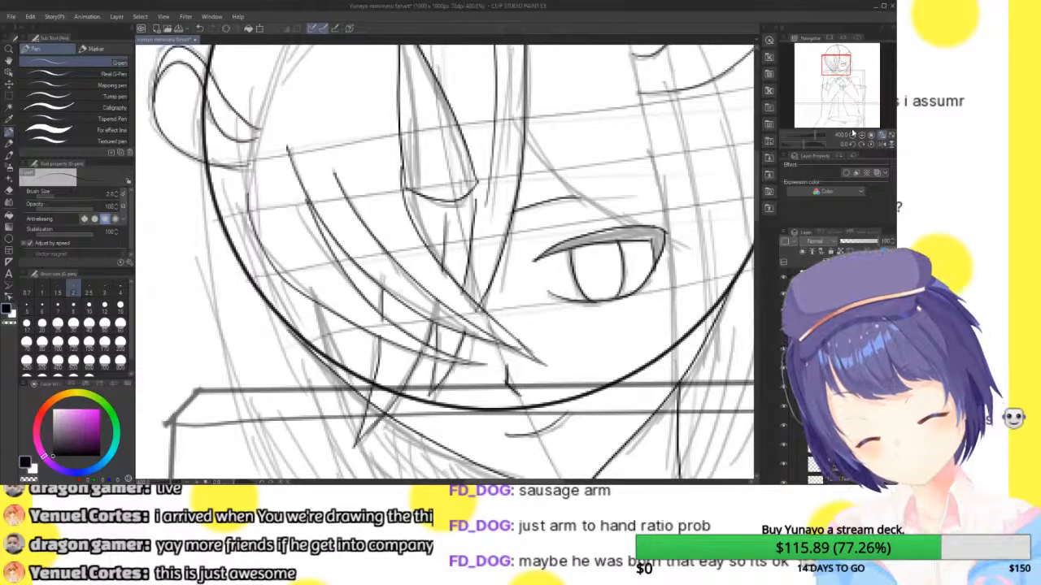
- Ink the inner side lock running from beside the covered eye down past the jaw, with split pointed tips
{"action": "scroll", "coordinate": [850, 97], "scroll_direction": "down", "scroll_amount": 2}
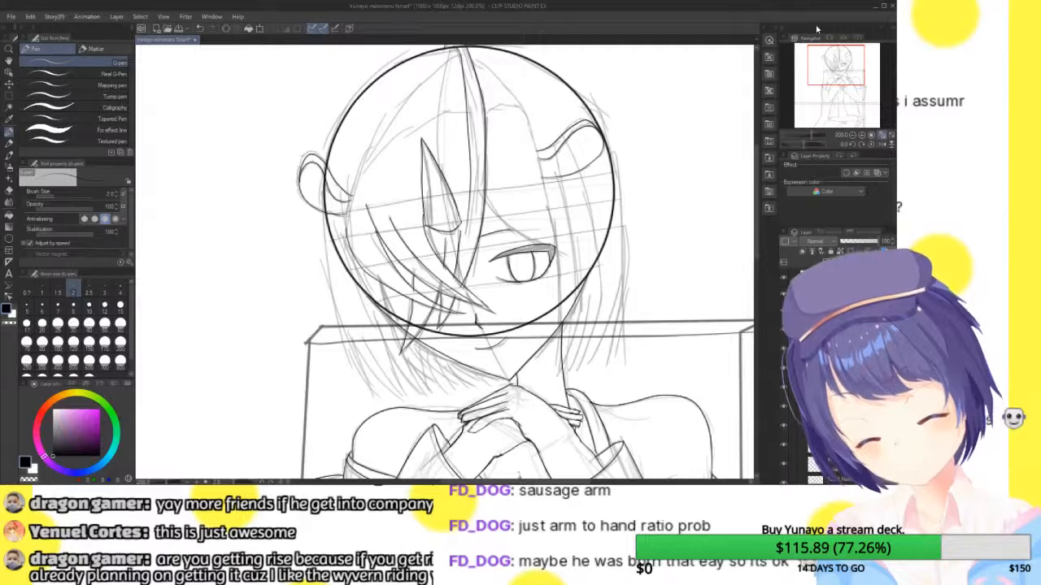
{"action": "left_click_drag", "start_coordinate": [437, 68], "coordinate": [456, 56]}
{"action": "left_click_drag", "start_coordinate": [414, 82], "coordinate": [440, 66]}
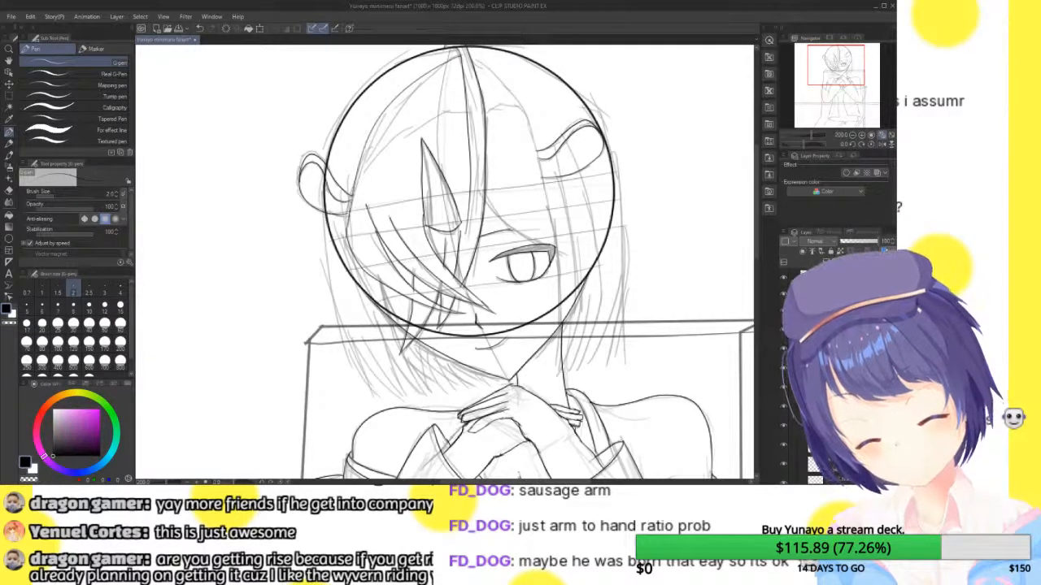
{"action": "mouse_move", "coordinate": [361, 286]}
{"action": "left_mouse_down"}
{"action": "mouse_move", "coordinate": [399, 362]}
{"action": "mouse_move", "coordinate": [429, 393]}
{"action": "left_mouse_up"}
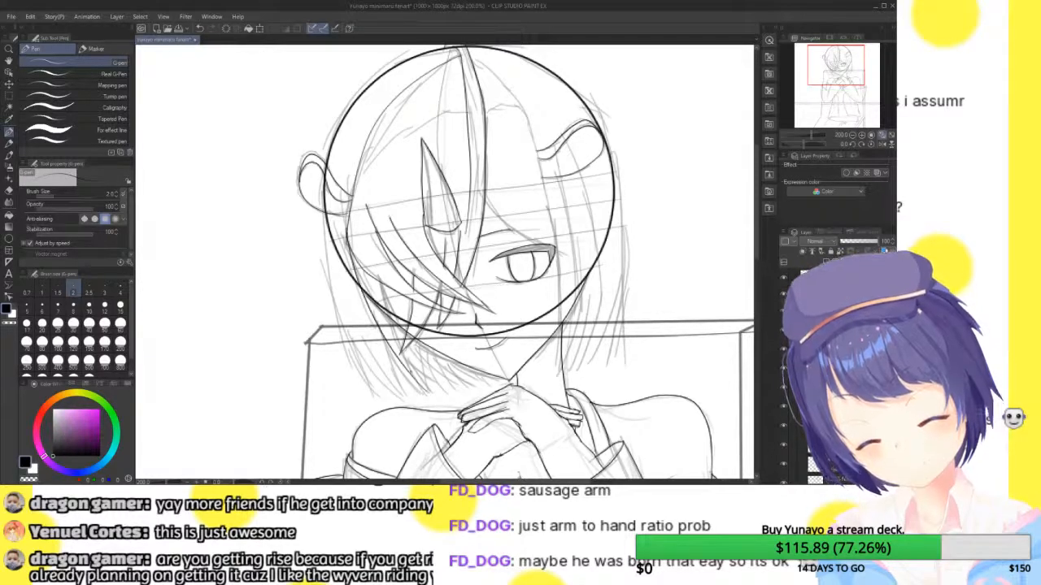
{"action": "left_click_drag", "start_coordinate": [382, 345], "coordinate": [396, 379]}
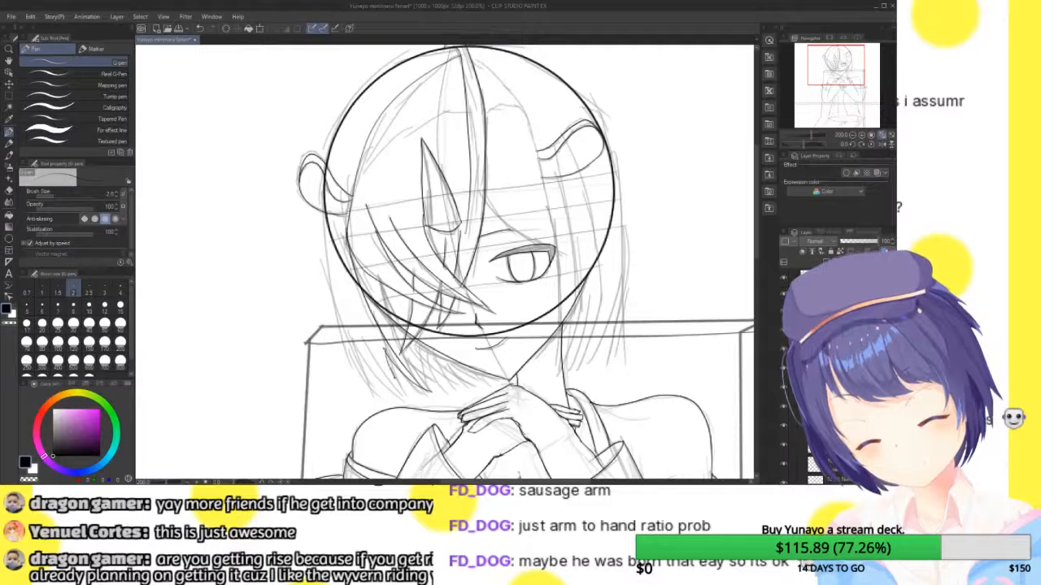
{"action": "key", "text": "ctrl+z"}
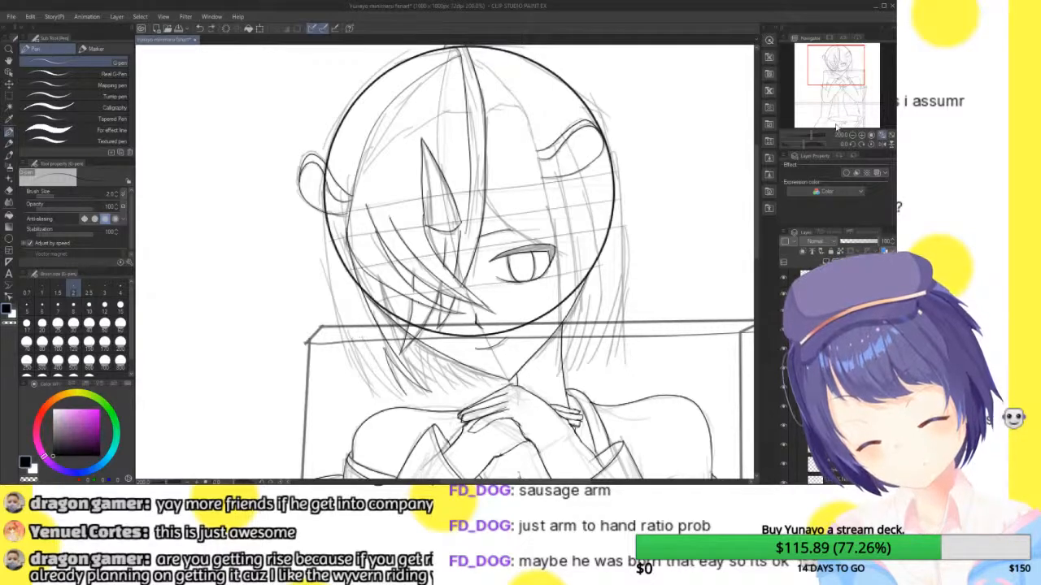
- Ink overlapping pointed strand tips at the lower end of the side hair, above the shoulder on the covered-eye side
{"action": "left_click", "coordinate": [862, 135]}
{"action": "left_click", "coordinate": [862, 135]}
{"action": "left_click", "coordinate": [830, 80]}
{"action": "left_click_drag", "start_coordinate": [830, 80], "coordinate": [829, 75]}
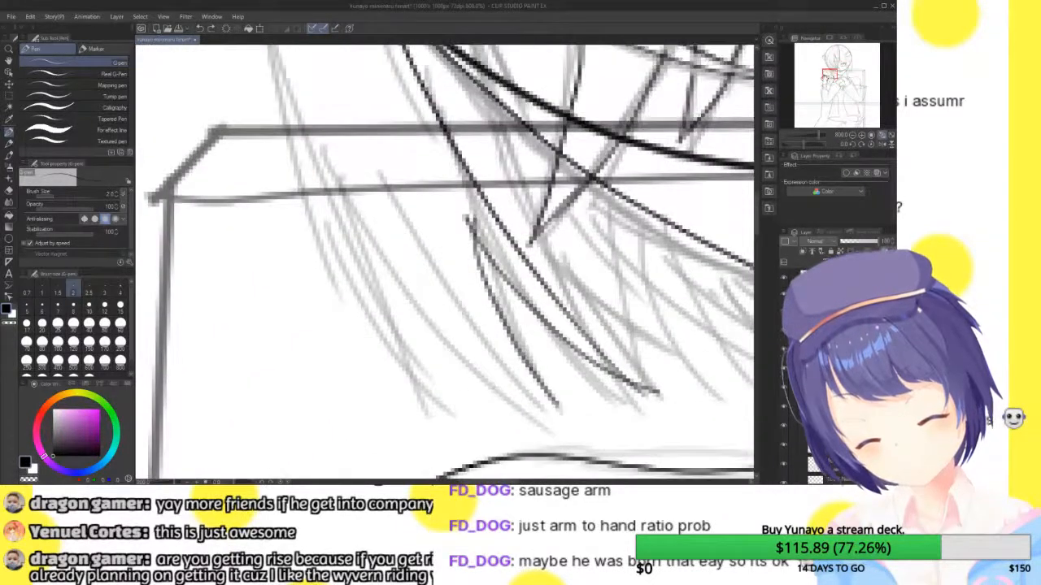
{"action": "mouse_move", "coordinate": [378, 167]}
{"action": "left_mouse_down"}
{"action": "mouse_move", "coordinate": [468, 310]}
{"action": "mouse_move", "coordinate": [561, 411]}
{"action": "left_mouse_up"}
{"action": "mouse_move", "coordinate": [379, 169]}
{"action": "left_mouse_down"}
{"action": "mouse_move", "coordinate": [460, 351]}
{"action": "mouse_move", "coordinate": [504, 403]}
{"action": "left_mouse_up"}
{"action": "mouse_move", "coordinate": [311, 154]}
{"action": "left_mouse_down"}
{"action": "mouse_move", "coordinate": [415, 330]}
{"action": "mouse_move", "coordinate": [517, 413]}
{"action": "left_mouse_up"}
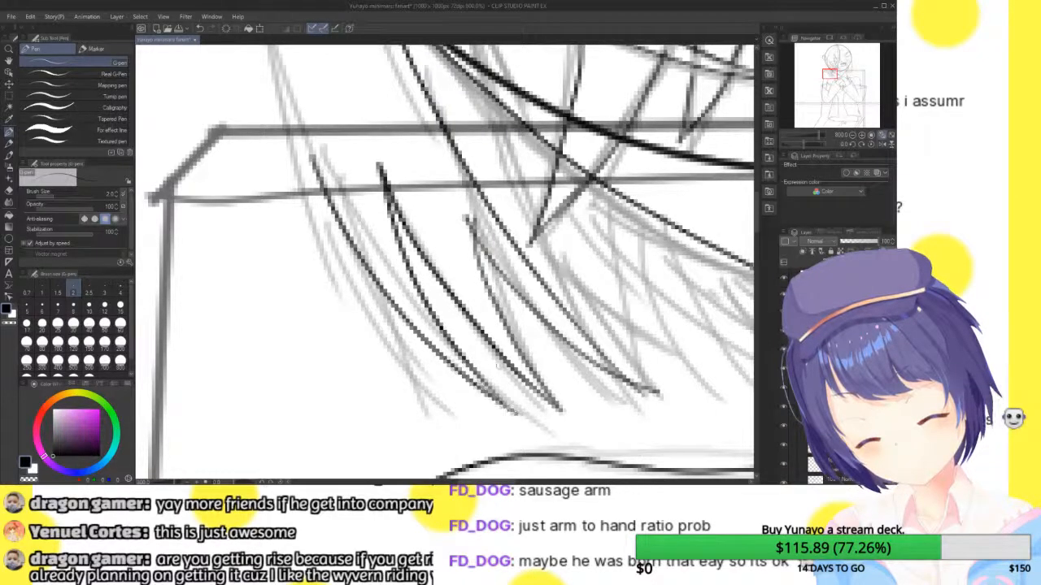
{"action": "left_click_drag", "start_coordinate": [356, 255], "coordinate": [455, 435]}
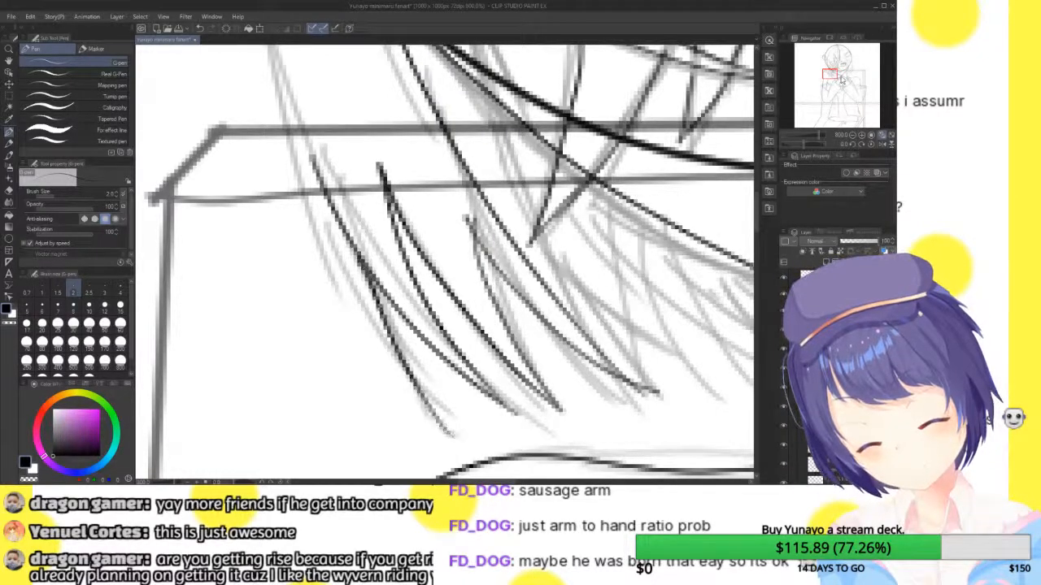
{"action": "mouse_move", "coordinate": [256, 45]}
{"action": "left_mouse_down"}
{"action": "mouse_move", "coordinate": [275, 187]}
{"action": "mouse_move", "coordinate": [330, 293]}
{"action": "mouse_move", "coordinate": [458, 443]}
{"action": "left_mouse_up"}
- Ink the outer hair contour from below the ear down to the side hair tips on the covered-eye side
{"action": "left_click_drag", "start_coordinate": [830, 73], "coordinate": [827, 65]}
{"action": "left_click", "coordinate": [852, 135]}
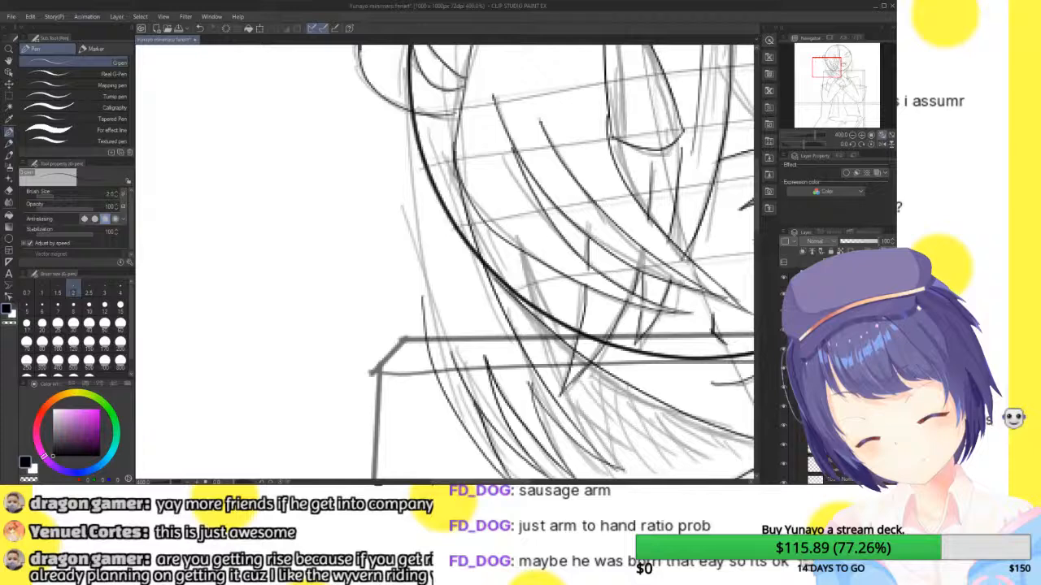
{"action": "left_click_drag", "start_coordinate": [406, 107], "coordinate": [425, 332]}
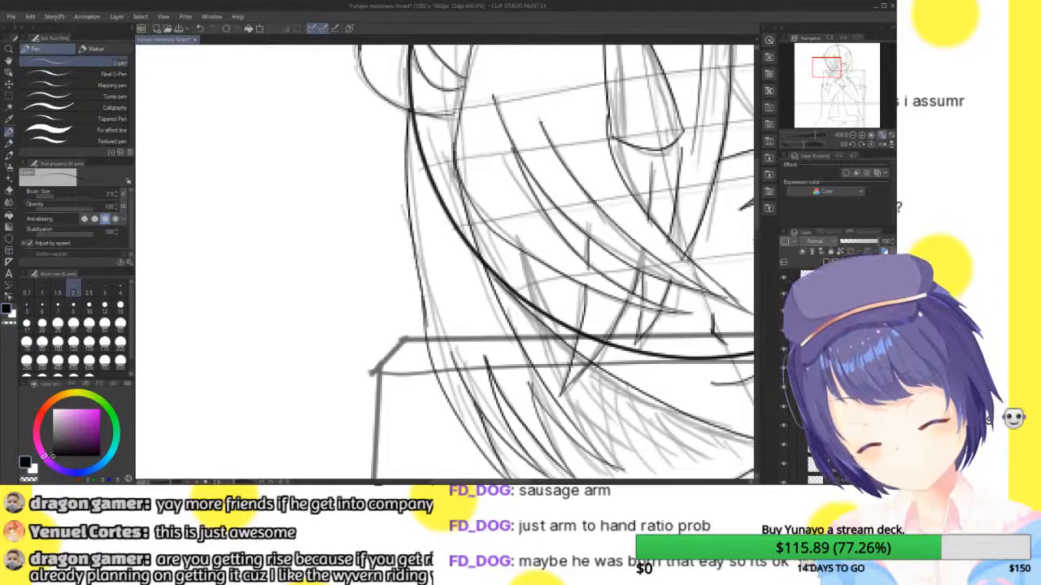
- Ink the row of short pointed back-hair strands below the jawline, shrinking from the side lock towards the chin
{"action": "left_click_drag", "start_coordinate": [831, 65], "coordinate": [837, 72]}
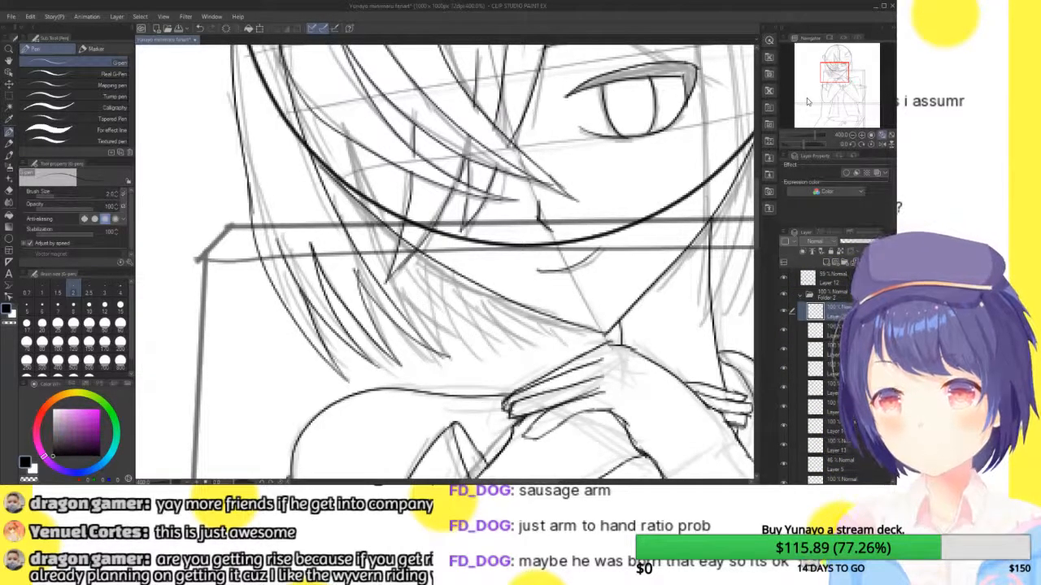
{"action": "left_click", "coordinate": [863, 136]}
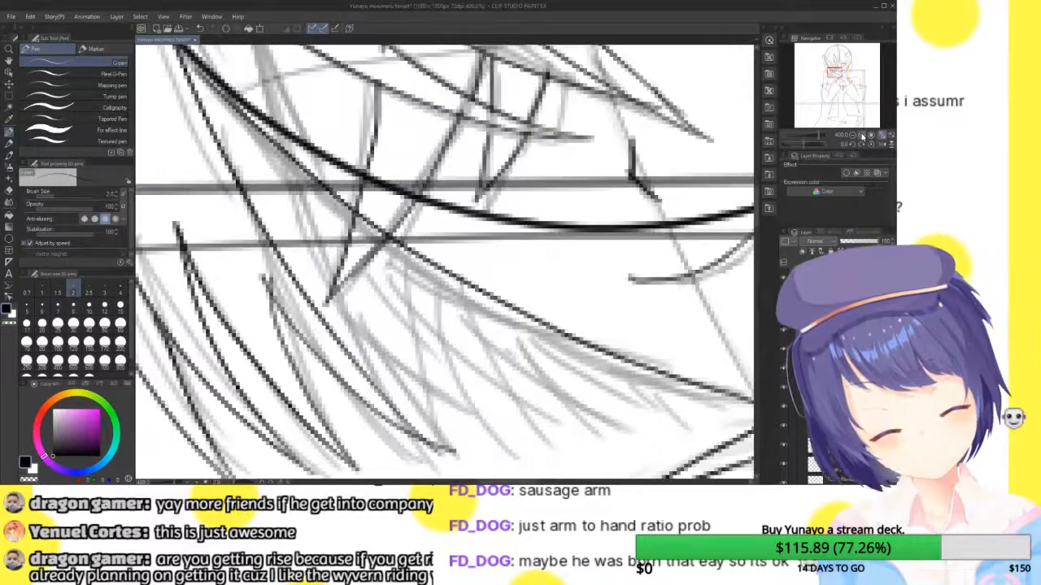
{"action": "left_click_drag", "start_coordinate": [831, 73], "coordinate": [832, 76]}
{"action": "mouse_move", "coordinate": [362, 135]}
{"action": "left_mouse_down"}
{"action": "mouse_move", "coordinate": [371, 247]}
{"action": "mouse_move", "coordinate": [424, 342]}
{"action": "left_mouse_up"}
{"action": "left_click_drag", "start_coordinate": [347, 301], "coordinate": [423, 342]}
{"action": "left_click_drag", "start_coordinate": [363, 202], "coordinate": [463, 324]}
{"action": "mouse_move", "coordinate": [397, 169]}
{"action": "left_mouse_down"}
{"action": "mouse_move", "coordinate": [415, 237]}
{"action": "mouse_move", "coordinate": [473, 332]}
{"action": "left_mouse_up"}
{"action": "mouse_move", "coordinate": [394, 192]}
{"action": "left_mouse_down"}
{"action": "mouse_move", "coordinate": [440, 268]}
{"action": "mouse_move", "coordinate": [524, 325]}
{"action": "left_mouse_up"}
{"action": "mouse_move", "coordinate": [445, 210]}
{"action": "left_mouse_down"}
{"action": "mouse_move", "coordinate": [490, 292]}
{"action": "mouse_move", "coordinate": [530, 329]}
{"action": "left_mouse_up"}
{"action": "left_click_drag", "start_coordinate": [453, 218], "coordinate": [589, 299]}
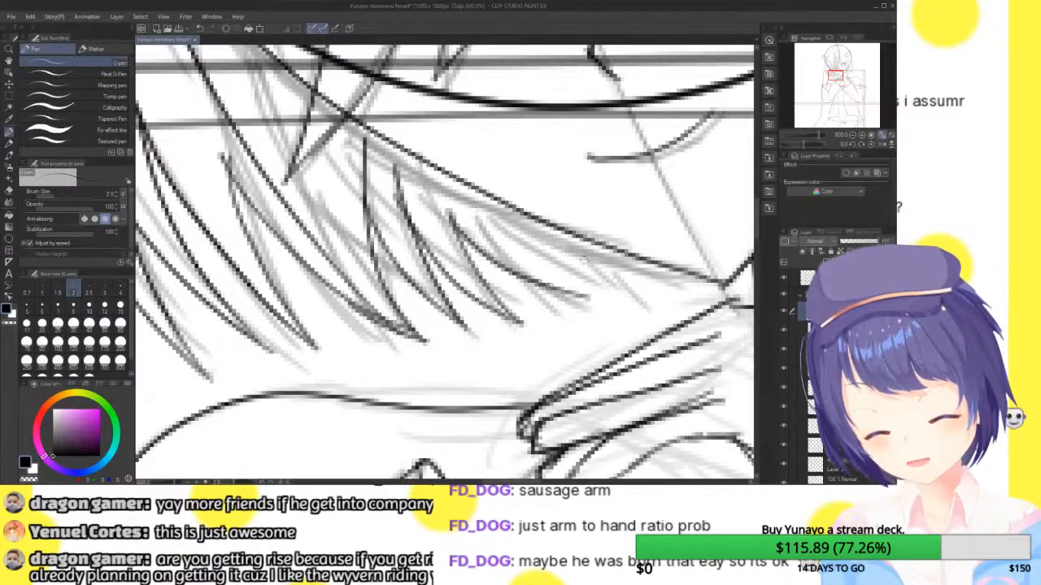
{"action": "left_click_drag", "start_coordinate": [516, 205], "coordinate": [600, 299]}
{"action": "left_click_drag", "start_coordinate": [540, 242], "coordinate": [628, 288]}
{"action": "left_click_drag", "start_coordinate": [590, 237], "coordinate": [629, 291]}
{"action": "left_click", "coordinate": [852, 136]}
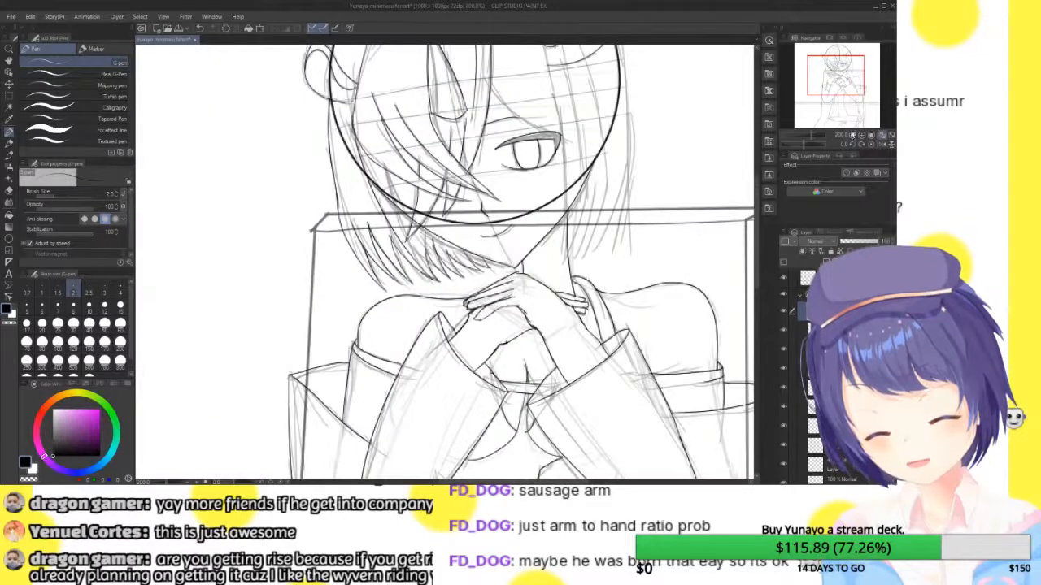
- Ink the curved fringe strand from the central lock down to the outer corner of the visible eye
{"action": "mouse_move", "coordinate": [847, 78]}
{"action": "left_mouse_down"}
{"action": "mouse_move", "coordinate": [855, 67]}
{"action": "mouse_move", "coordinate": [844, 63]}
{"action": "left_mouse_up"}
{"action": "left_click", "coordinate": [869, 135]}
{"action": "mouse_move", "coordinate": [367, 118]}
{"action": "left_mouse_down"}
{"action": "mouse_move", "coordinate": [415, 199]}
{"action": "mouse_move", "coordinate": [562, 303]}
{"action": "mouse_move", "coordinate": [675, 358]}
{"action": "left_mouse_up"}
{"action": "left_click_drag", "start_coordinate": [841, 63], "coordinate": [846, 66]}
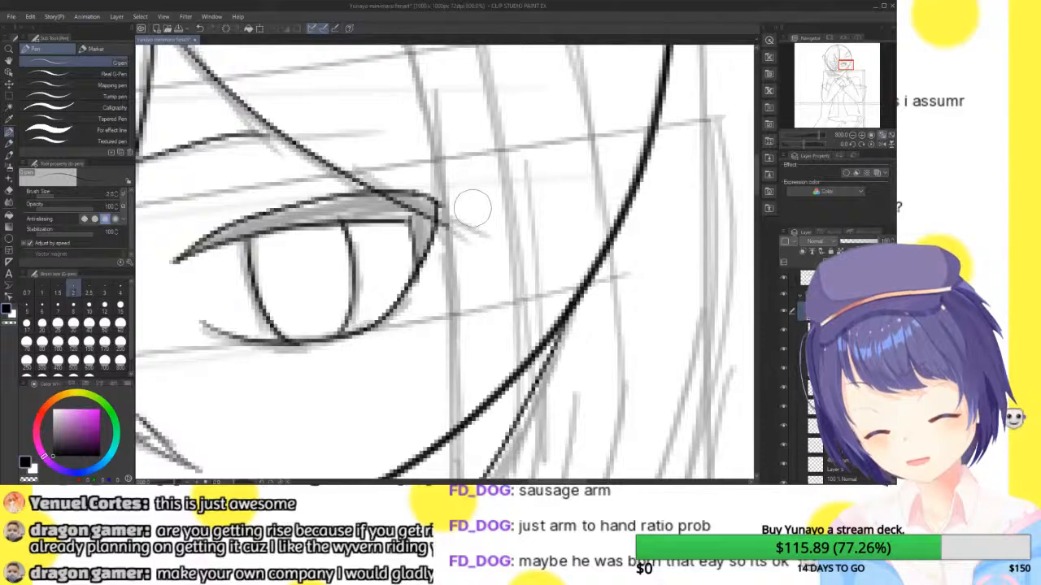
- Ink the long curved hair line arching up above the horn towards the parting at the crown
{"action": "left_click", "coordinate": [851, 135]}
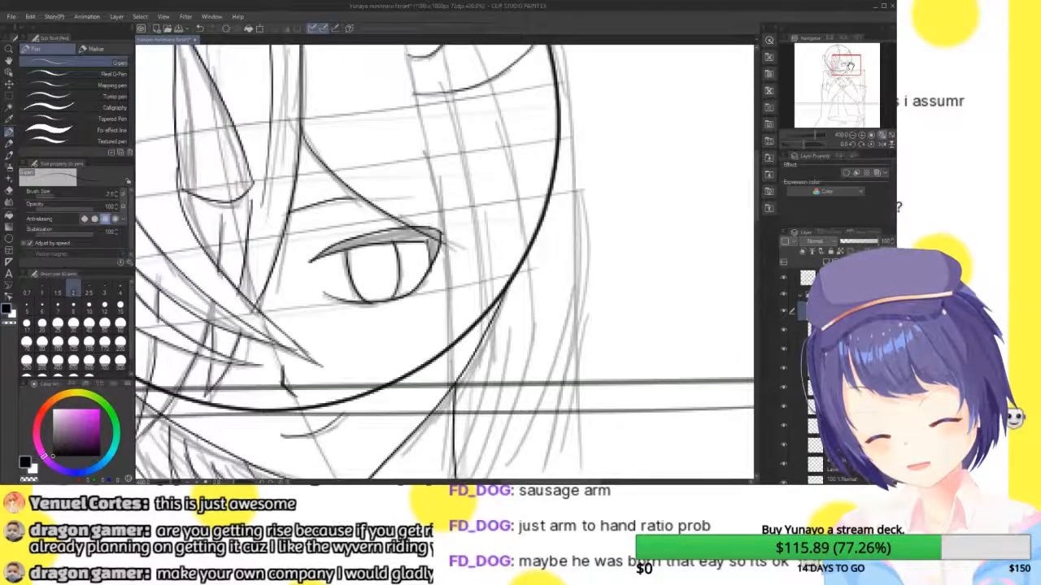
{"action": "left_click", "coordinate": [846, 56]}
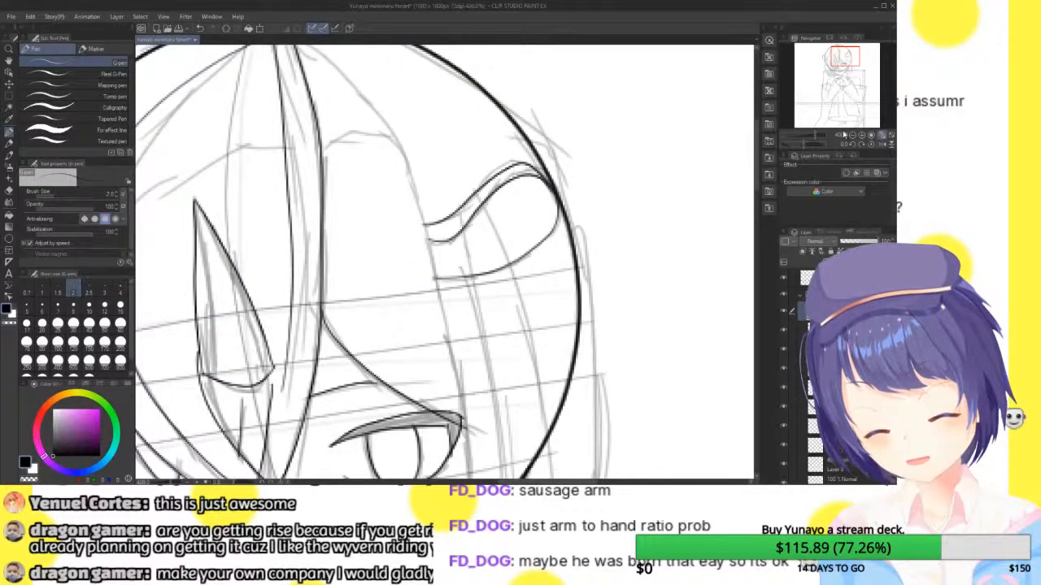
{"action": "left_click", "coordinate": [853, 136]}
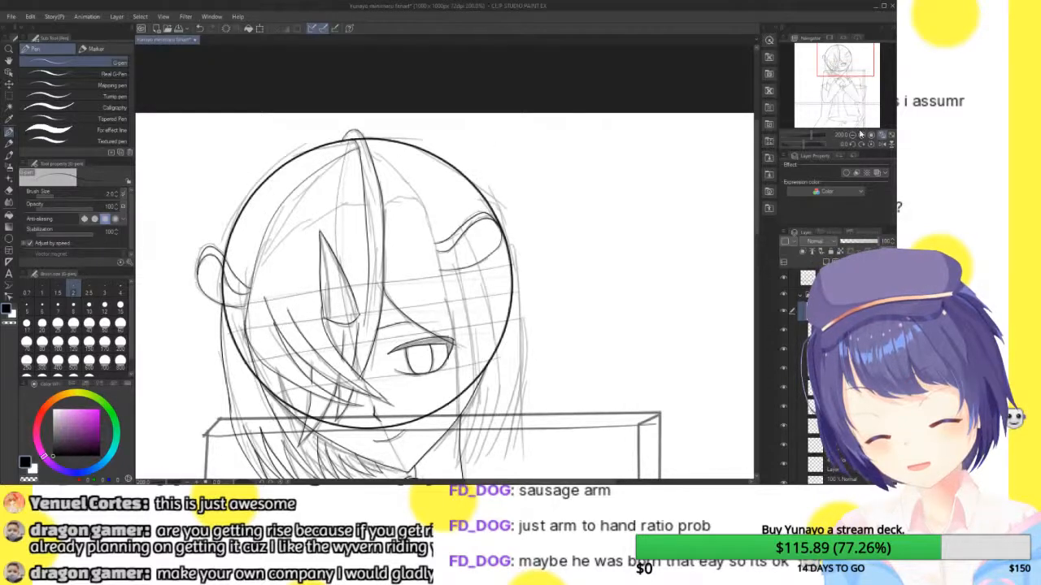
{"action": "scroll", "coordinate": [825, 59], "scroll_direction": "up", "scroll_amount": 6}
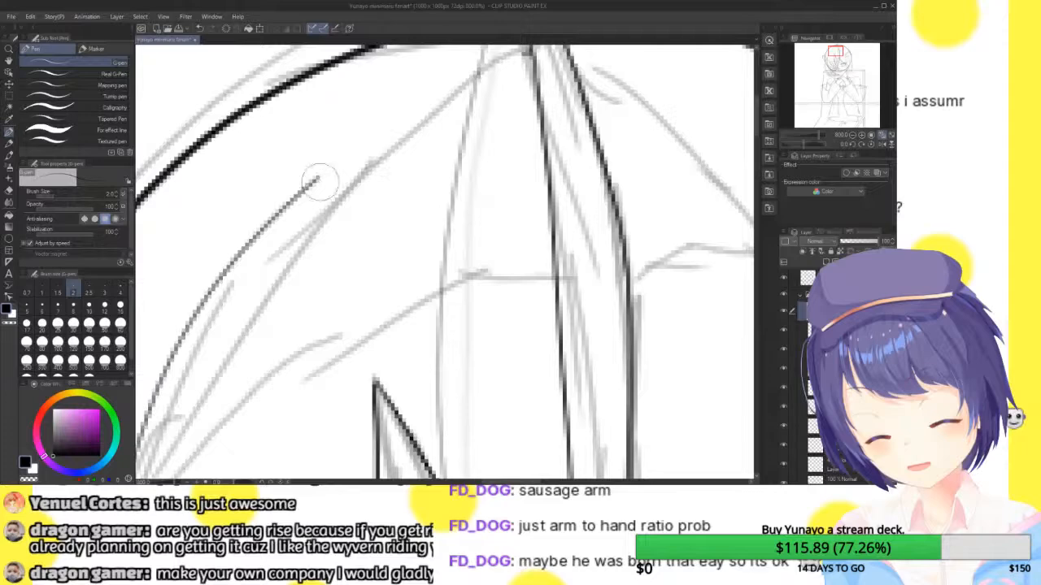
{"action": "mouse_move", "coordinate": [284, 210]}
{"action": "left_mouse_down"}
{"action": "mouse_move", "coordinate": [299, 192]}
{"action": "mouse_move", "coordinate": [539, 109]}
{"action": "mouse_move", "coordinate": [703, 111]}
{"action": "left_mouse_up"}
- Ink the hair edge from the crown past the ear on the visible-eye side, continuing down beside the outer eye corner
{"action": "left_click_drag", "start_coordinate": [838, 49], "coordinate": [846, 53]}
{"action": "left_click", "coordinate": [853, 136]}
{"action": "mouse_move", "coordinate": [340, 125]}
{"action": "left_mouse_down"}
{"action": "mouse_move", "coordinate": [381, 159]}
{"action": "mouse_move", "coordinate": [423, 245]}
{"action": "mouse_move", "coordinate": [428, 315]}
{"action": "left_mouse_up"}
{"action": "key", "text": "ctrl+z"}
{"action": "mouse_move", "coordinate": [339, 139]}
{"action": "left_mouse_down"}
{"action": "mouse_move", "coordinate": [392, 218]}
{"action": "mouse_move", "coordinate": [431, 380]}
{"action": "left_mouse_up"}
{"action": "left_click_drag", "start_coordinate": [848, 56], "coordinate": [847, 64]}
{"action": "left_click_drag", "start_coordinate": [427, 236], "coordinate": [463, 460]}
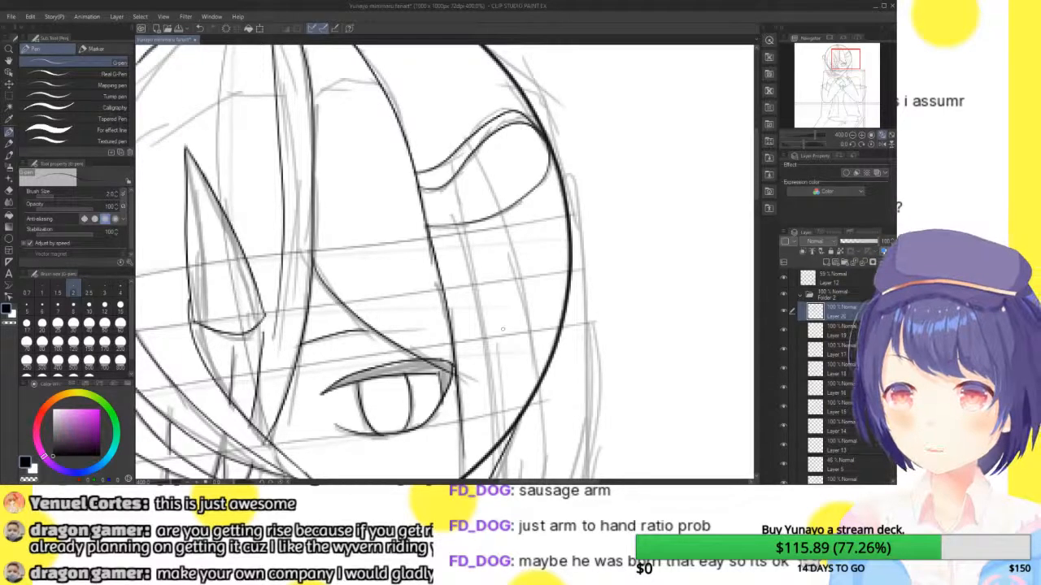
- Ink the row of short pointed back-hair strands beside the neck on the visible-eye side, out to the hair's outer edge
{"action": "scroll", "coordinate": [444, 262], "scroll_direction": "down", "scroll_amount": 5}
{"action": "left_click_drag", "start_coordinate": [487, 184], "coordinate": [475, 335]}
{"action": "left_click_drag", "start_coordinate": [528, 160], "coordinate": [472, 335]}
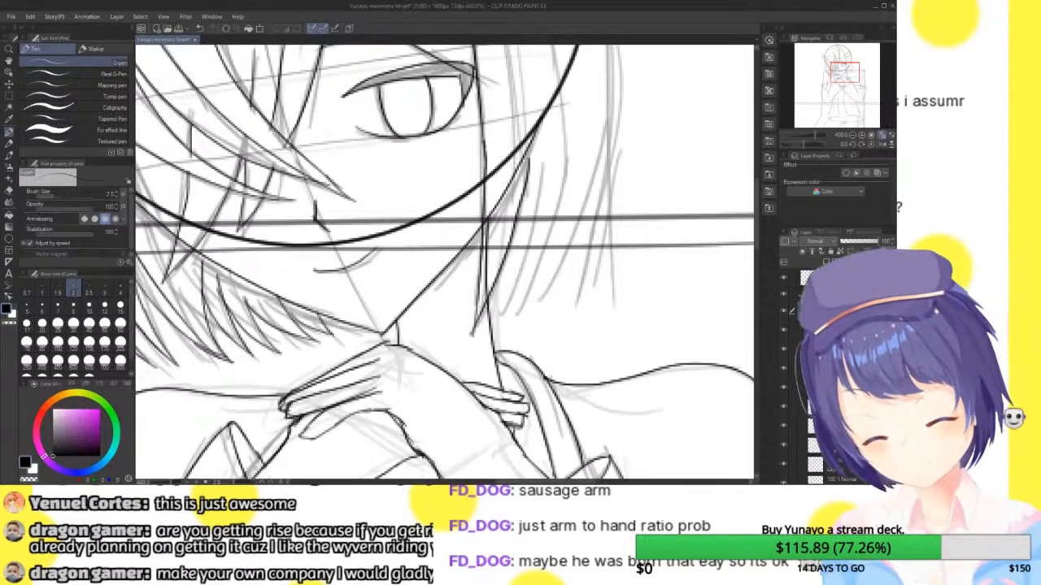
{"action": "left_click_drag", "start_coordinate": [516, 234], "coordinate": [493, 322]}
{"action": "left_click_drag", "start_coordinate": [544, 169], "coordinate": [498, 315]}
{"action": "left_click_drag", "start_coordinate": [538, 213], "coordinate": [510, 329]}
{"action": "left_click_drag", "start_coordinate": [565, 186], "coordinate": [497, 335]}
{"action": "left_click_drag", "start_coordinate": [557, 204], "coordinate": [535, 306]}
{"action": "left_click_drag", "start_coordinate": [593, 169], "coordinate": [535, 309]}
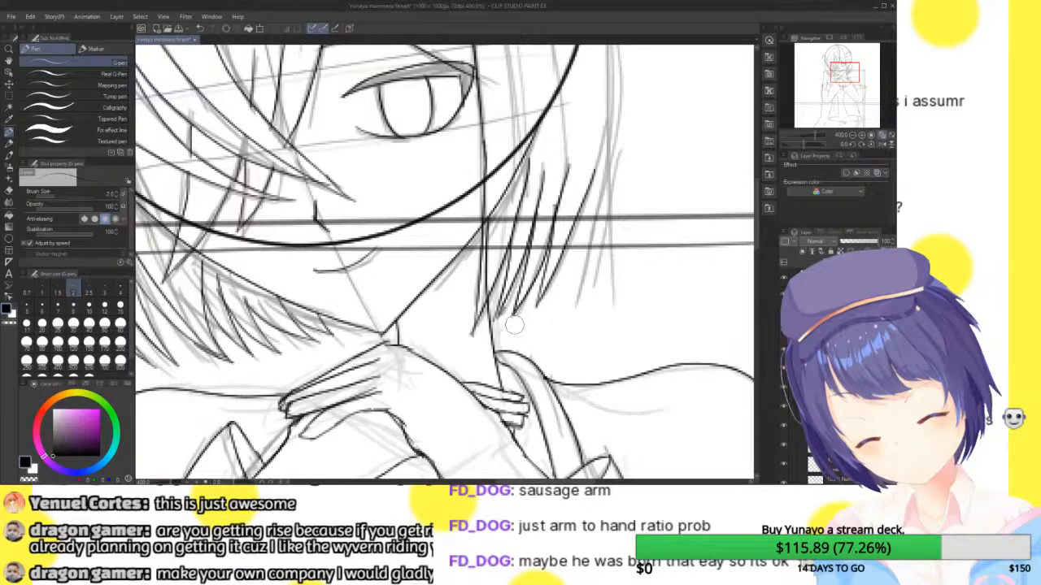
{"action": "left_click_drag", "start_coordinate": [595, 166], "coordinate": [574, 309]}
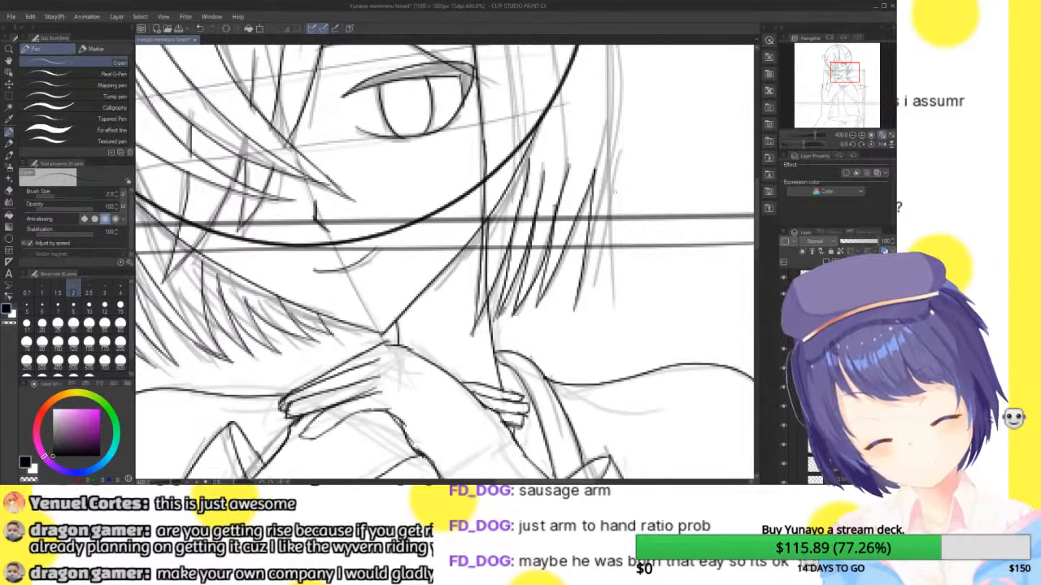
{"action": "mouse_move", "coordinate": [608, 172]}
{"action": "left_mouse_down"}
{"action": "mouse_move", "coordinate": [576, 318]}
{"action": "mouse_move", "coordinate": [608, 151]}
{"action": "left_mouse_up"}
{"action": "key", "text": "ctrl+z"}
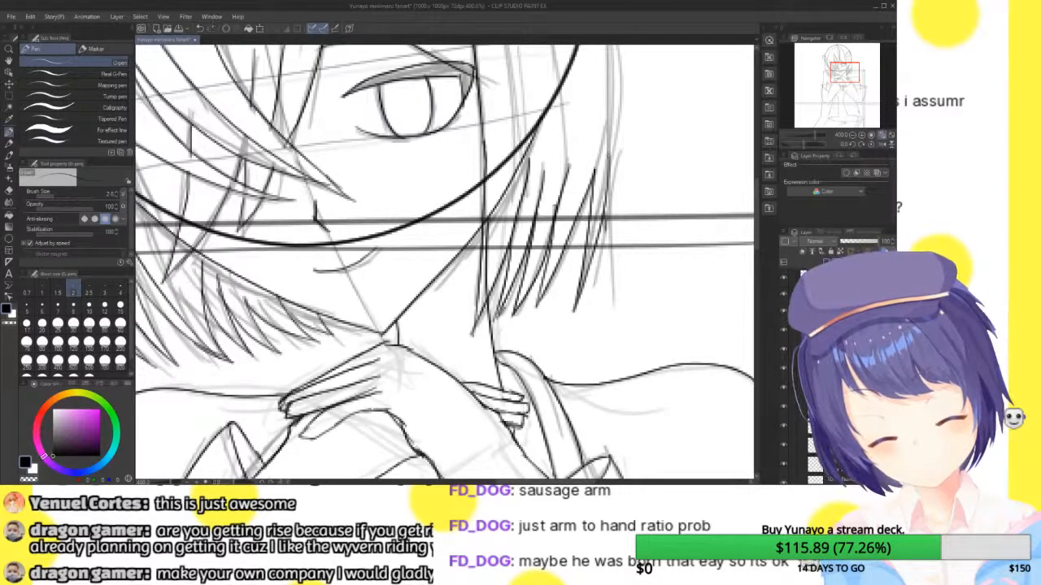
{"action": "left_click_drag", "start_coordinate": [604, 230], "coordinate": [610, 302]}
- Ink the outer hair outline from the outermost strand tip up past the ear, over the crown and down towards the opposite ear
{"action": "left_click_drag", "start_coordinate": [844, 75], "coordinate": [849, 66]}
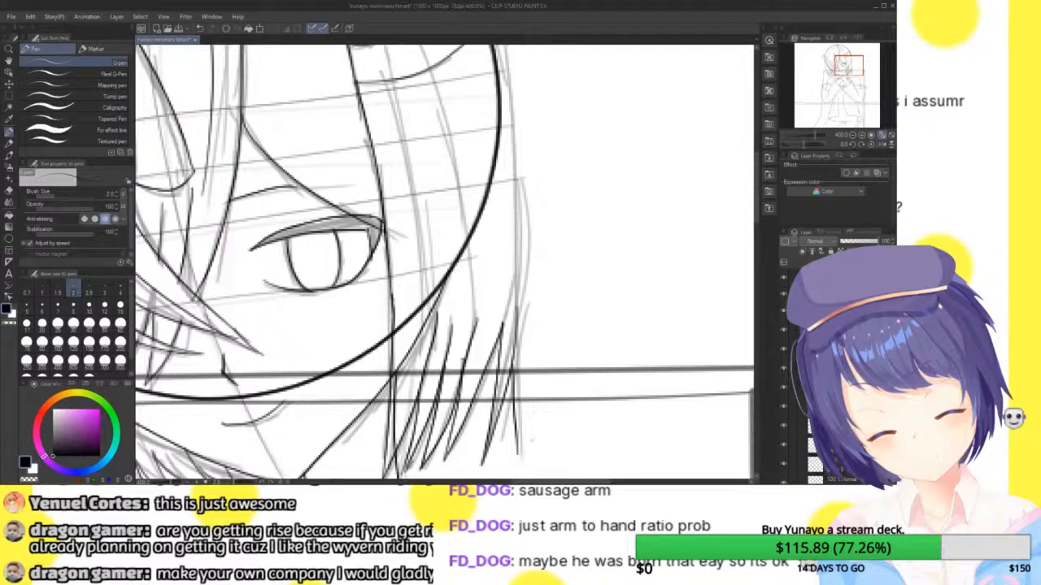
{"action": "mouse_move", "coordinate": [519, 460]}
{"action": "left_mouse_down"}
{"action": "mouse_move", "coordinate": [524, 203]}
{"action": "mouse_move", "coordinate": [493, 37]}
{"action": "left_mouse_up"}
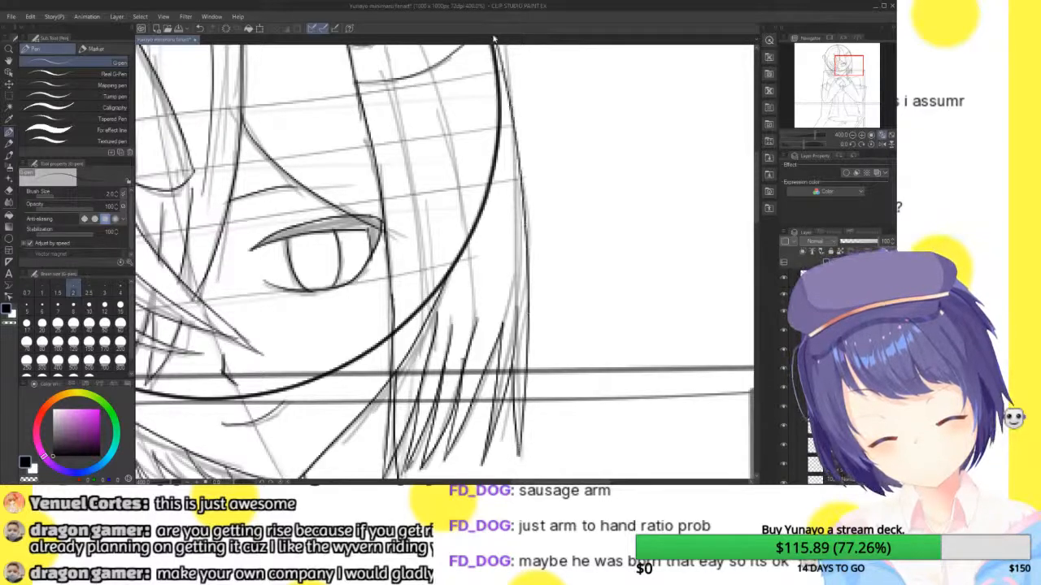
{"action": "left_click_drag", "start_coordinate": [849, 66], "coordinate": [844, 55]}
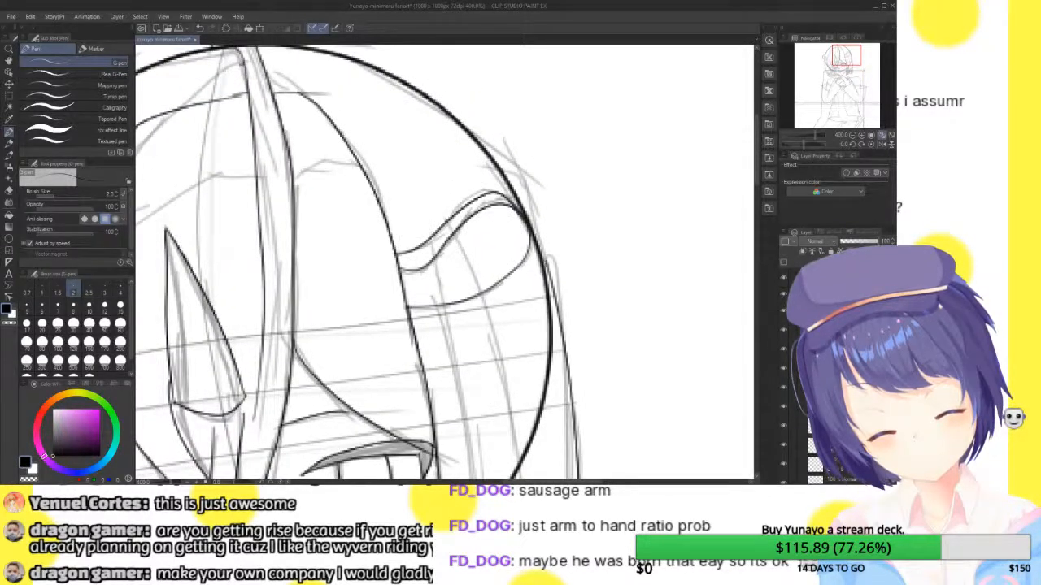
{"action": "mouse_move", "coordinate": [520, 195]}
{"action": "left_mouse_down"}
{"action": "mouse_move", "coordinate": [471, 129]}
{"action": "mouse_move", "coordinate": [428, 92]}
{"action": "mouse_move", "coordinate": [299, 40]}
{"action": "left_mouse_up"}
{"action": "left_click_drag", "start_coordinate": [846, 55], "coordinate": [837, 52]}
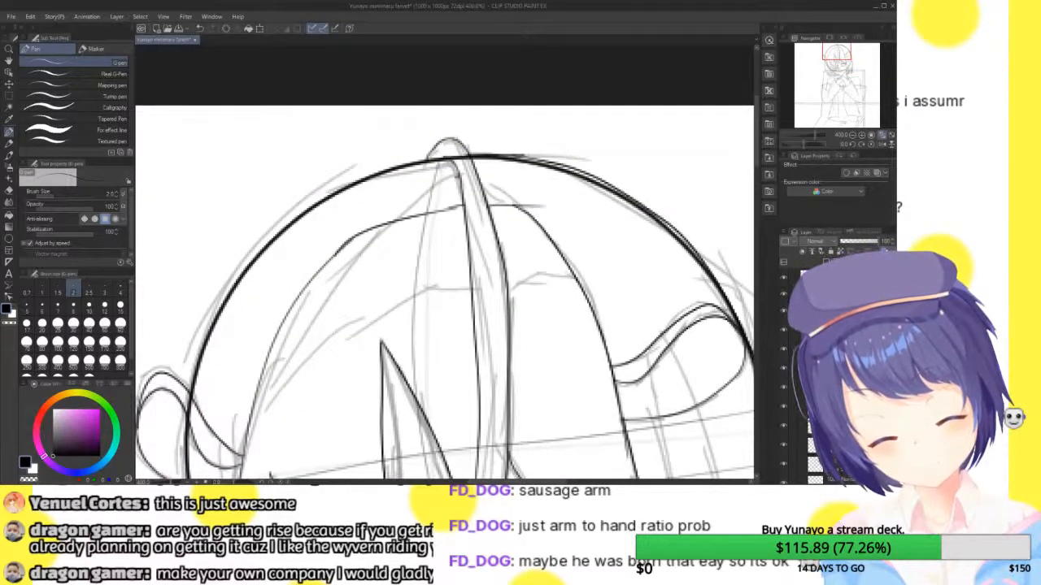
{"action": "mouse_move", "coordinate": [309, 212]}
{"action": "left_mouse_down"}
{"action": "mouse_move", "coordinate": [224, 299]}
{"action": "mouse_move", "coordinate": [194, 375]}
{"action": "left_mouse_up"}
- Hide the head-circle guide and the rough character sketch, keeping the chair and background lines shown
{"action": "left_click_drag", "start_coordinate": [838, 60], "coordinate": [835, 68]}
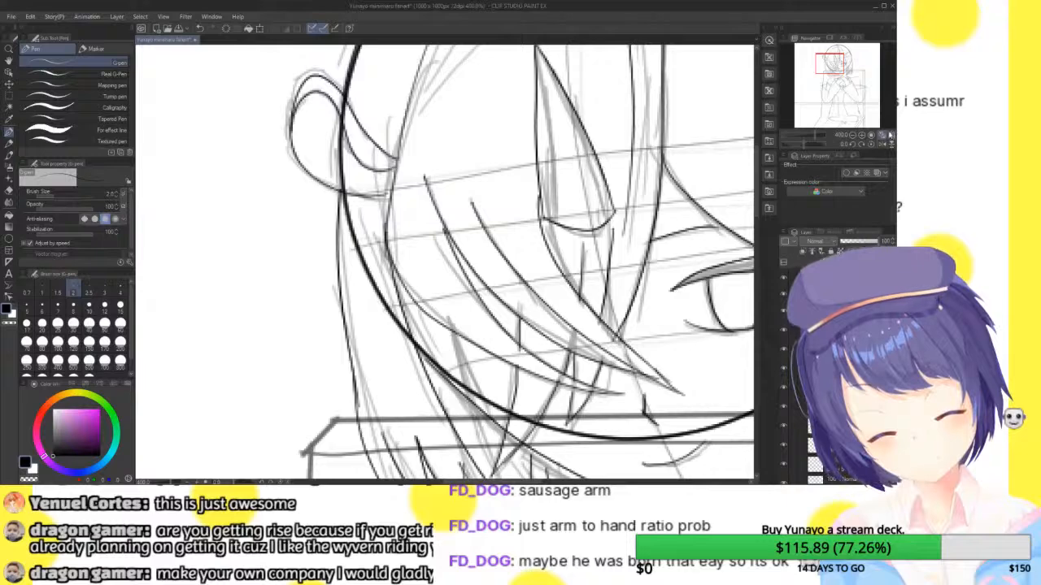
{"action": "key", "text": "ctrl+0"}
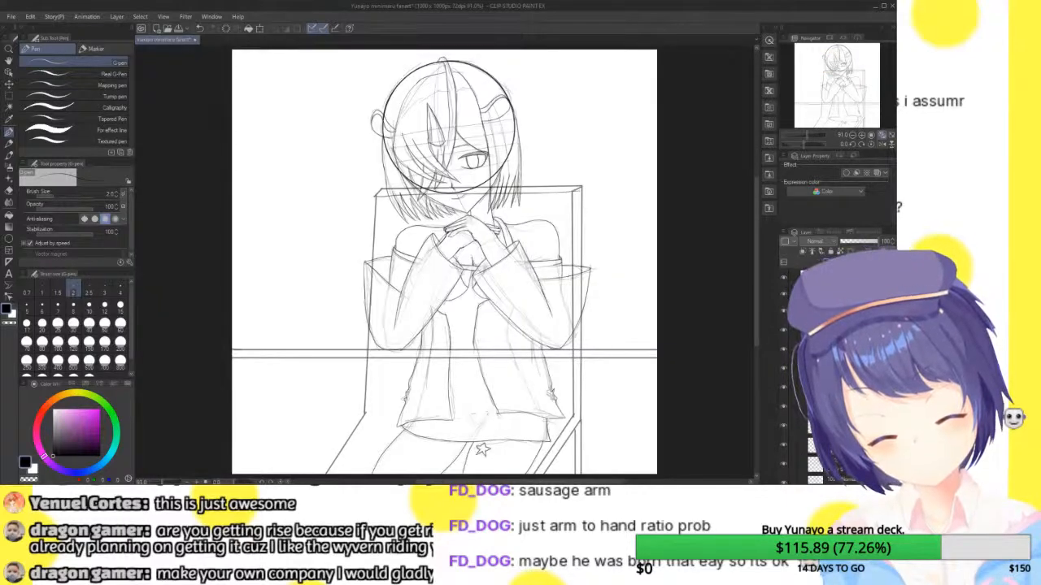
{"action": "left_click", "coordinate": [784, 299]}
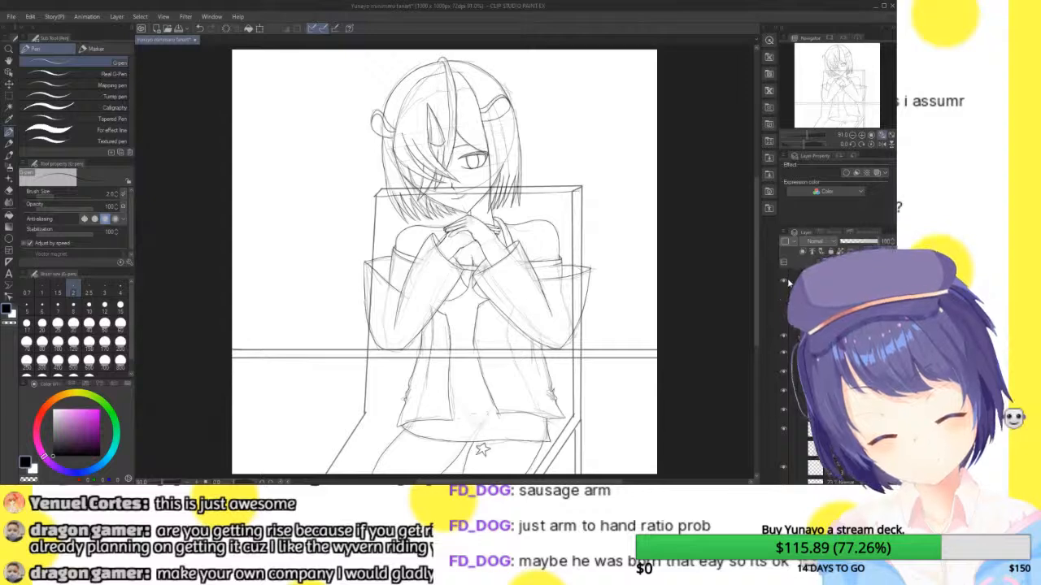
{"action": "left_click", "coordinate": [784, 341]}
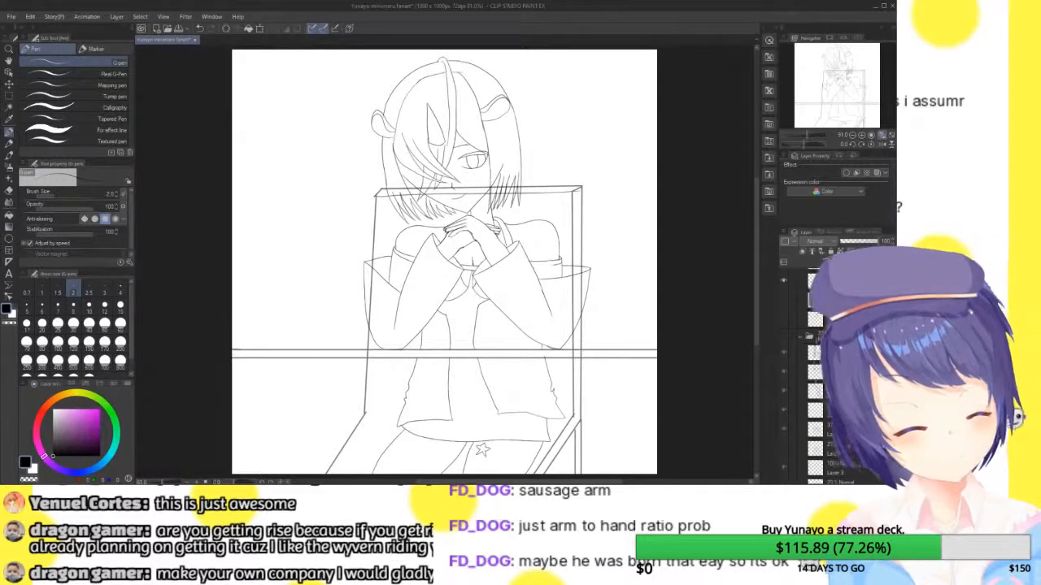
- Erase the overlapping upper ends of the fringe strands and re-ink the side lock's outer edge on the covered-eye side as one smooth curve
{"action": "left_click", "coordinate": [862, 135]}
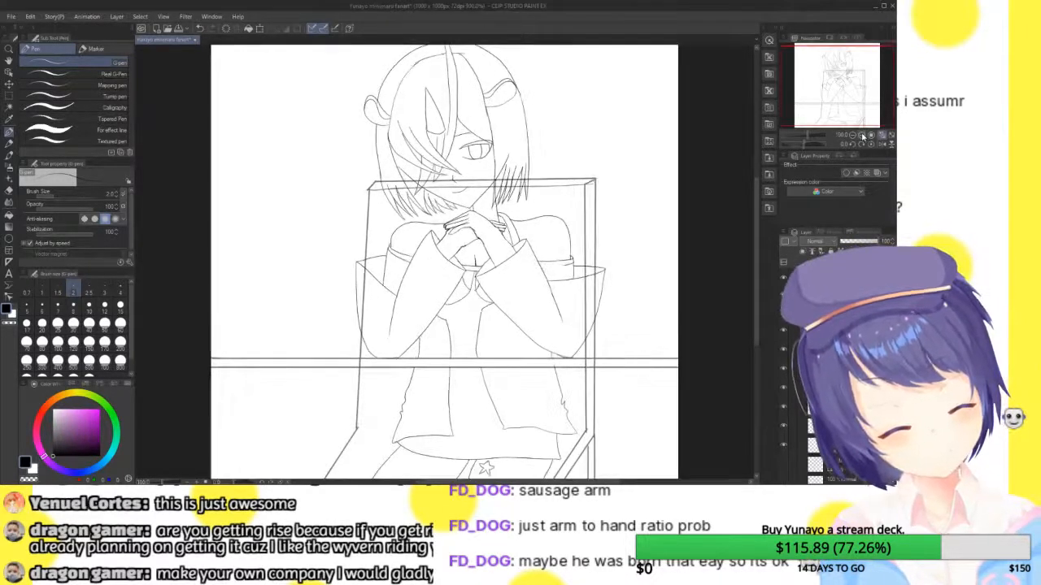
{"action": "left_click", "coordinate": [862, 135]}
{"action": "left_click", "coordinate": [862, 135]}
{"action": "mouse_move", "coordinate": [846, 87]}
{"action": "left_mouse_down"}
{"action": "mouse_move", "coordinate": [845, 62]}
{"action": "mouse_move", "coordinate": [837, 76]}
{"action": "left_mouse_up"}
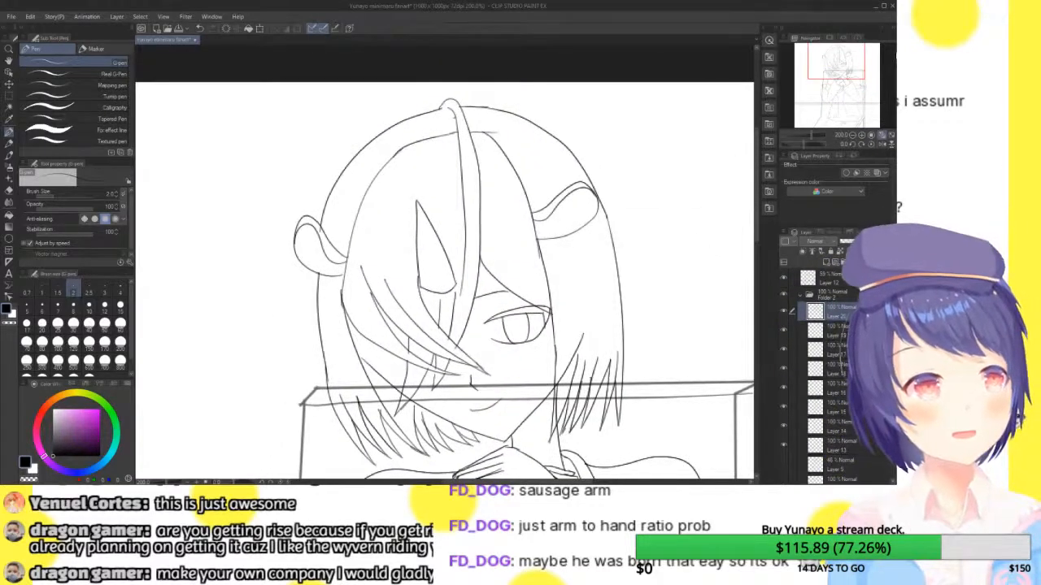
{"action": "left_click", "coordinate": [862, 135]}
{"action": "mouse_move", "coordinate": [838, 64]}
{"action": "left_mouse_down"}
{"action": "mouse_move", "coordinate": [838, 86]}
{"action": "mouse_move", "coordinate": [833, 58]}
{"action": "mouse_move", "coordinate": [830, 68]}
{"action": "left_mouse_up"}
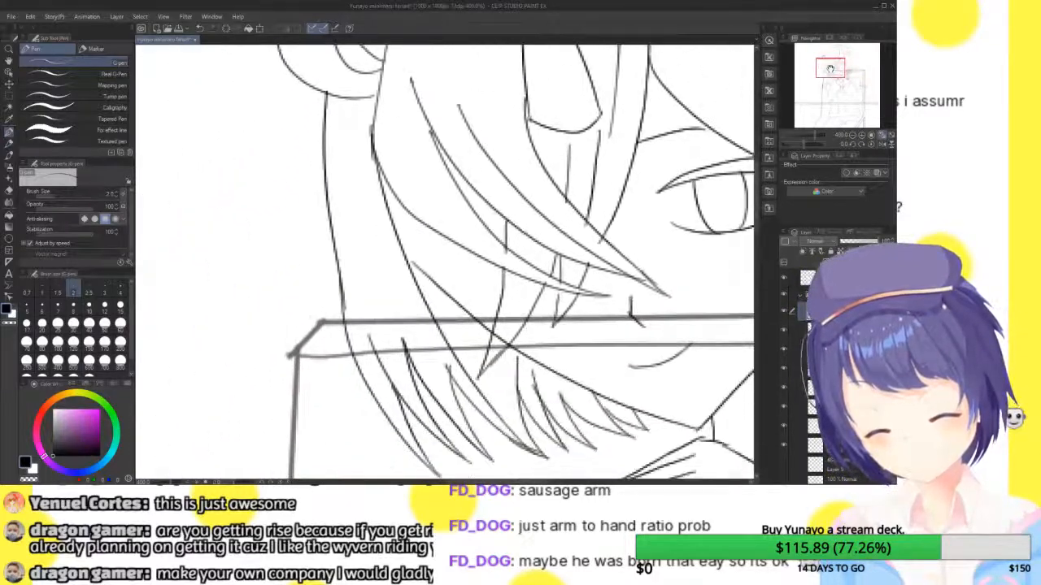
{"action": "left_click", "coordinate": [852, 135]}
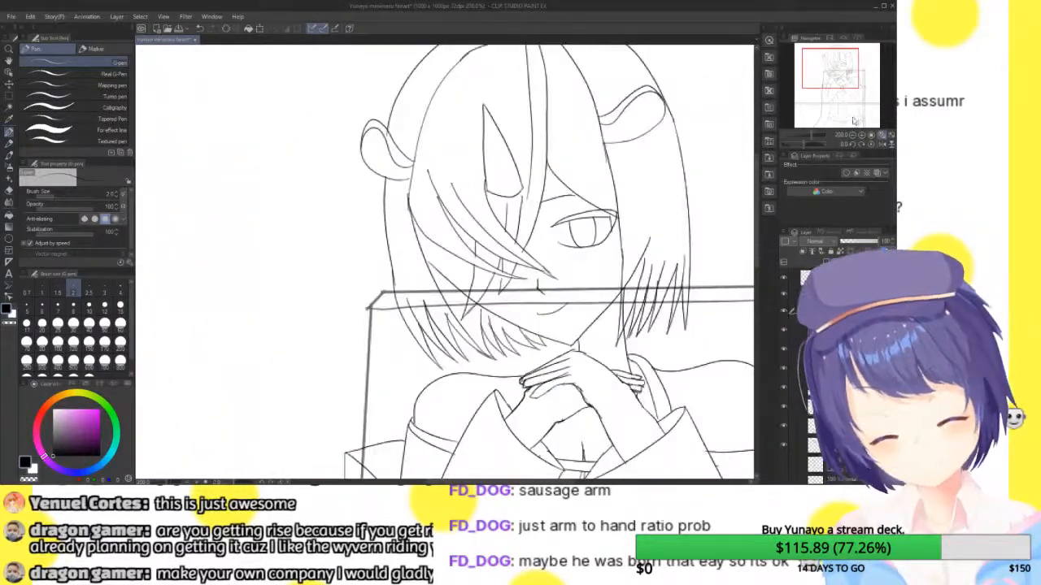
{"action": "left_click", "coordinate": [861, 136]}
{"action": "left_click_drag", "start_coordinate": [836, 69], "coordinate": [831, 65]}
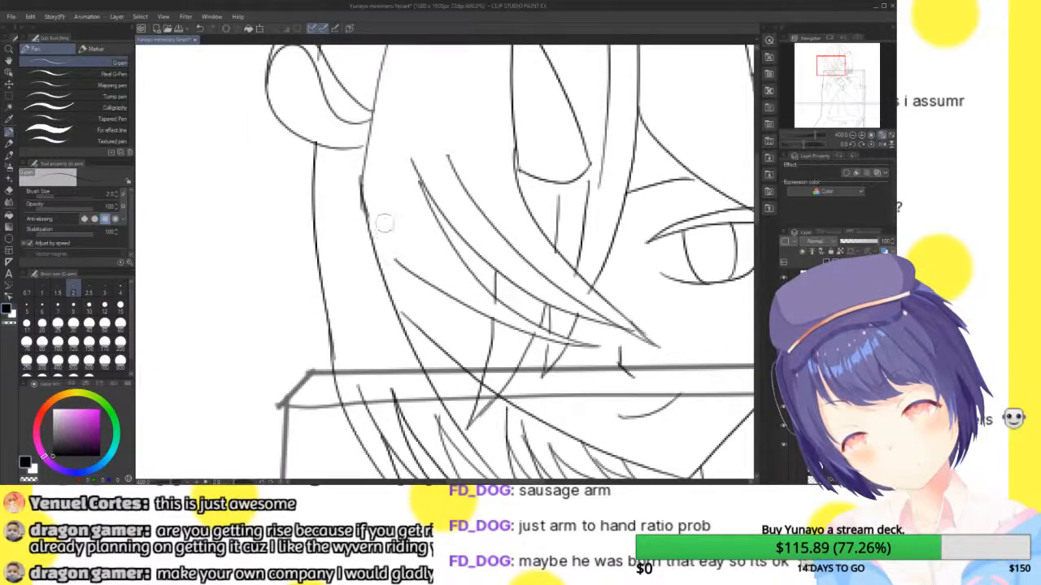
{"action": "mouse_move", "coordinate": [409, 159]}
{"action": "left_mouse_down"}
{"action": "mouse_move", "coordinate": [416, 200]}
{"action": "mouse_move", "coordinate": [440, 228]}
{"action": "left_mouse_up"}
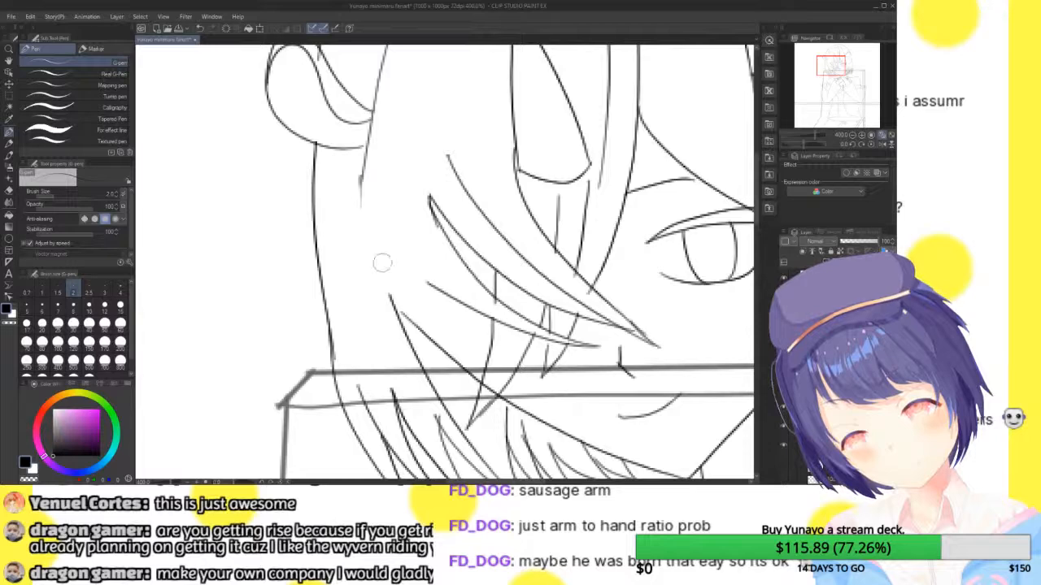
{"action": "mouse_move", "coordinate": [358, 175]}
{"action": "left_mouse_down"}
{"action": "mouse_move", "coordinate": [376, 277]}
{"action": "mouse_move", "coordinate": [452, 414]}
{"action": "left_mouse_up"}
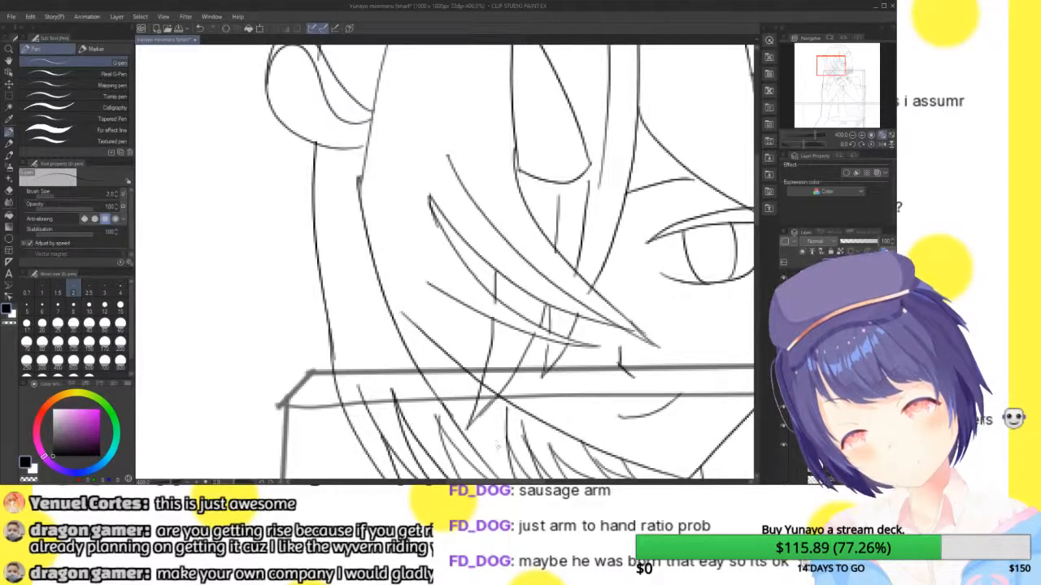
- Ink the long inner edge of the covered-eye side lock through the fringe and erase the strand ends sticking out beyond it
{"action": "mouse_move", "coordinate": [486, 388]}
{"action": "left_mouse_down"}
{"action": "mouse_move", "coordinate": [449, 244]}
{"action": "mouse_move", "coordinate": [467, 62]}
{"action": "left_mouse_up"}
{"action": "mouse_move", "coordinate": [827, 59]}
{"action": "left_mouse_down"}
{"action": "mouse_move", "coordinate": [827, 49]}
{"action": "mouse_move", "coordinate": [821, 59]}
{"action": "left_mouse_up"}
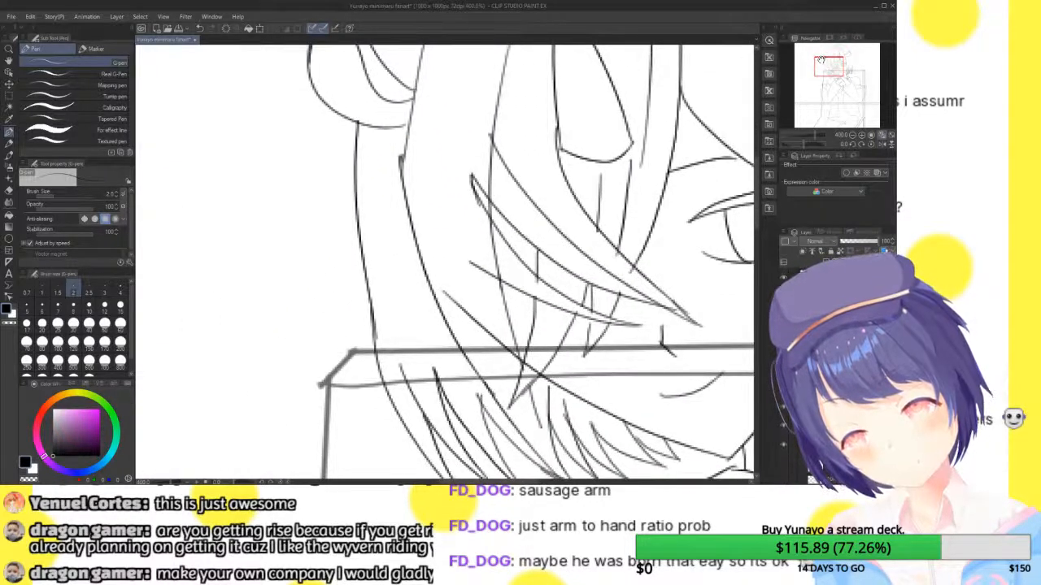
{"action": "left_click_drag", "start_coordinate": [475, 170], "coordinate": [472, 225]}
{"action": "left_click_drag", "start_coordinate": [488, 274], "coordinate": [483, 292]}
{"action": "left_click_drag", "start_coordinate": [490, 158], "coordinate": [488, 220]}
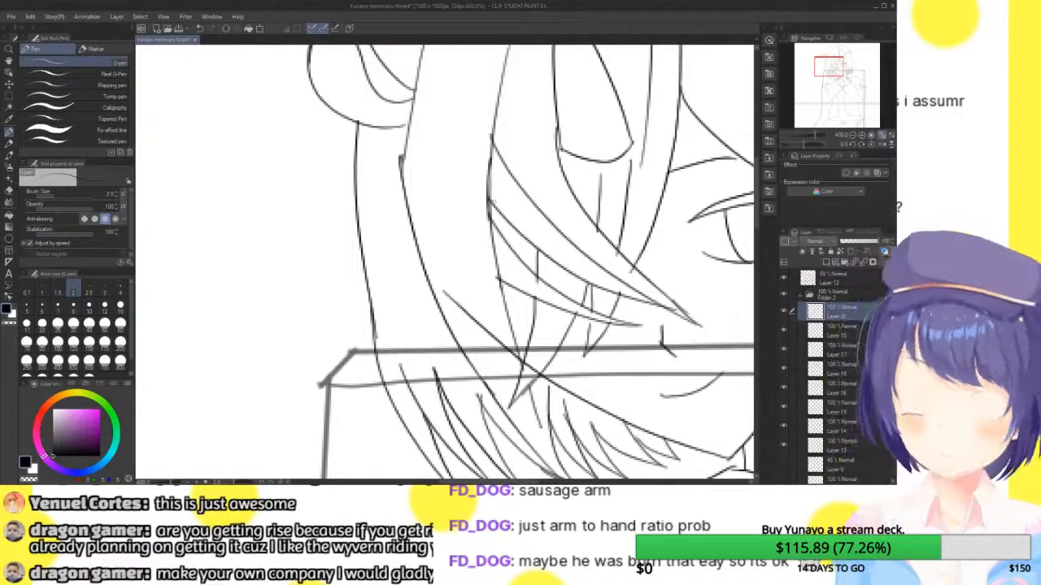
- Ink the small tapering strand edges below the fringe, reaching the cheek and jawline on the covered-eye side
{"action": "left_click_drag", "start_coordinate": [834, 65], "coordinate": [832, 72]}
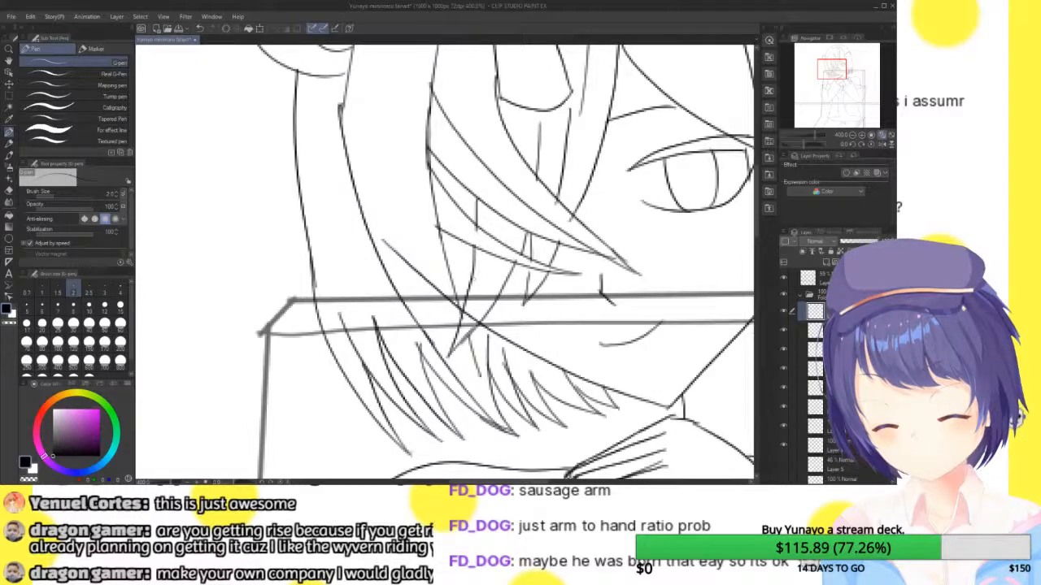
{"action": "left_click_drag", "start_coordinate": [473, 246], "coordinate": [457, 309]}
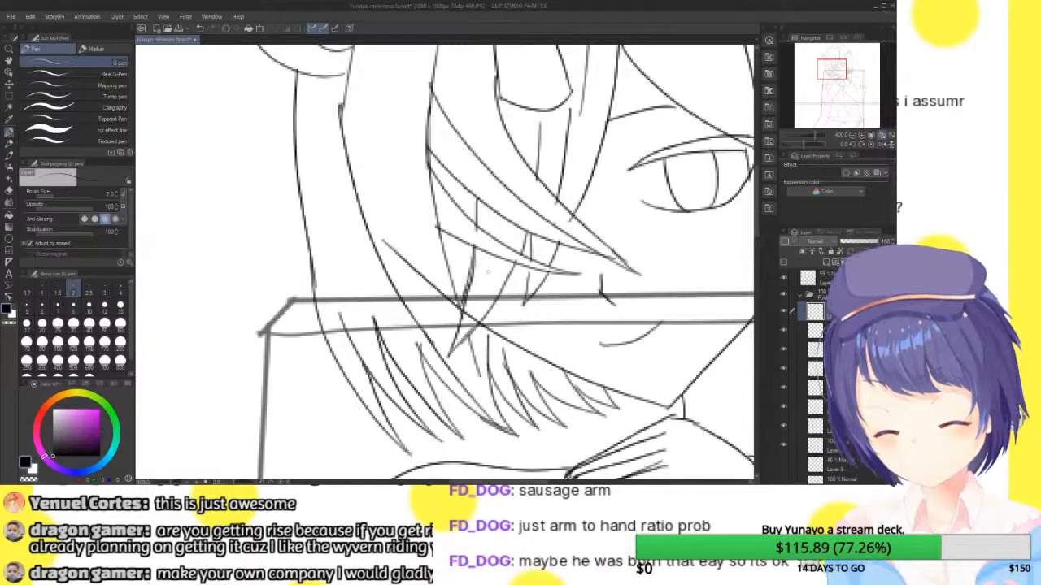
{"action": "left_click_drag", "start_coordinate": [529, 300], "coordinate": [485, 347]}
{"action": "left_click_drag", "start_coordinate": [498, 303], "coordinate": [478, 350]}
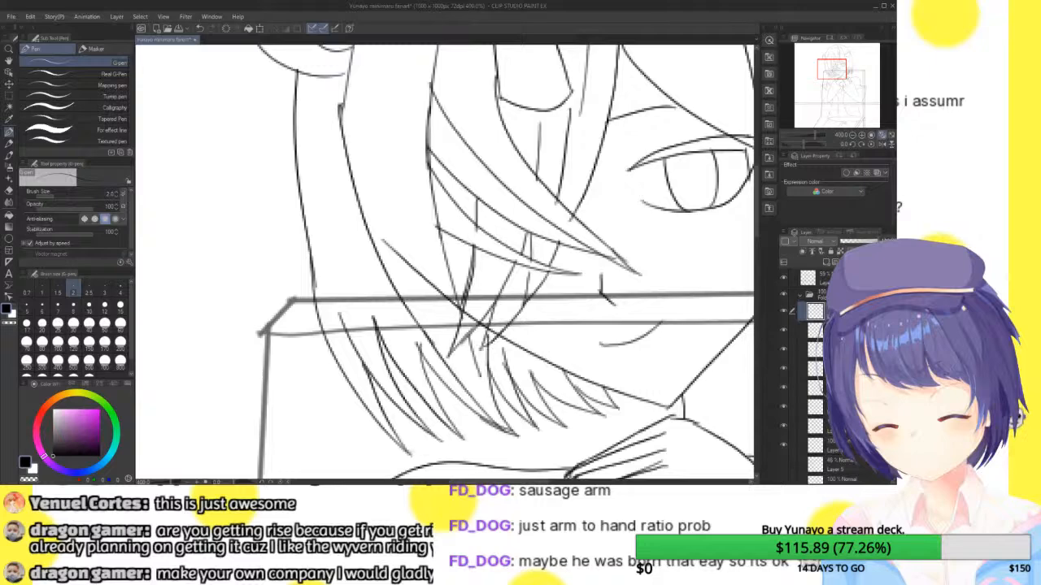
- Ink a long vertical strand line inside the back hair between the visible eye and the outer hair edge
{"action": "left_click", "coordinate": [852, 134]}
{"action": "left_click_drag", "start_coordinate": [838, 81], "coordinate": [836, 65]}
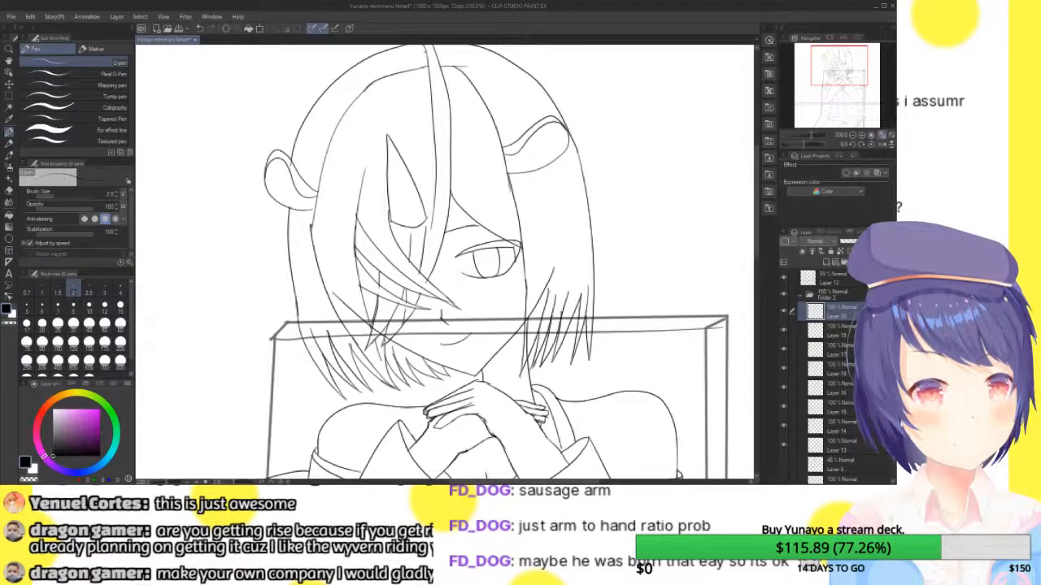
{"action": "left_click_drag", "start_coordinate": [548, 210], "coordinate": [552, 279]}
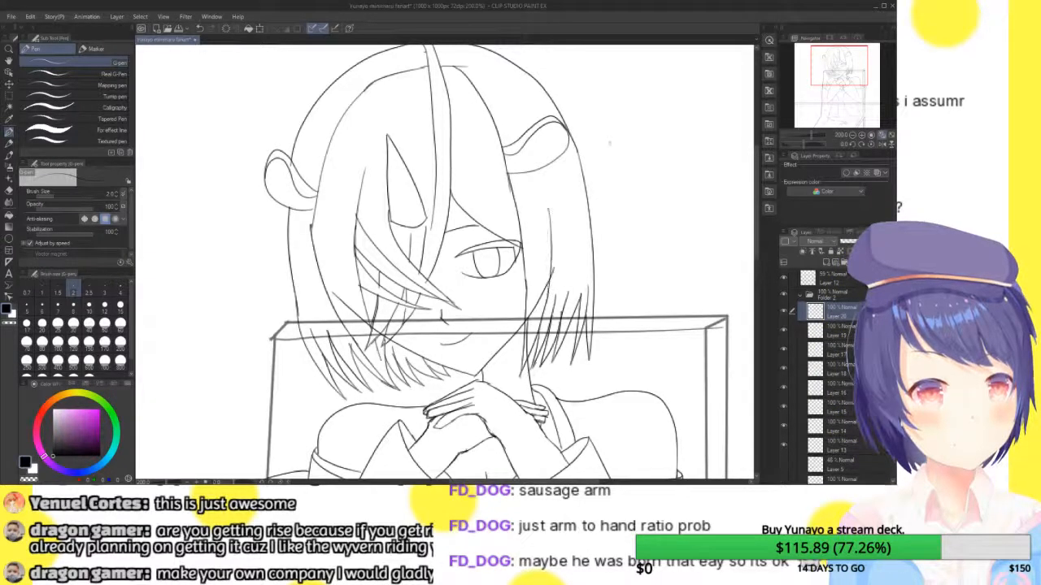
- Erase the face outline where it crosses the side hair on Layer 13, and hide the chair and background lines
{"action": "left_click", "coordinate": [834, 452]}
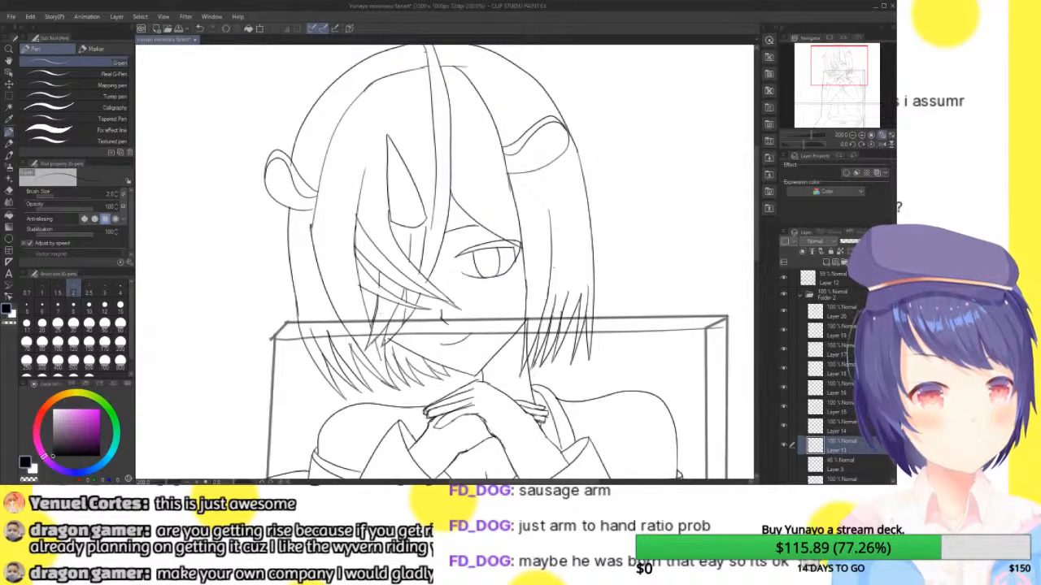
{"action": "left_click", "coordinate": [872, 135]}
{"action": "left_click", "coordinate": [783, 277]}
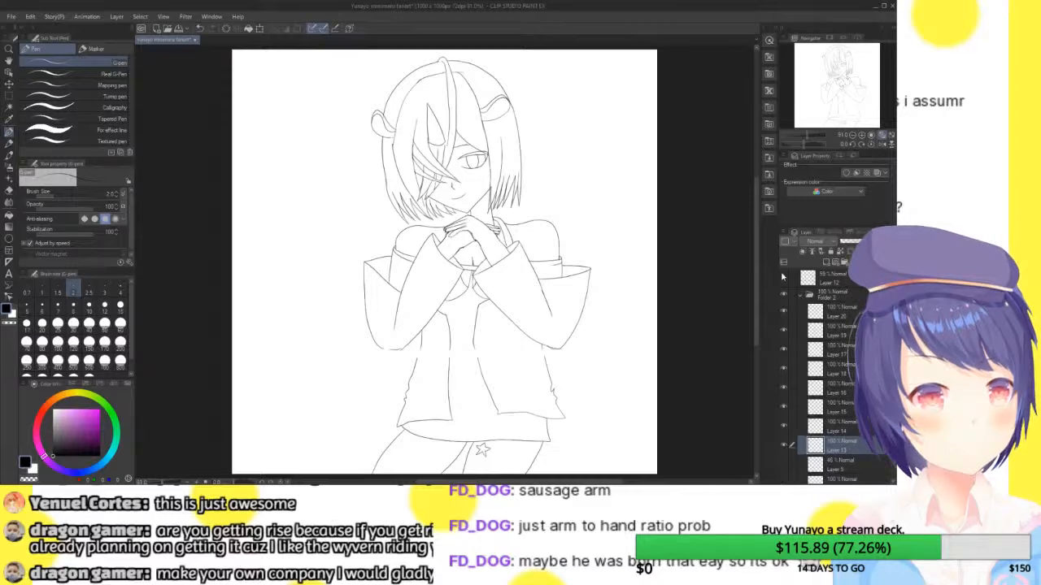
{"action": "left_click", "coordinate": [850, 313]}
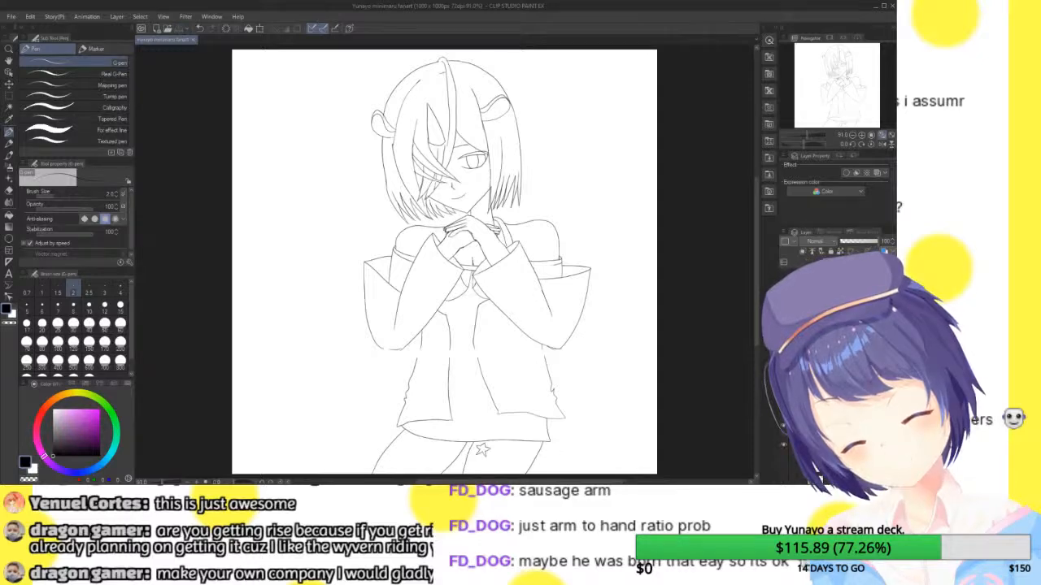
{"action": "key", "text": "ctrl+z"}
{"action": "key", "text": "ctrl+y"}
{"action": "key", "text": "ctrl+z"}
{"action": "key", "text": "ctrl+y"}
- Find the layer holding the two short curves between the sleeve cuffs below the clasped hands and erase those curves
{"action": "left_click", "coordinate": [783, 407]}
{"action": "left_click", "coordinate": [783, 427]}
{"action": "left_click", "coordinate": [783, 427]}
{"action": "left_click", "coordinate": [783, 408]}
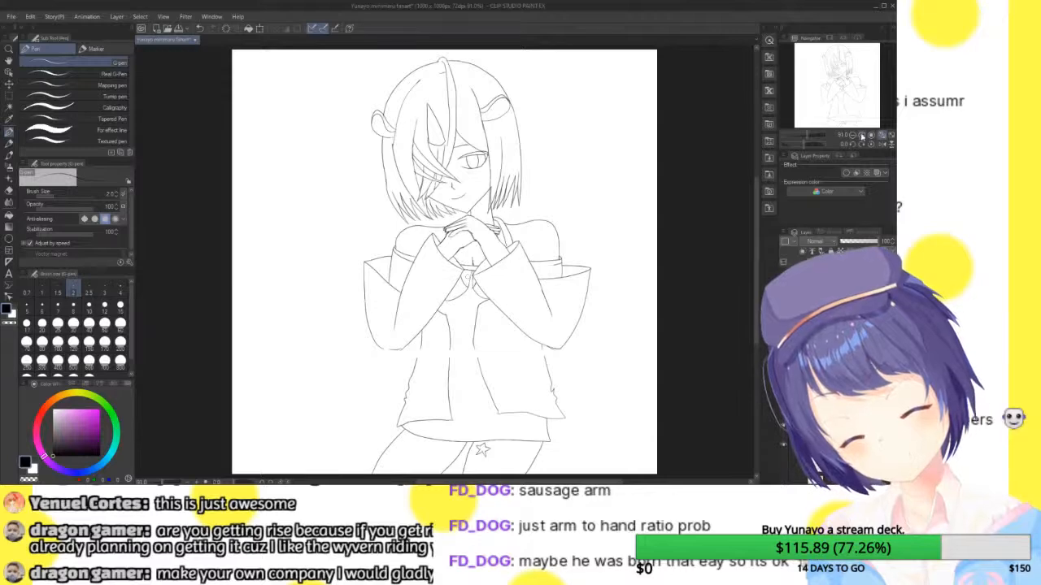
{"action": "left_click", "coordinate": [862, 136]}
{"action": "left_click", "coordinate": [862, 136]}
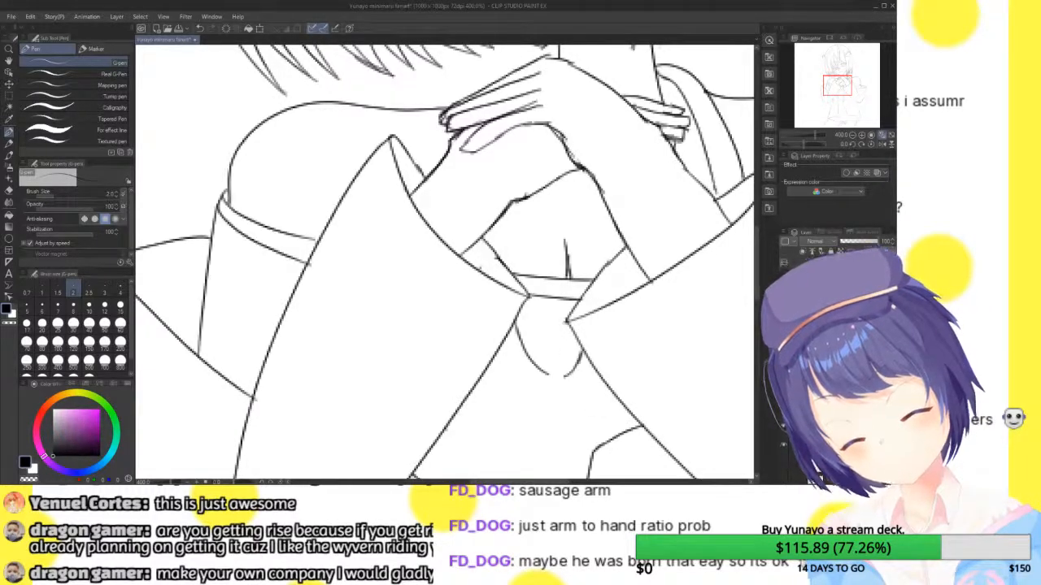
{"action": "mouse_move", "coordinate": [593, 345]}
{"action": "left_mouse_down"}
{"action": "mouse_move", "coordinate": [569, 369]}
{"action": "mouse_move", "coordinate": [520, 335]}
{"action": "left_mouse_up"}
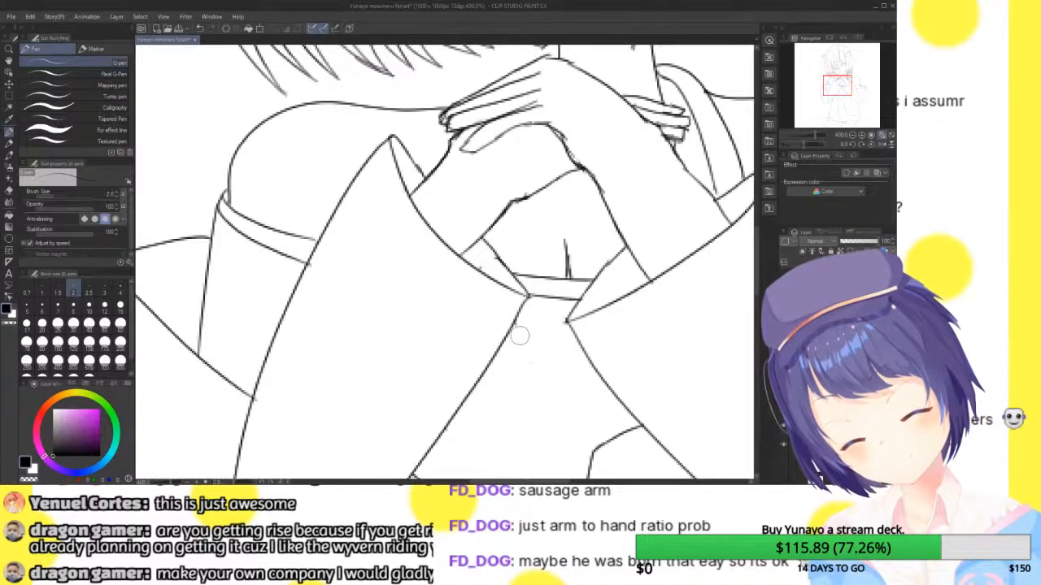
- Show the chair and background lines again behind the whole figure
{"action": "left_click", "coordinate": [854, 135]}
{"action": "left_click", "coordinate": [854, 136]}
{"action": "left_click", "coordinate": [855, 135]}
{"action": "left_click", "coordinate": [840, 87]}
{"action": "left_click", "coordinate": [891, 135]}
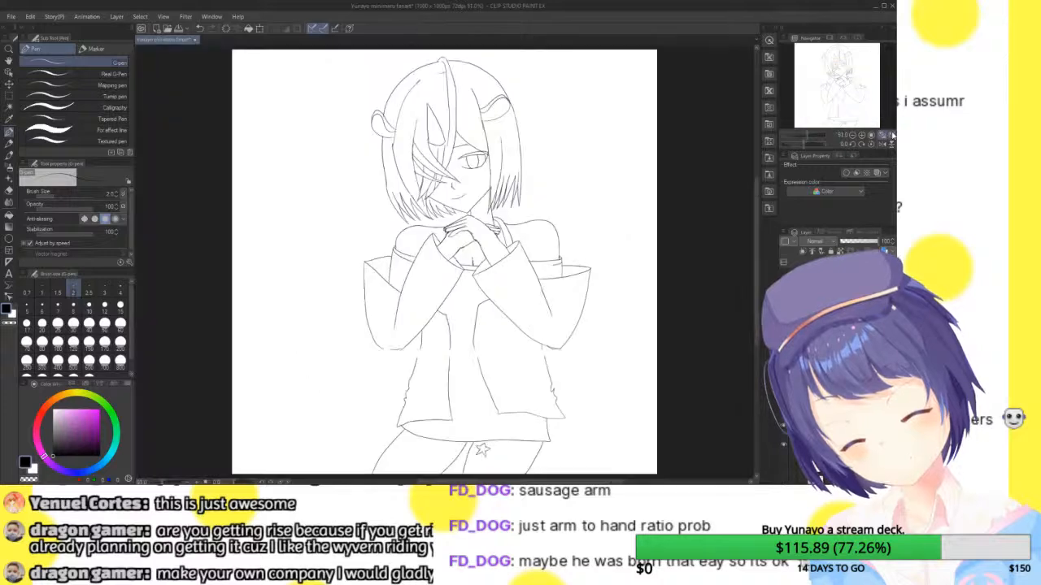
{"action": "left_click", "coordinate": [783, 386]}
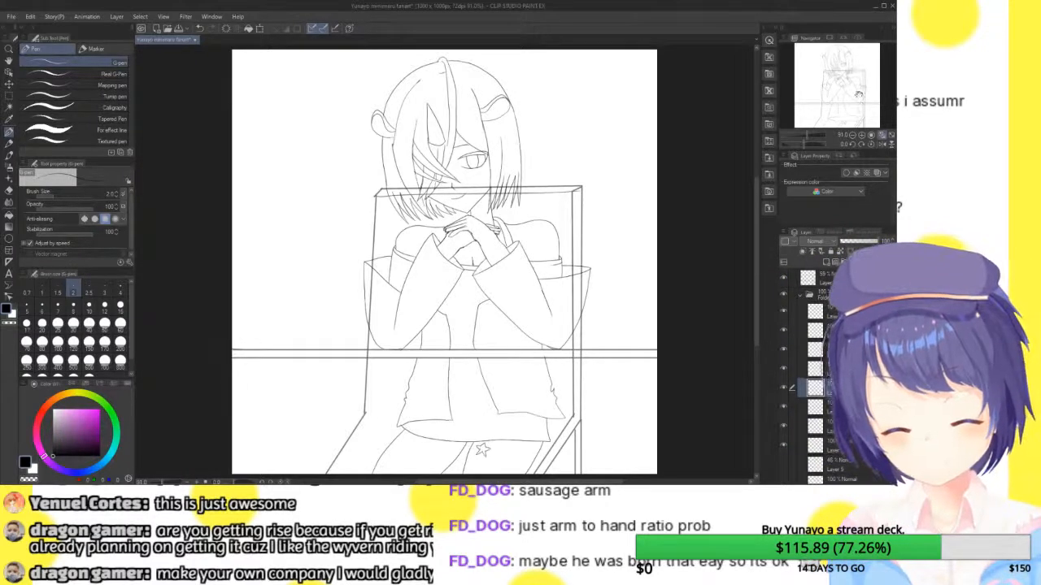
{"action": "double_click", "coordinate": [862, 136]}
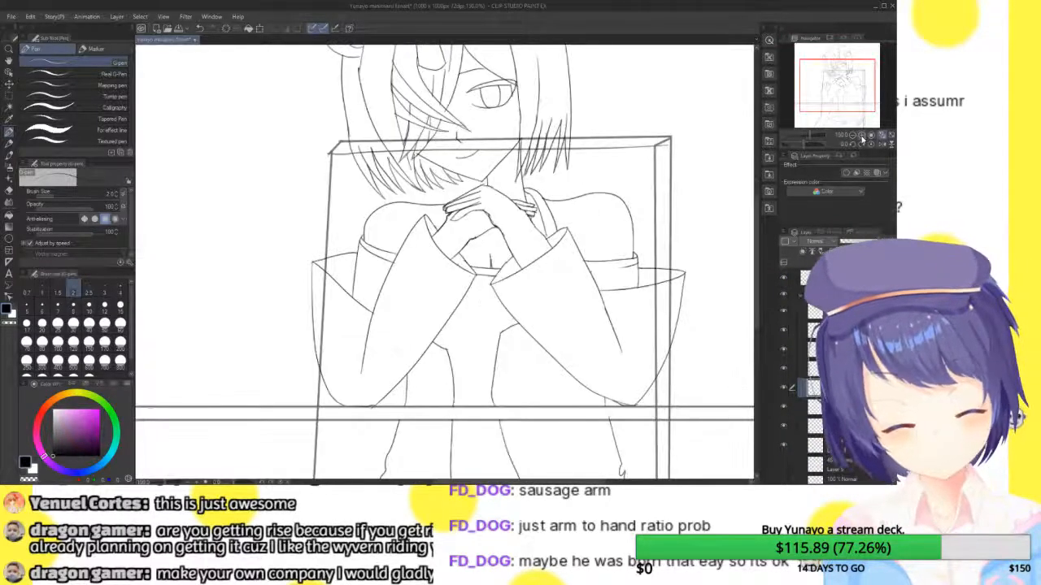
- Ink two rounded rabbit ears with a flat bridge and a curved muzzle on the shirt between the open jacket edges, on Layer 15
{"action": "left_click", "coordinate": [862, 136]}
{"action": "left_click_drag", "start_coordinate": [852, 110], "coordinate": [852, 124]}
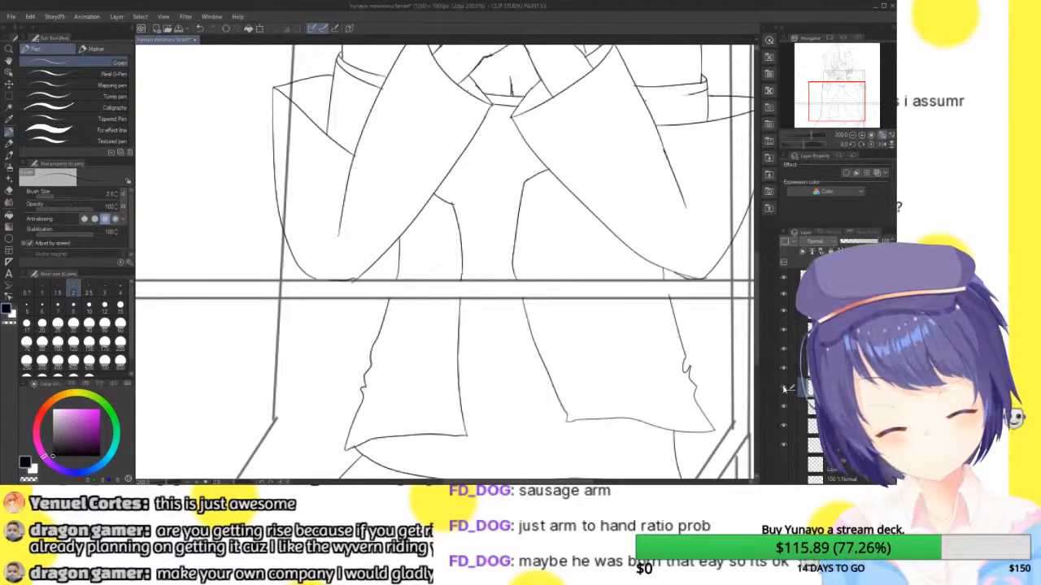
{"action": "left_click", "coordinate": [784, 315]}
{"action": "left_click", "coordinate": [783, 406]}
{"action": "left_click", "coordinate": [783, 405]}
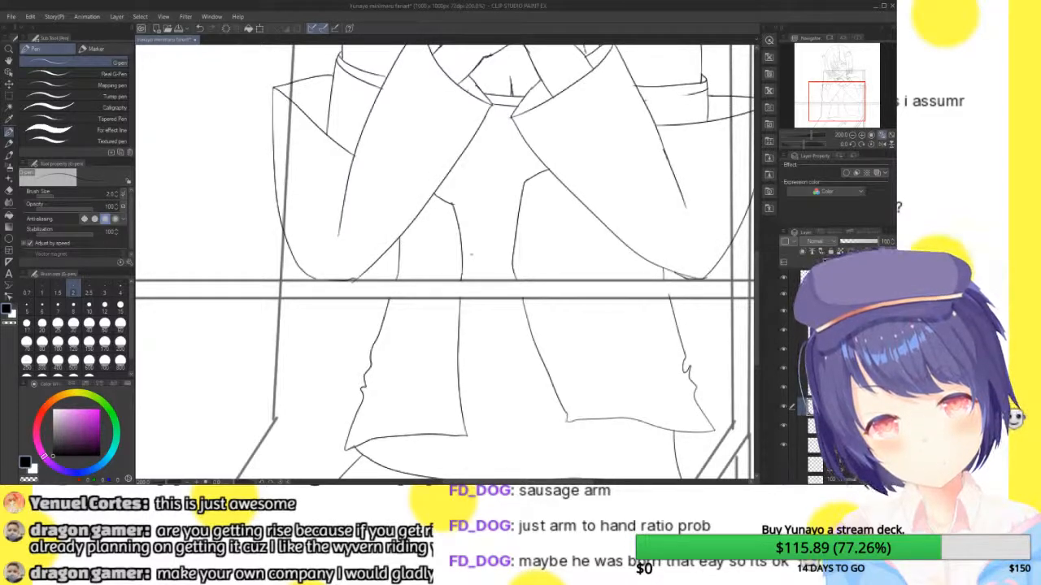
{"action": "mouse_move", "coordinate": [464, 248]}
{"action": "left_mouse_down"}
{"action": "mouse_move", "coordinate": [478, 245]}
{"action": "mouse_move", "coordinate": [482, 272]}
{"action": "mouse_move", "coordinate": [512, 261]}
{"action": "left_mouse_up"}
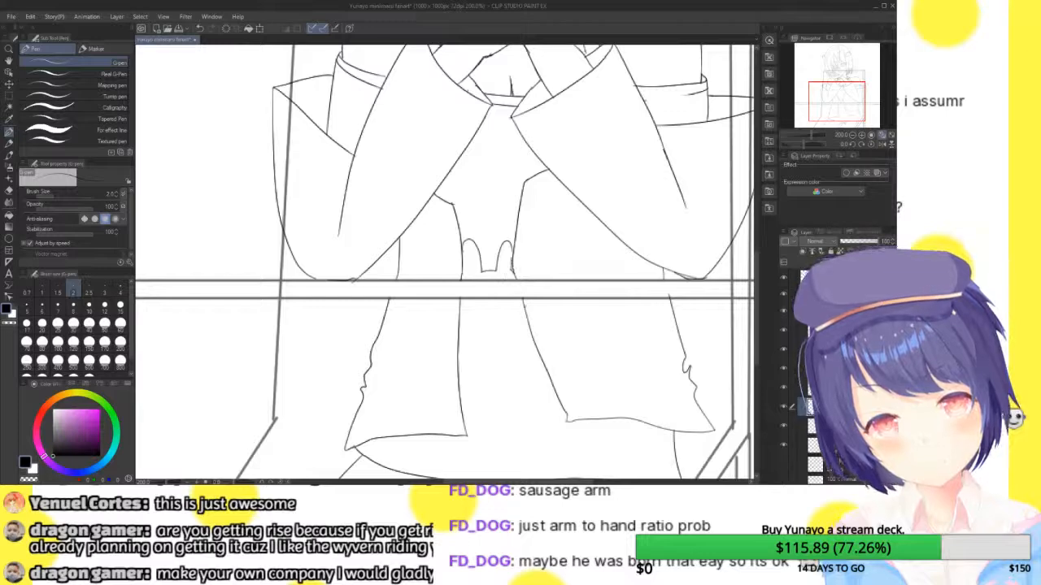
{"action": "left_click_drag", "start_coordinate": [522, 306], "coordinate": [488, 329]}
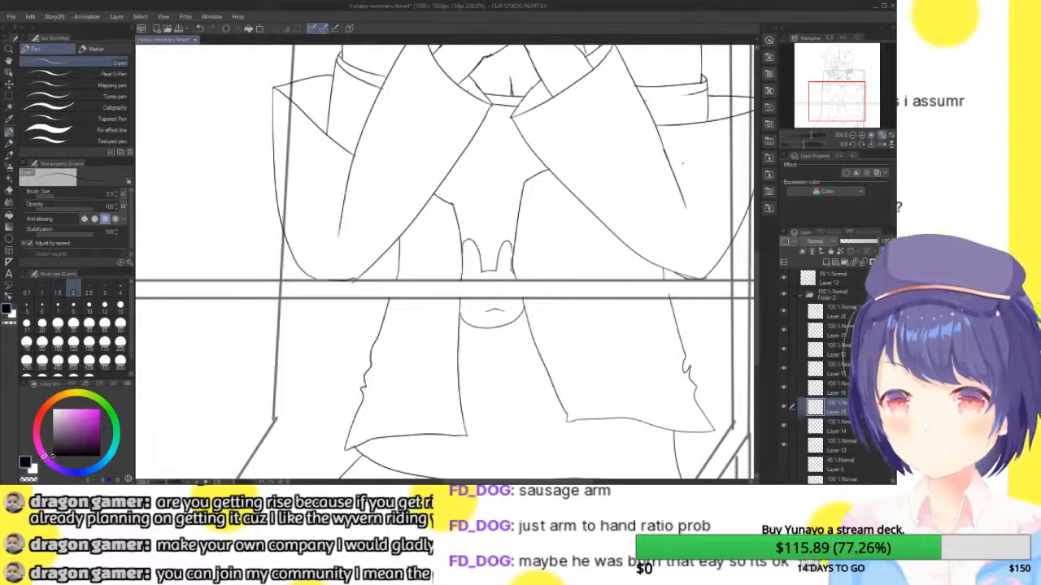
- Erase the jacket's upper opening lines and the upper part of its outer curve beside the right-hand arm
{"action": "left_click", "coordinate": [856, 136]}
{"action": "left_click", "coordinate": [857, 136]}
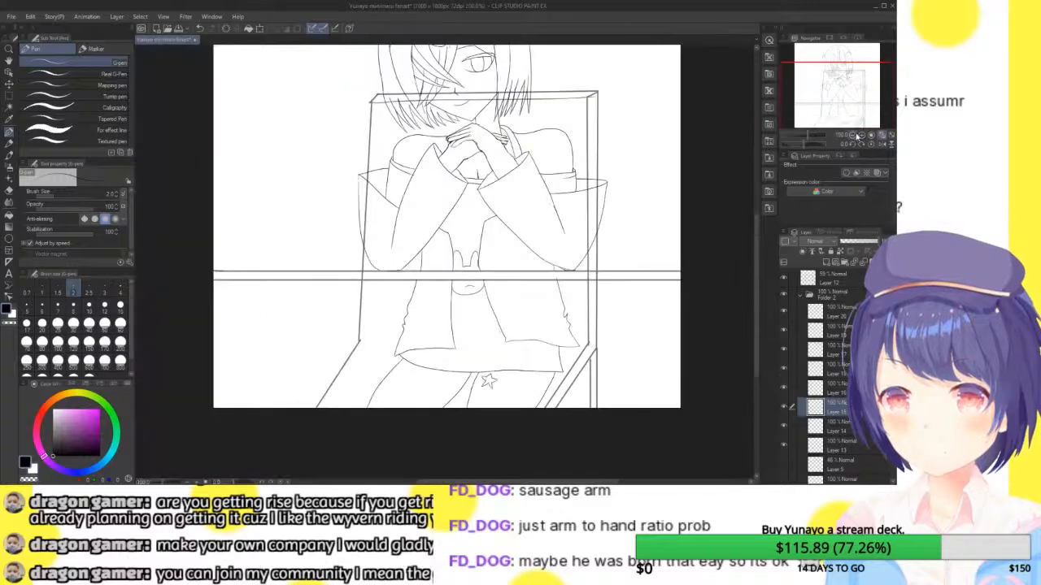
{"action": "left_click", "coordinate": [857, 135]}
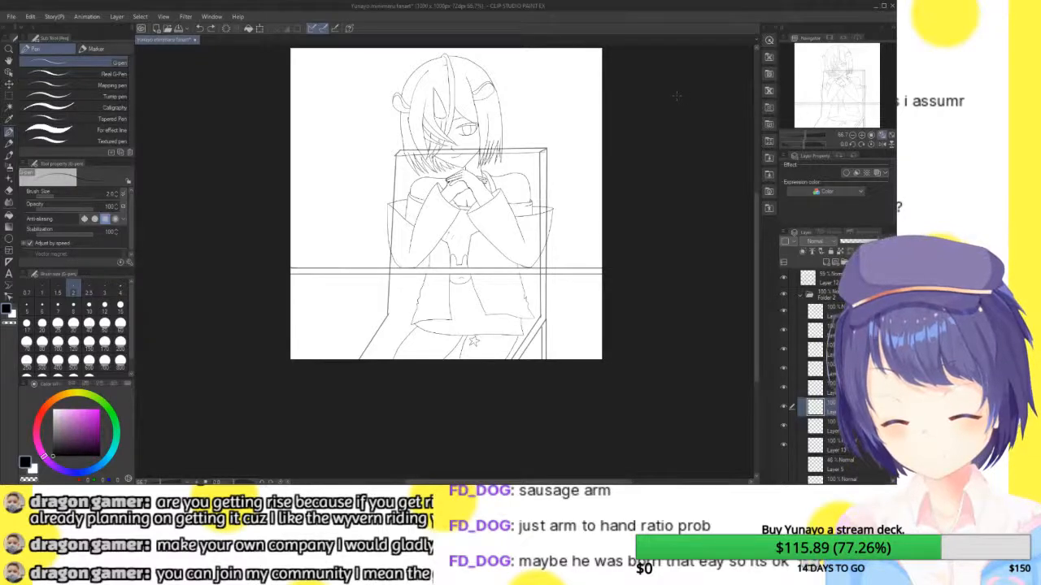
{"action": "left_click", "coordinate": [862, 135]}
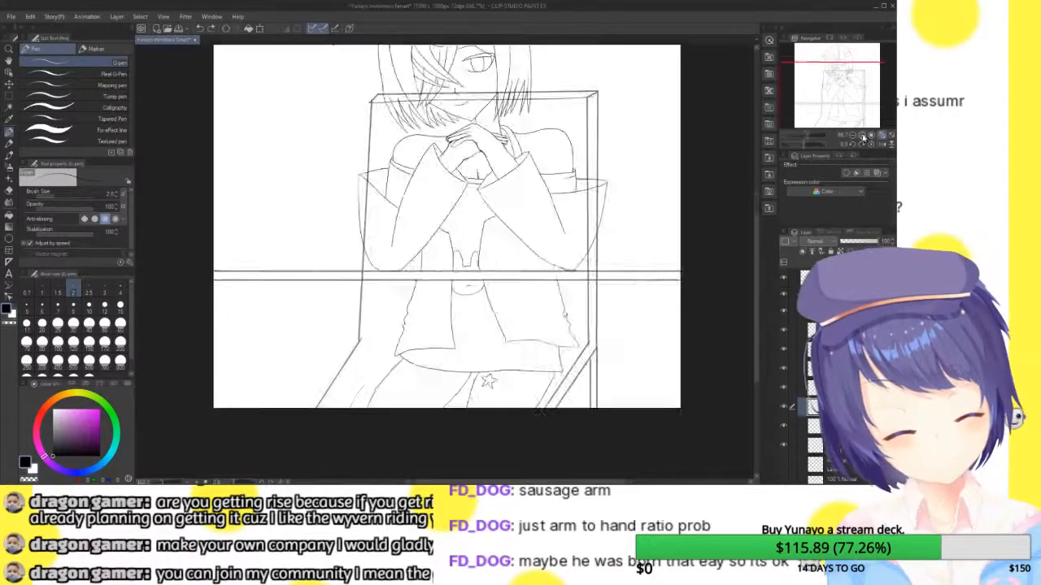
{"action": "left_click", "coordinate": [862, 135]}
{"action": "left_click", "coordinate": [862, 135]}
{"action": "left_click", "coordinate": [862, 135]}
{"action": "left_click_drag", "start_coordinate": [857, 84], "coordinate": [862, 88]}
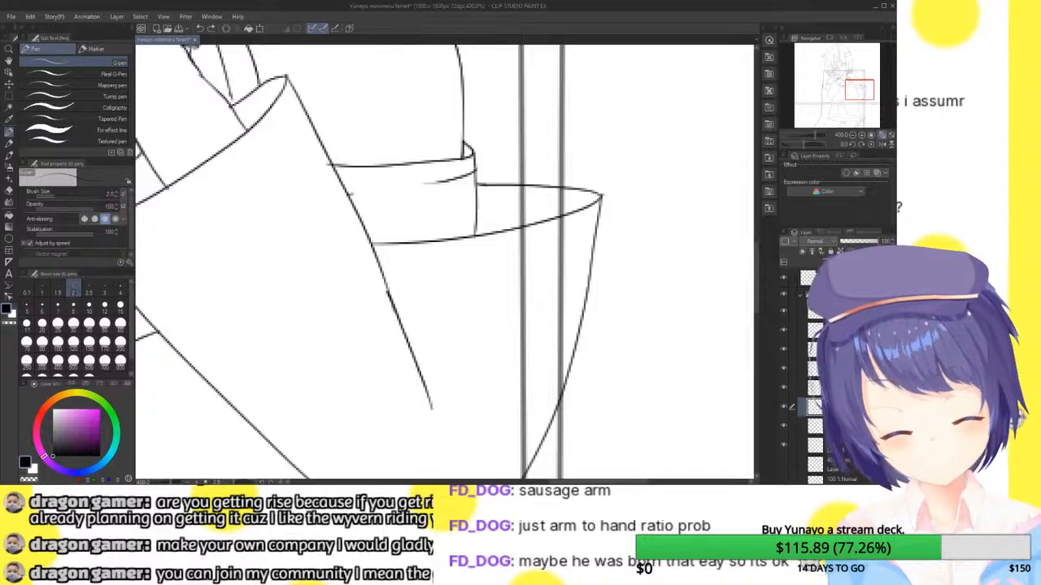
{"action": "key", "text": "ctrl+z"}
{"action": "mouse_move", "coordinate": [608, 202]}
{"action": "left_mouse_down"}
{"action": "mouse_move", "coordinate": [442, 254]}
{"action": "mouse_move", "coordinate": [394, 246]}
{"action": "left_mouse_up"}
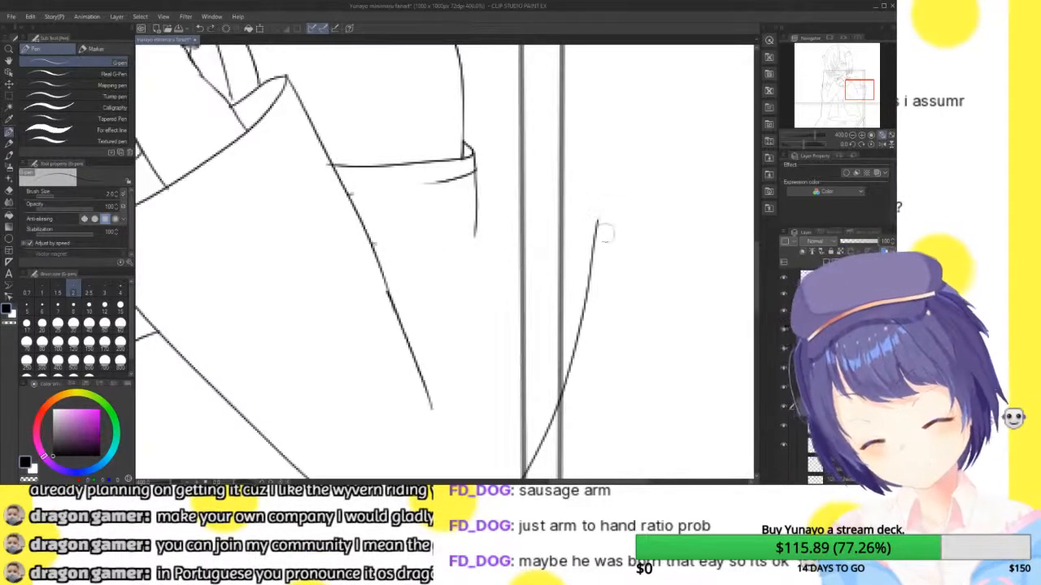
{"action": "left_click_drag", "start_coordinate": [613, 214], "coordinate": [565, 337]}
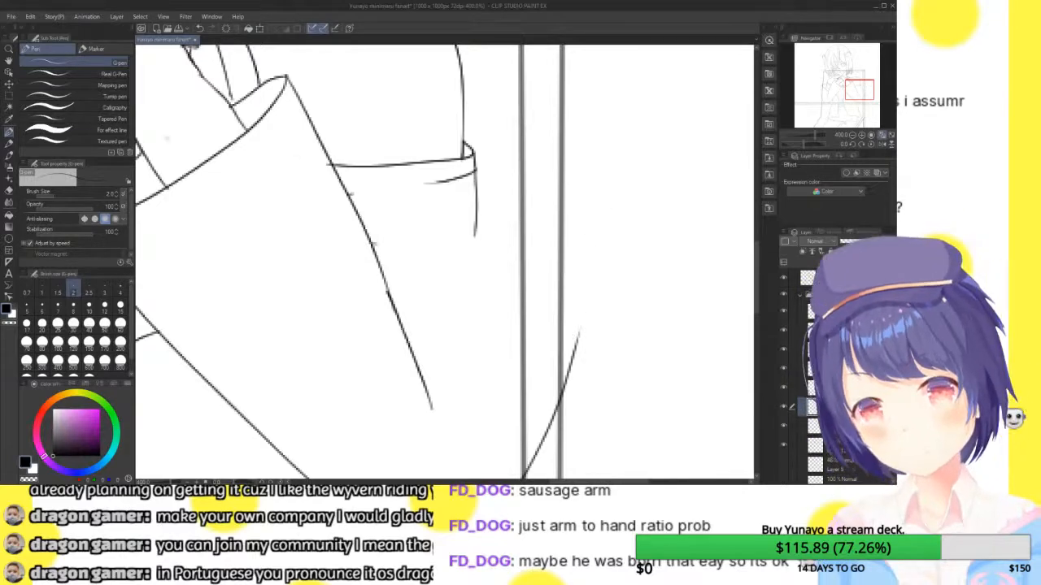
- Redraw the jacket opening and its ragged outer edge beside the right-hand arm, and complete the lower line of the upper-arm band
{"action": "mouse_move", "coordinate": [373, 241]}
{"action": "left_mouse_down"}
{"action": "mouse_move", "coordinate": [521, 263]}
{"action": "mouse_move", "coordinate": [617, 249]}
{"action": "mouse_move", "coordinate": [595, 280]}
{"action": "mouse_move", "coordinate": [606, 294]}
{"action": "mouse_move", "coordinate": [591, 329]}
{"action": "mouse_move", "coordinate": [551, 399]}
{"action": "left_mouse_up"}
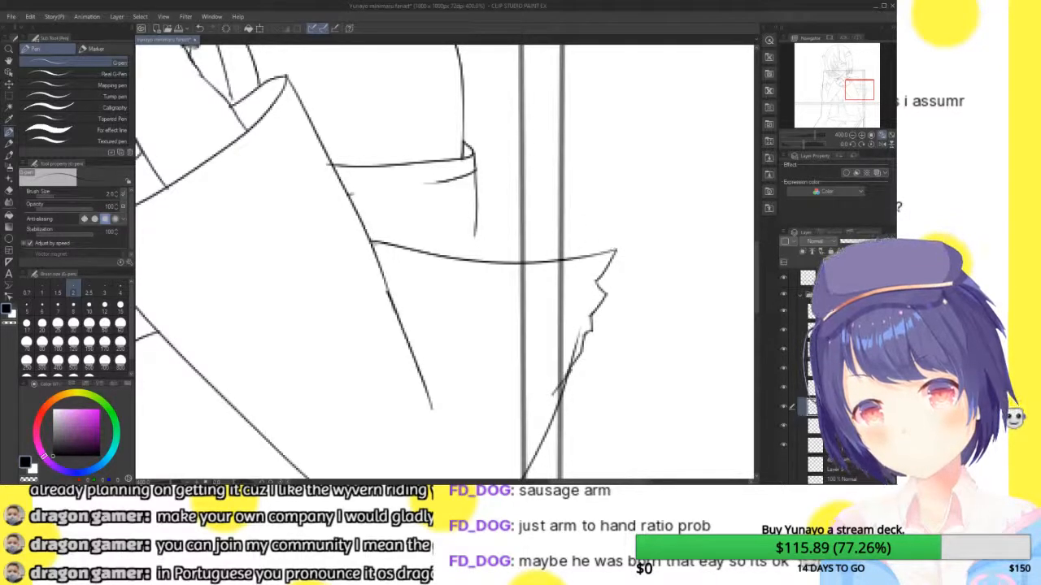
{"action": "left_click_drag", "start_coordinate": [616, 248], "coordinate": [466, 232]}
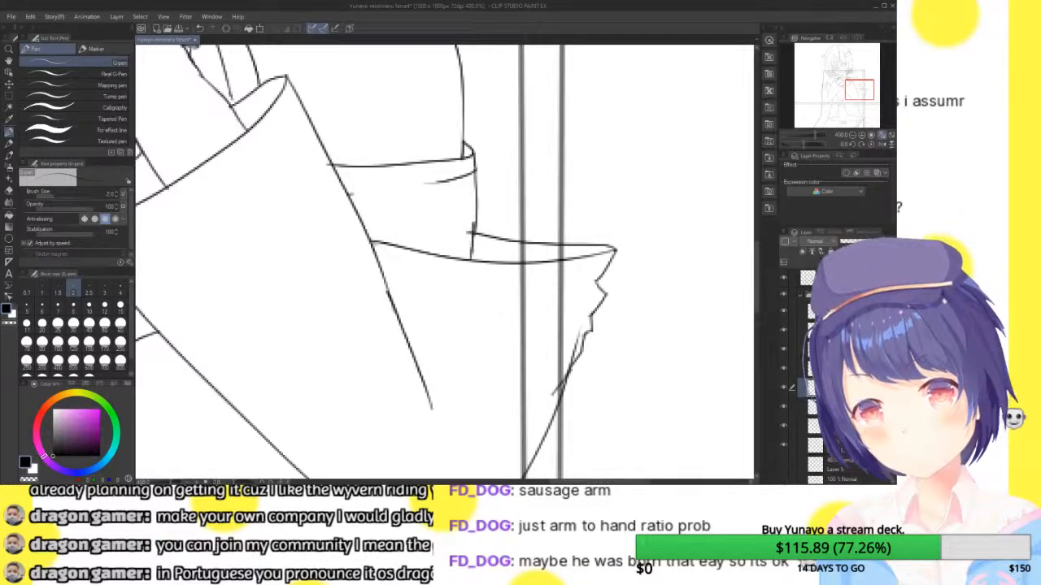
{"action": "left_click_drag", "start_coordinate": [378, 188], "coordinate": [455, 179]}
- Ink short curved fold lines running inward from the ragged outer edge of the right-hand jacket sleeve on Layer 16
{"action": "left_click", "coordinate": [853, 136]}
{"action": "left_click", "coordinate": [852, 136]}
{"action": "left_click", "coordinate": [853, 136]}
{"action": "left_click_drag", "start_coordinate": [861, 97], "coordinate": [852, 100]}
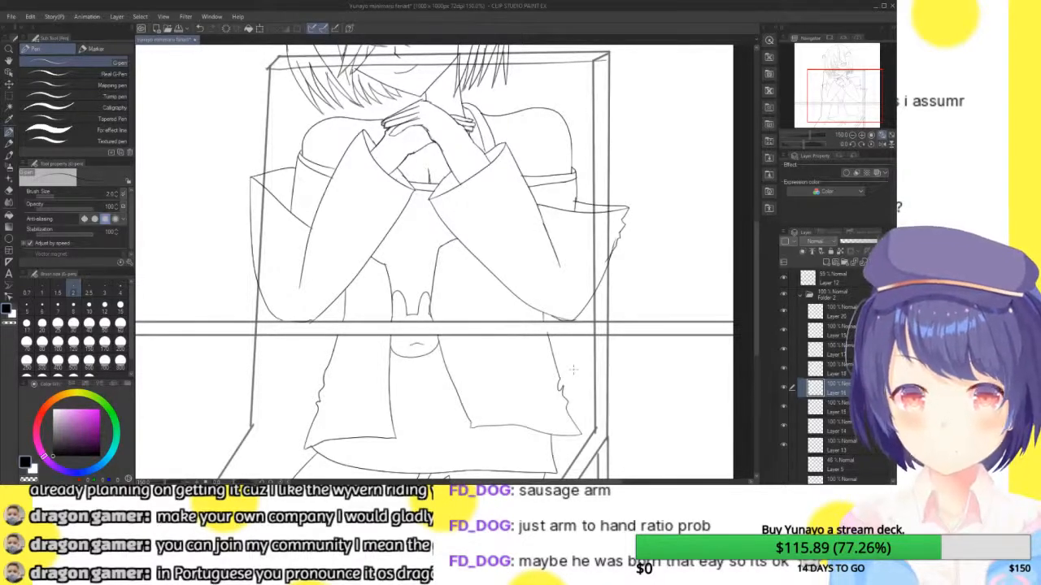
{"action": "scroll", "coordinate": [855, 95], "scroll_direction": "up", "scroll_amount": 4}
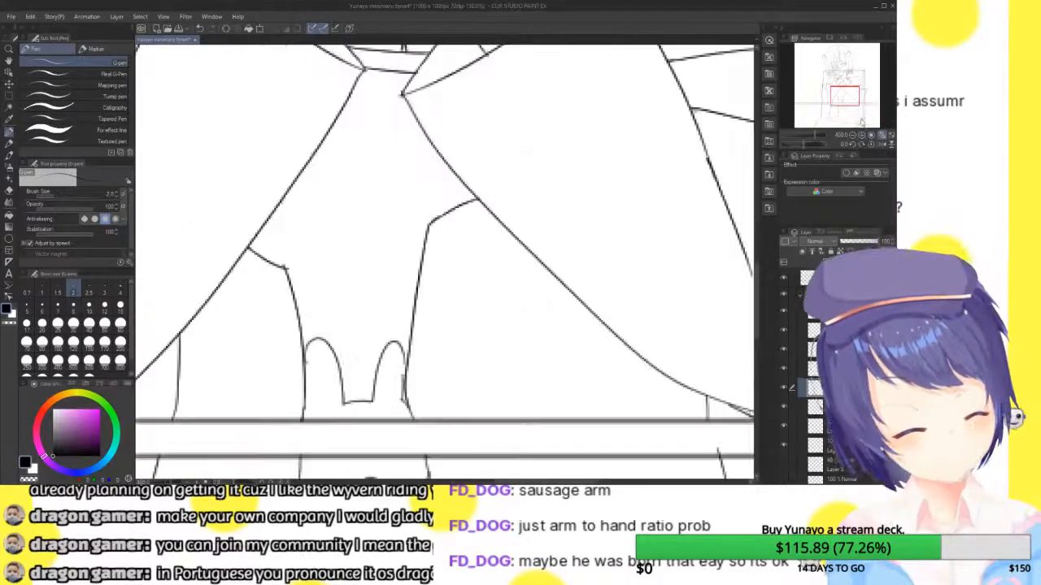
{"action": "left_click_drag", "start_coordinate": [856, 95], "coordinate": [866, 97]}
{"action": "mouse_move", "coordinate": [462, 115]}
{"action": "left_mouse_down"}
{"action": "mouse_move", "coordinate": [405, 129]}
{"action": "mouse_move", "coordinate": [408, 160]}
{"action": "mouse_move", "coordinate": [374, 180]}
{"action": "mouse_move", "coordinate": [416, 169]}
{"action": "left_mouse_up"}
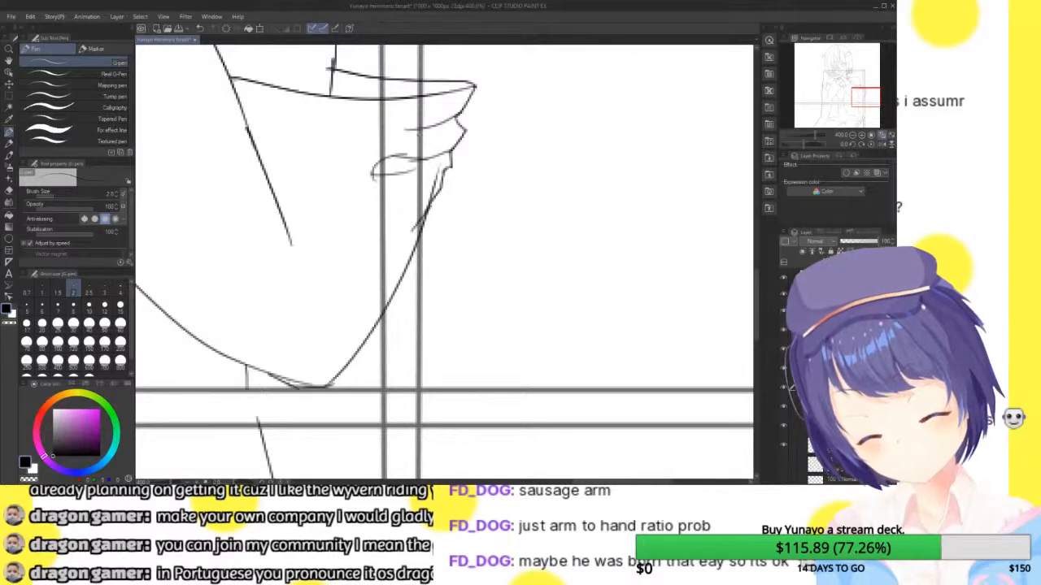
{"action": "left_click_drag", "start_coordinate": [445, 171], "coordinate": [380, 199]}
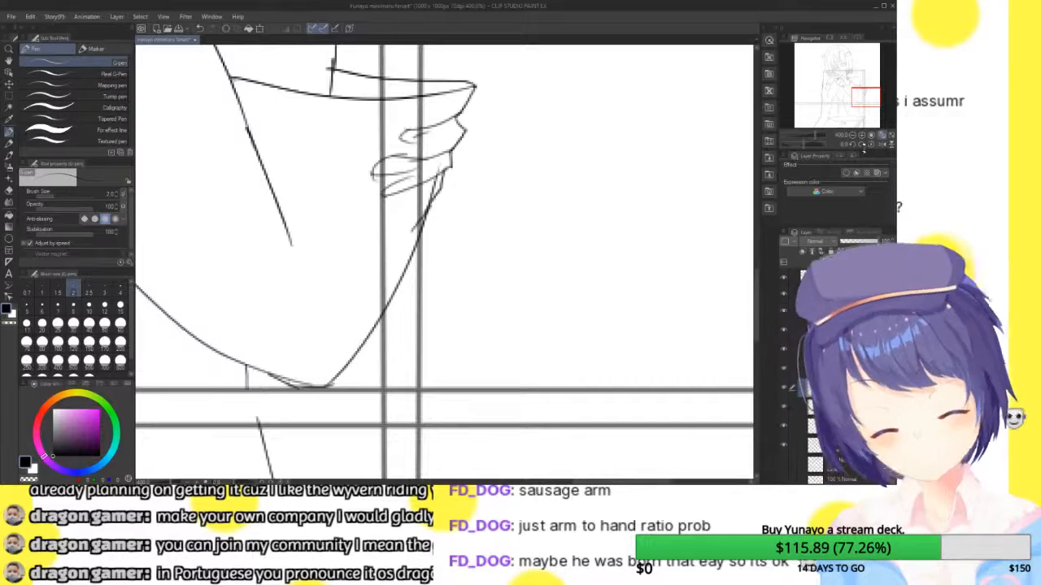
- Examine the line art around the shoulders, clasped hands, head and lower jacket
{"action": "left_click", "coordinate": [853, 135]}
{"action": "left_click_drag", "start_coordinate": [879, 101], "coordinate": [842, 91]}
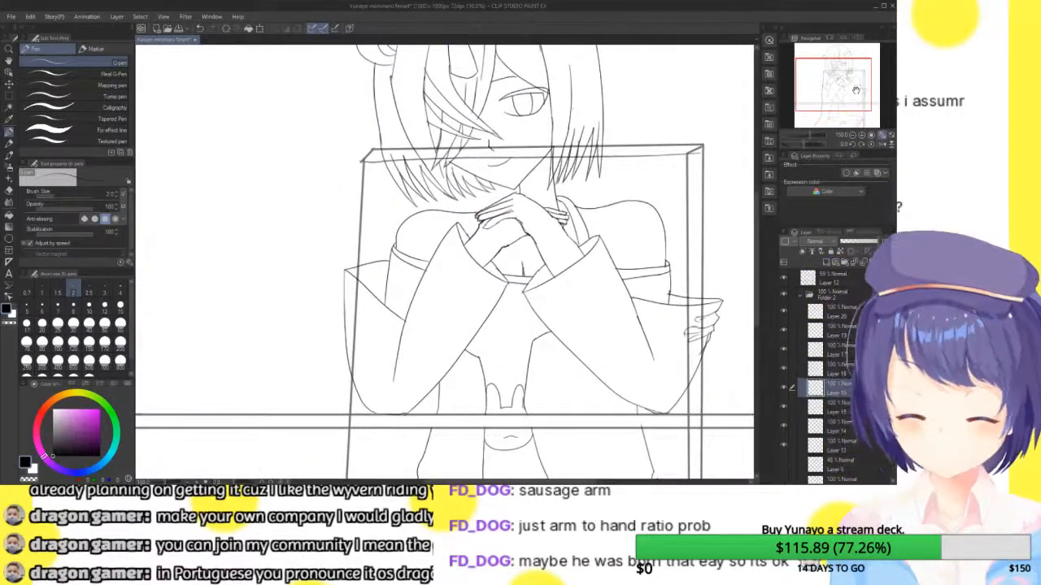
{"action": "left_click", "coordinate": [788, 424]}
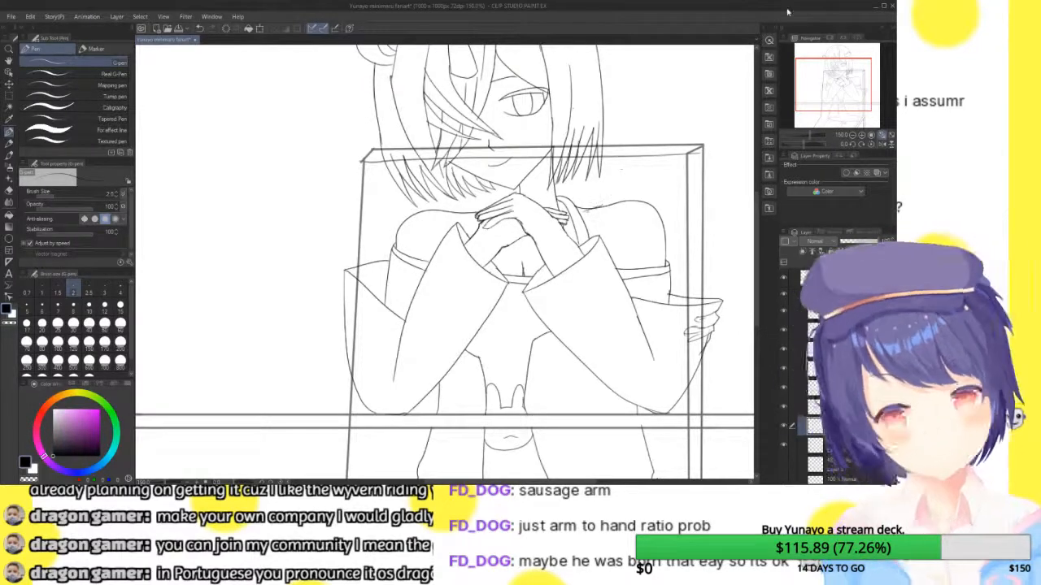
{"action": "left_click", "coordinate": [865, 135]}
{"action": "left_click_drag", "start_coordinate": [834, 92], "coordinate": [849, 87]}
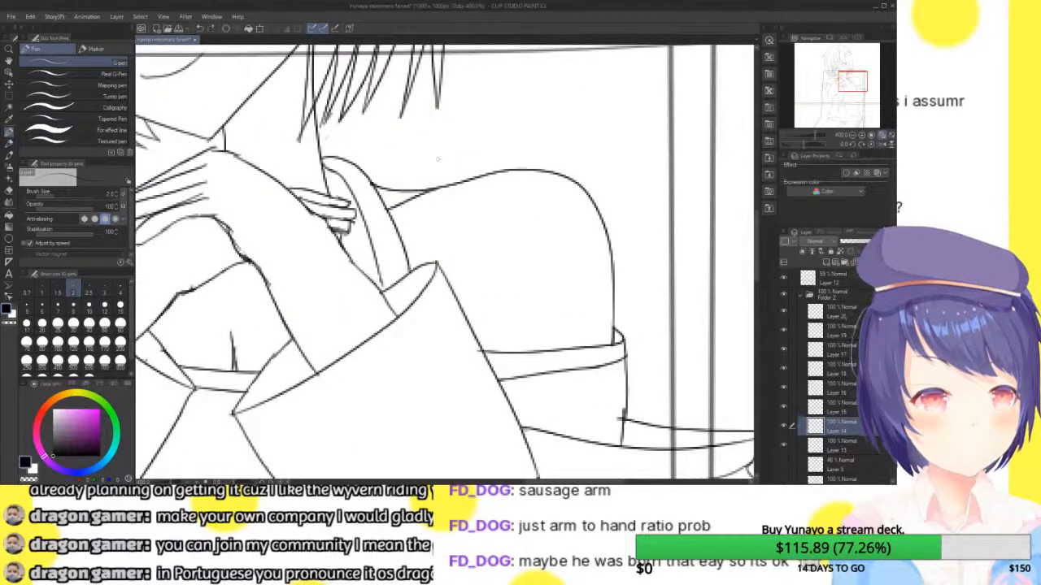
{"action": "left_click_drag", "start_coordinate": [843, 98], "coordinate": [825, 98]}
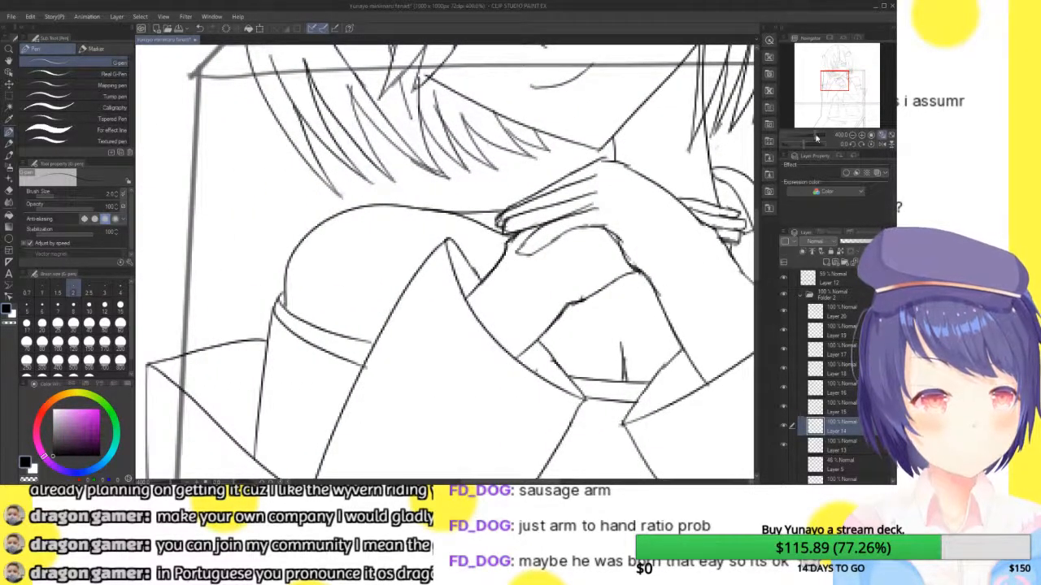
{"action": "left_click", "coordinate": [852, 135]}
{"action": "left_click", "coordinate": [852, 135]}
{"action": "left_click", "coordinate": [853, 135]}
{"action": "left_click_drag", "start_coordinate": [849, 71], "coordinate": [848, 76]}
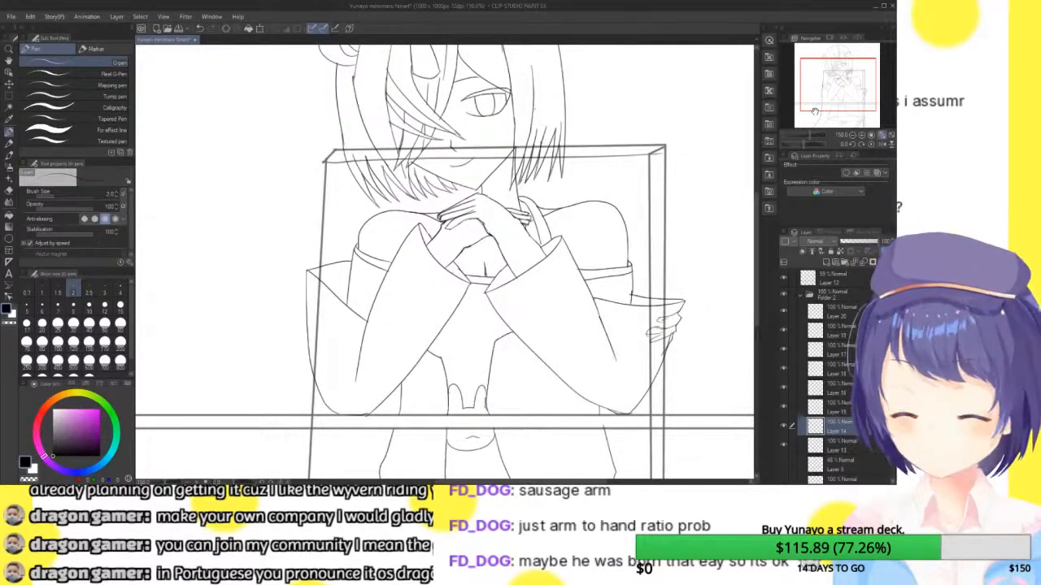
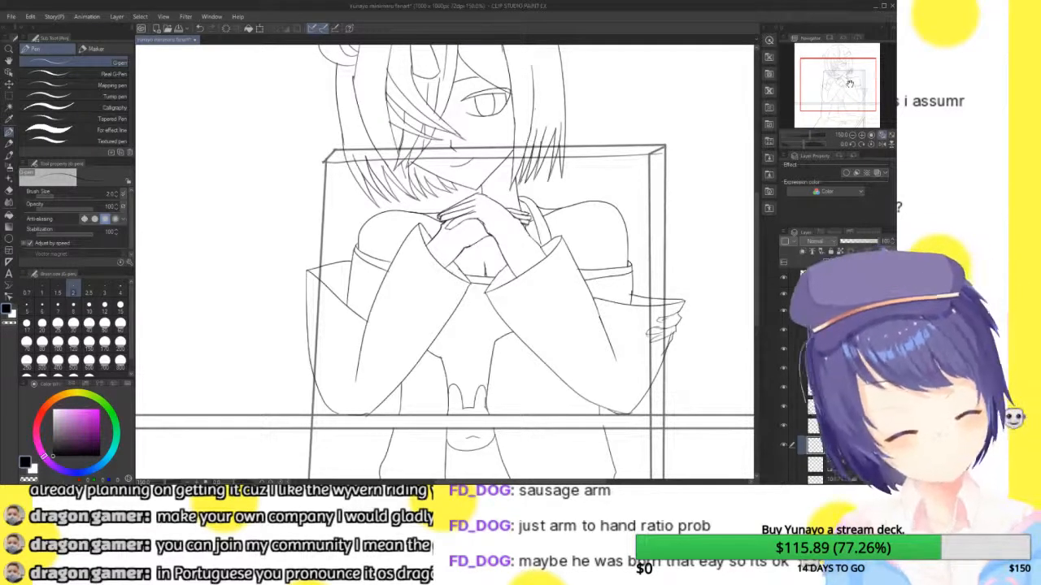
{"action": "scroll", "coordinate": [444, 260], "scroll_direction": "up", "scroll_amount": 3}
{"action": "scroll", "coordinate": [444, 260], "scroll_direction": "left", "scroll_amount": 3}
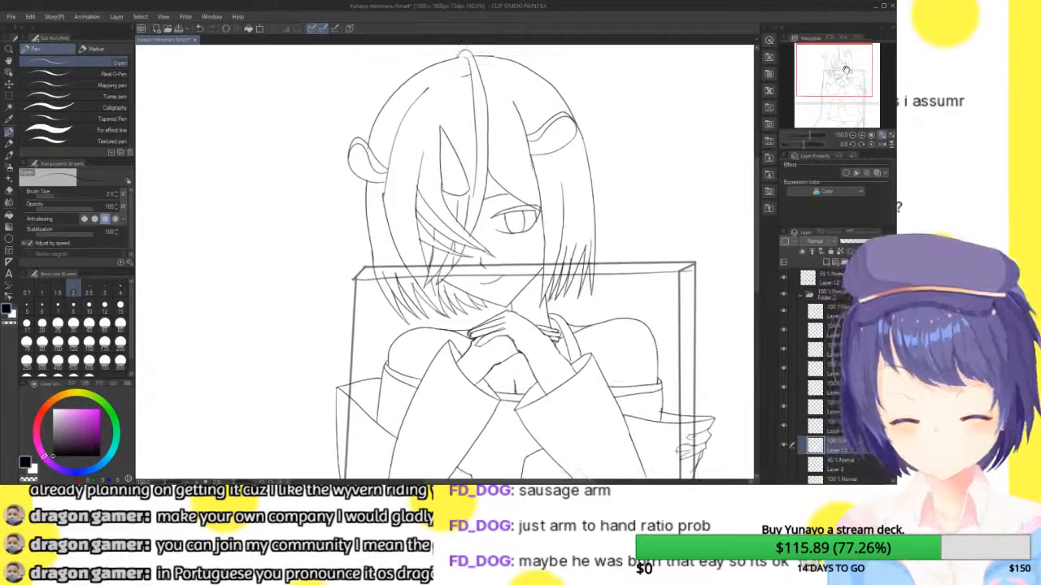
{"action": "left_click_drag", "start_coordinate": [846, 72], "coordinate": [851, 97]}
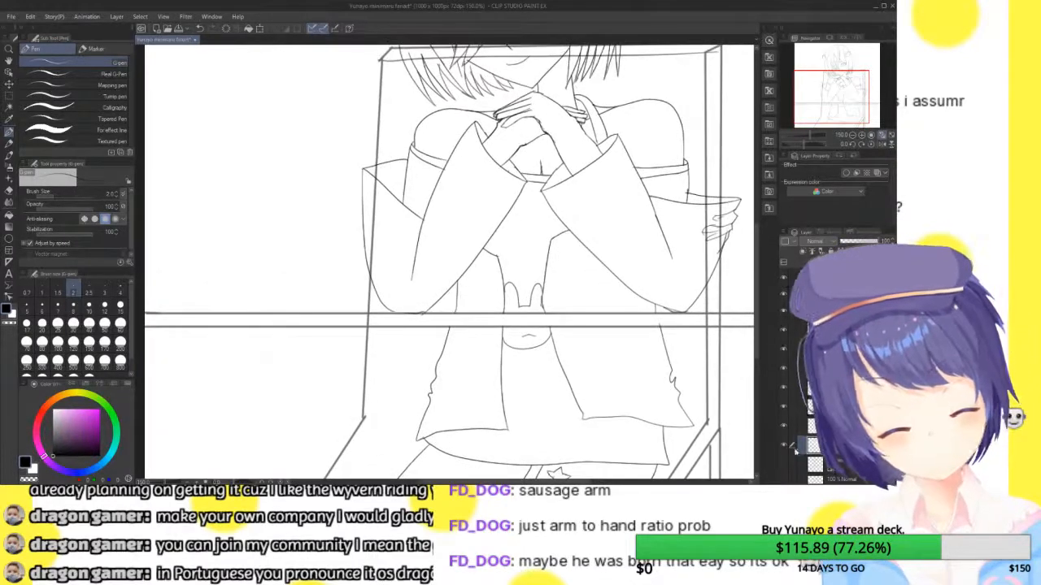
- Find the layer holding the sleeves and erase the right-hand sleeve's cuff opening and adjoining edges below the clasped hands
{"action": "left_click", "coordinate": [785, 410]}
{"action": "left_click", "coordinate": [785, 410]}
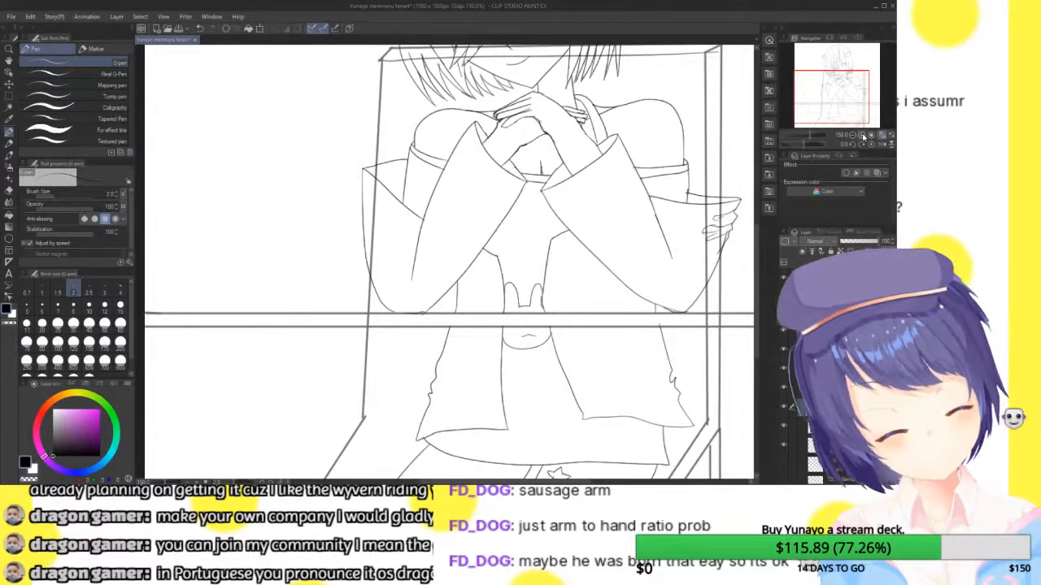
{"action": "scroll", "coordinate": [841, 98], "scroll_direction": "up", "scroll_amount": 3}
{"action": "left_click_drag", "start_coordinate": [840, 98], "coordinate": [840, 89]}
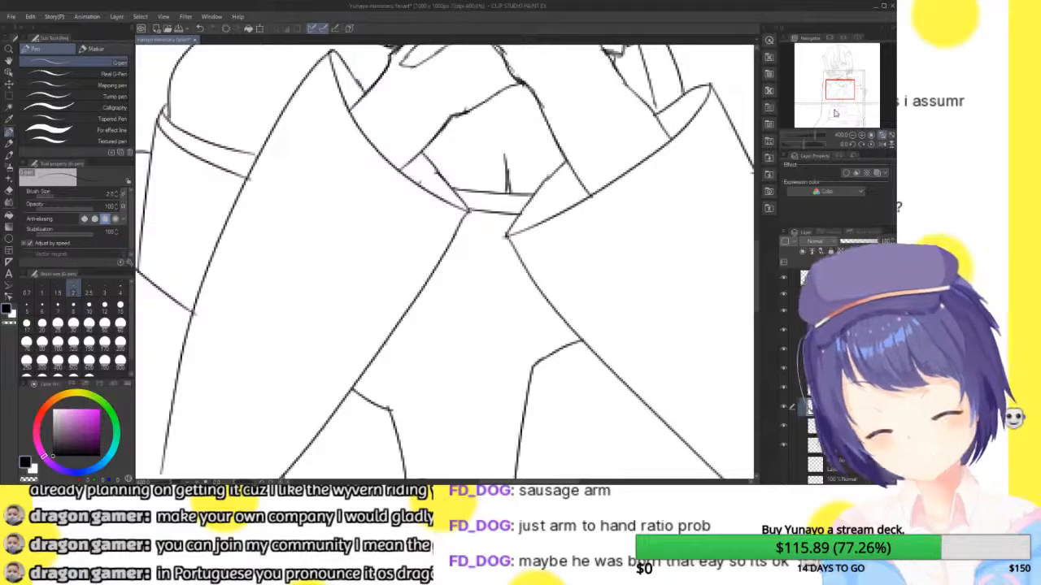
{"action": "left_click_drag", "start_coordinate": [837, 84], "coordinate": [842, 82]}
{"action": "left_click_drag", "start_coordinate": [626, 119], "coordinate": [589, 134]}
{"action": "mouse_move", "coordinate": [431, 262]}
{"action": "left_mouse_down"}
{"action": "mouse_move", "coordinate": [475, 232]}
{"action": "mouse_move", "coordinate": [491, 242]}
{"action": "mouse_move", "coordinate": [577, 179]}
{"action": "mouse_move", "coordinate": [504, 224]}
{"action": "mouse_move", "coordinate": [444, 281]}
{"action": "mouse_move", "coordinate": [483, 258]}
{"action": "mouse_move", "coordinate": [458, 300]}
{"action": "mouse_move", "coordinate": [473, 340]}
{"action": "left_mouse_up"}
{"action": "mouse_move", "coordinate": [640, 137]}
{"action": "left_mouse_down"}
{"action": "mouse_move", "coordinate": [661, 183]}
{"action": "mouse_move", "coordinate": [646, 209]}
{"action": "left_mouse_up"}
- Ink a new banded cuff on the right-hand sleeve and join both its ends to the remaining sleeve edges
{"action": "key", "text": "p"}
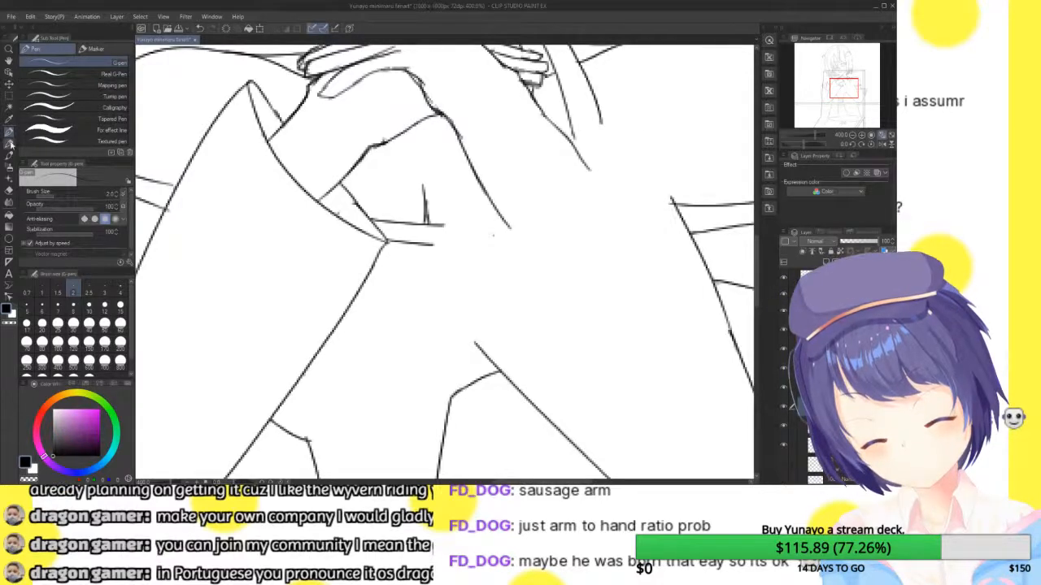
{"action": "key", "text": "p"}
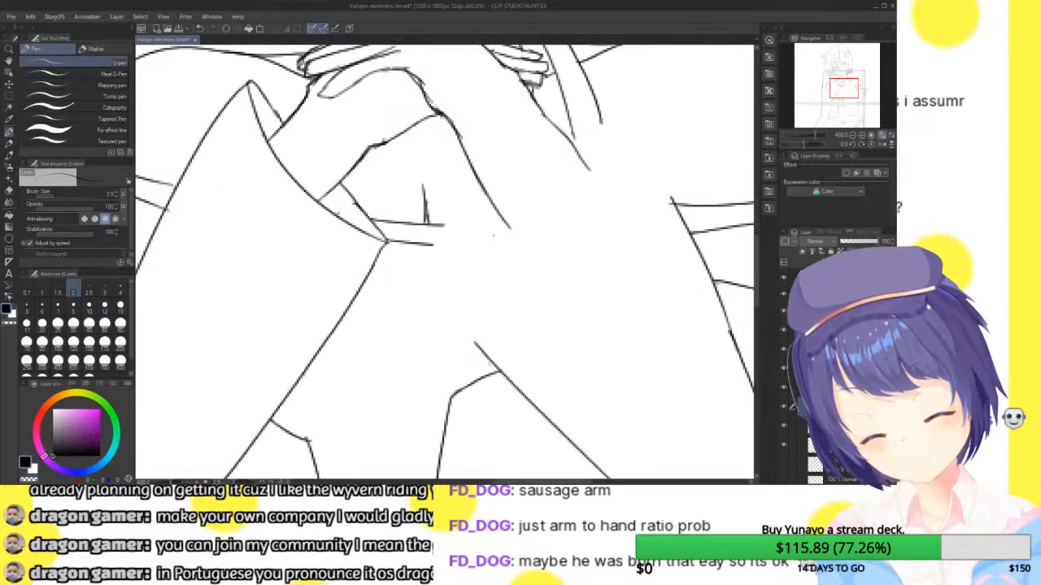
{"action": "left_click_drag", "start_coordinate": [470, 328], "coordinate": [449, 248]}
{"action": "mouse_move", "coordinate": [464, 294]}
{"action": "left_mouse_down"}
{"action": "mouse_move", "coordinate": [561, 234]}
{"action": "mouse_move", "coordinate": [628, 159]}
{"action": "mouse_move", "coordinate": [611, 136]}
{"action": "mouse_move", "coordinate": [455, 245]}
{"action": "left_mouse_up"}
{"action": "left_click_drag", "start_coordinate": [627, 161], "coordinate": [647, 180]}
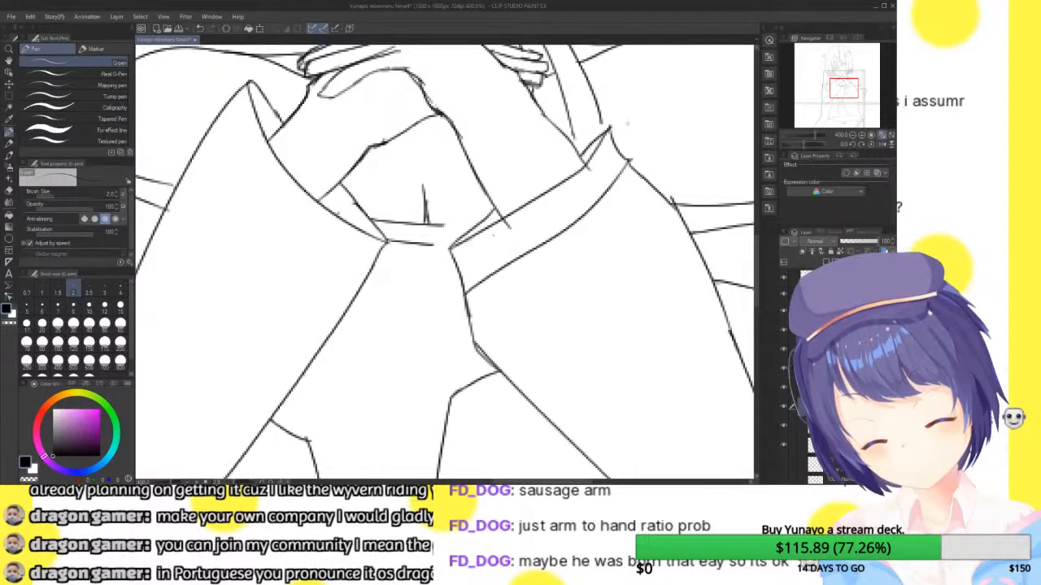
- Erase the left-hand sleeve's cuff opening and the upper parts of its outer and inner edges
{"action": "left_click_drag", "start_coordinate": [845, 87], "coordinate": [838, 82]}
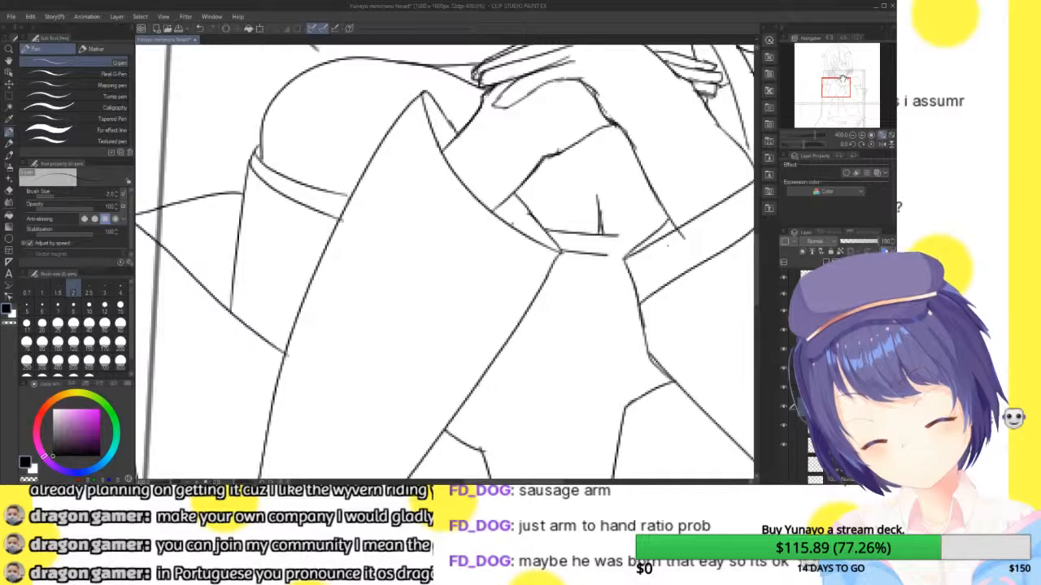
{"action": "mouse_move", "coordinate": [422, 89]}
{"action": "left_mouse_down"}
{"action": "mouse_move", "coordinate": [461, 189]}
{"action": "mouse_move", "coordinate": [433, 94]}
{"action": "mouse_move", "coordinate": [520, 199]}
{"action": "left_mouse_up"}
{"action": "left_click_drag", "start_coordinate": [448, 155], "coordinate": [488, 197]}
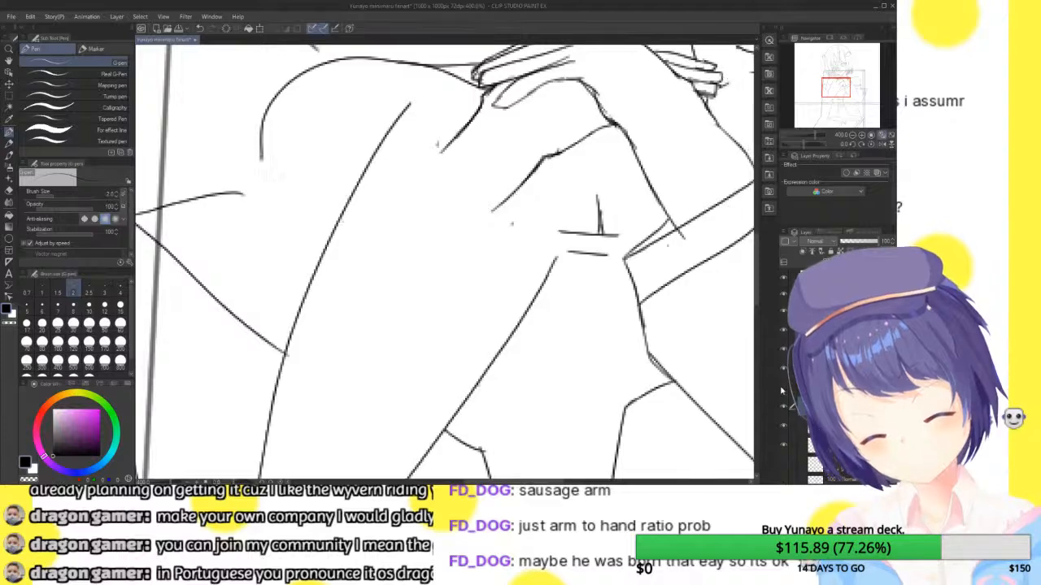
{"action": "left_click_drag", "start_coordinate": [513, 195], "coordinate": [539, 223]}
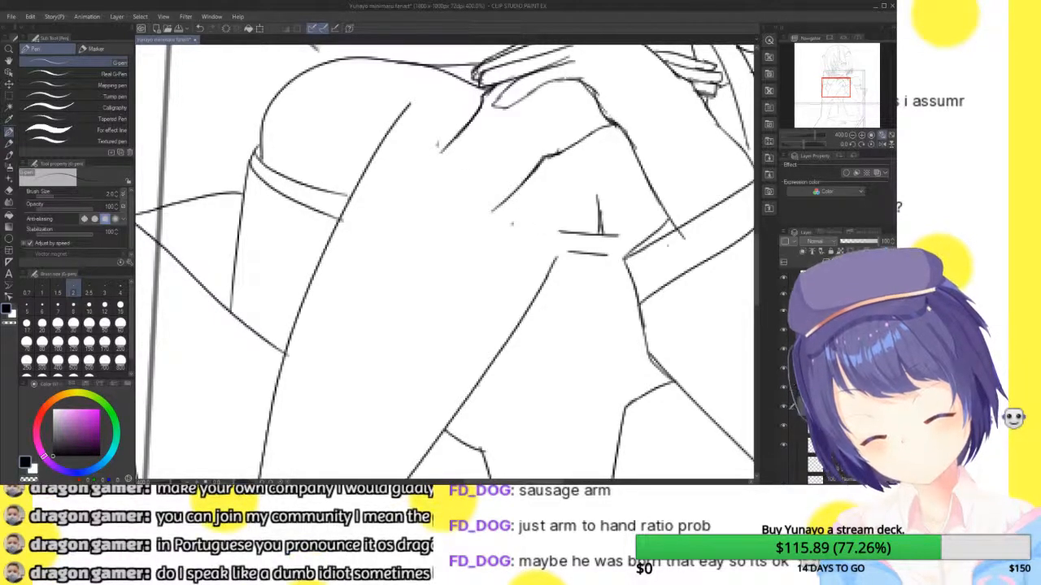
{"action": "mouse_move", "coordinate": [404, 118]}
{"action": "left_mouse_down"}
{"action": "mouse_move", "coordinate": [361, 170]}
{"action": "mouse_move", "coordinate": [329, 252]}
{"action": "left_mouse_up"}
{"action": "left_click_drag", "start_coordinate": [559, 259], "coordinate": [496, 335]}
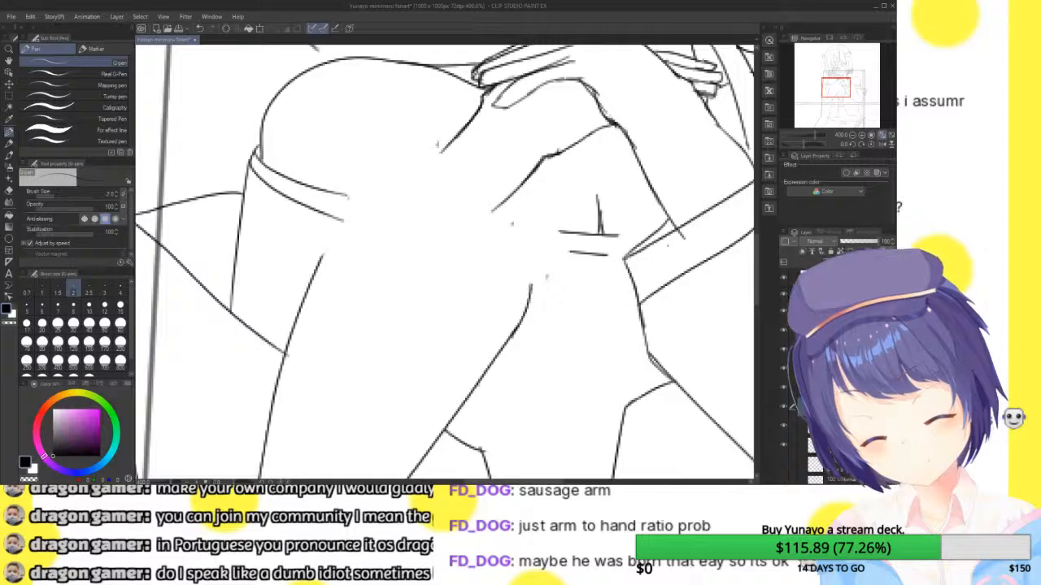
- Ink a new banded cuff on the left-hand sleeve and join both its ends to the remaining sleeve edges
{"action": "left_click_drag", "start_coordinate": [421, 119], "coordinate": [444, 156]}
{"action": "left_click_drag", "start_coordinate": [478, 195], "coordinate": [505, 221]}
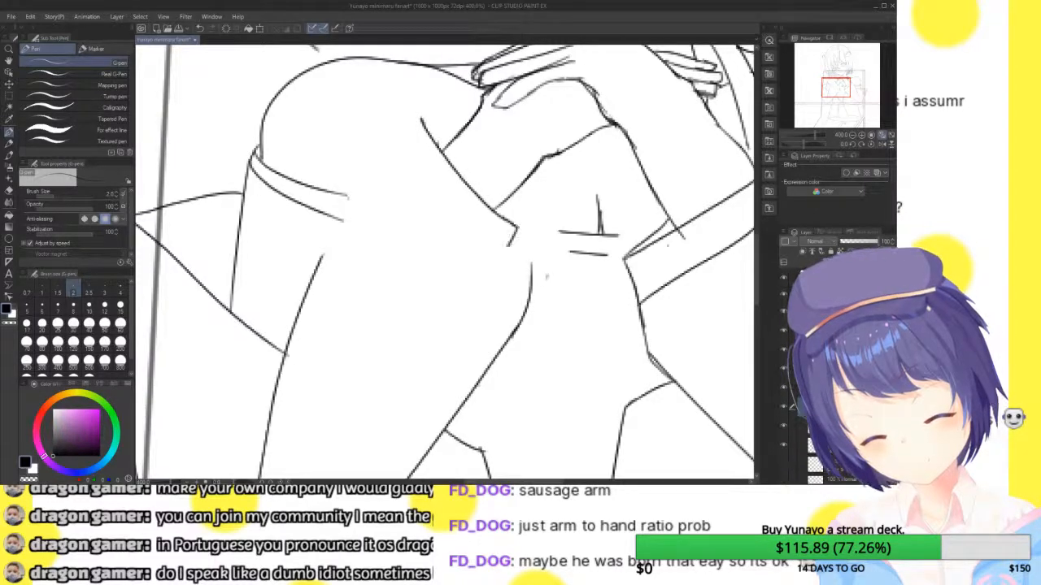
{"action": "mouse_move", "coordinate": [421, 119]}
{"action": "left_mouse_down"}
{"action": "mouse_move", "coordinate": [404, 138]}
{"action": "mouse_move", "coordinate": [466, 218]}
{"action": "mouse_move", "coordinate": [509, 250]}
{"action": "left_mouse_up"}
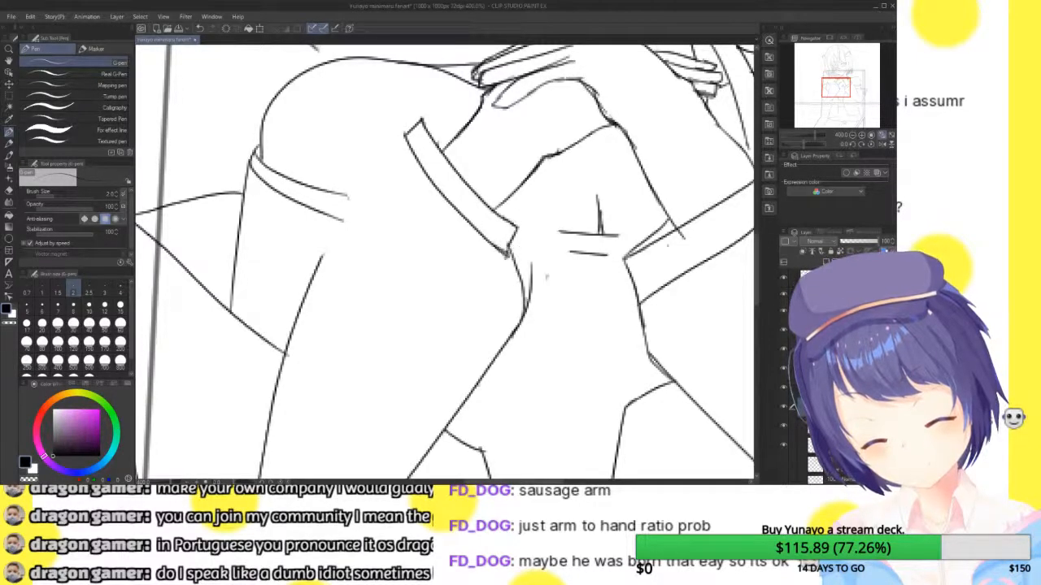
{"action": "left_click_drag", "start_coordinate": [389, 146], "coordinate": [330, 240]}
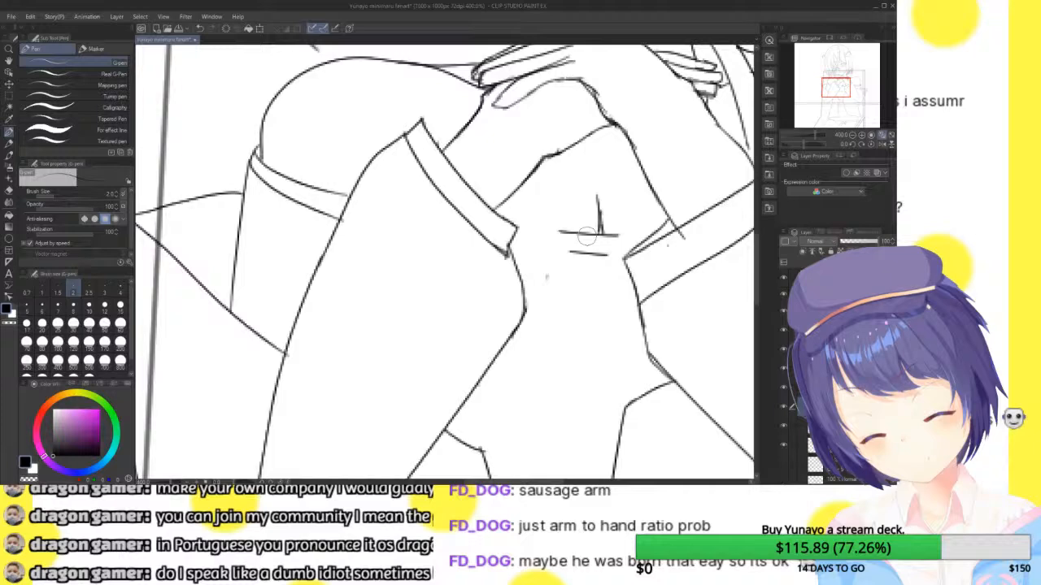
- Check the layers one by one to find the one holding the short shirt neckline strokes between the cuffs
{"action": "left_click", "coordinate": [783, 349]}
{"action": "left_click", "coordinate": [783, 350]}
{"action": "left_click", "coordinate": [785, 370]}
{"action": "left_click", "coordinate": [784, 370]}
{"action": "left_click", "coordinate": [783, 330]}
{"action": "left_click", "coordinate": [783, 330]}
{"action": "left_click", "coordinate": [783, 350]}
{"action": "left_click", "coordinate": [784, 350]}
{"action": "left_click", "coordinate": [787, 403]}
{"action": "left_click", "coordinate": [787, 404]}
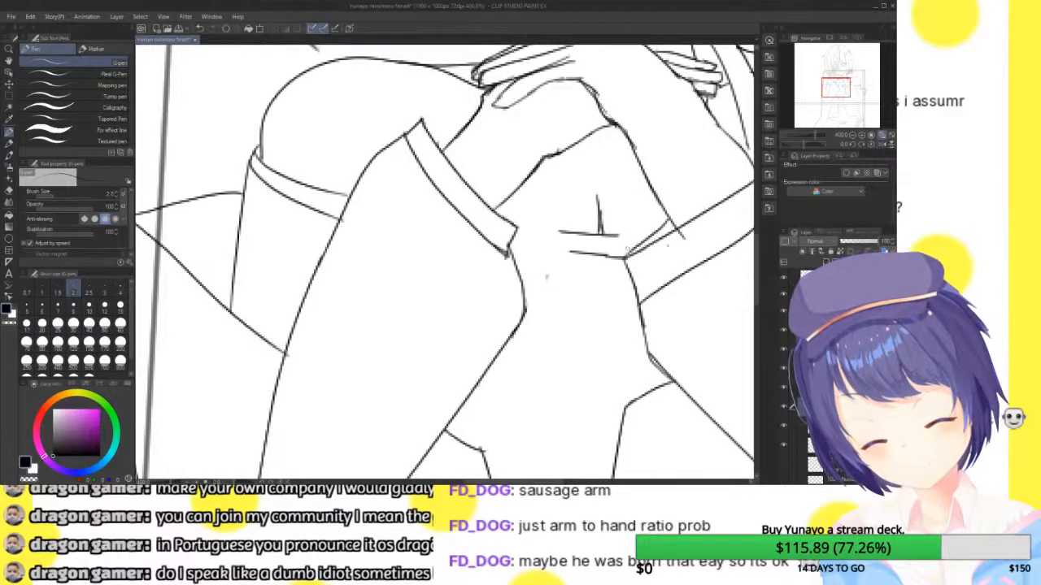
- Extend the two neckline strokes into a continuous band across the chest, reaching both sleeve cuffs
{"action": "left_click", "coordinate": [864, 135]}
{"action": "left_click", "coordinate": [848, 90]}
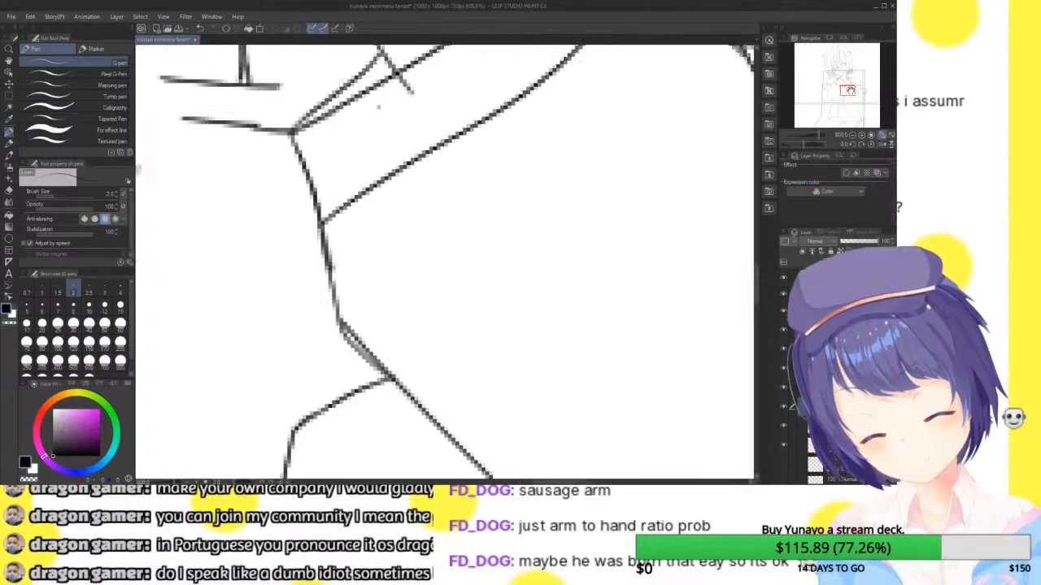
{"action": "left_click", "coordinate": [842, 86]}
{"action": "mouse_move", "coordinate": [534, 294]}
{"action": "left_mouse_down"}
{"action": "mouse_move", "coordinate": [504, 293]}
{"action": "mouse_move", "coordinate": [546, 287]}
{"action": "left_mouse_up"}
{"action": "left_click_drag", "start_coordinate": [519, 252], "coordinate": [600, 245]}
{"action": "left_click_drag", "start_coordinate": [422, 242], "coordinate": [314, 229]}
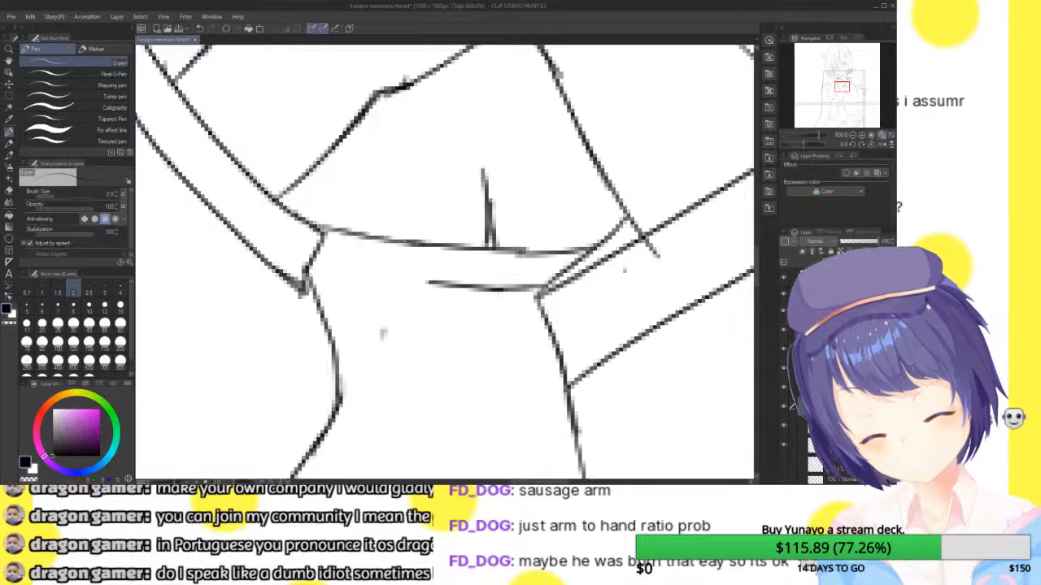
{"action": "left_click_drag", "start_coordinate": [439, 283], "coordinate": [313, 261]}
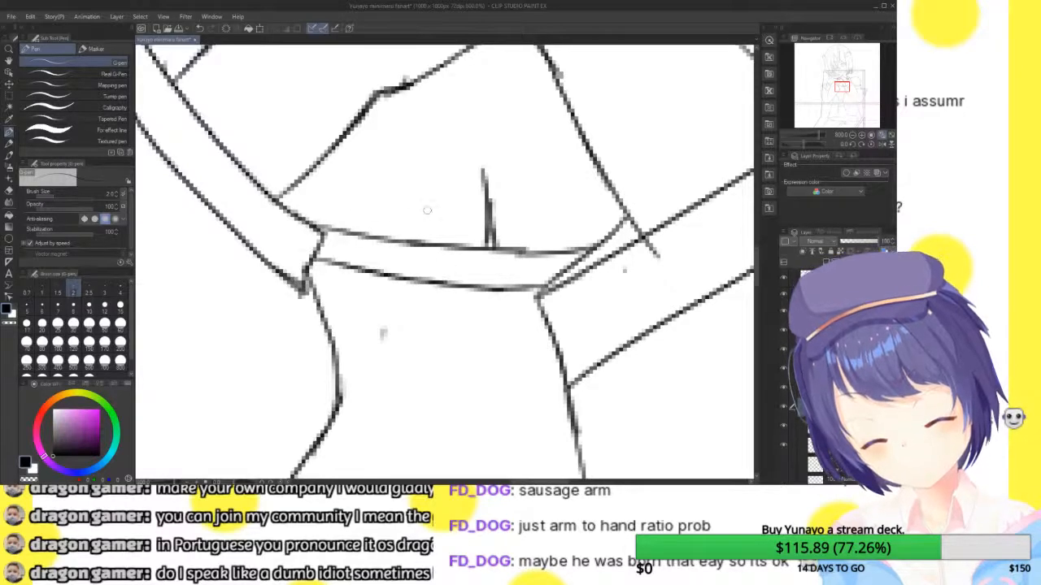
{"action": "left_click", "coordinate": [855, 138]}
{"action": "left_click", "coordinate": [855, 139]}
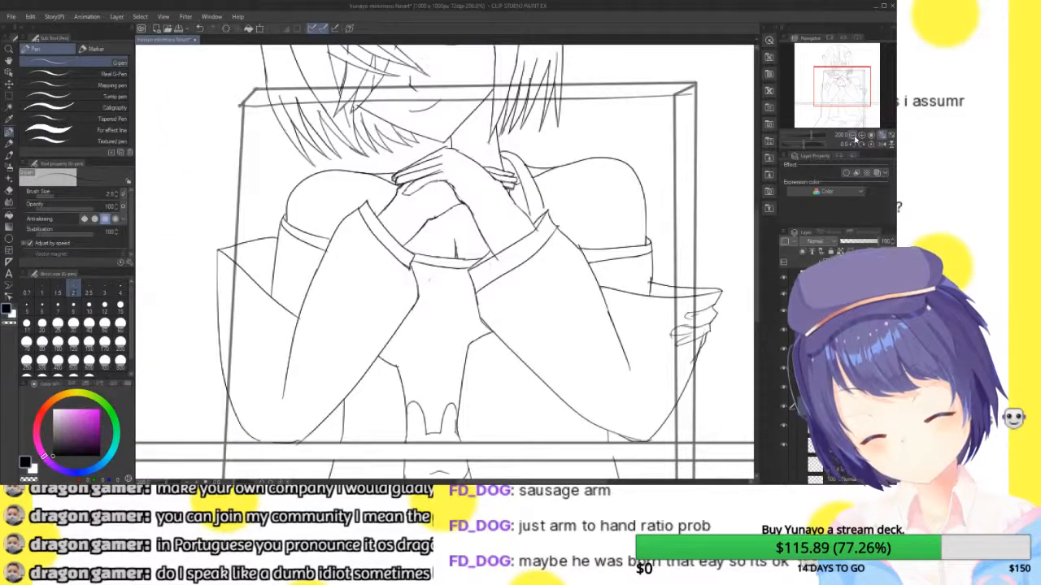
{"action": "left_click", "coordinate": [863, 137]}
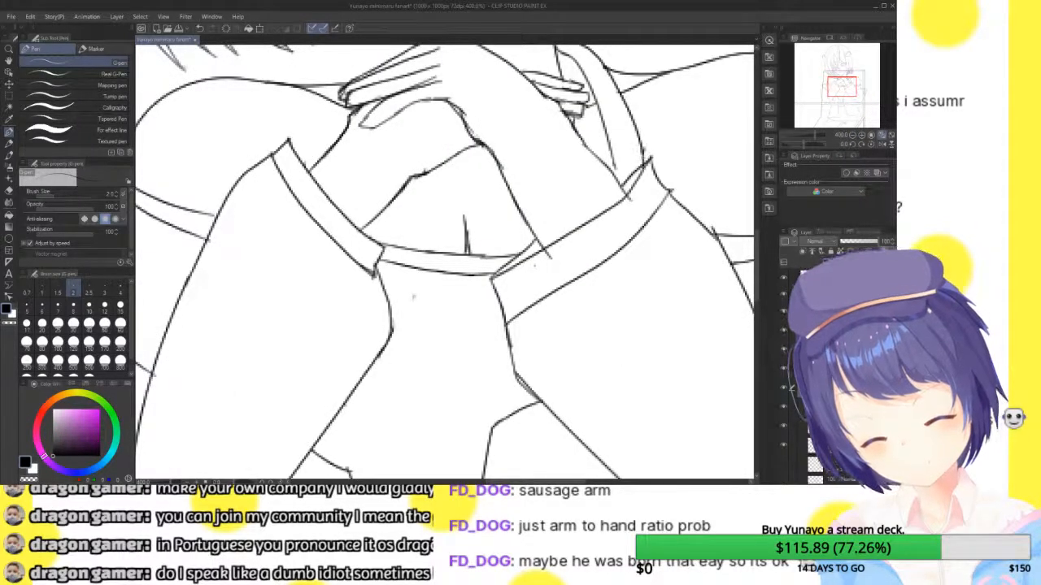
{"action": "left_click", "coordinate": [889, 136]}
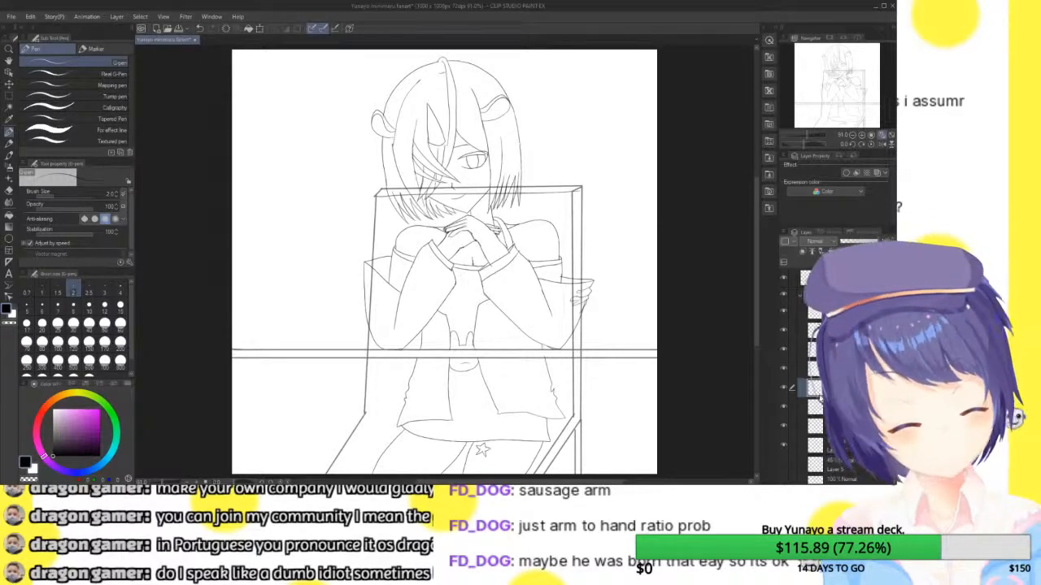
- Add a small crease stroke to the fold marks on the lower right-hand edge of the jacket
{"action": "left_click", "coordinate": [863, 136]}
{"action": "left_click", "coordinate": [863, 137]}
{"action": "left_click_drag", "start_coordinate": [849, 109], "coordinate": [859, 111]}
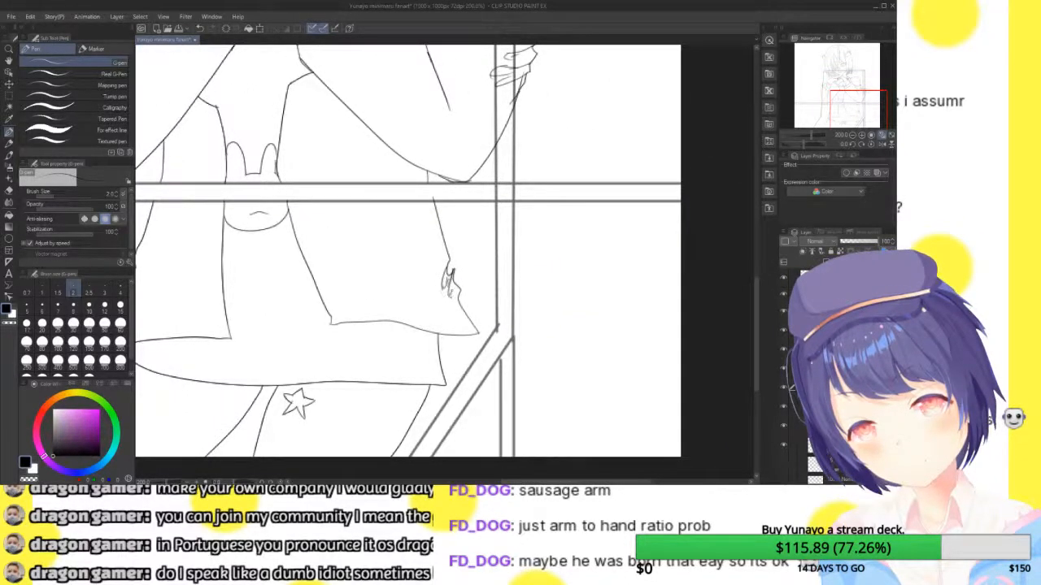
{"action": "left_click_drag", "start_coordinate": [445, 297], "coordinate": [457, 308]}
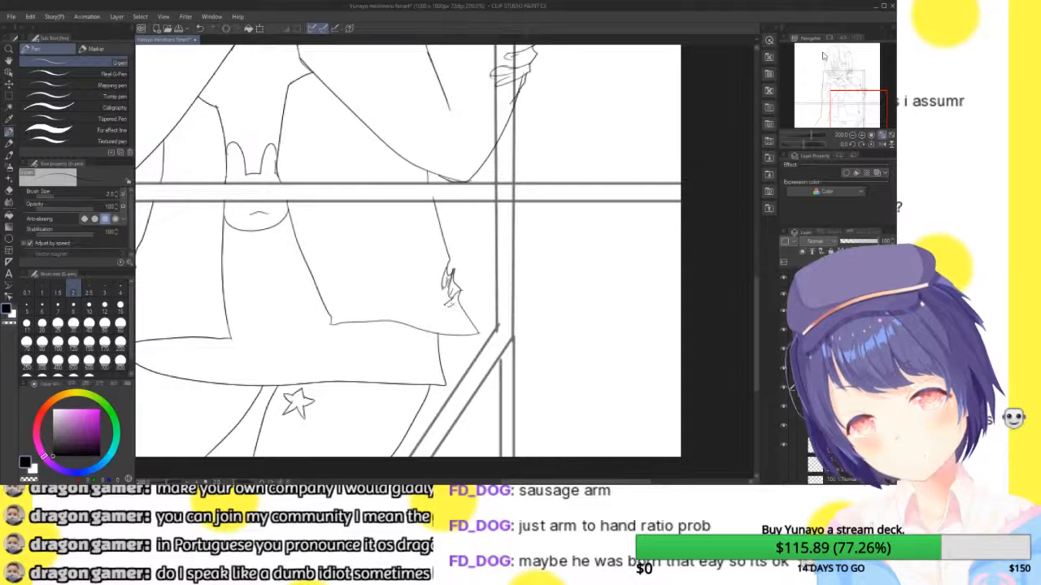
{"action": "left_click", "coordinate": [888, 137]}
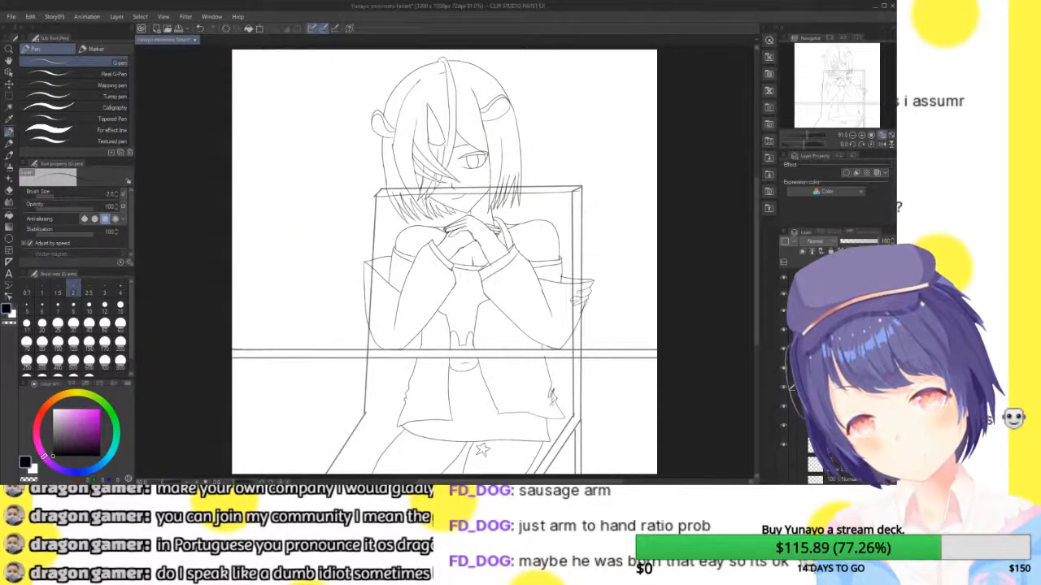
- Hide the frame and horizontal bar lines, and set up a colouring layer in a new folder beneath the line art
{"action": "left_click", "coordinate": [784, 280]}
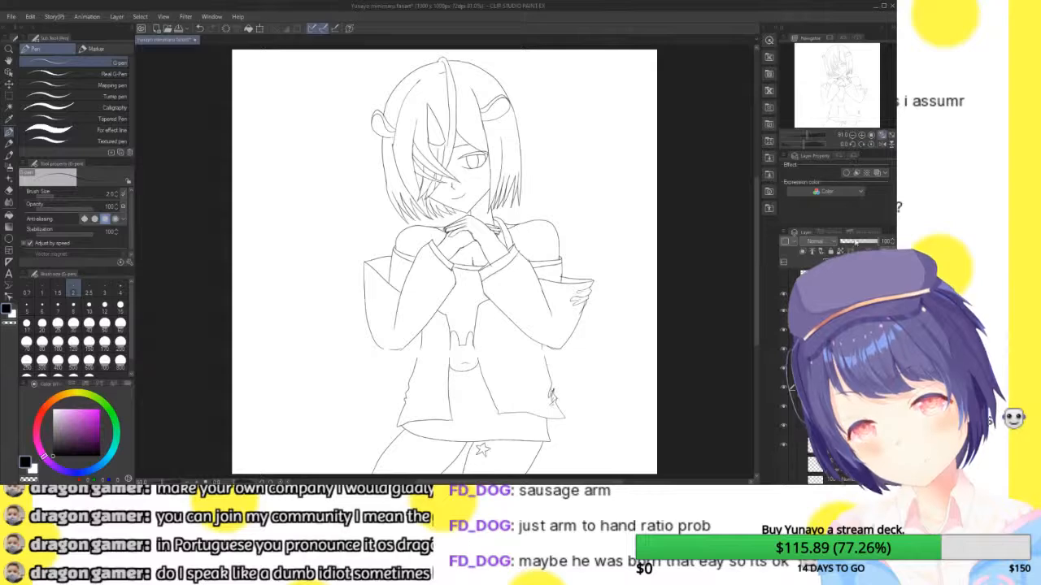
{"action": "left_click", "coordinate": [838, 380]}
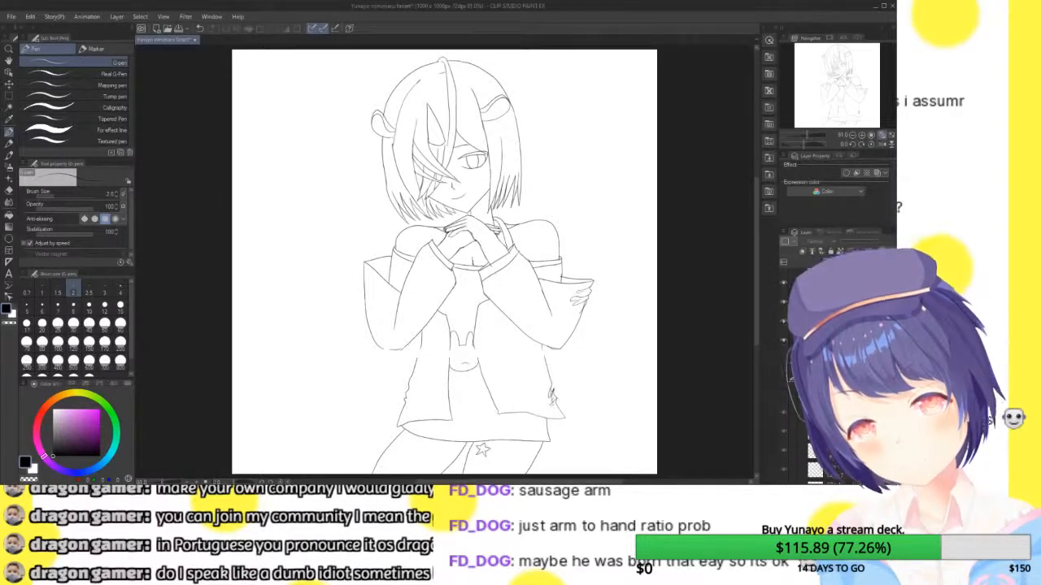
{"action": "left_click", "coordinate": [838, 395]}
{"action": "left_click", "coordinate": [844, 262]}
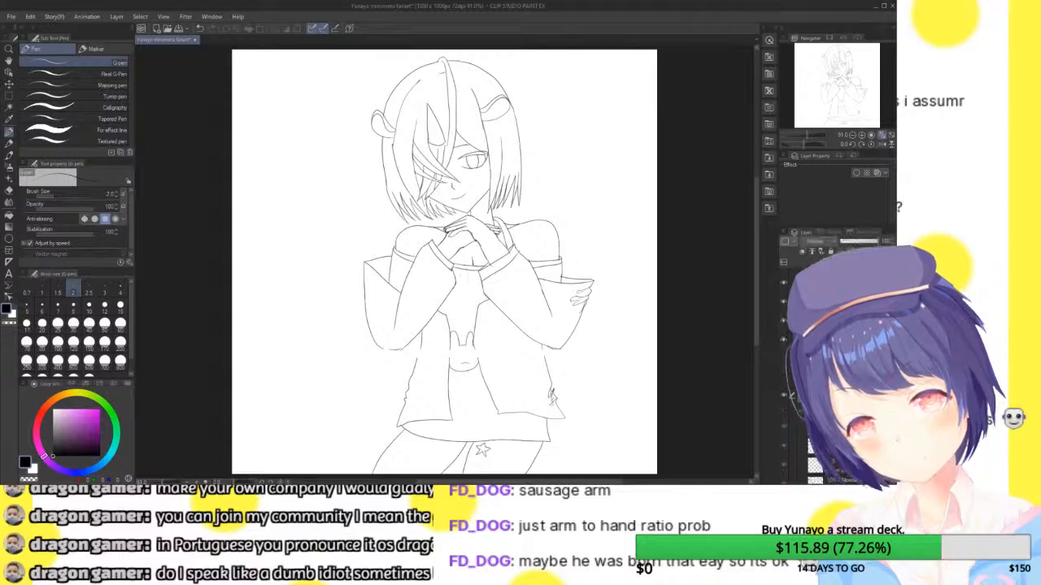
{"action": "left_click", "coordinate": [838, 412]}
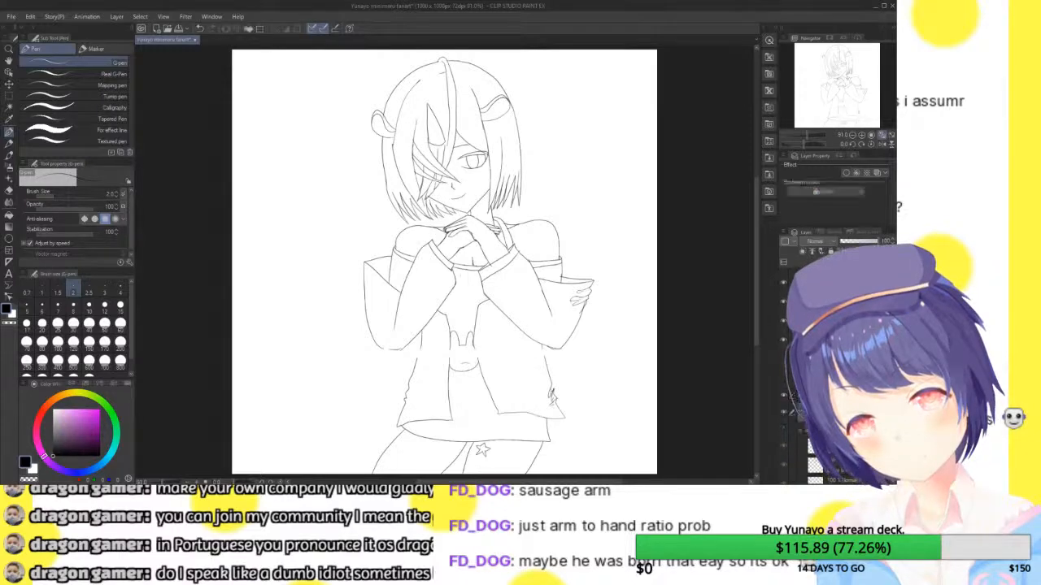
{"action": "left_click", "coordinate": [801, 432]}
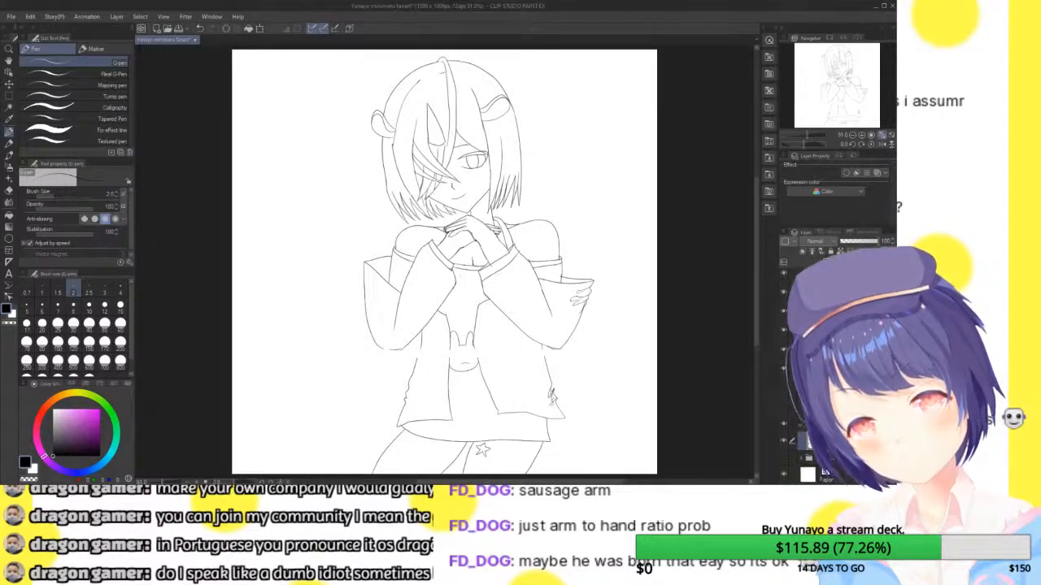
- Fill the pointed section between the front bangs with pale yellow, referring to the other layers
{"action": "left_click", "coordinate": [851, 137]}
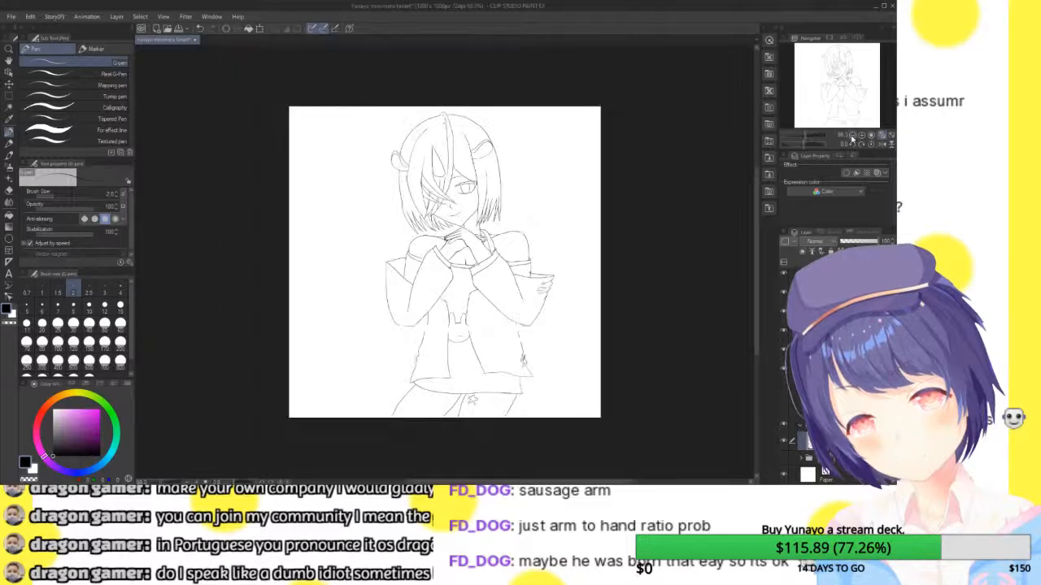
{"action": "left_click", "coordinate": [861, 137]}
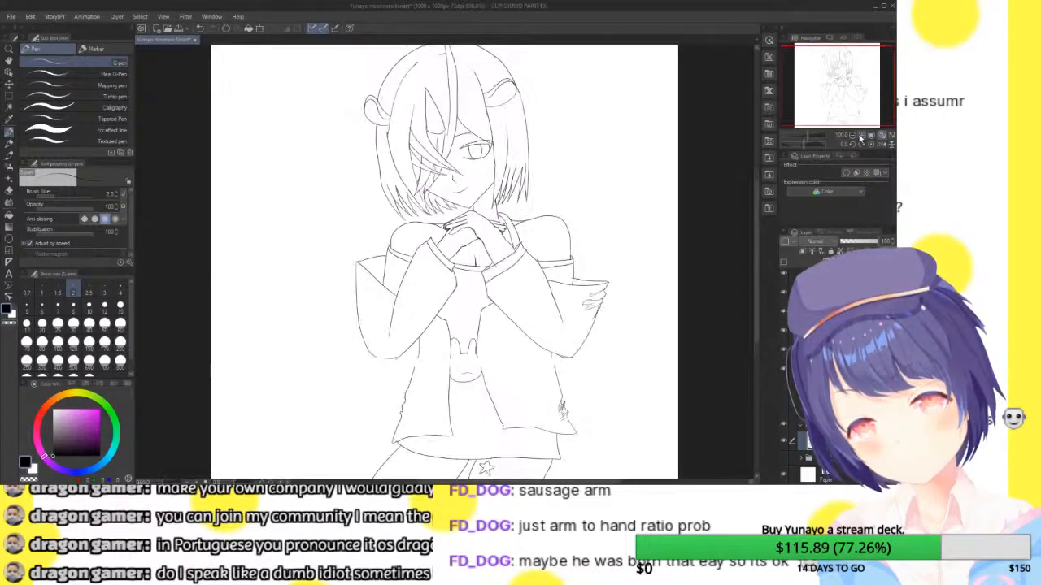
{"action": "left_click", "coordinate": [861, 136]}
{"action": "left_click_drag", "start_coordinate": [846, 90], "coordinate": [849, 57]}
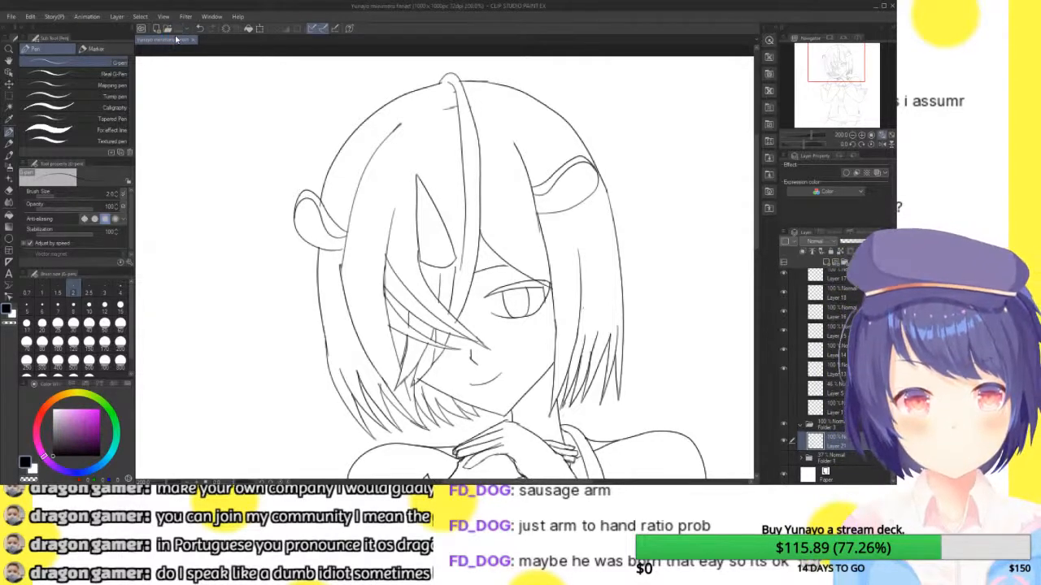
{"action": "left_click", "coordinate": [75, 395]}
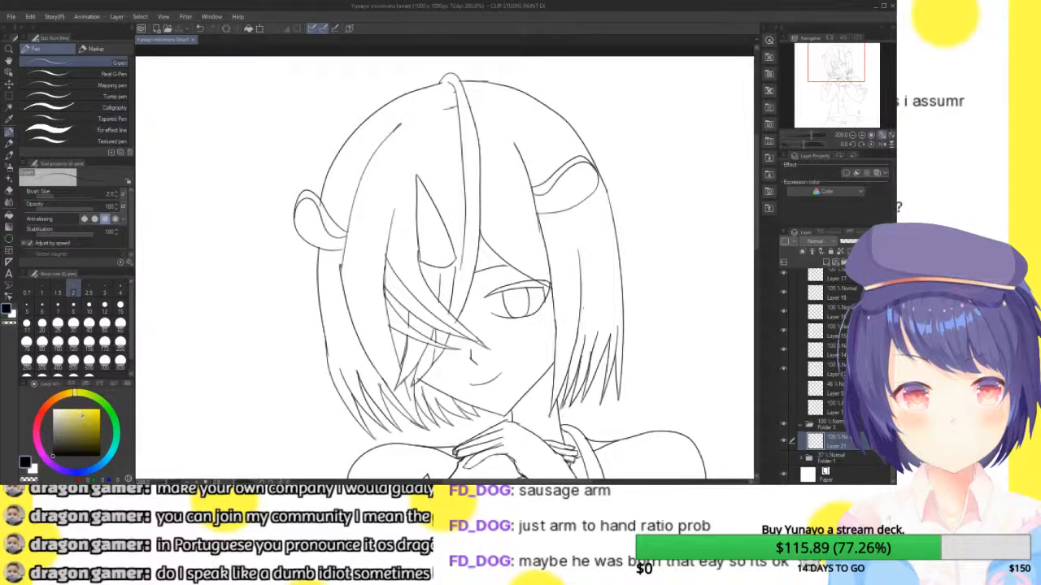
{"action": "left_click", "coordinate": [81, 415]}
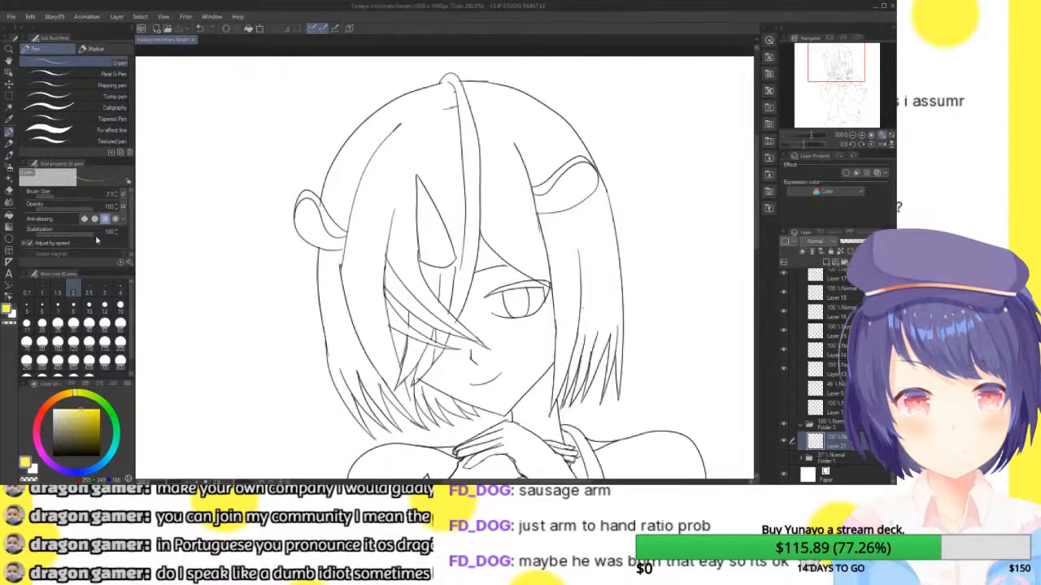
{"action": "left_click", "coordinate": [10, 217]}
{"action": "left_click", "coordinate": [435, 219]}
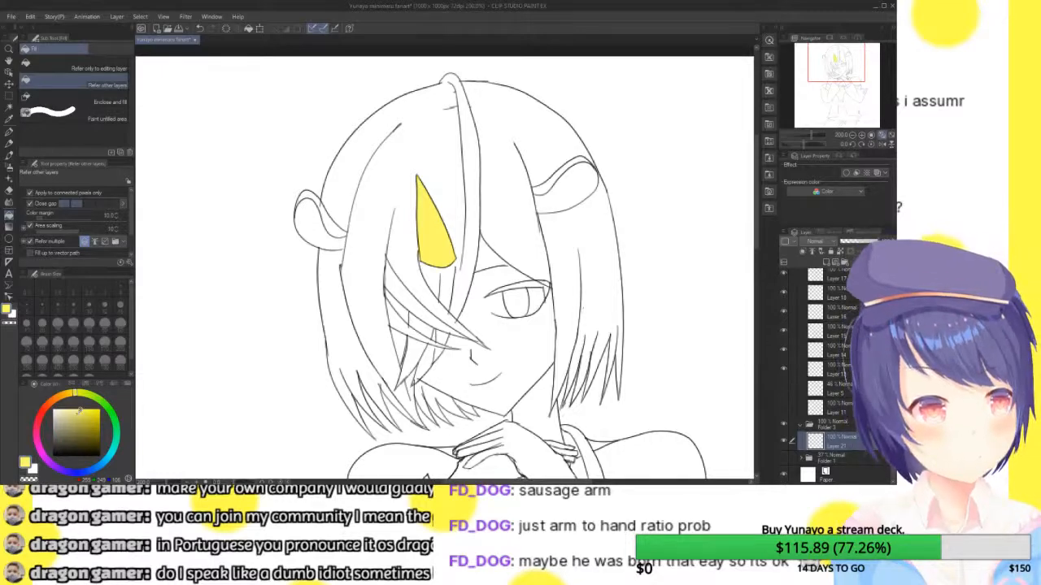
{"action": "key", "text": "ctrl+z"}
{"action": "left_click", "coordinate": [78, 407]}
{"action": "left_click", "coordinate": [437, 226]}
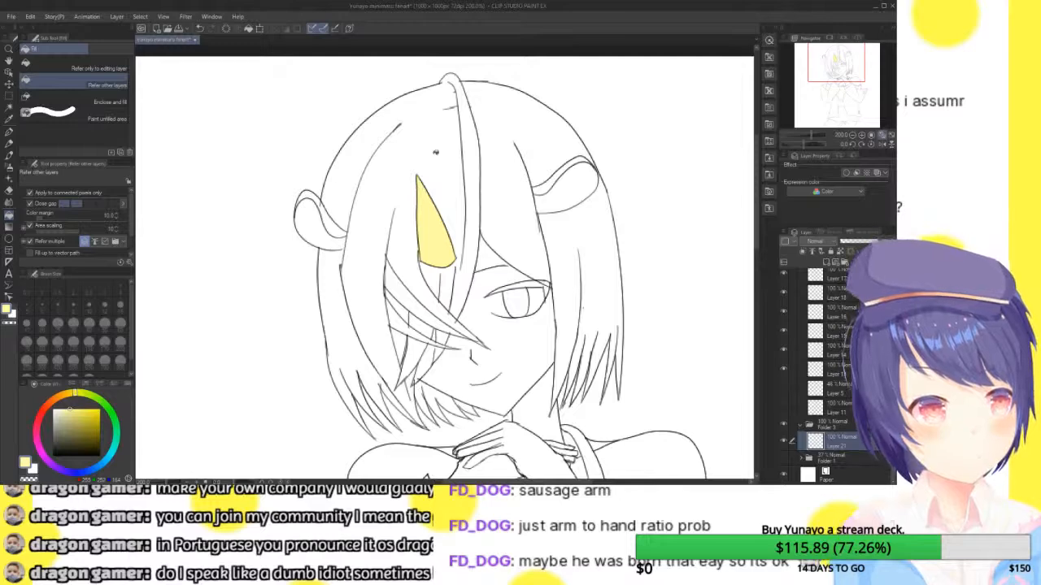
{"action": "left_click", "coordinate": [53, 426]}
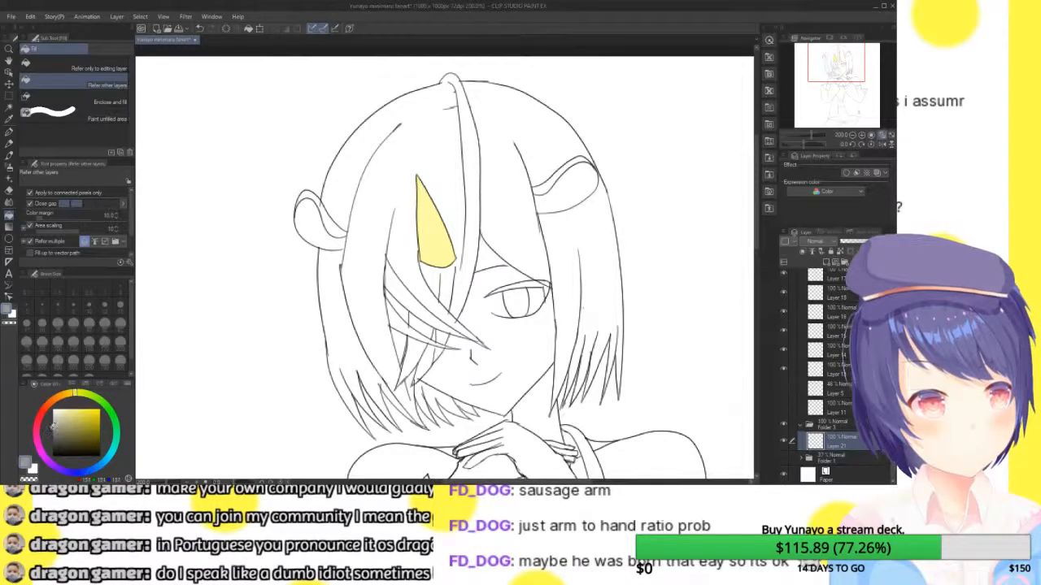
{"action": "left_click", "coordinate": [399, 165]}
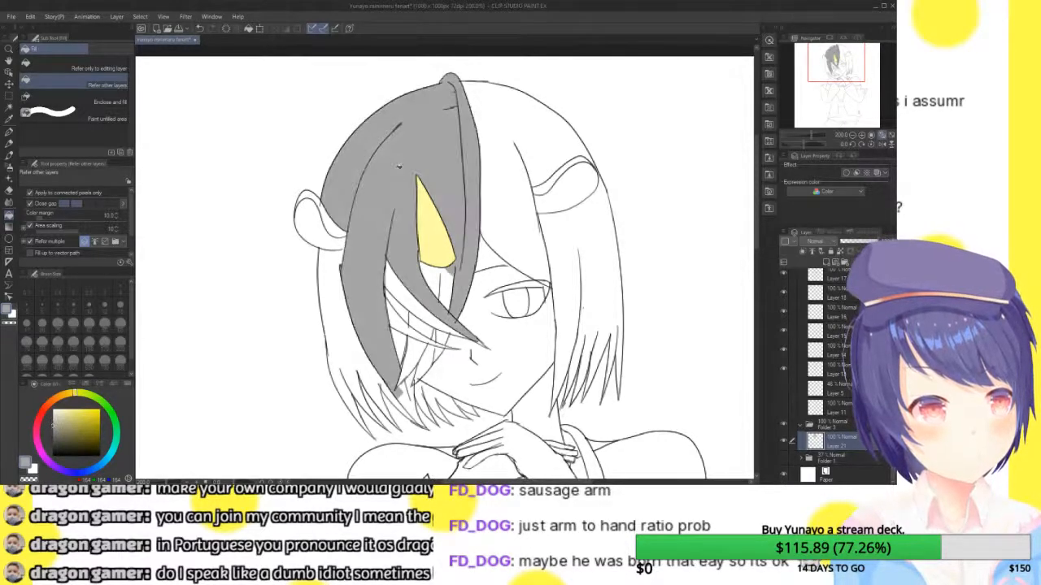
{"action": "key", "text": "ctrl+z"}
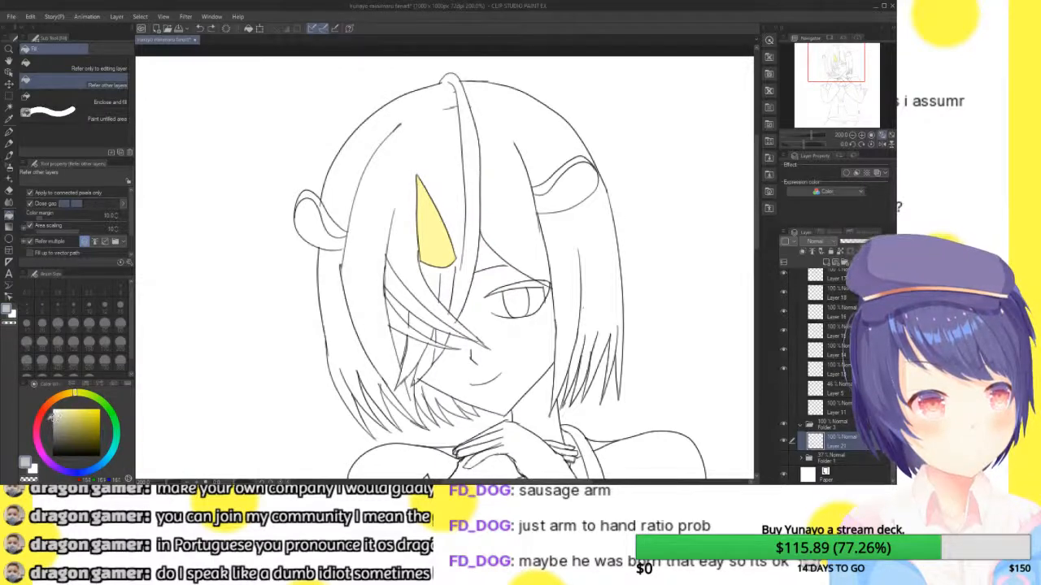
- Fill the large front bangs and the whole right-hand side of the hair with light grey (204, 204, 204)
{"action": "left_click", "coordinate": [399, 167]}
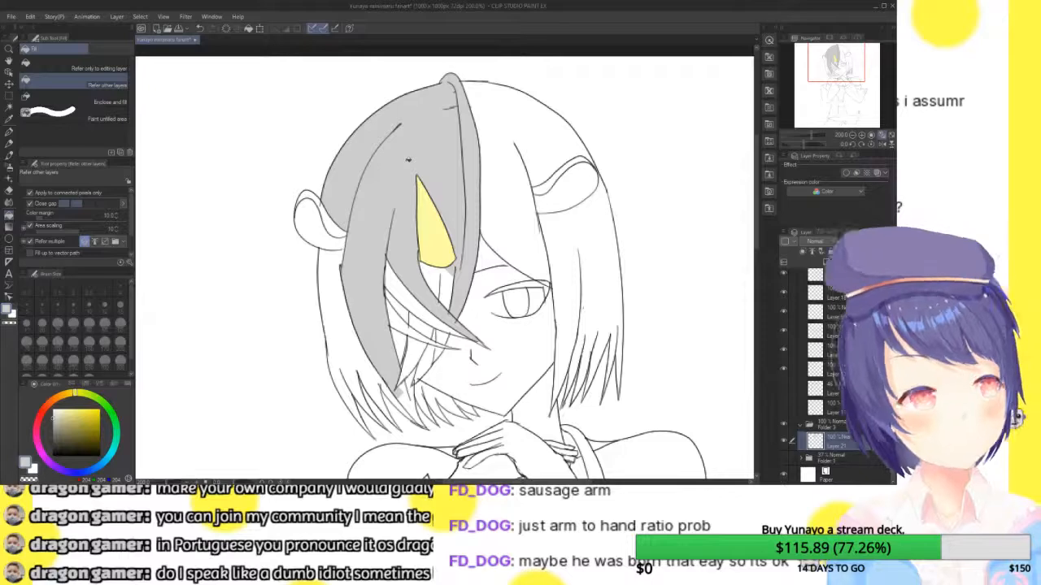
{"action": "left_click", "coordinate": [500, 167]}
{"action": "left_click", "coordinate": [582, 227]}
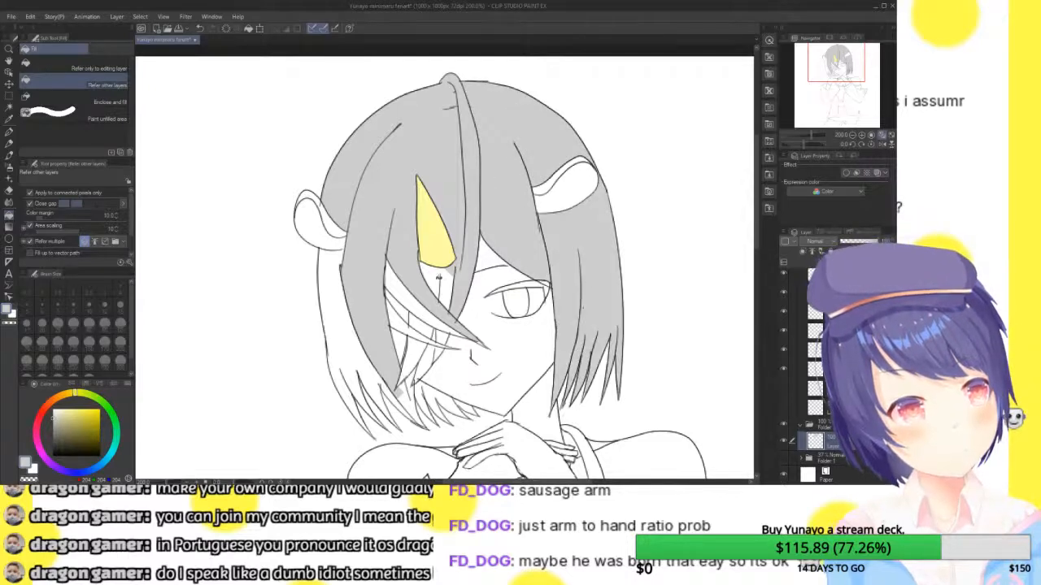
- Fill the small gaps between the crossing bang strands over the covered eye with the same light grey
{"action": "left_click", "coordinate": [439, 281]}
{"action": "left_click", "coordinate": [397, 285]}
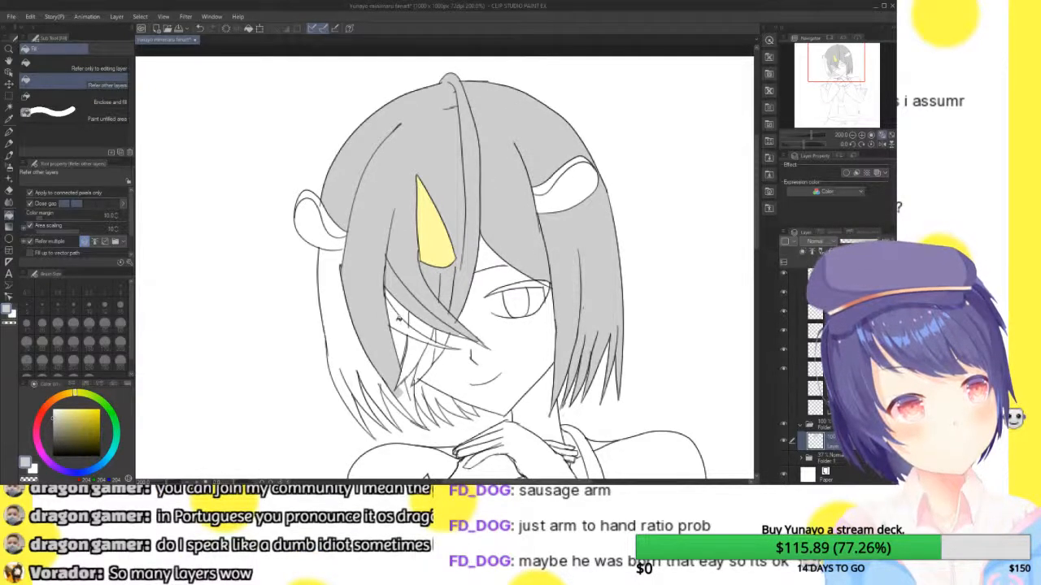
{"action": "left_click", "coordinate": [397, 319]}
{"action": "left_click", "coordinate": [405, 346]}
{"action": "left_click", "coordinate": [416, 349]}
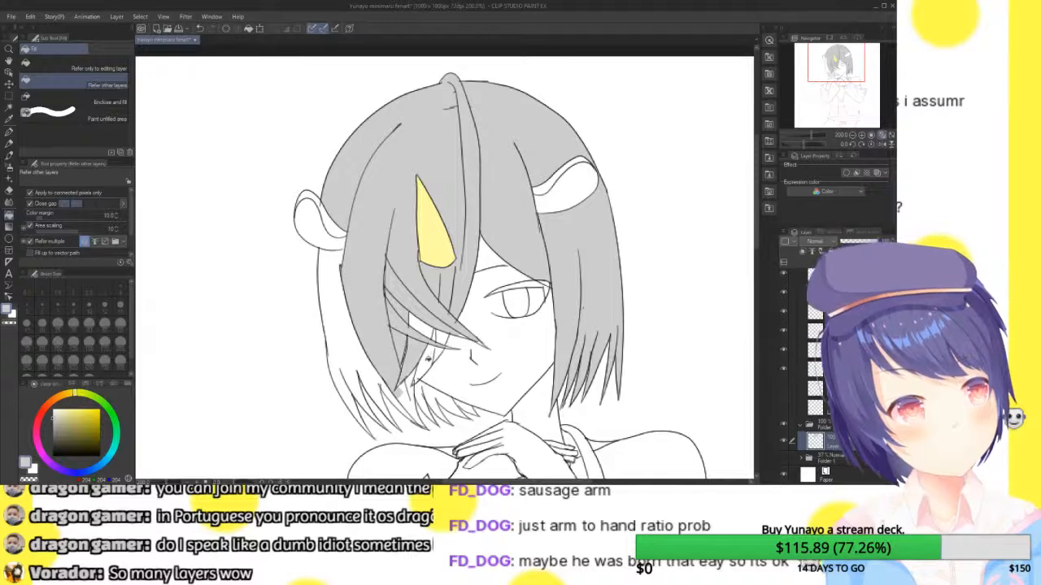
{"action": "left_click", "coordinate": [427, 358]}
{"action": "left_click", "coordinate": [426, 329]}
{"action": "left_click", "coordinate": [441, 336]}
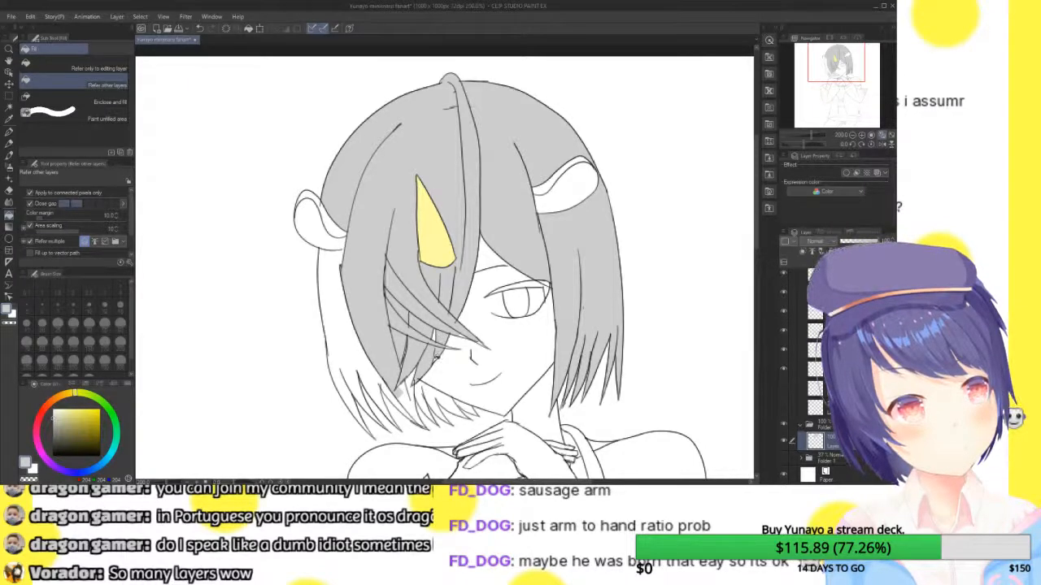
- Fill the left-hand back hair and the thin strand tips beneath the jaw with the same light grey
{"action": "left_click", "coordinate": [347, 313]}
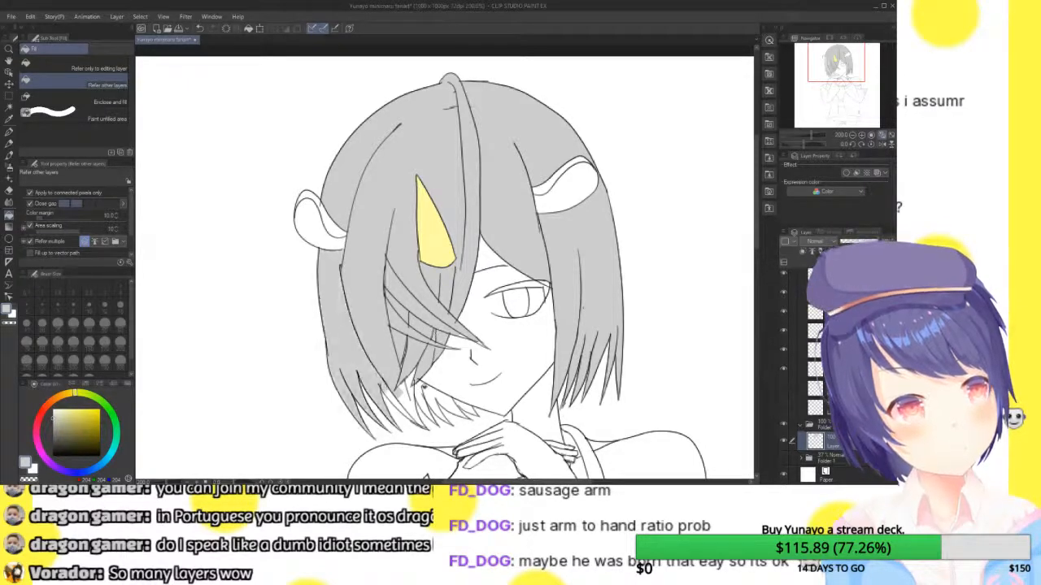
{"action": "left_click", "coordinate": [405, 397]}
{"action": "left_click", "coordinate": [409, 392]}
{"action": "left_click", "coordinate": [421, 392]}
{"action": "left_click", "coordinate": [445, 398]}
{"action": "left_click", "coordinate": [454, 400]}
{"action": "left_click", "coordinate": [468, 405]}
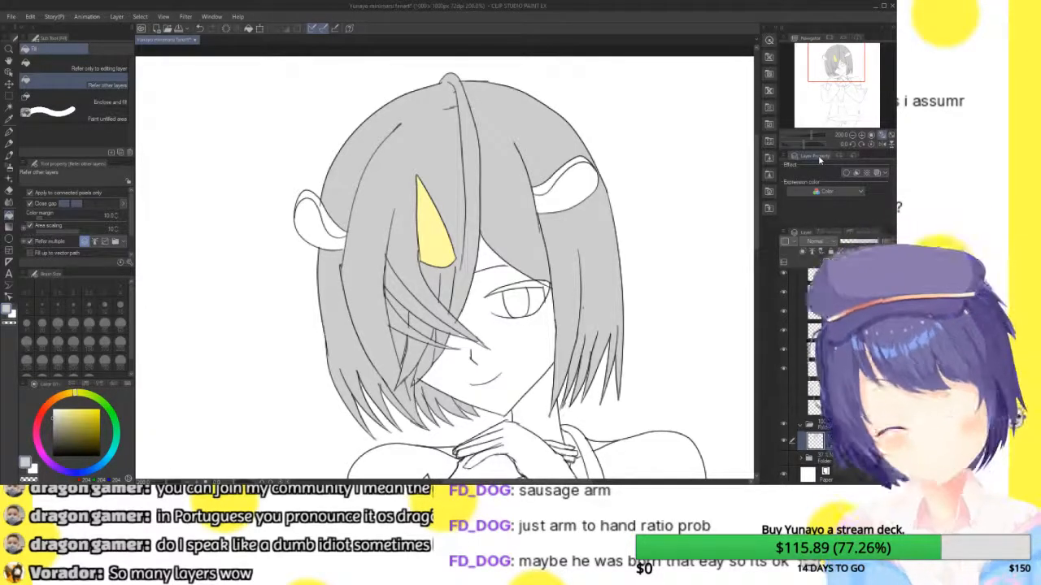
- Fill the narrow upper bands of both ears at the sides of the head with bright blue
{"action": "left_click", "coordinate": [97, 470]}
{"action": "left_click_drag", "start_coordinate": [98, 470], "coordinate": [104, 461]}
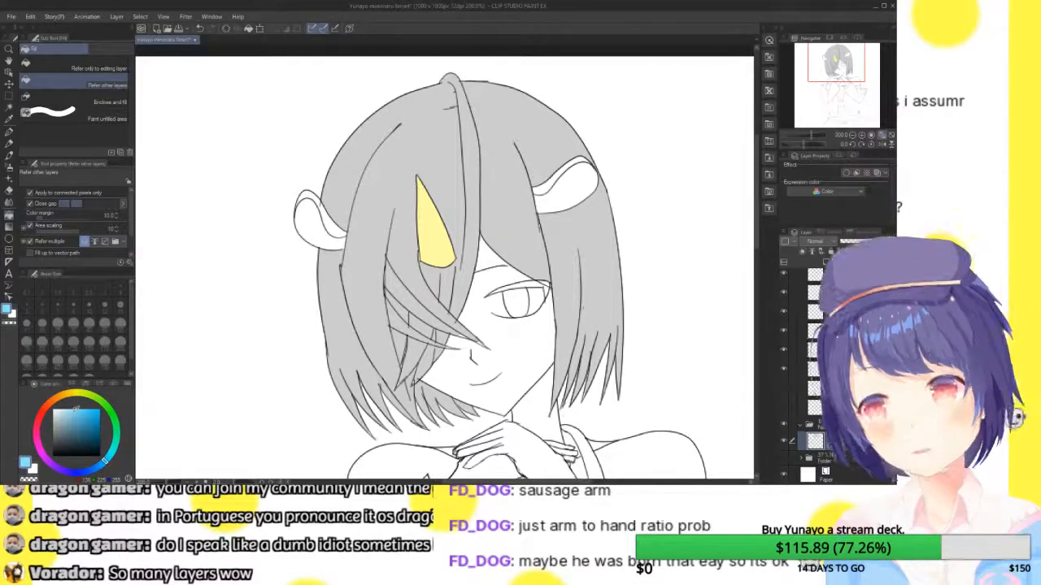
{"action": "left_click", "coordinate": [95, 428]}
{"action": "mouse_move", "coordinate": [95, 428]}
{"action": "left_mouse_down"}
{"action": "mouse_move", "coordinate": [83, 418]}
{"action": "mouse_move", "coordinate": [91, 411]}
{"action": "left_mouse_up"}
{"action": "left_click", "coordinate": [549, 182]}
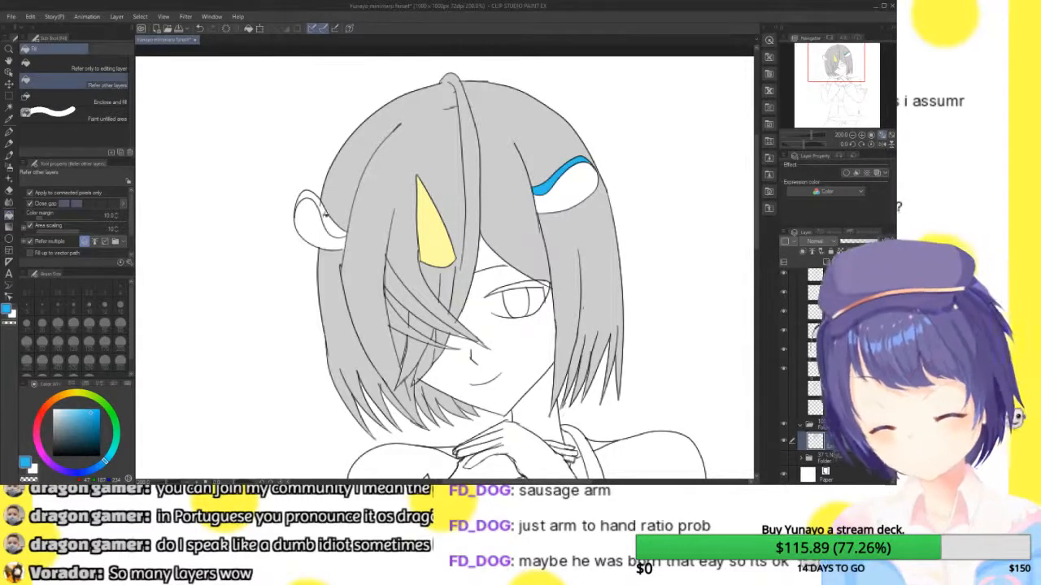
{"action": "left_click", "coordinate": [325, 216]}
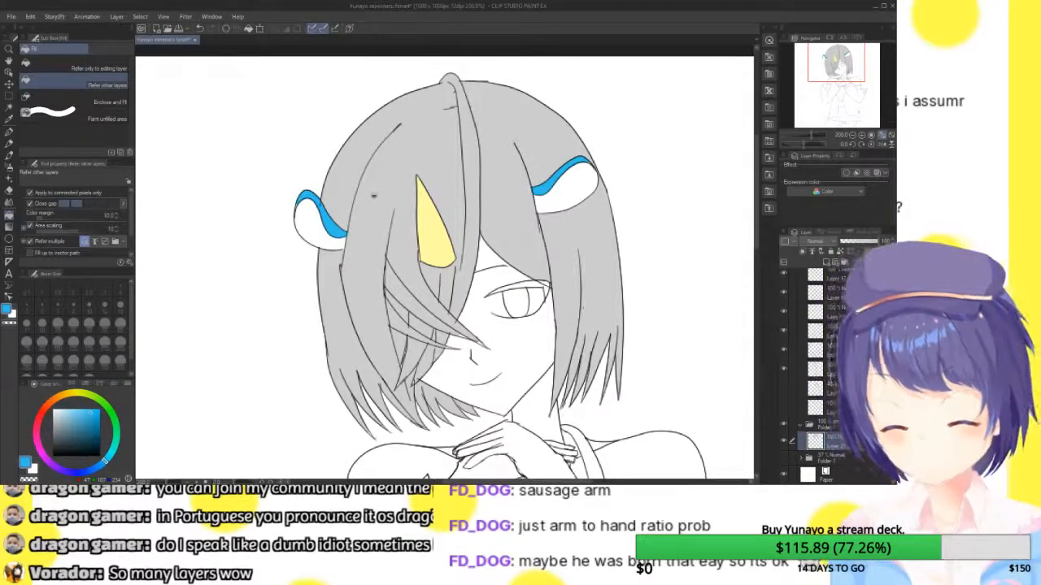
{"action": "left_click", "coordinate": [300, 204]}
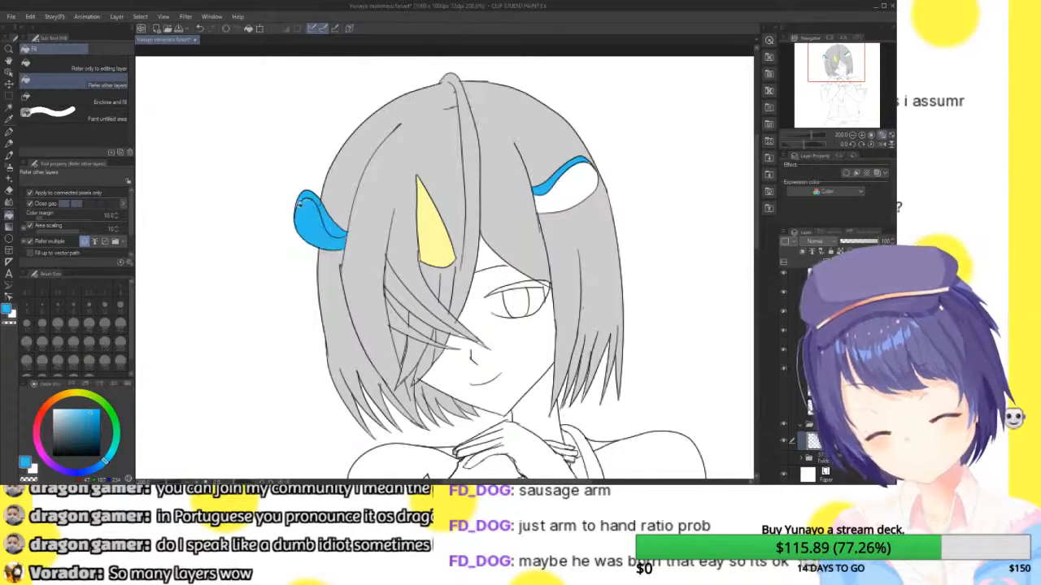
{"action": "key", "text": "ctrl+z"}
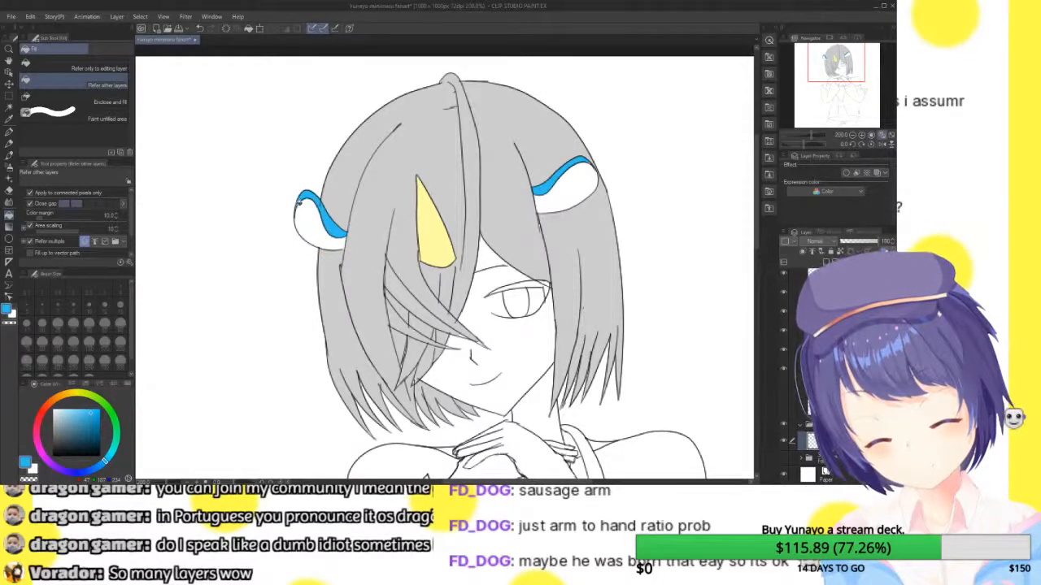
- Change the colour to a light magenta and test it as a fill on the lower part of the left-hand ear
{"action": "left_click", "coordinate": [46, 456]}
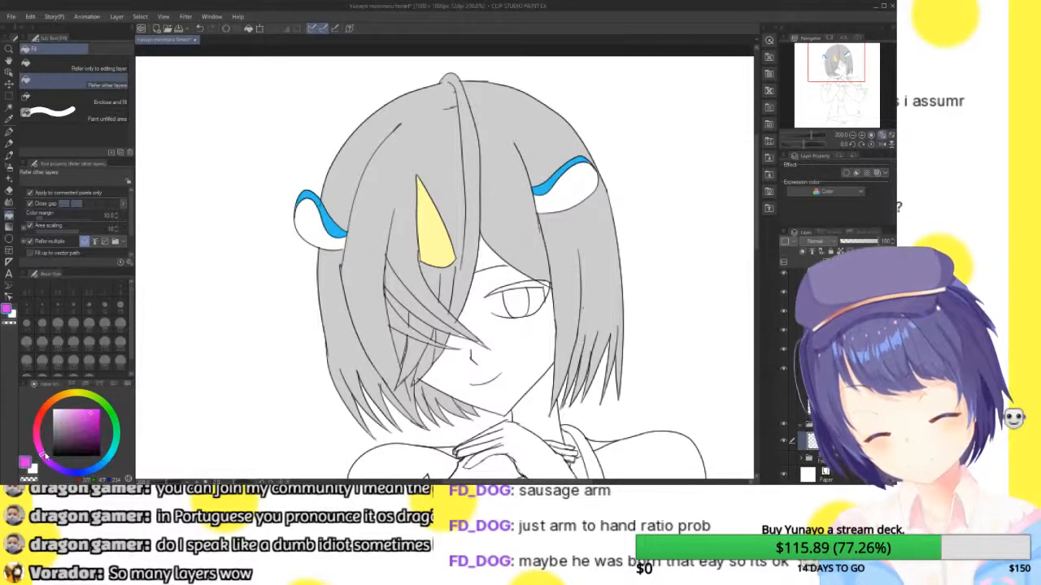
{"action": "mouse_move", "coordinate": [73, 418]}
{"action": "left_mouse_down"}
{"action": "mouse_move", "coordinate": [70, 404]}
{"action": "mouse_move", "coordinate": [86, 427]}
{"action": "mouse_move", "coordinate": [83, 409]}
{"action": "left_mouse_up"}
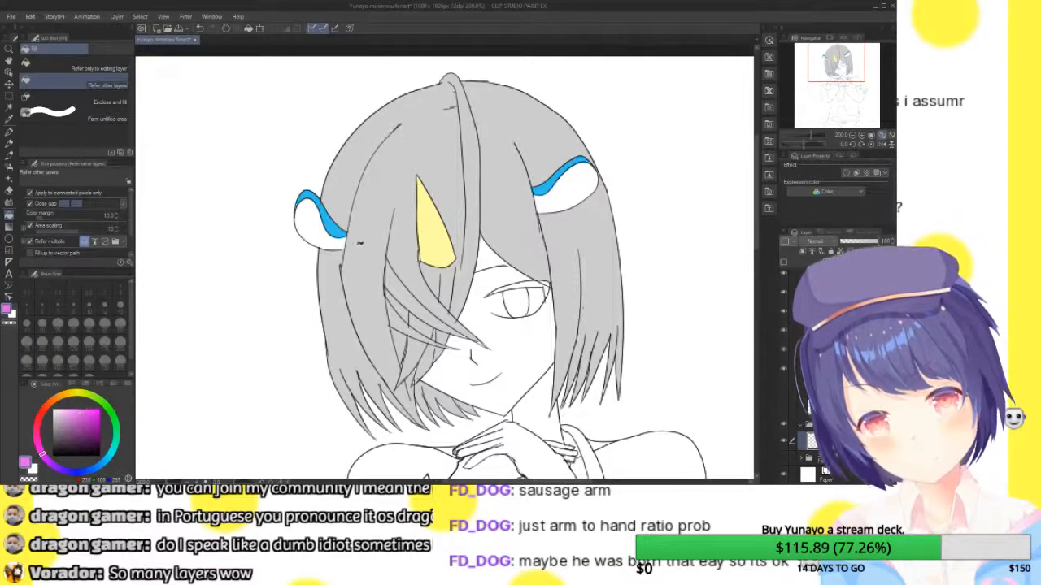
{"action": "left_click", "coordinate": [322, 224]}
{"action": "key", "text": "ctrl+z"}
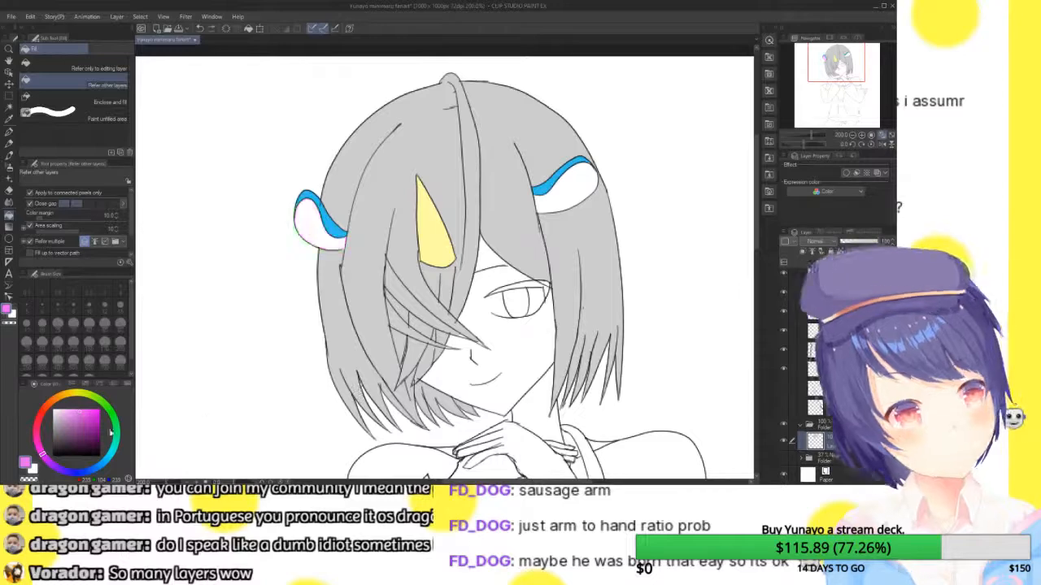
- Try a more vivid magenta fill on the lower part of the left-hand ear
{"action": "left_click_drag", "start_coordinate": [57, 447], "coordinate": [86, 422]}
{"action": "left_click", "coordinate": [300, 223]}
{"action": "key", "text": "ctrl+z"}
{"action": "left_click", "coordinate": [316, 227]}
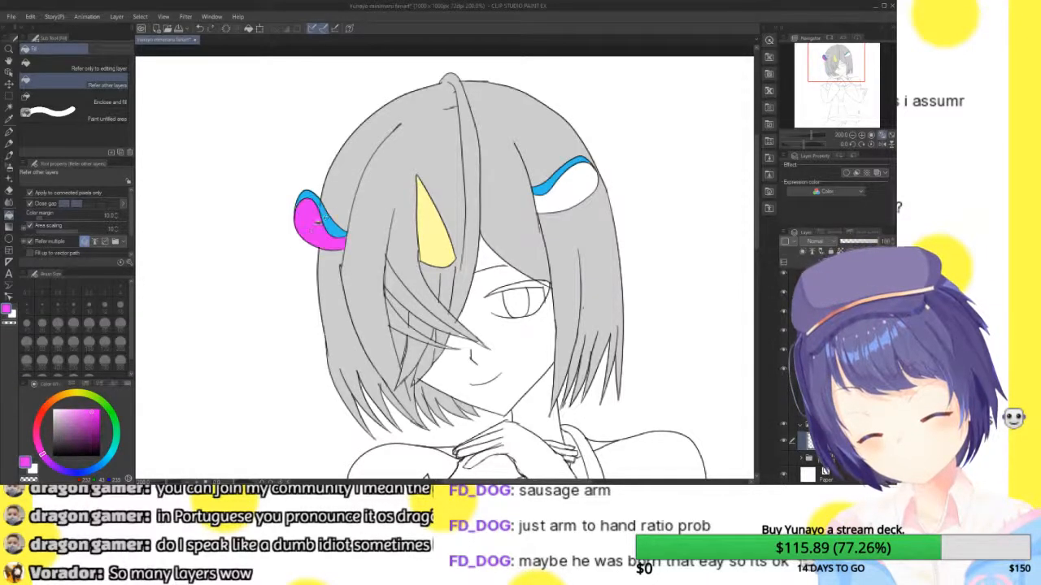
{"action": "key", "text": "ctrl+z"}
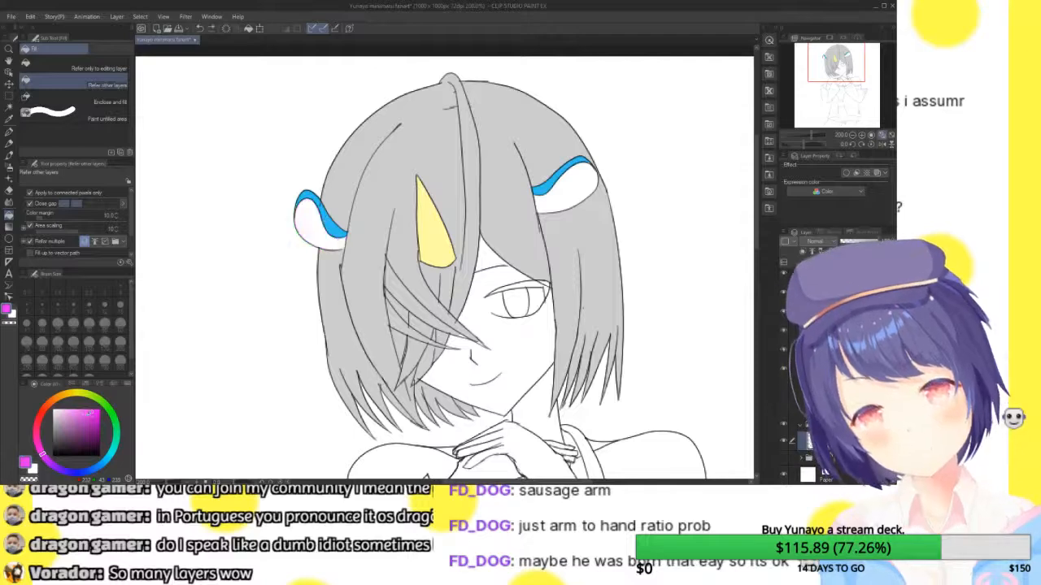
- Fill the lower parts of both ears with a softer orchid pink
{"action": "left_click_drag", "start_coordinate": [93, 413], "coordinate": [81, 410]}
{"action": "left_click", "coordinate": [319, 231]}
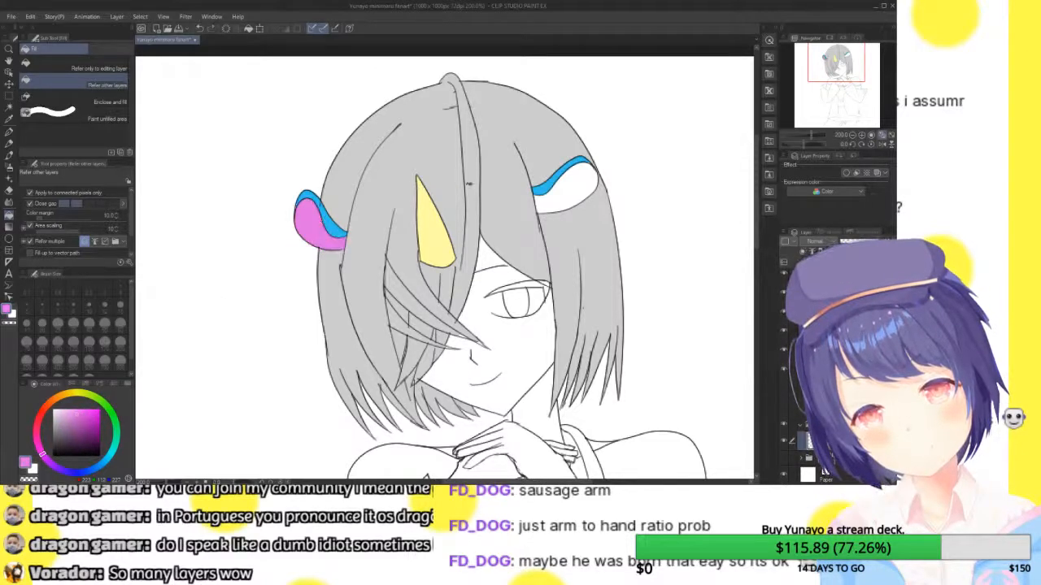
{"action": "left_click", "coordinate": [581, 177]}
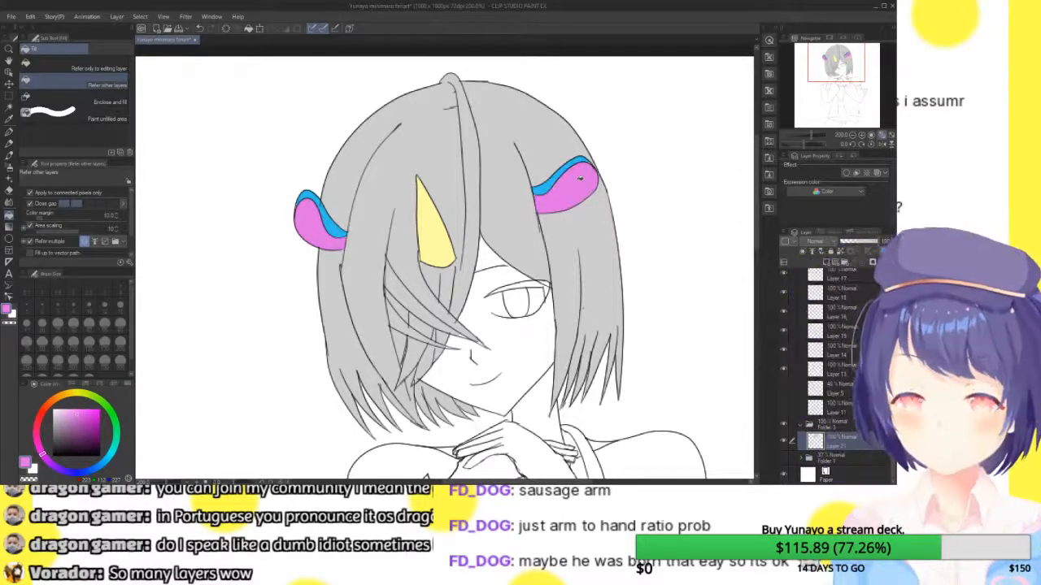
- Erase the piece of upper eyelid line that overlaps the hair at the outer corner of the visible eye
{"action": "left_click", "coordinate": [844, 73]}
{"action": "scroll", "coordinate": [437, 149], "scroll_direction": "up", "scroll_amount": 6}
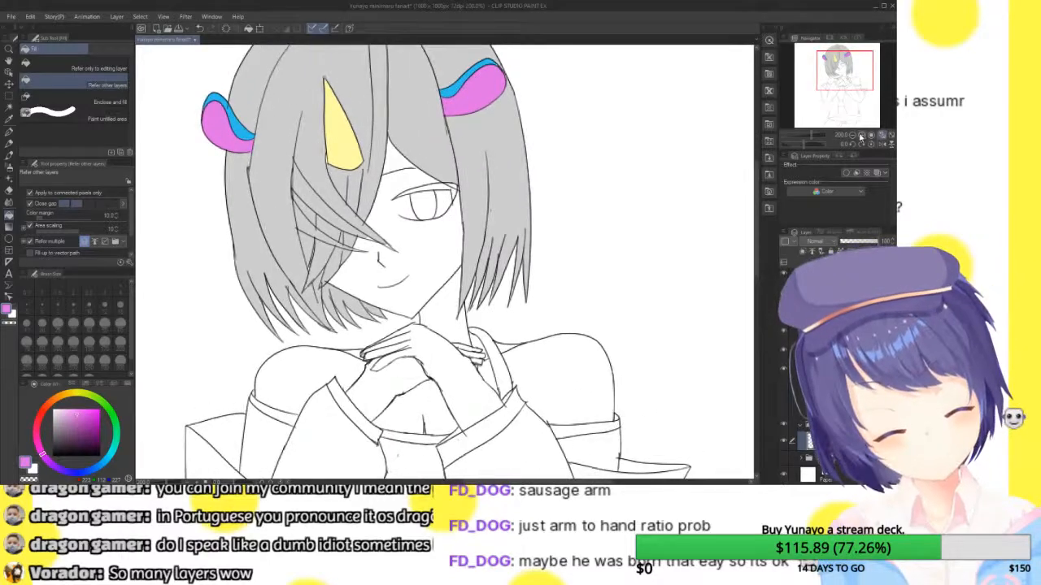
{"action": "left_click_drag", "start_coordinate": [602, 235], "coordinate": [581, 235]}
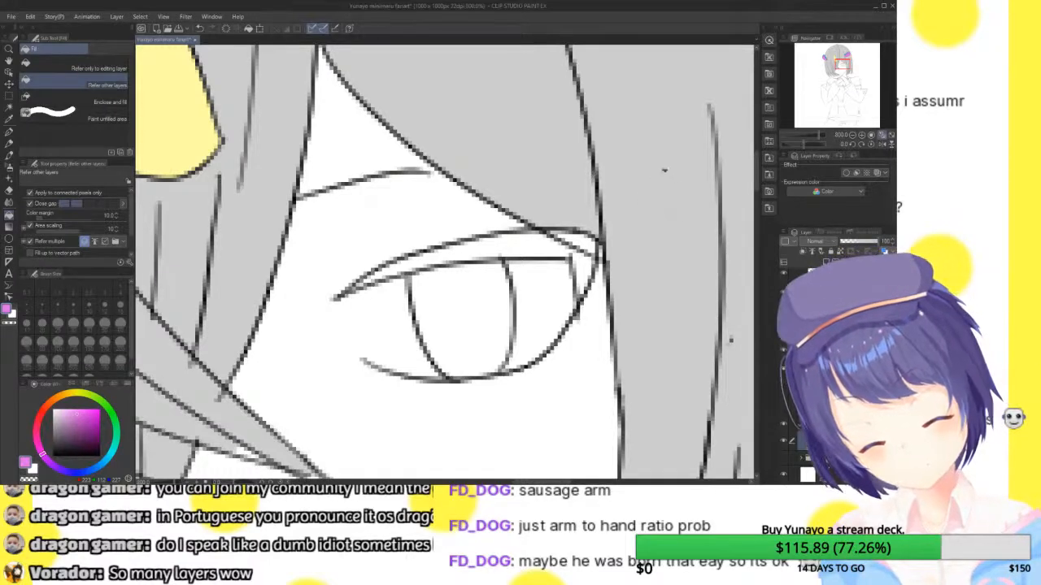
{"action": "left_click", "coordinate": [650, 191], "text": "alt"}
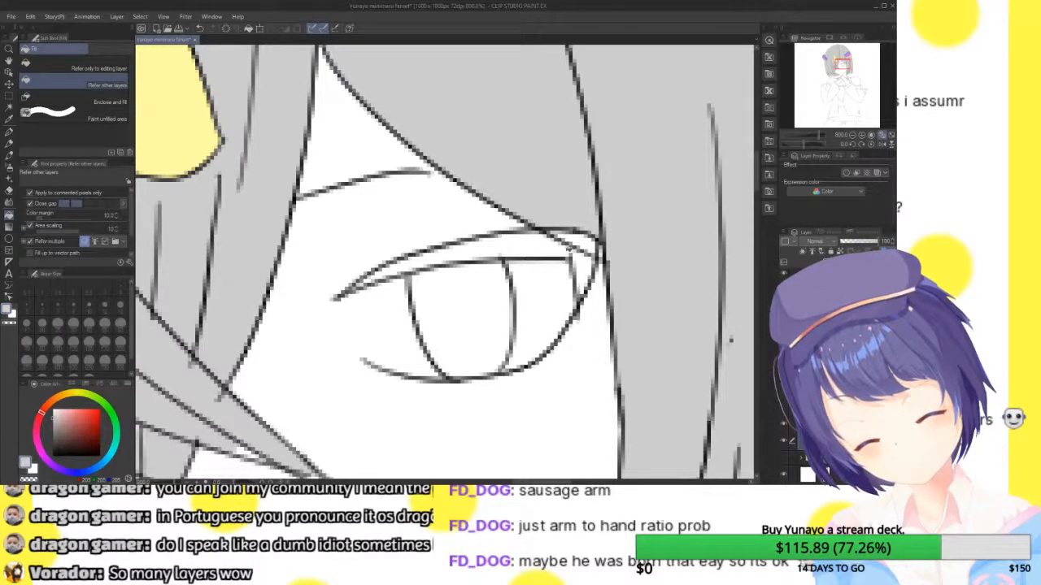
{"action": "left_click", "coordinate": [789, 333]}
{"action": "left_click", "coordinate": [787, 341]}
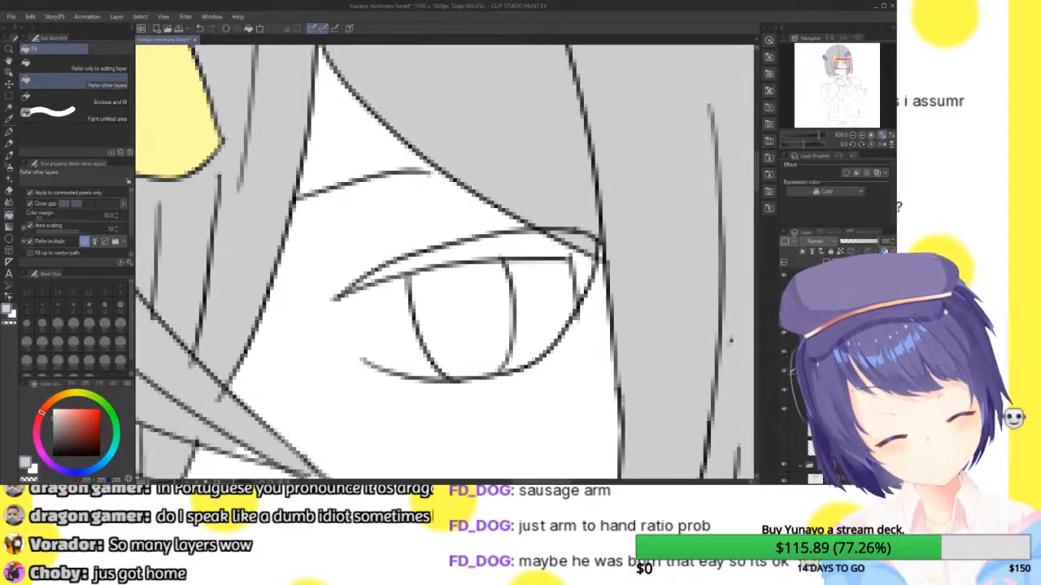
{"action": "left_click", "coordinate": [784, 371]}
{"action": "left_click", "coordinate": [785, 371]}
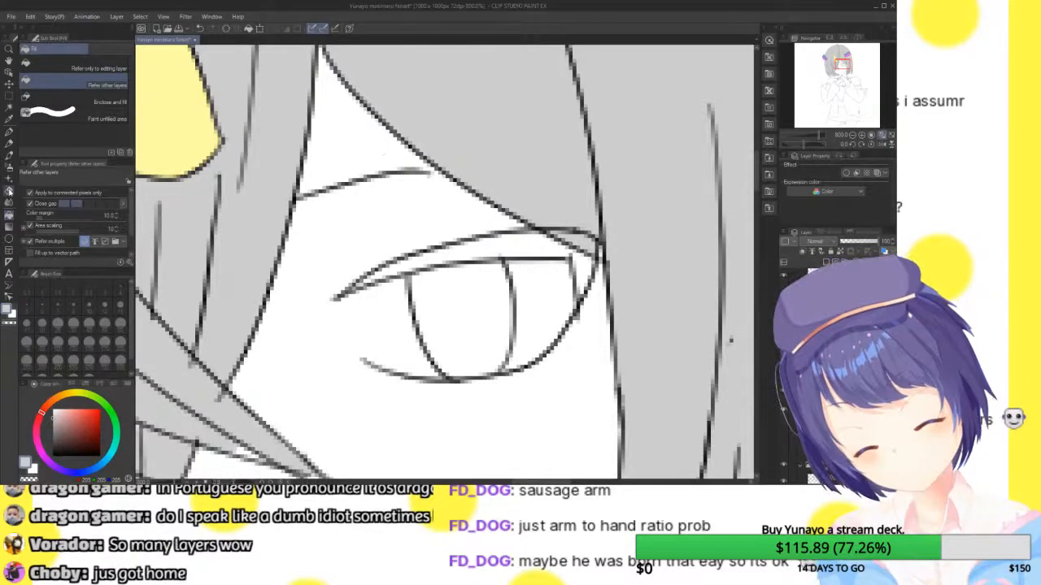
{"action": "left_click", "coordinate": [8, 190]}
{"action": "left_click_drag", "start_coordinate": [569, 197], "coordinate": [569, 221]}
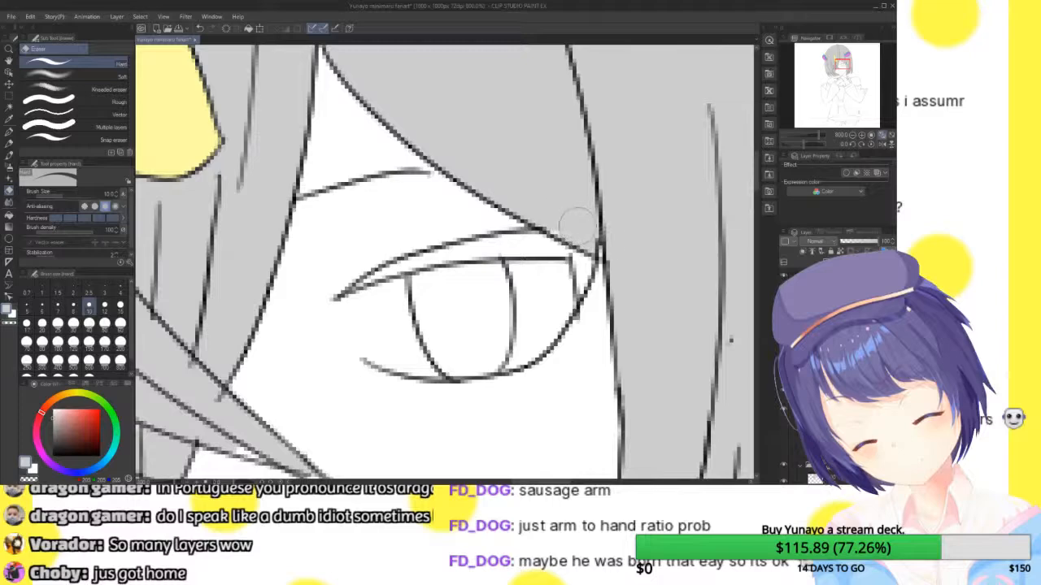
{"action": "left_click", "coordinate": [9, 154]}
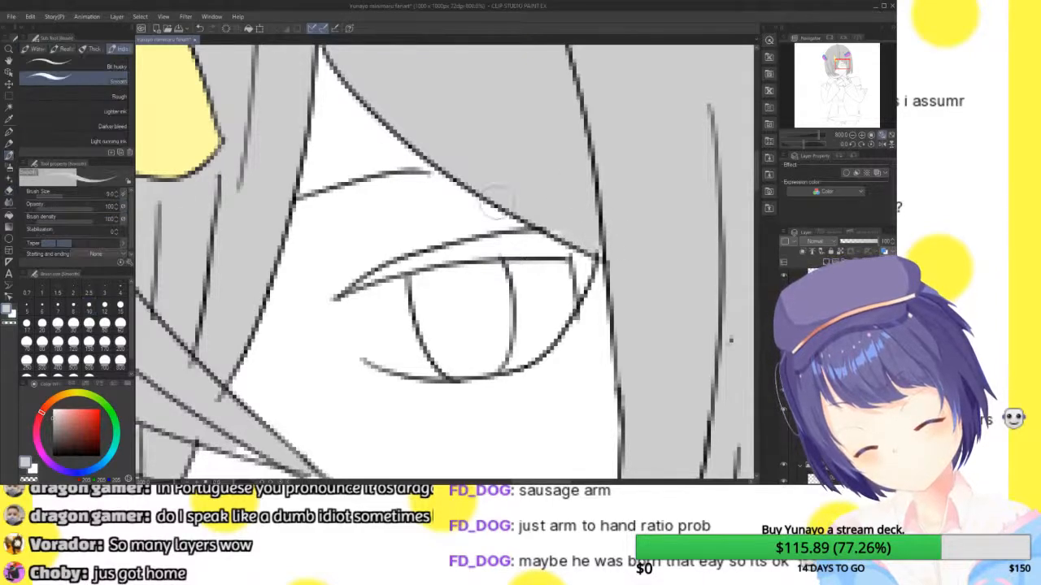
{"action": "left_click", "coordinate": [8, 191]}
- Fill the upper lash band, its outer corner wedge and its inner tip with near-black on the colour layer, Layer 21
{"action": "left_click_drag", "start_coordinate": [838, 74], "coordinate": [841, 62]}
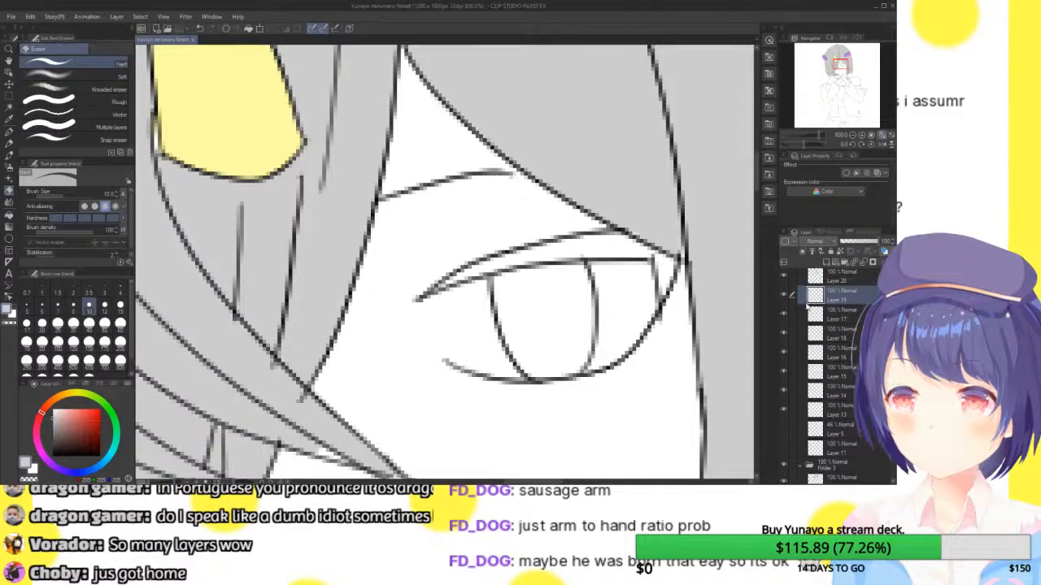
{"action": "scroll", "coordinate": [829, 374], "scroll_direction": "down", "scroll_amount": 3}
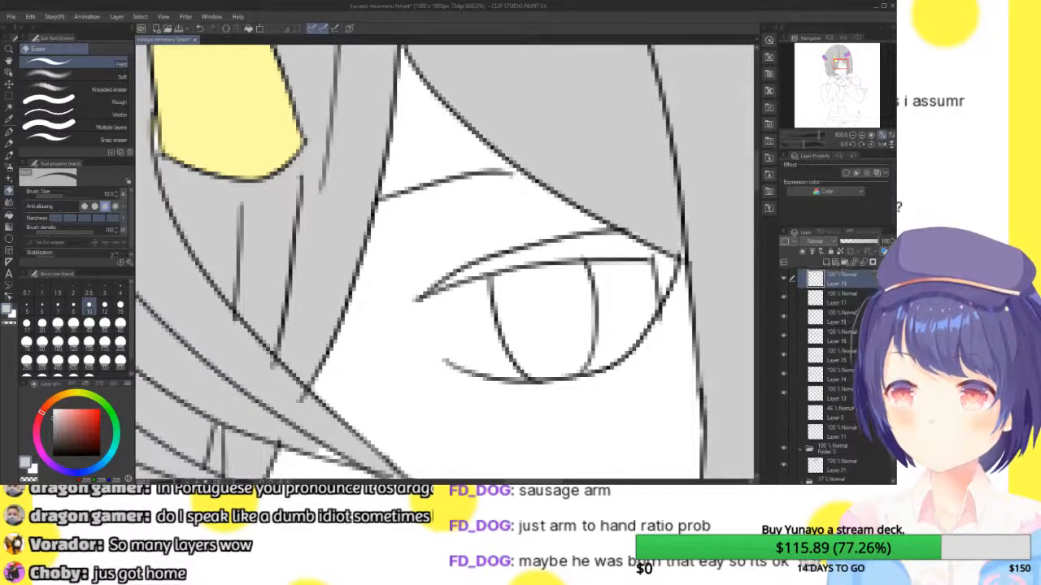
{"action": "left_click", "coordinate": [829, 447]}
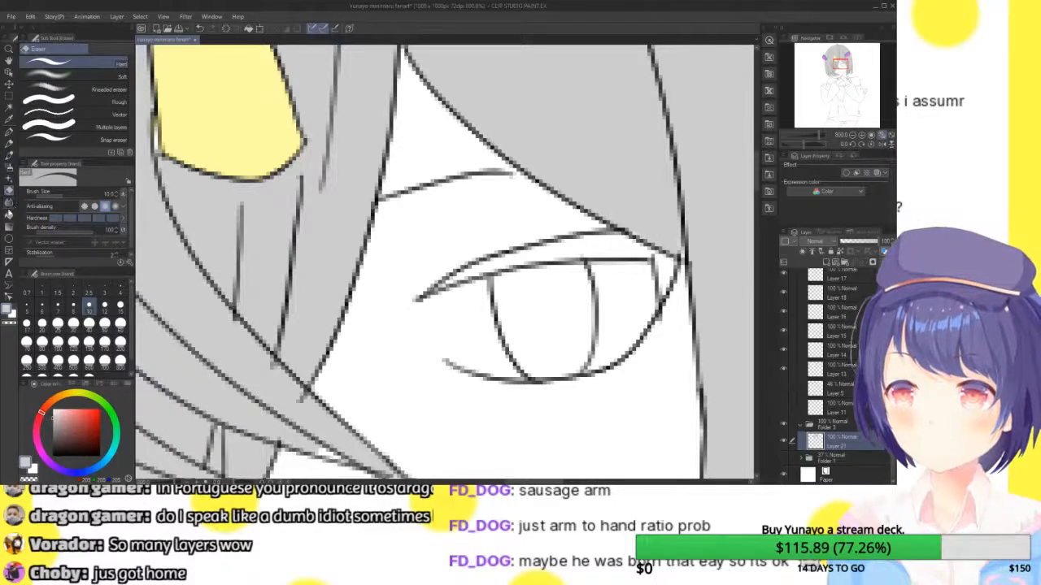
{"action": "left_click", "coordinate": [9, 217]}
{"action": "left_click_drag", "start_coordinate": [71, 437], "coordinate": [52, 446]}
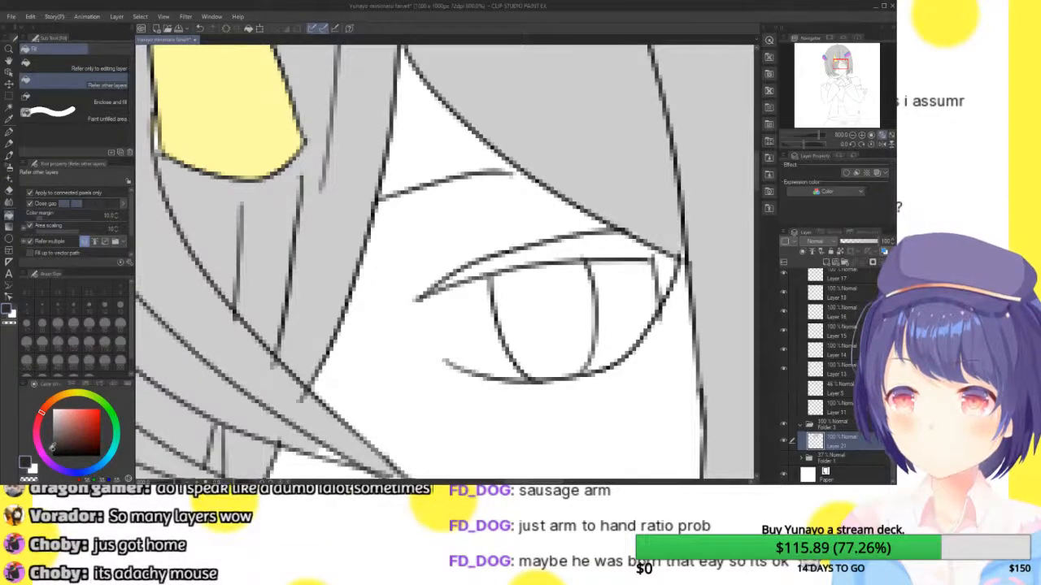
{"action": "left_click", "coordinate": [562, 241]}
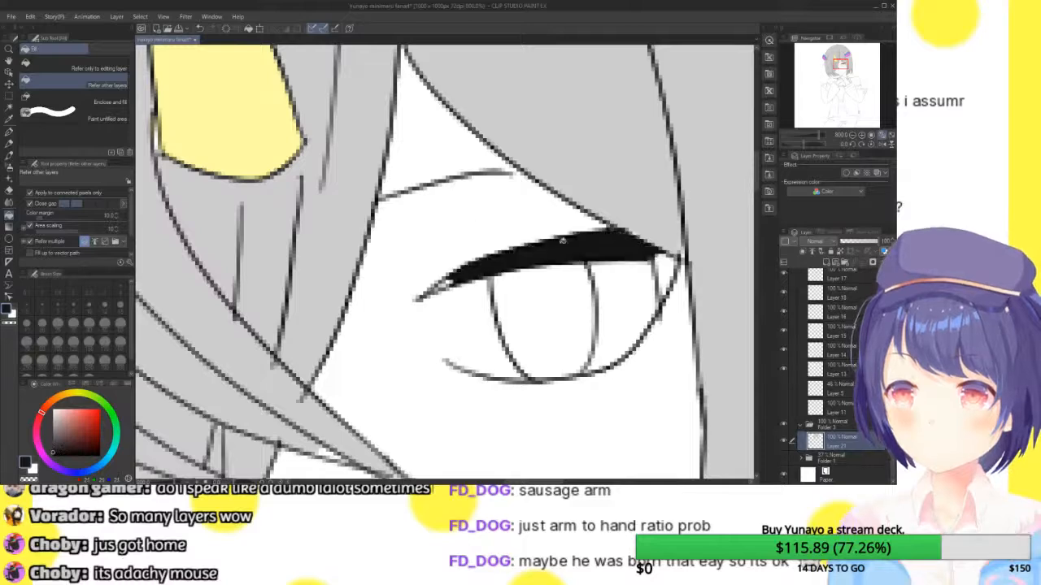
{"action": "left_click", "coordinate": [667, 262]}
{"action": "left_click", "coordinate": [446, 282]}
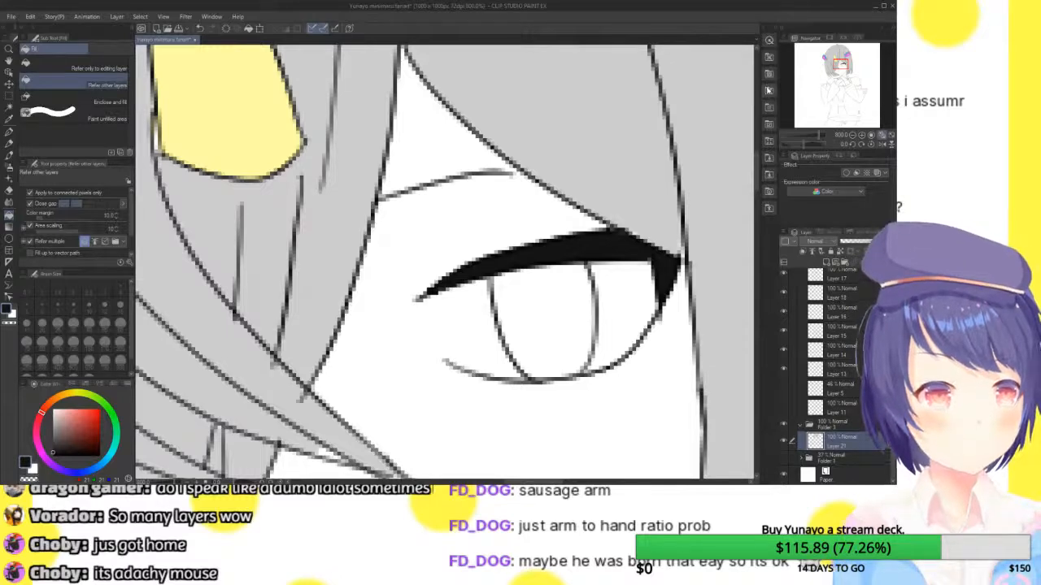
- Fill the face with a pale peach skin tone from the standard color set
{"action": "left_click", "coordinate": [853, 136]}
{"action": "left_click", "coordinate": [852, 136]}
{"action": "left_click_drag", "start_coordinate": [850, 57], "coordinate": [847, 58]}
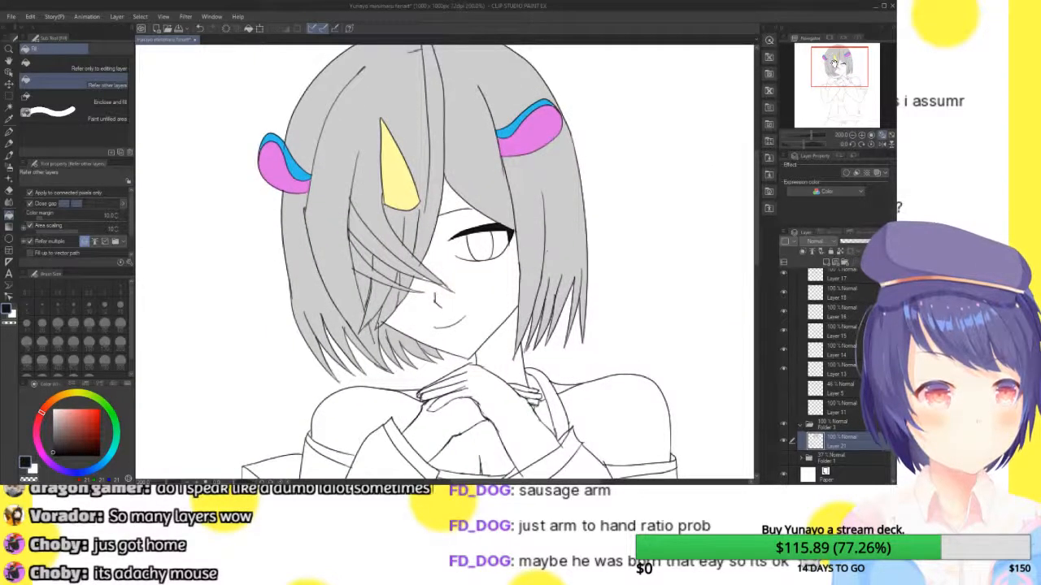
{"action": "left_click", "coordinate": [81, 383]}
{"action": "left_click", "coordinate": [120, 431]}
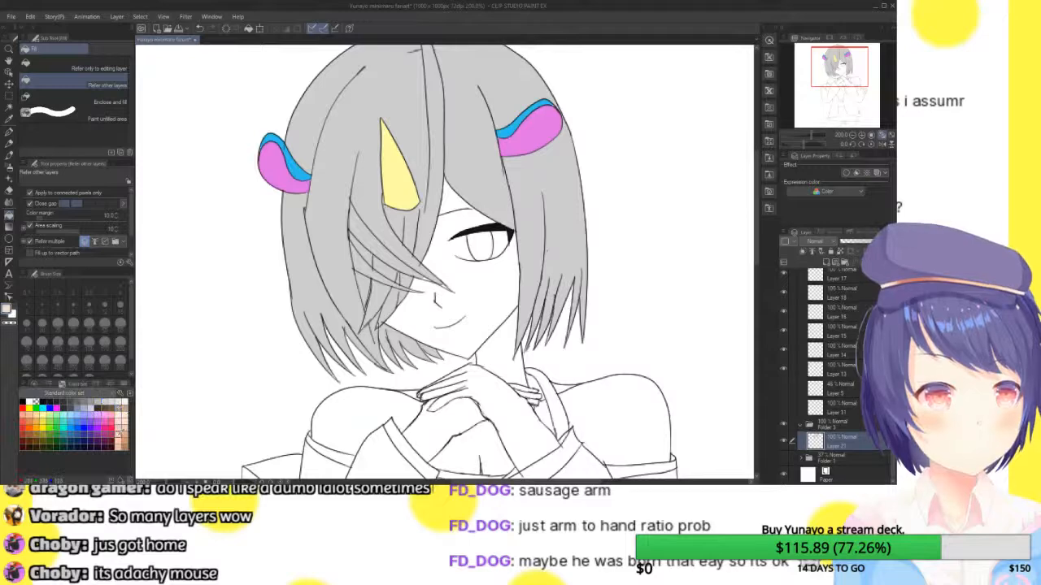
{"action": "left_click", "coordinate": [470, 286]}
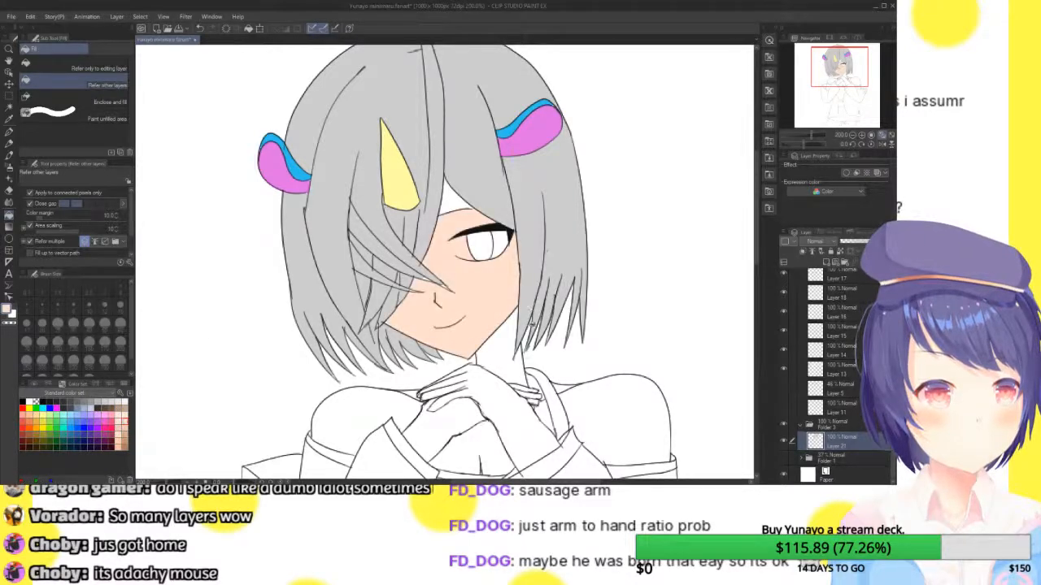
{"action": "key", "text": "ctrl+z"}
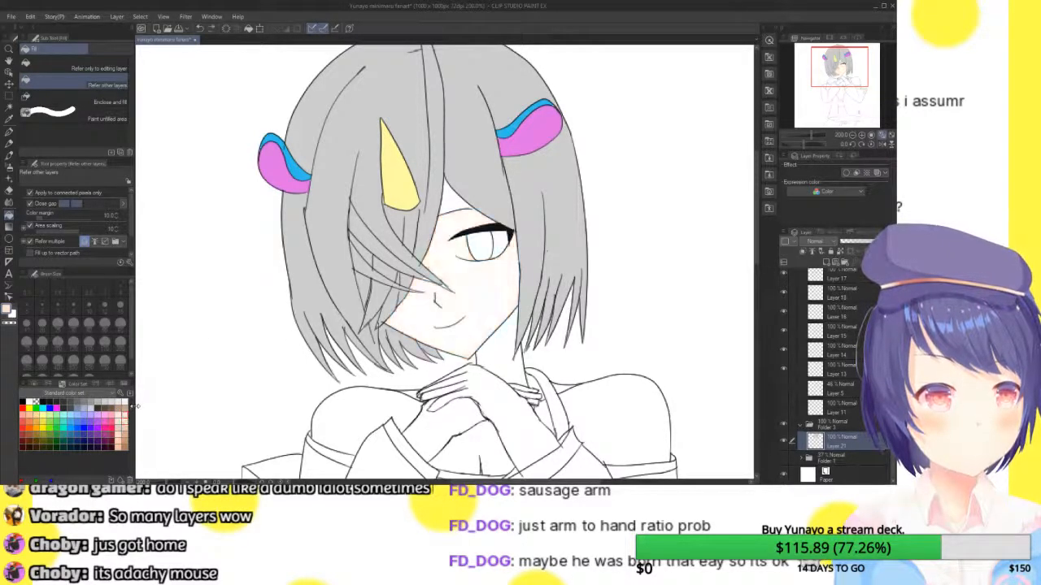
{"action": "left_click", "coordinate": [488, 285]}
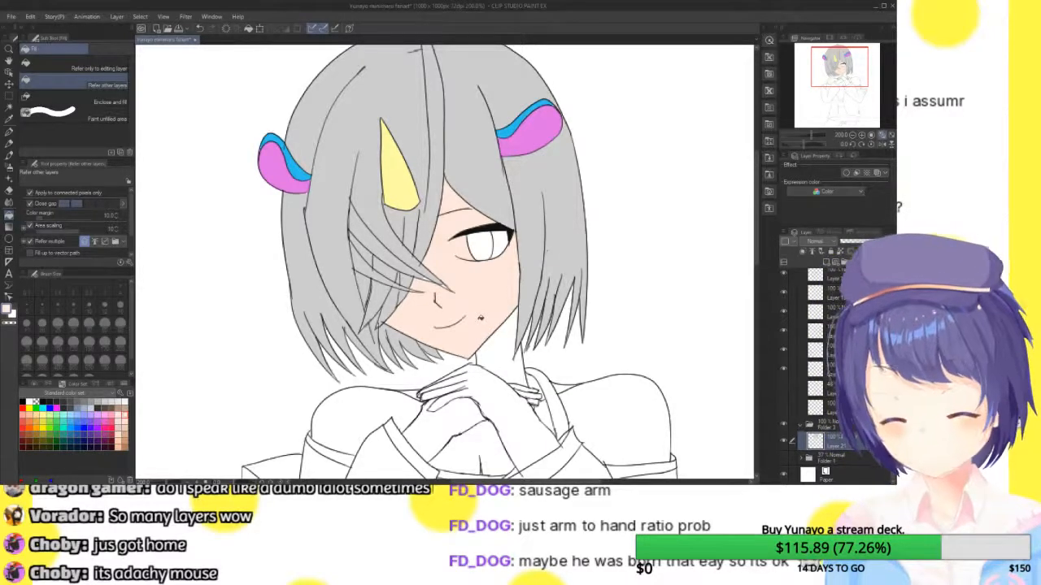
- Sample the face's skin tone and fill the neck and the right-hand shoulder with it
{"action": "mouse_move", "coordinate": [840, 70]}
{"action": "left_mouse_down"}
{"action": "mouse_move", "coordinate": [842, 83]}
{"action": "mouse_move", "coordinate": [844, 68]}
{"action": "left_mouse_up"}
{"action": "left_click", "coordinate": [862, 136]}
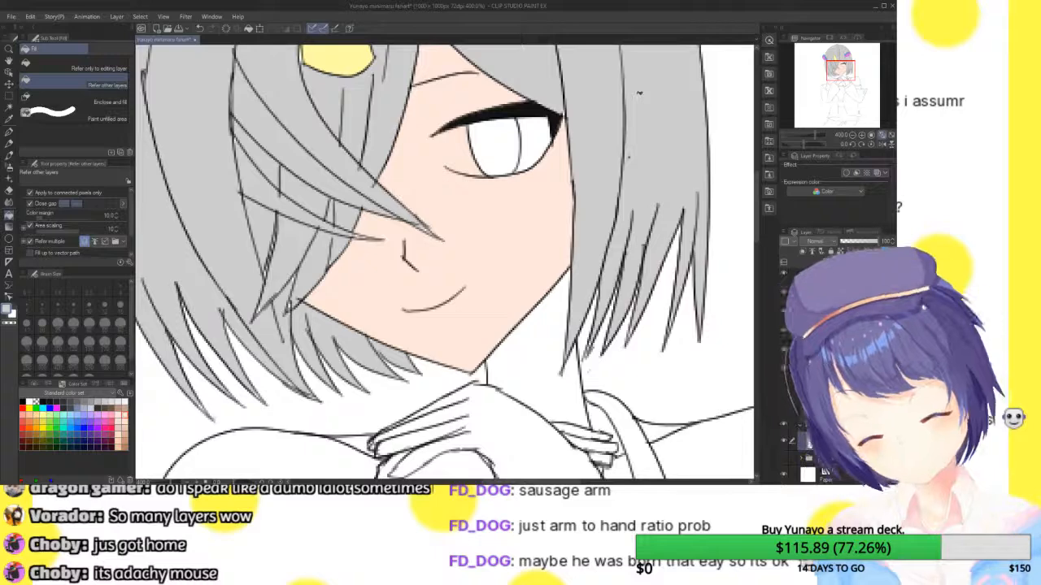
{"action": "left_click", "coordinate": [517, 234], "text": "alt"}
{"action": "left_click", "coordinate": [545, 365]}
{"action": "left_click_drag", "start_coordinate": [543, 365], "coordinate": [523, 283]}
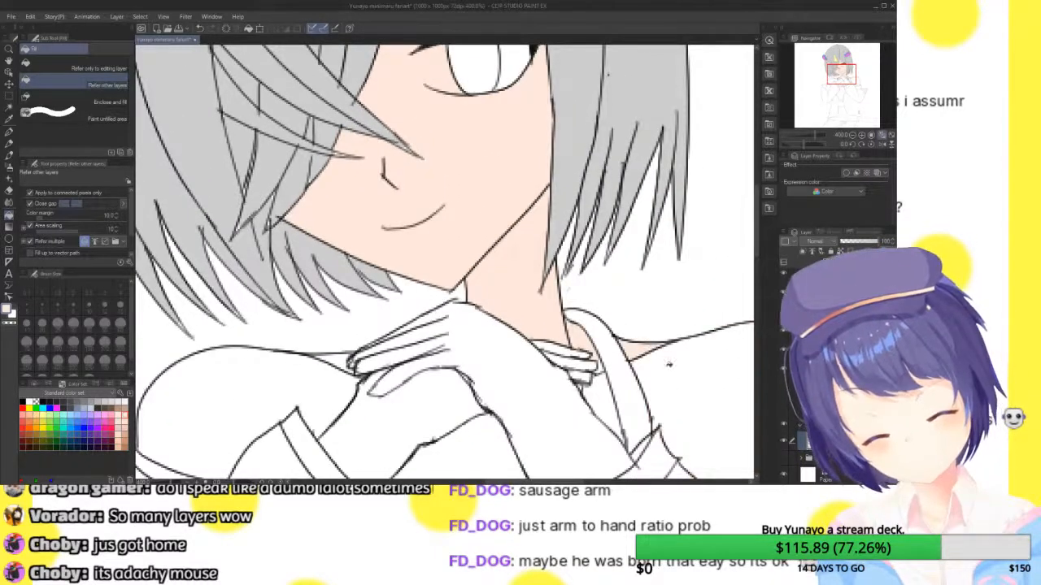
{"action": "left_click", "coordinate": [668, 365]}
- Fill the skin beside the shoulder strap, the chest above the neckline and the left-hand shoulder with the same skin tone
{"action": "left_click", "coordinate": [853, 135]}
{"action": "left_click_drag", "start_coordinate": [841, 75], "coordinate": [842, 81]}
{"action": "left_click", "coordinate": [540, 270]}
{"action": "left_click", "coordinate": [490, 310]}
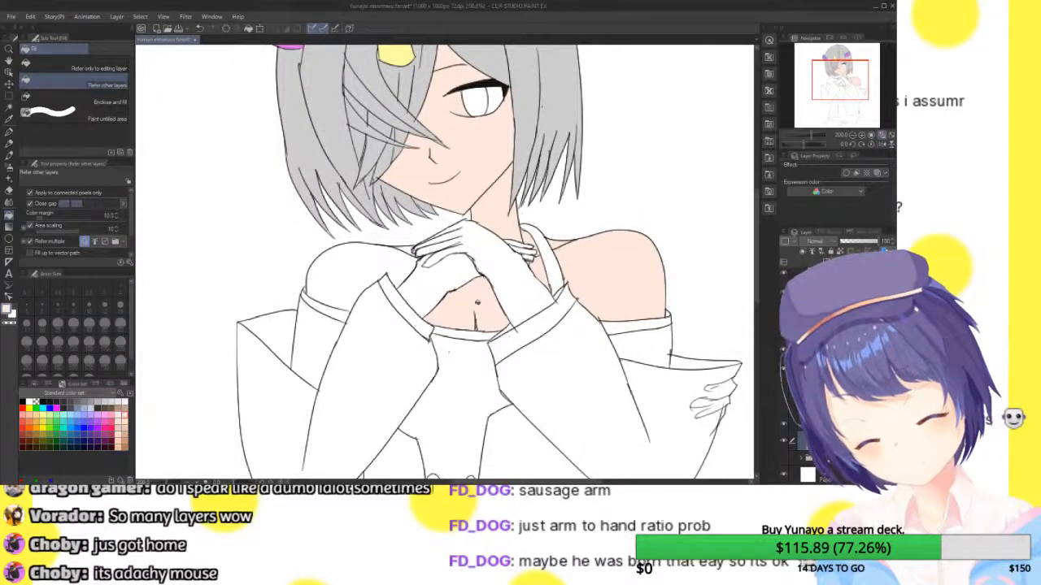
{"action": "left_click", "coordinate": [373, 267]}
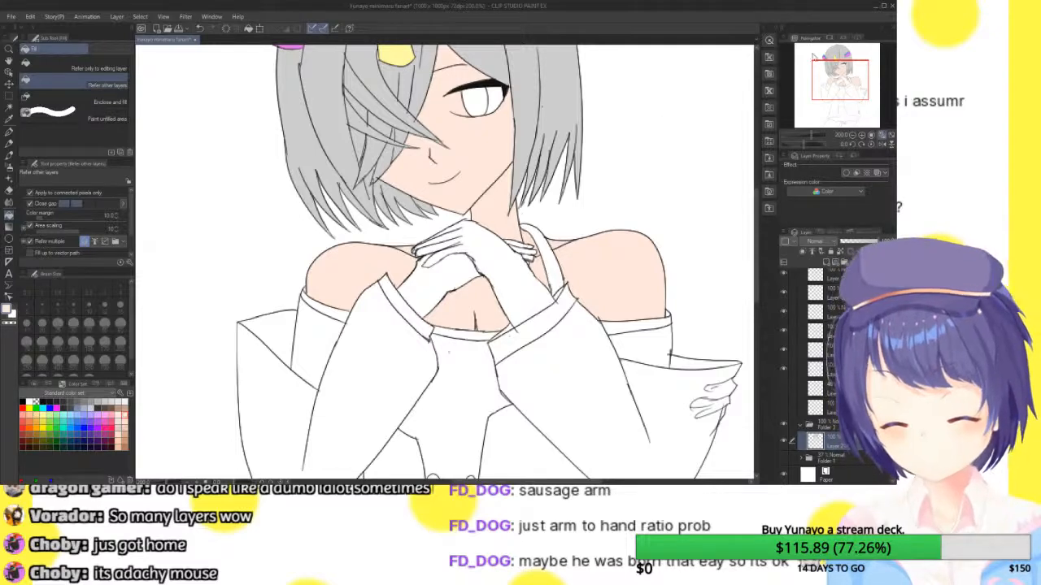
{"action": "left_click_drag", "start_coordinate": [846, 77], "coordinate": [814, 90]}
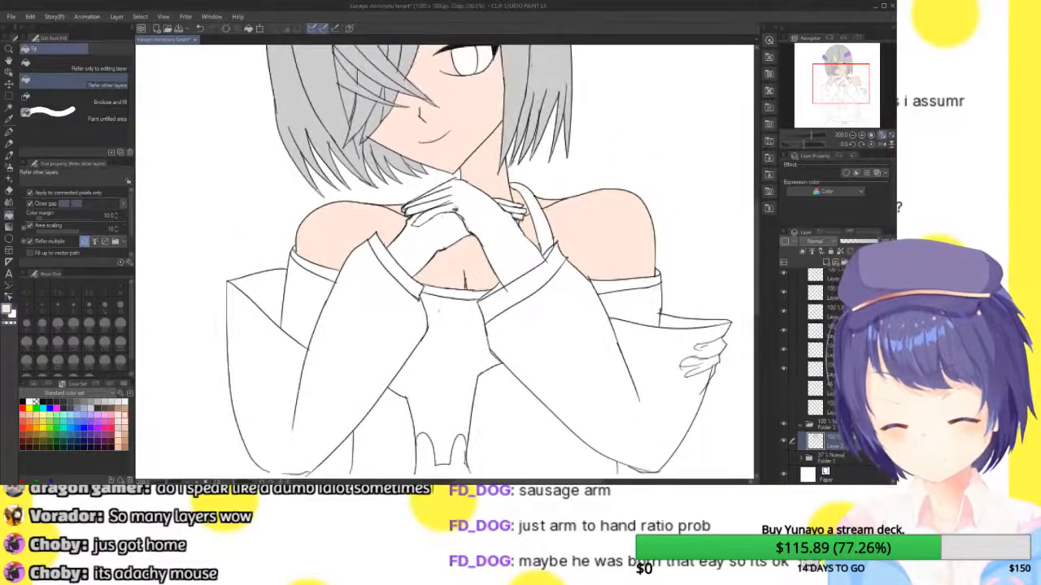
- Fill both clasped hands with the same pale peach skin tone
{"action": "left_click", "coordinate": [457, 205]}
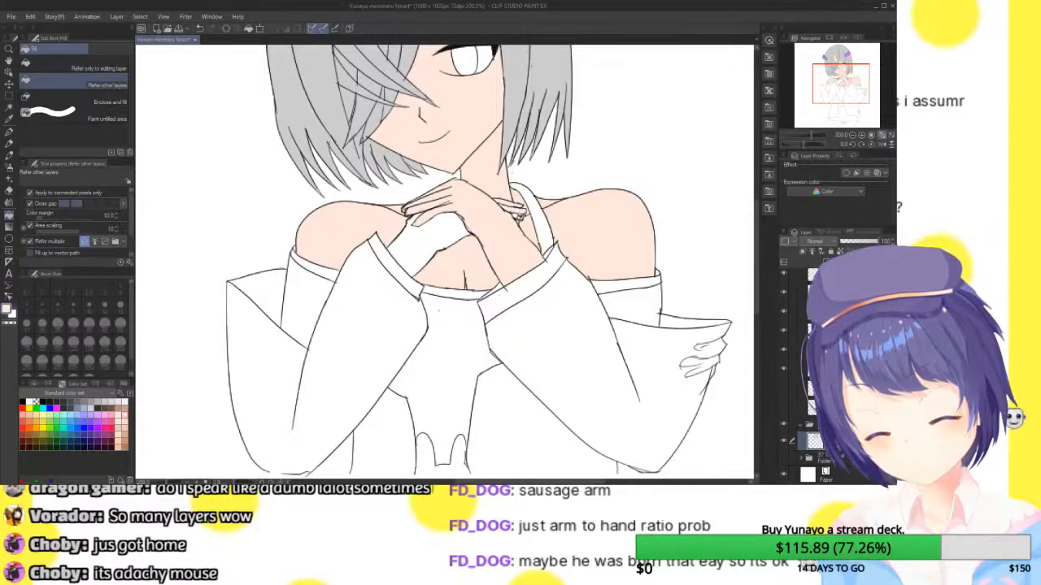
{"action": "left_click", "coordinate": [465, 216]}
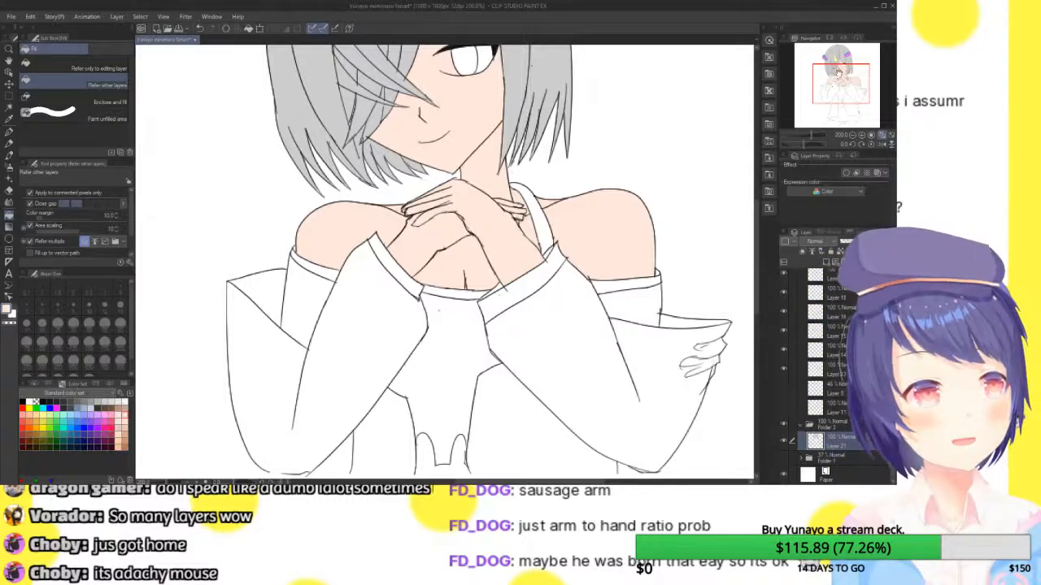
{"action": "left_click", "coordinate": [95, 409]}
{"action": "left_click", "coordinate": [540, 216]}
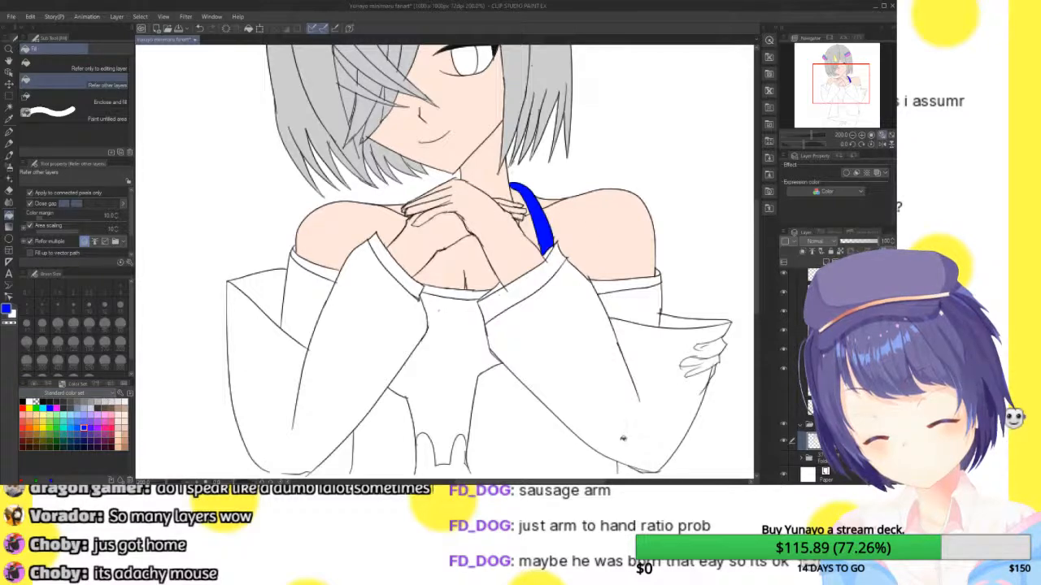
{"action": "key", "text": "ctrl+z"}
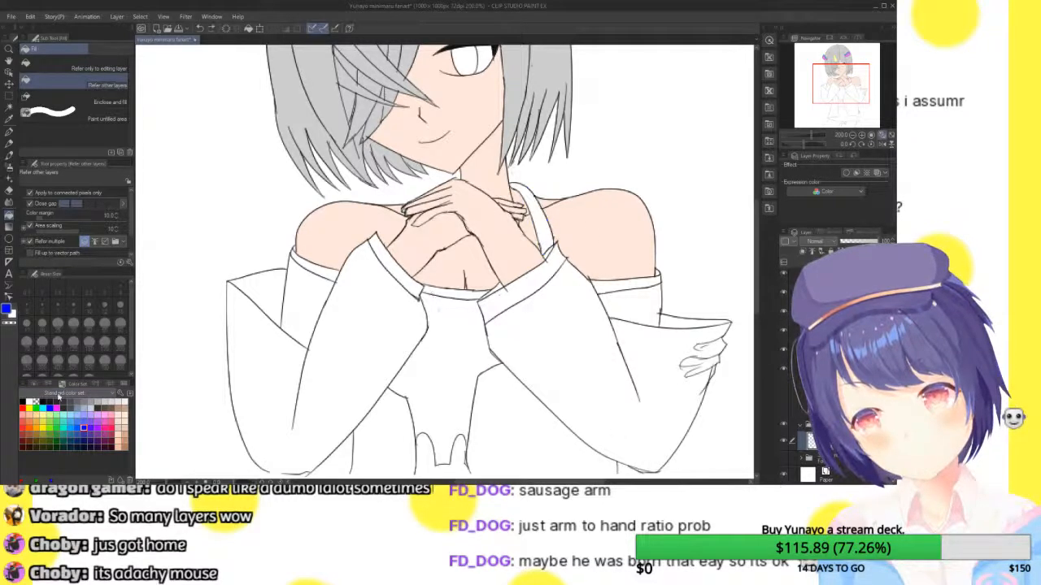
- Try a dark blue on the shoulder strap, undo it, and fill the strap with a soft periwinkle blue
{"action": "left_click", "coordinate": [37, 386]}
{"action": "left_click_drag", "start_coordinate": [97, 411], "coordinate": [99, 426]}
{"action": "left_click", "coordinate": [534, 205]}
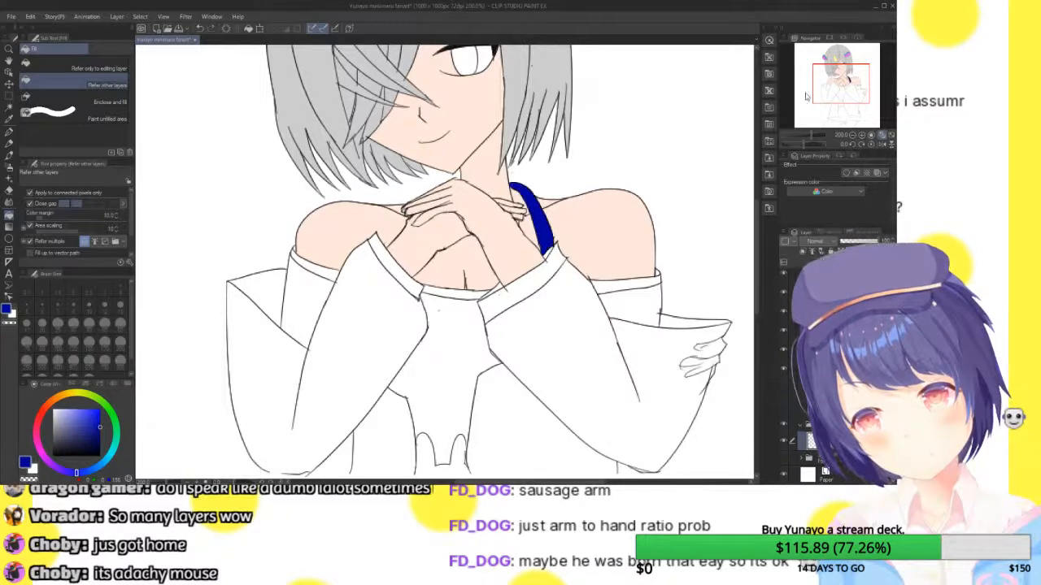
{"action": "key", "text": "ctrl+z"}
{"action": "left_click", "coordinate": [79, 411]}
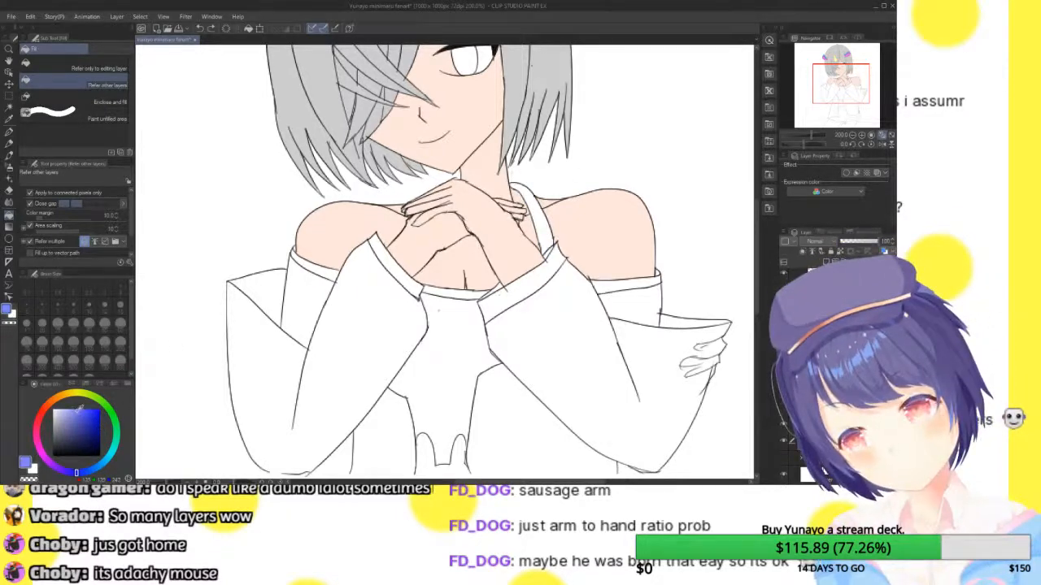
{"action": "left_click", "coordinate": [535, 213]}
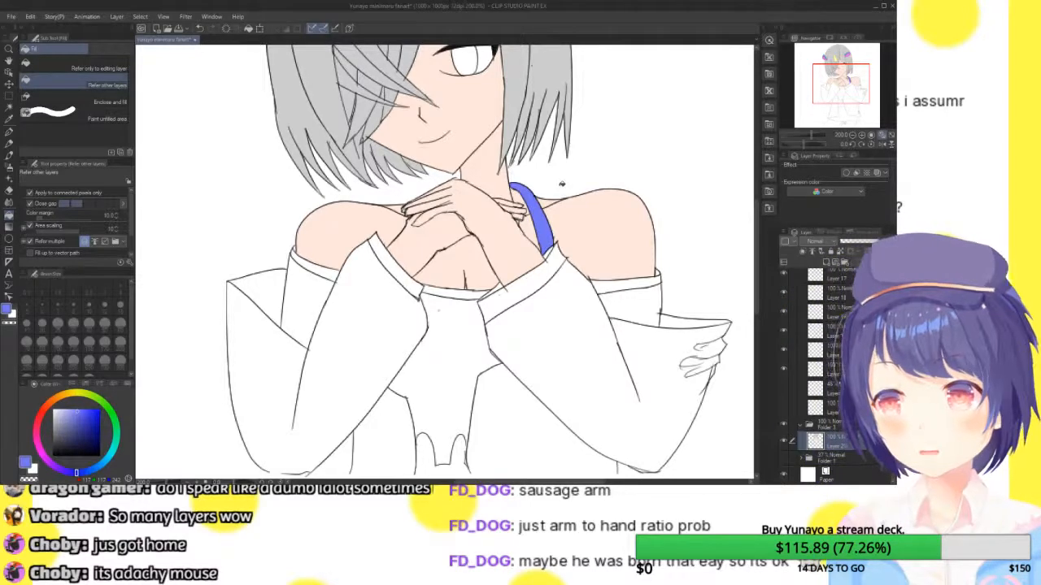
- Sample the chest's skin tone and hide the white Paper layer so unfilled areas show as transparent
{"action": "left_click_drag", "start_coordinate": [827, 101], "coordinate": [829, 105]}
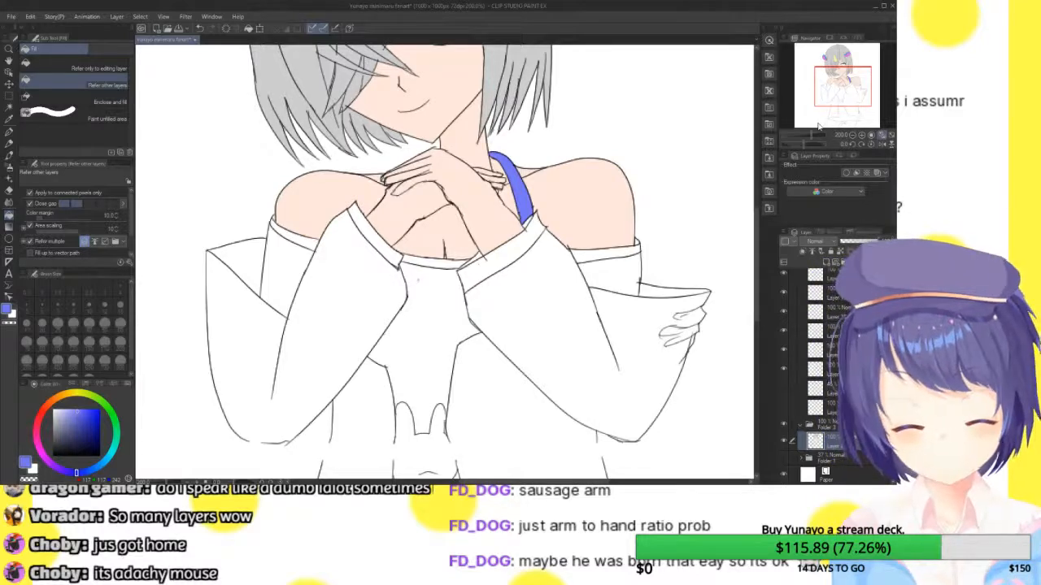
{"action": "left_click", "coordinate": [444, 242], "text": "alt"}
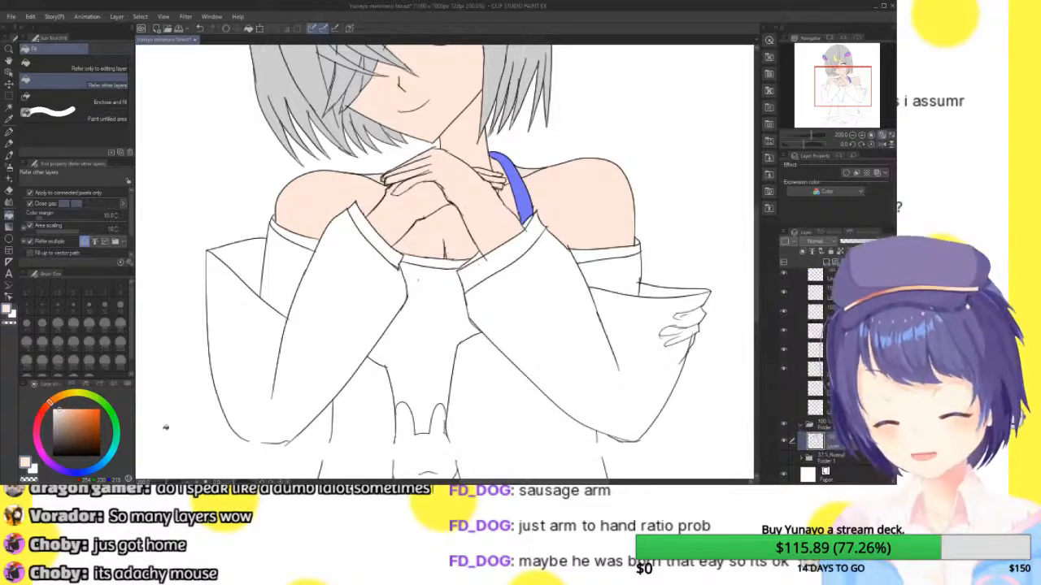
{"action": "left_click", "coordinate": [786, 478]}
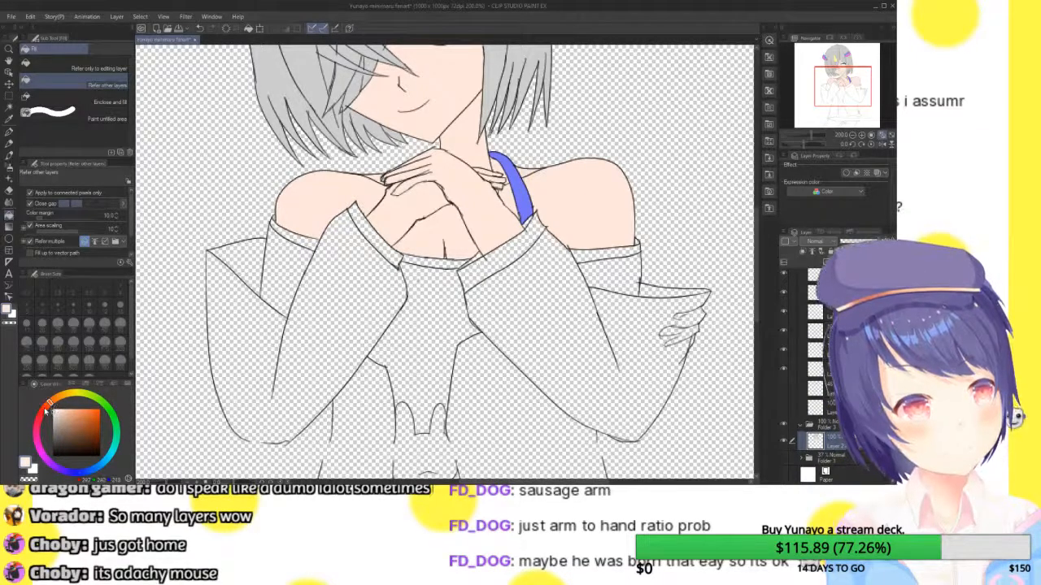
{"action": "left_click", "coordinate": [616, 267]}
{"action": "left_click", "coordinate": [614, 256]}
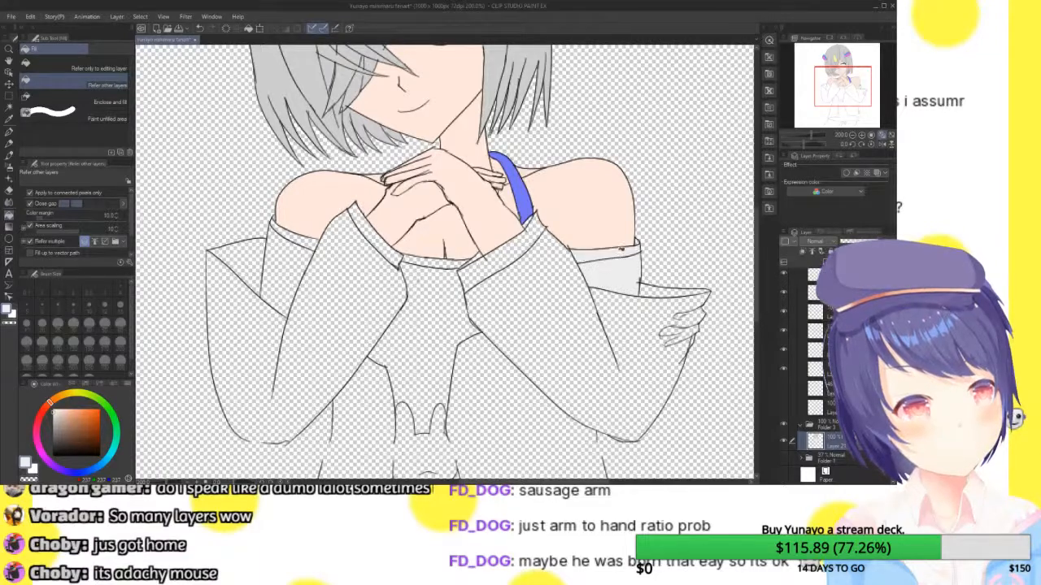
{"action": "key", "text": "ctrl+z"}
{"action": "key", "text": "ctrl+z"}
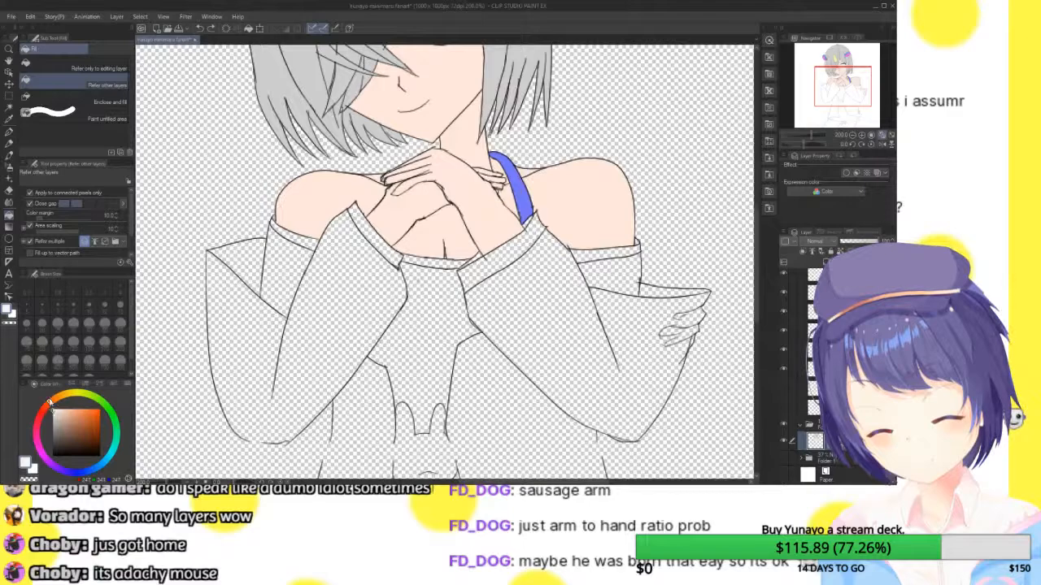
- Fill the shirt with off-white (247, 247, 247): both off-shoulder parts with their trims, the chest, the neckline band and the lower body
{"action": "left_click", "coordinate": [615, 267]}
{"action": "left_click", "coordinate": [615, 256]}
{"action": "left_click", "coordinate": [424, 309]}
{"action": "left_click", "coordinate": [432, 258]}
{"action": "left_click", "coordinate": [281, 250]}
{"action": "left_click", "coordinate": [299, 235]}
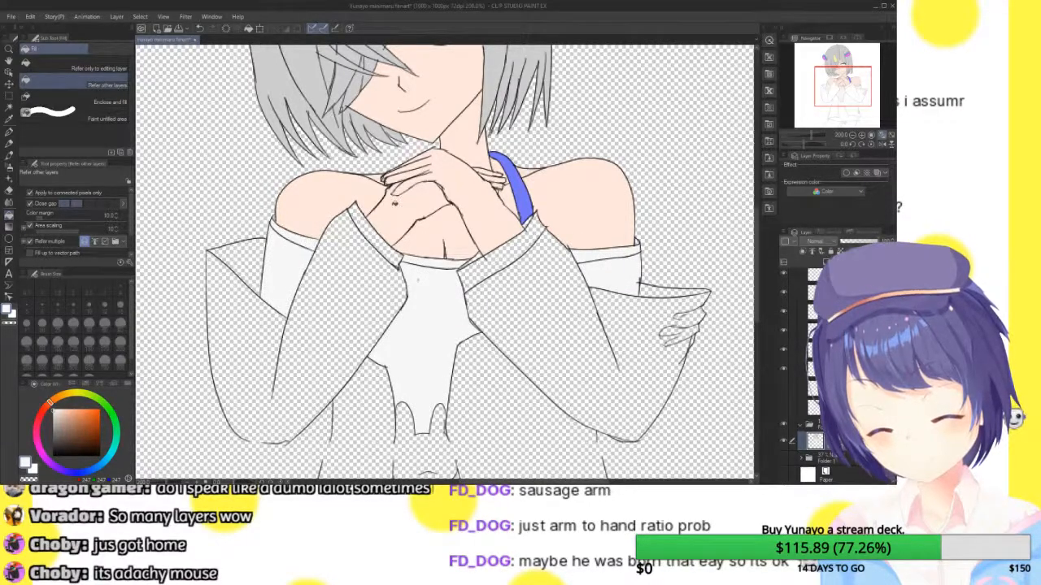
{"action": "scroll", "coordinate": [439, 268], "scroll_direction": "down", "scroll_amount": 4}
{"action": "left_click", "coordinate": [464, 332]}
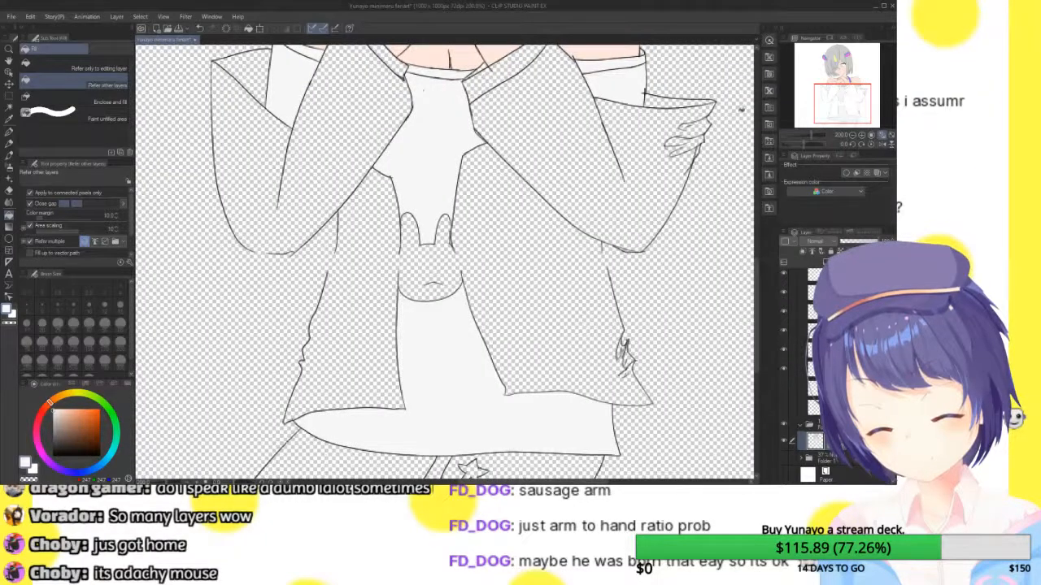
{"action": "mouse_move", "coordinate": [847, 99]}
{"action": "left_mouse_down"}
{"action": "mouse_move", "coordinate": [846, 70]}
{"action": "mouse_move", "coordinate": [846, 93]}
{"action": "left_mouse_up"}
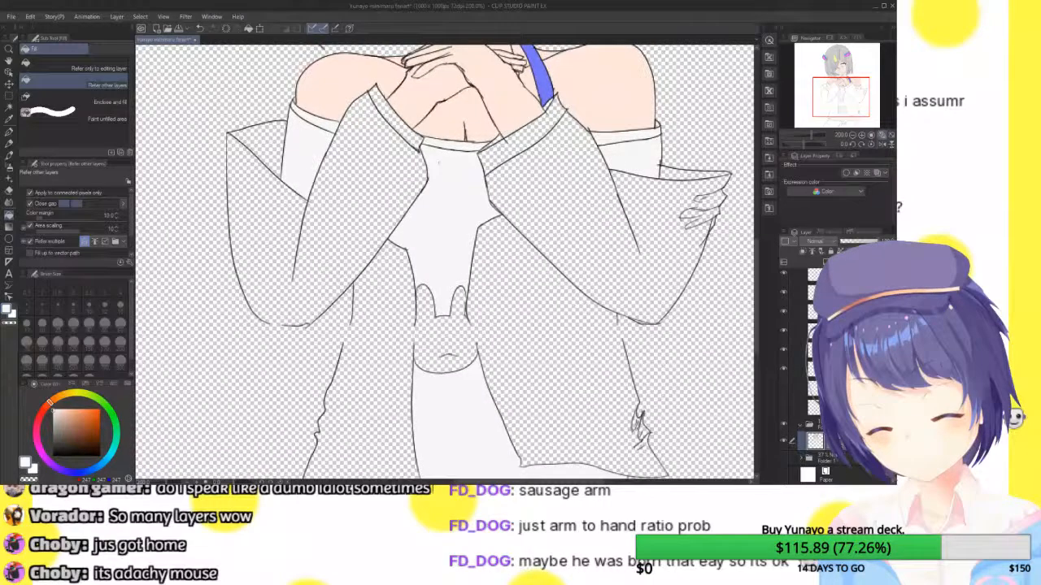
{"action": "scroll", "coordinate": [821, 366], "scroll_direction": "up", "scroll_amount": 5}
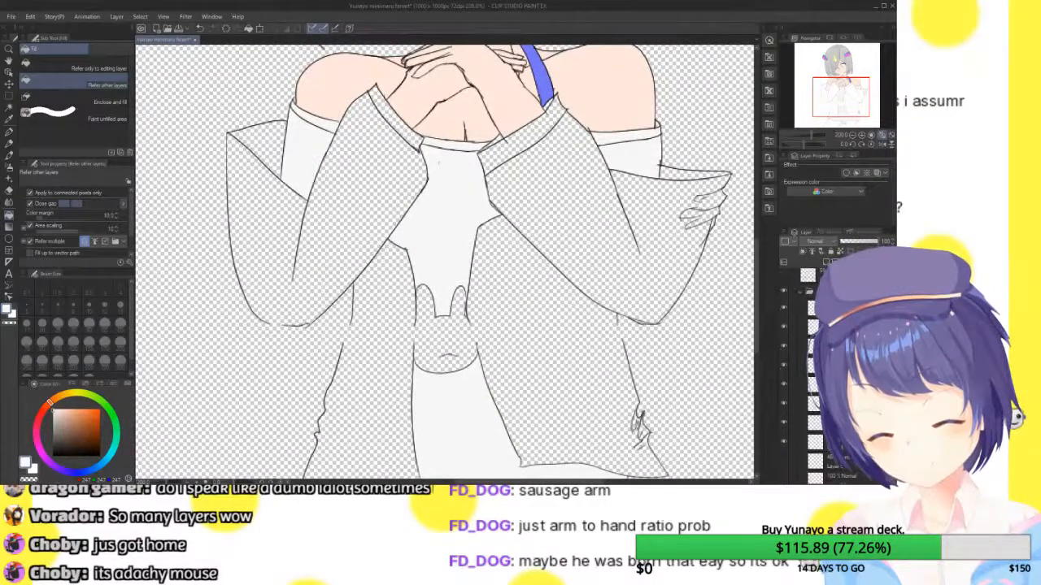
{"action": "left_click", "coordinate": [783, 275]}
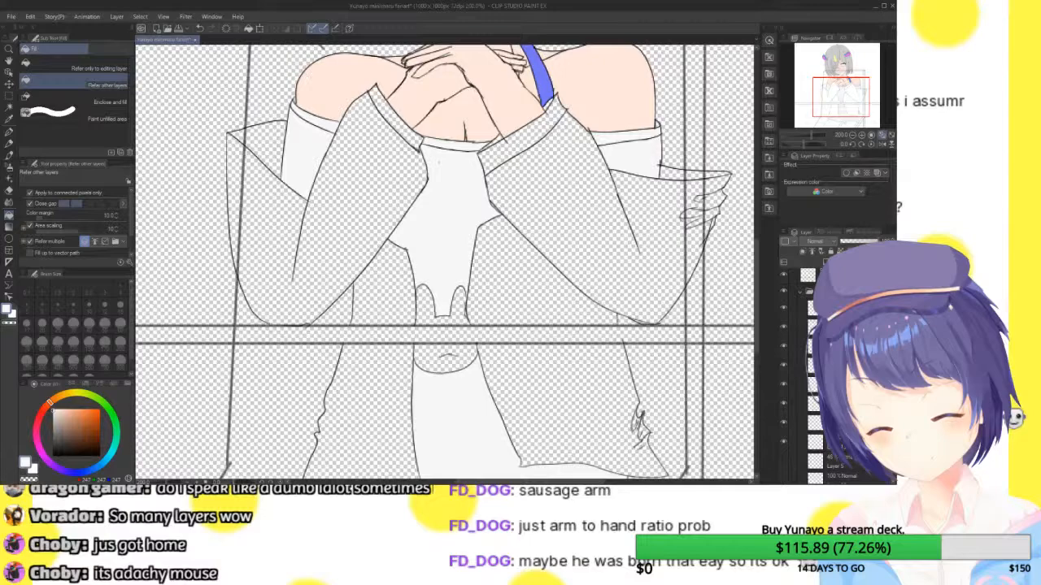
{"action": "scroll", "coordinate": [822, 366], "scroll_direction": "down", "scroll_amount": 5}
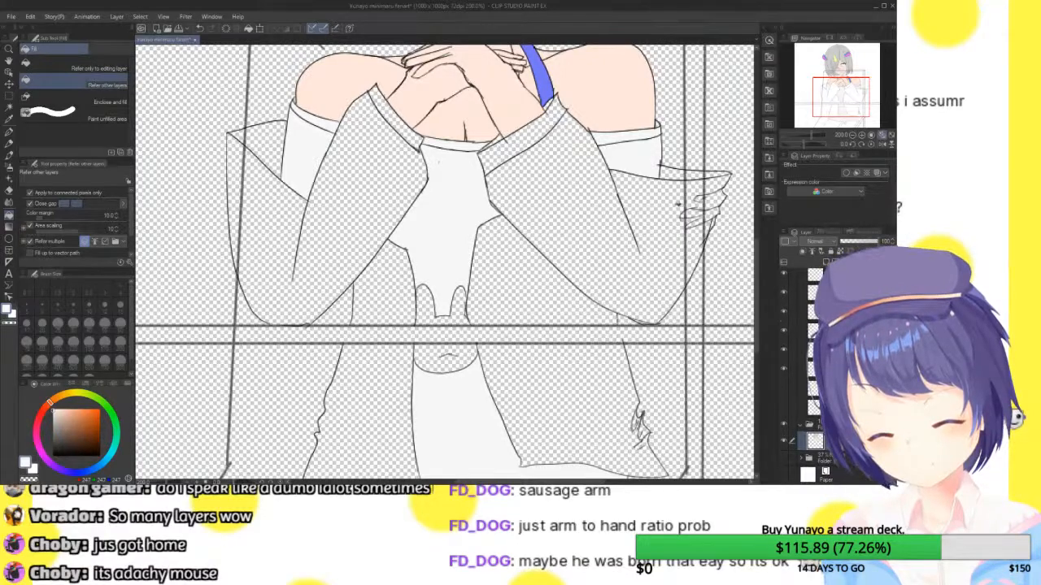
{"action": "scroll", "coordinate": [821, 366], "scroll_direction": "up", "scroll_amount": 5}
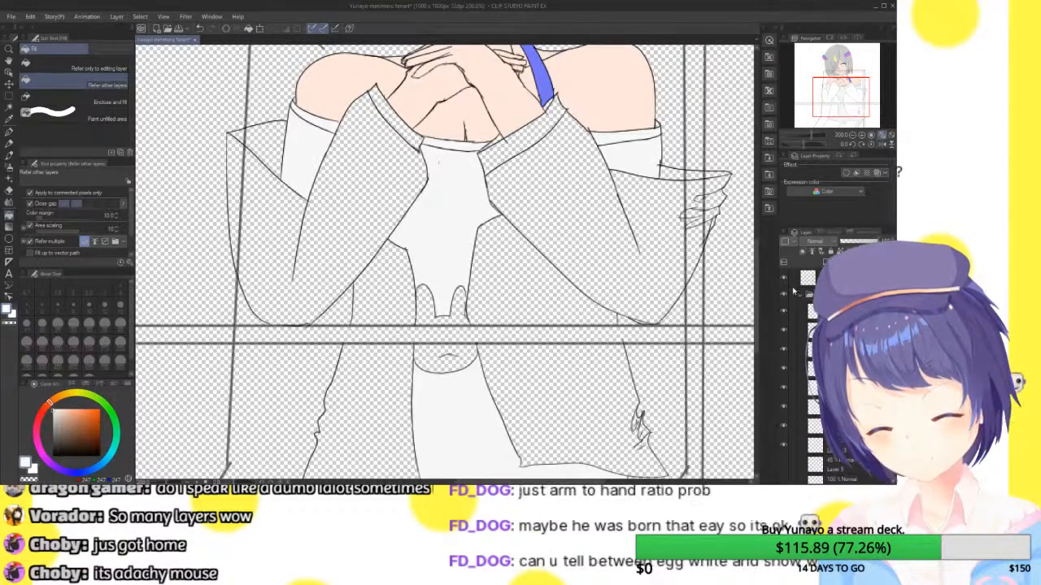
{"action": "left_click", "coordinate": [784, 274]}
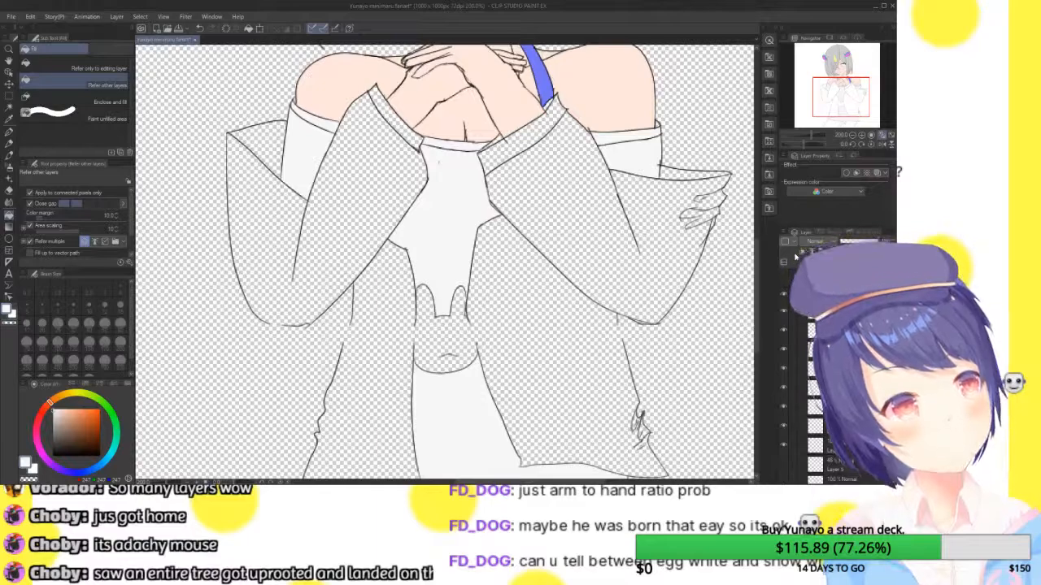
- Fill the right-hand jacket sleeve with light blue and try the same fill on the left-hand sleeve
{"action": "left_click_drag", "start_coordinate": [107, 469], "coordinate": [104, 466]}
{"action": "left_click", "coordinate": [574, 229]}
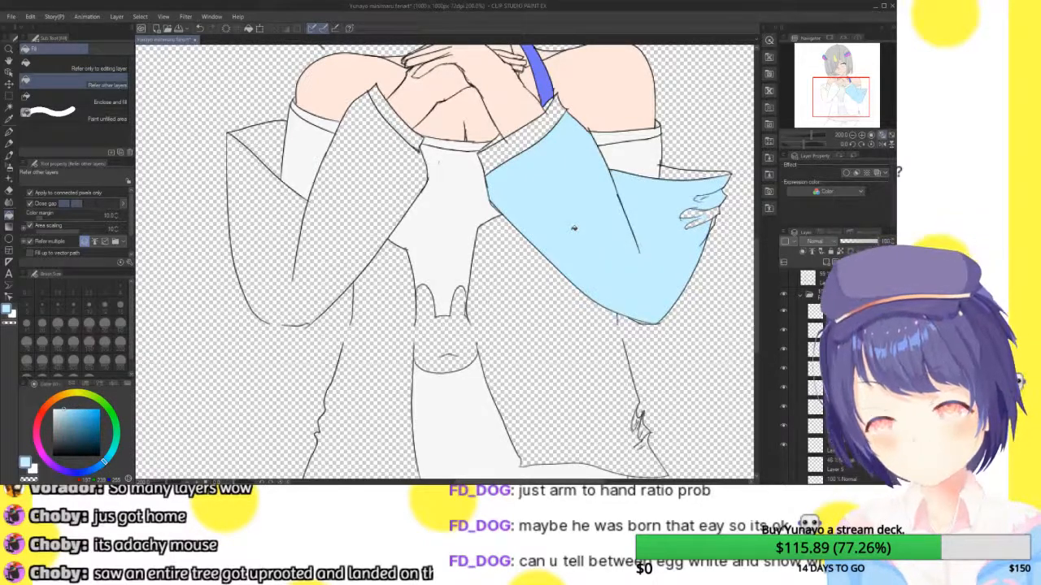
{"action": "left_click", "coordinate": [400, 205]}
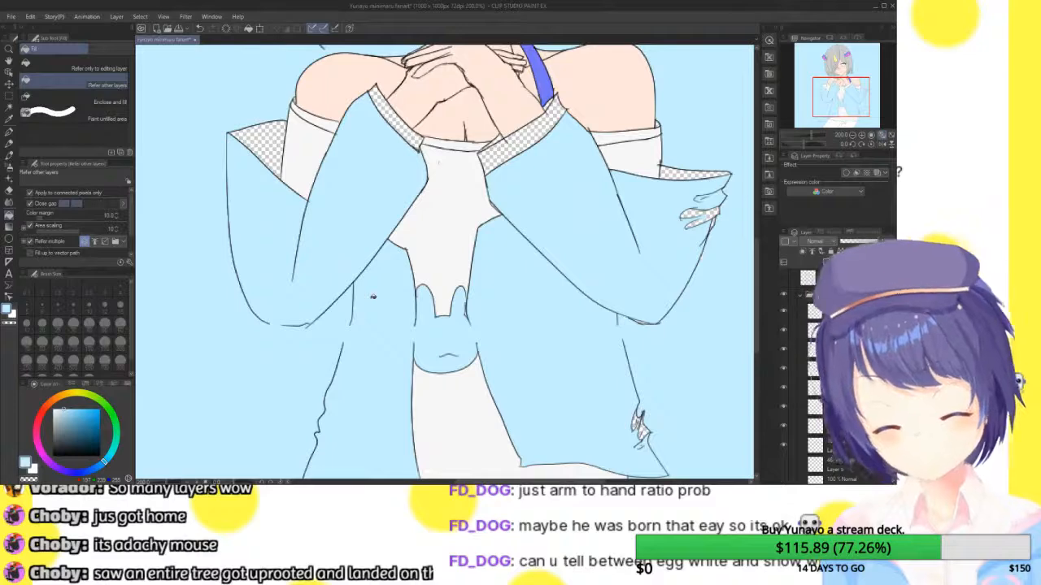
{"action": "key", "text": "ctrl+z"}
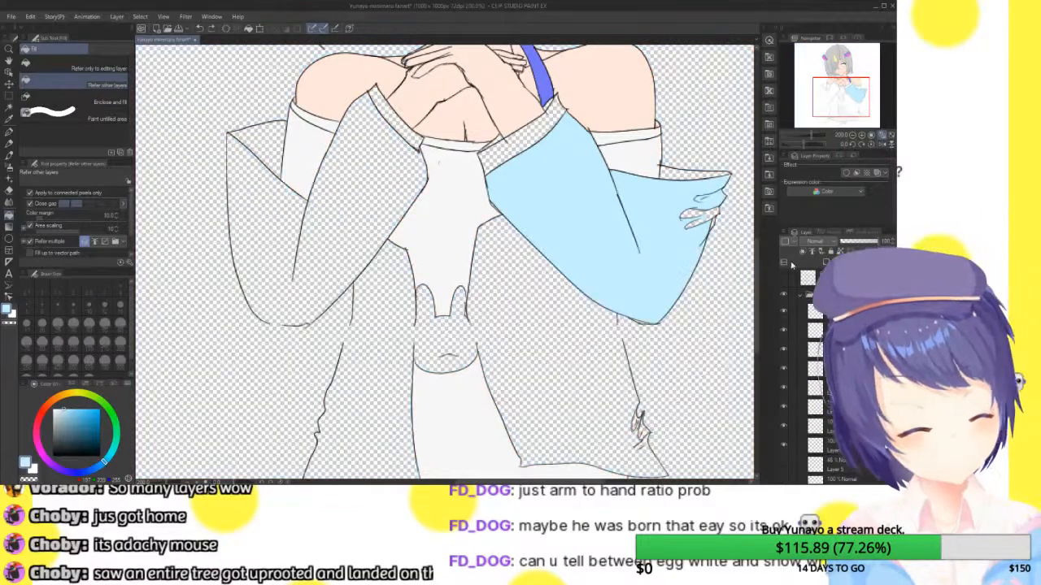
- Show the guide lines on Layer 12 to enclose the left-hand sleeve, fill it with the same light blue, and hide the layer again
{"action": "left_click", "coordinate": [785, 279]}
{"action": "left_click", "coordinate": [353, 228]}
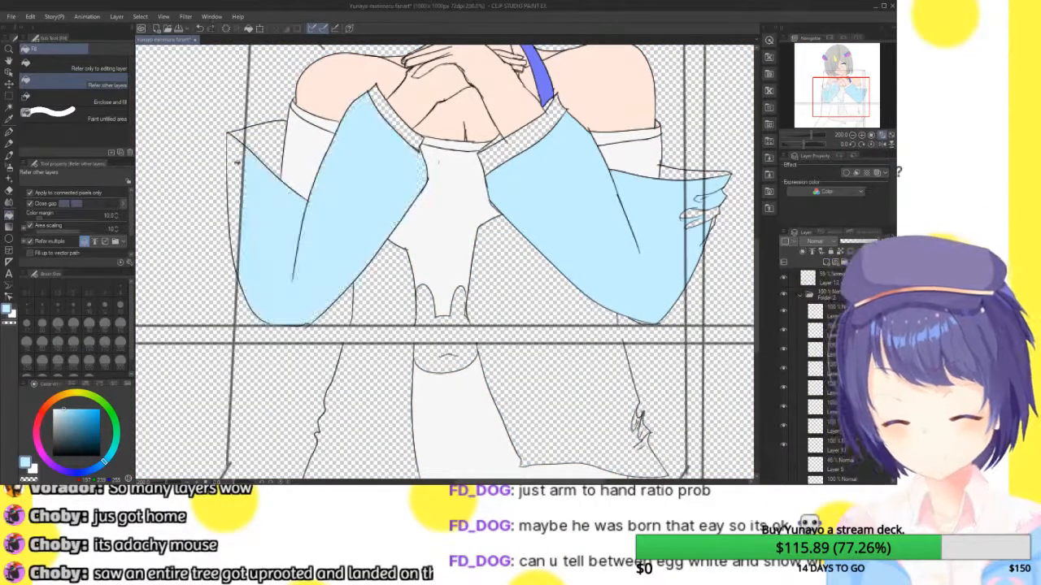
{"action": "left_click", "coordinate": [785, 279]}
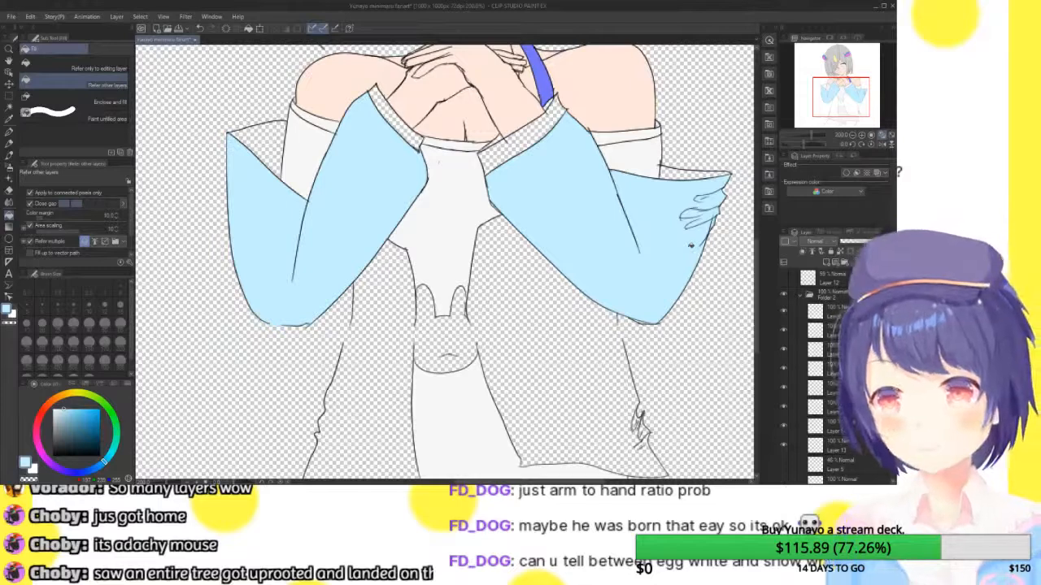
{"action": "left_click", "coordinate": [50, 451]}
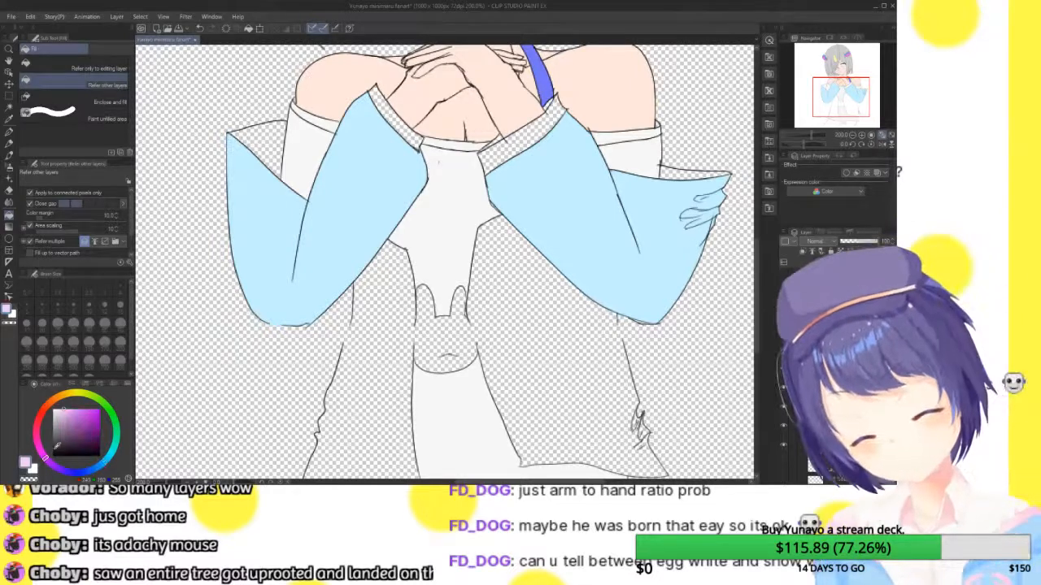
{"action": "left_click", "coordinate": [91, 425]}
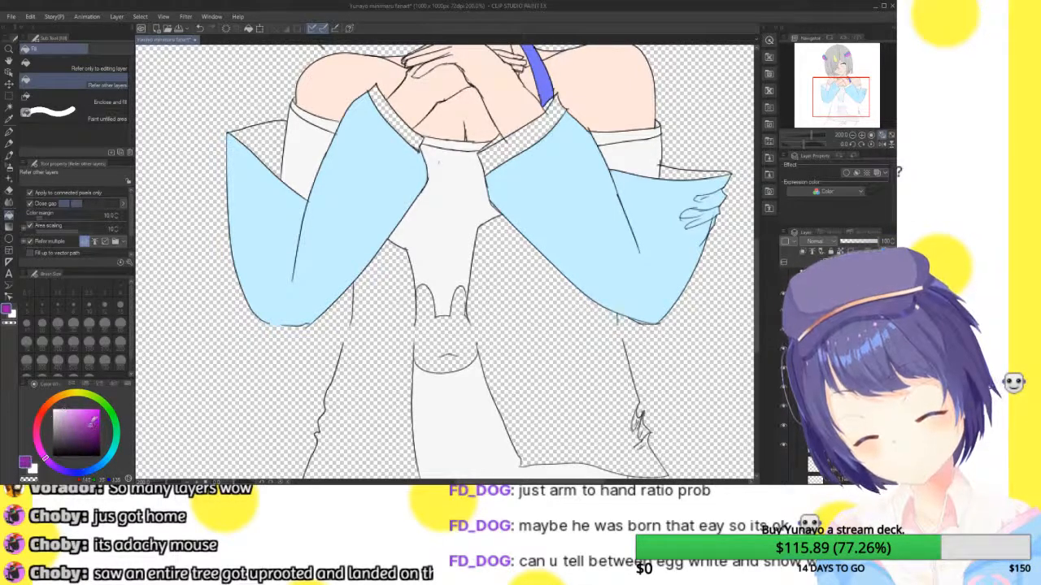
{"action": "left_click", "coordinate": [259, 145]}
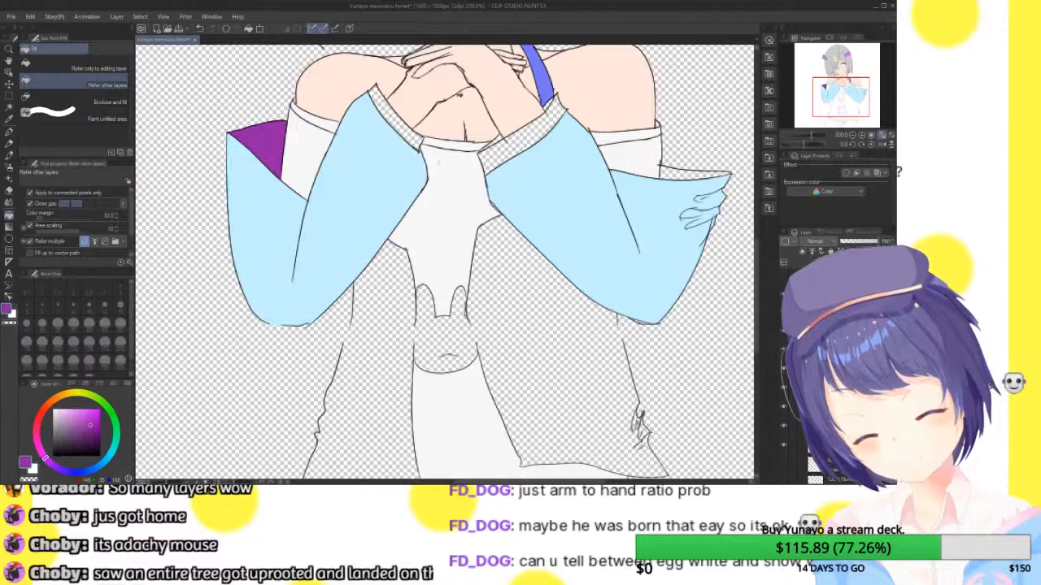
{"action": "key", "text": "ctrl+z"}
{"action": "left_click", "coordinate": [82, 424]}
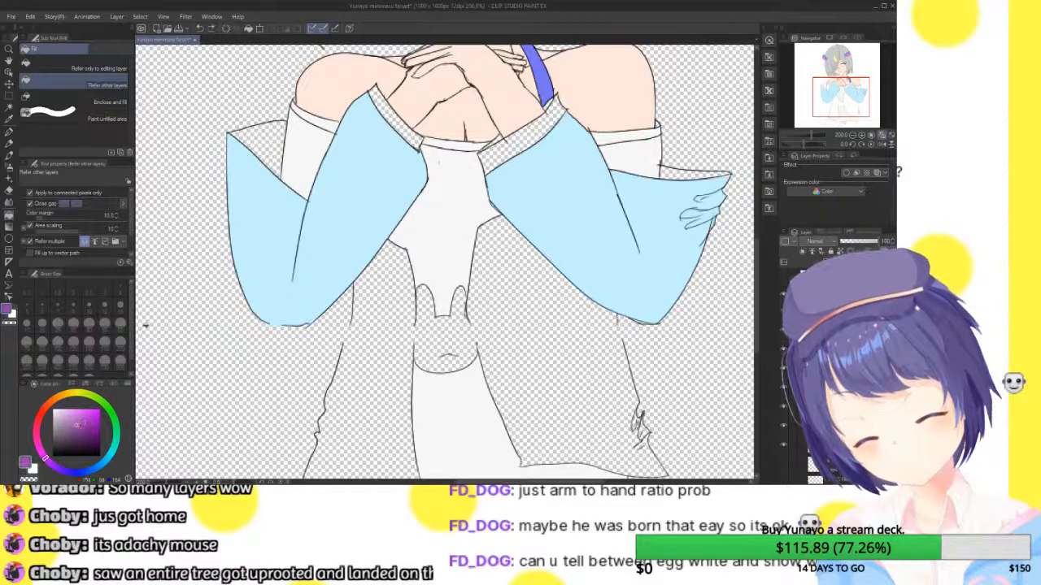
{"action": "left_click", "coordinate": [270, 138]}
{"action": "key", "text": "ctrl+z"}
{"action": "left_click", "coordinate": [77, 407]}
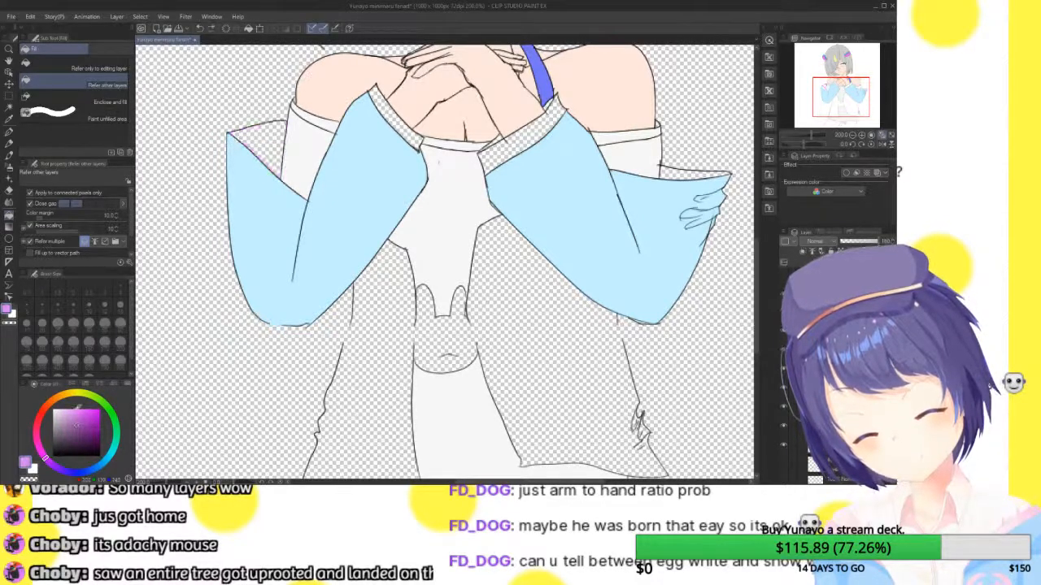
{"action": "left_click", "coordinate": [267, 140]}
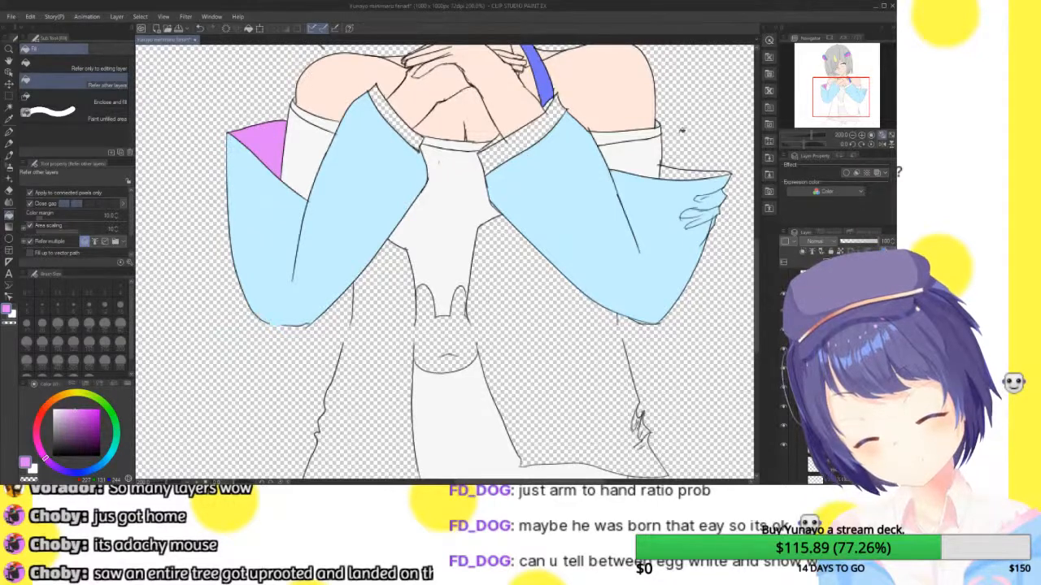
{"action": "key", "text": "ctrl+z"}
- Fill the inner lining of the jacket beside both shoulders with a medium purple
{"action": "left_click", "coordinate": [81, 415]}
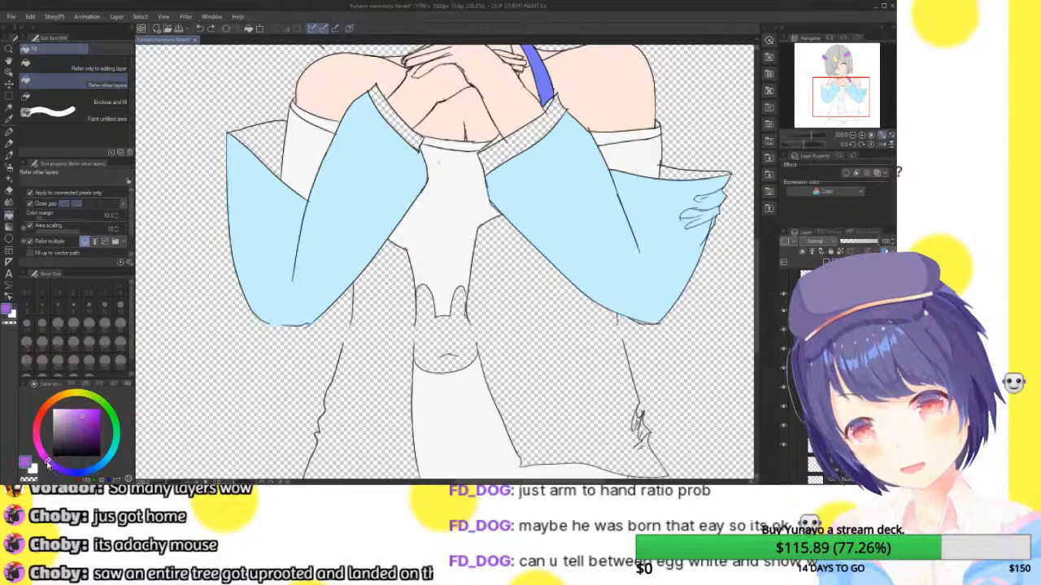
{"action": "left_click", "coordinate": [269, 130]}
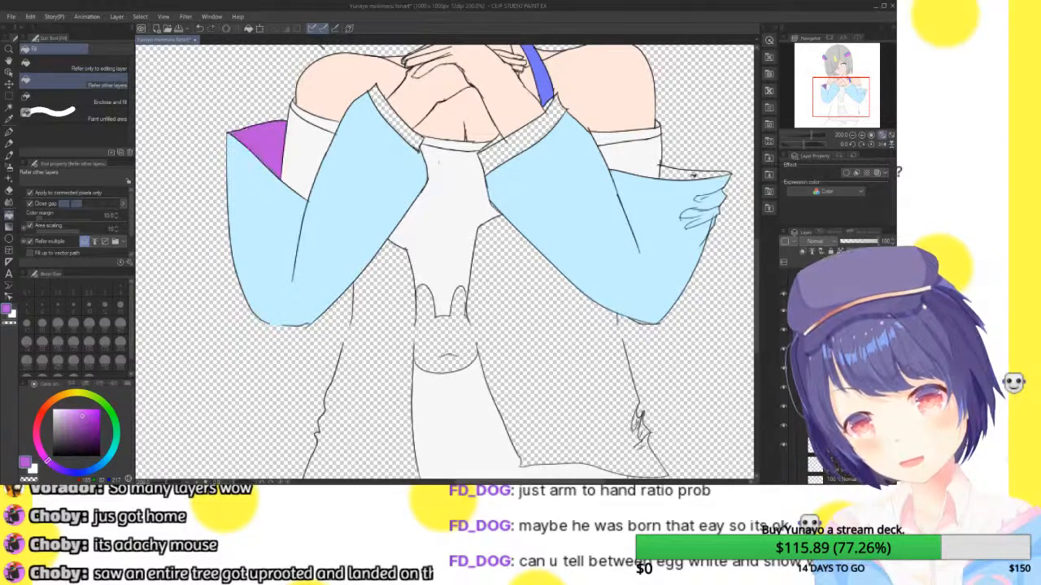
{"action": "left_click", "coordinate": [692, 174]}
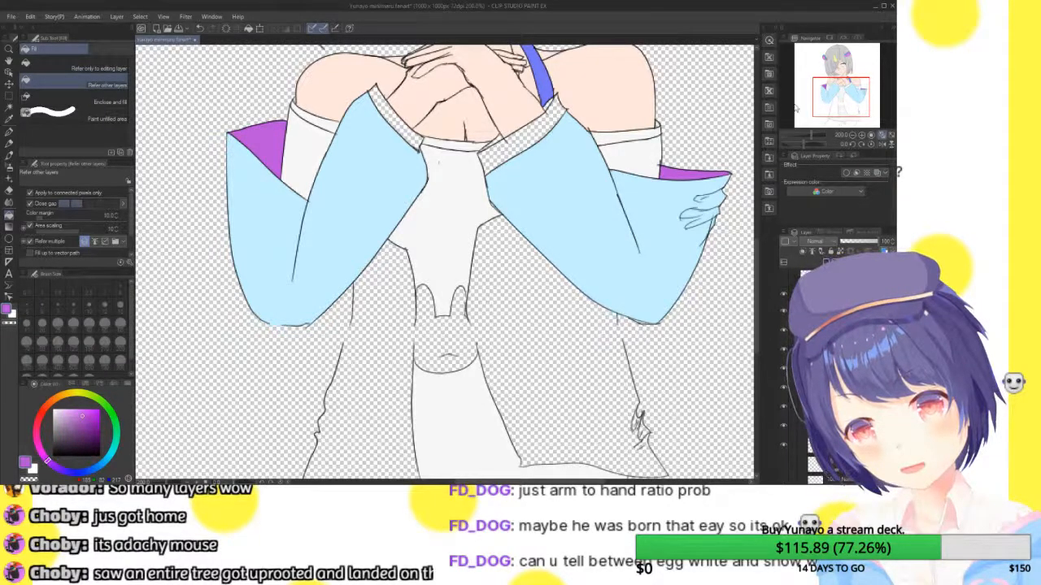
- Sample the shirt's off-white, then erase the stray line ends that cross into the right-hand sleeve's cuff
{"action": "left_click", "coordinate": [653, 143], "text": "alt"}
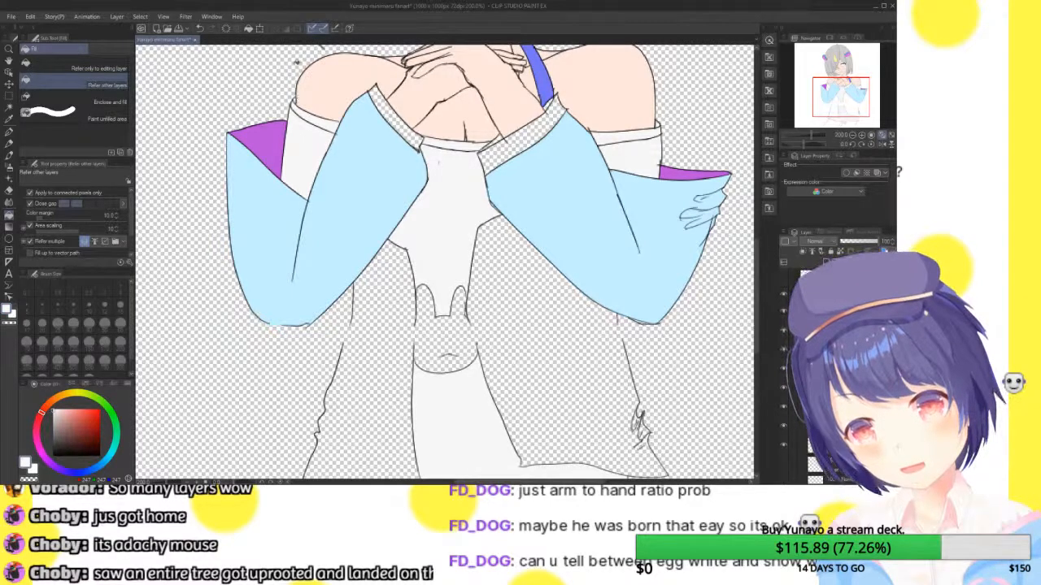
{"action": "left_click_drag", "start_coordinate": [841, 96], "coordinate": [846, 84]}
{"action": "left_click", "coordinate": [861, 135]}
{"action": "left_click", "coordinate": [861, 135]}
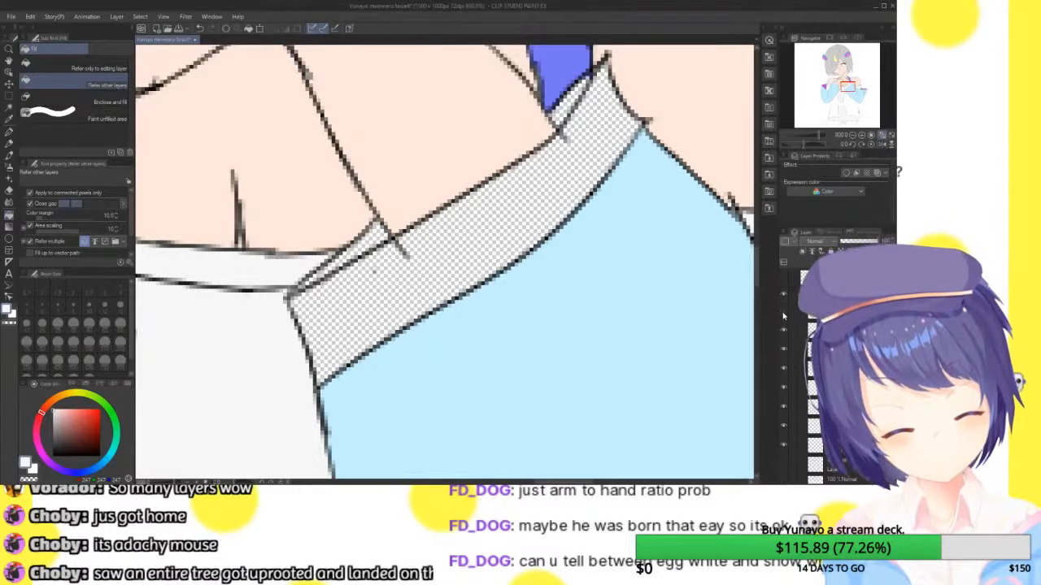
{"action": "left_click", "coordinate": [784, 349]}
{"action": "left_click", "coordinate": [784, 349]}
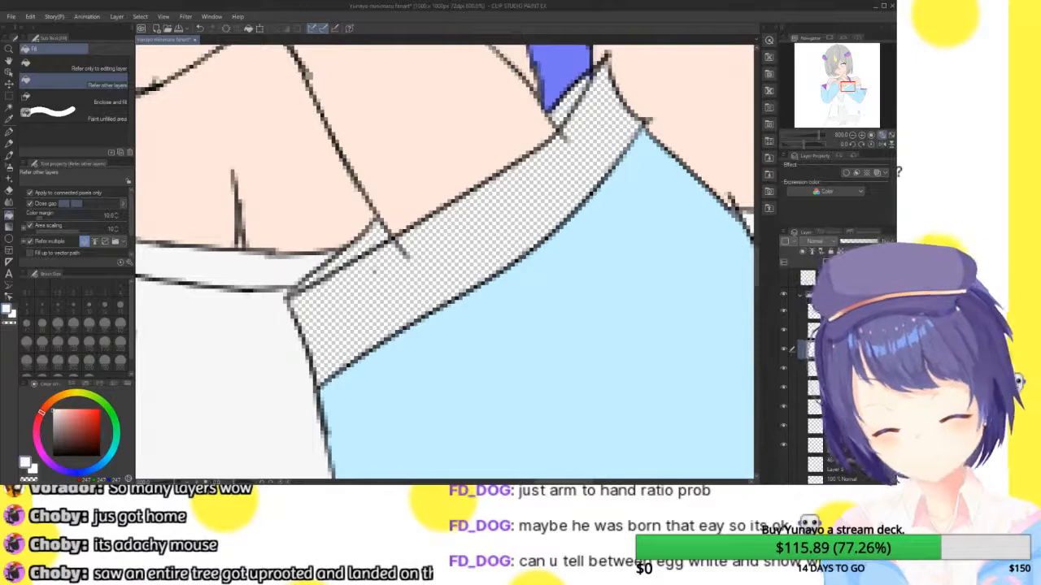
{"action": "key", "text": "e"}
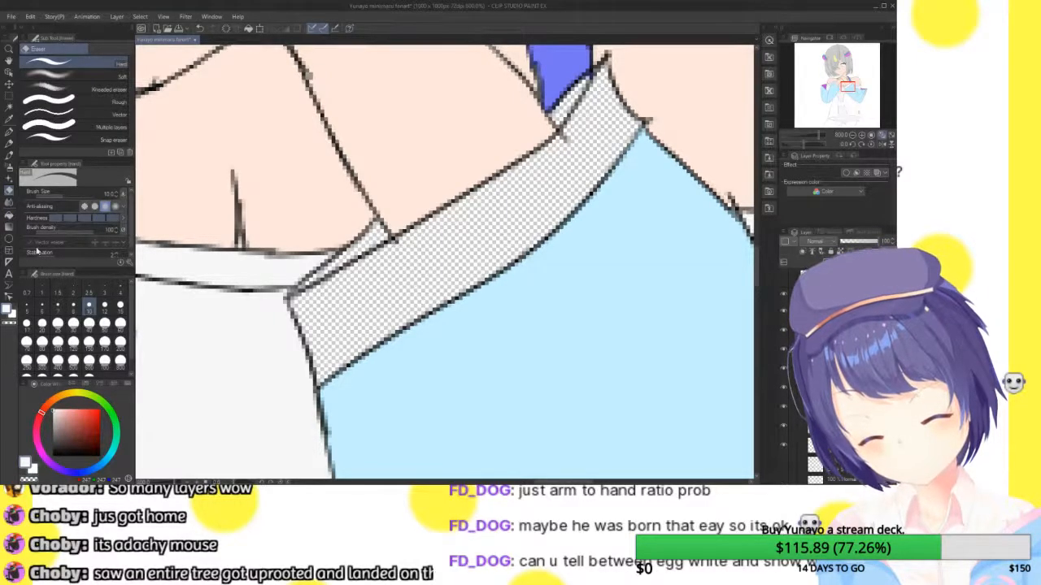
{"action": "left_click", "coordinate": [8, 217]}
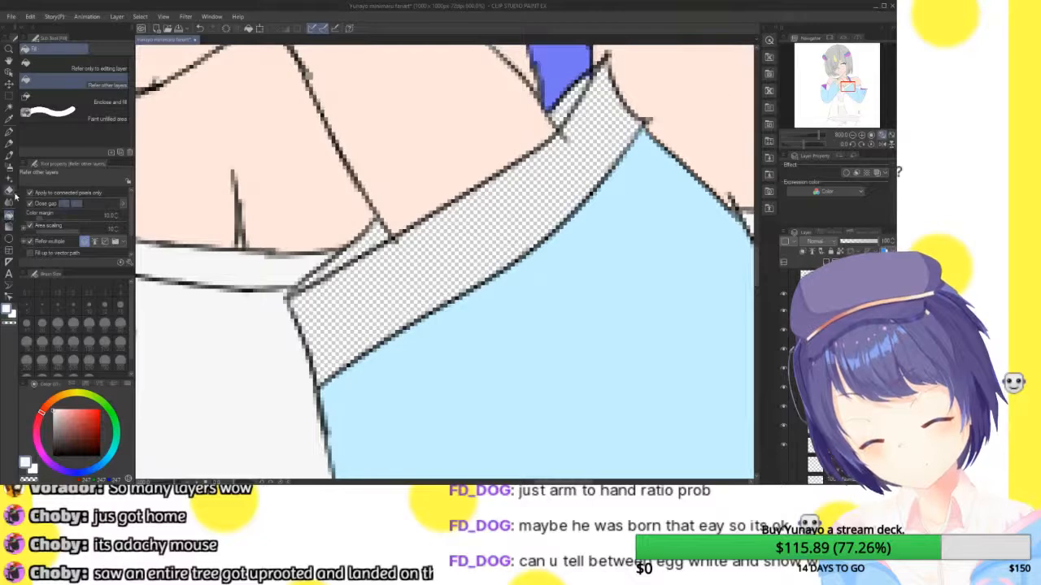
{"action": "left_click", "coordinate": [9, 190]}
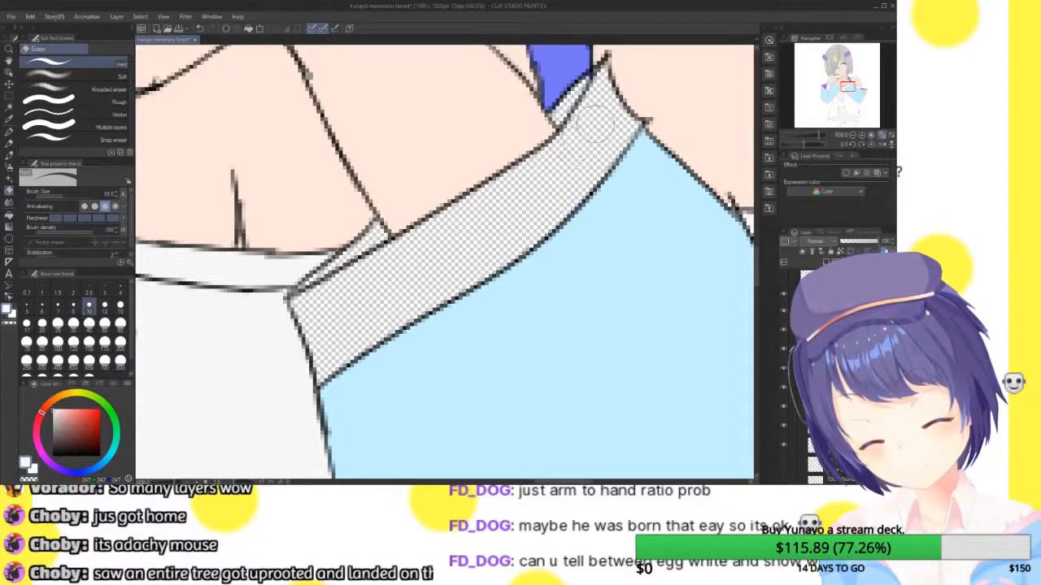
{"action": "left_click", "coordinate": [9, 216]}
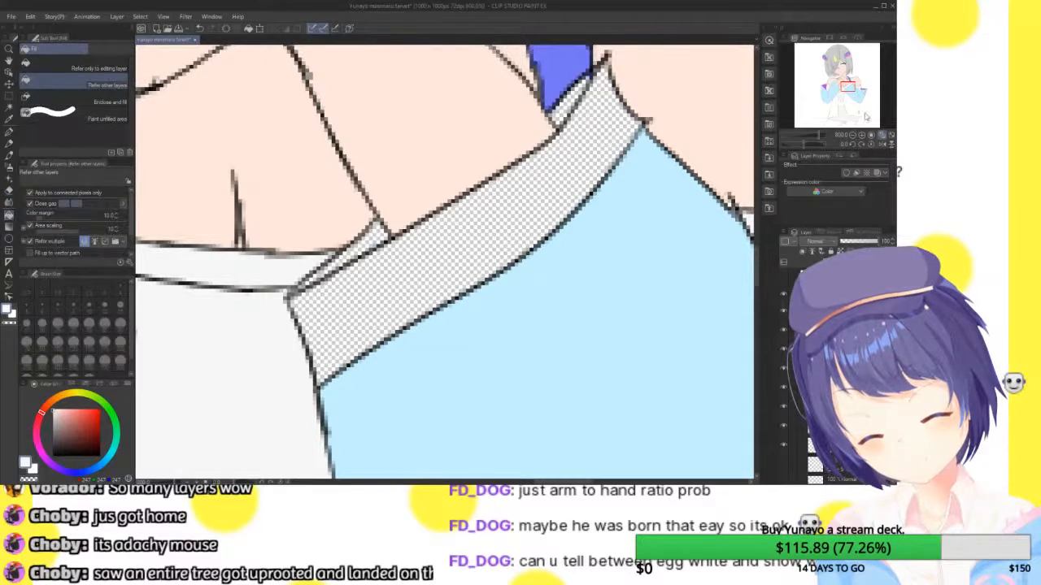
- Show the guide lines on Layer 12 across the lower part of the jacket and shirt
{"action": "left_click", "coordinate": [852, 135]}
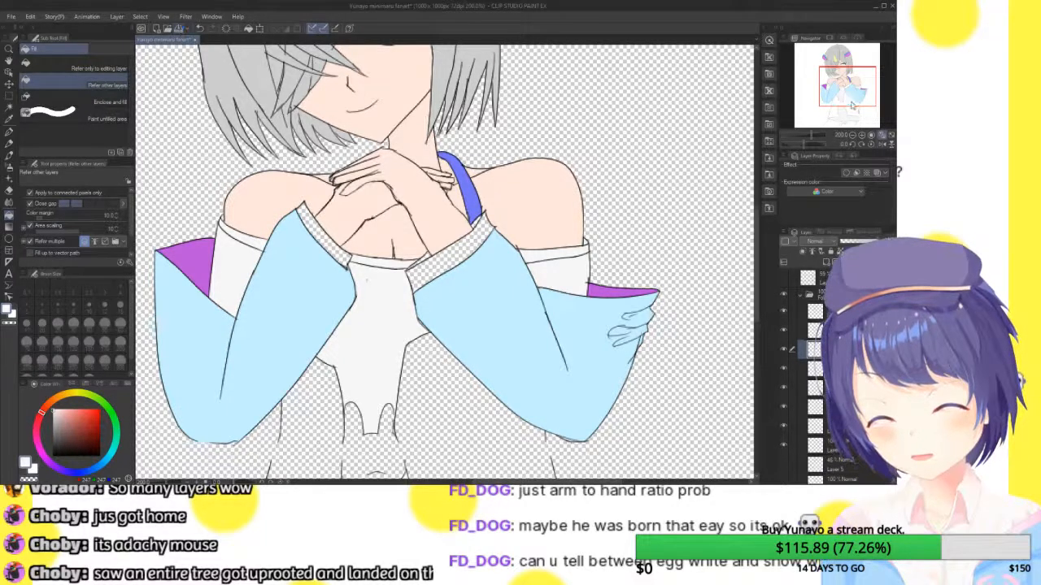
{"action": "left_click_drag", "start_coordinate": [851, 81], "coordinate": [852, 101]}
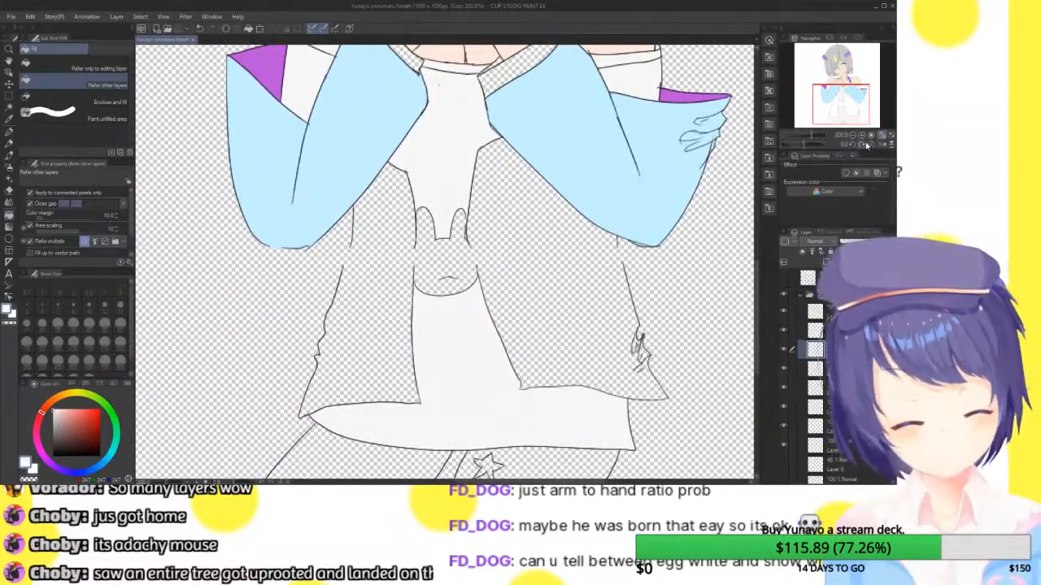
{"action": "left_click", "coordinate": [863, 135]}
{"action": "left_click", "coordinate": [784, 278]}
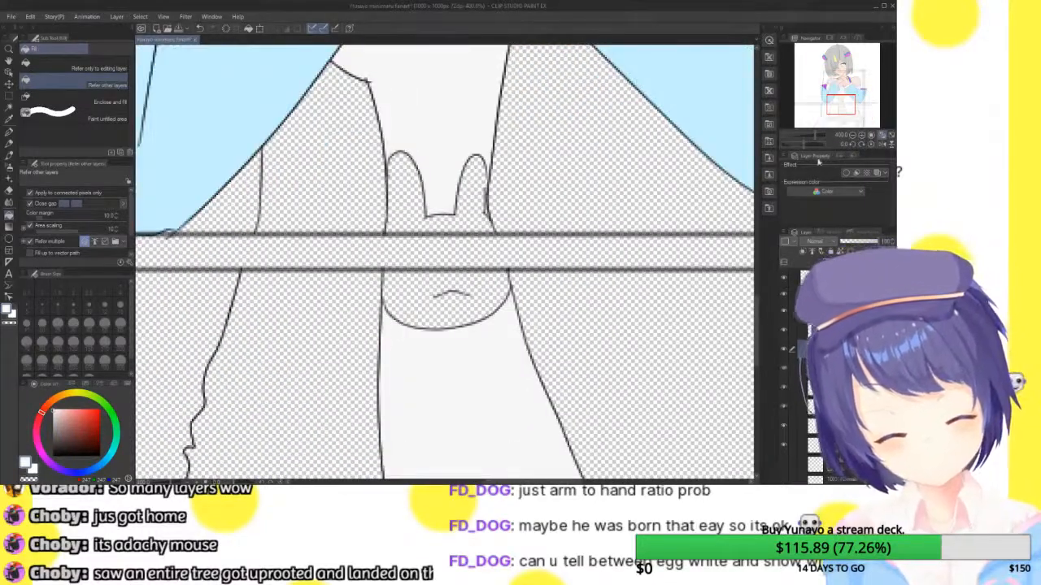
{"action": "left_click_drag", "start_coordinate": [838, 106], "coordinate": [839, 102]}
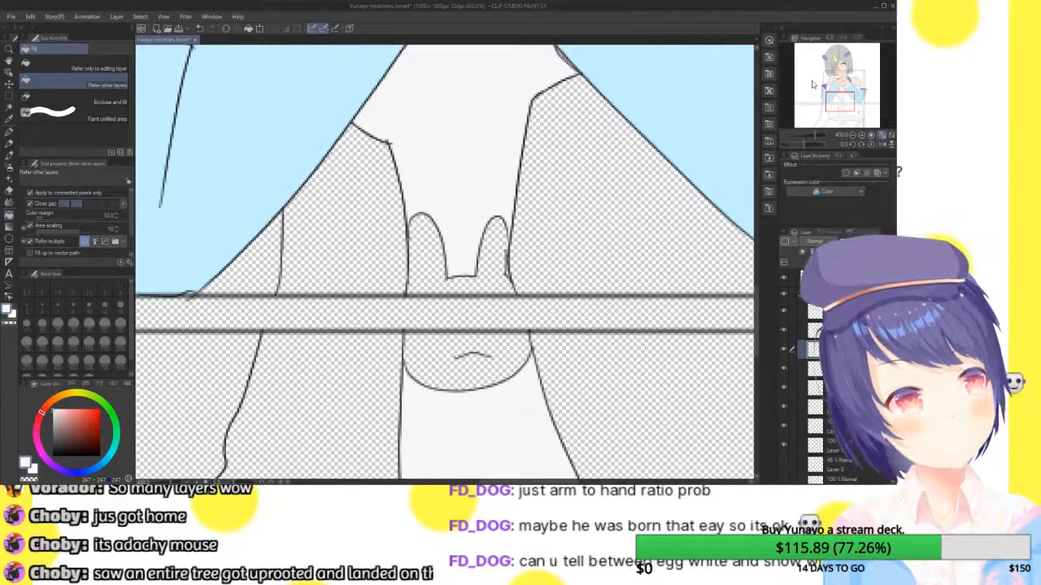
- Try a light pink fill on the upper part of the left-hand jacket front, then undo it
{"action": "left_click", "coordinate": [39, 450]}
{"action": "left_click", "coordinate": [71, 412]}
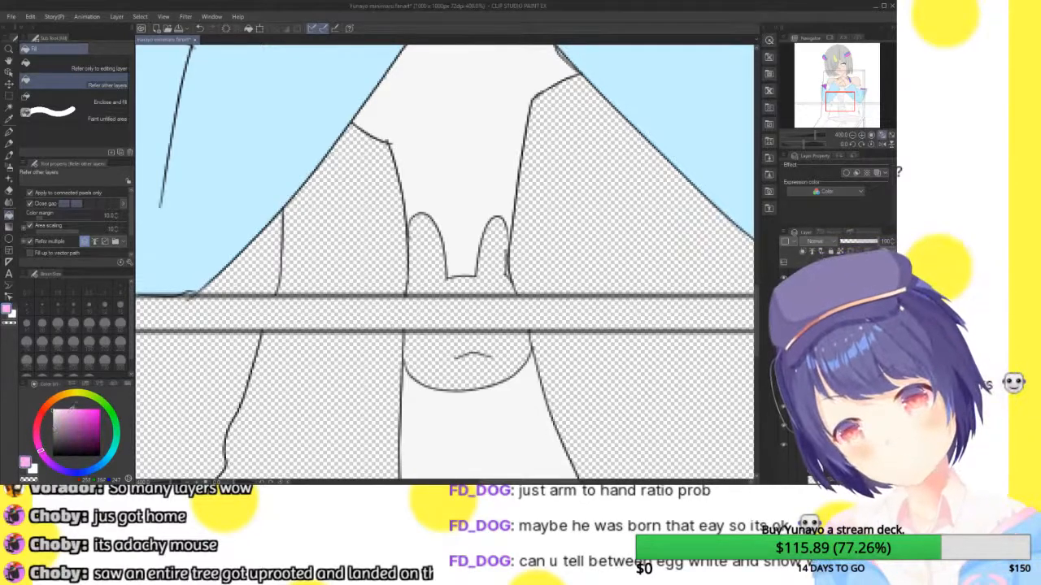
{"action": "left_click", "coordinate": [368, 196]}
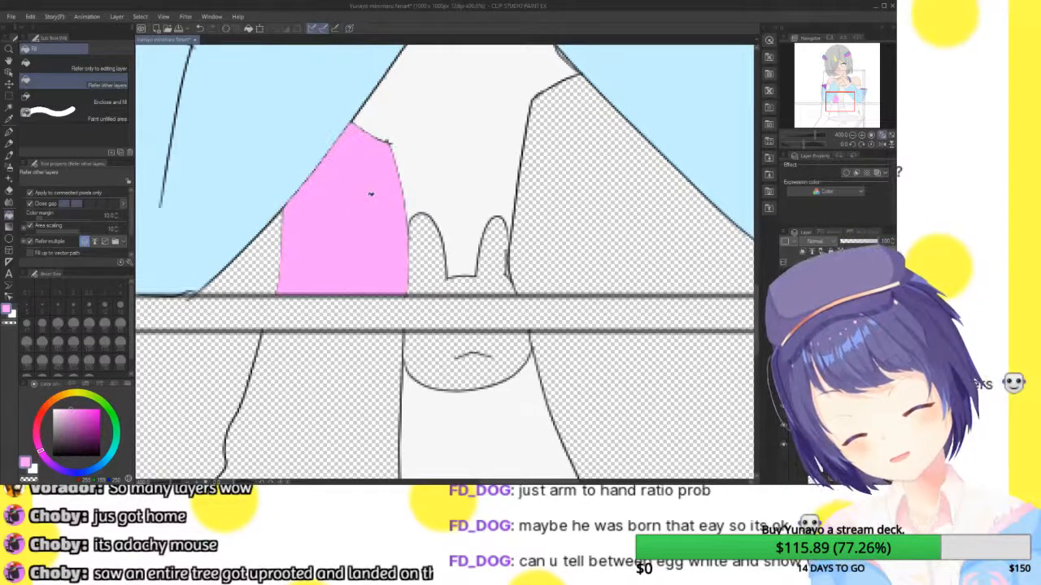
{"action": "key", "text": "ctrl+z"}
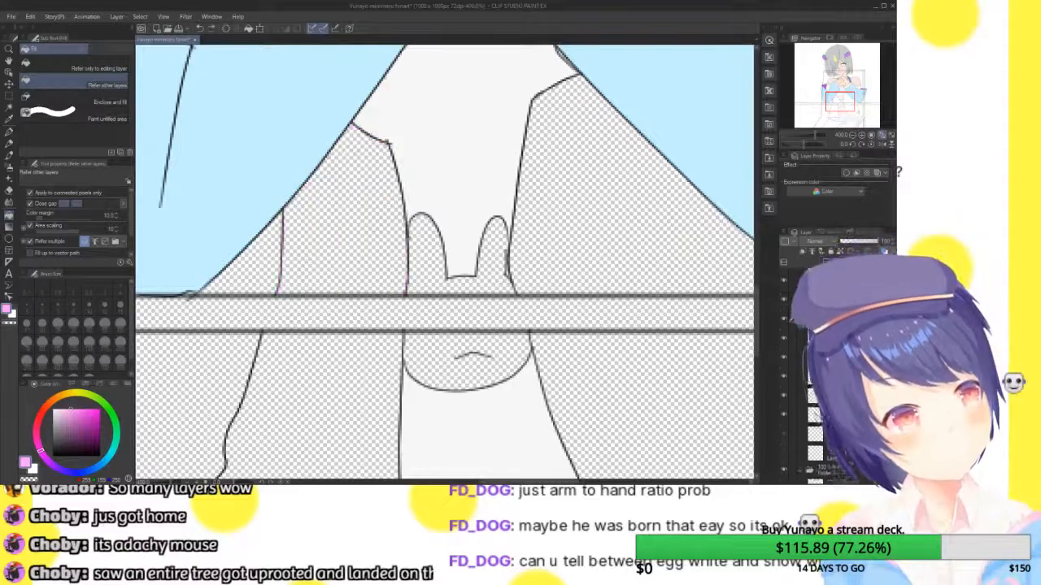
- On Layer 21, try light pink fills on the upper parts of the jacket fronts and undo them
{"action": "mouse_move", "coordinate": [856, 113]}
{"action": "left_mouse_down"}
{"action": "mouse_move", "coordinate": [851, 122]}
{"action": "mouse_move", "coordinate": [842, 104]}
{"action": "left_mouse_up"}
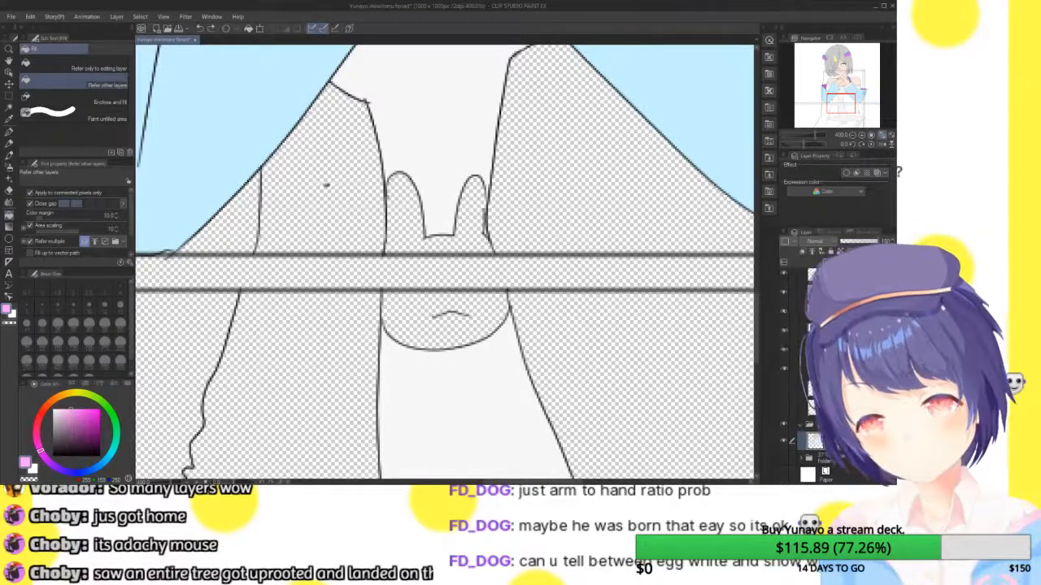
{"action": "left_click", "coordinate": [319, 166]}
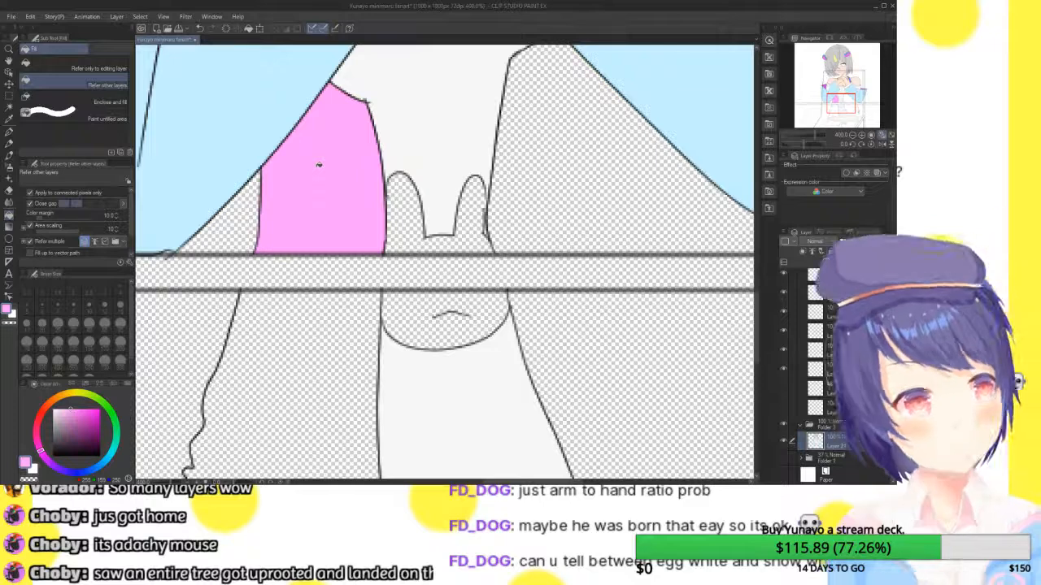
{"action": "key", "text": "ctrl+z"}
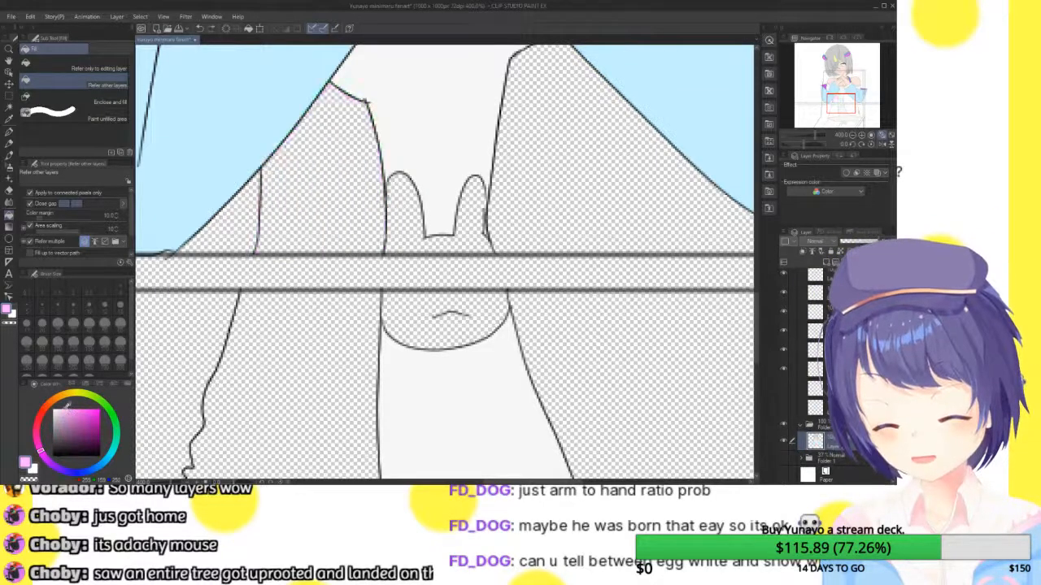
{"action": "left_click", "coordinate": [348, 187]}
{"action": "left_click", "coordinate": [599, 155]}
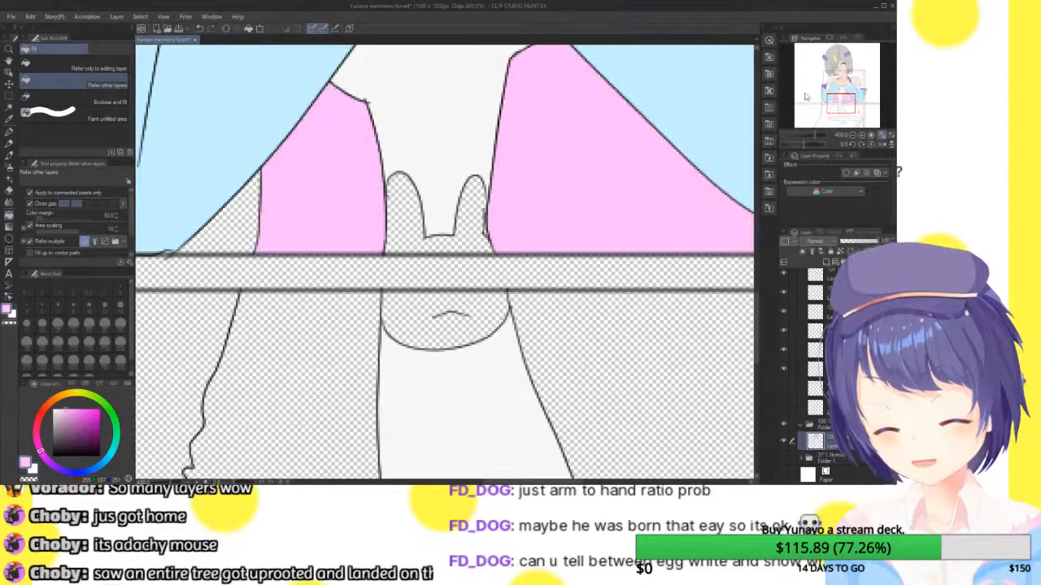
{"action": "key", "text": "ctrl+z"}
{"action": "key", "text": "ctrl+z"}
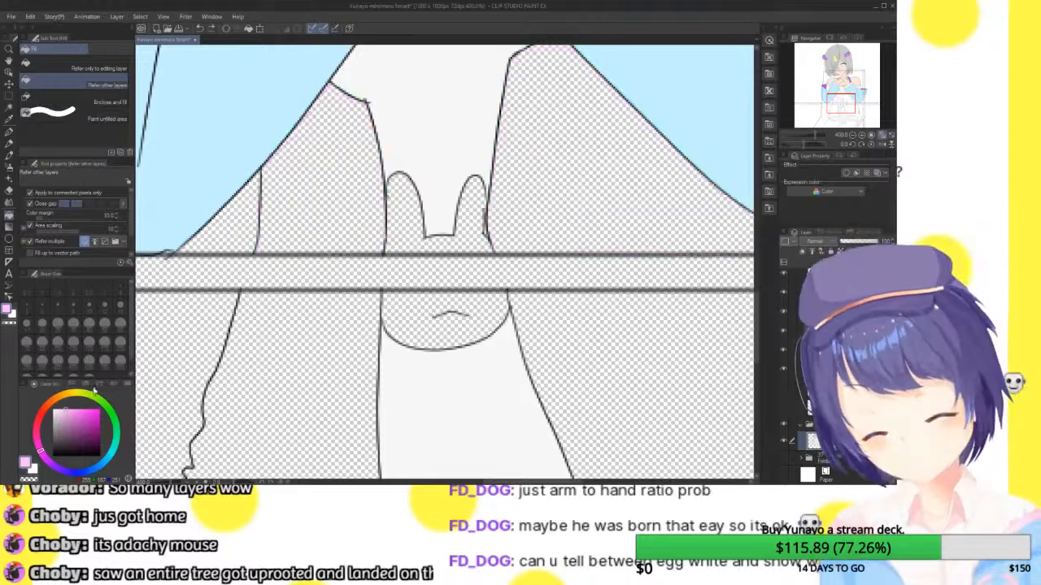
- Try several stronger and duller pinks on the upper jacket fronts, undoing each trial fill
{"action": "left_click", "coordinate": [326, 193]}
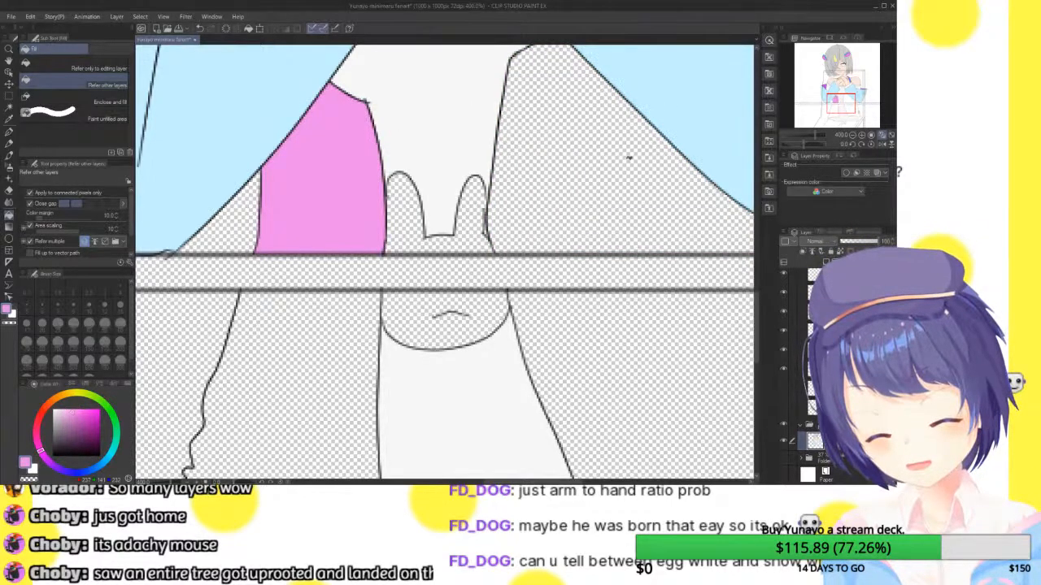
{"action": "left_click", "coordinate": [628, 150]}
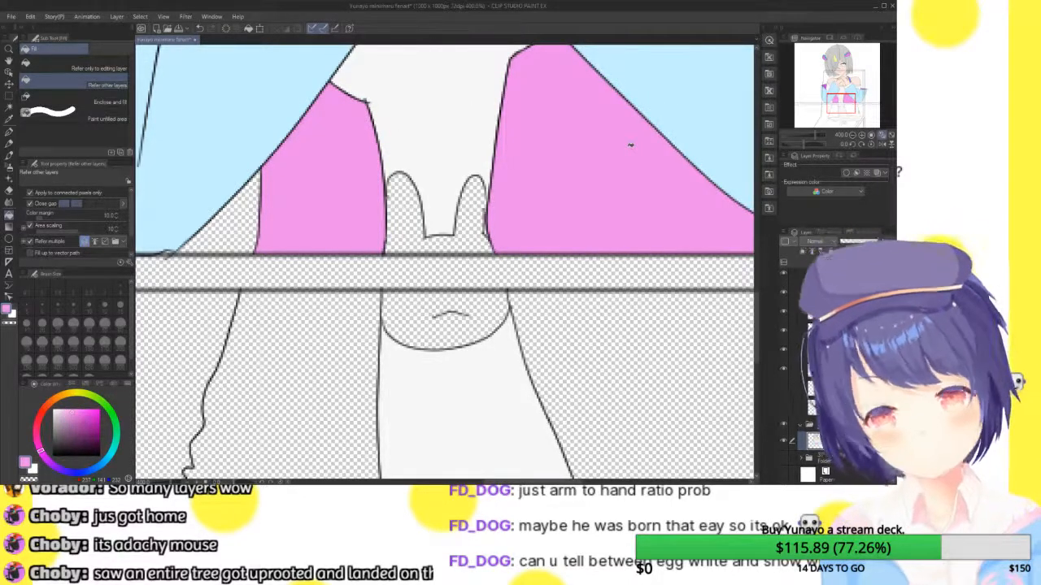
{"action": "key", "text": "ctrl+z"}
{"action": "key", "text": "ctrl+z"}
{"action": "left_click", "coordinate": [73, 409]}
{"action": "left_click_drag", "start_coordinate": [73, 404], "coordinate": [77, 400]}
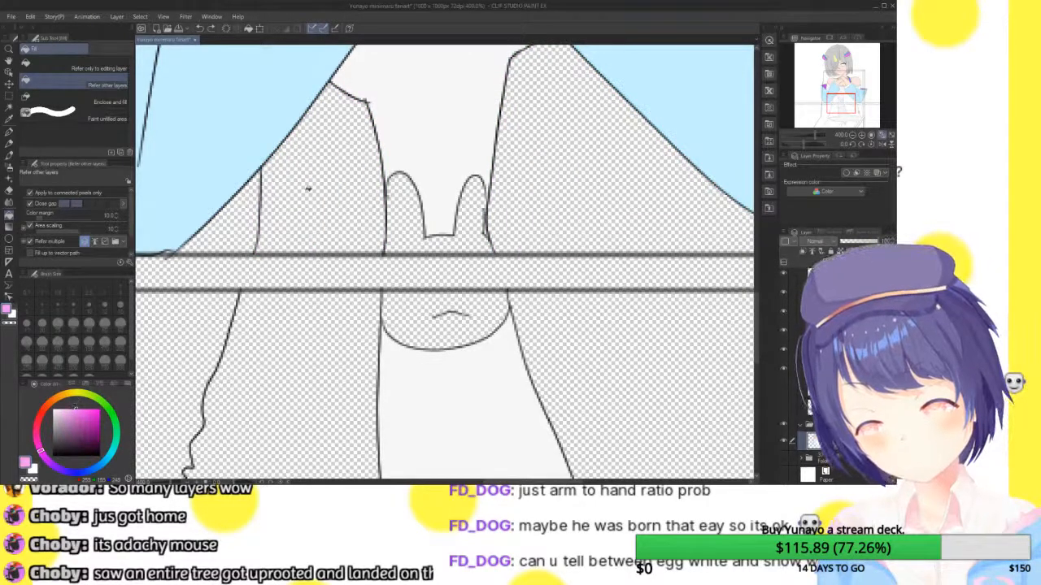
{"action": "left_click", "coordinate": [309, 189]}
{"action": "key", "text": "ctrl+z"}
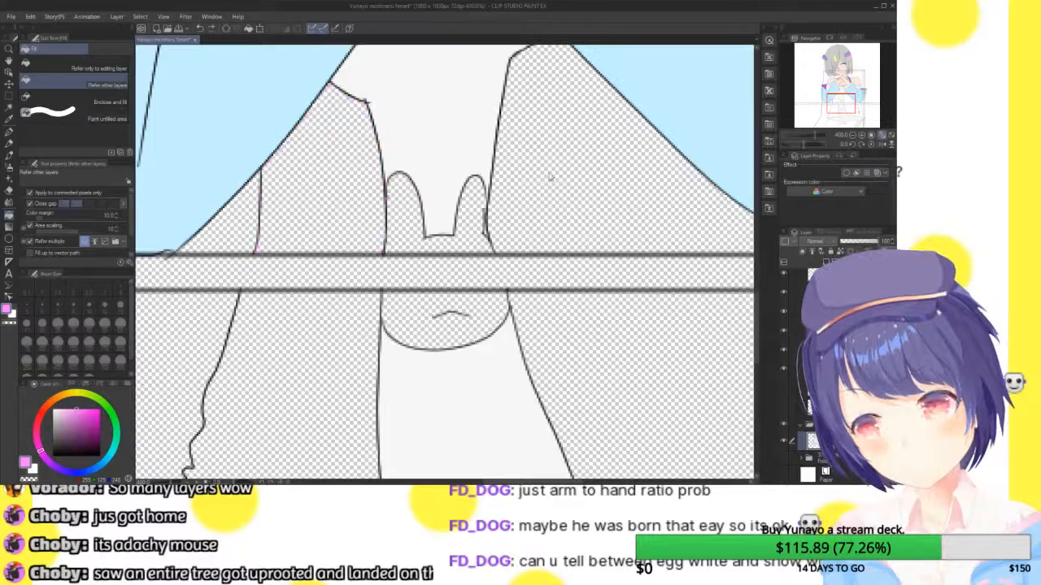
{"action": "key", "text": "ctrl+y"}
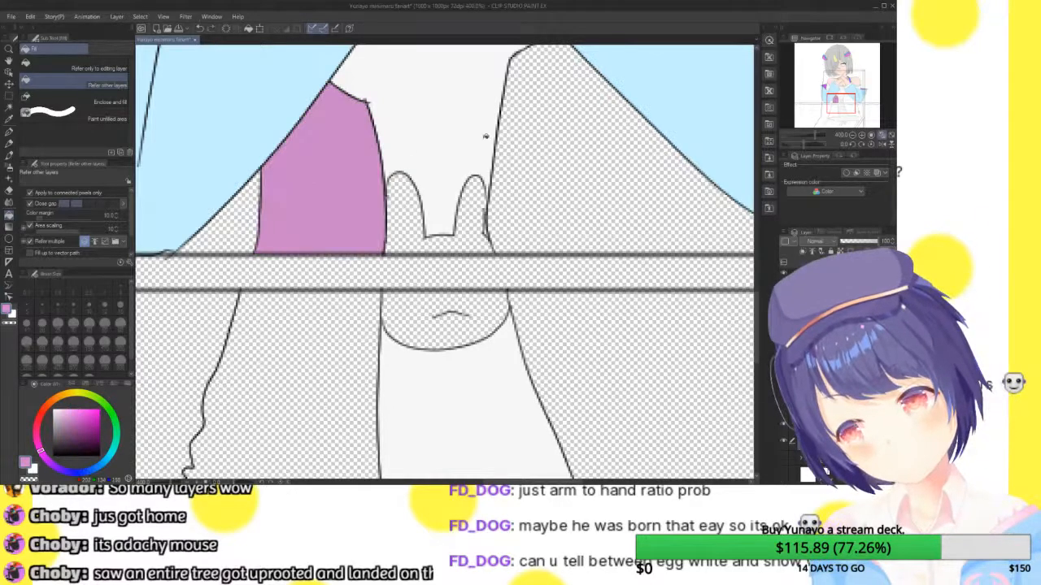
{"action": "key", "text": "ctrl+z"}
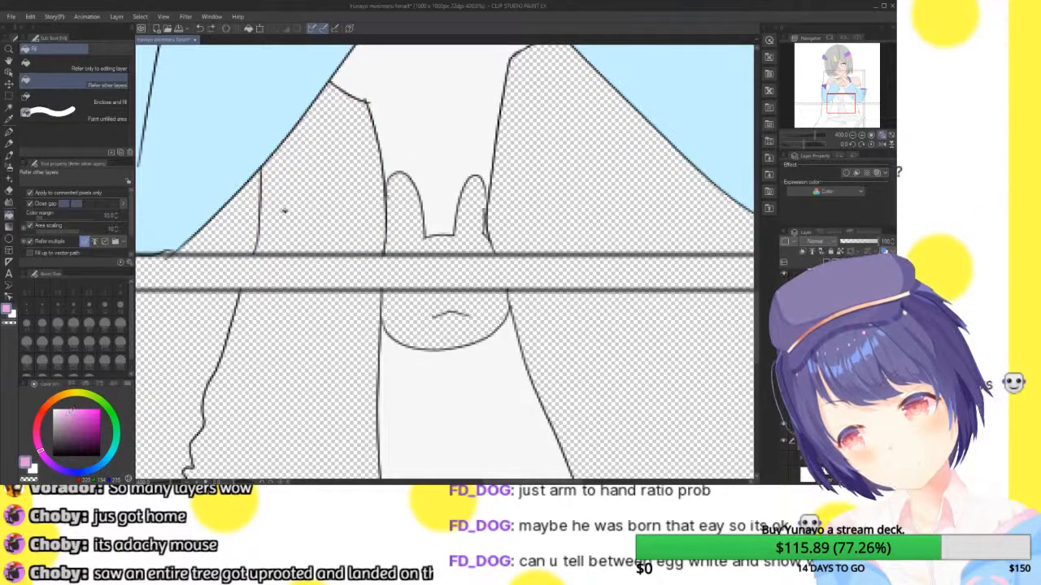
- Fill both jacket fronts with a medium orchid pink on Layer 21, above and below the horizontal guide band
{"action": "left_click", "coordinate": [284, 211]}
{"action": "left_click", "coordinate": [602, 197]}
{"action": "left_click", "coordinate": [628, 335]}
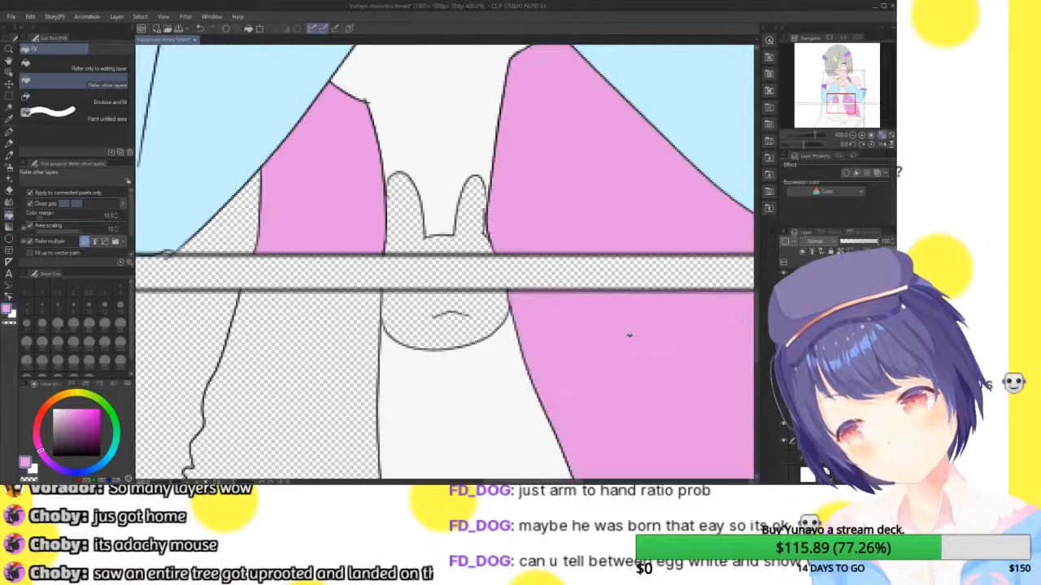
{"action": "left_click", "coordinate": [316, 347]}
- Fill both thighs with the peach skin tone and the star on the thigh with the jacket sleeves' light blue
{"action": "left_click_drag", "start_coordinate": [848, 95], "coordinate": [841, 126]}
{"action": "left_click", "coordinate": [439, 252]}
{"action": "left_click", "coordinate": [636, 260]}
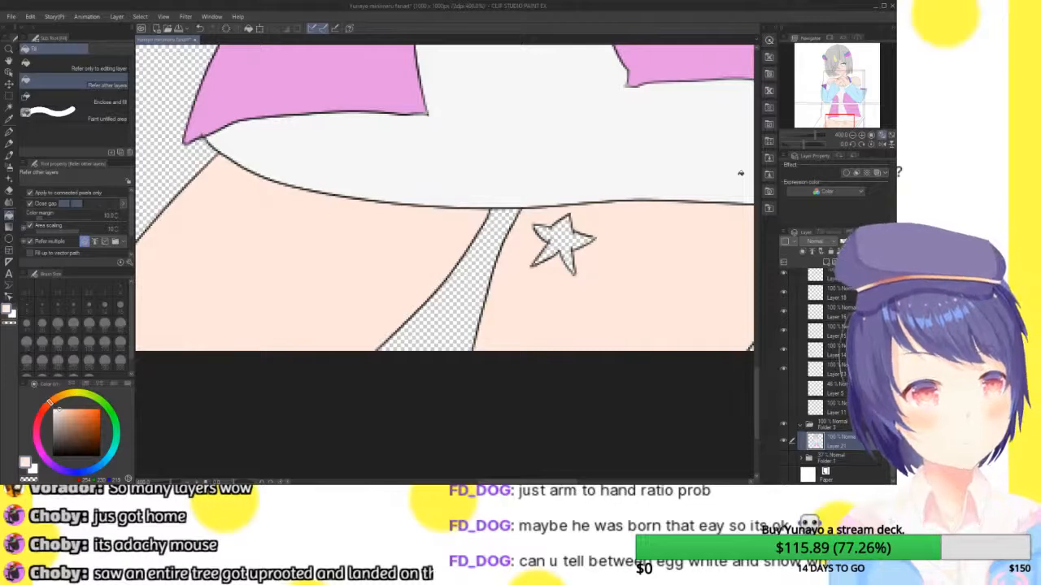
{"action": "mouse_move", "coordinate": [846, 117]}
{"action": "left_mouse_down"}
{"action": "mouse_move", "coordinate": [848, 87]}
{"action": "mouse_move", "coordinate": [845, 124]}
{"action": "left_mouse_up"}
{"action": "left_click", "coordinate": [388, 248]}
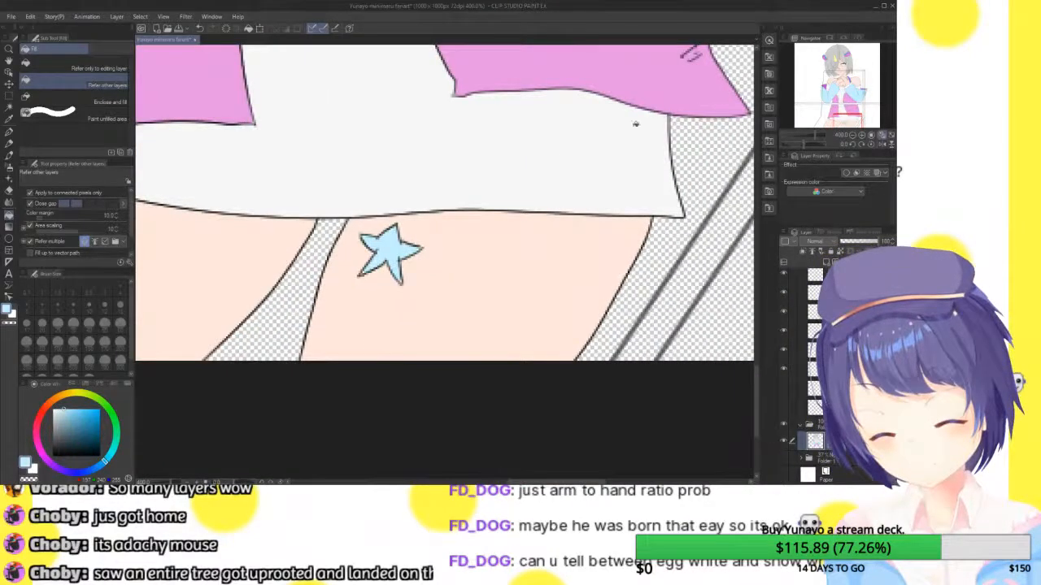
- Try a light pink based on the jacket colour on the bunny print, above and below the guide band
{"action": "left_click", "coordinate": [852, 135]}
{"action": "mouse_move", "coordinate": [851, 87]}
{"action": "left_mouse_down"}
{"action": "mouse_move", "coordinate": [850, 76]}
{"action": "mouse_move", "coordinate": [840, 104]}
{"action": "left_mouse_up"}
{"action": "left_click", "coordinate": [862, 135]}
{"action": "left_click", "coordinate": [862, 136]}
{"action": "left_click", "coordinate": [862, 136]}
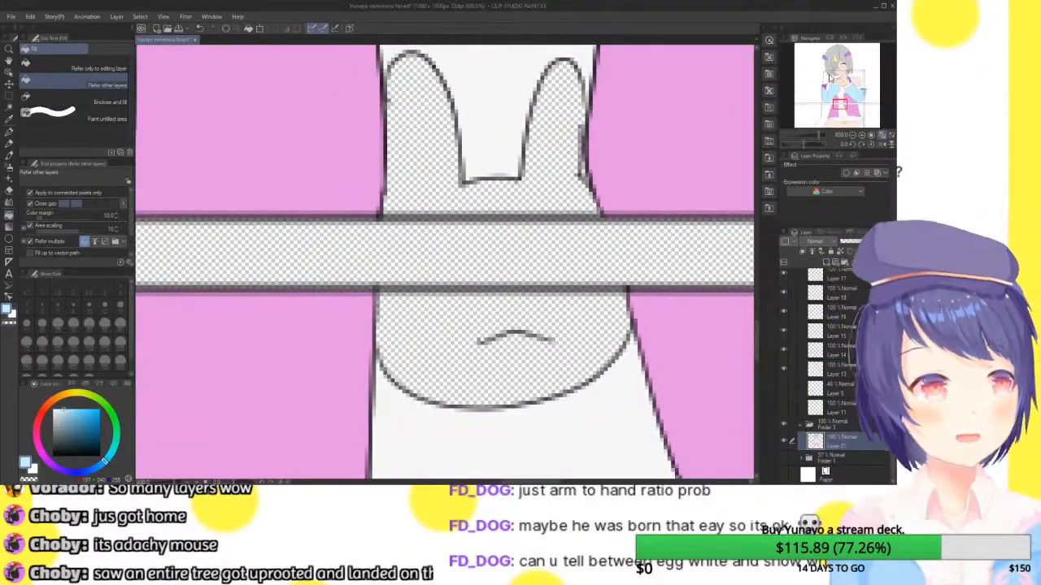
{"action": "left_click", "coordinate": [316, 139], "text": "alt"}
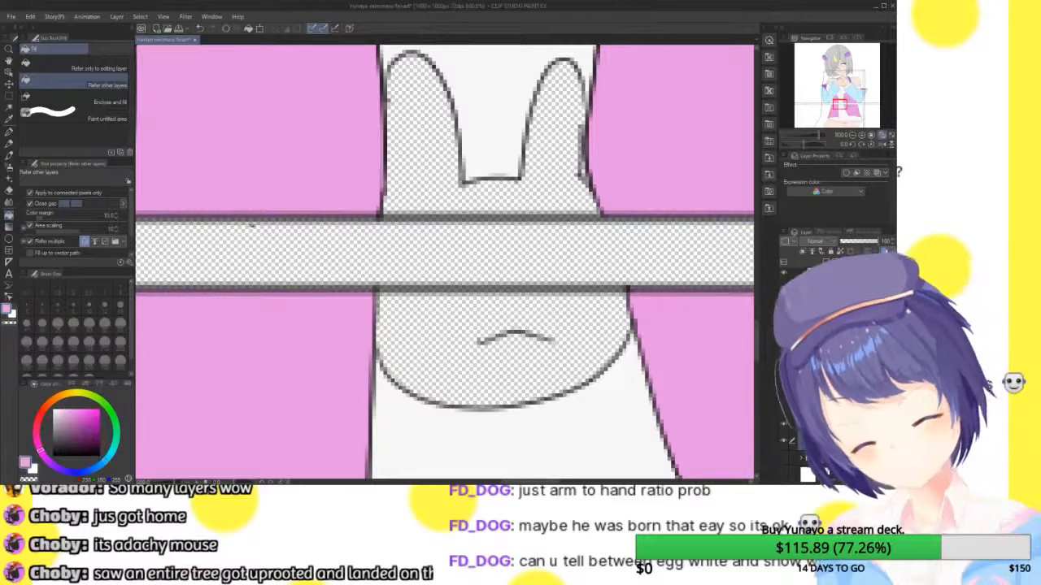
{"action": "left_click", "coordinate": [439, 143]}
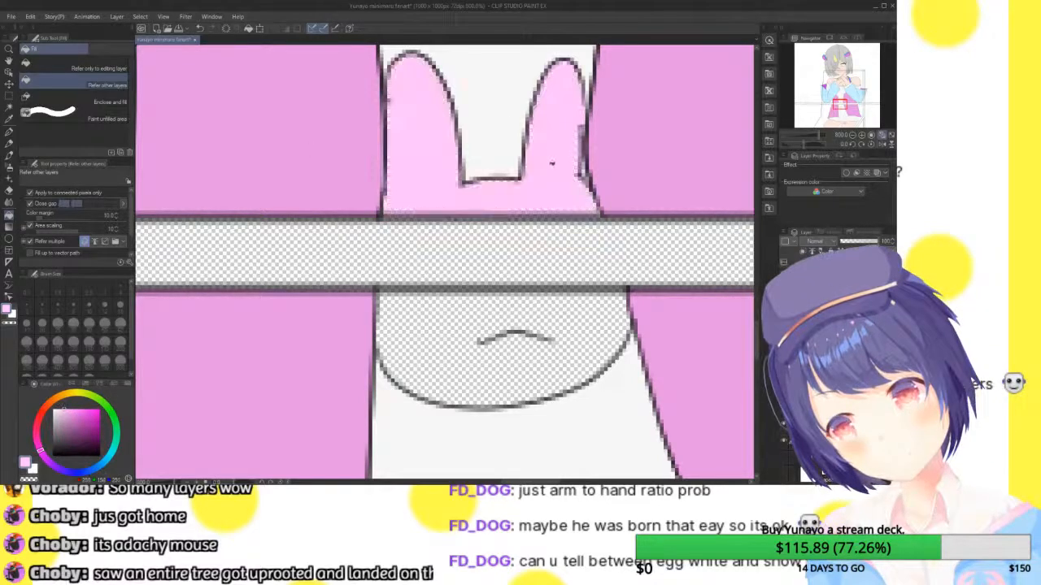
{"action": "left_click", "coordinate": [597, 316]}
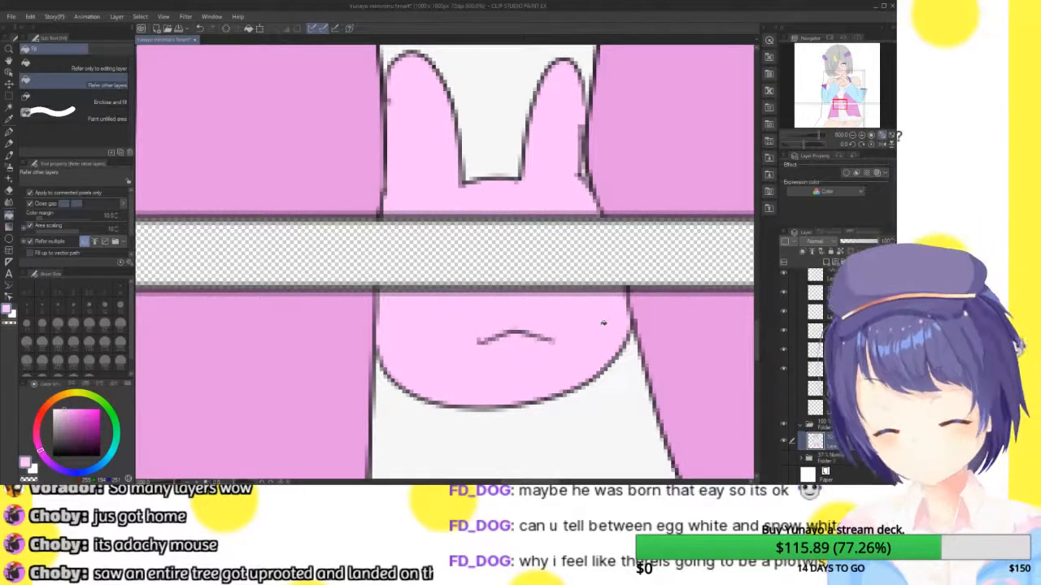
- Undo the bunny print's fills and refill both of its parts with a paler pink
{"action": "key", "text": "ctrl+z"}
{"action": "key", "text": "ctrl+z"}
{"action": "key", "text": "ctrl+y"}
{"action": "key", "text": "ctrl+y"}
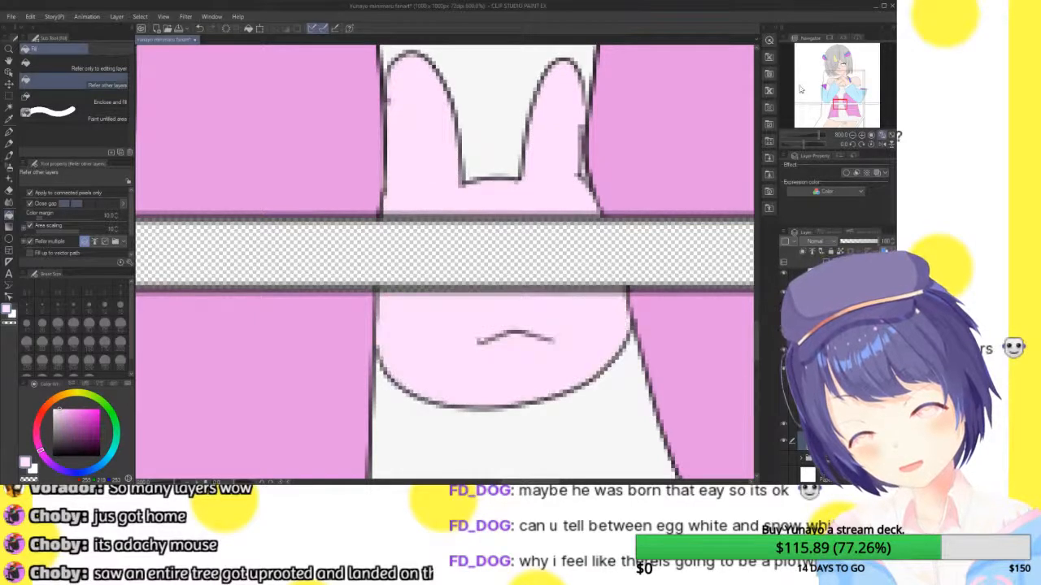
- Fit the whole drawing in view and check the colours by toggling the Layer 12 guide lines
{"action": "left_click", "coordinate": [885, 143]}
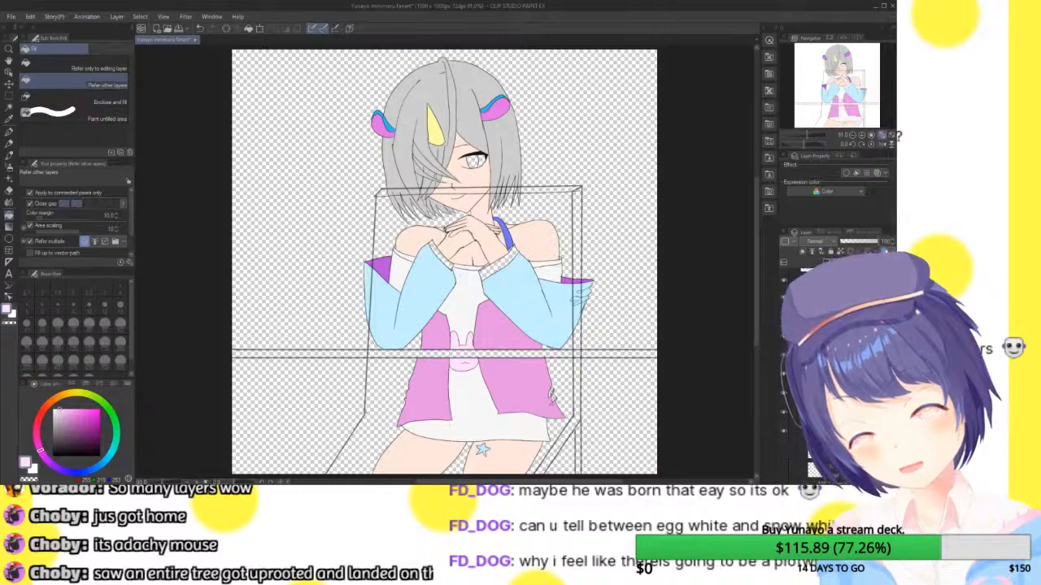
{"action": "left_click", "coordinate": [783, 279]}
{"action": "left_click", "coordinate": [783, 279]}
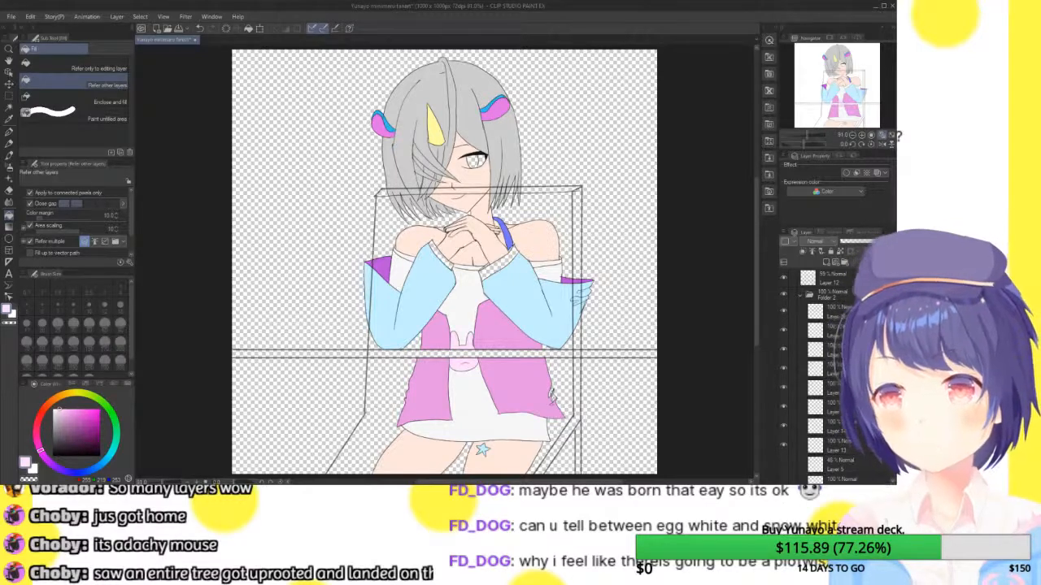
- Fill the unfilled gaps in the torn crease at the jacket's lower edge with the jacket's sampled pink
{"action": "left_click_drag", "start_coordinate": [836, 101], "coordinate": [859, 113]}
{"action": "left_click", "coordinate": [862, 135]}
{"action": "left_click", "coordinate": [862, 136]}
{"action": "left_click", "coordinate": [862, 136]}
{"action": "left_click", "coordinate": [861, 136]}
{"action": "left_click", "coordinate": [862, 136]}
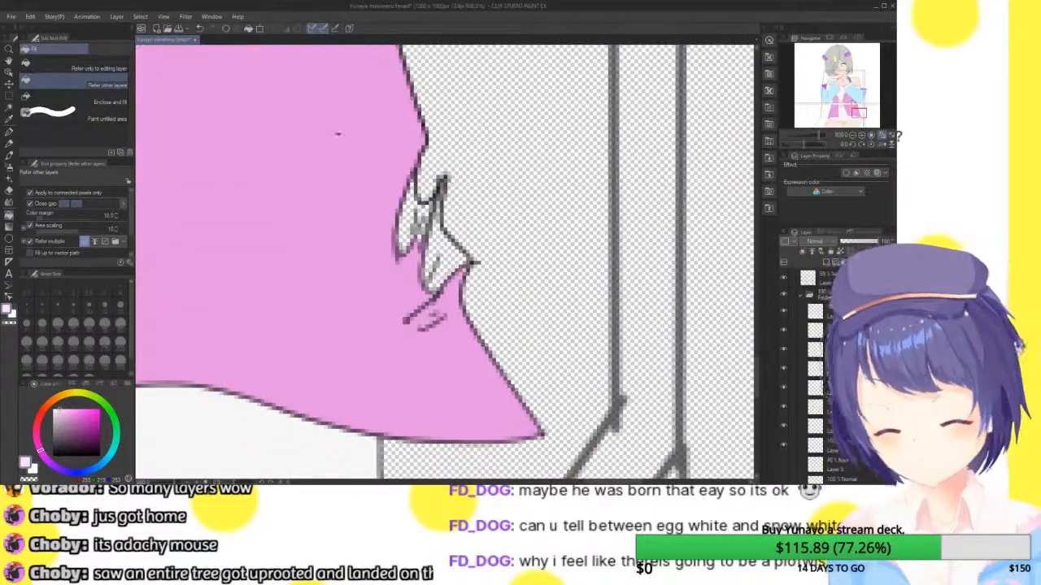
{"action": "left_click", "coordinate": [356, 147], "text": "alt"}
{"action": "left_click", "coordinate": [409, 217]}
{"action": "left_click", "coordinate": [421, 230]}
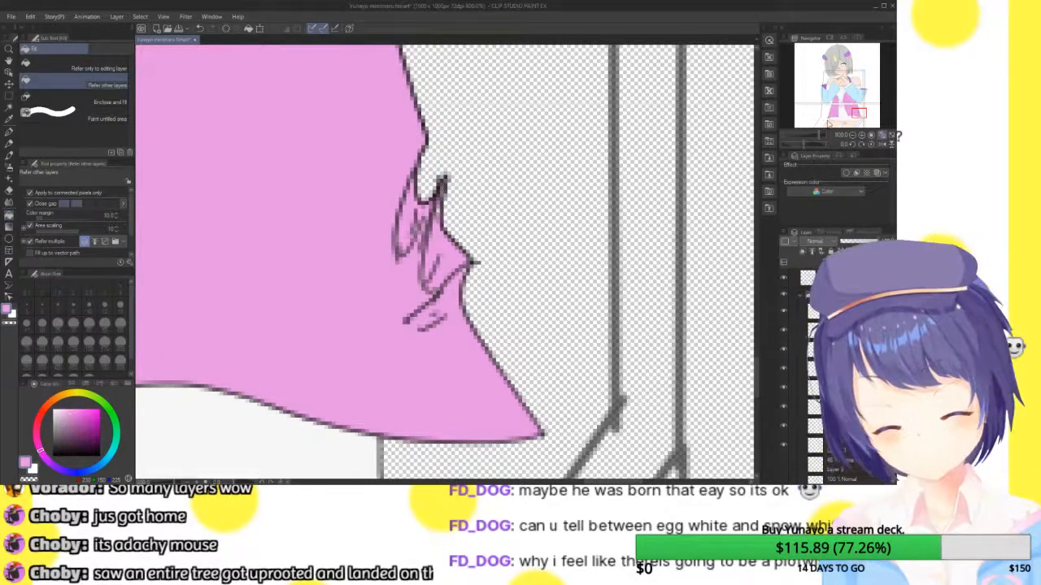
- Fill the whole horizontal table edge across the drawing with dark brown
{"action": "left_click", "coordinate": [851, 135]}
{"action": "left_click", "coordinate": [851, 136]}
{"action": "left_click", "coordinate": [851, 136]}
{"action": "mouse_move", "coordinate": [856, 107]}
{"action": "left_mouse_down"}
{"action": "mouse_move", "coordinate": [843, 81]}
{"action": "mouse_move", "coordinate": [853, 106]}
{"action": "left_mouse_up"}
{"action": "left_click", "coordinate": [851, 136]}
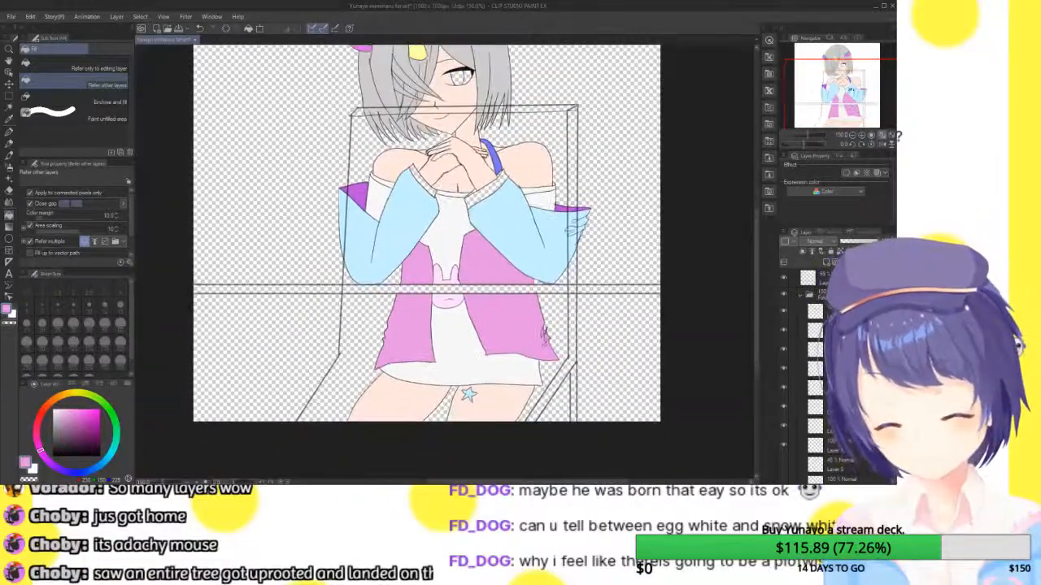
{"action": "left_click", "coordinate": [59, 398]}
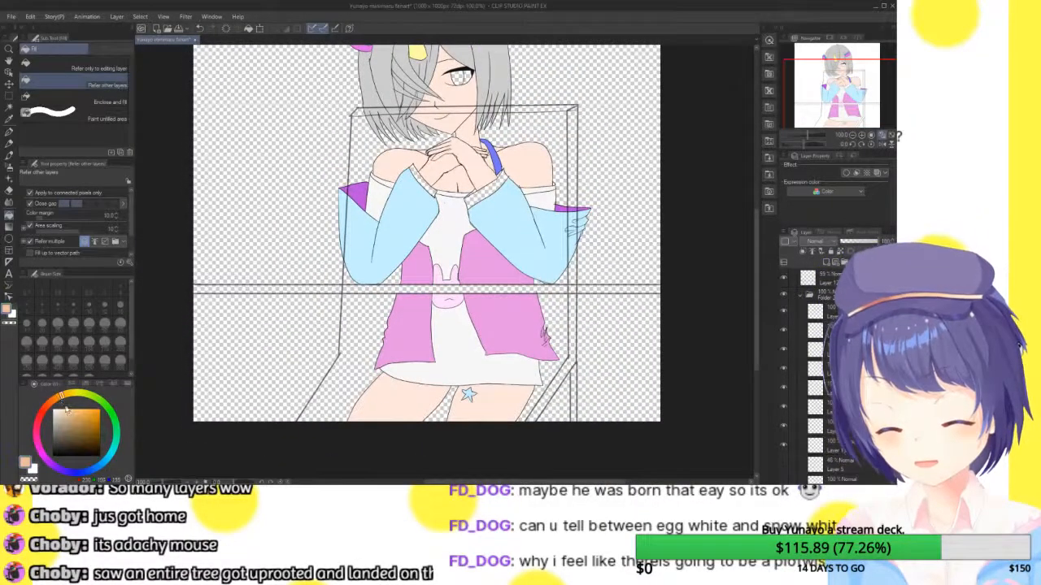
{"action": "left_click", "coordinate": [97, 434]}
{"action": "left_click", "coordinate": [305, 288]}
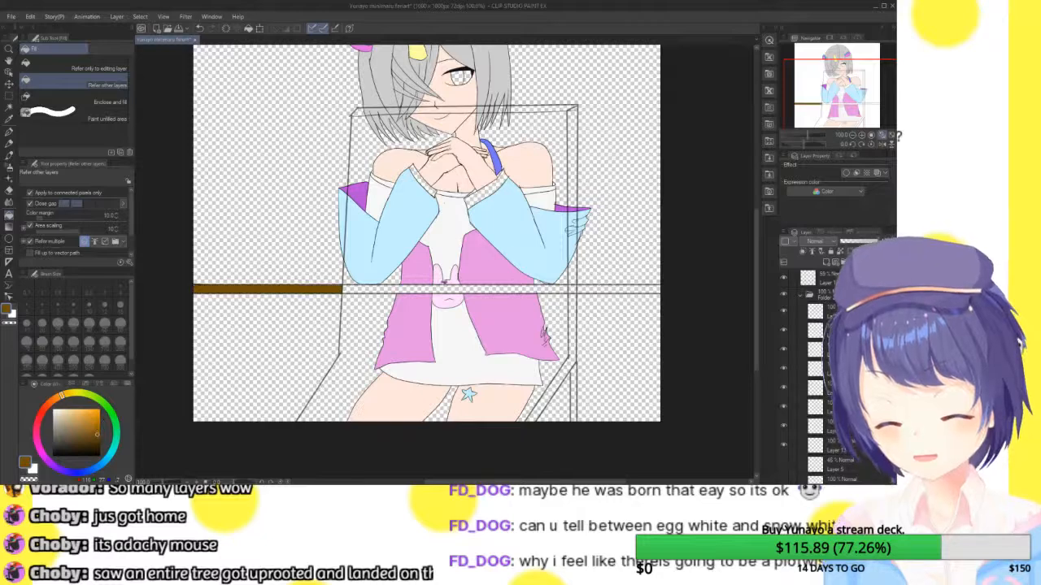
{"action": "left_click", "coordinate": [380, 287]}
{"action": "left_click", "coordinate": [597, 287]}
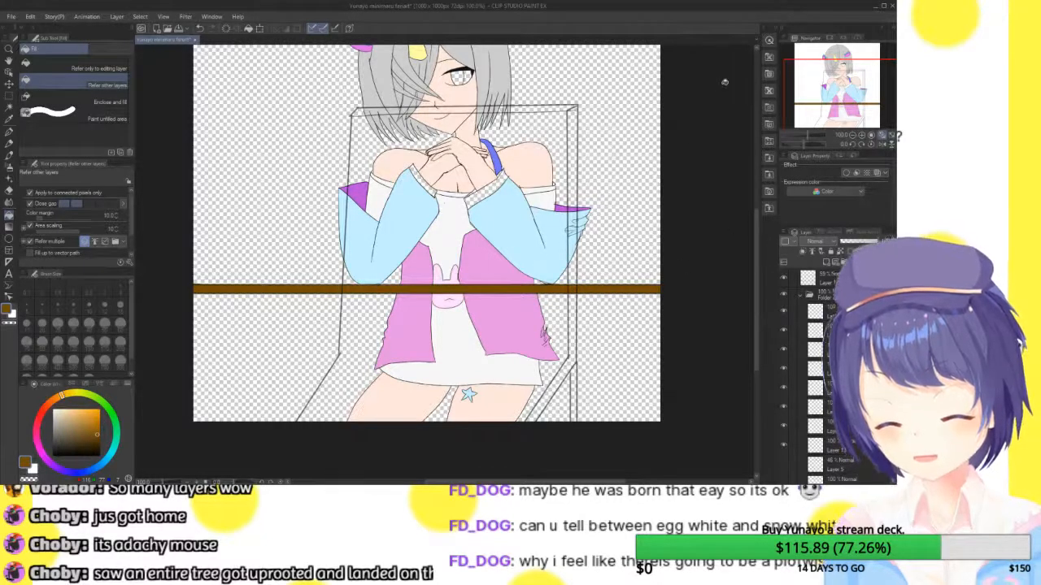
- Erase the Layer 12 chair lines that cross both jacket sleeves using the Hard eraser
{"action": "scroll", "coordinate": [862, 140], "scroll_direction": "up", "scroll_amount": 5}
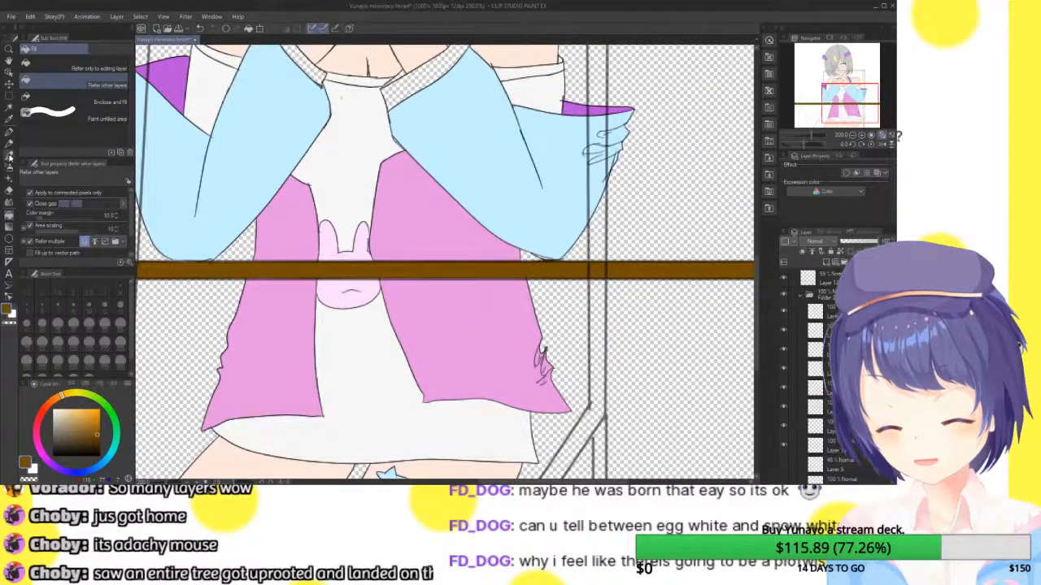
{"action": "left_click", "coordinate": [10, 155]}
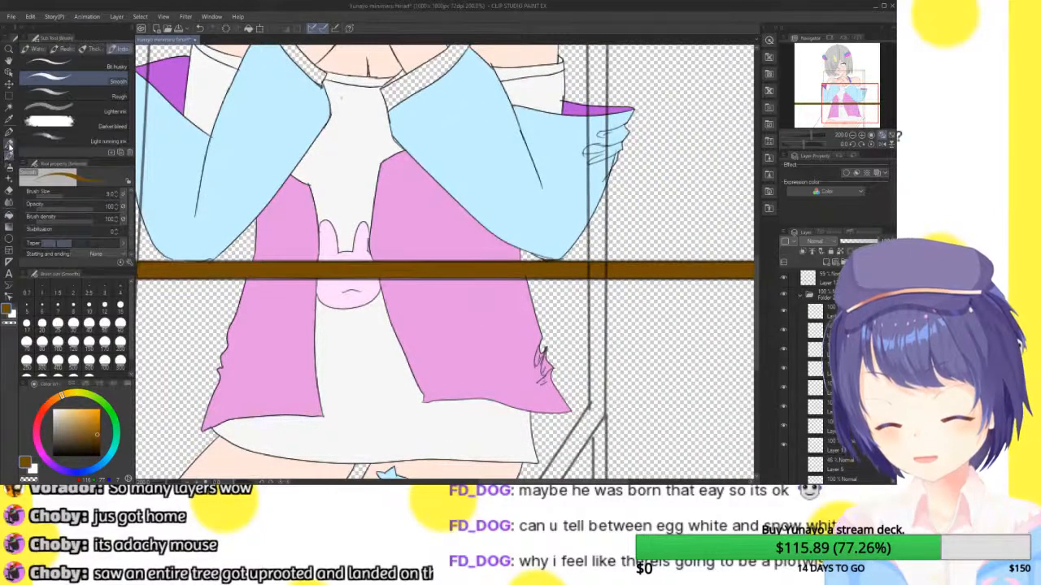
{"action": "left_click", "coordinate": [9, 189]}
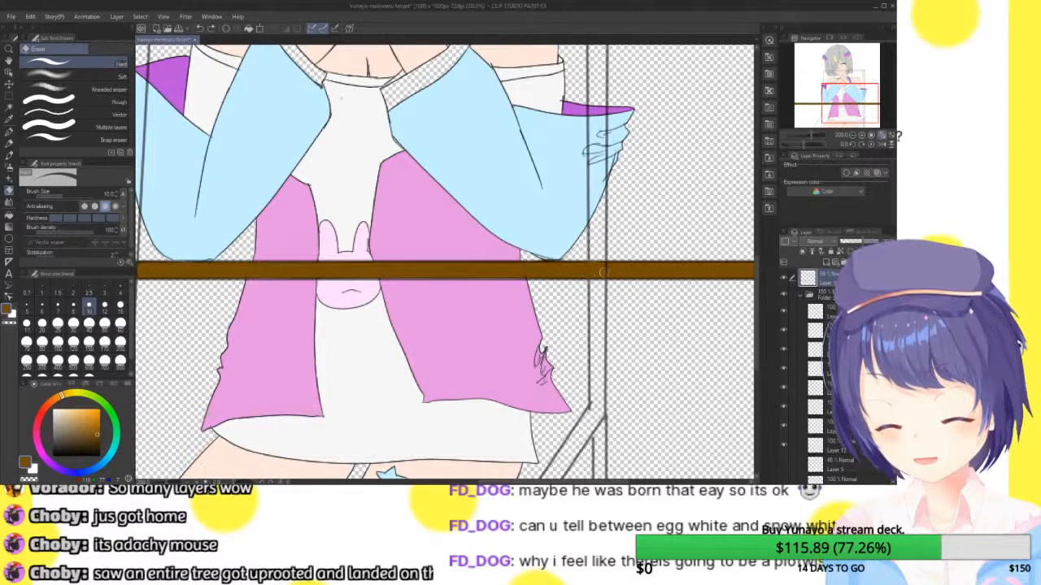
{"action": "left_click_drag", "start_coordinate": [838, 94], "coordinate": [833, 83]}
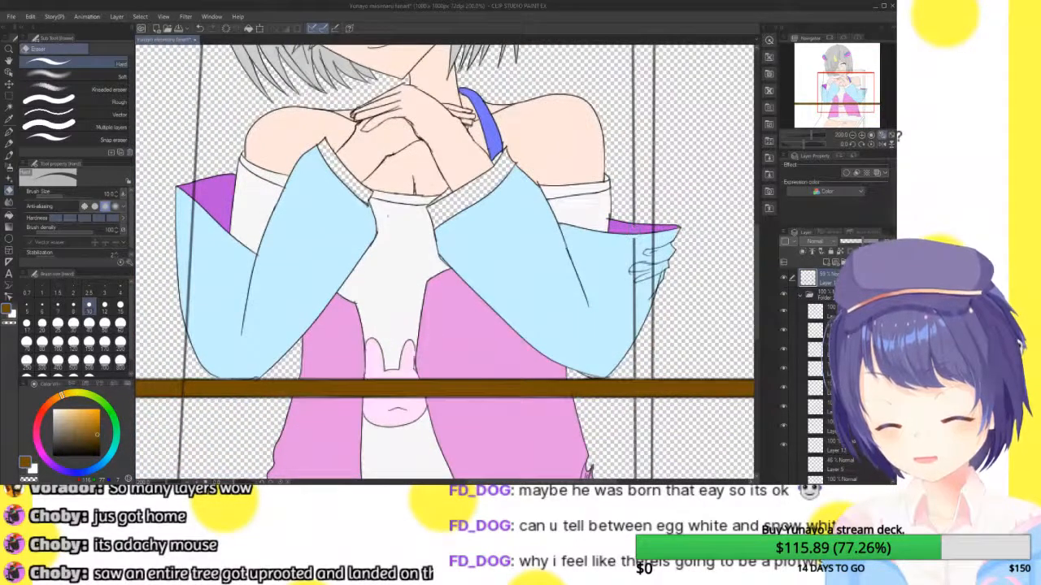
{"action": "mouse_move", "coordinate": [654, 235]}
{"action": "left_mouse_down"}
{"action": "mouse_move", "coordinate": [650, 285]}
{"action": "mouse_move", "coordinate": [633, 332]}
{"action": "mouse_move", "coordinate": [644, 241]}
{"action": "left_mouse_up"}
{"action": "left_click_drag", "start_coordinate": [850, 96], "coordinate": [839, 102]}
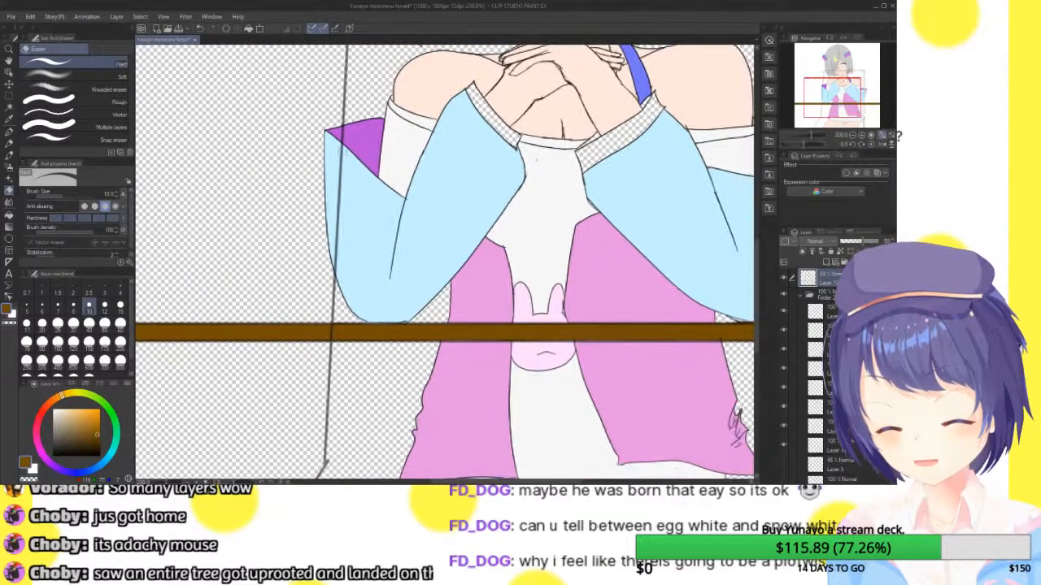
{"action": "left_click_drag", "start_coordinate": [341, 140], "coordinate": [333, 331]}
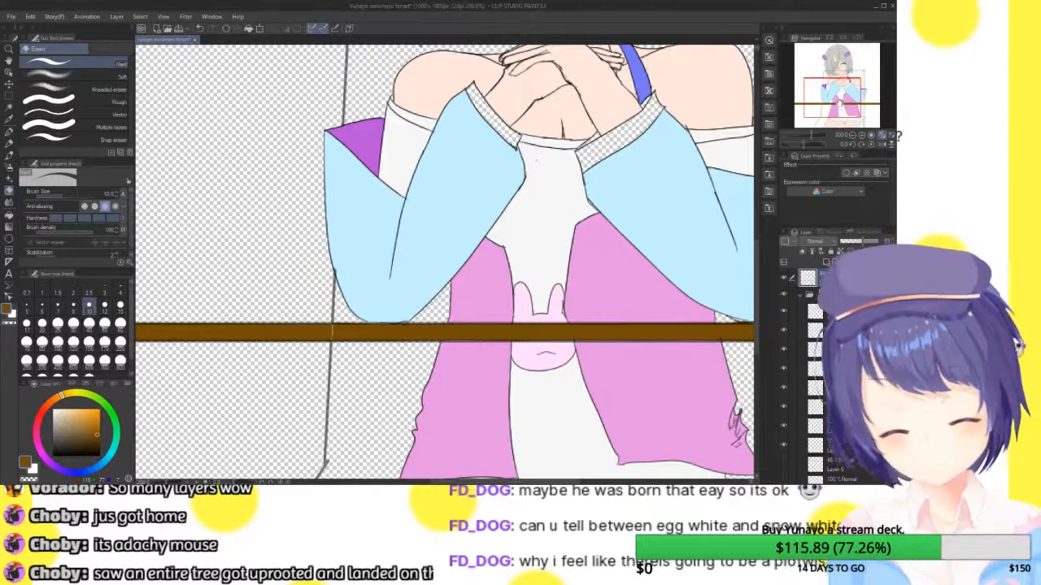
- Erase the chair-back lines running across the face, the fringe and the inner hair strands beside the face
{"action": "scroll", "coordinate": [325, 332], "scroll_direction": "up", "scroll_amount": 6}
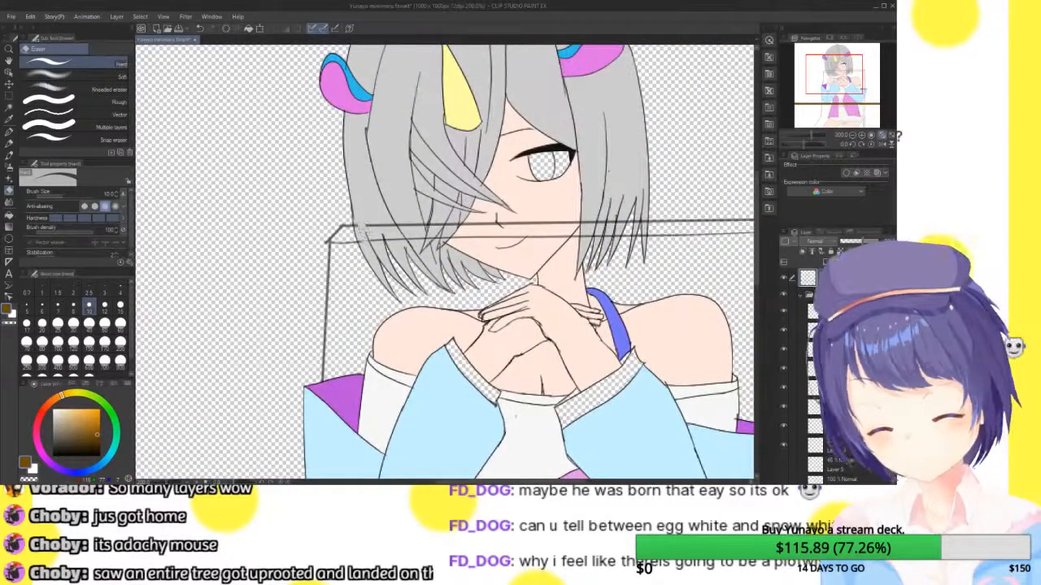
{"action": "mouse_move", "coordinate": [400, 238]}
{"action": "left_mouse_down"}
{"action": "mouse_move", "coordinate": [573, 236]}
{"action": "mouse_move", "coordinate": [503, 237]}
{"action": "left_mouse_up"}
{"action": "left_click_drag", "start_coordinate": [397, 225], "coordinate": [580, 220]}
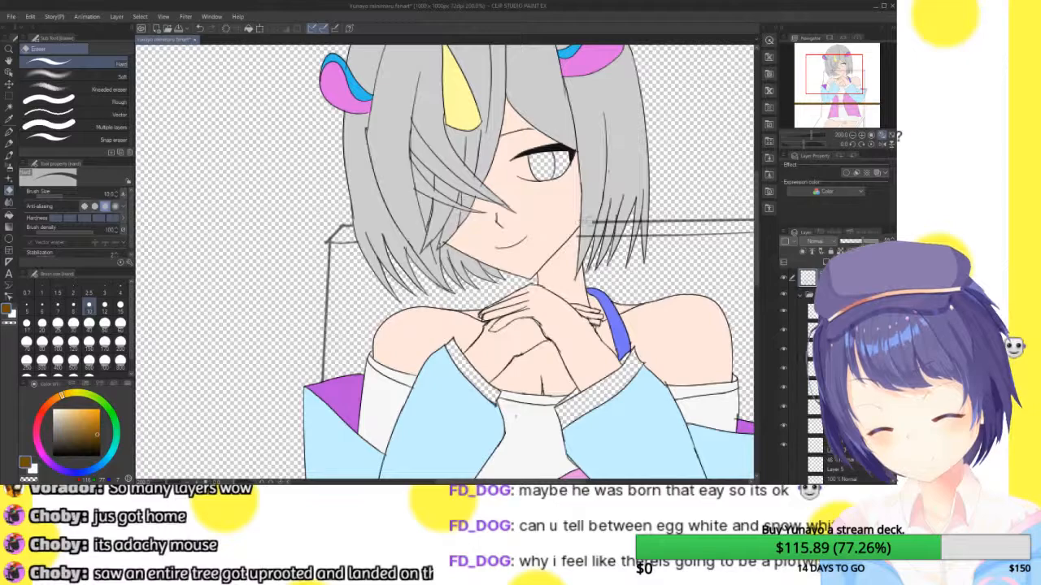
{"action": "double_click", "coordinate": [862, 137]}
{"action": "left_click_drag", "start_coordinate": [846, 70], "coordinate": [847, 70]}
{"action": "mouse_move", "coordinate": [376, 348]}
{"action": "left_mouse_down"}
{"action": "mouse_move", "coordinate": [413, 335]}
{"action": "mouse_move", "coordinate": [549, 340]}
{"action": "left_mouse_up"}
{"action": "mouse_move", "coordinate": [552, 301]}
{"action": "left_mouse_down"}
{"action": "mouse_move", "coordinate": [529, 285]}
{"action": "mouse_move", "coordinate": [452, 285]}
{"action": "left_mouse_up"}
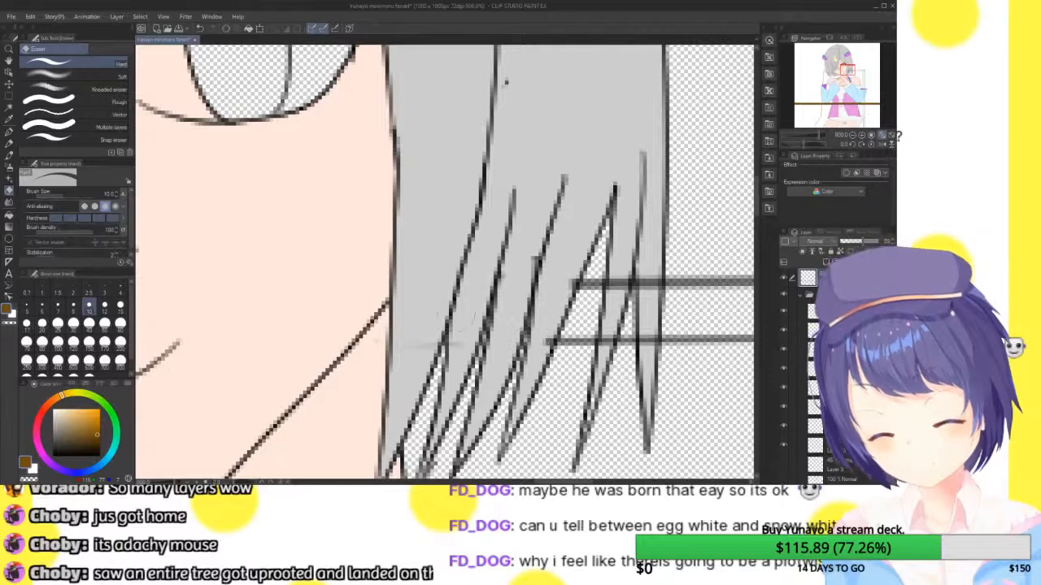
{"action": "mouse_move", "coordinate": [528, 323]}
{"action": "left_mouse_down"}
{"action": "mouse_move", "coordinate": [556, 276]}
{"action": "mouse_move", "coordinate": [524, 342]}
{"action": "left_mouse_up"}
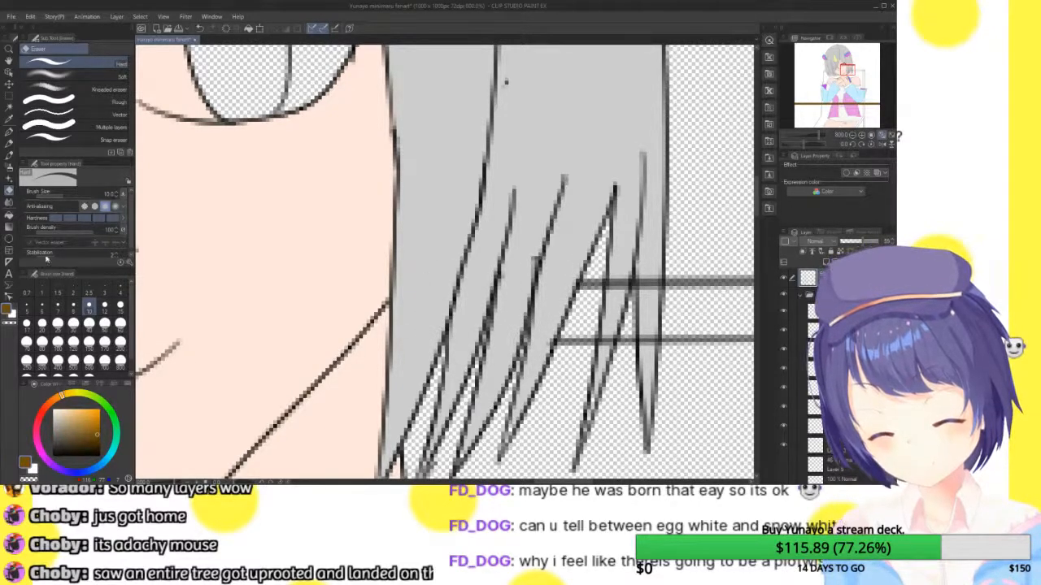
- Reduce the eraser size to 1.5, erase the chair lines inside the outer hair strands, and check the drawing mirrored
{"action": "left_click", "coordinate": [59, 195]}
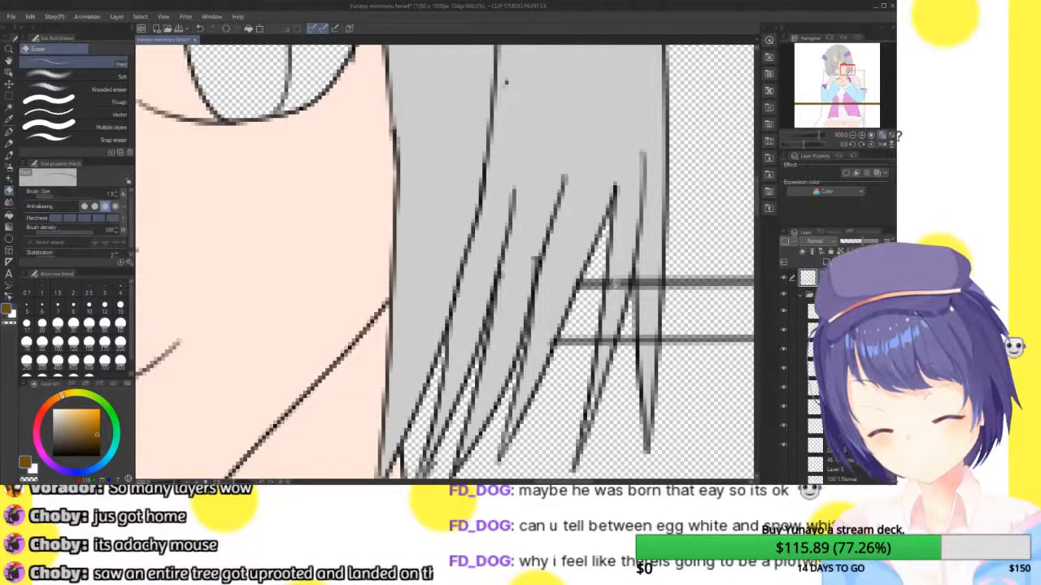
{"action": "left_click_drag", "start_coordinate": [608, 283], "coordinate": [627, 276]}
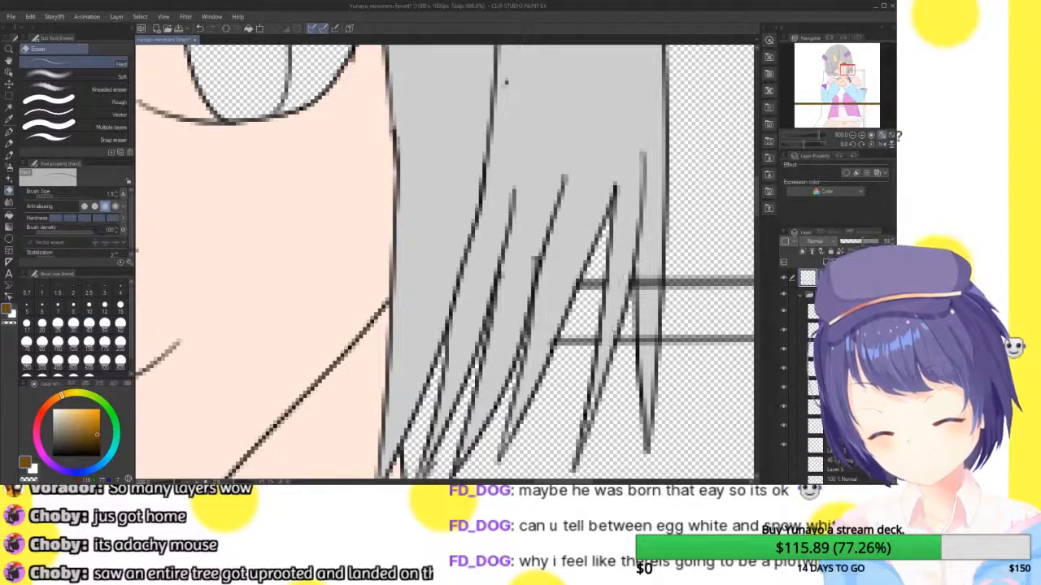
{"action": "mouse_move", "coordinate": [642, 283]}
{"action": "left_mouse_down"}
{"action": "mouse_move", "coordinate": [646, 337]}
{"action": "mouse_move", "coordinate": [655, 337]}
{"action": "left_mouse_up"}
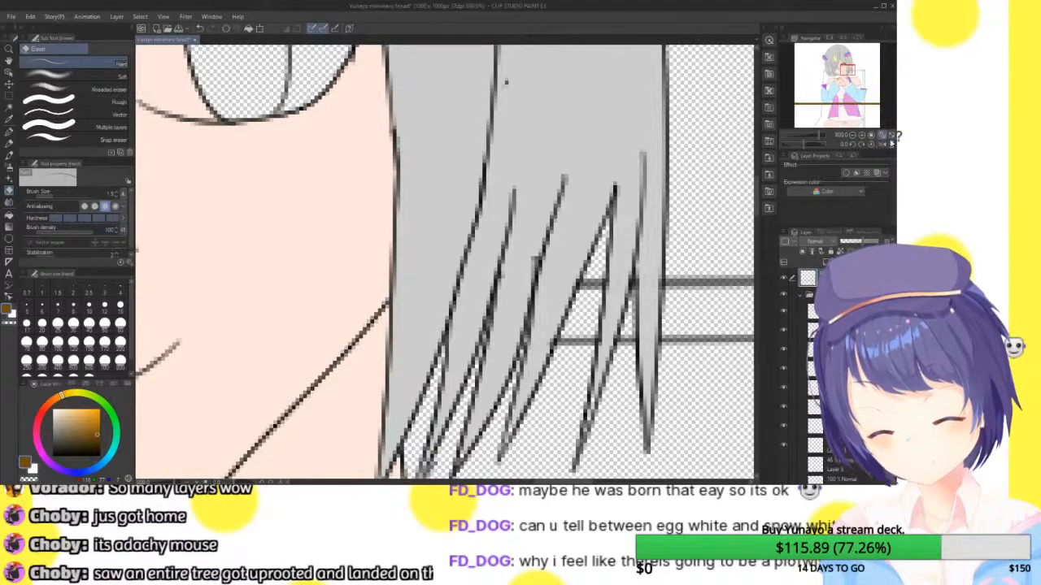
{"action": "left_click", "coordinate": [882, 144]}
{"action": "left_click", "coordinate": [882, 144]}
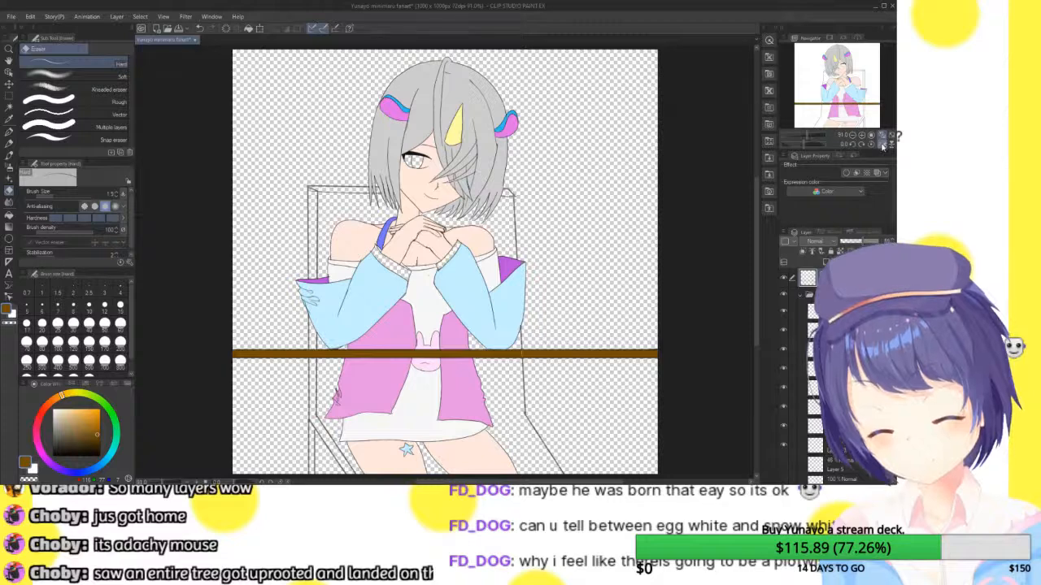
{"action": "left_click", "coordinate": [876, 147]}
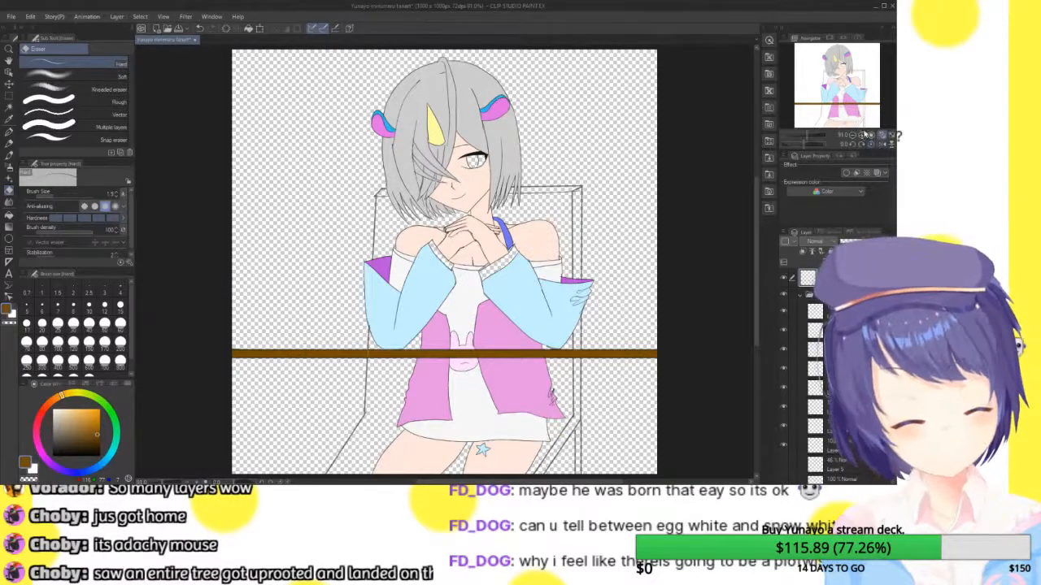
- Fill the eye white between the iris and the outer eye corner with off-white on the flat colour layer
{"action": "left_click", "coordinate": [865, 135]}
{"action": "left_click", "coordinate": [864, 135]}
{"action": "left_click", "coordinate": [865, 135]}
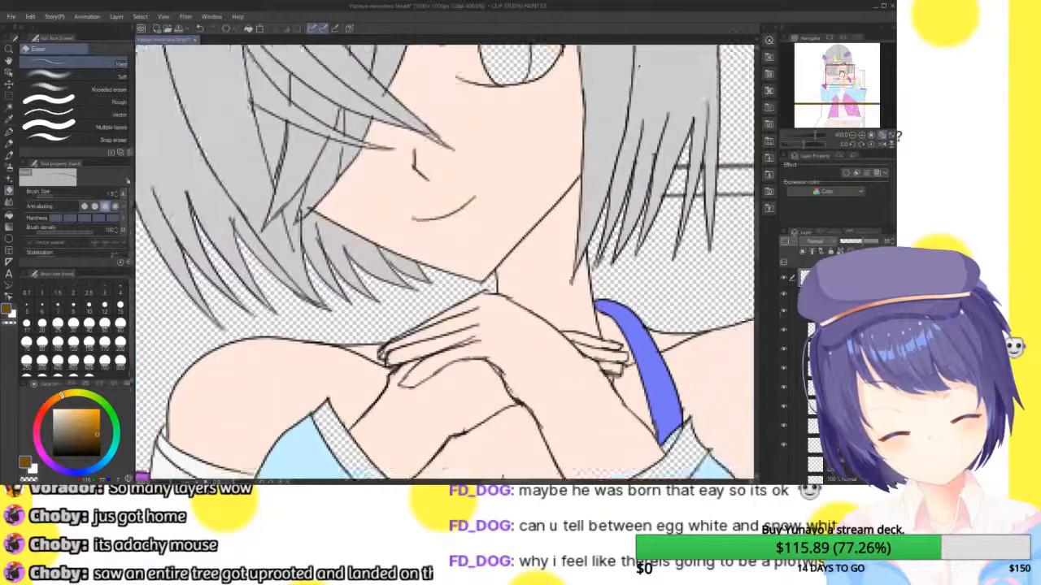
{"action": "left_click_drag", "start_coordinate": [843, 73], "coordinate": [842, 62]}
{"action": "key", "text": "c"}
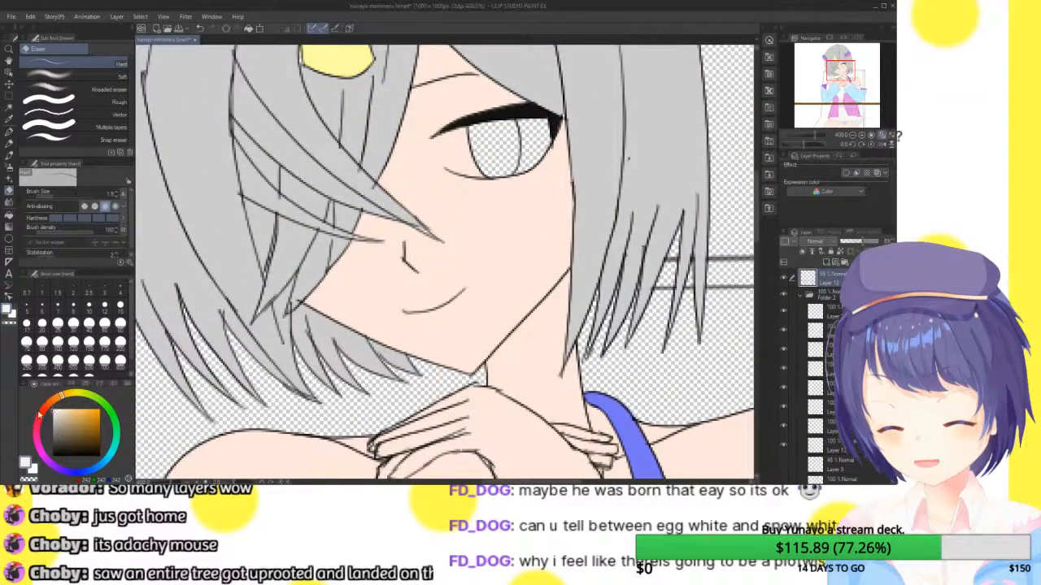
{"action": "scroll", "coordinate": [822, 374], "scroll_direction": "down", "scroll_amount": 5}
{"action": "left_click", "coordinate": [821, 440]}
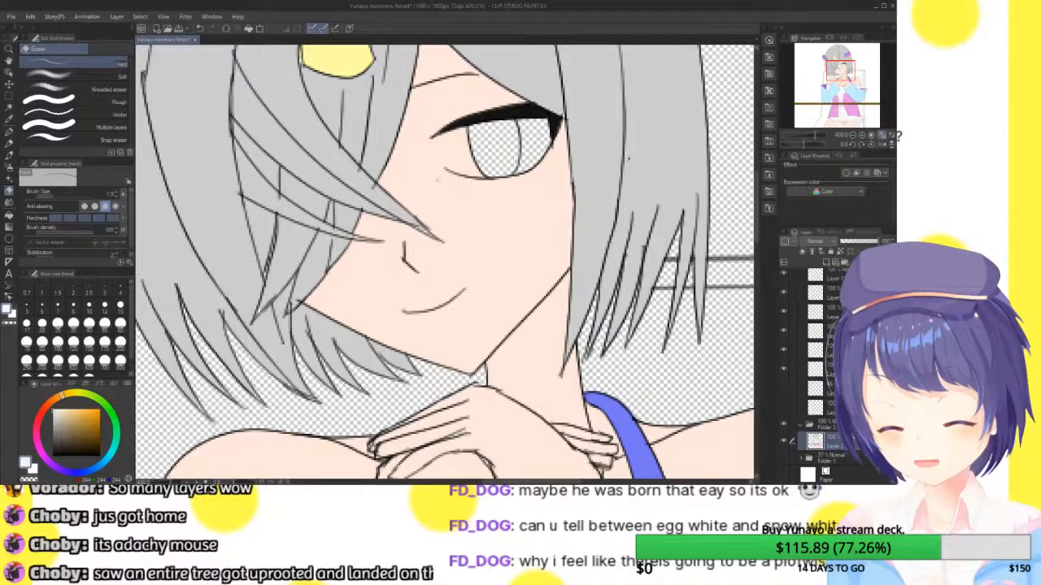
{"action": "left_click", "coordinate": [8, 216]}
{"action": "left_click", "coordinate": [545, 140]}
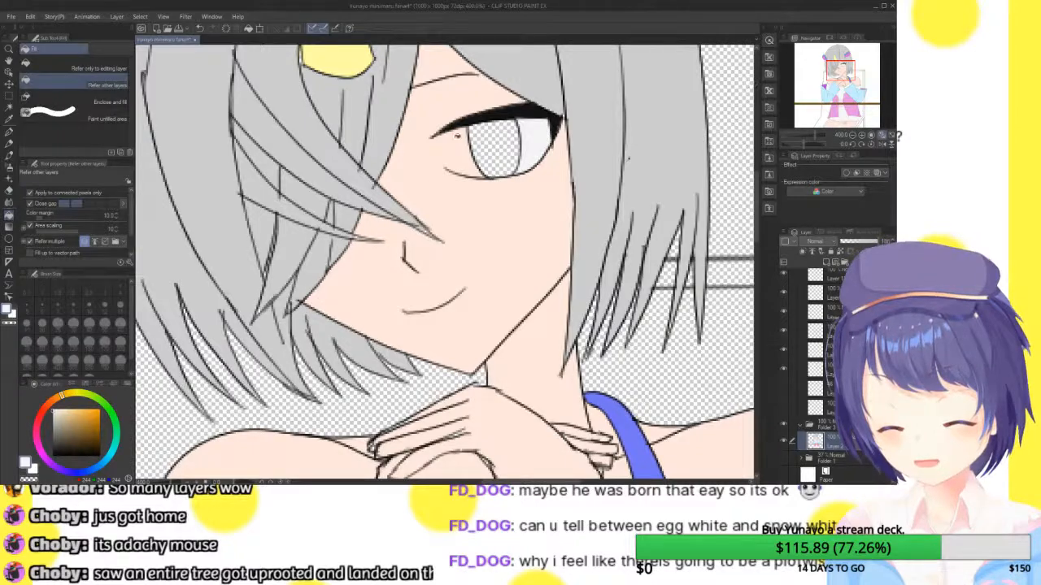
- Paint the inner part of the eye white off-white with the Smooth brush, from the lash line to the lower lid
{"action": "scroll", "coordinate": [841, 66], "scroll_direction": "up", "scroll_amount": 6}
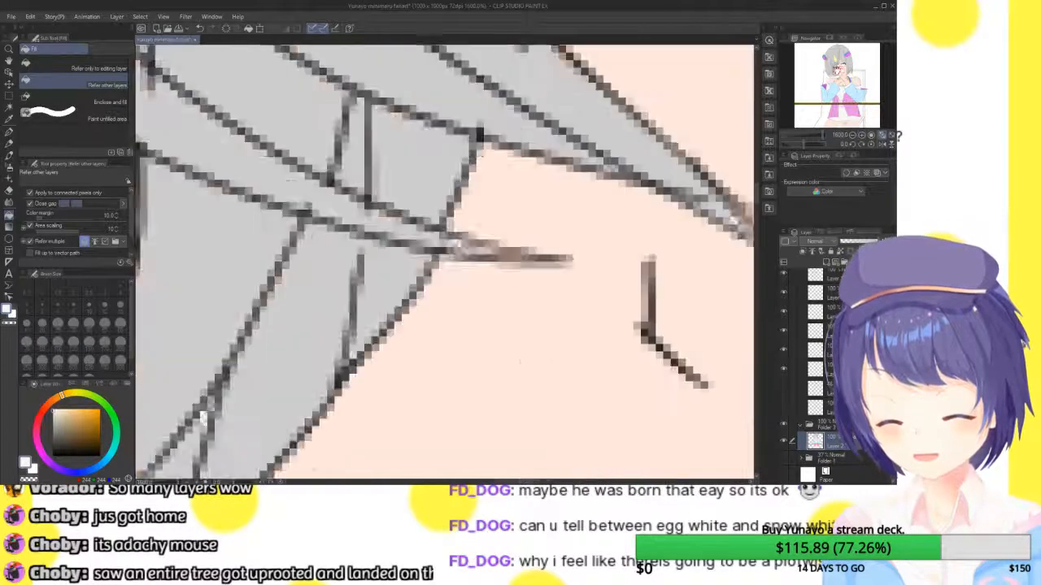
{"action": "left_click_drag", "start_coordinate": [841, 67], "coordinate": [805, 90]}
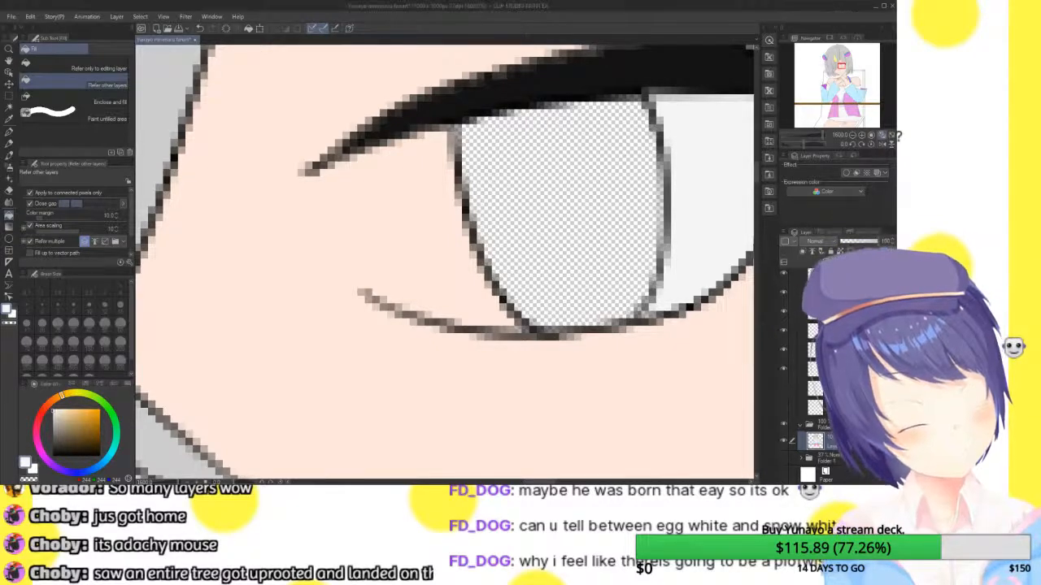
{"action": "left_click", "coordinate": [116, 439]}
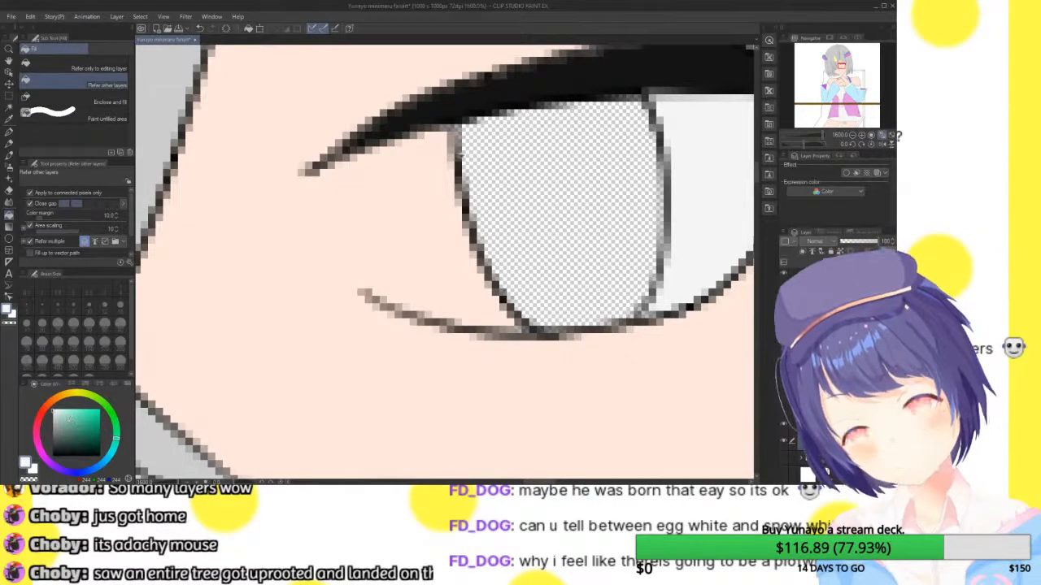
{"action": "key", "text": "b"}
{"action": "mouse_move", "coordinate": [350, 186]}
{"action": "left_mouse_down"}
{"action": "mouse_move", "coordinate": [357, 211]}
{"action": "mouse_move", "coordinate": [330, 177]}
{"action": "mouse_move", "coordinate": [406, 286]}
{"action": "mouse_move", "coordinate": [397, 280]}
{"action": "mouse_move", "coordinate": [433, 302]}
{"action": "mouse_move", "coordinate": [470, 308]}
{"action": "mouse_move", "coordinate": [426, 291]}
{"action": "mouse_move", "coordinate": [495, 305]}
{"action": "mouse_move", "coordinate": [442, 238]}
{"action": "mouse_move", "coordinate": [423, 182]}
{"action": "mouse_move", "coordinate": [387, 199]}
{"action": "mouse_move", "coordinate": [396, 184]}
{"action": "mouse_move", "coordinate": [381, 169]}
{"action": "mouse_move", "coordinate": [338, 190]}
{"action": "mouse_move", "coordinate": [383, 173]}
{"action": "left_mouse_up"}
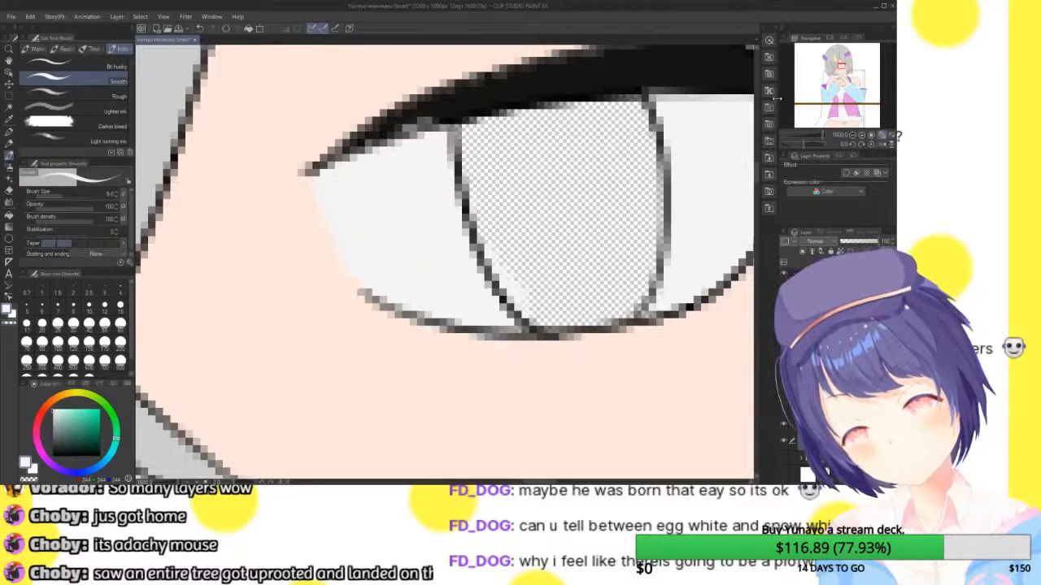
{"action": "left_click_drag", "start_coordinate": [841, 67], "coordinate": [843, 65]}
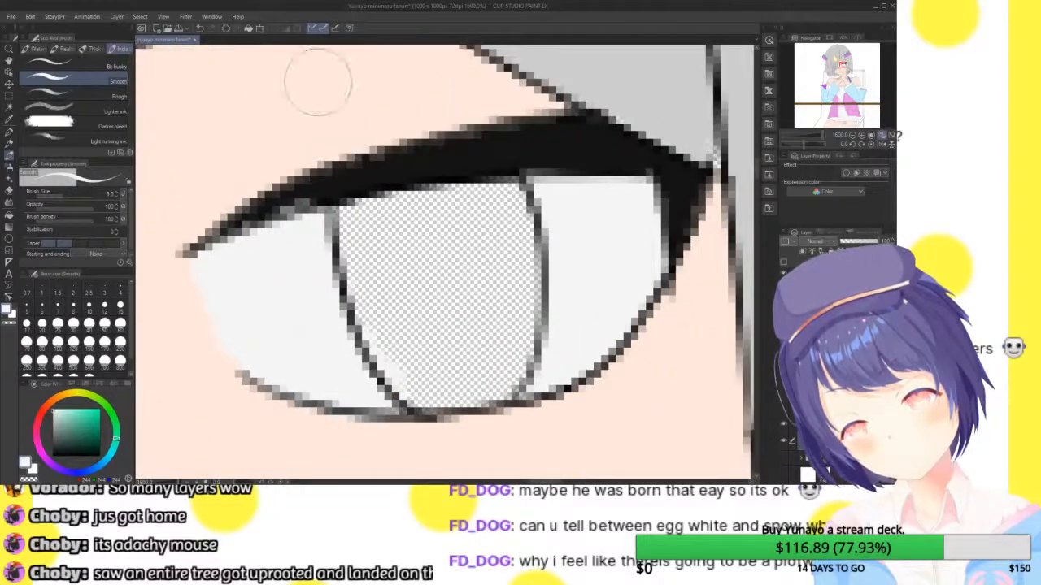
- Select the empty iris area and paint a dark teal band along its upper edge with the Smooth brush
{"action": "left_click", "coordinate": [10, 108]}
{"action": "left_click", "coordinate": [470, 258]}
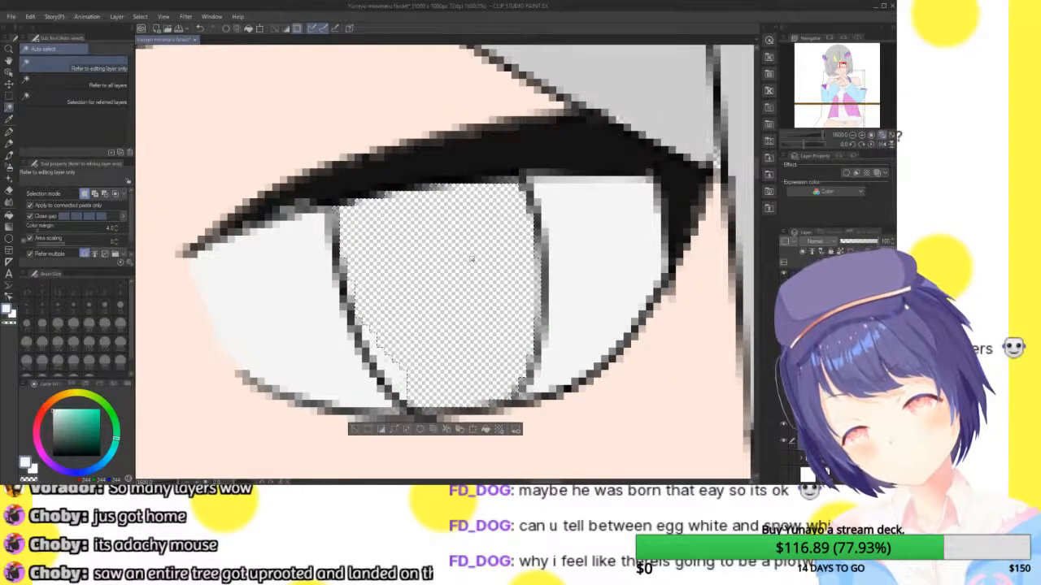
{"action": "left_click", "coordinate": [9, 156]}
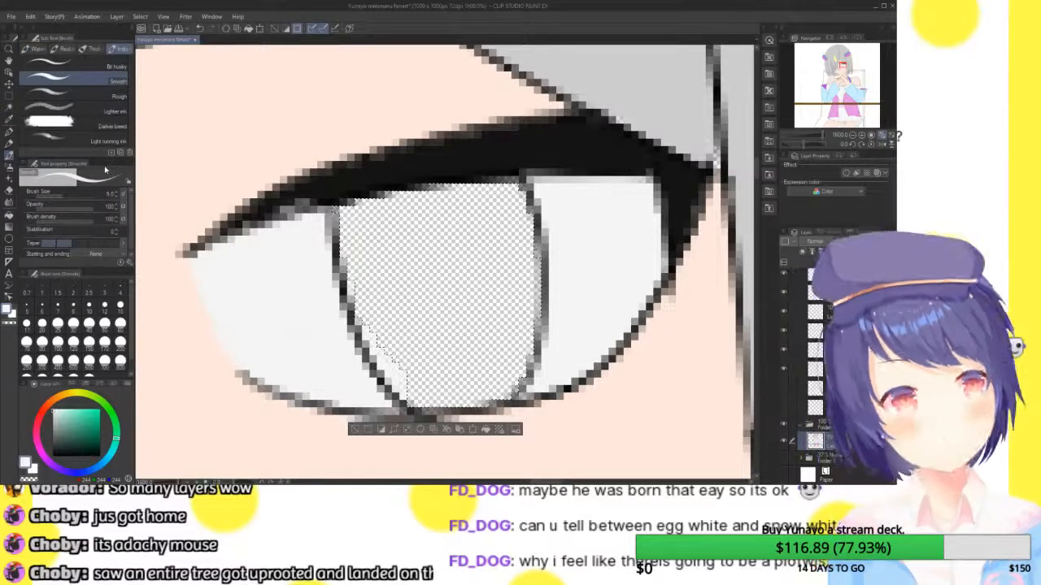
{"action": "left_click", "coordinate": [93, 425]}
{"action": "left_click", "coordinate": [94, 420]}
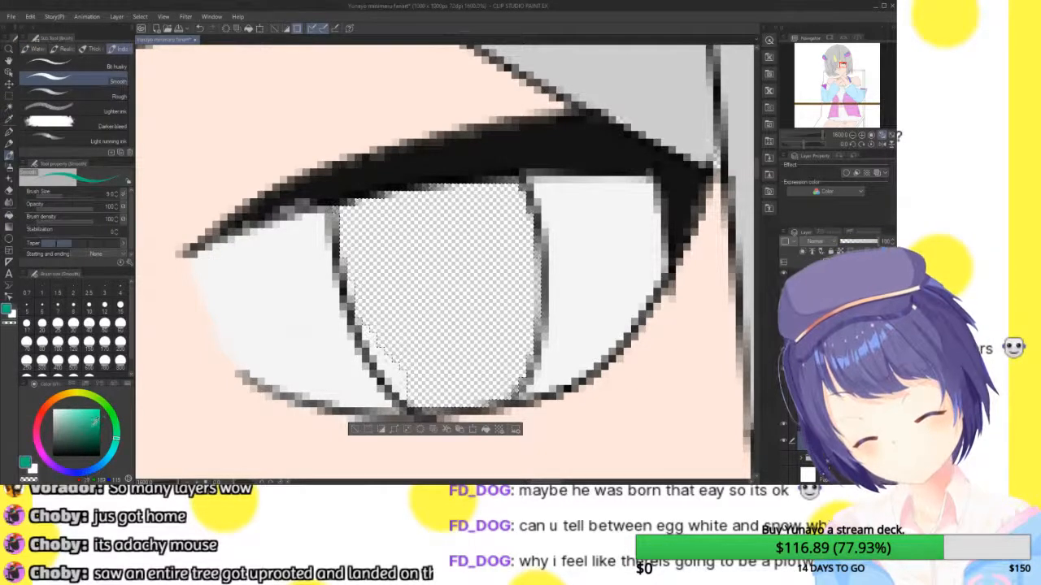
{"action": "left_click", "coordinate": [99, 437]}
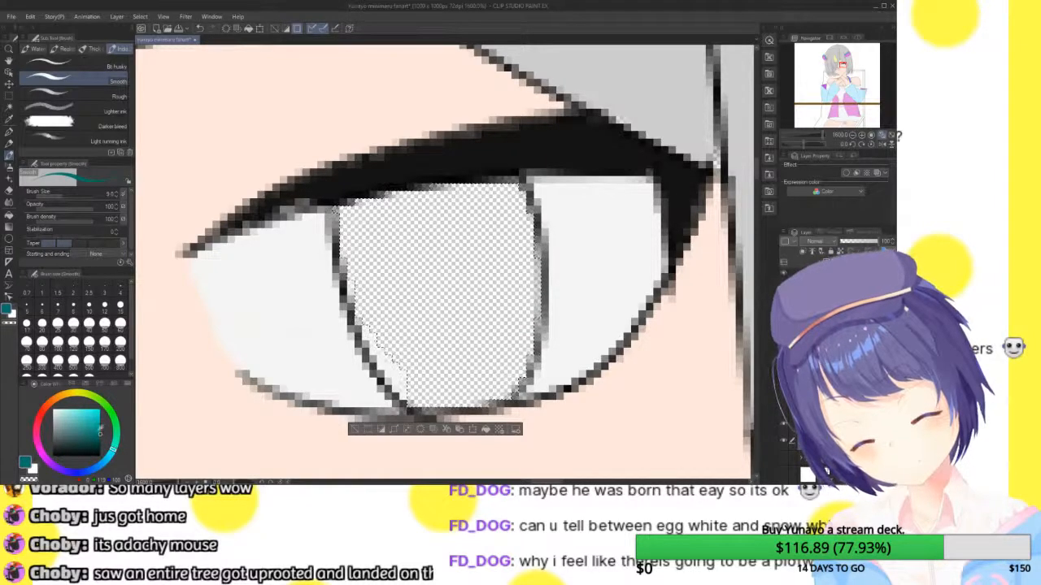
{"action": "left_click_drag", "start_coordinate": [483, 175], "coordinate": [374, 188]}
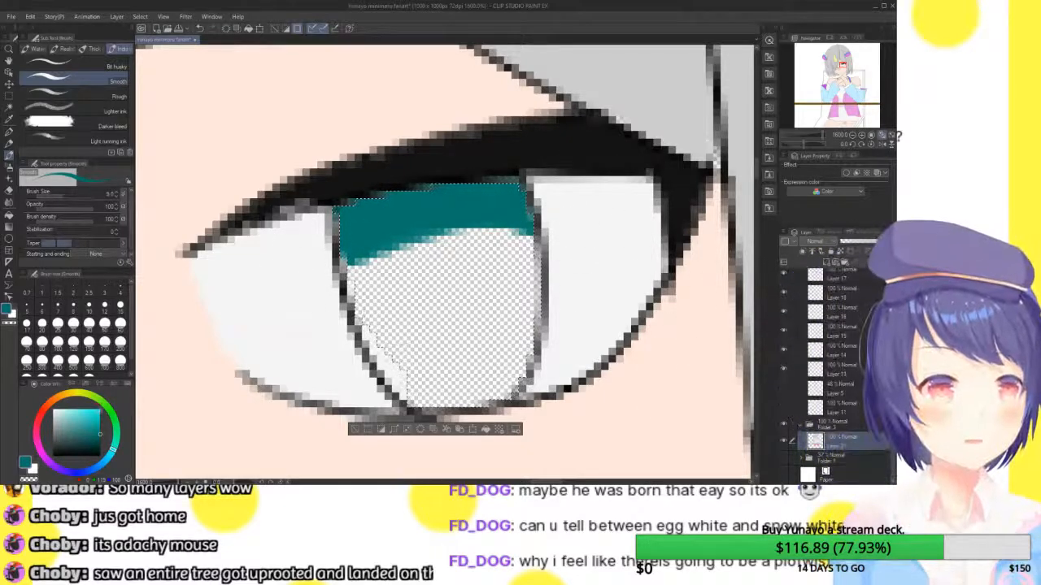
- Paint a near-black teal band across the middle of the iris, directly below the teal band, with the Smooth brush
{"action": "left_click", "coordinate": [99, 450]}
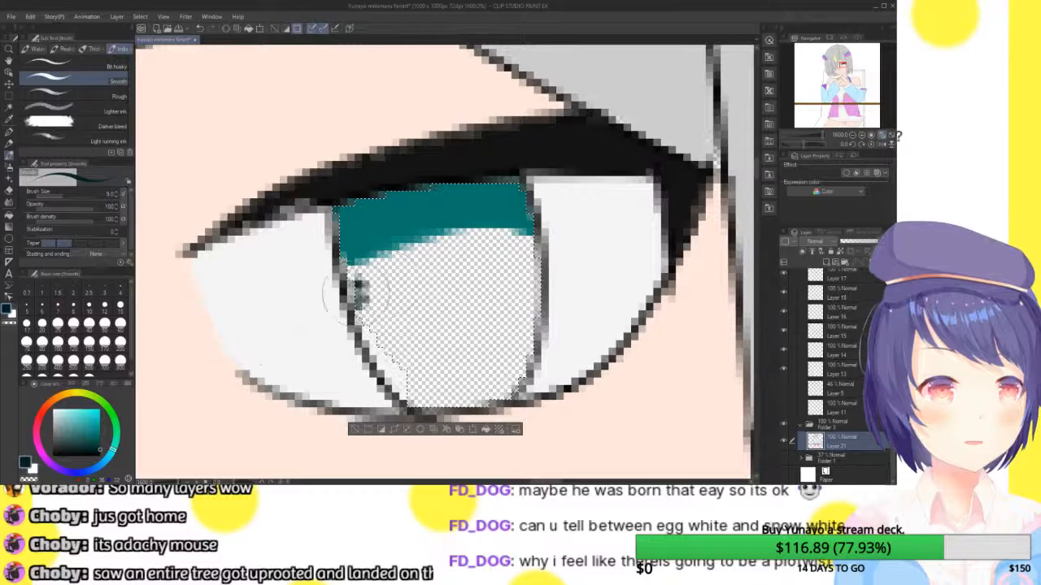
{"action": "mouse_move", "coordinate": [350, 297]}
{"action": "left_mouse_down"}
{"action": "mouse_move", "coordinate": [512, 254]}
{"action": "mouse_move", "coordinate": [569, 260]}
{"action": "left_mouse_up"}
{"action": "left_click_drag", "start_coordinate": [382, 293], "coordinate": [549, 264]}
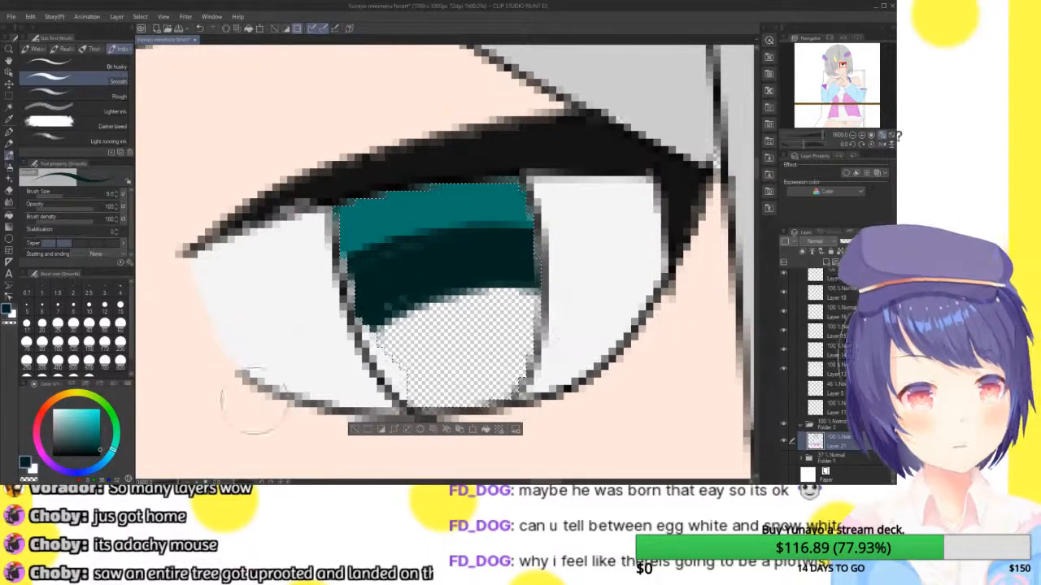
- Paint the lower part of the iris light pink, clear the selection, and fill the remaining edge gap with a 2.1 brush
{"action": "left_click", "coordinate": [45, 459]}
{"action": "mouse_move", "coordinate": [97, 432]}
{"action": "left_mouse_down"}
{"action": "mouse_move", "coordinate": [100, 420]}
{"action": "mouse_move", "coordinate": [73, 408]}
{"action": "left_mouse_up"}
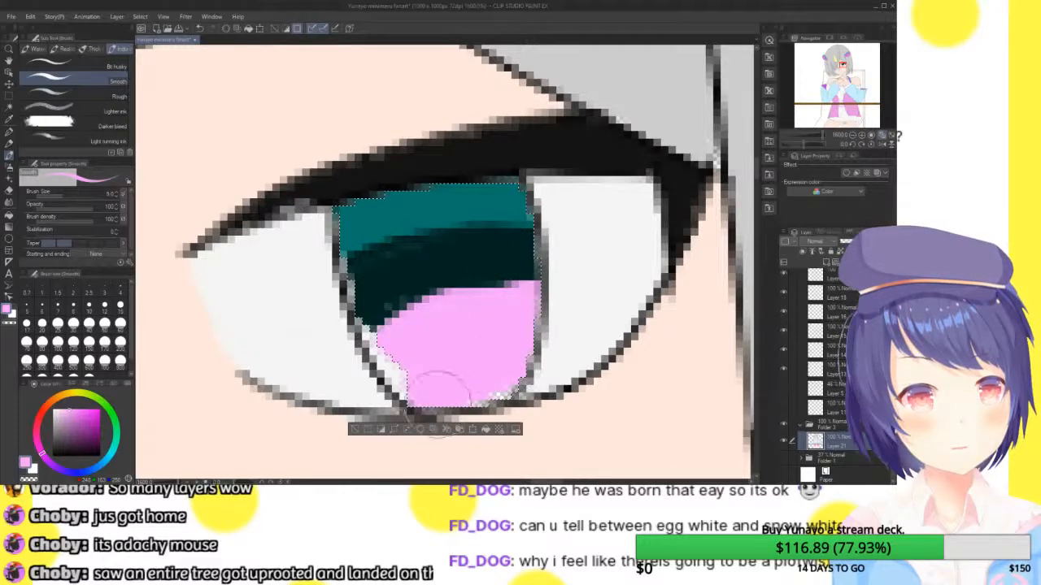
{"action": "left_click", "coordinate": [354, 428]}
{"action": "left_click_drag", "start_coordinate": [58, 196], "coordinate": [53, 197]}
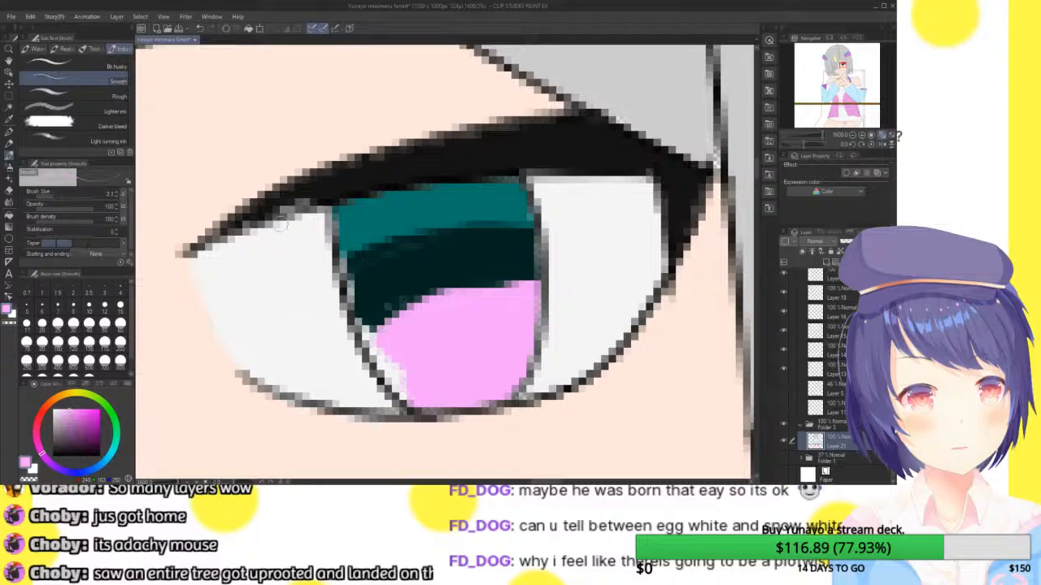
{"action": "mouse_move", "coordinate": [399, 363]}
{"action": "left_mouse_down"}
{"action": "mouse_move", "coordinate": [400, 390]}
{"action": "mouse_move", "coordinate": [366, 327]}
{"action": "left_mouse_up"}
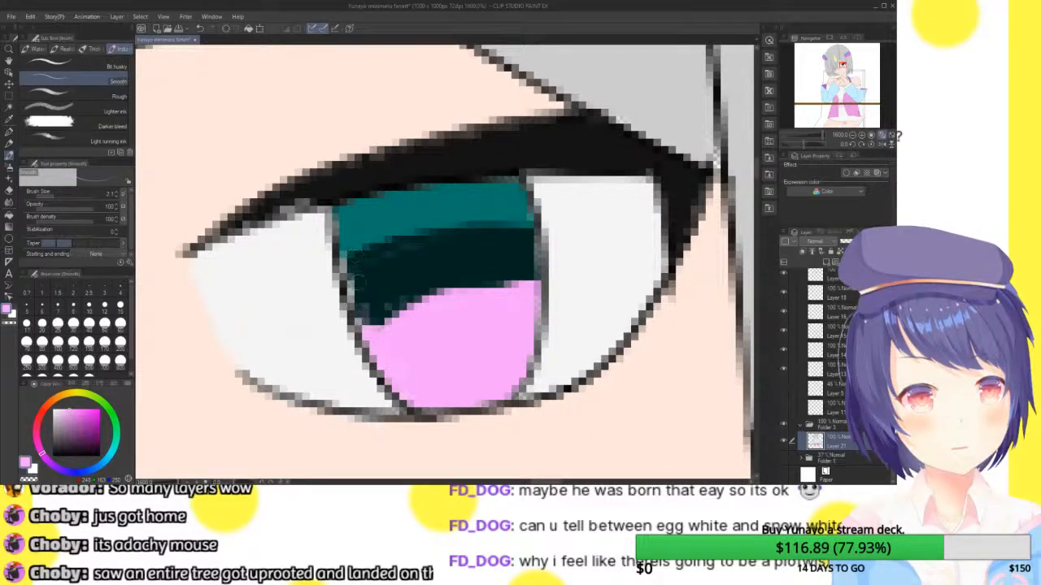
- Touch up the iris edges and the boundaries between its bands with near-black teal, teal and pink strokes
{"action": "mouse_move", "coordinate": [351, 275]}
{"action": "left_mouse_down"}
{"action": "mouse_move", "coordinate": [350, 309]}
{"action": "mouse_move", "coordinate": [345, 258]}
{"action": "mouse_move", "coordinate": [378, 297]}
{"action": "mouse_move", "coordinate": [377, 322]}
{"action": "mouse_move", "coordinate": [412, 303]}
{"action": "mouse_move", "coordinate": [384, 314]}
{"action": "left_mouse_up"}
{"action": "left_click", "coordinate": [386, 279], "text": "alt"}
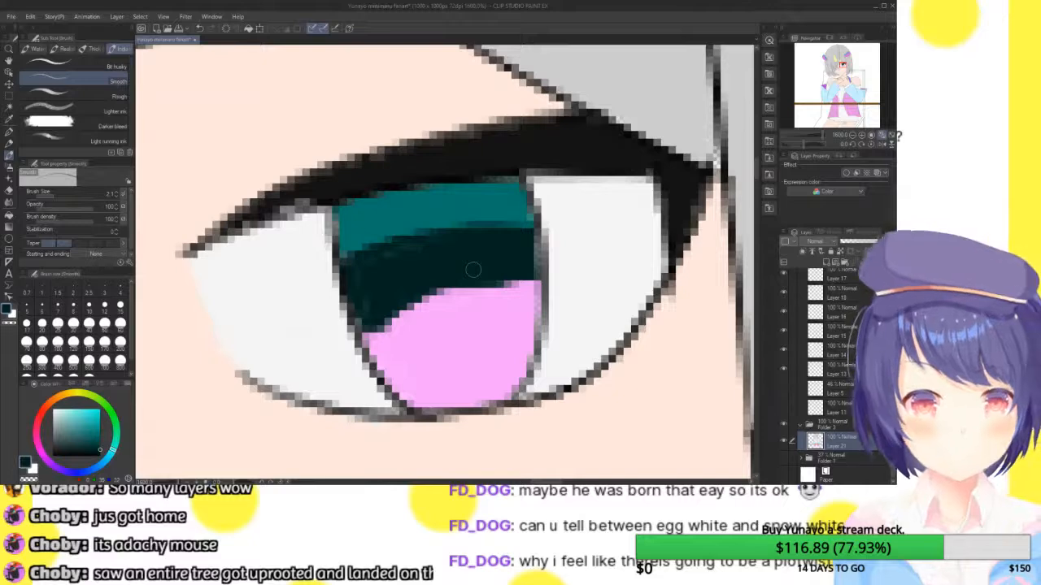
{"action": "mouse_move", "coordinate": [512, 258]}
{"action": "left_mouse_down"}
{"action": "mouse_move", "coordinate": [541, 284]}
{"action": "mouse_move", "coordinate": [435, 294]}
{"action": "left_mouse_up"}
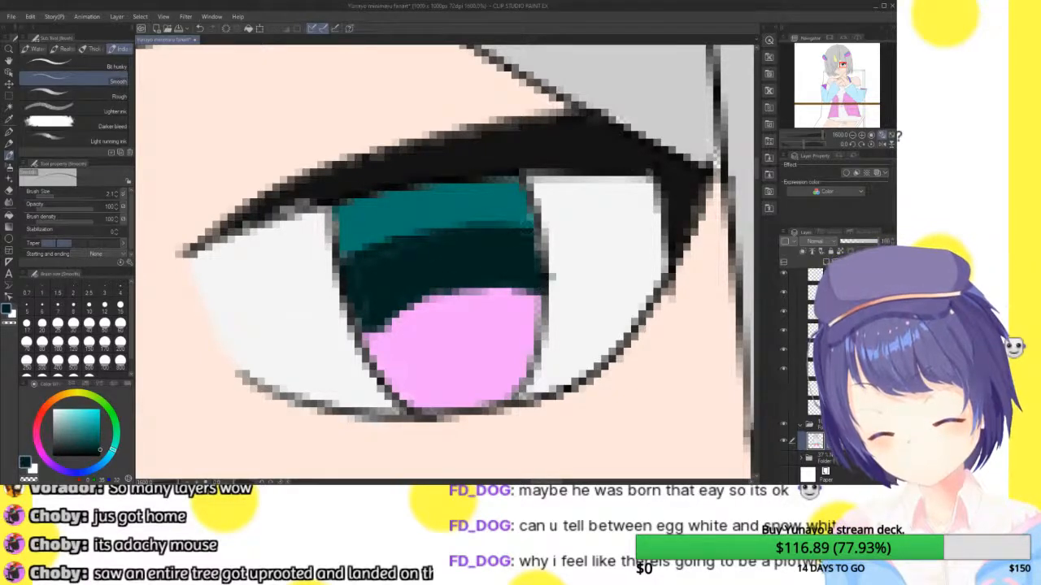
{"action": "left_click", "coordinate": [490, 202], "text": "alt"}
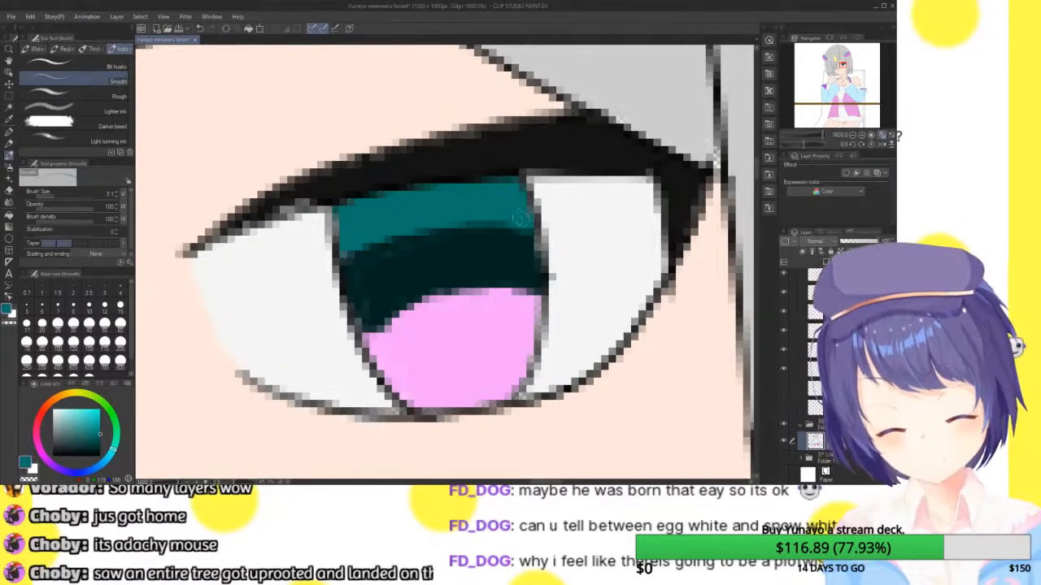
{"action": "left_click", "coordinate": [517, 254], "text": "alt"}
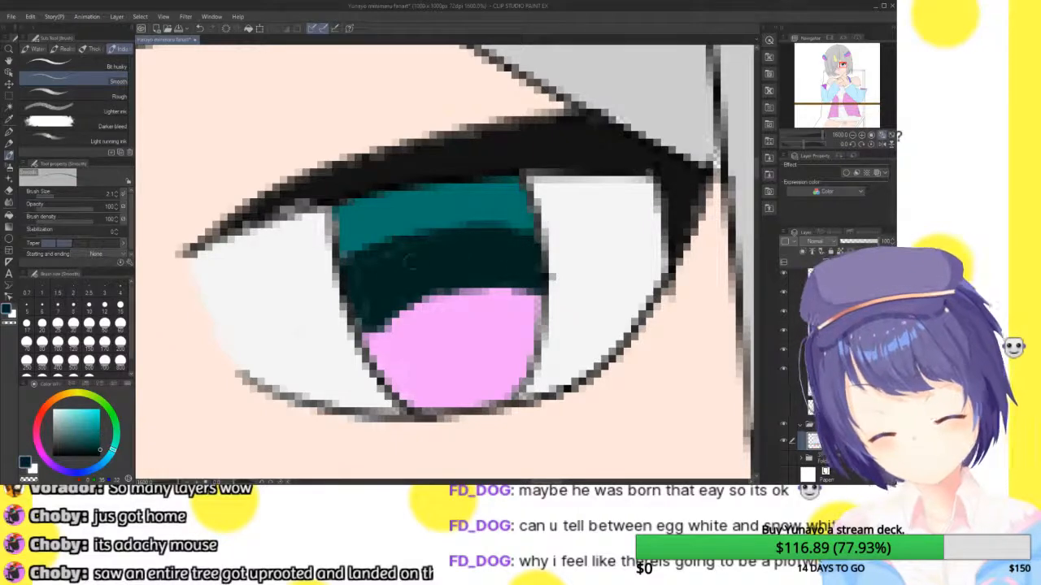
{"action": "left_click_drag", "start_coordinate": [449, 283], "coordinate": [527, 298]}
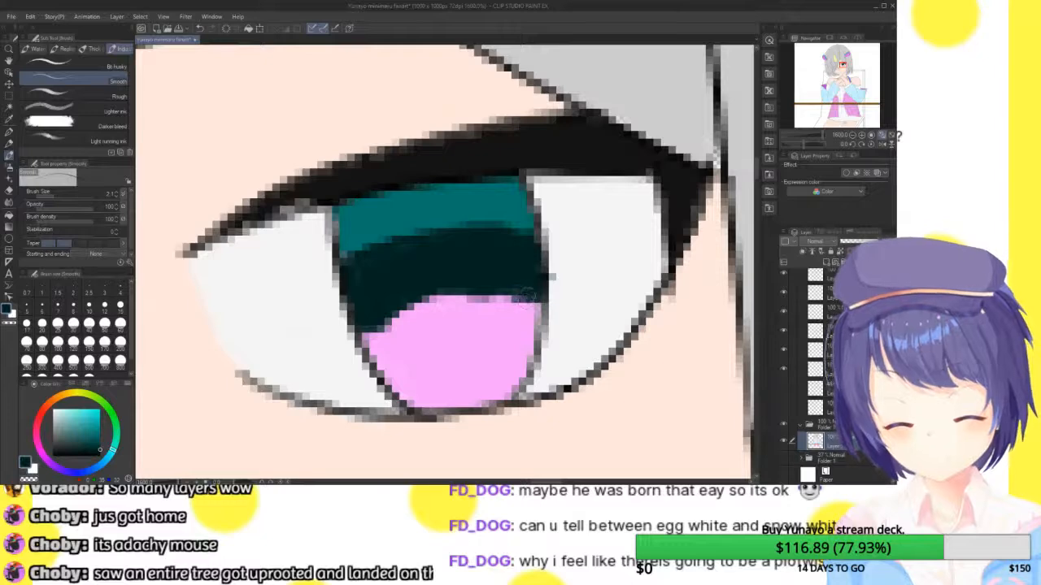
{"action": "left_click", "coordinate": [509, 331], "text": "alt"}
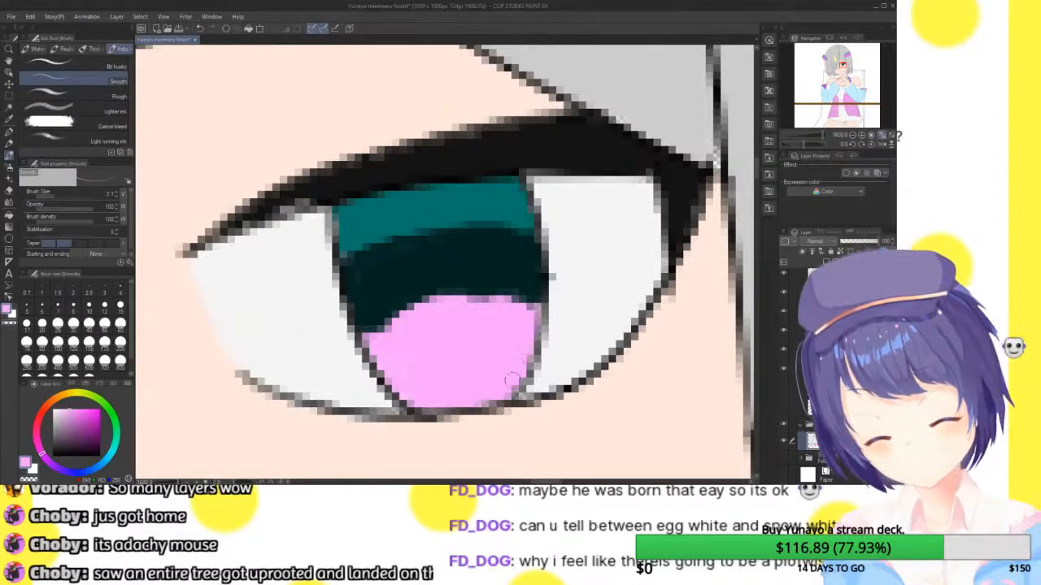
{"action": "left_click_drag", "start_coordinate": [541, 386], "coordinate": [529, 391]}
- Draw an off-white star outline across the iris and a round highlight near its upper edge with the G-pen at size 2.0
{"action": "left_click", "coordinate": [563, 346], "text": "alt"}
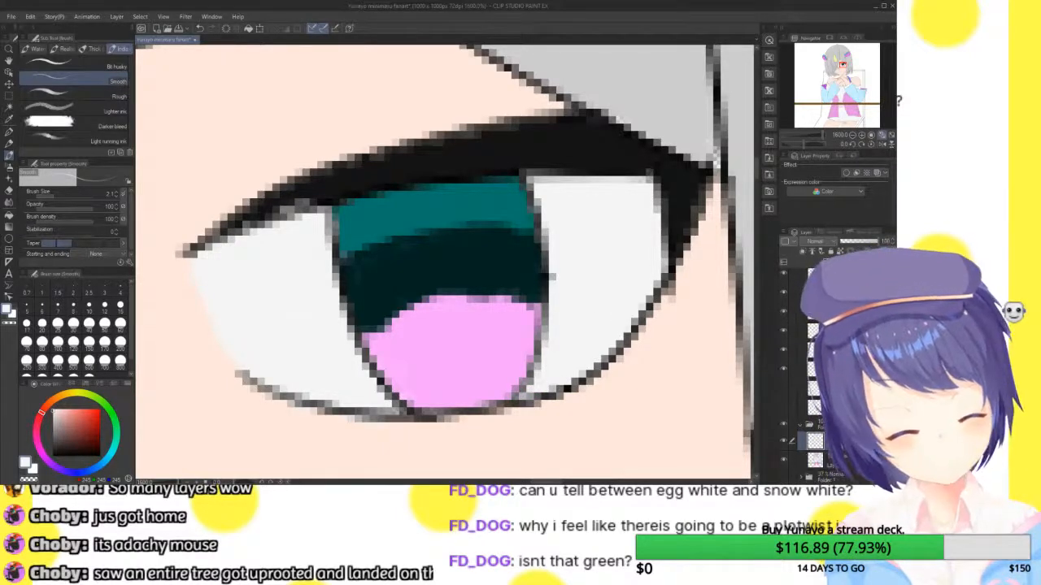
{"action": "left_click", "coordinate": [10, 133]}
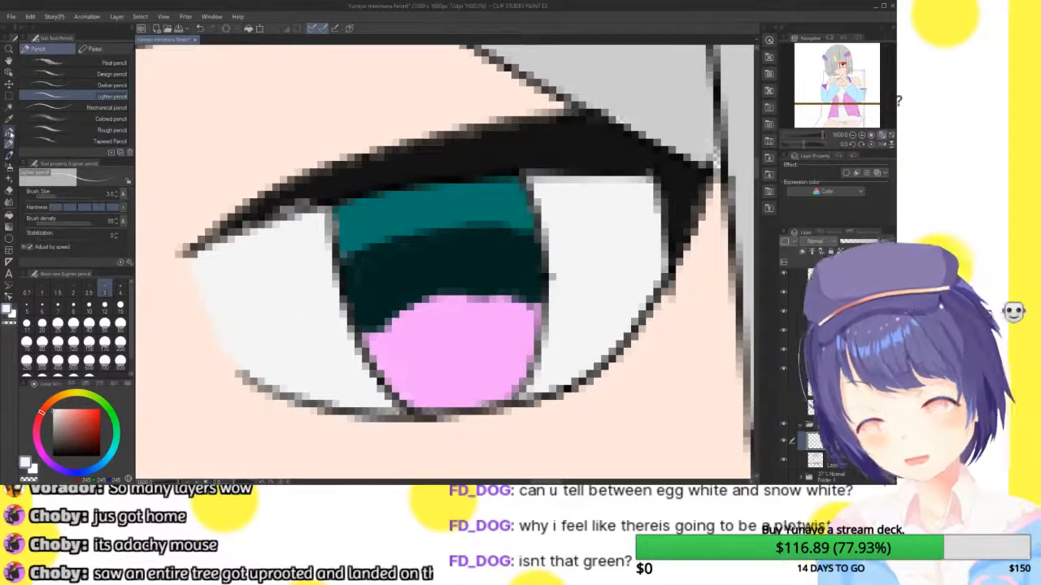
{"action": "left_click", "coordinate": [9, 121]}
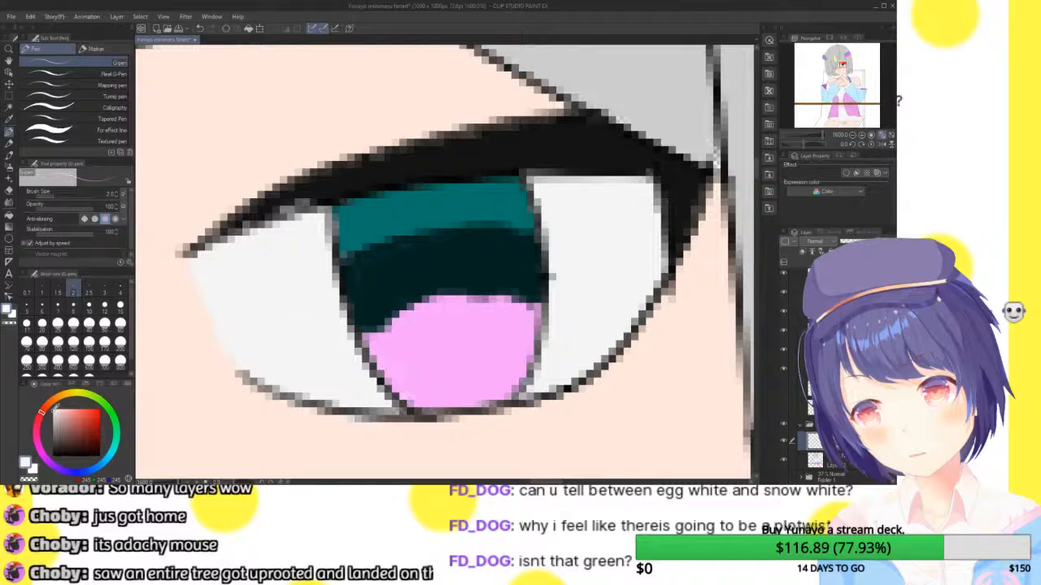
{"action": "mouse_move", "coordinate": [416, 202]}
{"action": "left_mouse_down"}
{"action": "mouse_move", "coordinate": [394, 259]}
{"action": "mouse_move", "coordinate": [351, 303]}
{"action": "mouse_move", "coordinate": [397, 312]}
{"action": "mouse_move", "coordinate": [412, 297]}
{"action": "mouse_move", "coordinate": [414, 374]}
{"action": "mouse_move", "coordinate": [425, 377]}
{"action": "mouse_move", "coordinate": [447, 348]}
{"action": "mouse_move", "coordinate": [460, 303]}
{"action": "mouse_move", "coordinate": [489, 344]}
{"action": "mouse_move", "coordinate": [517, 351]}
{"action": "mouse_move", "coordinate": [518, 328]}
{"action": "mouse_move", "coordinate": [481, 287]}
{"action": "mouse_move", "coordinate": [505, 254]}
{"action": "mouse_move", "coordinate": [509, 224]}
{"action": "mouse_move", "coordinate": [464, 249]}
{"action": "mouse_move", "coordinate": [413, 205]}
{"action": "left_mouse_up"}
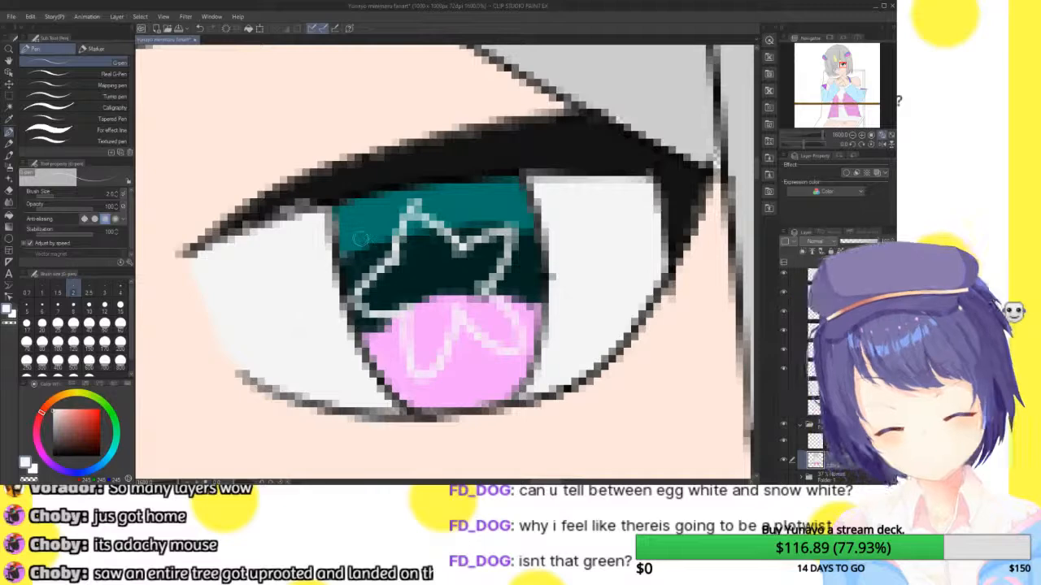
{"action": "mouse_move", "coordinate": [363, 233]}
{"action": "left_mouse_down"}
{"action": "mouse_move", "coordinate": [367, 245]}
{"action": "mouse_move", "coordinate": [379, 237]}
{"action": "mouse_move", "coordinate": [368, 247]}
{"action": "left_mouse_up"}
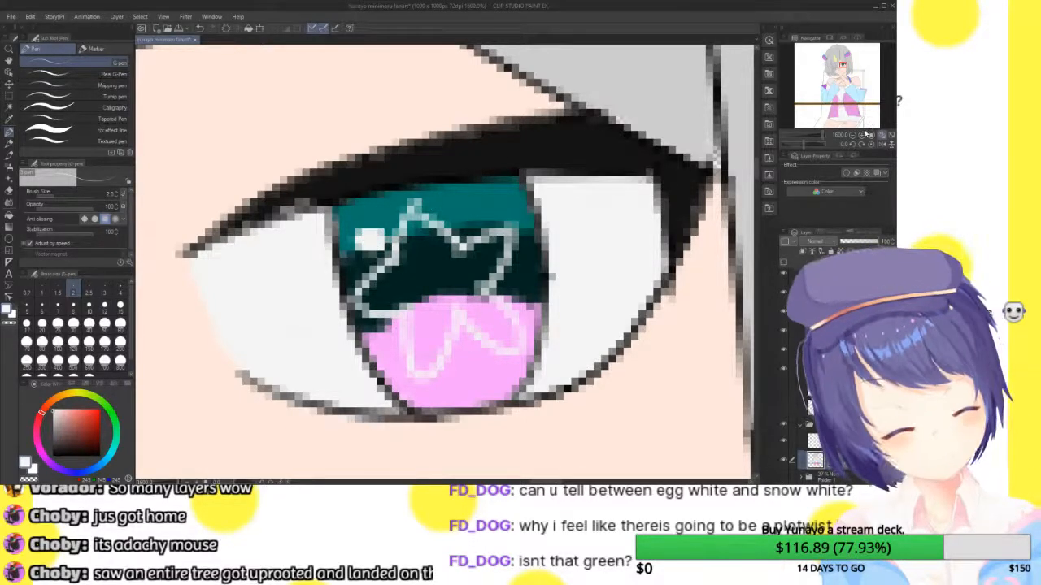
{"action": "left_click", "coordinate": [852, 135]}
{"action": "left_click", "coordinate": [852, 135]}
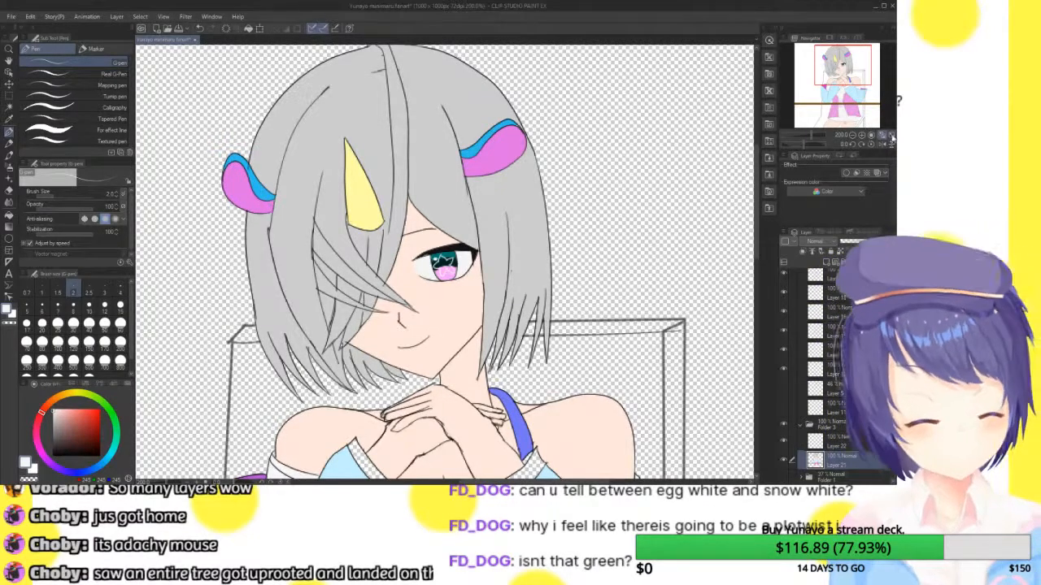
{"action": "left_click", "coordinate": [890, 137]}
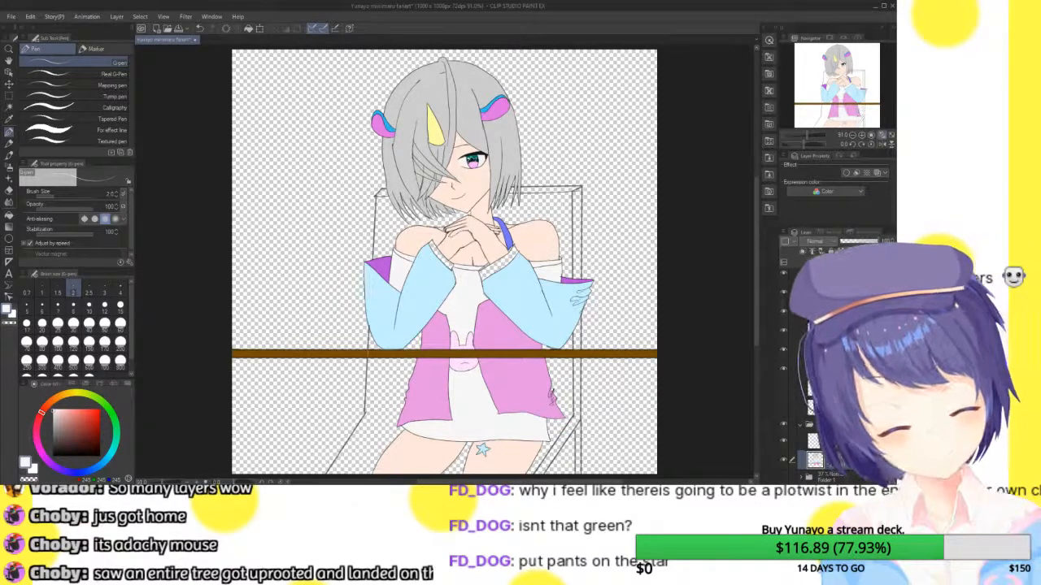
- Sample the table edge's brown for filling with the Fill tool that refers to other layers
{"action": "left_click", "coordinate": [614, 352], "text": "alt"}
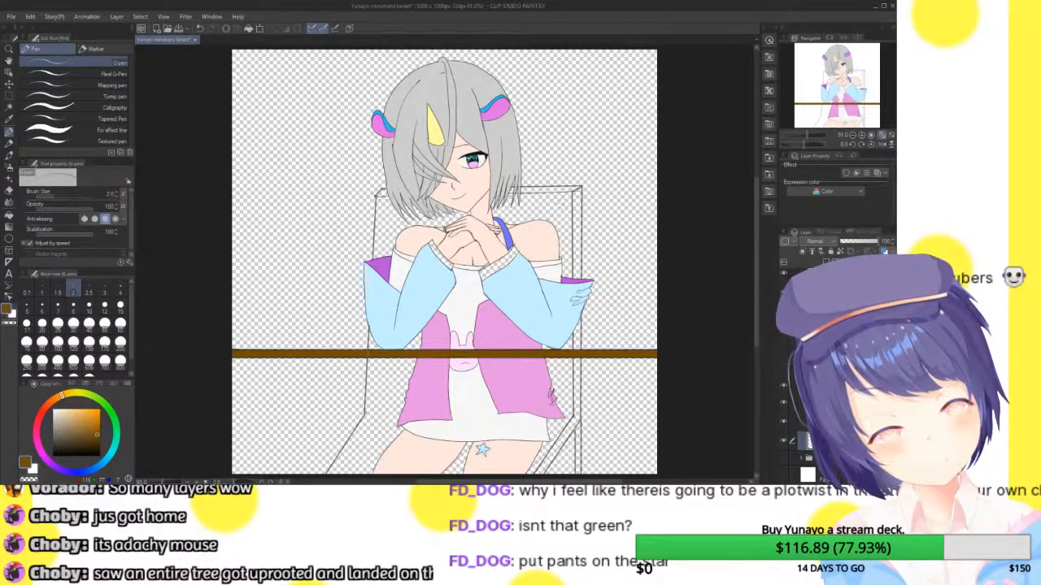
{"action": "left_click", "coordinate": [9, 215]}
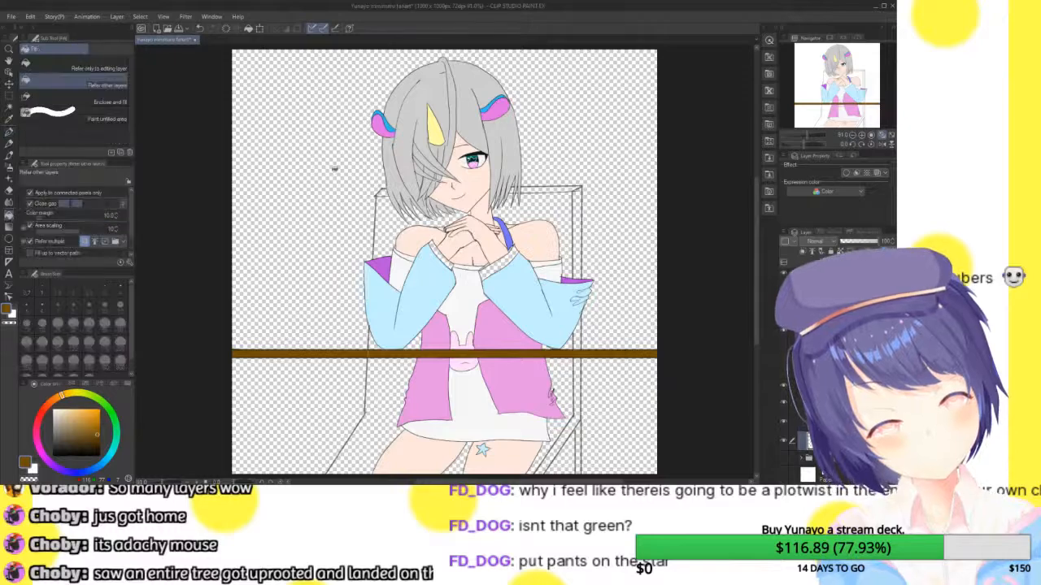
- Fill the chair's backrest and frame with brown behind the hair and shoulders, including the small gaps between the hair strands
{"action": "left_click", "coordinate": [563, 218]}
{"action": "left_click", "coordinate": [561, 190]}
{"action": "left_click", "coordinate": [576, 207]}
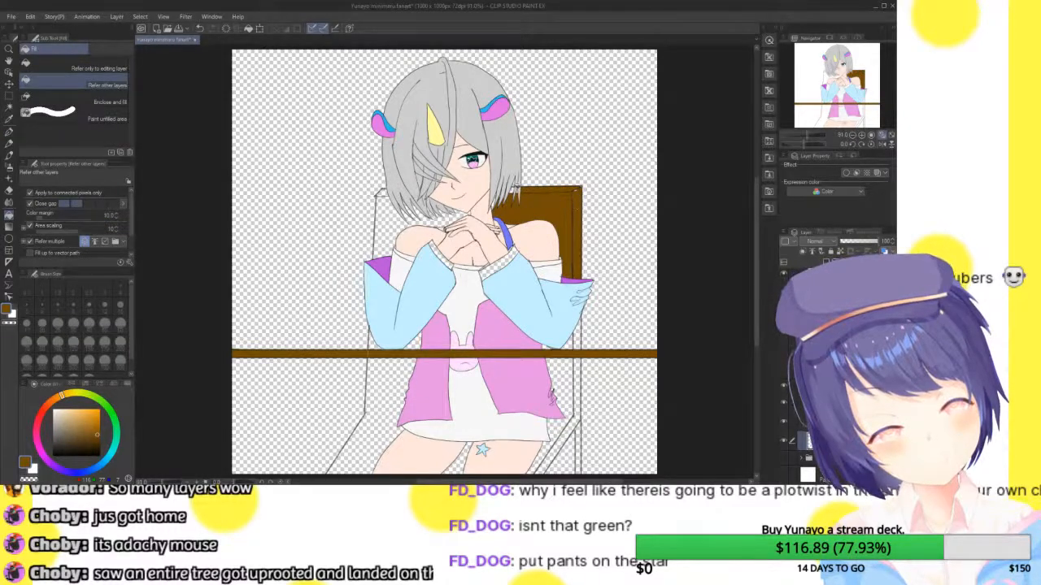
{"action": "scroll", "coordinate": [480, 203], "scroll_direction": "up", "scroll_amount": 6}
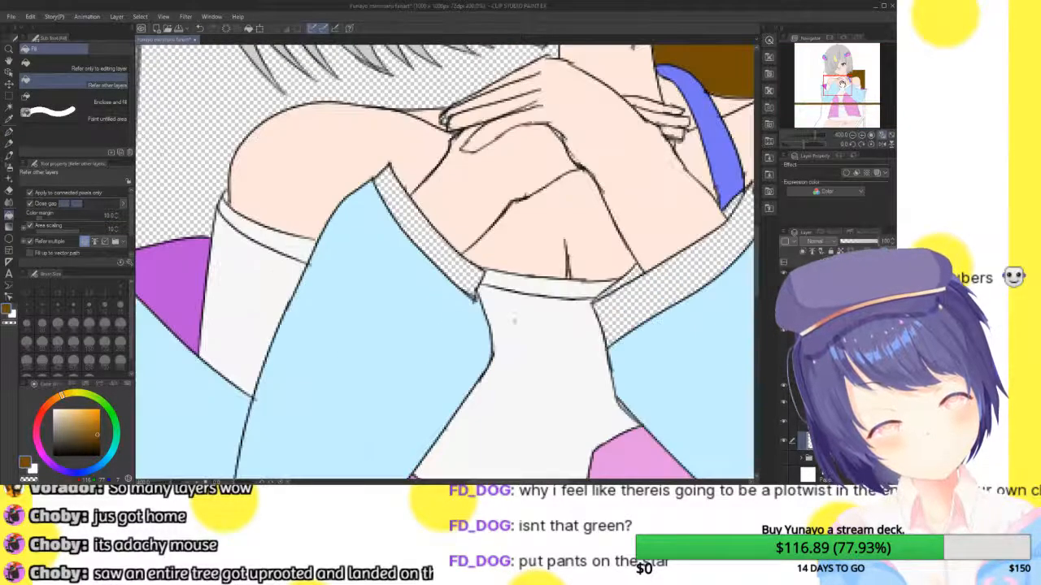
{"action": "left_click", "coordinate": [615, 137]}
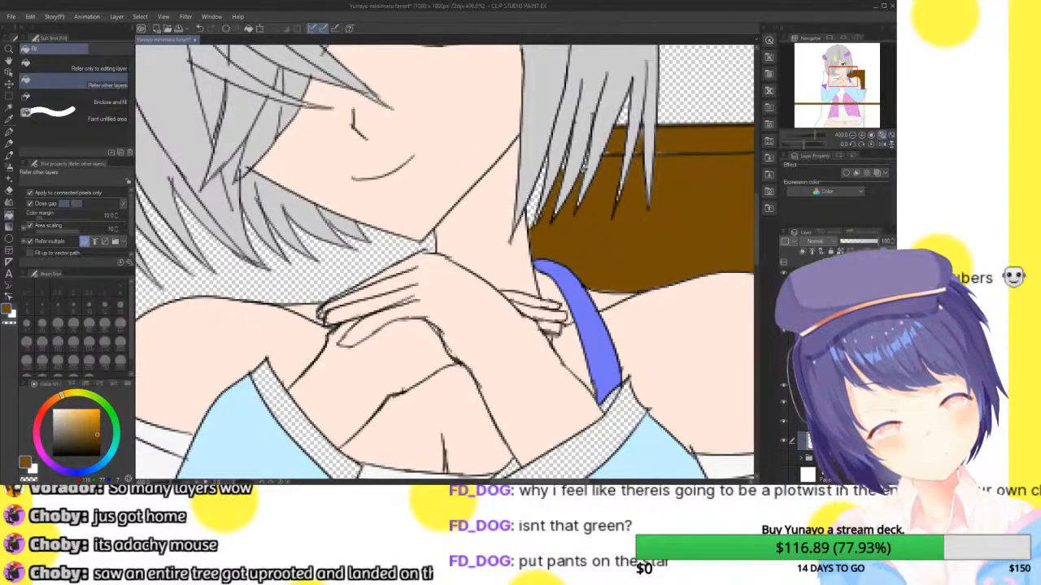
{"action": "left_click", "coordinate": [540, 187]}
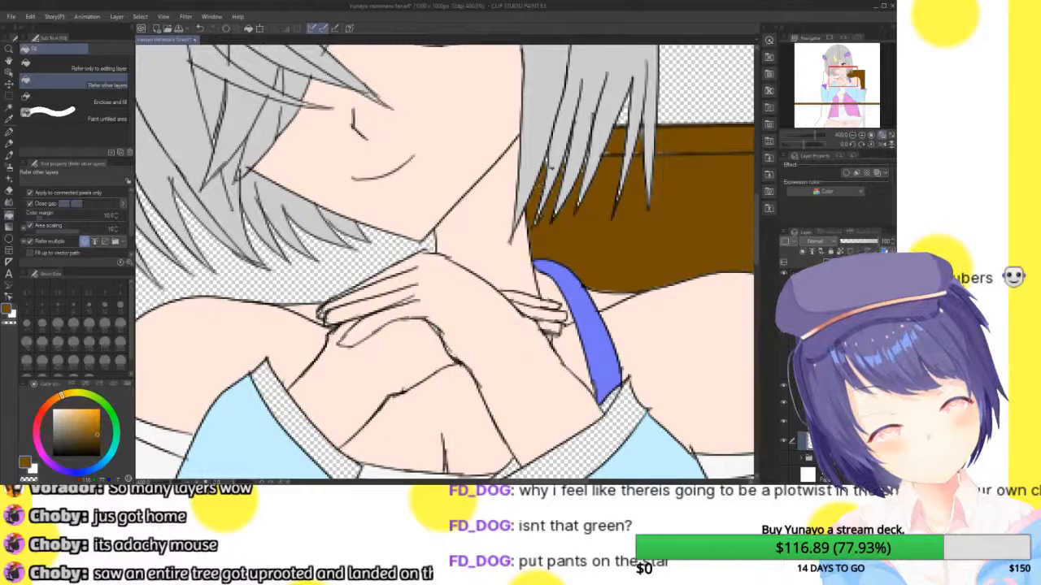
{"action": "left_click", "coordinate": [421, 244]}
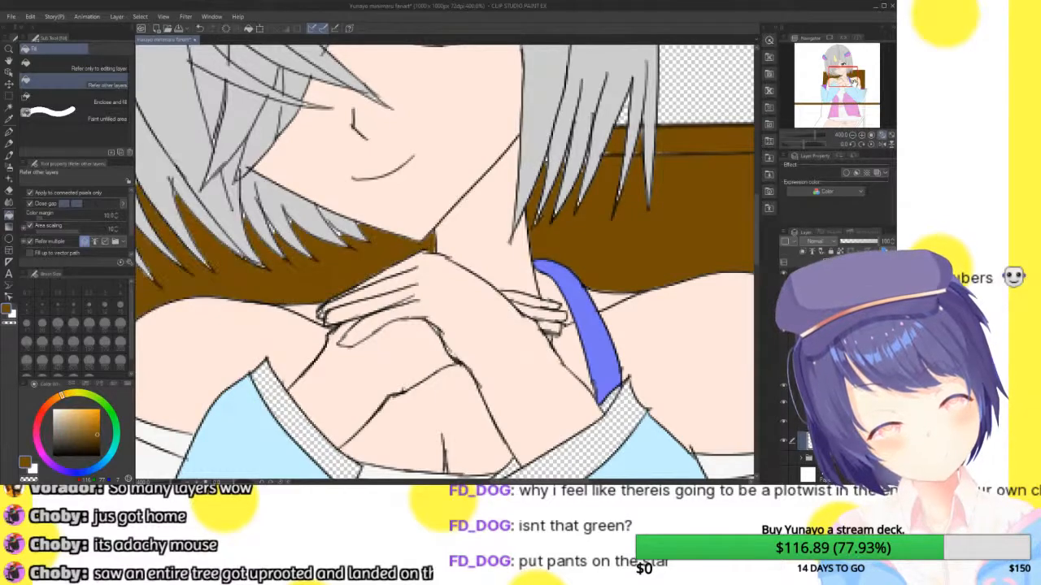
- Fill the chair areas around the character's right elbow and below the table edge with brown
{"action": "scroll", "coordinate": [337, 232], "scroll_direction": "down", "scroll_amount": 15}
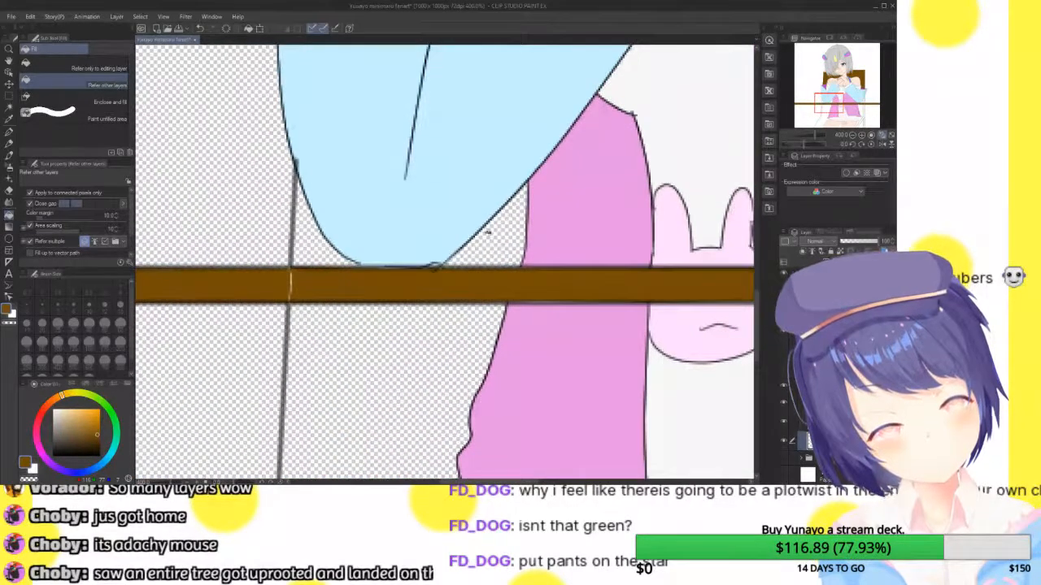
{"action": "left_click", "coordinate": [312, 238]}
{"action": "left_click", "coordinate": [521, 232]}
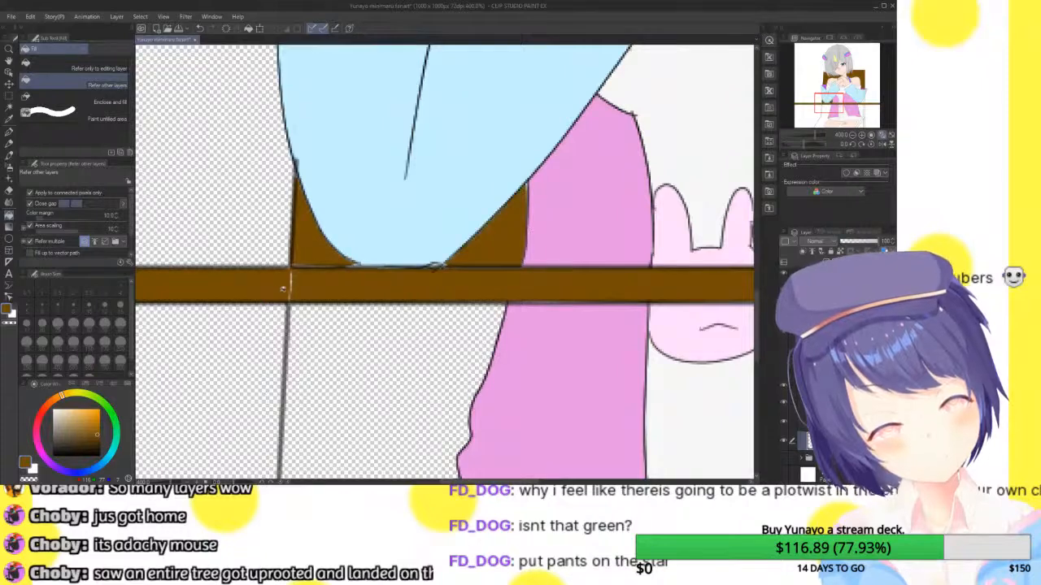
{"action": "left_click", "coordinate": [324, 309]}
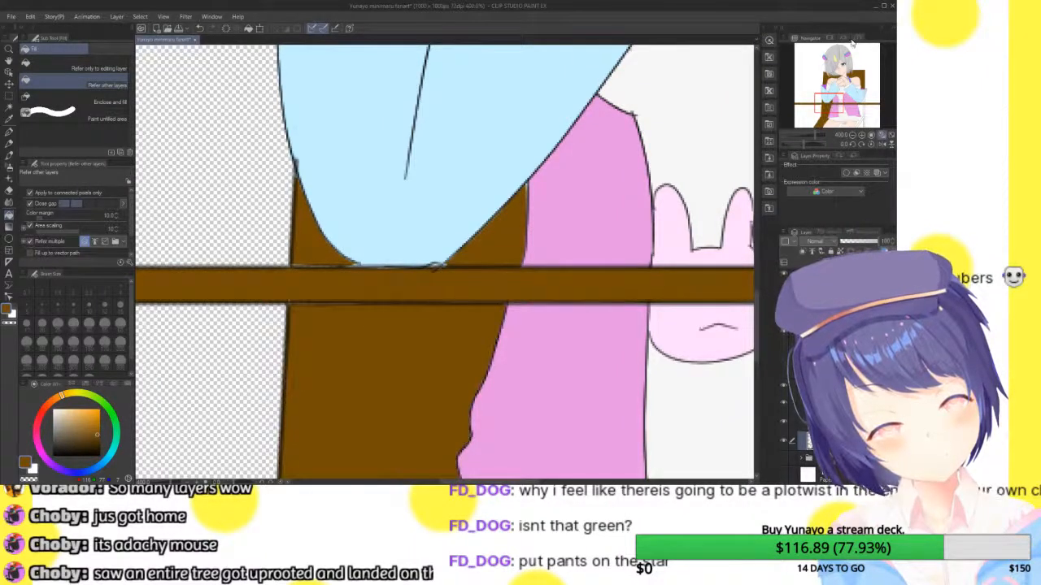
- Fill the remaining chair parts beside the other elbow and jacket, the rear leg and the gap between the thighs with brown
{"action": "left_click", "coordinate": [852, 136]}
{"action": "left_click_drag", "start_coordinate": [845, 113], "coordinate": [848, 105]}
{"action": "left_click", "coordinate": [625, 214]}
{"action": "left_click", "coordinate": [589, 281]}
{"action": "left_click", "coordinate": [623, 325]}
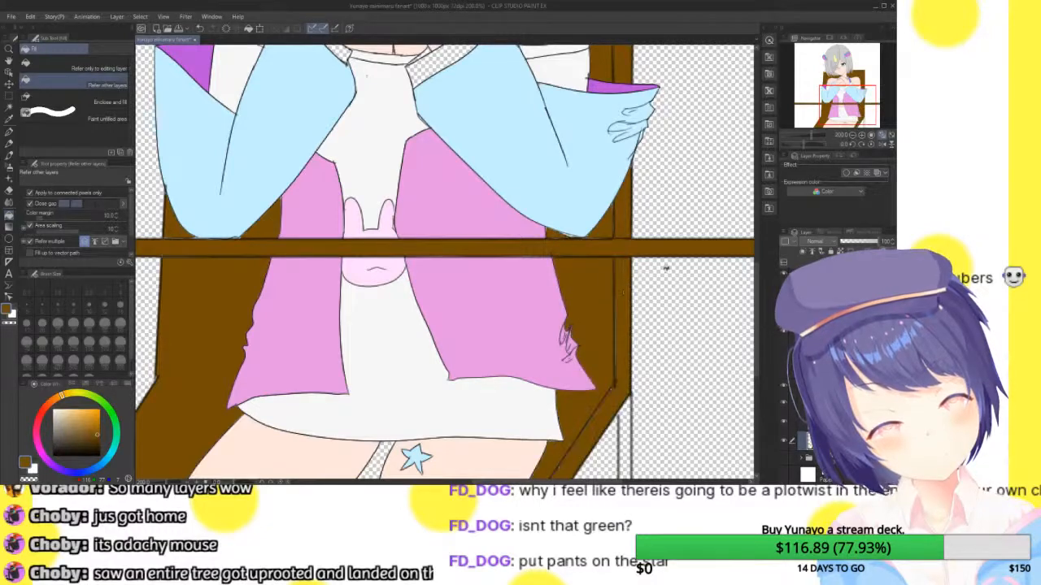
{"action": "left_click_drag", "start_coordinate": [842, 104], "coordinate": [833, 122]}
{"action": "left_click", "coordinate": [671, 302]}
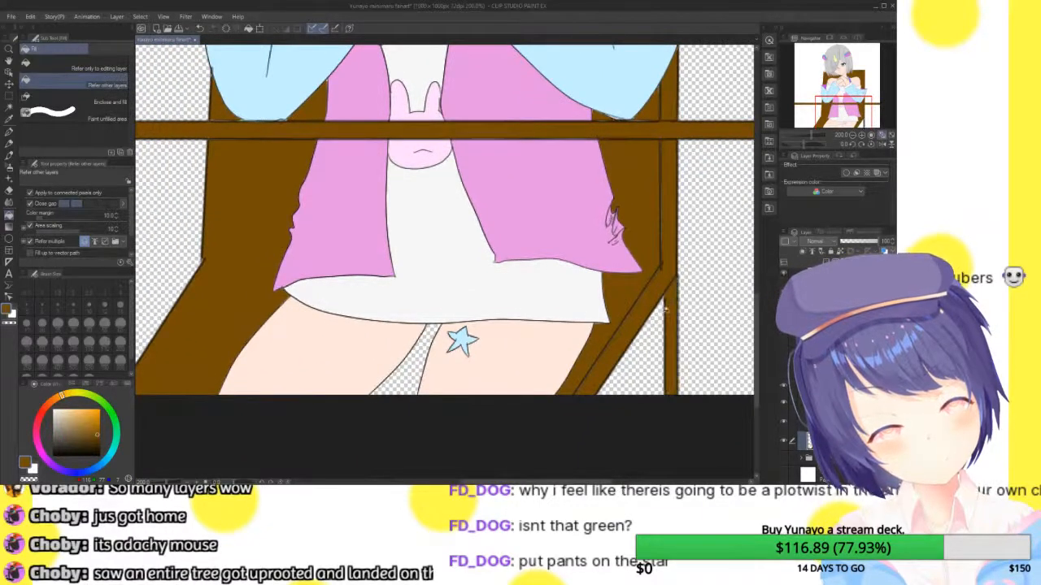
{"action": "left_click", "coordinate": [415, 357]}
{"action": "left_click", "coordinate": [891, 137]}
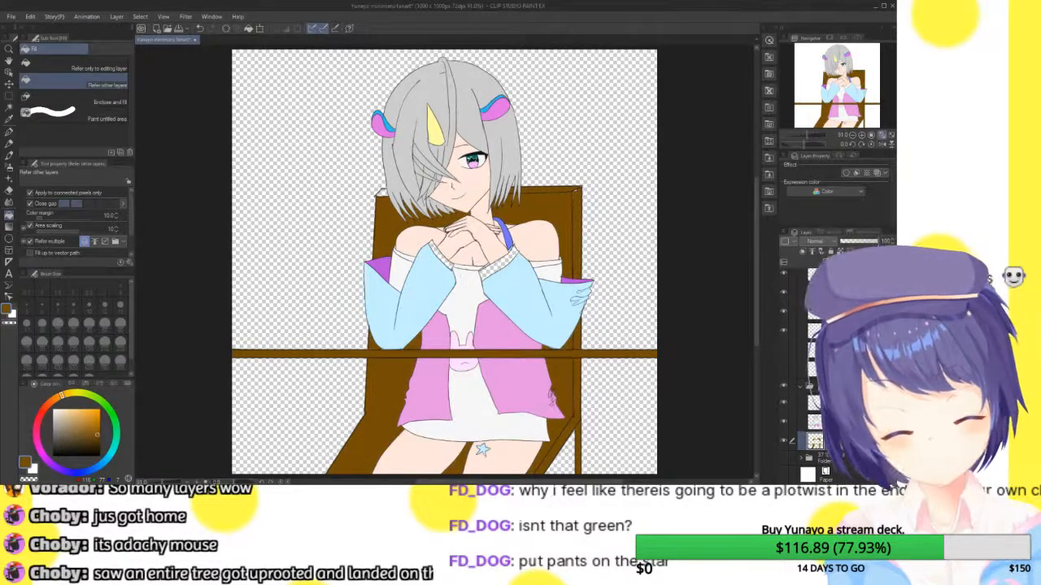
- Make the character's colour layer active and auto-select the uncoloured cuff of the sleeve beside the blue strap
{"action": "left_click", "coordinate": [830, 421]}
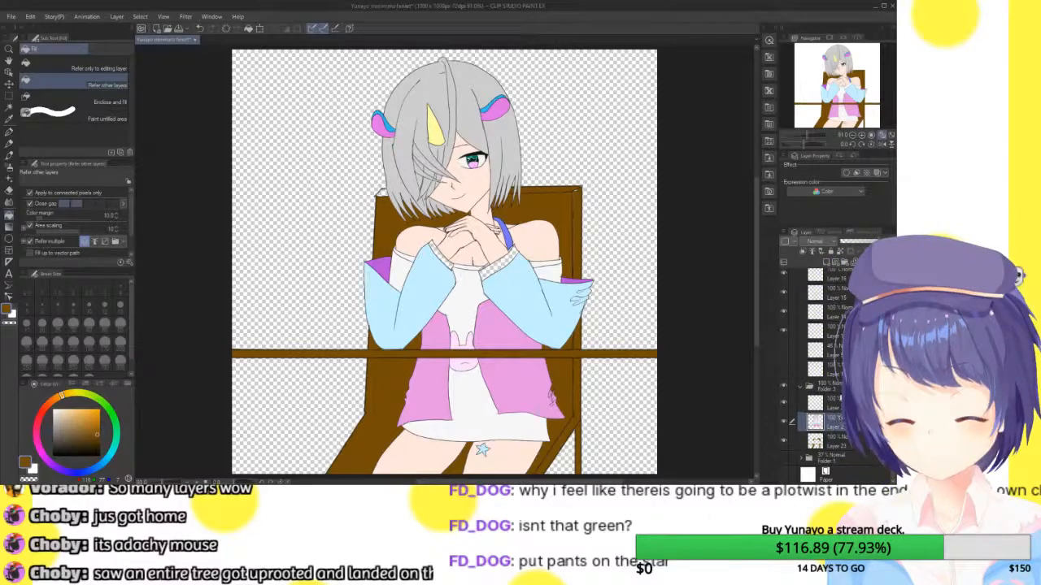
{"action": "left_click", "coordinate": [841, 439]}
{"action": "left_click_drag", "start_coordinate": [852, 135], "coordinate": [864, 135]}
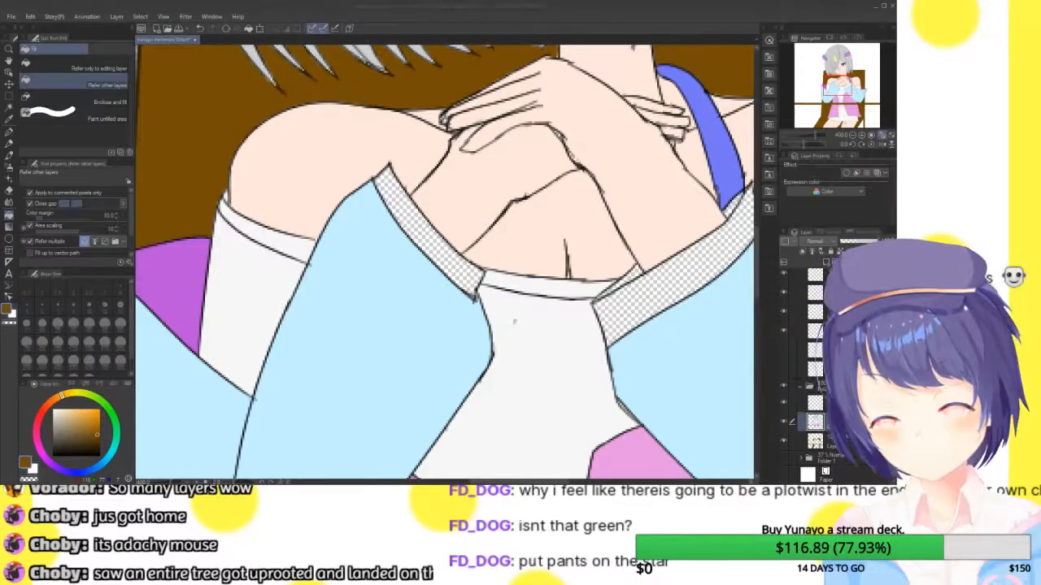
{"action": "left_click", "coordinate": [841, 87]}
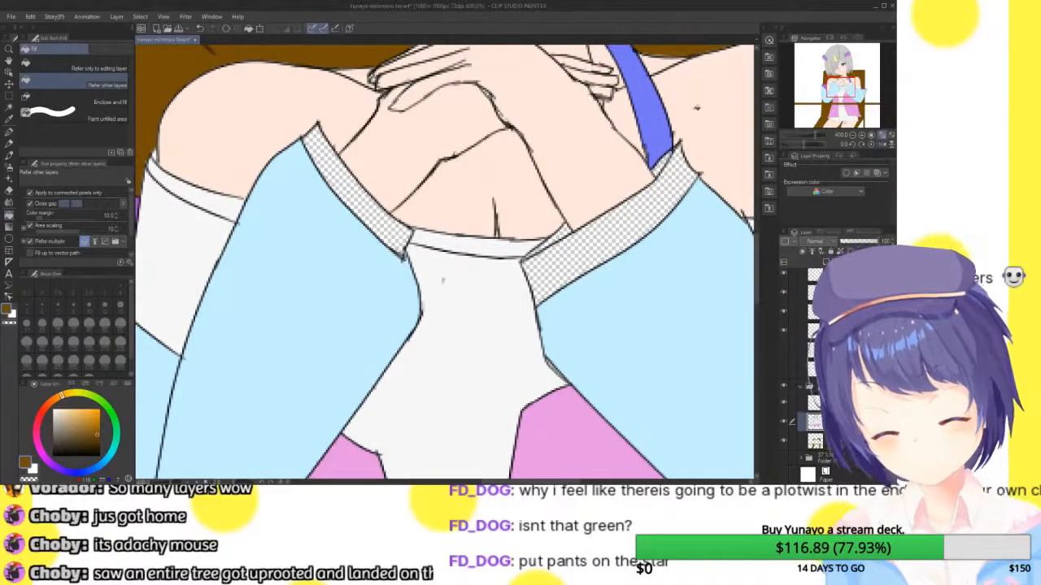
{"action": "key", "text": "b"}
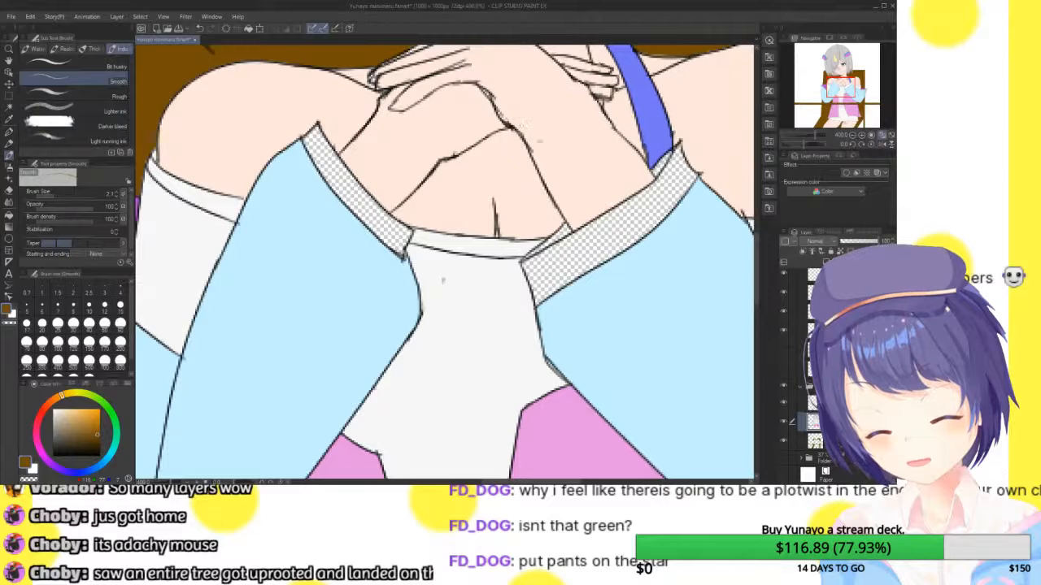
{"action": "key", "text": "w"}
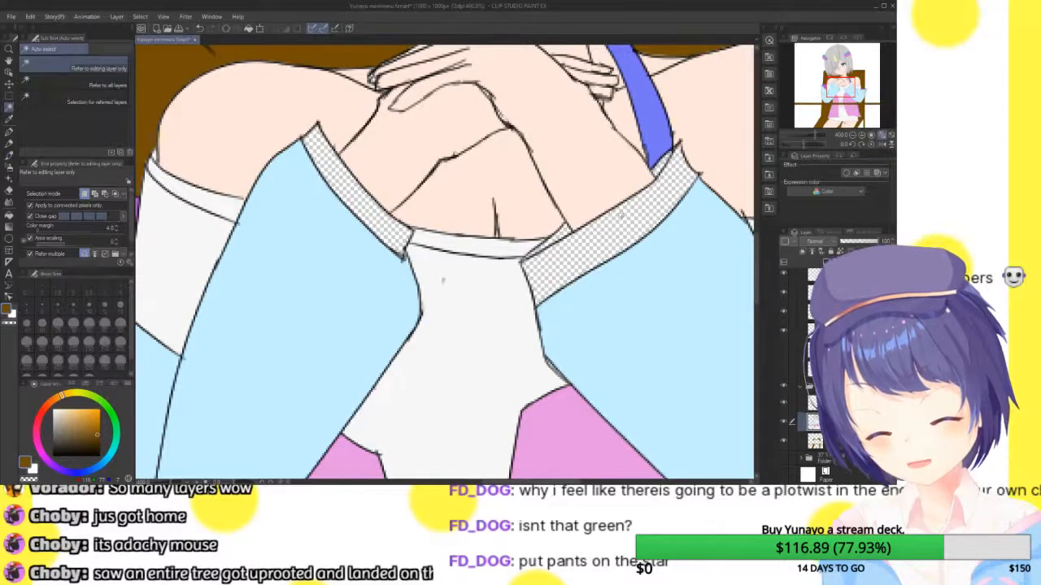
{"action": "left_click", "coordinate": [620, 216]}
{"action": "left_click", "coordinate": [846, 88]}
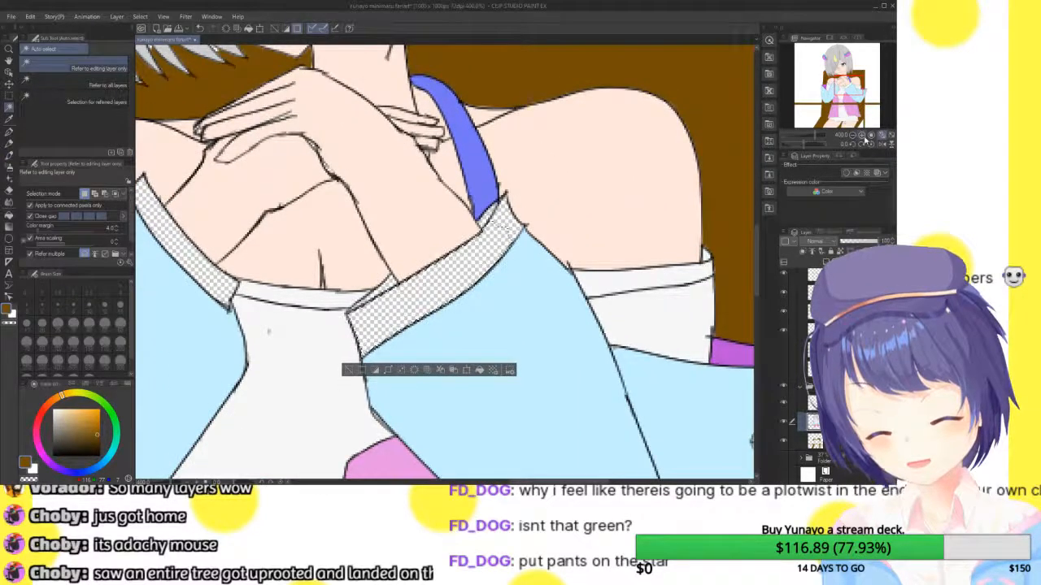
{"action": "left_click", "coordinate": [863, 136]}
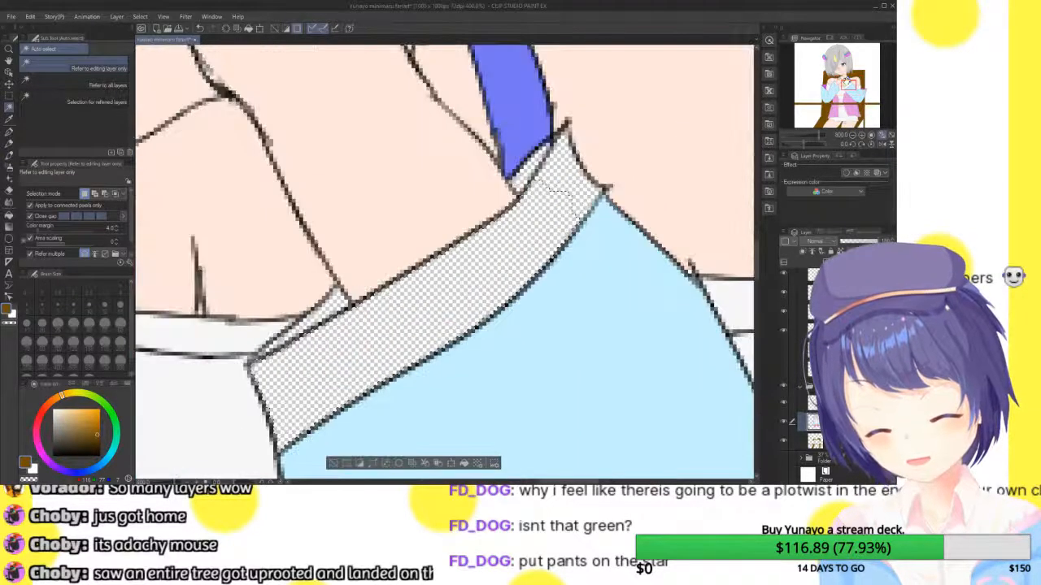
{"action": "left_click", "coordinate": [9, 154]}
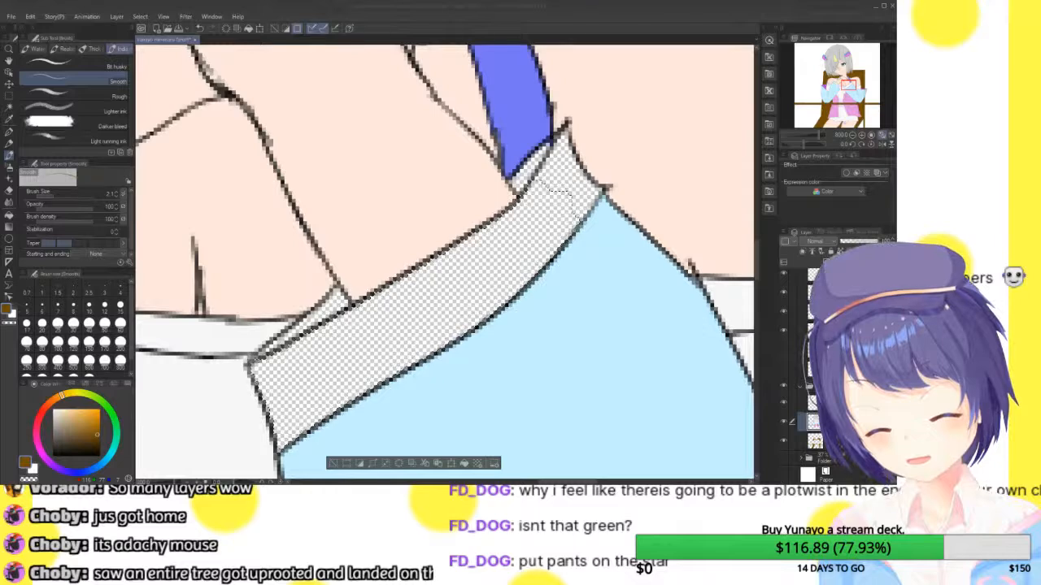
{"action": "key", "text": "w"}
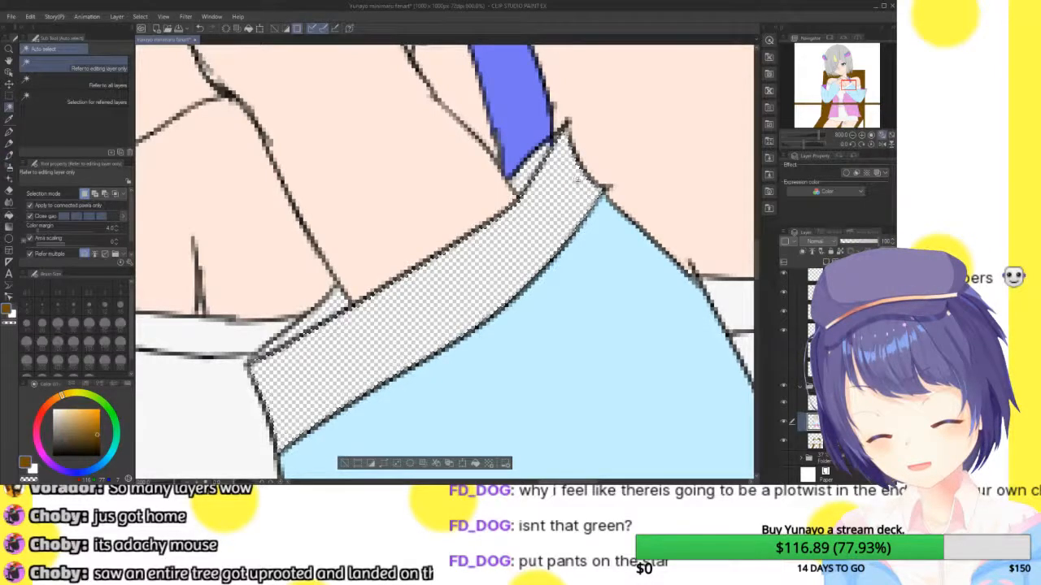
- Paint a light green stripe along the cuff's edge next to the blue sleeve, using the Smooth brush at size 7
{"action": "left_click", "coordinate": [10, 149]}
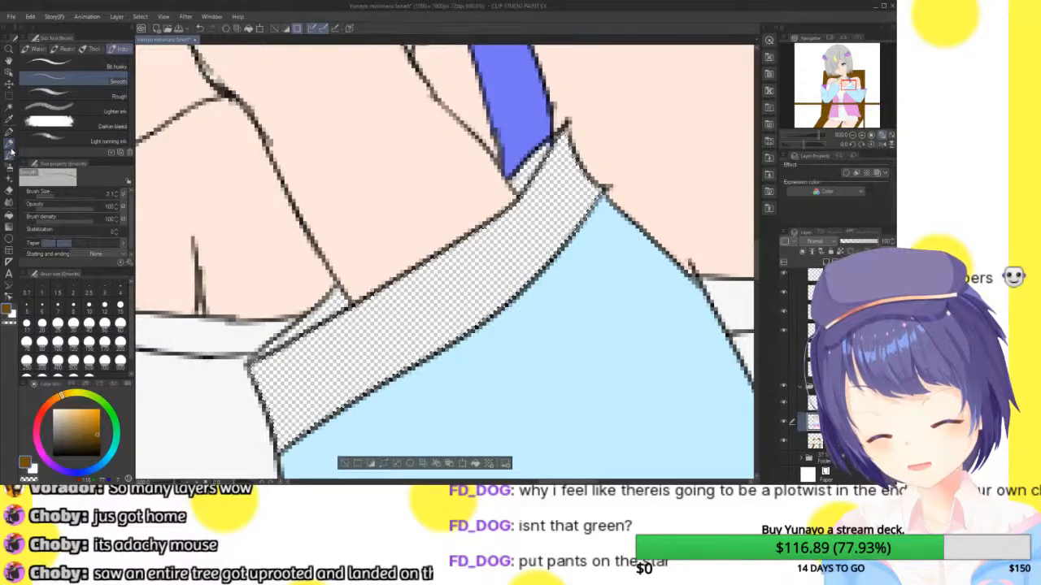
{"action": "left_click", "coordinate": [112, 413]}
{"action": "left_click", "coordinate": [71, 405]}
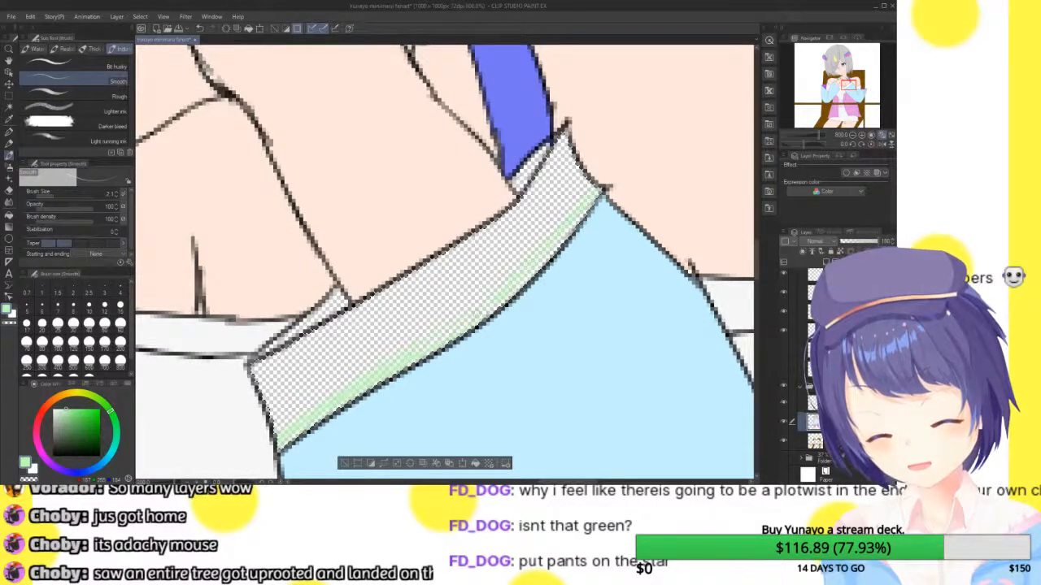
{"action": "left_click", "coordinate": [57, 305]}
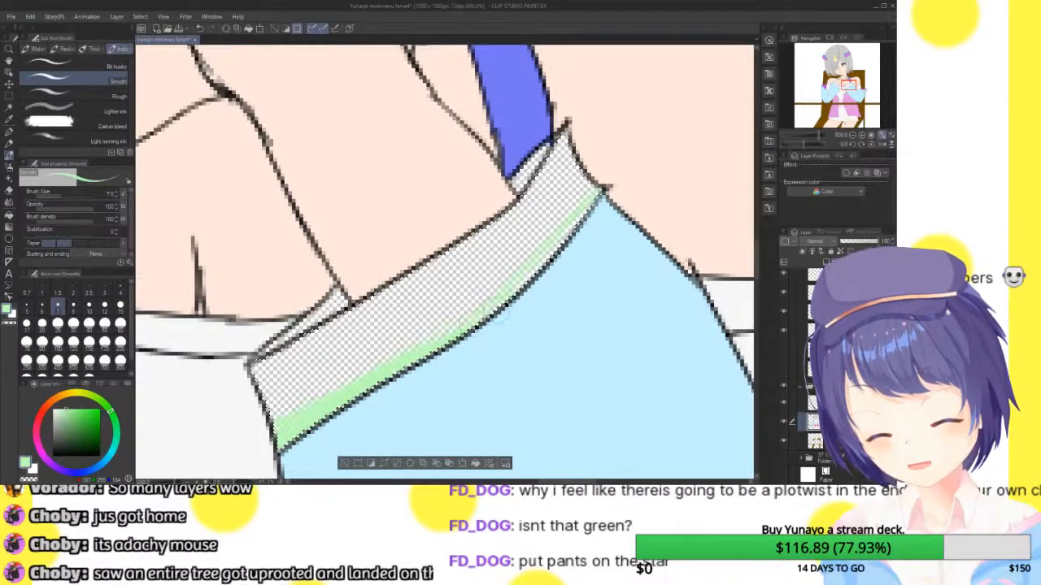
- Try blending the iris colours with a large Blur brush, and undo the blur strokes
{"action": "left_click_drag", "start_coordinate": [850, 82], "coordinate": [856, 65]}
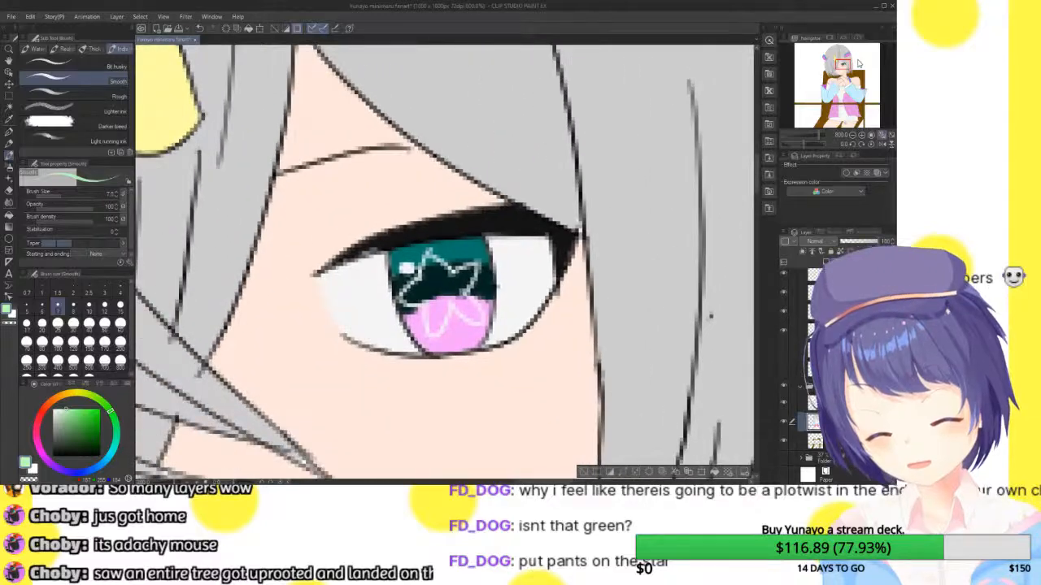
{"action": "left_click", "coordinate": [9, 202]}
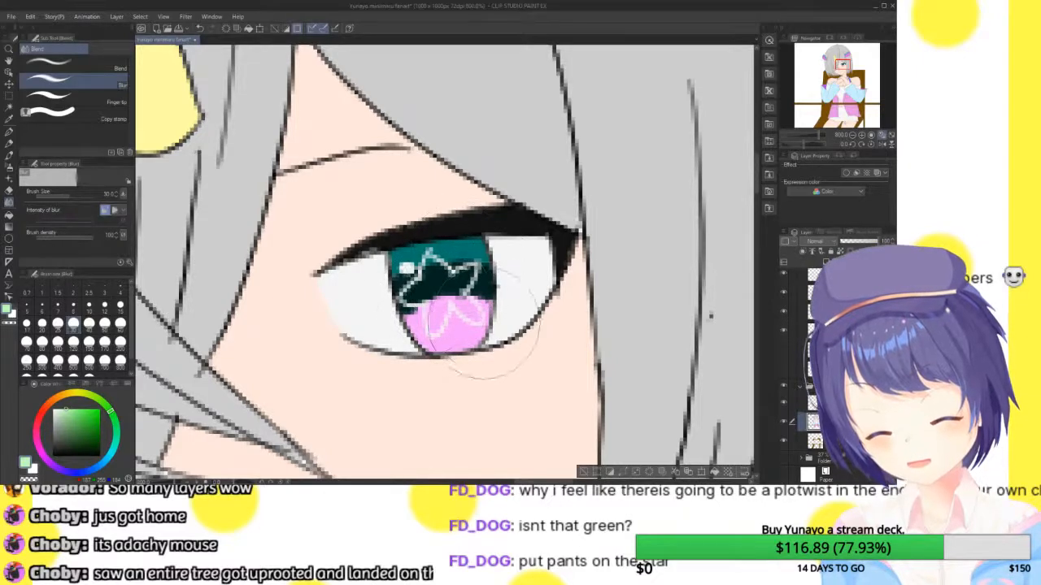
{"action": "mouse_move", "coordinate": [415, 303]}
{"action": "left_mouse_down"}
{"action": "mouse_move", "coordinate": [402, 275]}
{"action": "mouse_move", "coordinate": [466, 282]}
{"action": "mouse_move", "coordinate": [474, 310]}
{"action": "mouse_move", "coordinate": [473, 285]}
{"action": "mouse_move", "coordinate": [433, 322]}
{"action": "mouse_move", "coordinate": [461, 290]}
{"action": "mouse_move", "coordinate": [472, 244]}
{"action": "left_mouse_up"}
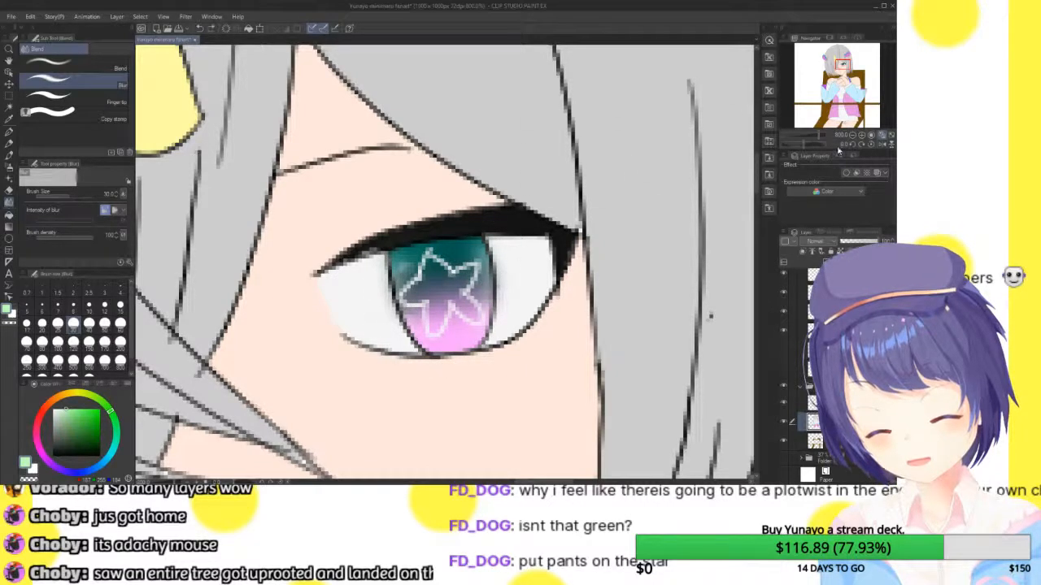
{"action": "key", "text": "ctrl+z"}
{"action": "key", "text": "ctrl+z"}
{"action": "key", "text": "ctrl+z"}
{"action": "key", "text": "ctrl+z"}
{"action": "key", "text": "ctrl+z"}
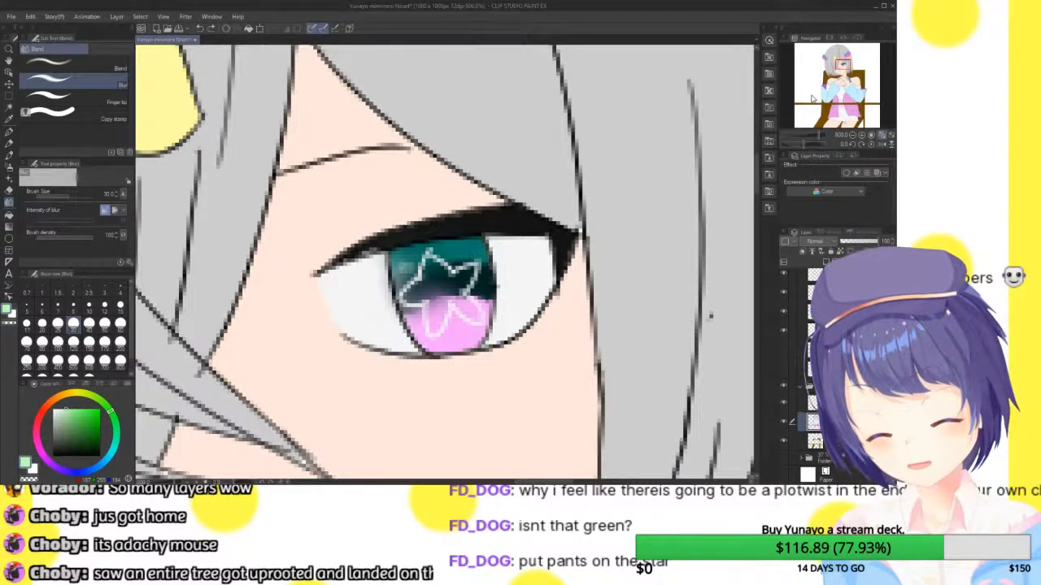
- Soften the boundary between the dark teal and pink parts of the iris using the Blur brush at size 3.7
{"action": "left_click_drag", "start_coordinate": [68, 197], "coordinate": [56, 196]}
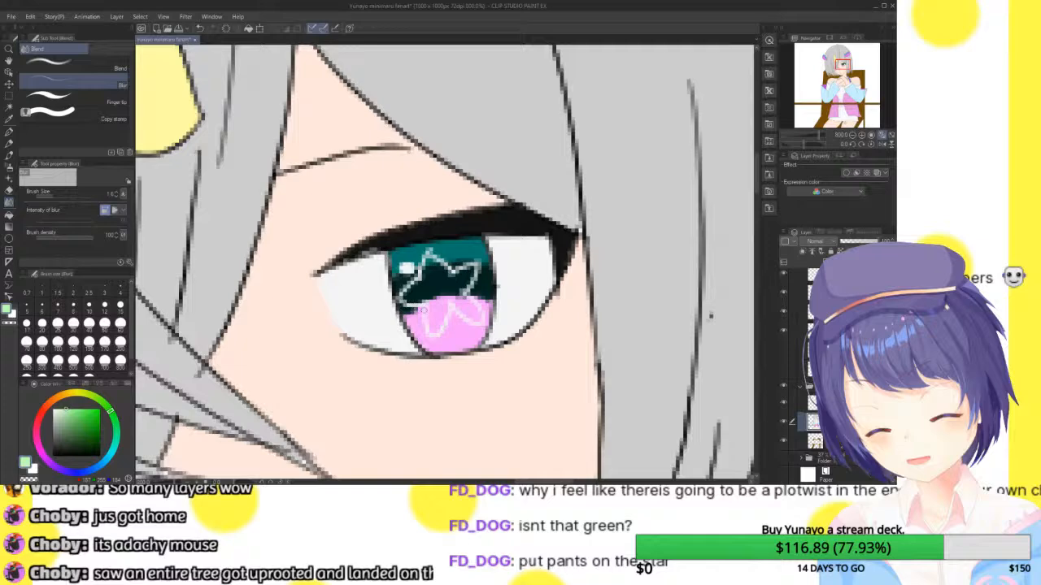
{"action": "left_click", "coordinate": [53, 197]}
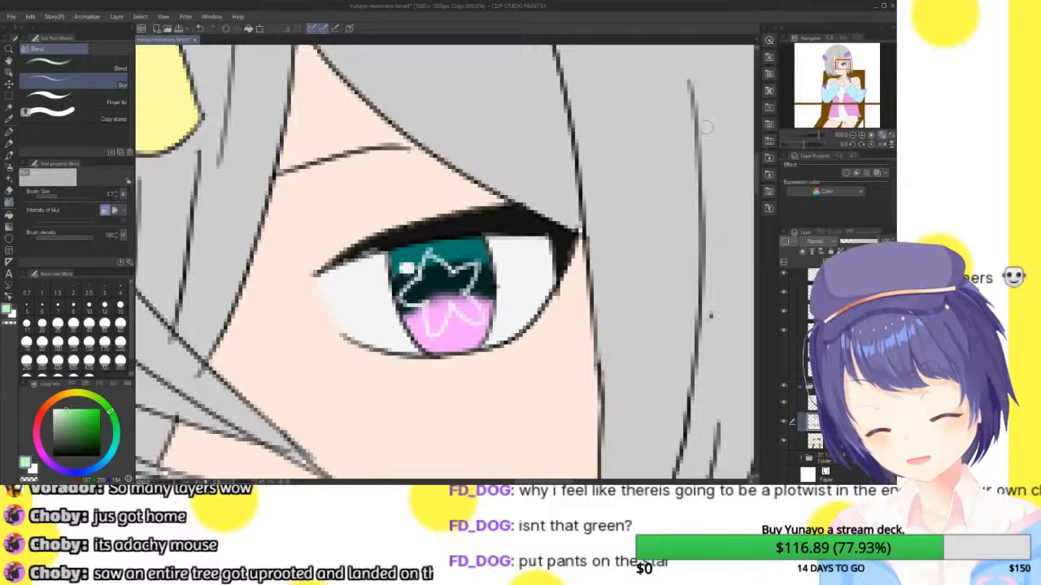
- Try widening the cuff's light green stripe with the Smooth brush without a selection, and undo the strokes
{"action": "left_click_drag", "start_coordinate": [843, 66], "coordinate": [851, 85]}
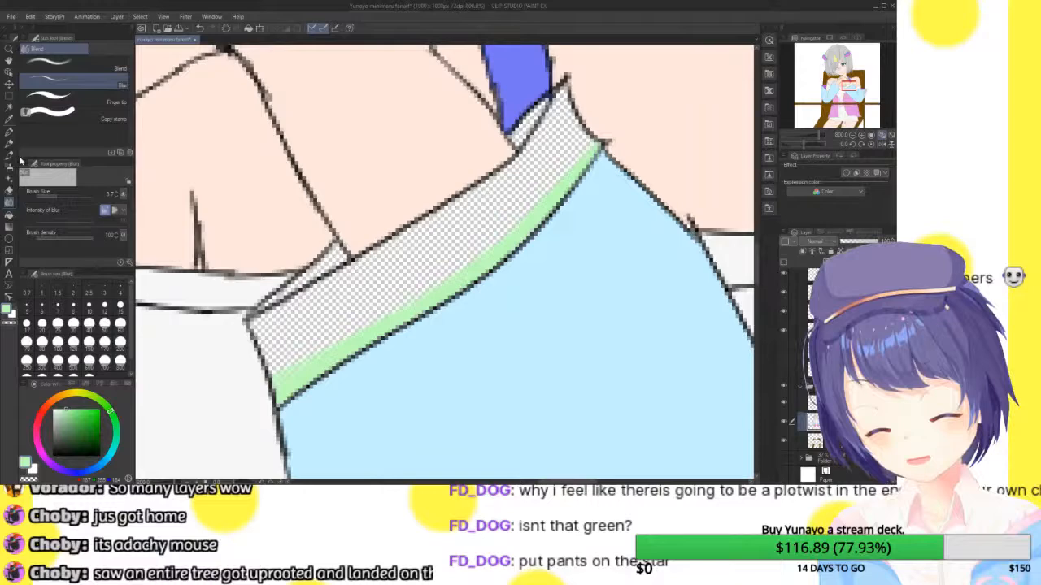
{"action": "left_click", "coordinate": [9, 155]}
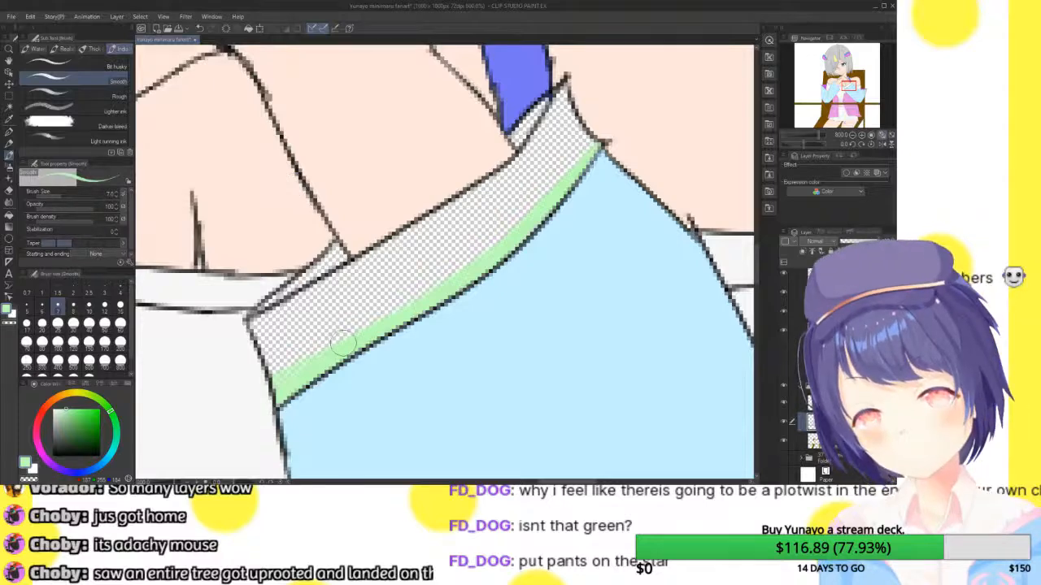
{"action": "left_click_drag", "start_coordinate": [240, 398], "coordinate": [459, 264]}
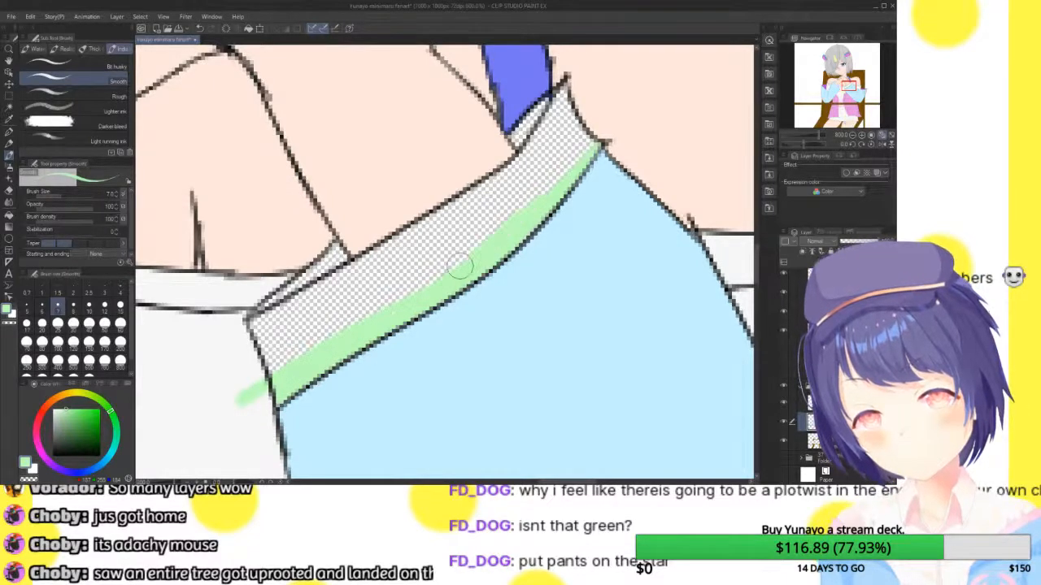
{"action": "key", "text": "ctrl+z"}
{"action": "key", "text": "ctrl+z"}
- Auto-select the cuff while the colour layer is hidden, show the layer again and widen the light green stripe inside the selection
{"action": "left_click", "coordinate": [784, 422]}
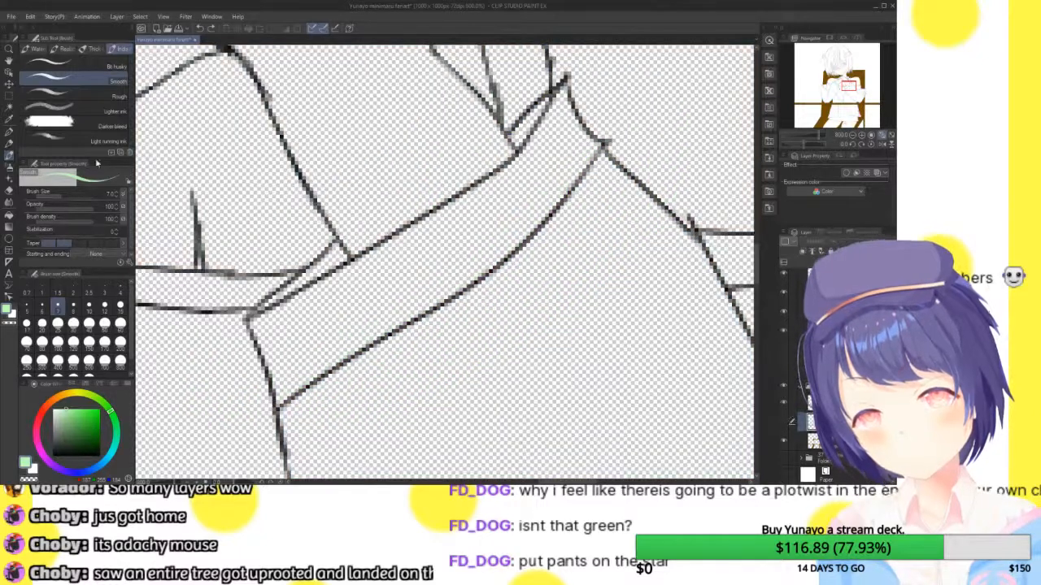
{"action": "left_click", "coordinate": [9, 108]}
{"action": "left_click", "coordinate": [392, 296]}
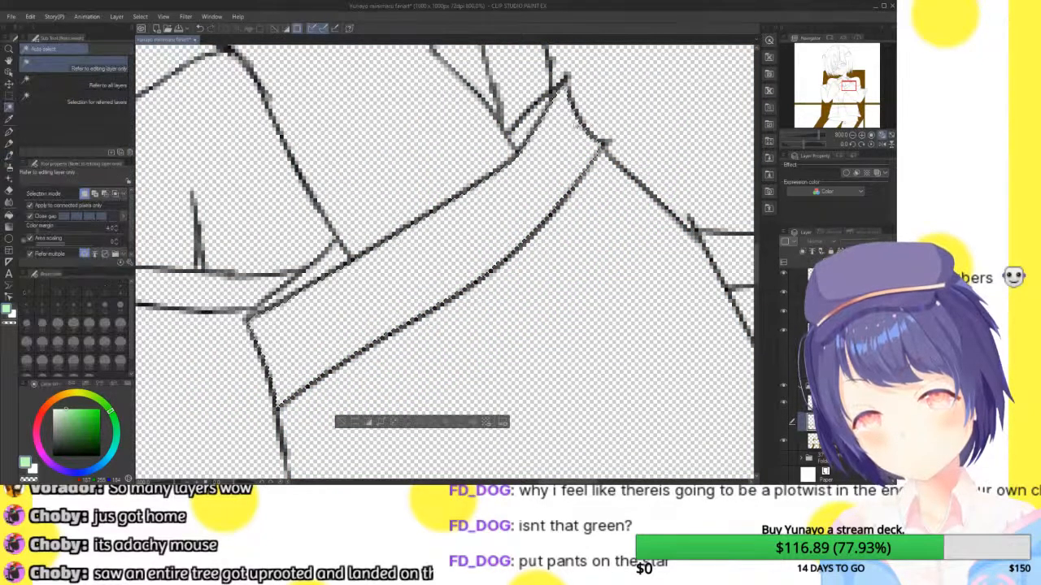
{"action": "left_click", "coordinate": [783, 422]}
{"action": "key", "text": "b"}
{"action": "mouse_move", "coordinate": [320, 357]}
{"action": "left_mouse_down"}
{"action": "mouse_move", "coordinate": [471, 263]}
{"action": "mouse_move", "coordinate": [565, 168]}
{"action": "left_mouse_up"}
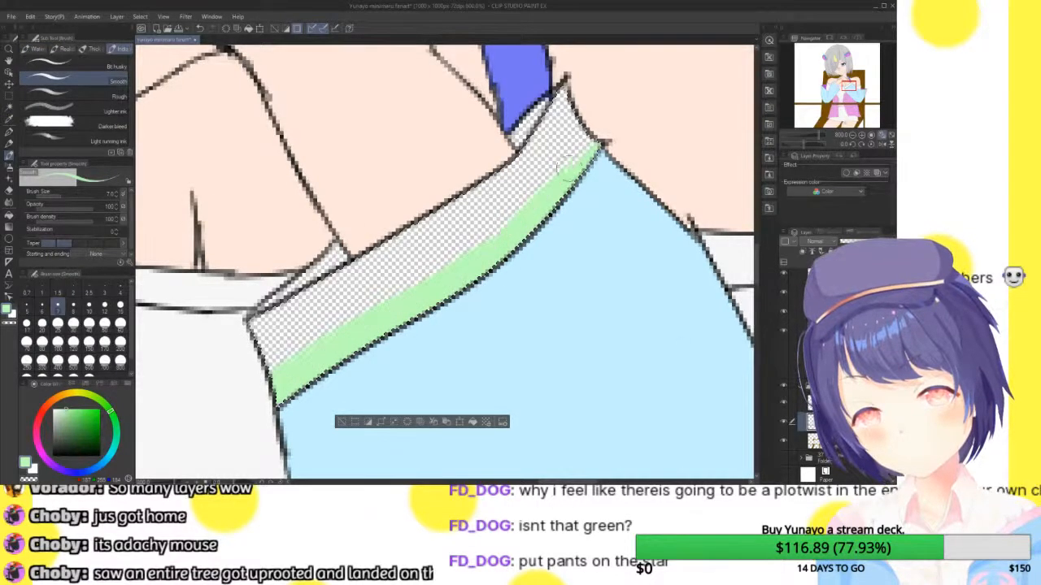
- Paint a pale yellow stripe beside the cuff's green one and cover the rest of the selected cuff with pale pink, using Smooth at size 7
{"action": "left_click", "coordinate": [78, 396]}
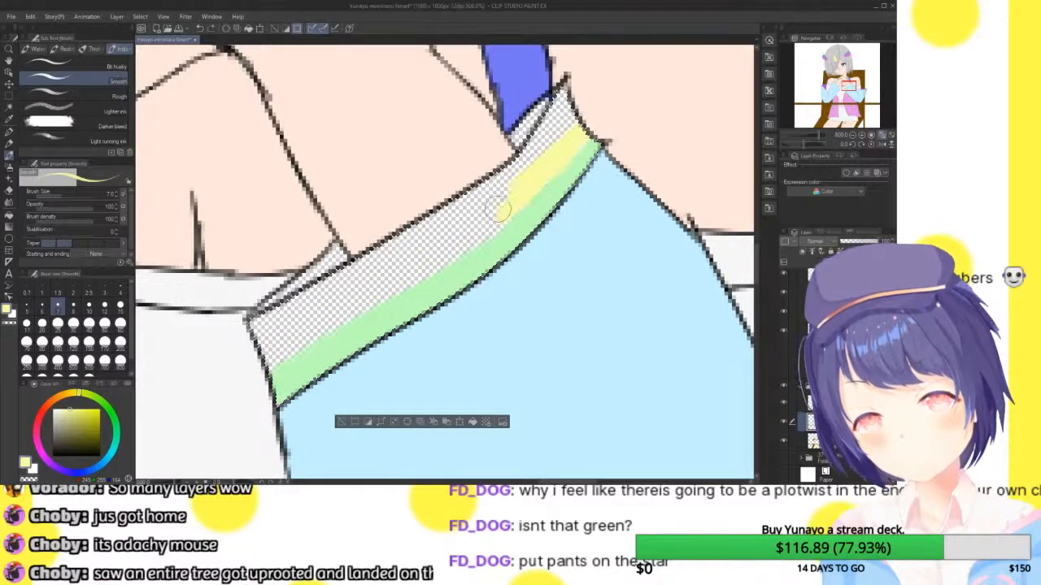
{"action": "left_click_drag", "start_coordinate": [482, 233], "coordinate": [492, 218]}
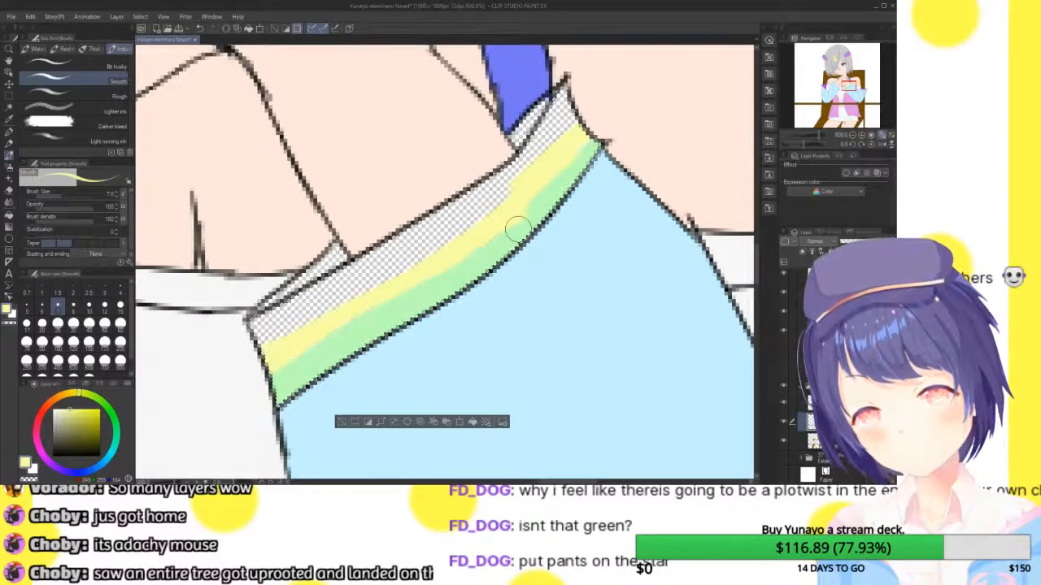
{"action": "left_click", "coordinate": [40, 449]}
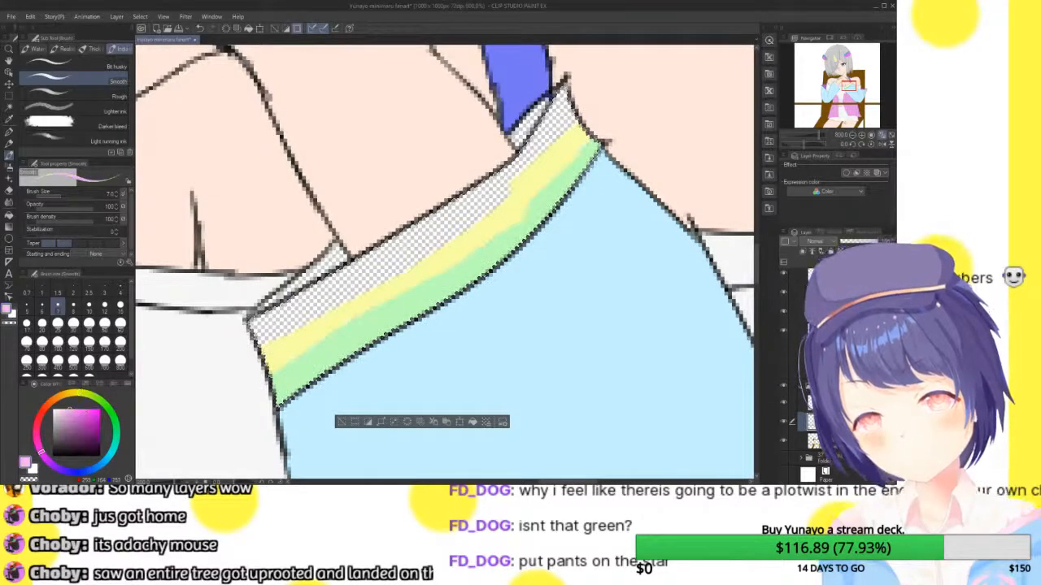
{"action": "left_click_drag", "start_coordinate": [350, 276], "coordinate": [248, 335]}
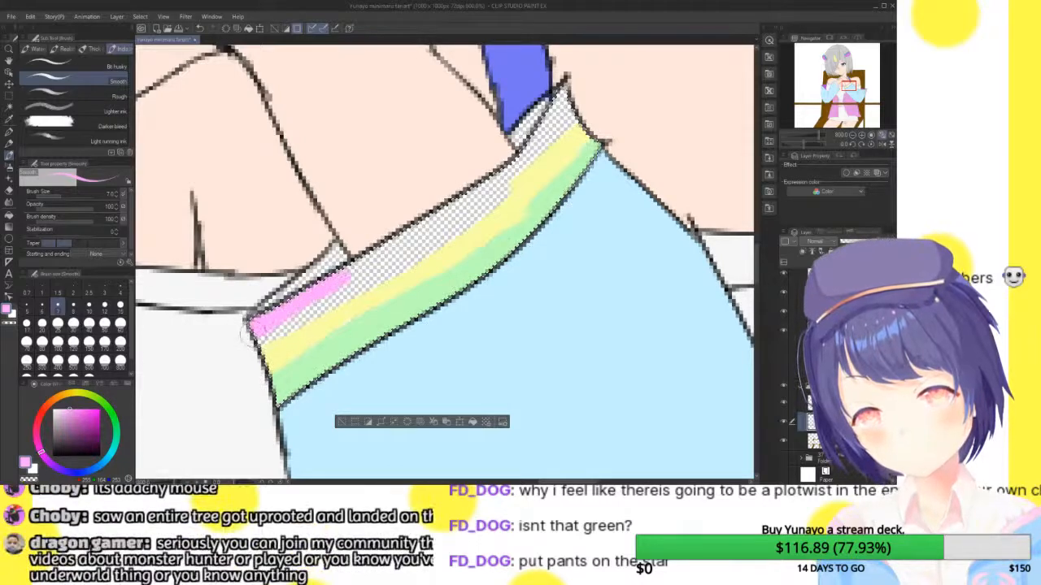
{"action": "key", "text": "ctrl+z"}
{"action": "key", "text": "ctrl+z"}
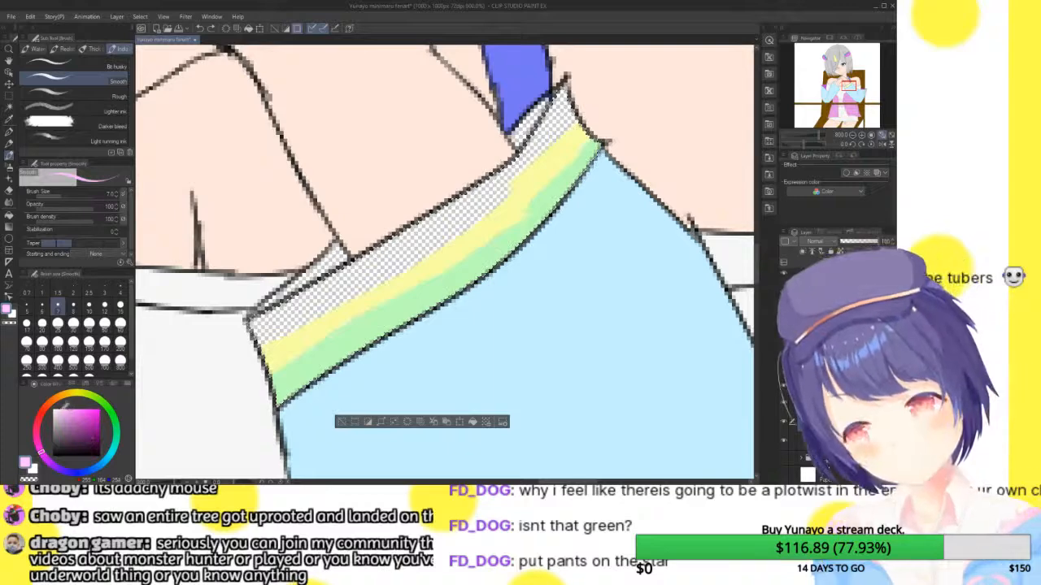
{"action": "left_click_drag", "start_coordinate": [297, 308], "coordinate": [246, 328]}
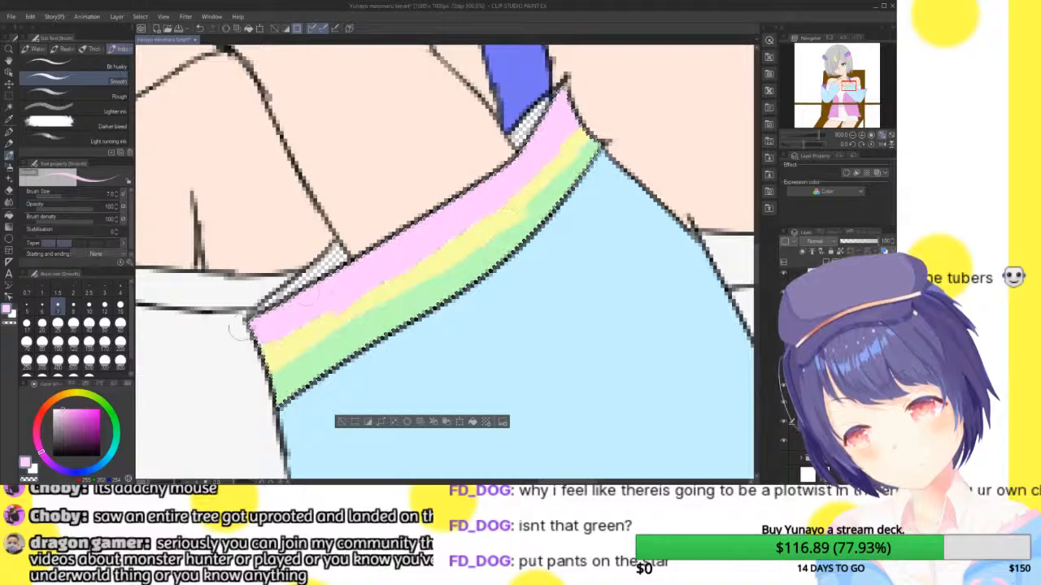
- Try blurring the cuff's pink, yellow and green stripes with the Blur brush at size 20.4, and undo the strokes
{"action": "left_click", "coordinate": [10, 214]}
{"action": "left_click_drag", "start_coordinate": [59, 195], "coordinate": [111, 203]}
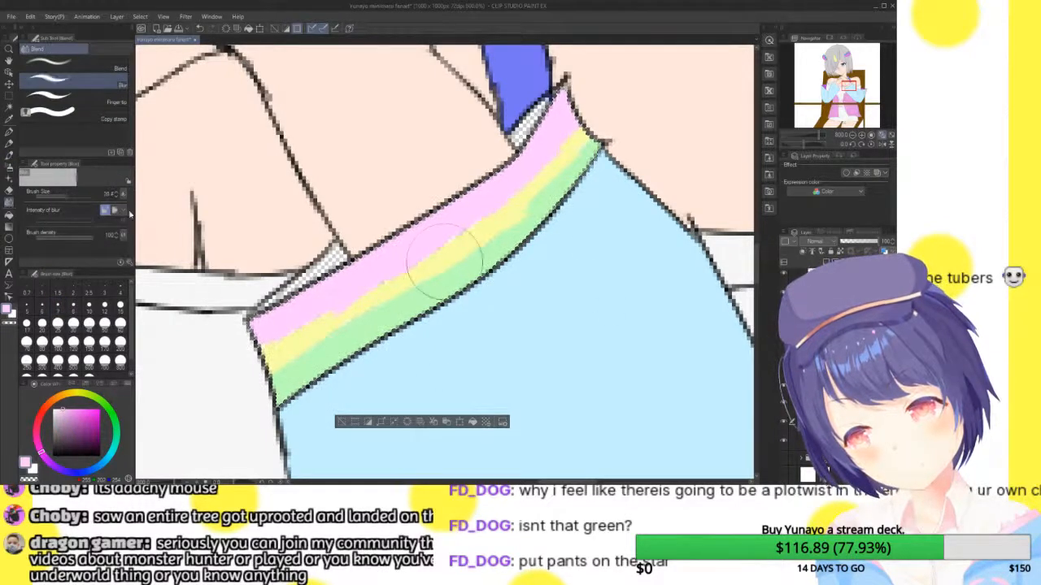
{"action": "mouse_move", "coordinate": [274, 350]}
{"action": "left_mouse_down"}
{"action": "mouse_move", "coordinate": [294, 369]}
{"action": "mouse_move", "coordinate": [311, 331]}
{"action": "left_mouse_up"}
{"action": "mouse_move", "coordinate": [444, 244]}
{"action": "left_mouse_down"}
{"action": "mouse_move", "coordinate": [507, 244]}
{"action": "mouse_move", "coordinate": [567, 191]}
{"action": "left_mouse_up"}
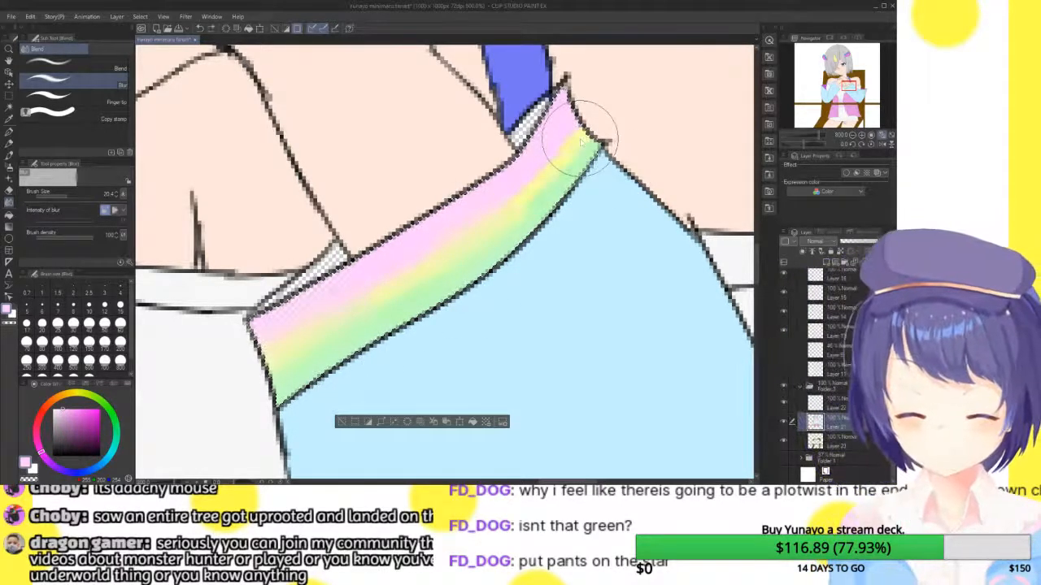
{"action": "key", "text": "ctrl+z"}
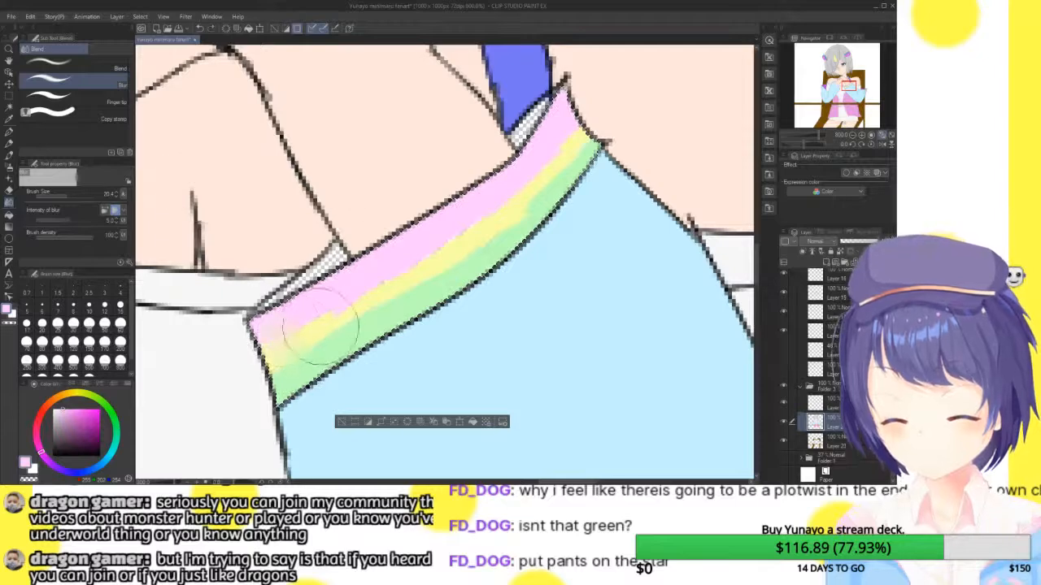
{"action": "left_click_drag", "start_coordinate": [296, 346], "coordinate": [299, 333]}
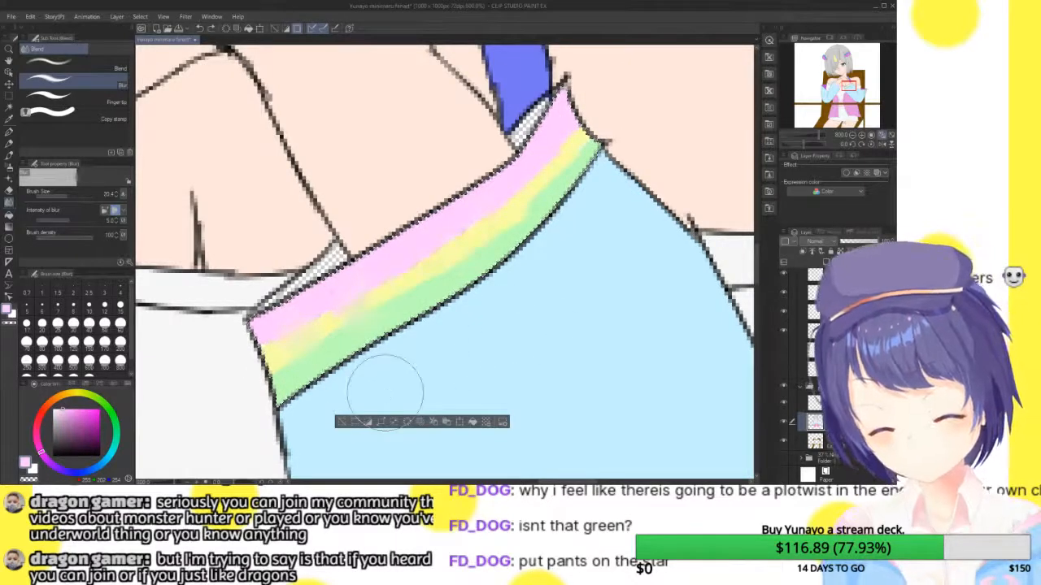
- Soften the boundaries between the cuff's three stripes using the Blend tool at size 6.5, and clear the selection
{"action": "left_click", "coordinate": [116, 67]}
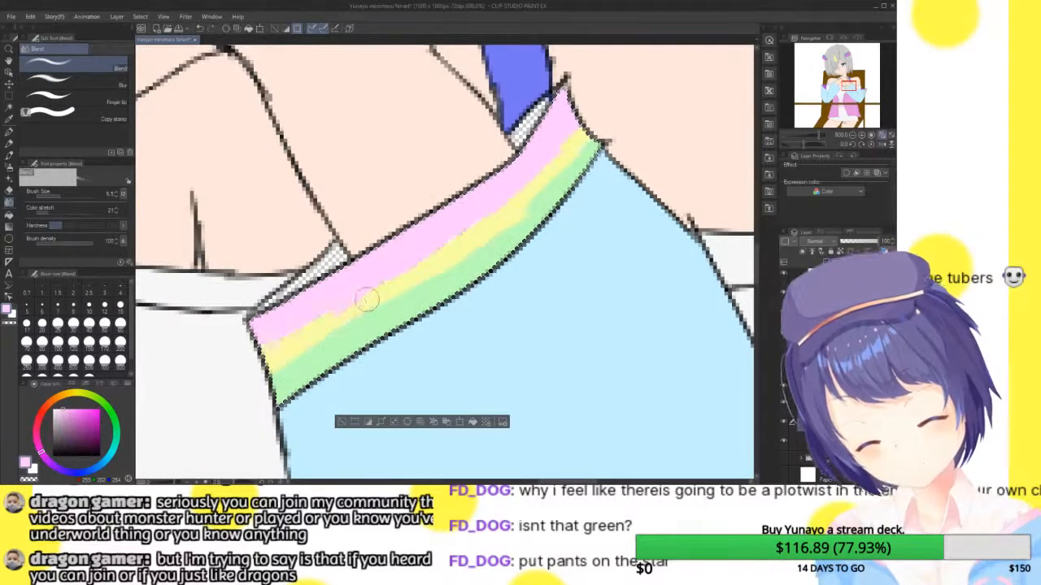
{"action": "left_click_drag", "start_coordinate": [363, 302], "coordinate": [436, 243]}
{"action": "left_click_drag", "start_coordinate": [399, 271], "coordinate": [488, 225]}
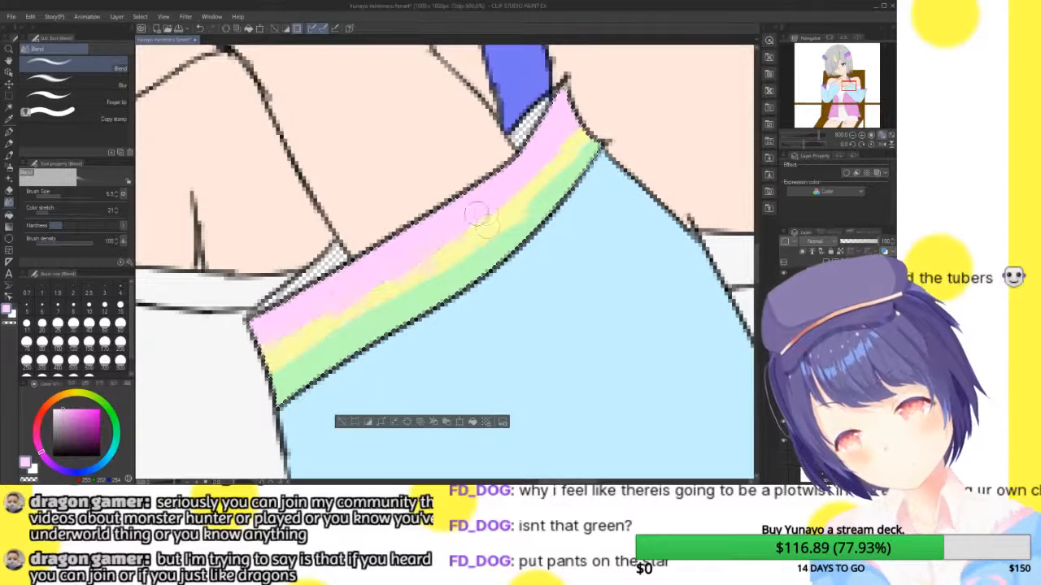
{"action": "mouse_move", "coordinate": [541, 158]}
{"action": "left_mouse_down"}
{"action": "mouse_move", "coordinate": [573, 130]}
{"action": "mouse_move", "coordinate": [588, 150]}
{"action": "mouse_move", "coordinate": [540, 209]}
{"action": "mouse_move", "coordinate": [496, 223]}
{"action": "mouse_move", "coordinate": [463, 264]}
{"action": "mouse_move", "coordinate": [307, 333]}
{"action": "left_mouse_up"}
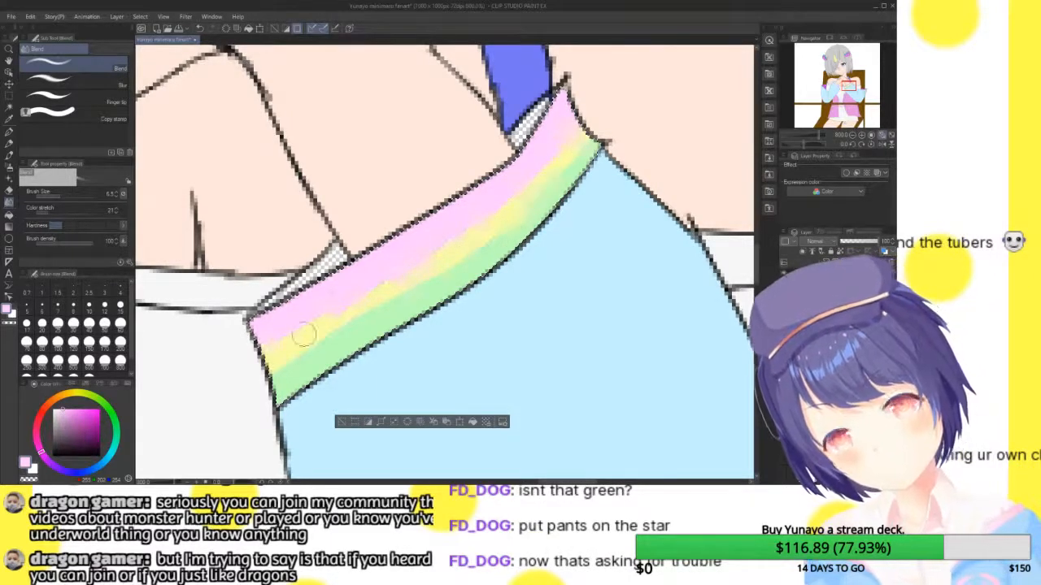
{"action": "key", "text": "ctrl+d"}
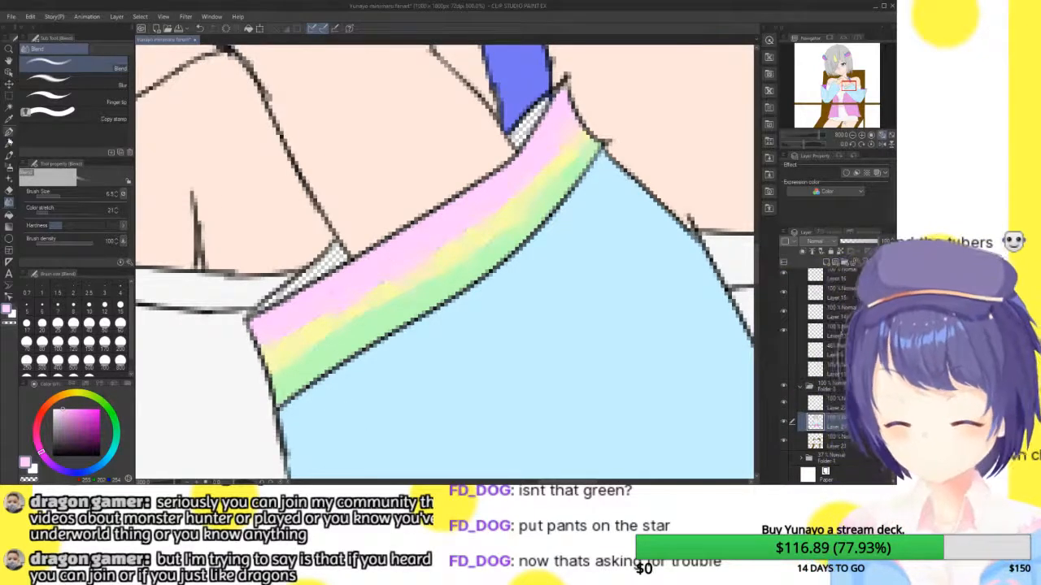
- Auto-select the two small inner openings of the cuff, paint them pale pink with the Smooth brush, and clear the selection
{"action": "key", "text": "w"}
{"action": "key", "text": "ctrl+z"}
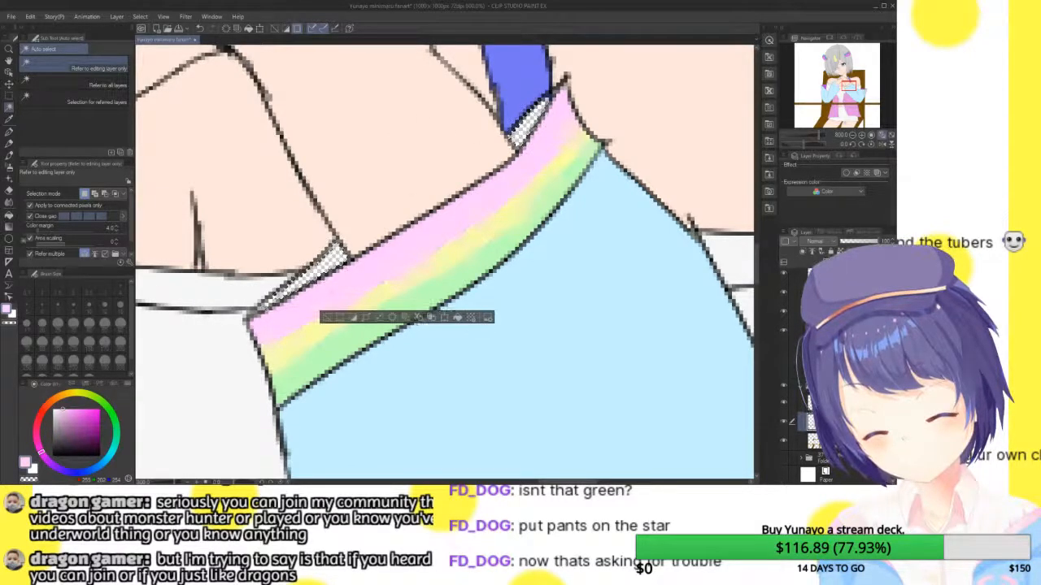
{"action": "left_click", "coordinate": [8, 154]}
{"action": "mouse_move", "coordinate": [288, 289]}
{"action": "left_mouse_down"}
{"action": "mouse_move", "coordinate": [362, 240]}
{"action": "mouse_move", "coordinate": [609, 63]}
{"action": "left_mouse_up"}
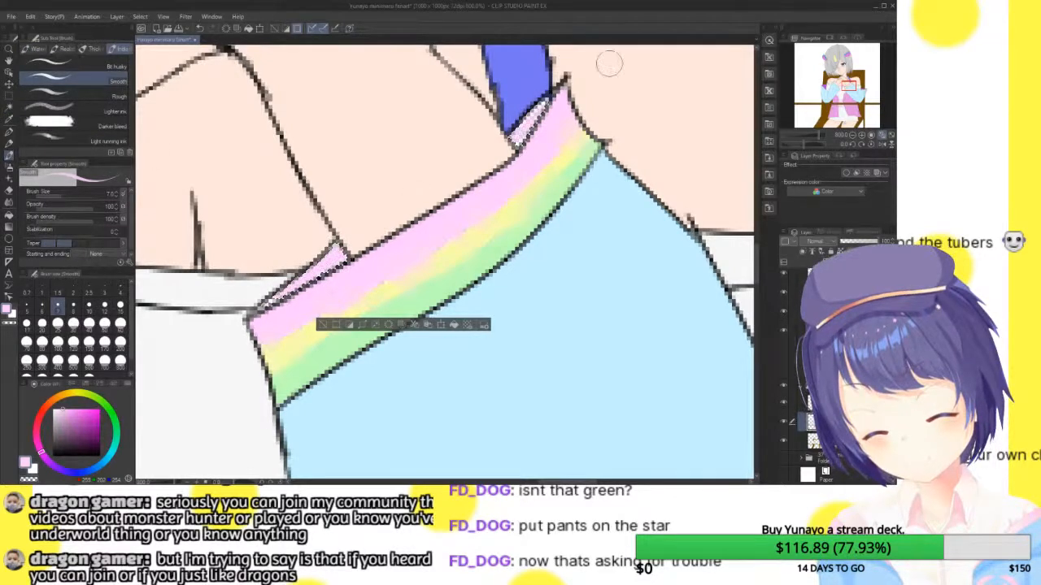
{"action": "left_click", "coordinate": [323, 324]}
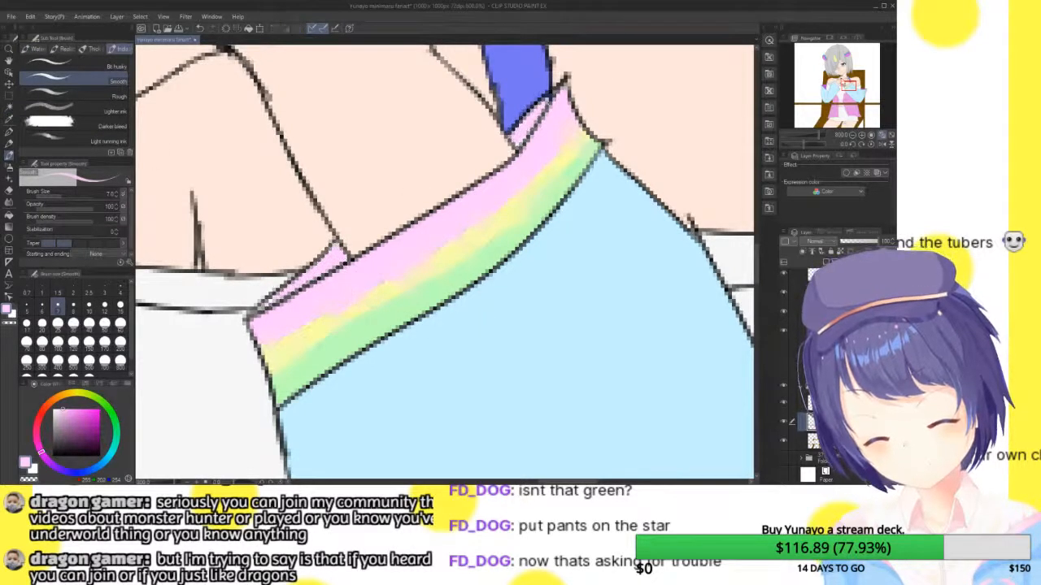
- Auto-select the uncoloured cuff on the other sleeve and paint a light green stripe along its blue edge, sampling the green from the finished cuff
{"action": "left_click_drag", "start_coordinate": [850, 86], "coordinate": [837, 84]}
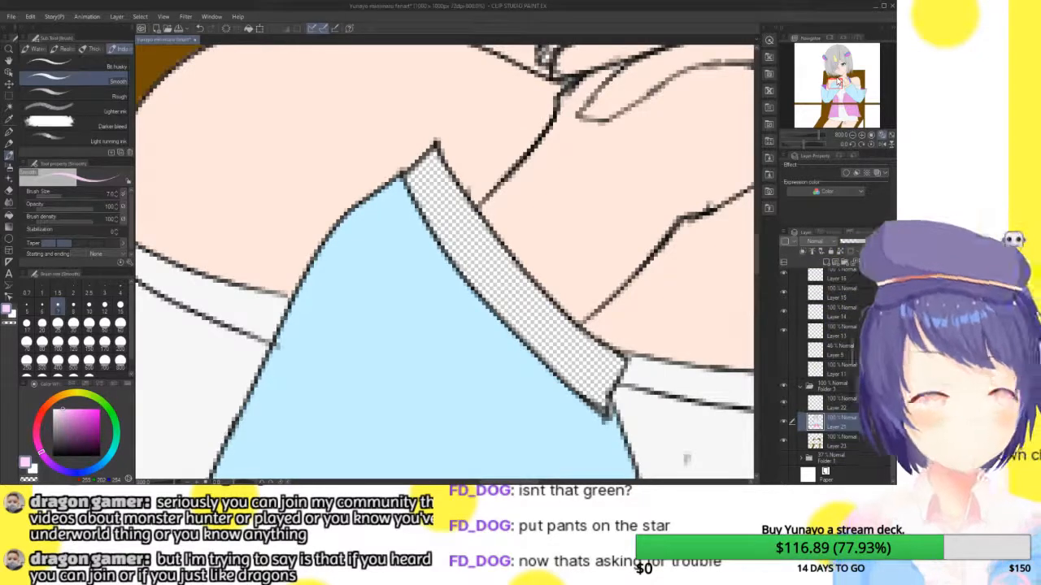
{"action": "left_click", "coordinate": [9, 107]}
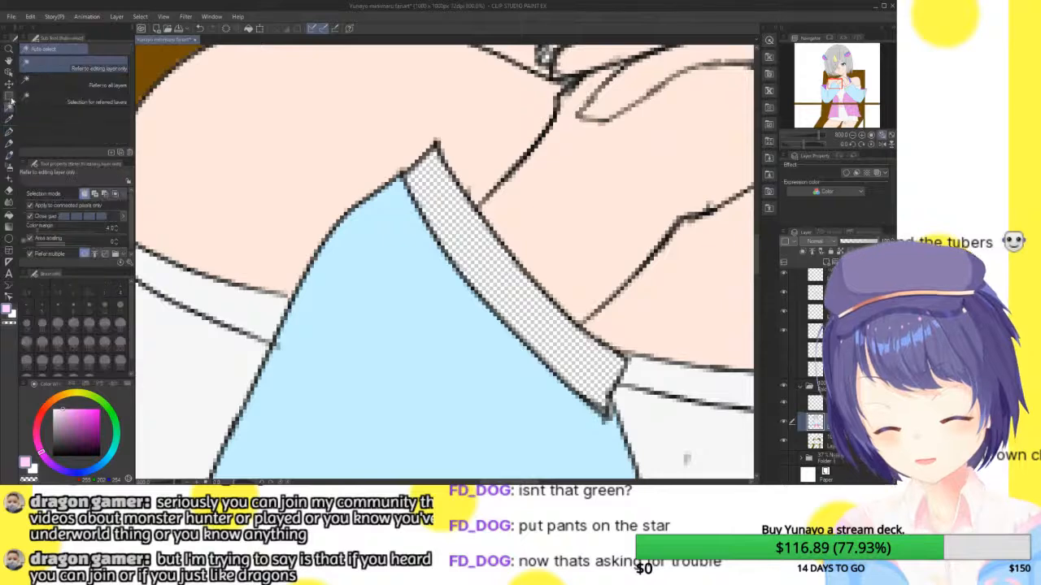
{"action": "left_click", "coordinate": [606, 399]}
{"action": "mouse_move", "coordinate": [842, 80]}
{"action": "left_mouse_down"}
{"action": "mouse_move", "coordinate": [835, 86]}
{"action": "mouse_move", "coordinate": [846, 85]}
{"action": "left_mouse_up"}
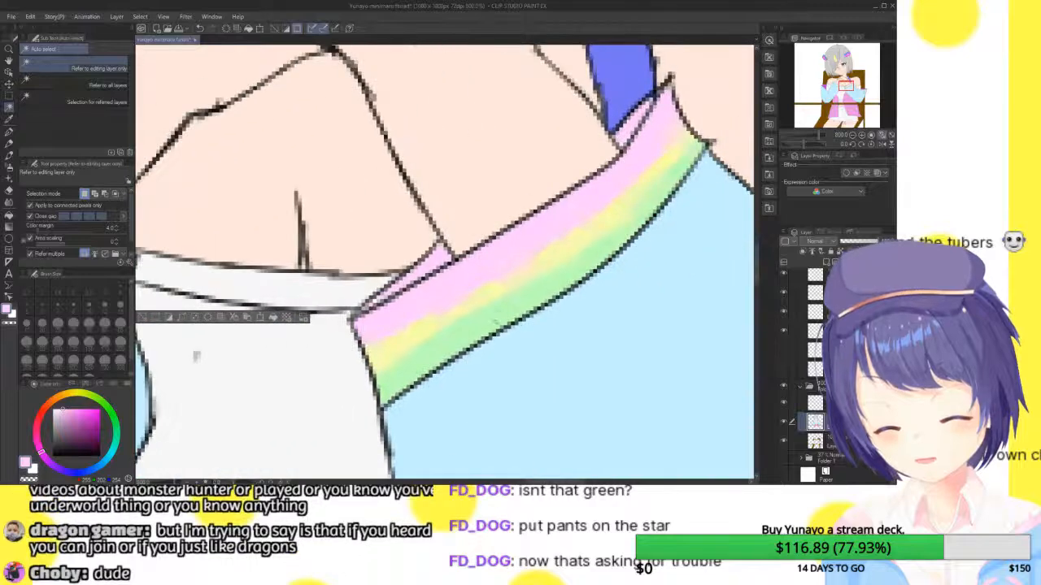
{"action": "left_click", "coordinate": [489, 318], "text": "alt"}
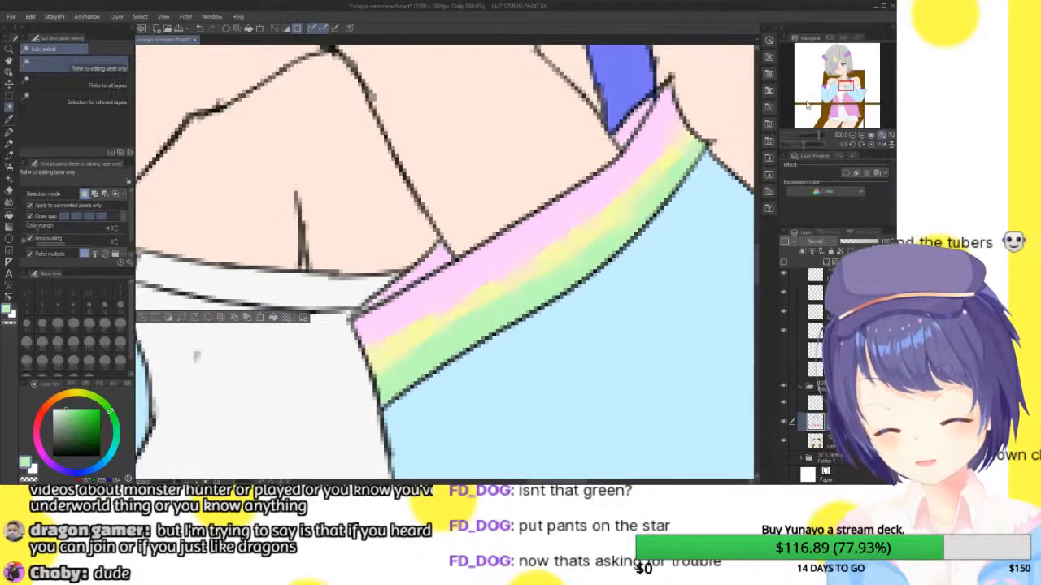
{"action": "left_click_drag", "start_coordinate": [848, 86], "coordinate": [838, 83]}
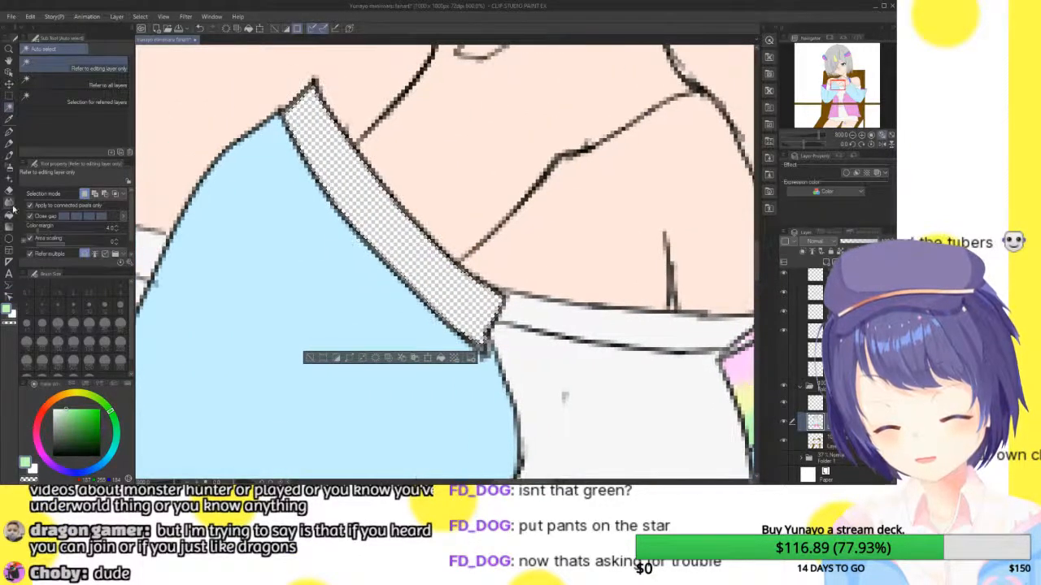
{"action": "left_click", "coordinate": [8, 154]}
{"action": "mouse_move", "coordinate": [282, 114]}
{"action": "left_mouse_down"}
{"action": "mouse_move", "coordinate": [362, 224]}
{"action": "mouse_move", "coordinate": [478, 335]}
{"action": "left_mouse_up"}
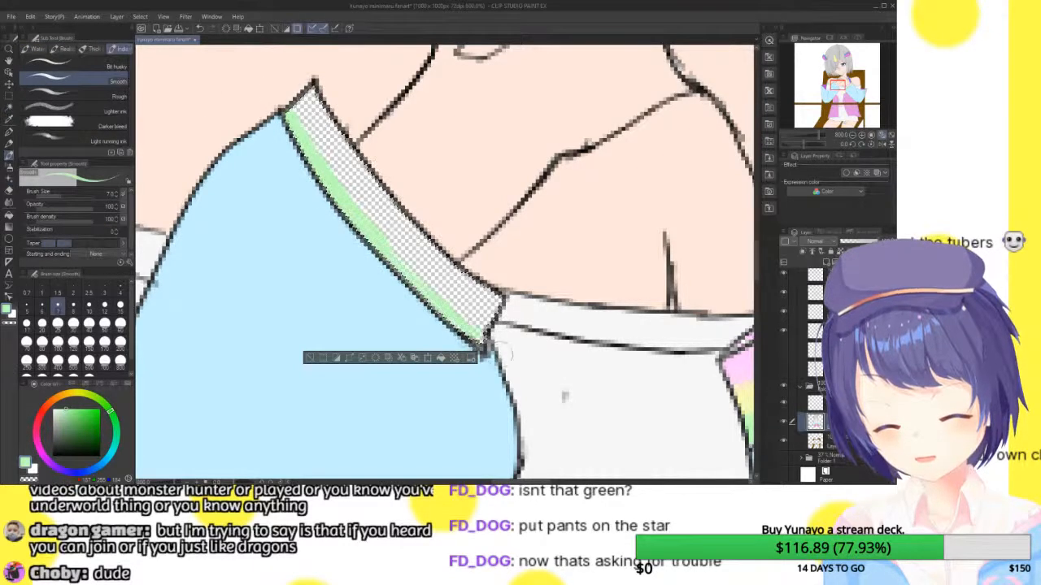
{"action": "mouse_move", "coordinate": [366, 237]}
{"action": "left_mouse_down"}
{"action": "mouse_move", "coordinate": [466, 341]}
{"action": "mouse_move", "coordinate": [419, 293]}
{"action": "mouse_move", "coordinate": [488, 349]}
{"action": "left_mouse_up"}
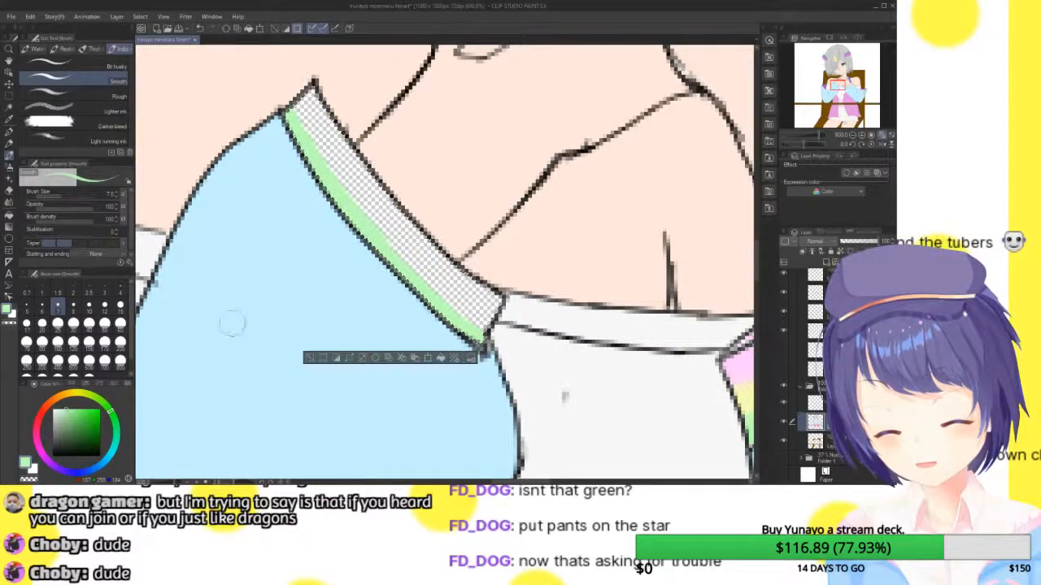
- Sample the pale yellow from the finished cuff and paint a yellow stripe beside the green one on the selected cuff
{"action": "mouse_move", "coordinate": [569, 350]}
{"action": "left_mouse_down"}
{"action": "mouse_move", "coordinate": [364, 288]}
{"action": "mouse_move", "coordinate": [385, 309]}
{"action": "left_mouse_up"}
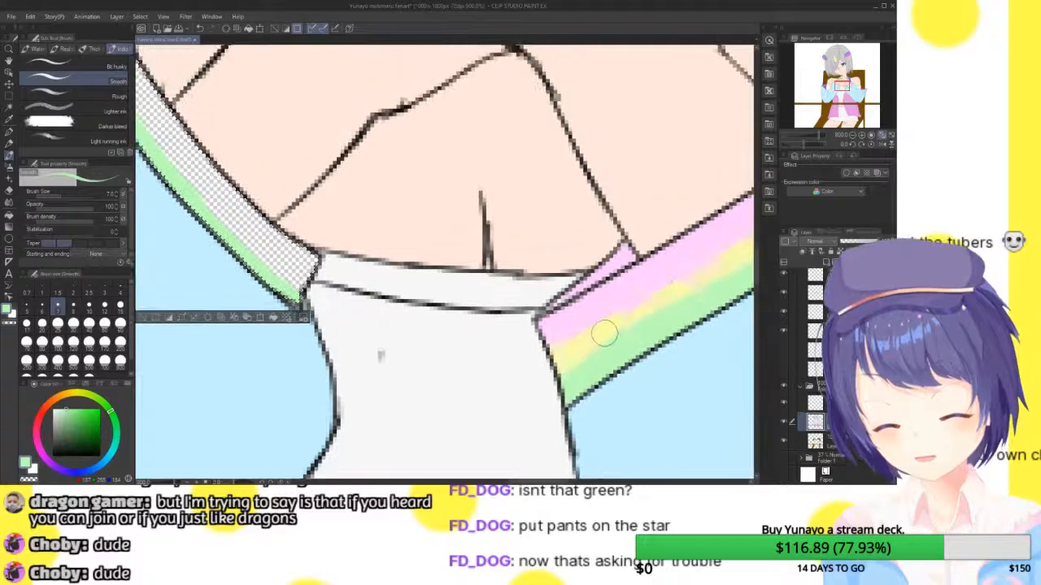
{"action": "left_click", "coordinate": [602, 331], "text": "alt"}
{"action": "left_click_drag", "start_coordinate": [312, 273], "coordinate": [619, 354]}
- Sample the pale pink from the finished cuff and cover the remaining uncoloured strip of the selected cuff with it
{"action": "mouse_move", "coordinate": [419, 146]}
{"action": "left_mouse_down"}
{"action": "mouse_move", "coordinate": [529, 300]}
{"action": "mouse_move", "coordinate": [623, 377]}
{"action": "mouse_move", "coordinate": [586, 344]}
{"action": "mouse_move", "coordinate": [195, 157]}
{"action": "left_mouse_up"}
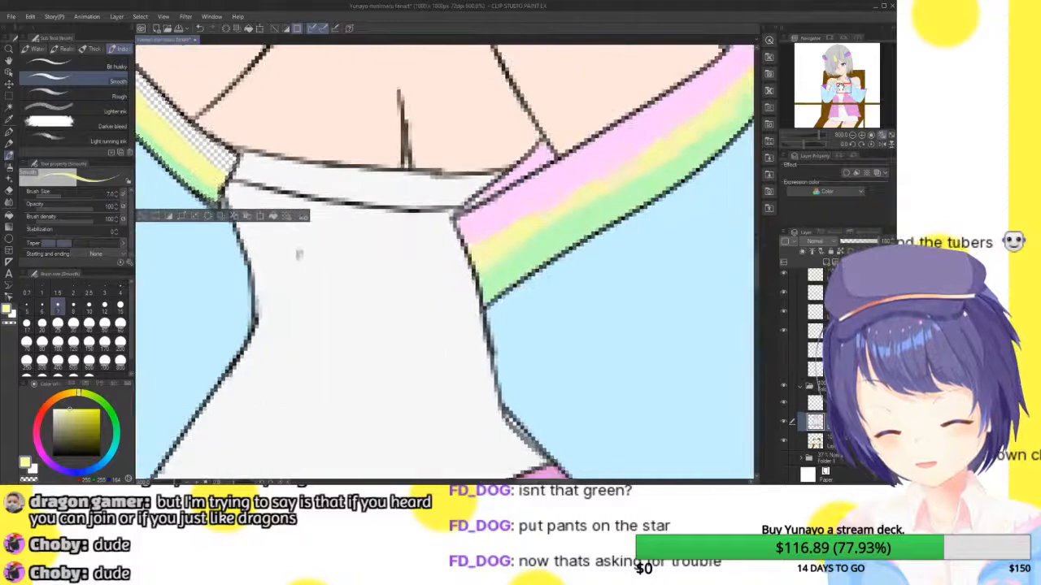
{"action": "left_click", "coordinate": [561, 180], "text": "alt"}
{"action": "left_click_drag", "start_coordinate": [297, 254], "coordinate": [523, 417]}
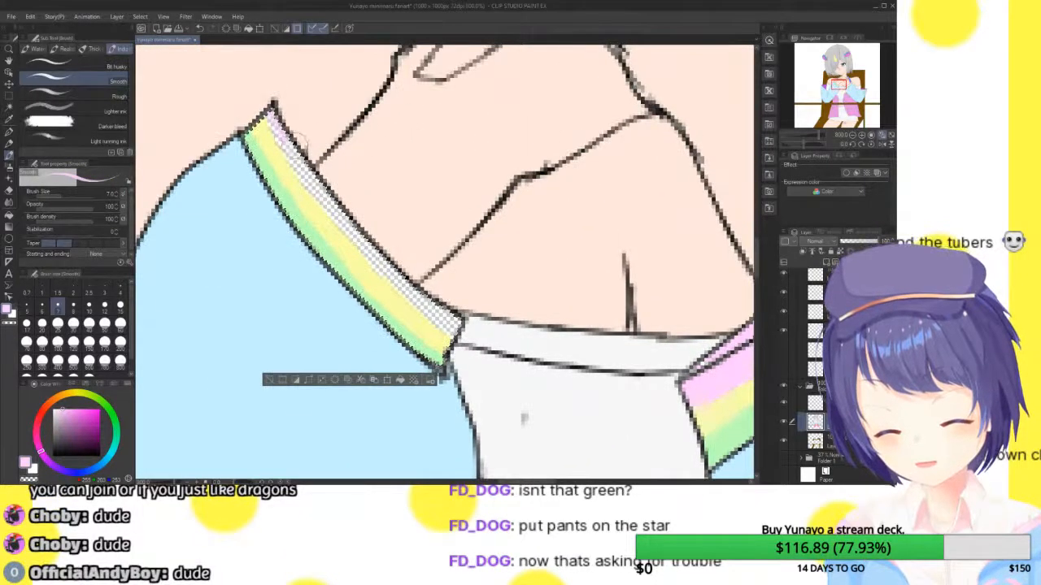
{"action": "mouse_move", "coordinate": [270, 114]}
{"action": "left_mouse_down"}
{"action": "mouse_move", "coordinate": [325, 207]}
{"action": "mouse_move", "coordinate": [343, 222]}
{"action": "mouse_move", "coordinate": [308, 183]}
{"action": "mouse_move", "coordinate": [435, 297]}
{"action": "left_mouse_up"}
{"action": "left_click_drag", "start_coordinate": [355, 242], "coordinate": [459, 327]}
{"action": "left_click_drag", "start_coordinate": [377, 265], "coordinate": [462, 329]}
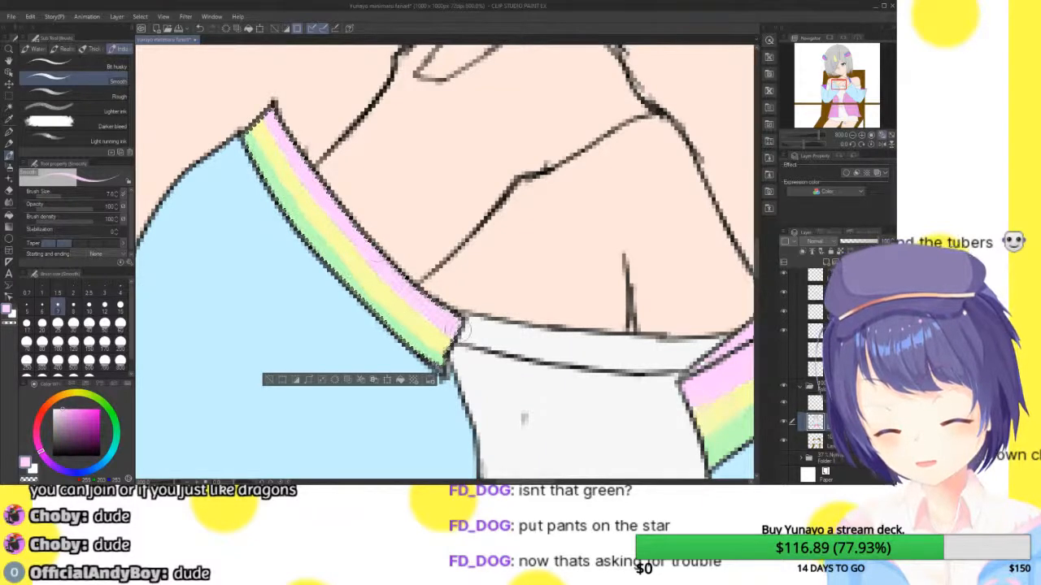
{"action": "left_click_drag", "start_coordinate": [351, 285], "coordinate": [464, 328]}
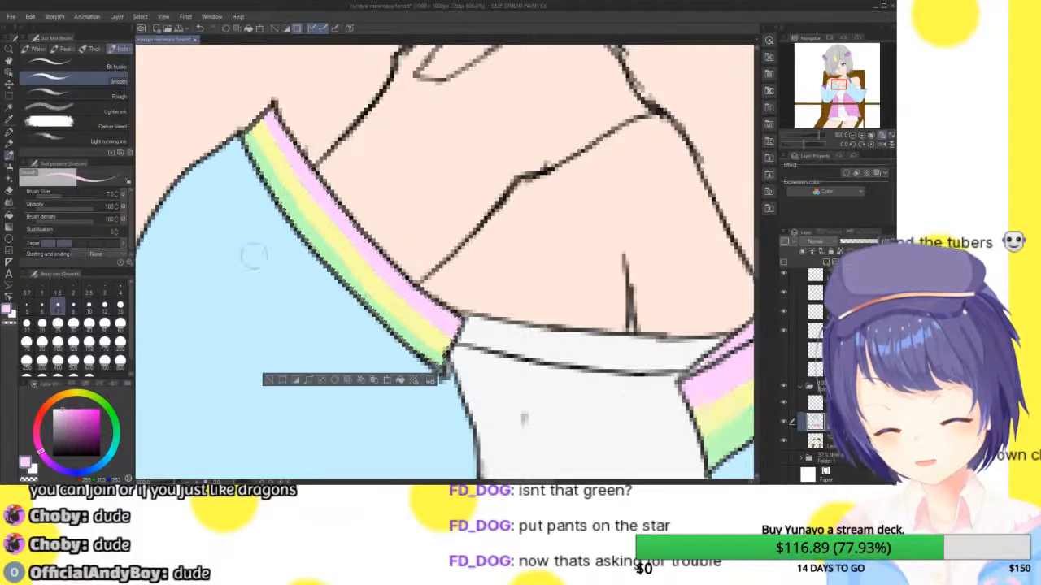
- Blur the second cuff's stripes into each other with the Blur brush at size 20.4 and intensity 5, and clear the selection
{"action": "key", "text": "j"}
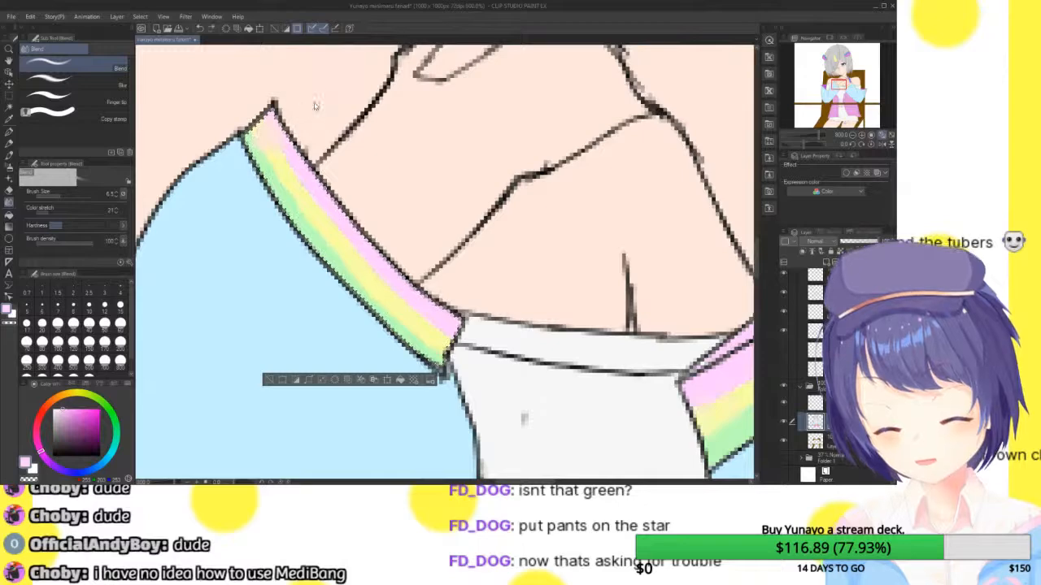
{"action": "left_click", "coordinate": [104, 84]}
{"action": "mouse_move", "coordinate": [274, 117]}
{"action": "left_mouse_down"}
{"action": "mouse_move", "coordinate": [282, 160]}
{"action": "mouse_move", "coordinate": [302, 175]}
{"action": "mouse_move", "coordinate": [300, 193]}
{"action": "mouse_move", "coordinate": [327, 199]}
{"action": "mouse_move", "coordinate": [443, 346]}
{"action": "left_mouse_up"}
{"action": "key", "text": "ctrl+d"}
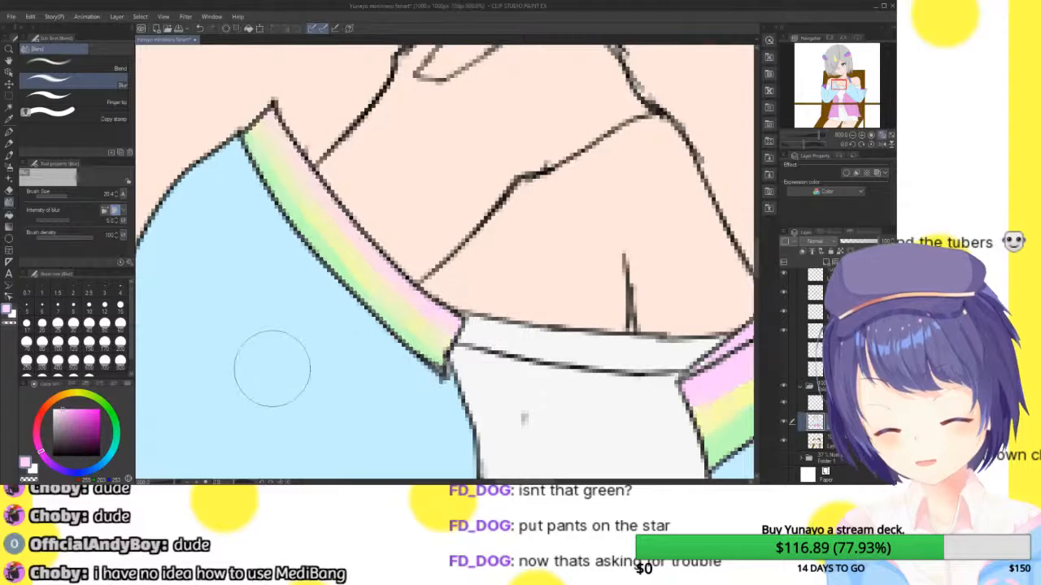
{"action": "left_click", "coordinate": [891, 136]}
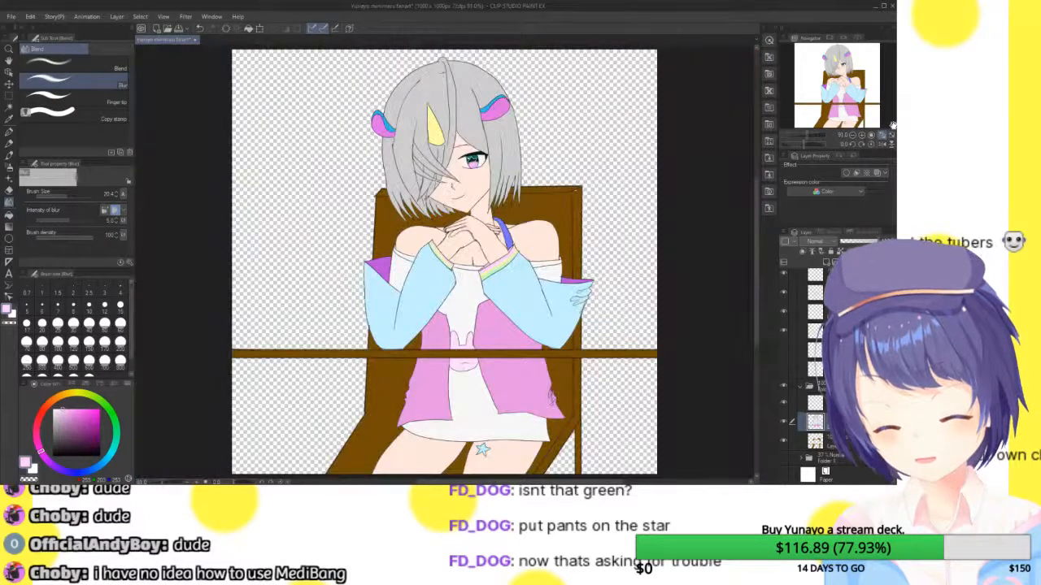
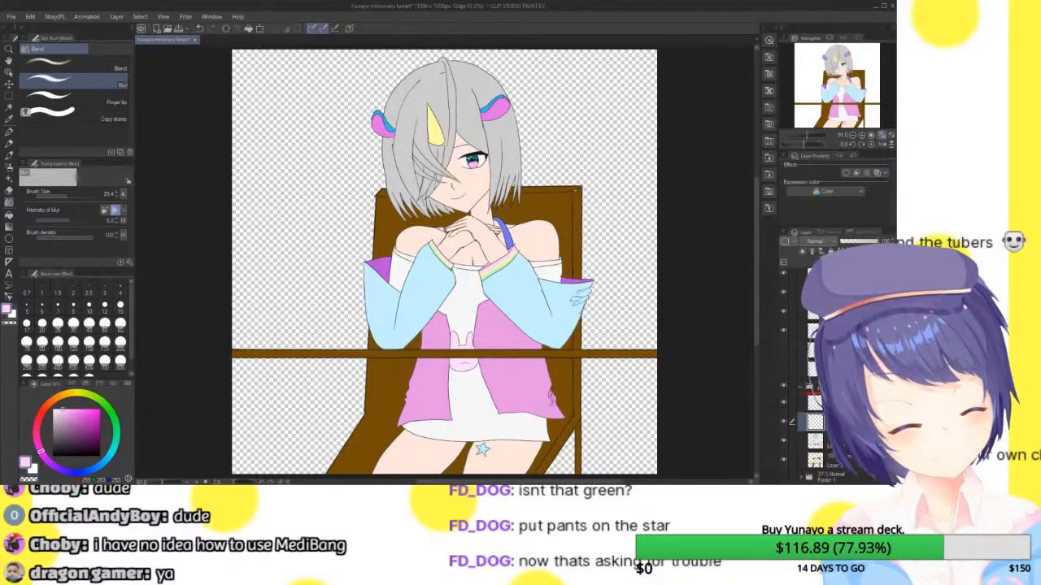
- Prepare a clipped layer named Shading above Folder 2 and ready the Smooth ink brush with a vivid magenta
{"action": "left_click", "coordinate": [846, 402]}
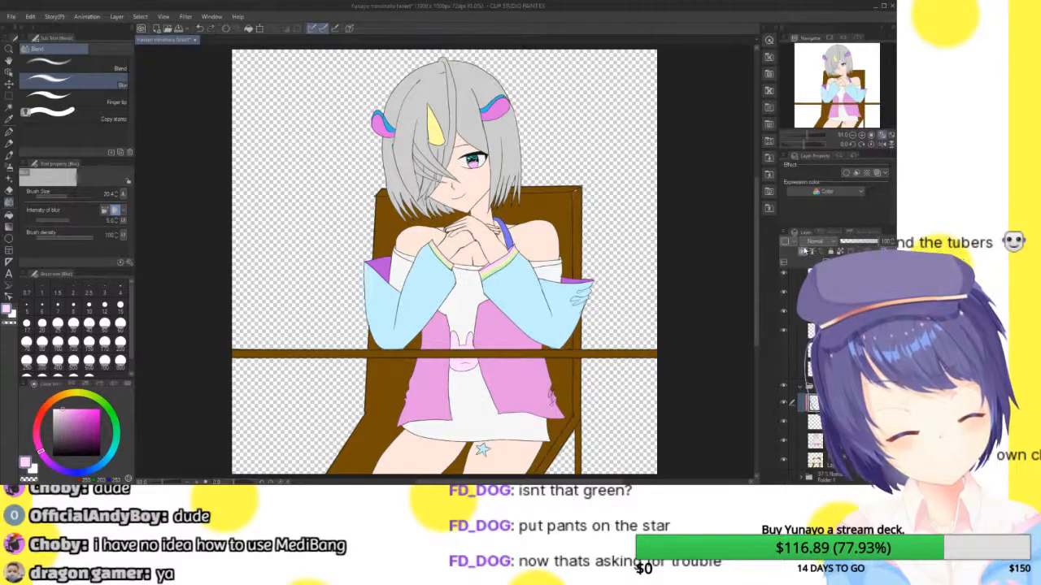
{"action": "left_click", "coordinate": [100, 409]}
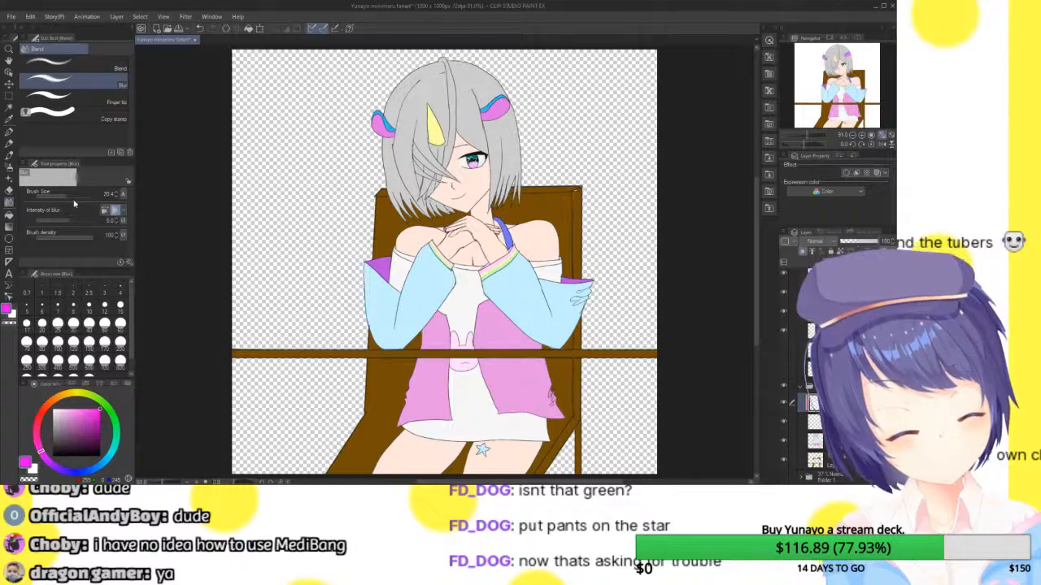
{"action": "left_click_drag", "start_coordinate": [82, 199], "coordinate": [103, 195]}
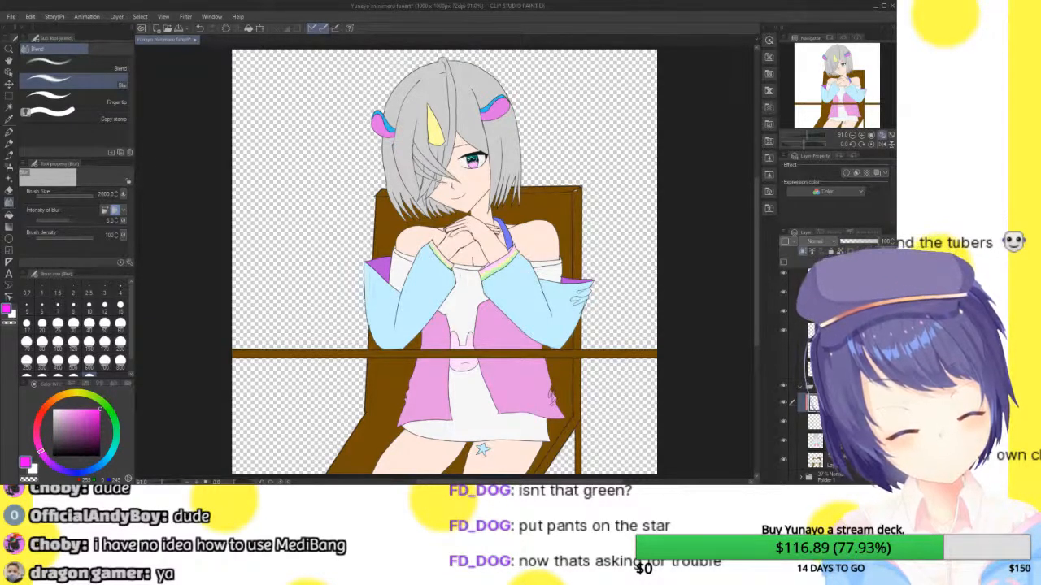
{"action": "left_click", "coordinate": [71, 197]}
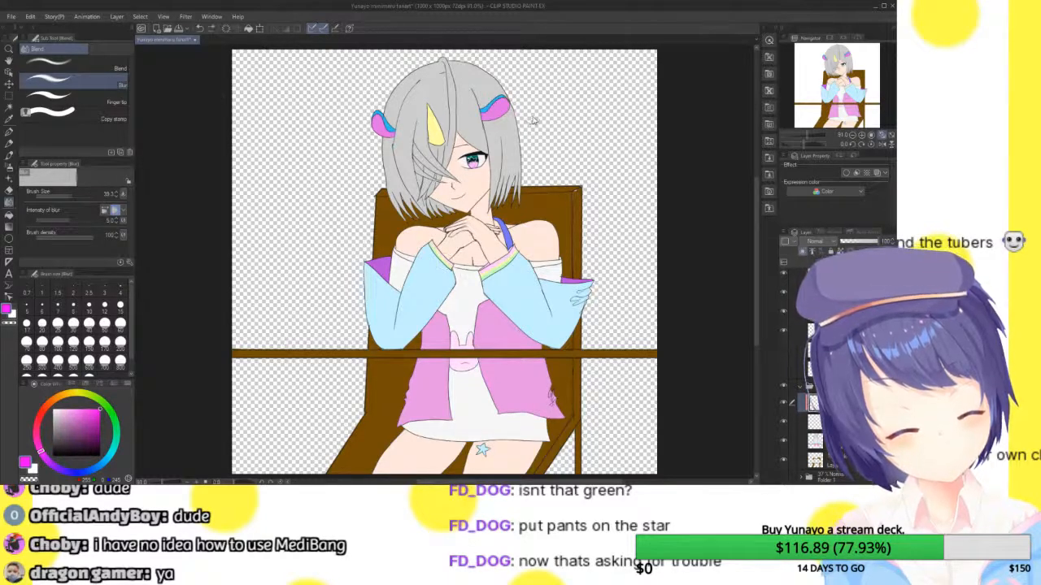
{"action": "left_click", "coordinate": [10, 155]}
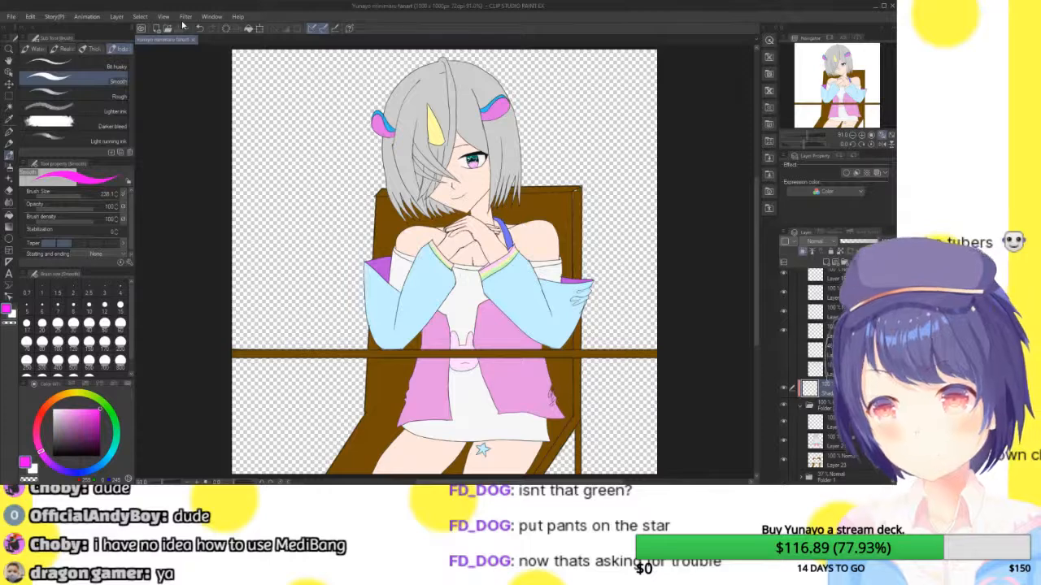
- Test the clipping of the shading layer by painting magenta over the figure, chair and horizontal bar, and clear the paint
{"action": "mouse_move", "coordinate": [479, 110]}
{"action": "left_mouse_down"}
{"action": "mouse_move", "coordinate": [451, 142]}
{"action": "mouse_move", "coordinate": [488, 130]}
{"action": "mouse_move", "coordinate": [406, 212]}
{"action": "mouse_move", "coordinate": [451, 77]}
{"action": "mouse_move", "coordinate": [488, 244]}
{"action": "mouse_move", "coordinate": [569, 309]}
{"action": "mouse_move", "coordinate": [528, 431]}
{"action": "mouse_move", "coordinate": [406, 455]}
{"action": "mouse_move", "coordinate": [374, 244]}
{"action": "mouse_move", "coordinate": [342, 456]}
{"action": "mouse_move", "coordinate": [505, 244]}
{"action": "mouse_move", "coordinate": [444, 463]}
{"action": "left_mouse_up"}
{"action": "key", "text": "ctrl+z"}
{"action": "mouse_move", "coordinate": [370, 113]}
{"action": "left_mouse_down"}
{"action": "mouse_move", "coordinate": [378, 228]}
{"action": "mouse_move", "coordinate": [415, 61]}
{"action": "mouse_move", "coordinate": [398, 102]}
{"action": "left_mouse_up"}
{"action": "left_click_drag", "start_coordinate": [234, 353], "coordinate": [655, 353]}
{"action": "left_click_drag", "start_coordinate": [569, 366], "coordinate": [574, 388]}
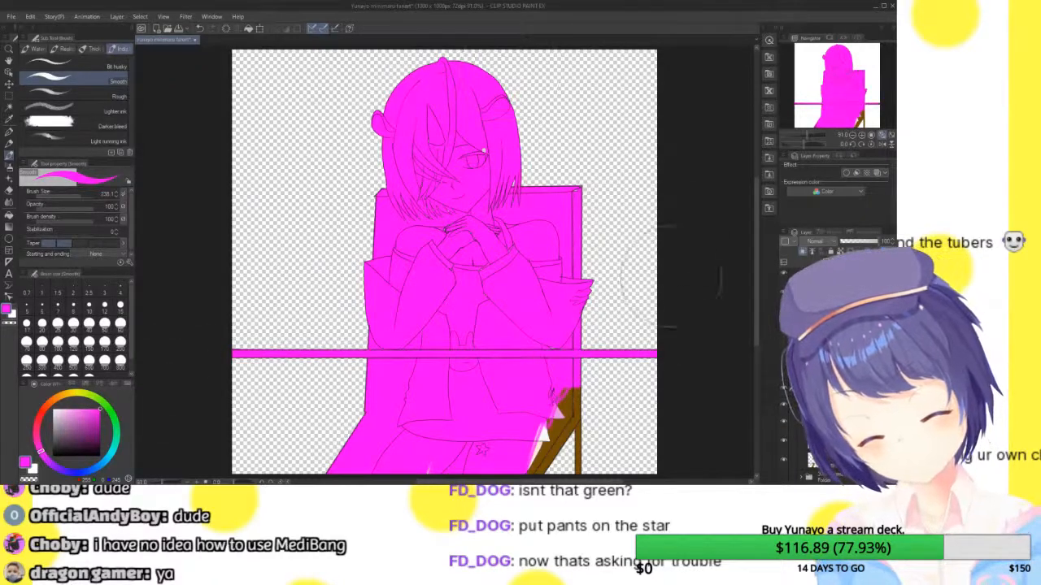
{"action": "key", "text": "Delete"}
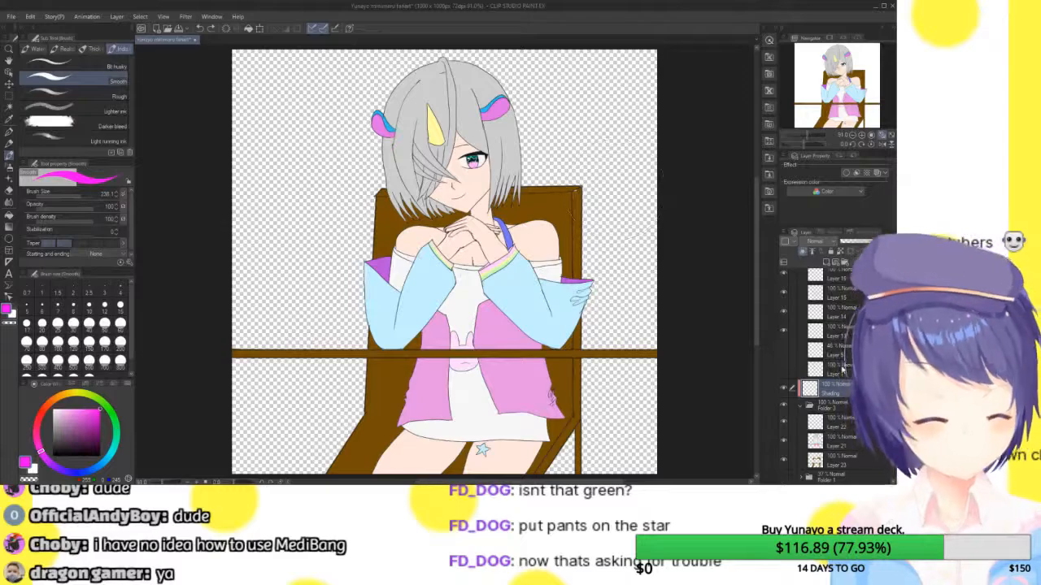
- Replace the magenta with an orange-red from the standard colour set for shading the face
{"action": "left_click", "coordinate": [862, 135]}
{"action": "left_click", "coordinate": [862, 135]}
{"action": "left_click", "coordinate": [862, 135]}
{"action": "left_click", "coordinate": [862, 135]}
{"action": "left_click", "coordinate": [844, 78]}
{"action": "left_click_drag", "start_coordinate": [844, 78], "coordinate": [844, 65]}
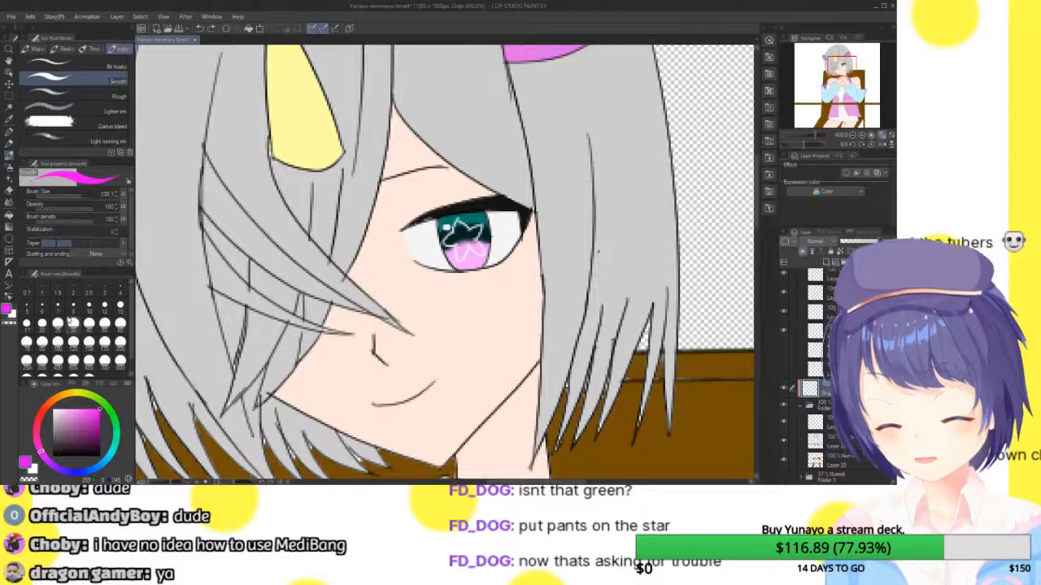
{"action": "left_click", "coordinate": [73, 384]}
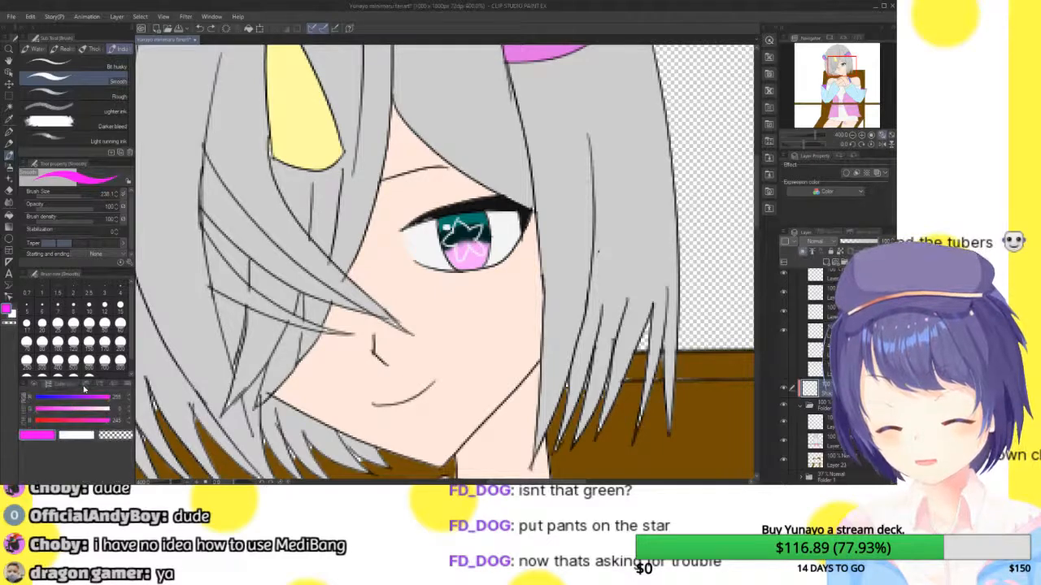
{"action": "left_click", "coordinate": [82, 384]}
{"action": "left_click", "coordinate": [25, 408]}
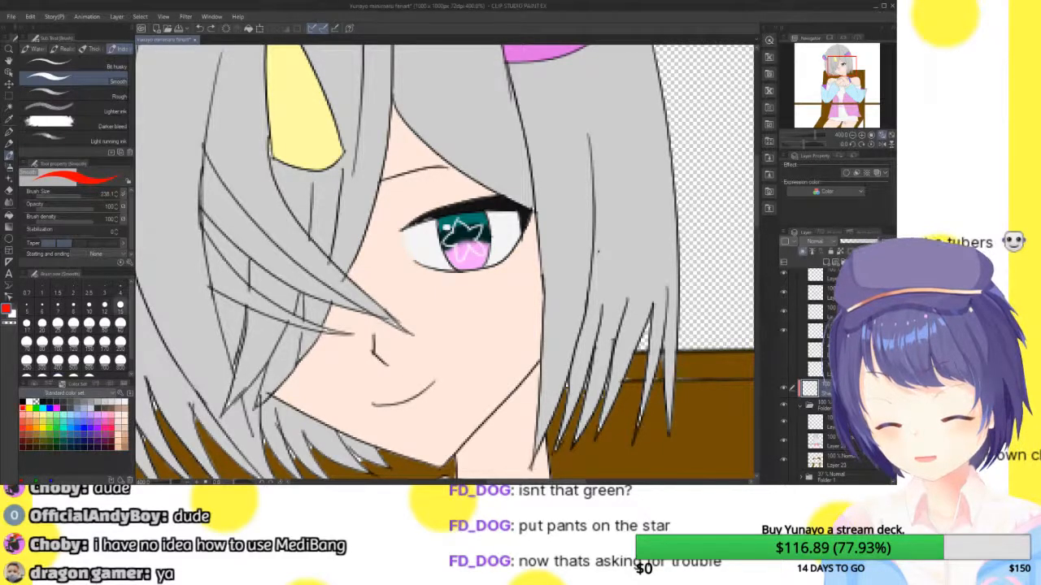
{"action": "left_click", "coordinate": [24, 427]}
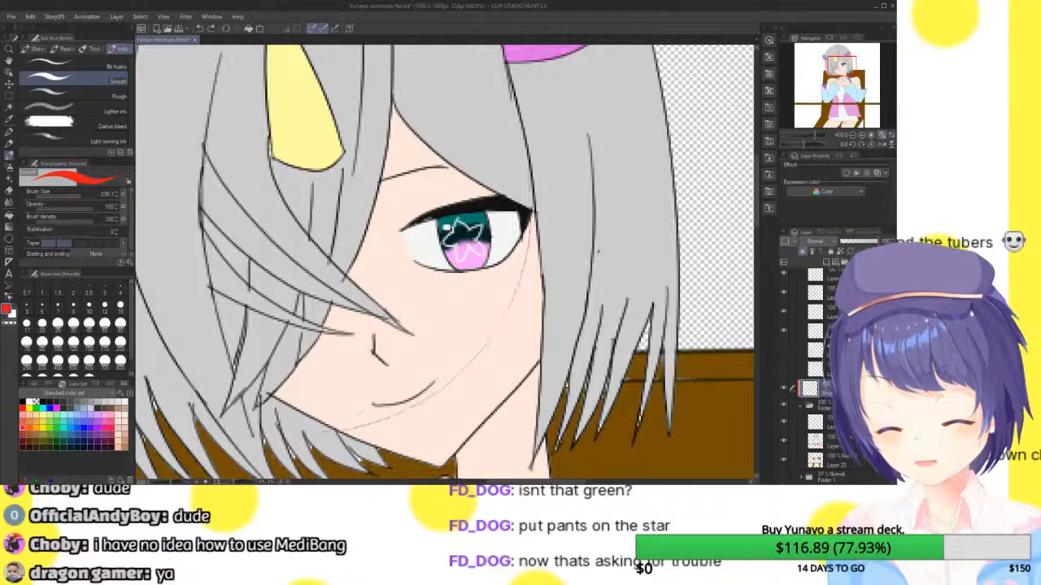
- Paint thin red shadows with a small Smooth brush along the hair edge above the visible eye and down the outer cheek
{"action": "left_click", "coordinate": [62, 194]}
{"action": "mouse_move", "coordinate": [401, 121]}
{"action": "left_mouse_down"}
{"action": "mouse_move", "coordinate": [413, 151]}
{"action": "mouse_move", "coordinate": [464, 183]}
{"action": "mouse_move", "coordinate": [426, 148]}
{"action": "mouse_move", "coordinate": [488, 195]}
{"action": "mouse_move", "coordinate": [406, 139]}
{"action": "left_mouse_up"}
{"action": "left_click_drag", "start_coordinate": [530, 213], "coordinate": [538, 330]}
{"action": "left_click_drag", "start_coordinate": [540, 280], "coordinate": [536, 345]}
{"action": "left_click_drag", "start_coordinate": [538, 305], "coordinate": [532, 363]}
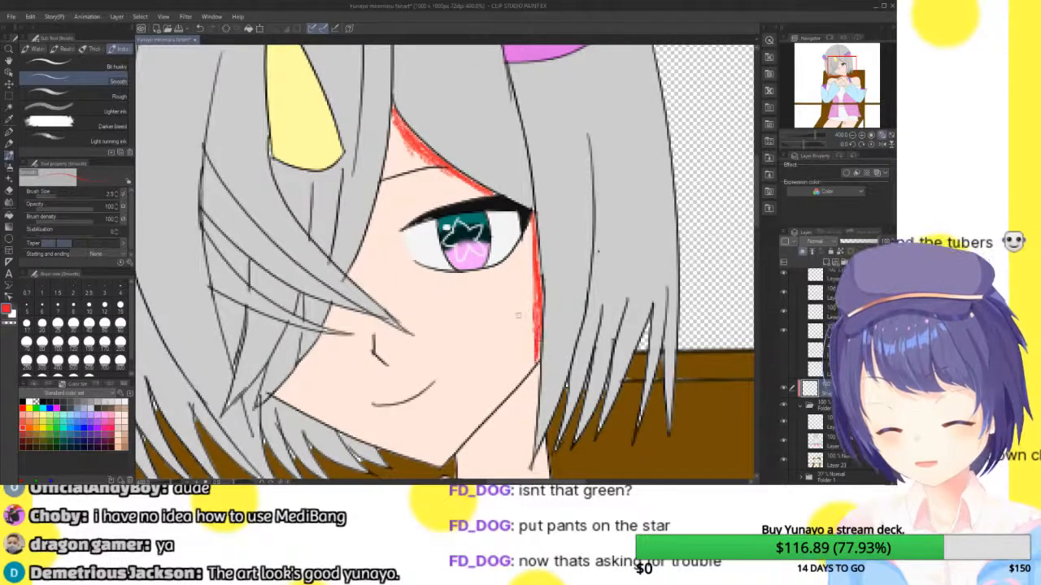
- Paint thin red shadows on the face along the inner hair edge, around the bang tips and down the hair-covered cheek
{"action": "left_click_drag", "start_coordinate": [394, 111], "coordinate": [363, 258]}
{"action": "left_click_drag", "start_coordinate": [379, 193], "coordinate": [353, 277]}
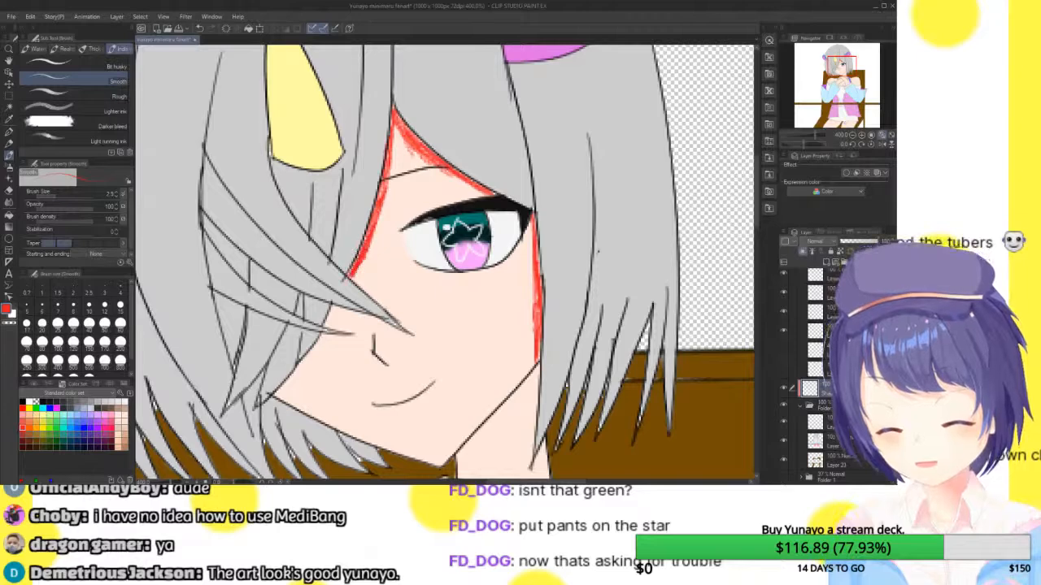
{"action": "left_click_drag", "start_coordinate": [348, 275], "coordinate": [416, 335]}
{"action": "left_click_drag", "start_coordinate": [331, 307], "coordinate": [412, 334]}
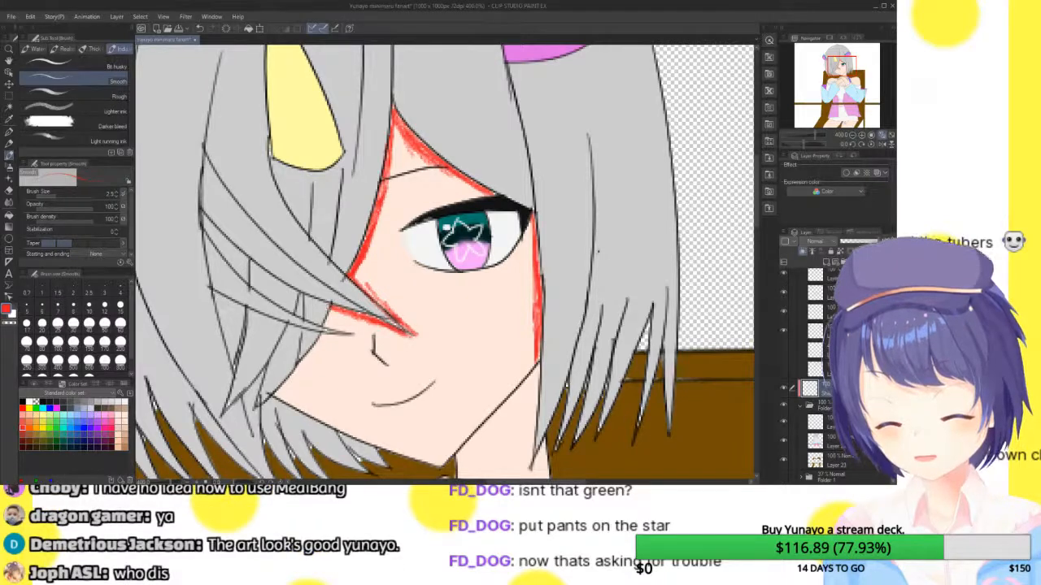
{"action": "left_click_drag", "start_coordinate": [326, 327], "coordinate": [356, 329]}
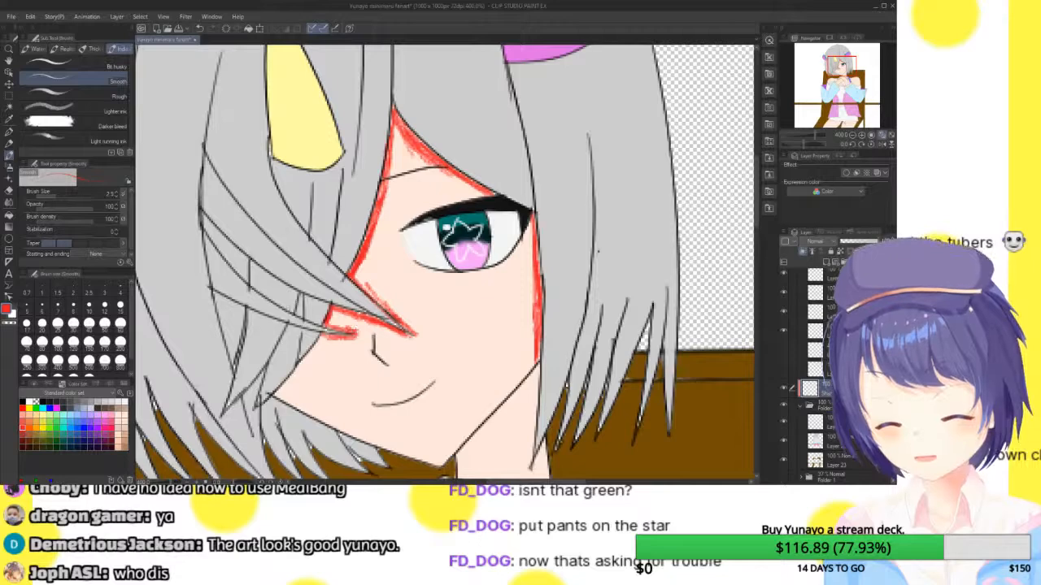
{"action": "left_click_drag", "start_coordinate": [321, 342], "coordinate": [285, 387]}
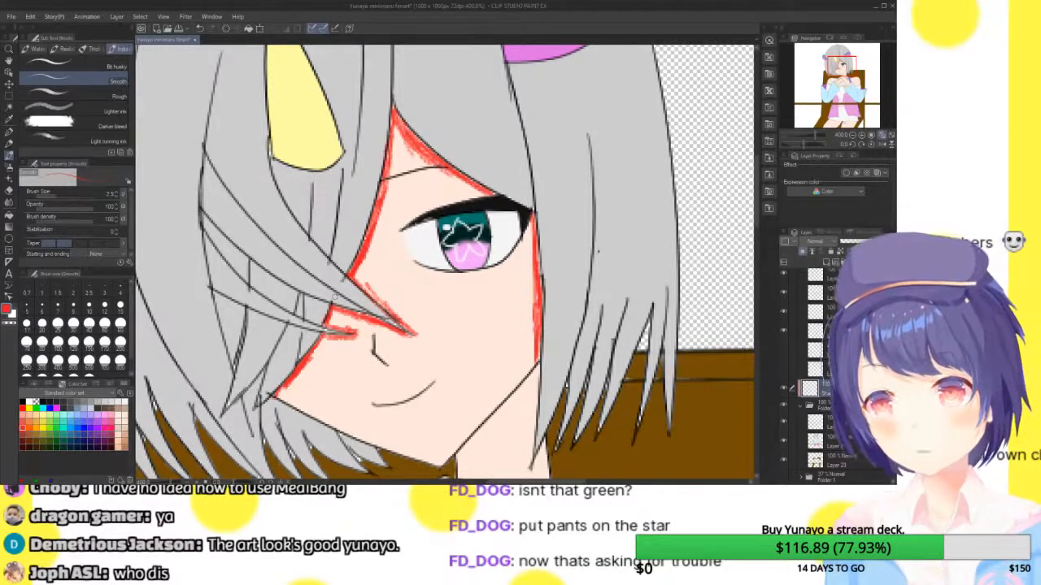
- Outline the neck shadow in red beneath the jaw, along the hair and neck edge, and above the clasped hands
{"action": "scroll", "coordinate": [443, 264], "scroll_direction": "down", "scroll_amount": 3}
{"action": "mouse_move", "coordinate": [408, 322]}
{"action": "left_mouse_down"}
{"action": "mouse_move", "coordinate": [407, 350]}
{"action": "mouse_move", "coordinate": [444, 280]}
{"action": "mouse_move", "coordinate": [488, 234]}
{"action": "left_mouse_up"}
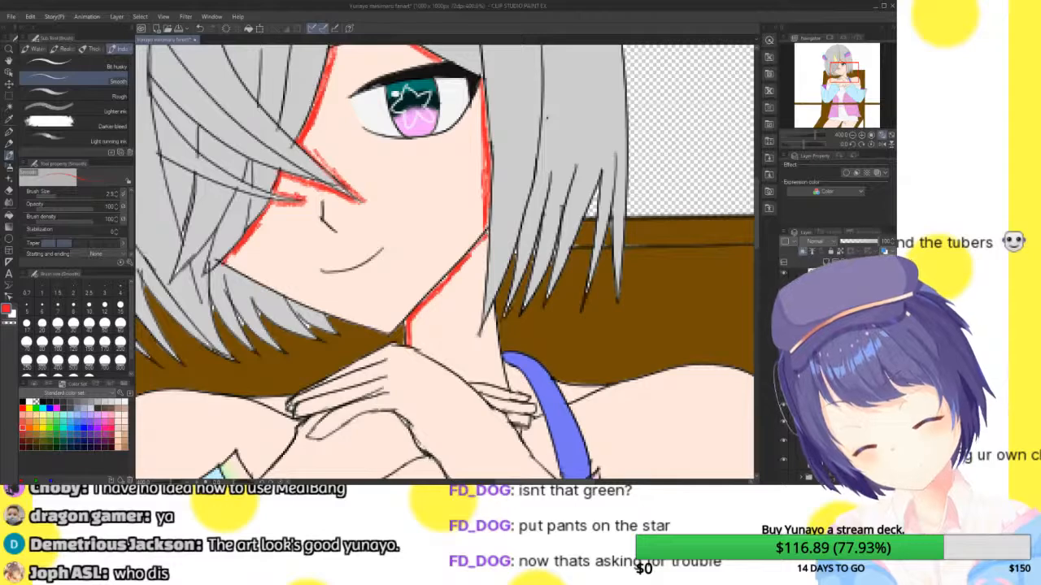
{"action": "mouse_move", "coordinate": [487, 234]}
{"action": "left_mouse_down"}
{"action": "mouse_move", "coordinate": [478, 340]}
{"action": "mouse_move", "coordinate": [488, 334]}
{"action": "mouse_move", "coordinate": [504, 391]}
{"action": "left_mouse_up"}
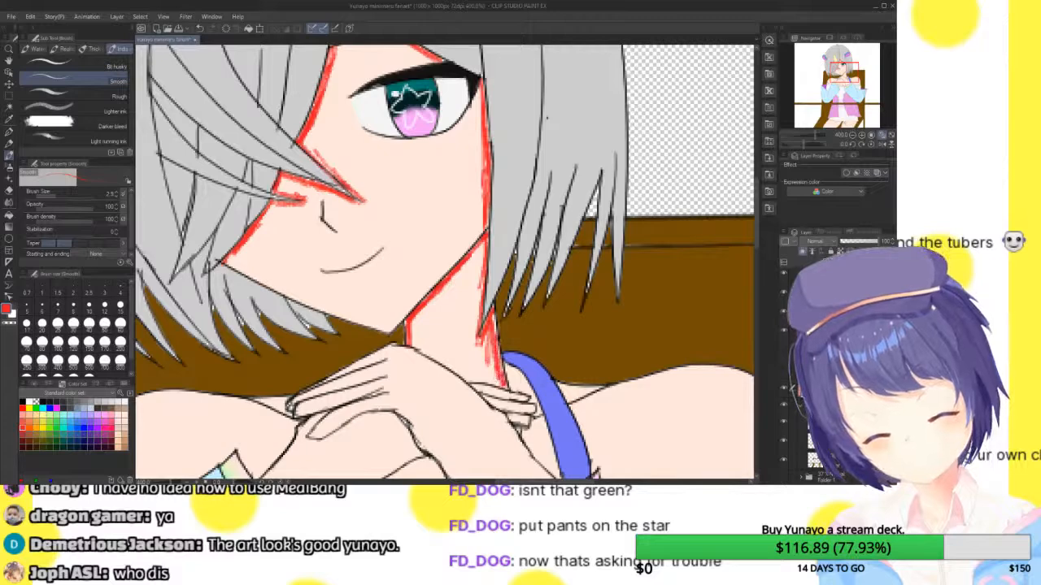
{"action": "left_click_drag", "start_coordinate": [481, 338], "coordinate": [501, 385]}
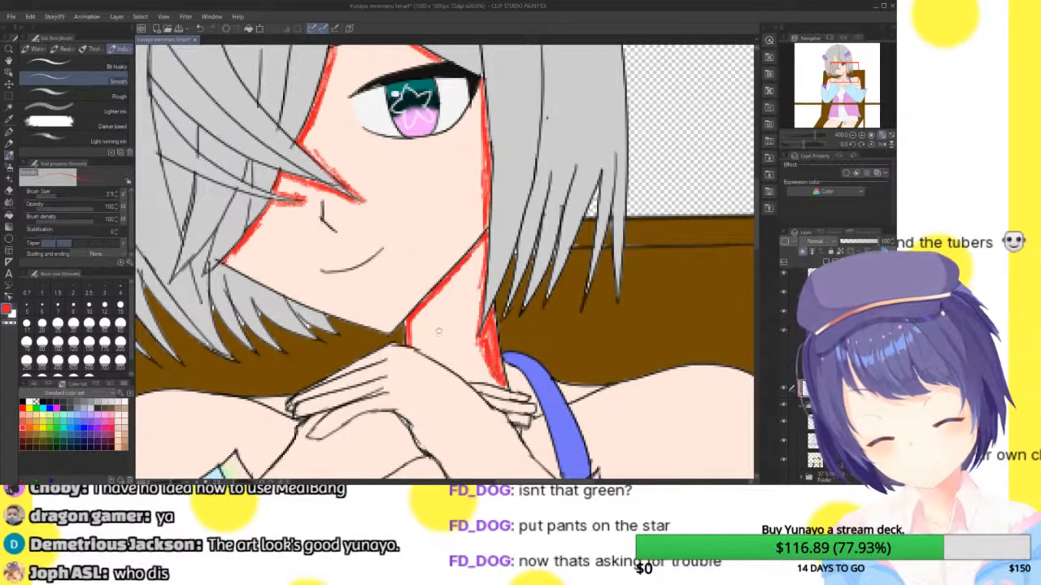
{"action": "mouse_move", "coordinate": [420, 348]}
{"action": "left_mouse_down"}
{"action": "mouse_move", "coordinate": [470, 382]}
{"action": "mouse_move", "coordinate": [504, 384]}
{"action": "left_mouse_up"}
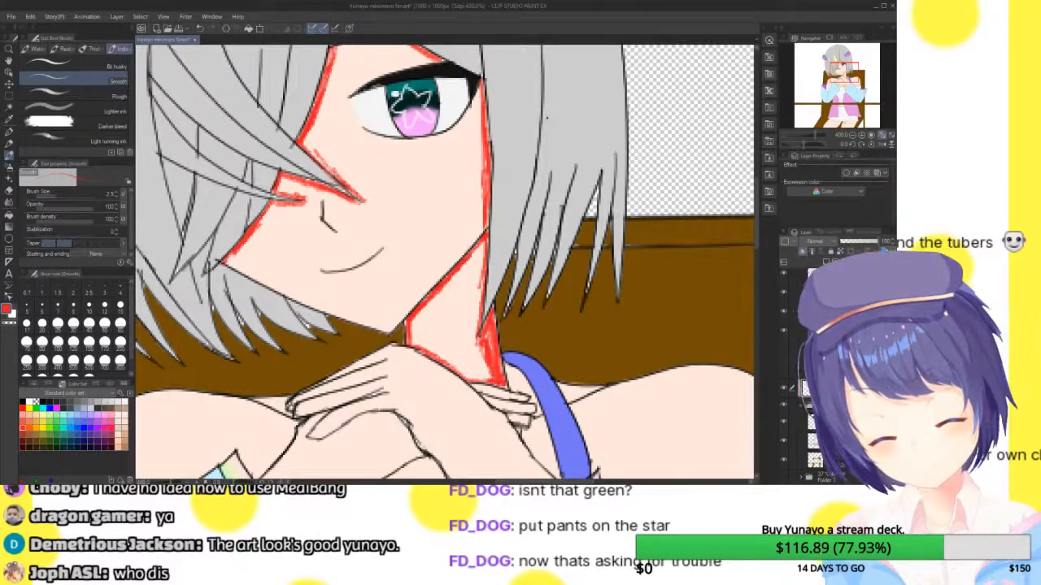
- Fill the outlined neck area with red using a Smooth brush of about size 13, and lower the shading layer's opacity
{"action": "left_click", "coordinate": [61, 197]}
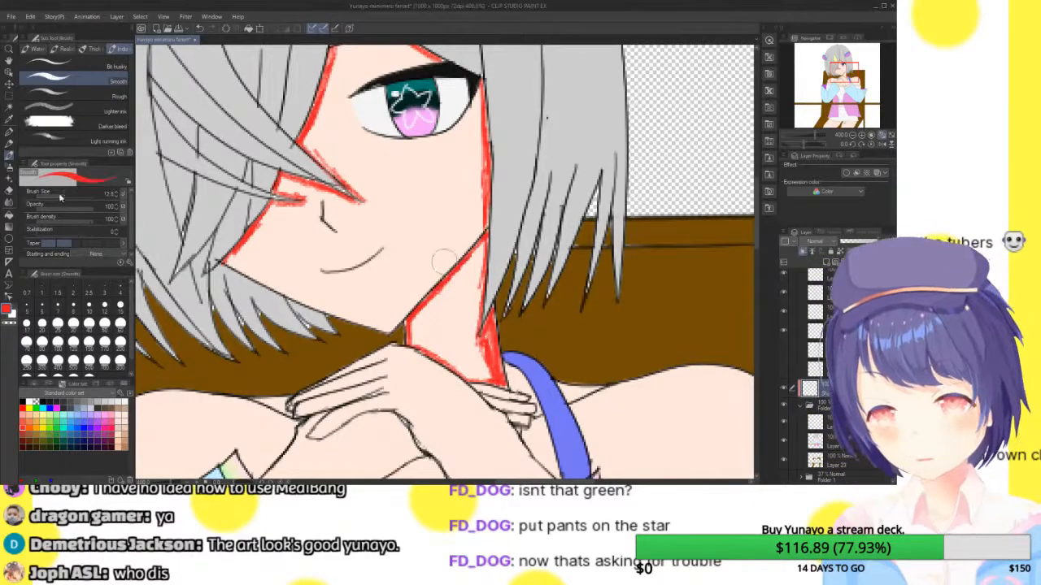
{"action": "mouse_move", "coordinate": [430, 326]}
{"action": "left_mouse_down"}
{"action": "mouse_move", "coordinate": [426, 306]}
{"action": "mouse_move", "coordinate": [479, 244]}
{"action": "mouse_move", "coordinate": [465, 332]}
{"action": "left_mouse_up"}
{"action": "mouse_move", "coordinate": [466, 323]}
{"action": "left_mouse_down"}
{"action": "mouse_move", "coordinate": [479, 372]}
{"action": "mouse_move", "coordinate": [411, 333]}
{"action": "mouse_move", "coordinate": [435, 325]}
{"action": "mouse_move", "coordinate": [455, 357]}
{"action": "mouse_move", "coordinate": [465, 281]}
{"action": "left_mouse_up"}
{"action": "left_click", "coordinate": [852, 243]}
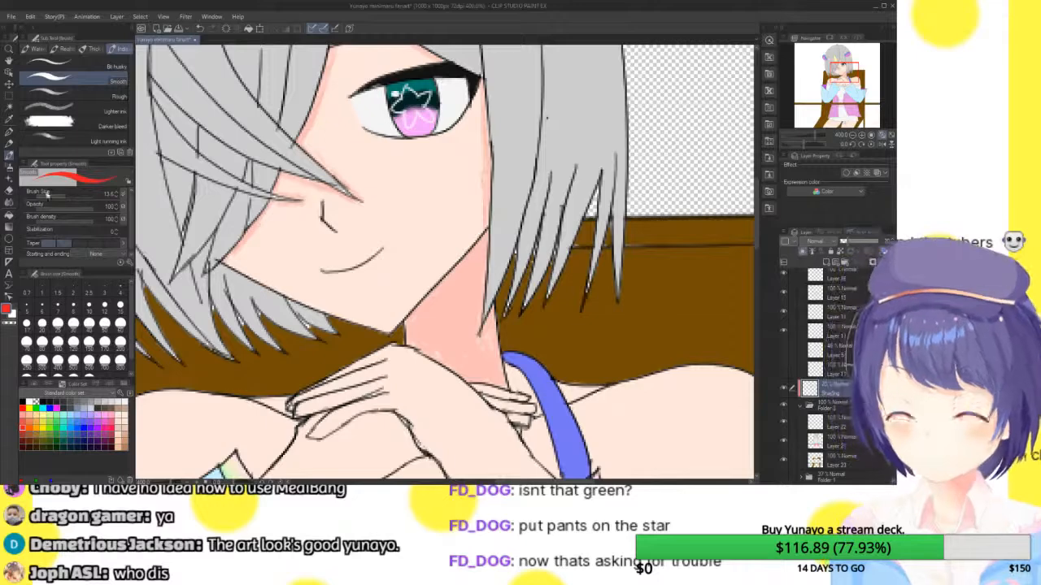
- Soften the shadow edges on the face and neck with the Blur brush at size 11.5 and intensity 3
{"action": "left_click", "coordinate": [9, 202]}
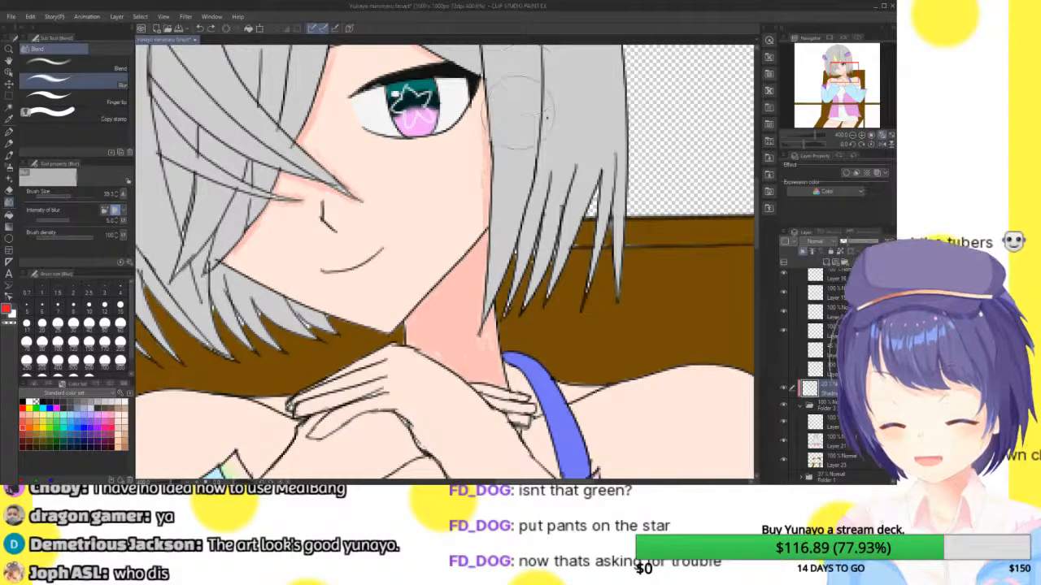
{"action": "left_click_drag", "start_coordinate": [70, 196], "coordinate": [57, 199]}
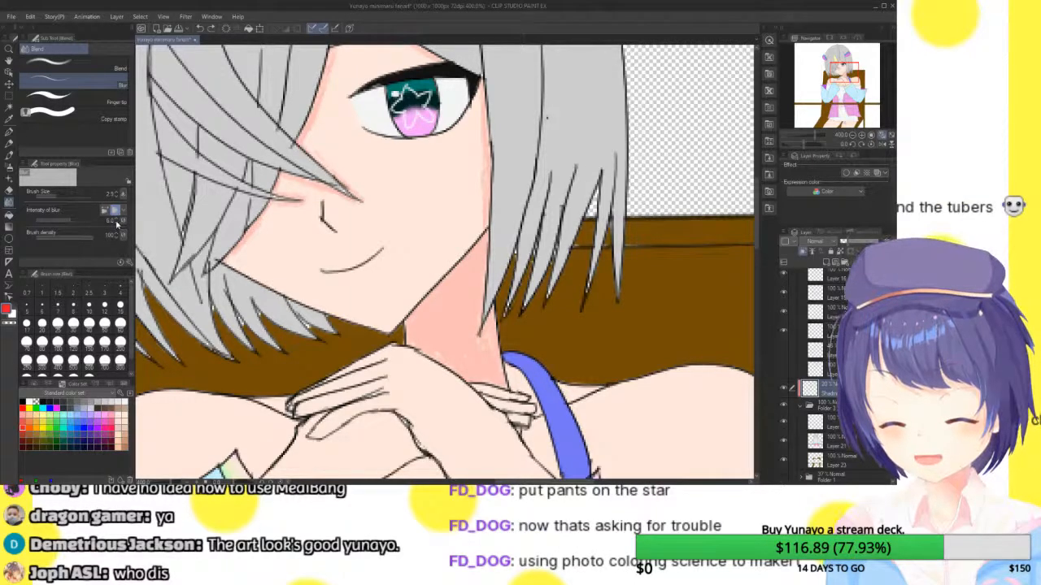
{"action": "left_click_drag", "start_coordinate": [65, 197], "coordinate": [114, 199]}
{"action": "mouse_move", "coordinate": [486, 87]}
{"action": "left_mouse_down"}
{"action": "mouse_move", "coordinate": [473, 119]}
{"action": "mouse_move", "coordinate": [490, 116]}
{"action": "mouse_move", "coordinate": [476, 143]}
{"action": "mouse_move", "coordinate": [481, 215]}
{"action": "left_mouse_up"}
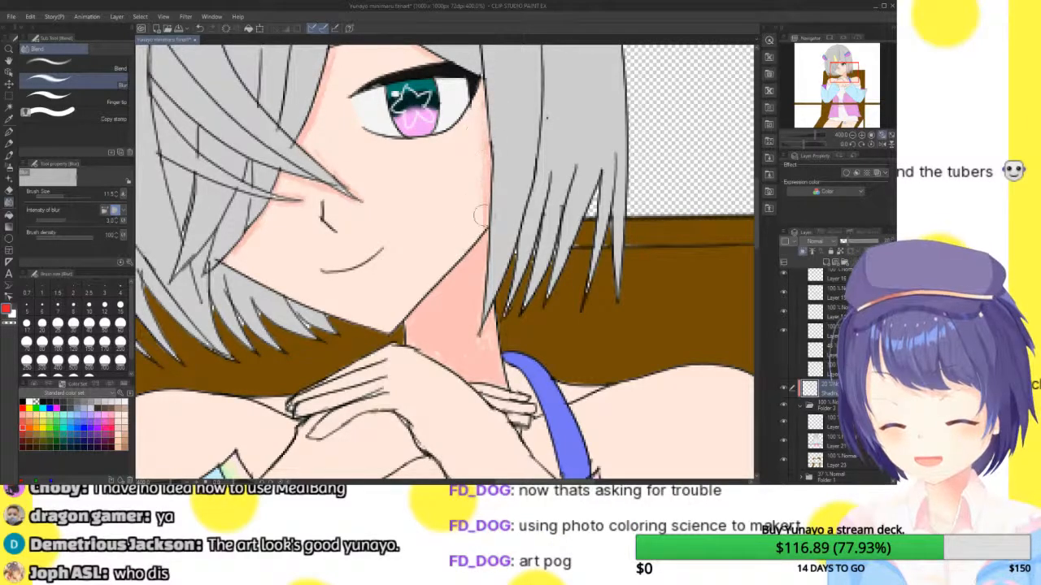
{"action": "left_click_drag", "start_coordinate": [844, 75], "coordinate": [842, 70]}
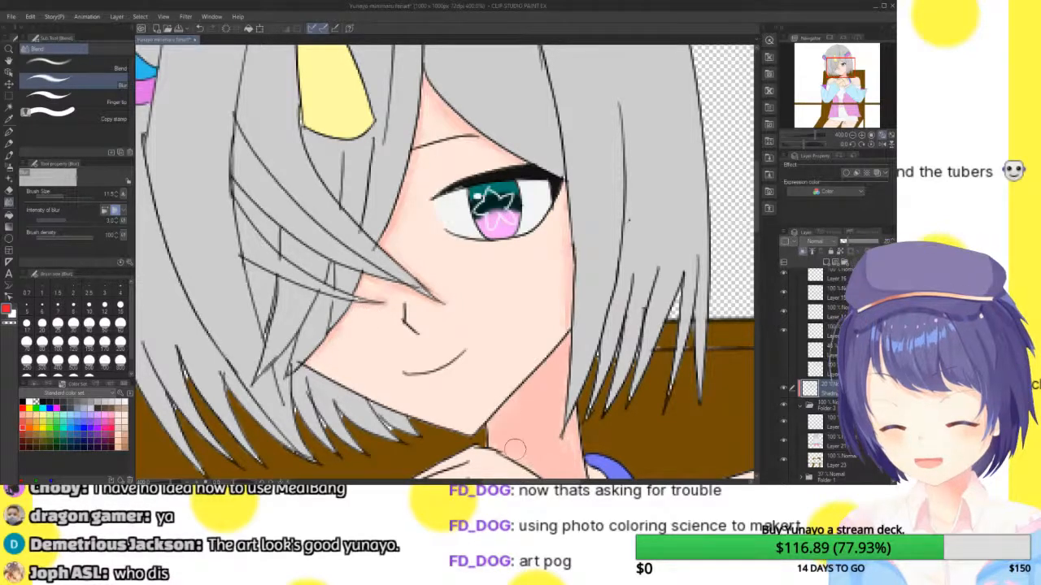
{"action": "left_click", "coordinate": [841, 66]}
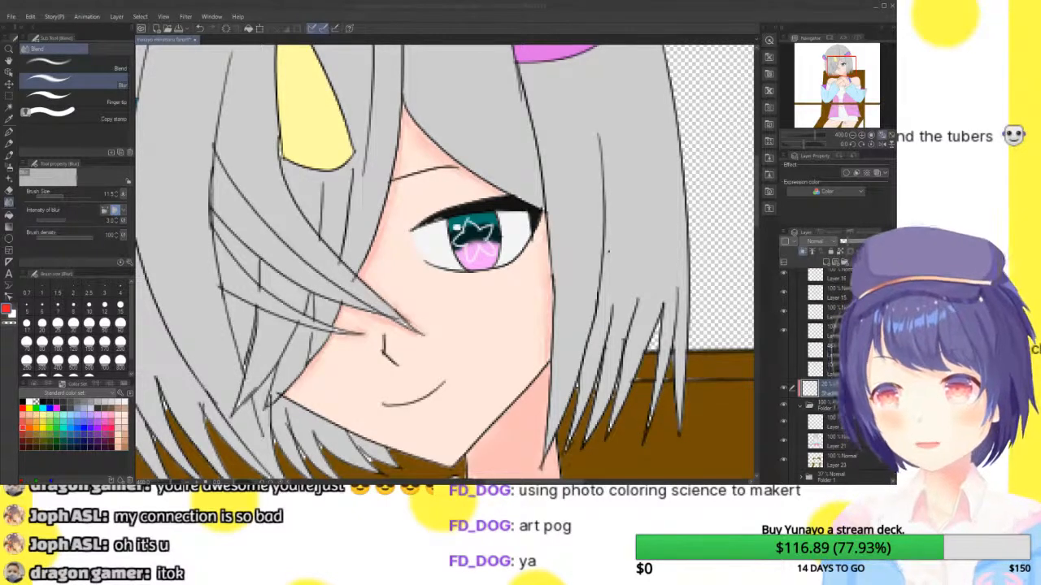
{"action": "left_click_drag", "start_coordinate": [846, 69], "coordinate": [843, 72]}
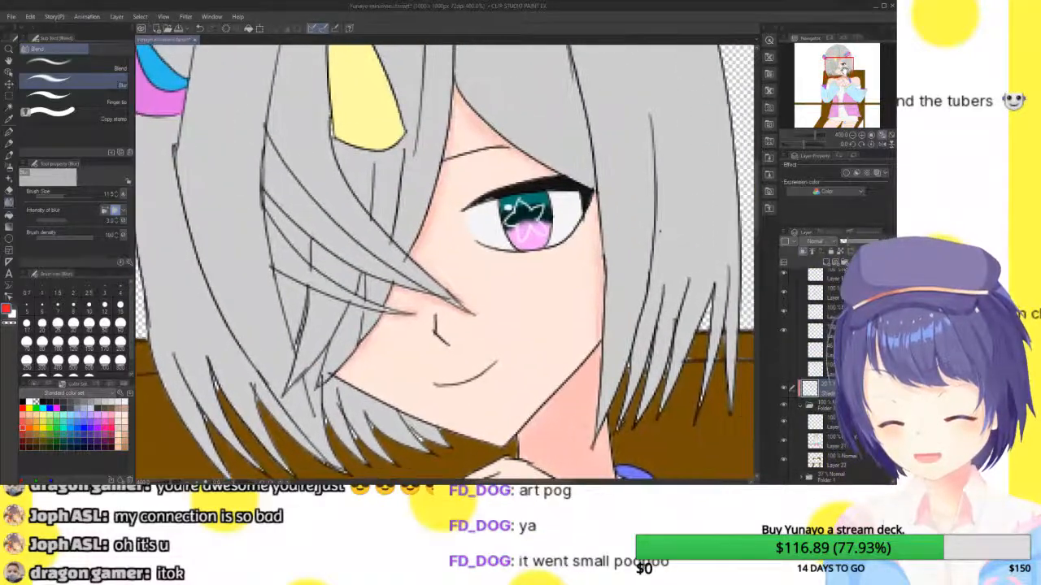
- Examine the softened face and neck shading both in the wider illustration and up close
{"action": "left_click", "coordinate": [852, 135]}
{"action": "left_click", "coordinate": [853, 135]}
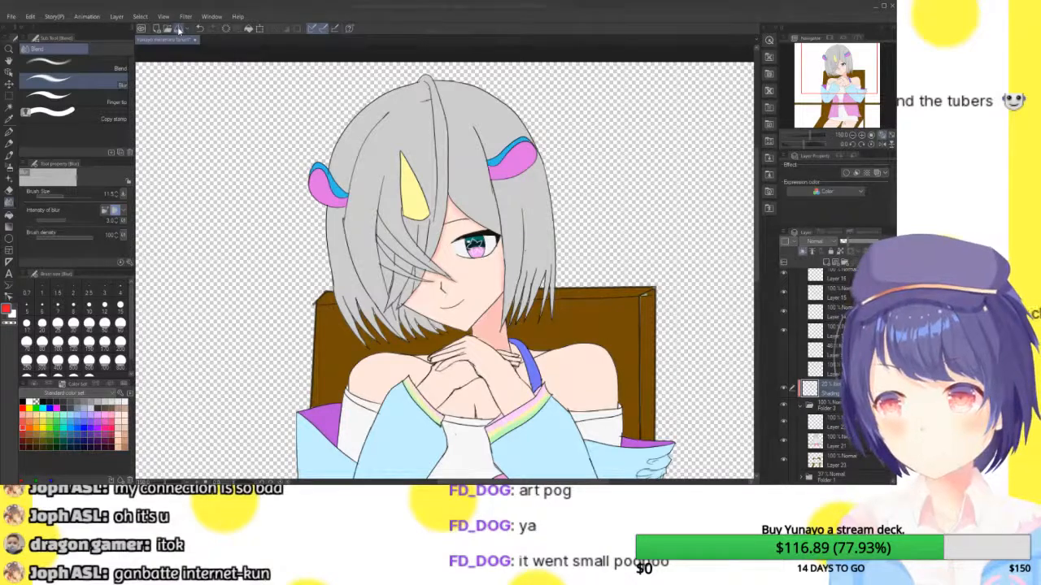
{"action": "left_click", "coordinate": [848, 71]}
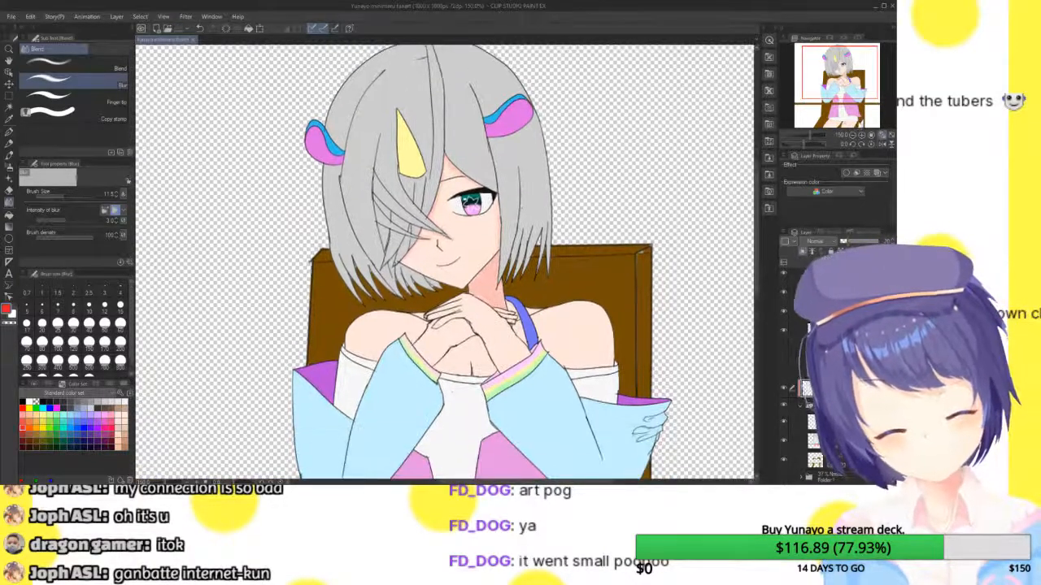
{"action": "left_click", "coordinate": [862, 136]}
{"action": "left_click", "coordinate": [861, 136]}
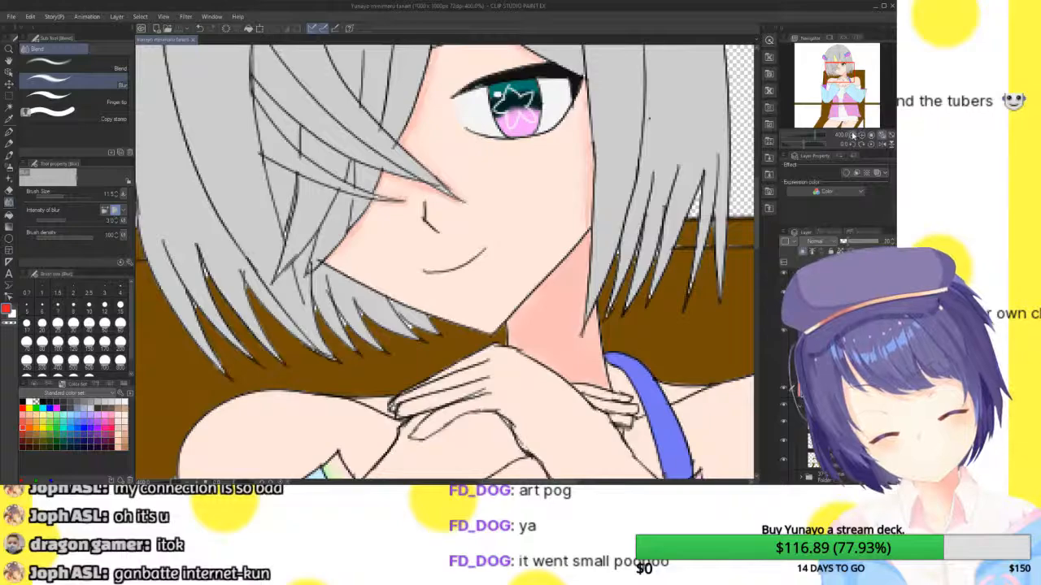
{"action": "left_click", "coordinate": [853, 136]}
{"action": "left_click", "coordinate": [852, 136]}
{"action": "mouse_move", "coordinate": [856, 78]}
{"action": "left_mouse_down"}
{"action": "mouse_move", "coordinate": [857, 110]}
{"action": "mouse_move", "coordinate": [843, 77]}
{"action": "left_mouse_up"}
- Paint red shadows with the Smooth brush on the skin beside the clasped hands, by the blue strap and along the chest line
{"action": "left_click", "coordinate": [861, 135]}
{"action": "left_click", "coordinate": [861, 135]}
{"action": "left_click", "coordinate": [861, 135]}
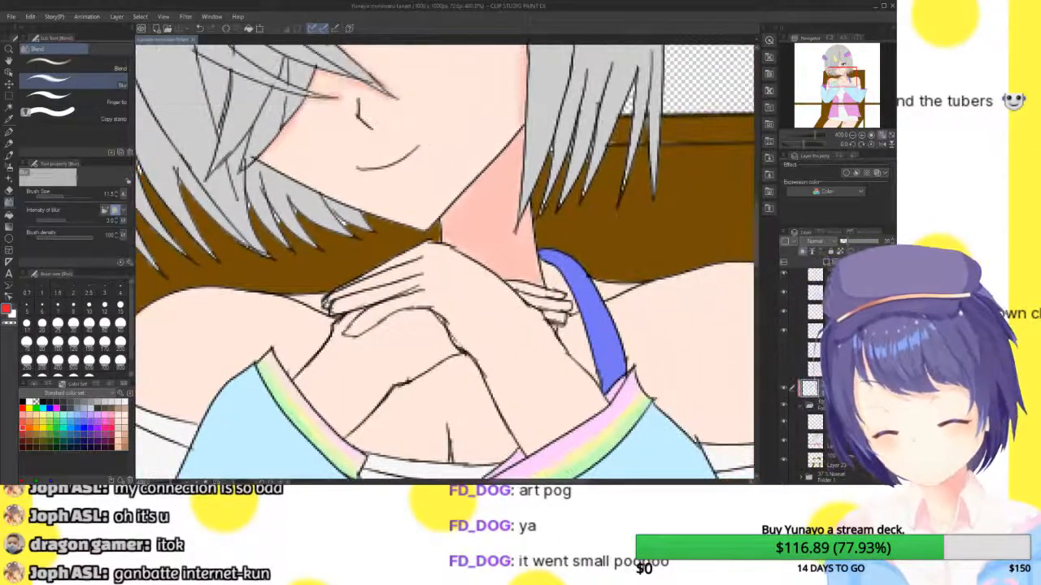
{"action": "left_click", "coordinate": [9, 154]}
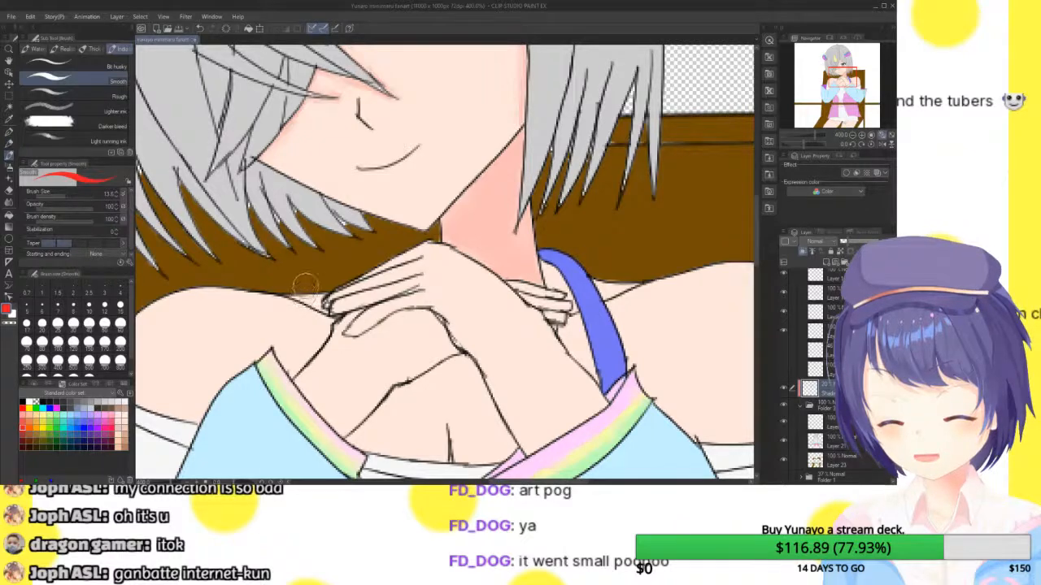
{"action": "mouse_move", "coordinate": [316, 277]}
{"action": "left_mouse_down"}
{"action": "mouse_move", "coordinate": [307, 298]}
{"action": "mouse_move", "coordinate": [317, 290]}
{"action": "left_mouse_up"}
{"action": "mouse_move", "coordinate": [551, 272]}
{"action": "left_mouse_down"}
{"action": "mouse_move", "coordinate": [612, 289]}
{"action": "mouse_move", "coordinate": [604, 281]}
{"action": "mouse_move", "coordinate": [624, 262]}
{"action": "left_mouse_up"}
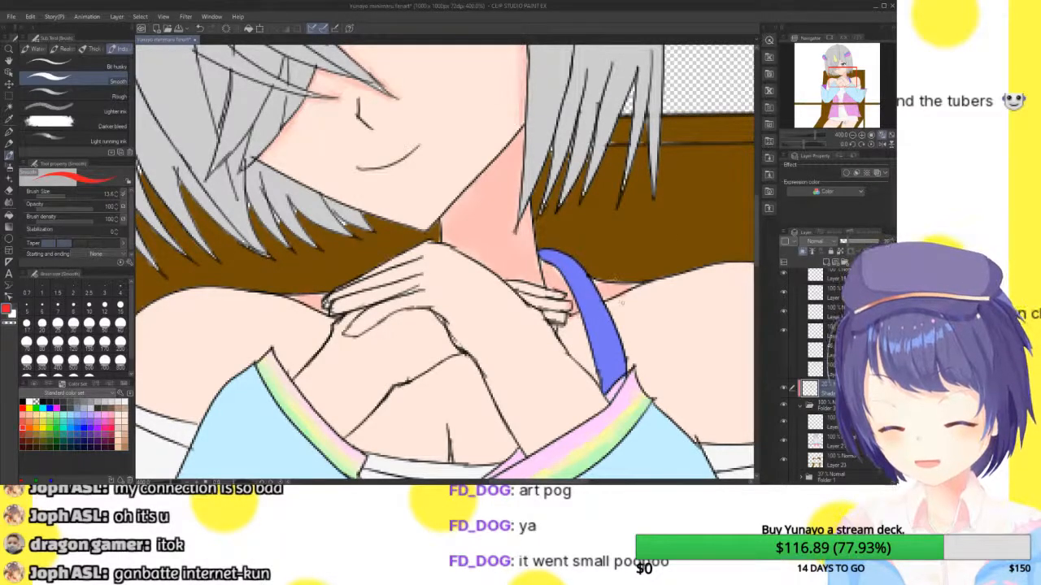
{"action": "left_click_drag", "start_coordinate": [838, 71], "coordinate": [848, 82]}
{"action": "mouse_move", "coordinate": [380, 217]}
{"action": "left_mouse_down"}
{"action": "mouse_move", "coordinate": [380, 230]}
{"action": "mouse_move", "coordinate": [378, 205]}
{"action": "left_mouse_up"}
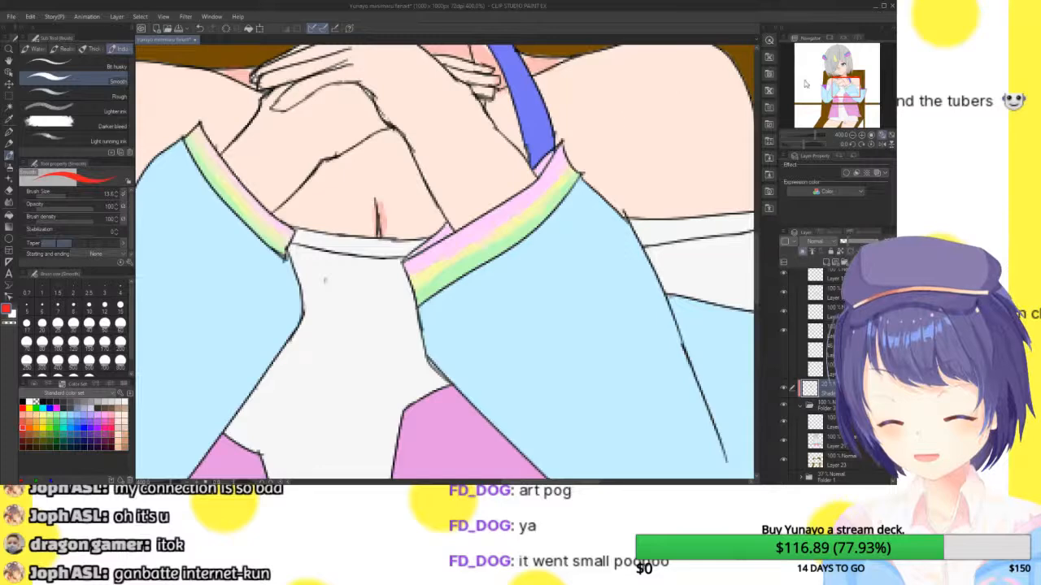
- Paint grey shading with the Smooth brush on the white shirt around and above the bunny ears
{"action": "left_click_drag", "start_coordinate": [842, 89], "coordinate": [840, 95]}
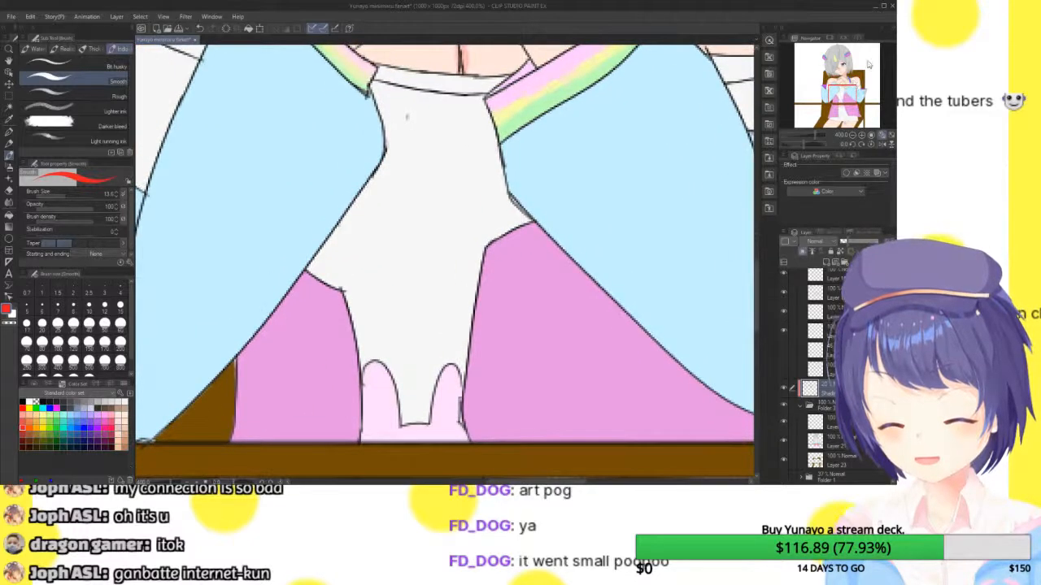
{"action": "left_click", "coordinate": [99, 399]}
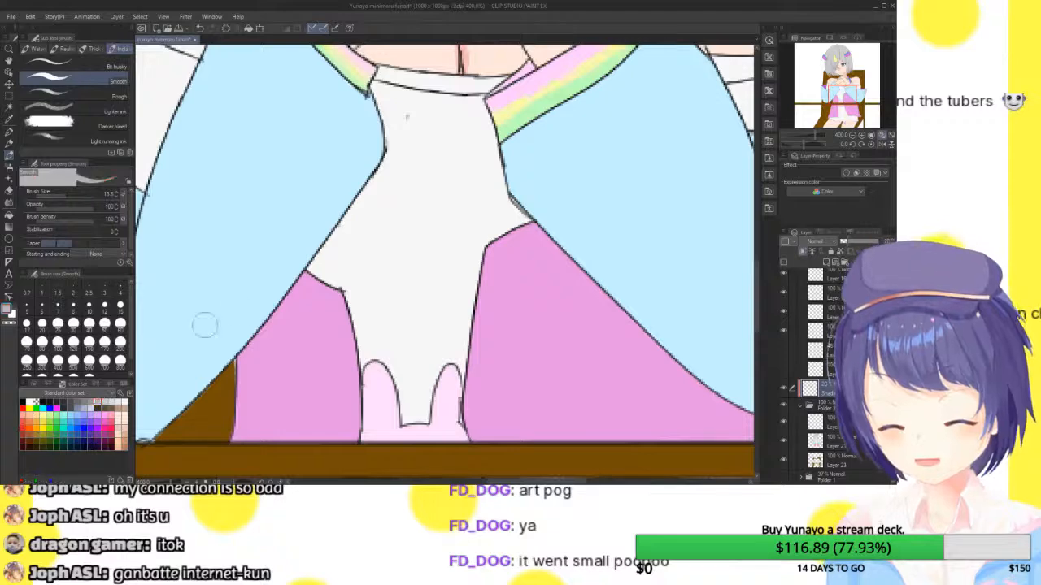
{"action": "mouse_move", "coordinate": [398, 315]}
{"action": "left_mouse_down"}
{"action": "mouse_move", "coordinate": [427, 323]}
{"action": "mouse_move", "coordinate": [407, 320]}
{"action": "mouse_move", "coordinate": [470, 325]}
{"action": "left_mouse_up"}
{"action": "mouse_move", "coordinate": [433, 300]}
{"action": "left_mouse_down"}
{"action": "mouse_move", "coordinate": [420, 304]}
{"action": "mouse_move", "coordinate": [453, 305]}
{"action": "mouse_move", "coordinate": [411, 309]}
{"action": "mouse_move", "coordinate": [418, 297]}
{"action": "mouse_move", "coordinate": [469, 309]}
{"action": "mouse_move", "coordinate": [410, 305]}
{"action": "mouse_move", "coordinate": [362, 323]}
{"action": "mouse_move", "coordinate": [444, 328]}
{"action": "mouse_move", "coordinate": [383, 327]}
{"action": "mouse_move", "coordinate": [420, 344]}
{"action": "mouse_move", "coordinate": [372, 372]}
{"action": "mouse_move", "coordinate": [390, 341]}
{"action": "mouse_move", "coordinate": [409, 403]}
{"action": "mouse_move", "coordinate": [456, 352]}
{"action": "mouse_move", "coordinate": [392, 425]}
{"action": "mouse_move", "coordinate": [398, 345]}
{"action": "left_mouse_up"}
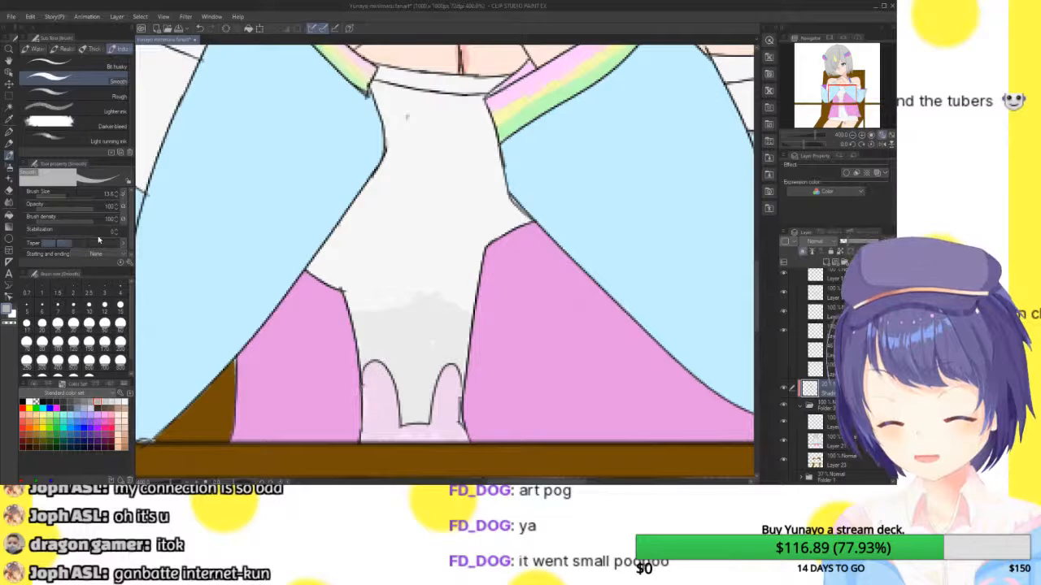
- Soften the edge of the grey shirt shading with the Blur brush at size 11.5 and intensity 3
{"action": "left_click", "coordinate": [9, 204]}
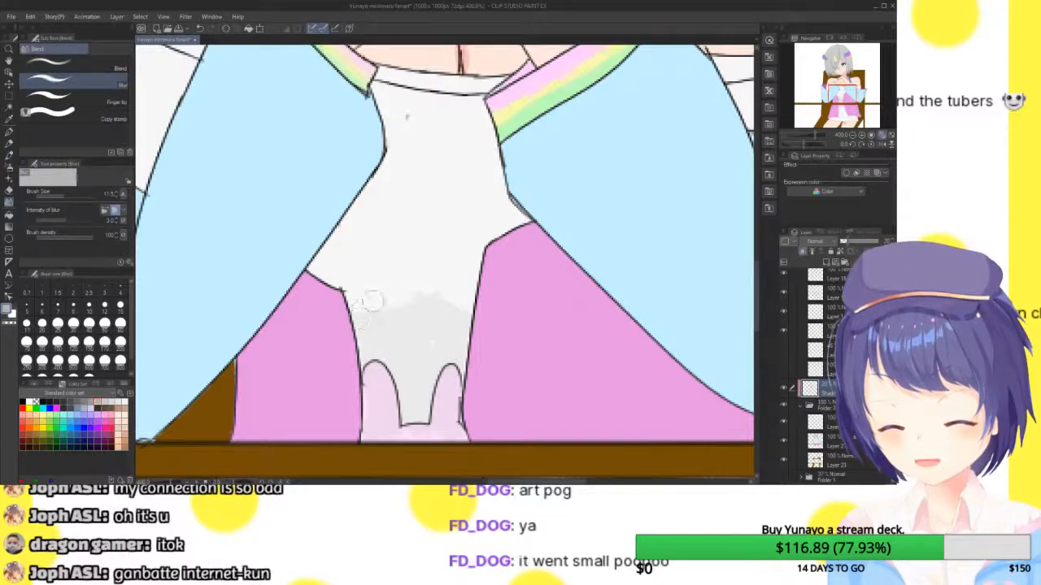
{"action": "mouse_move", "coordinate": [432, 290]}
{"action": "left_mouse_down"}
{"action": "mouse_move", "coordinate": [456, 311]}
{"action": "mouse_move", "coordinate": [429, 347]}
{"action": "left_mouse_up"}
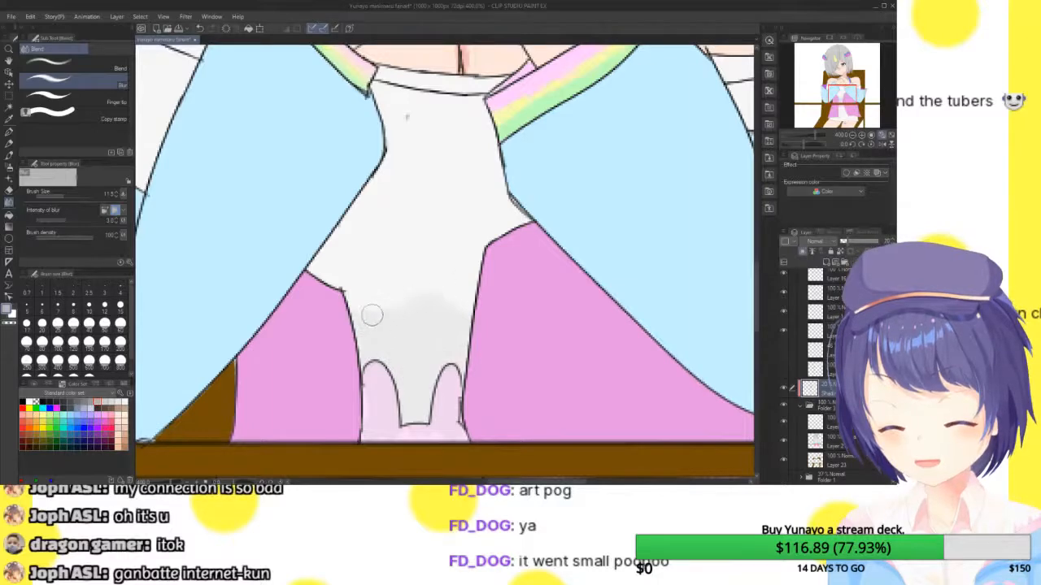
{"action": "scroll", "coordinate": [476, 127], "scroll_direction": "up", "scroll_amount": 2}
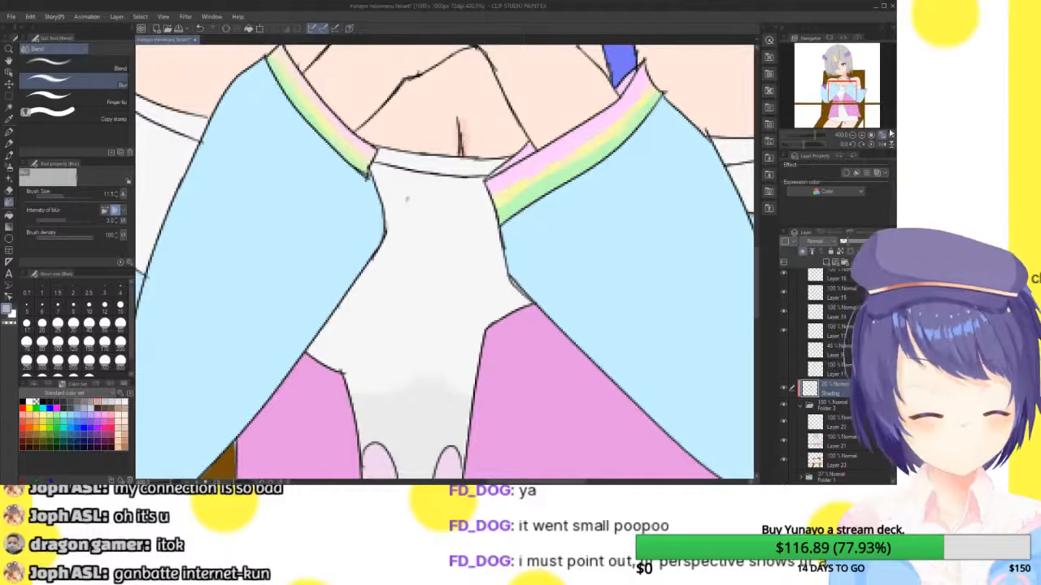
{"action": "key", "text": "ctrl+0"}
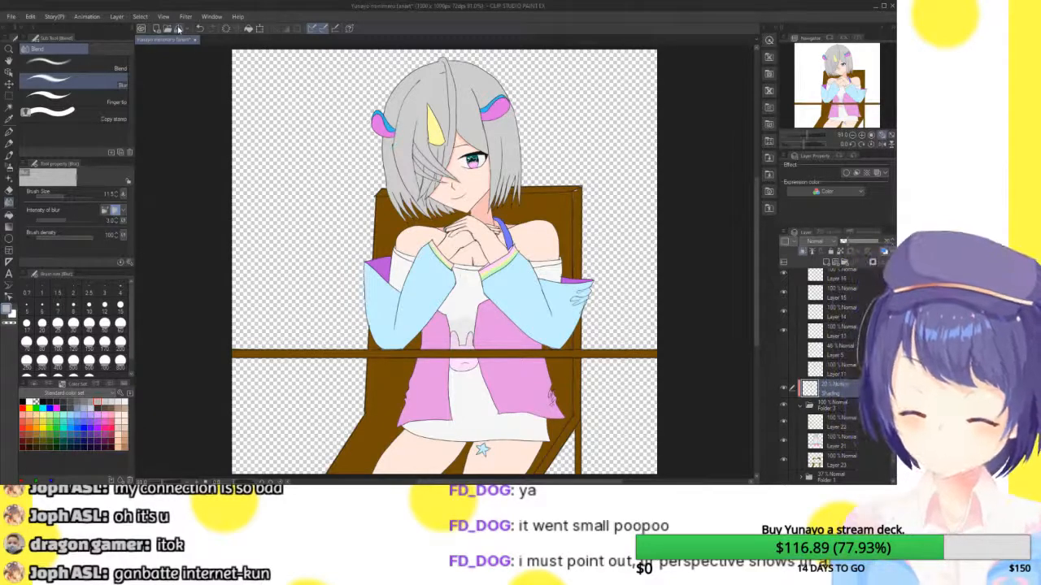
- Shade the upper part of the eye white in grey with the Smooth brush reduced to about size 3
{"action": "scroll", "coordinate": [455, 244], "scroll_direction": "up", "scroll_amount": 10}
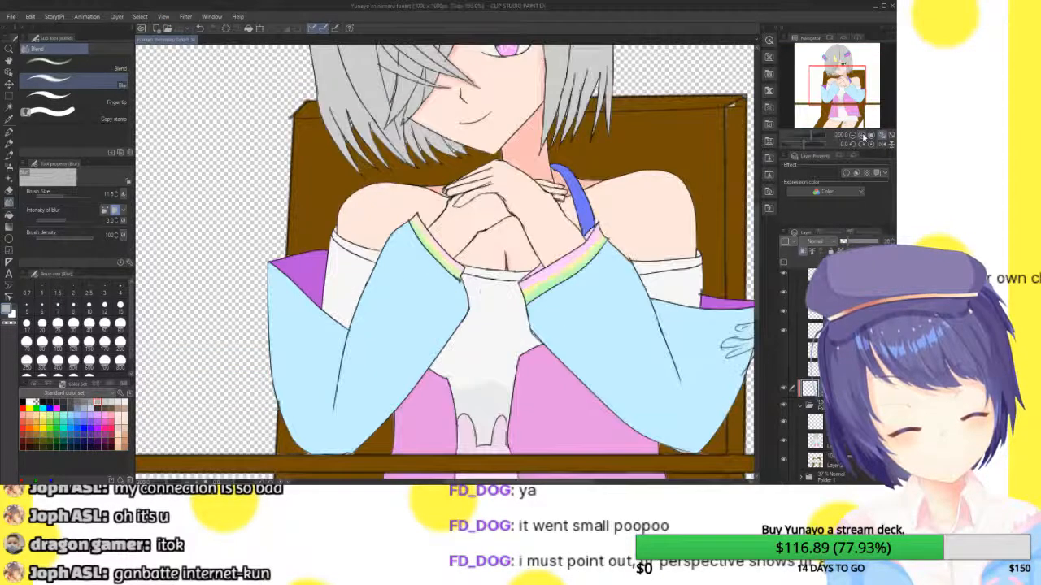
{"action": "scroll", "coordinate": [445, 260], "scroll_direction": "down", "scroll_amount": 5}
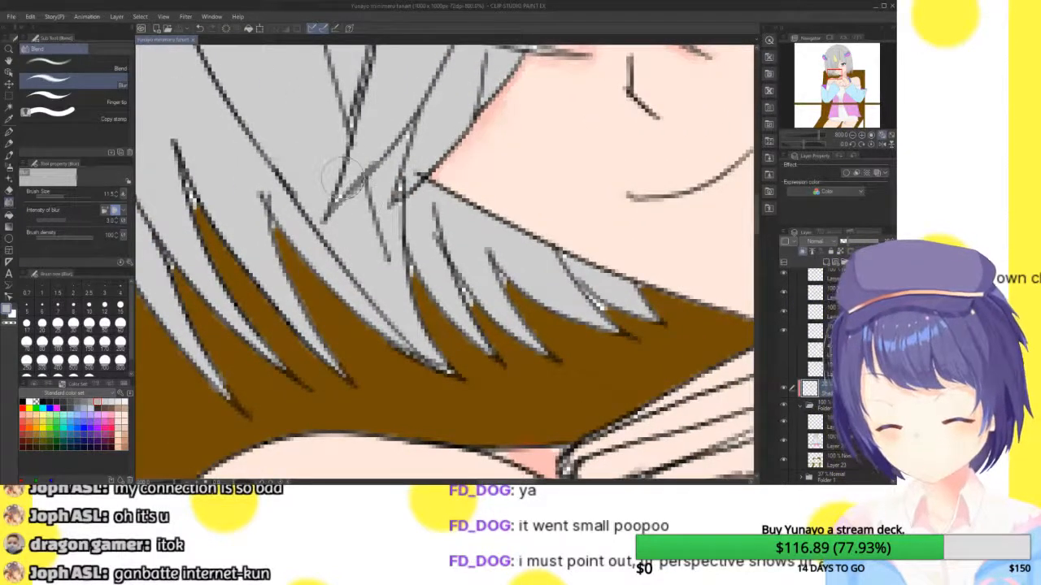
{"action": "key", "text": "b"}
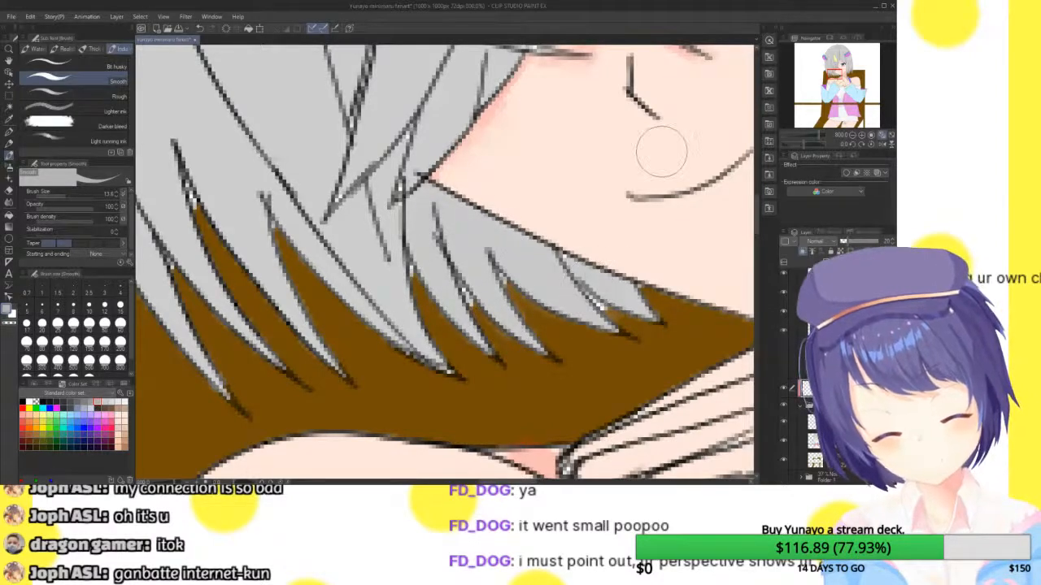
{"action": "left_click_drag", "start_coordinate": [843, 65], "coordinate": [841, 64]}
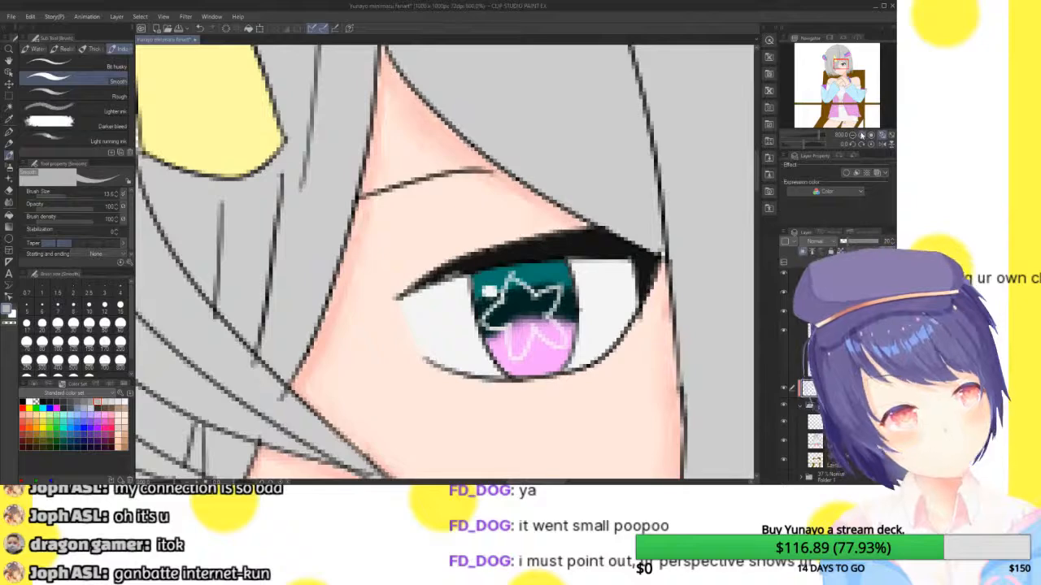
{"action": "scroll", "coordinate": [844, 65], "scroll_direction": "up", "scroll_amount": 4}
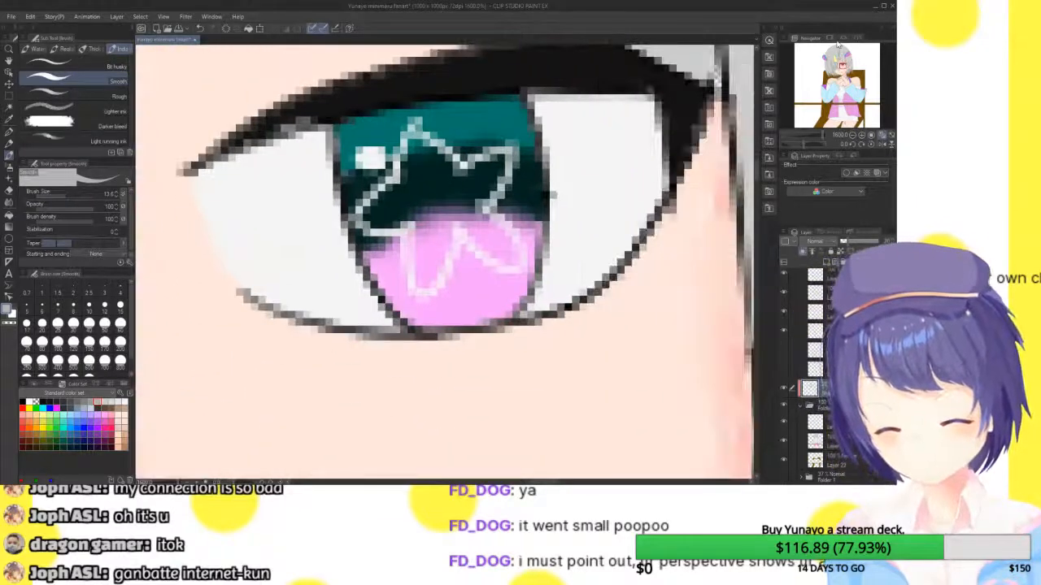
{"action": "left_click_drag", "start_coordinate": [57, 198], "coordinate": [34, 196]}
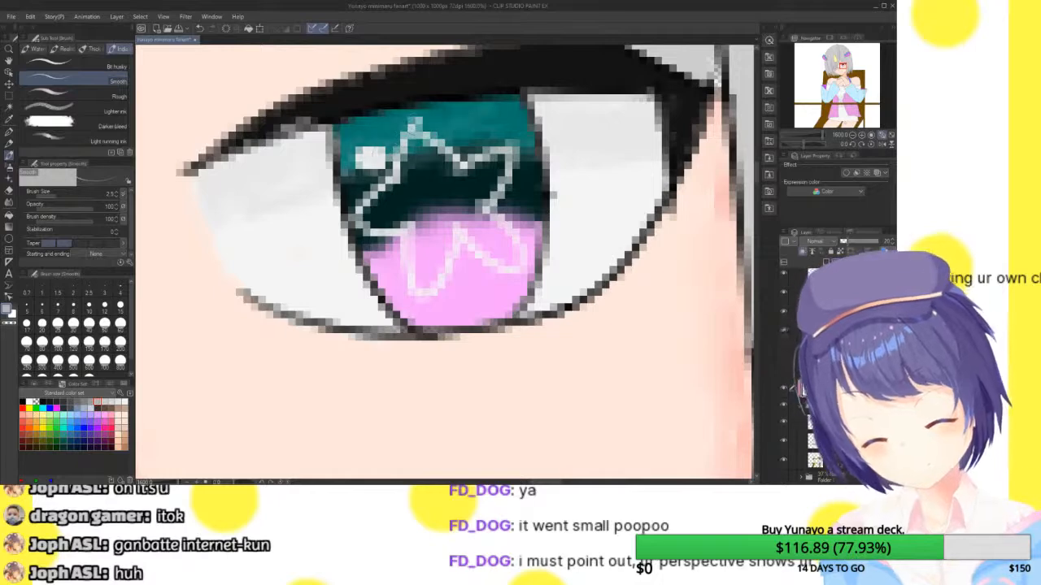
{"action": "left_click", "coordinate": [851, 137]}
{"action": "left_click", "coordinate": [852, 136]}
{"action": "left_click", "coordinate": [851, 137]}
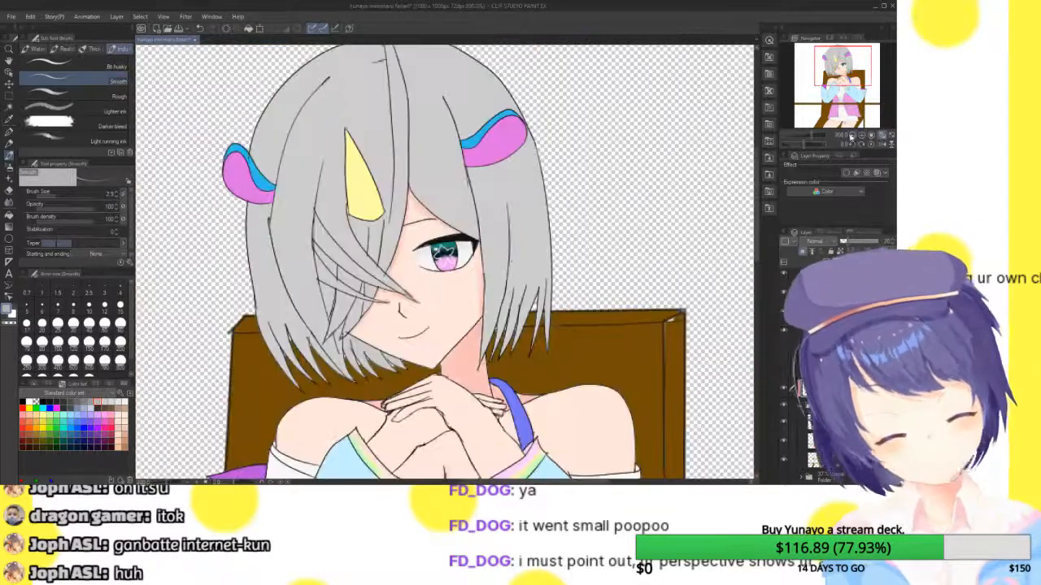
- Fill the small fold creases at the outer edge of the light blue sleeve, beside the chair, with blue shading
{"action": "left_click_drag", "start_coordinate": [851, 61], "coordinate": [851, 82]}
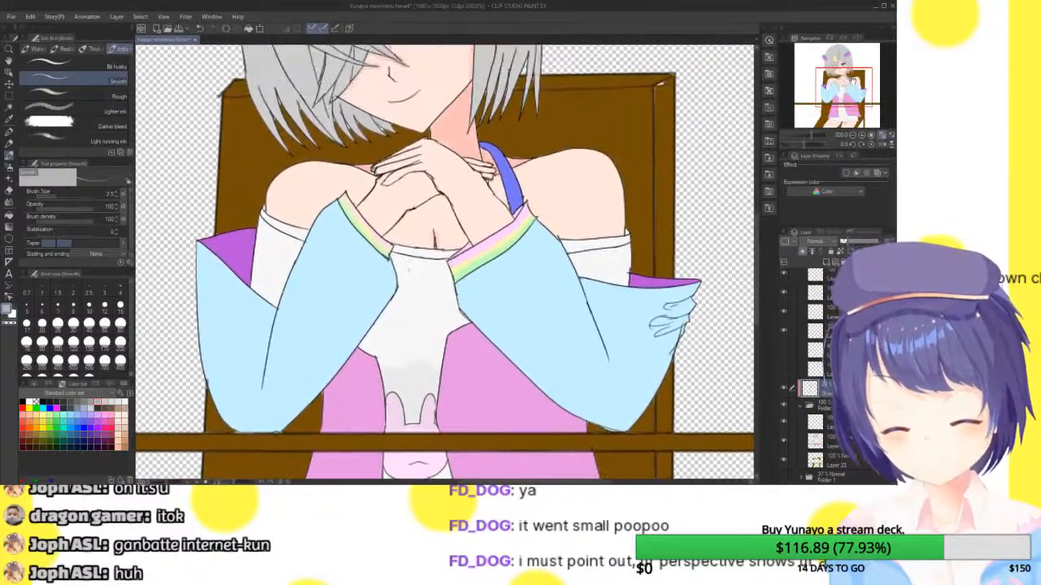
{"action": "scroll", "coordinate": [851, 82], "scroll_direction": "up", "scroll_amount": 6}
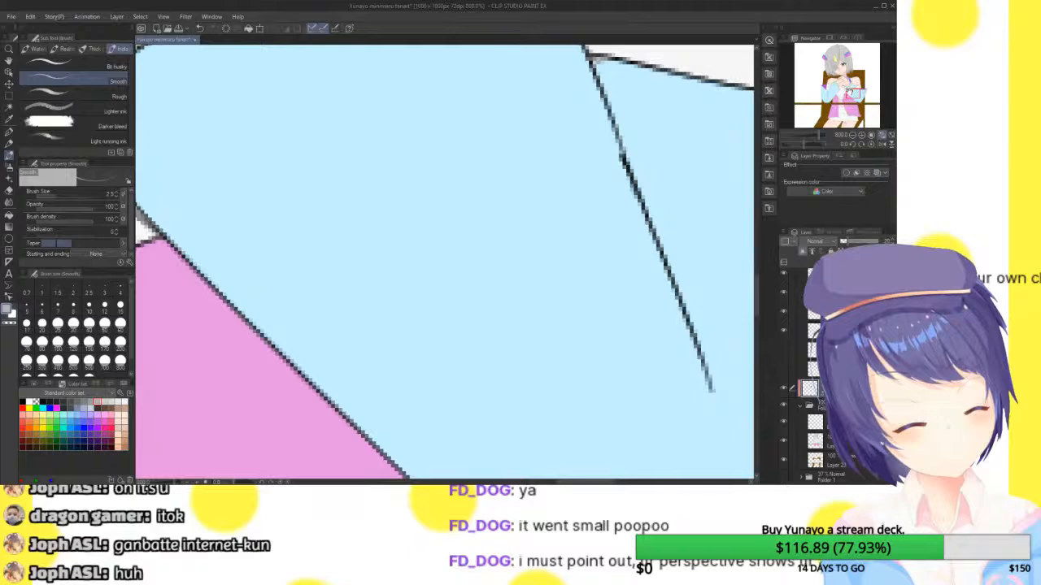
{"action": "left_click_drag", "start_coordinate": [850, 82], "coordinate": [858, 88]}
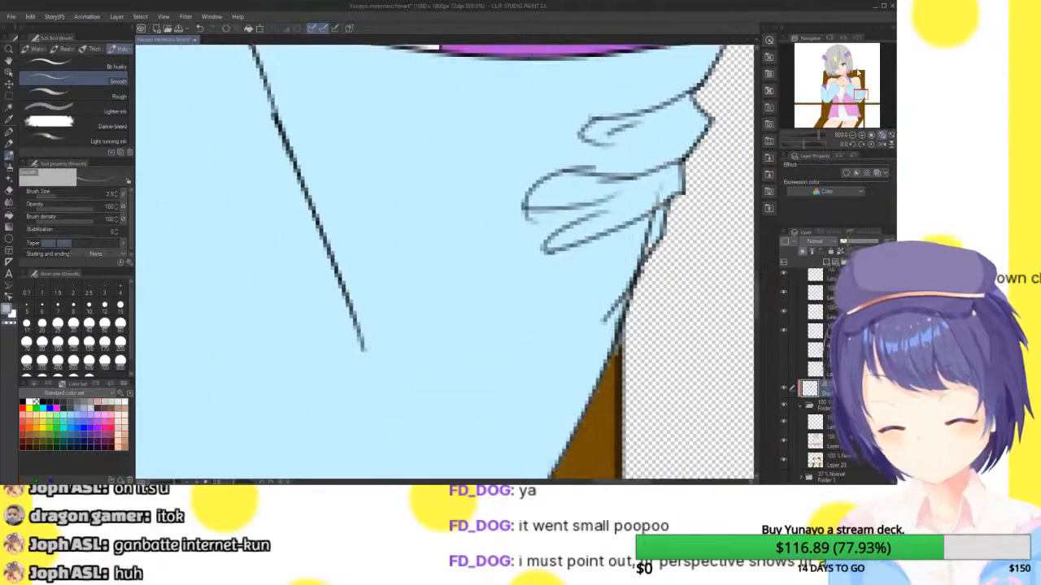
{"action": "left_click", "coordinate": [52, 407]}
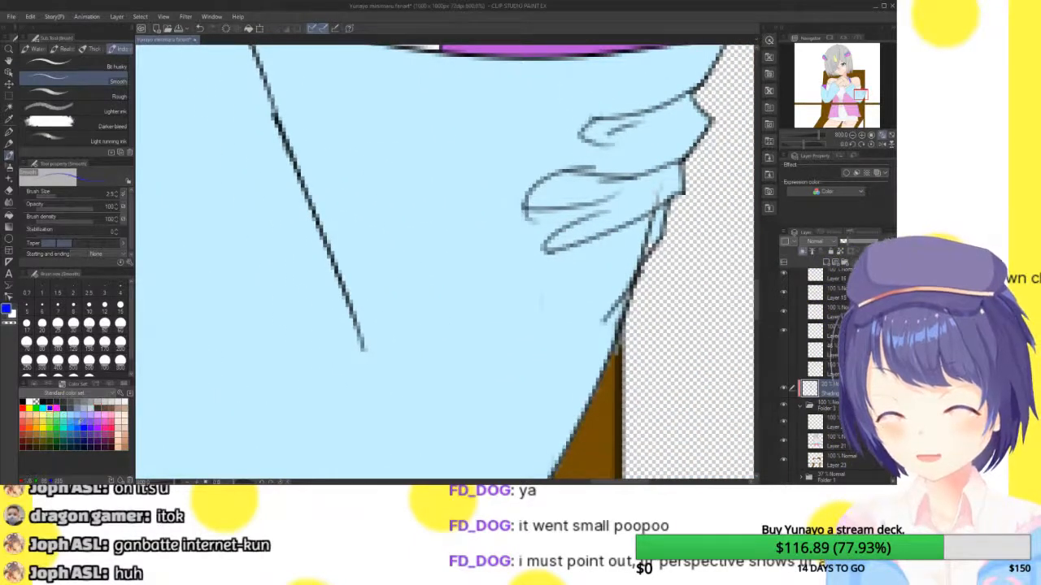
{"action": "mouse_move", "coordinate": [575, 174]}
{"action": "left_mouse_down"}
{"action": "mouse_move", "coordinate": [527, 201]}
{"action": "mouse_move", "coordinate": [565, 175]}
{"action": "mouse_move", "coordinate": [538, 202]}
{"action": "mouse_move", "coordinate": [616, 187]}
{"action": "mouse_move", "coordinate": [600, 218]}
{"action": "mouse_move", "coordinate": [561, 240]}
{"action": "mouse_move", "coordinate": [606, 218]}
{"action": "left_mouse_up"}
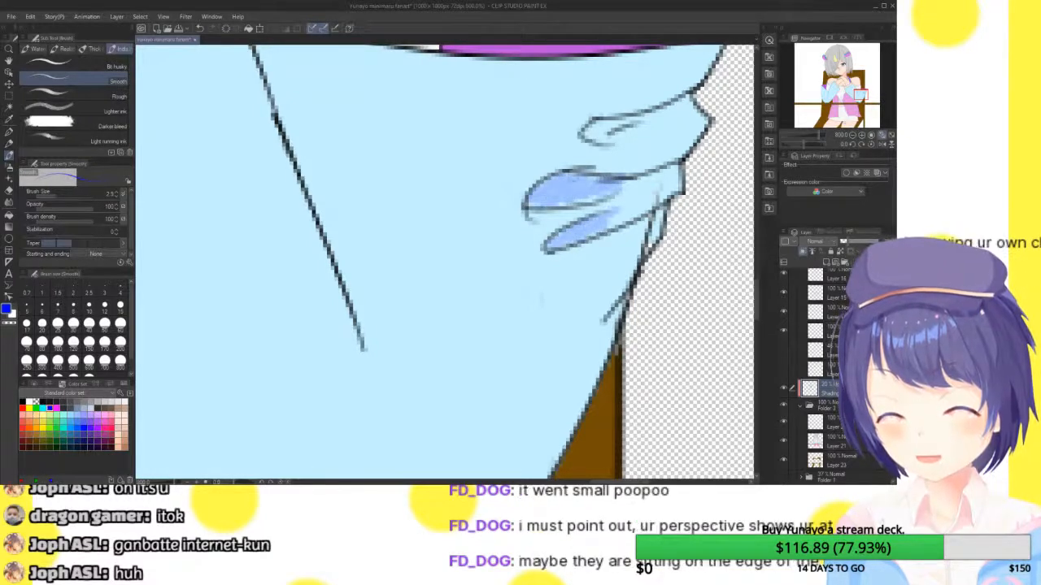
{"action": "mouse_move", "coordinate": [616, 122]}
{"action": "left_mouse_down"}
{"action": "mouse_move", "coordinate": [594, 134]}
{"action": "mouse_move", "coordinate": [702, 105]}
{"action": "left_mouse_up"}
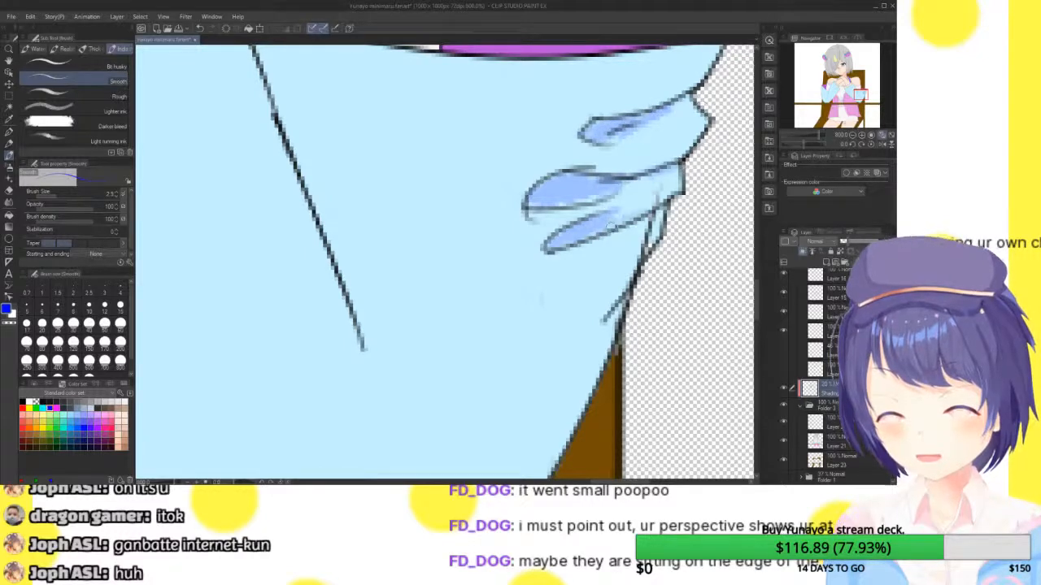
- Paint blue shadows along the long fold lines of both light blue sleeves
{"action": "left_click", "coordinate": [862, 136]}
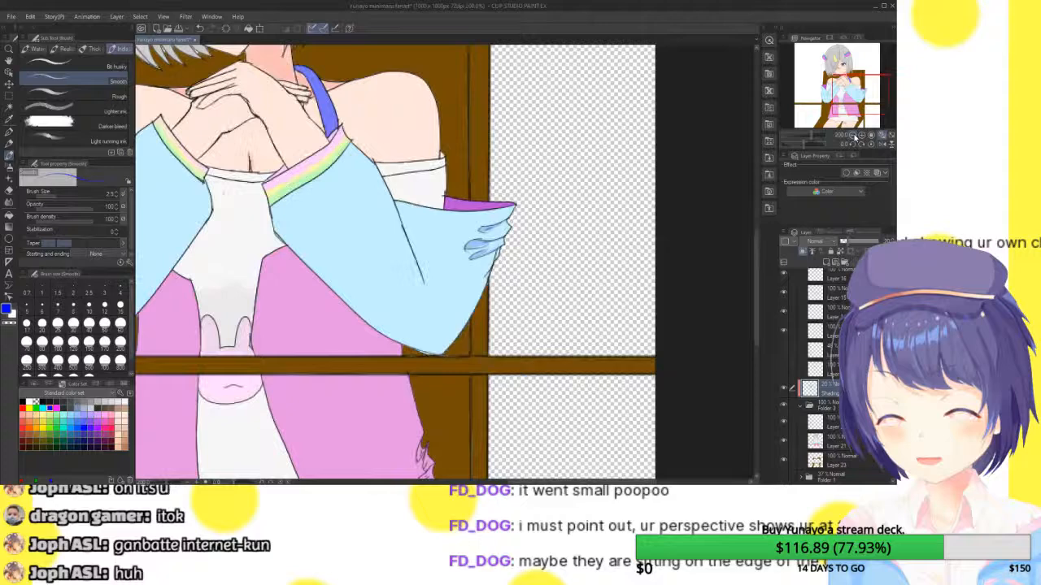
{"action": "left_click", "coordinate": [861, 137]}
{"action": "left_click", "coordinate": [861, 137]}
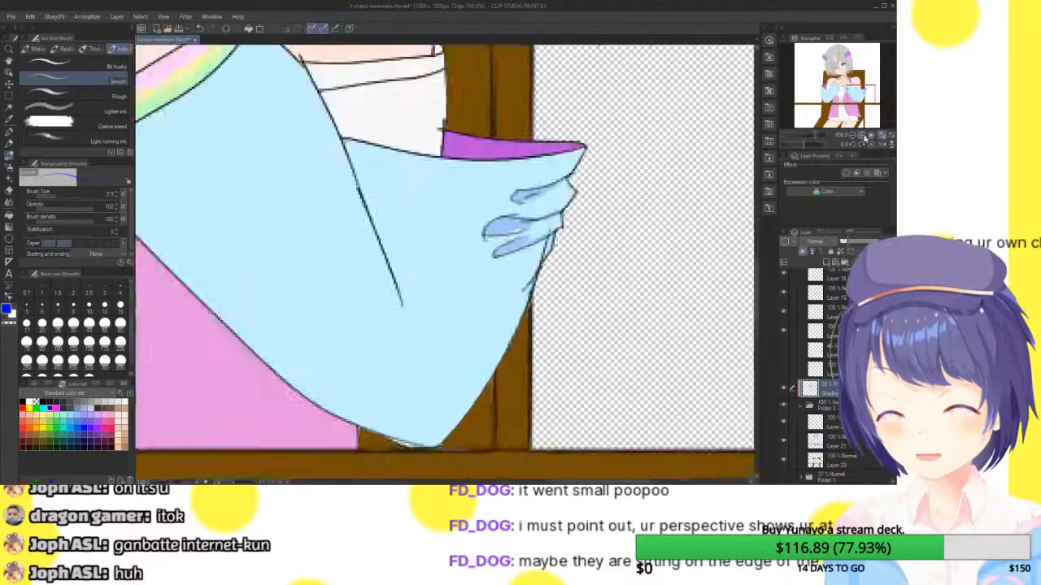
{"action": "left_click", "coordinate": [862, 137]}
{"action": "mouse_move", "coordinate": [317, 221]}
{"action": "left_mouse_down"}
{"action": "mouse_move", "coordinate": [360, 322]}
{"action": "mouse_move", "coordinate": [338, 253]}
{"action": "left_mouse_up"}
{"action": "mouse_move", "coordinate": [357, 342]}
{"action": "left_mouse_down"}
{"action": "mouse_move", "coordinate": [323, 186]}
{"action": "mouse_move", "coordinate": [294, 136]}
{"action": "mouse_move", "coordinate": [321, 213]}
{"action": "left_mouse_up"}
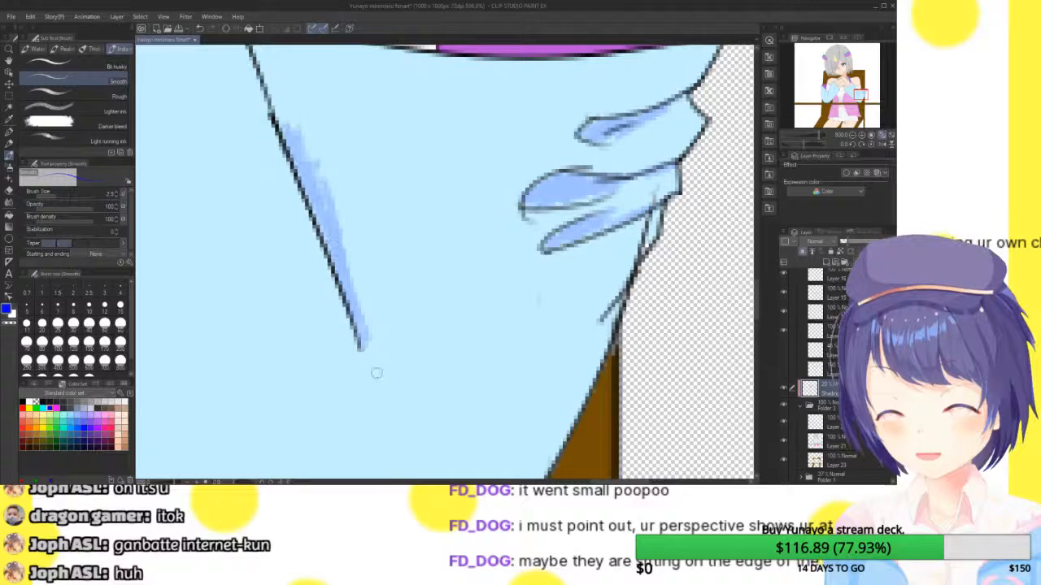
{"action": "left_click_drag", "start_coordinate": [861, 95], "coordinate": [827, 95]}
{"action": "mouse_move", "coordinate": [453, 188]}
{"action": "left_mouse_down"}
{"action": "mouse_move", "coordinate": [426, 353]}
{"action": "mouse_move", "coordinate": [473, 119]}
{"action": "mouse_move", "coordinate": [433, 293]}
{"action": "left_mouse_up"}
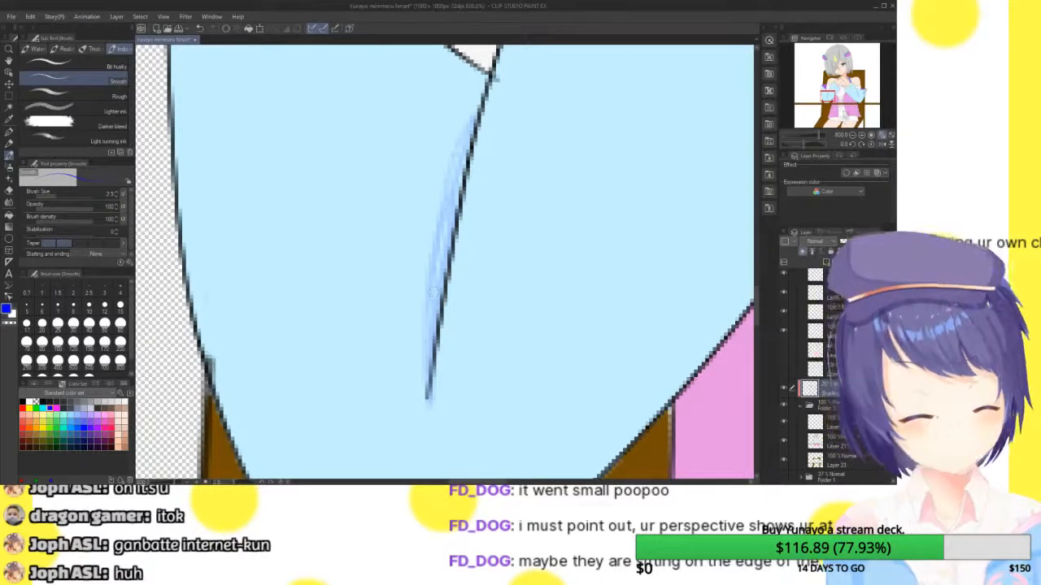
- Paint red shading into the creases at the side of the pink jacket, just above its pointed hem corner
{"action": "left_click", "coordinate": [853, 135]}
{"action": "left_click", "coordinate": [852, 136]}
{"action": "mouse_move", "coordinate": [836, 89]}
{"action": "left_mouse_down"}
{"action": "mouse_move", "coordinate": [852, 80]}
{"action": "mouse_move", "coordinate": [855, 97]}
{"action": "mouse_move", "coordinate": [857, 69]}
{"action": "mouse_move", "coordinate": [856, 106]}
{"action": "mouse_move", "coordinate": [851, 93]}
{"action": "left_mouse_up"}
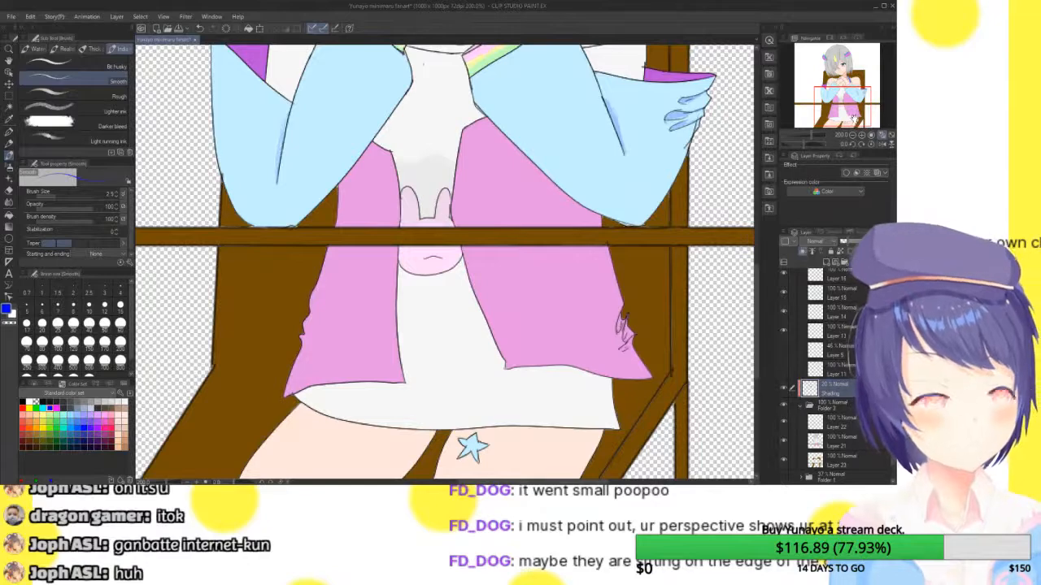
{"action": "left_click", "coordinate": [862, 135]}
{"action": "left_click", "coordinate": [862, 136]}
{"action": "left_click_drag", "start_coordinate": [838, 107], "coordinate": [852, 111]}
{"action": "left_click", "coordinate": [26, 406]}
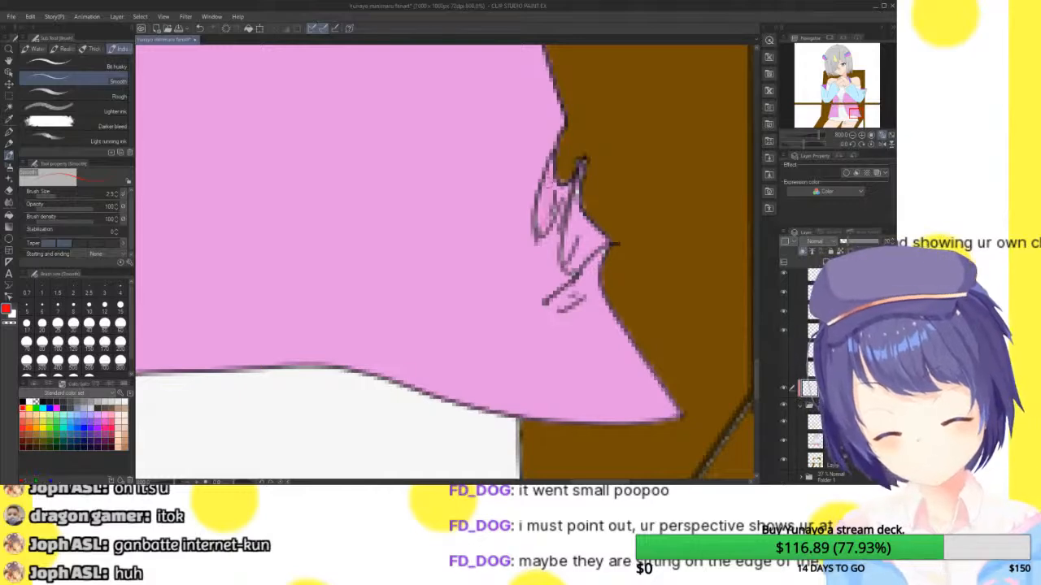
{"action": "mouse_move", "coordinate": [573, 205]}
{"action": "left_mouse_down"}
{"action": "mouse_move", "coordinate": [575, 257]}
{"action": "mouse_move", "coordinate": [602, 234]}
{"action": "left_mouse_up"}
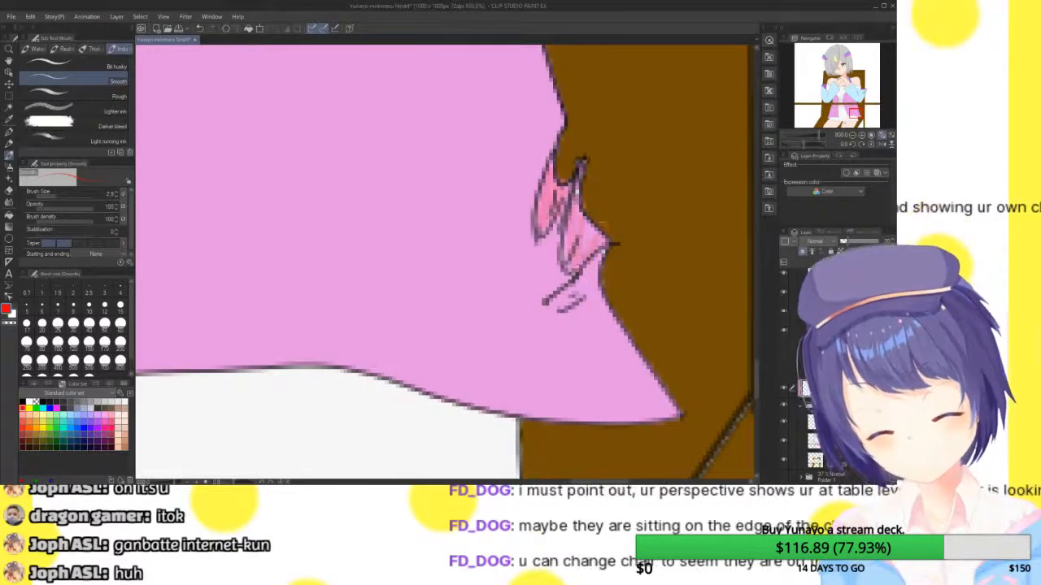
{"action": "left_click_drag", "start_coordinate": [564, 303], "coordinate": [592, 267]}
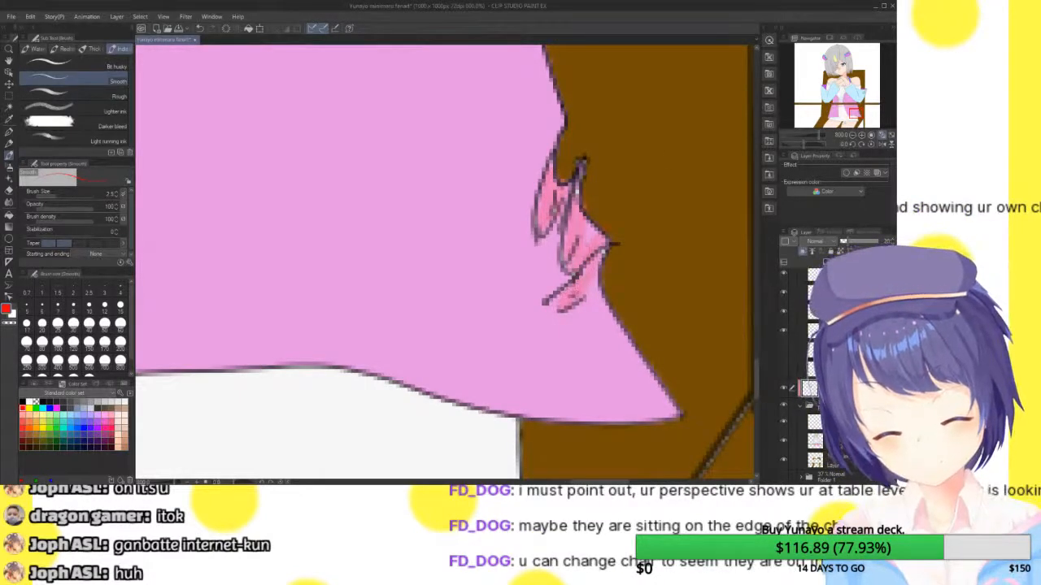
- Show the Paper layer, recolour it a muted grey-green as the background, and save the illustration
{"action": "mouse_move", "coordinate": [856, 114]}
{"action": "left_mouse_down"}
{"action": "mouse_move", "coordinate": [843, 95]}
{"action": "mouse_move", "coordinate": [843, 109]}
{"action": "mouse_move", "coordinate": [847, 86]}
{"action": "mouse_move", "coordinate": [858, 110]}
{"action": "left_mouse_up"}
{"action": "scroll", "coordinate": [518, 205], "scroll_direction": "down", "scroll_amount": 4}
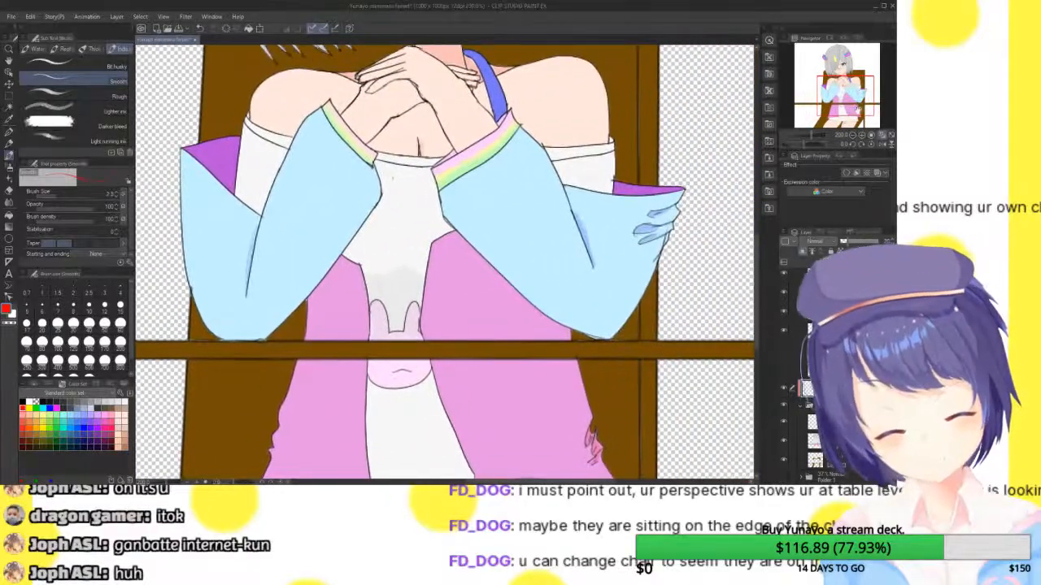
{"action": "left_click", "coordinate": [885, 136]}
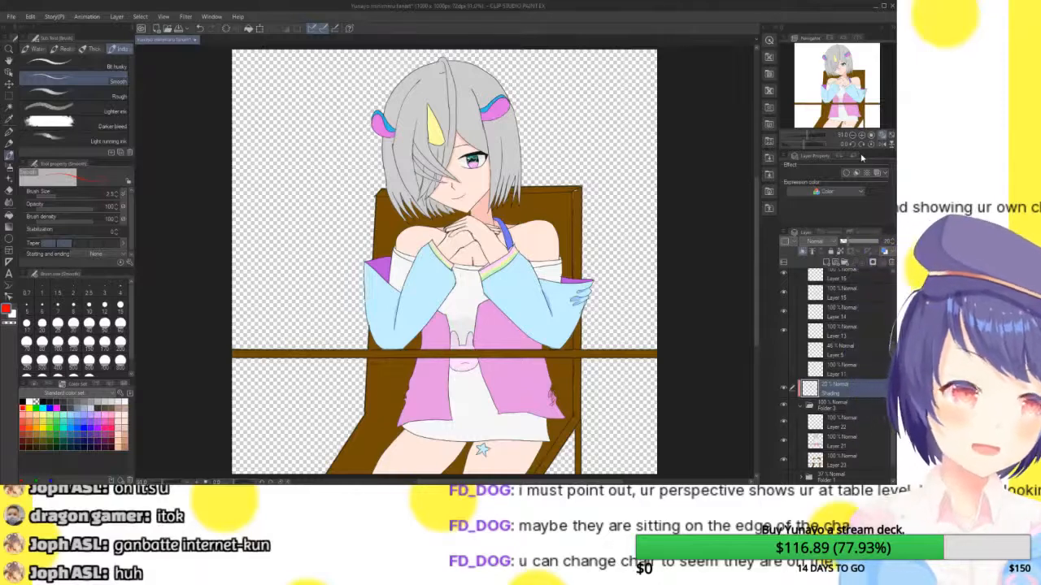
{"action": "scroll", "coordinate": [838, 374], "scroll_direction": "down", "scroll_amount": 1}
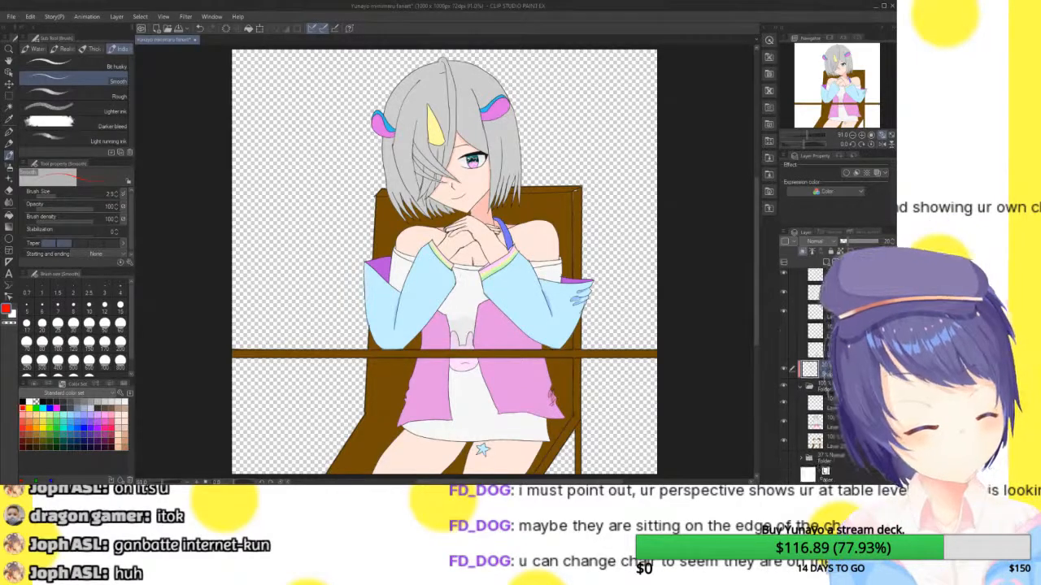
{"action": "left_click", "coordinate": [783, 475]}
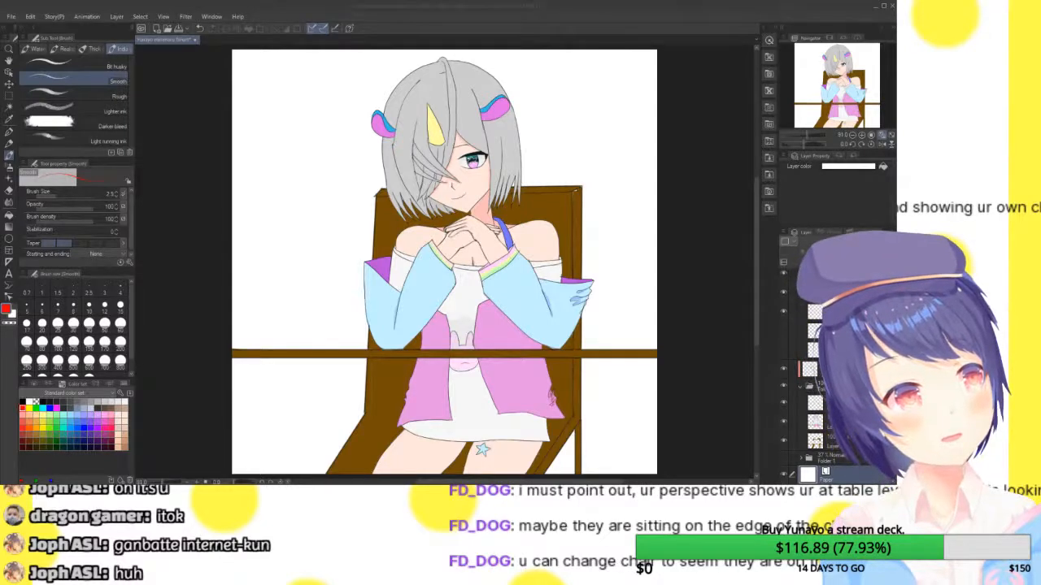
{"action": "key", "text": "Return"}
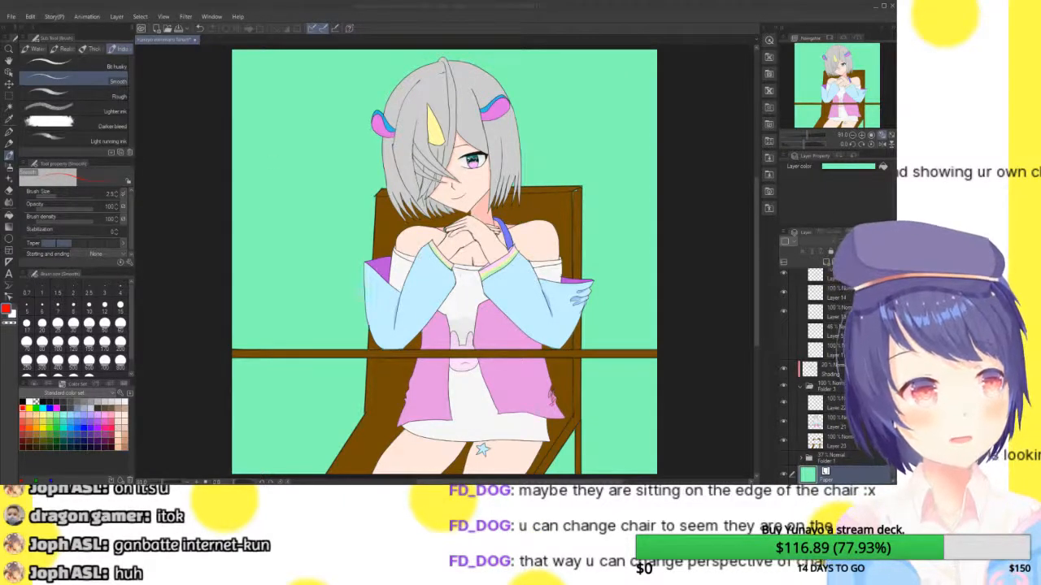
{"action": "key", "text": "Return"}
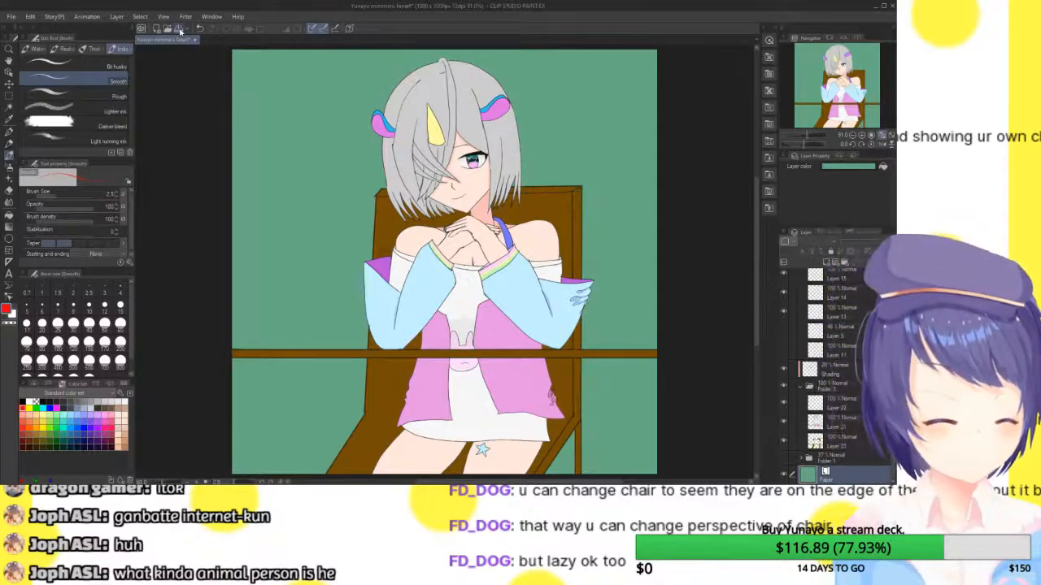
{"action": "key", "text": "ctrl+s"}
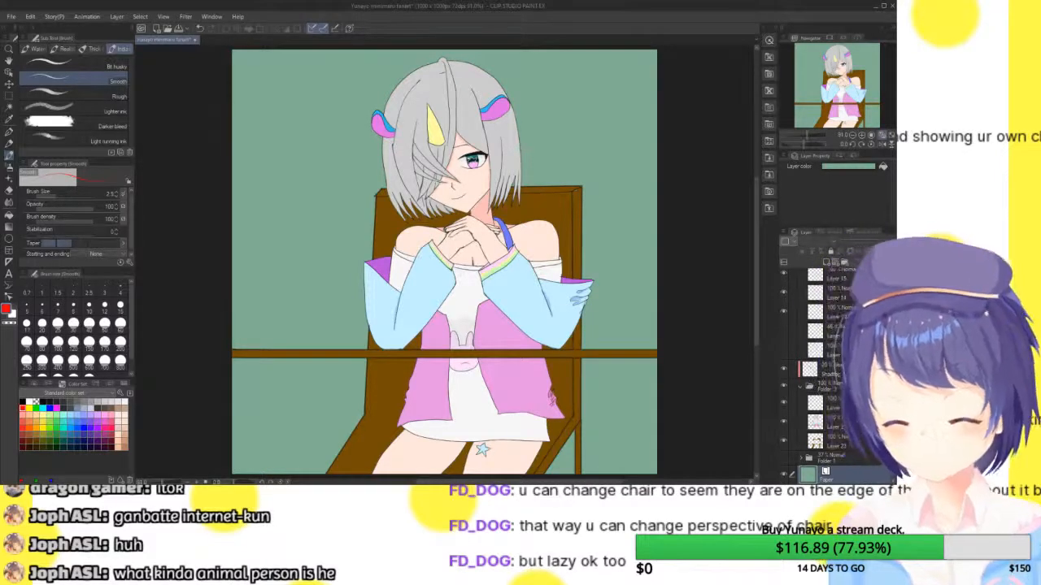
- Hide the character line art and the colour folders, leaving only the chair and table outlines over the green background
{"action": "left_click", "coordinate": [831, 403]}
{"action": "left_click", "coordinate": [825, 470]}
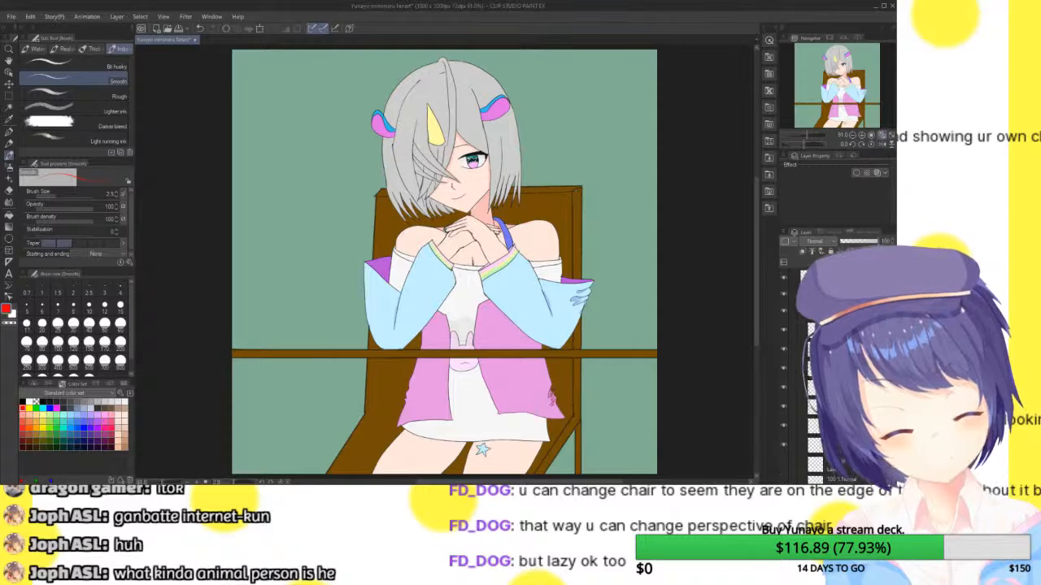
{"action": "left_click", "coordinate": [782, 296]}
{"action": "scroll", "coordinate": [833, 374], "scroll_direction": "down", "scroll_amount": 1}
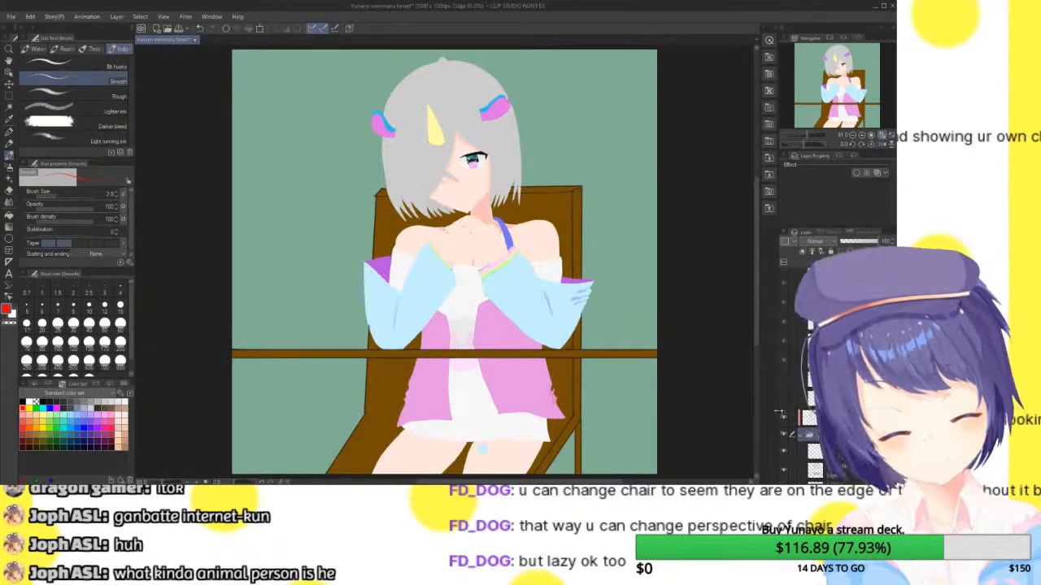
{"action": "left_click", "coordinate": [785, 436]}
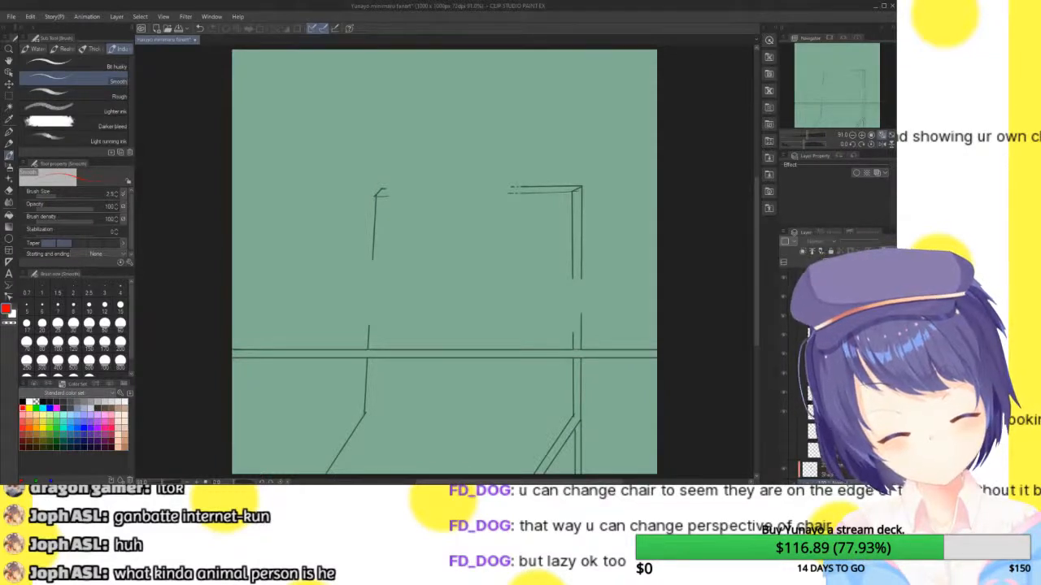
{"action": "left_click_drag", "start_coordinate": [855, 105], "coordinate": [848, 122]}
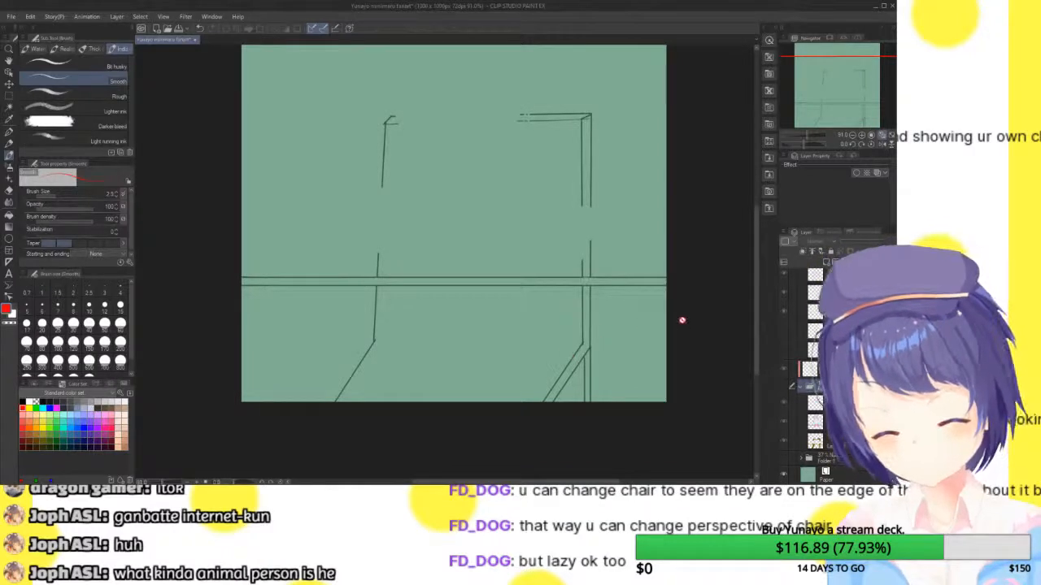
- Auto-select the regions below the table edge, including the areas on both sides of and between the chair outlines
{"action": "key", "text": "w"}
{"action": "left_click", "coordinate": [348, 319]}
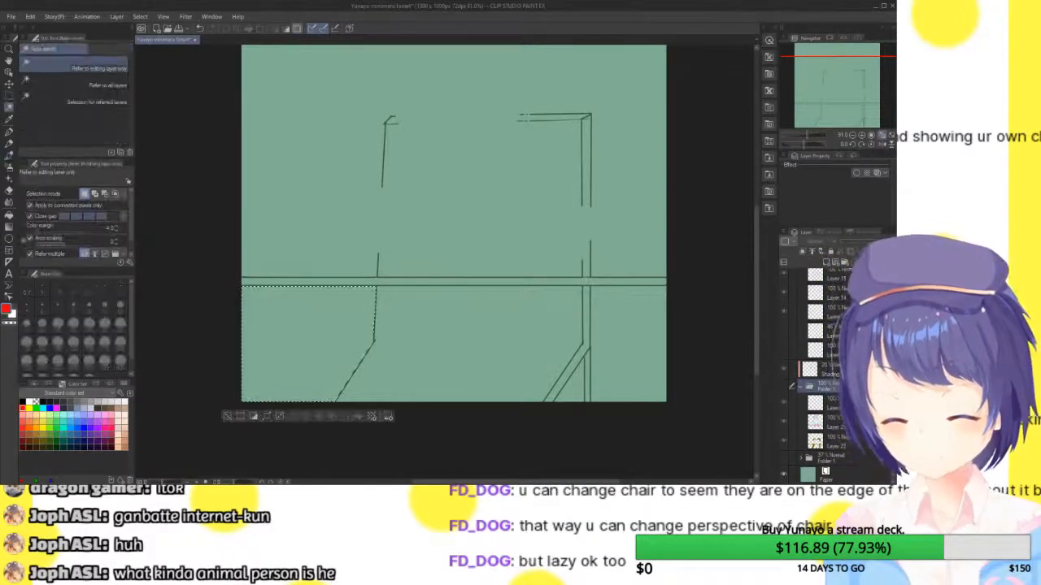
{"action": "left_click", "coordinate": [605, 327], "text": "shift"}
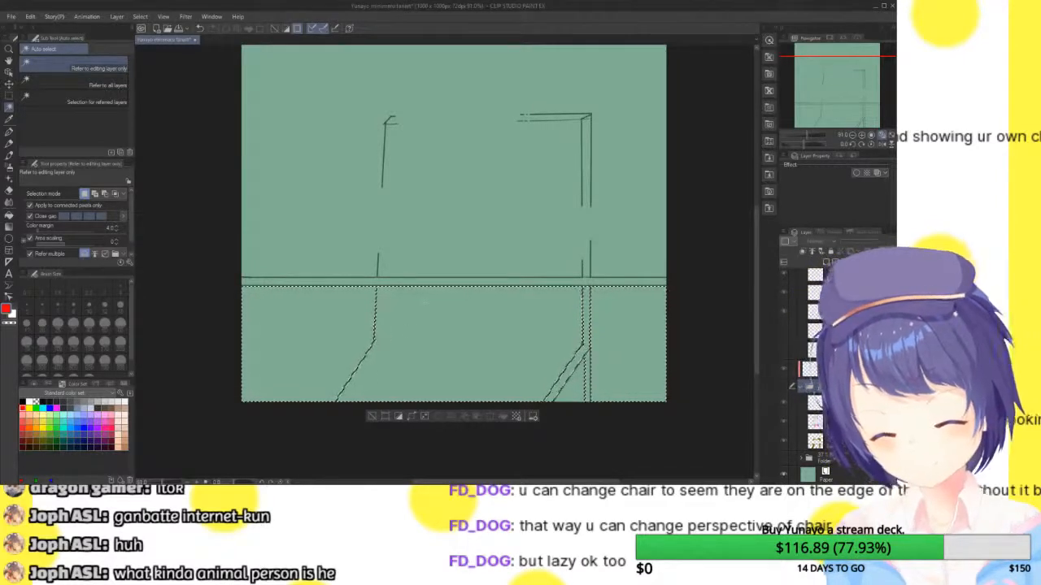
- Add a new layer directly above the Shading layer and choose a brick red drawing colour
{"action": "left_click", "coordinate": [834, 370]}
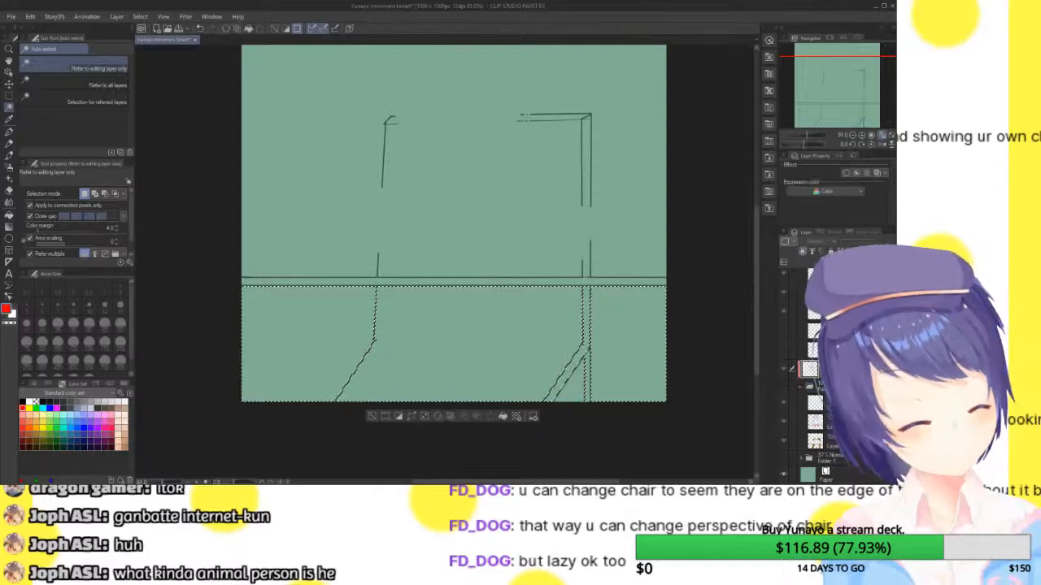
{"action": "left_click", "coordinate": [827, 262]}
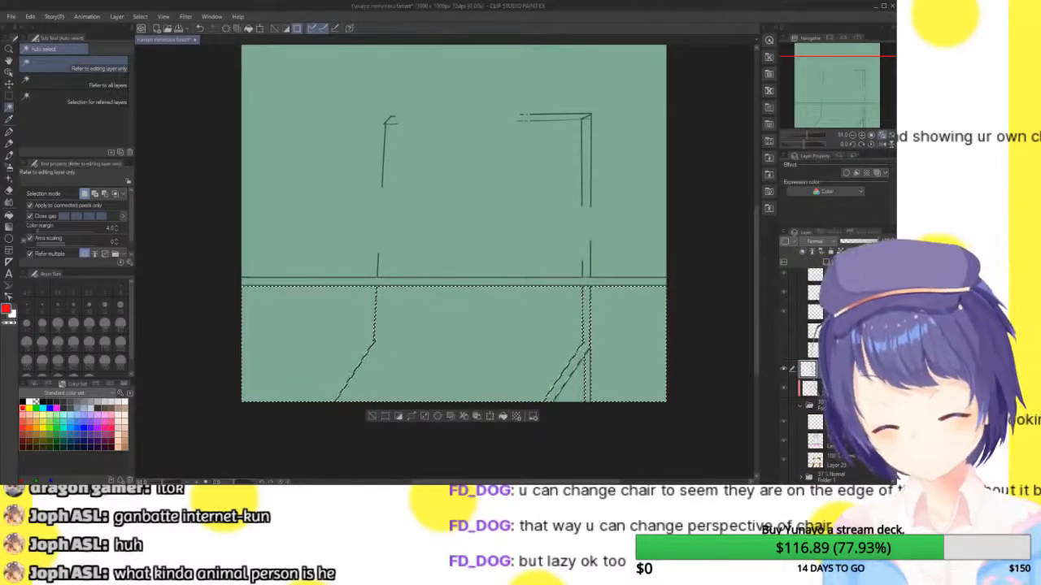
{"action": "left_click", "coordinate": [10, 192]}
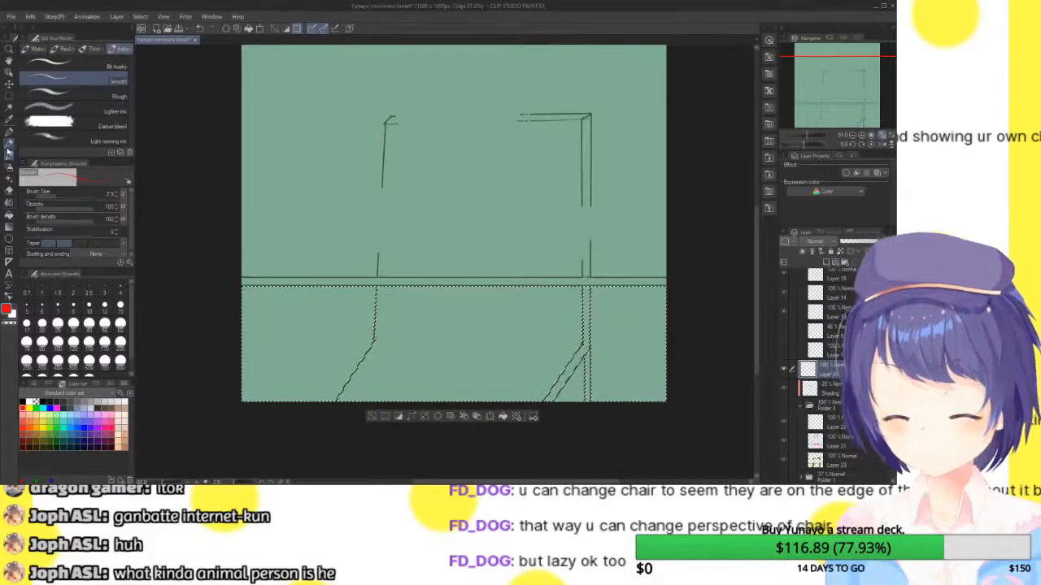
{"action": "left_click", "coordinate": [41, 381]}
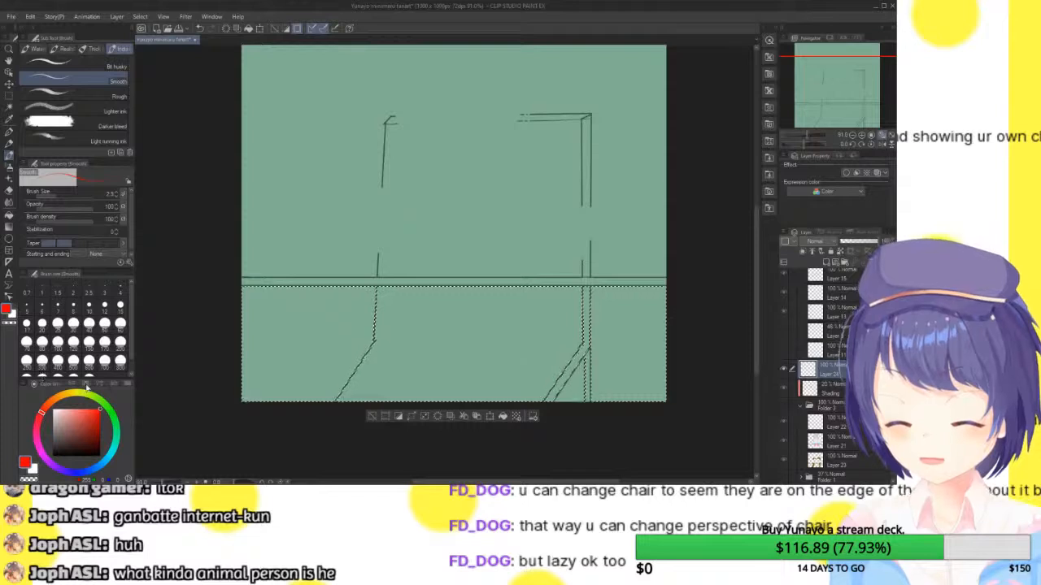
{"action": "left_click_drag", "start_coordinate": [64, 399], "coordinate": [54, 395]}
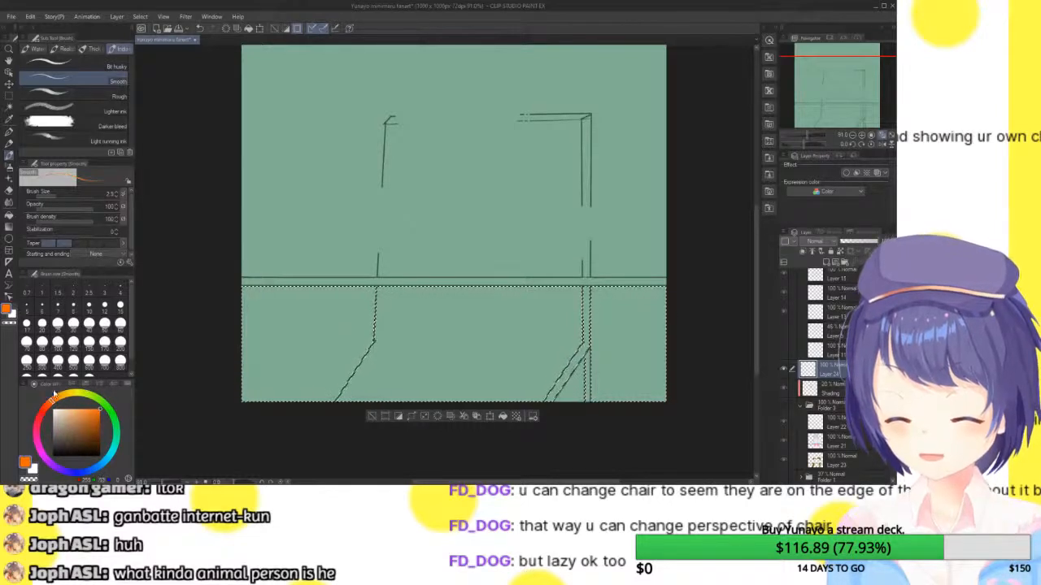
{"action": "left_click", "coordinate": [73, 385]}
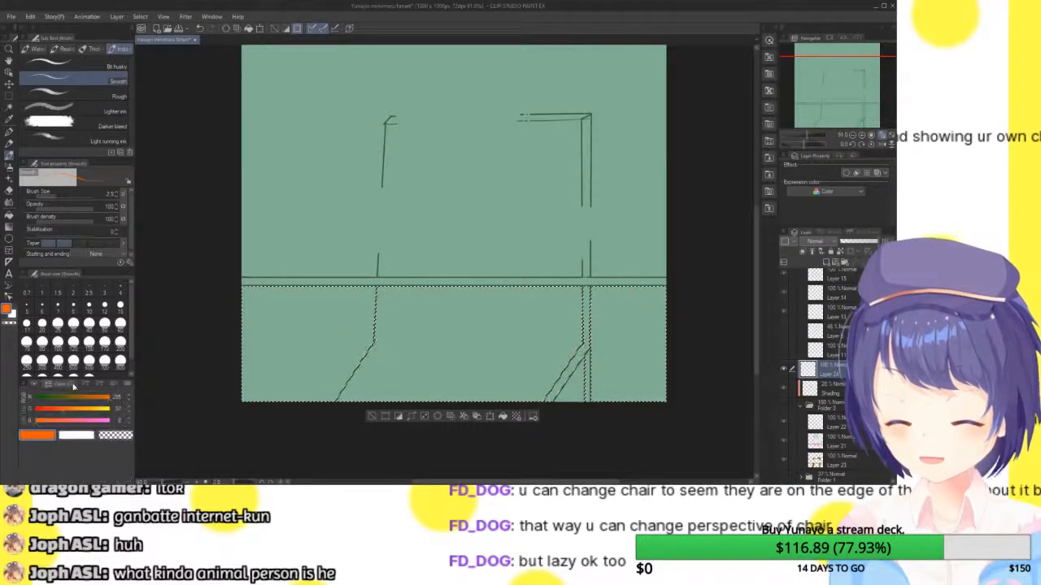
{"action": "left_click", "coordinate": [82, 385]}
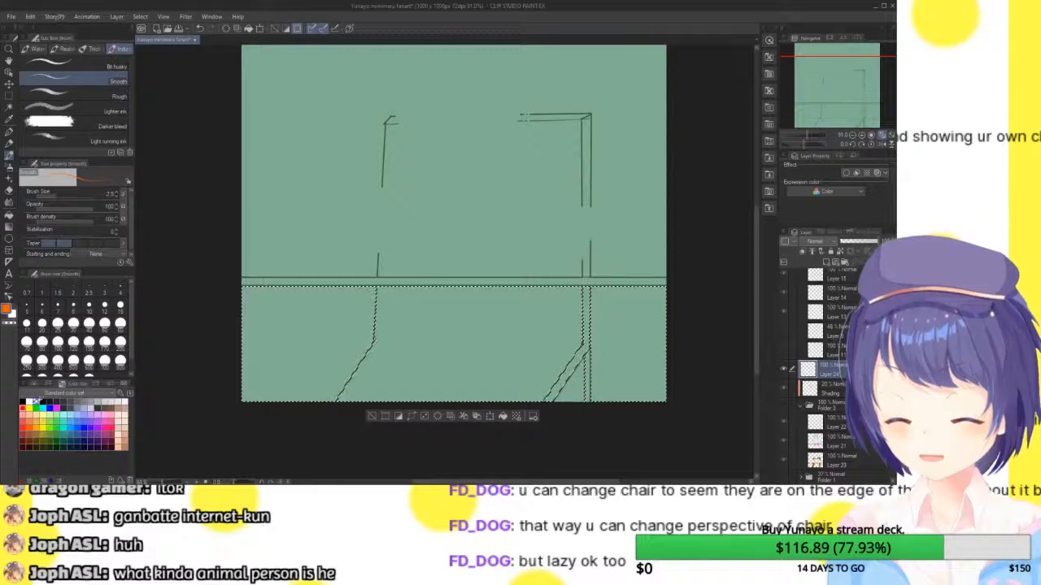
{"action": "left_click", "coordinate": [24, 436]}
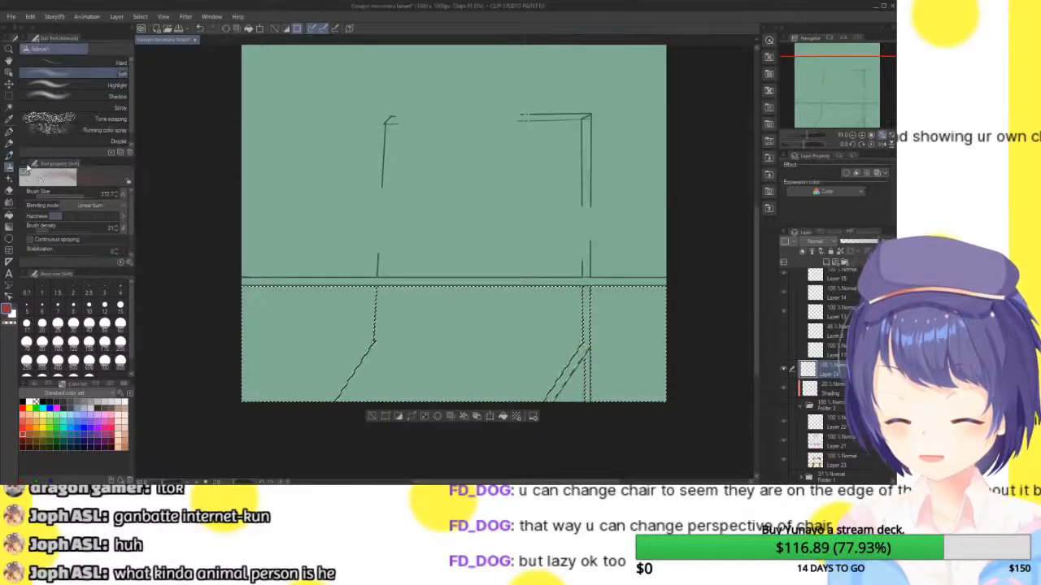
- Paint the area below the table edge solid red with a very large brush, including the small triangle beside the chair leg, and deselect
{"action": "left_click", "coordinate": [105, 323]}
{"action": "left_click_drag", "start_coordinate": [260, 329], "coordinate": [444, 279]}
{"action": "mouse_move", "coordinate": [326, 325]}
{"action": "left_mouse_down"}
{"action": "mouse_move", "coordinate": [594, 338]}
{"action": "mouse_move", "coordinate": [406, 374]}
{"action": "left_mouse_up"}
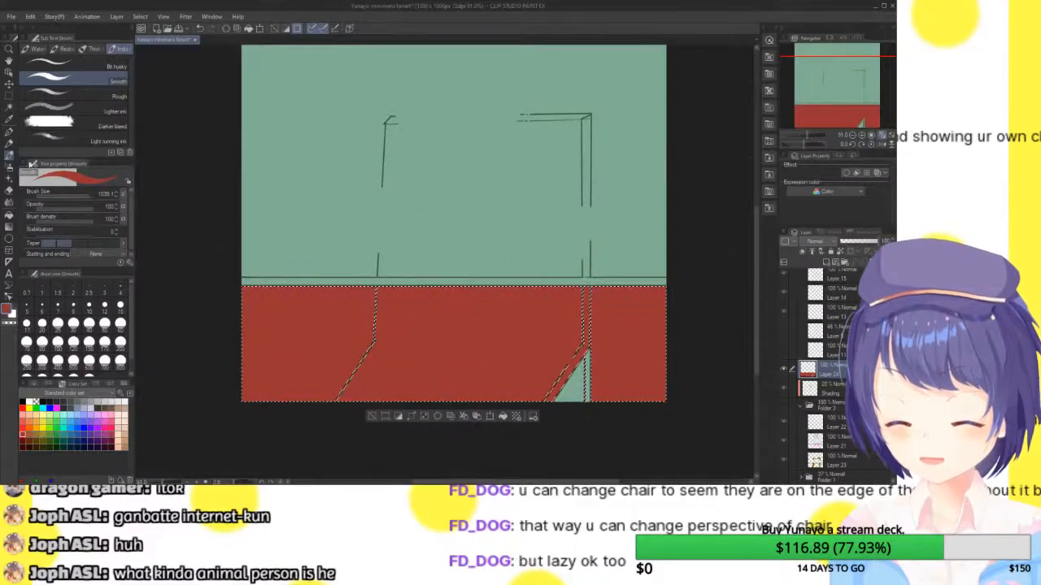
{"action": "left_click", "coordinate": [6, 109]}
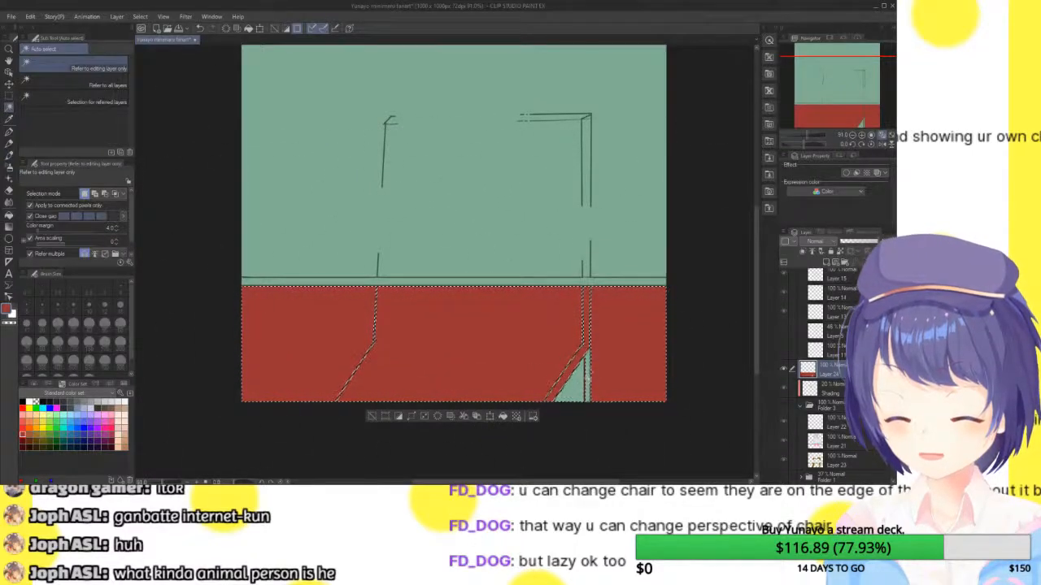
{"action": "left_click", "coordinate": [9, 155]}
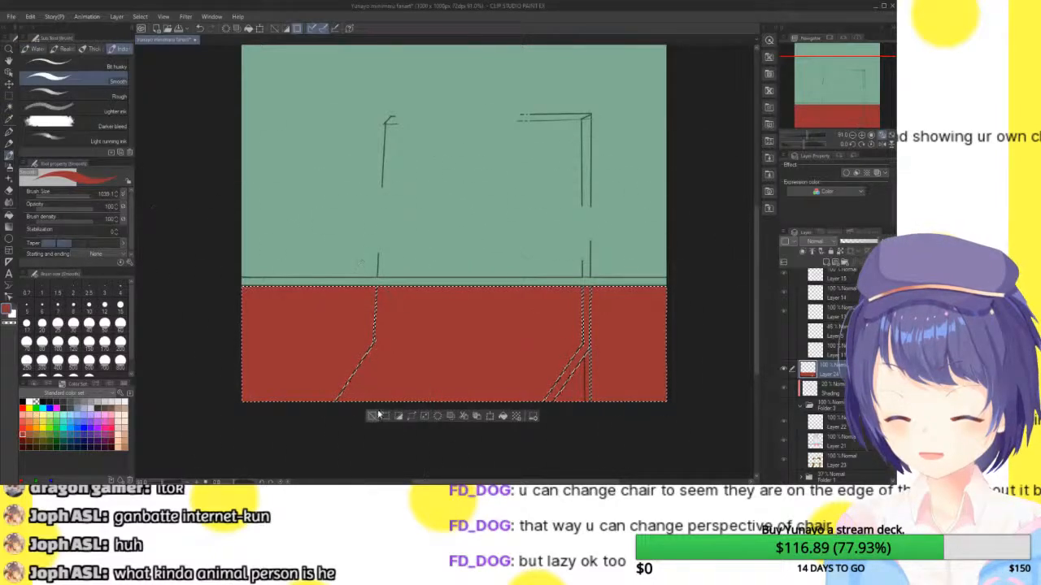
{"action": "key", "text": "ctrl+d"}
- Lower the red layer's opacity to 21% and show the line art and colour folders again
{"action": "left_click", "coordinate": [854, 242]}
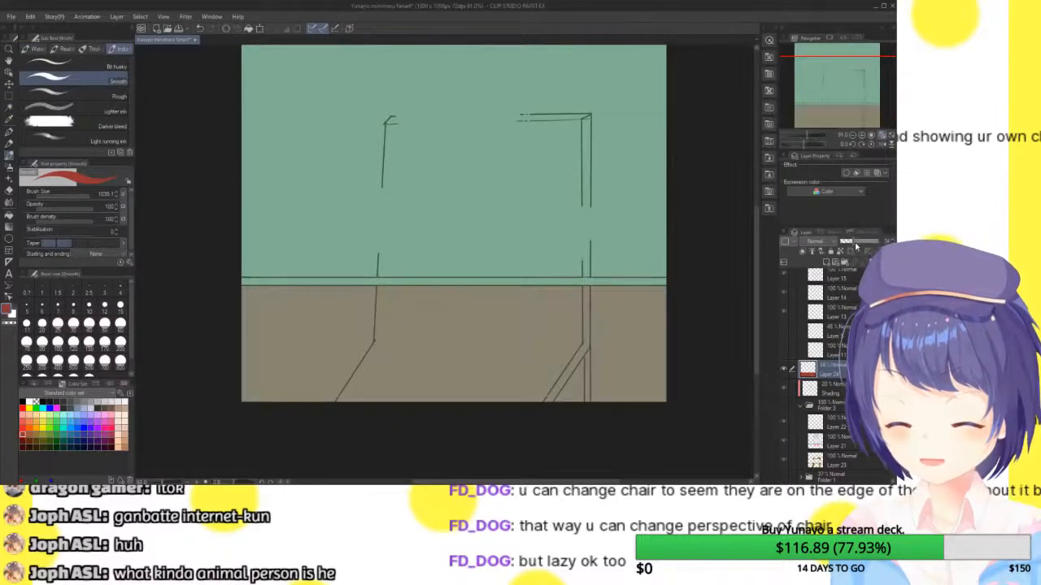
{"action": "left_click_drag", "start_coordinate": [855, 242], "coordinate": [846, 242]}
{"action": "scroll", "coordinate": [830, 366], "scroll_direction": "up", "scroll_amount": 5}
{"action": "left_click", "coordinate": [783, 277]}
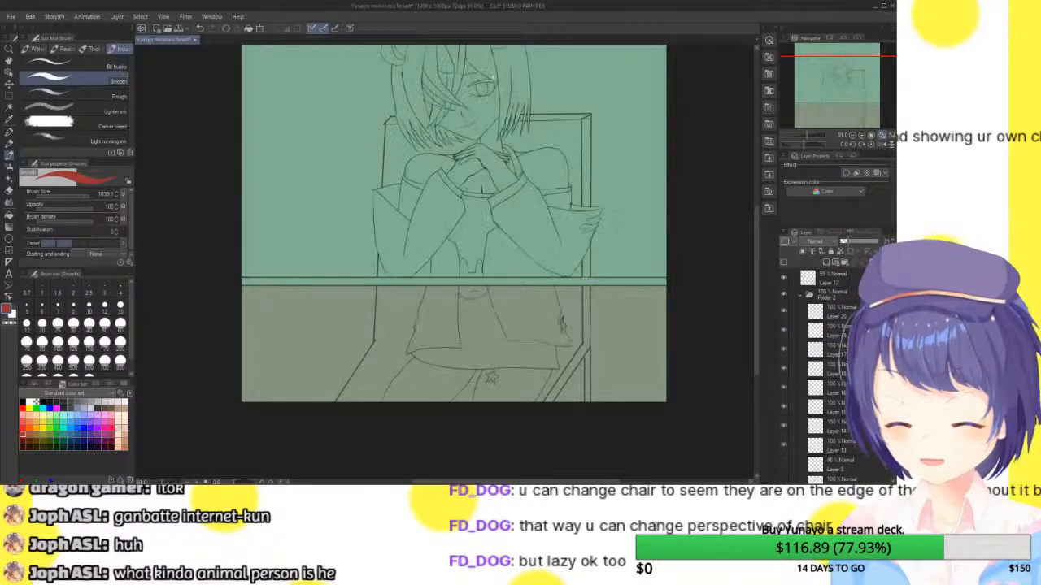
{"action": "scroll", "coordinate": [829, 365], "scroll_direction": "down", "scroll_amount": 5}
{"action": "left_click", "coordinate": [783, 386]}
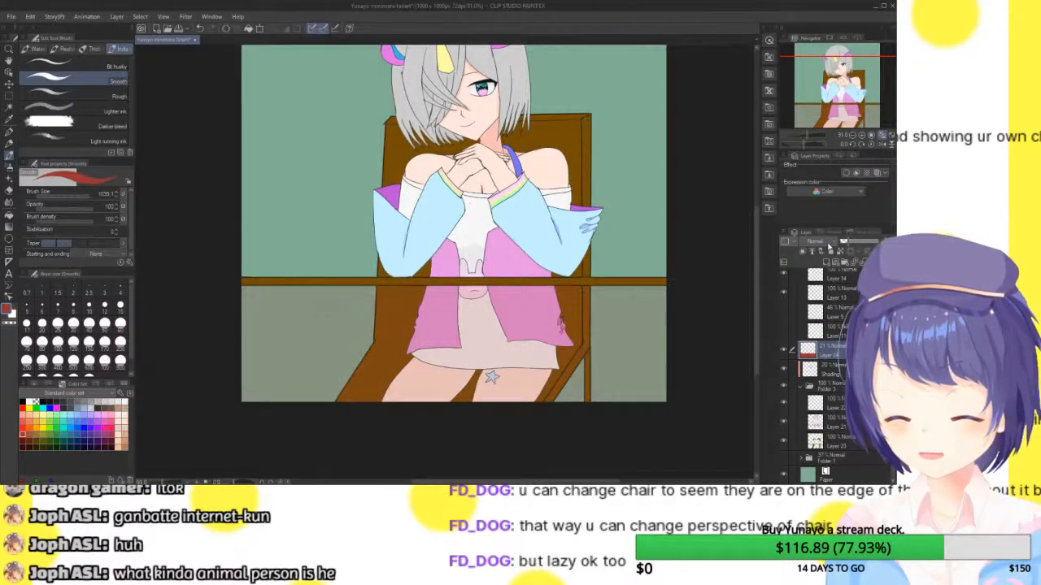
- Try the Multiply, Linear burn and Darken blending modes on the red layer, with a somewhat higher opacity
{"action": "left_click", "coordinate": [828, 244]}
{"action": "left_click", "coordinate": [823, 270]}
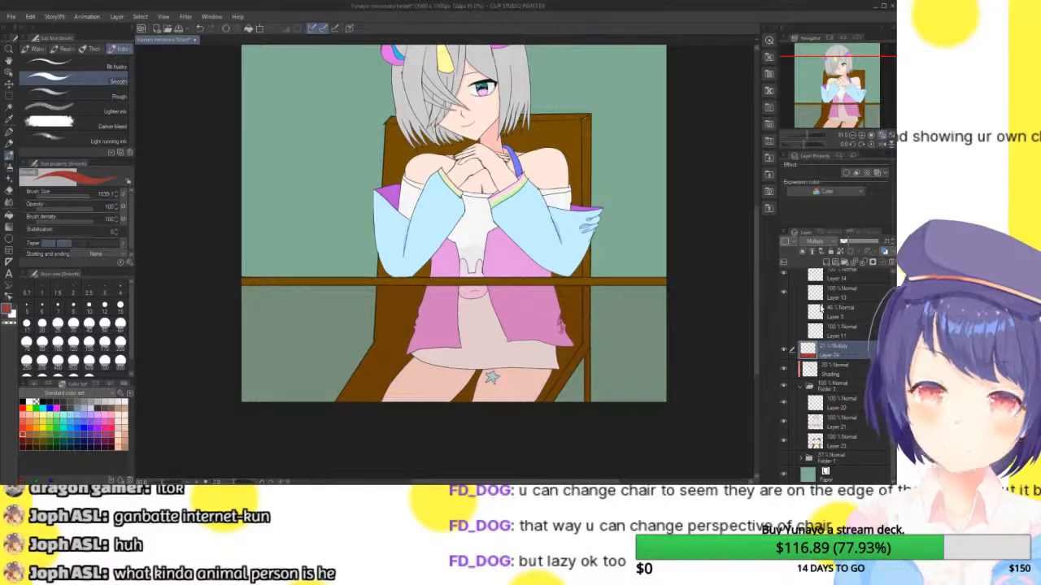
{"action": "left_click", "coordinate": [890, 134]}
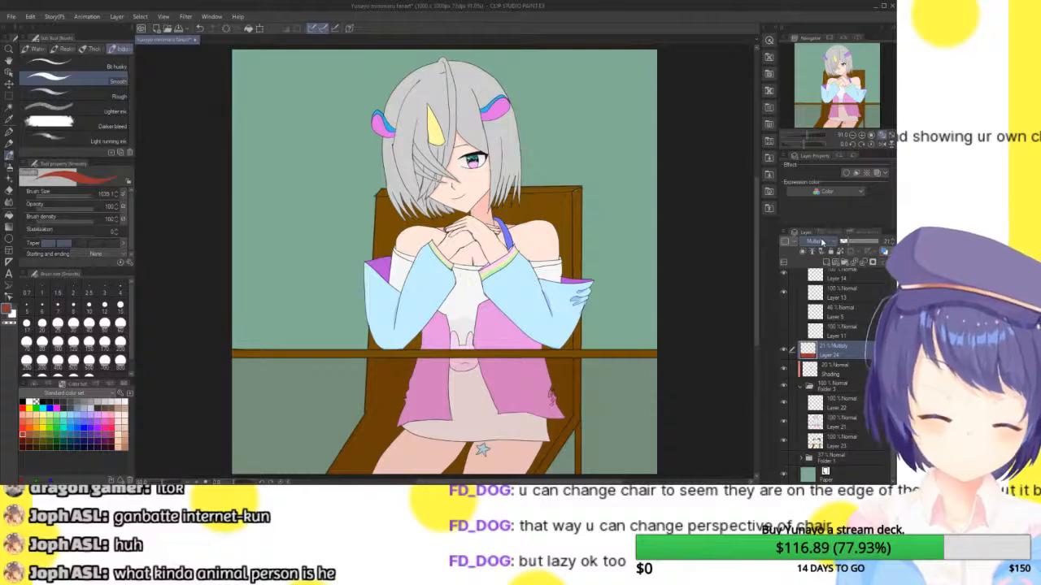
{"action": "mouse_move", "coordinate": [846, 243]}
{"action": "left_mouse_down"}
{"action": "mouse_move", "coordinate": [882, 238]}
{"action": "mouse_move", "coordinate": [856, 241]}
{"action": "left_mouse_up"}
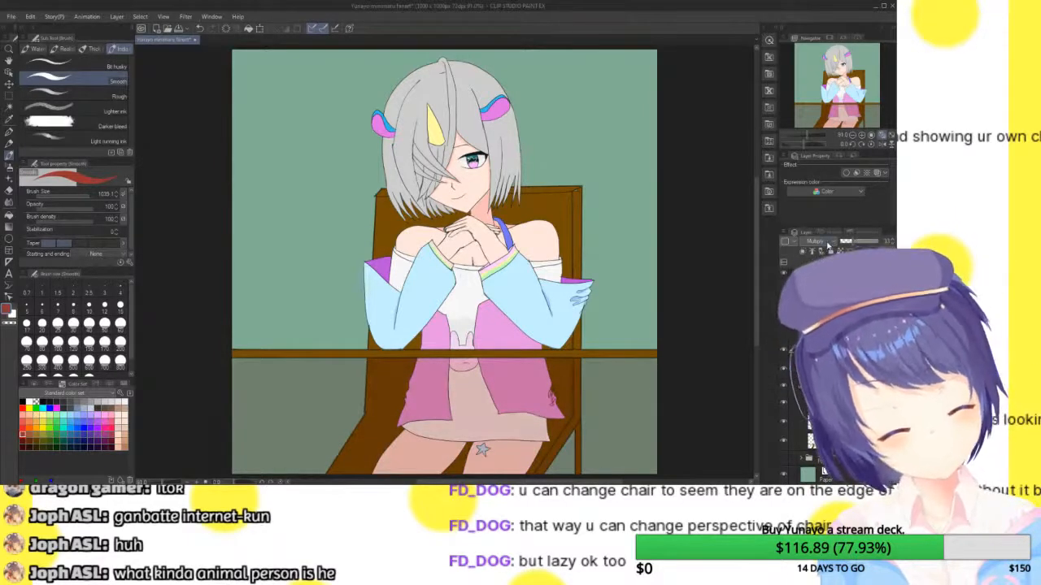
{"action": "left_click", "coordinate": [824, 257]}
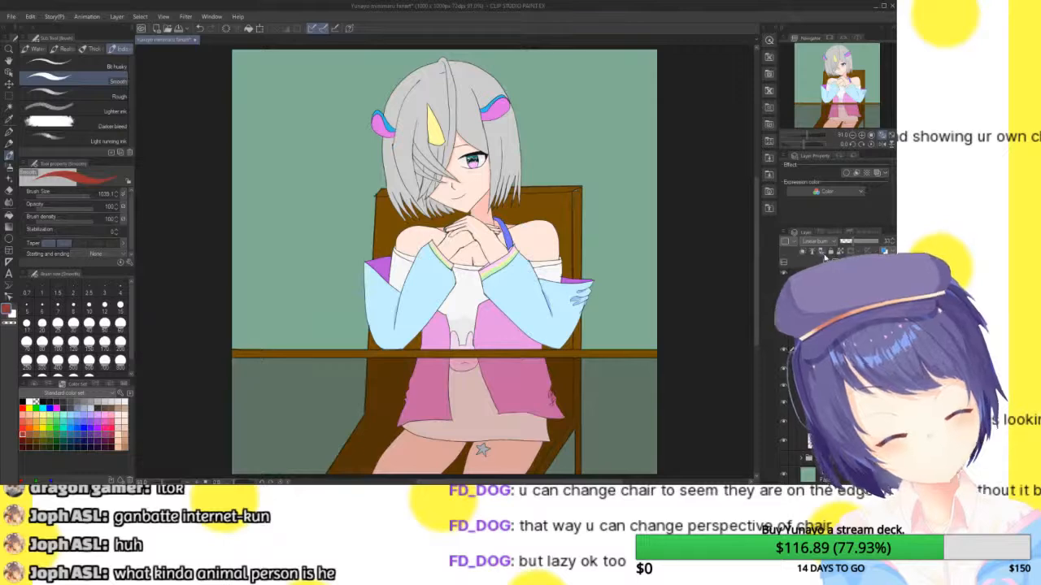
{"action": "scroll", "coordinate": [824, 248], "scroll_direction": "down", "scroll_amount": 1}
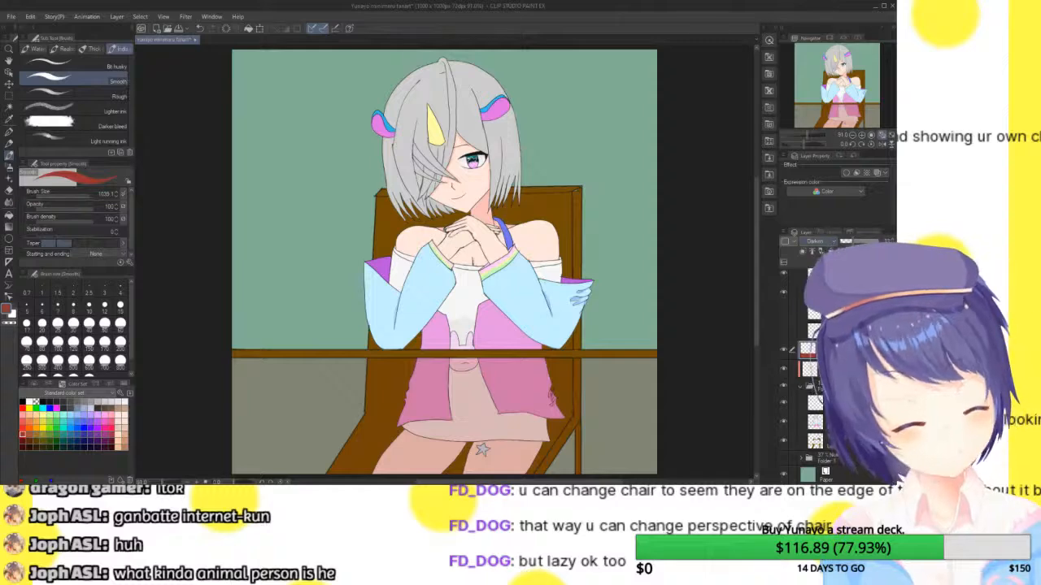
- Set the red layer to 100% opacity with Normal blending and move it above the line art layers
{"action": "left_click_drag", "start_coordinate": [854, 241], "coordinate": [885, 242]}
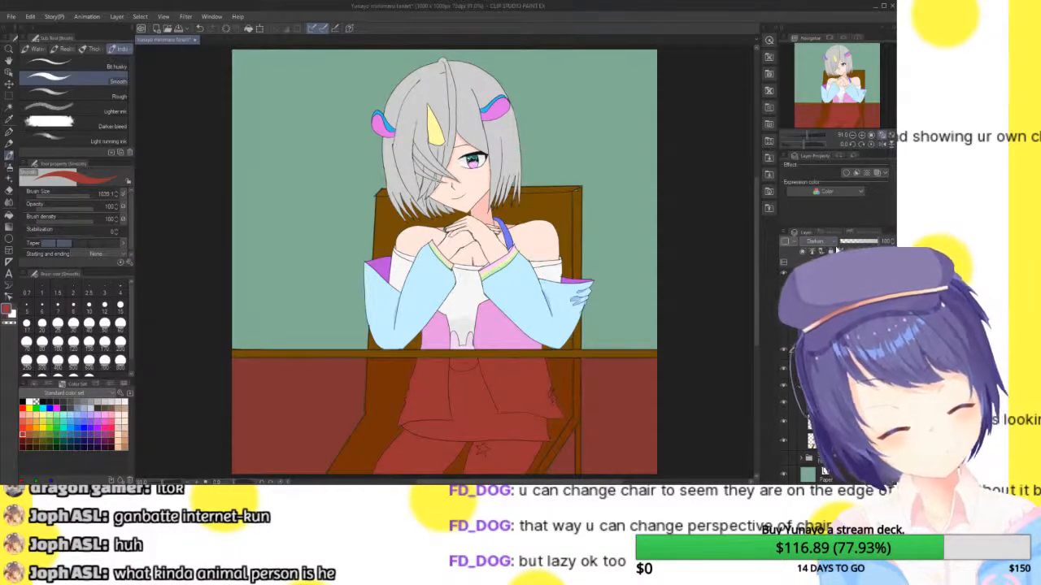
{"action": "left_click", "coordinate": [821, 252]}
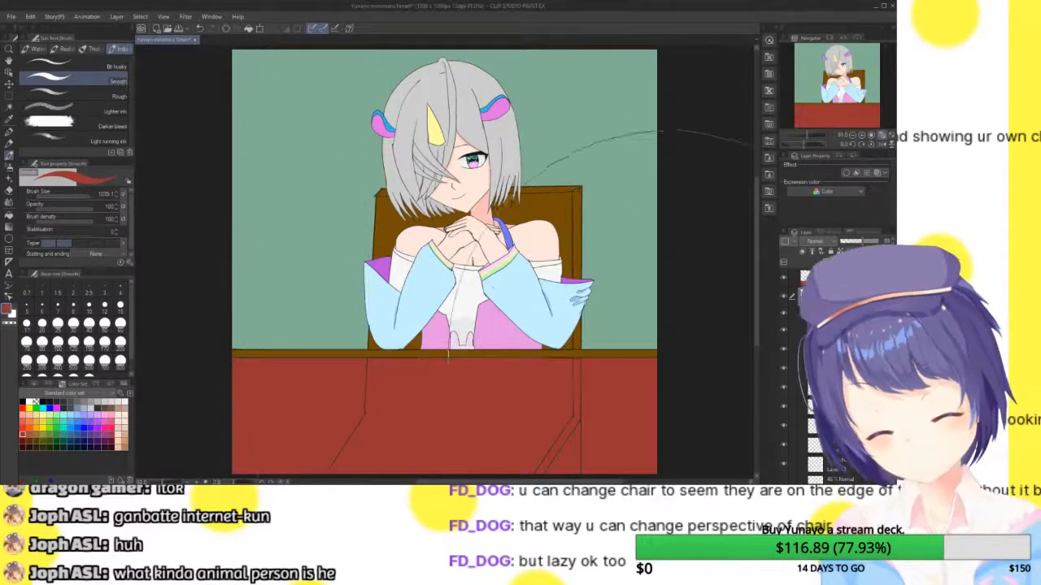
- Try to cover the remaining chair lines below the table edge with red brush strokes on Layer 12
{"action": "scroll", "coordinate": [444, 260], "scroll_direction": "down", "scroll_amount": 5}
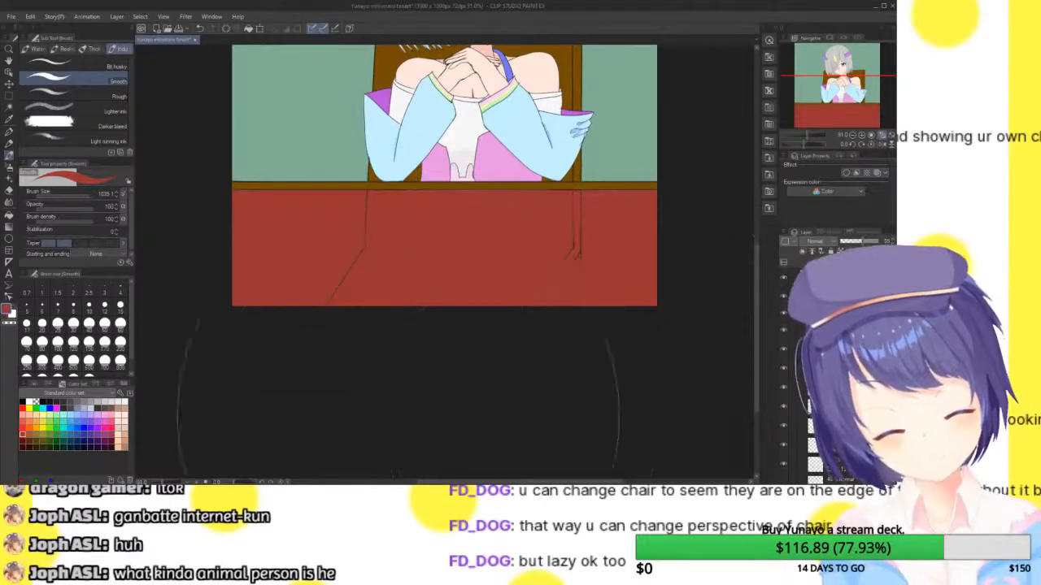
{"action": "left_click_drag", "start_coordinate": [430, 390], "coordinate": [349, 398]}
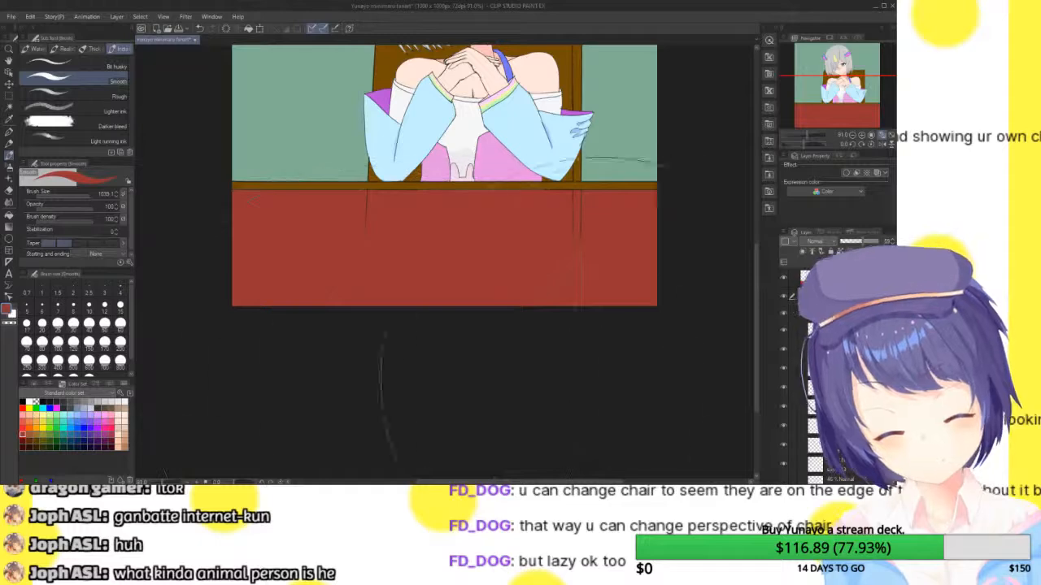
{"action": "left_click", "coordinate": [80, 196]}
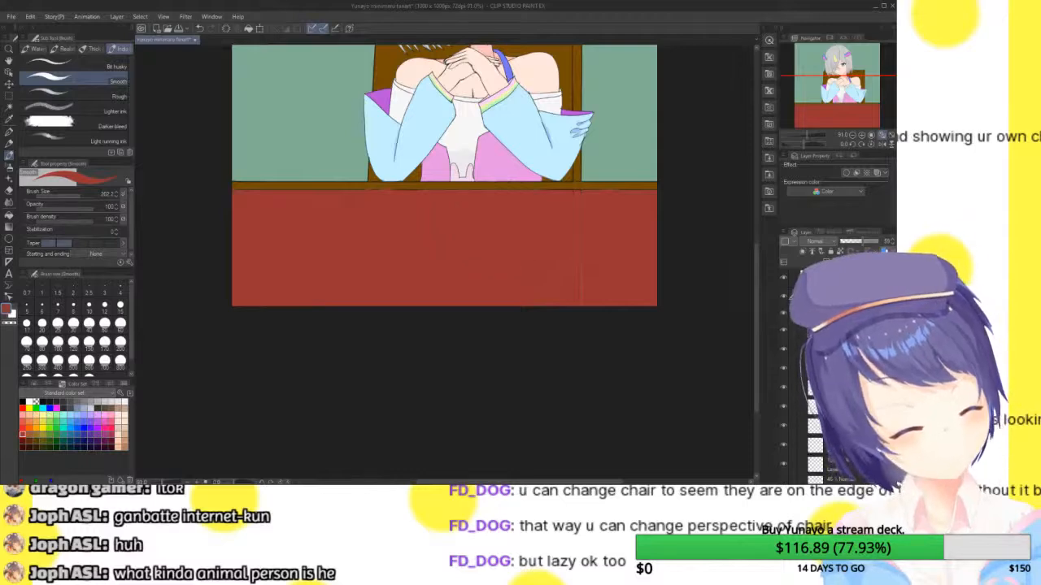
- Undo the red strokes on Layer 12 and paint over the chair lines below the table edge on the topmost red layer
{"action": "key", "text": "ctrl+z"}
{"action": "key", "text": "ctrl+z"}
{"action": "key", "text": "ctrl+z"}
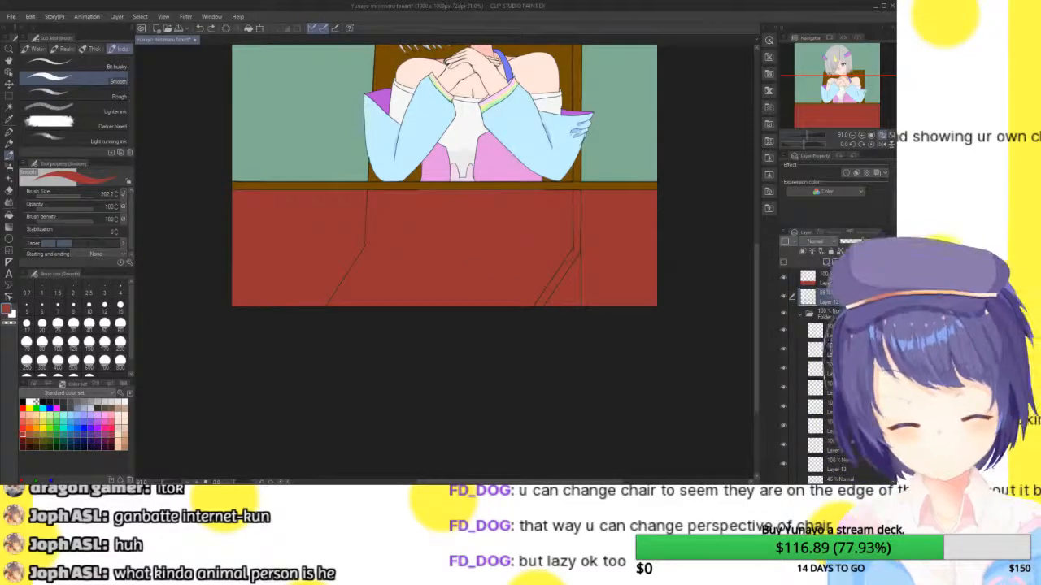
{"action": "key", "text": "ctrl+z"}
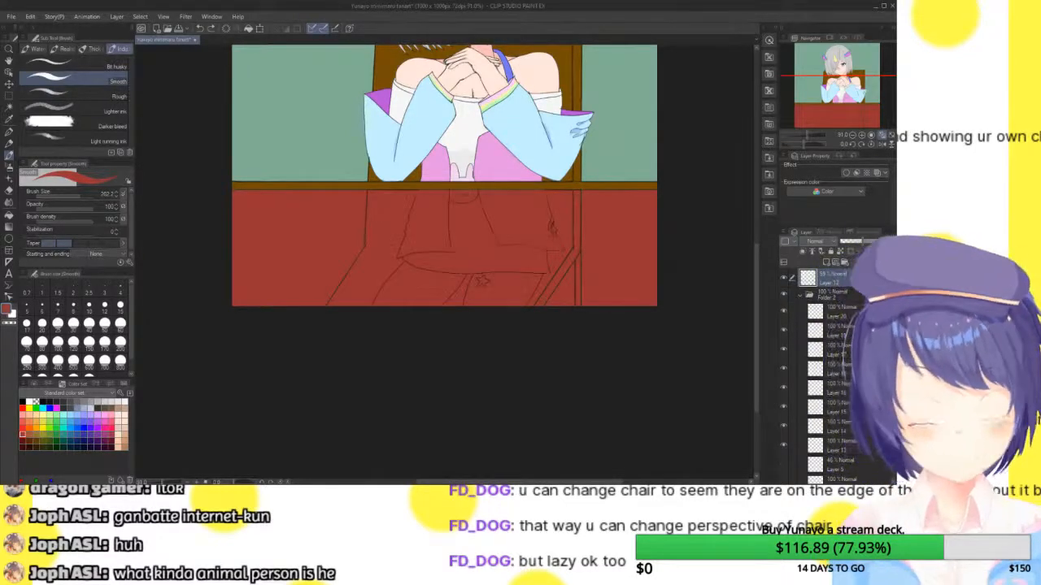
{"action": "key", "text": "ctrl+y"}
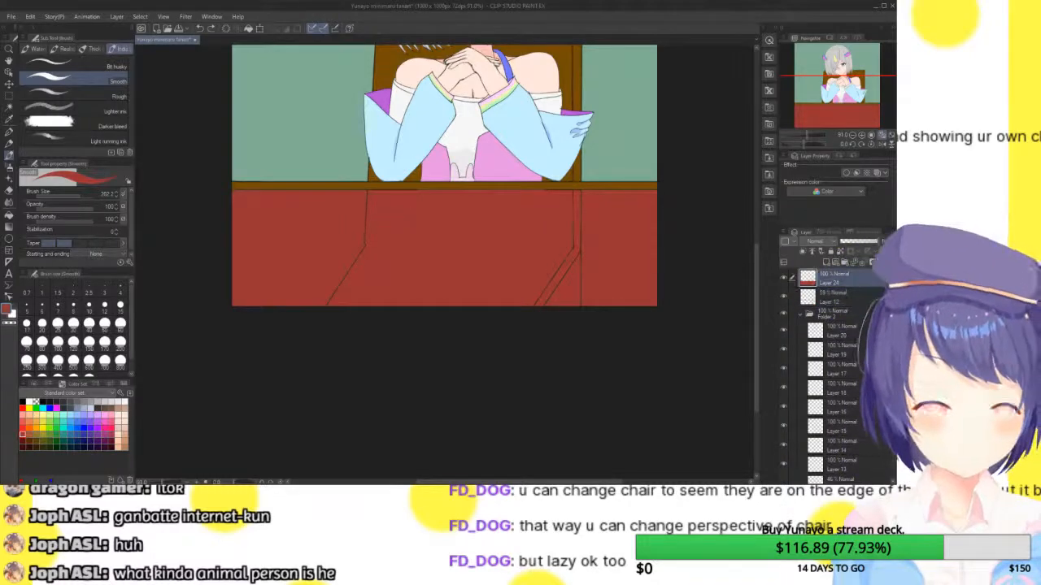
{"action": "key", "text": "ctrl+y"}
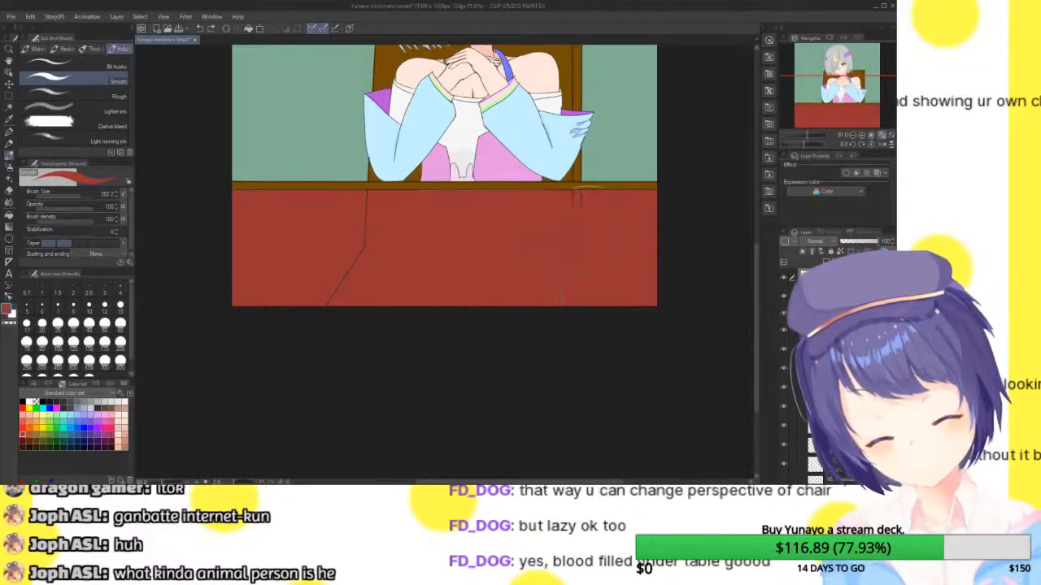
{"action": "key", "text": "ctrl+y"}
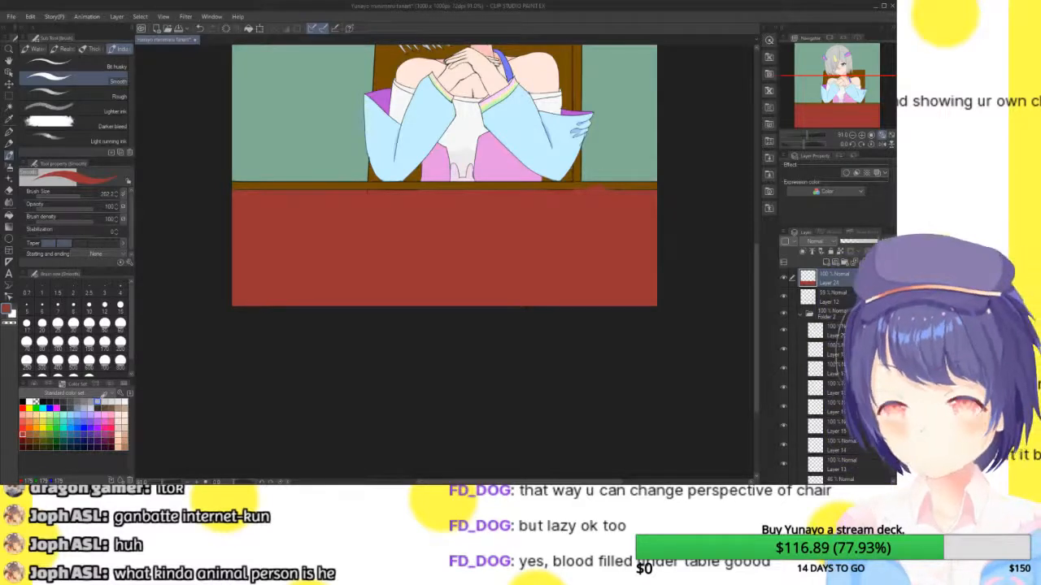
- Select the solid red table front on Layer 24, repaint it dark brown with large brush strokes, and deselect it
{"action": "left_click", "coordinate": [9, 106]}
{"action": "left_click", "coordinate": [354, 229]}
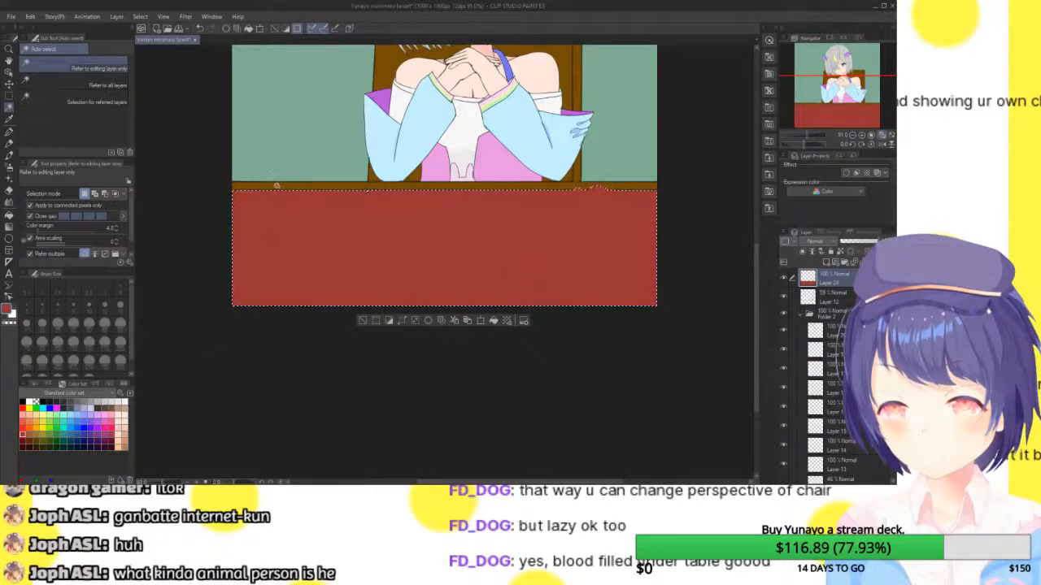
{"action": "left_click", "coordinate": [34, 383]}
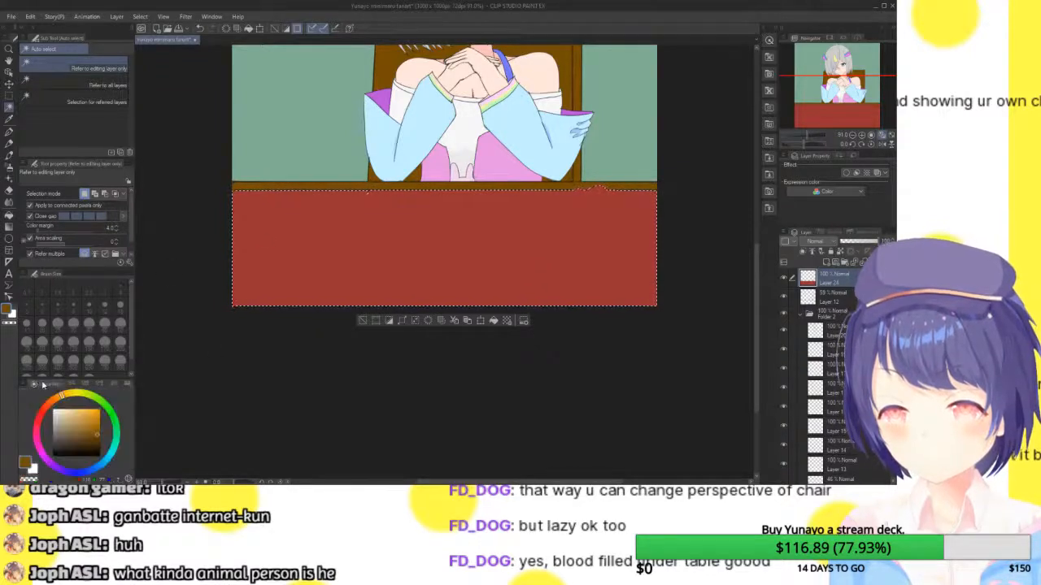
{"action": "left_click", "coordinate": [96, 430]}
{"action": "left_click", "coordinate": [96, 440]}
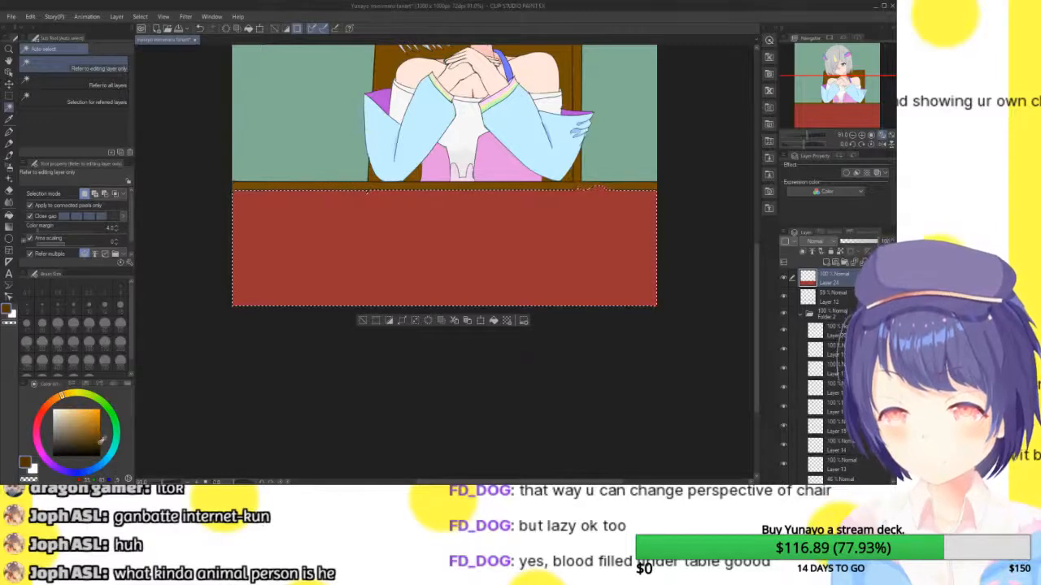
{"action": "left_click", "coordinate": [8, 155]}
{"action": "mouse_move", "coordinate": [244, 243]}
{"action": "left_mouse_down"}
{"action": "mouse_move", "coordinate": [411, 204]}
{"action": "mouse_move", "coordinate": [584, 197]}
{"action": "mouse_move", "coordinate": [716, 214]}
{"action": "mouse_move", "coordinate": [673, 248]}
{"action": "mouse_move", "coordinate": [674, 272]}
{"action": "left_mouse_up"}
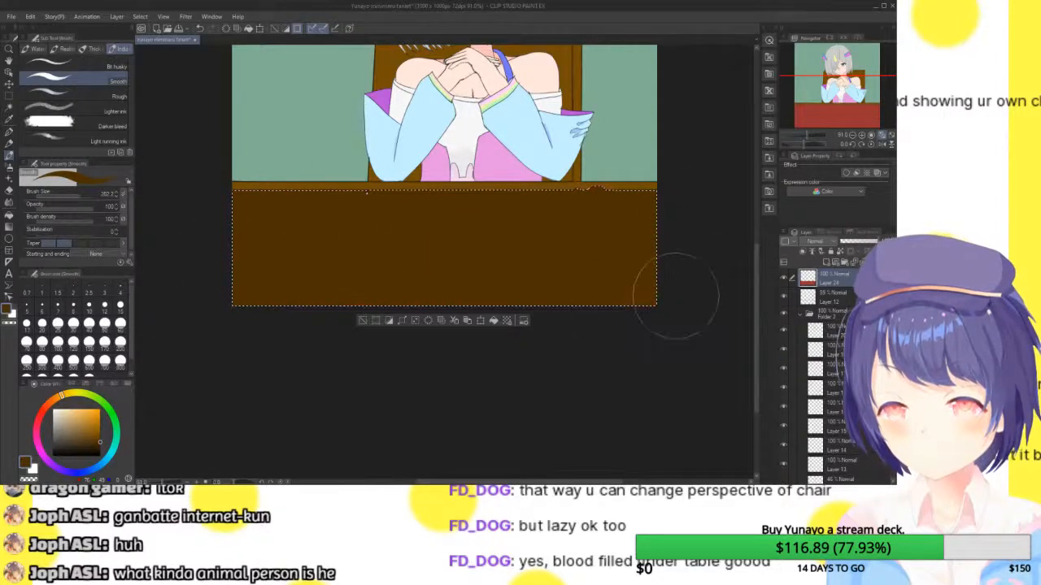
{"action": "key", "text": "ctrl+d"}
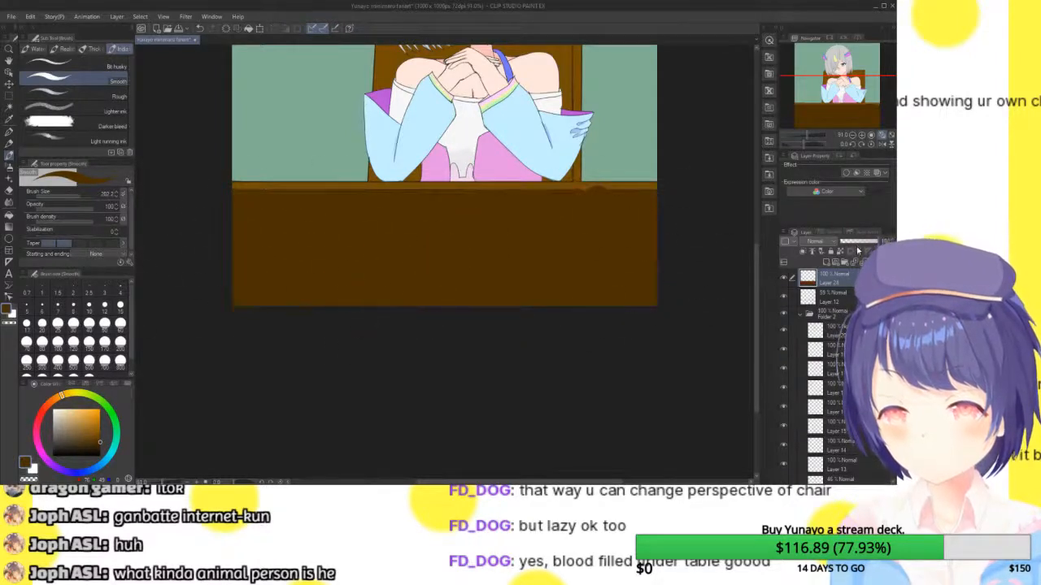
- Lower the opacity of the brown table-front layer to about 41% so the figure shows through
{"action": "left_click", "coordinate": [856, 243]}
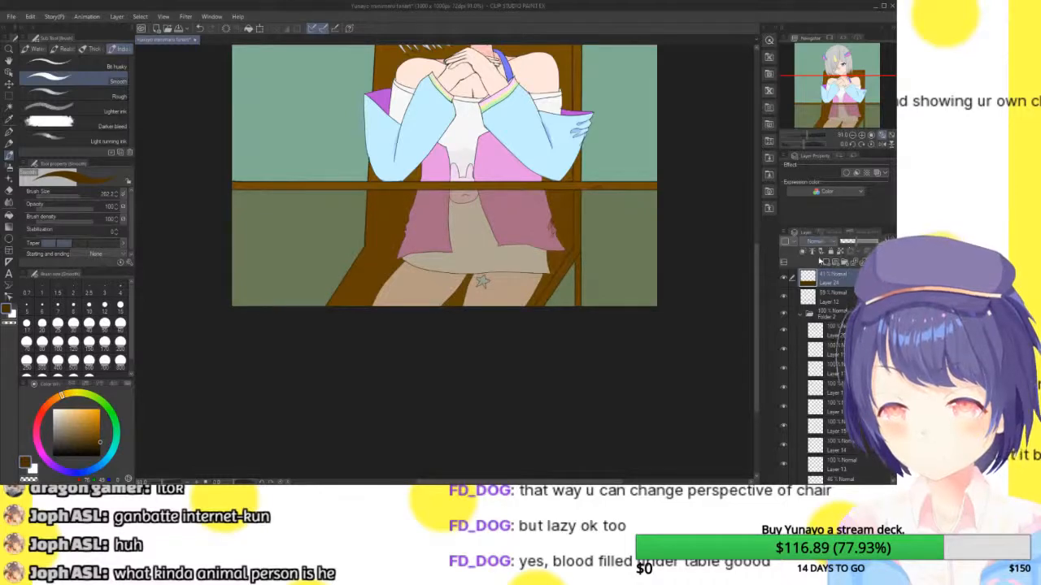
{"action": "left_click", "coordinate": [820, 269]}
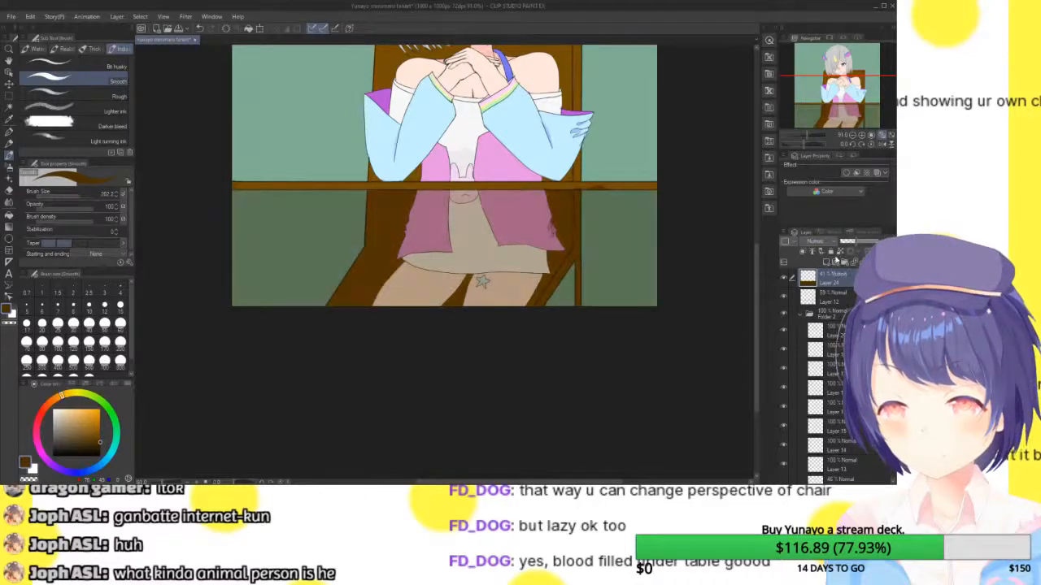
{"action": "left_click", "coordinate": [849, 243]}
{"action": "left_click", "coordinate": [891, 137]}
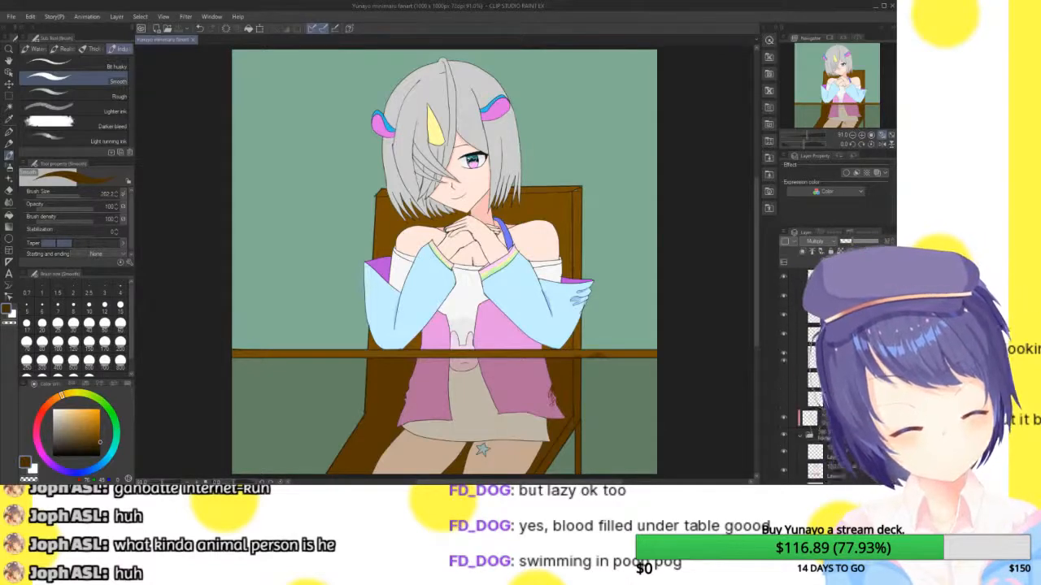
- Add a new clipped layer above the Shading layer and undo a brown test stroke on it
{"action": "left_click", "coordinate": [814, 261]}
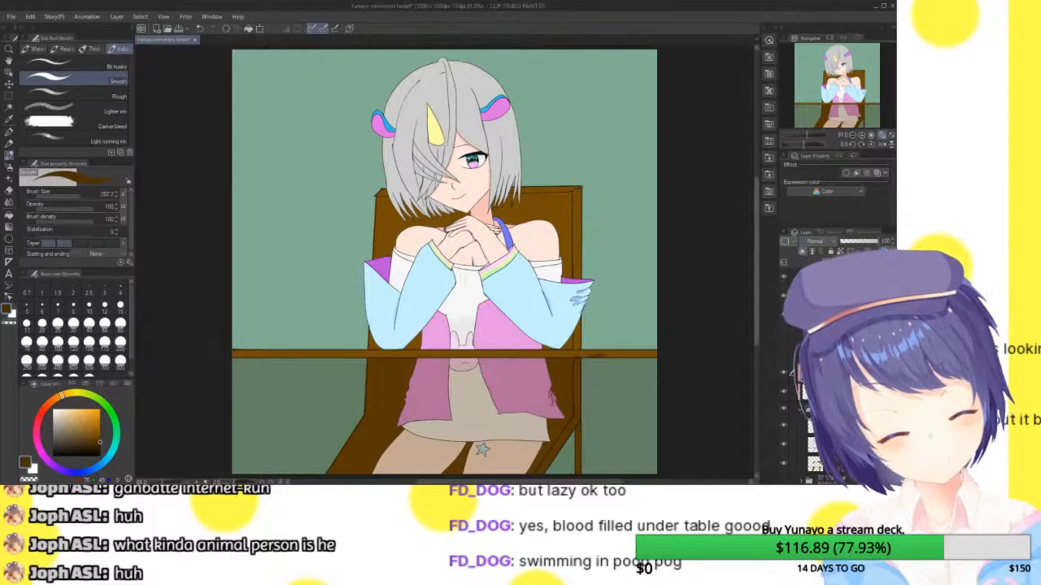
{"action": "left_click_drag", "start_coordinate": [516, 122], "coordinate": [382, 284]}
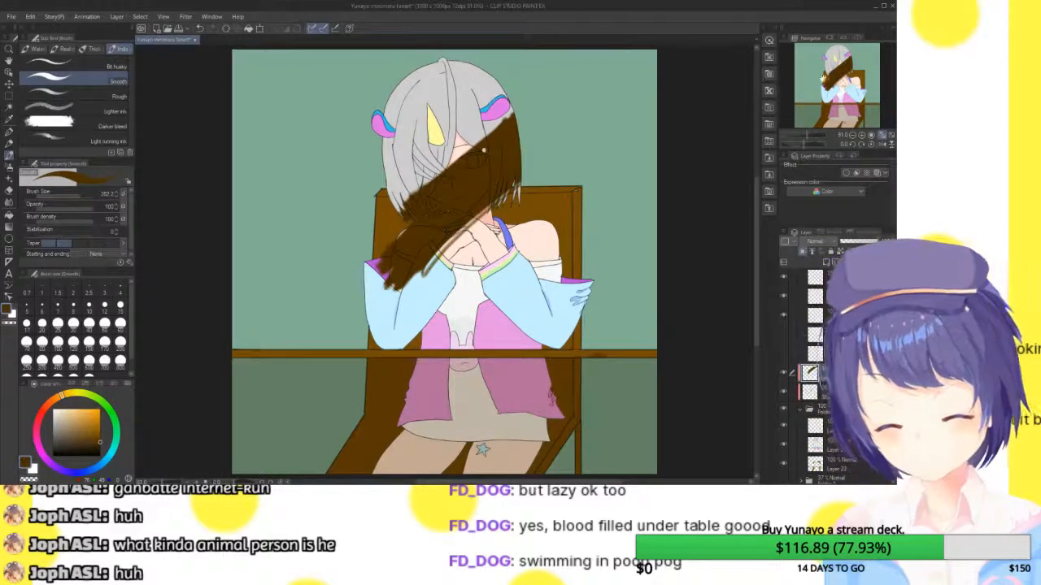
{"action": "key", "text": "ctrl+z"}
- Set the Smooth brush to size 8 and its colour to near-white for highlights on the hair
{"action": "left_click", "coordinate": [864, 136]}
{"action": "left_click", "coordinate": [864, 137]}
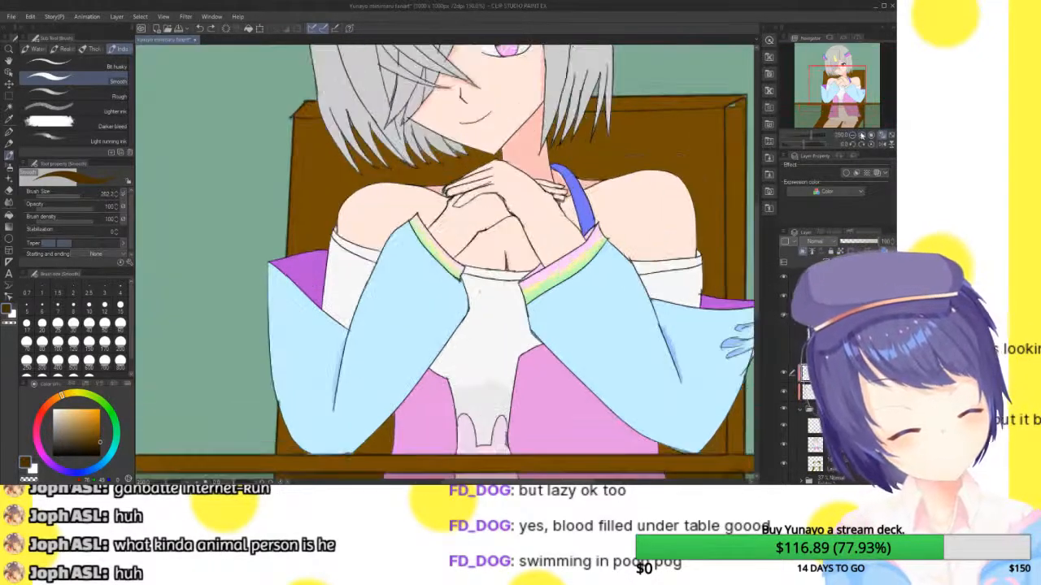
{"action": "left_click", "coordinate": [864, 136]}
{"action": "left_click", "coordinate": [860, 137]}
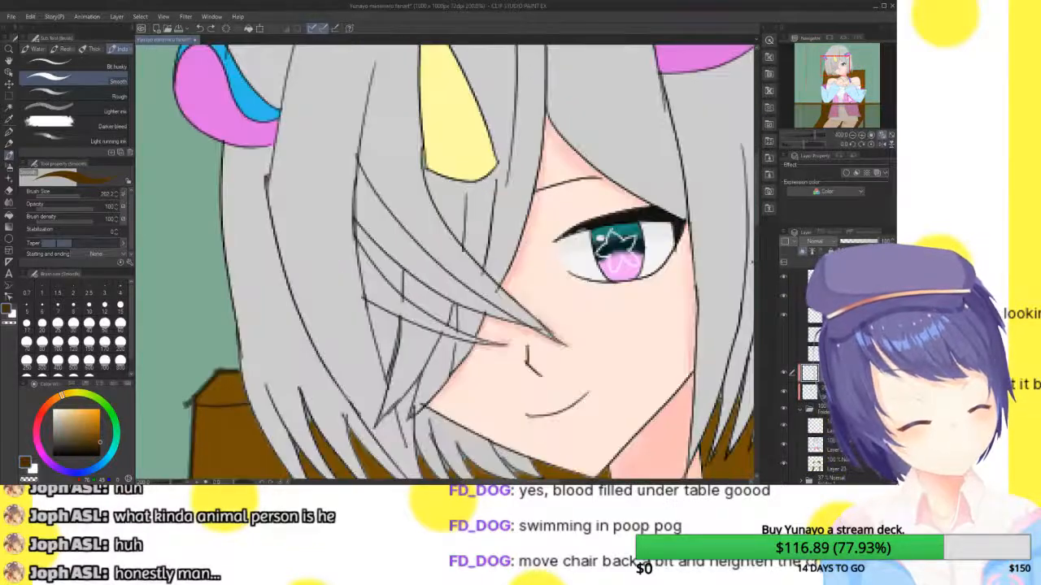
{"action": "left_click", "coordinate": [861, 137]}
{"action": "left_click", "coordinate": [860, 137]}
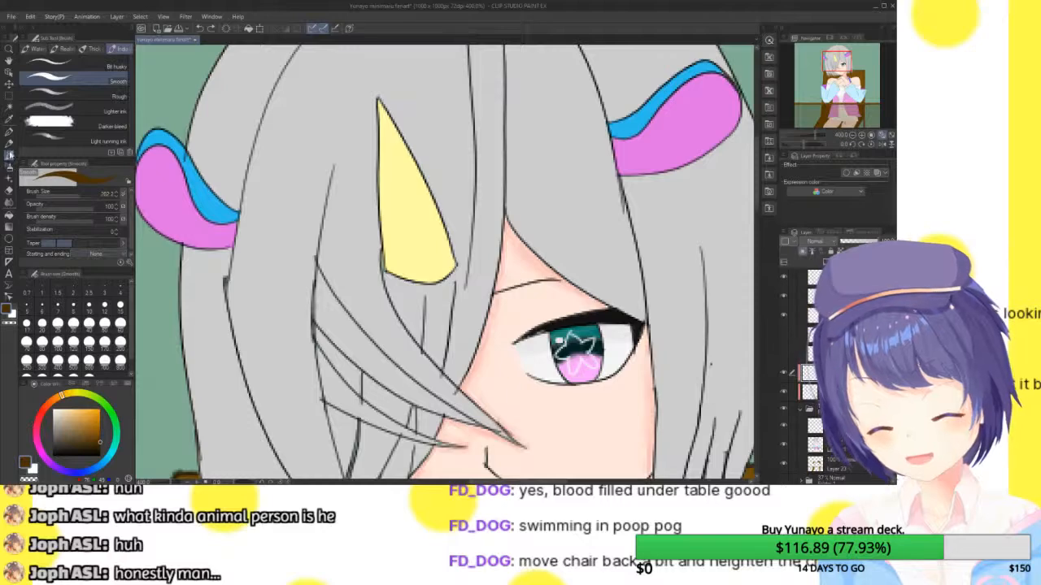
{"action": "mouse_move", "coordinate": [64, 204]}
{"action": "left_mouse_down"}
{"action": "mouse_move", "coordinate": [52, 195]}
{"action": "mouse_move", "coordinate": [66, 195]}
{"action": "left_mouse_up"}
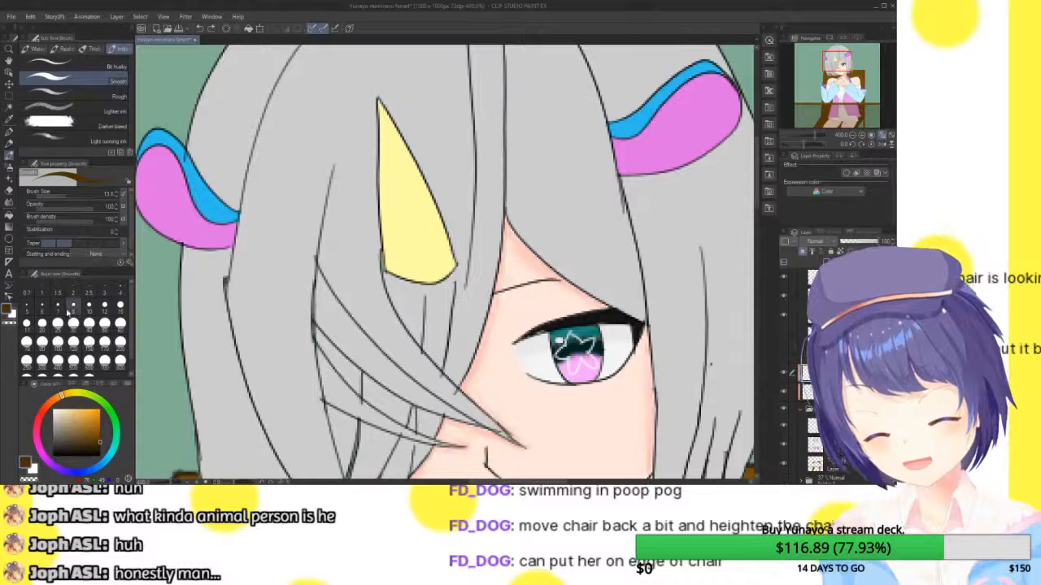
{"action": "left_click", "coordinate": [73, 307]}
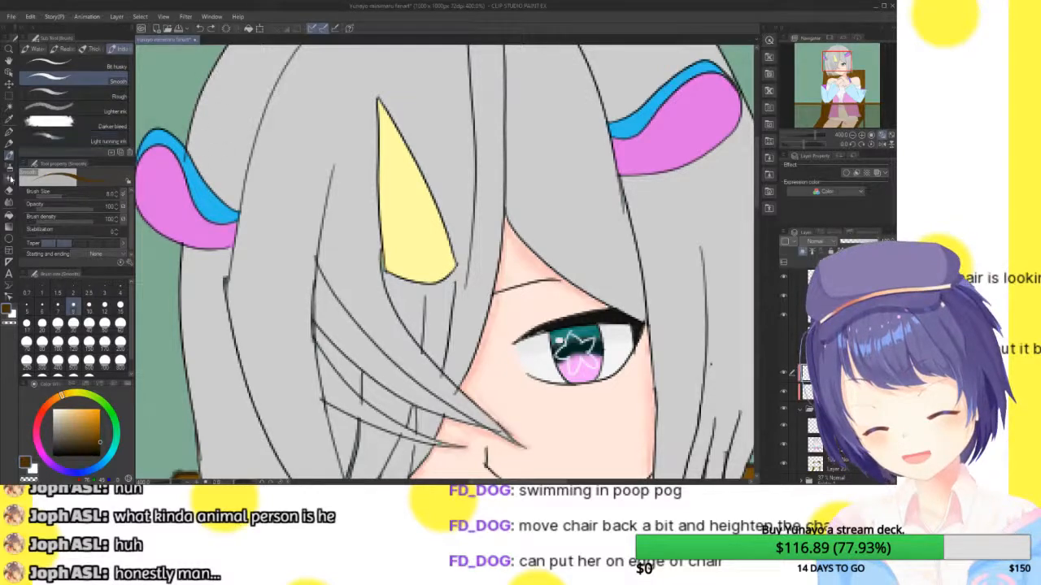
{"action": "left_click", "coordinate": [28, 465]}
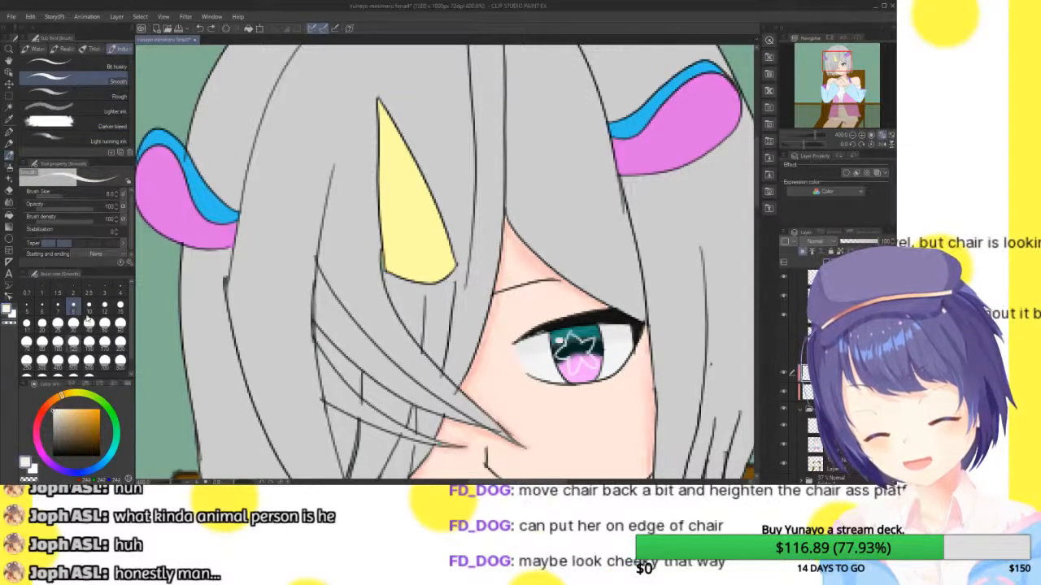
- Paint a curved band of short near-white highlight strokes across the hair from one side of the head to the other
{"action": "mouse_move", "coordinate": [193, 119]}
{"action": "left_mouse_down"}
{"action": "mouse_move", "coordinate": [199, 154]}
{"action": "mouse_move", "coordinate": [222, 155]}
{"action": "mouse_move", "coordinate": [225, 168]}
{"action": "mouse_move", "coordinate": [257, 164]}
{"action": "mouse_move", "coordinate": [293, 186]}
{"action": "left_mouse_up"}
{"action": "left_click", "coordinate": [290, 184]}
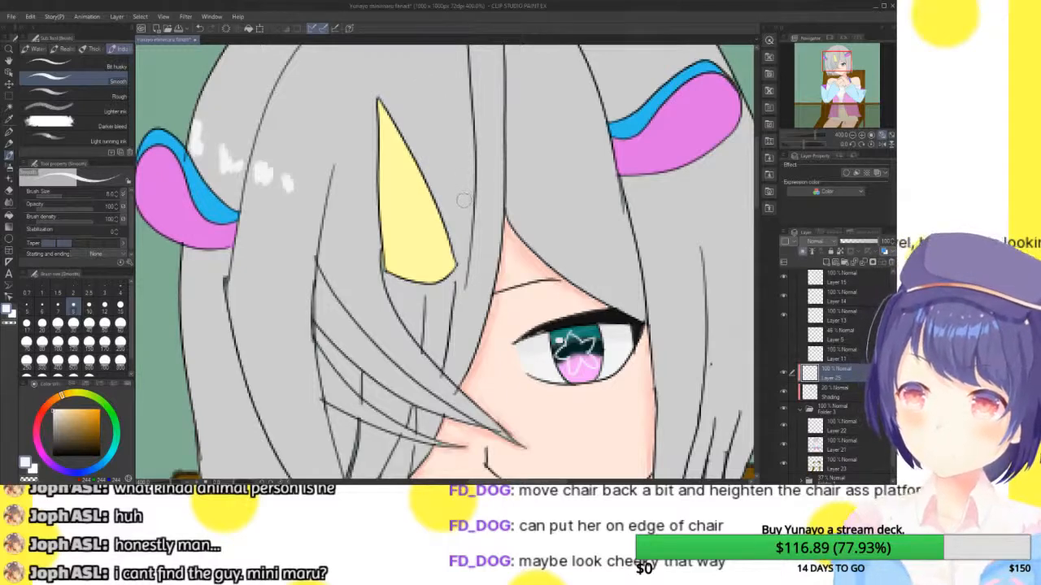
{"action": "left_click", "coordinate": [305, 191]}
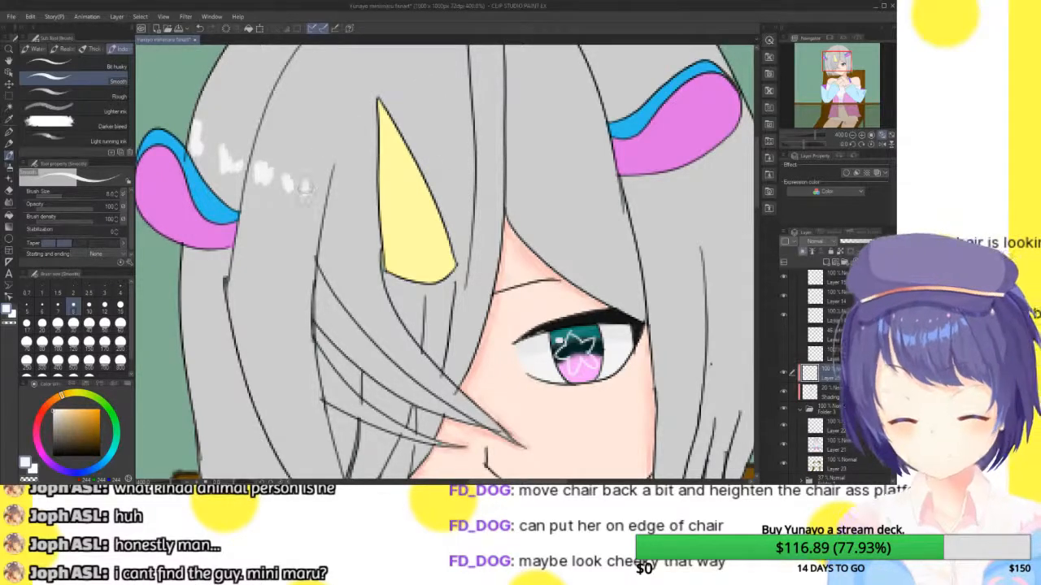
{"action": "mouse_move", "coordinate": [339, 192]}
{"action": "left_mouse_down"}
{"action": "mouse_move", "coordinate": [378, 210]}
{"action": "mouse_move", "coordinate": [535, 216]}
{"action": "mouse_move", "coordinate": [426, 170]}
{"action": "mouse_move", "coordinate": [447, 156]}
{"action": "mouse_move", "coordinate": [457, 171]}
{"action": "mouse_move", "coordinate": [480, 159]}
{"action": "mouse_move", "coordinate": [509, 164]}
{"action": "mouse_move", "coordinate": [529, 149]}
{"action": "mouse_move", "coordinate": [511, 146]}
{"action": "left_mouse_up"}
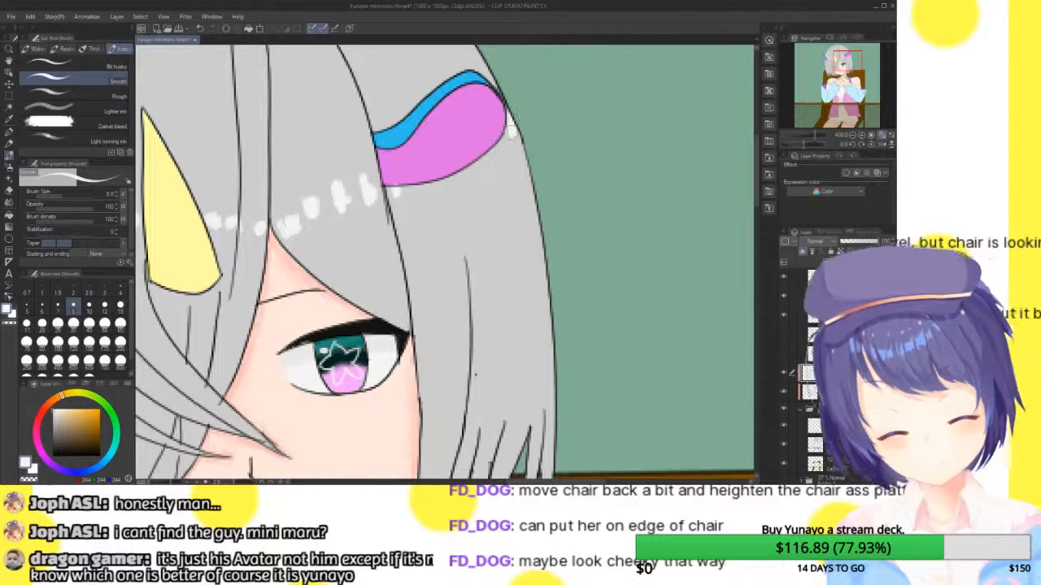
- Lengthen the white hair highlights between the yellow horn and the hair ornament above the visible eye
{"action": "left_click", "coordinate": [853, 135]}
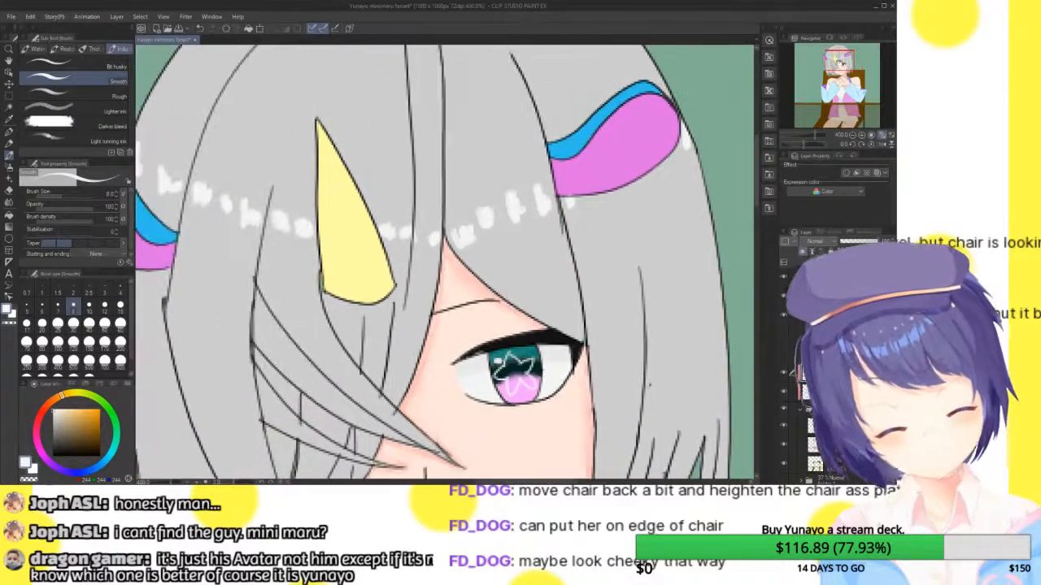
{"action": "left_click", "coordinate": [853, 135]}
{"action": "left_click", "coordinate": [853, 135]}
{"action": "left_click", "coordinate": [853, 135]}
{"action": "left_click_drag", "start_coordinate": [850, 70], "coordinate": [841, 59]}
{"action": "left_click", "coordinate": [863, 136]}
{"action": "left_click", "coordinate": [863, 135]}
{"action": "left_click", "coordinate": [863, 136]}
{"action": "left_click", "coordinate": [863, 136]}
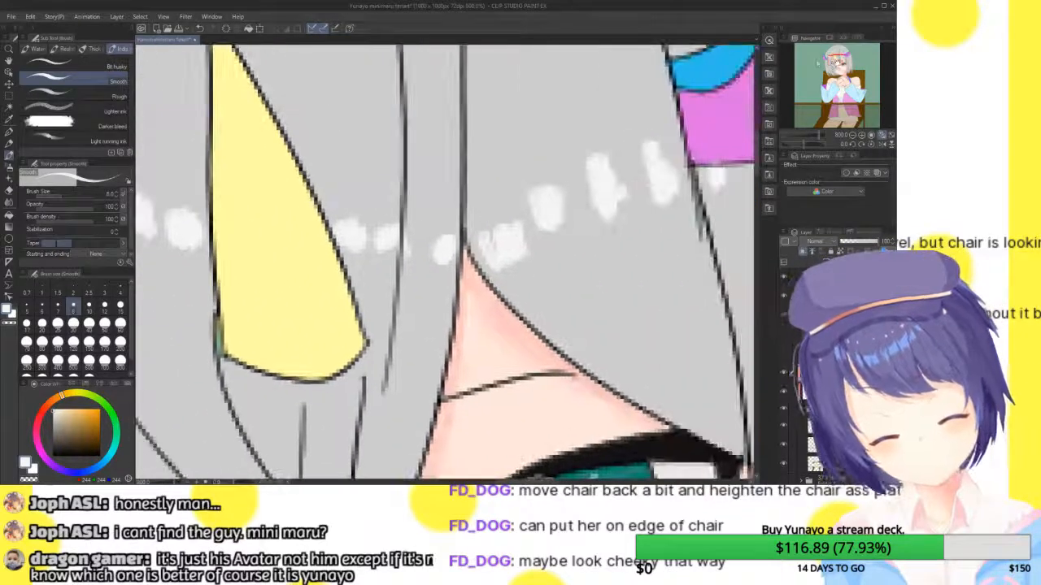
{"action": "mouse_move", "coordinate": [437, 253]}
{"action": "left_mouse_down"}
{"action": "mouse_move", "coordinate": [439, 212]}
{"action": "mouse_move", "coordinate": [394, 236]}
{"action": "mouse_move", "coordinate": [390, 260]}
{"action": "mouse_move", "coordinate": [385, 205]}
{"action": "mouse_move", "coordinate": [351, 221]}
{"action": "mouse_move", "coordinate": [357, 249]}
{"action": "mouse_move", "coordinate": [335, 180]}
{"action": "mouse_move", "coordinate": [361, 260]}
{"action": "mouse_move", "coordinate": [494, 244]}
{"action": "mouse_move", "coordinate": [498, 203]}
{"action": "mouse_move", "coordinate": [512, 268]}
{"action": "mouse_move", "coordinate": [543, 203]}
{"action": "mouse_move", "coordinate": [553, 240]}
{"action": "mouse_move", "coordinate": [549, 203]}
{"action": "mouse_move", "coordinate": [614, 159]}
{"action": "mouse_move", "coordinate": [614, 218]}
{"action": "mouse_move", "coordinate": [602, 163]}
{"action": "mouse_move", "coordinate": [604, 201]}
{"action": "mouse_move", "coordinate": [586, 195]}
{"action": "mouse_move", "coordinate": [623, 181]}
{"action": "mouse_move", "coordinate": [660, 189]}
{"action": "mouse_move", "coordinate": [661, 136]}
{"action": "mouse_move", "coordinate": [676, 175]}
{"action": "left_mouse_up"}
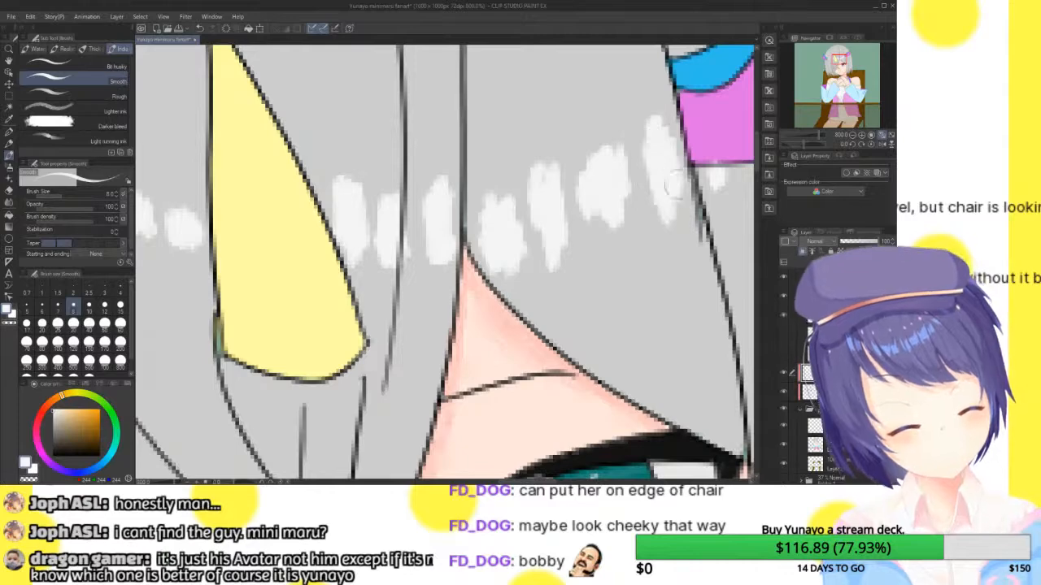
- Lengthen the remaining white highlights from the yellow horn to the hair ornament on the covered-eye side
{"action": "left_click", "coordinate": [833, 65]}
{"action": "left_click_drag", "start_coordinate": [833, 65], "coordinate": [835, 62]}
{"action": "mouse_move", "coordinate": [306, 122]}
{"action": "left_mouse_down"}
{"action": "mouse_move", "coordinate": [302, 168]}
{"action": "mouse_move", "coordinate": [313, 175]}
{"action": "mouse_move", "coordinate": [307, 134]}
{"action": "left_mouse_up"}
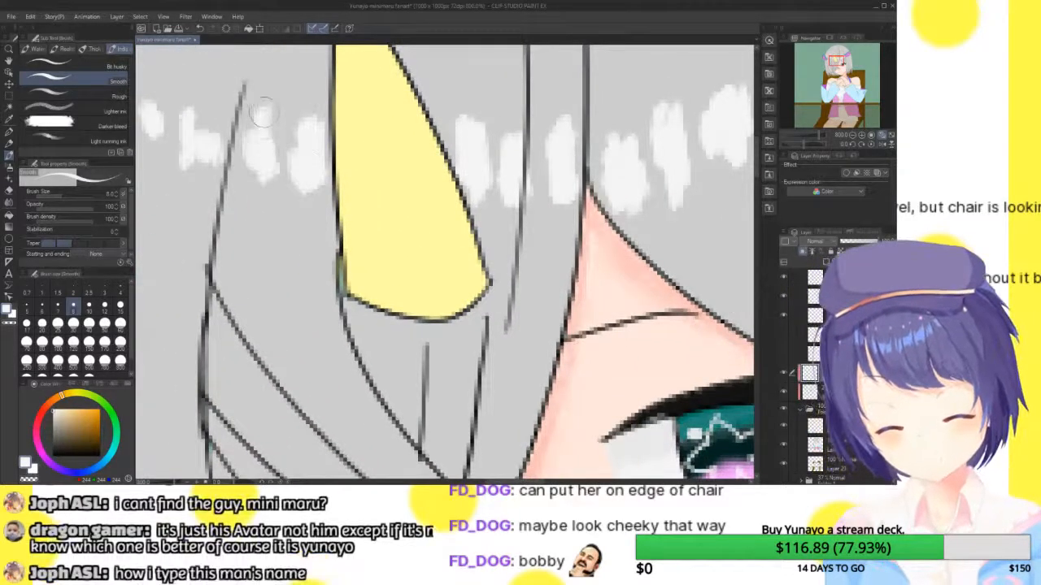
{"action": "left_click_drag", "start_coordinate": [192, 145], "coordinate": [195, 87]}
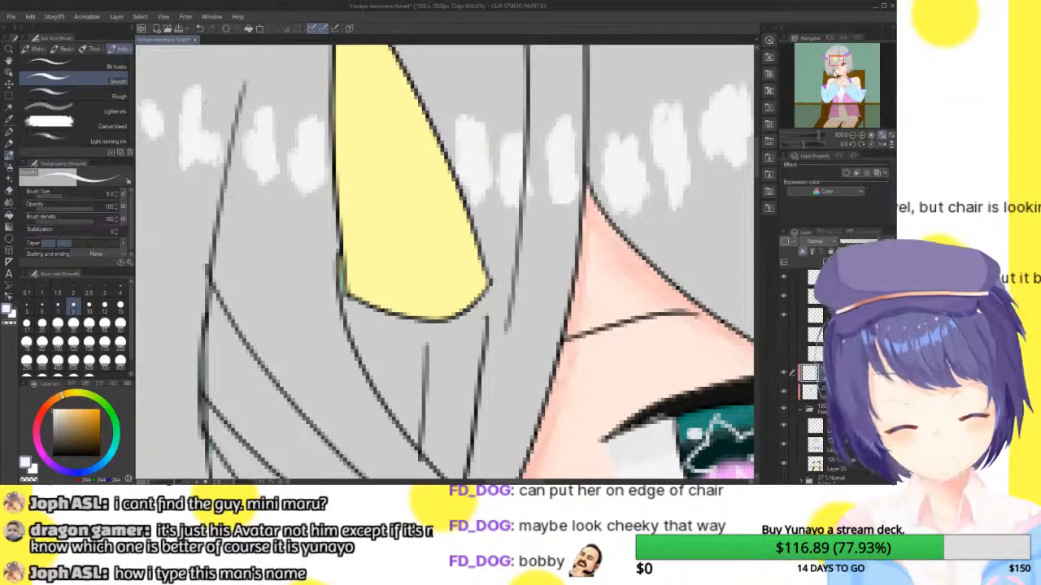
{"action": "left_click_drag", "start_coordinate": [842, 61], "coordinate": [839, 59]}
{"action": "left_click_drag", "start_coordinate": [350, 134], "coordinate": [355, 195]}
{"action": "mouse_move", "coordinate": [313, 114]}
{"action": "left_mouse_down"}
{"action": "mouse_move", "coordinate": [312, 185]}
{"action": "mouse_move", "coordinate": [299, 167]}
{"action": "left_mouse_up"}
{"action": "left_click_drag", "start_coordinate": [240, 154], "coordinate": [228, 109]}
{"action": "left_click_drag", "start_coordinate": [174, 58], "coordinate": [185, 96]}
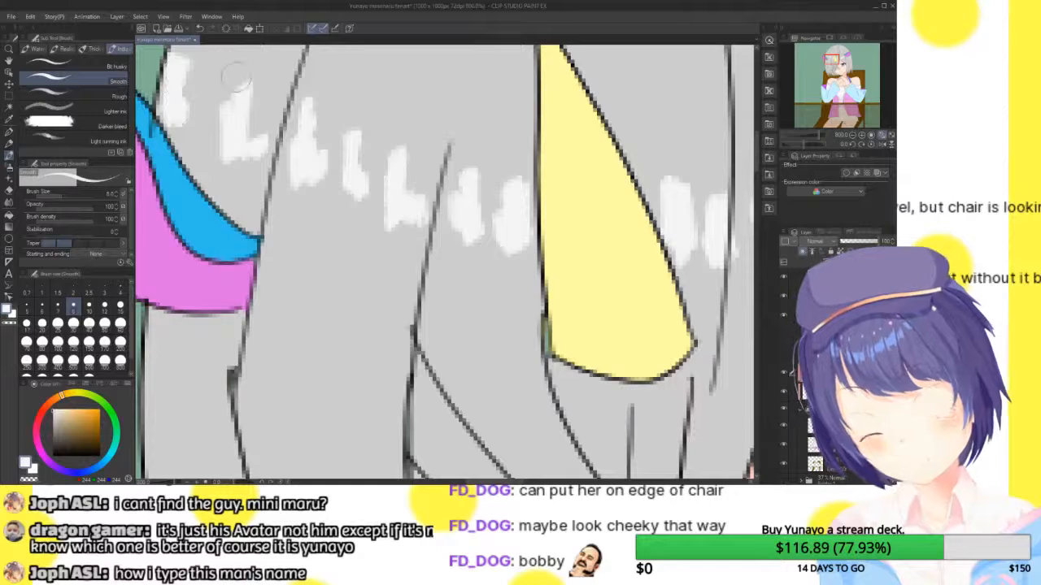
- Shade the hair strands beneath the jaw with a near-black colour on the Shading layer
{"action": "left_click", "coordinate": [889, 135]}
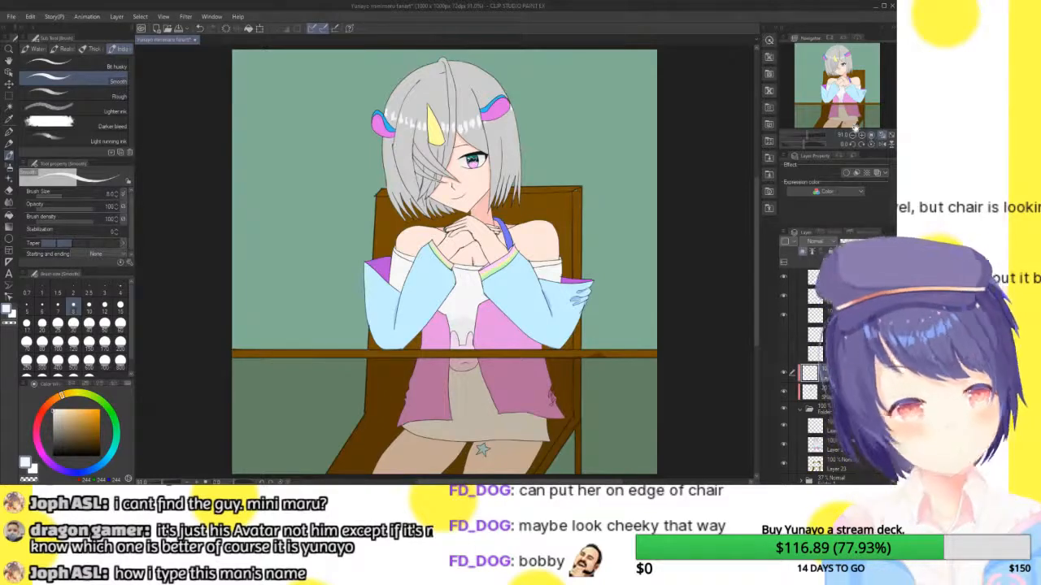
{"action": "left_click", "coordinate": [871, 137]}
{"action": "left_click", "coordinate": [871, 136]}
{"action": "left_click", "coordinate": [871, 137]}
{"action": "left_click", "coordinate": [841, 77]}
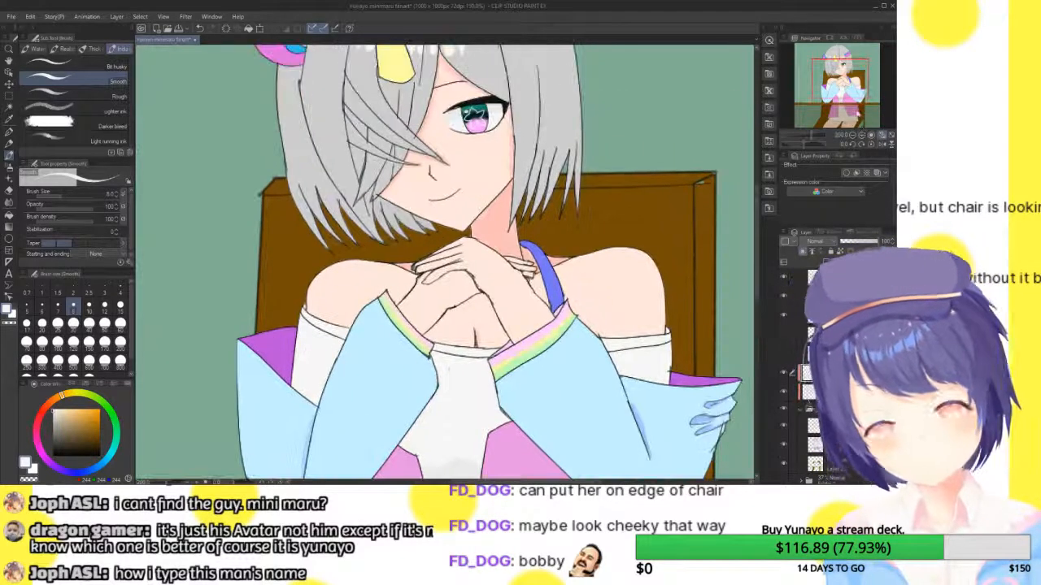
{"action": "left_click", "coordinate": [862, 135]}
{"action": "left_click", "coordinate": [861, 135]}
{"action": "left_click", "coordinate": [838, 71]}
{"action": "left_click_drag", "start_coordinate": [840, 70], "coordinate": [837, 74]}
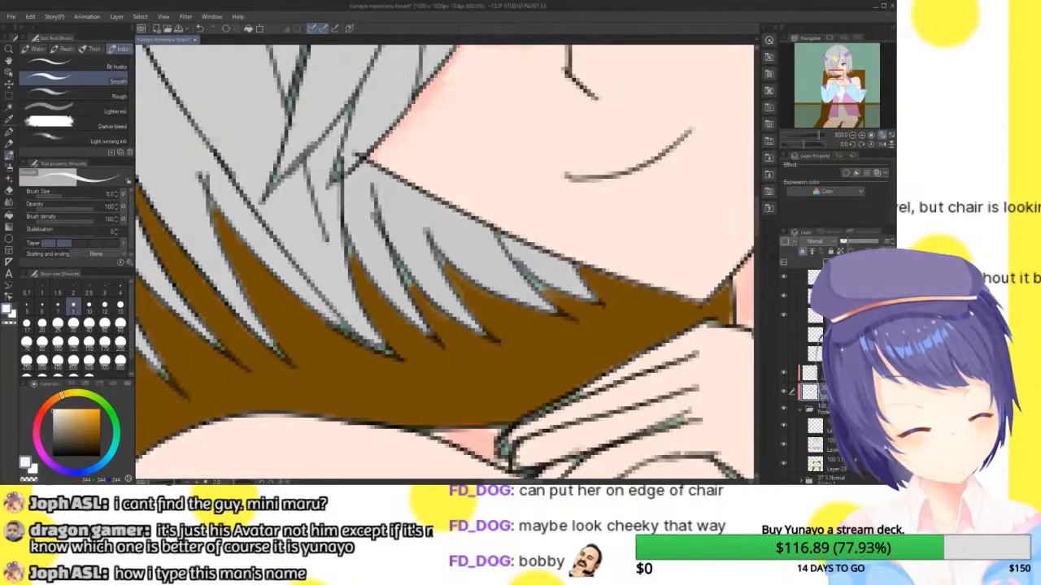
{"action": "left_click", "coordinate": [53, 453]}
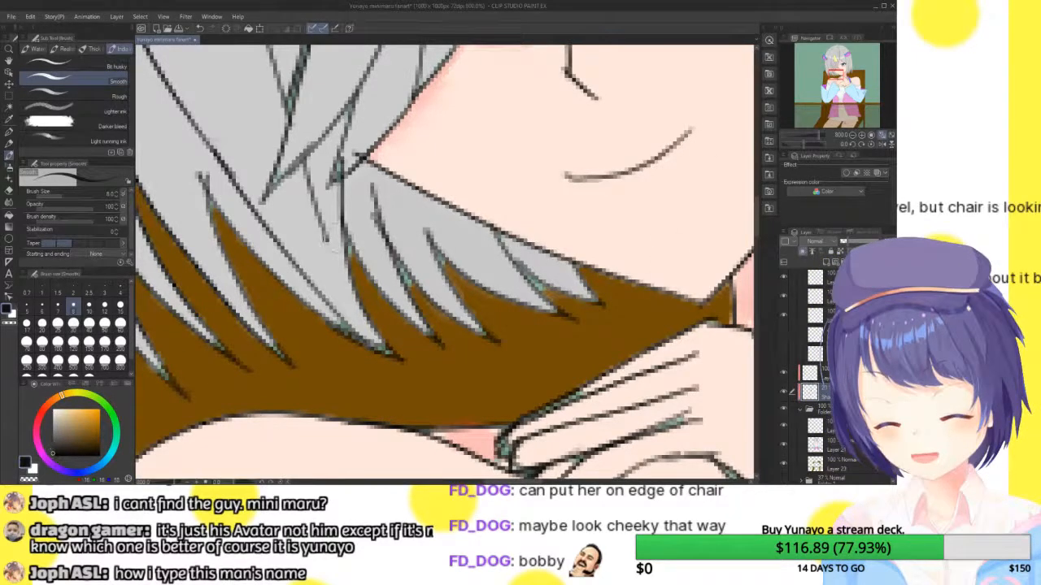
{"action": "mouse_move", "coordinate": [351, 192]}
{"action": "left_mouse_down"}
{"action": "mouse_move", "coordinate": [415, 321]}
{"action": "mouse_move", "coordinate": [355, 230]}
{"action": "mouse_move", "coordinate": [358, 183]}
{"action": "mouse_move", "coordinate": [362, 211]}
{"action": "mouse_move", "coordinate": [387, 196]}
{"action": "mouse_move", "coordinate": [399, 235]}
{"action": "mouse_move", "coordinate": [470, 332]}
{"action": "mouse_move", "coordinate": [386, 188]}
{"action": "mouse_move", "coordinate": [348, 223]}
{"action": "mouse_move", "coordinate": [346, 203]}
{"action": "mouse_move", "coordinate": [368, 237]}
{"action": "mouse_move", "coordinate": [424, 219]}
{"action": "mouse_move", "coordinate": [431, 235]}
{"action": "mouse_move", "coordinate": [456, 241]}
{"action": "mouse_move", "coordinate": [443, 247]}
{"action": "mouse_move", "coordinate": [493, 227]}
{"action": "mouse_move", "coordinate": [475, 239]}
{"action": "mouse_move", "coordinate": [430, 213]}
{"action": "mouse_move", "coordinate": [506, 286]}
{"action": "mouse_move", "coordinate": [458, 226]}
{"action": "mouse_move", "coordinate": [494, 248]}
{"action": "mouse_move", "coordinate": [524, 288]}
{"action": "mouse_move", "coordinate": [498, 254]}
{"action": "mouse_move", "coordinate": [567, 289]}
{"action": "mouse_move", "coordinate": [583, 277]}
{"action": "mouse_move", "coordinate": [493, 238]}
{"action": "left_mouse_up"}
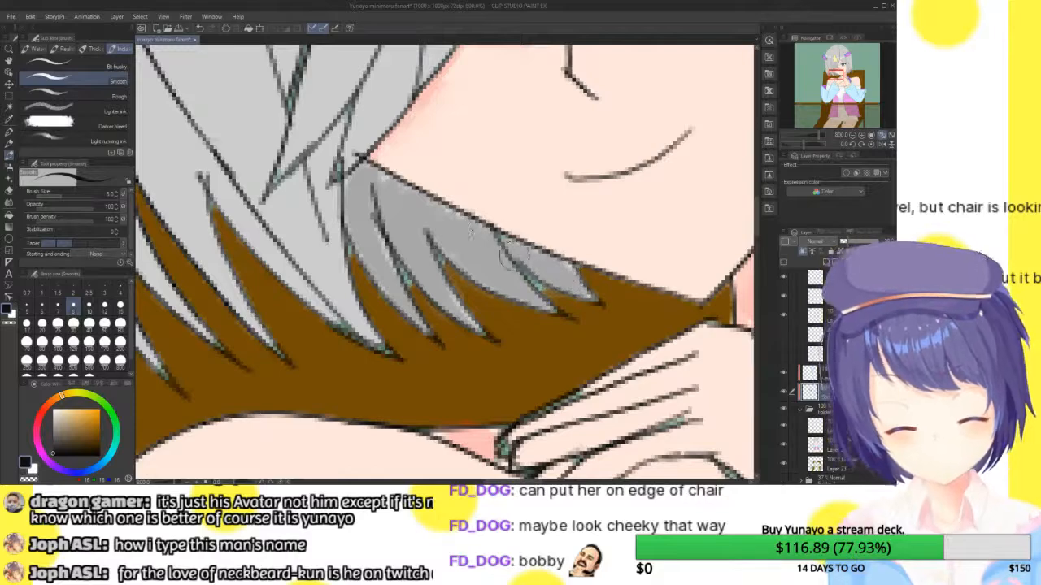
{"action": "mouse_move", "coordinate": [413, 194]}
{"action": "left_mouse_down"}
{"action": "mouse_move", "coordinate": [382, 184]}
{"action": "mouse_move", "coordinate": [396, 197]}
{"action": "left_mouse_up"}
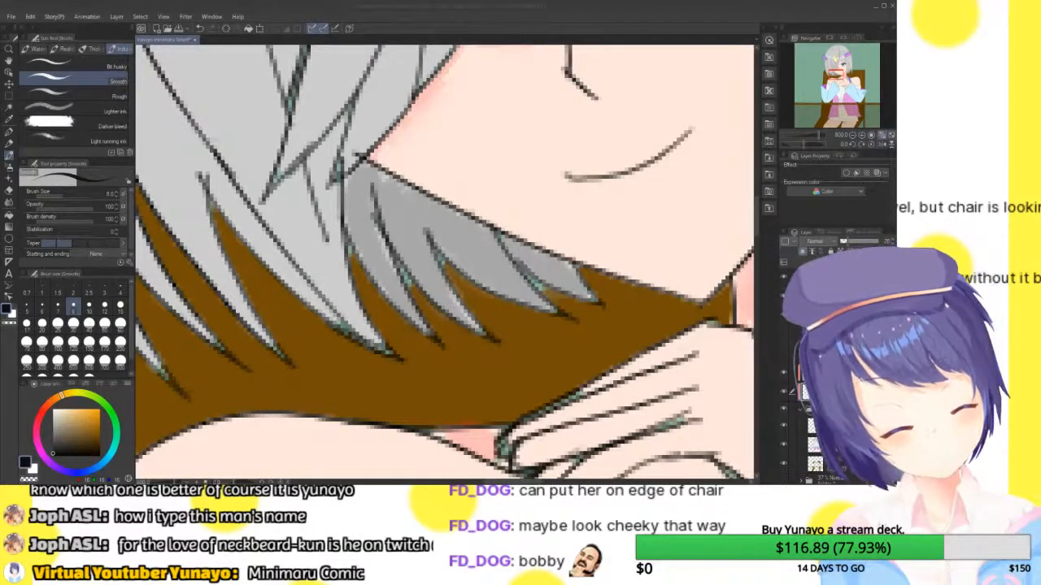
- Shade the outer edges of both bare shoulders with translucent red on the Shading layer
{"action": "left_click", "coordinate": [891, 136]}
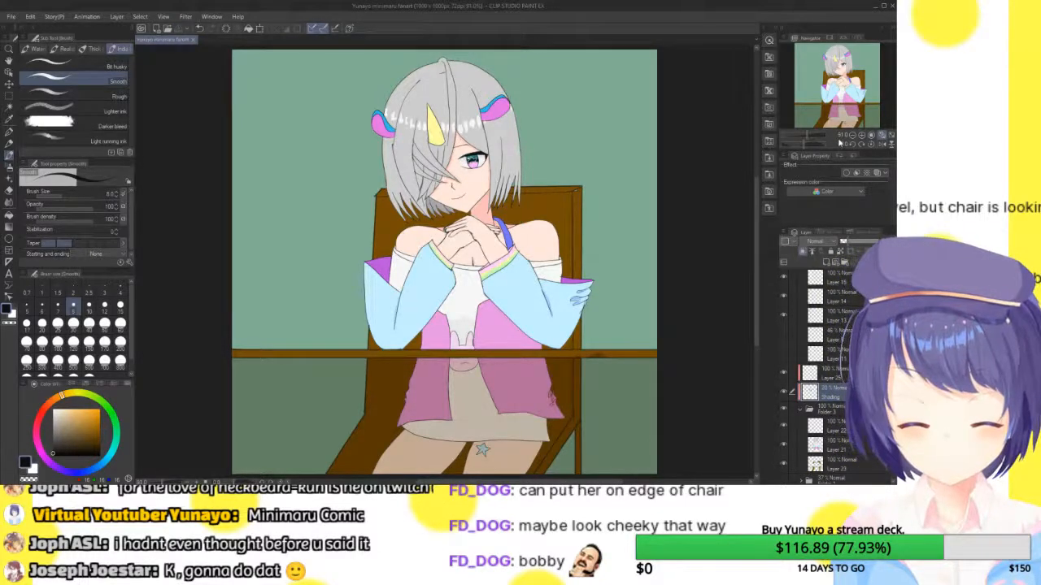
{"action": "left_click", "coordinate": [860, 135]}
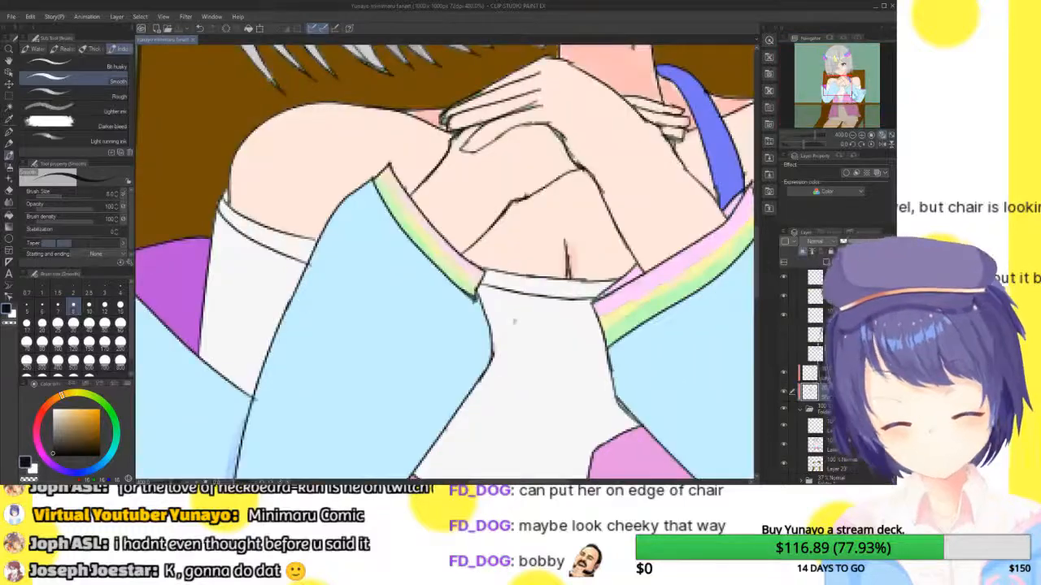
{"action": "key", "text": "x"}
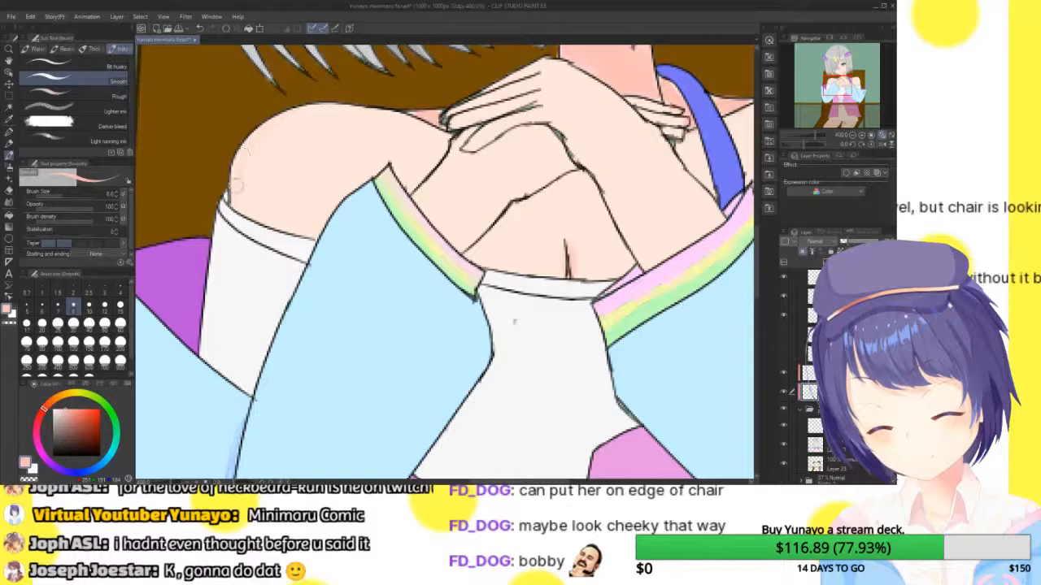
{"action": "left_click", "coordinate": [79, 383]}
{"action": "left_click", "coordinate": [23, 409]}
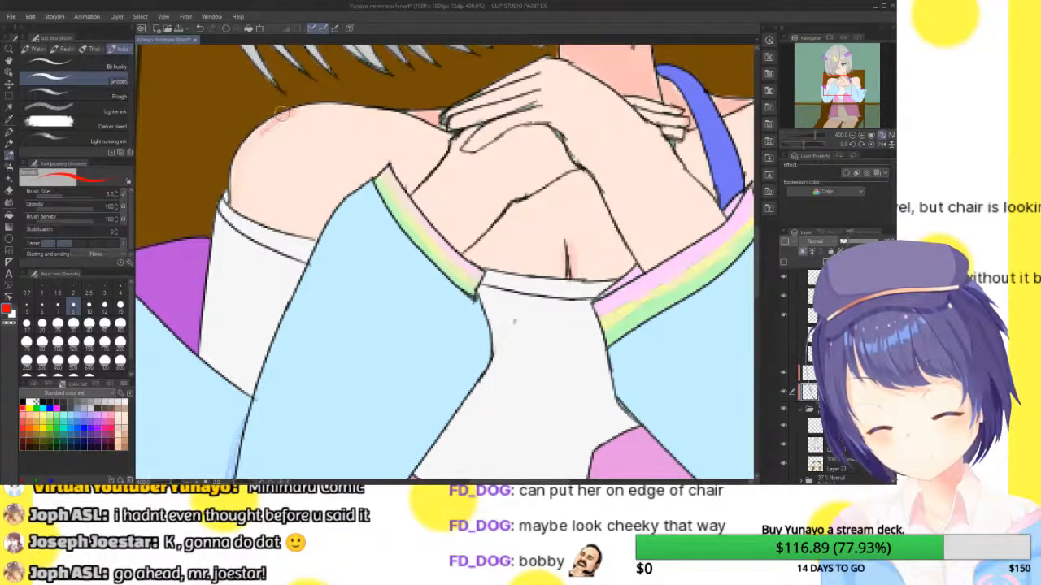
{"action": "mouse_move", "coordinate": [281, 114]}
{"action": "left_mouse_down"}
{"action": "mouse_move", "coordinate": [258, 130]}
{"action": "mouse_move", "coordinate": [234, 198]}
{"action": "mouse_move", "coordinate": [247, 139]}
{"action": "mouse_move", "coordinate": [236, 160]}
{"action": "left_mouse_up"}
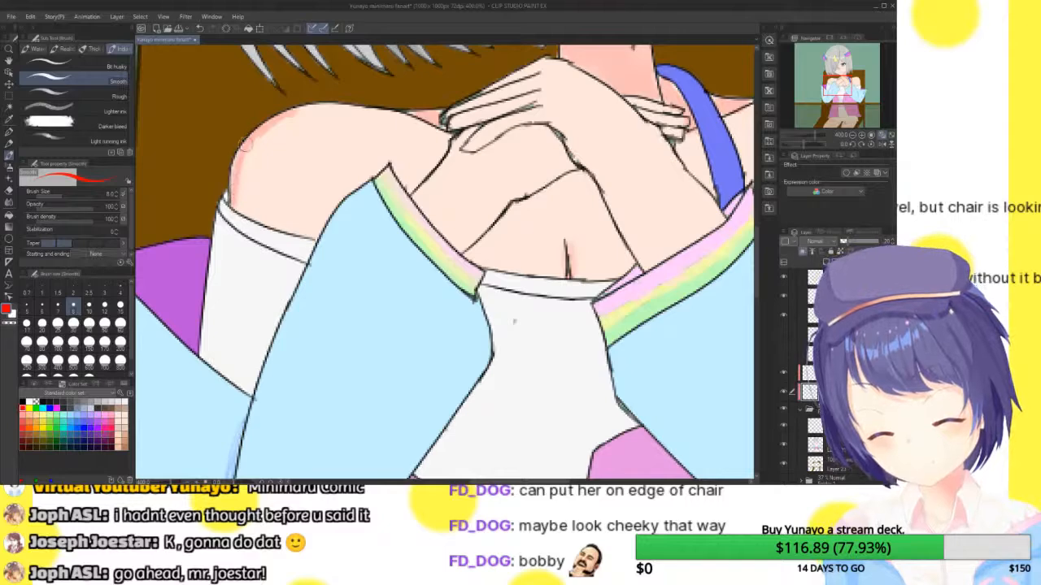
{"action": "left_click_drag", "start_coordinate": [847, 87], "coordinate": [856, 85]}
{"action": "left_click_drag", "start_coordinate": [541, 208], "coordinate": [544, 224]}
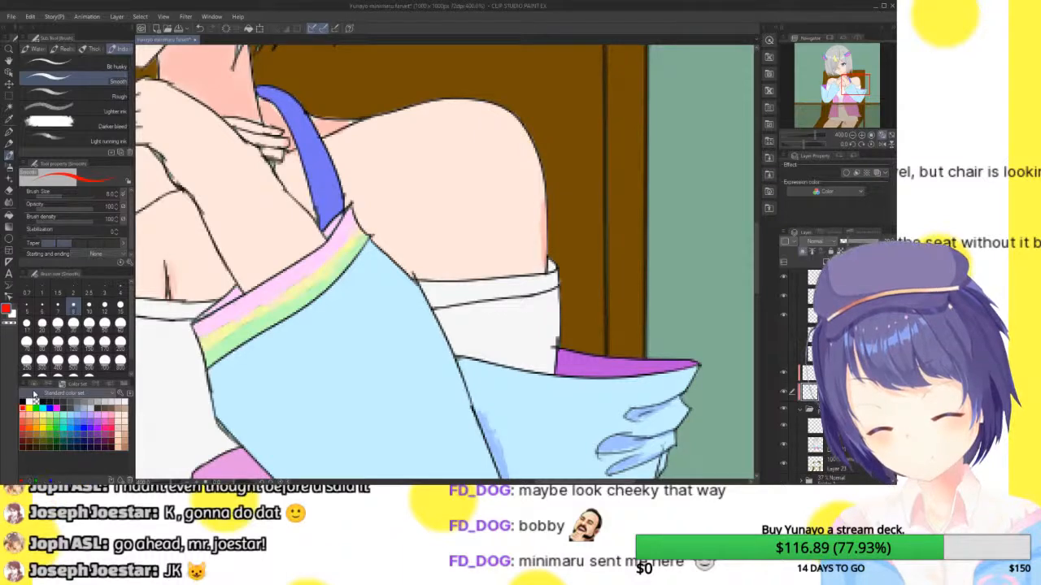
{"action": "left_click", "coordinate": [59, 400]}
{"action": "left_click", "coordinate": [72, 400]}
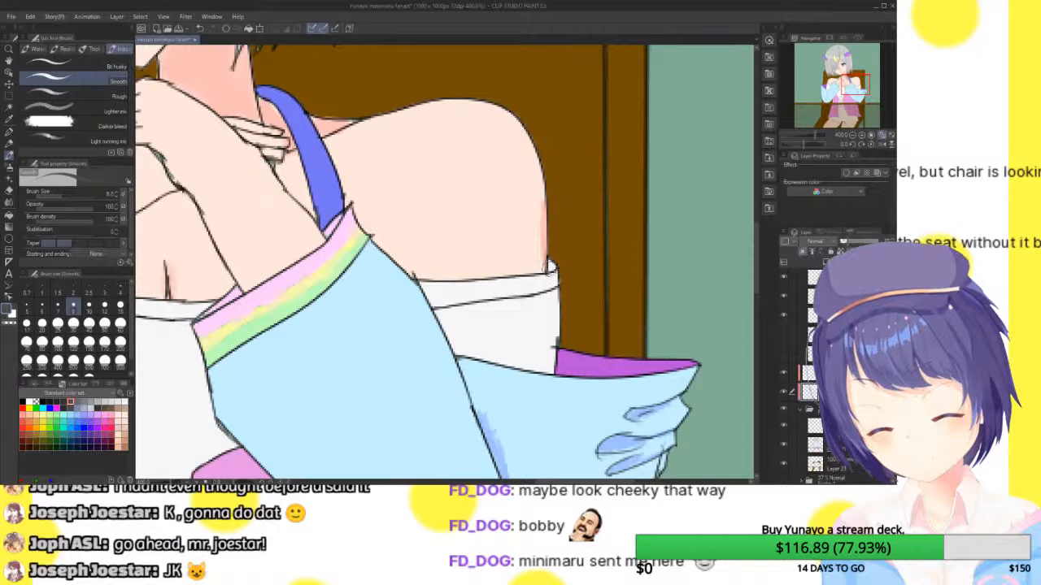
{"action": "left_click_drag", "start_coordinate": [859, 88], "coordinate": [840, 91]}
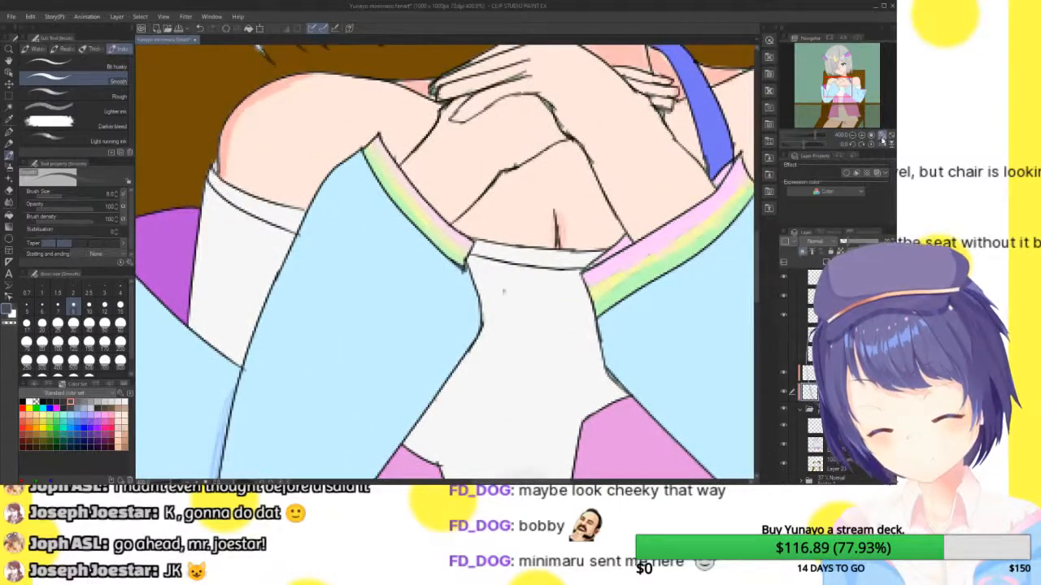
{"action": "left_click", "coordinate": [891, 137]}
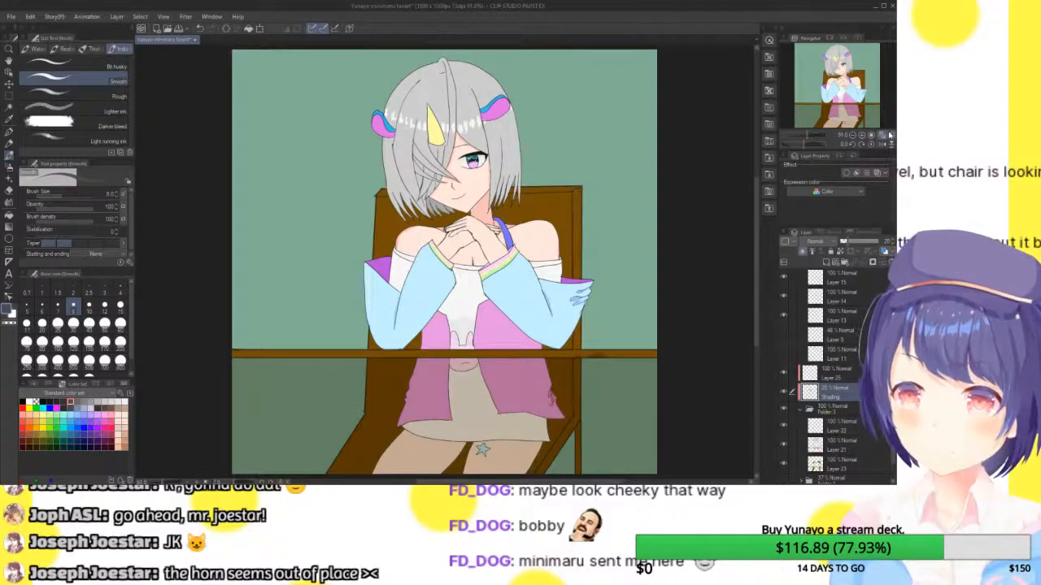
- Dab small white highlights on the shoulder beside the blue strap and on the lower cheek with the Lighter pencil, above the Shading layer
{"action": "left_click", "coordinate": [889, 135]}
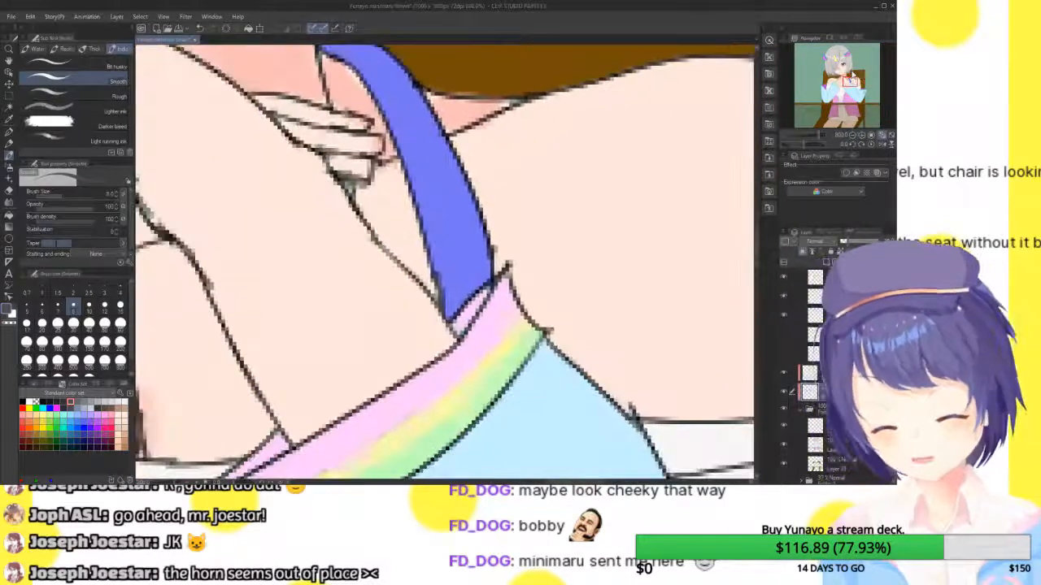
{"action": "left_click", "coordinate": [10, 144]}
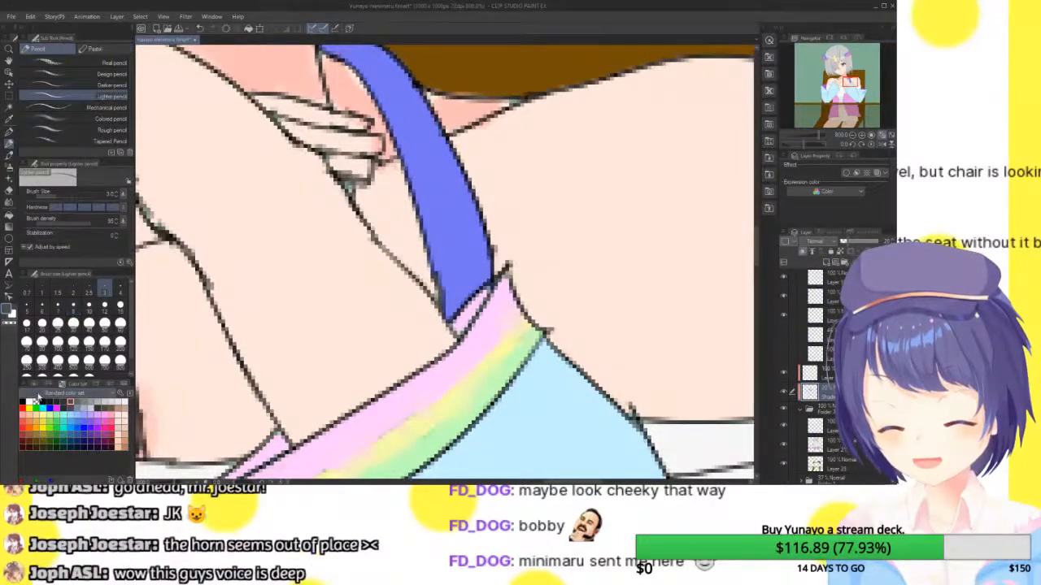
{"action": "left_click", "coordinate": [36, 387]}
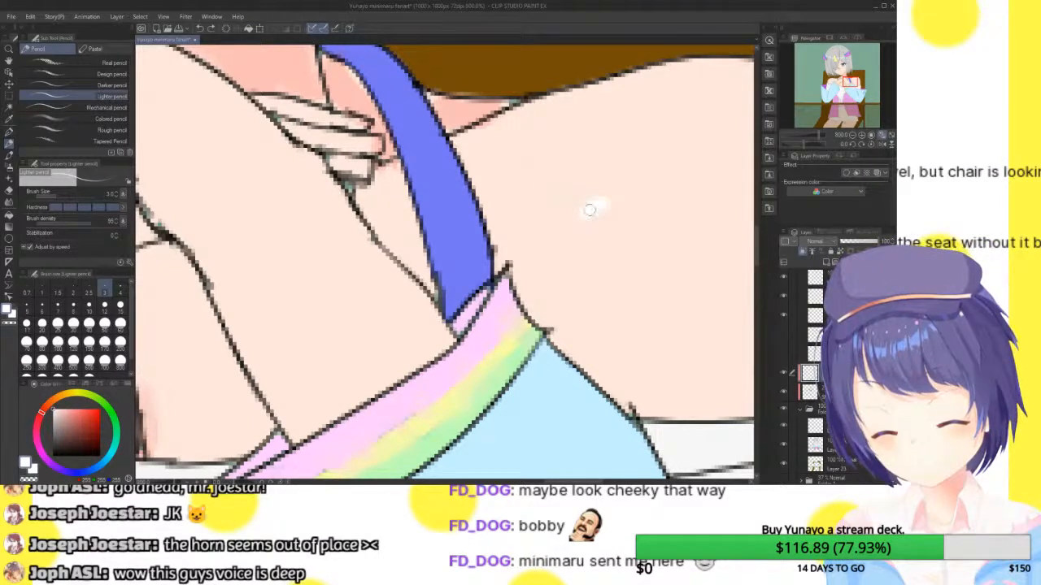
{"action": "left_click_drag", "start_coordinate": [593, 208], "coordinate": [431, 229]}
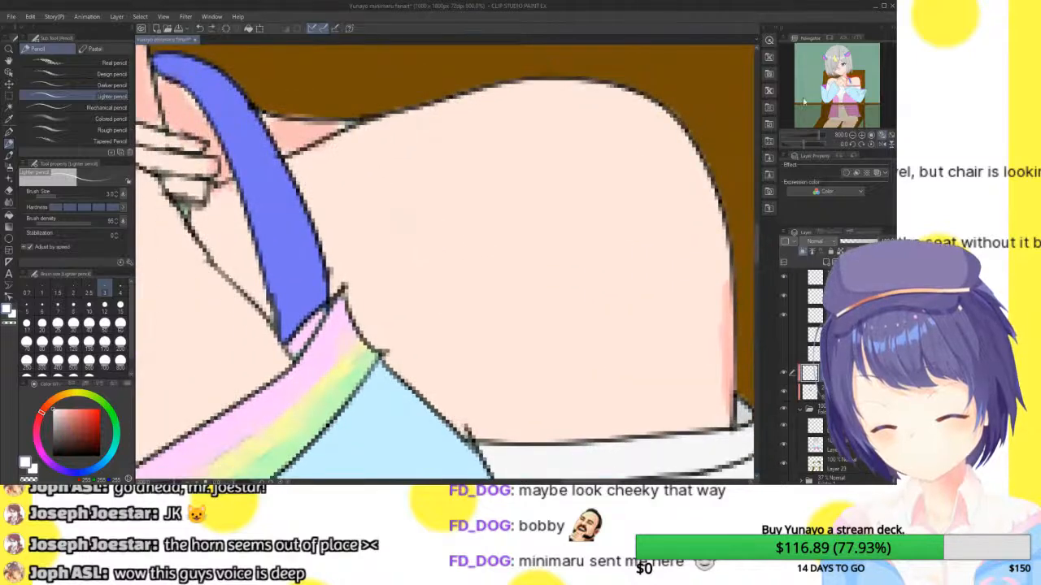
{"action": "left_click_drag", "start_coordinate": [610, 136], "coordinate": [601, 134]}
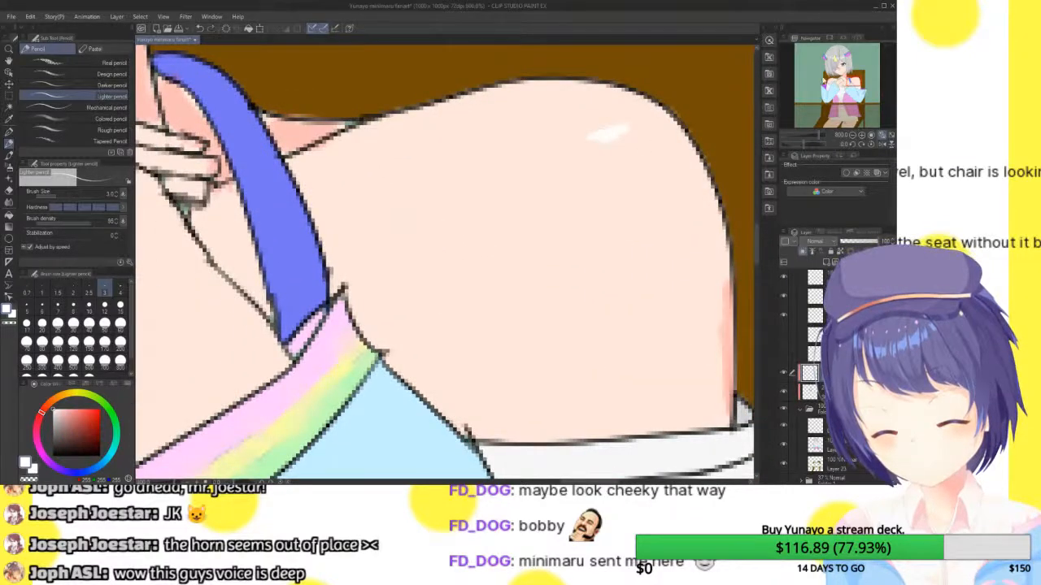
{"action": "left_click_drag", "start_coordinate": [854, 80], "coordinate": [835, 83]}
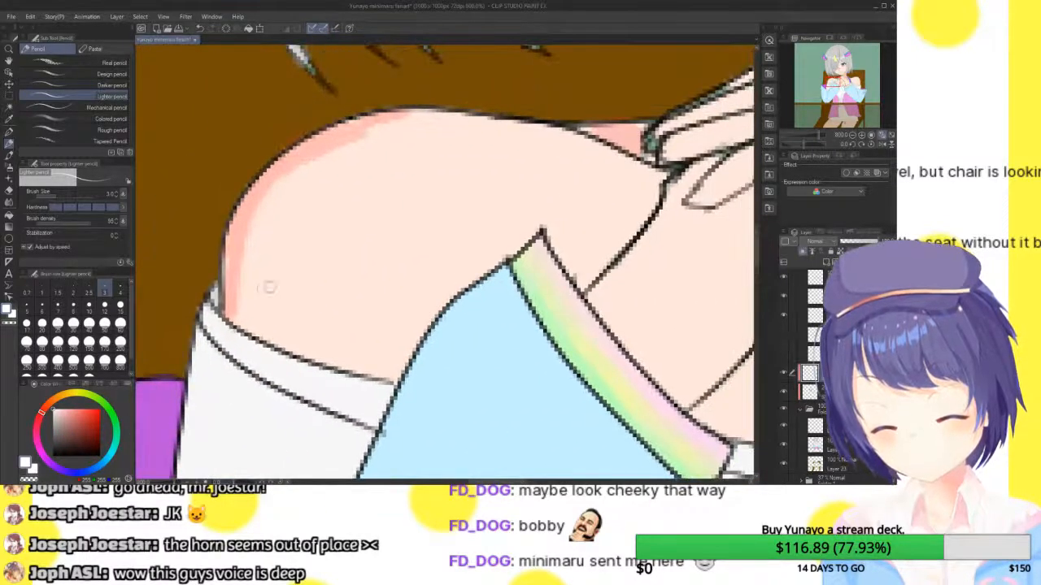
{"action": "left_click_drag", "start_coordinate": [845, 91], "coordinate": [847, 70]}
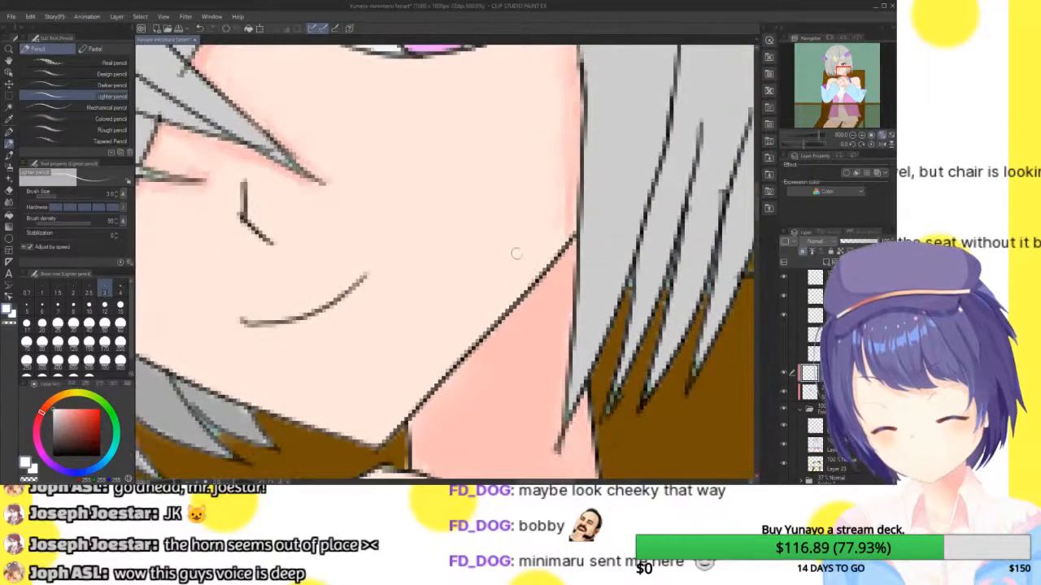
{"action": "left_click", "coordinate": [890, 136]}
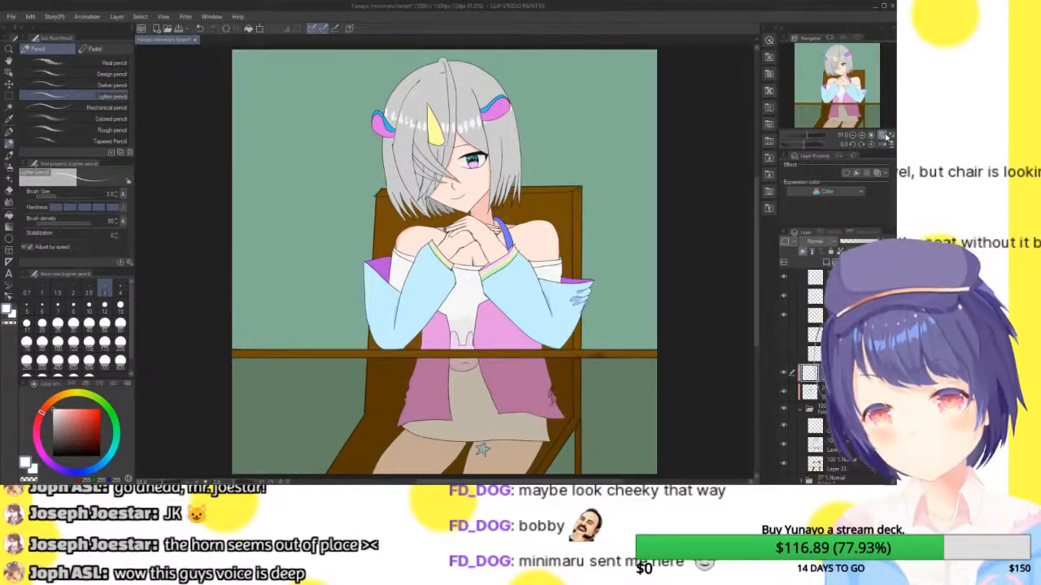
- Shade the chest skin along the lower outlines of the crossed hands with red on the Shading layer
{"action": "left_click", "coordinate": [886, 137]}
{"action": "left_click", "coordinate": [886, 136]}
{"action": "left_click", "coordinate": [887, 136]}
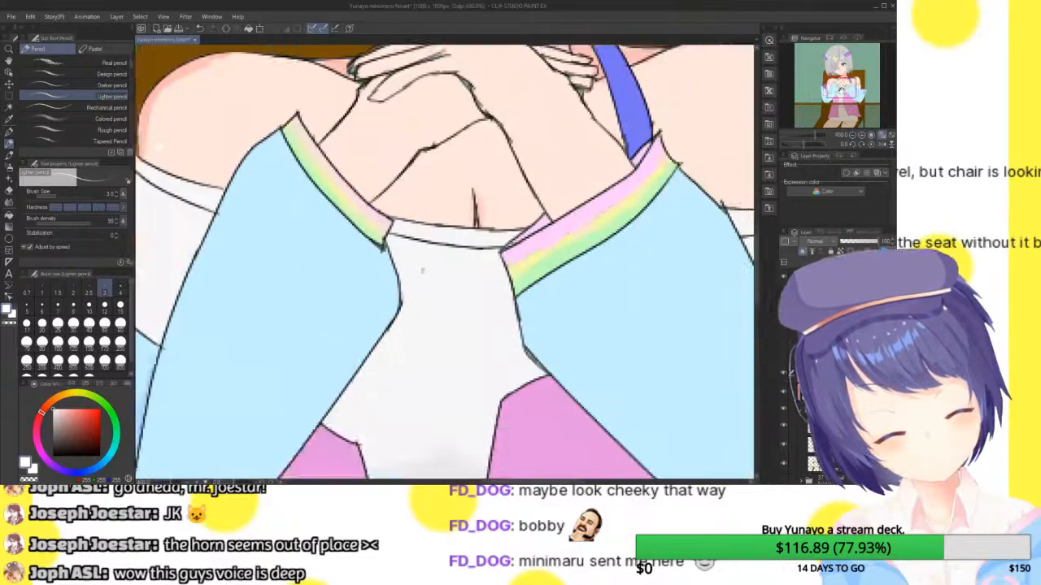
{"action": "left_click_drag", "start_coordinate": [842, 89], "coordinate": [856, 79]}
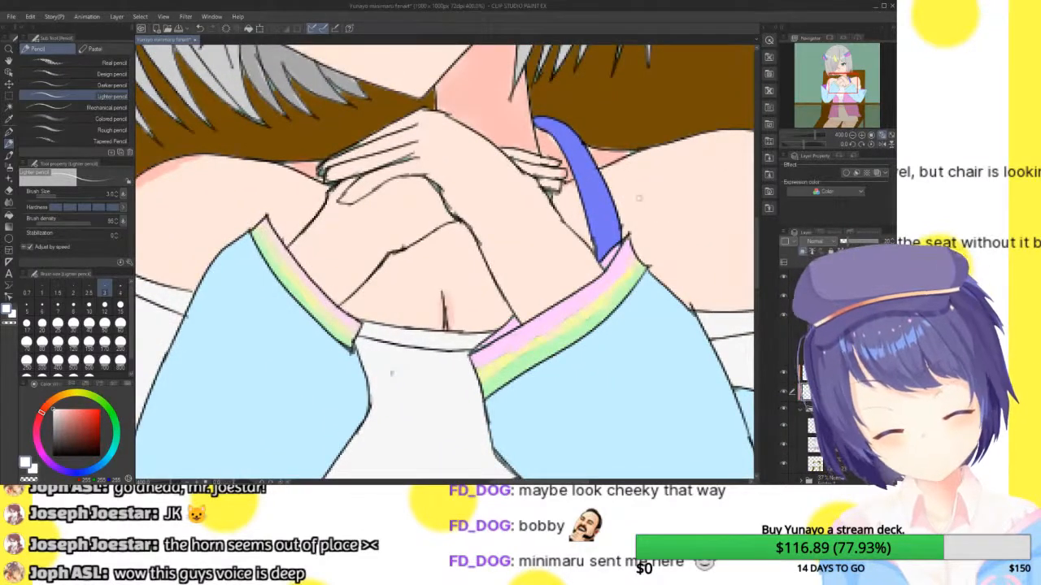
{"action": "left_click", "coordinate": [856, 136]}
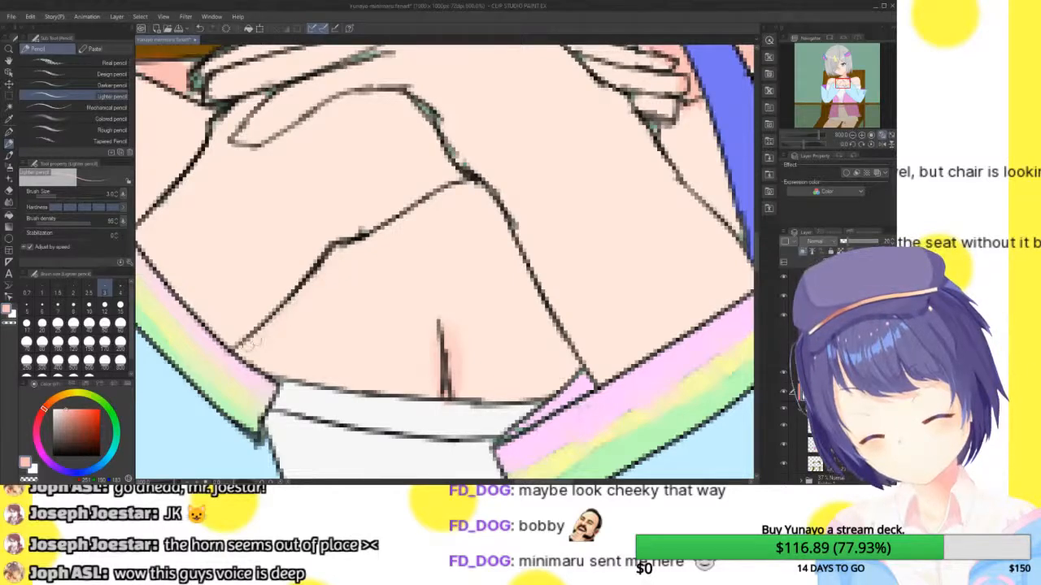
{"action": "left_click", "coordinate": [74, 385]}
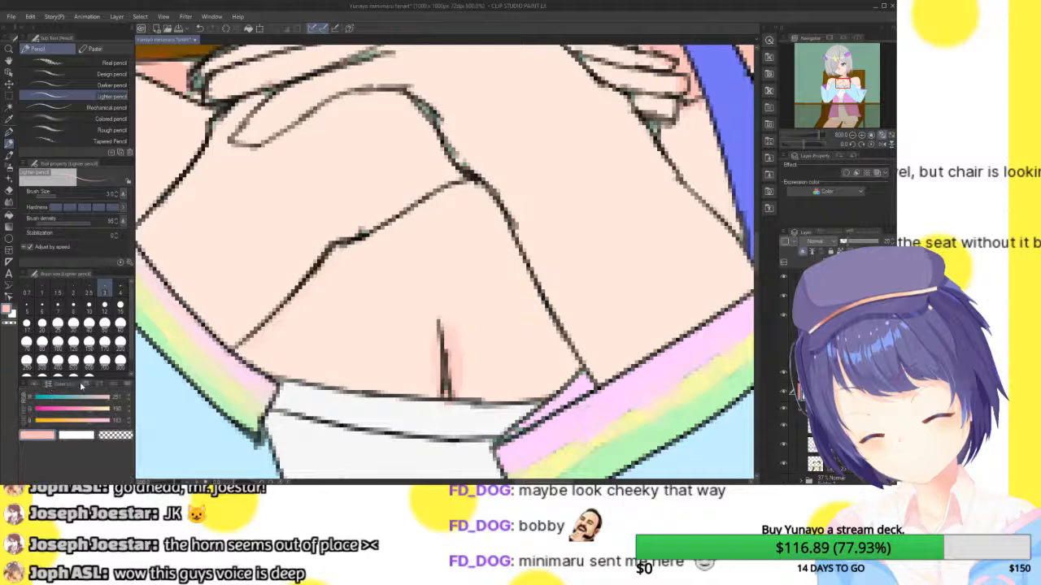
{"action": "left_click", "coordinate": [30, 410]}
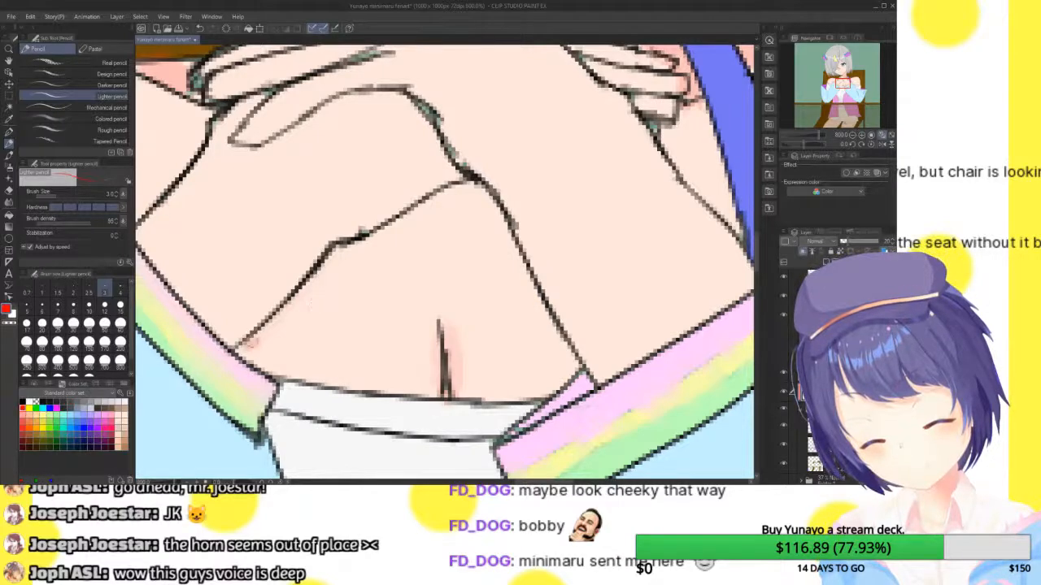
{"action": "mouse_move", "coordinate": [345, 249]}
{"action": "left_mouse_down"}
{"action": "mouse_move", "coordinate": [471, 185]}
{"action": "mouse_move", "coordinate": [509, 236]}
{"action": "left_mouse_up"}
{"action": "left_click_drag", "start_coordinate": [485, 197], "coordinate": [579, 375]}
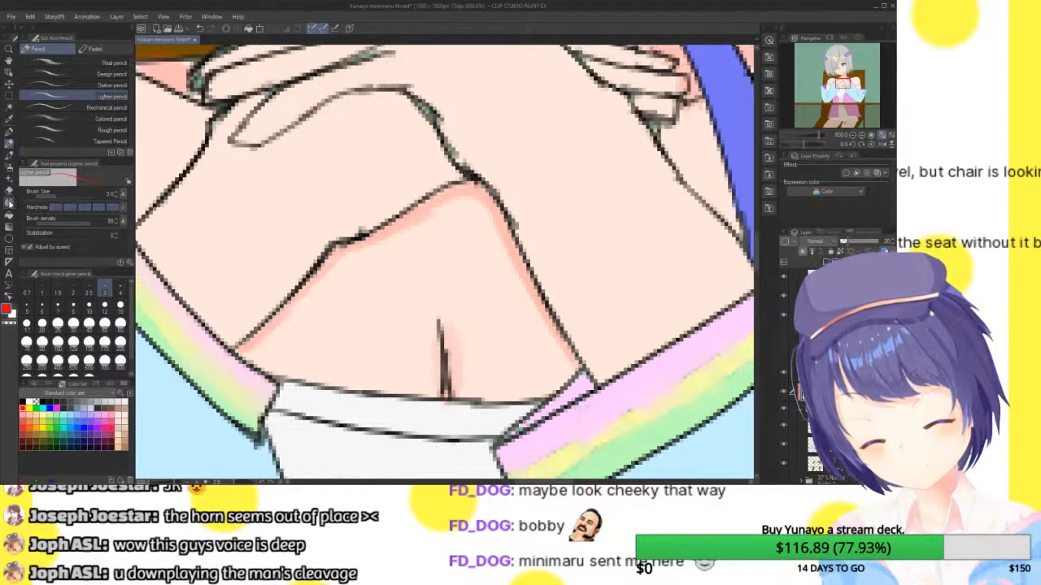
- Soften the red chest shading beneath the hands with the Blur tool and save the illustration
{"action": "left_click", "coordinate": [9, 202]}
{"action": "mouse_move", "coordinate": [297, 309]}
{"action": "left_mouse_down"}
{"action": "mouse_move", "coordinate": [350, 265]}
{"action": "mouse_move", "coordinate": [393, 253]}
{"action": "mouse_move", "coordinate": [409, 236]}
{"action": "mouse_move", "coordinate": [398, 233]}
{"action": "mouse_move", "coordinate": [472, 203]}
{"action": "mouse_move", "coordinate": [499, 257]}
{"action": "mouse_move", "coordinate": [528, 267]}
{"action": "mouse_move", "coordinate": [537, 316]}
{"action": "mouse_move", "coordinate": [570, 357]}
{"action": "left_mouse_up"}
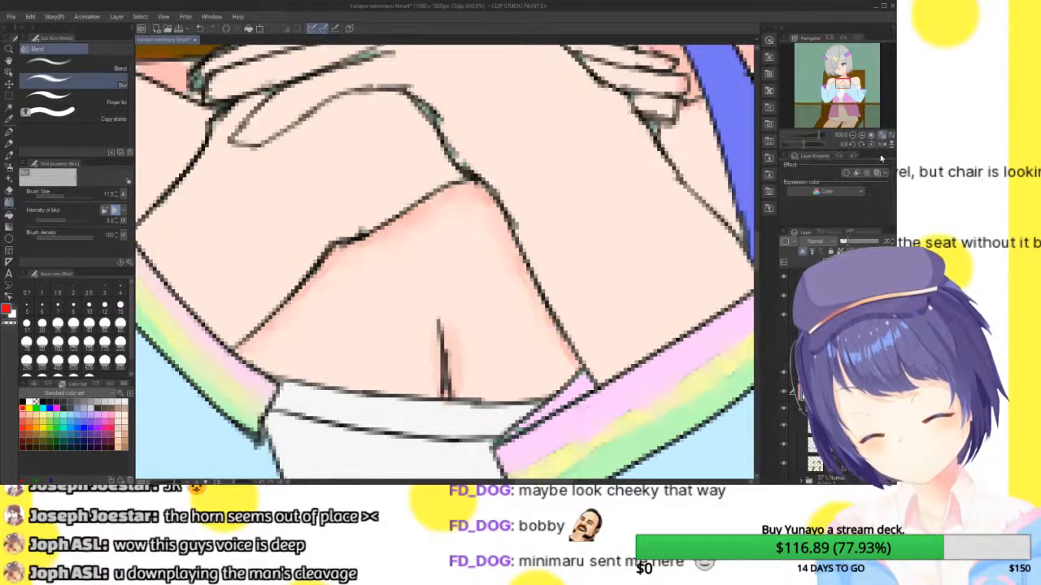
{"action": "left_click", "coordinate": [891, 135]}
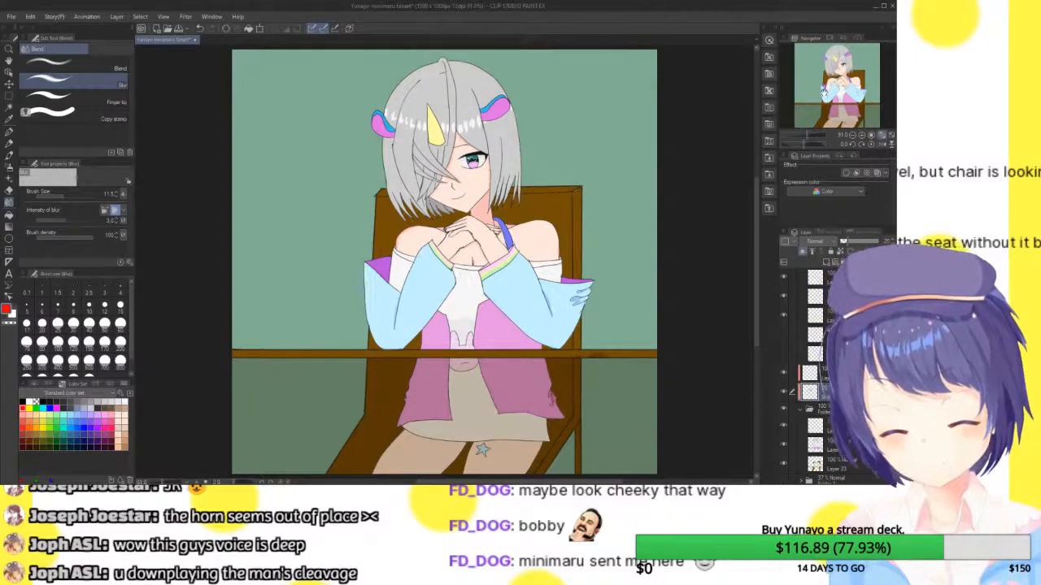
{"action": "left_click", "coordinate": [177, 28]}
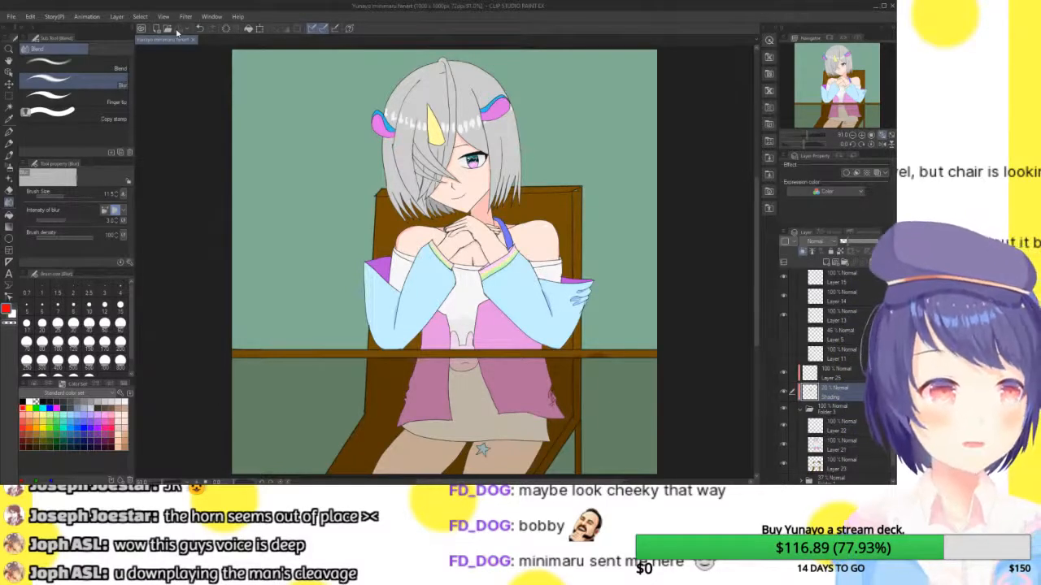
- Paint red shading on the forehead skin between the hair strands above the visible eye
{"action": "left_click", "coordinate": [868, 135]}
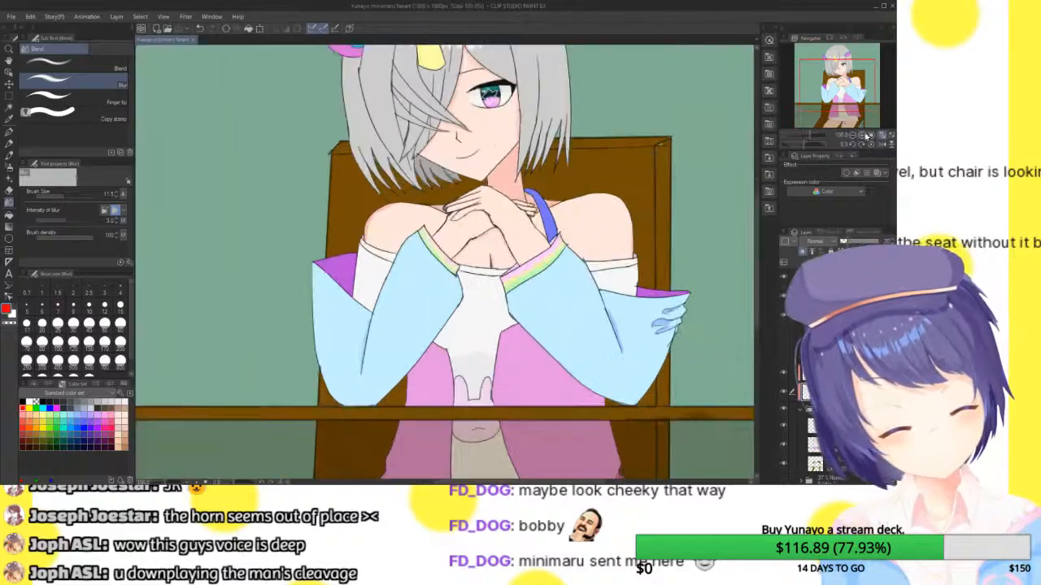
{"action": "left_click", "coordinate": [863, 135]}
{"action": "left_click", "coordinate": [864, 136]}
{"action": "left_click", "coordinate": [864, 136]}
{"action": "left_click_drag", "start_coordinate": [840, 77], "coordinate": [841, 63]}
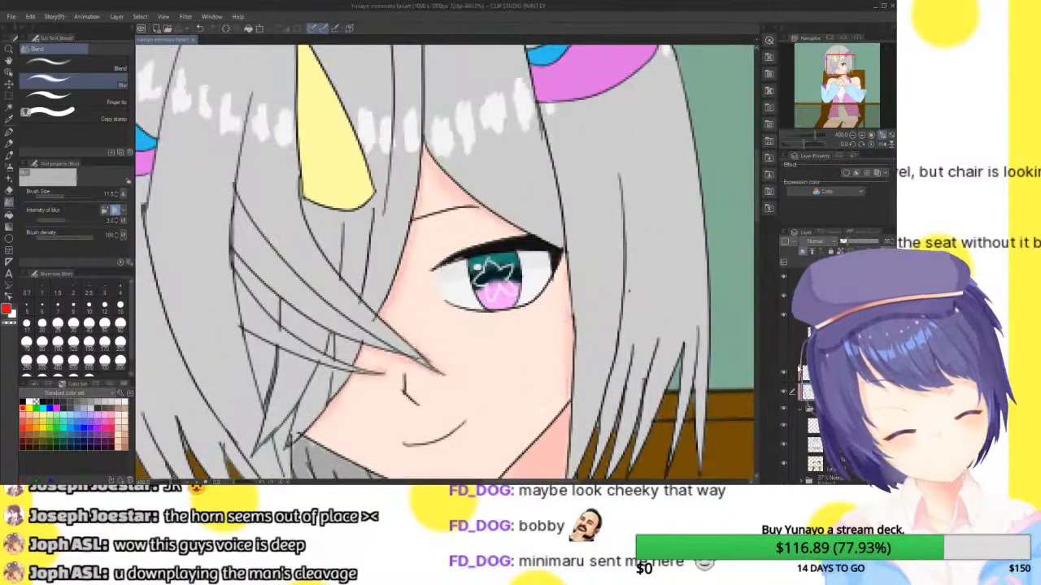
{"action": "left_click_drag", "start_coordinate": [434, 176], "coordinate": [451, 203]}
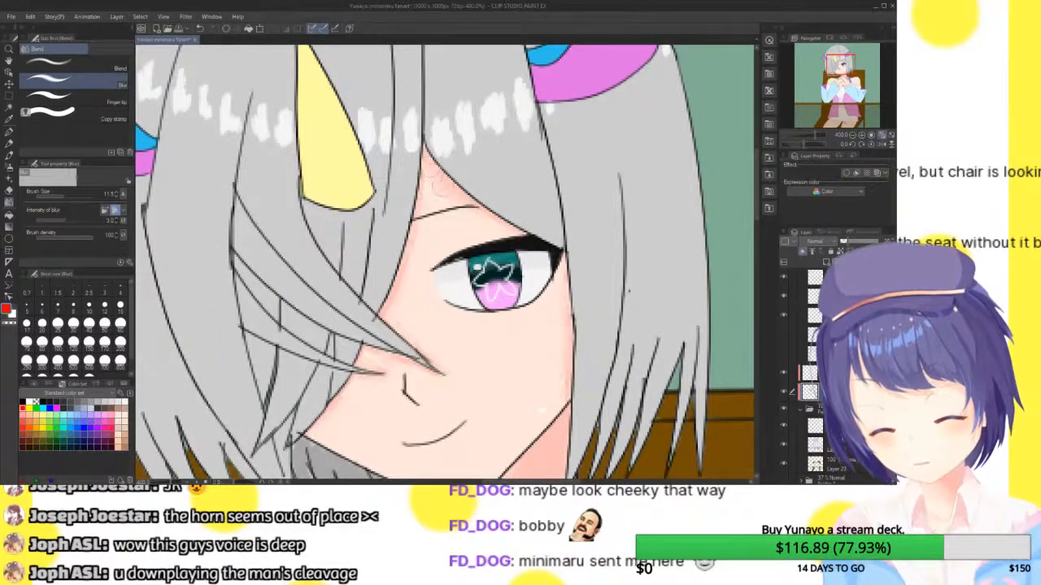
{"action": "key", "text": "b"}
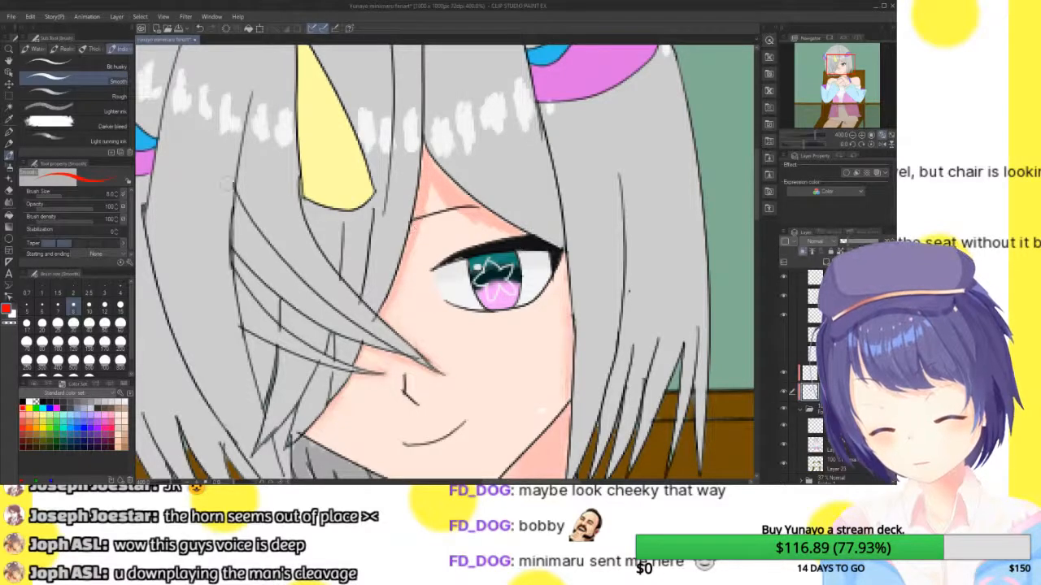
- Blur the forehead shading beneath the parted hair above the visible eye
{"action": "left_click", "coordinate": [9, 201]}
{"action": "mouse_move", "coordinate": [435, 192]}
{"action": "left_mouse_down"}
{"action": "mouse_move", "coordinate": [445, 213]}
{"action": "mouse_move", "coordinate": [487, 230]}
{"action": "mouse_move", "coordinate": [486, 214]}
{"action": "mouse_move", "coordinate": [429, 180]}
{"action": "mouse_move", "coordinate": [428, 226]}
{"action": "mouse_move", "coordinate": [444, 223]}
{"action": "left_mouse_up"}
{"action": "mouse_move", "coordinate": [424, 161]}
{"action": "left_mouse_down"}
{"action": "mouse_move", "coordinate": [434, 171]}
{"action": "mouse_move", "coordinate": [428, 164]}
{"action": "left_mouse_up"}
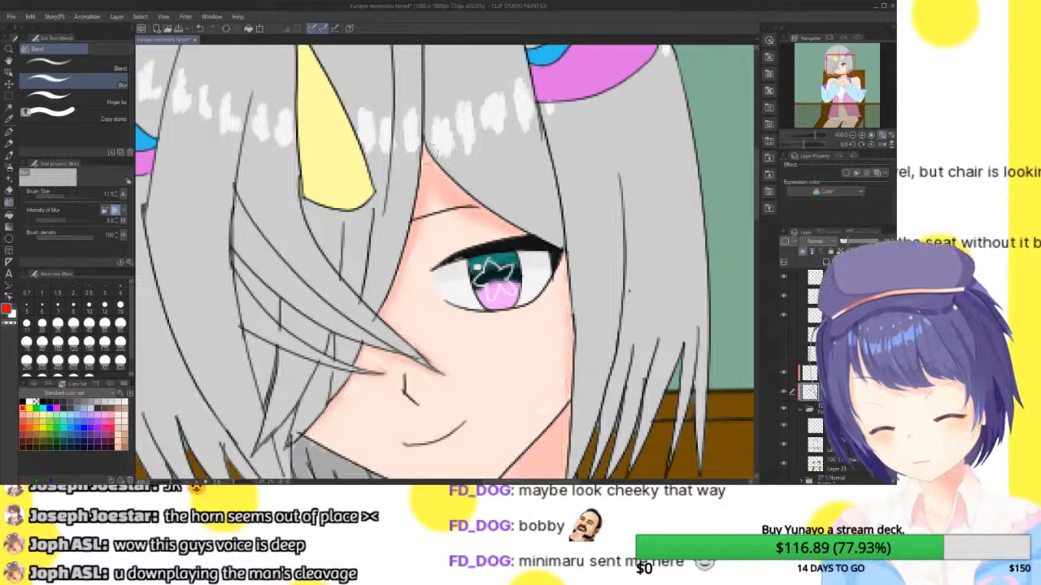
{"action": "left_click", "coordinate": [884, 136]}
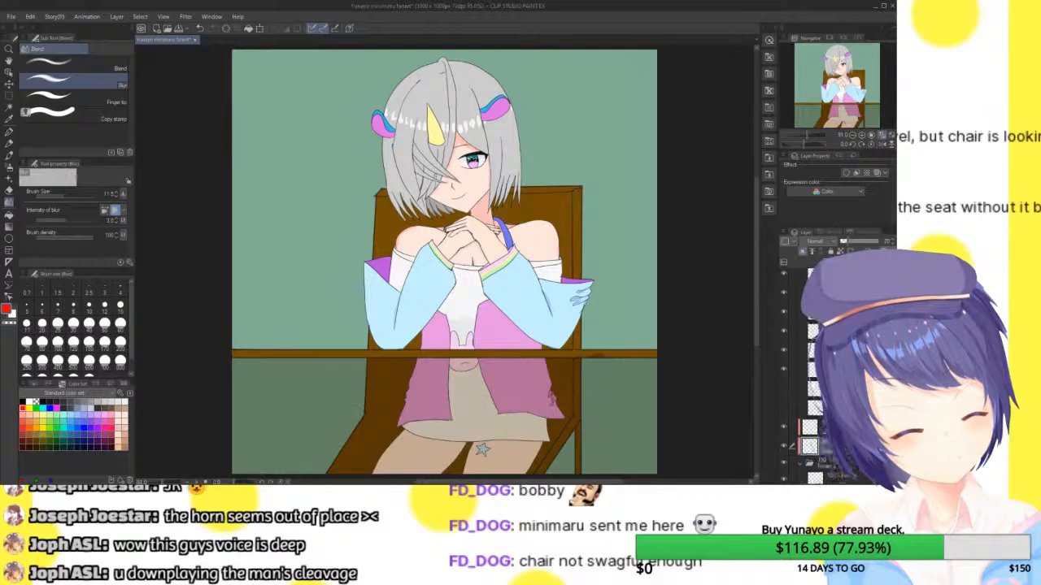
- Move the chair and table line art layer higher behind the character with Scale/Rotate
{"action": "left_click", "coordinate": [784, 279]}
{"action": "left_click", "coordinate": [784, 279]}
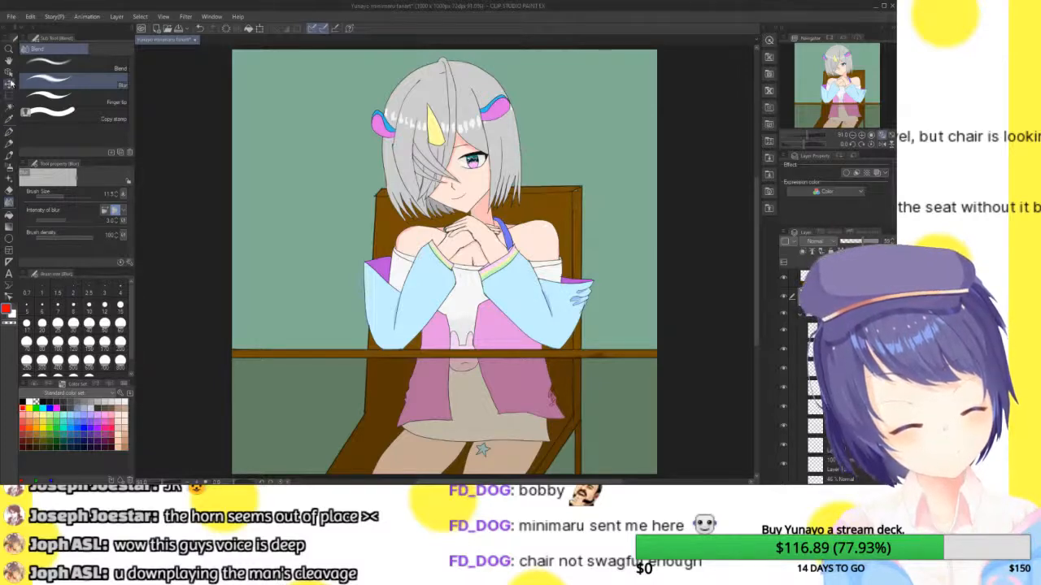
{"action": "left_click", "coordinate": [259, 30]}
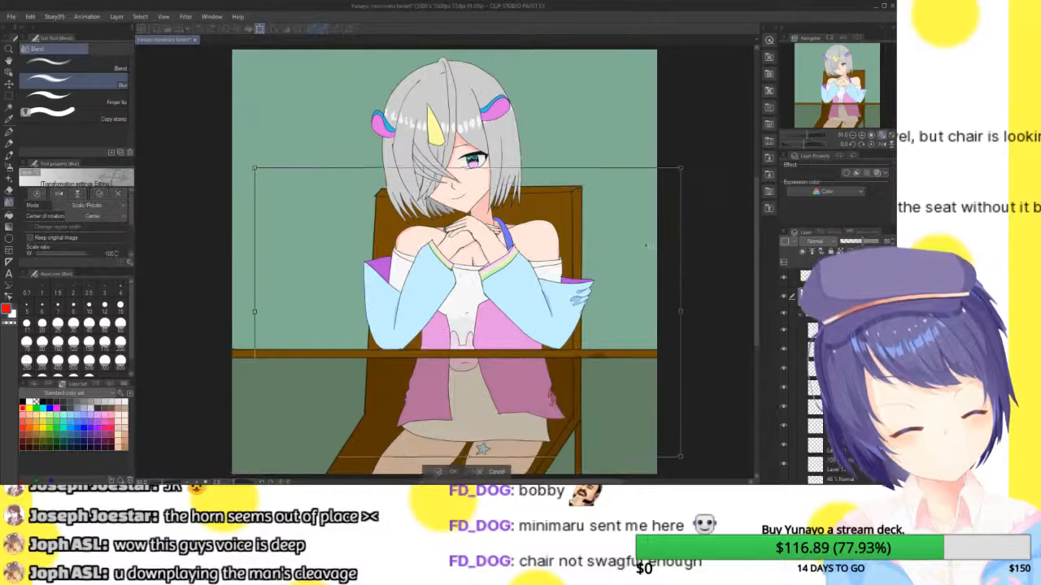
{"action": "left_click_drag", "start_coordinate": [655, 226], "coordinate": [623, 263]}
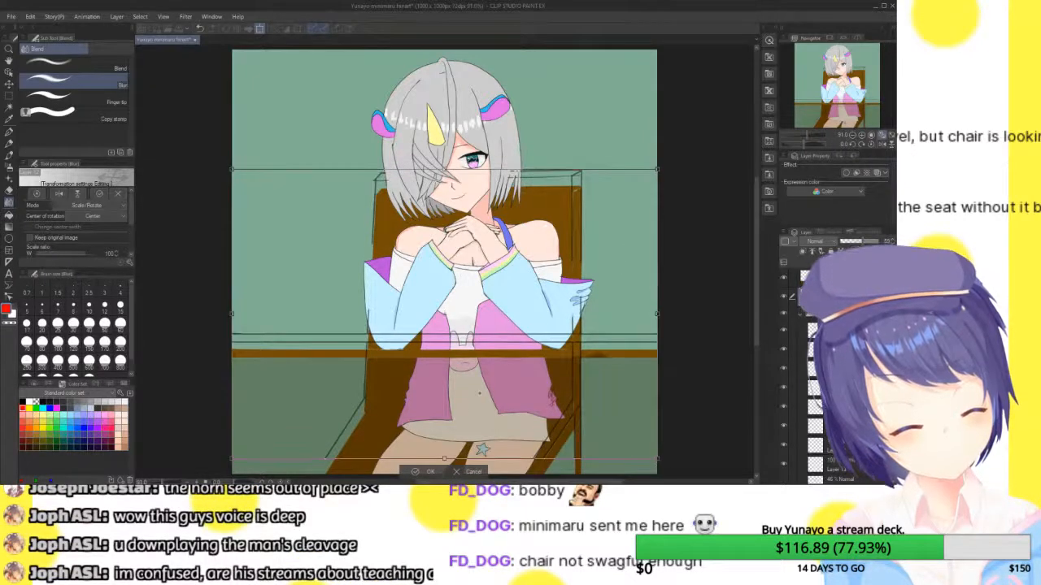
{"action": "left_click", "coordinate": [423, 473]}
- Shift the brown chair and table colour layer up with Scale/Rotate to line up with the moved outlines
{"action": "scroll", "coordinate": [443, 261], "scroll_direction": "down", "scroll_amount": 2}
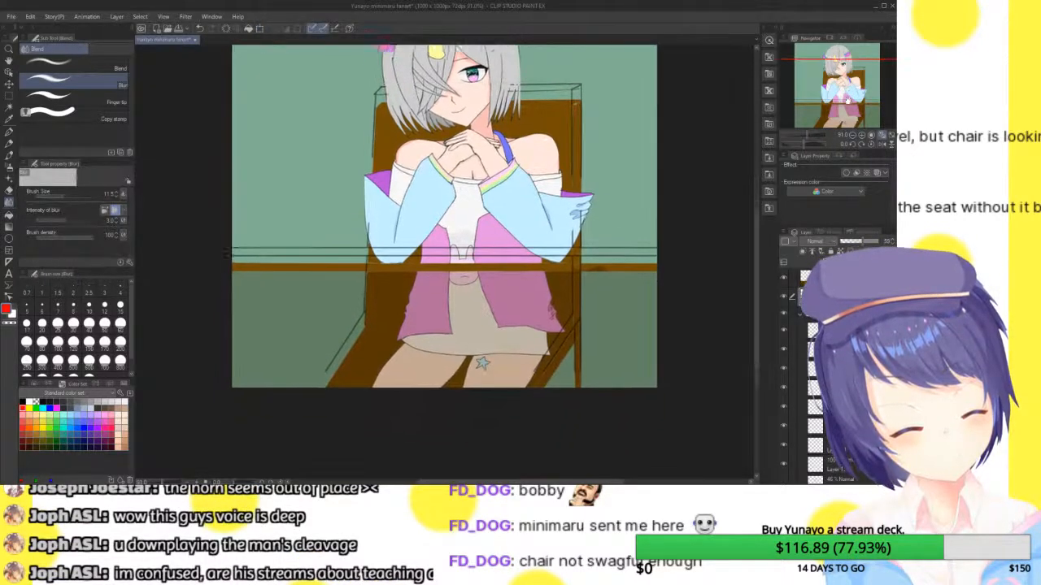
{"action": "scroll", "coordinate": [838, 390], "scroll_direction": "down", "scroll_amount": 5}
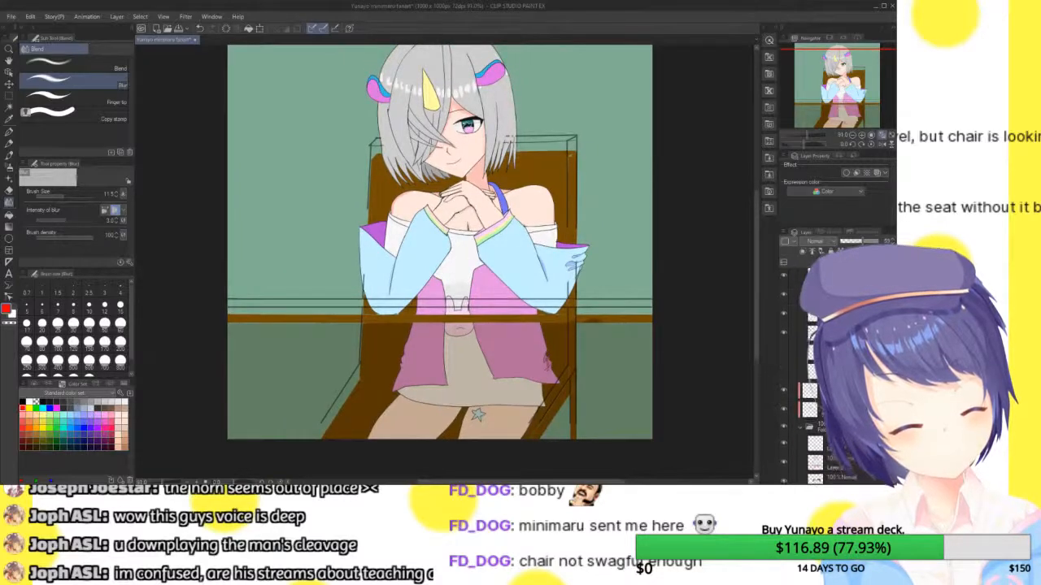
{"action": "left_click", "coordinate": [841, 406]}
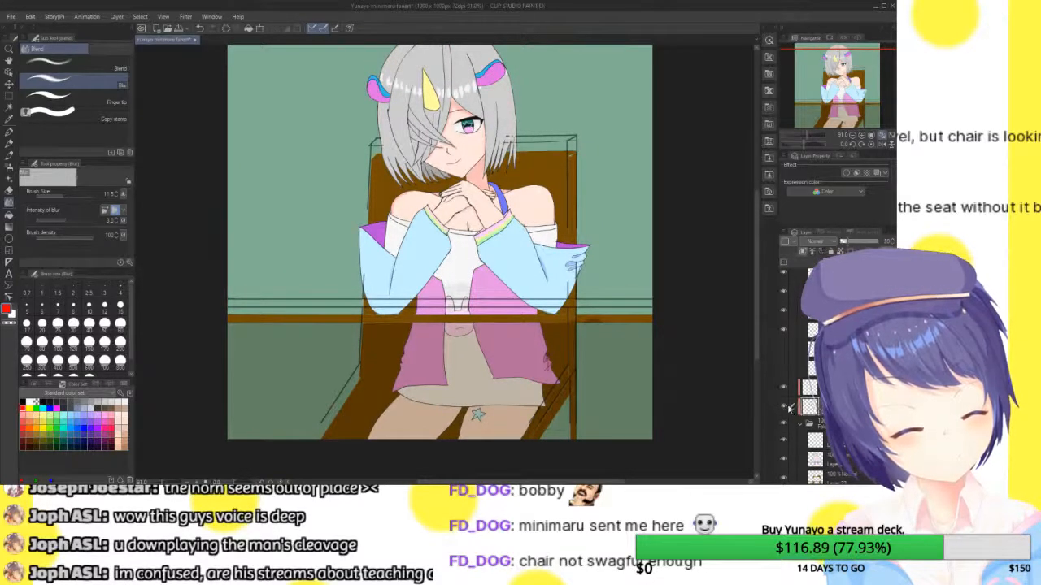
{"action": "scroll", "coordinate": [813, 390], "scroll_direction": "down", "scroll_amount": 2}
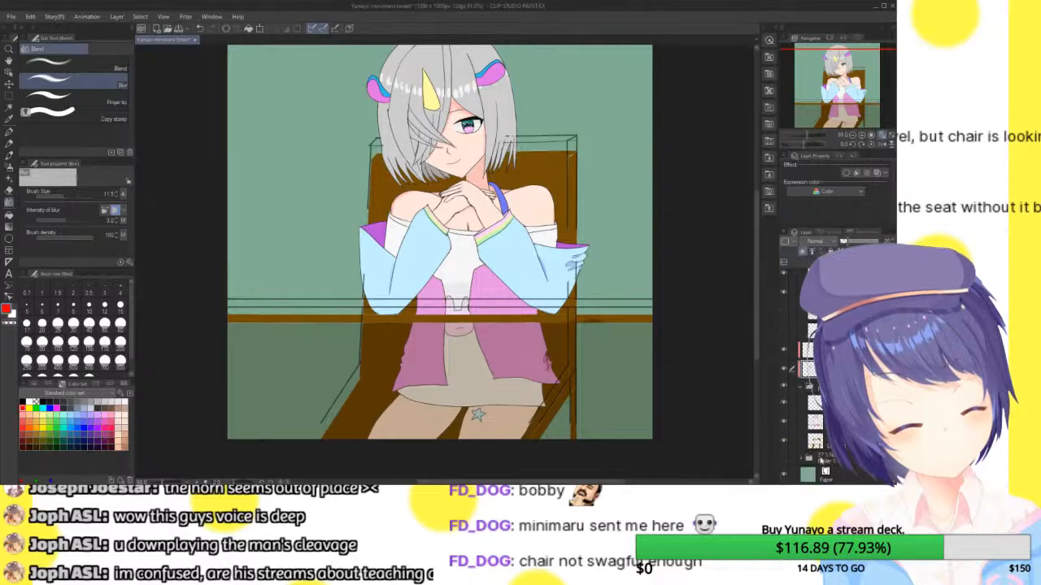
{"action": "left_click", "coordinate": [788, 446]}
{"action": "left_click", "coordinate": [787, 446]}
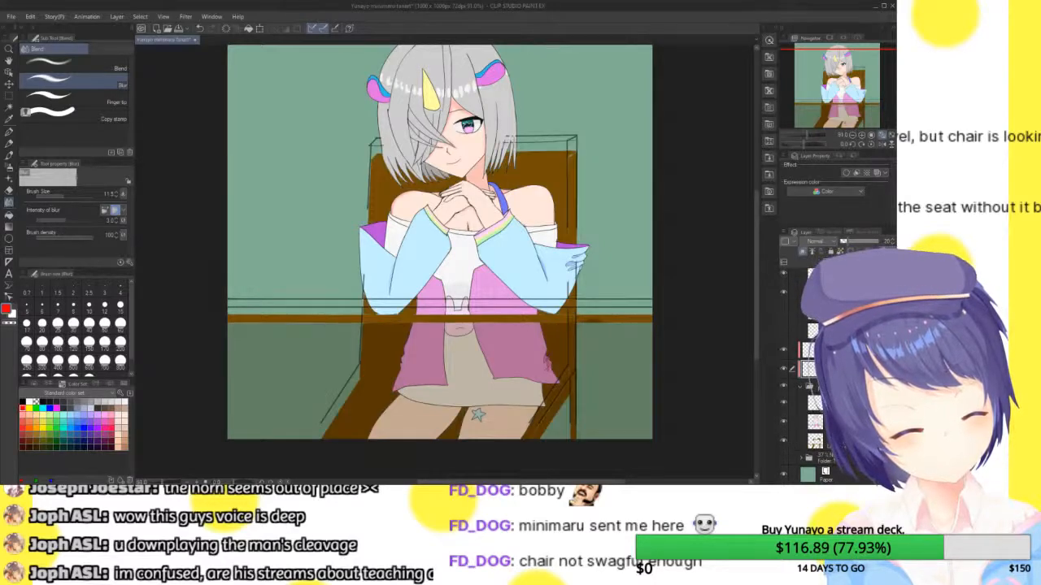
{"action": "left_click", "coordinate": [801, 441]}
{"action": "left_click", "coordinate": [259, 29]}
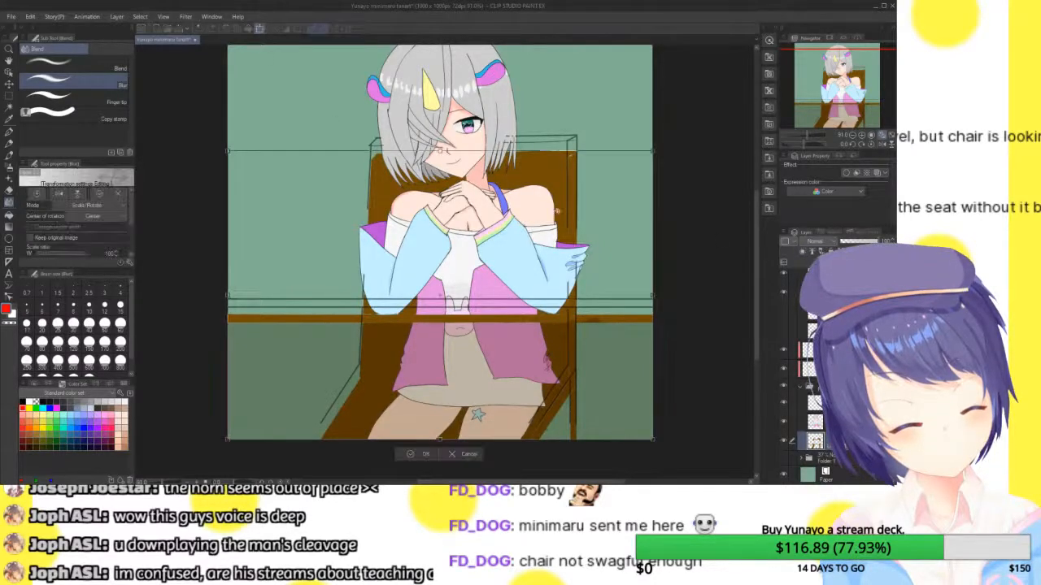
{"action": "left_click_drag", "start_coordinate": [624, 231], "coordinate": [631, 231]}
{"action": "left_click", "coordinate": [412, 439]}
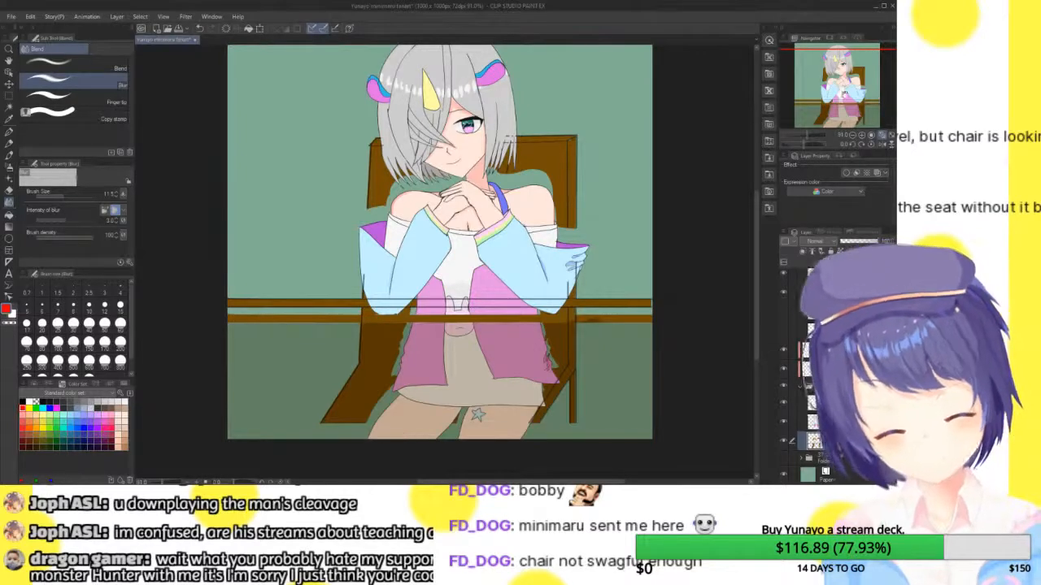
- Extend the black outlines of the chair back's right post down to the sleeve on the line art layer with the Straight line tool
{"action": "left_click", "coordinate": [862, 135]}
{"action": "left_click", "coordinate": [862, 135]}
{"action": "left_click", "coordinate": [862, 135]}
{"action": "left_click", "coordinate": [849, 88]}
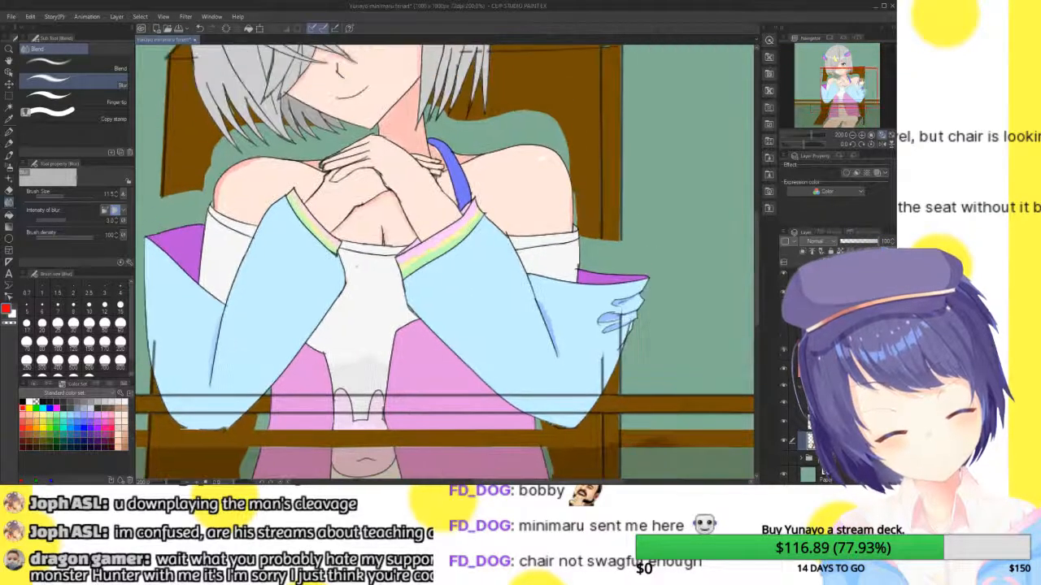
{"action": "scroll", "coordinate": [837, 374], "scroll_direction": "up", "scroll_amount": 3}
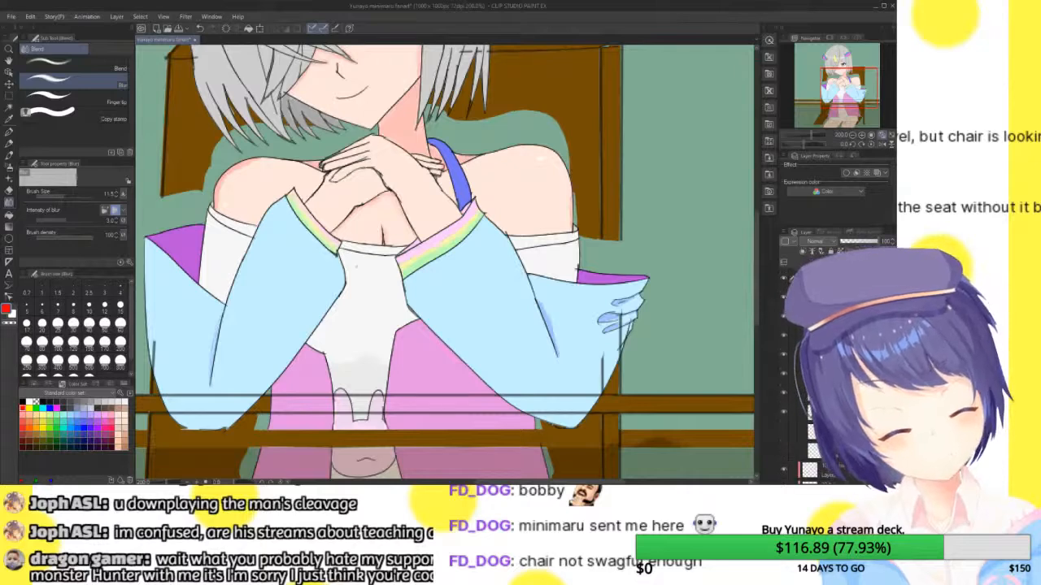
{"action": "scroll", "coordinate": [821, 374], "scroll_direction": "up", "scroll_amount": 2}
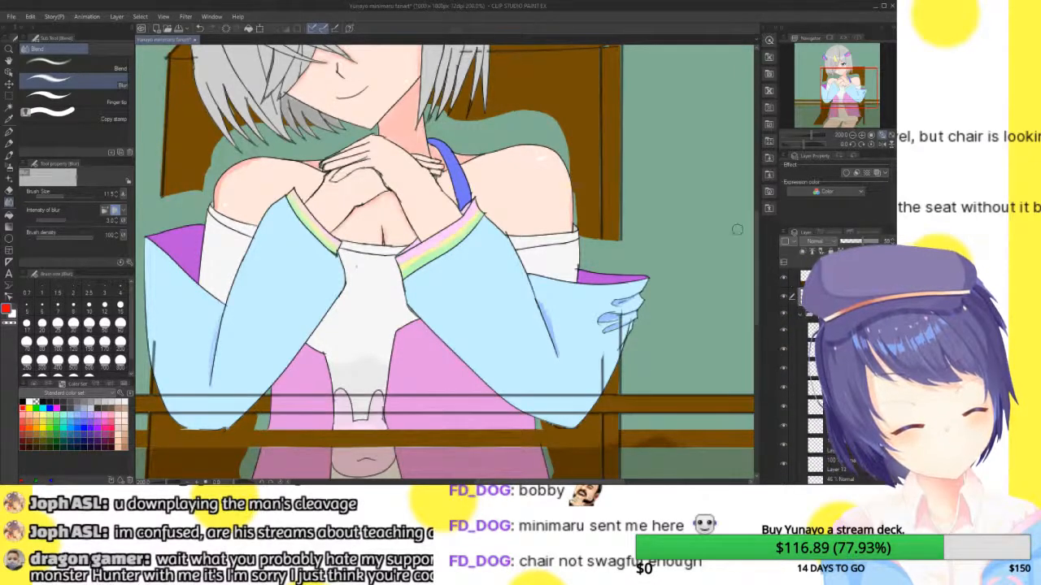
{"action": "left_click", "coordinate": [8, 131]}
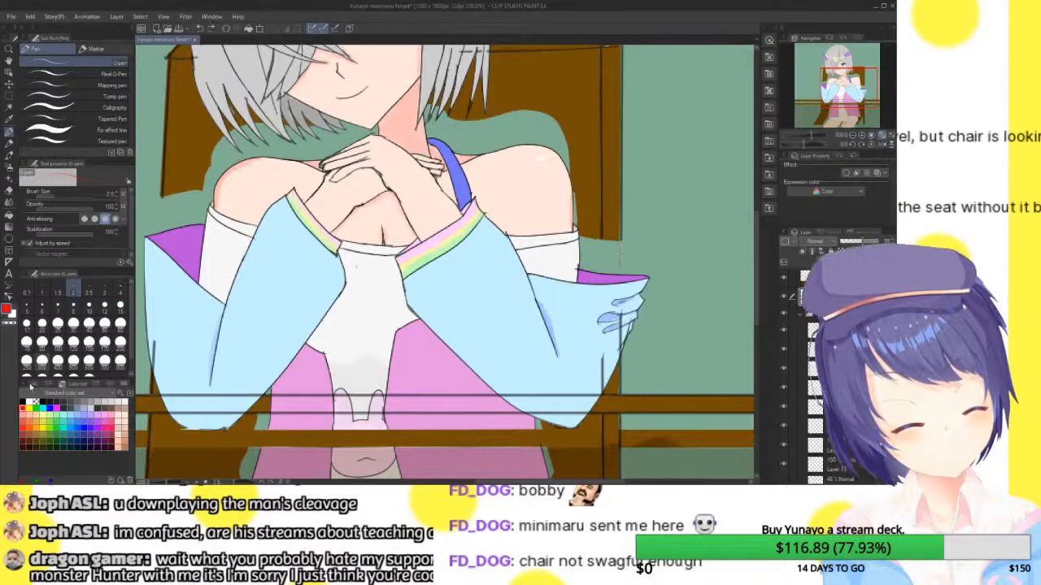
{"action": "left_click", "coordinate": [23, 401]}
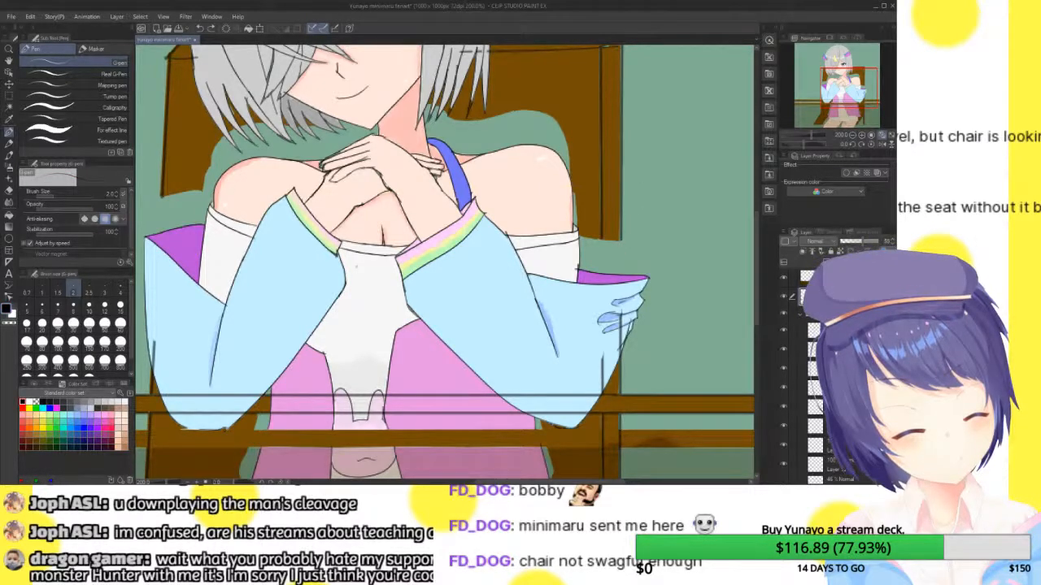
{"action": "left_click_drag", "start_coordinate": [620, 242], "coordinate": [620, 252]}
{"action": "left_click", "coordinate": [8, 238]}
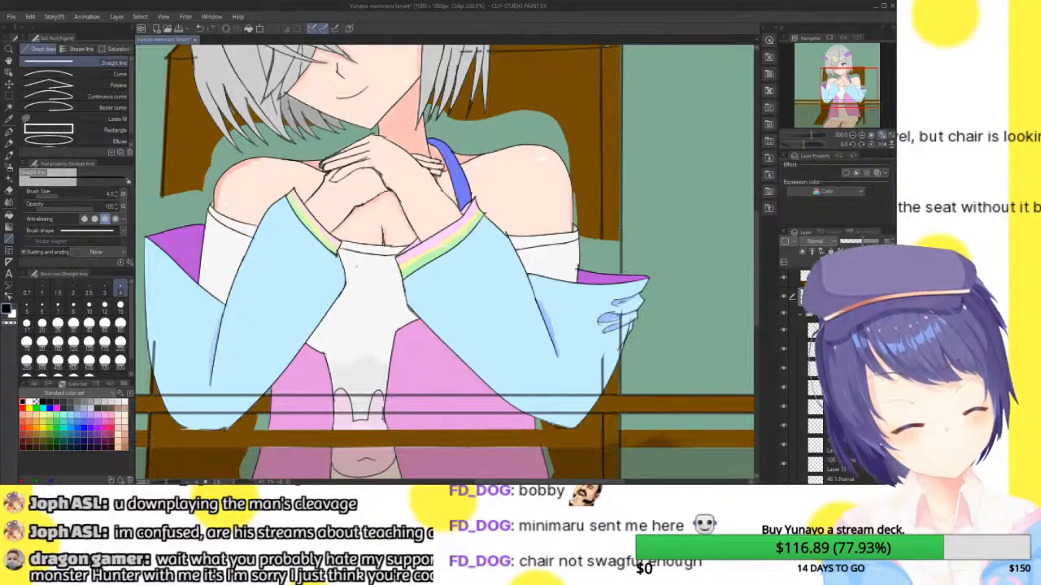
{"action": "left_click_drag", "start_coordinate": [602, 231], "coordinate": [602, 257]}
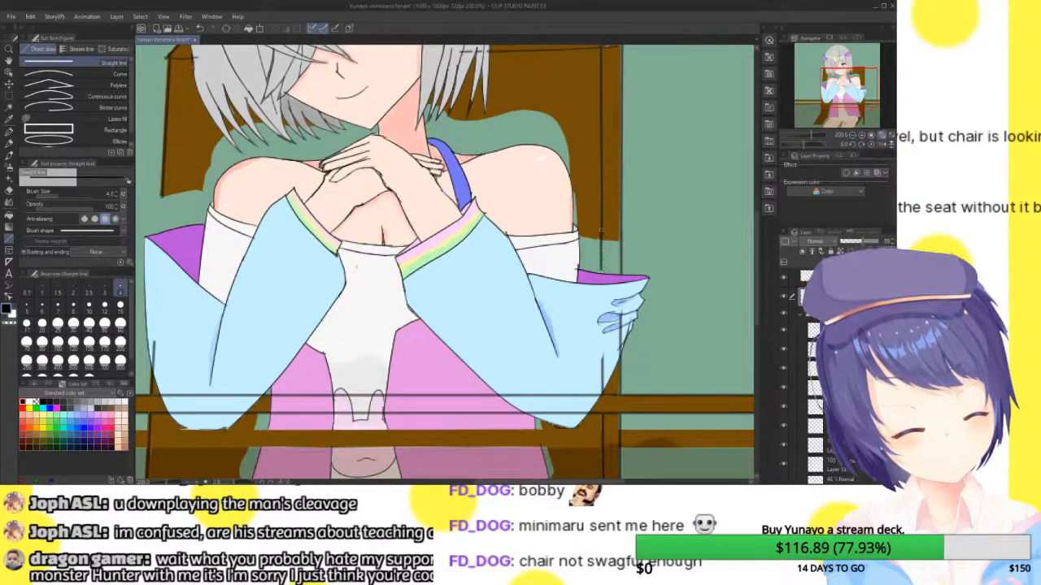
- Hide the table's darkening overlay and extend the chair's right leg and diagonal seat-side outlines to the canvas's bottom edge
{"action": "left_click_drag", "start_coordinate": [841, 95], "coordinate": [861, 110]}
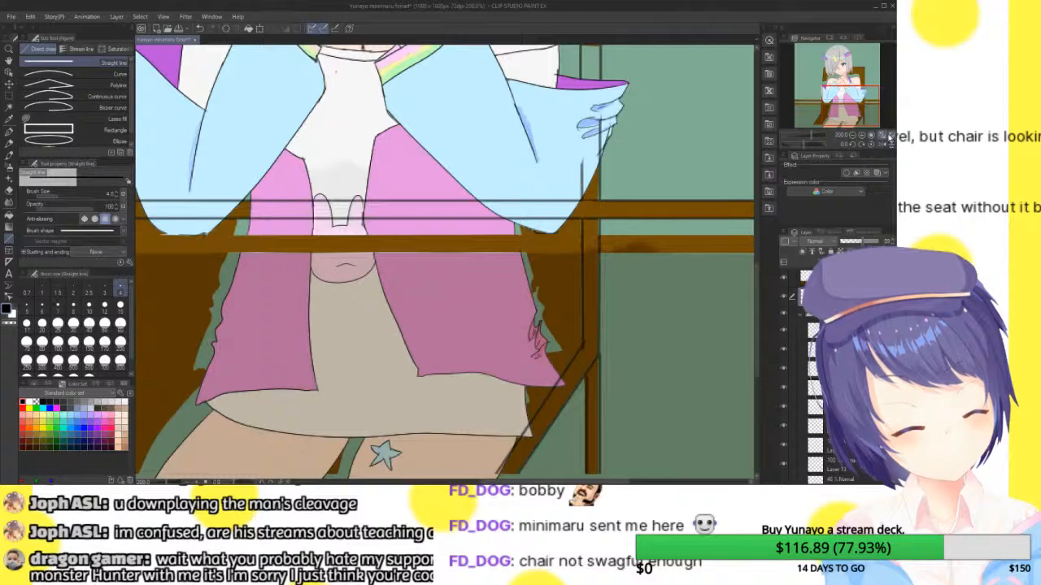
{"action": "left_click", "coordinate": [890, 136]}
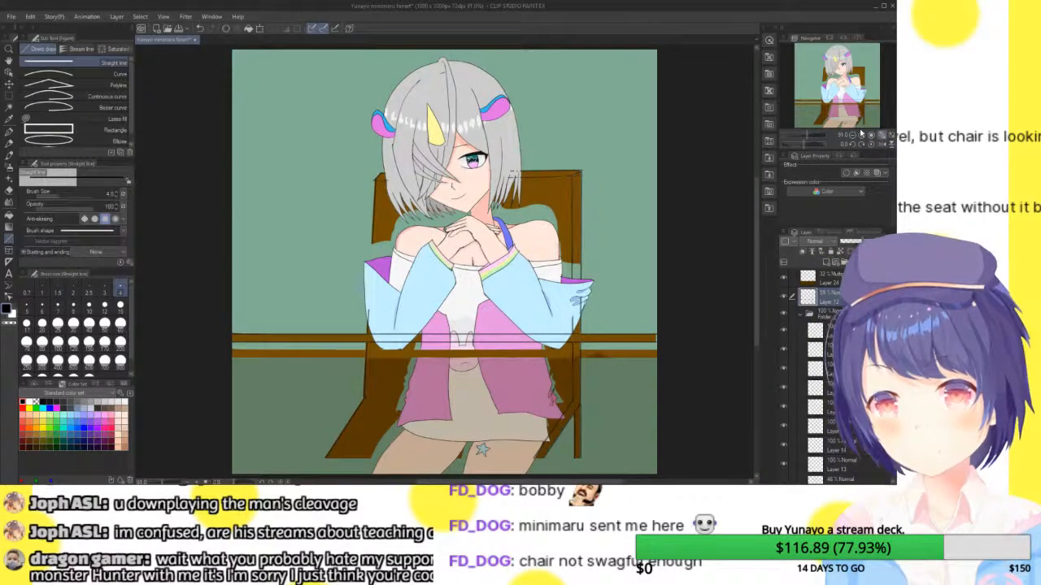
{"action": "left_click", "coordinate": [783, 278]}
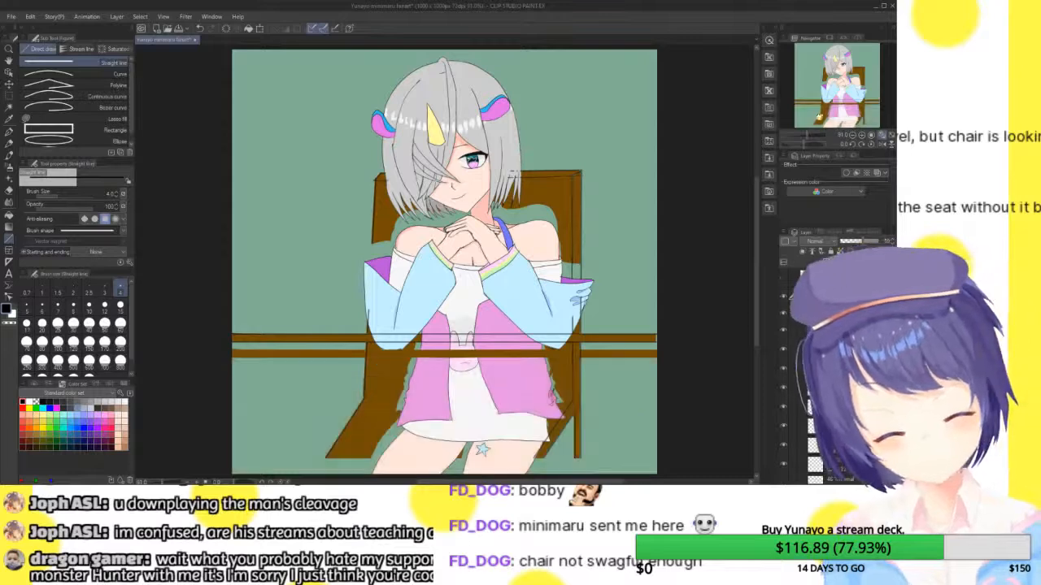
{"action": "double_click", "coordinate": [862, 136]}
{"action": "left_click_drag", "start_coordinate": [845, 89], "coordinate": [861, 118]}
{"action": "left_click", "coordinate": [863, 137]}
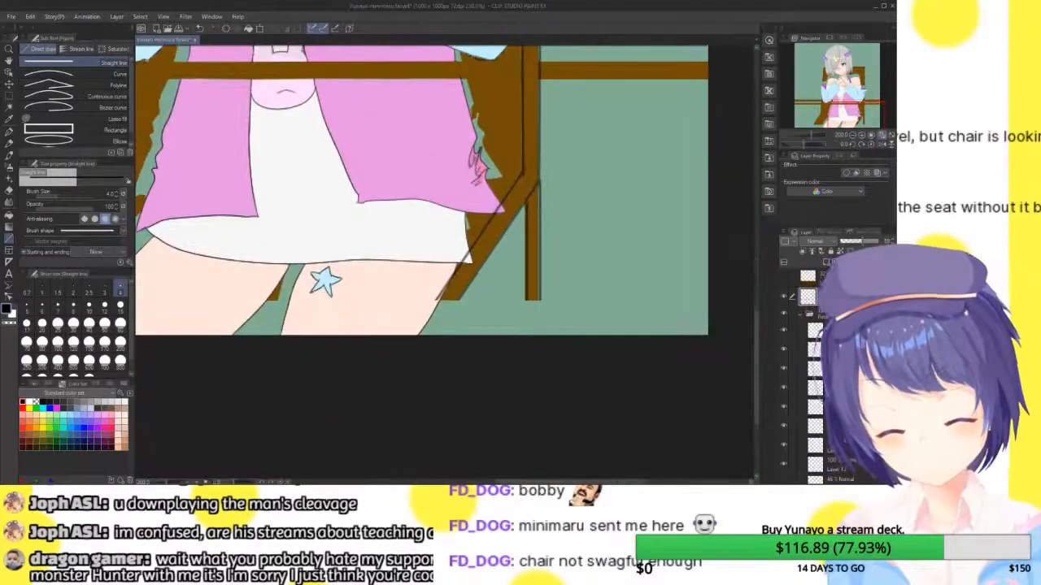
{"action": "left_click_drag", "start_coordinate": [540, 296], "coordinate": [540, 334]}
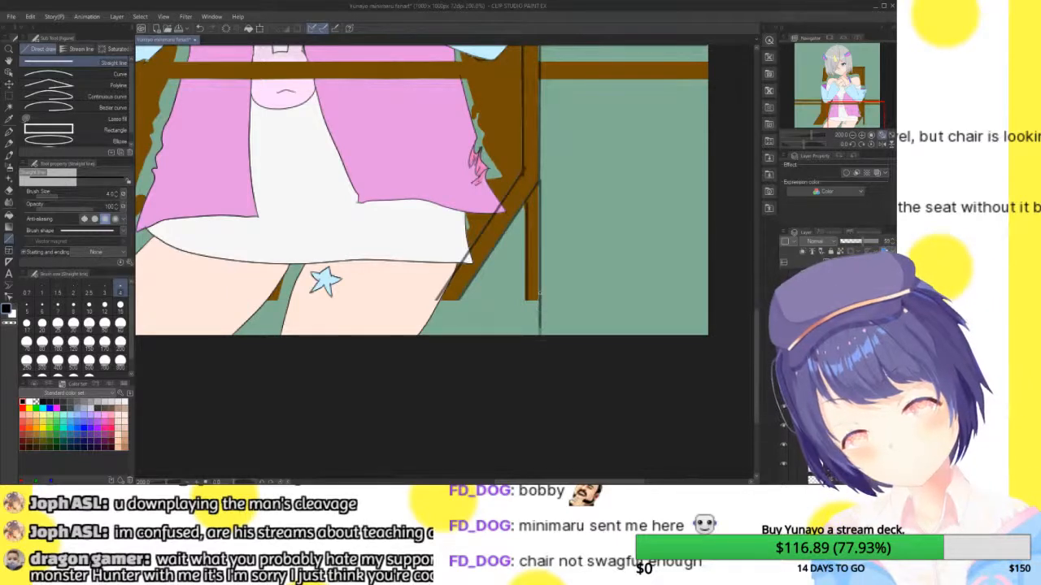
{"action": "left_click_drag", "start_coordinate": [527, 299], "coordinate": [527, 334]}
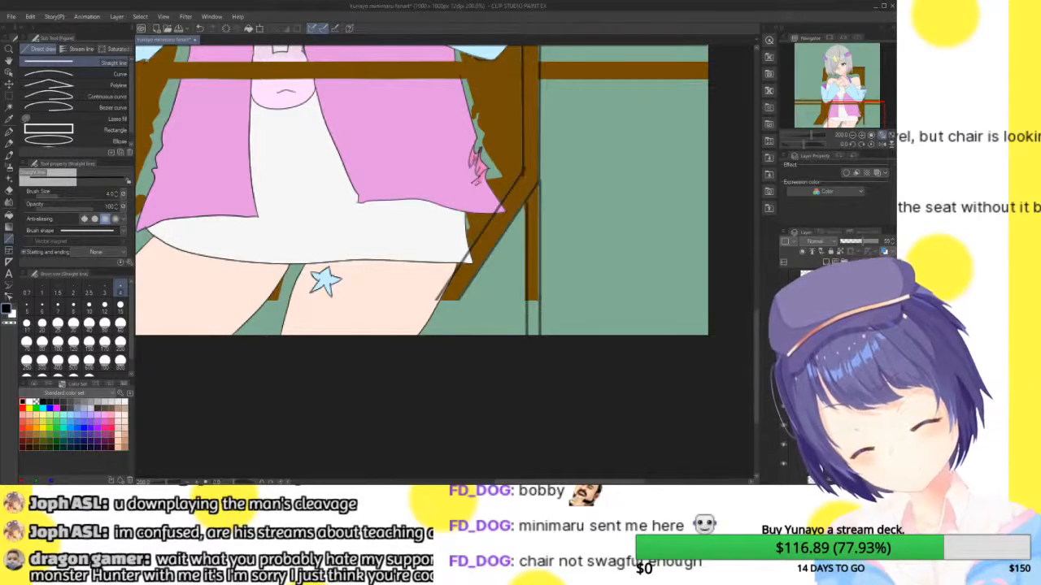
{"action": "left_click_drag", "start_coordinate": [460, 296], "coordinate": [420, 355]}
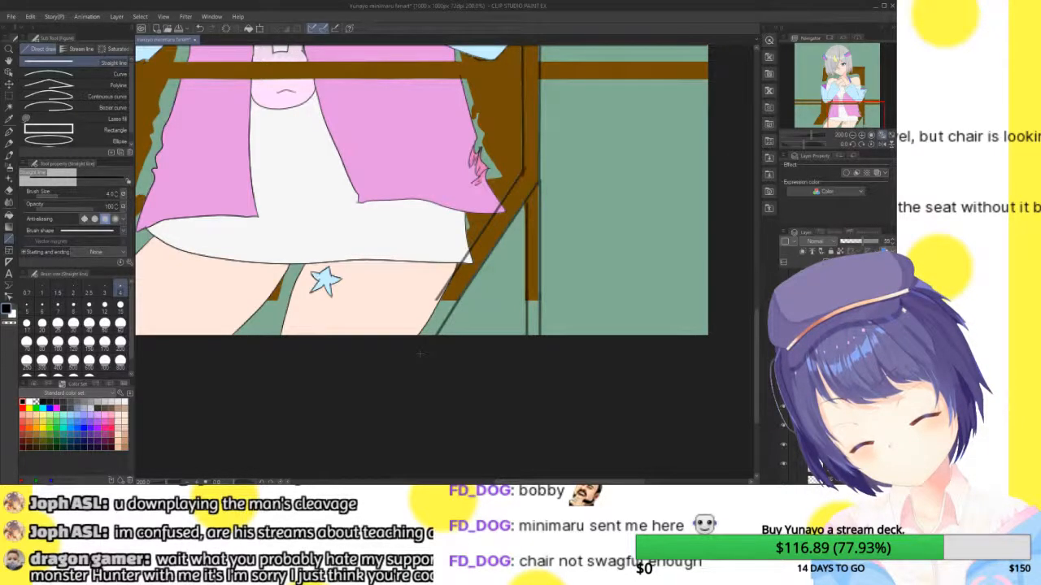
- Draw the seat's horizontal front edge behind the thighs and erase the diagonal side line extending below it
{"action": "left_click_drag", "start_coordinate": [865, 119], "coordinate": [810, 123]}
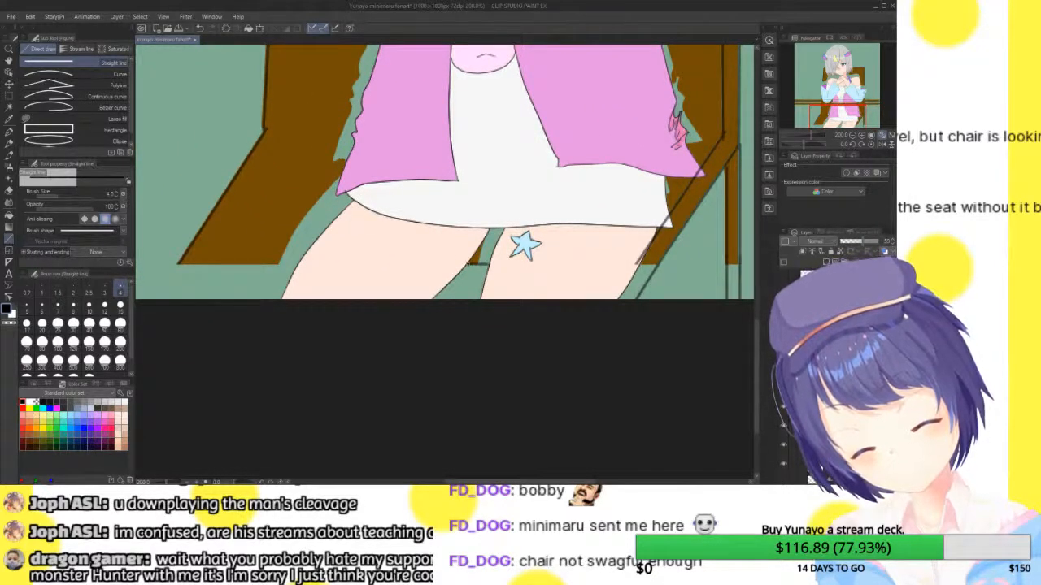
{"action": "left_click_drag", "start_coordinate": [178, 263], "coordinate": [301, 261]}
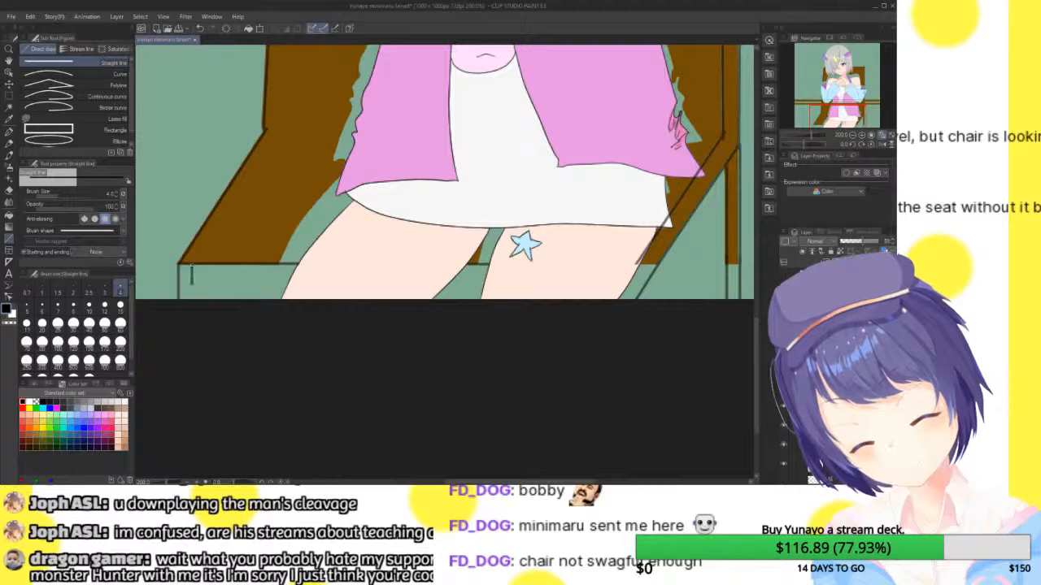
{"action": "left_click_drag", "start_coordinate": [192, 266], "coordinate": [192, 264]}
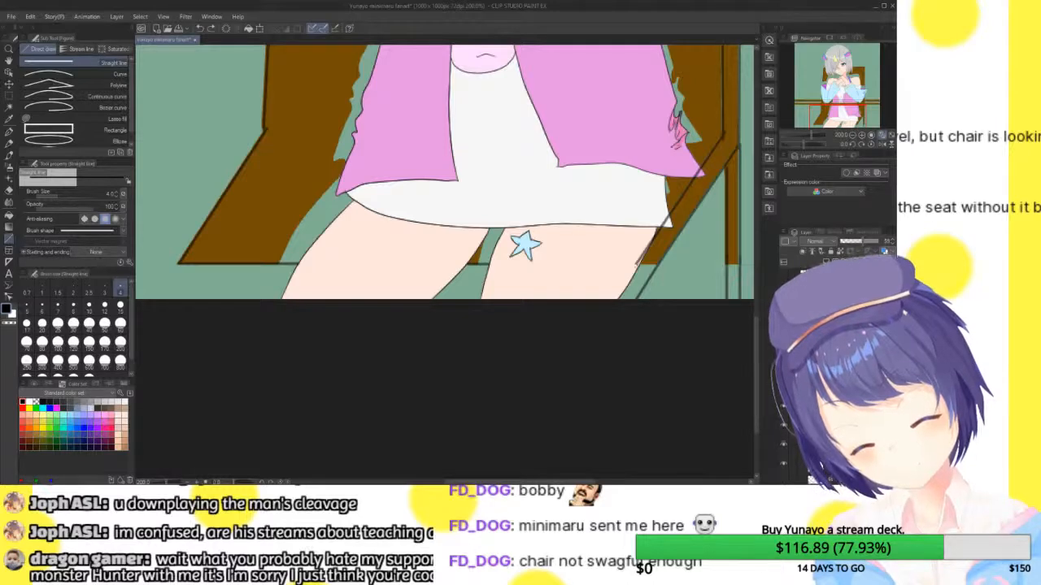
{"action": "left_click", "coordinate": [9, 191]}
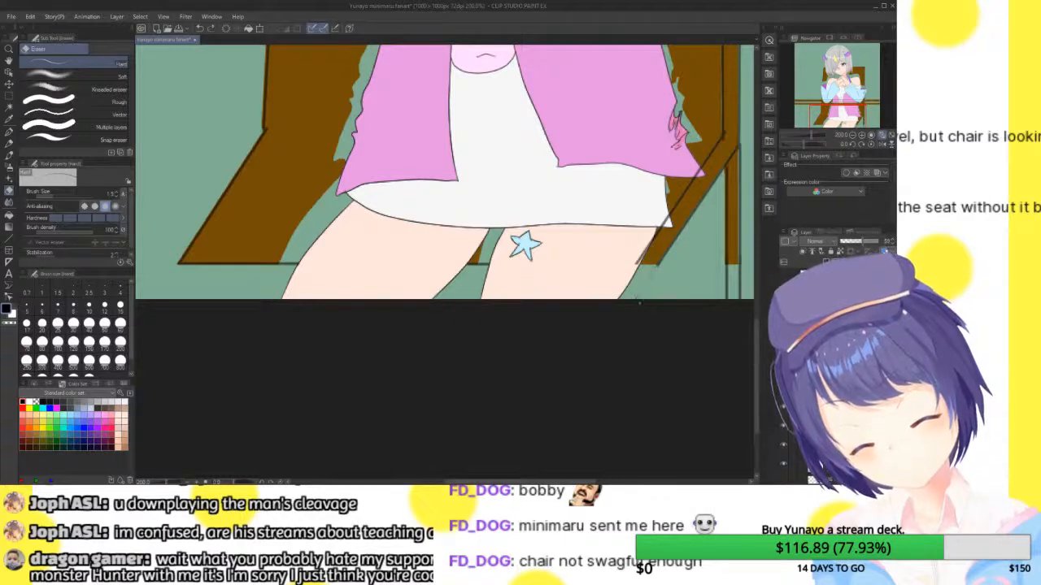
- Outline the thickness of the seat's front edge with short end lines and a parallel lower line
{"action": "left_click", "coordinate": [8, 238]}
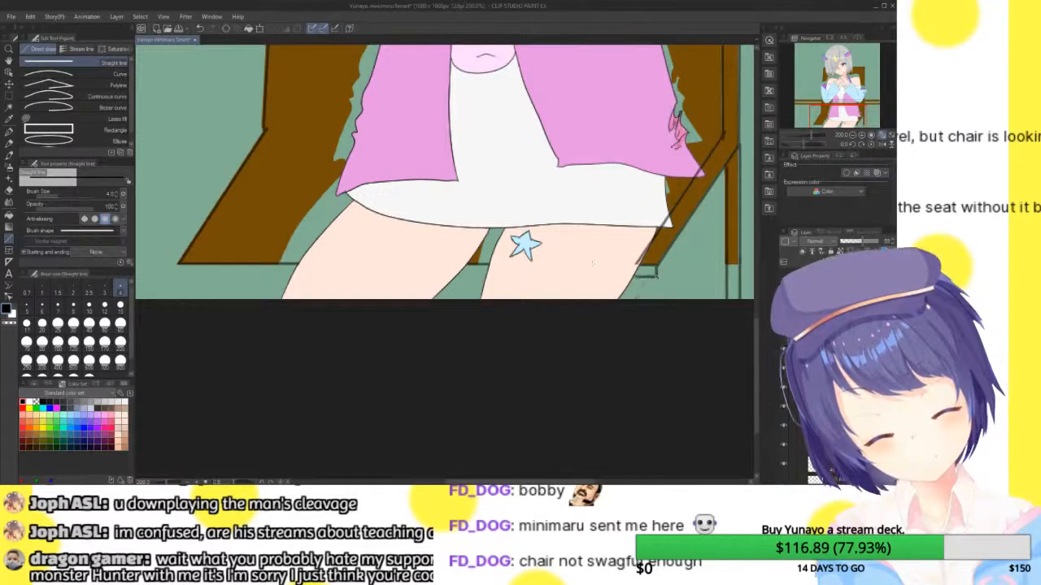
{"action": "left_click_drag", "start_coordinate": [487, 276], "coordinate": [457, 275]}
{"action": "left_click_drag", "start_coordinate": [178, 273], "coordinate": [281, 274]}
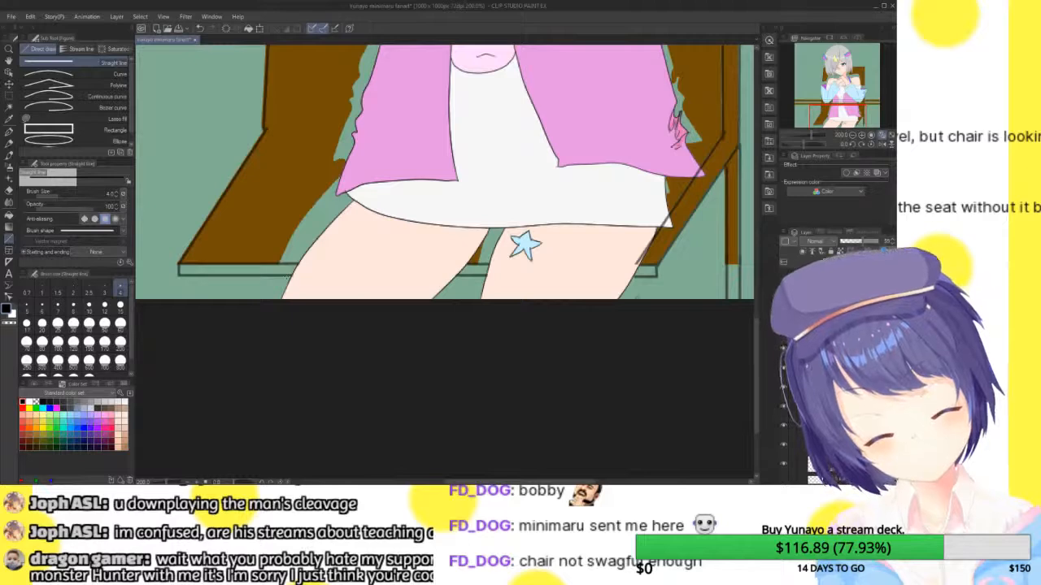
{"action": "left_click_drag", "start_coordinate": [657, 278], "coordinate": [726, 178]}
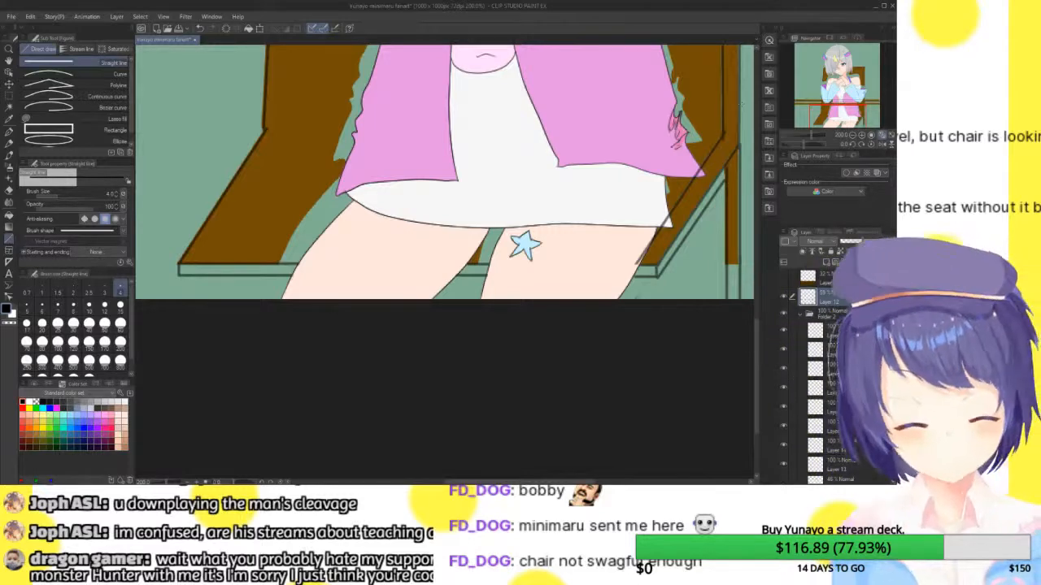
{"action": "key", "text": "ctrl+z"}
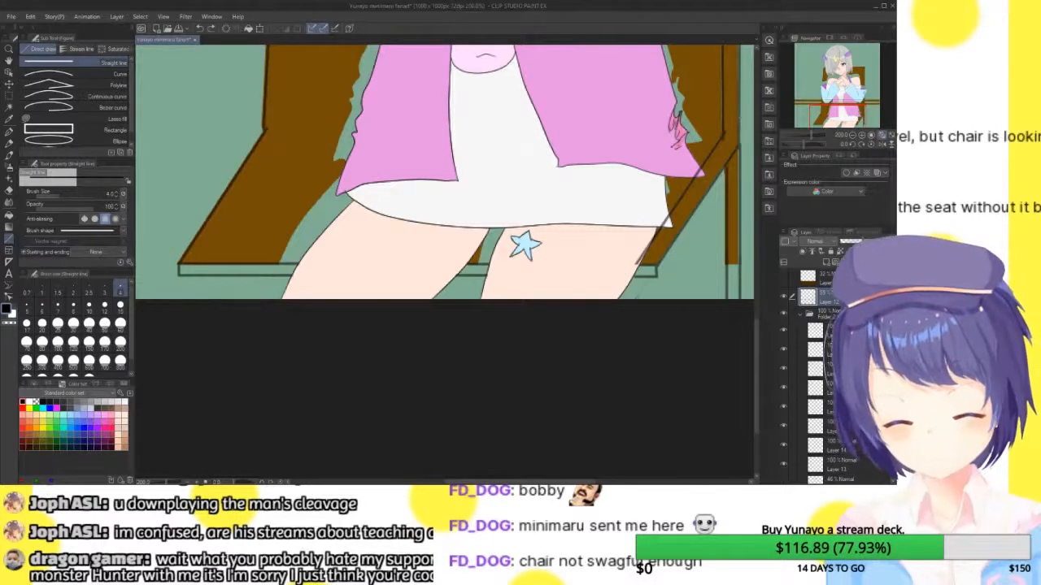
- Erase the small seat-thickness outline beside the right thigh with the Hard eraser
{"action": "left_click_drag", "start_coordinate": [520, 187], "coordinate": [383, 269]}
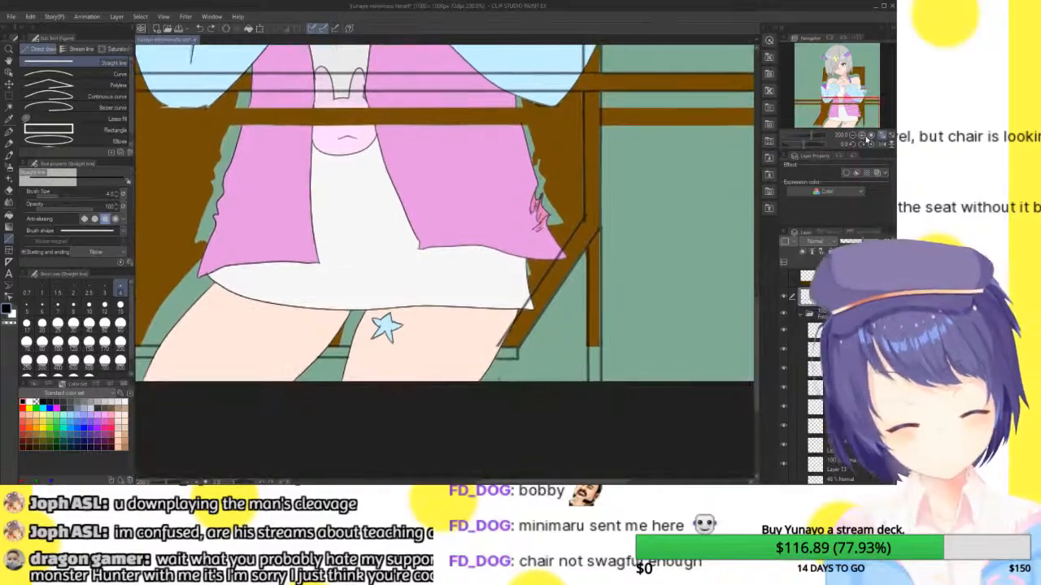
{"action": "double_click", "coordinate": [862, 135]}
{"action": "left_click_drag", "start_coordinate": [849, 118], "coordinate": [857, 125]}
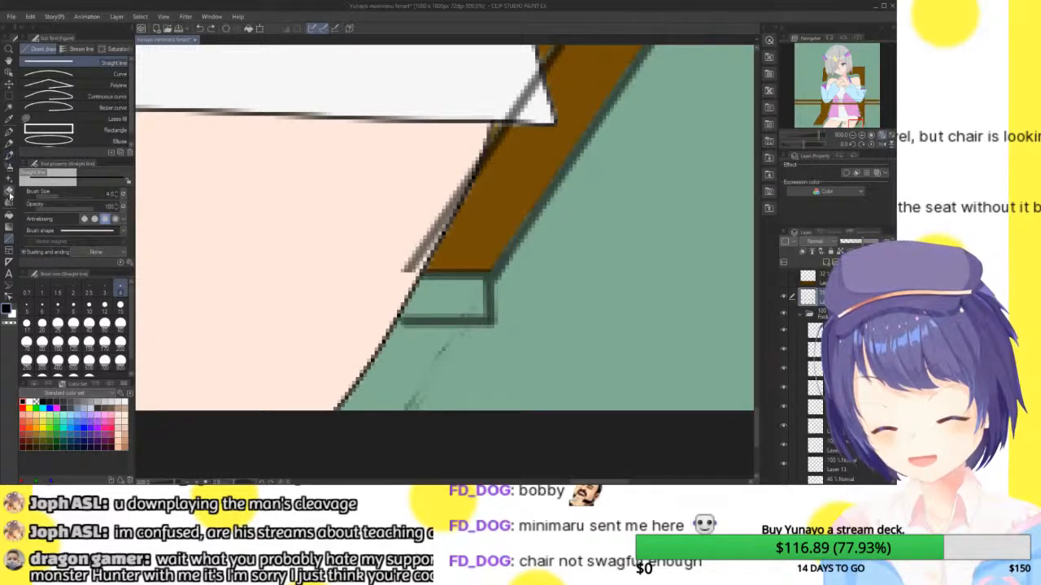
{"action": "key", "text": "e"}
{"action": "mouse_move", "coordinate": [484, 321]}
{"action": "left_mouse_down"}
{"action": "mouse_move", "coordinate": [488, 276]}
{"action": "mouse_move", "coordinate": [491, 321]}
{"action": "mouse_move", "coordinate": [402, 321]}
{"action": "left_mouse_up"}
{"action": "mouse_move", "coordinate": [488, 302]}
{"action": "left_mouse_down"}
{"action": "mouse_move", "coordinate": [490, 314]}
{"action": "mouse_move", "coordinate": [459, 278]}
{"action": "mouse_move", "coordinate": [429, 278]}
{"action": "left_mouse_up"}
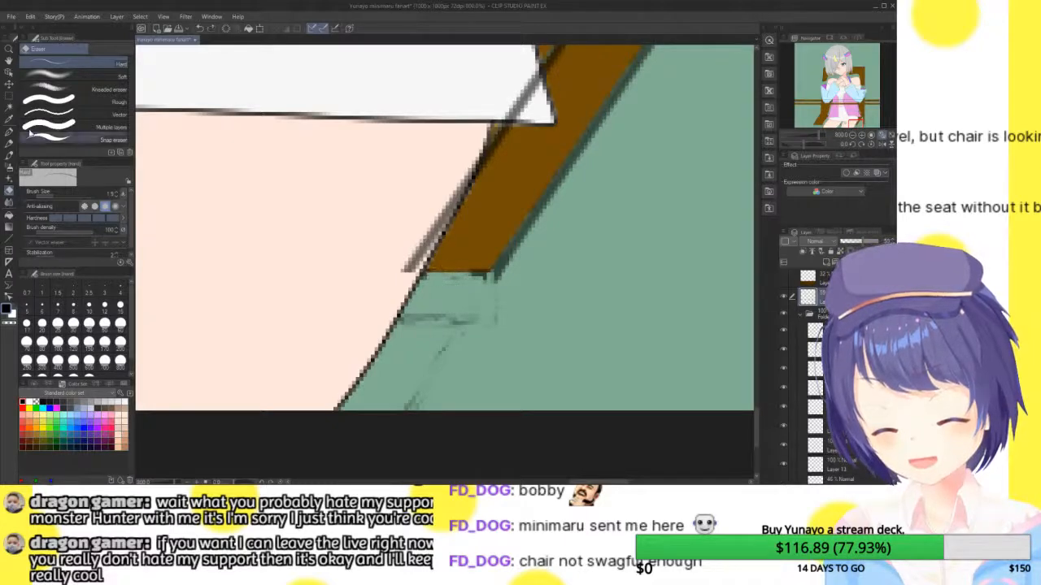
- Redraw the seat's corner beside the right thigh with a straight diagonal end line and a short lower edge line
{"action": "left_click", "coordinate": [9, 143]}
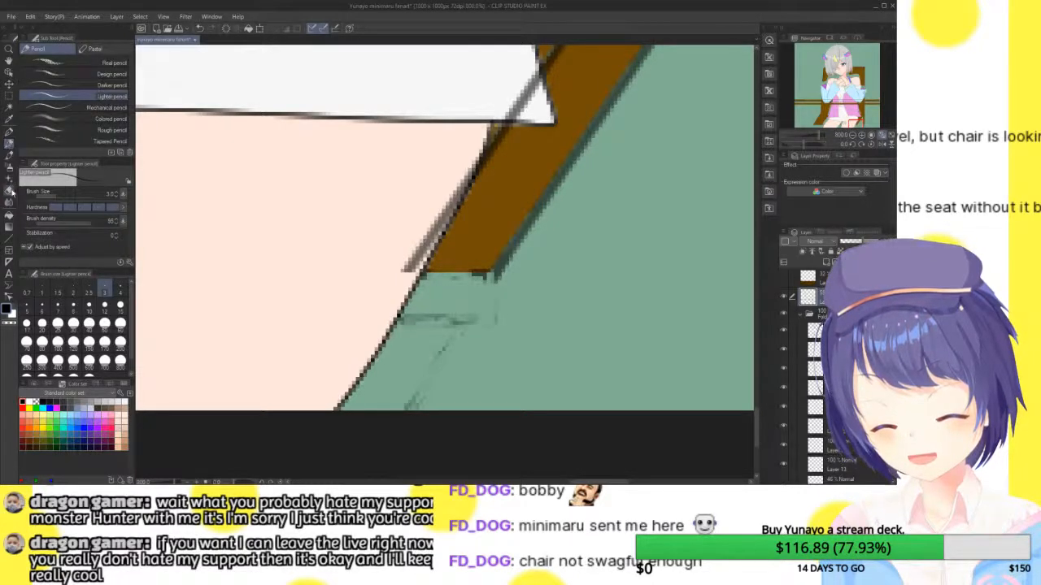
{"action": "left_click", "coordinate": [10, 237]}
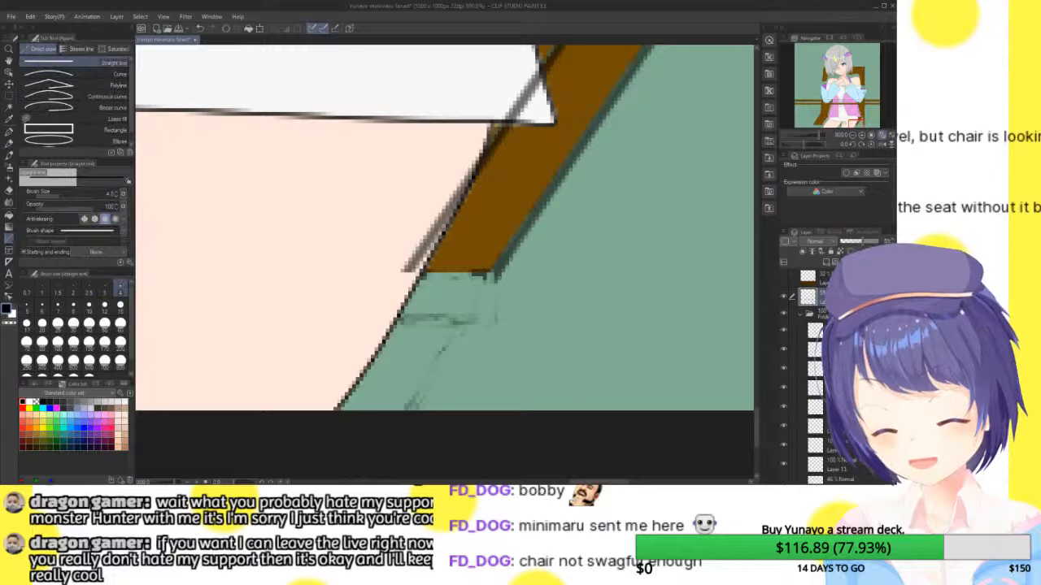
{"action": "mouse_move", "coordinate": [493, 274]}
{"action": "left_mouse_down"}
{"action": "mouse_move", "coordinate": [450, 324]}
{"action": "mouse_move", "coordinate": [398, 323]}
{"action": "left_mouse_up"}
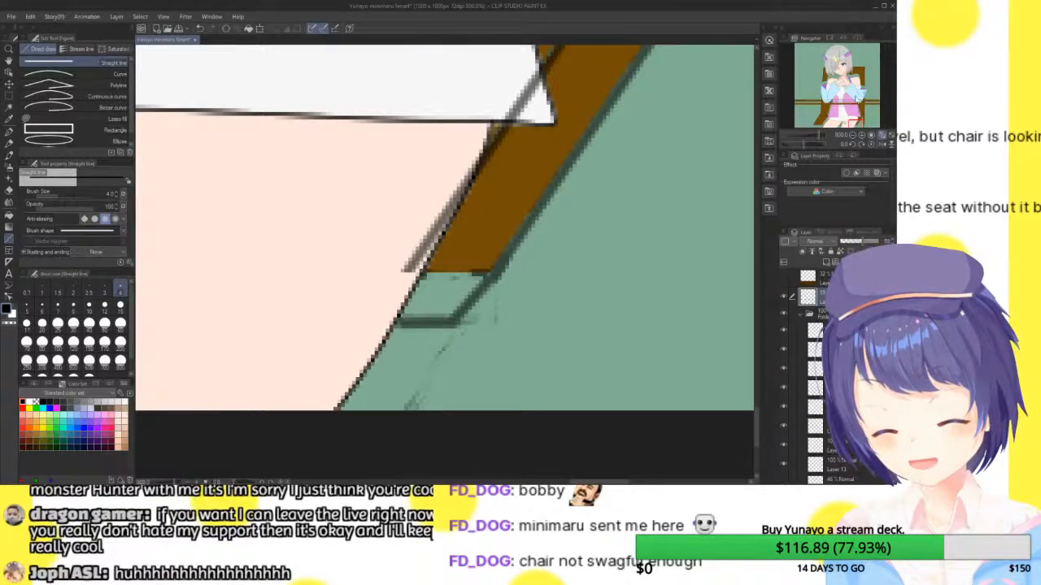
{"action": "left_click", "coordinate": [853, 135]}
{"action": "mouse_move", "coordinate": [858, 120]}
{"action": "left_mouse_down"}
{"action": "mouse_move", "coordinate": [825, 121]}
{"action": "mouse_move", "coordinate": [856, 119]}
{"action": "mouse_move", "coordinate": [838, 122]}
{"action": "left_mouse_up"}
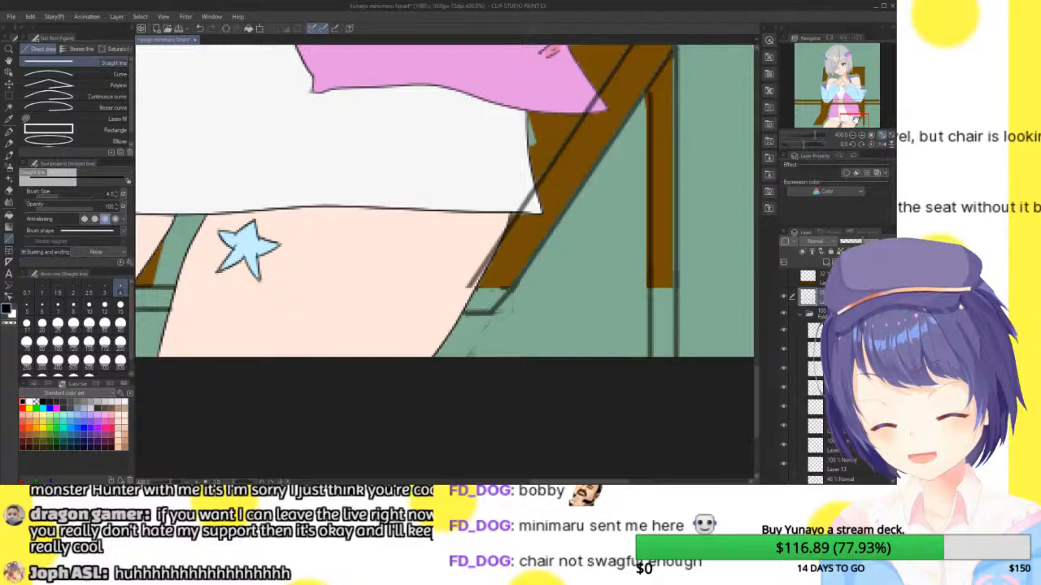
{"action": "left_click", "coordinate": [885, 135]}
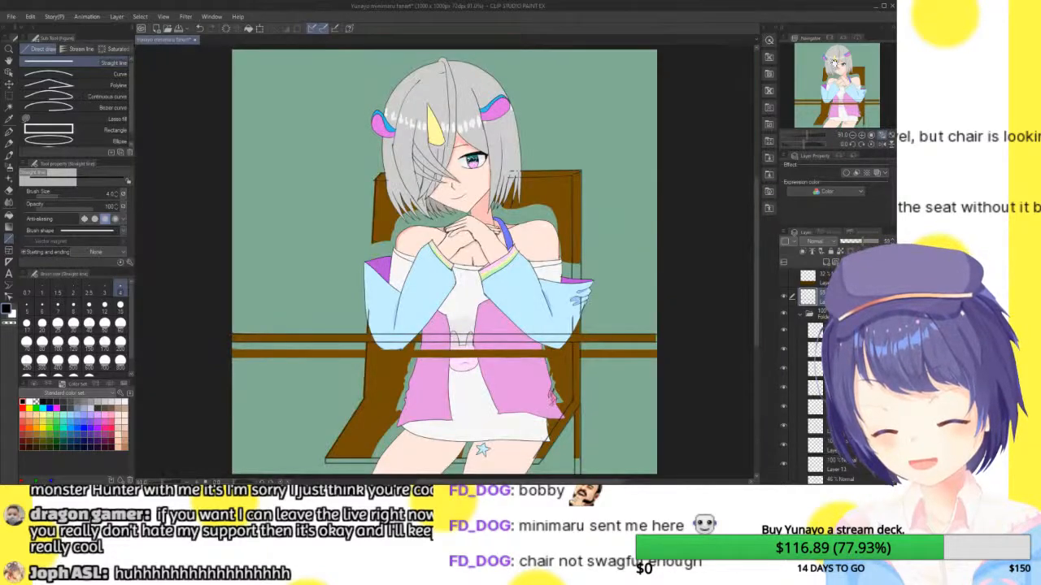
- Extend the backrest's left outline with a straight vertical line down to the purple sleeve lining
{"action": "left_click", "coordinate": [862, 136]}
{"action": "left_click", "coordinate": [862, 136]}
{"action": "left_click", "coordinate": [862, 136]}
{"action": "left_click_drag", "start_coordinate": [833, 79], "coordinate": [817, 80]}
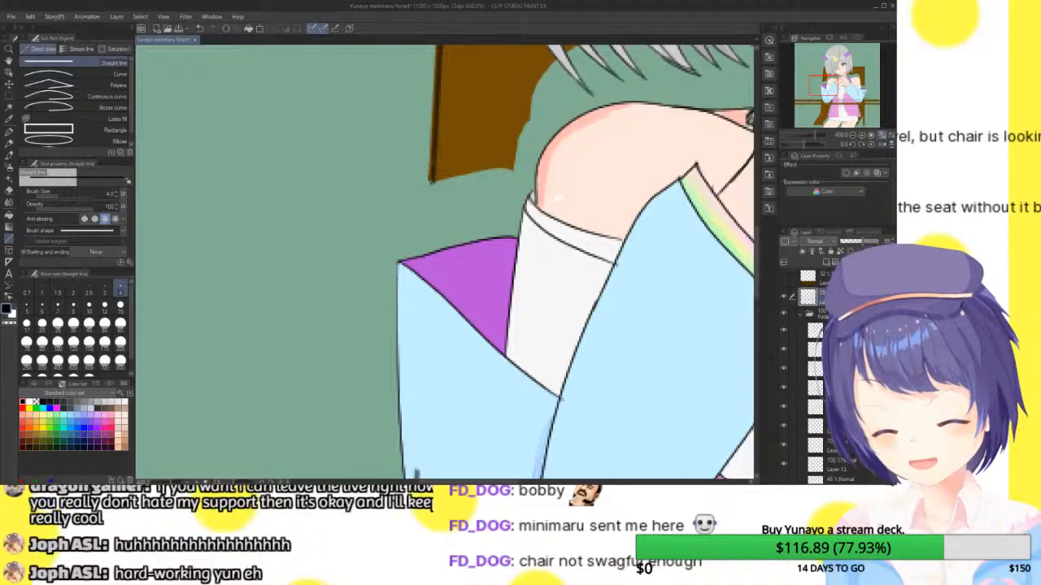
{"action": "left_click_drag", "start_coordinate": [432, 167], "coordinate": [432, 252]}
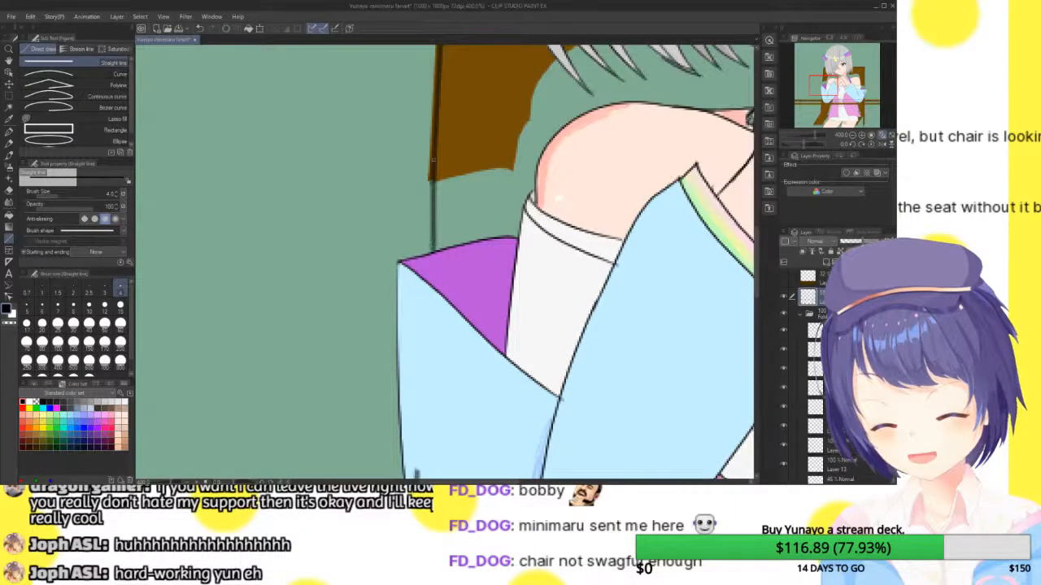
- Hide the brown chair colour layer and clear the selection around the lower table bar
{"action": "left_click", "coordinate": [851, 136]}
{"action": "left_click_drag", "start_coordinate": [841, 92], "coordinate": [863, 89]}
{"action": "left_click", "coordinate": [852, 135]}
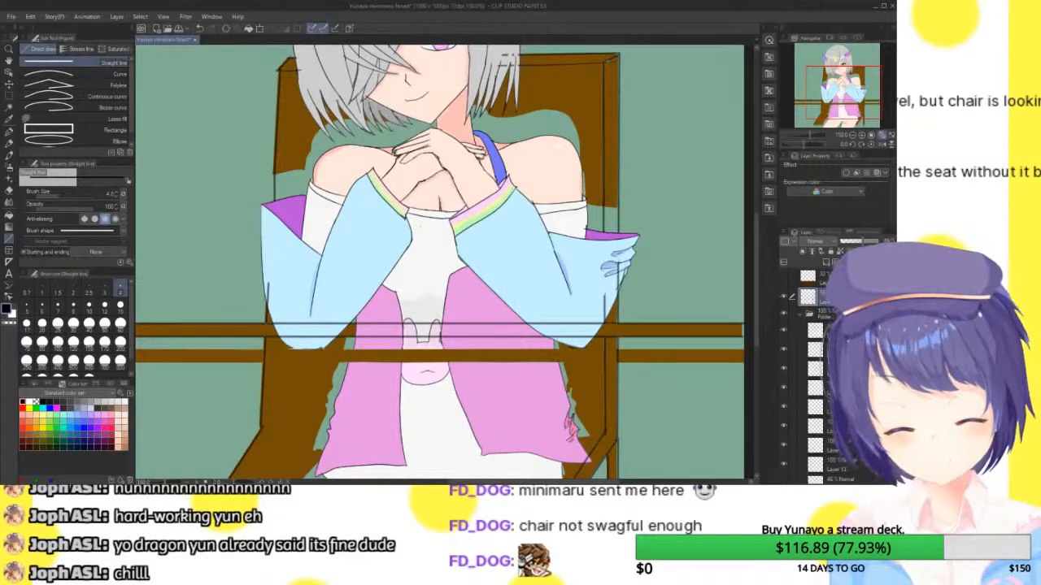
{"action": "left_click_drag", "start_coordinate": [843, 95], "coordinate": [835, 105]}
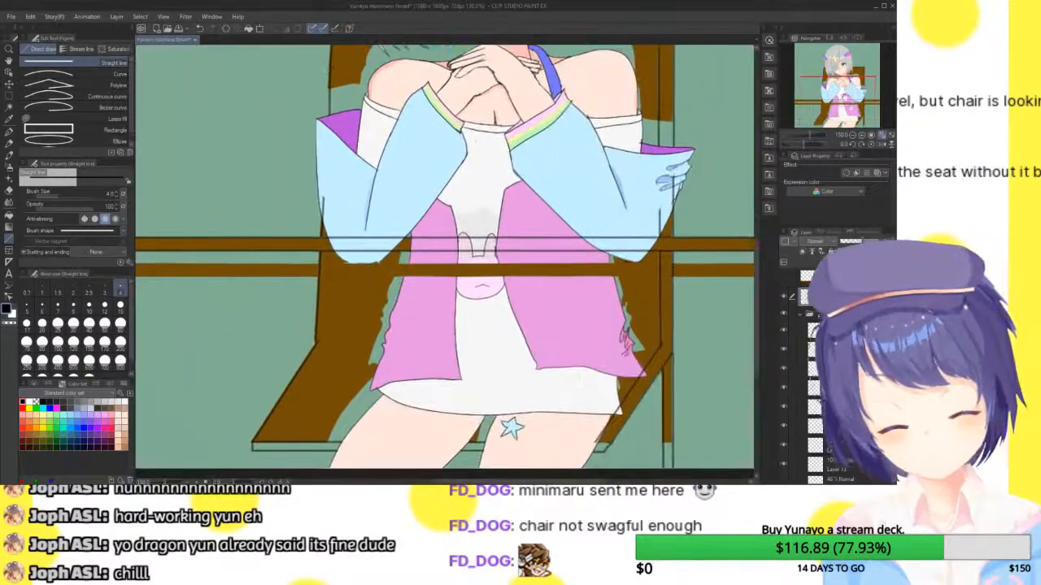
{"action": "left_click", "coordinate": [853, 140]}
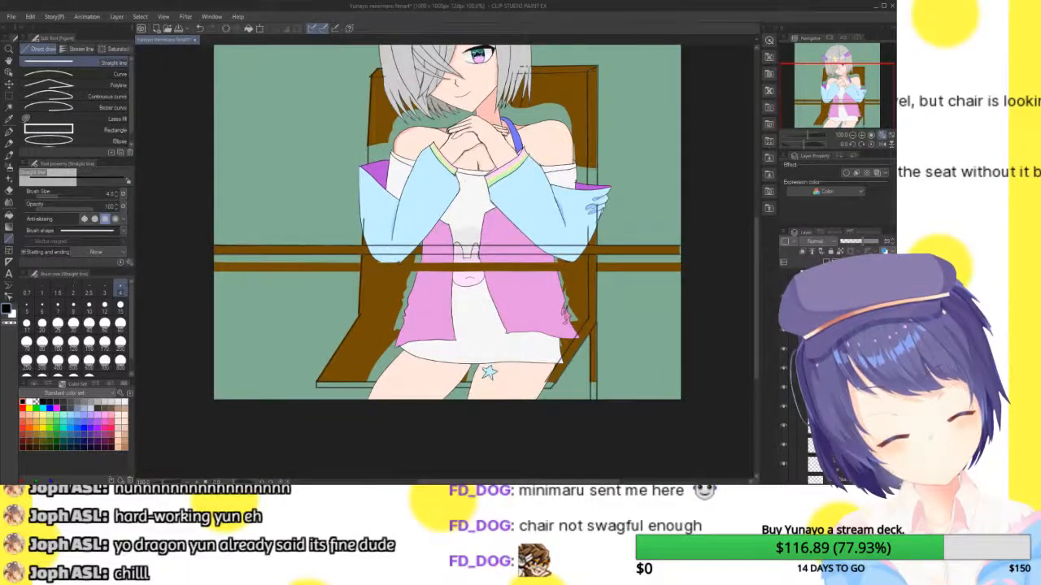
{"action": "left_click", "coordinate": [8, 107]}
{"action": "left_click", "coordinate": [649, 265]}
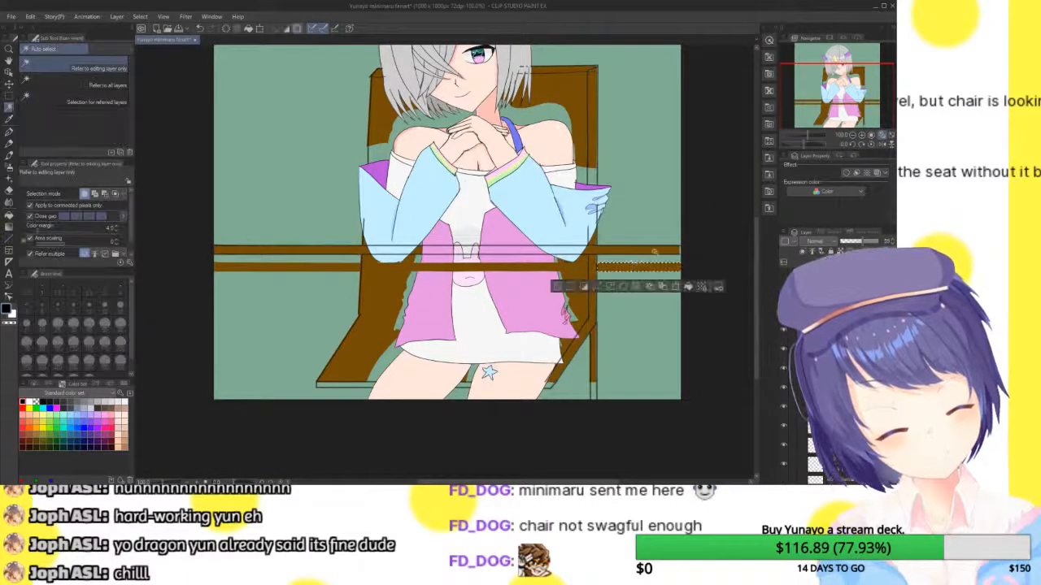
{"action": "left_click", "coordinate": [884, 250]}
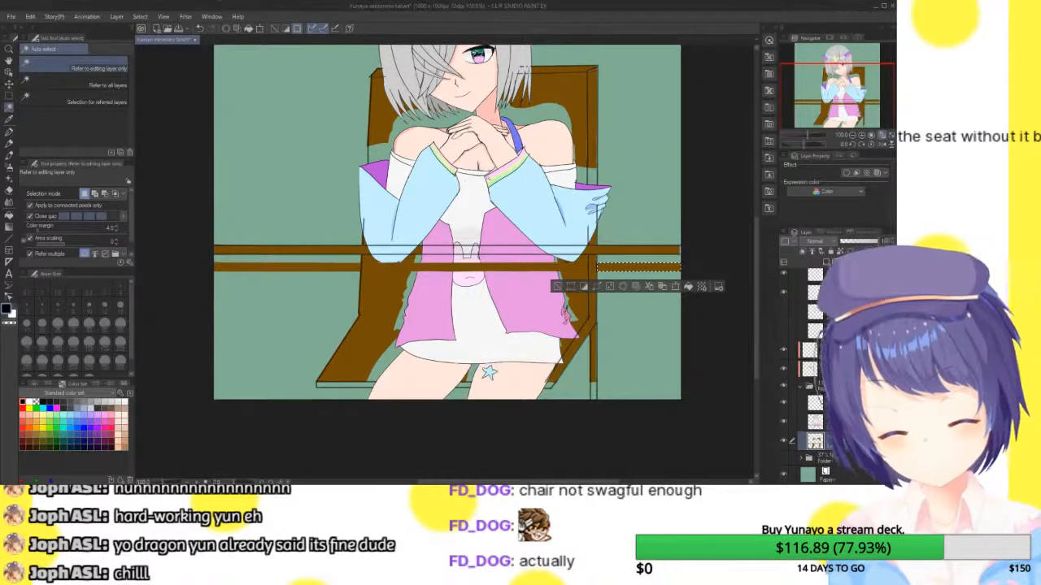
{"action": "left_click", "coordinate": [785, 441]}
{"action": "left_click", "coordinate": [784, 442]}
{"action": "left_click", "coordinate": [785, 441]}
{"action": "left_click", "coordinate": [782, 418]}
{"action": "left_click", "coordinate": [782, 417]}
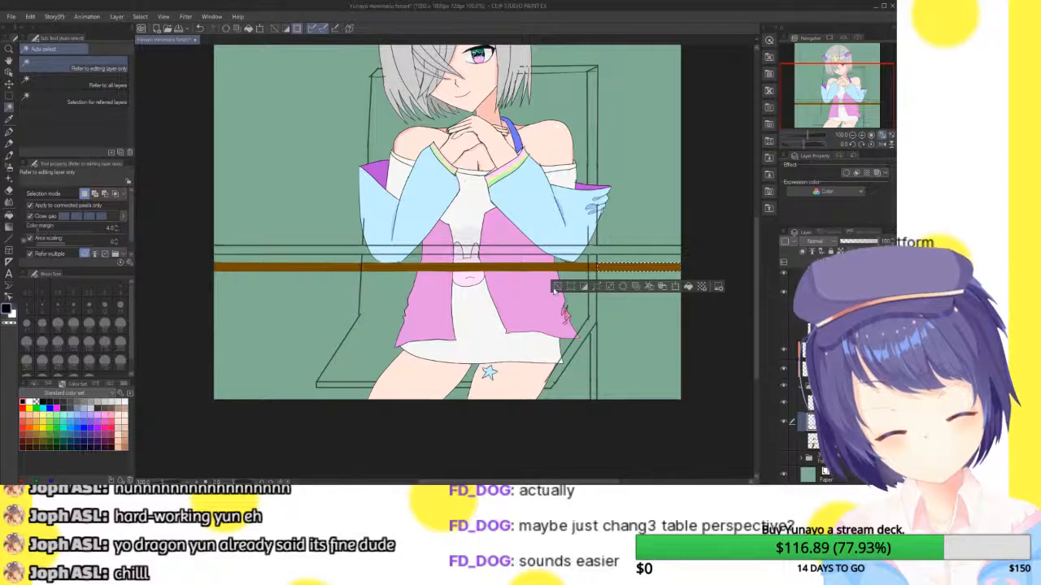
{"action": "key", "text": "ctrl+d"}
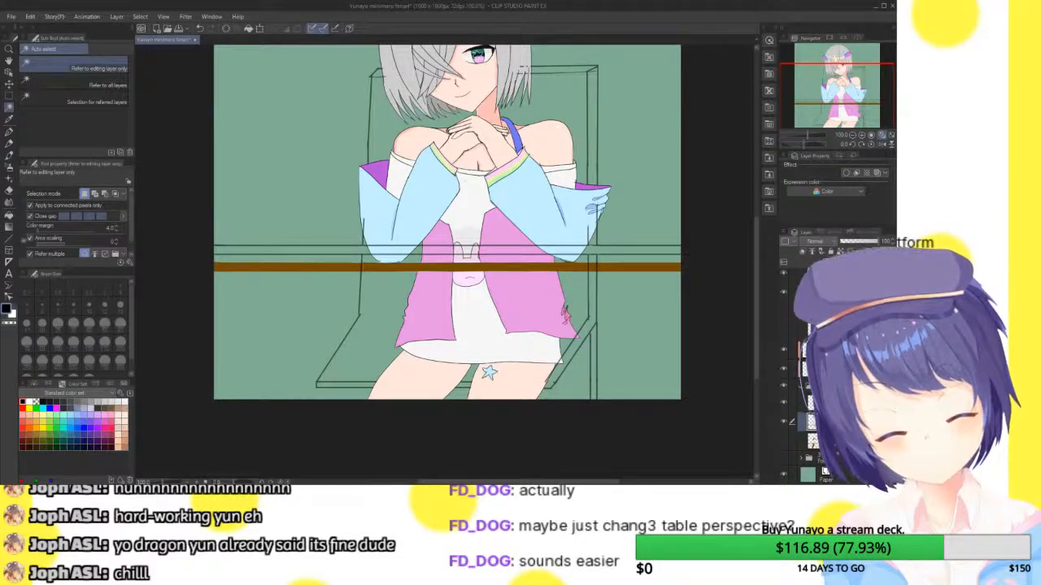
- Erase the table's two horizontal outlines right of the chair with the Hard eraser at size 11.5
{"action": "scroll", "coordinate": [805, 382], "scroll_direction": "up", "scroll_amount": 2}
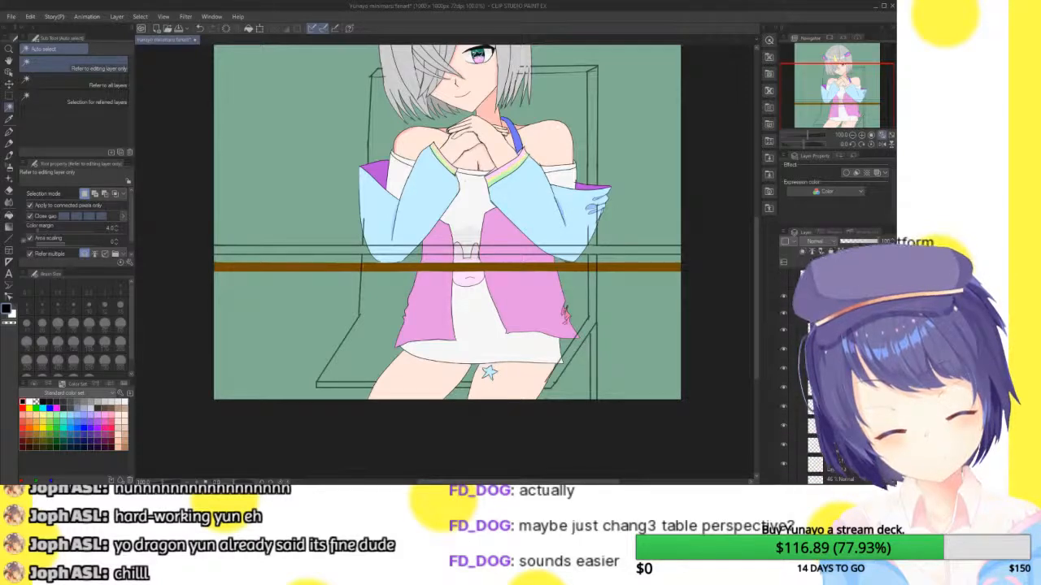
{"action": "left_click", "coordinate": [862, 135]}
{"action": "left_click", "coordinate": [861, 135]}
{"action": "left_click_drag", "start_coordinate": [864, 104], "coordinate": [864, 100]}
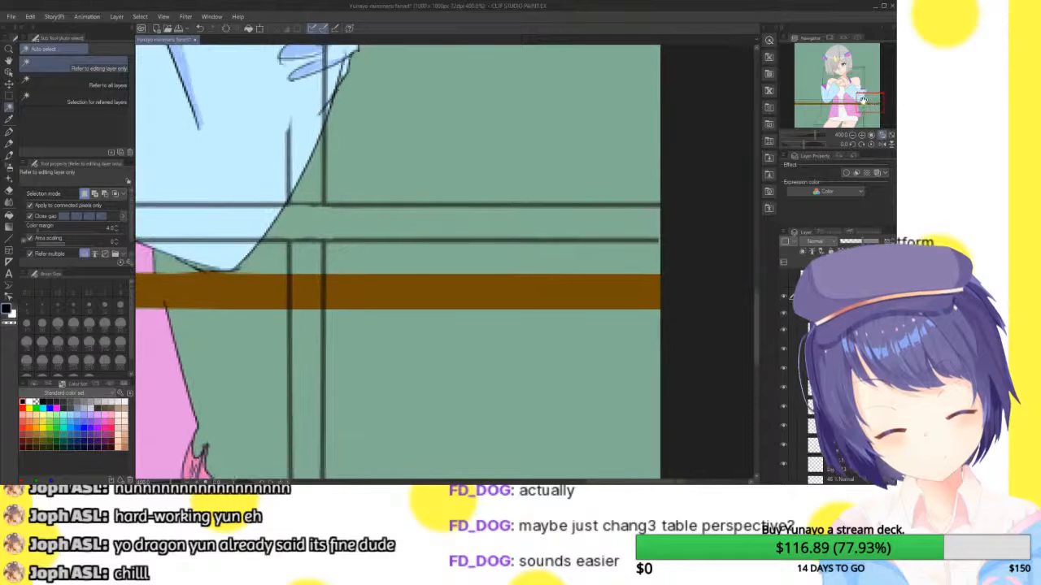
{"action": "key", "text": "j"}
{"action": "key", "text": "e"}
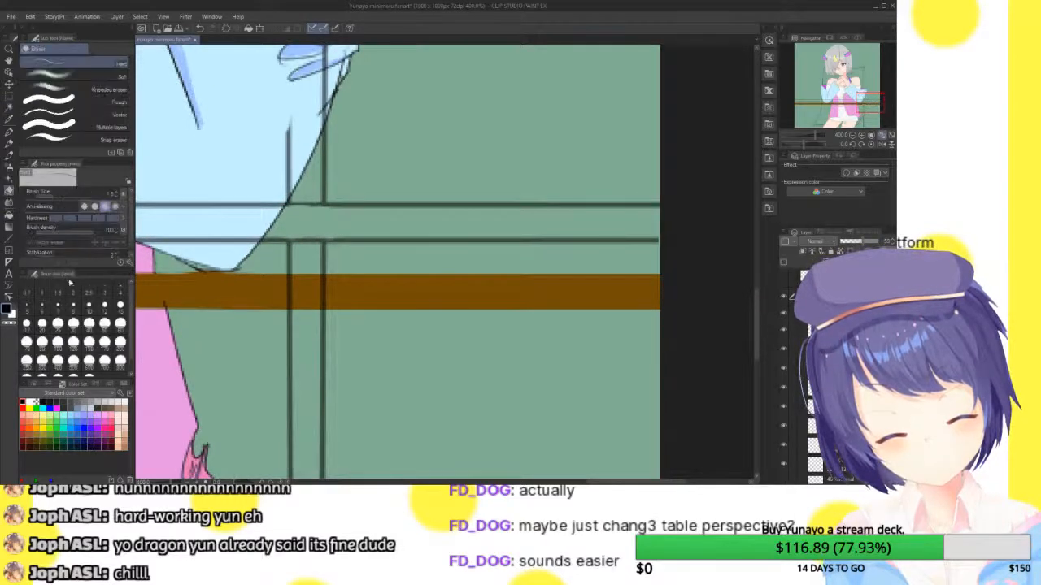
{"action": "left_click", "coordinate": [53, 197]}
{"action": "mouse_move", "coordinate": [670, 205]}
{"action": "left_mouse_down"}
{"action": "mouse_move", "coordinate": [680, 199]}
{"action": "mouse_move", "coordinate": [311, 204]}
{"action": "mouse_move", "coordinate": [643, 230]}
{"action": "left_mouse_up"}
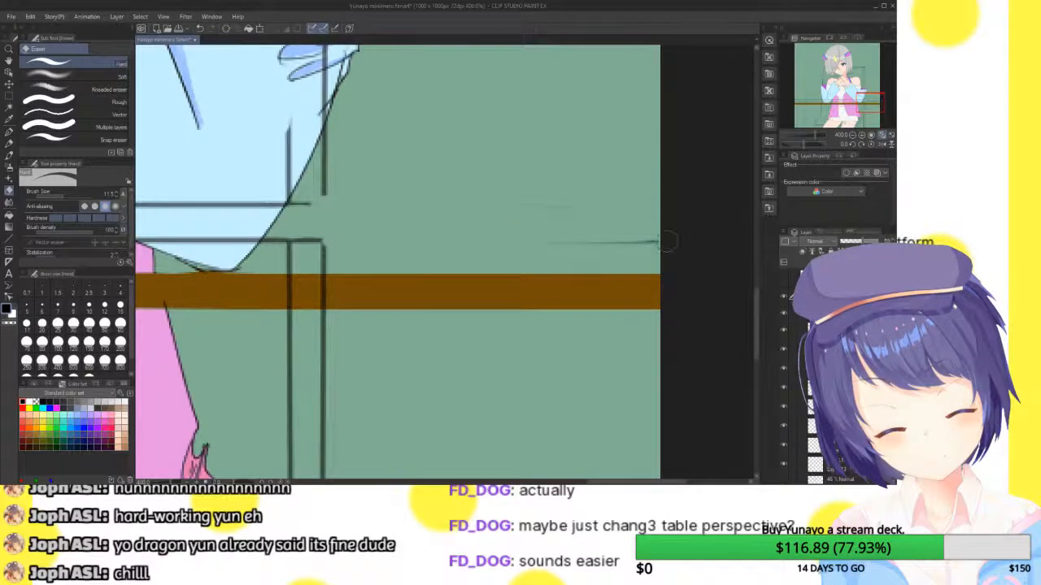
- Erase the remaining horizontal table outlines across the character and along the canvas's left side
{"action": "left_click_drag", "start_coordinate": [866, 101], "coordinate": [824, 118]}
{"action": "left_click", "coordinate": [853, 136]}
{"action": "left_click", "coordinate": [860, 101]}
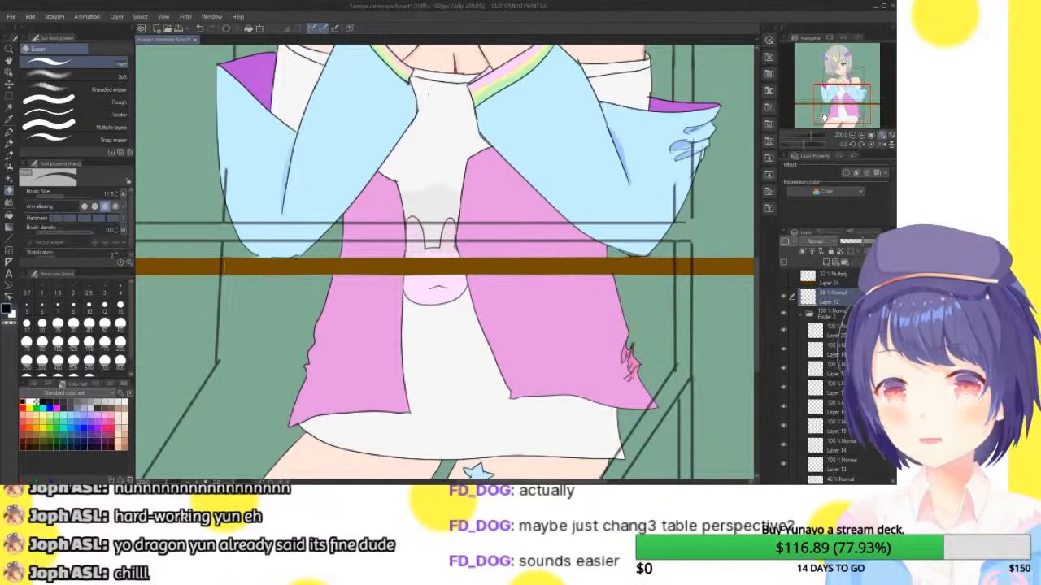
{"action": "left_click_drag", "start_coordinate": [824, 117], "coordinate": [820, 119]}
{"action": "mouse_move", "coordinate": [723, 223]}
{"action": "left_mouse_down"}
{"action": "mouse_move", "coordinate": [260, 220]}
{"action": "mouse_move", "coordinate": [388, 244]}
{"action": "mouse_move", "coordinate": [200, 246]}
{"action": "left_mouse_up"}
{"action": "left_click_drag", "start_coordinate": [850, 104], "coordinate": [813, 107]}
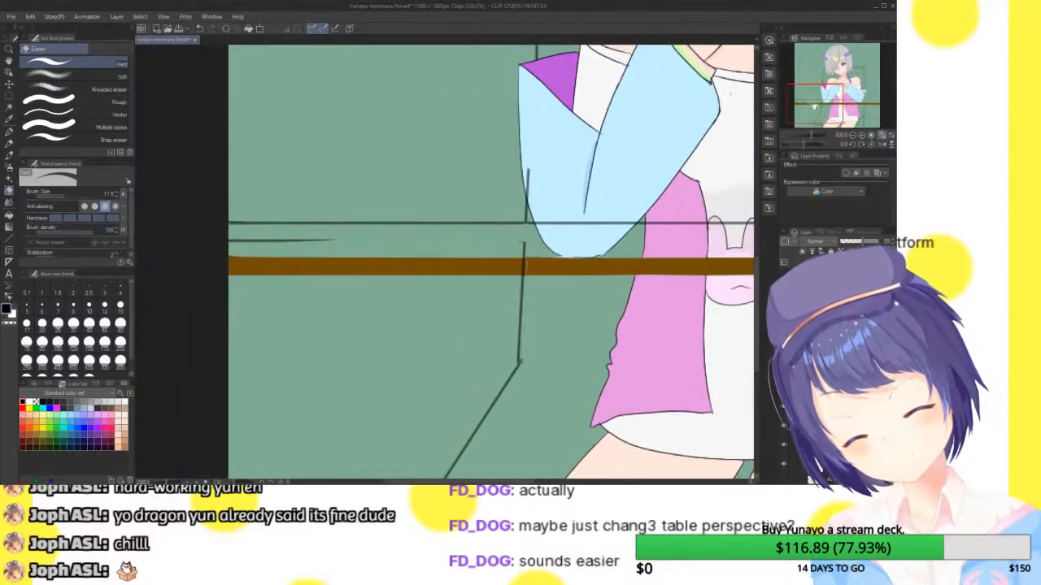
{"action": "mouse_move", "coordinate": [355, 235]}
{"action": "left_mouse_down"}
{"action": "mouse_move", "coordinate": [244, 252]}
{"action": "mouse_move", "coordinate": [383, 236]}
{"action": "mouse_move", "coordinate": [222, 237]}
{"action": "mouse_move", "coordinate": [333, 237]}
{"action": "left_mouse_up"}
{"action": "left_click_drag", "start_coordinate": [223, 225], "coordinate": [661, 220]}
{"action": "left_click", "coordinate": [834, 100]}
{"action": "left_click_drag", "start_coordinate": [504, 215], "coordinate": [356, 184]}
{"action": "left_click_drag", "start_coordinate": [330, 212], "coordinate": [620, 216]}
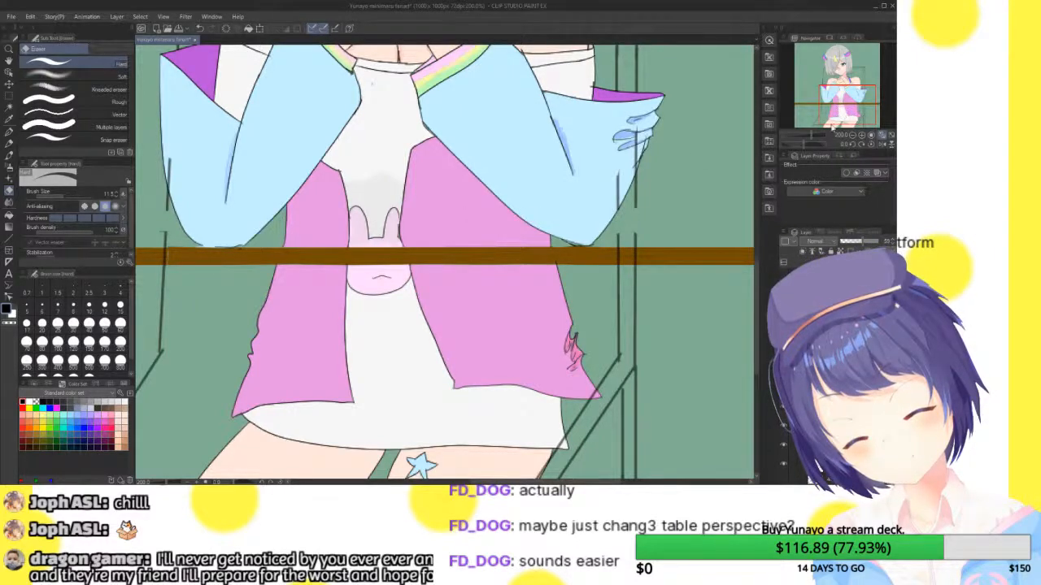
- Reconnect the gaps in the chair's two right vertical lines and its left vertical line with straight lines
{"action": "left_click", "coordinate": [862, 136]}
{"action": "left_click_drag", "start_coordinate": [857, 104], "coordinate": [852, 102]}
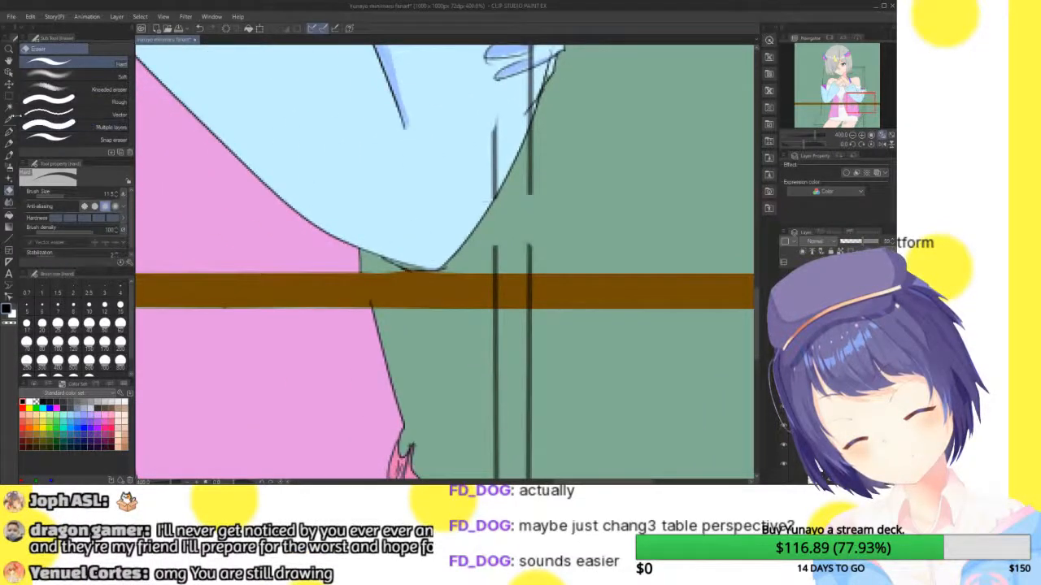
{"action": "left_click", "coordinate": [9, 237]}
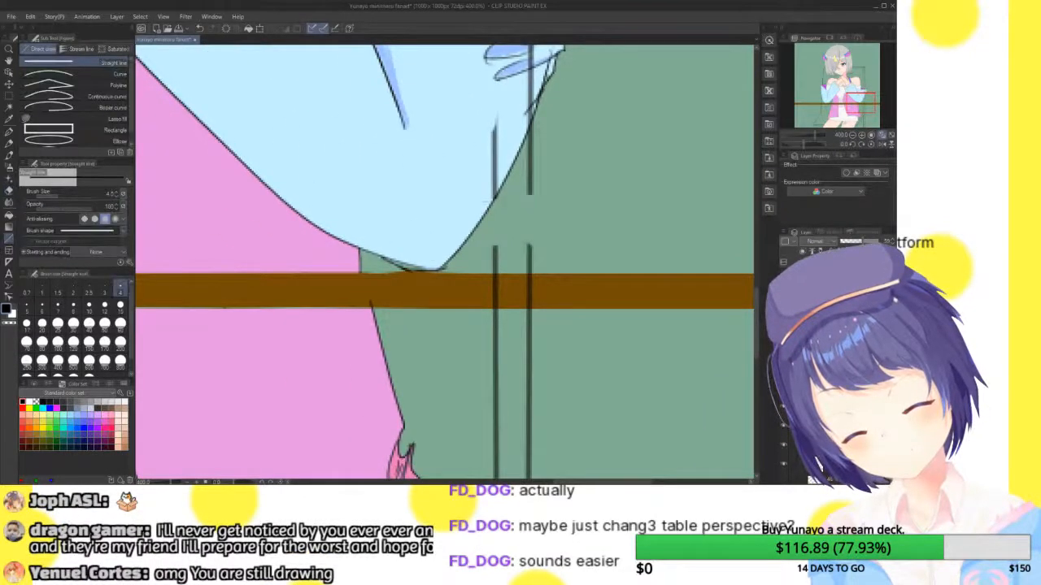
{"action": "left_click_drag", "start_coordinate": [529, 178], "coordinate": [529, 238]}
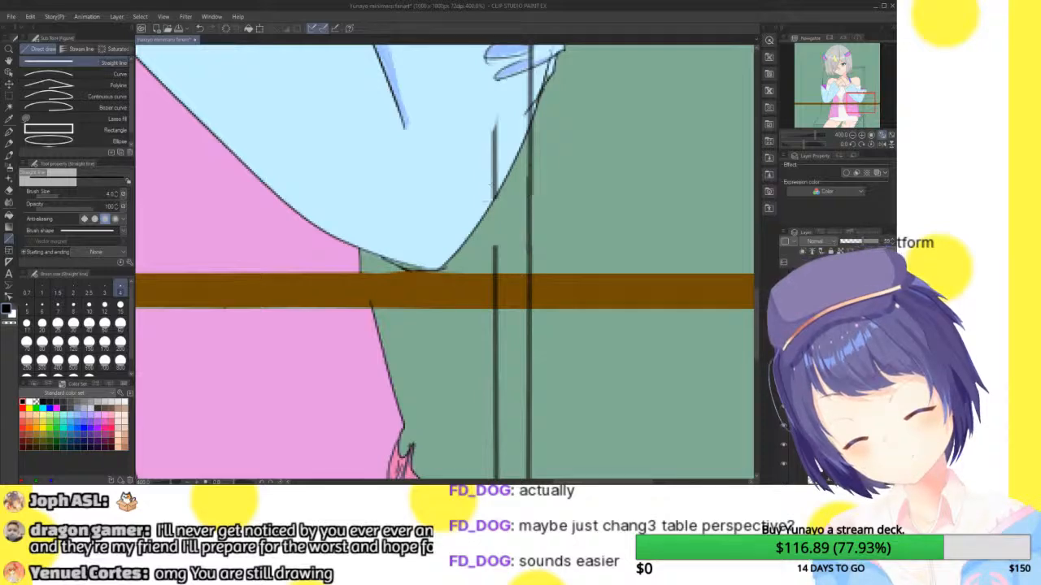
{"action": "left_click_drag", "start_coordinate": [492, 196], "coordinate": [493, 248]}
{"action": "left_click_drag", "start_coordinate": [850, 108], "coordinate": [821, 100]}
{"action": "left_click_drag", "start_coordinate": [432, 278], "coordinate": [427, 334]}
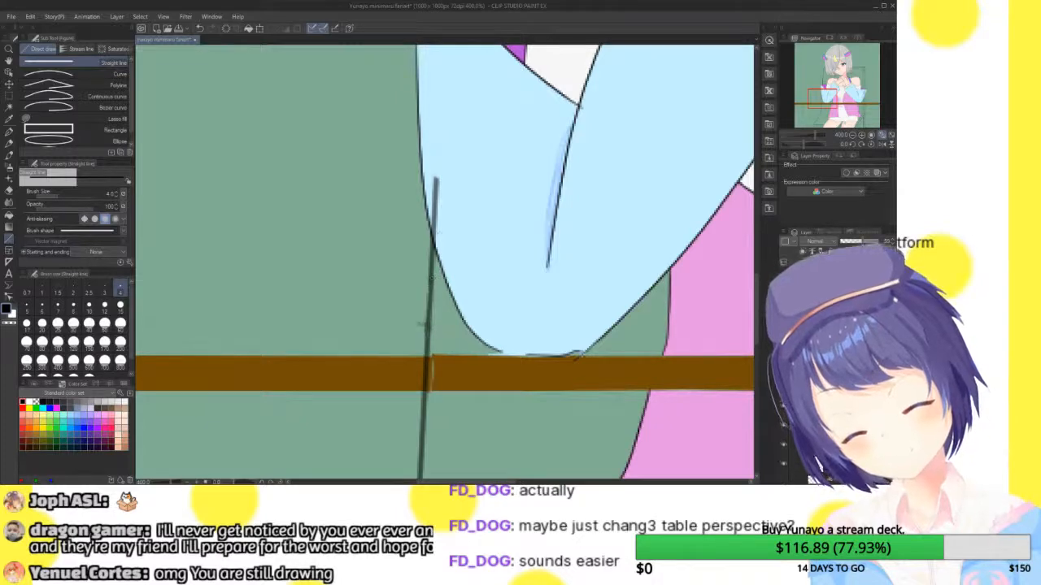
- Erase the chair's vertical lines where they overlap the blue sleeve on the canvas's right side
{"action": "key", "text": "e"}
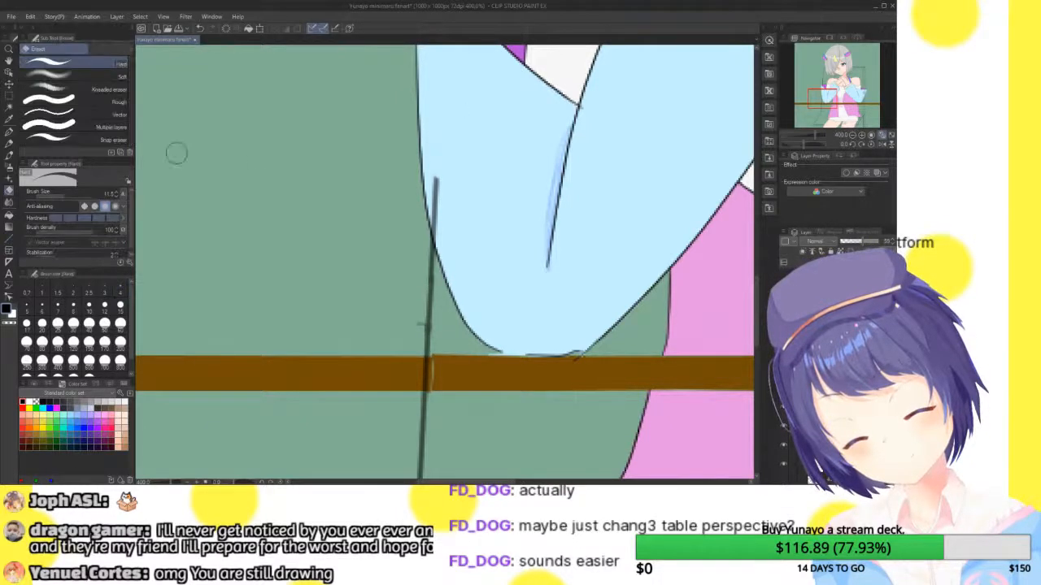
{"action": "left_click_drag", "start_coordinate": [822, 99], "coordinate": [865, 93]}
{"action": "left_click_drag", "start_coordinate": [425, 218], "coordinate": [423, 265]}
{"action": "left_click_drag", "start_coordinate": [394, 303], "coordinate": [382, 375]}
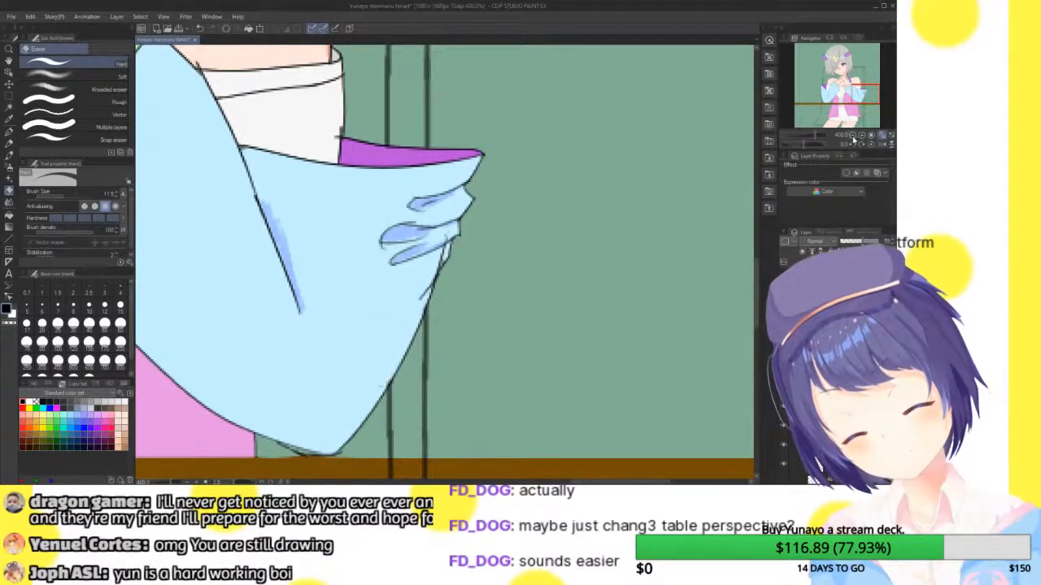
{"action": "left_click", "coordinate": [853, 136]}
{"action": "left_click_drag", "start_coordinate": [858, 96], "coordinate": [857, 92]}
{"action": "left_click", "coordinate": [890, 135]}
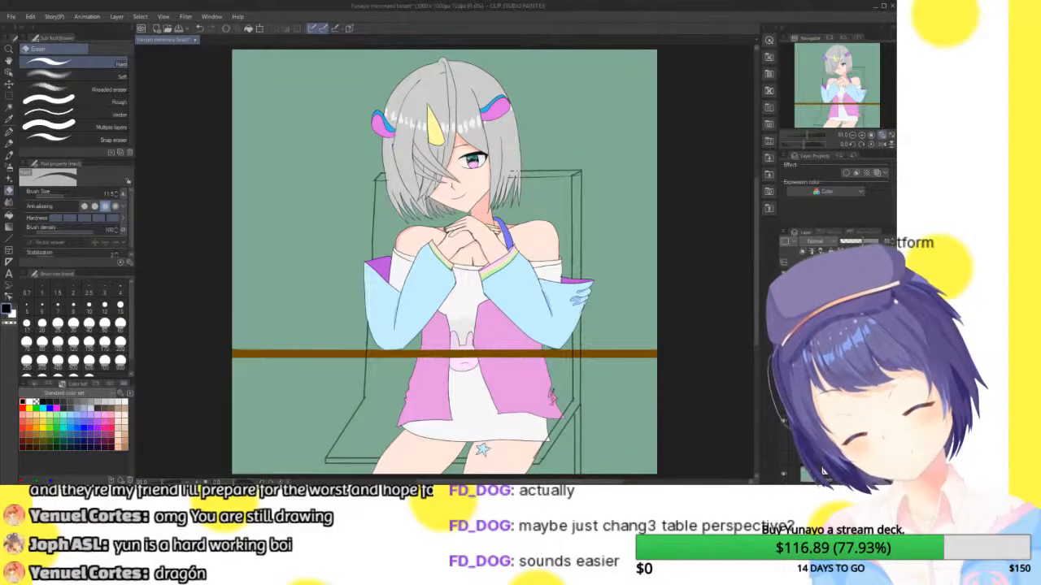
- Show the brown chair and table colour again and make Layer 23 the editing layer
{"action": "left_click", "coordinate": [784, 441]}
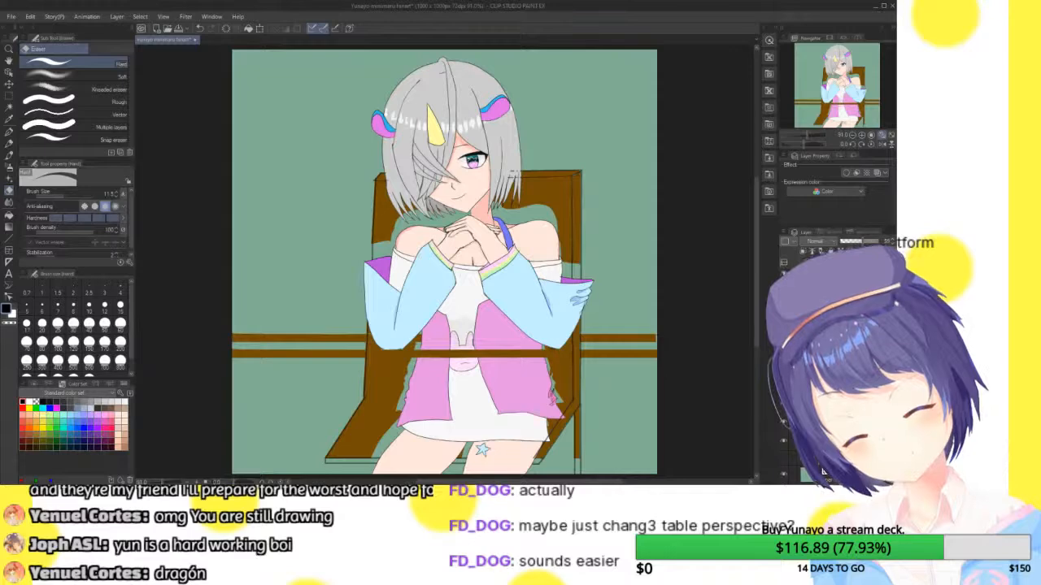
{"action": "left_click", "coordinate": [785, 442]}
{"action": "left_click", "coordinate": [785, 443]}
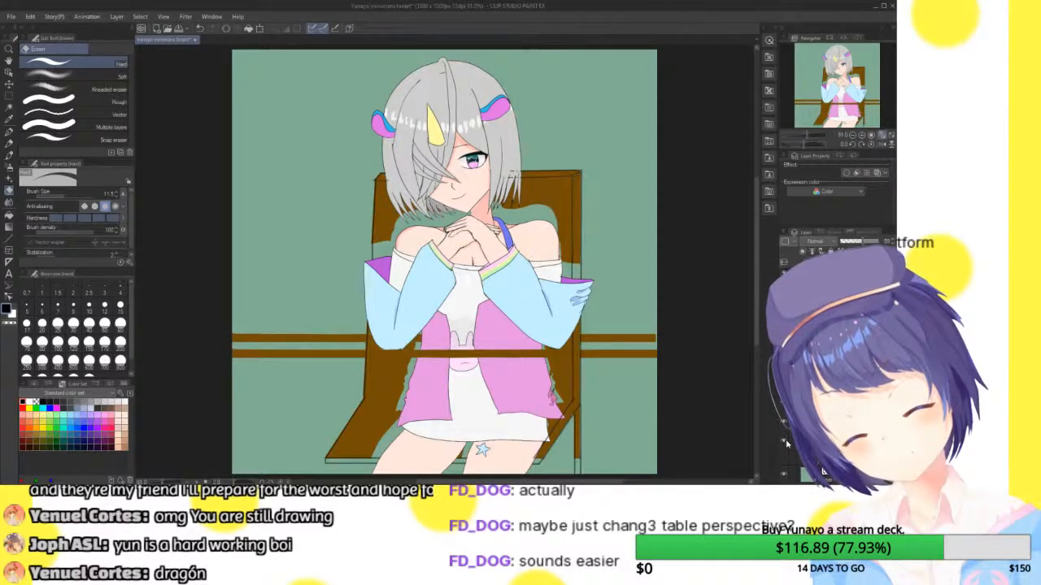
{"action": "left_click", "coordinate": [784, 438]}
{"action": "left_click", "coordinate": [784, 438]}
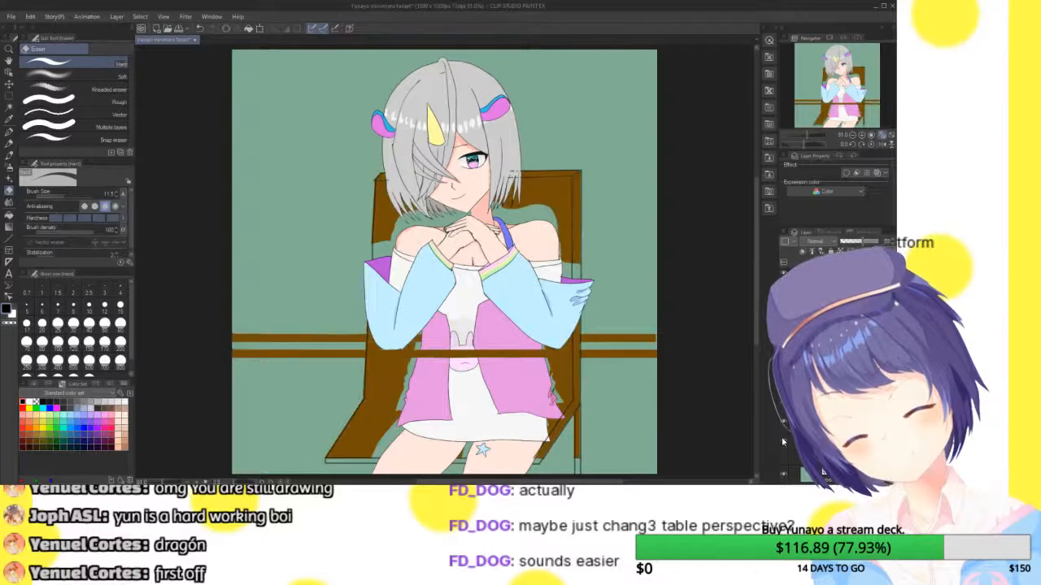
{"action": "left_click", "coordinate": [782, 436]}
{"action": "left_click", "coordinate": [784, 427]}
{"action": "left_click", "coordinate": [783, 427]}
{"action": "left_click", "coordinate": [784, 440]}
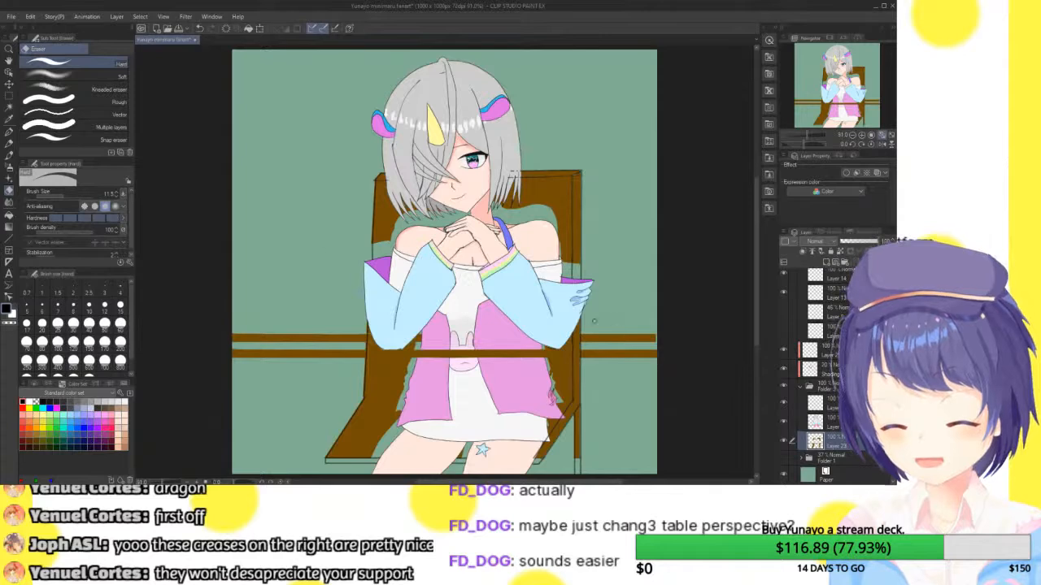
- Auto-select and delete the upper brown table bar on both sides of the chair
{"action": "left_click", "coordinate": [9, 107]}
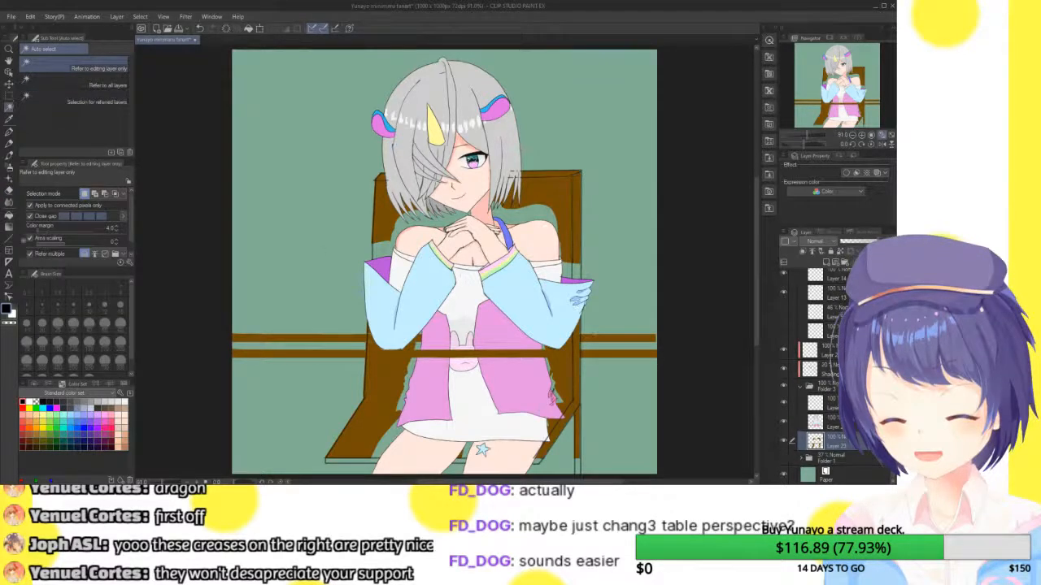
{"action": "left_click", "coordinate": [606, 339]}
{"action": "key", "text": "Delete"}
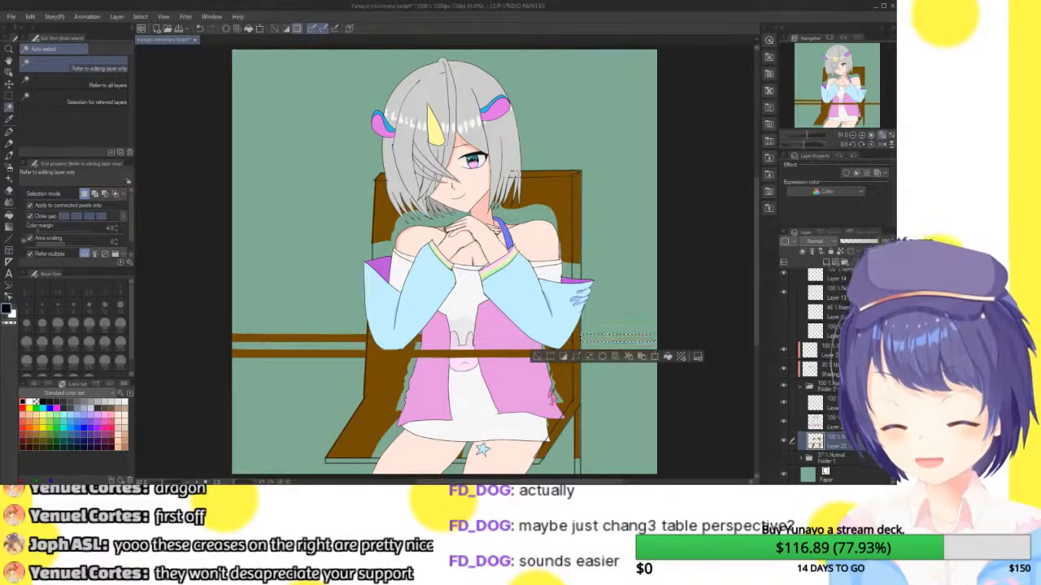
{"action": "left_click", "coordinate": [306, 336]}
{"action": "key", "text": "Delete"}
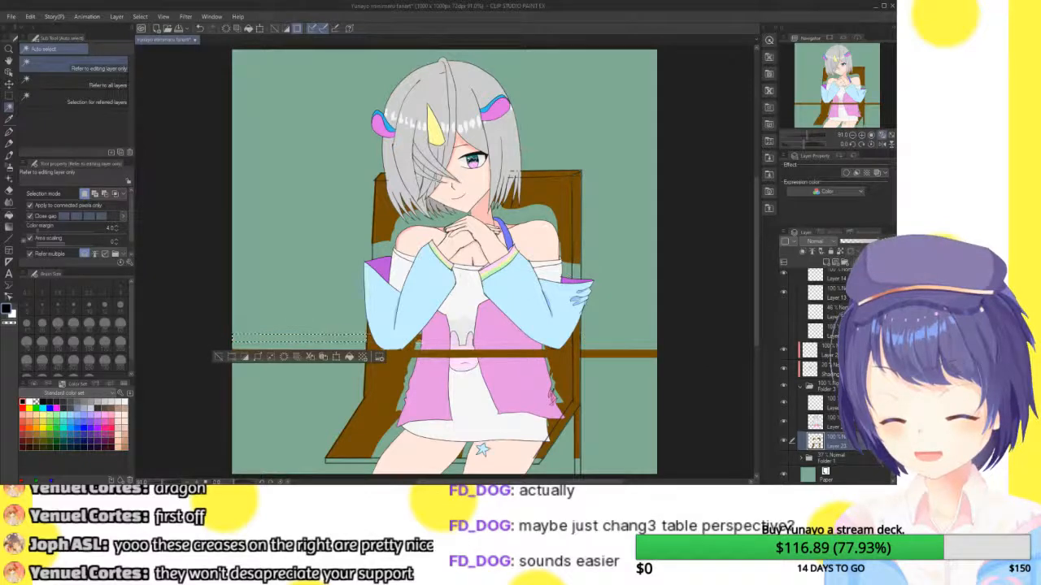
- Deselect, make Layer 12 the editing layer and draw a short straight leg line beneath the chair seat's left front corner
{"action": "key", "text": "ctrl+d"}
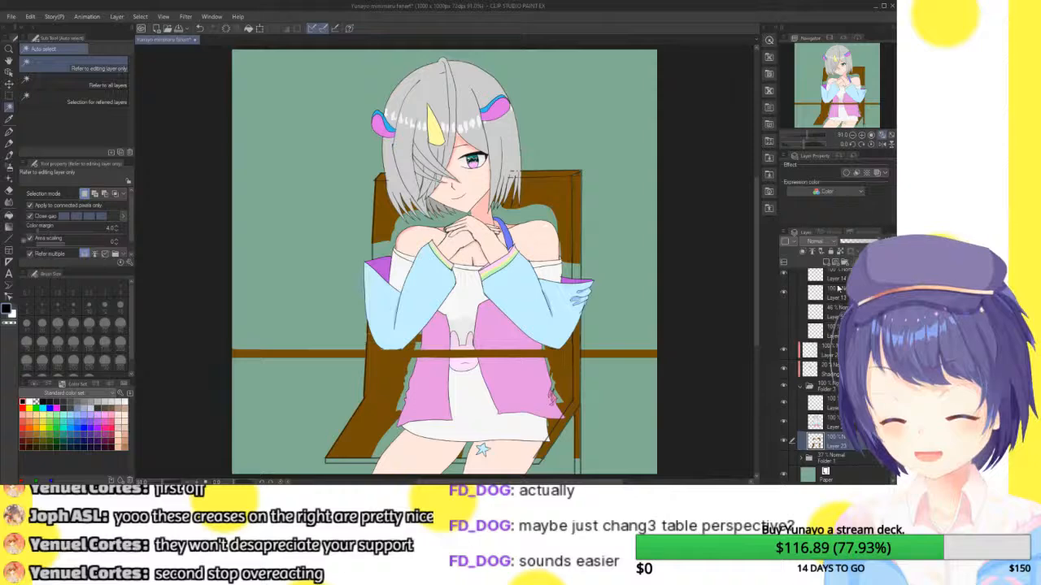
{"action": "scroll", "coordinate": [829, 325], "scroll_direction": "up", "scroll_amount": 3}
{"action": "left_click", "coordinate": [831, 298]}
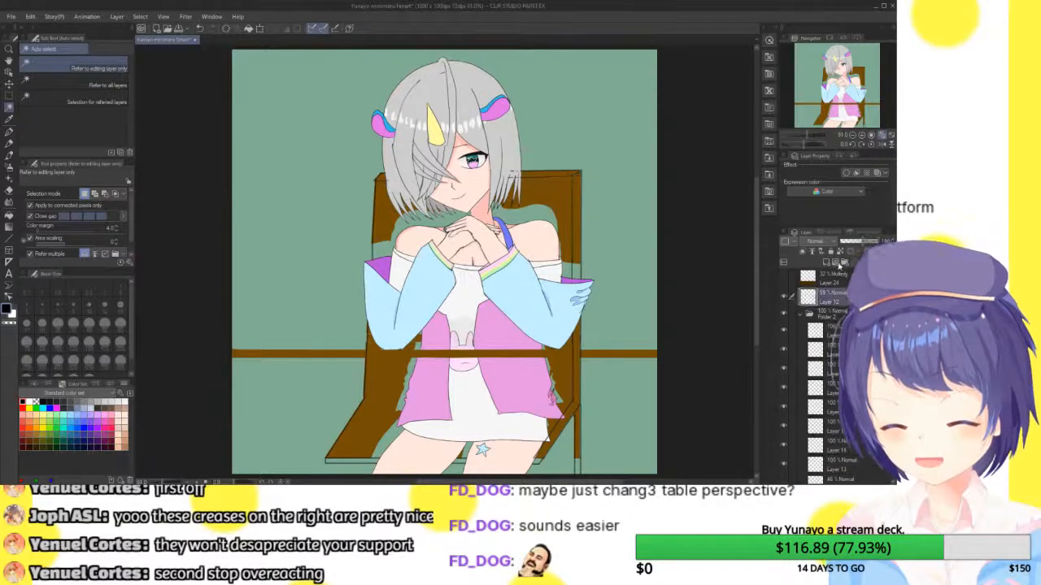
{"action": "left_click", "coordinate": [862, 135]}
{"action": "left_click", "coordinate": [862, 135]}
{"action": "left_click_drag", "start_coordinate": [835, 96], "coordinate": [820, 119]}
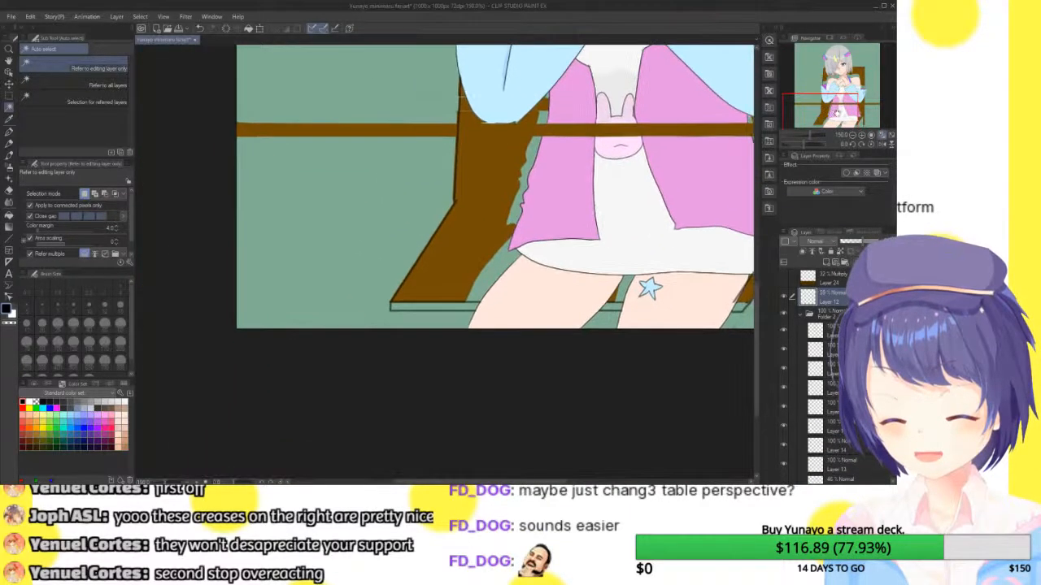
{"action": "left_click", "coordinate": [10, 238]}
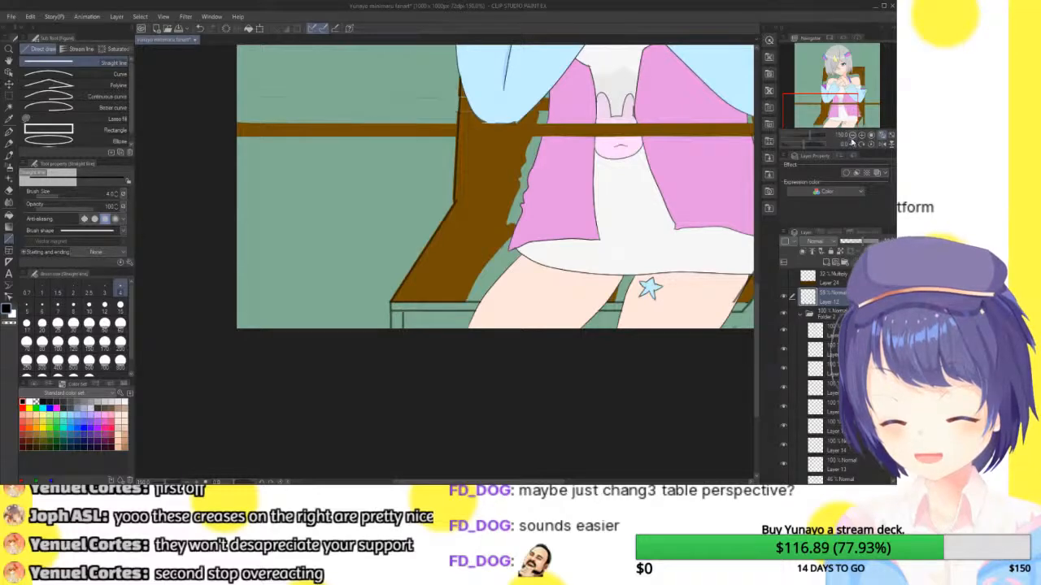
{"action": "left_click_drag", "start_coordinate": [401, 320], "coordinate": [319, 315]}
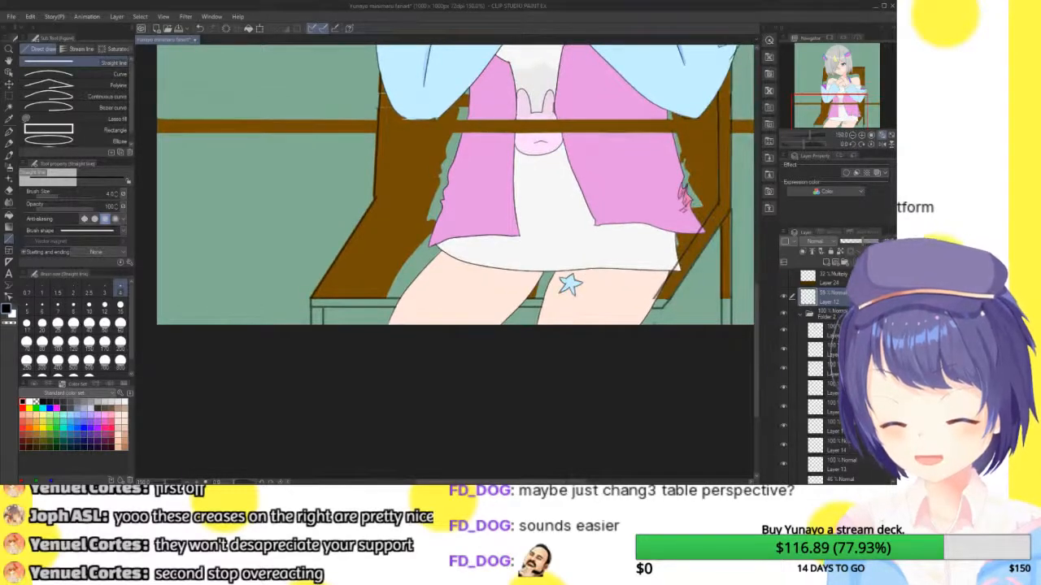
{"action": "left_click", "coordinate": [854, 136]}
{"action": "left_click", "coordinate": [888, 138]}
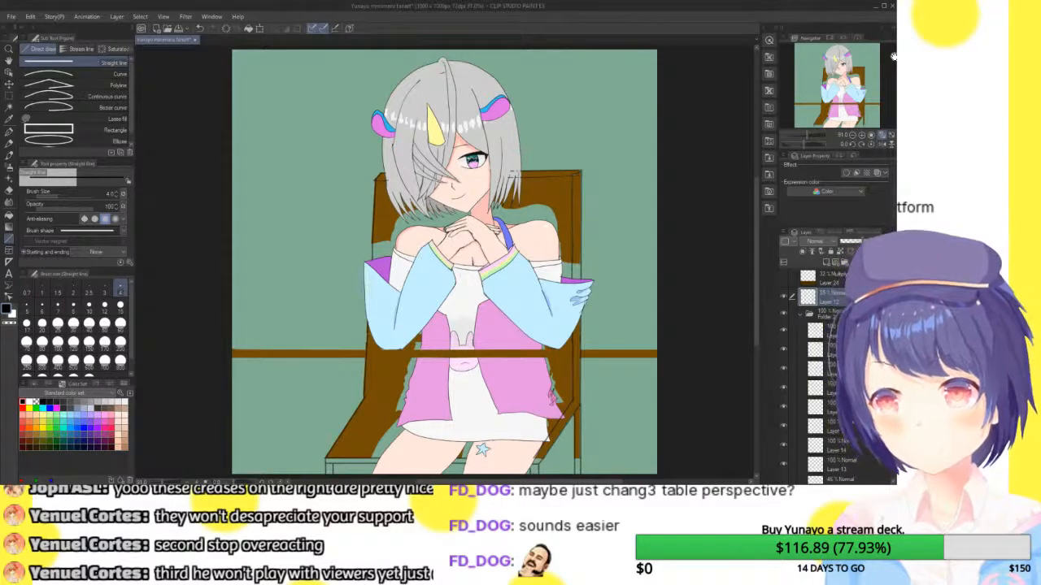
{"action": "left_click", "coordinate": [9, 217]}
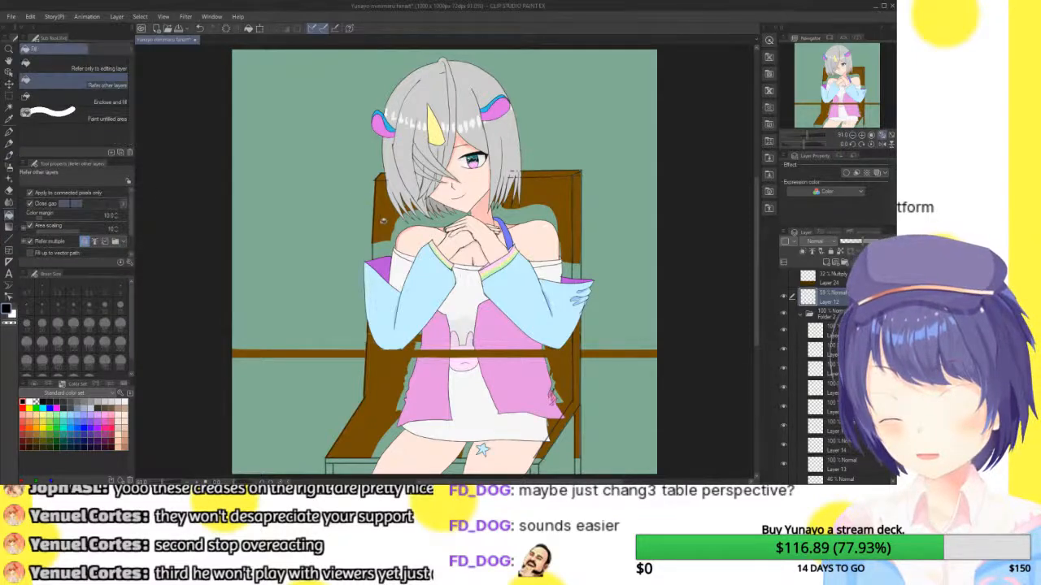
{"action": "left_click", "coordinate": [383, 221]}
{"action": "key", "text": "ctrl+z"}
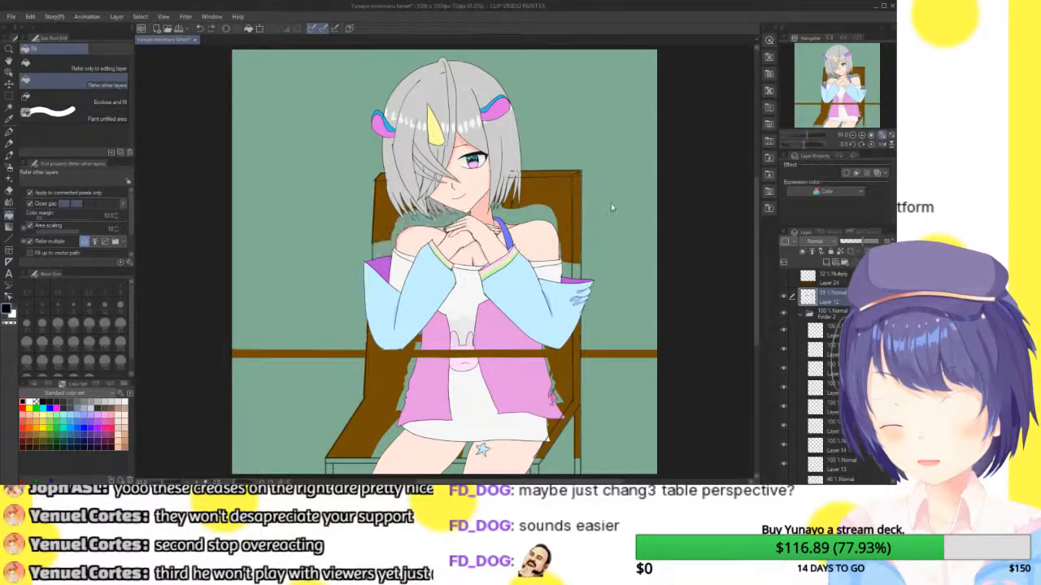
{"action": "left_click", "coordinate": [539, 218]}
{"action": "key", "text": "ctrl+z"}
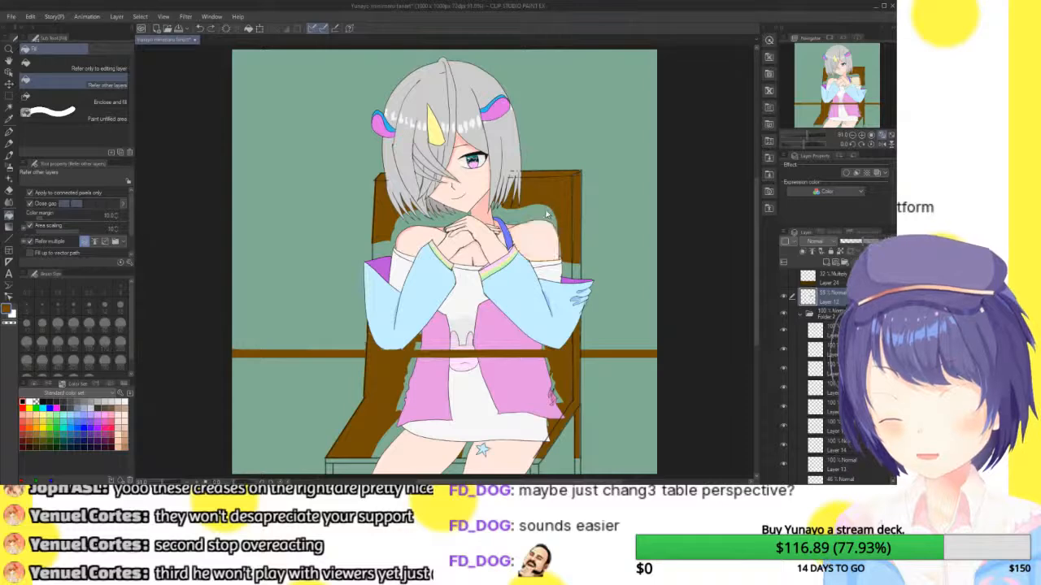
{"action": "left_click", "coordinate": [556, 213]}
{"action": "key", "text": "ctrl+z"}
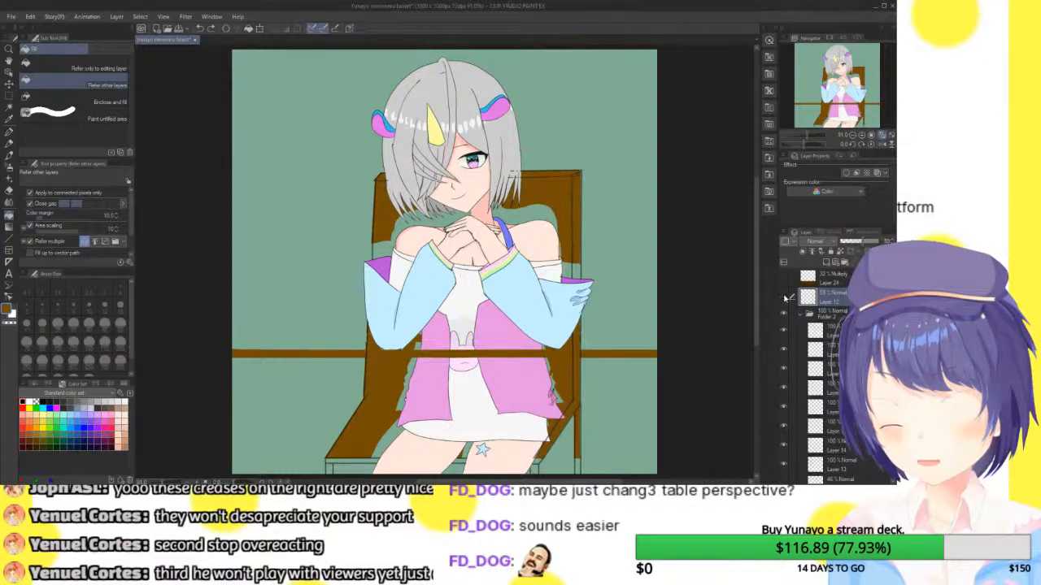
{"action": "left_click", "coordinate": [785, 279]}
{"action": "left_click", "coordinate": [784, 278]}
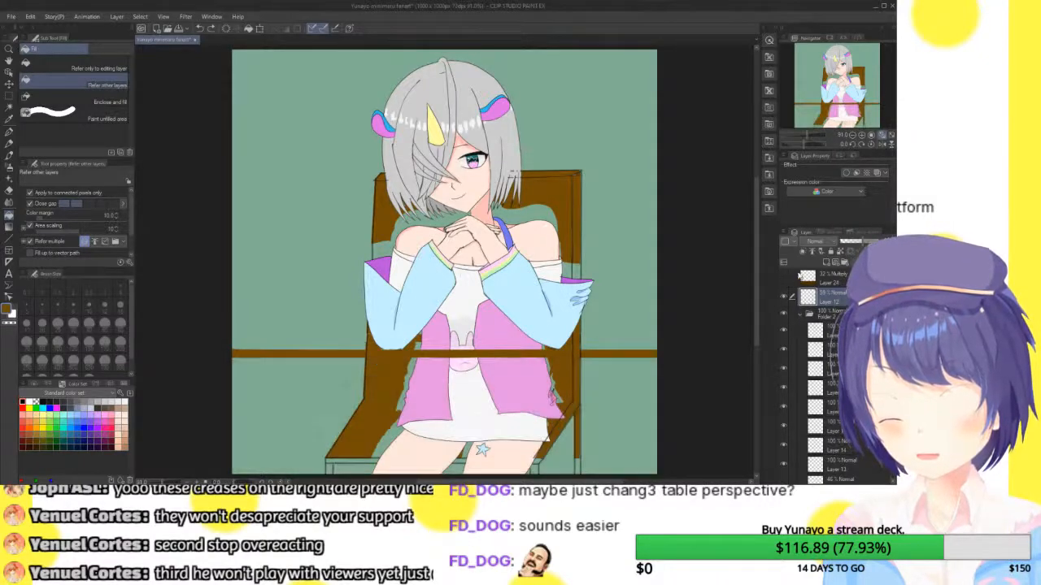
- Make Layer 23 the editing layer and fill the chair seat's front edge and the gaps beside the legs and jacket with brown
{"action": "scroll", "coordinate": [821, 374], "scroll_direction": "down", "scroll_amount": 5}
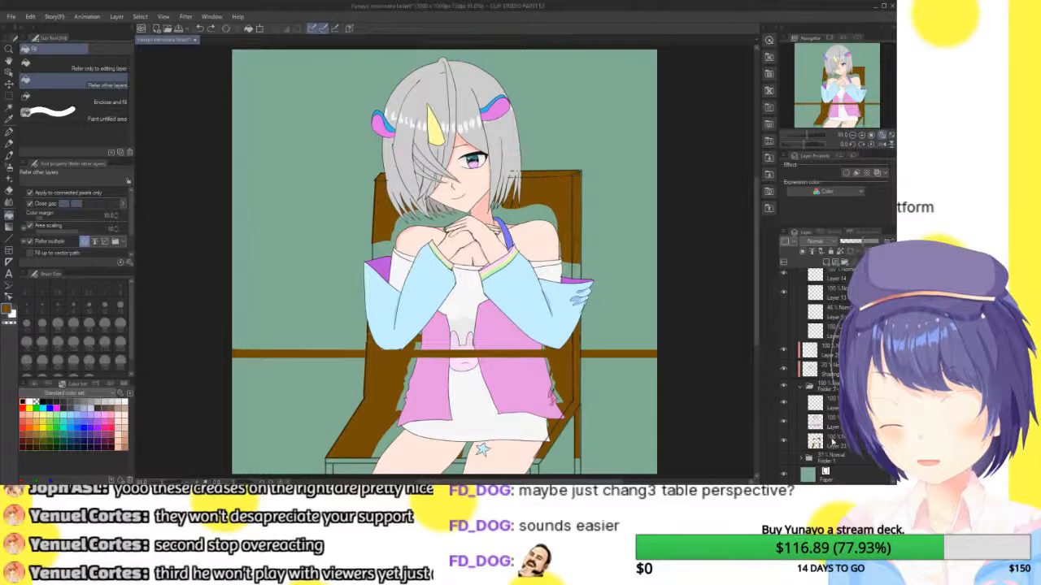
{"action": "left_click", "coordinate": [832, 439]}
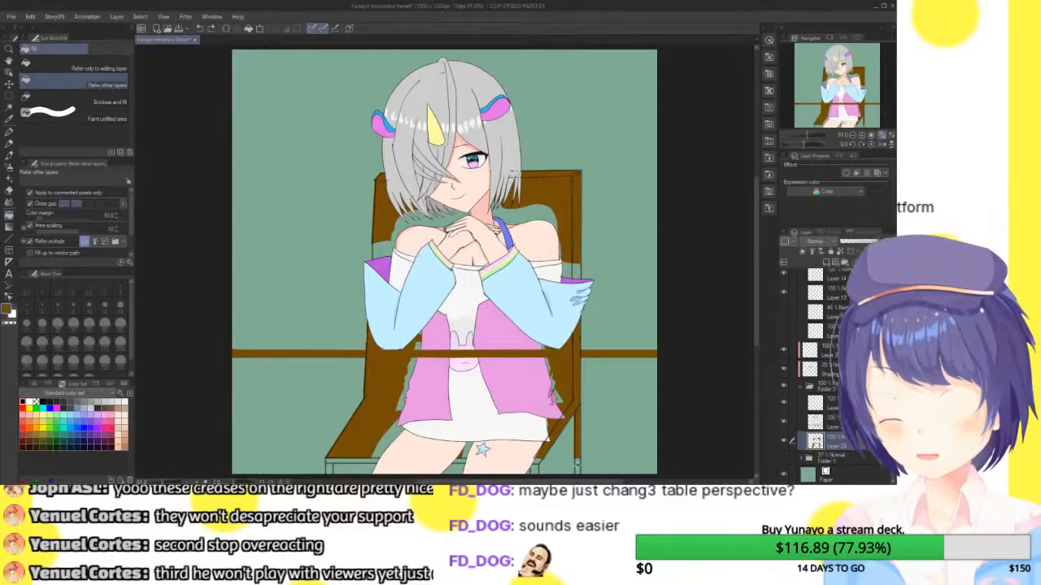
{"action": "left_click", "coordinate": [537, 467]}
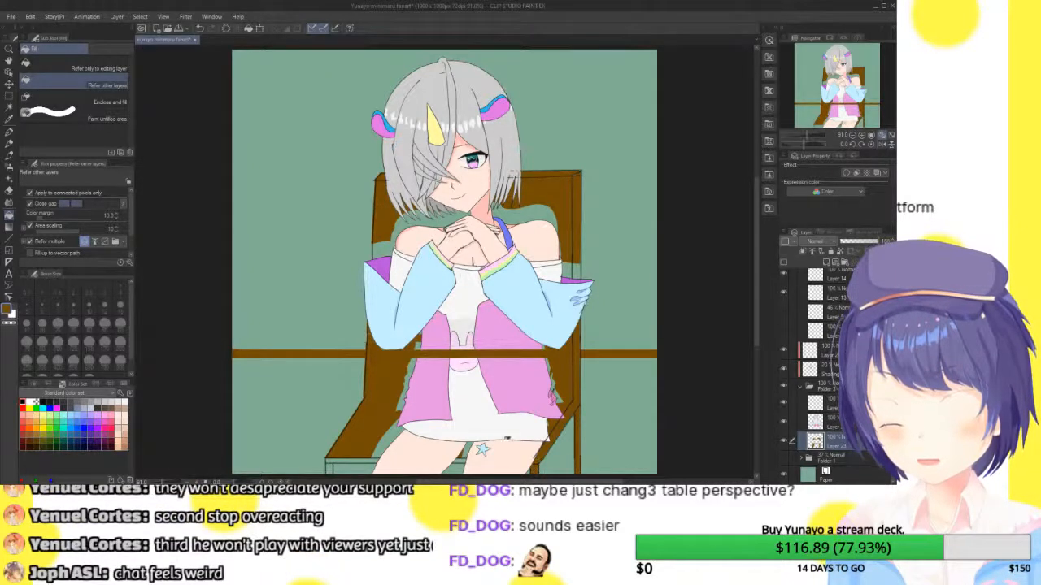
{"action": "left_click", "coordinate": [366, 461]}
{"action": "left_click", "coordinate": [331, 468]}
{"action": "left_click", "coordinate": [406, 397]}
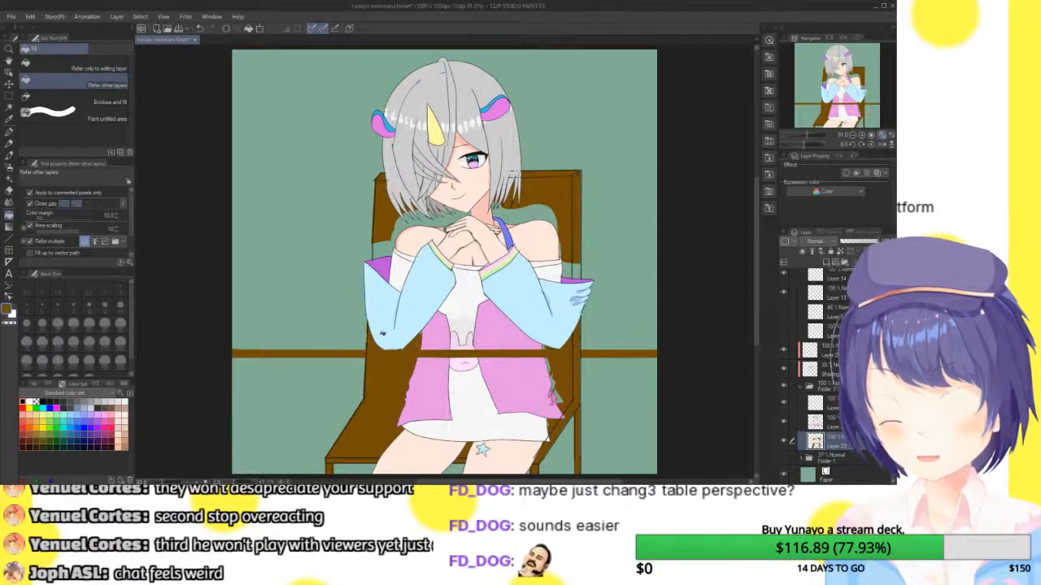
- Fill the remaining green gaps in the chair back around the hair, shoulders and blue sleeve with brown
{"action": "left_click", "coordinate": [384, 246]}
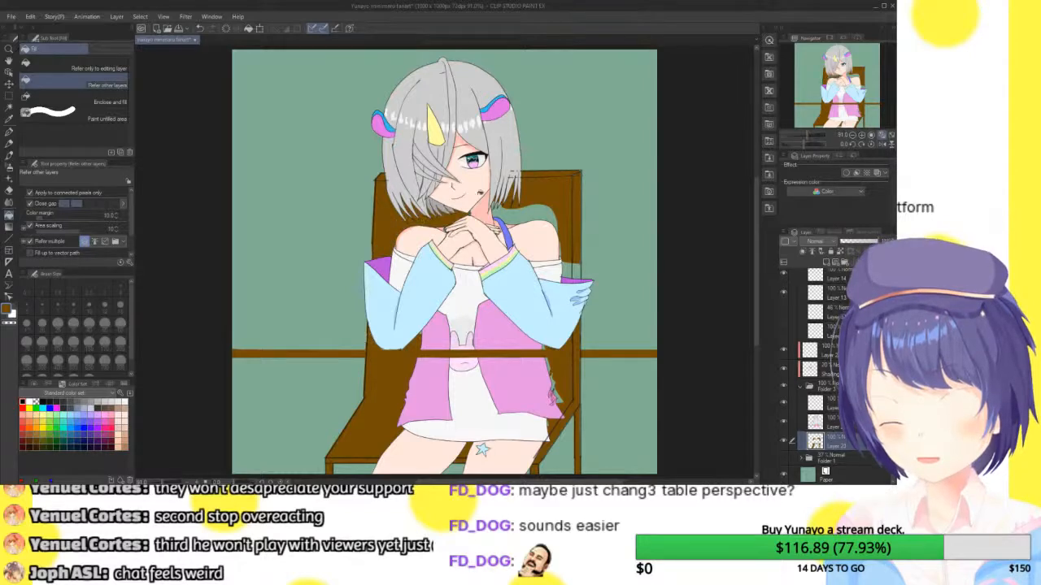
{"action": "left_click", "coordinate": [530, 207]}
{"action": "left_click", "coordinate": [577, 270]}
{"action": "left_click", "coordinate": [570, 269]}
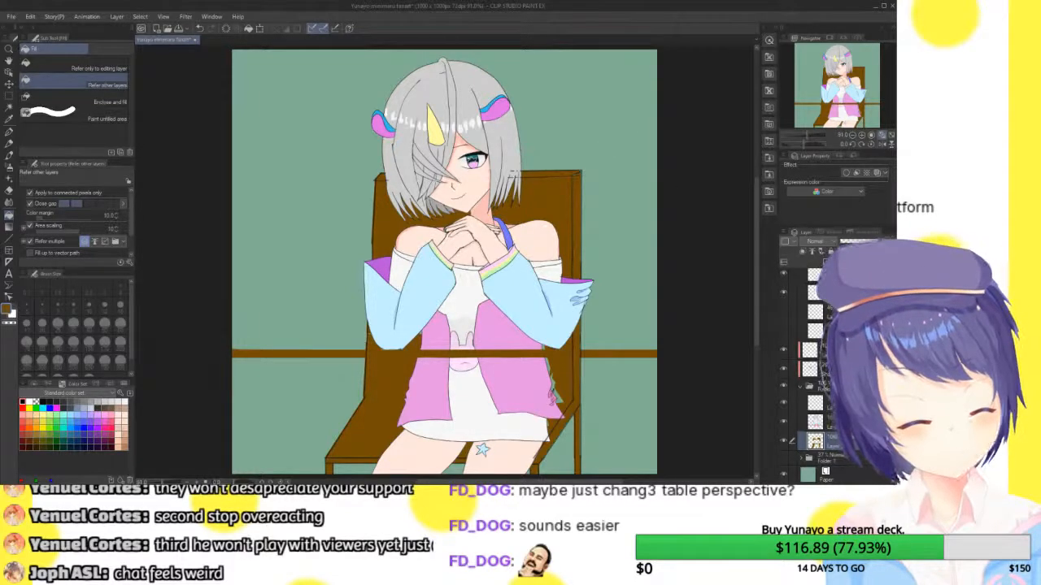
- On Layer 12, outline the upper and lower edges of the brown table bar with dark straight lines at brush size 4
{"action": "scroll", "coordinate": [821, 374], "scroll_direction": "up", "scroll_amount": 5}
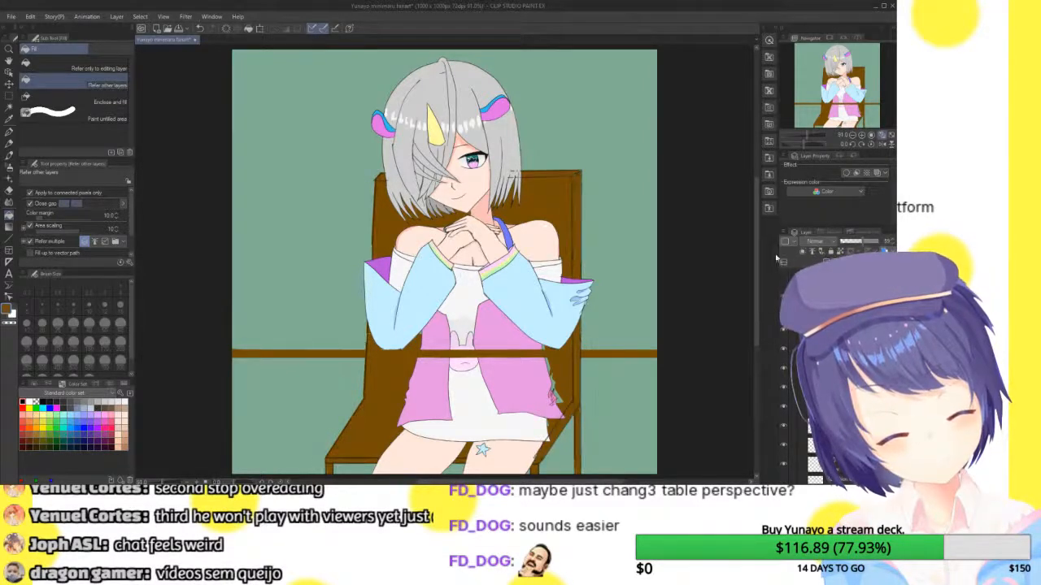
{"action": "left_click", "coordinate": [9, 239]}
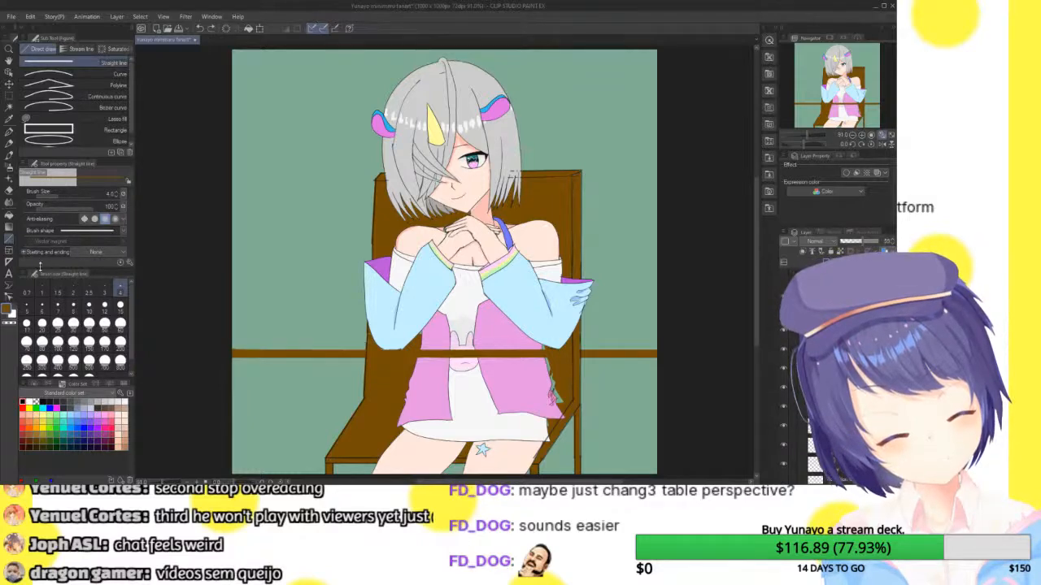
{"action": "left_click", "coordinate": [33, 383]}
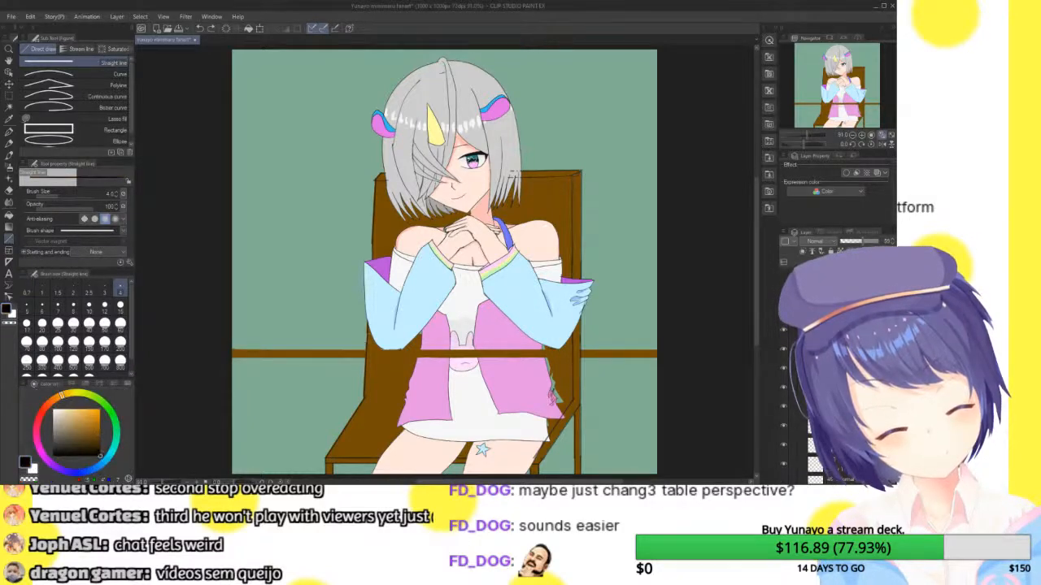
{"action": "left_click_drag", "start_coordinate": [229, 350], "coordinate": [663, 348]}
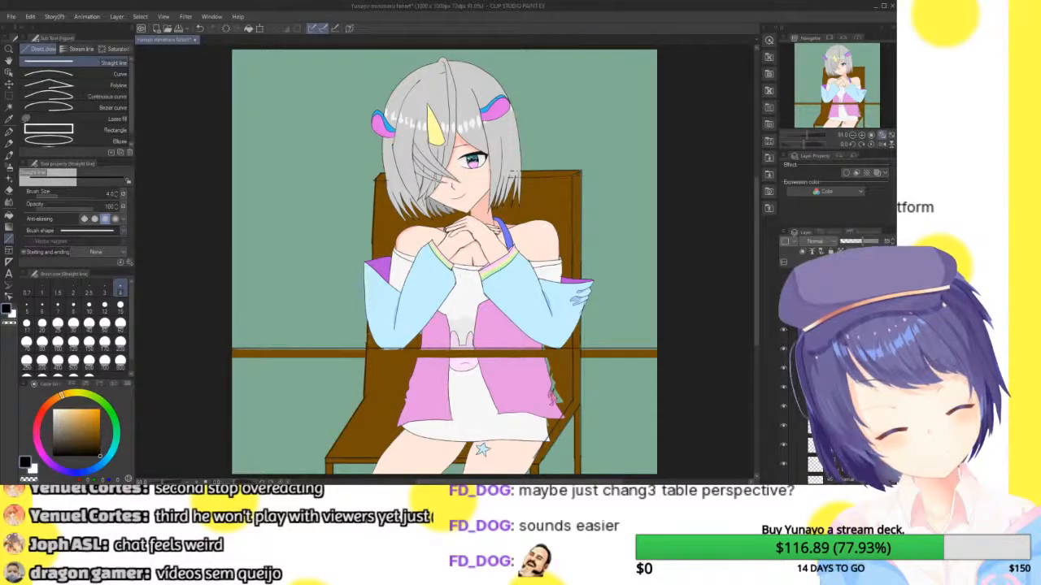
{"action": "left_click_drag", "start_coordinate": [229, 358], "coordinate": [624, 357]}
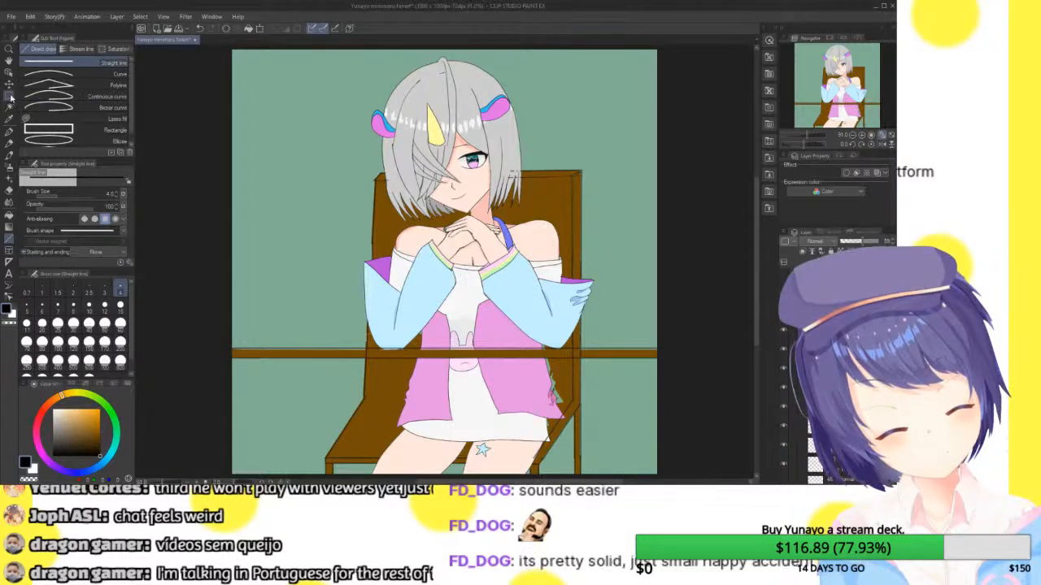
- Select the table bar's upper outline with a rectangular selection, shift it slightly with a transform, and deselect
{"action": "key", "text": "m"}
{"action": "left_click_drag", "start_coordinate": [250, 333], "coordinate": [667, 354]}
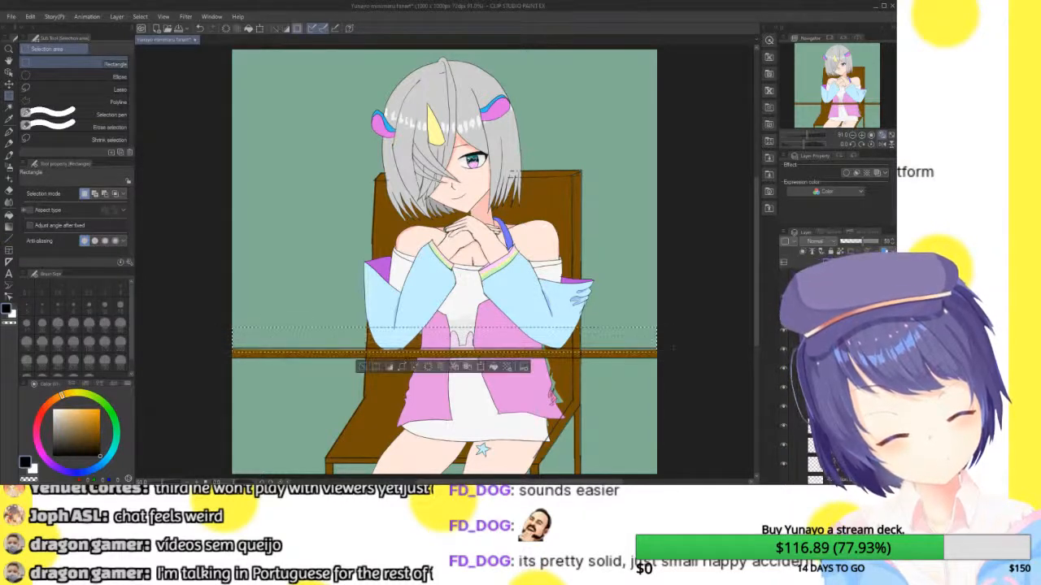
{"action": "left_click", "coordinate": [487, 368]}
{"action": "left_click_drag", "start_coordinate": [652, 338], "coordinate": [633, 334]}
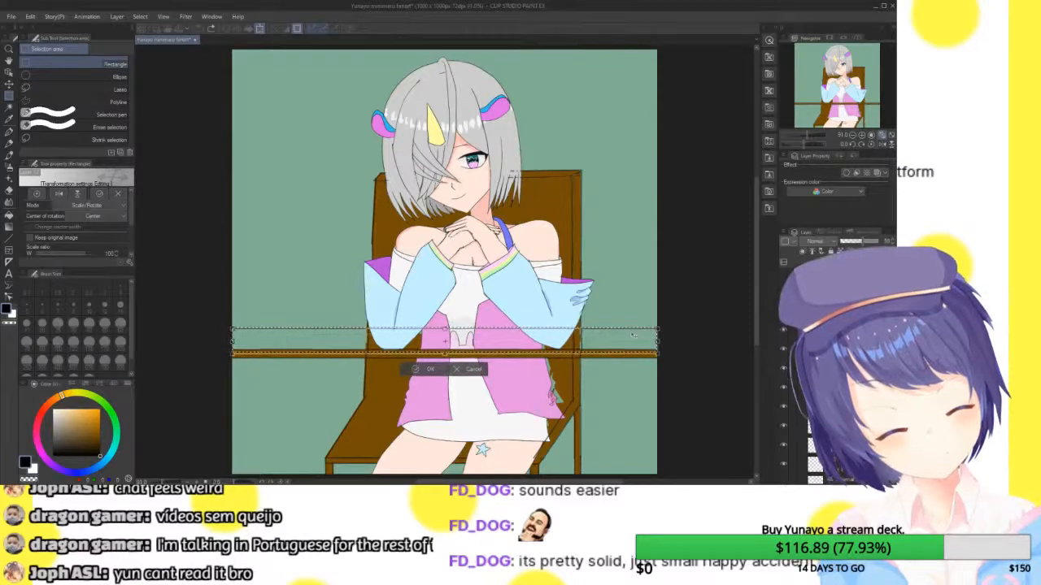
{"action": "left_click", "coordinate": [431, 370]}
{"action": "left_click", "coordinate": [362, 368]}
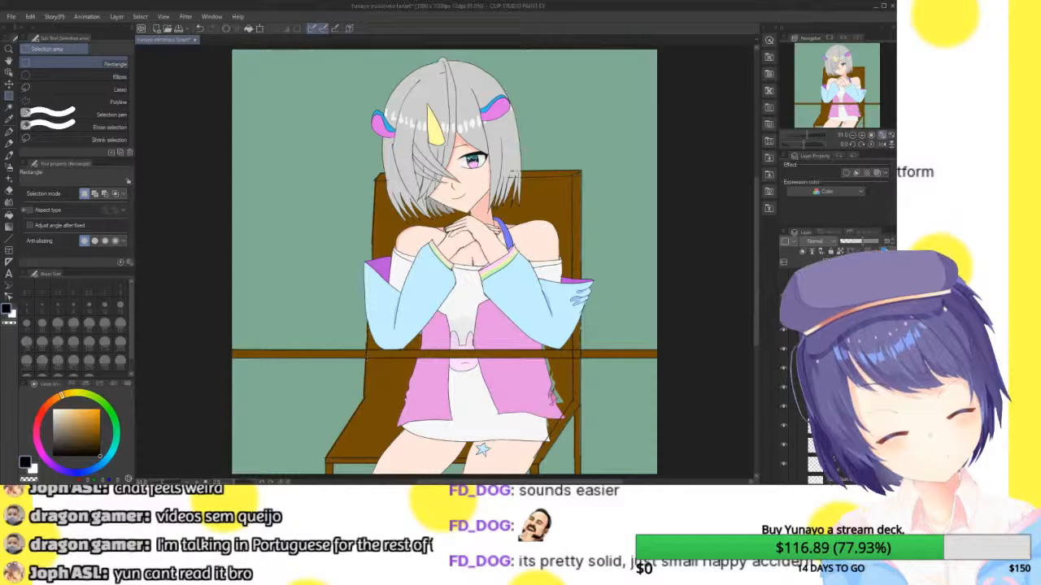
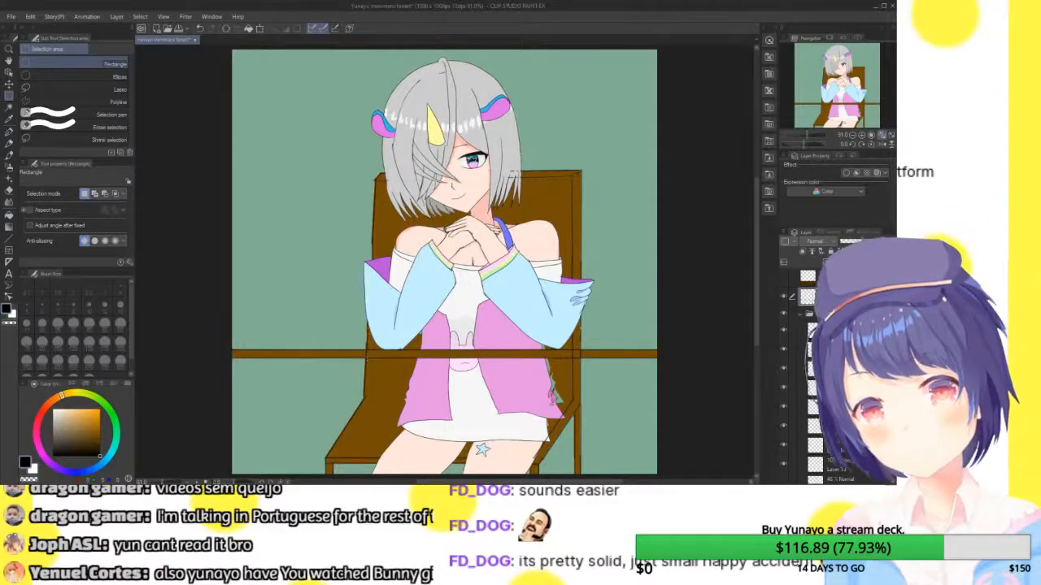
- Erase the chair's vertical lines where they cross the brown table bar on both sides of the character
{"action": "left_click", "coordinate": [864, 134]}
{"action": "left_click", "coordinate": [863, 136]}
{"action": "left_click", "coordinate": [864, 135]}
{"action": "left_click_drag", "start_coordinate": [841, 85], "coordinate": [861, 103]}
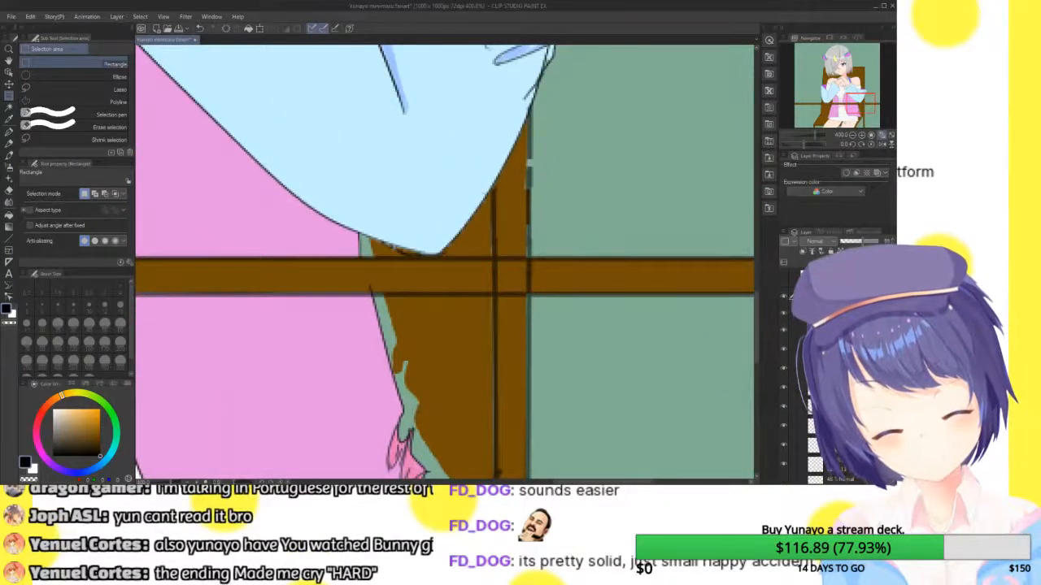
{"action": "left_click", "coordinate": [9, 190]}
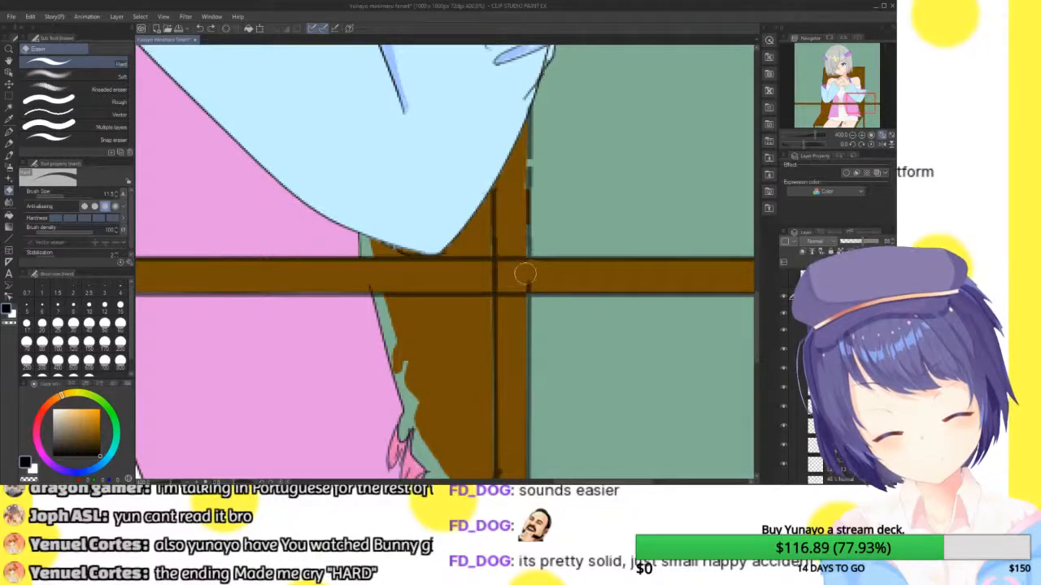
{"action": "left_click_drag", "start_coordinate": [495, 271], "coordinate": [541, 280]}
{"action": "left_click_drag", "start_coordinate": [860, 105], "coordinate": [821, 106]}
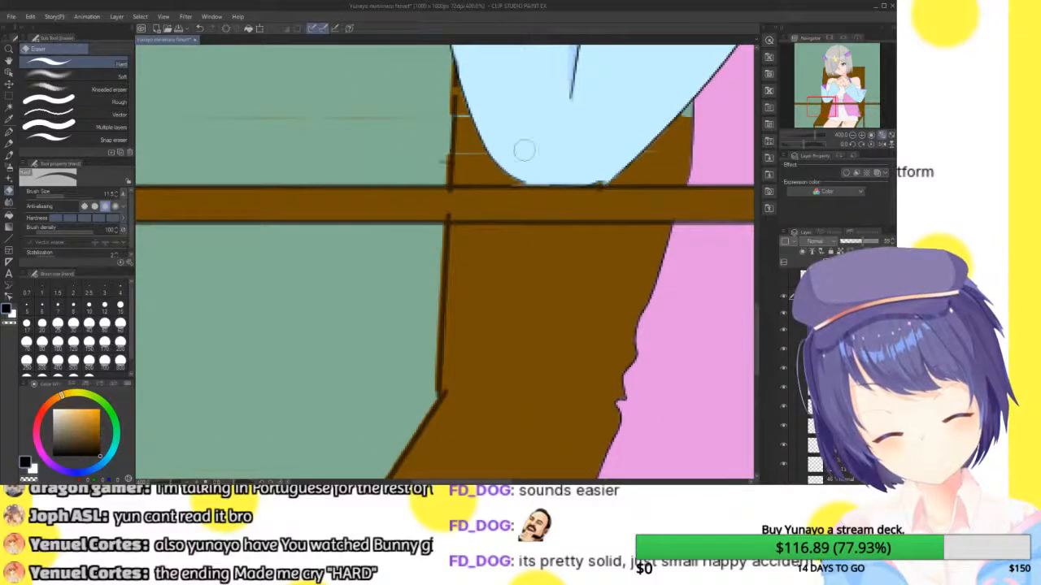
{"action": "left_click", "coordinate": [891, 137]}
- Show Layer 24 and set the table front's opacity to 100 with the Darken blending mode
{"action": "left_click", "coordinate": [785, 279]}
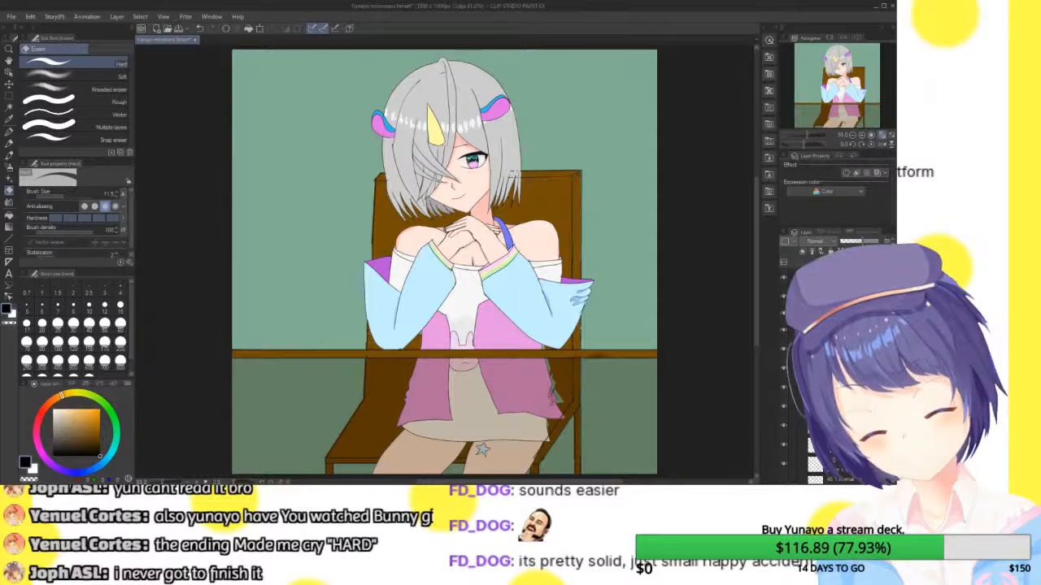
{"action": "key", "text": "ctrl+z"}
{"action": "key", "text": "ctrl+z"}
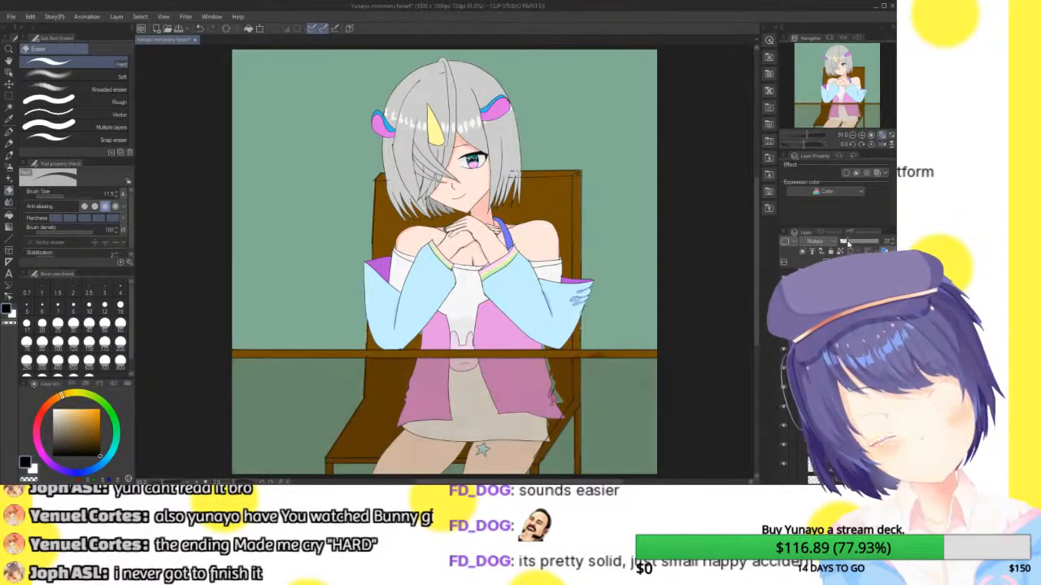
{"action": "left_click_drag", "start_coordinate": [874, 241], "coordinate": [858, 242]}
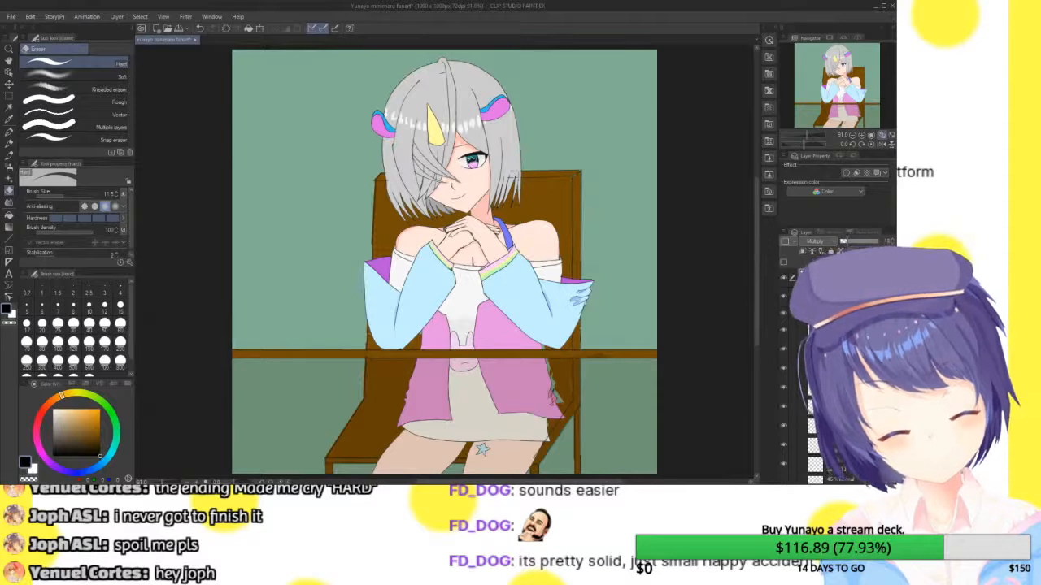
{"action": "left_click", "coordinate": [886, 242]}
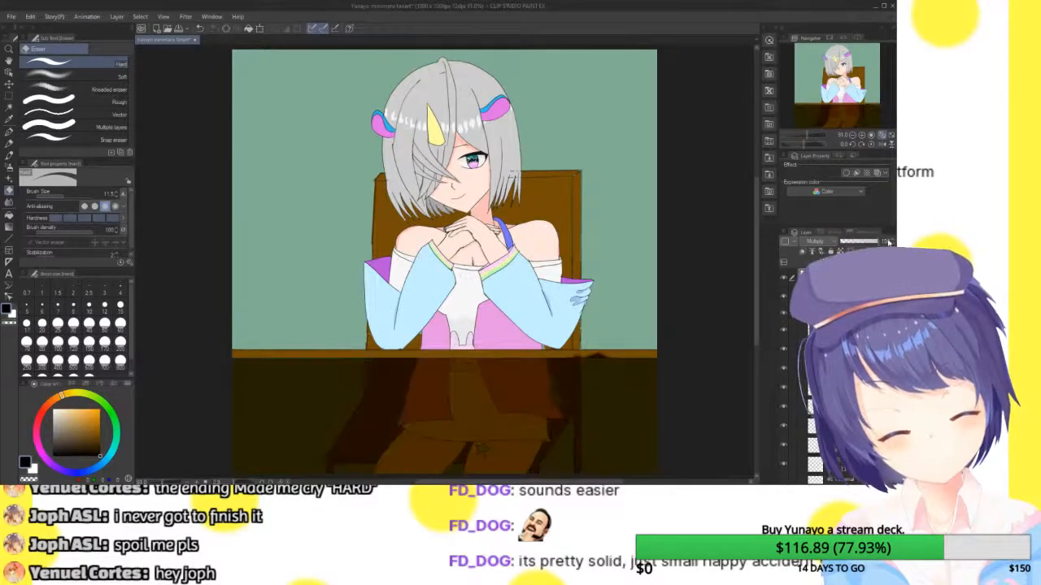
{"action": "left_click", "coordinate": [809, 251]}
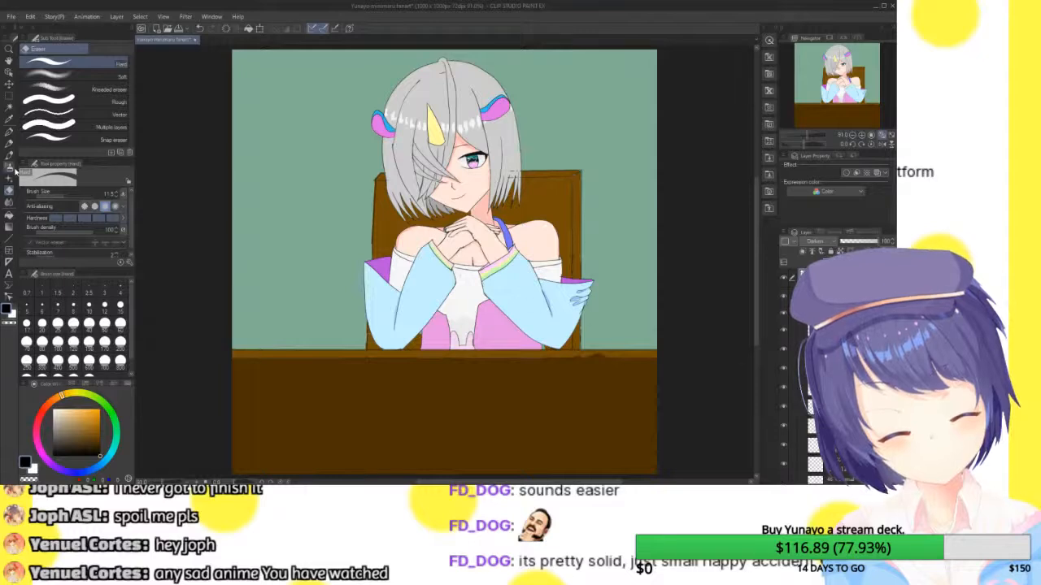
{"action": "left_click", "coordinate": [9, 108]}
{"action": "left_click", "coordinate": [376, 403]}
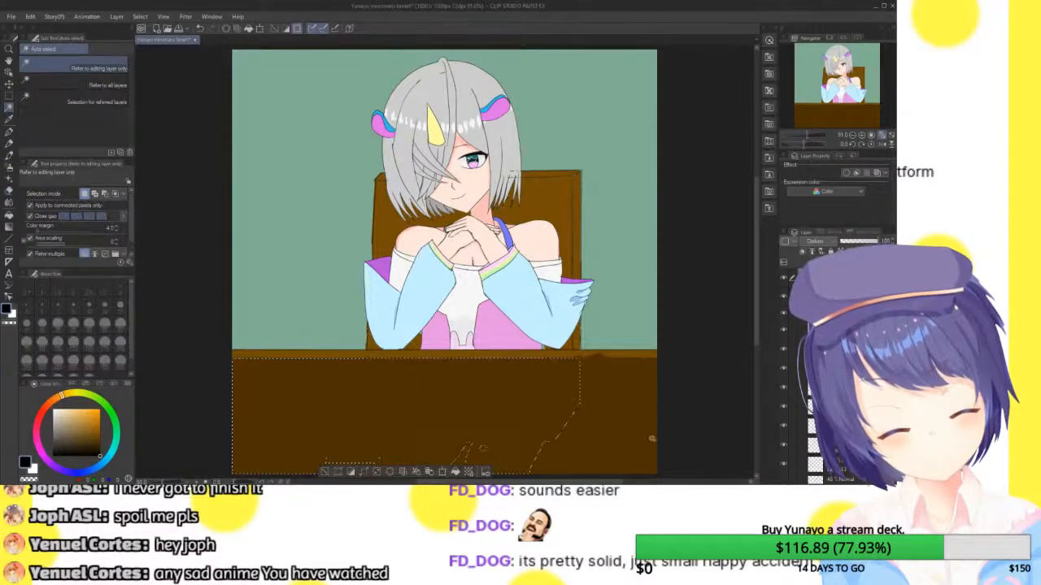
{"action": "left_click", "coordinate": [324, 471]}
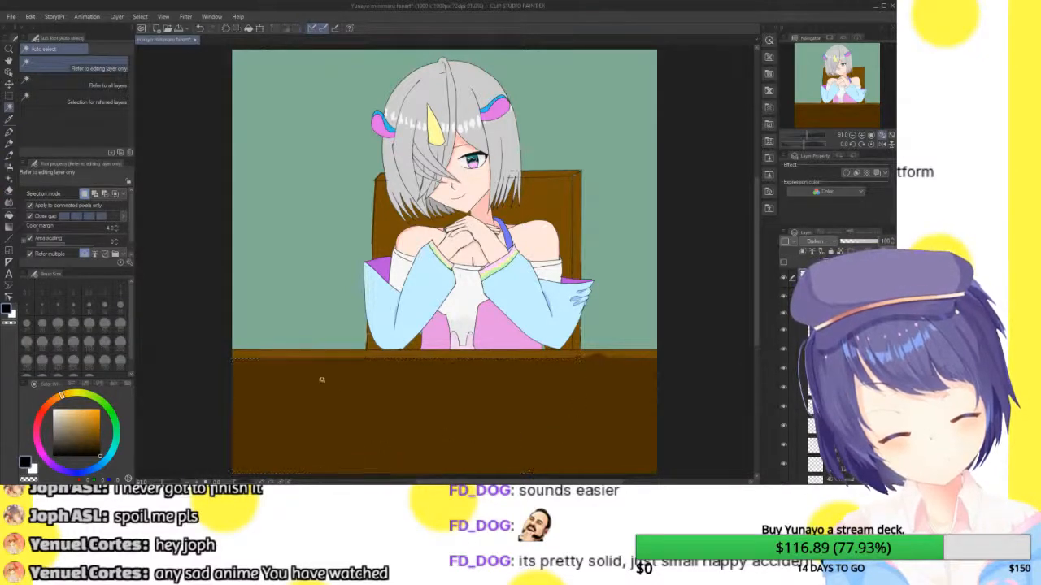
- Fill the table front on Layer 24 with dark grey and set the layer to Multiply at 37% opacity
{"action": "left_click", "coordinate": [10, 217]}
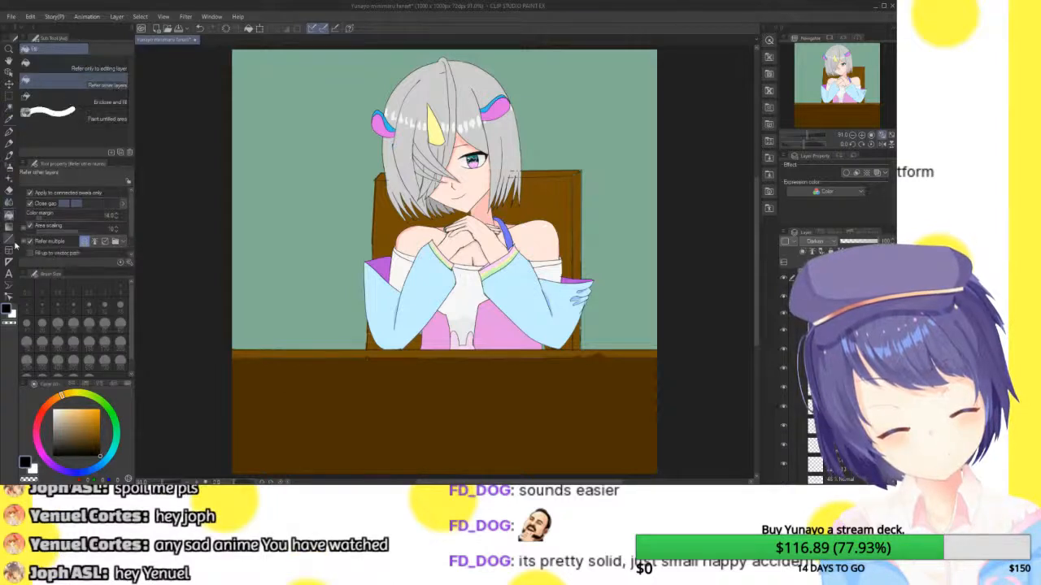
{"action": "left_click", "coordinate": [54, 446]}
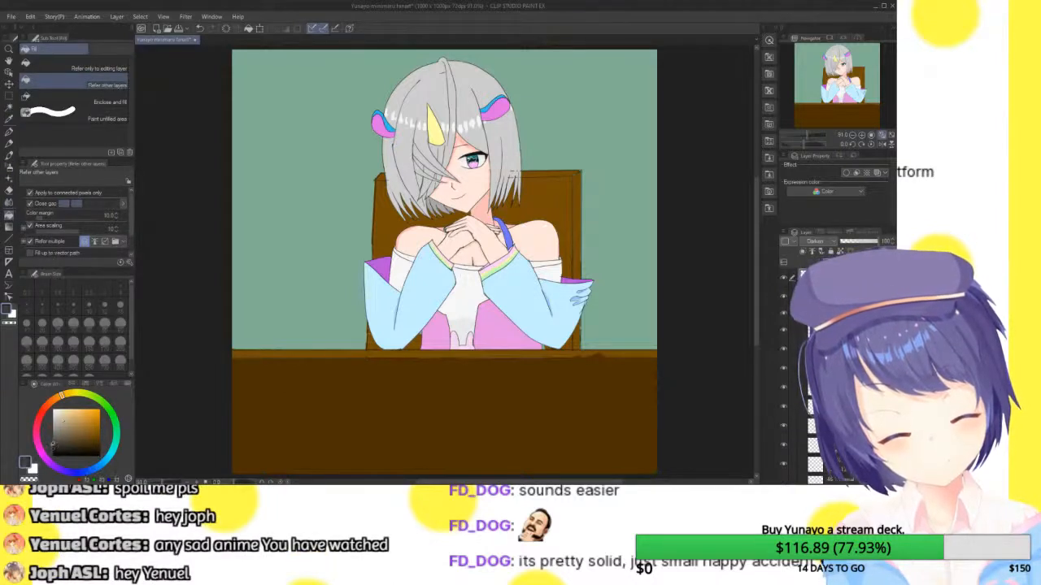
{"action": "left_click", "coordinate": [574, 394]}
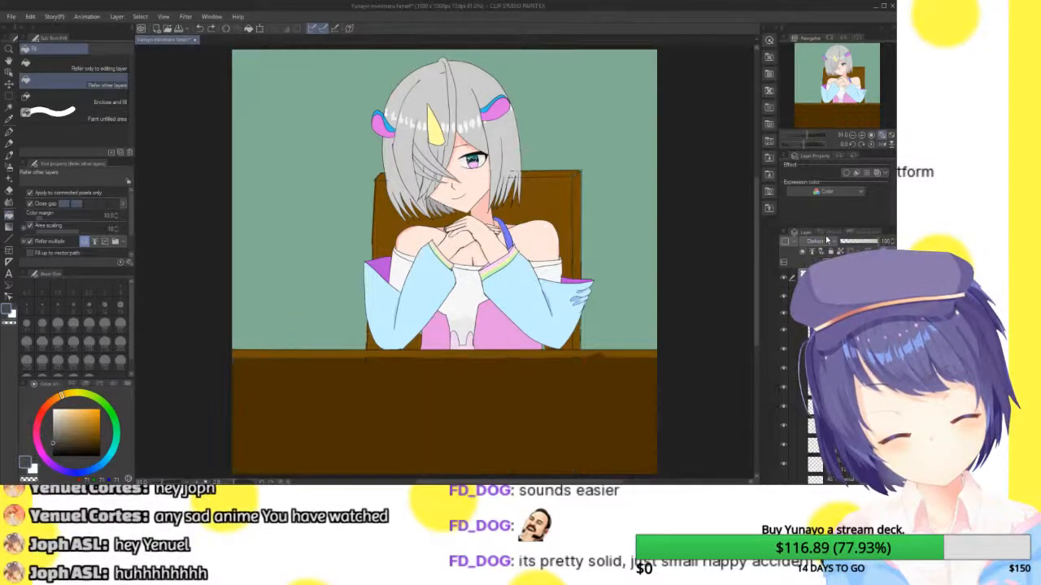
{"action": "key", "text": "ctrl+z"}
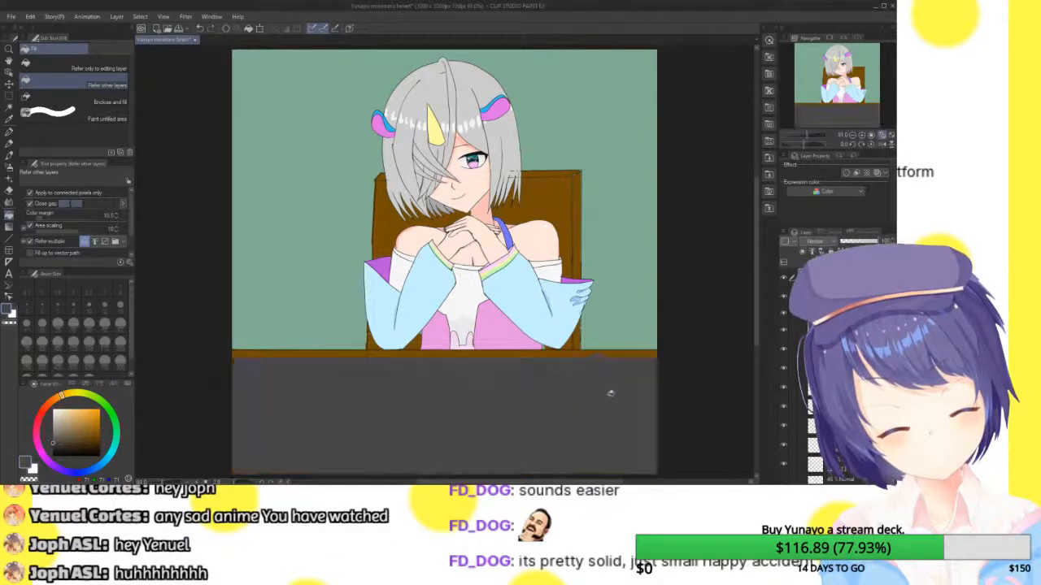
{"action": "left_click", "coordinate": [818, 264]}
{"action": "left_click_drag", "start_coordinate": [866, 242], "coordinate": [855, 244]}
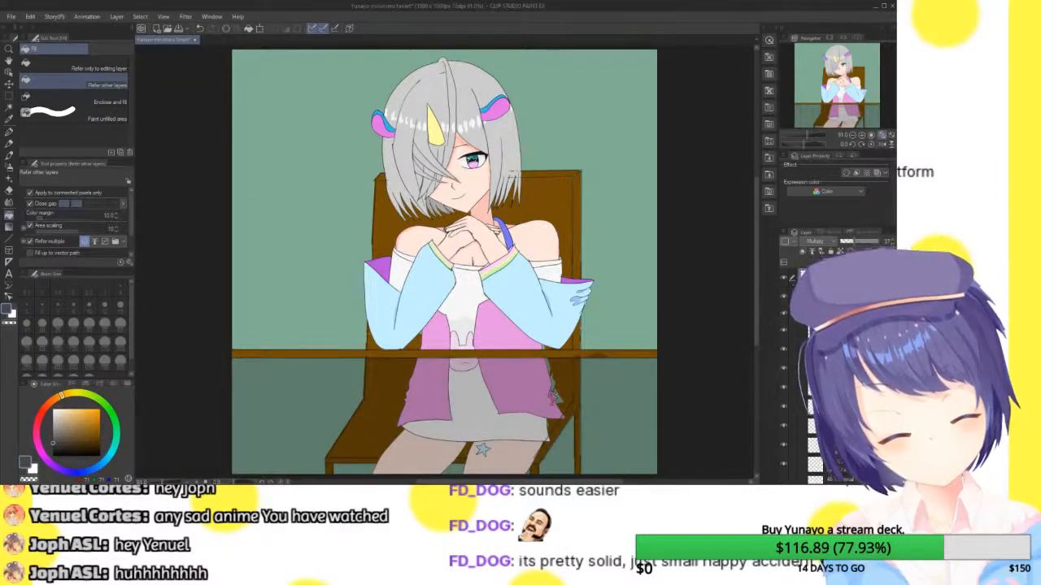
- Hide Layer 24 and, on Layer 23, use the chair's brown to fill the gap beside the jacket's ragged edge
{"action": "left_click", "coordinate": [784, 280]}
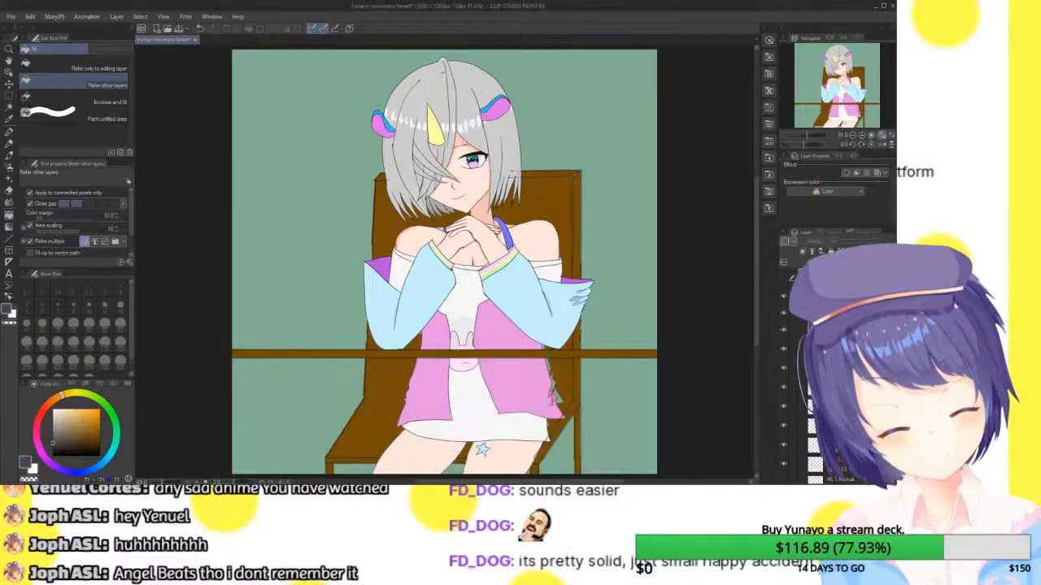
{"action": "scroll", "coordinate": [838, 382], "scroll_direction": "down", "scroll_amount": 5}
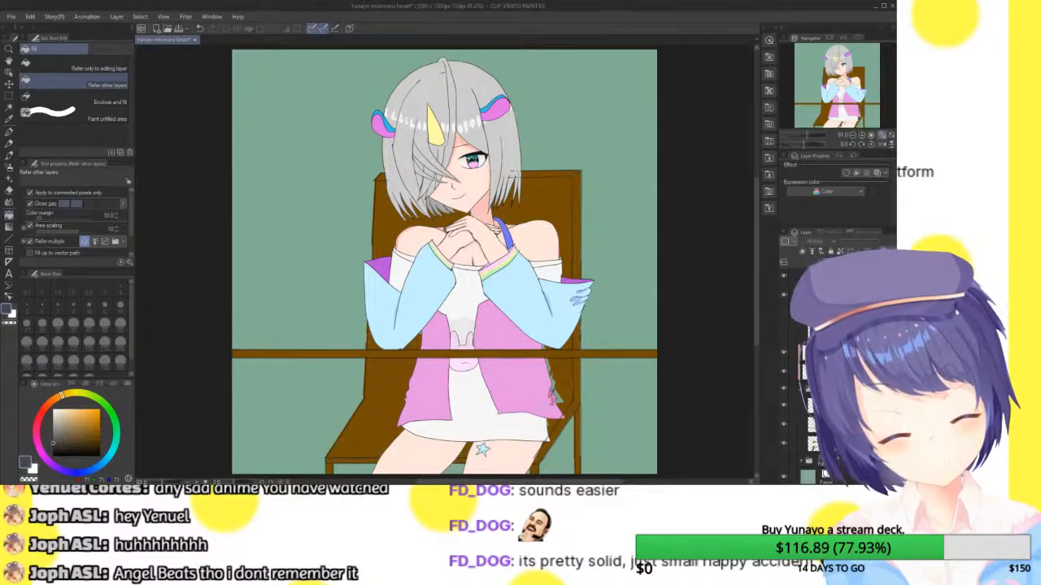
{"action": "left_click", "coordinate": [574, 393], "text": "ctrl+shift"}
{"action": "left_click", "coordinate": [559, 375], "text": "alt"}
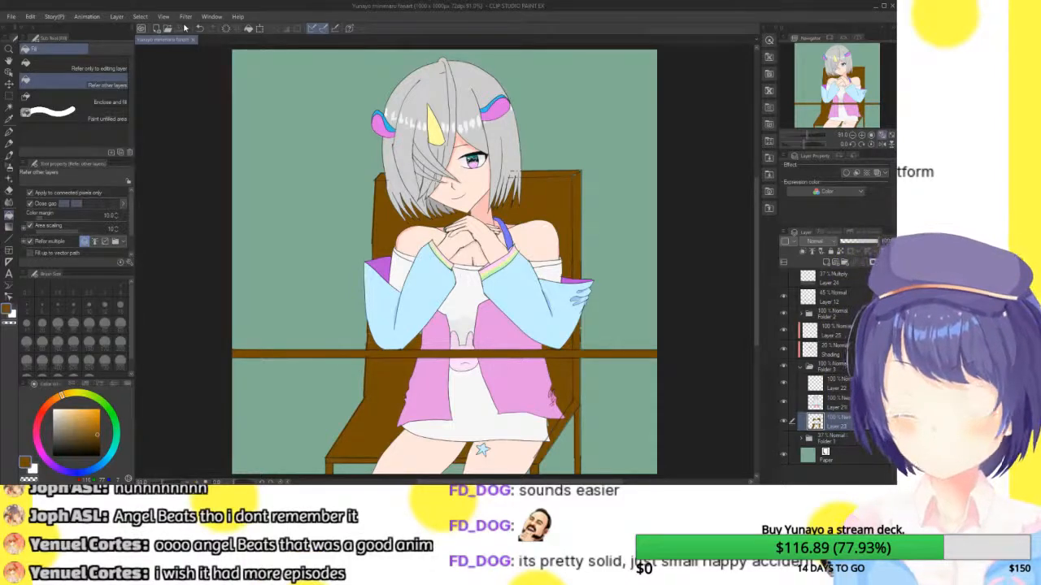
- Choose the Lighter pencil and add a new layer above Layer 24
{"action": "left_click", "coordinate": [9, 142]}
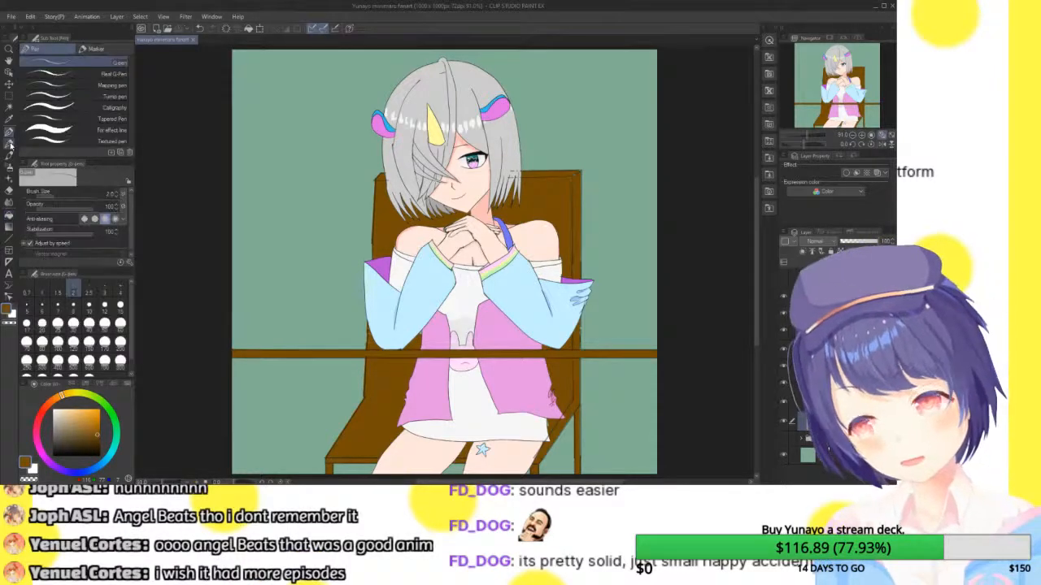
{"action": "left_click", "coordinate": [9, 144]}
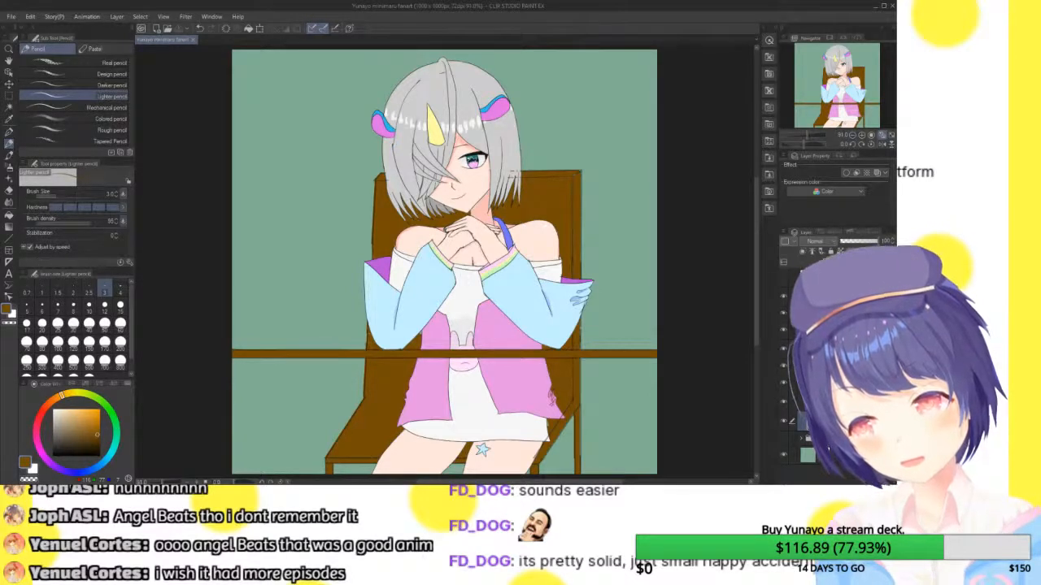
{"action": "left_click", "coordinate": [837, 278]}
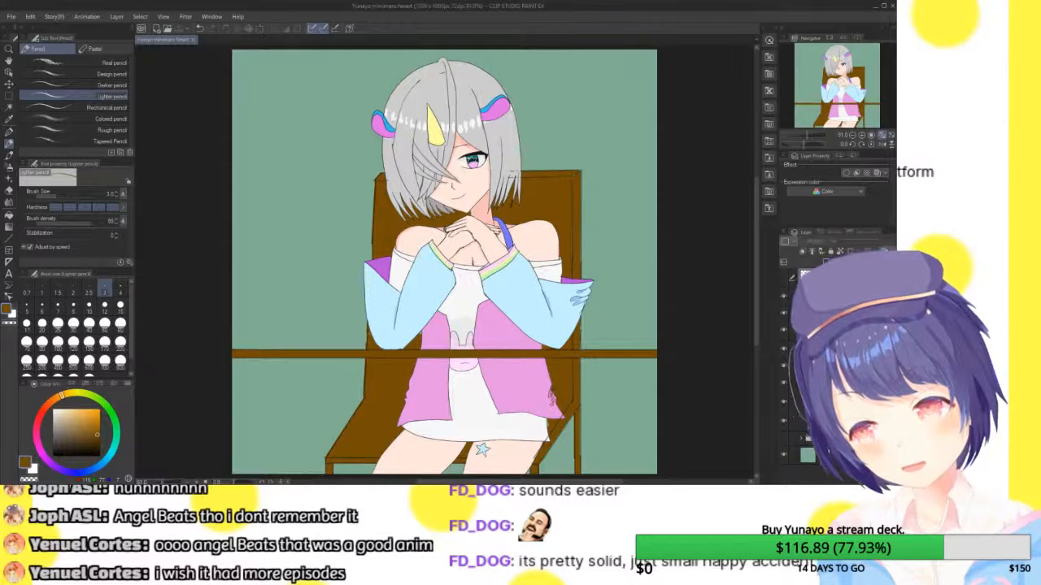
{"action": "left_click", "coordinate": [826, 262]}
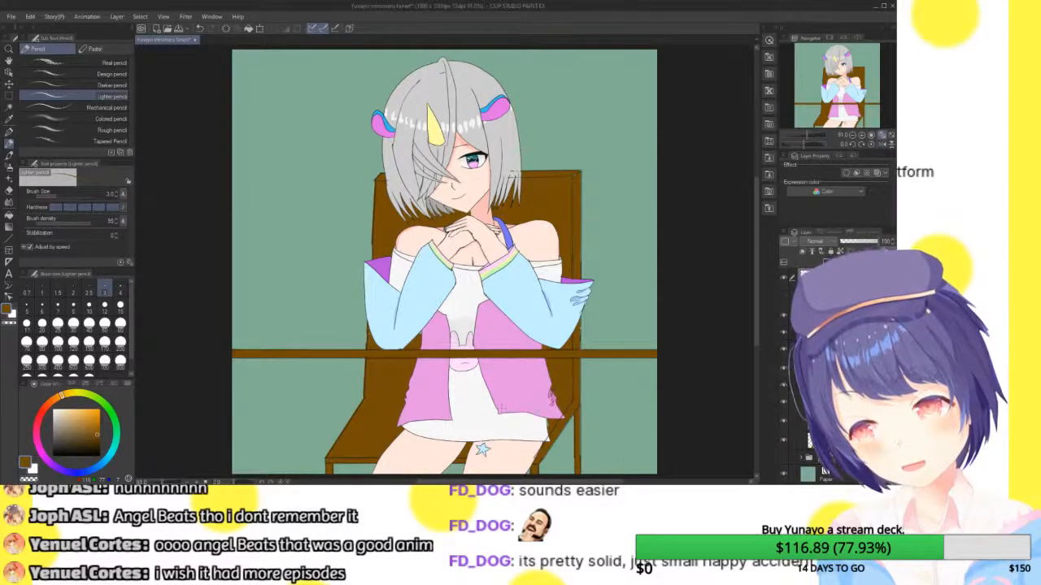
{"action": "left_click", "coordinate": [8, 131]}
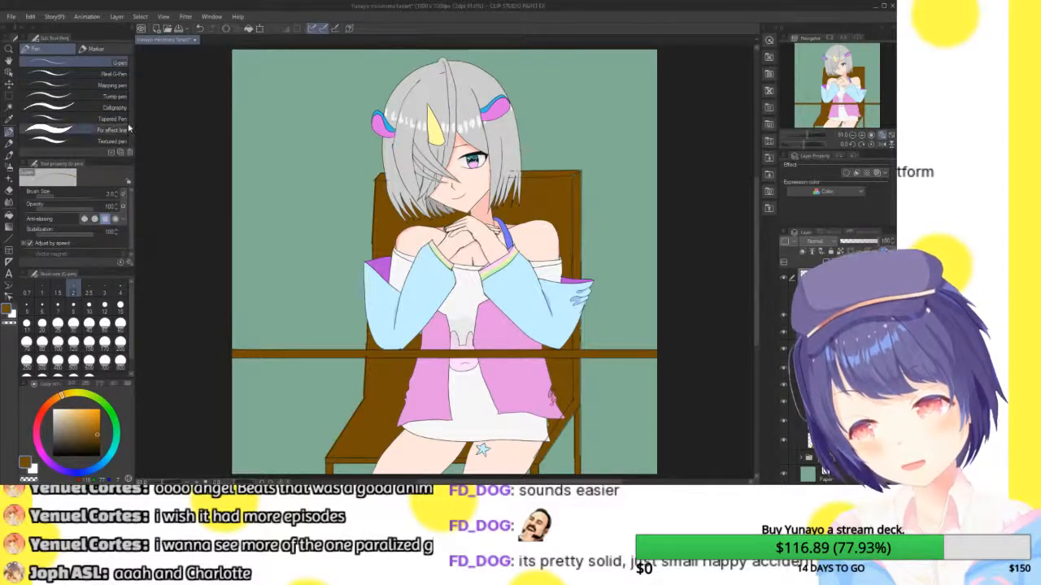
{"action": "left_click", "coordinate": [117, 50]}
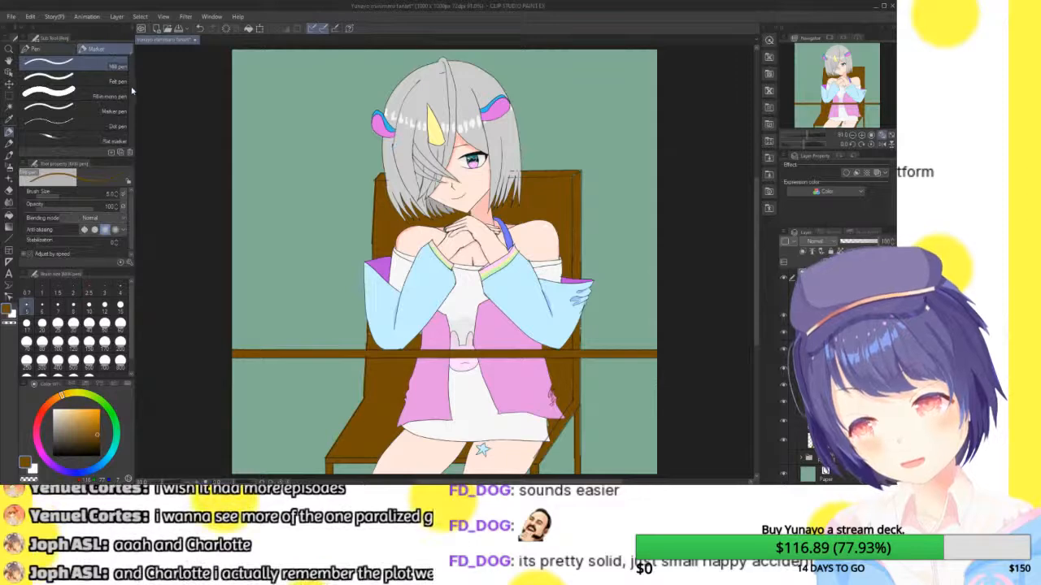
{"action": "left_click", "coordinate": [51, 61]}
{"action": "key", "text": "p"}
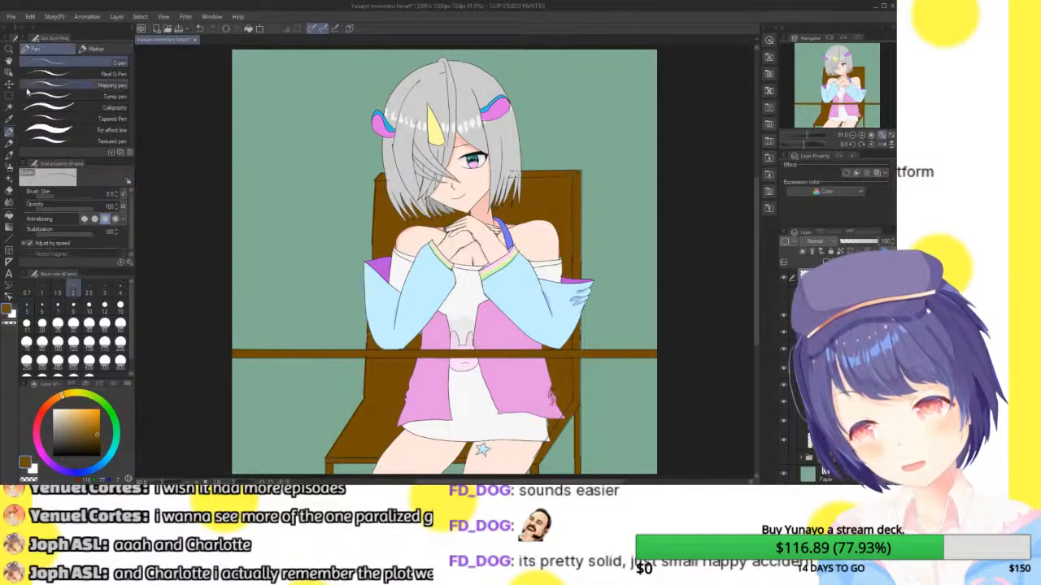
- Sign the artwork with the artist's handle in the canvas's lower-right corner, using the Lighter pencil at size 3 in near-black
{"action": "left_click", "coordinate": [52, 96]}
{"action": "key", "text": "ctrl+plus"}
{"action": "left_click_drag", "start_coordinate": [844, 84], "coordinate": [866, 120]}
{"action": "left_click_drag", "start_coordinate": [538, 305], "coordinate": [537, 323]}
{"action": "key", "text": "ctrl+z"}
{"action": "key", "text": "x"}
{"action": "mouse_move", "coordinate": [548, 306]}
{"action": "left_mouse_down"}
{"action": "mouse_move", "coordinate": [539, 325]}
{"action": "mouse_move", "coordinate": [564, 297]}
{"action": "mouse_move", "coordinate": [559, 328]}
{"action": "mouse_move", "coordinate": [604, 326]}
{"action": "mouse_move", "coordinate": [643, 307]}
{"action": "left_mouse_up"}
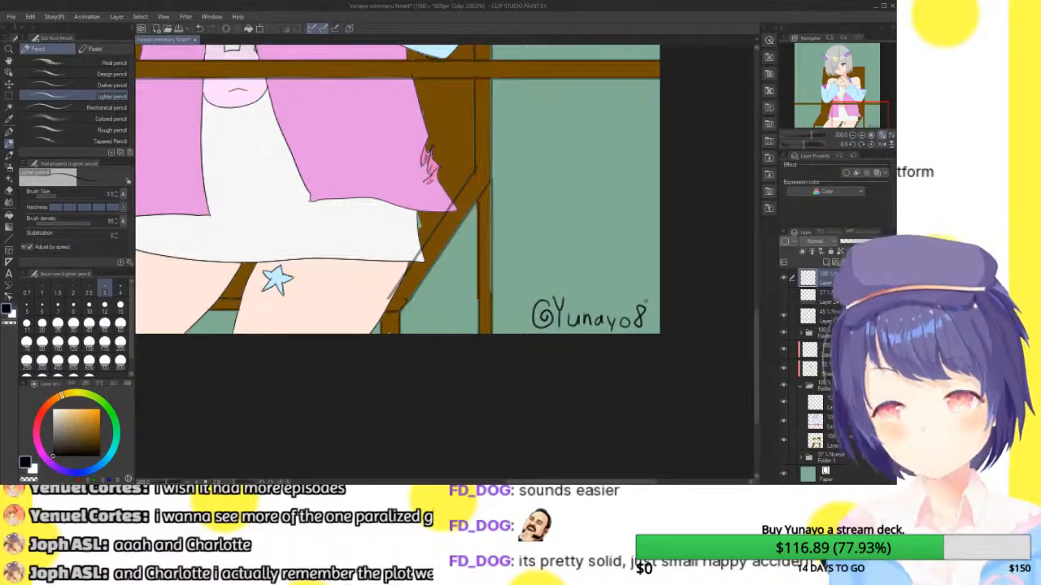
{"action": "left_click", "coordinate": [888, 136]}
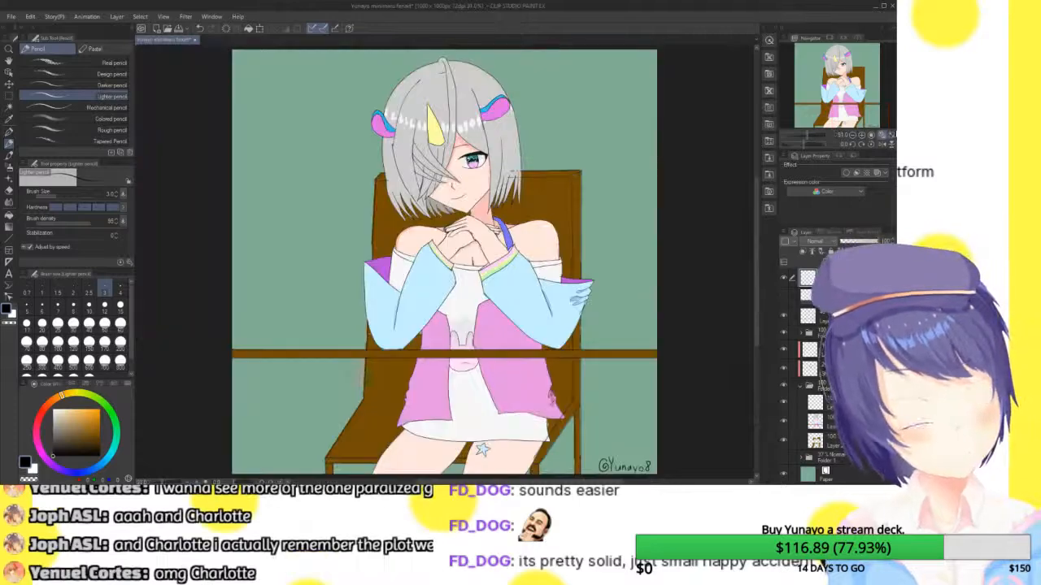
- Try handwriting "Minimaru" vertically in the empty background beside the character's head, and undo the lettering
{"action": "left_click", "coordinate": [862, 136]}
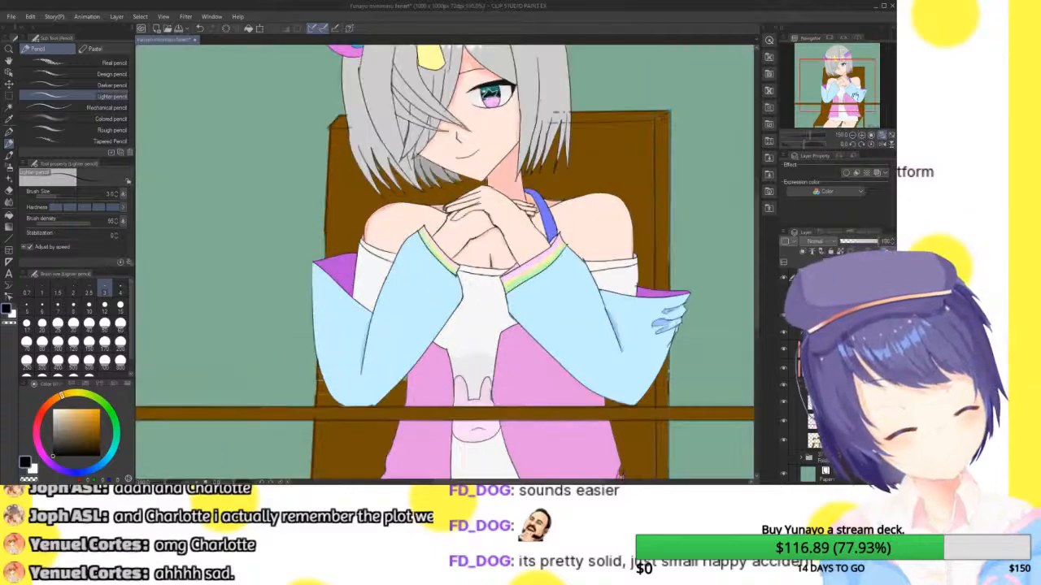
{"action": "left_click_drag", "start_coordinate": [839, 96], "coordinate": [818, 87]}
{"action": "mouse_move", "coordinate": [322, 120]}
{"action": "left_mouse_down"}
{"action": "mouse_move", "coordinate": [332, 141]}
{"action": "mouse_move", "coordinate": [323, 177]}
{"action": "mouse_move", "coordinate": [343, 171]}
{"action": "mouse_move", "coordinate": [329, 183]}
{"action": "mouse_move", "coordinate": [345, 193]}
{"action": "left_mouse_up"}
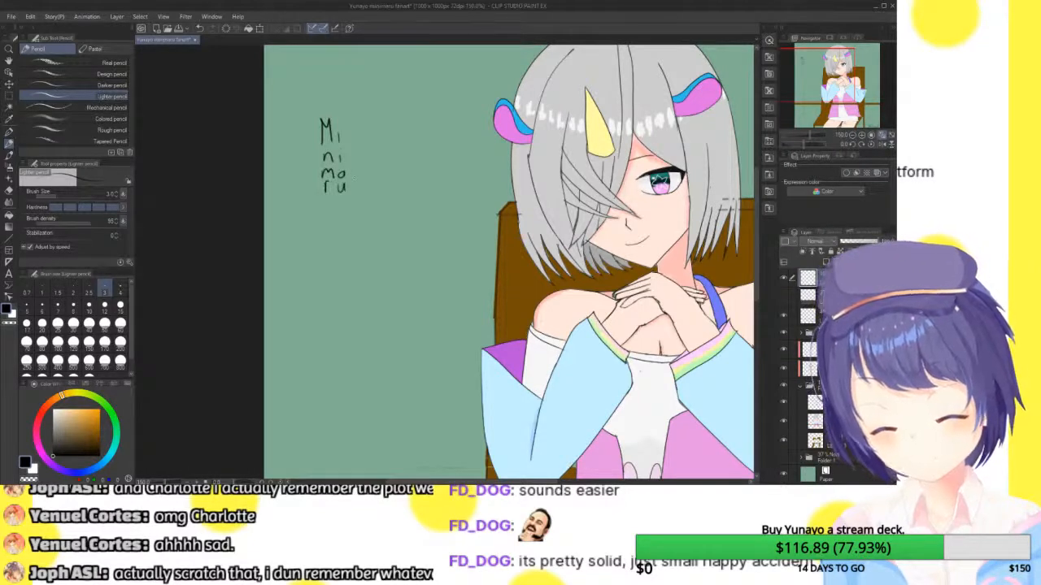
{"action": "key", "text": "ctrl+z"}
{"action": "key", "text": "ctrl+z"}
{"action": "key", "text": "ctrl+z"}
{"action": "key", "text": "ctrl+z"}
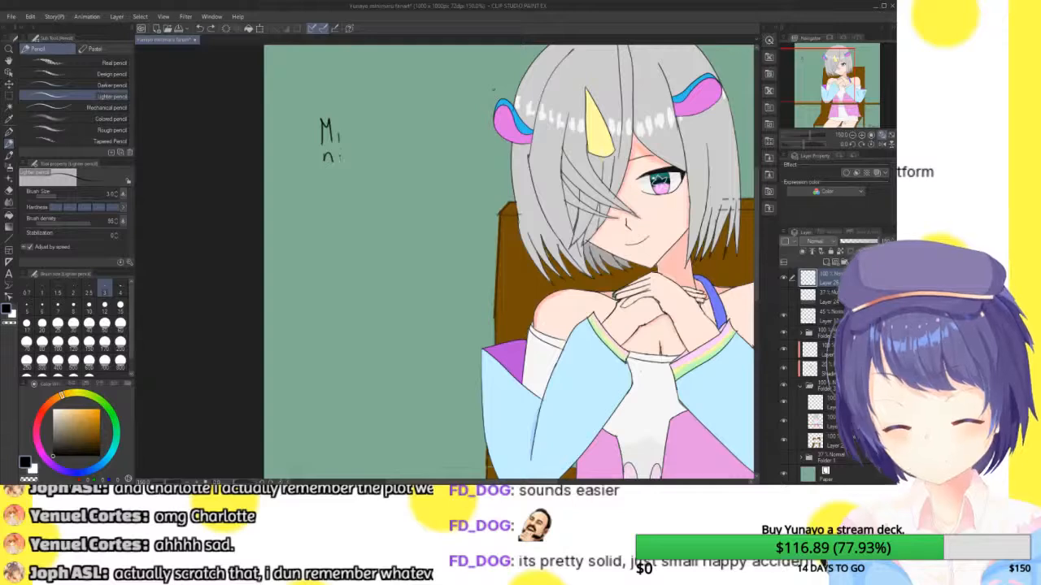
{"action": "key", "text": "ctrl+z"}
{"action": "key", "text": "ctrl+z"}
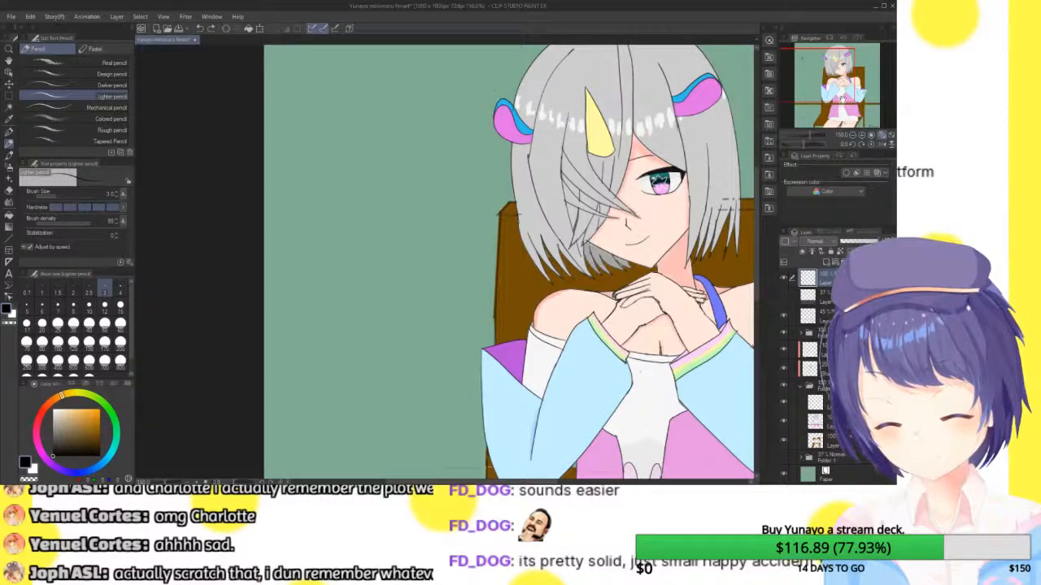
- Try the handwritten lettering again in the background at a closer view, and undo all its strokes
{"action": "left_click", "coordinate": [862, 136]}
{"action": "left_click_drag", "start_coordinate": [826, 75], "coordinate": [821, 66]}
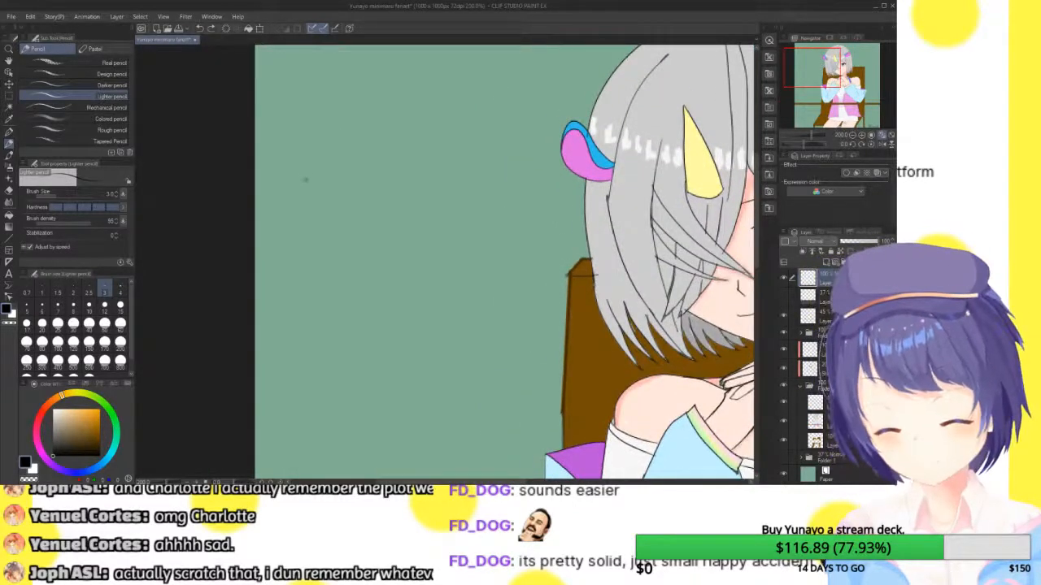
{"action": "mouse_move", "coordinate": [282, 183]}
{"action": "left_mouse_down"}
{"action": "mouse_move", "coordinate": [279, 152]}
{"action": "mouse_move", "coordinate": [287, 168]}
{"action": "mouse_move", "coordinate": [289, 154]}
{"action": "mouse_move", "coordinate": [296, 183]}
{"action": "mouse_move", "coordinate": [328, 183]}
{"action": "left_mouse_up"}
{"action": "key", "text": "ctrl+z"}
{"action": "key", "text": "ctrl+z"}
{"action": "key", "text": "ctrl+z"}
{"action": "key", "text": "ctrl+z"}
{"action": "key", "text": "ctrl+z"}
{"action": "key", "text": "ctrl+z"}
{"action": "key", "text": "ctrl+z"}
{"action": "key", "text": "ctrl+z"}
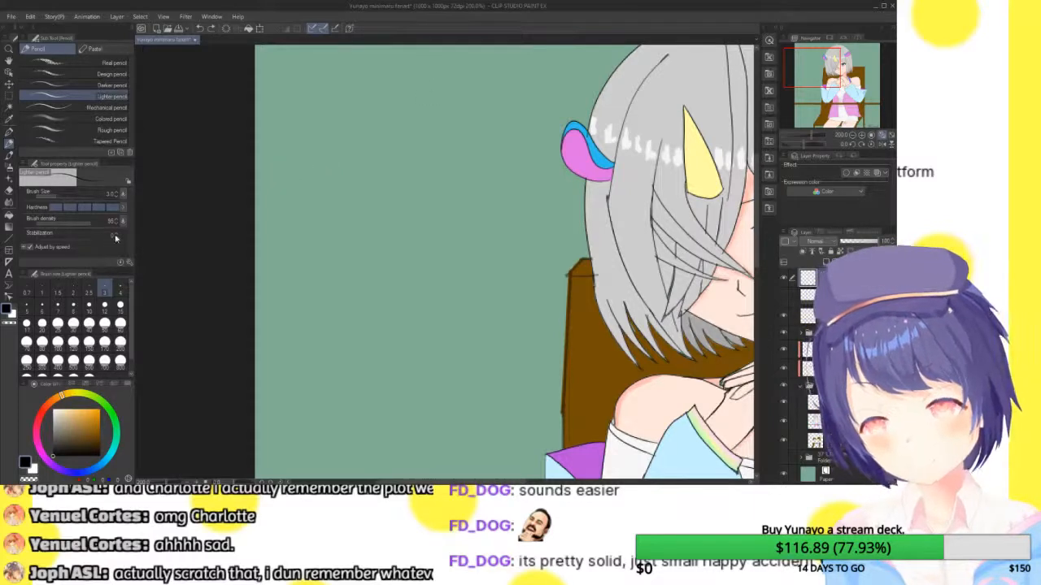
- Add a horizontal size 30 text reading "Minimaru" in the empty background beside the character's head
{"action": "left_click", "coordinate": [9, 273]}
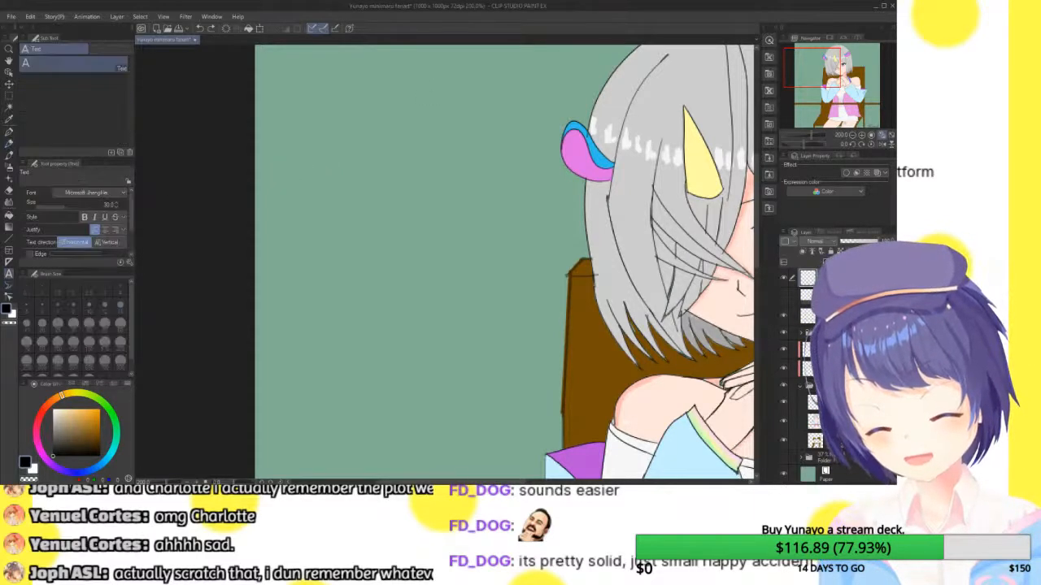
{"action": "left_click", "coordinate": [289, 172]}
{"action": "type", "text": "Mi"}
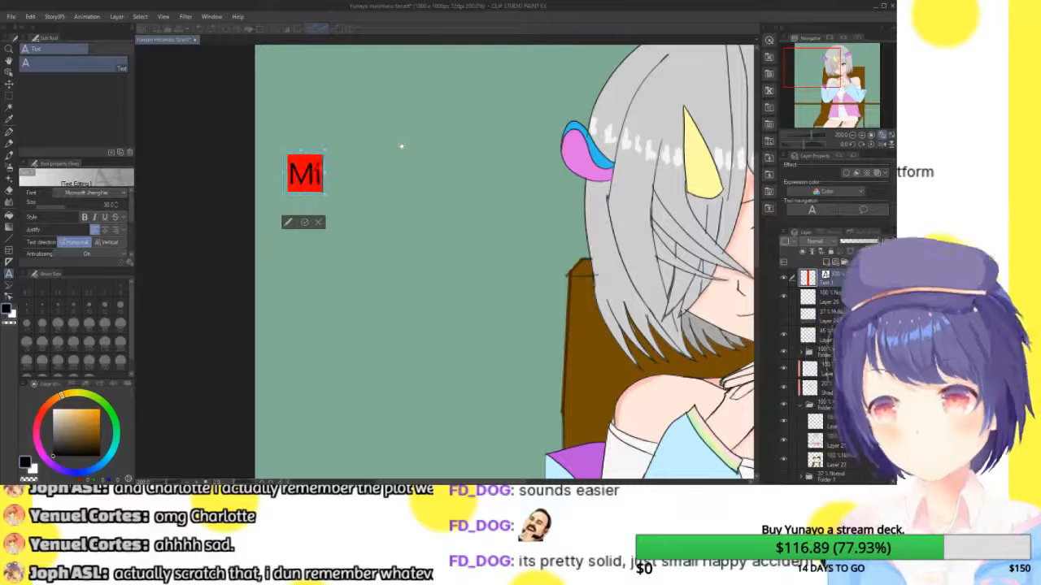
{"action": "type", "text": "nimaru!"}
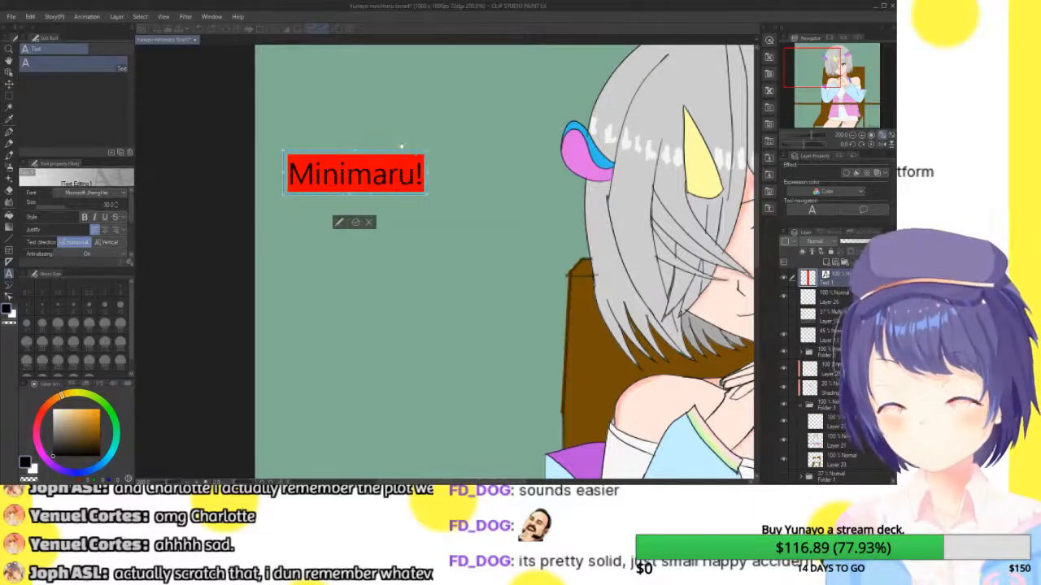
{"action": "key", "text": "BackSpace"}
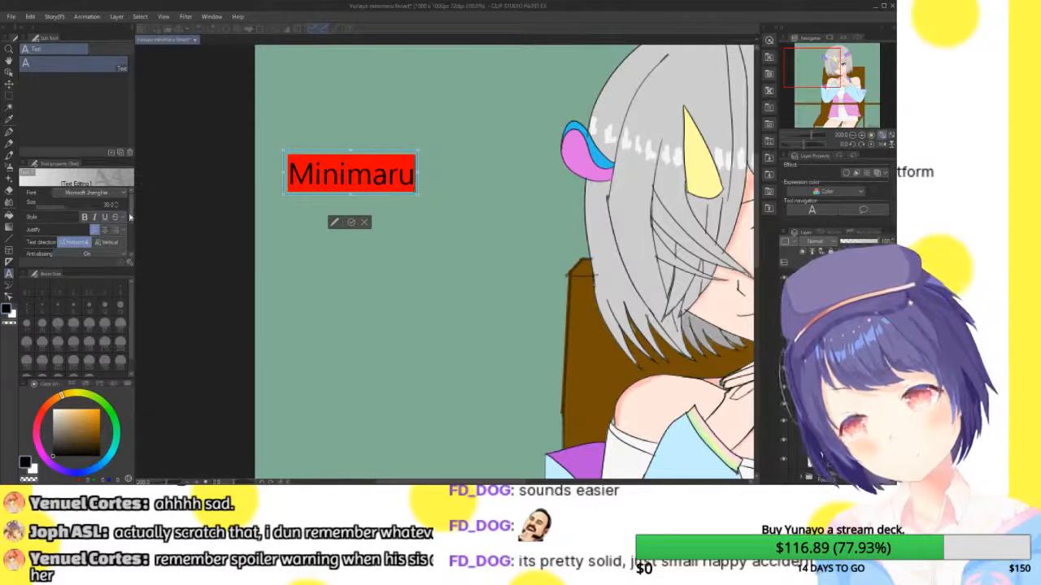
- Turn off the text's background colour and give the letters a black edge
{"action": "scroll", "coordinate": [122, 218], "scroll_direction": "down", "scroll_amount": 3}
{"action": "left_click", "coordinate": [30, 220]}
{"action": "left_click", "coordinate": [30, 198]}
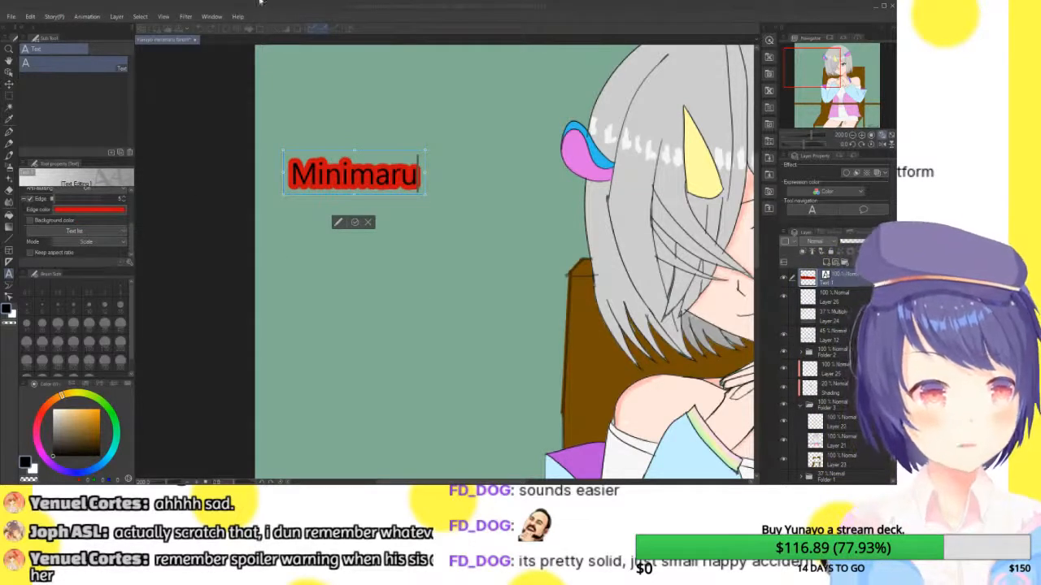
{"action": "key", "text": "Return"}
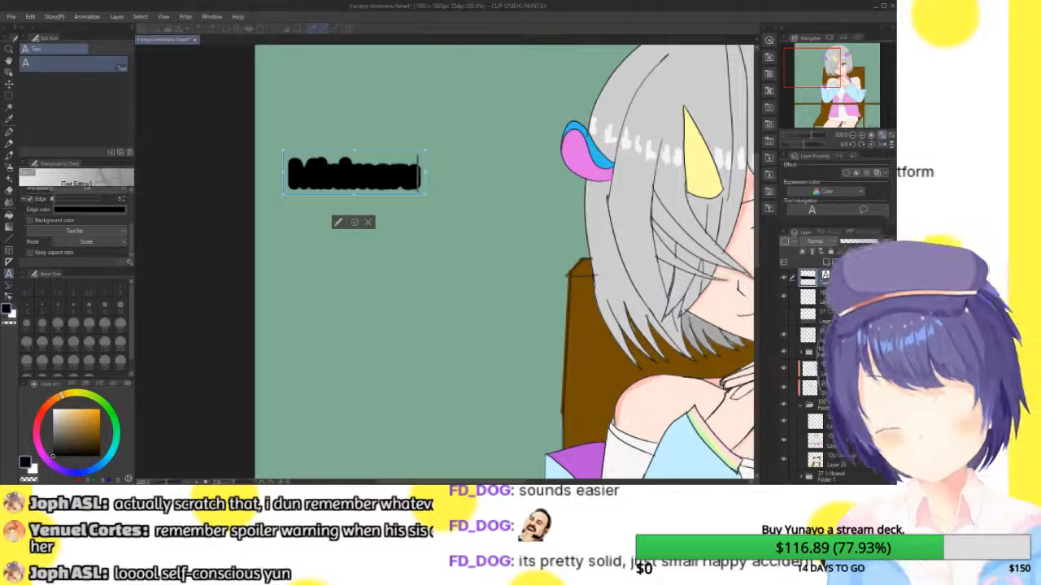
- Colour the "Minimaru" text white and enlarge it to about twice its size
{"action": "left_click", "coordinate": [29, 467]}
{"action": "type", "text": "4"}
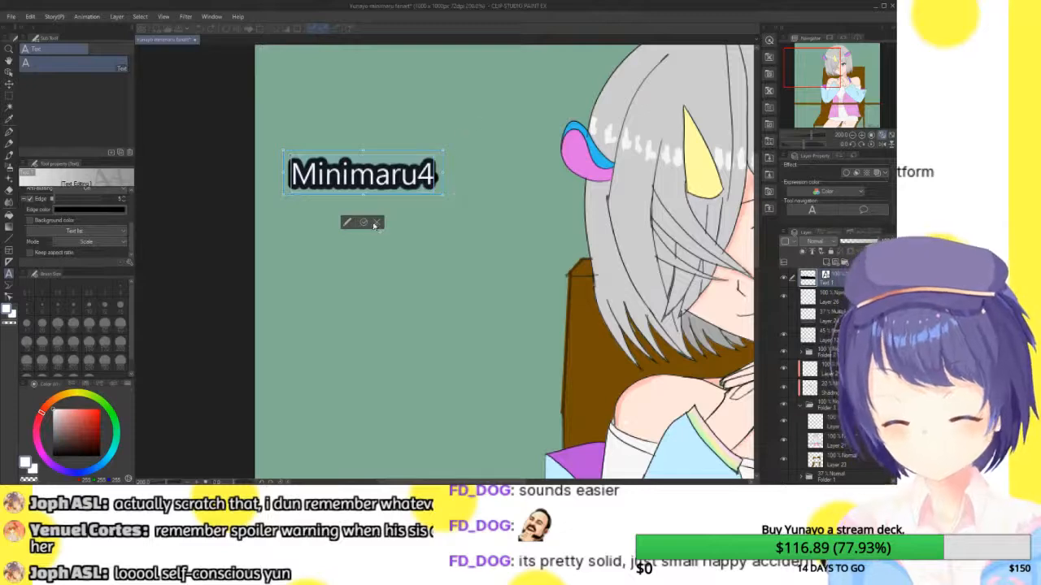
{"action": "key", "text": "BackSpace"}
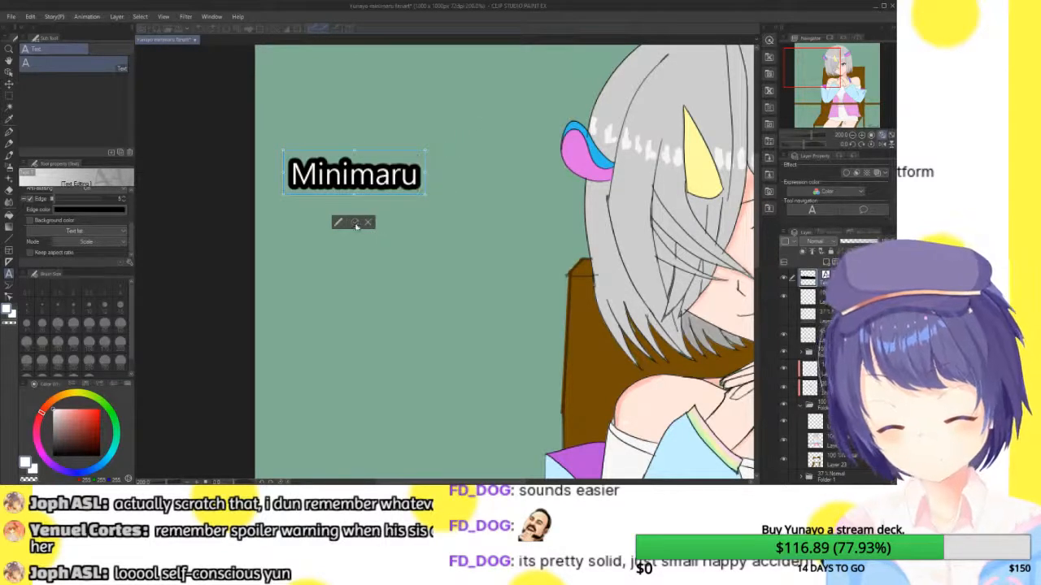
{"action": "left_click", "coordinate": [354, 222]}
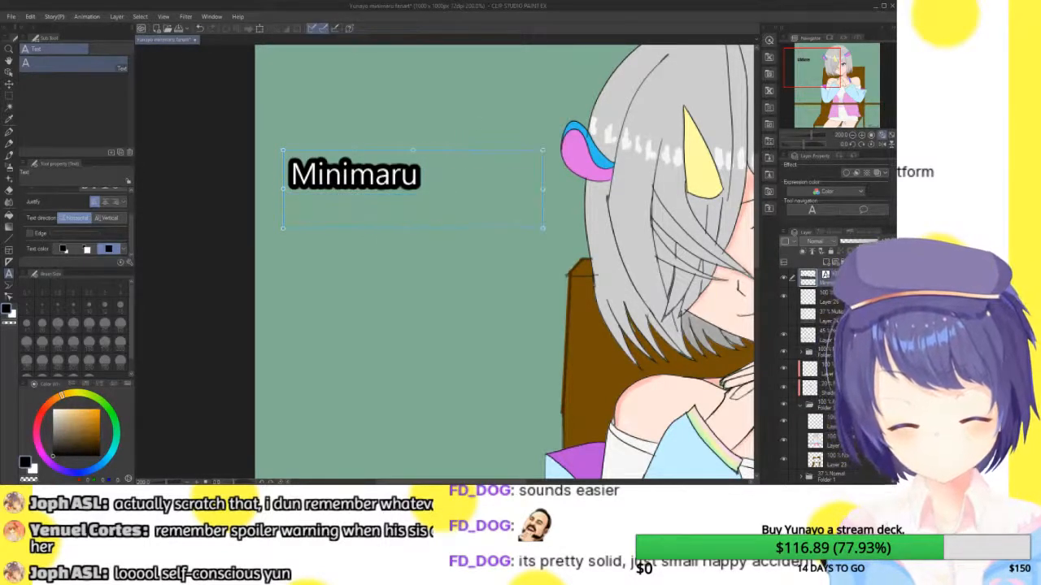
{"action": "key", "text": "ctrl+0"}
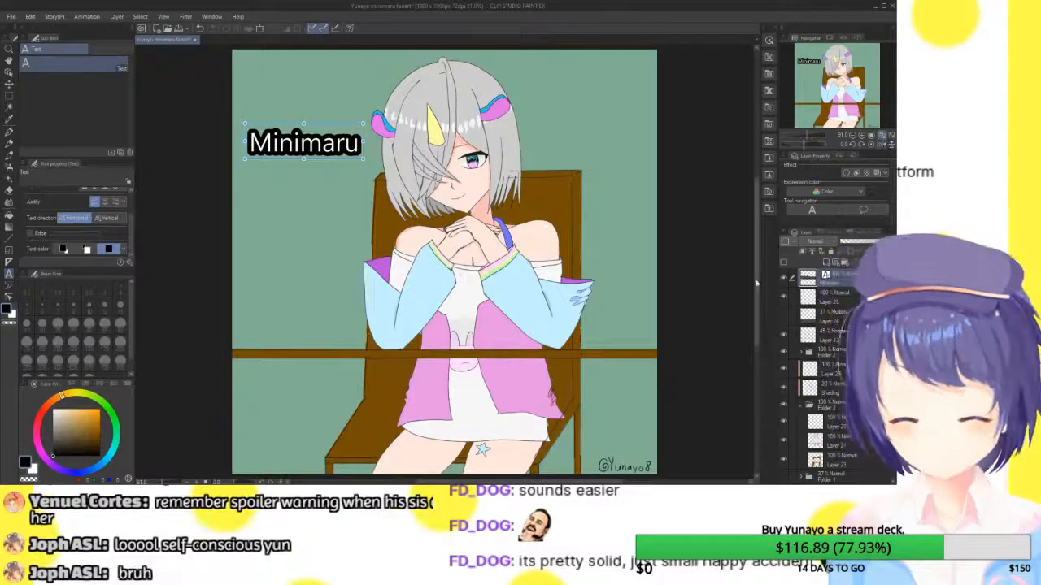
- Reduce the black edge around the "Minimaru" text to a thin outline and apply the text edit
{"action": "scroll", "coordinate": [132, 209], "scroll_direction": "up", "scroll_amount": 2}
{"action": "scroll", "coordinate": [132, 209], "scroll_direction": "up", "scroll_amount": 1}
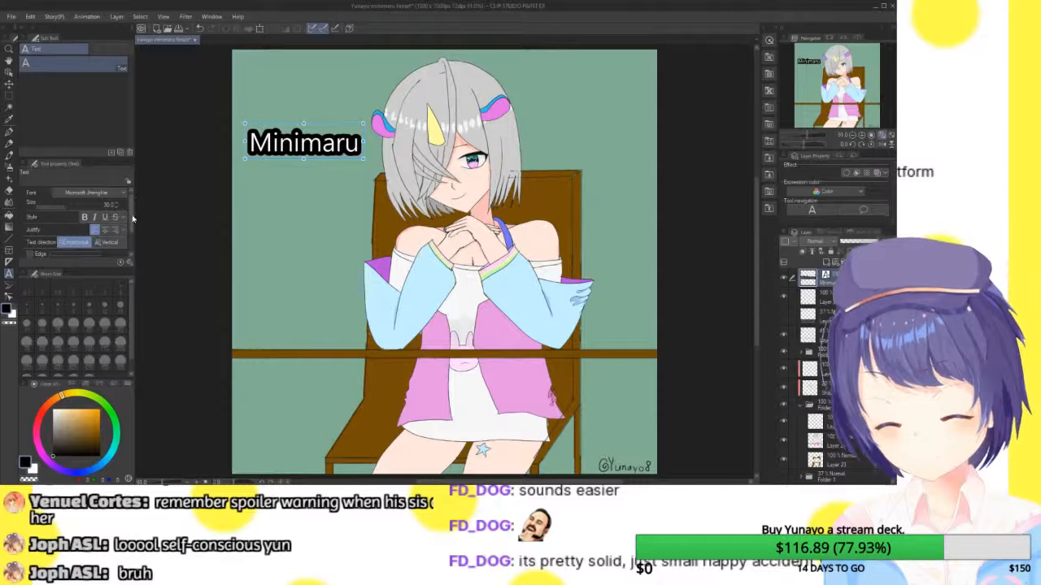
{"action": "left_click", "coordinate": [300, 143]}
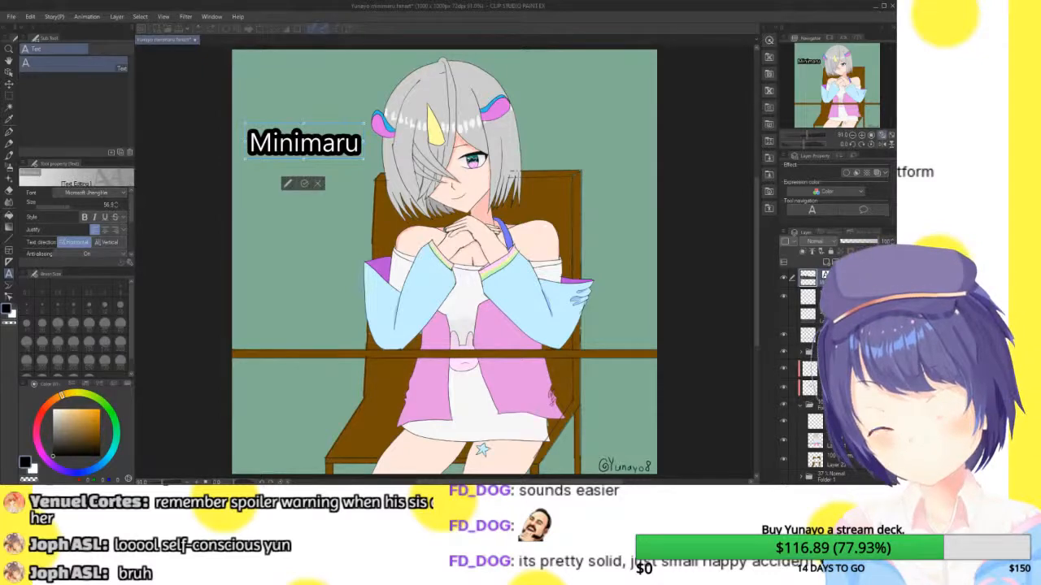
{"action": "scroll", "coordinate": [126, 221], "scroll_direction": "down", "scroll_amount": 4}
{"action": "left_click", "coordinate": [124, 220]}
{"action": "left_click", "coordinate": [124, 220]}
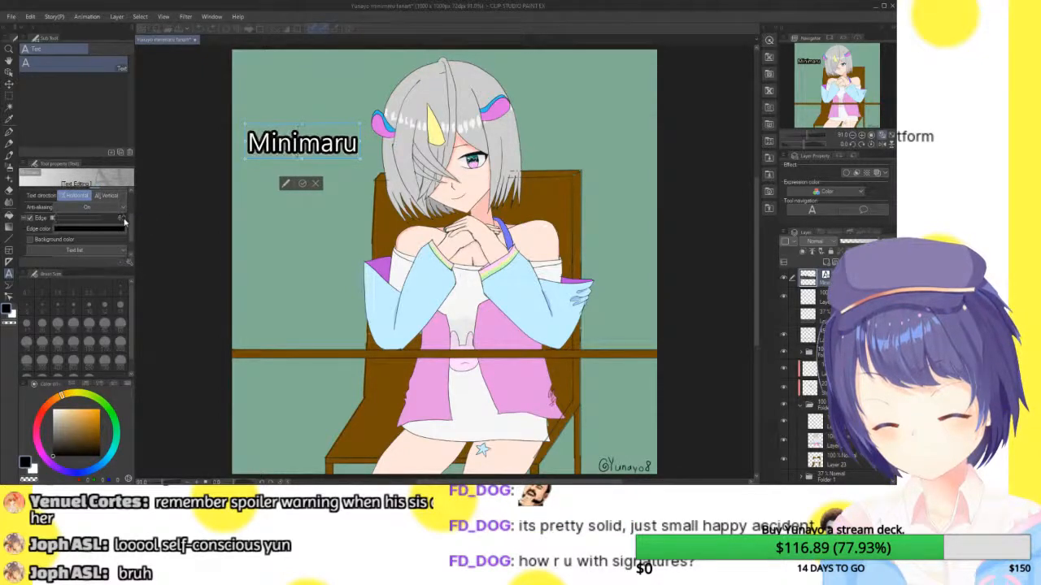
{"action": "left_click", "coordinate": [125, 220]}
{"action": "left_click", "coordinate": [125, 221]}
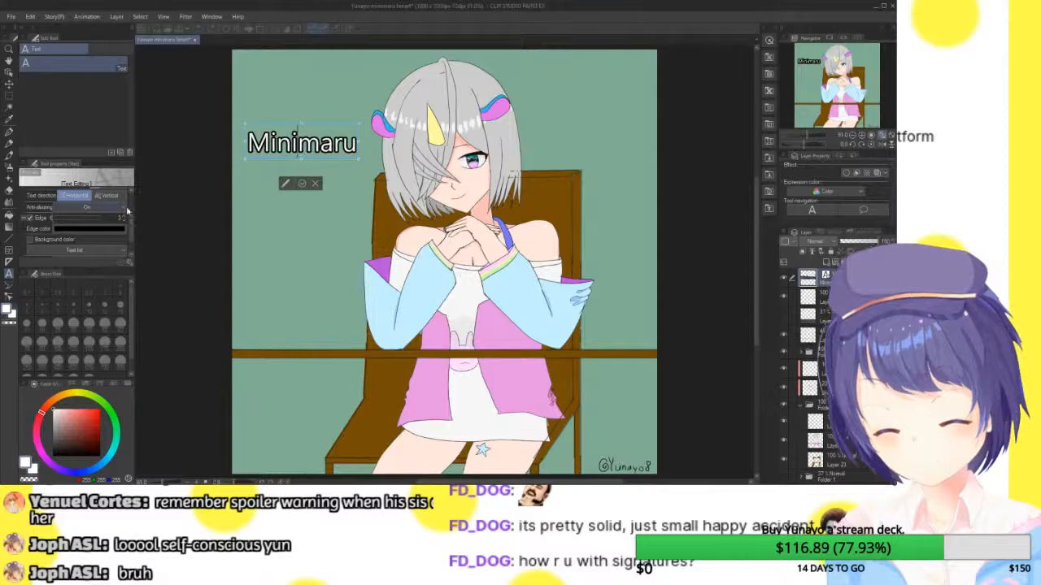
{"action": "left_click", "coordinate": [302, 183]}
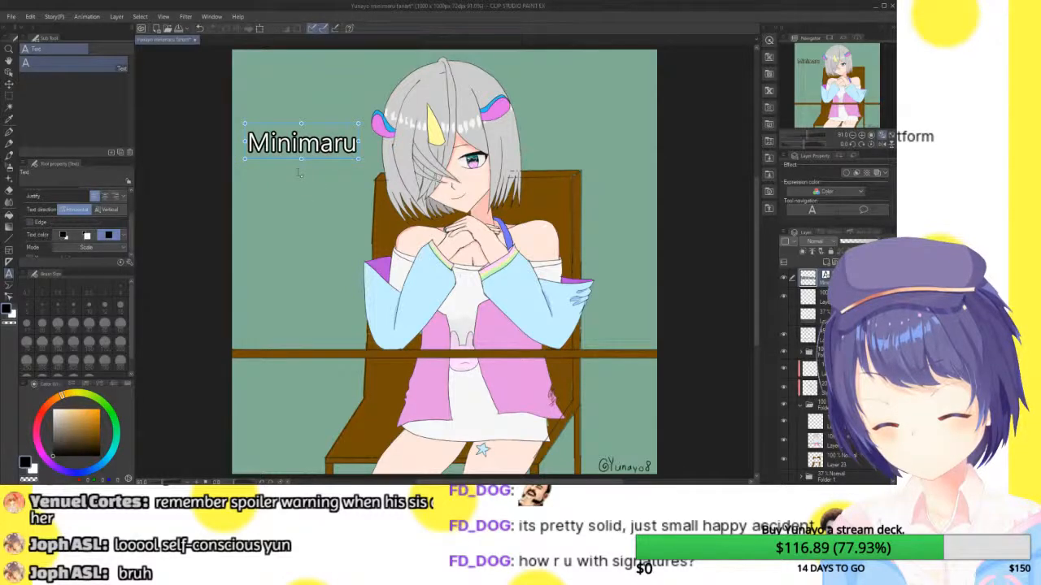
- Try two short handwritten signature variants with the Lighter pencil in the green background above the existing signature
{"action": "left_click", "coordinate": [845, 298]}
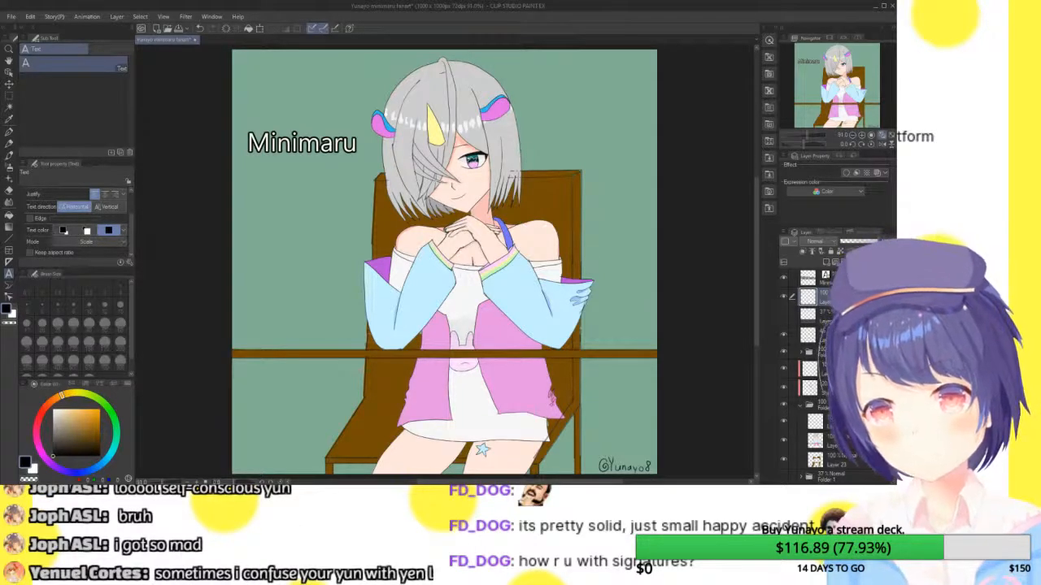
{"action": "left_click_drag", "start_coordinate": [861, 137], "coordinate": [864, 136]}
{"action": "left_click_drag", "start_coordinate": [848, 83], "coordinate": [866, 117]}
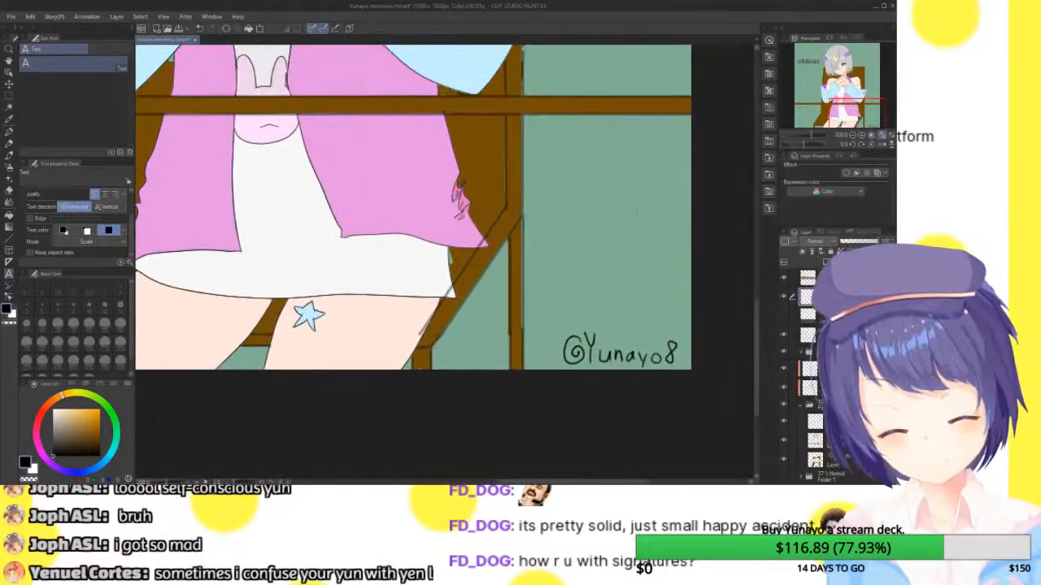
{"action": "left_click", "coordinate": [9, 140]}
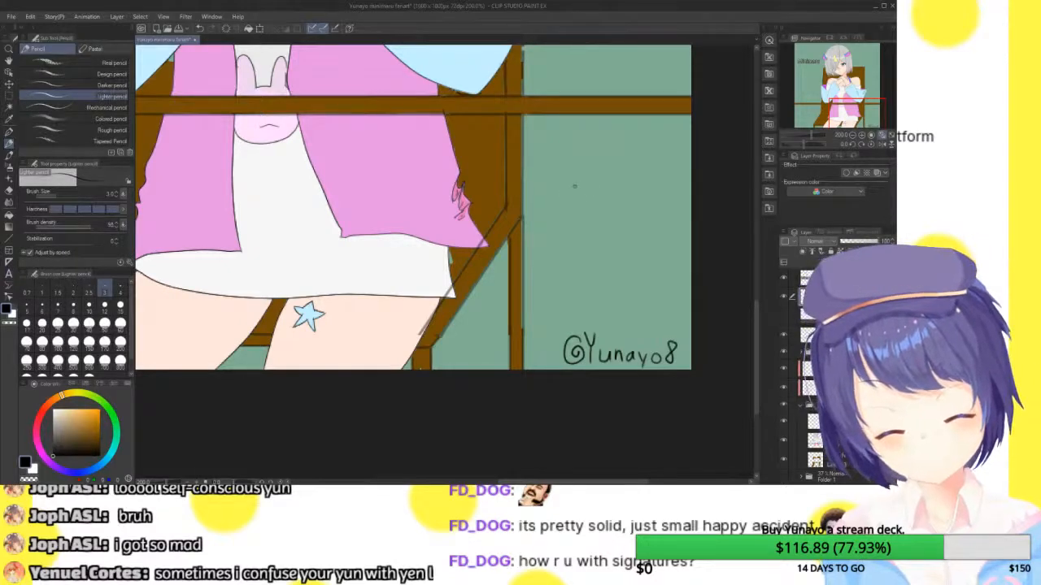
{"action": "mouse_move", "coordinate": [575, 162]}
{"action": "left_mouse_down"}
{"action": "mouse_move", "coordinate": [588, 183]}
{"action": "mouse_move", "coordinate": [600, 157]}
{"action": "mouse_move", "coordinate": [569, 214]}
{"action": "left_mouse_up"}
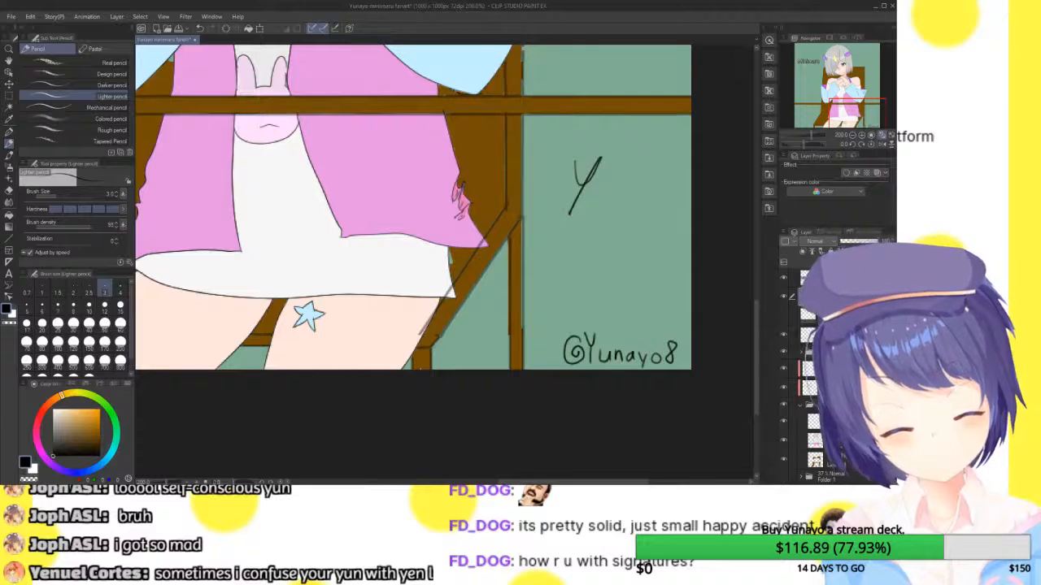
{"action": "mouse_move", "coordinate": [571, 215]}
{"action": "left_mouse_down"}
{"action": "mouse_move", "coordinate": [599, 200]}
{"action": "mouse_move", "coordinate": [588, 218]}
{"action": "mouse_move", "coordinate": [621, 221]}
{"action": "mouse_move", "coordinate": [691, 194]}
{"action": "left_mouse_up"}
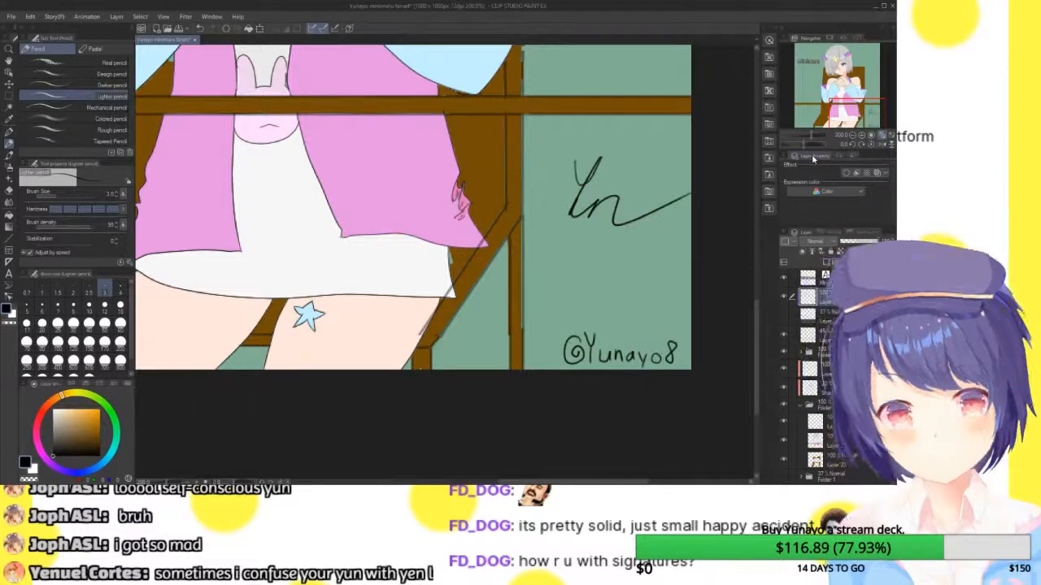
{"action": "mouse_move", "coordinate": [566, 235]}
{"action": "left_mouse_down"}
{"action": "mouse_move", "coordinate": [572, 249]}
{"action": "mouse_move", "coordinate": [560, 281]}
{"action": "mouse_move", "coordinate": [602, 268]}
{"action": "mouse_move", "coordinate": [623, 277]}
{"action": "left_mouse_up"}
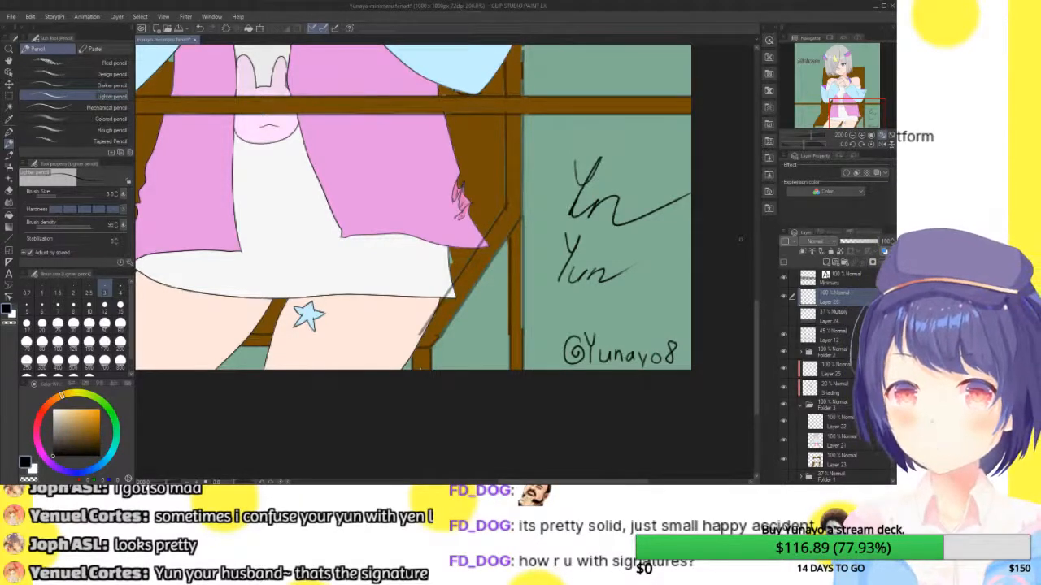
- Undo all the strokes of the two trial signatures
{"action": "key", "text": "ctrl+z"}
{"action": "key", "text": "ctrl+z"}
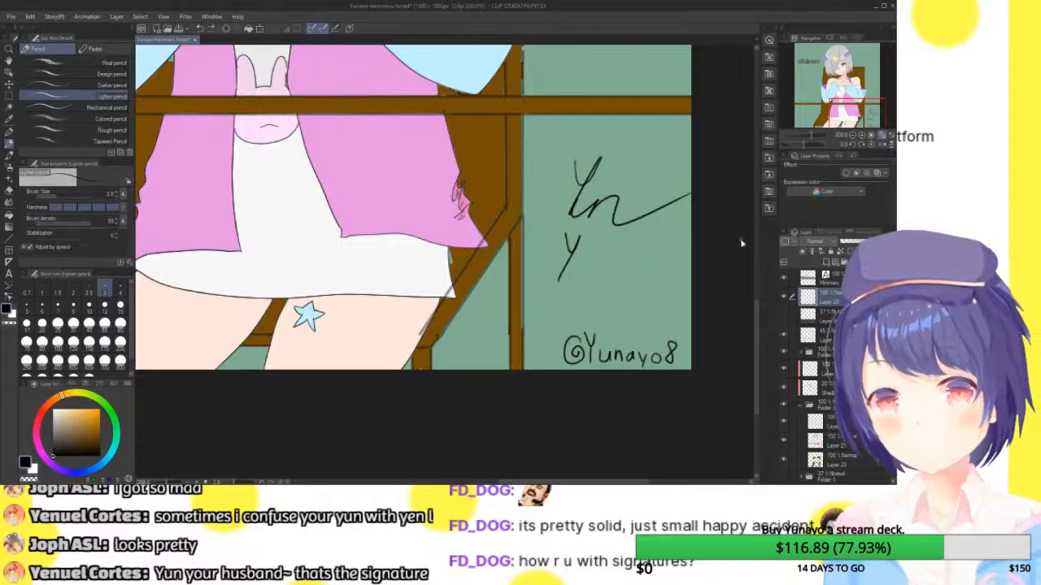
{"action": "key", "text": "ctrl+z"}
{"action": "key", "text": "ctrl+z"}
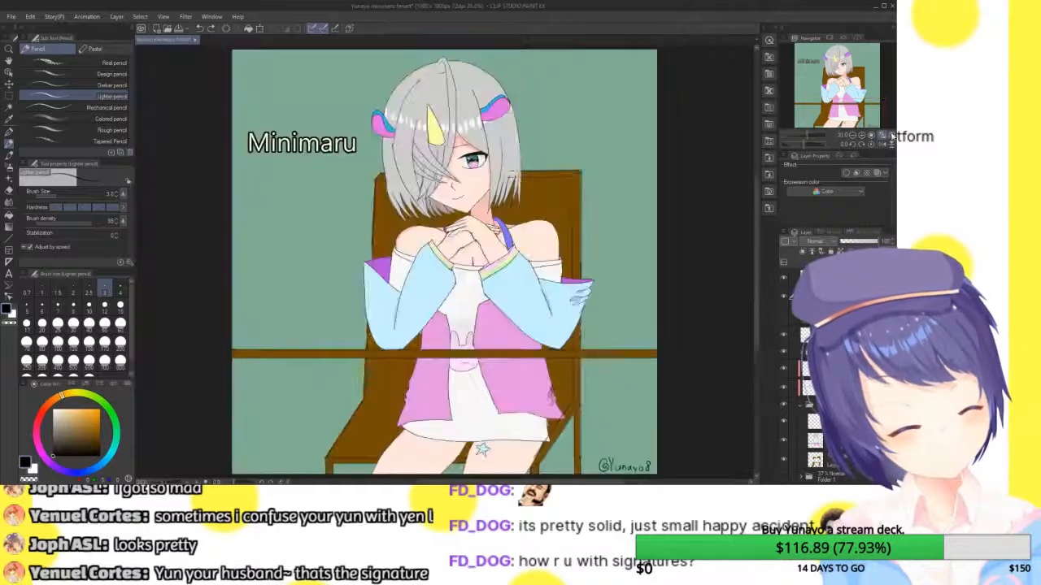
{"action": "left_click", "coordinate": [883, 135]}
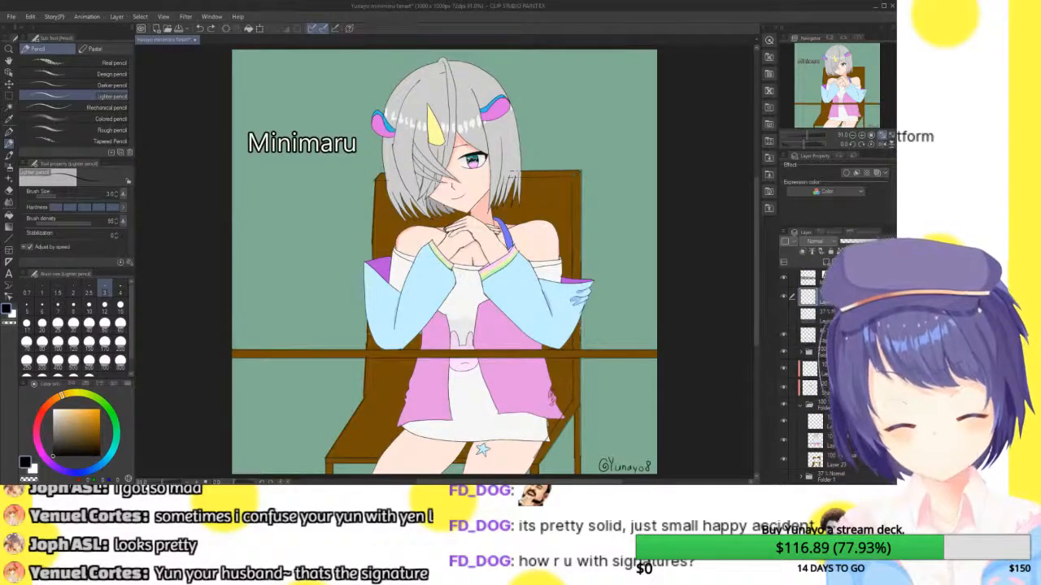
- Erase the stray chair-back line fragments that cross the hair tips beside the face on the 45% Normal layer
{"action": "left_click", "coordinate": [862, 136]}
{"action": "left_click", "coordinate": [862, 136]}
{"action": "left_click", "coordinate": [862, 136]}
{"action": "left_click", "coordinate": [862, 136]}
{"action": "left_click_drag", "start_coordinate": [839, 87], "coordinate": [847, 71]}
{"action": "left_click", "coordinate": [809, 334]}
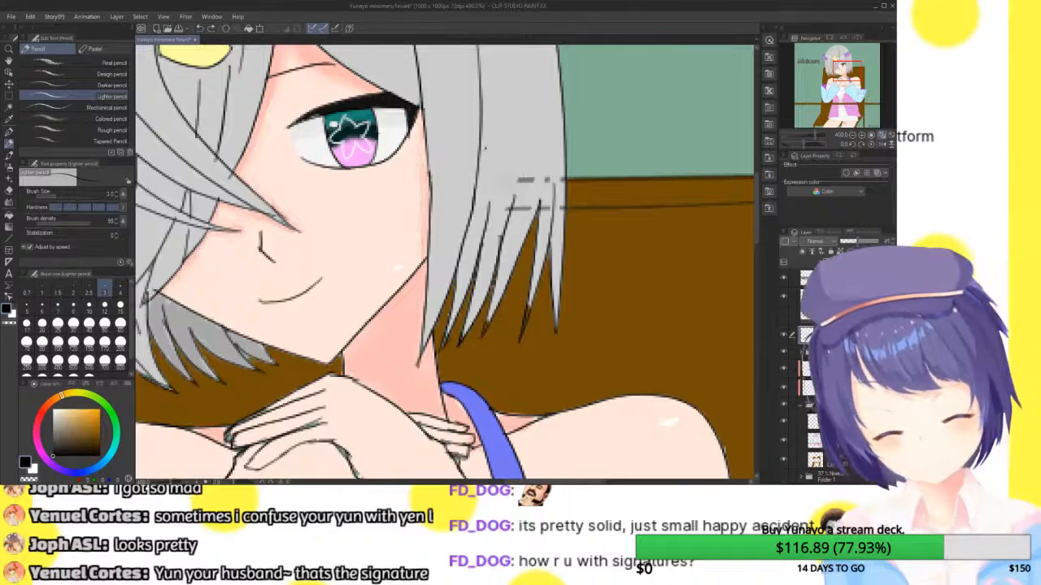
{"action": "left_click_drag", "start_coordinate": [514, 178], "coordinate": [551, 178]}
{"action": "left_click_drag", "start_coordinate": [509, 209], "coordinate": [545, 208]}
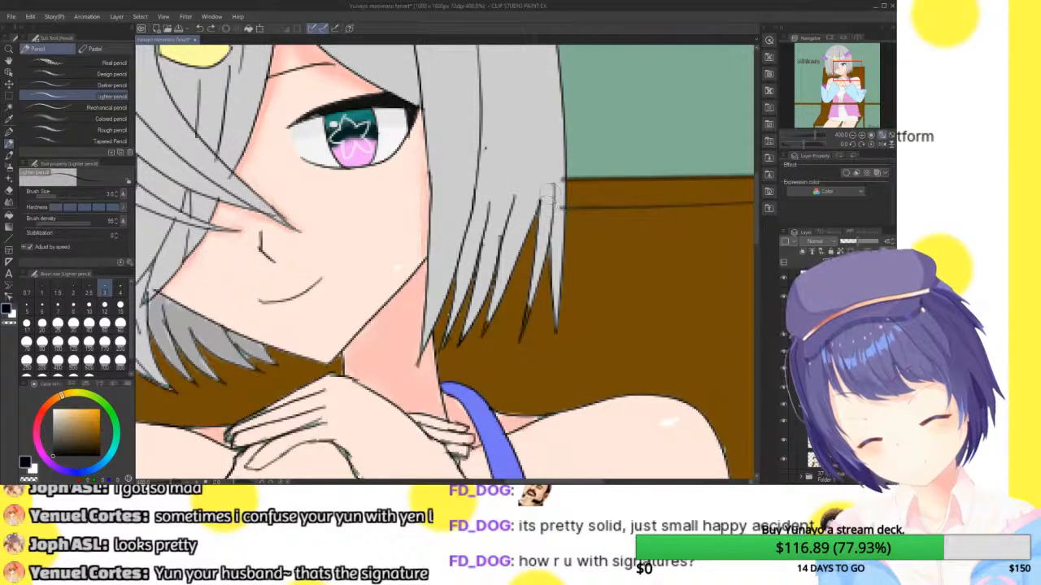
{"action": "left_click", "coordinate": [870, 135]}
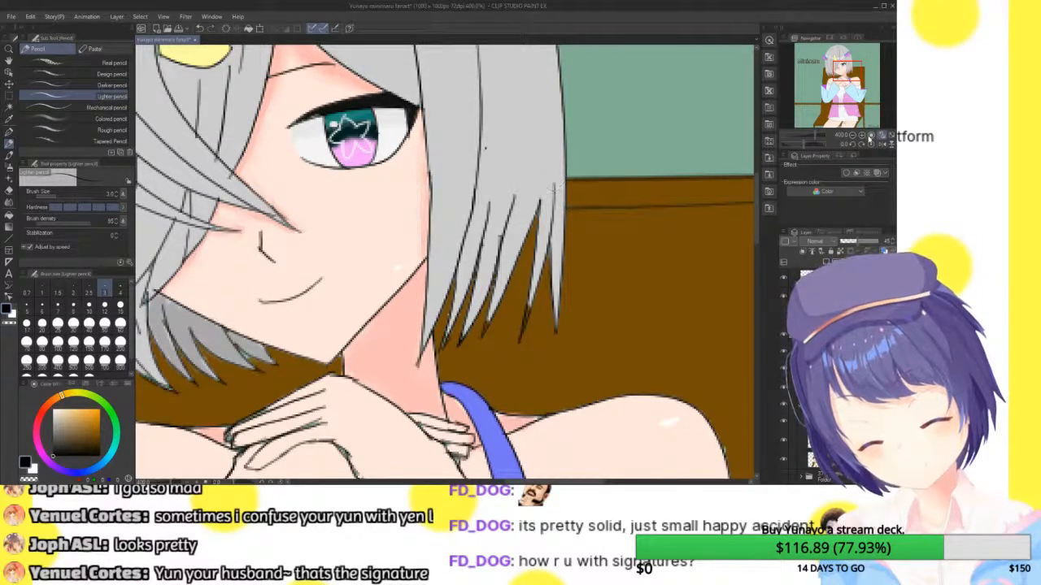
{"action": "left_click", "coordinate": [878, 135]}
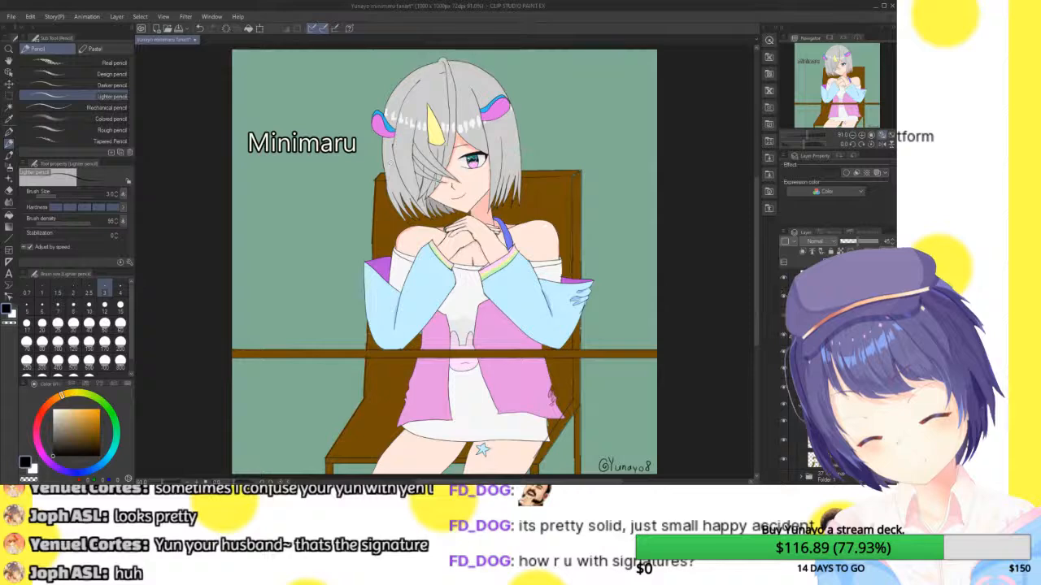
- Show the 37% Multiply layer that shades the area below the tabletop
{"action": "left_click", "coordinate": [783, 325]}
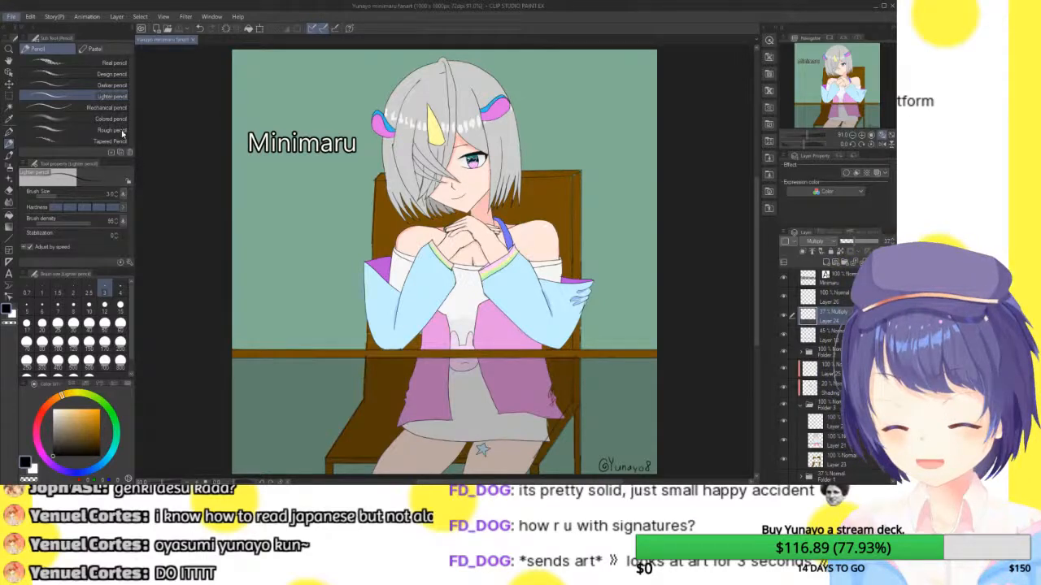
{"action": "key", "text": "alt+Tab"}
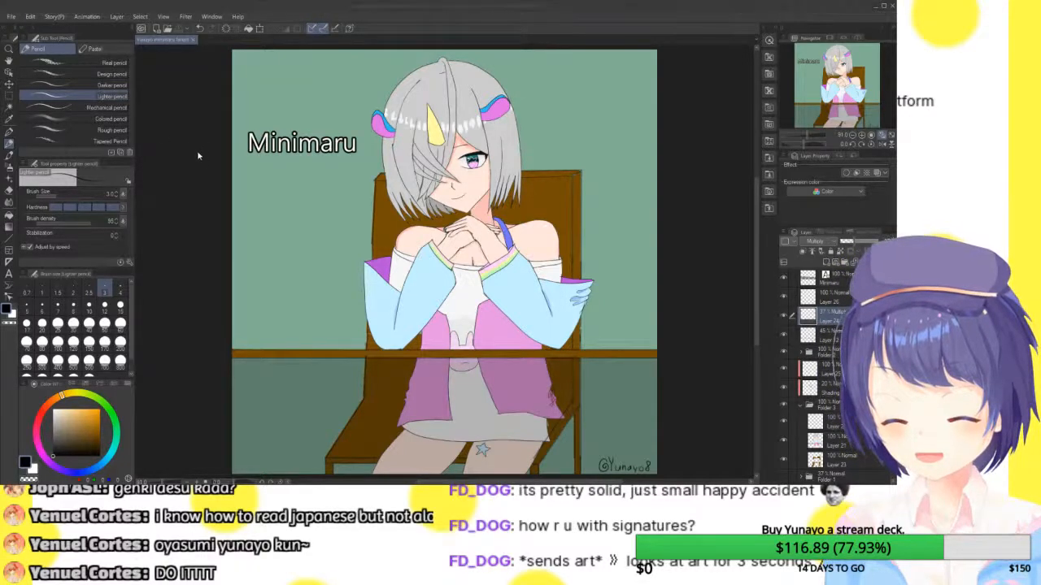